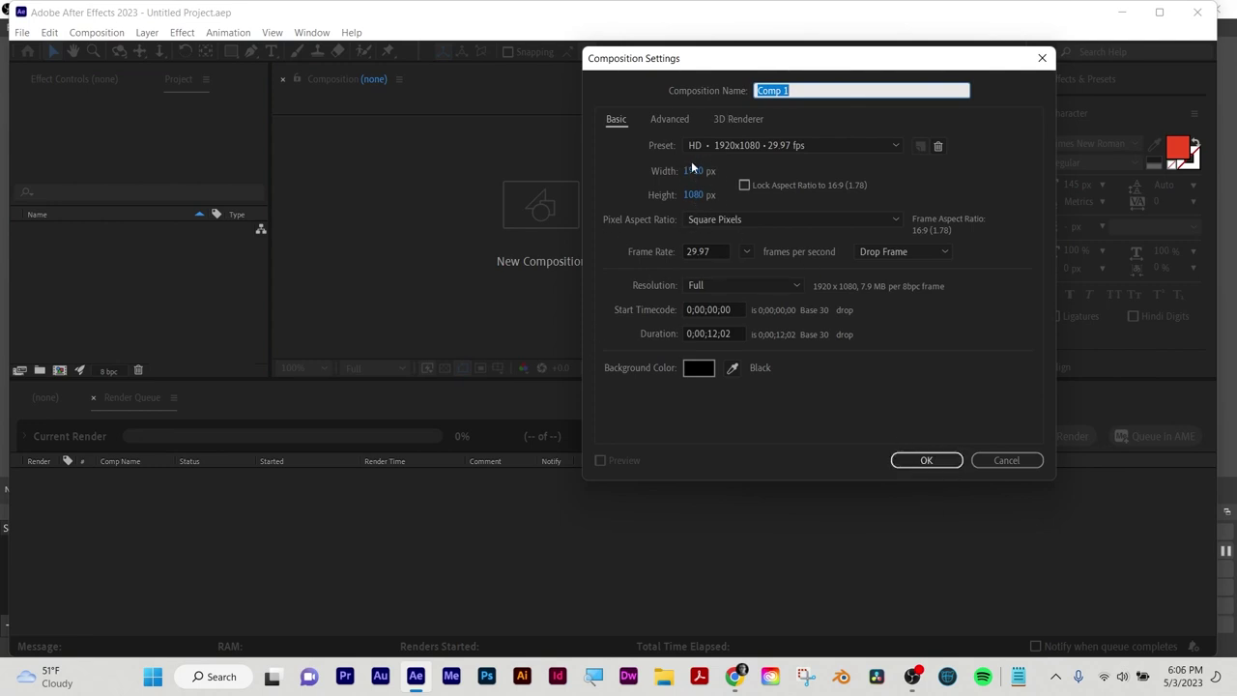
Create a 1920x1080 composition with a frame rate of 24 fps and a duration of 10 seconds
{"action": "left_click", "coordinate": [746, 252]}
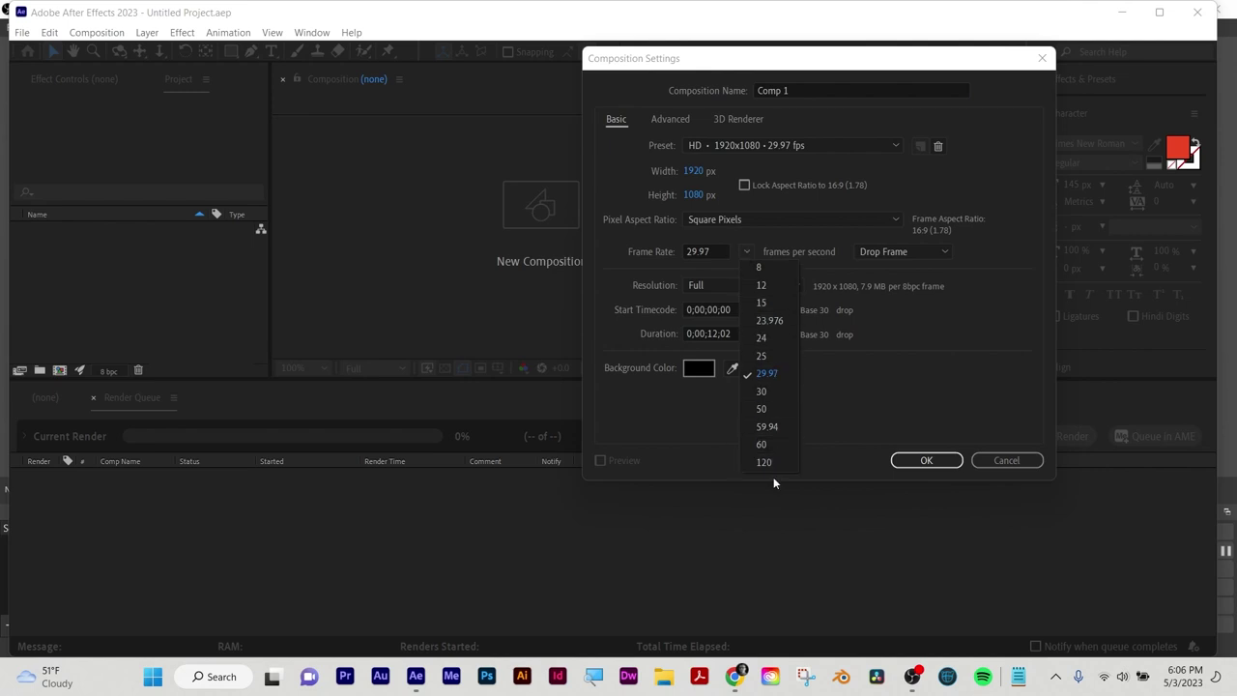
{"action": "left_click", "coordinate": [778, 340]}
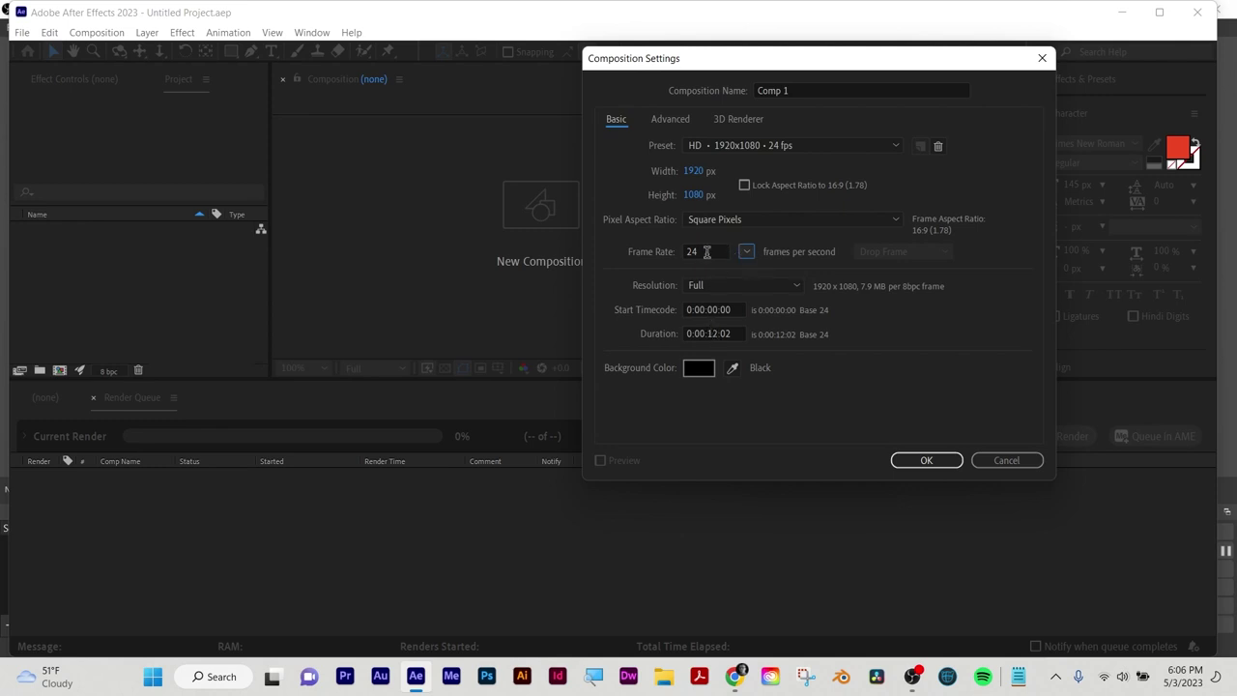
{"action": "left_click", "coordinate": [726, 334]}
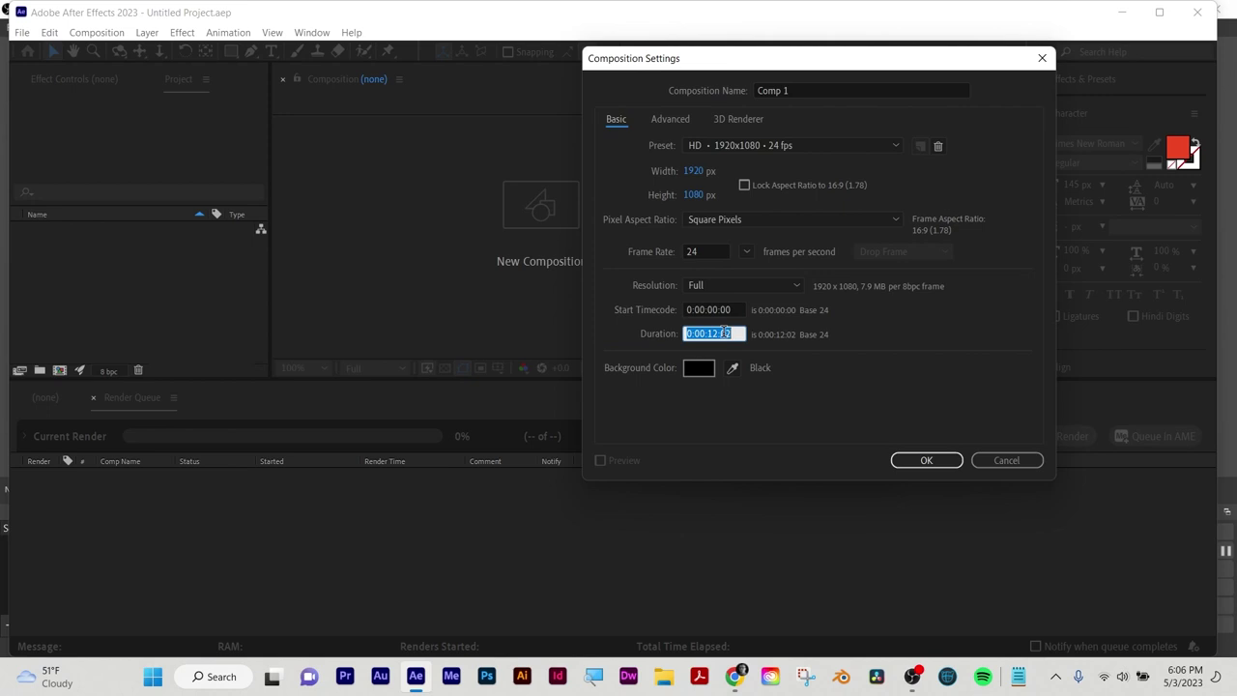
{"action": "type", "text": "10.00"}
{"action": "left_click", "coordinate": [945, 462]}
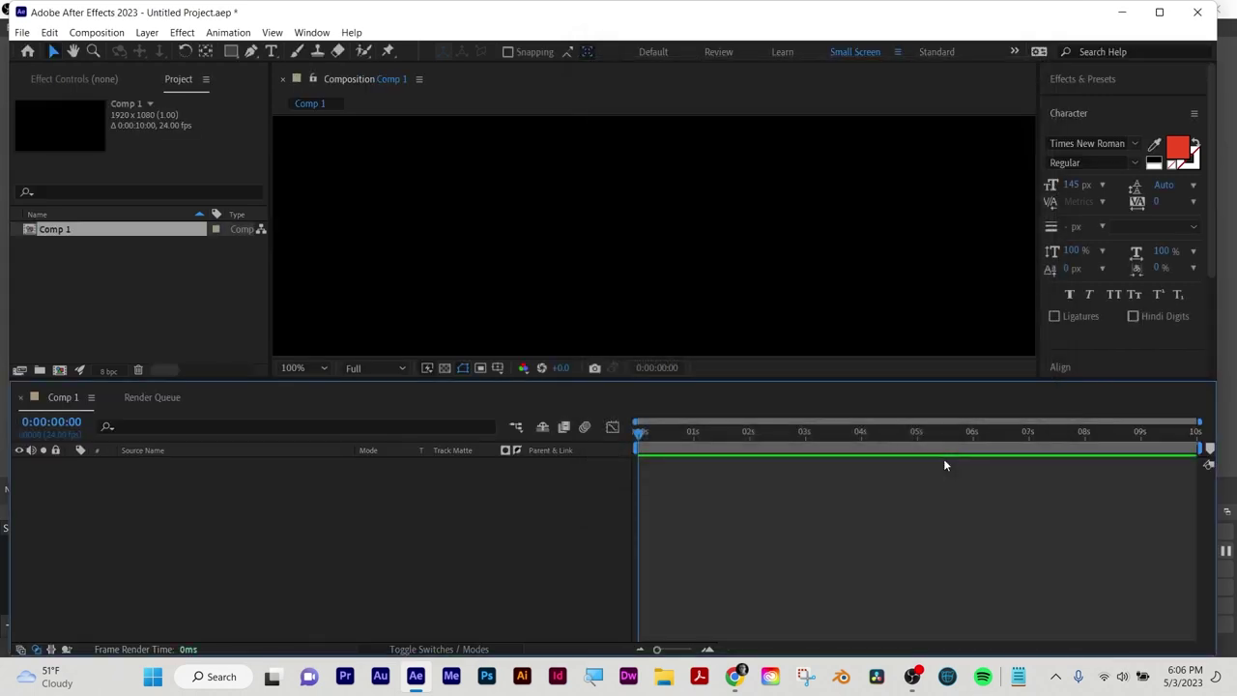
Reopen the settings of Comp 1 to review them, and close them without changes
{"action": "left_click", "coordinate": [115, 33]}
{"action": "left_click", "coordinate": [127, 76]}
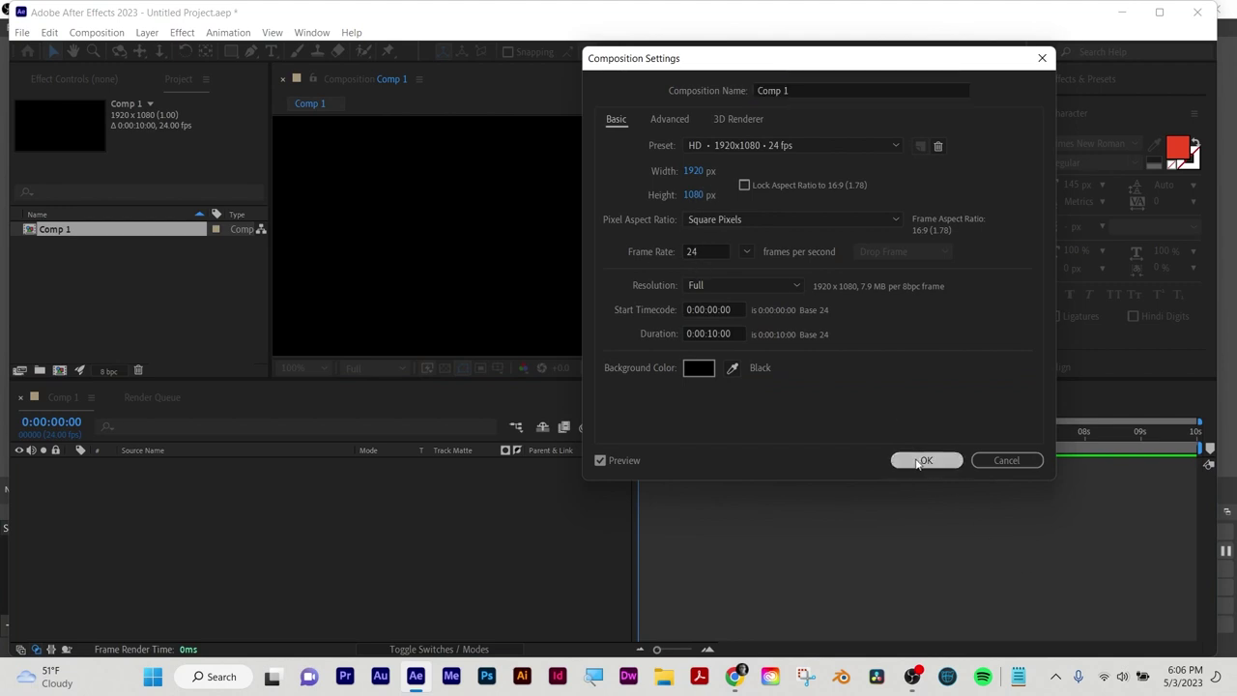
{"action": "left_click", "coordinate": [926, 461]}
Enlarge the composition viewer area and expand the Effects & Presets list
{"action": "left_click", "coordinate": [133, 316]}
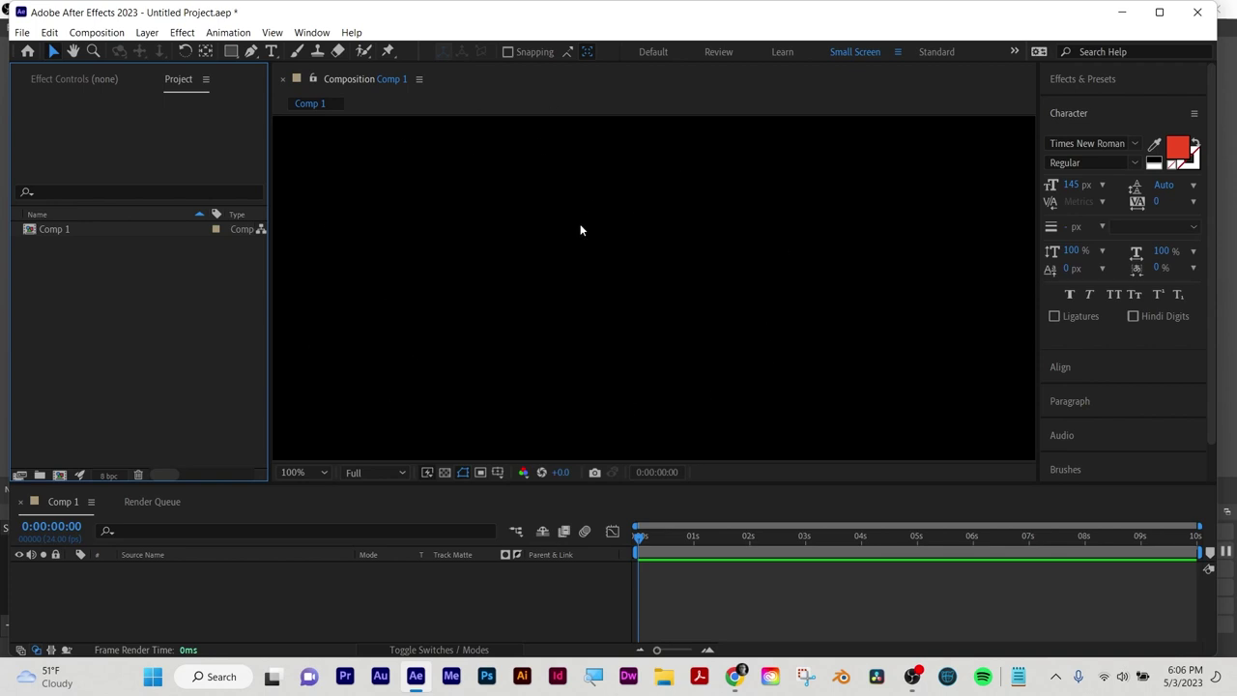
{"action": "left_click", "coordinate": [1102, 81]}
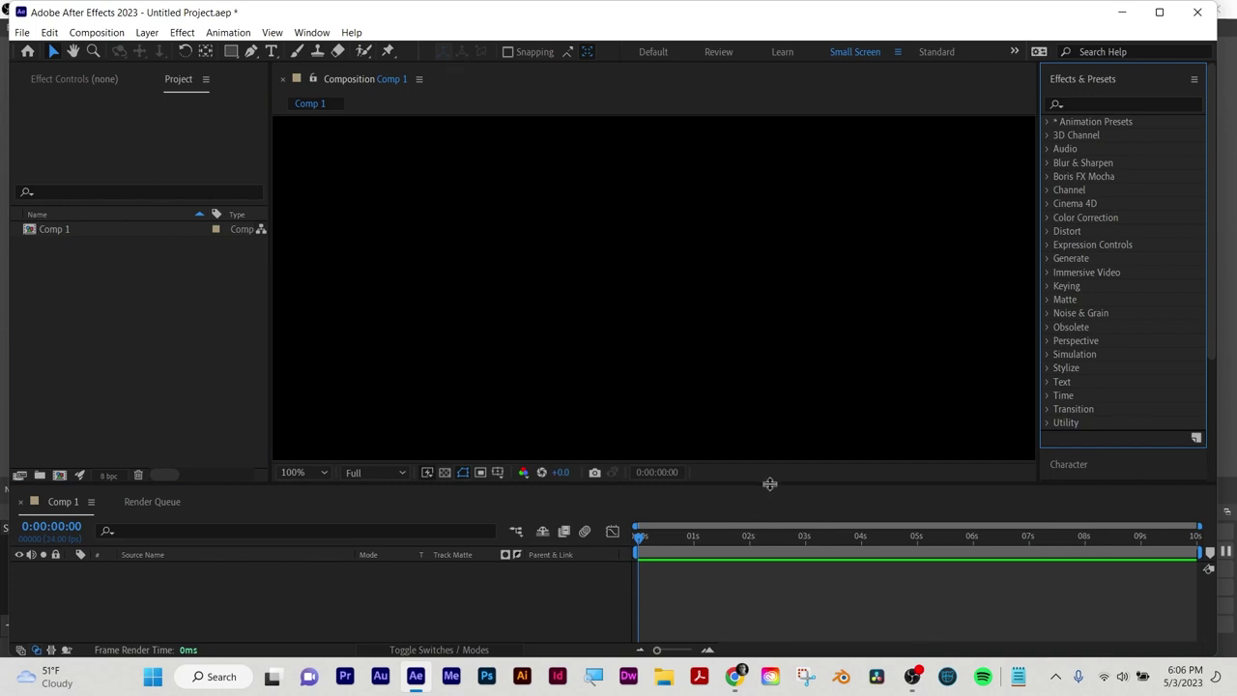
{"action": "left_click_drag", "start_coordinate": [769, 484], "coordinate": [770, 482]}
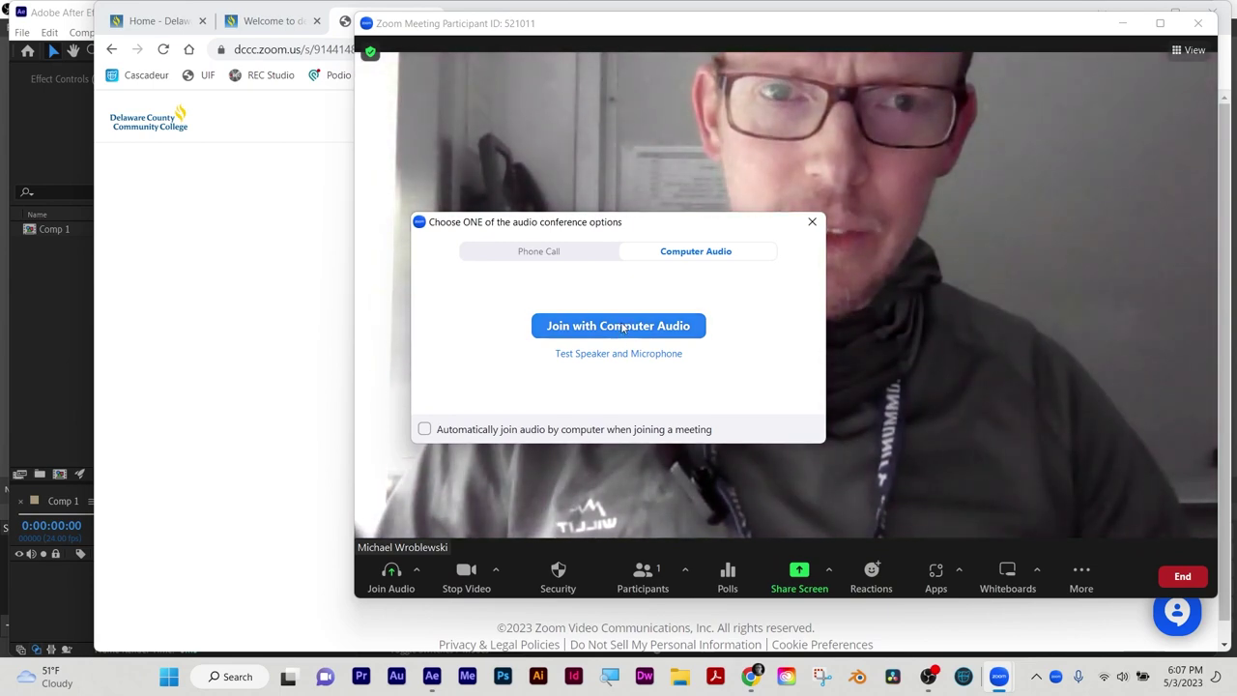
In the Zoom meeting, join with computer audio
{"action": "left_click", "coordinate": [624, 329]}
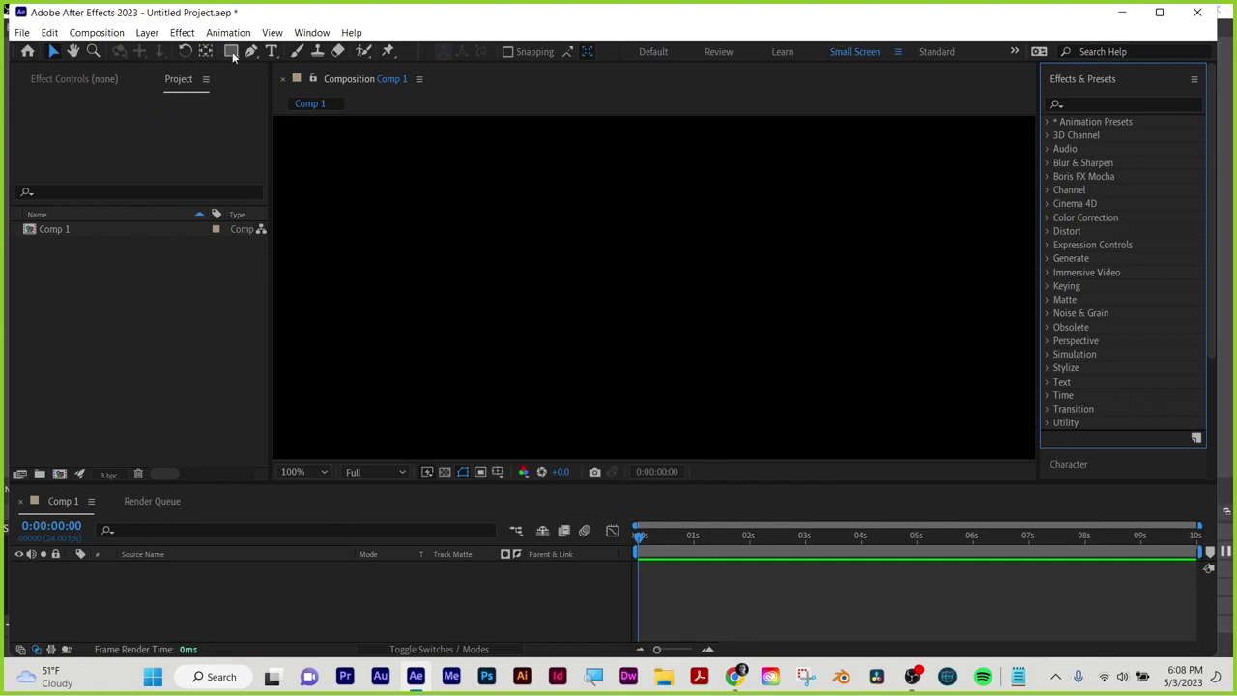
Add a text layer reading HELLO to the composition and move it to about the middle of the frame
{"action": "left_click", "coordinate": [272, 51]}
{"action": "left_click", "coordinate": [549, 276]}
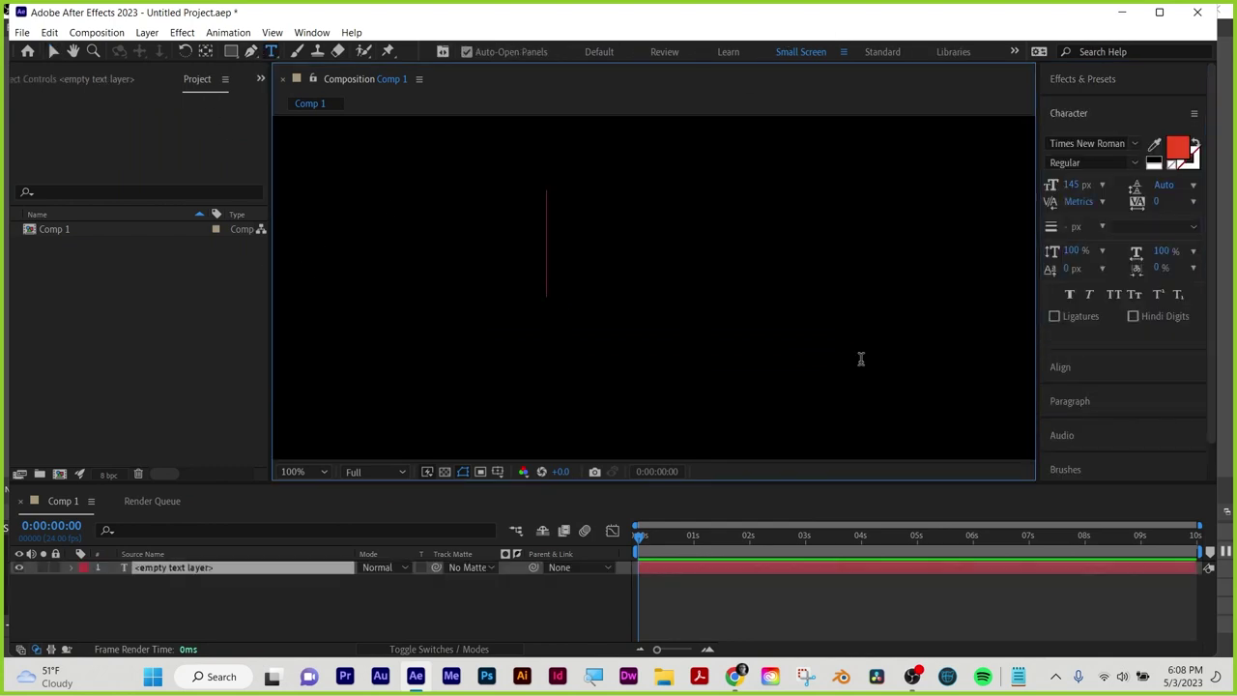
{"action": "type", "text": "HELLO"}
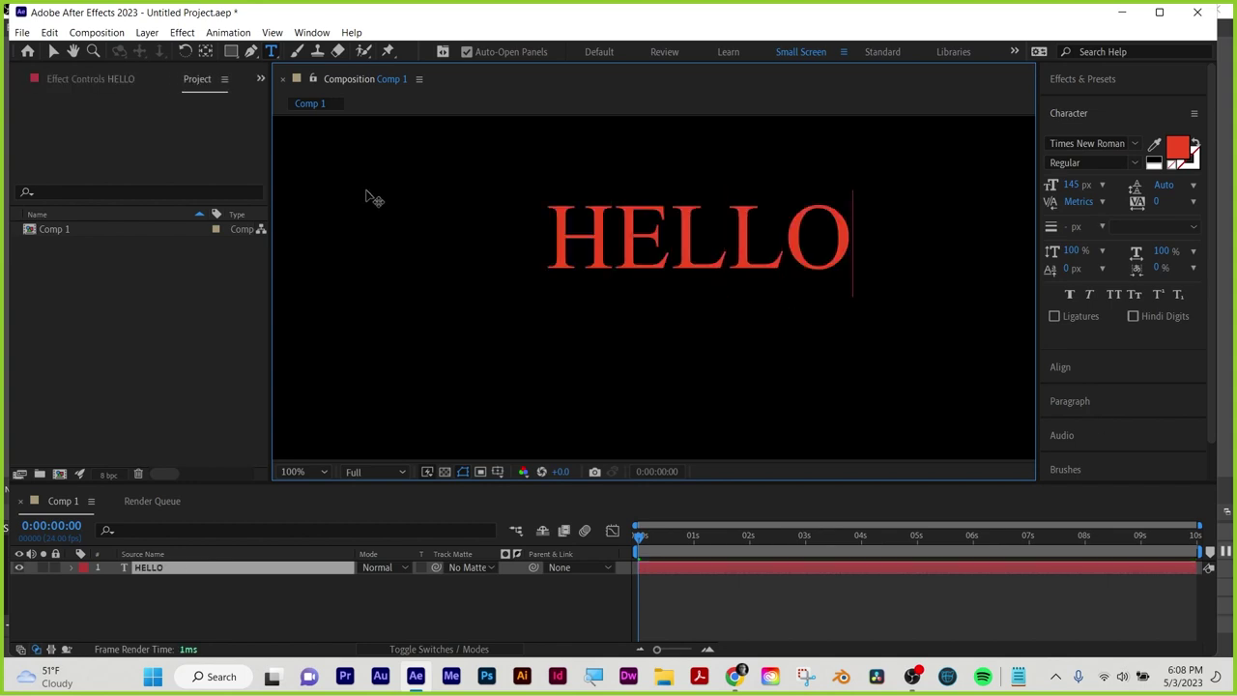
{"action": "left_click", "coordinate": [53, 51]}
{"action": "left_click_drag", "start_coordinate": [696, 242], "coordinate": [624, 259]}
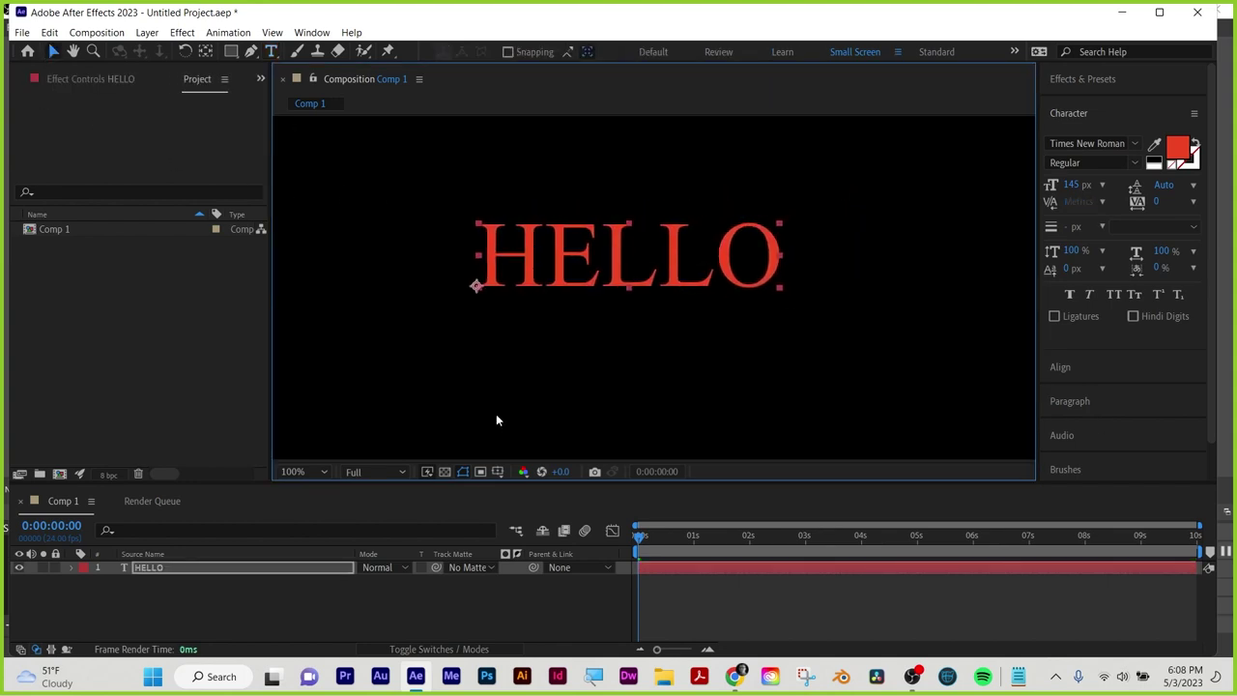
Expand the HELLO layer's Transform properties and make the timeline taller to show them all
{"action": "left_click", "coordinate": [70, 570]}
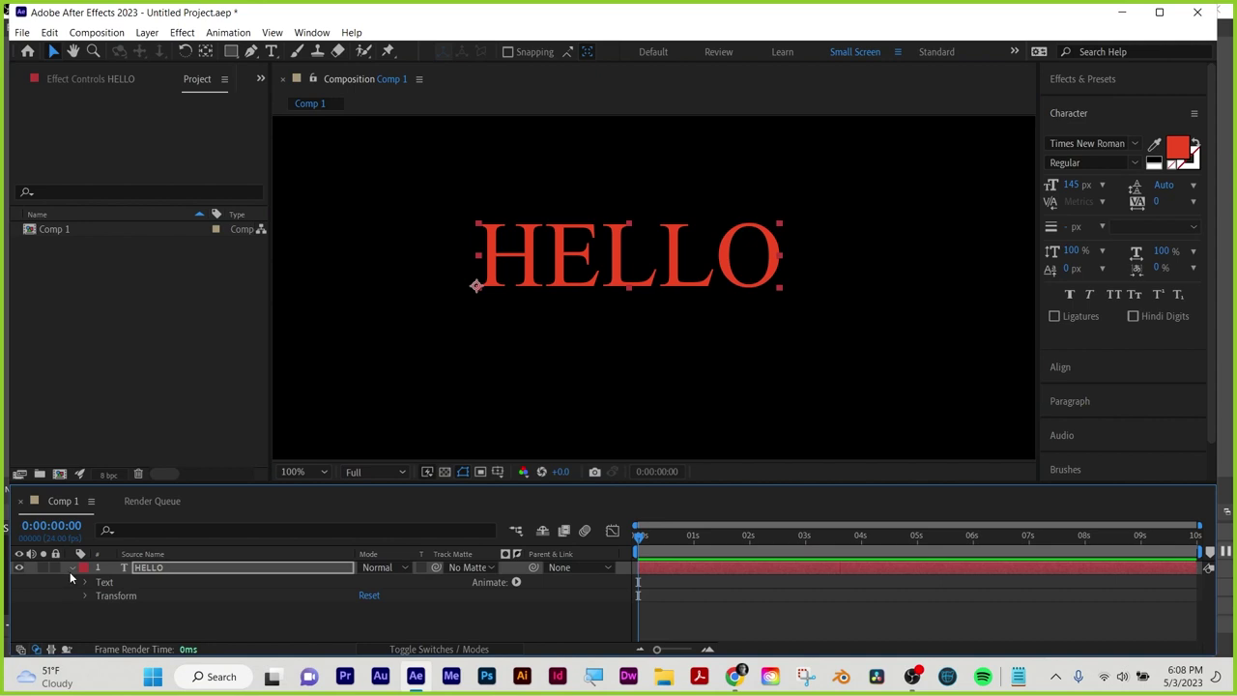
{"action": "left_click", "coordinate": [85, 596]}
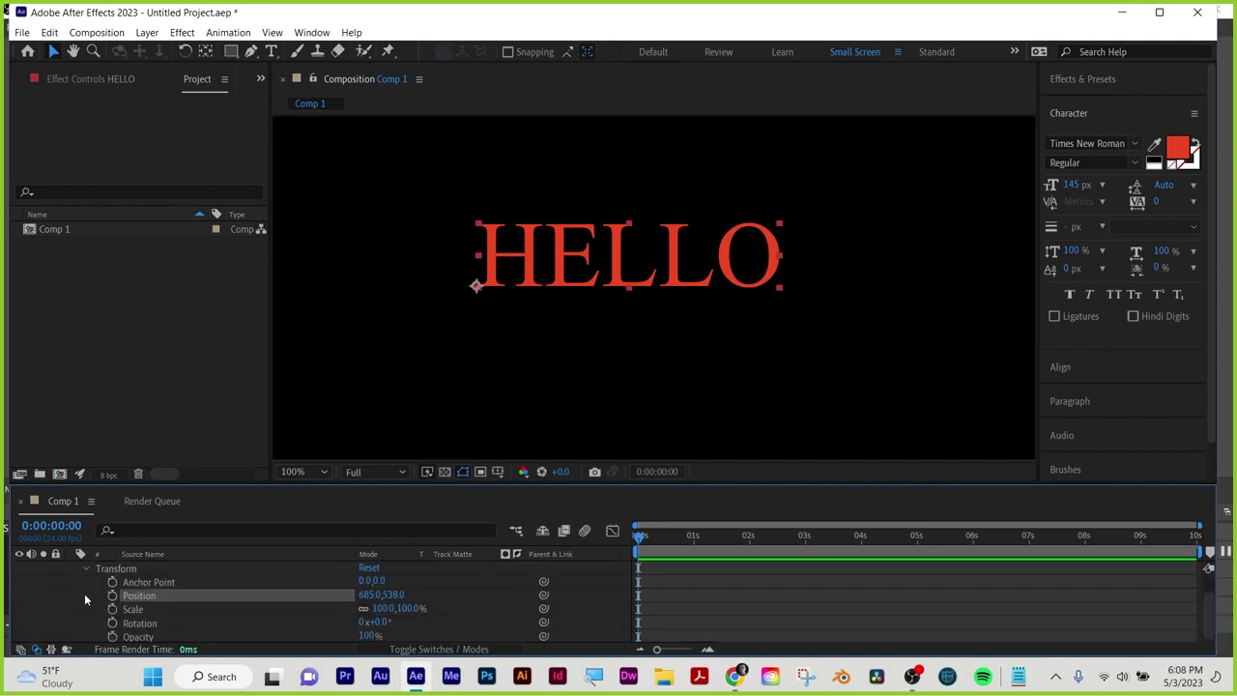
{"action": "left_click_drag", "start_coordinate": [203, 483], "coordinate": [207, 445]}
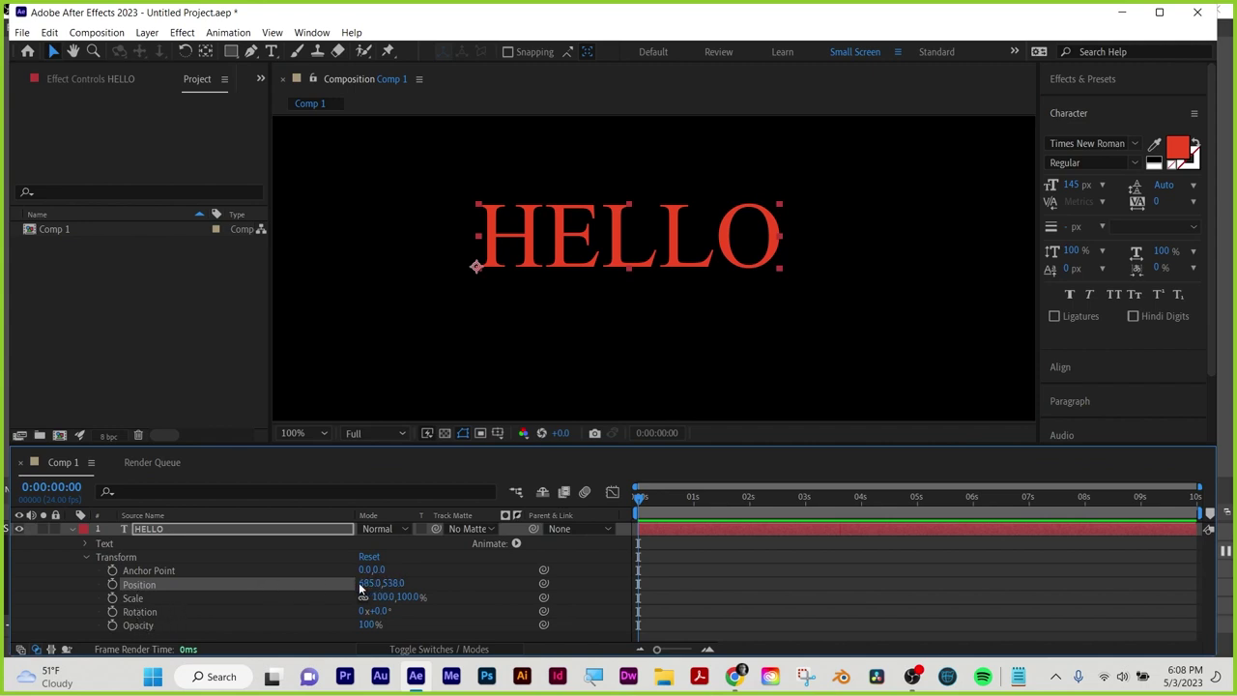
Scale the HELLO text to about 134% and reposition it to about 632, 581
{"action": "left_click_drag", "start_coordinate": [364, 584], "coordinate": [458, 592]}
{"action": "left_click_drag", "start_coordinate": [384, 599], "coordinate": [495, 616]}
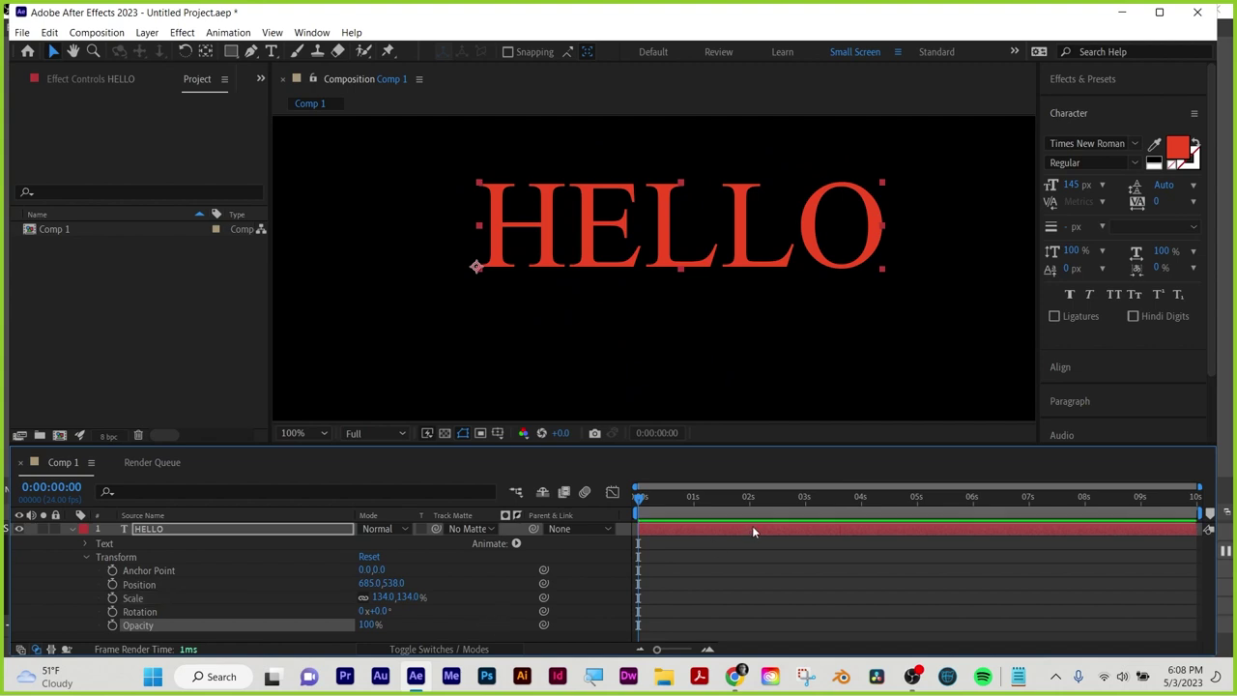
{"action": "left_click_drag", "start_coordinate": [513, 253], "coordinate": [479, 280]}
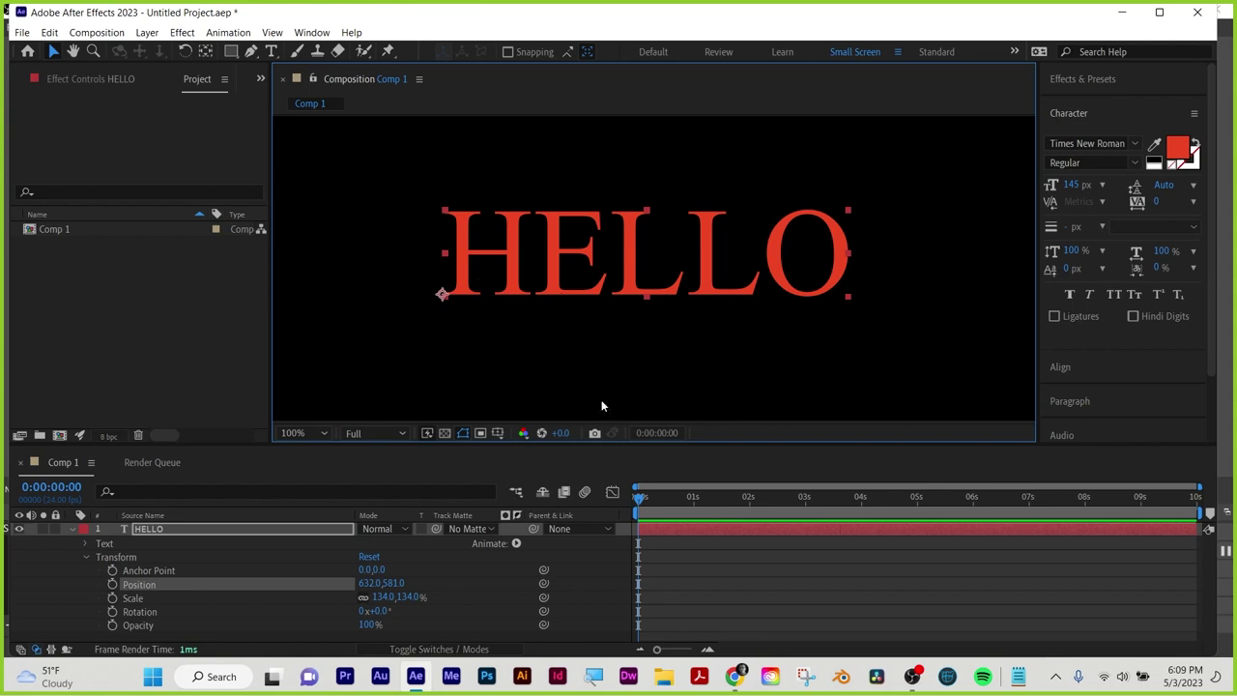
Keep the playhead at the start of the timeline and scale the HELLO text to about 128%
{"action": "left_click_drag", "start_coordinate": [649, 502], "coordinate": [613, 496]}
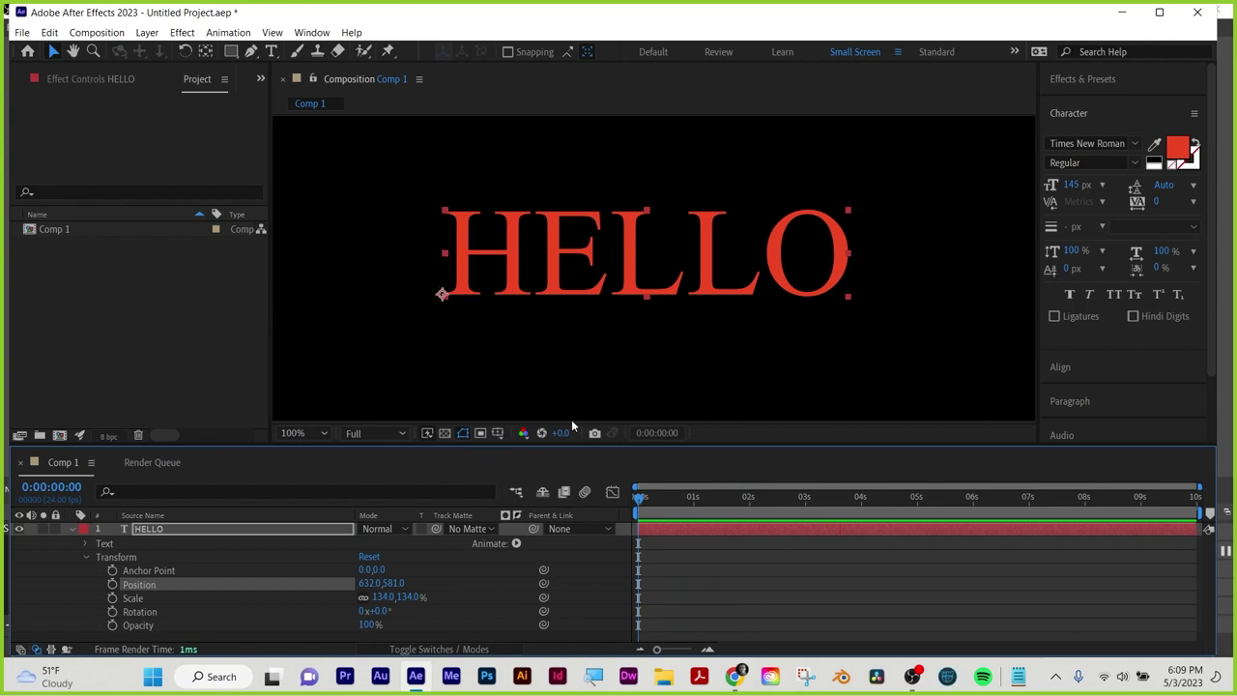
{"action": "mouse_move", "coordinate": [640, 499]}
{"action": "left_mouse_down"}
{"action": "mouse_move", "coordinate": [652, 498]}
{"action": "mouse_move", "coordinate": [638, 499]}
{"action": "left_mouse_up"}
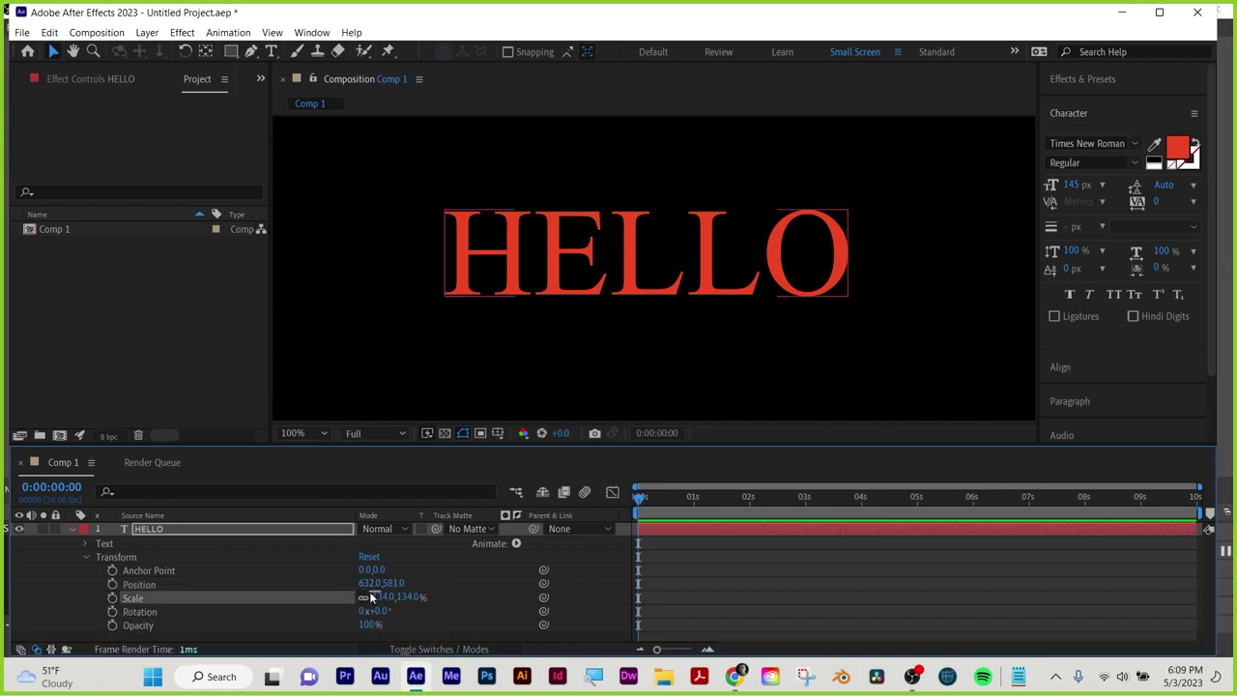
{"action": "mouse_move", "coordinate": [377, 596]}
{"action": "left_mouse_down"}
{"action": "mouse_move", "coordinate": [333, 596]}
{"action": "mouse_move", "coordinate": [387, 596]}
{"action": "left_mouse_up"}
Move the HELLO layer's anchor point to the center of the text and scale it from there to about 190%
{"action": "left_click", "coordinate": [205, 51]}
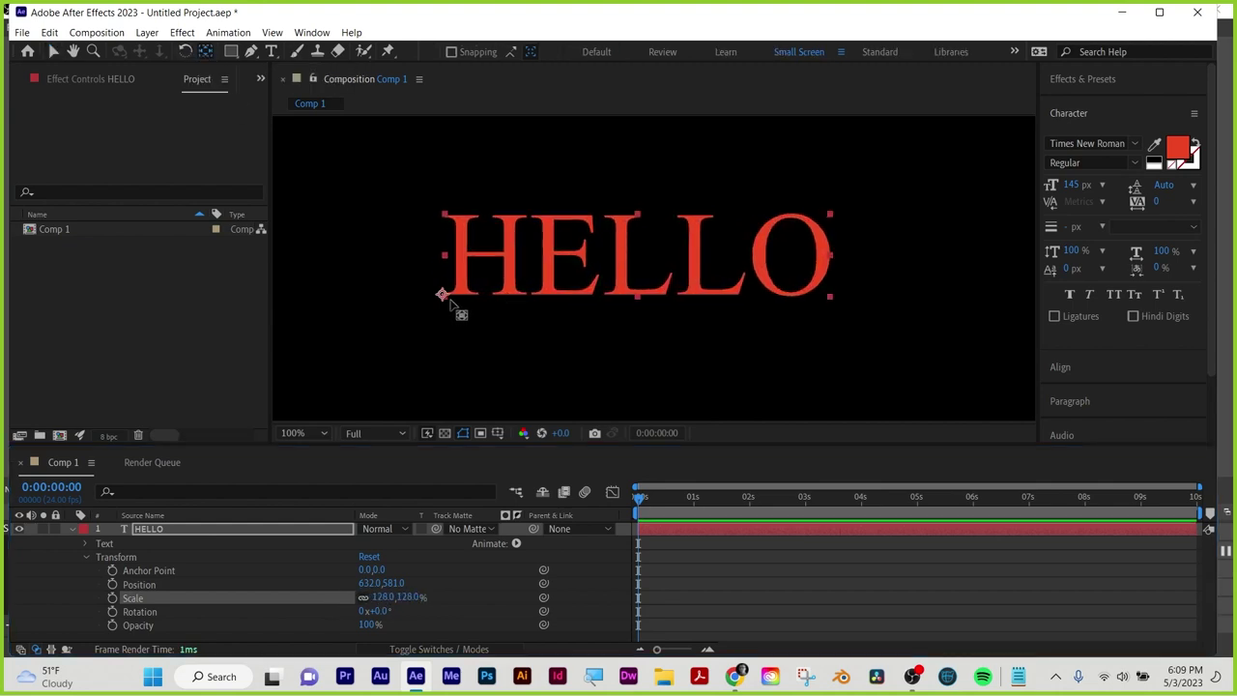
{"action": "left_click", "coordinate": [750, 585]}
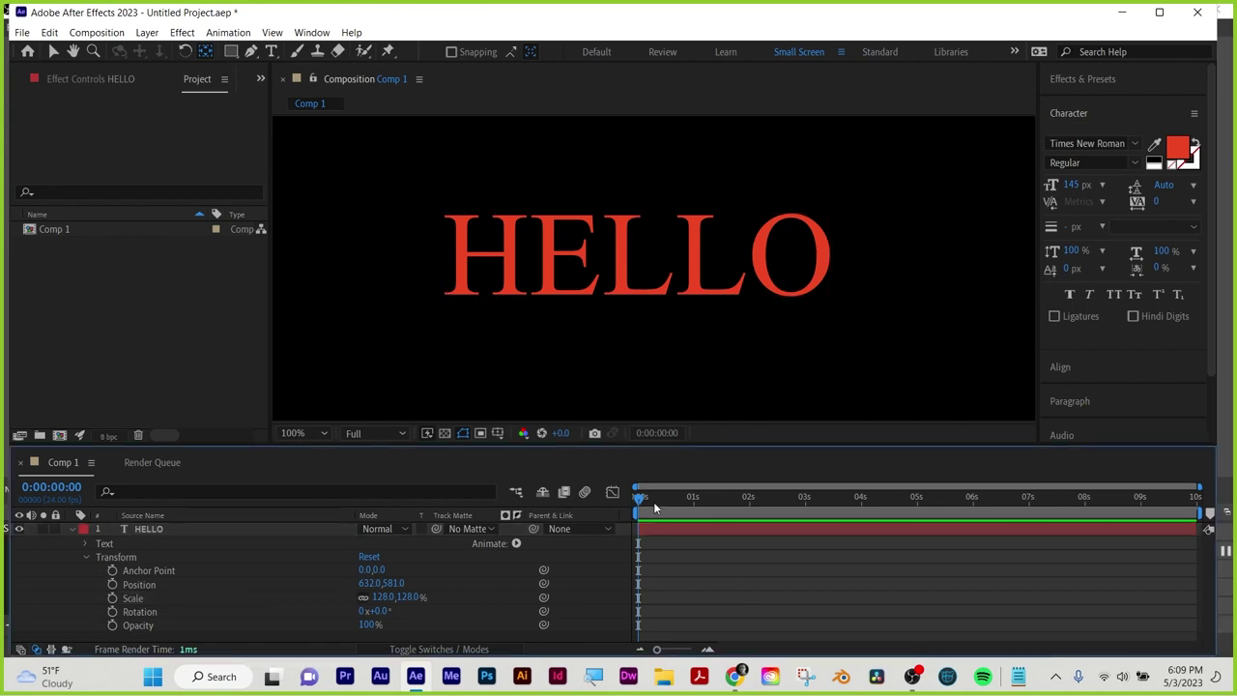
{"action": "left_click", "coordinate": [687, 528]}
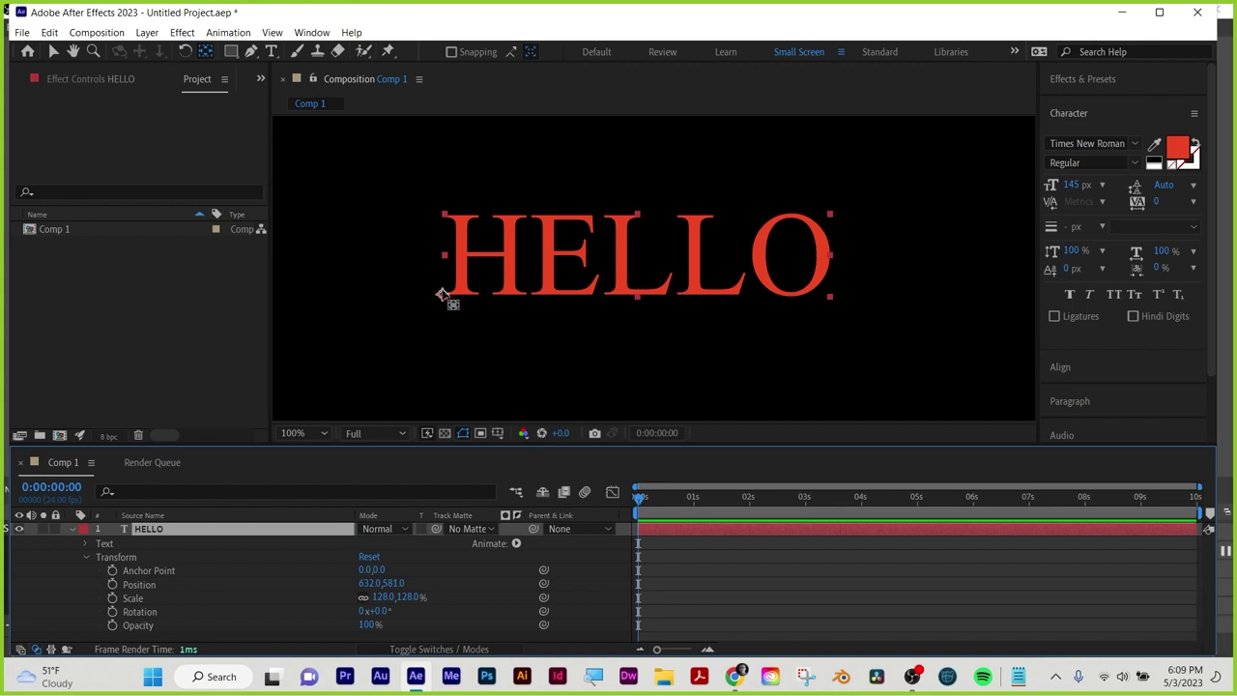
{"action": "left_click_drag", "start_coordinate": [442, 294], "coordinate": [633, 258]}
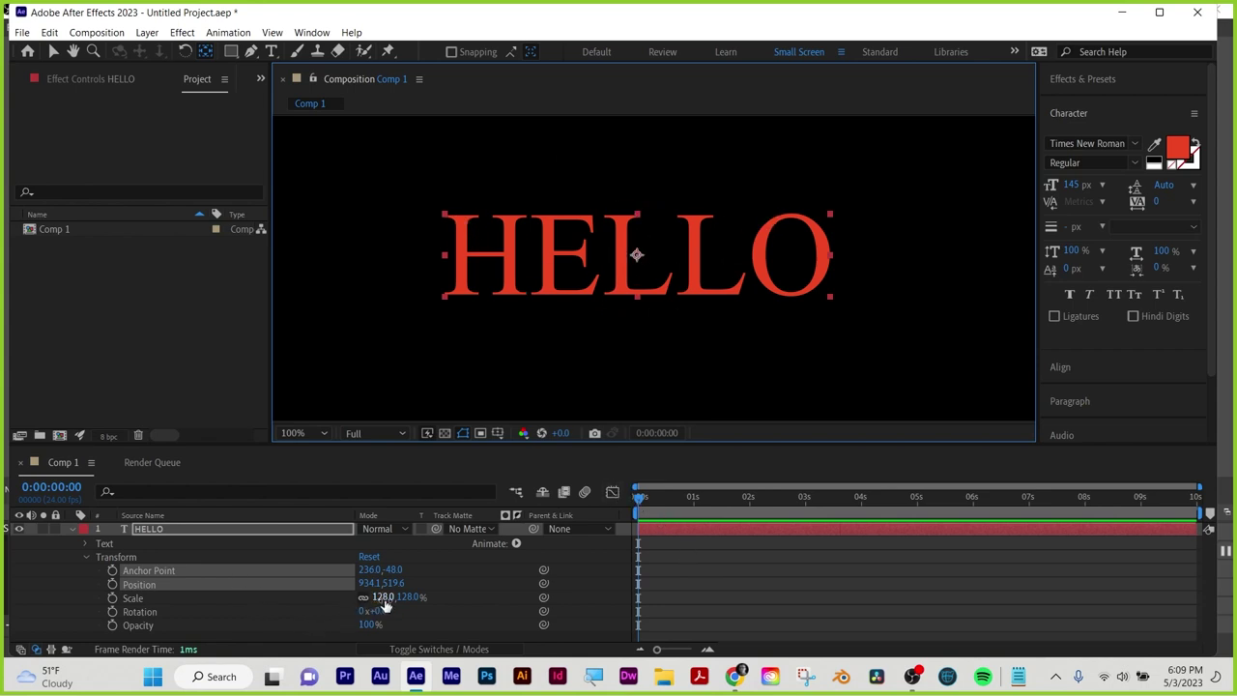
{"action": "left_click_drag", "start_coordinate": [387, 598], "coordinate": [409, 578]}
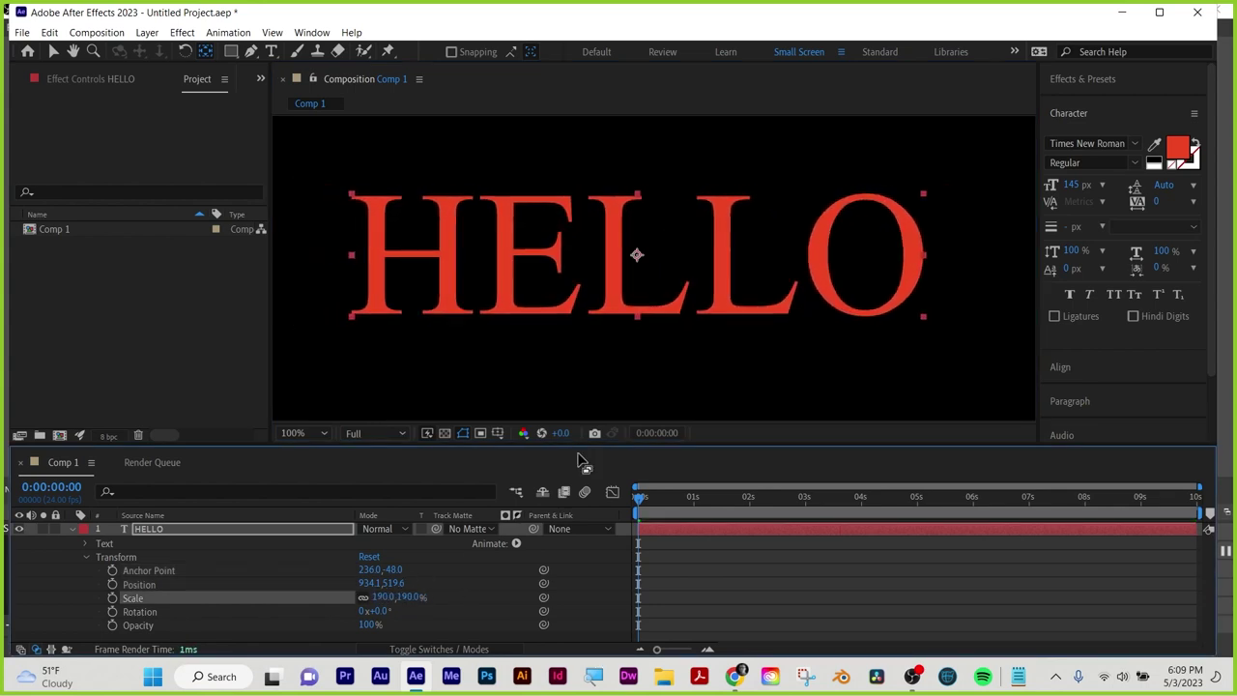
Move the anchor point to the lower-left corner of HELLO and scale the text to about 198%
{"action": "left_click_drag", "start_coordinate": [640, 257], "coordinate": [354, 323]}
{"action": "mouse_move", "coordinate": [384, 599]}
{"action": "left_mouse_down"}
{"action": "mouse_move", "coordinate": [363, 598]}
{"action": "mouse_move", "coordinate": [406, 599]}
{"action": "mouse_move", "coordinate": [339, 611]}
{"action": "mouse_move", "coordinate": [406, 611]}
{"action": "mouse_move", "coordinate": [383, 611]}
{"action": "left_mouse_up"}
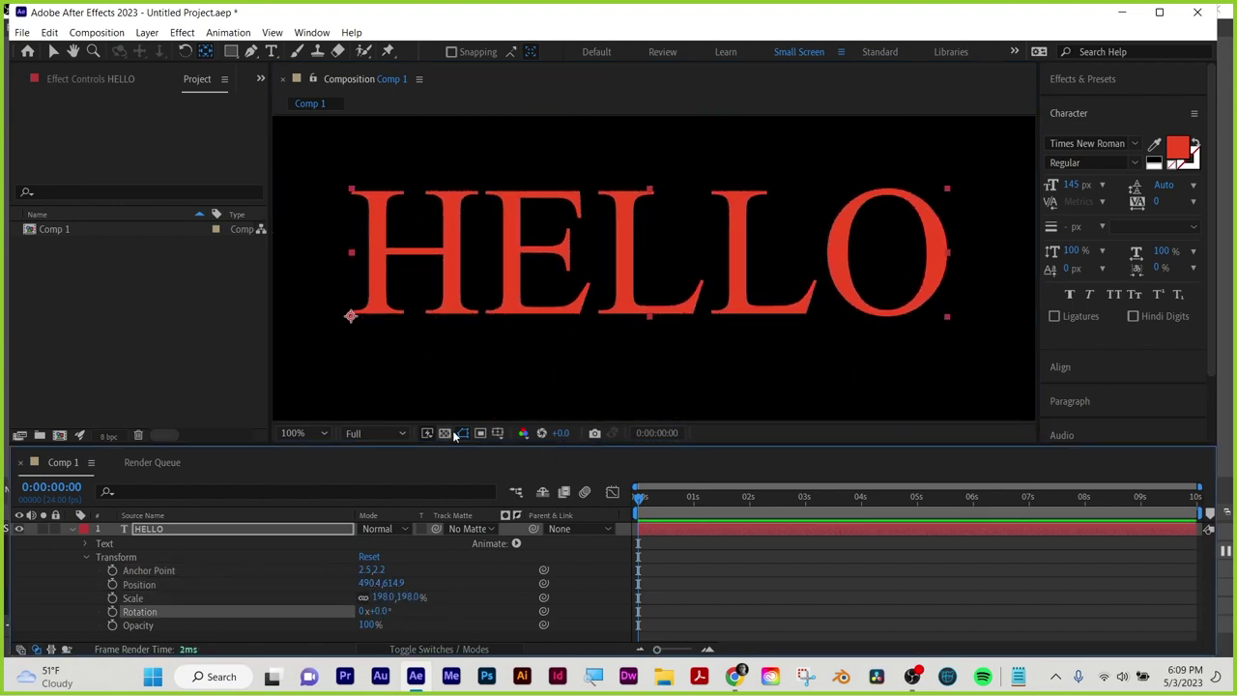
Center the anchor point on HELLO, try rotating the layer by about 1x+44°, and undo the rotation
{"action": "left_click_drag", "start_coordinate": [351, 319], "coordinate": [649, 255]}
{"action": "mouse_move", "coordinate": [390, 611]}
{"action": "left_mouse_down"}
{"action": "mouse_move", "coordinate": [426, 611]}
{"action": "mouse_move", "coordinate": [375, 624]}
{"action": "left_mouse_up"}
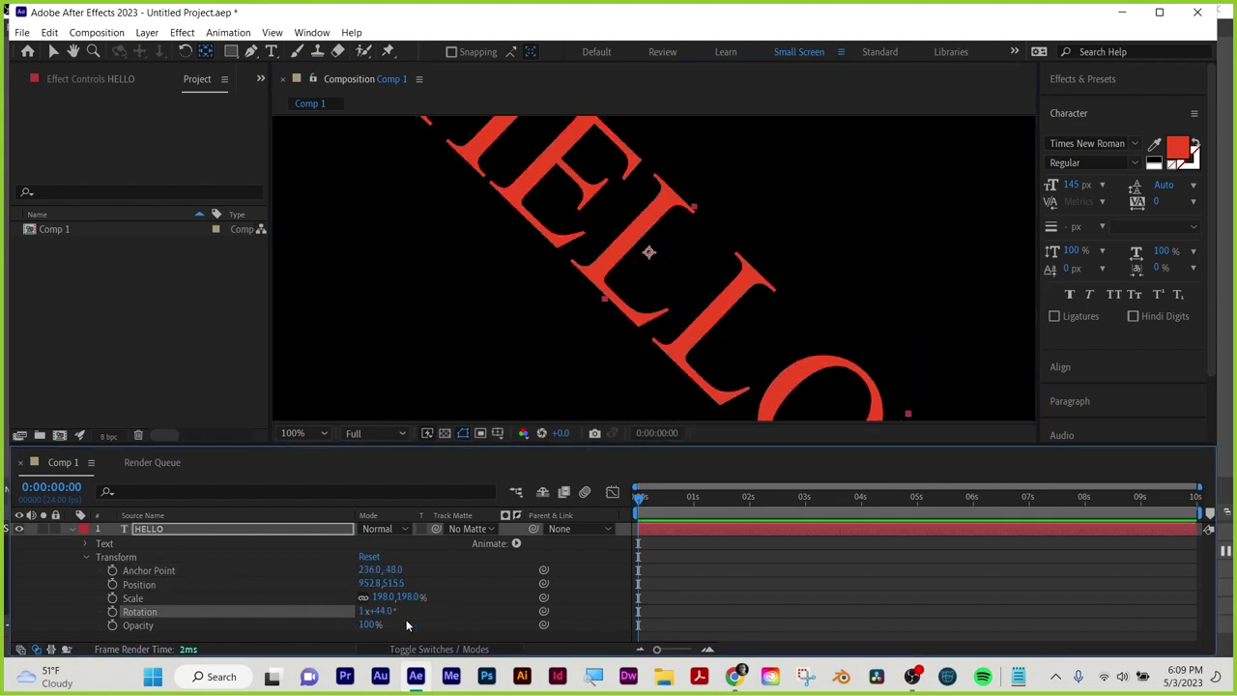
{"action": "key", "text": "ctrl+z"}
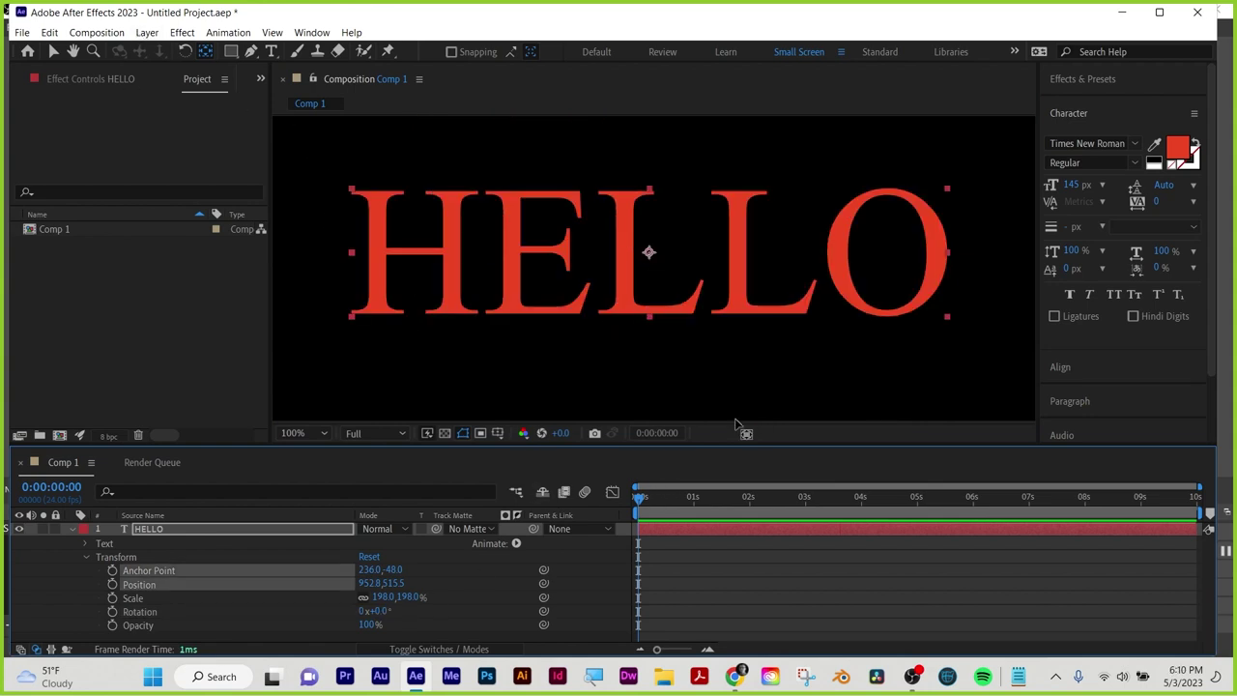
Move the HELLO layer's anchor point to the upper-left corner of the text with the Pan Behind tool
{"action": "left_click", "coordinate": [706, 496]}
{"action": "left_click", "coordinate": [638, 496]}
{"action": "left_click", "coordinate": [205, 52]}
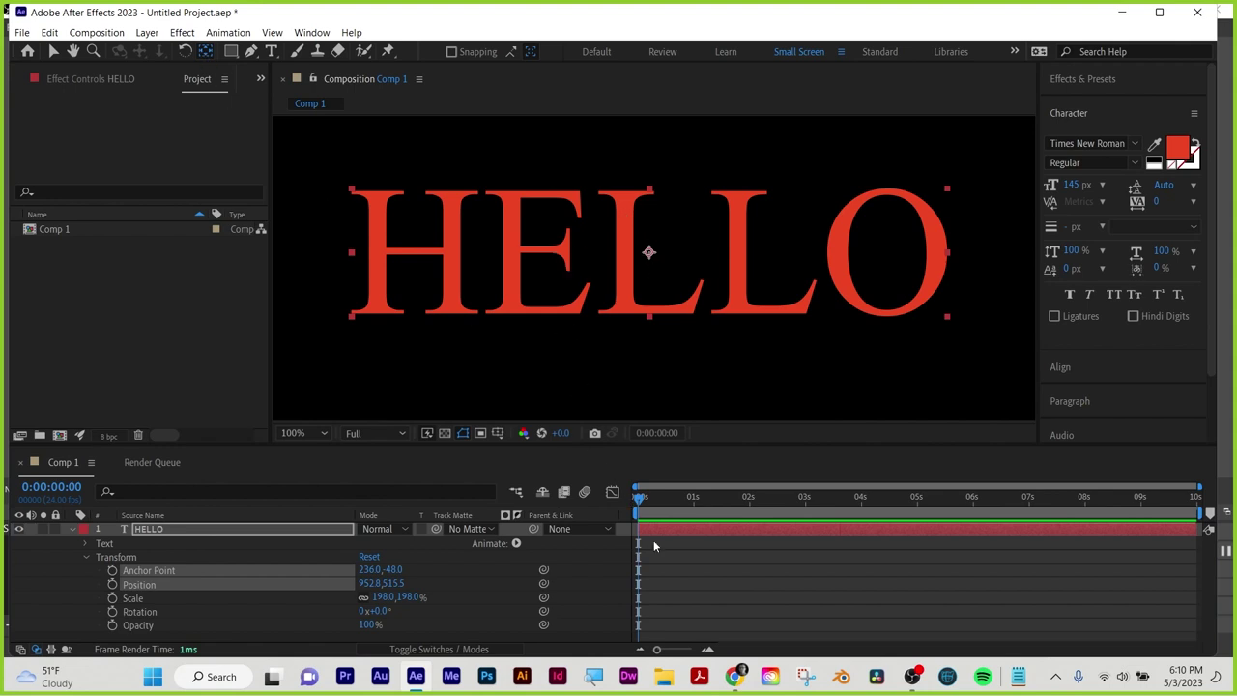
{"action": "left_click", "coordinate": [682, 565]}
{"action": "left_click", "coordinate": [691, 528]}
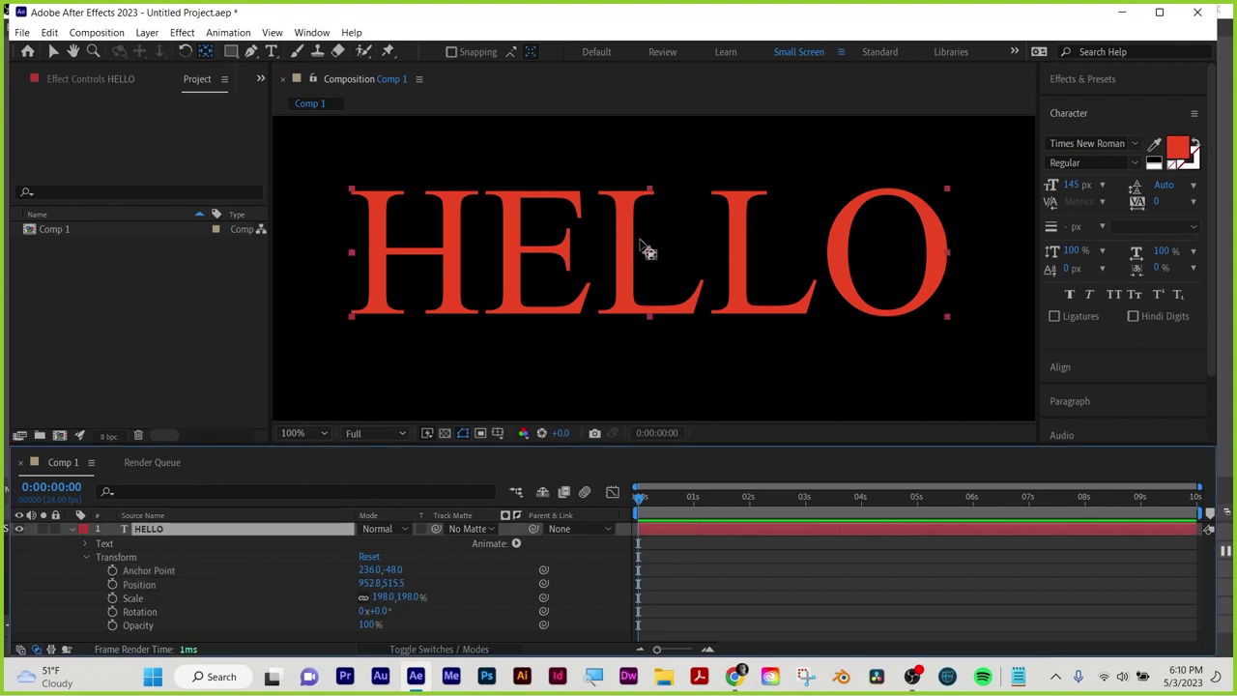
{"action": "left_click_drag", "start_coordinate": [655, 254], "coordinate": [358, 201]}
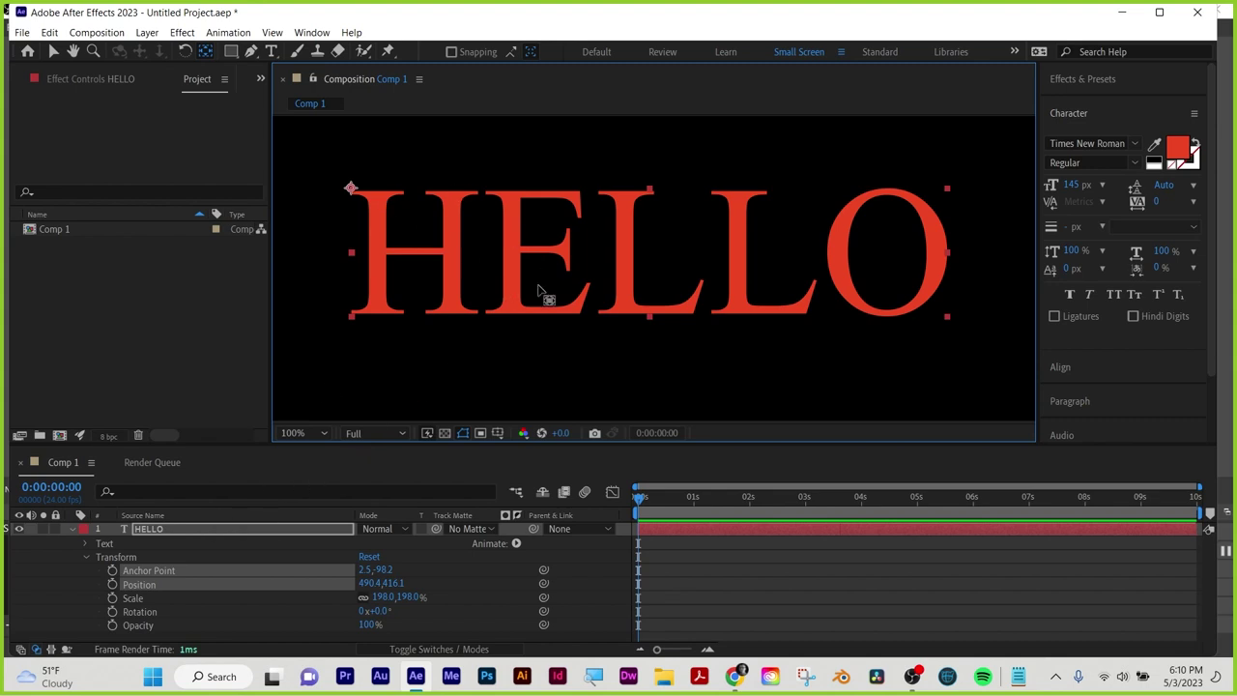
Animate the HELLO layer's scale with a keyframe at 0 seconds and one of 0% at 1 second, and return the playhead to the start
{"action": "scroll", "coordinate": [547, 296], "scroll_direction": "down", "scroll_amount": 3}
{"action": "scroll", "coordinate": [547, 282], "scroll_direction": "up", "scroll_amount": 1}
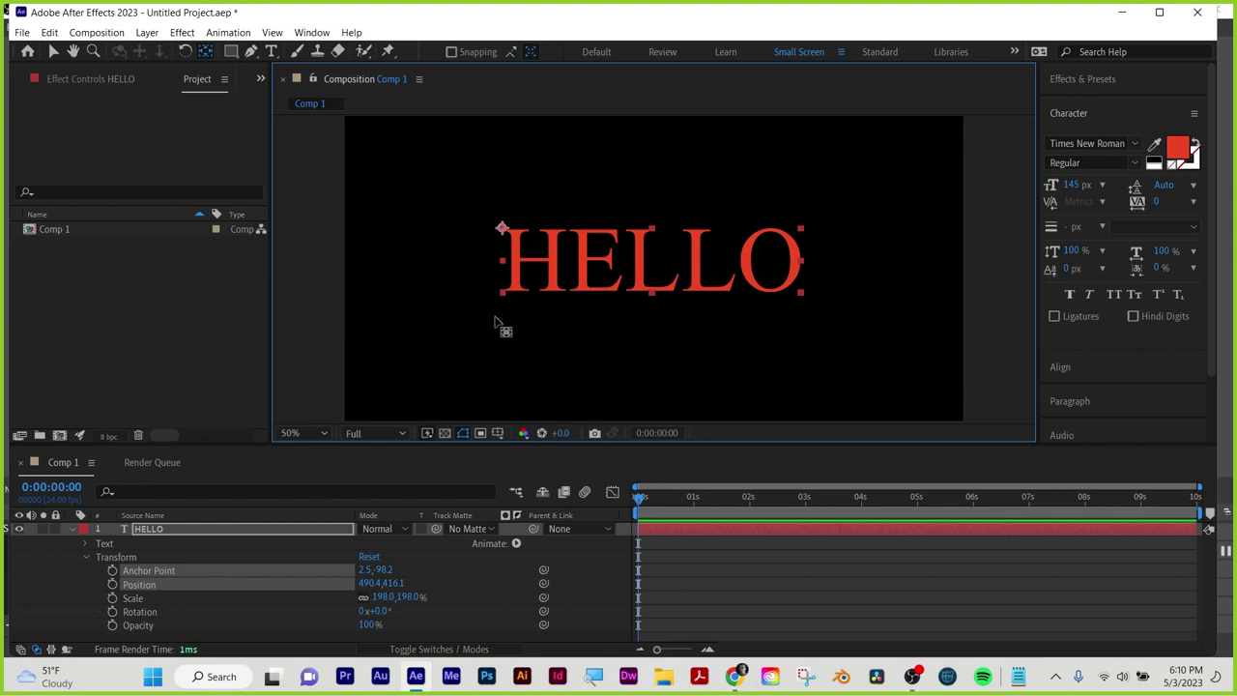
{"action": "left_click", "coordinate": [112, 598]}
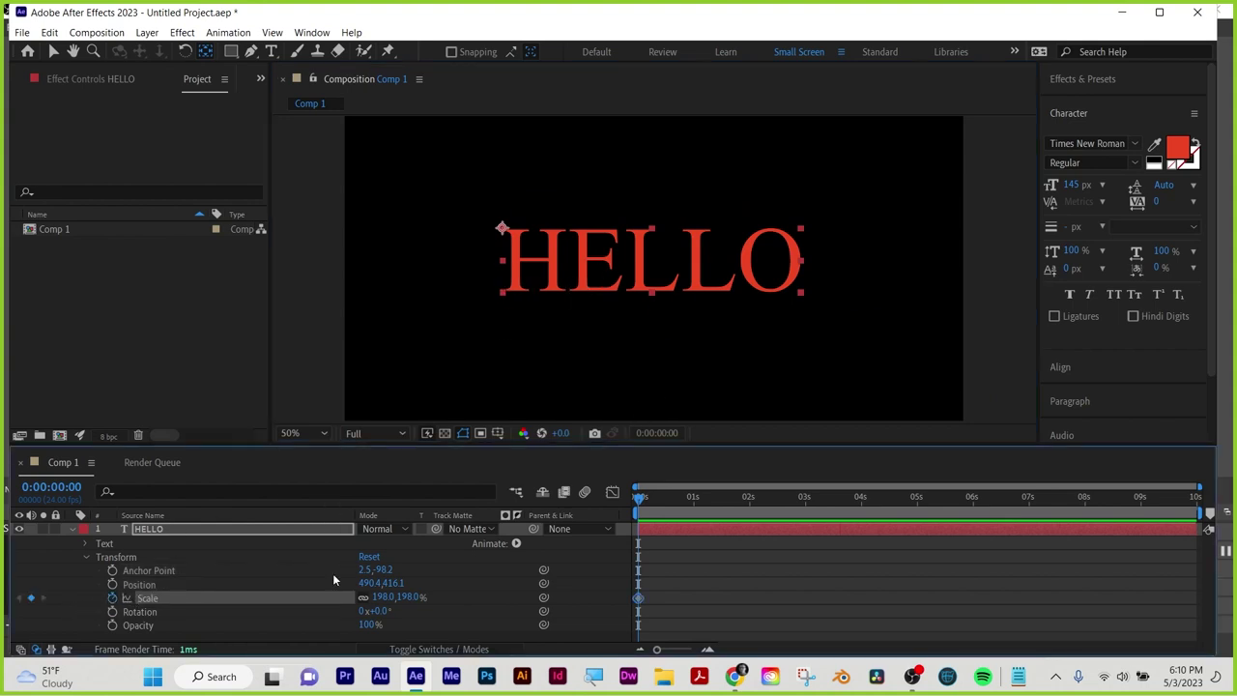
{"action": "left_click_drag", "start_coordinate": [638, 500], "coordinate": [693, 499]}
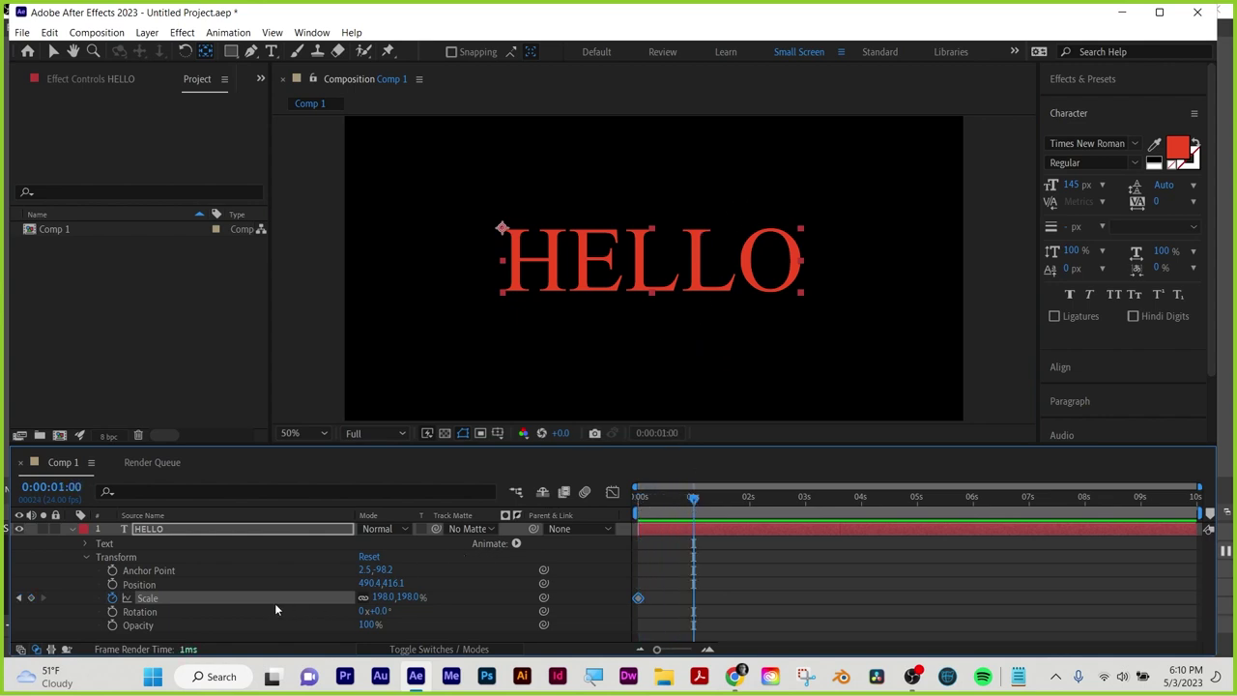
{"action": "left_click", "coordinate": [383, 597]}
{"action": "type", "text": "0"}
{"action": "key", "text": "Return"}
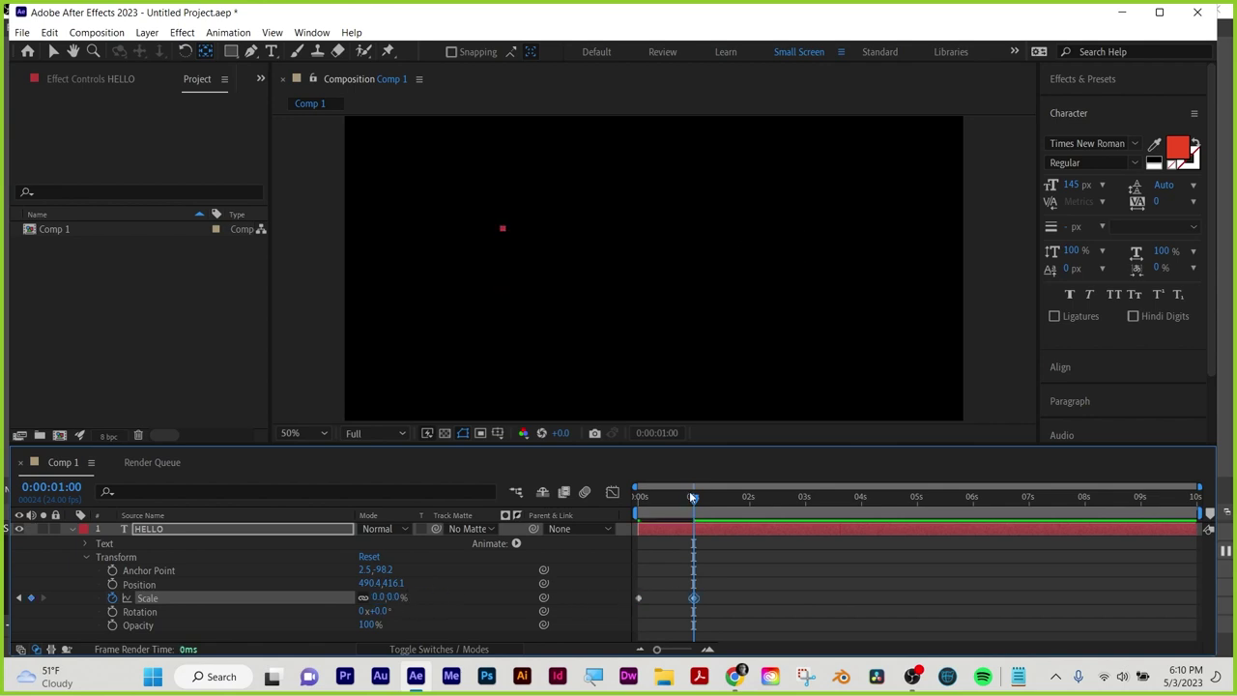
{"action": "left_click_drag", "start_coordinate": [692, 501], "coordinate": [636, 503]}
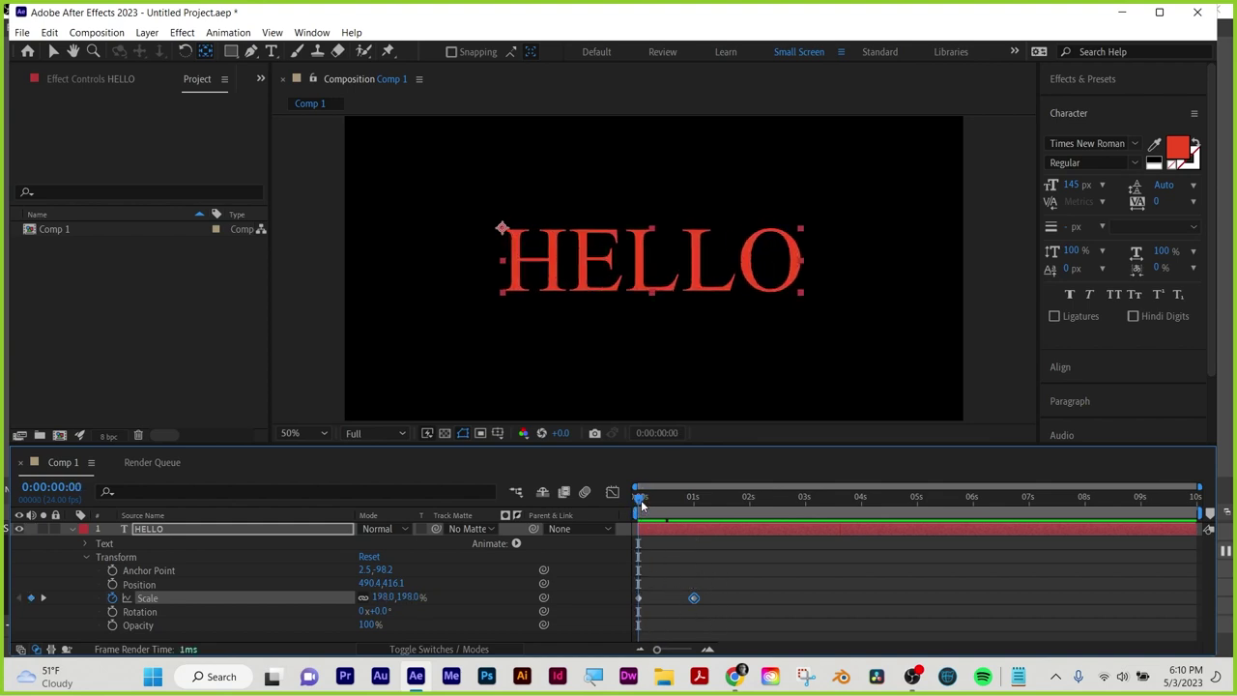
Keyframe the HELLO layer's position at 0 seconds and at 0:00:00:15 with an X value of about 1346.4, returning the playhead to the start
{"action": "left_click_drag", "start_coordinate": [642, 501], "coordinate": [673, 518]}
{"action": "left_click", "coordinate": [112, 584]}
{"action": "left_click_drag", "start_coordinate": [366, 583], "coordinate": [638, 584]}
{"action": "left_click_drag", "start_coordinate": [674, 502], "coordinate": [617, 505]}
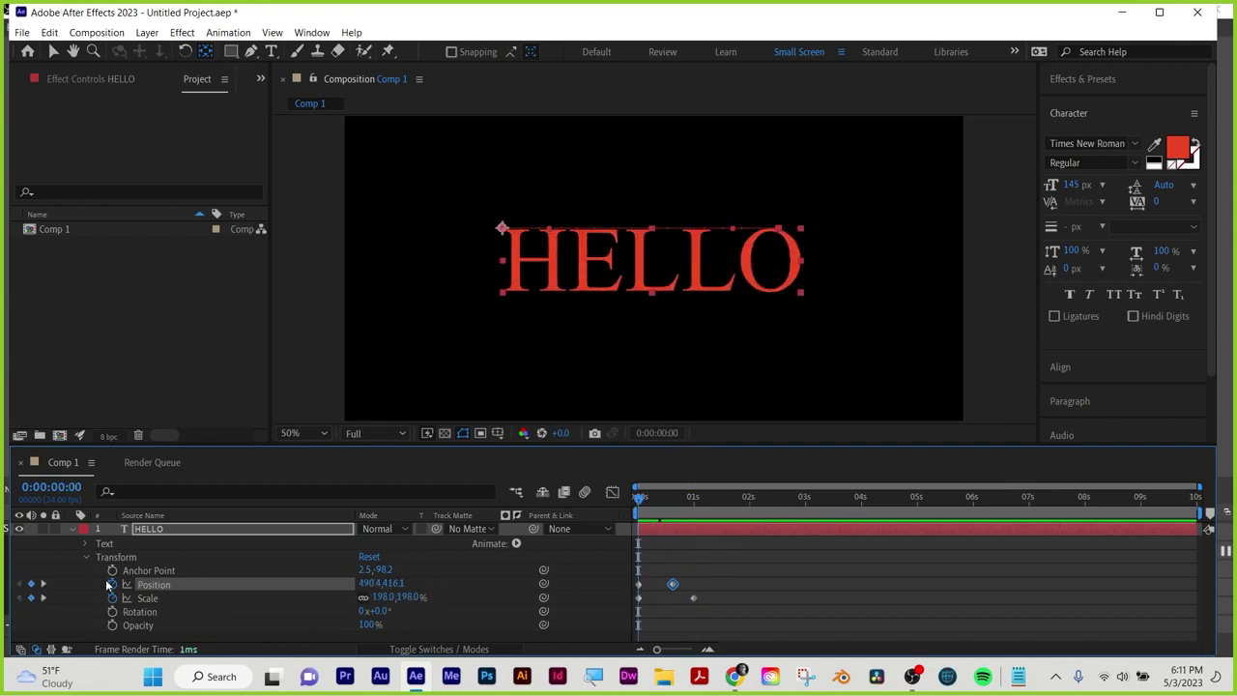
Add HELLO position keyframes of about 1829.4, 416.1 at 0:00:00:22 and about 1829.4, 859.1 at 0:00:02:06
{"action": "left_click_drag", "start_coordinate": [635, 495], "coordinate": [690, 497]}
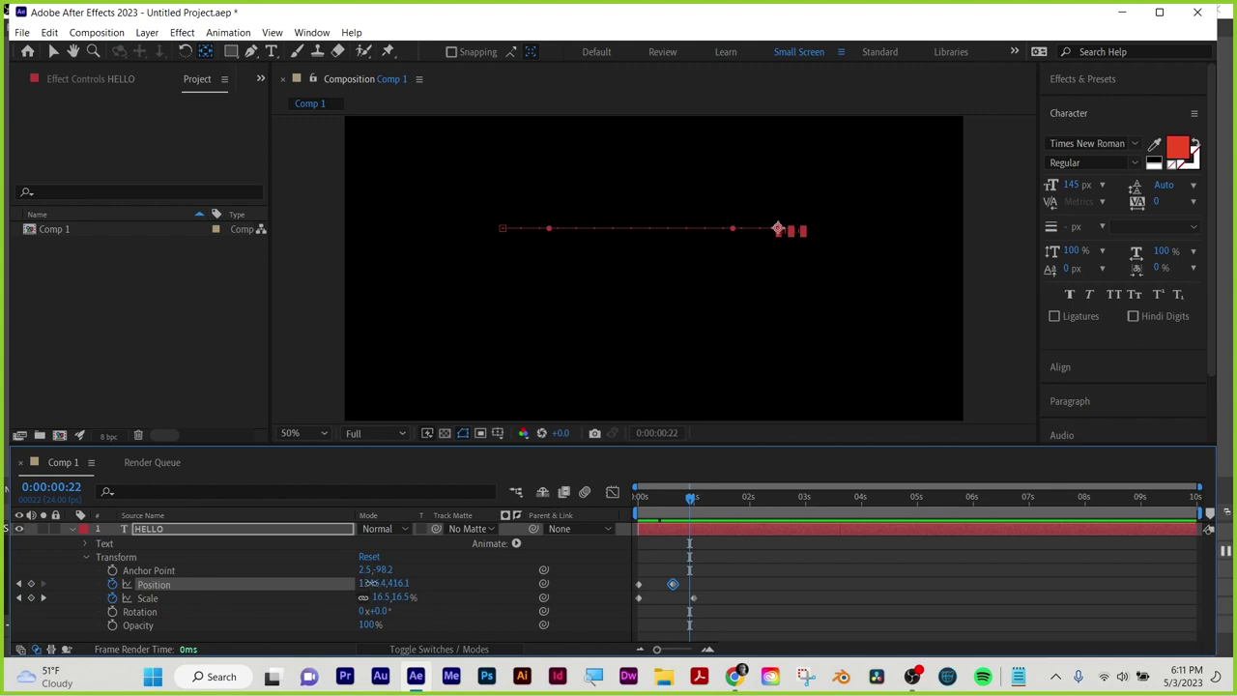
{"action": "left_click_drag", "start_coordinate": [369, 583], "coordinate": [759, 582]}
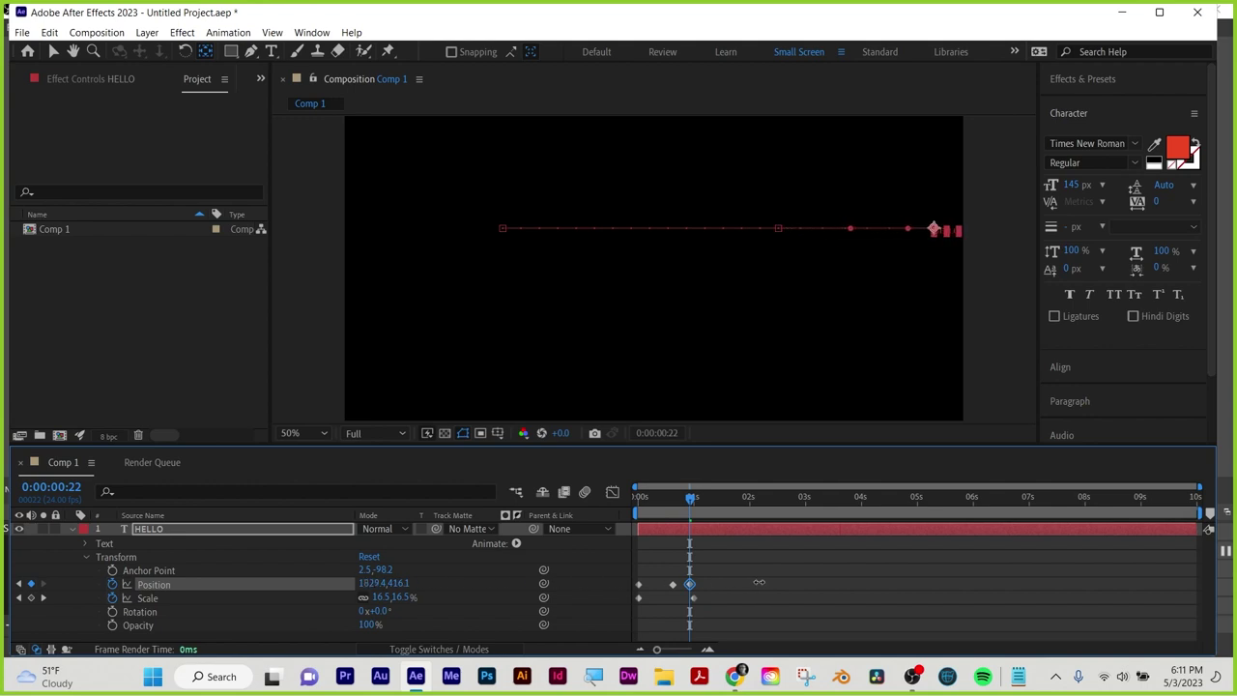
{"action": "key", "text": "space"}
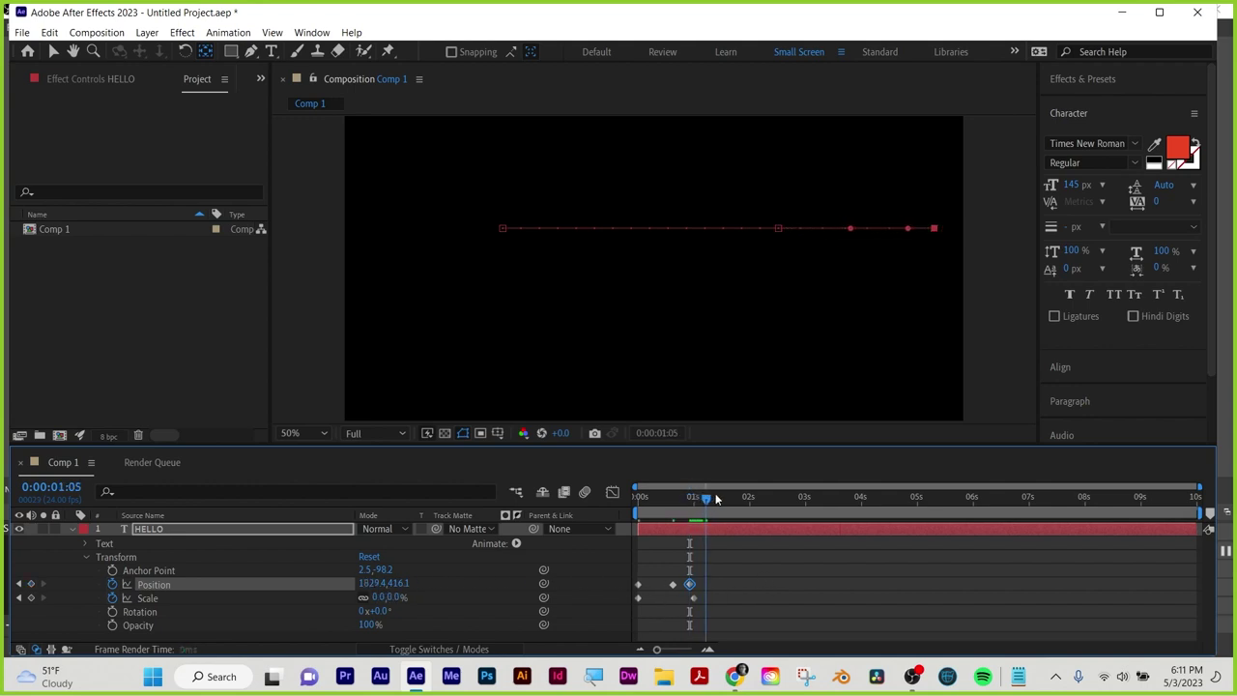
{"action": "left_click_drag", "start_coordinate": [405, 584], "coordinate": [704, 594]}
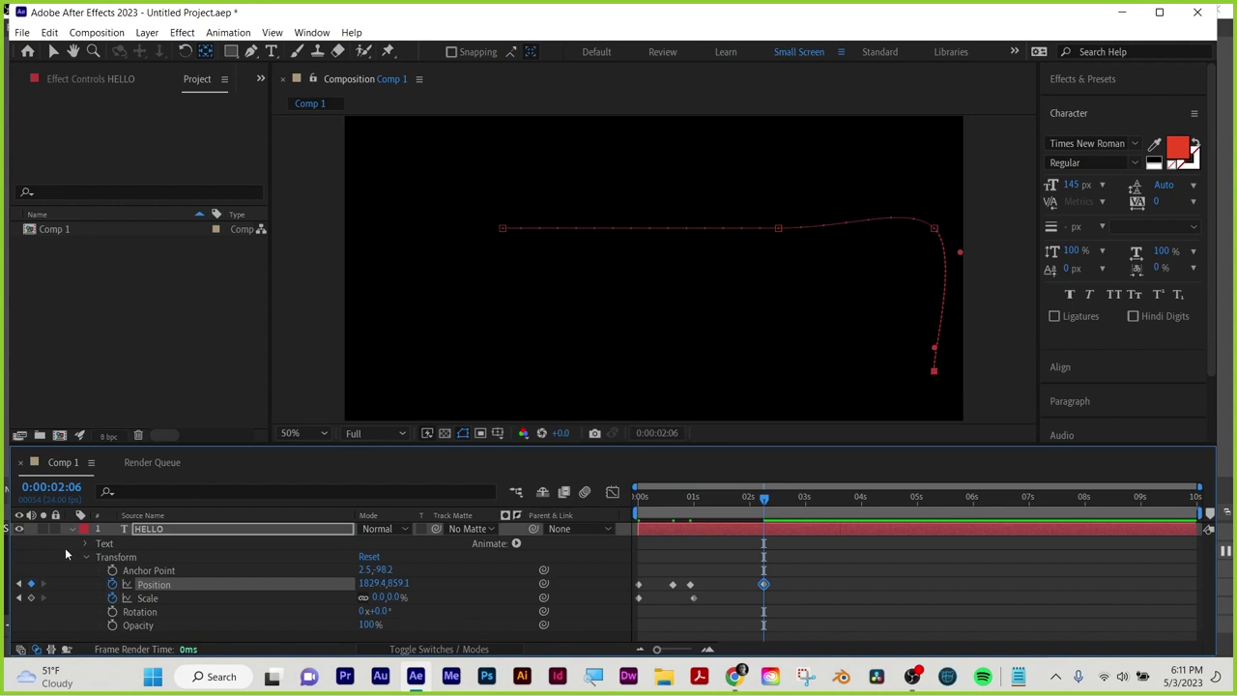
Step back and forth through the HELLO layer's position keyframes and scrub to about 2 seconds to review the motion path
{"action": "left_click", "coordinate": [23, 587]}
{"action": "left_click", "coordinate": [23, 587]}
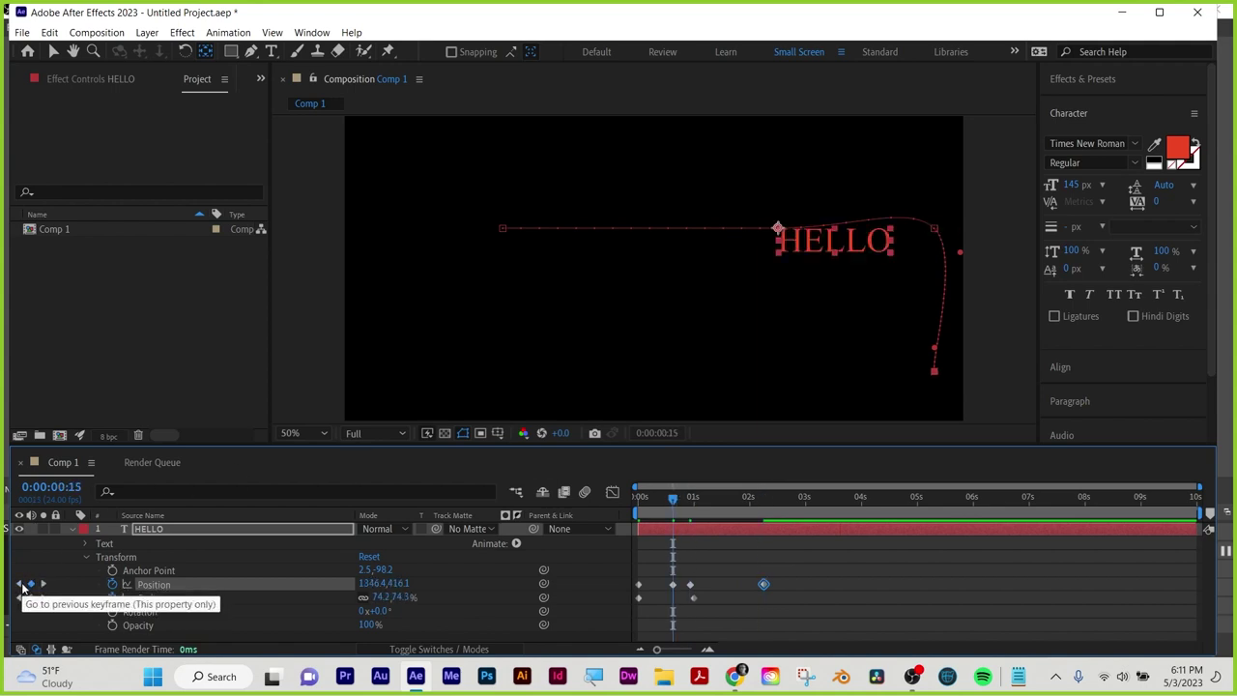
{"action": "left_click", "coordinate": [43, 587]}
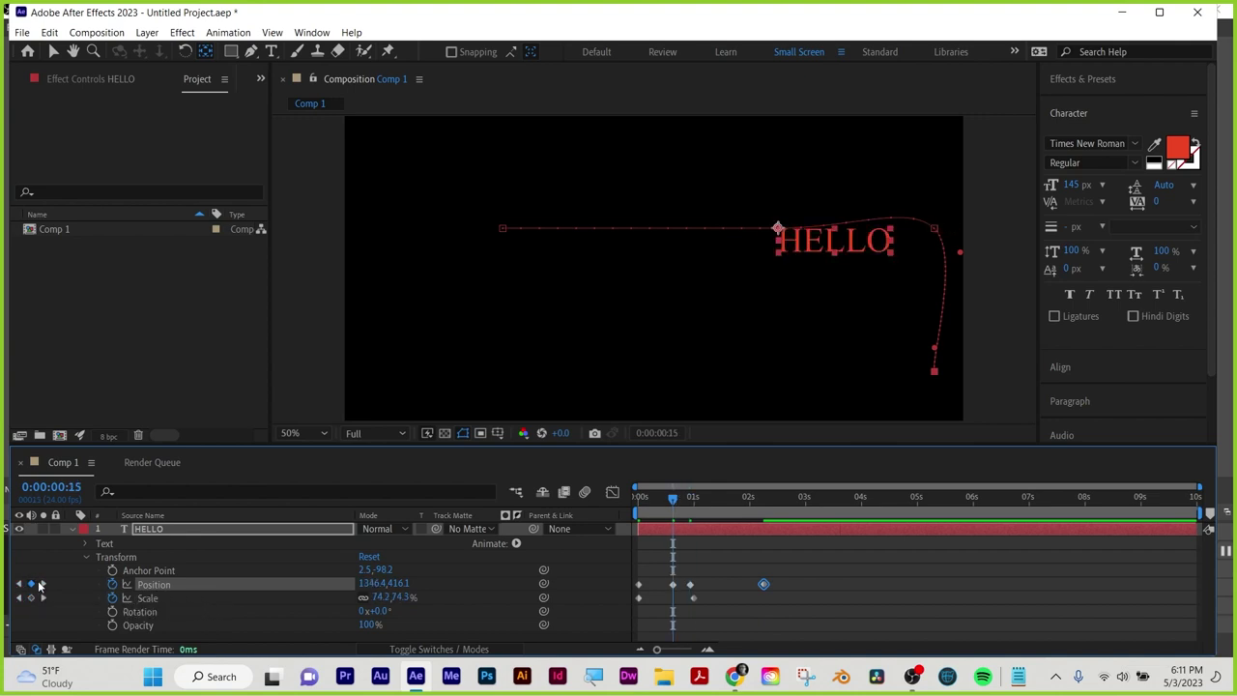
{"action": "left_click", "coordinate": [23, 587]}
{"action": "left_click", "coordinate": [42, 587]}
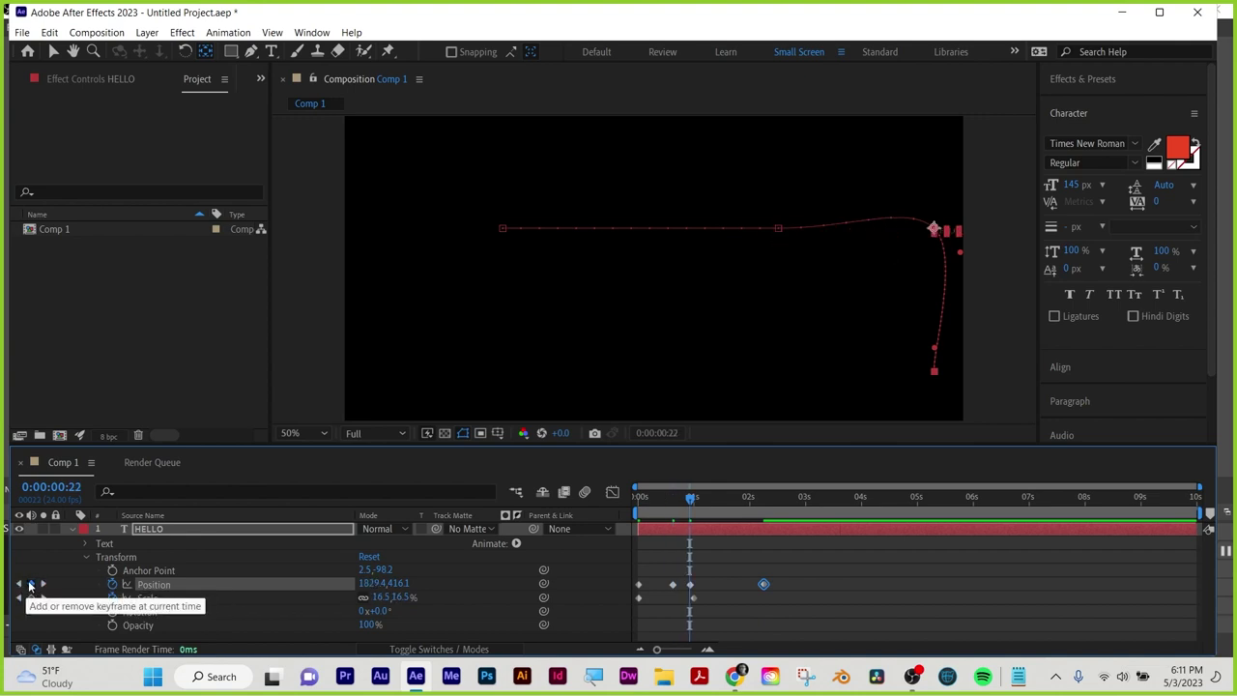
{"action": "left_click_drag", "start_coordinate": [703, 501], "coordinate": [752, 501]}
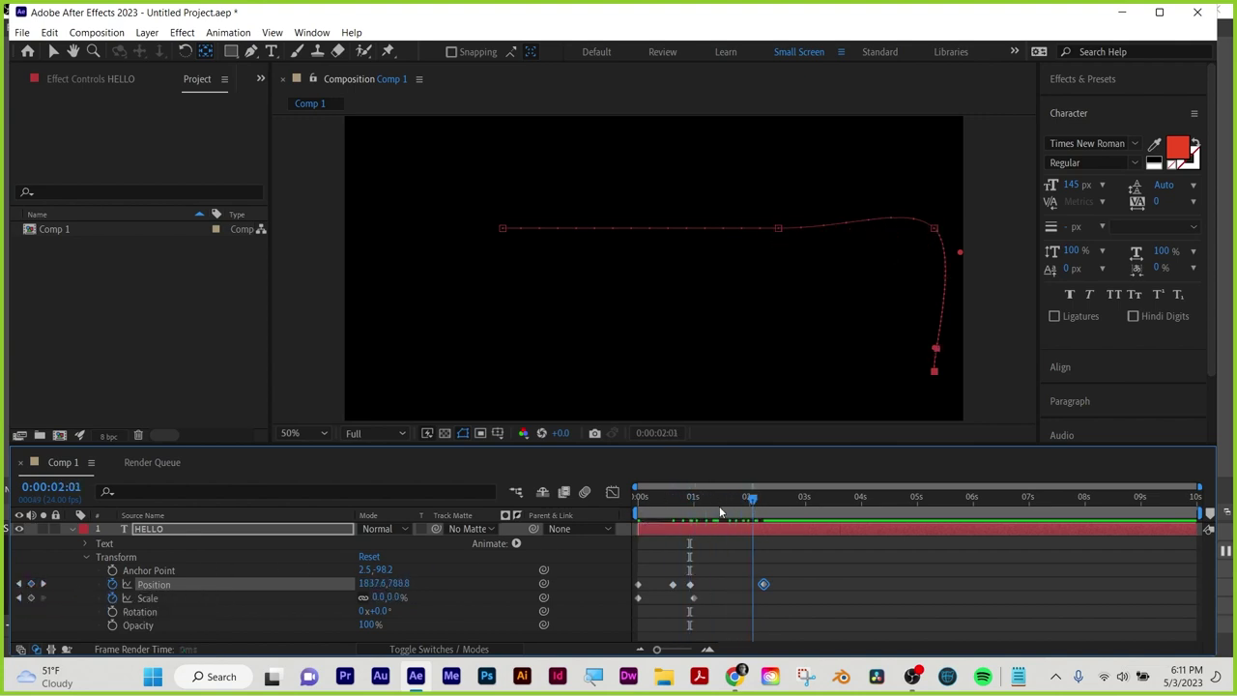
Return the playhead to the start and delete all of the HELLO layer's position and scale keyframes
{"action": "key", "text": "Home"}
{"action": "left_click_drag", "start_coordinate": [818, 562], "coordinate": [615, 616]}
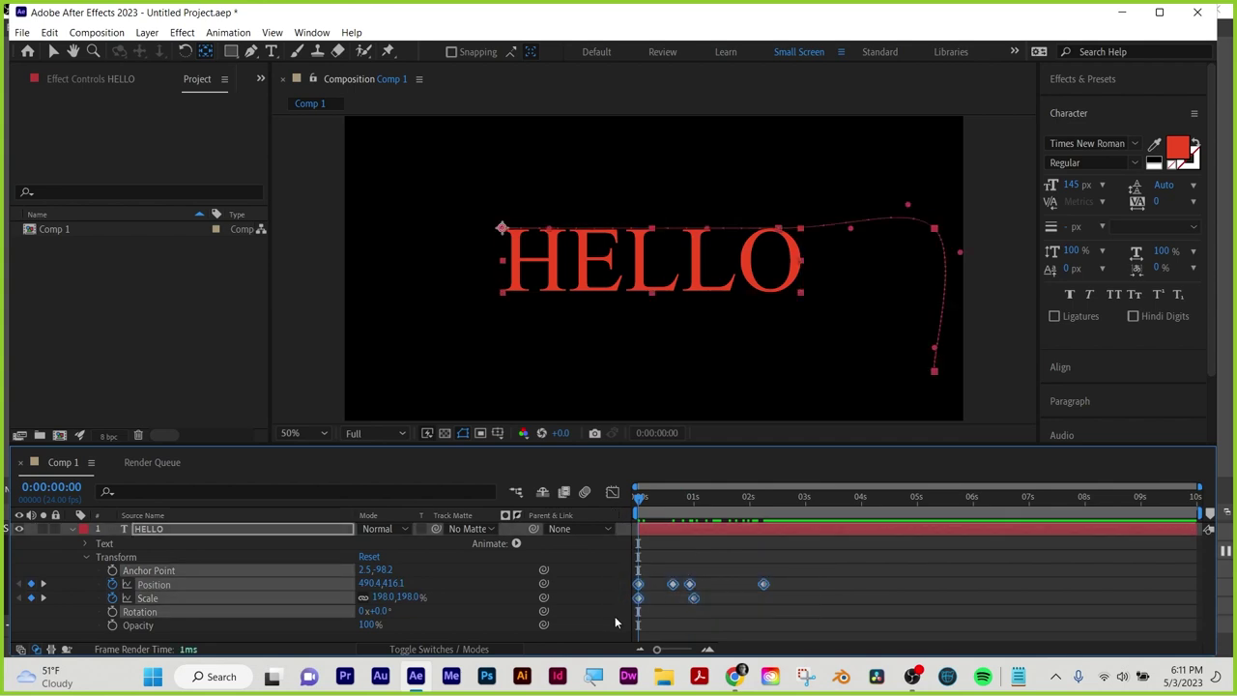
{"action": "key", "text": "Delete"}
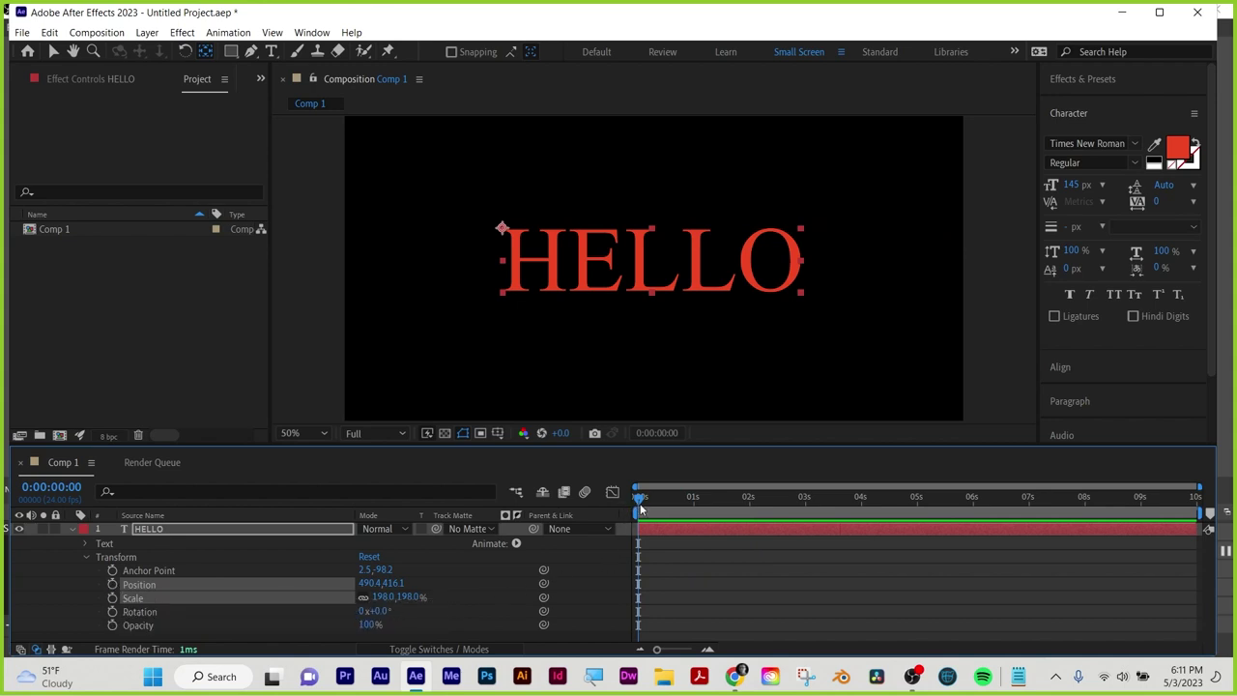
Activate the Selection tool and add an opacity keyframe of 0% to the HELLO layer at 0 seconds
{"action": "mouse_move", "coordinate": [640, 498]}
{"action": "left_mouse_down"}
{"action": "mouse_move", "coordinate": [738, 501]}
{"action": "mouse_move", "coordinate": [623, 505]}
{"action": "left_mouse_up"}
{"action": "left_click", "coordinate": [55, 52]}
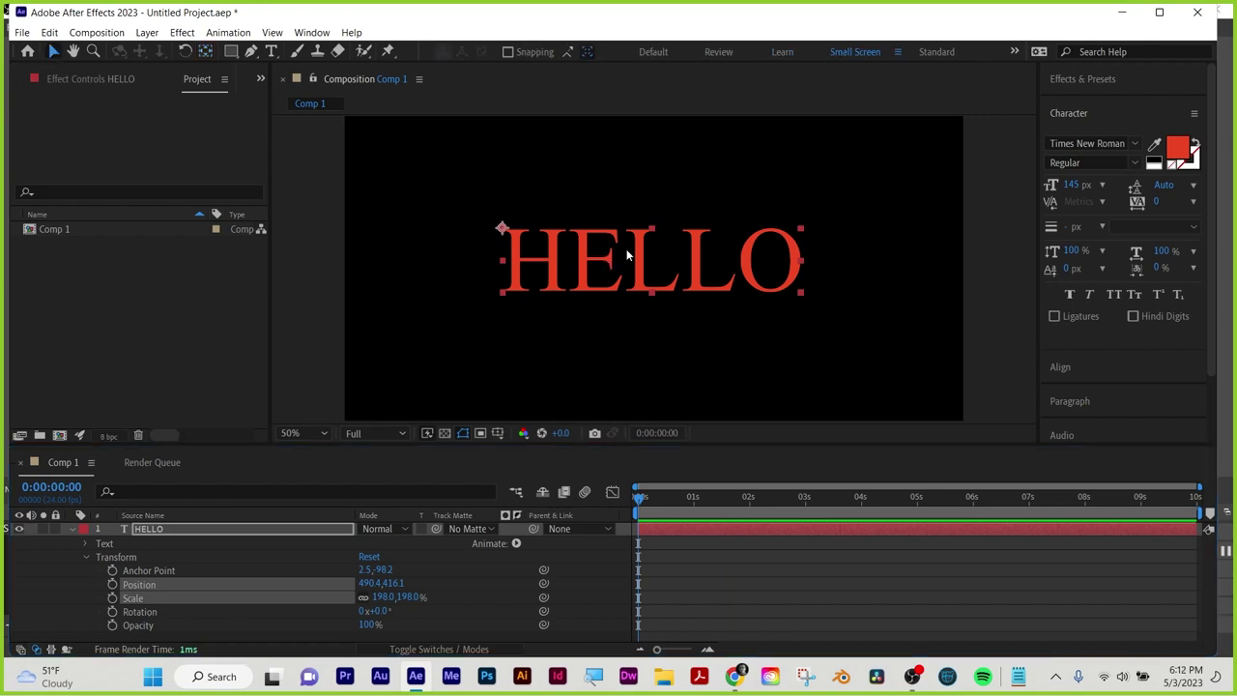
{"action": "left_click", "coordinate": [628, 499]}
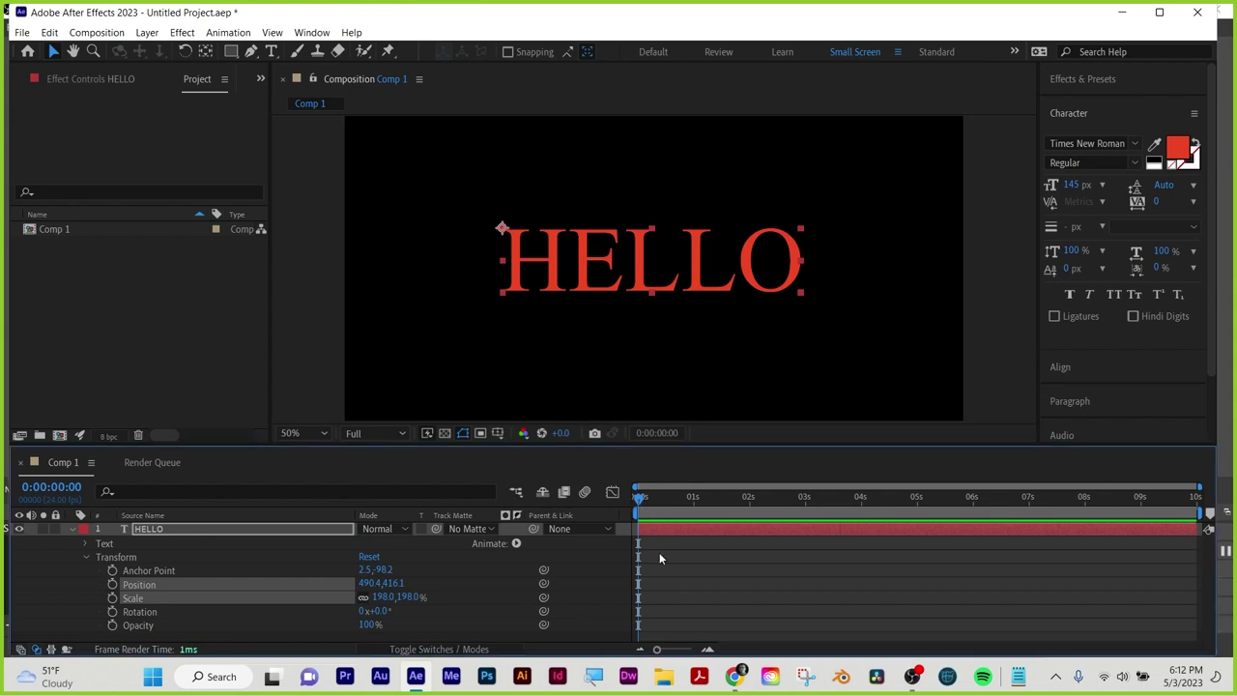
{"action": "left_click", "coordinate": [112, 626]}
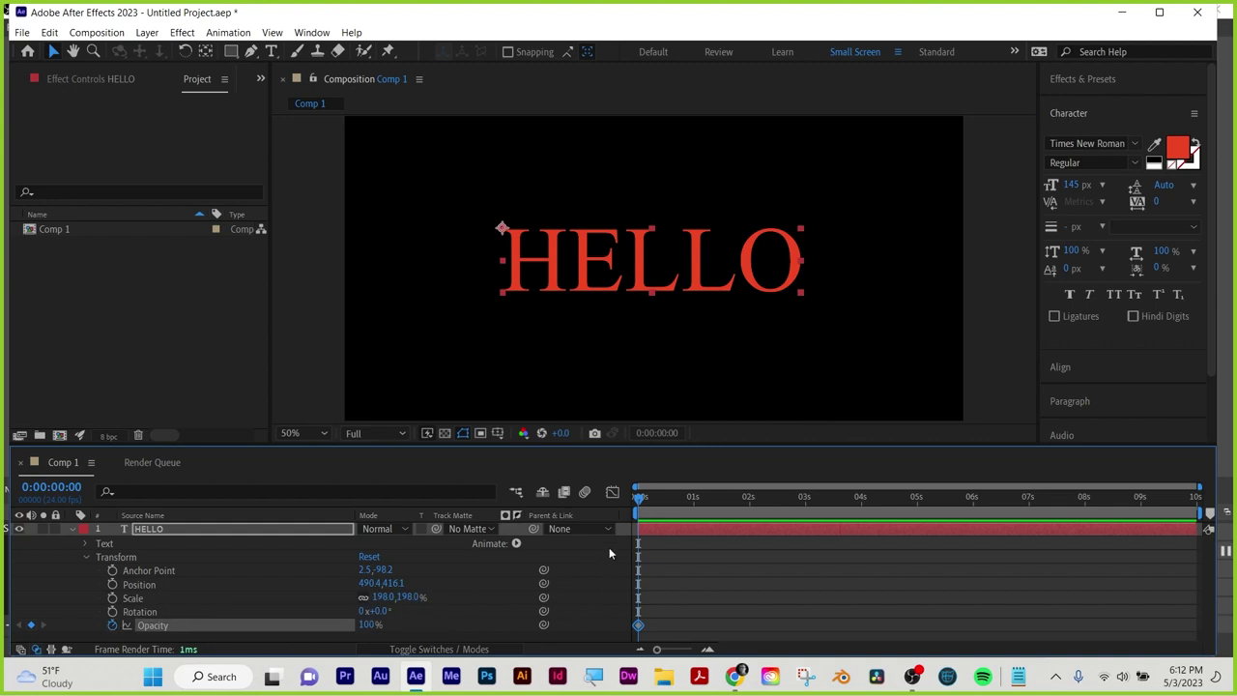
{"action": "left_click", "coordinate": [370, 624]}
{"action": "type", "text": "0"}
{"action": "key", "text": "Return"}
Add a 100% opacity keyframe to the HELLO layer at 0:00:00:23 to complete the fade-in
{"action": "left_click_drag", "start_coordinate": [639, 496], "coordinate": [694, 508]}
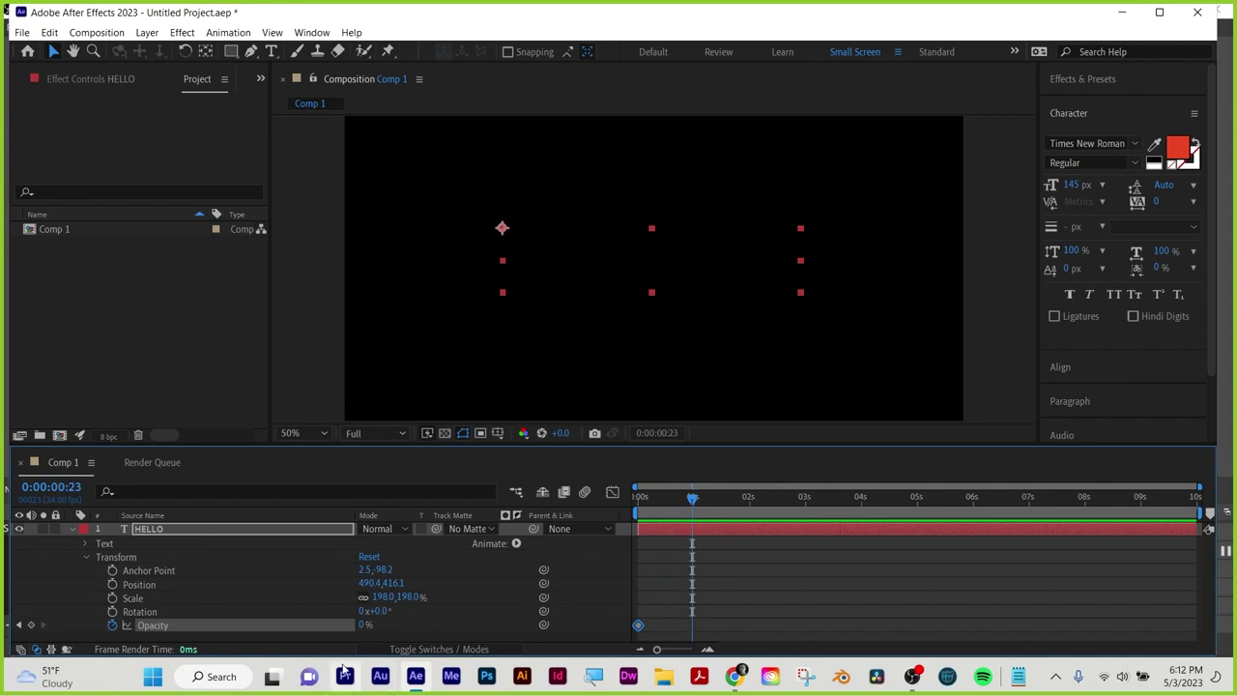
{"action": "left_click", "coordinate": [366, 625]}
{"action": "type", "text": "100"}
{"action": "key", "text": "Return"}
Build a fade-out for HELLO by keyframing opacity at 100% at 4 seconds and 0% at 5 seconds
{"action": "left_click_drag", "start_coordinate": [655, 510], "coordinate": [863, 520]}
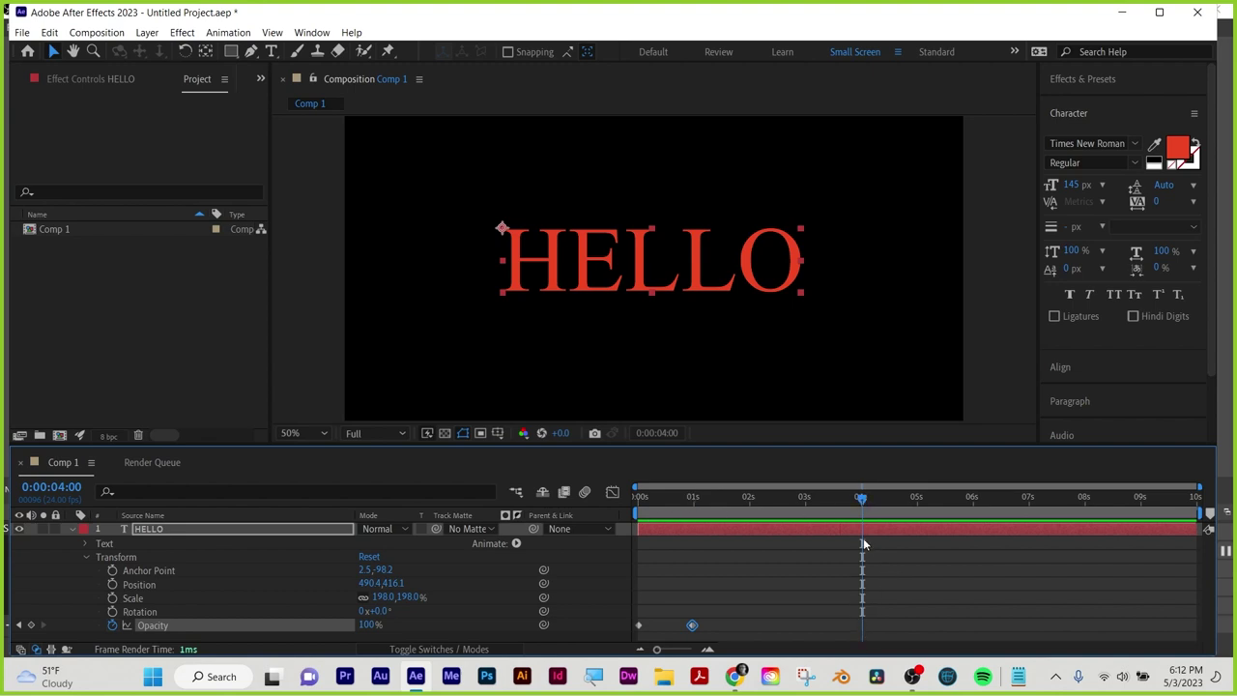
{"action": "left_click", "coordinate": [32, 627]}
{"action": "left_click", "coordinate": [692, 625]}
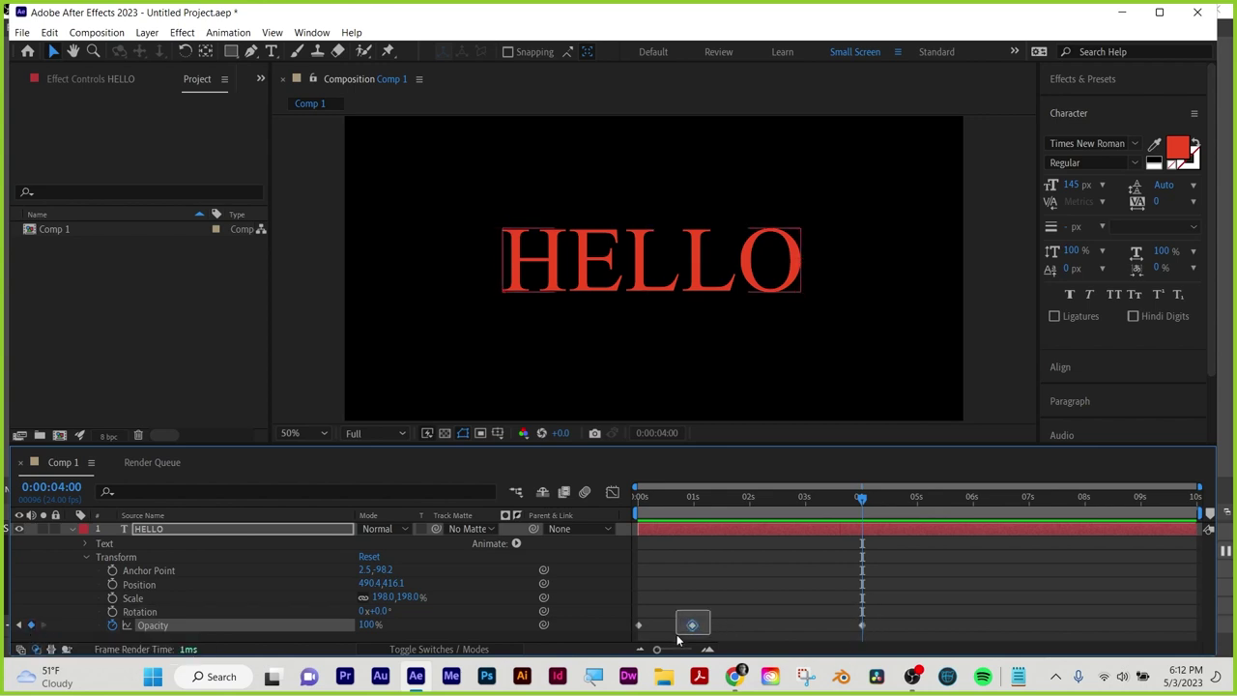
{"action": "left_click_drag", "start_coordinate": [688, 510], "coordinate": [918, 514]}
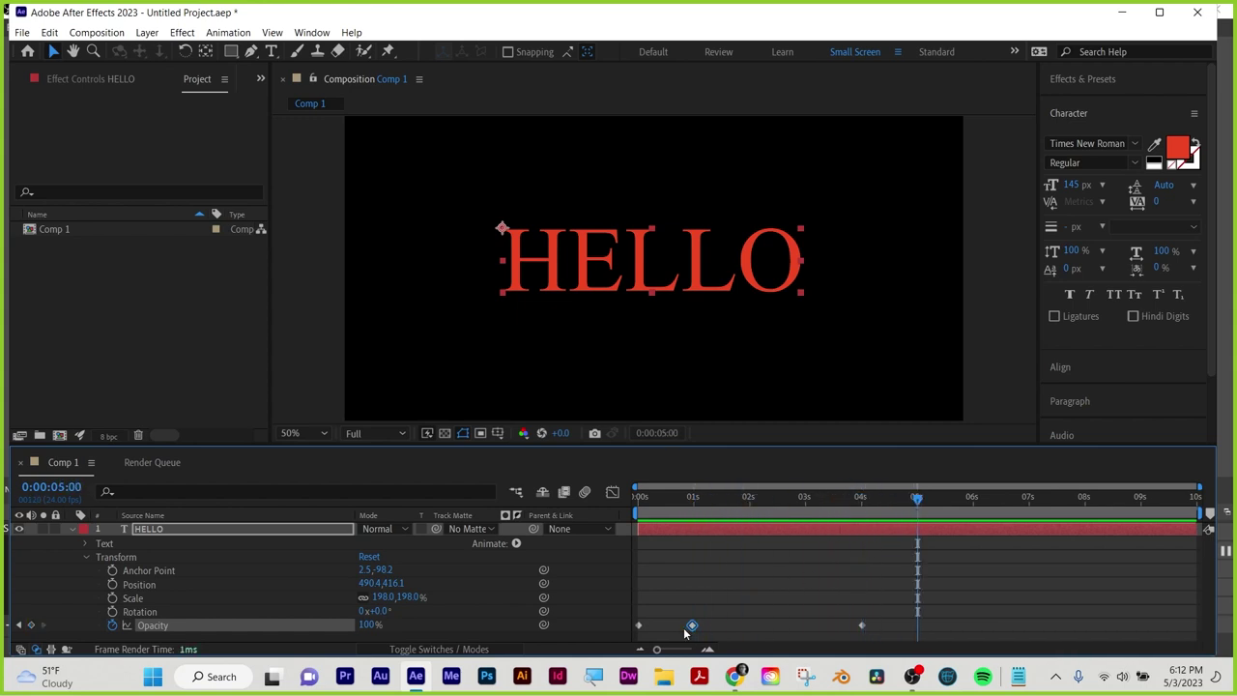
{"action": "left_click", "coordinate": [372, 625]}
{"action": "type", "text": "0"}
{"action": "key", "text": "Return"}
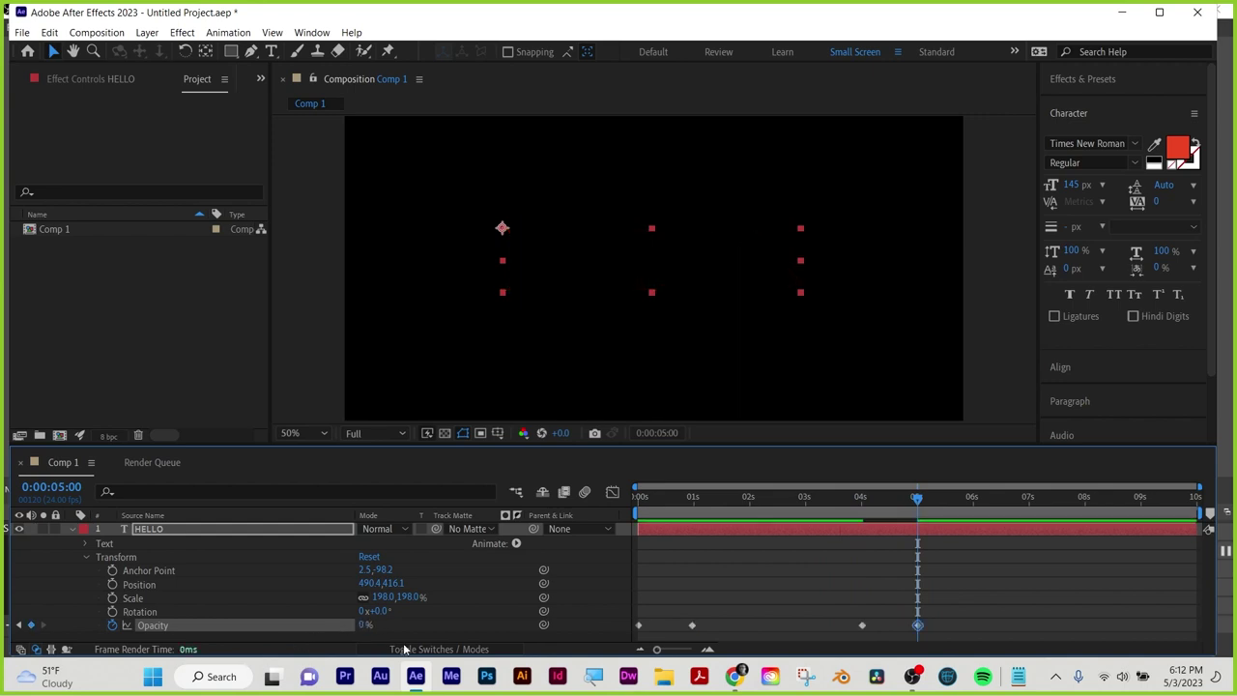
Preview HELLO's fade-in and fade-out from the start and return the playhead to 0 seconds
{"action": "left_click_drag", "start_coordinate": [917, 522], "coordinate": [555, 501]}
{"action": "key", "text": "space"}
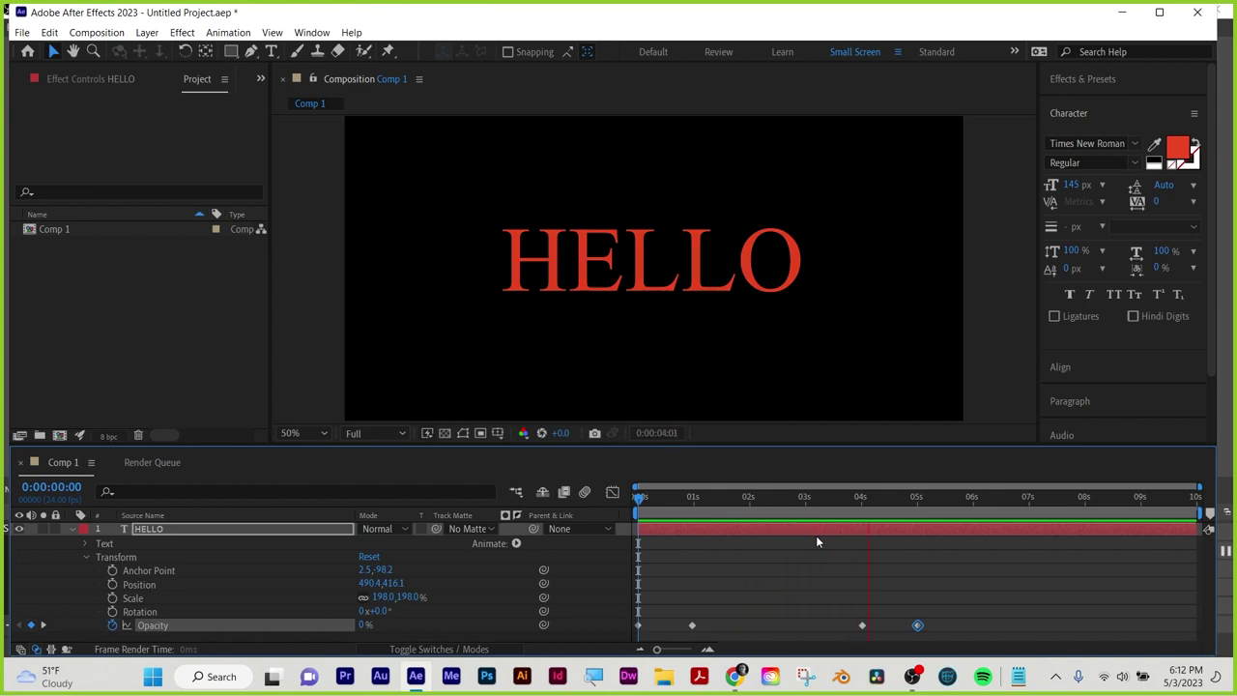
{"action": "key", "text": "space"}
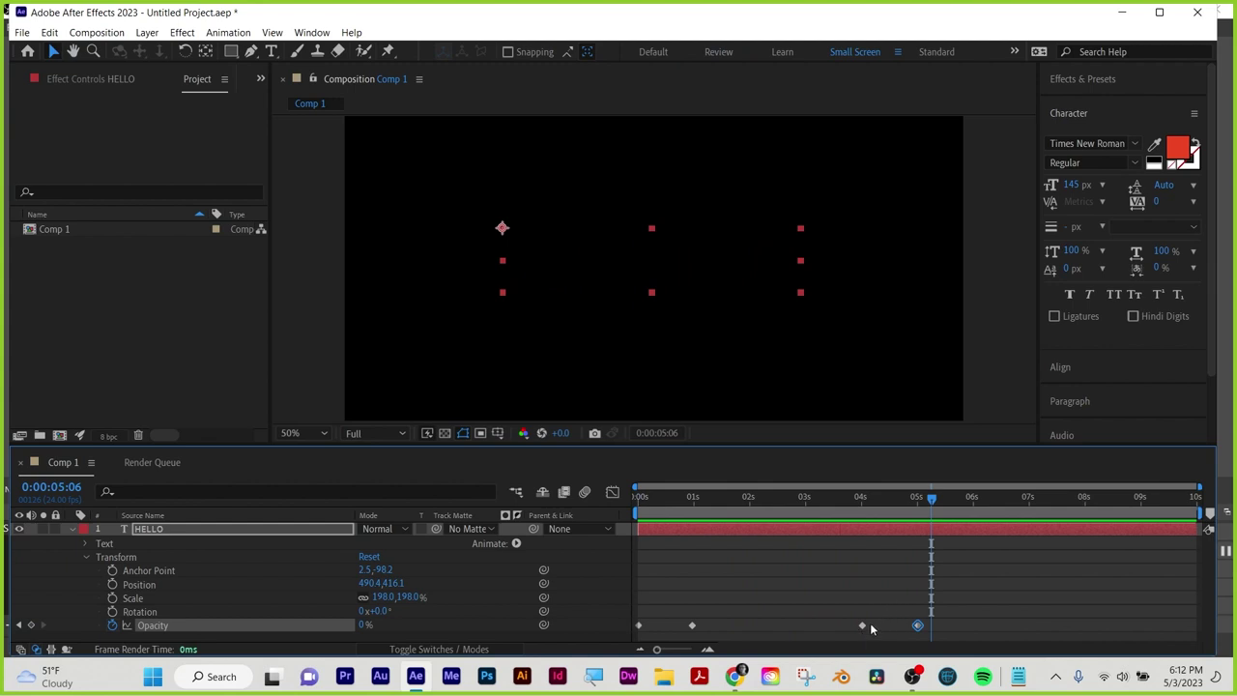
{"action": "left_click_drag", "start_coordinate": [868, 496], "coordinate": [863, 498]}
{"action": "left_click", "coordinate": [640, 496]}
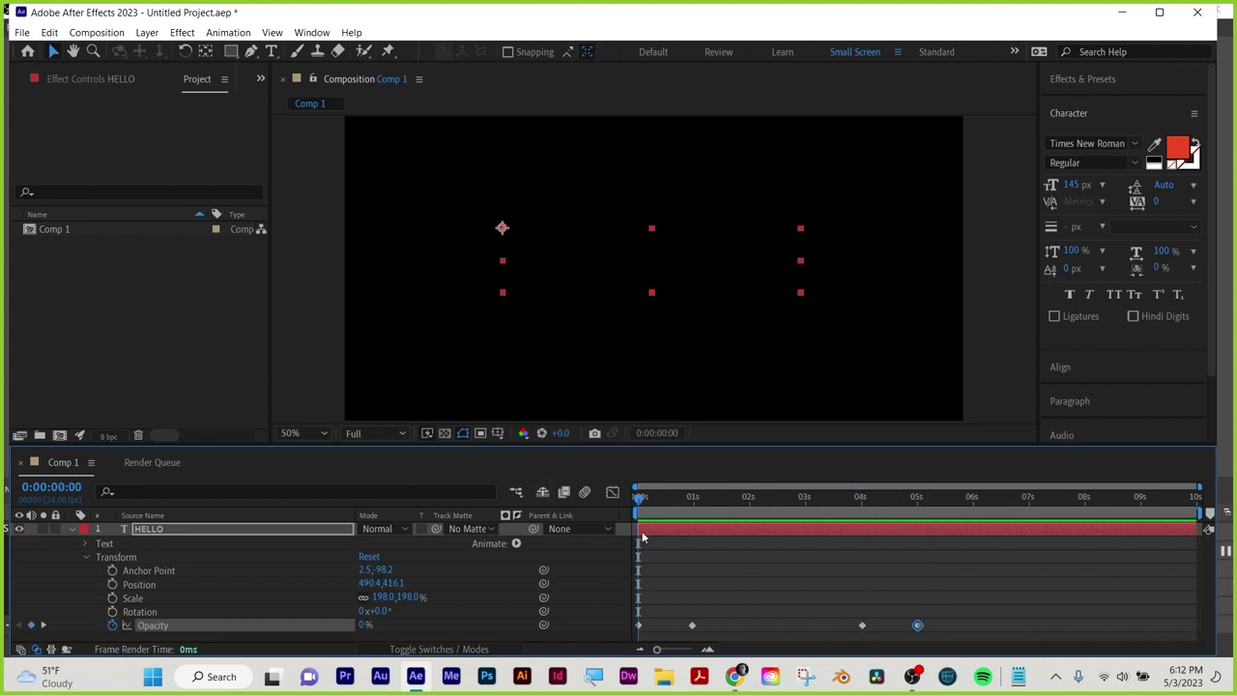
Move the playhead to 0:00:02:22 and remove all opacity keyframes from the HELLO layer
{"action": "left_click", "coordinate": [687, 531]}
{"action": "left_click_drag", "start_coordinate": [692, 495], "coordinate": [803, 496]}
{"action": "left_click", "coordinate": [112, 625]}
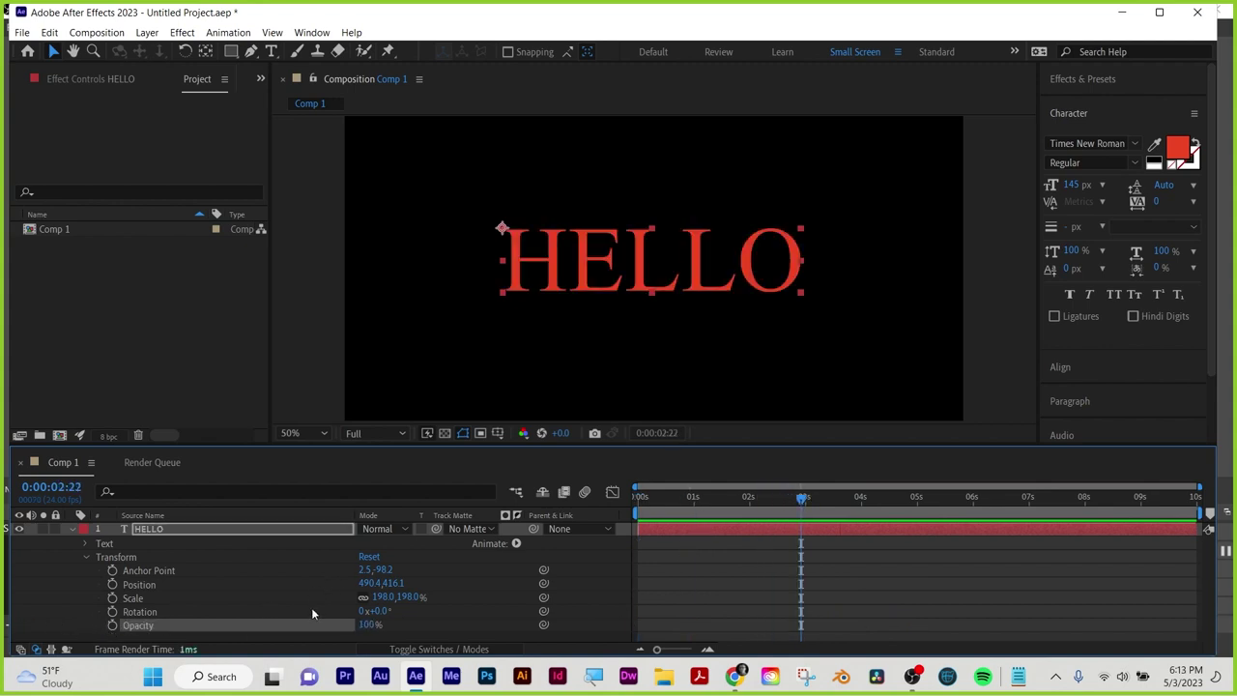
Animate HELLO's position vertically with keyframes of about 490.4, 34.1 at 0 seconds and about 490.4, 854.1 at 0:00:01:22
{"action": "left_click_drag", "start_coordinate": [803, 496], "coordinate": [596, 506]}
{"action": "left_click", "coordinate": [114, 585]}
{"action": "scroll", "coordinate": [738, 296], "scroll_direction": "down", "scroll_amount": 1}
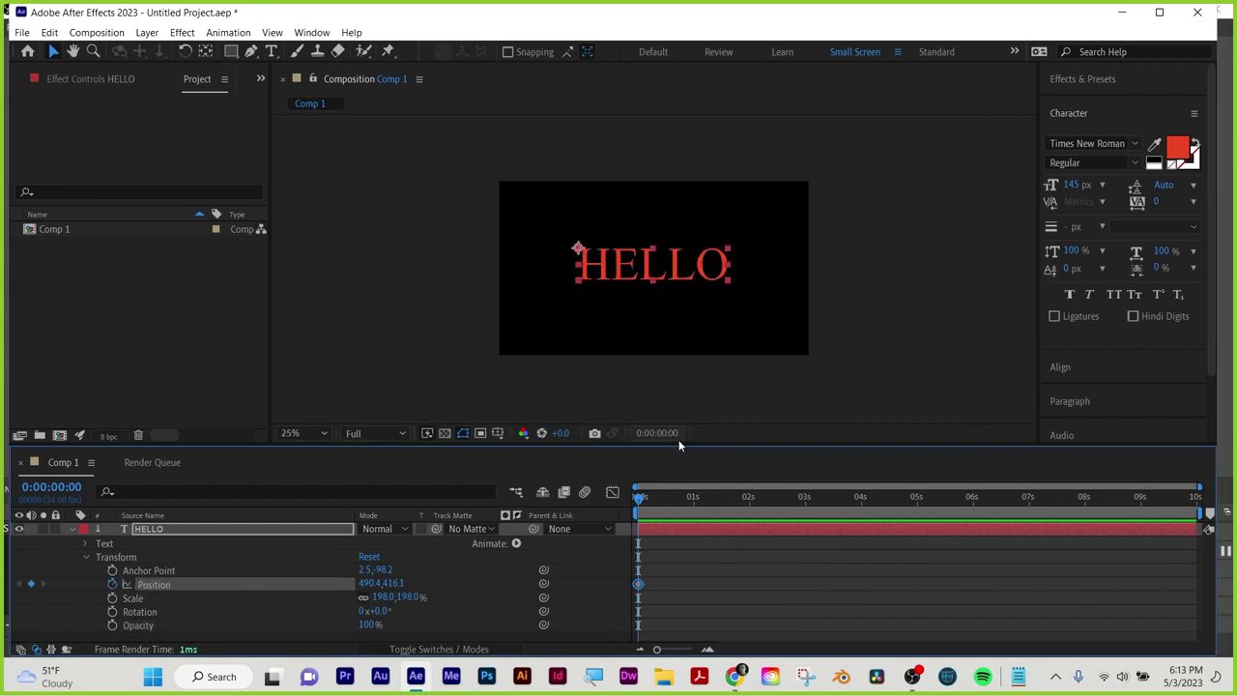
{"action": "left_click_drag", "start_coordinate": [396, 585], "coordinate": [745, 497]}
{"action": "left_click_drag", "start_coordinate": [390, 585], "coordinate": [536, 585]}
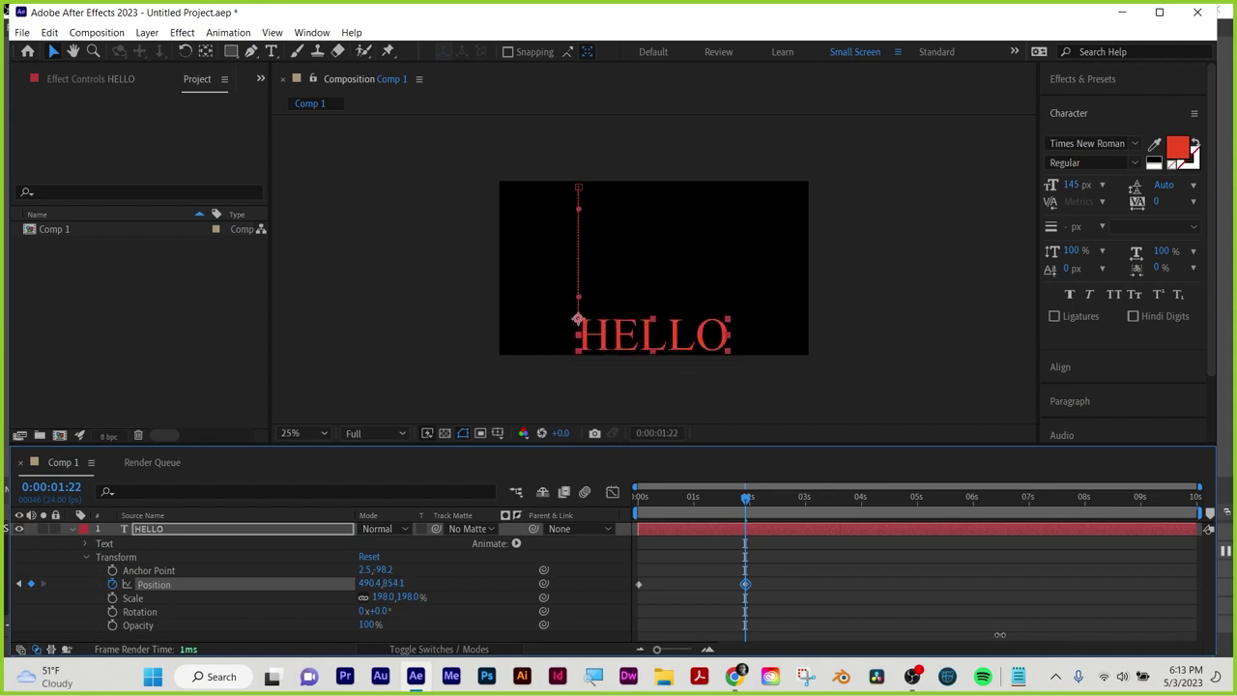
Preview HELLO's vertical movement from the start of the composition
{"action": "left_click_drag", "start_coordinate": [745, 497], "coordinate": [580, 498]}
{"action": "key", "text": "space"}
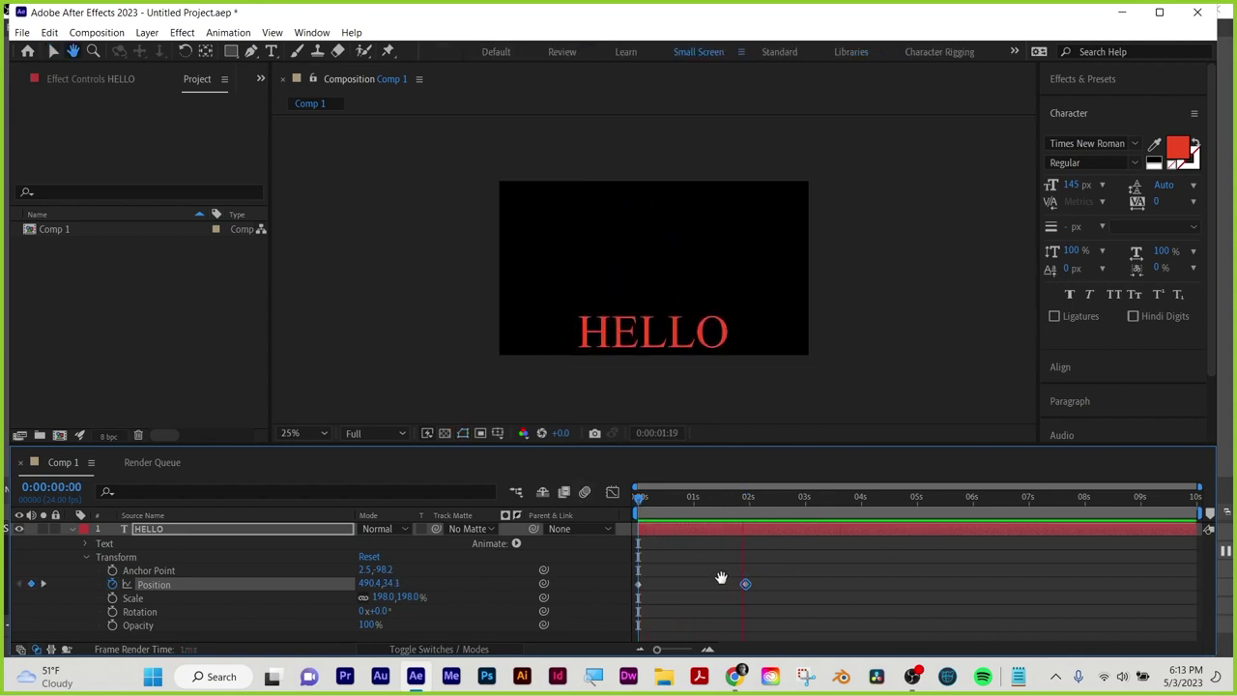
{"action": "key", "text": "space"}
Practise selecting both HELLO position keyframes together with a marquee, and clear the selection
{"action": "left_click_drag", "start_coordinate": [802, 570], "coordinate": [586, 592]}
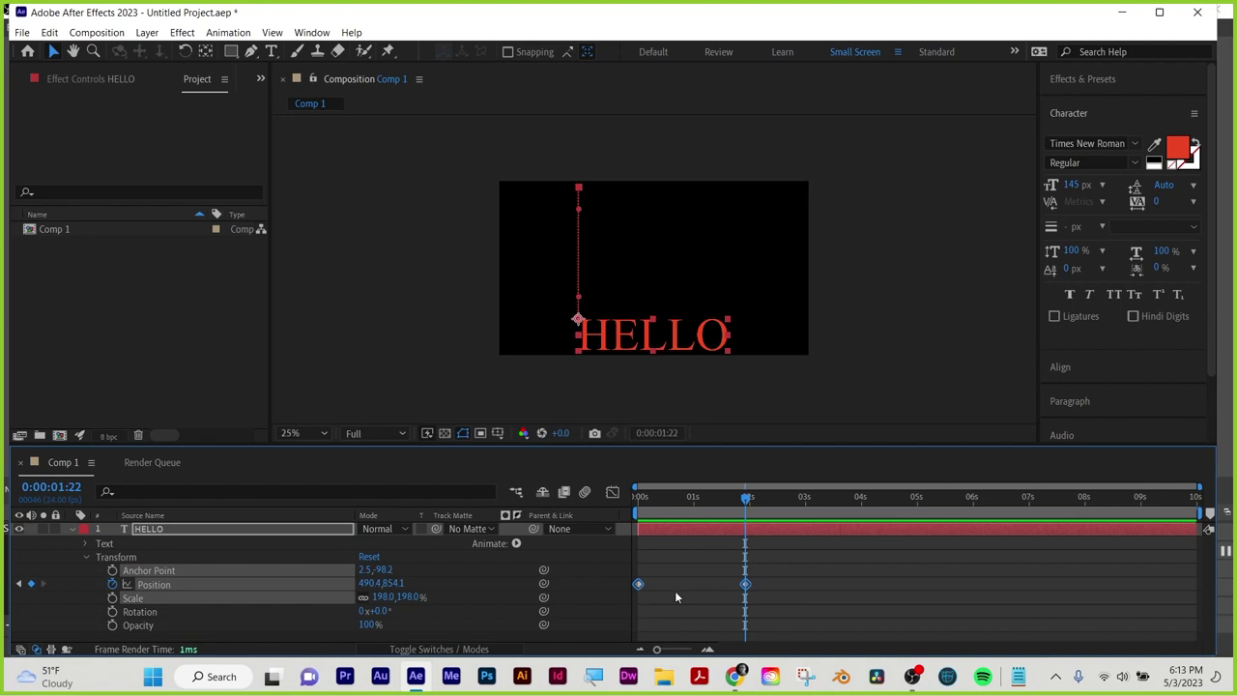
{"action": "left_click", "coordinate": [777, 573]}
{"action": "left_click_drag", "start_coordinate": [782, 570], "coordinate": [626, 619]}
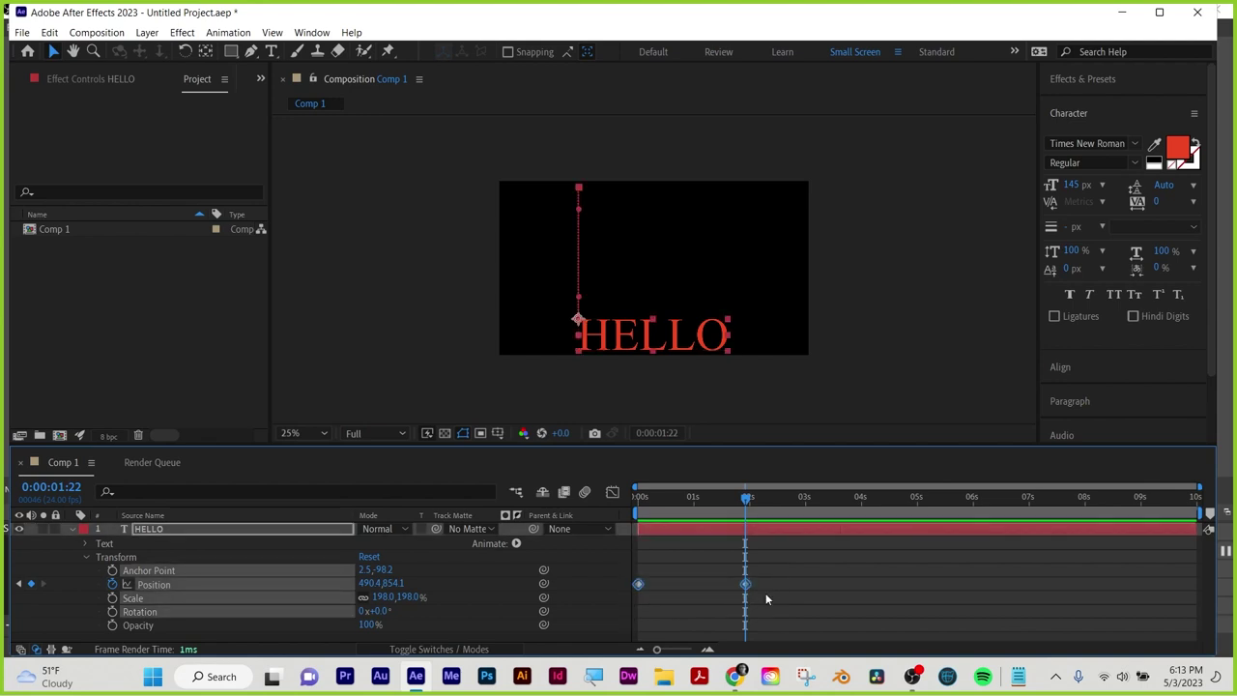
{"action": "left_click", "coordinate": [793, 560]}
{"action": "left_click_drag", "start_coordinate": [793, 563], "coordinate": [652, 601]}
{"action": "left_click", "coordinate": [584, 585]}
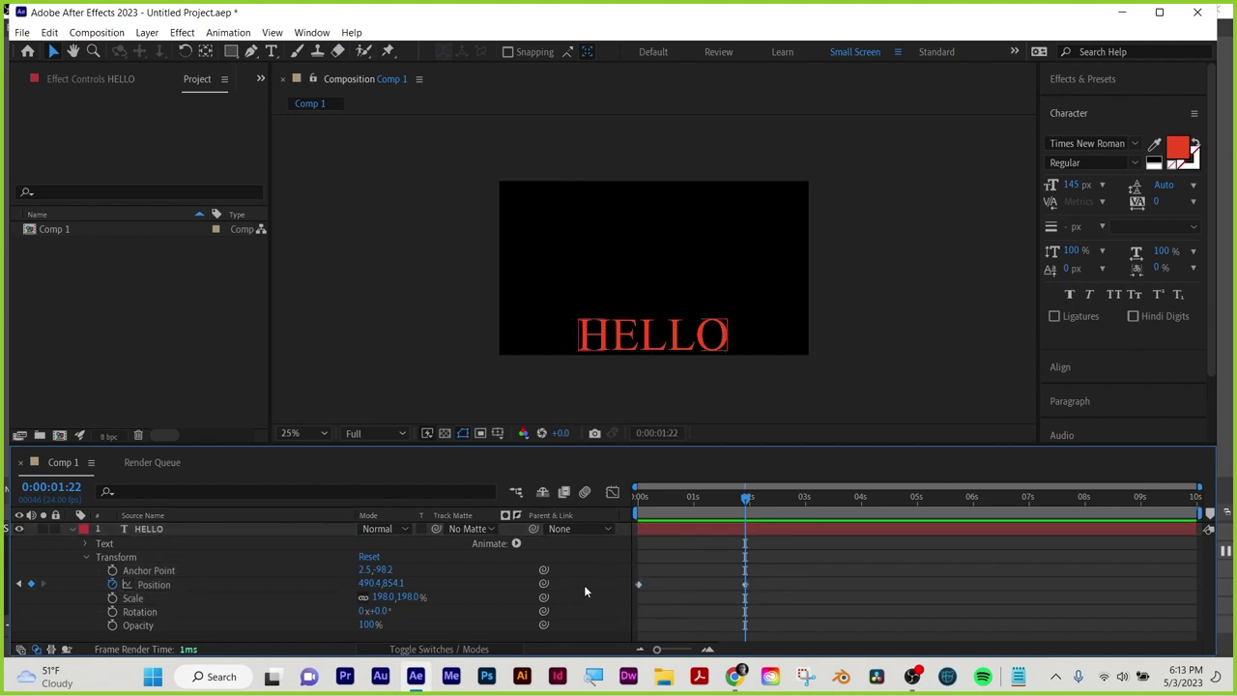
Apply Easy Ease to both of HELLO's position keyframes and return the playhead to the start
{"action": "left_click", "coordinate": [164, 584]}
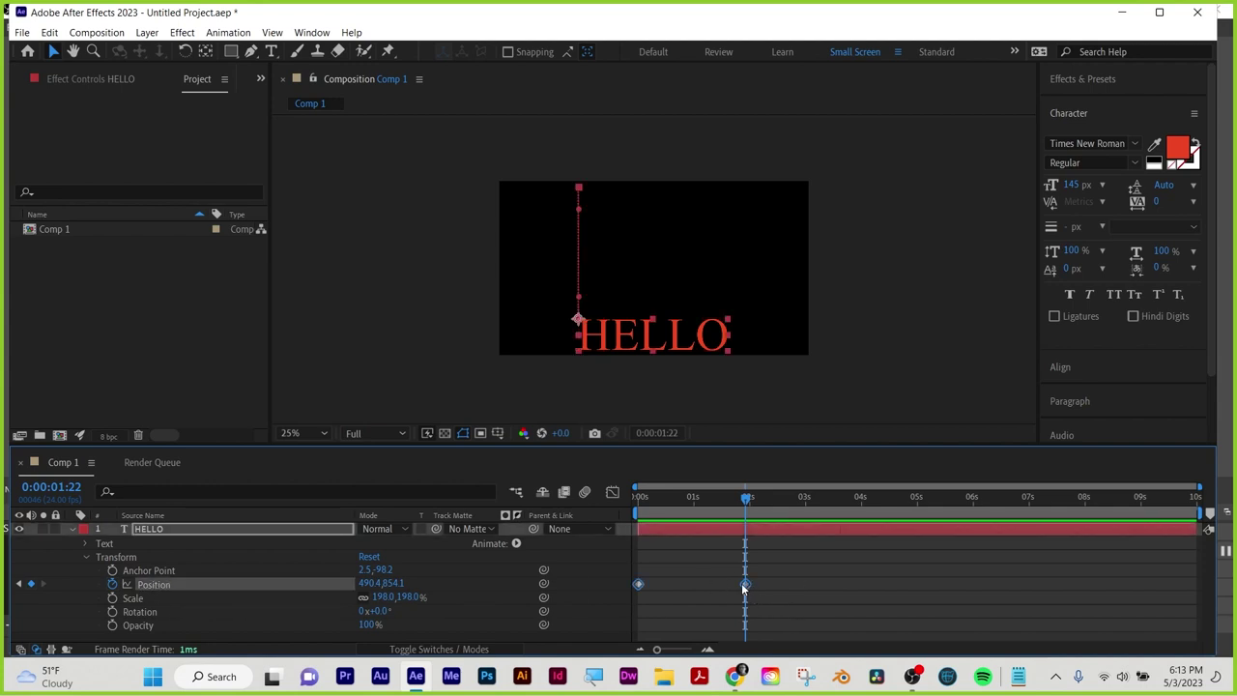
{"action": "mouse_move", "coordinate": [744, 587]}
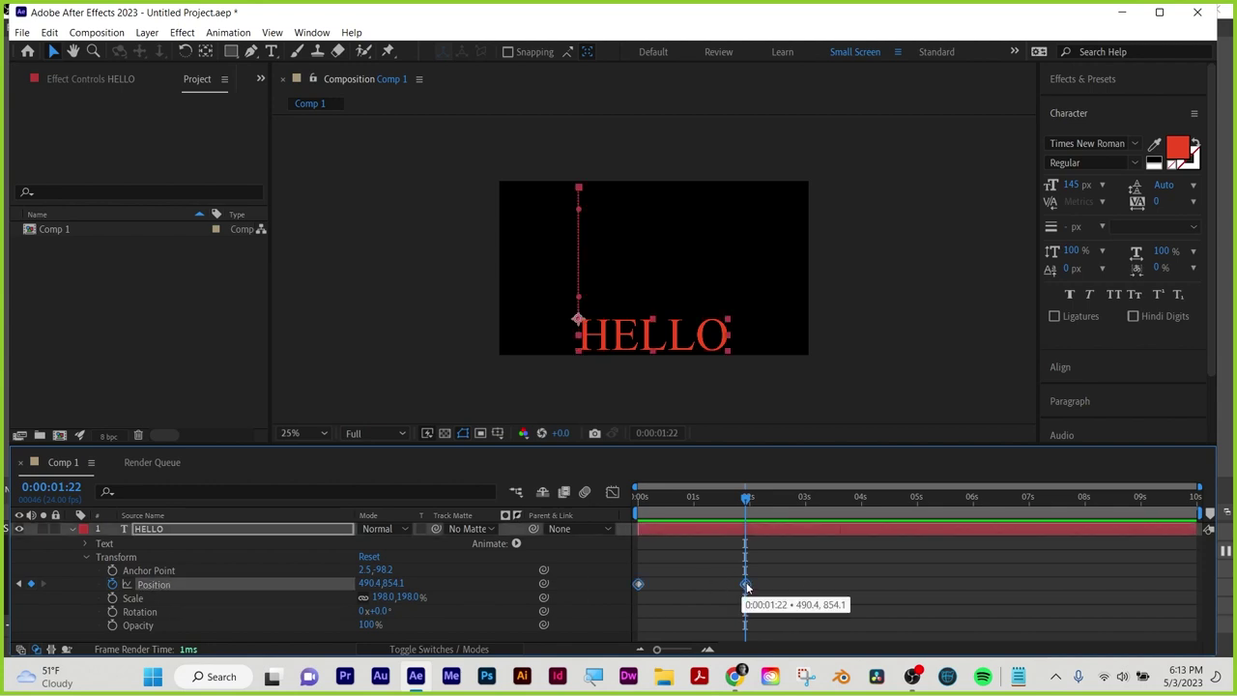
{"action": "right_click", "coordinate": [745, 585]}
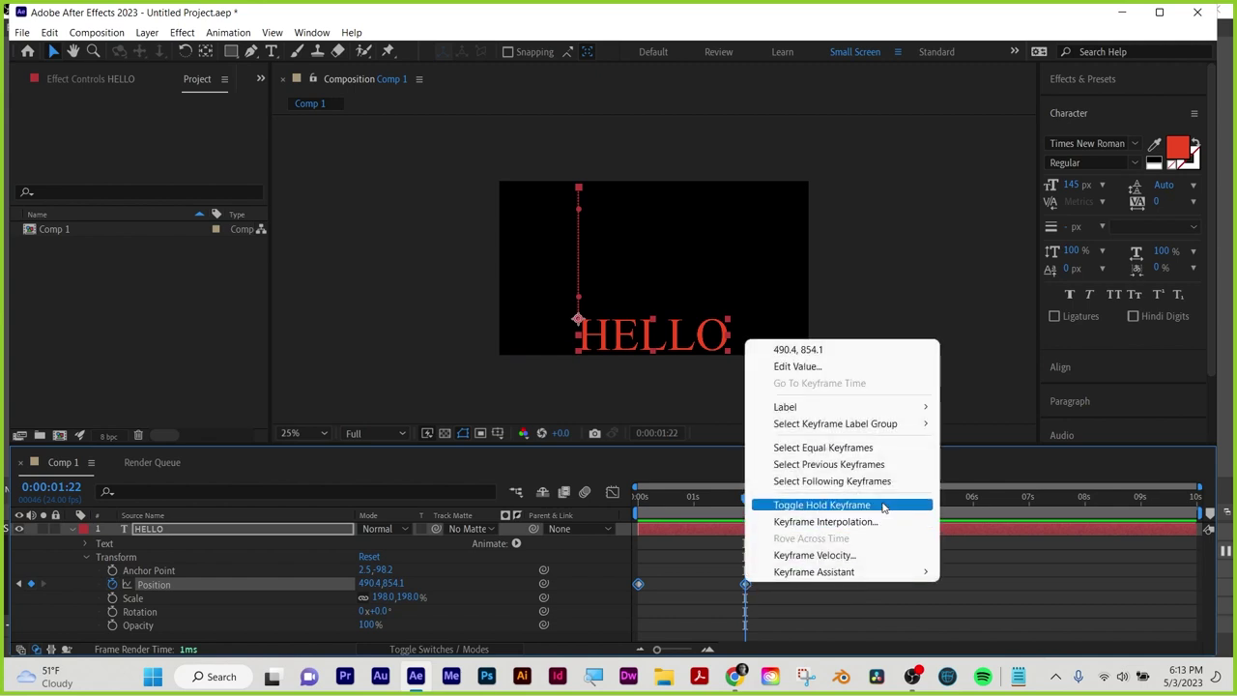
{"action": "mouse_move", "coordinate": [863, 577]}
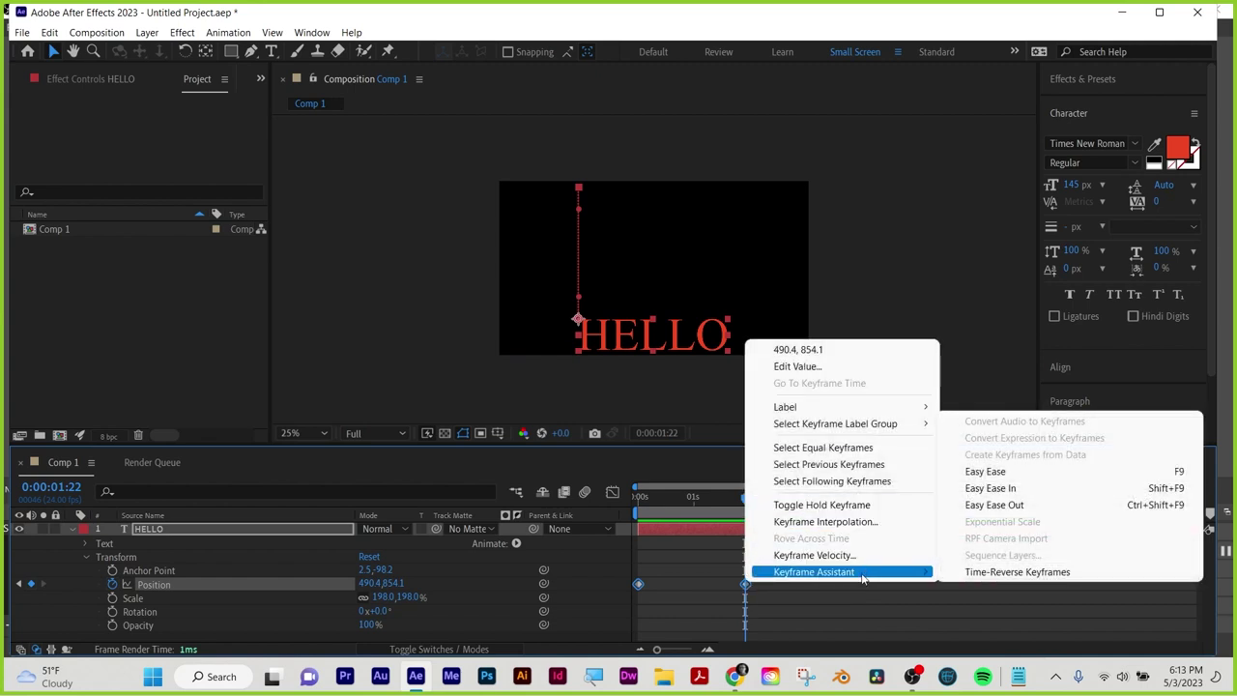
{"action": "left_click", "coordinate": [999, 473]}
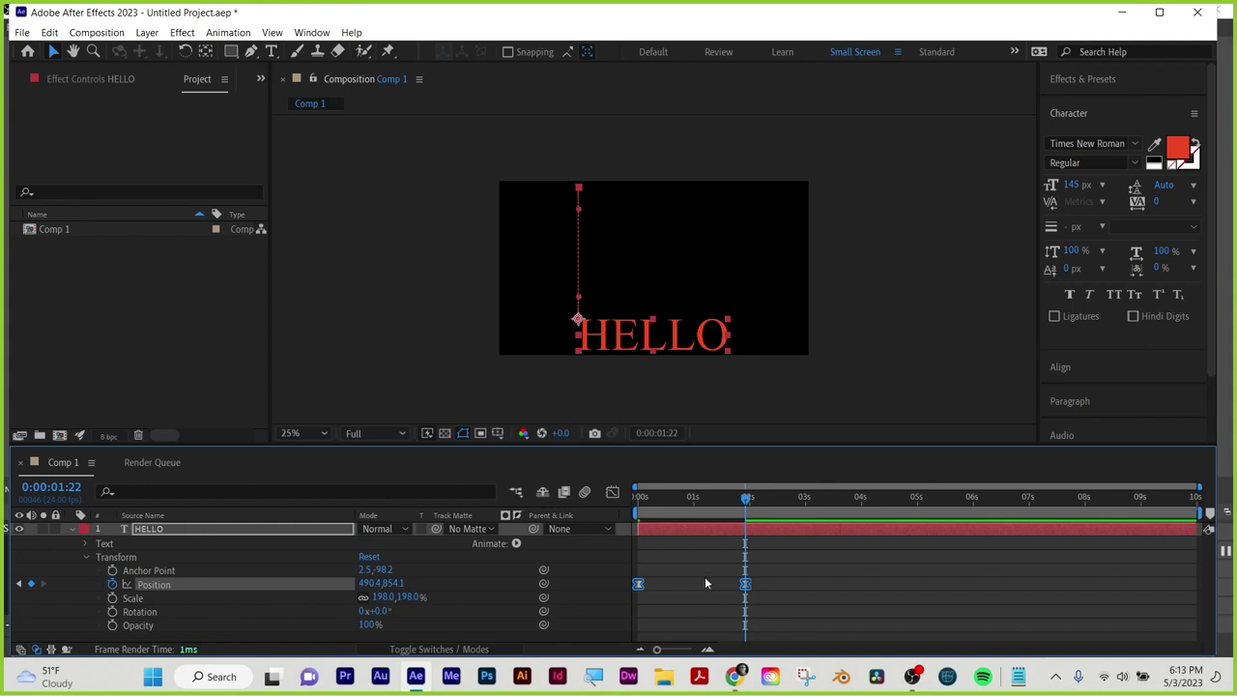
{"action": "left_click_drag", "start_coordinate": [746, 499], "coordinate": [638, 503]}
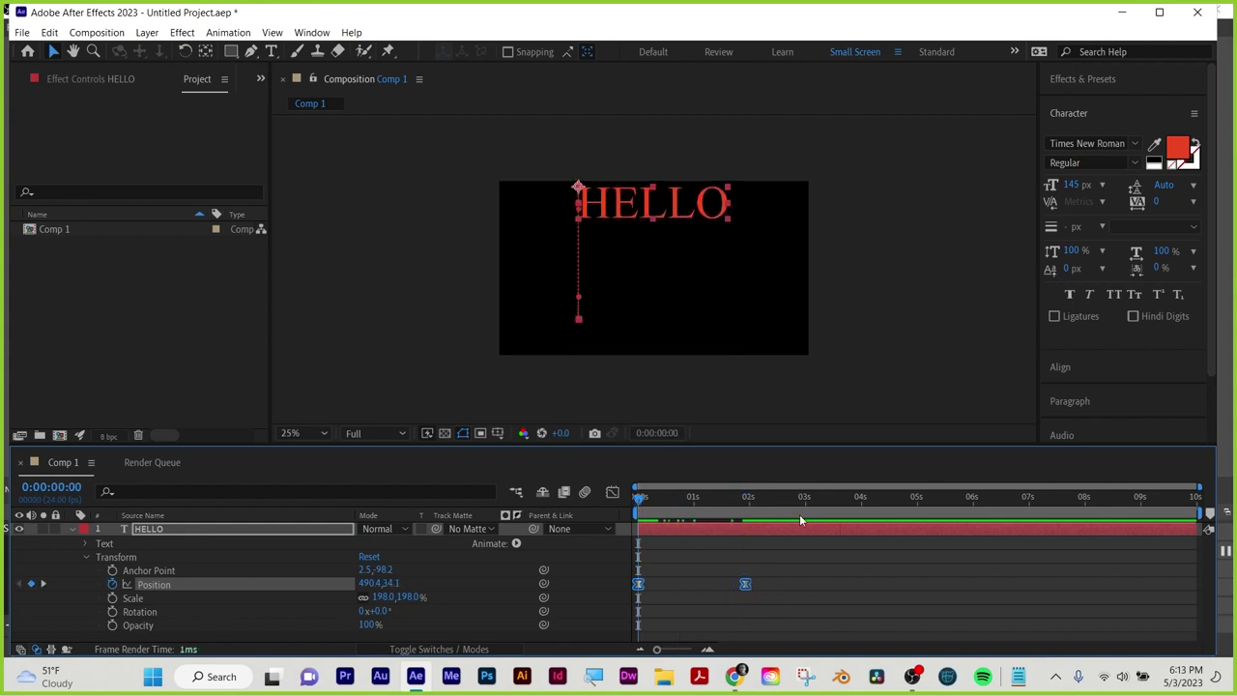
Preview HELLO's eased vertical movement, hide the floating meeting controls, and return the playhead to the composition start
{"action": "key", "text": "space"}
{"action": "mouse_move", "coordinate": [653, 596]}
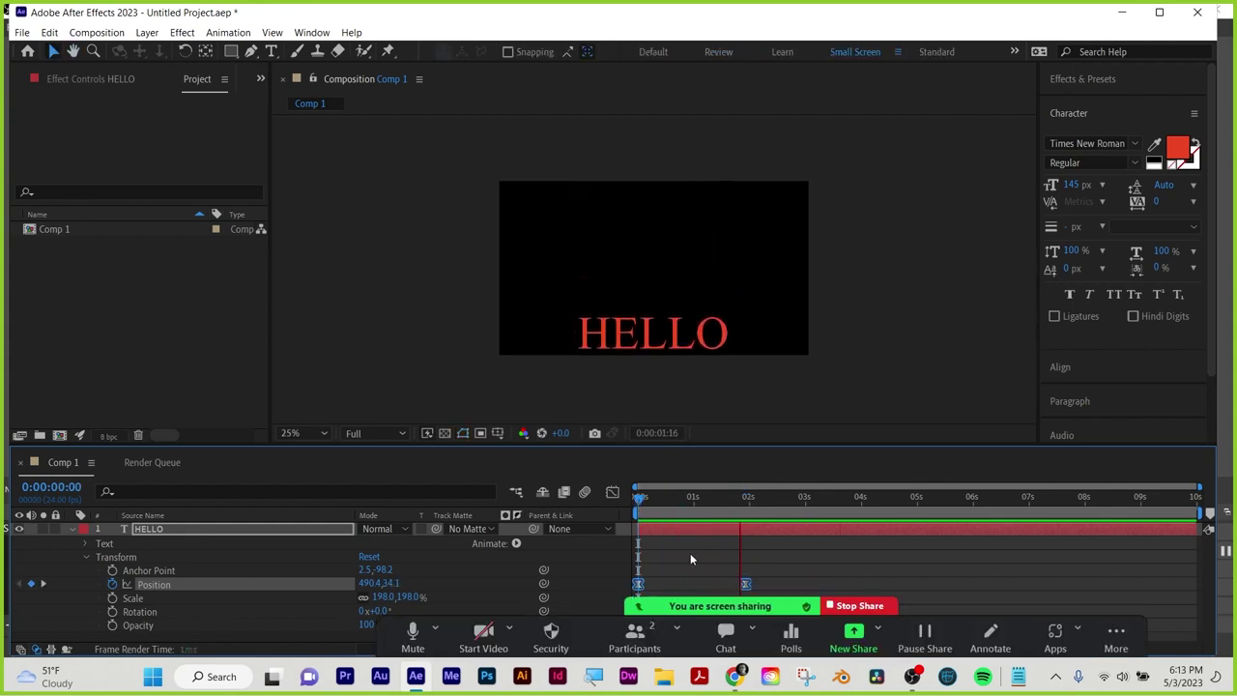
{"action": "left_click", "coordinate": [1117, 635]}
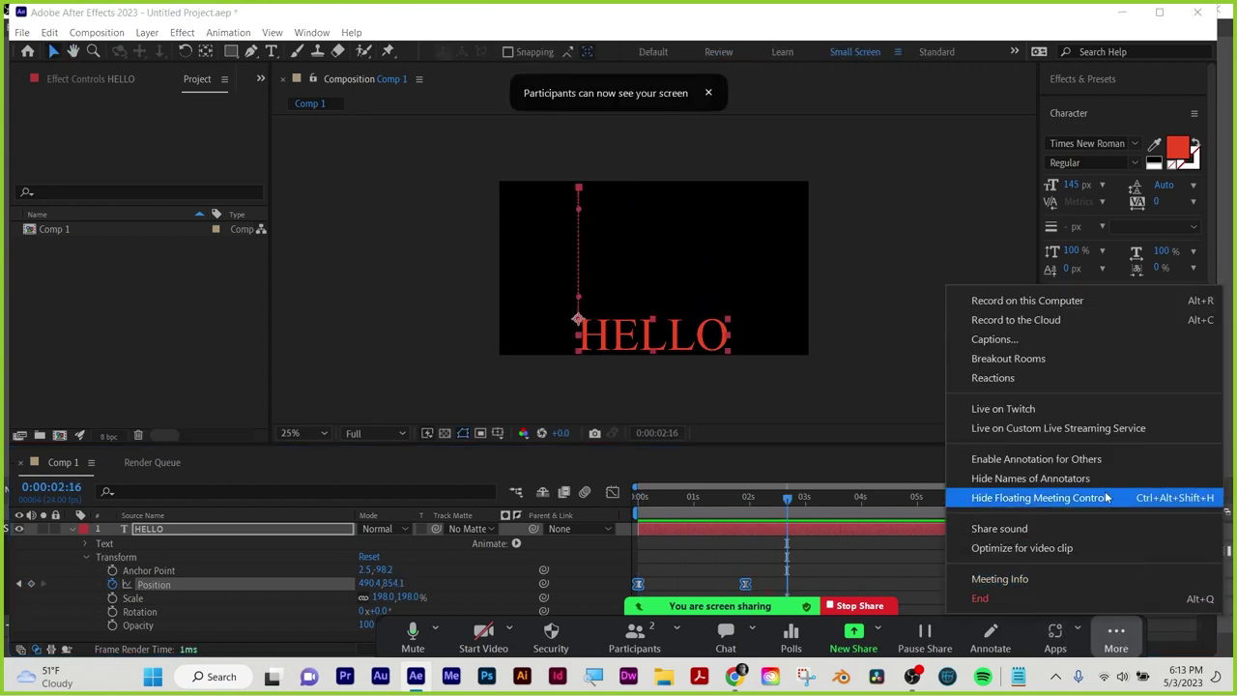
{"action": "left_click", "coordinate": [1041, 497]}
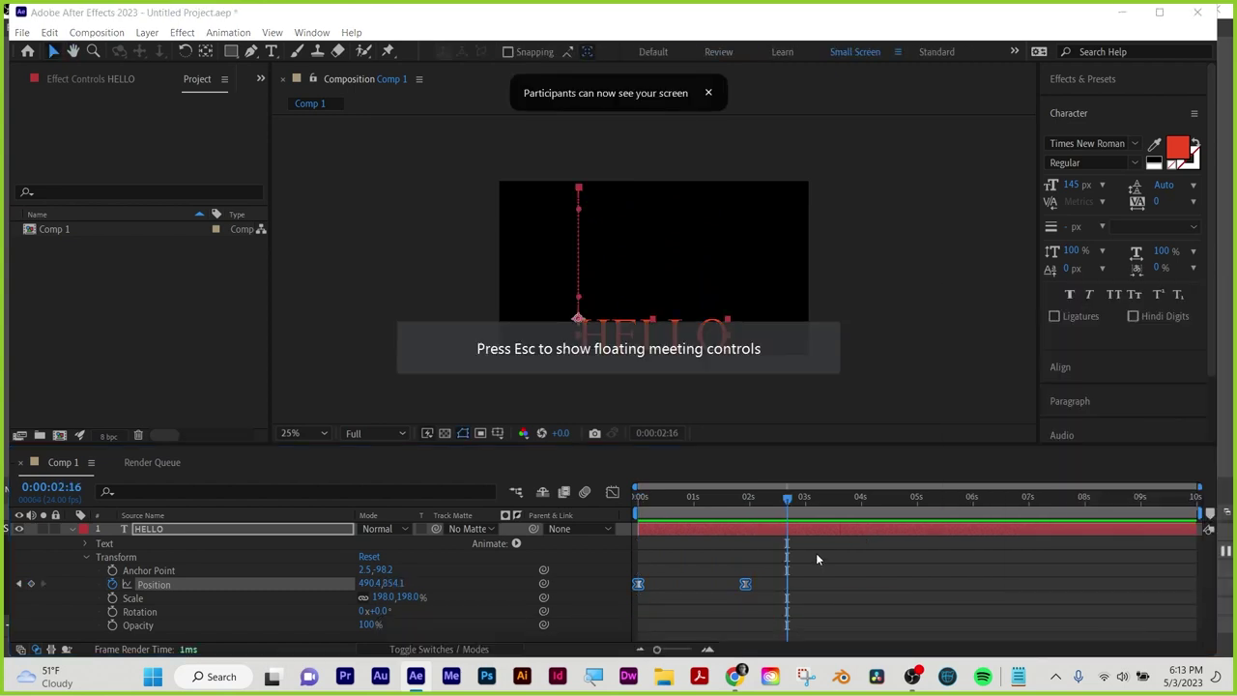
{"action": "left_click_drag", "start_coordinate": [772, 501], "coordinate": [639, 498]}
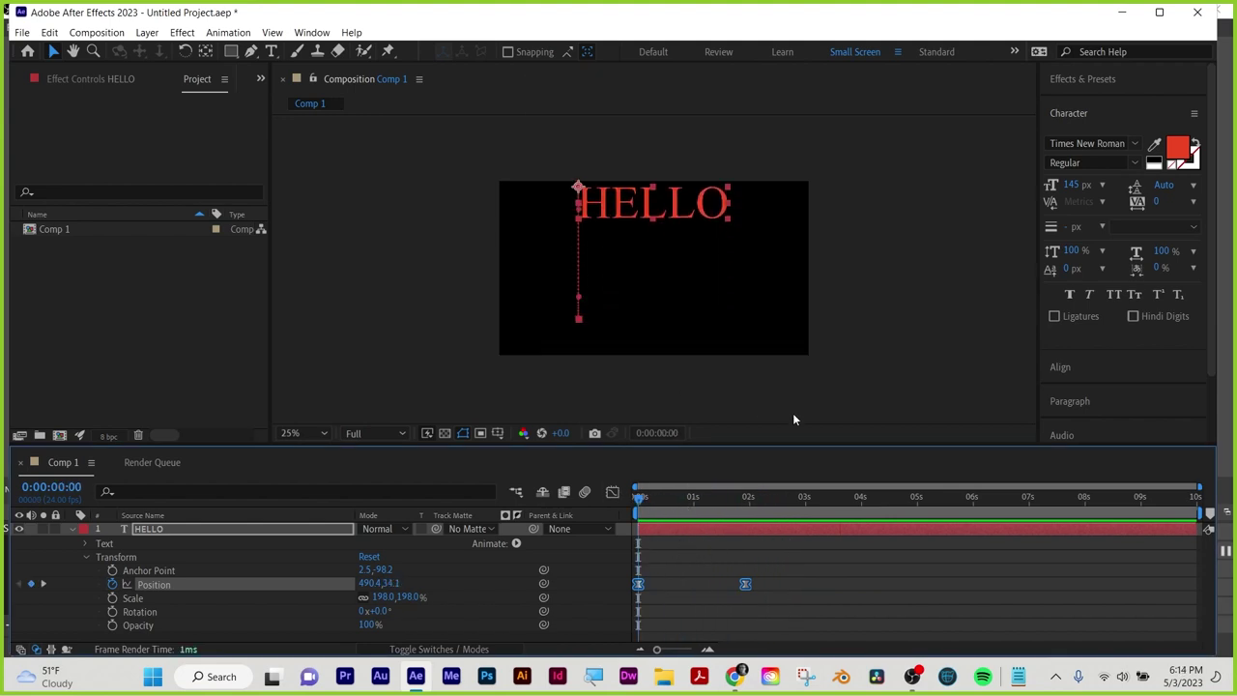
Open the Graph Editor for HELLO's position, compare the value graph with the speed graph, and keep Edit Speed Graph active
{"action": "left_click", "coordinate": [613, 494]}
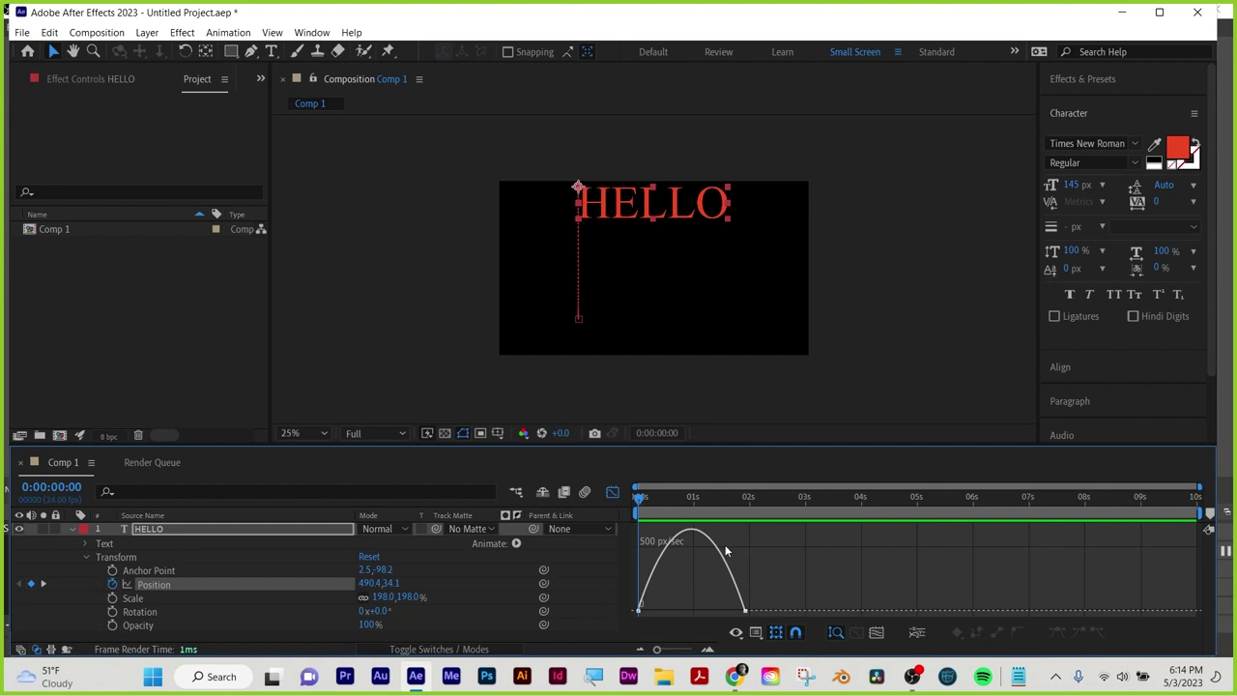
{"action": "left_click", "coordinate": [758, 633]}
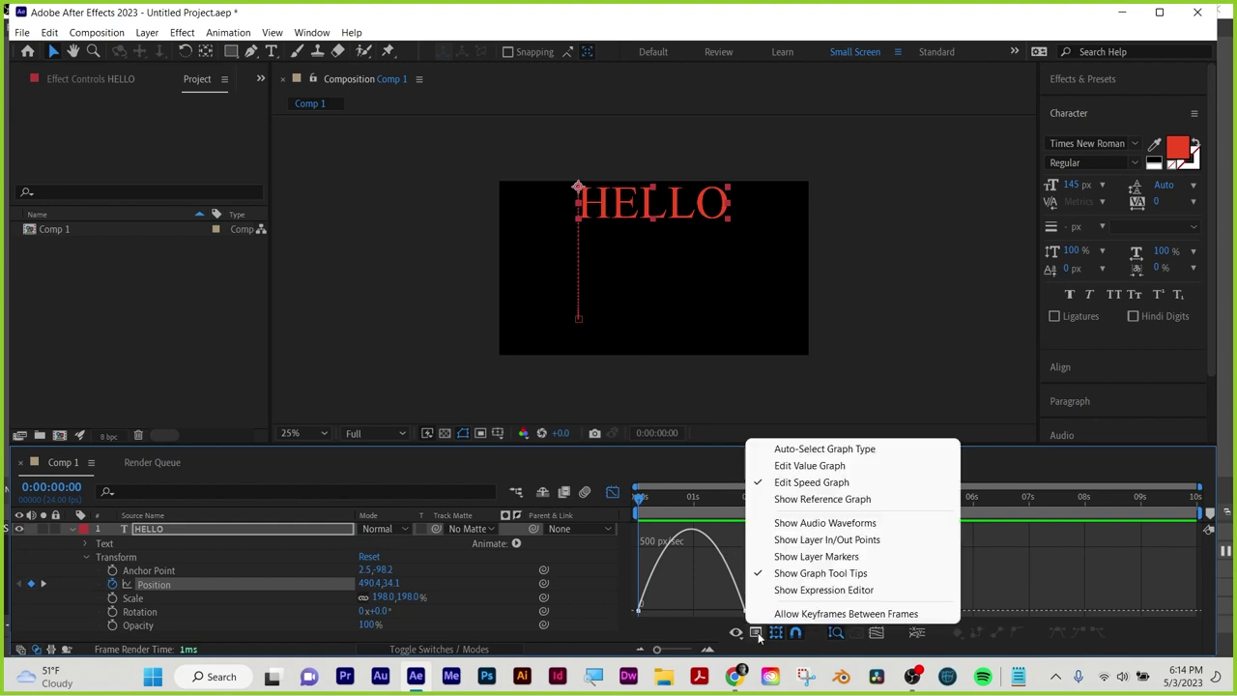
{"action": "left_click", "coordinate": [809, 465]}
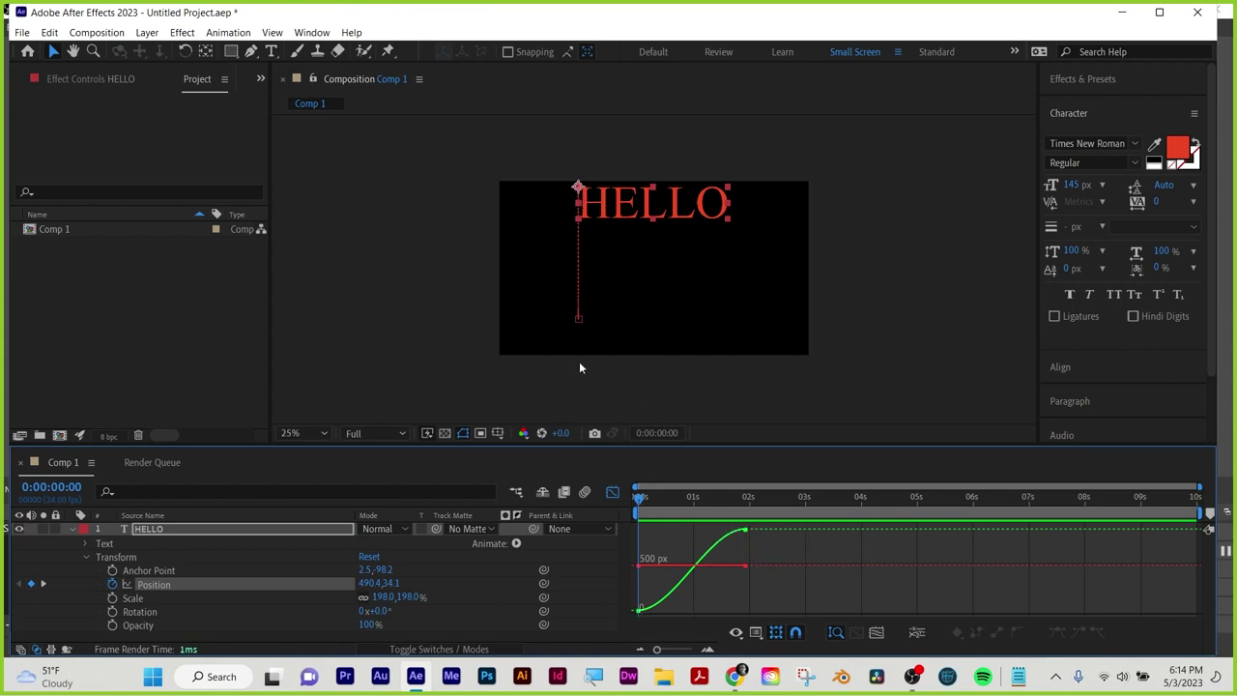
{"action": "left_click", "coordinate": [759, 635]}
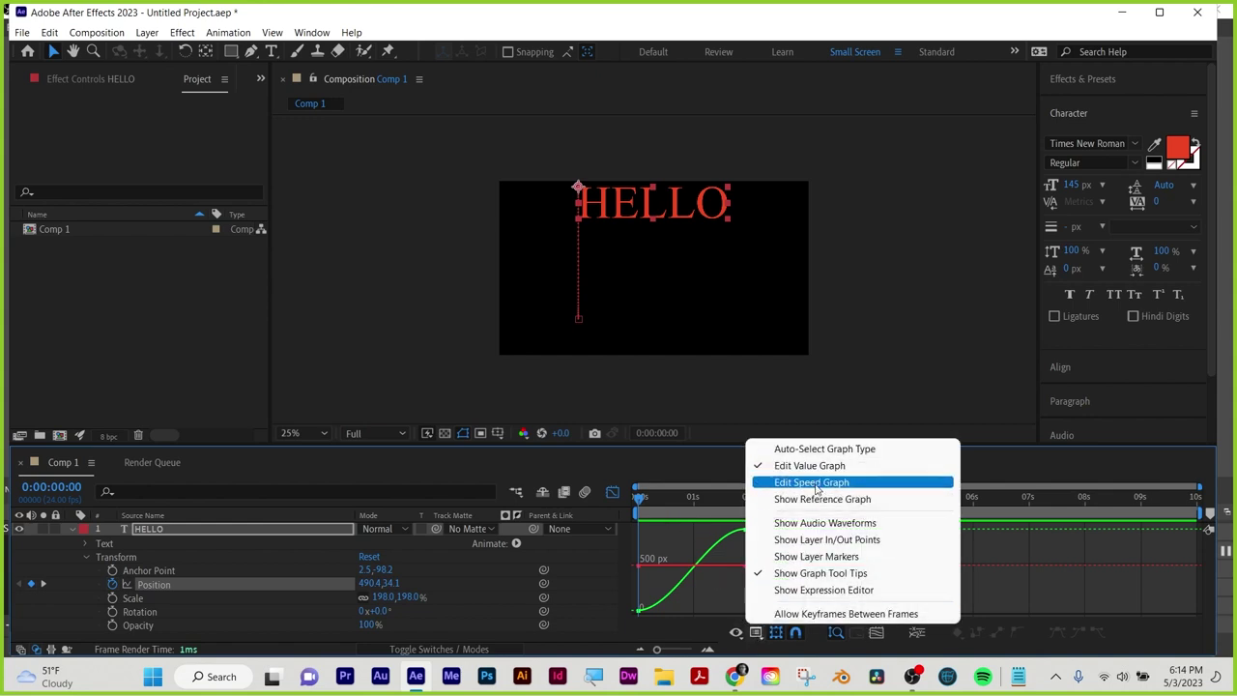
{"action": "left_click", "coordinate": [813, 491]}
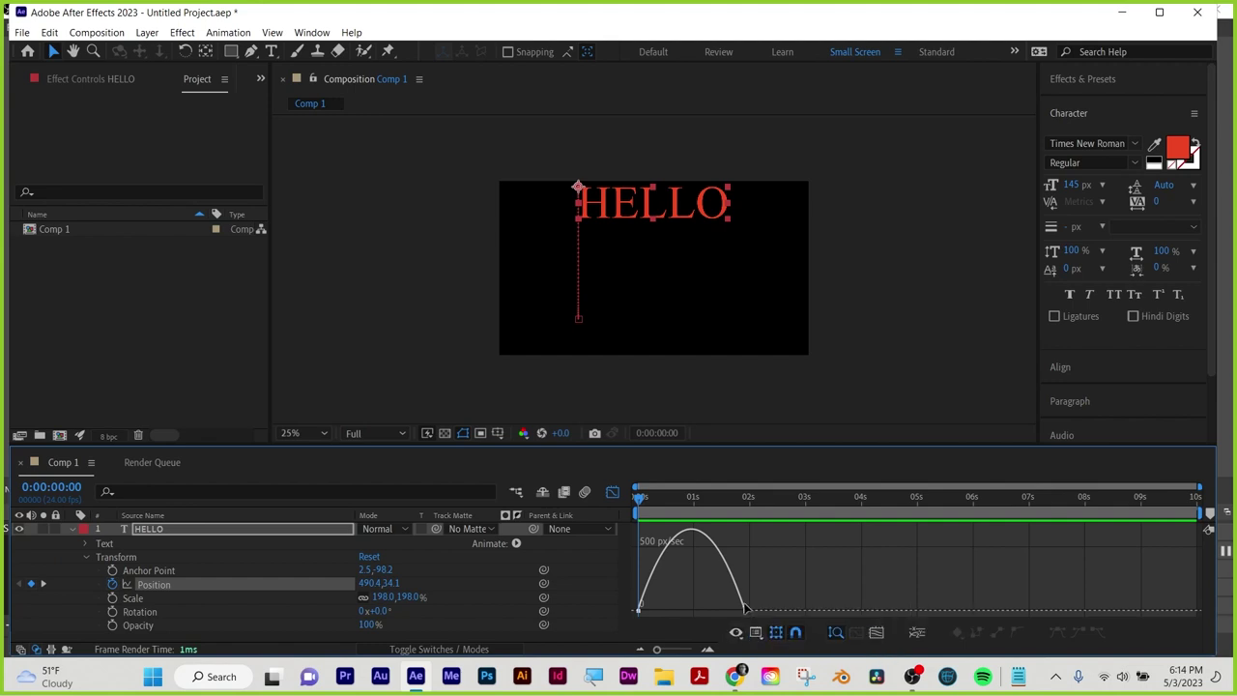
{"action": "left_click", "coordinate": [756, 633]}
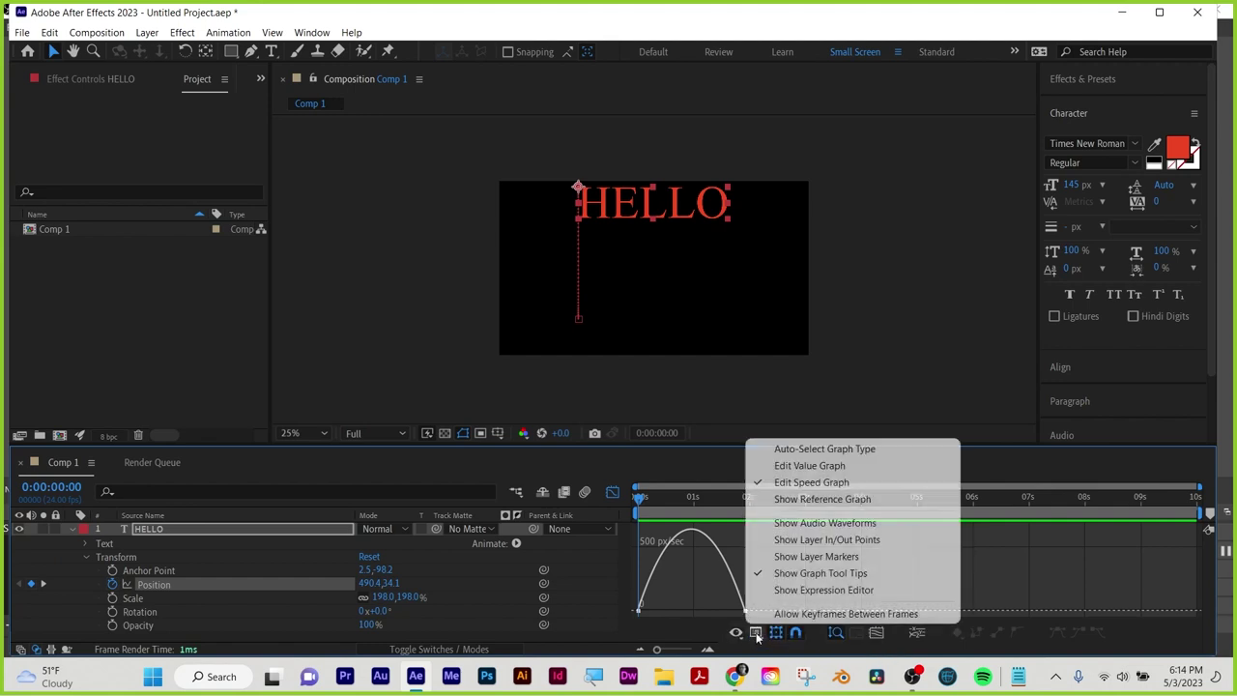
{"action": "left_click", "coordinate": [811, 482]}
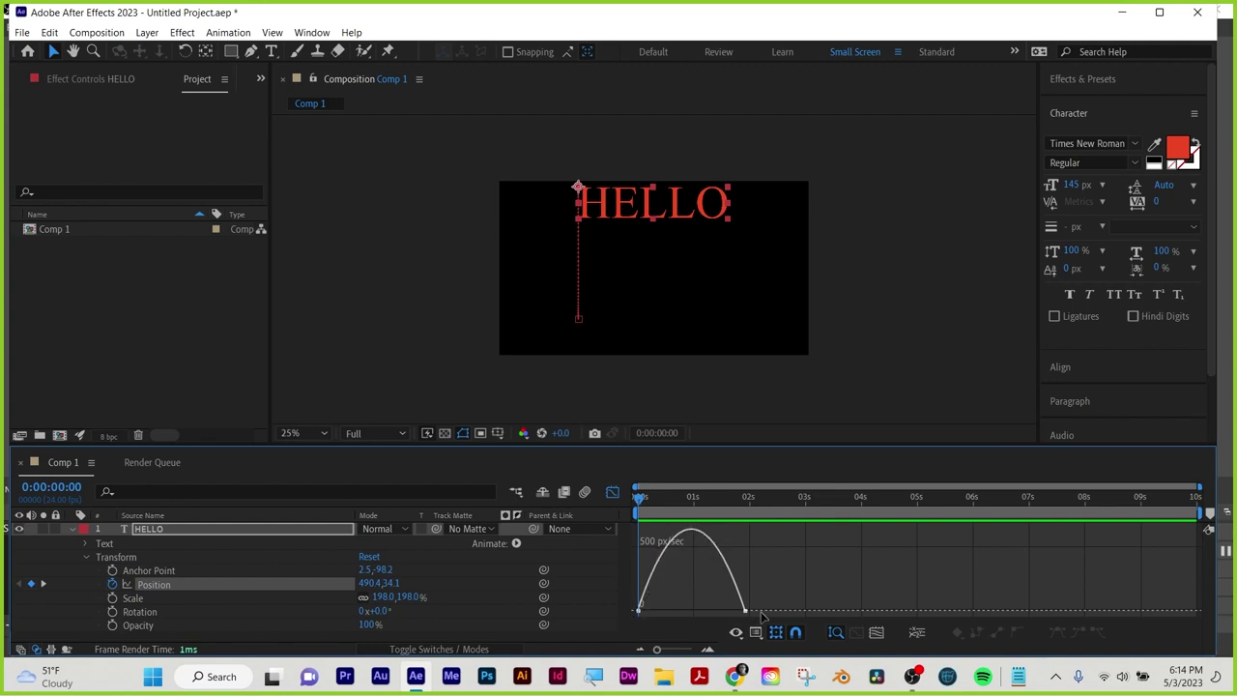
Fit the speed graph to the view, maximize the window, and move HELLO's last position keyframe to 0:00:01:00
{"action": "left_click", "coordinate": [880, 634]}
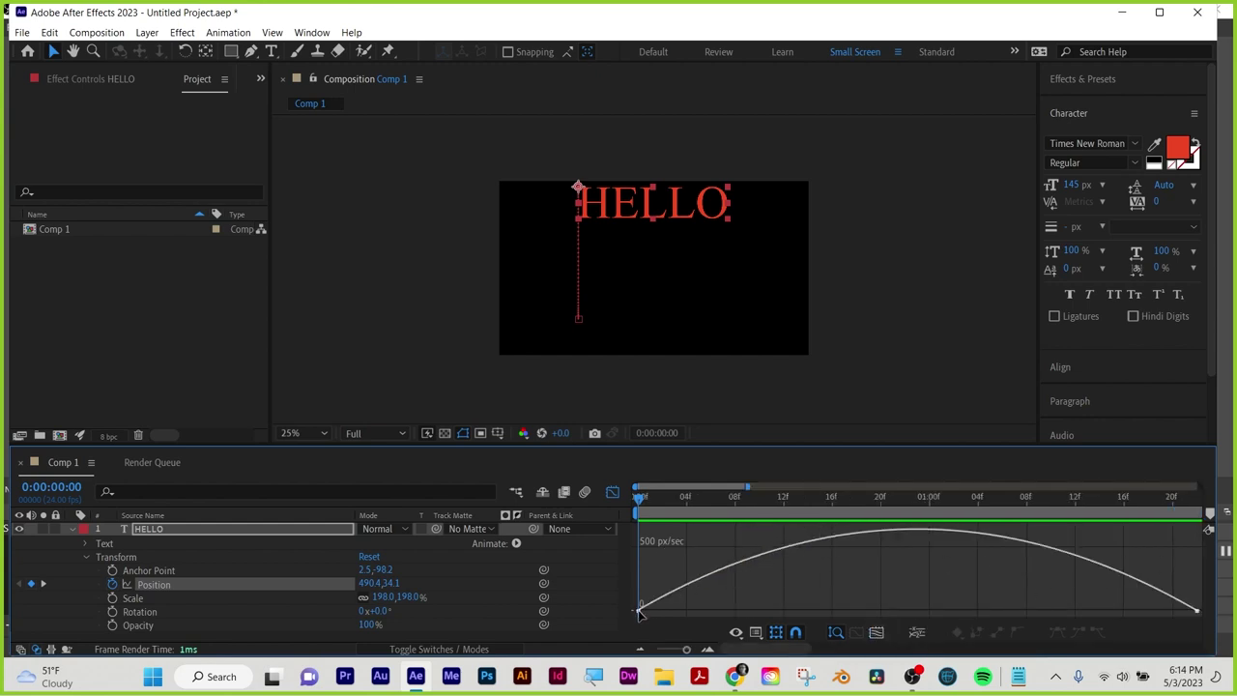
{"action": "left_click_drag", "start_coordinate": [665, 584], "coordinate": [629, 619]}
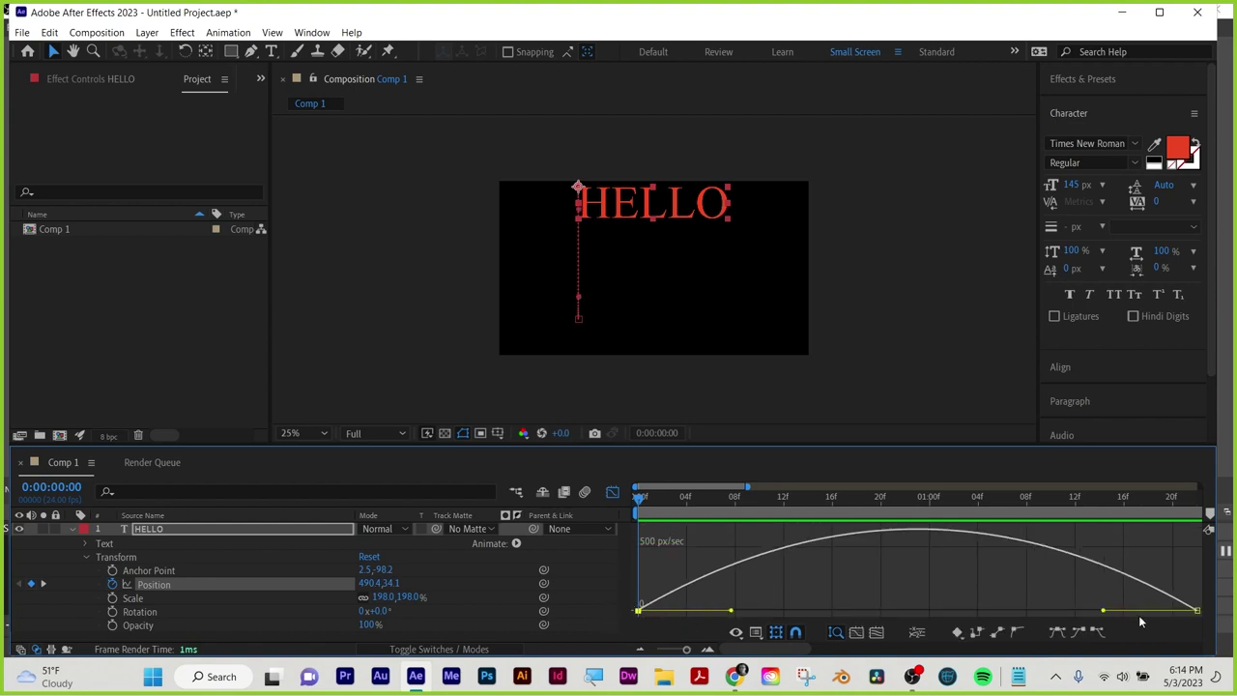
{"action": "left_click", "coordinate": [1159, 12]}
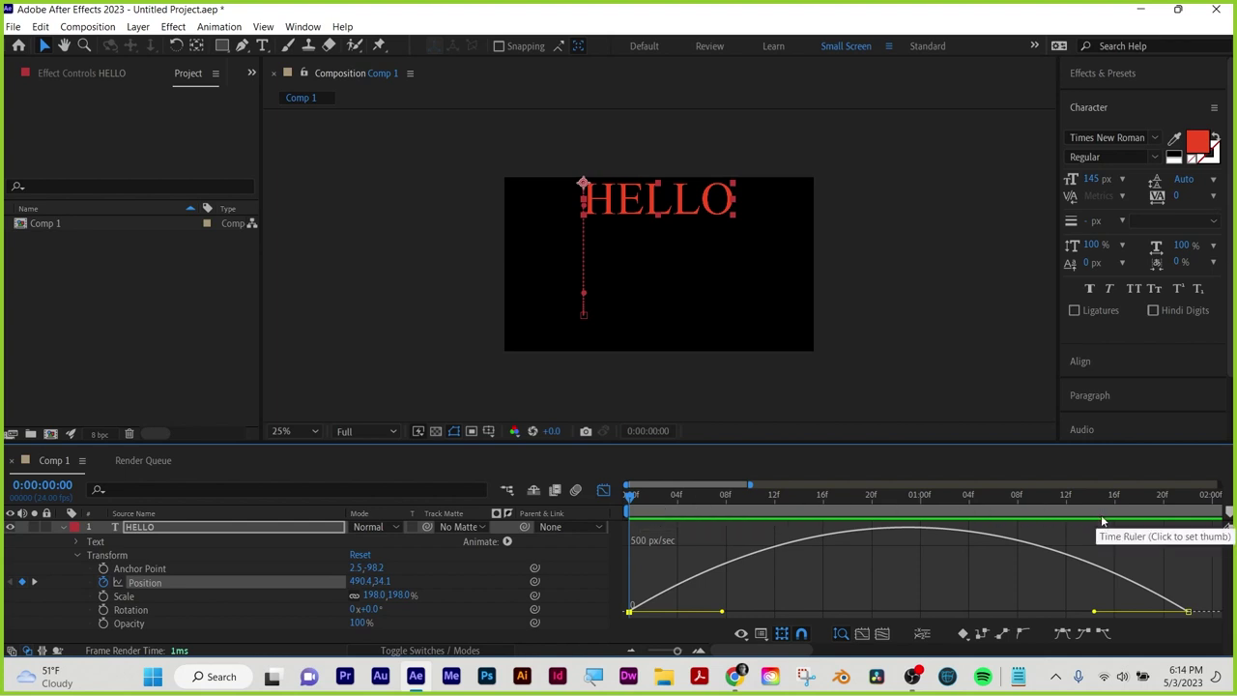
{"action": "left_click_drag", "start_coordinate": [1162, 512], "coordinate": [921, 496]}
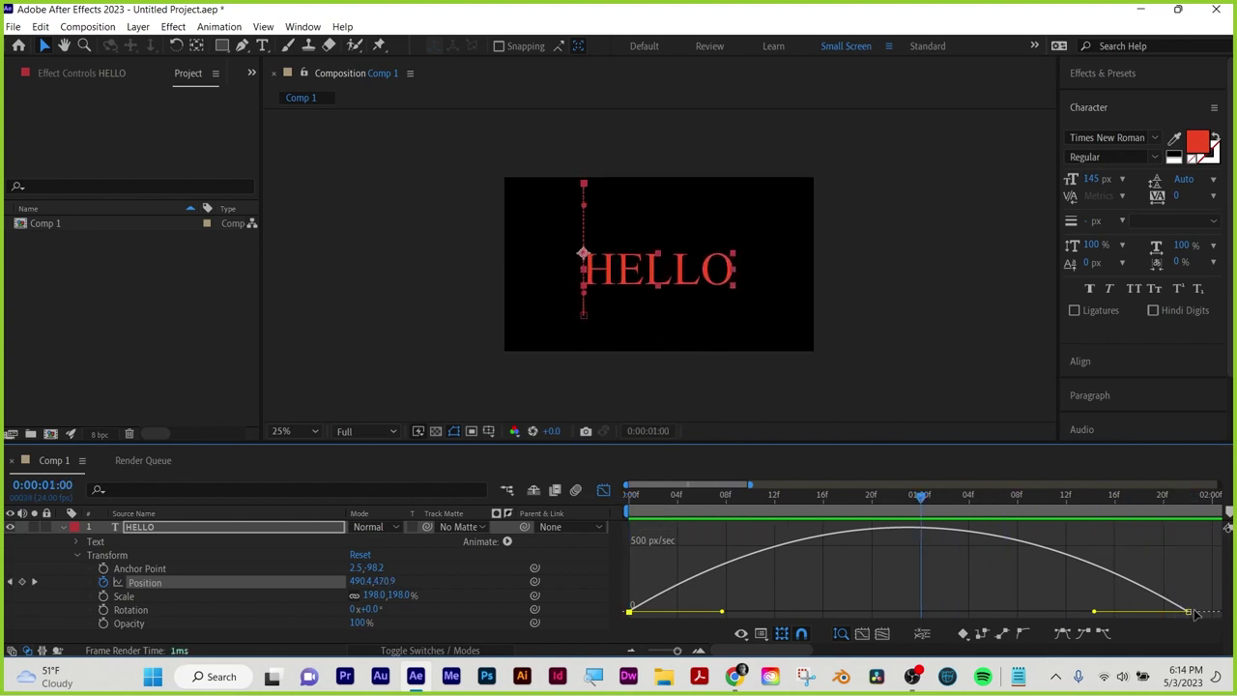
{"action": "left_click_drag", "start_coordinate": [1196, 614], "coordinate": [922, 611]}
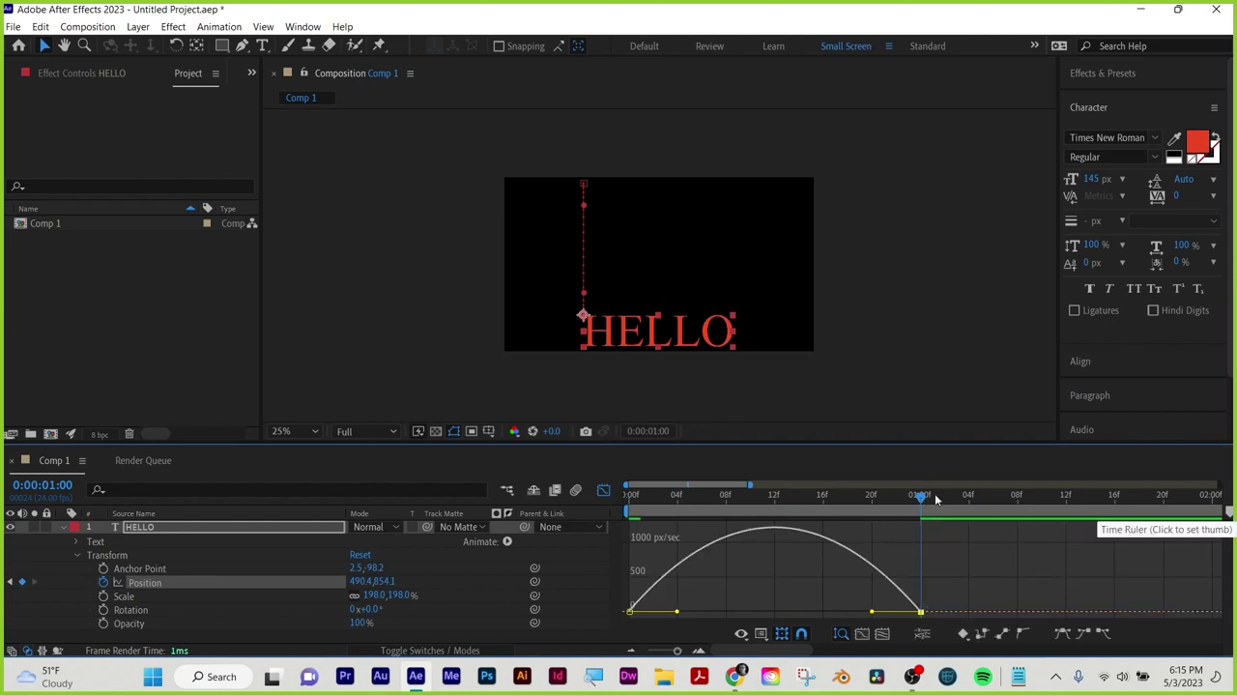
Preview HELLO's shortened movement from the composition start and return the playhead to 0:00:00:00
{"action": "key", "text": "Home"}
{"action": "key", "text": "space"}
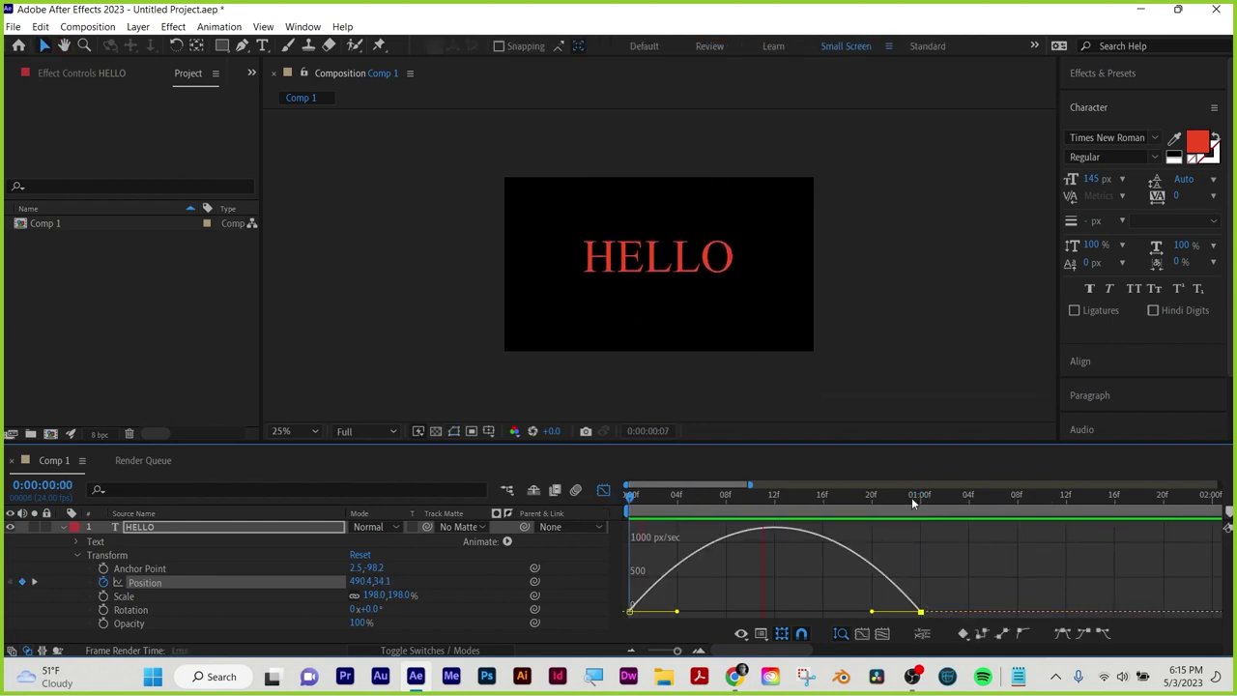
{"action": "key", "text": "space"}
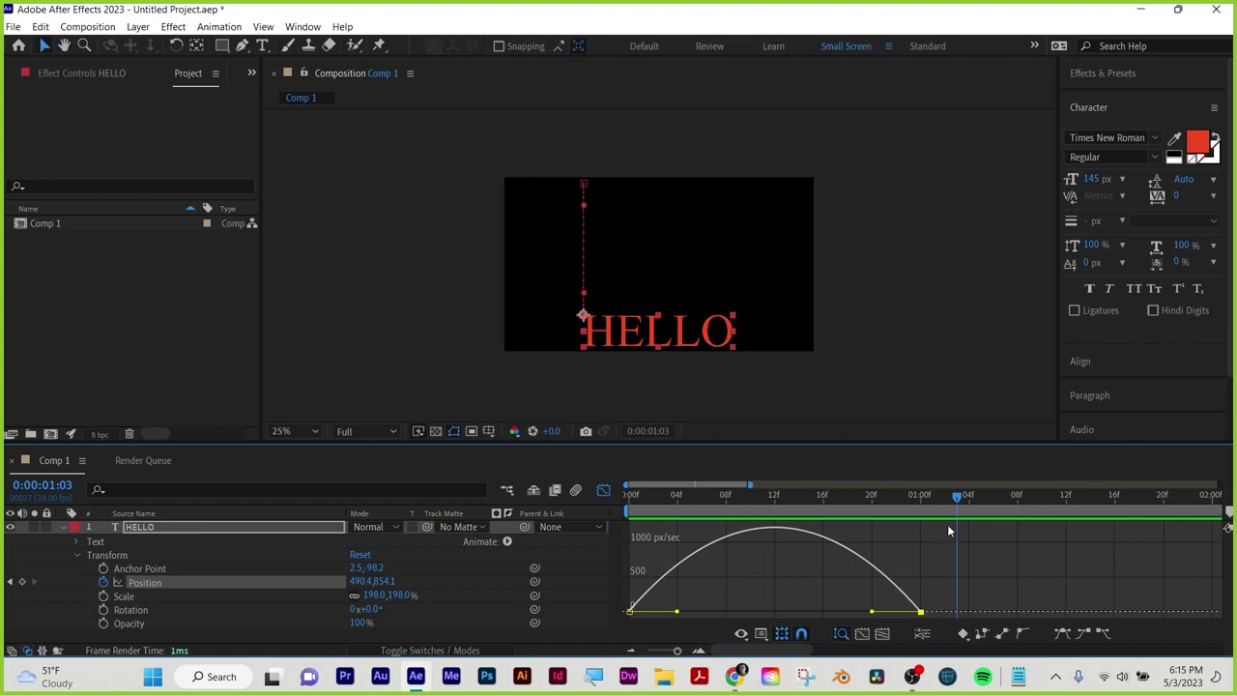
{"action": "left_click_drag", "start_coordinate": [955, 503], "coordinate": [619, 505]}
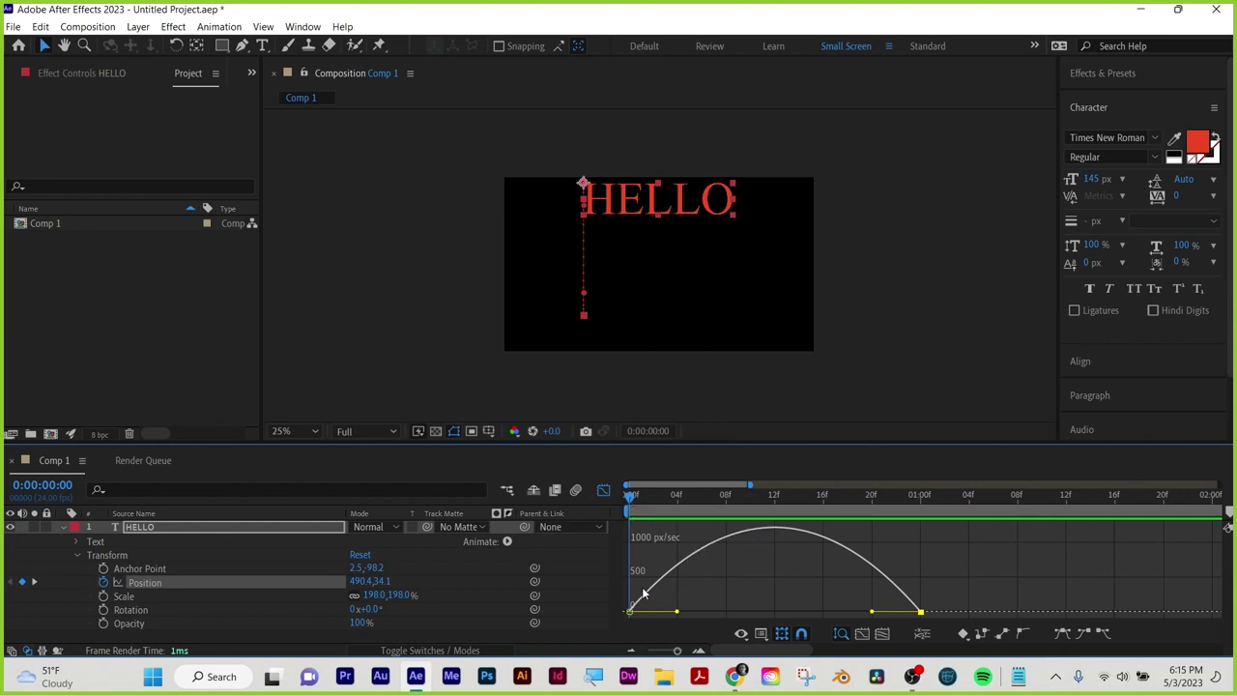
Shorten the first position keyframe's outgoing speed handle until it nearly meets the keyframe at 0 seconds
{"action": "left_click_drag", "start_coordinate": [679, 580], "coordinate": [619, 620]}
{"action": "left_click", "coordinate": [695, 598]}
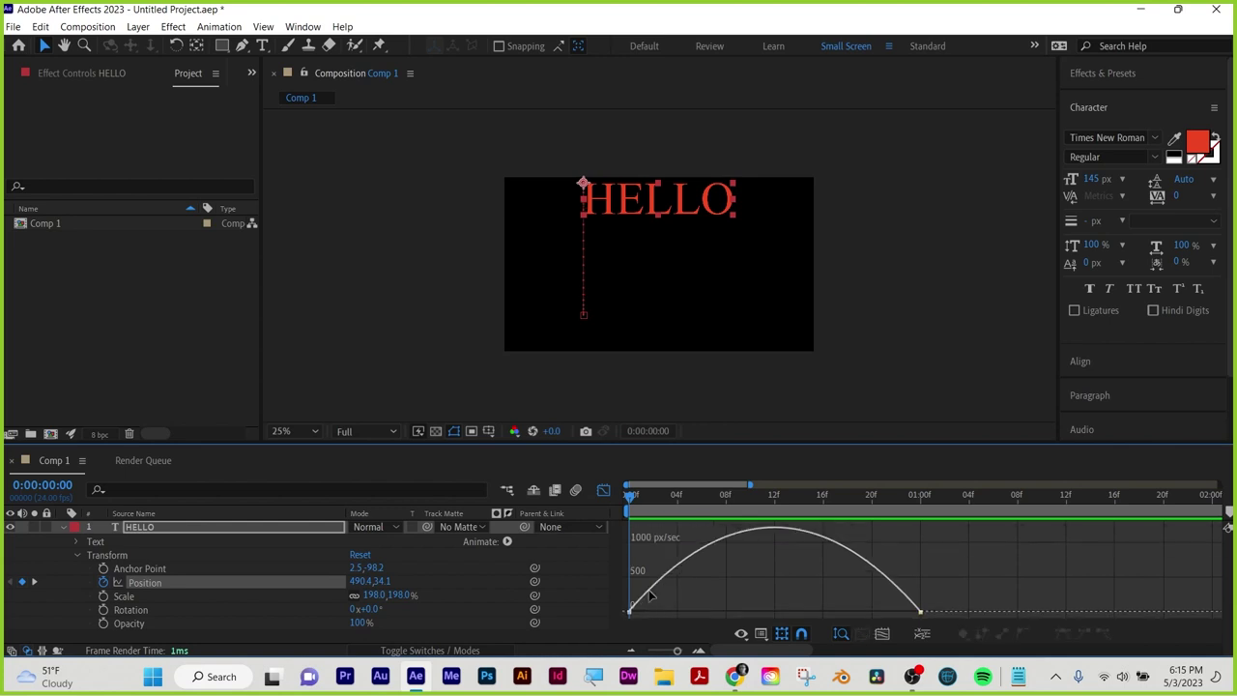
{"action": "left_click", "coordinate": [629, 615]}
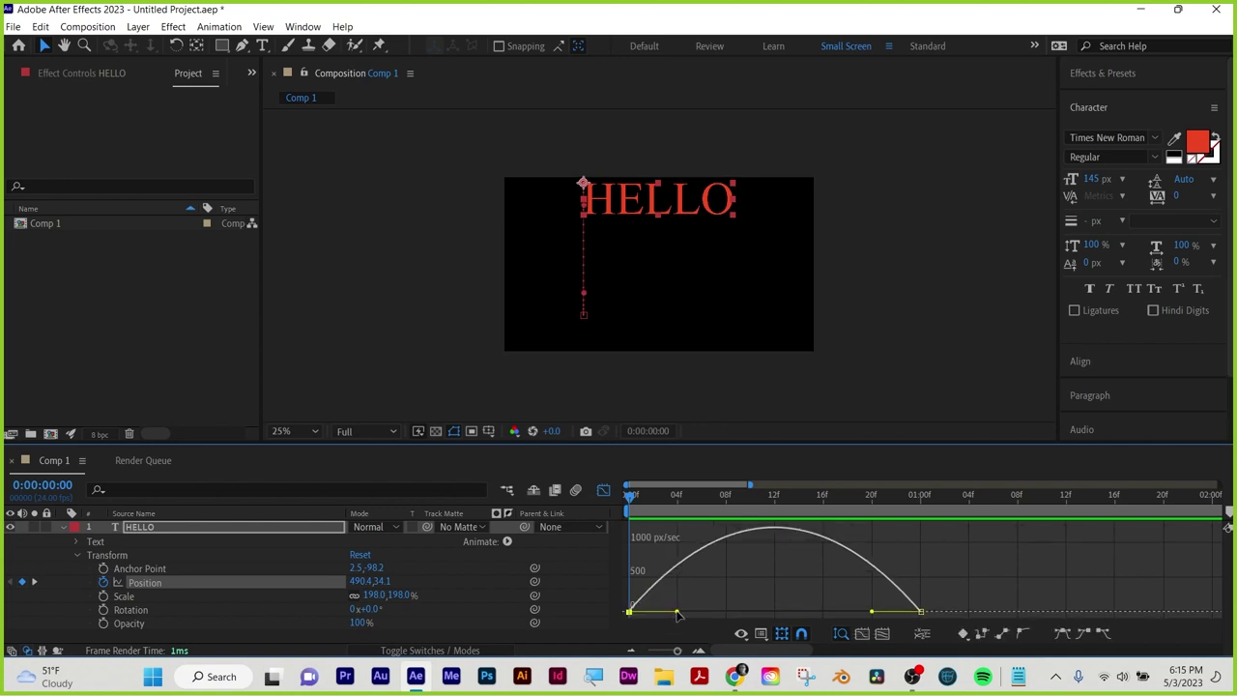
{"action": "left_click_drag", "start_coordinate": [677, 615], "coordinate": [630, 611]}
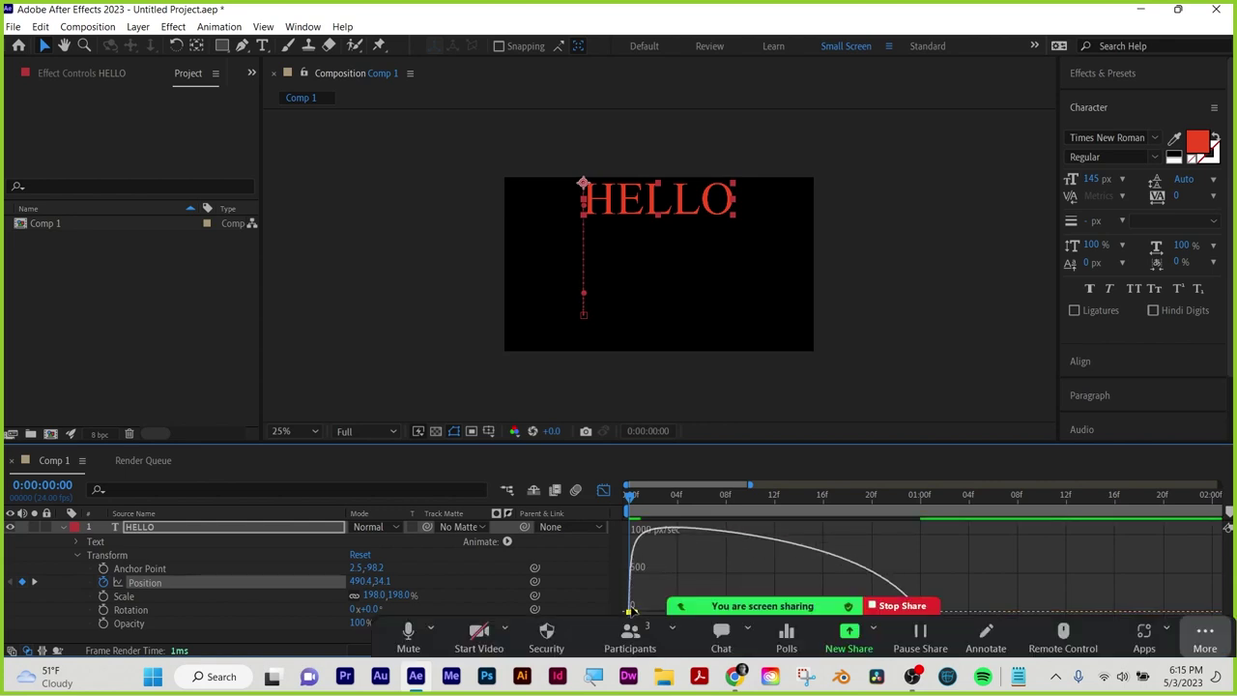
Hide the floating meeting controls and preview HELLO's fast-starting movement from the composition start
{"action": "left_click", "coordinate": [1205, 634]}
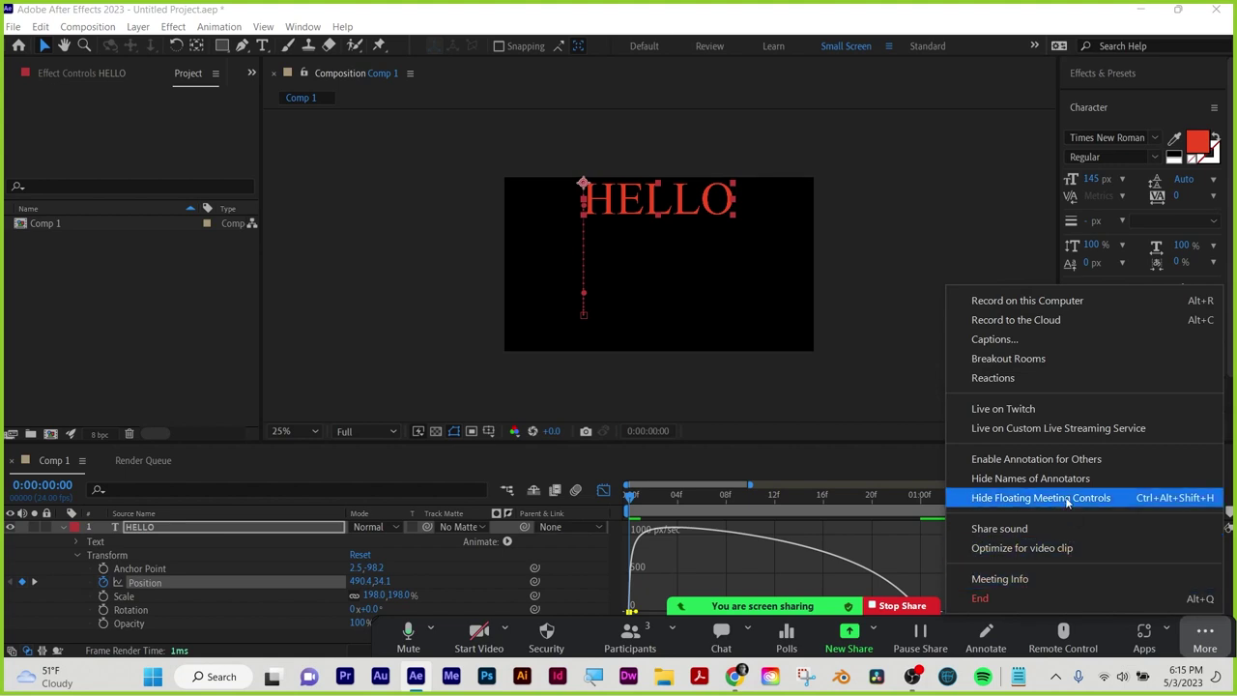
{"action": "left_click", "coordinate": [1064, 498]}
{"action": "mouse_move", "coordinate": [633, 498]}
{"action": "left_mouse_down"}
{"action": "mouse_move", "coordinate": [670, 498]}
{"action": "mouse_move", "coordinate": [631, 499]}
{"action": "left_mouse_up"}
{"action": "key", "text": "space"}
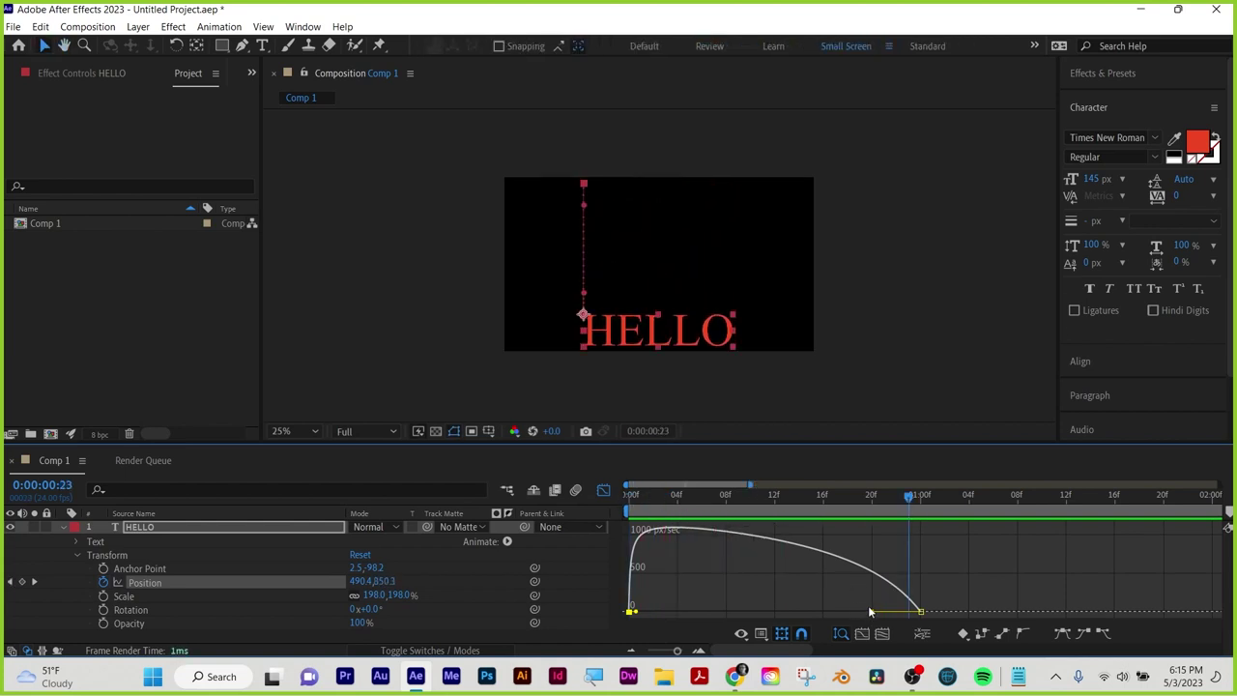
Lengthen the last position keyframe's incoming handle to about frame 12, tighten the first keyframe's handle further, and preview the movement
{"action": "left_click", "coordinate": [921, 612]}
{"action": "left_click_drag", "start_coordinate": [875, 614], "coordinate": [698, 589]}
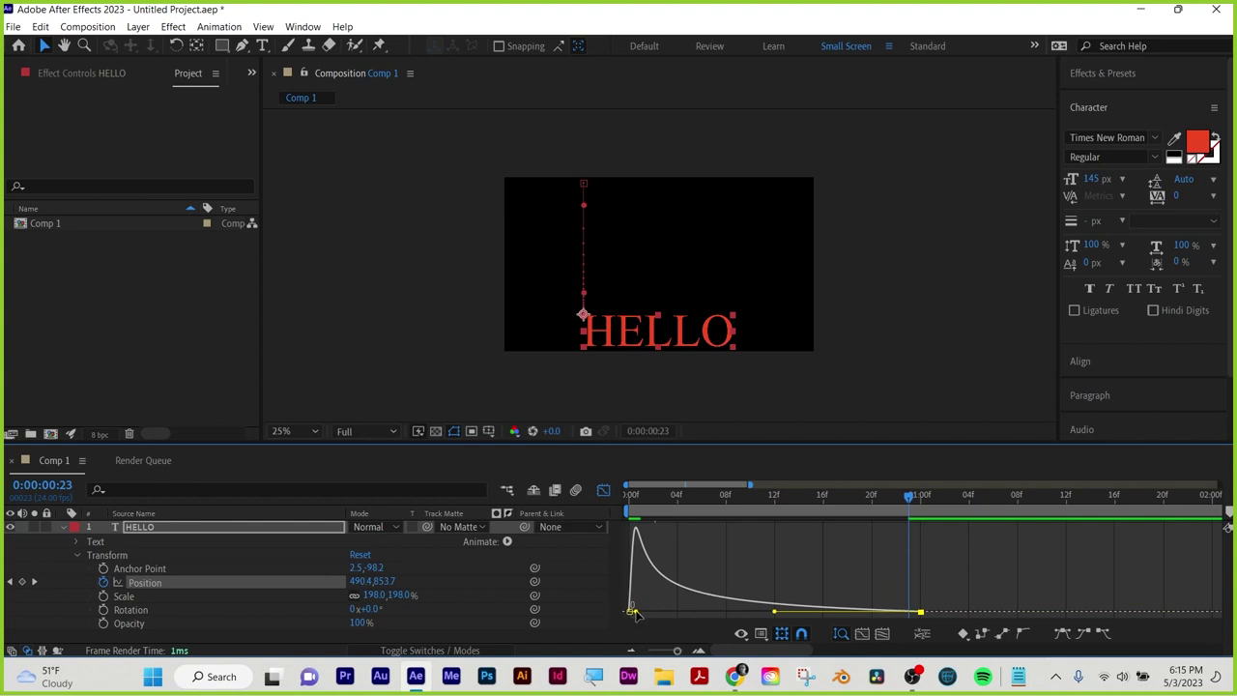
{"action": "left_click", "coordinate": [631, 612]}
{"action": "left_click_drag", "start_coordinate": [646, 497], "coordinate": [608, 549]}
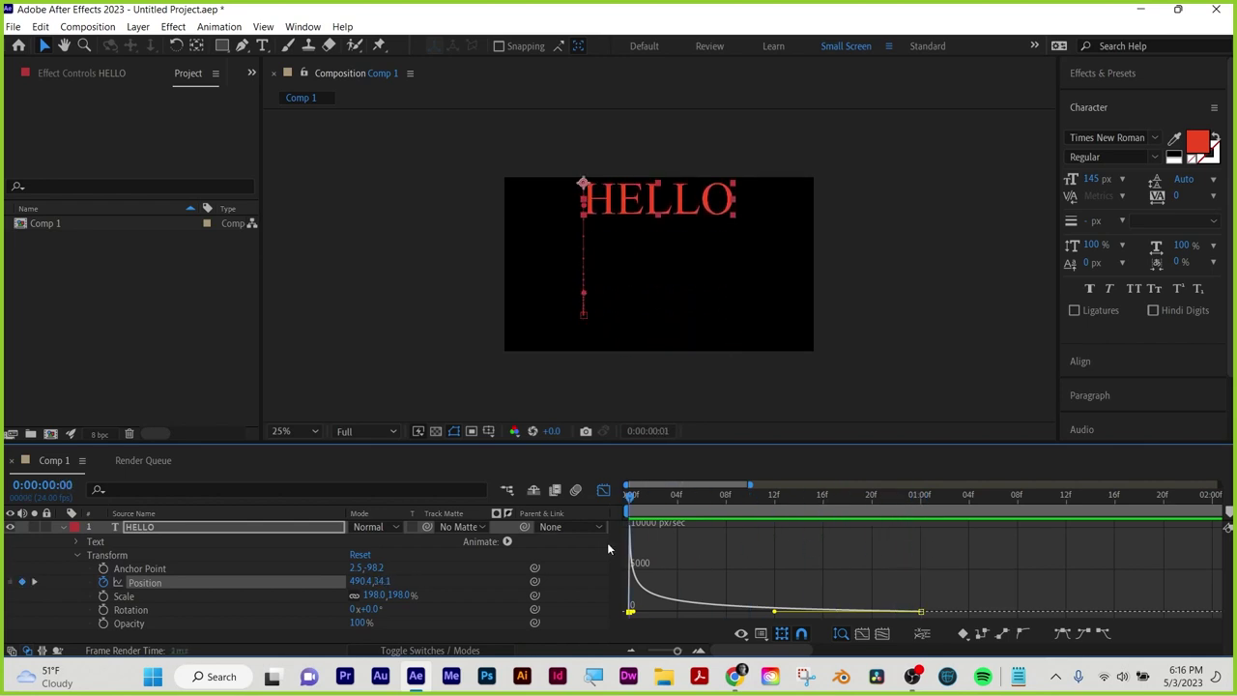
{"action": "key", "text": "space"}
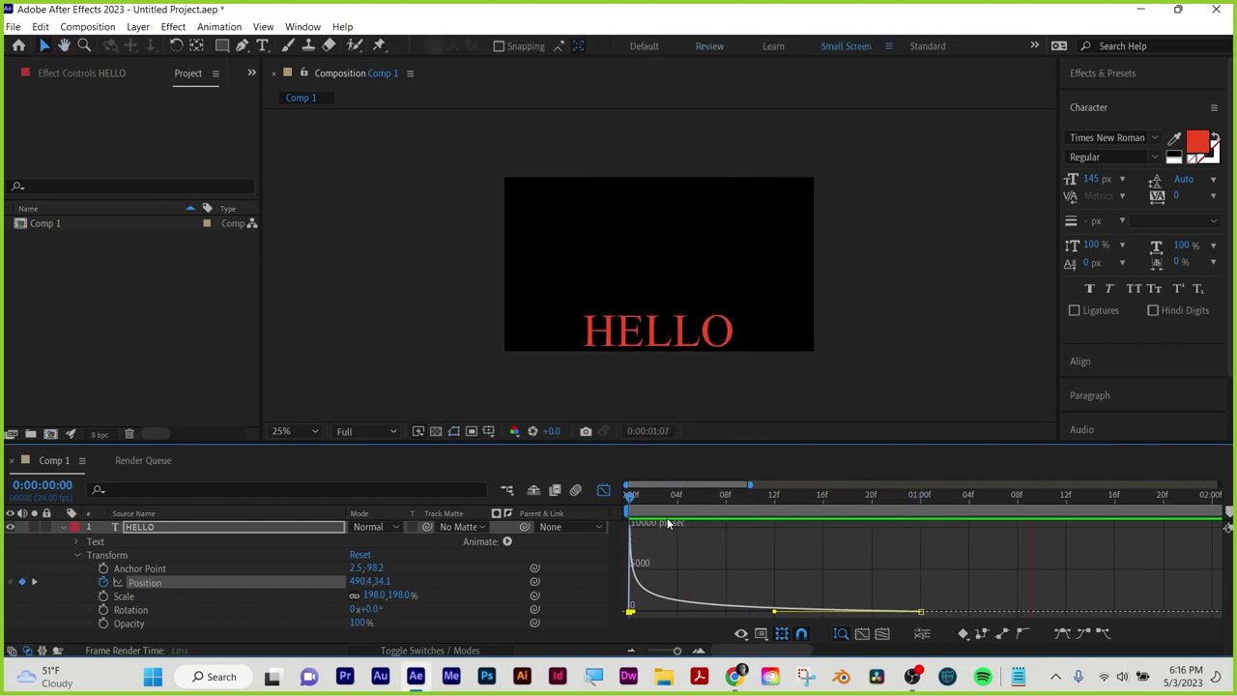
{"action": "key", "text": "space"}
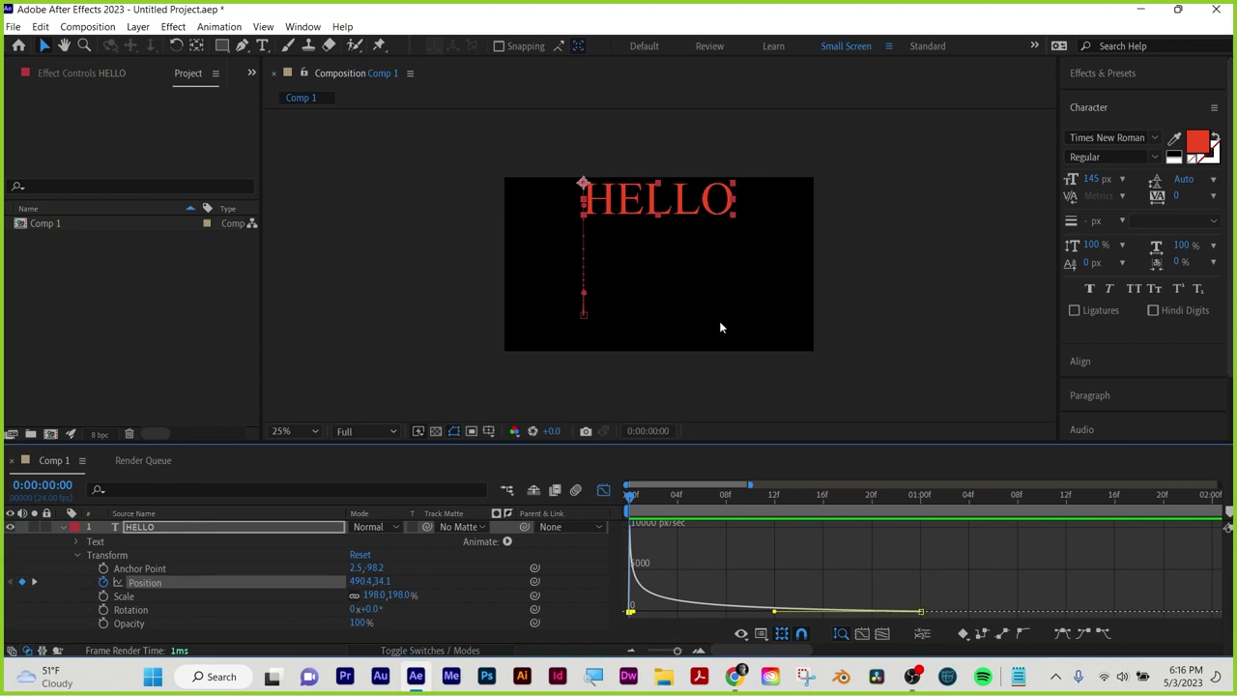
Reverse the speed curve with a very short incoming handle on the last keyframe and a first-keyframe handle reaching about frame 7, and preview it
{"action": "left_click", "coordinate": [921, 614]}
{"action": "left_click_drag", "start_coordinate": [774, 614], "coordinate": [919, 617]}
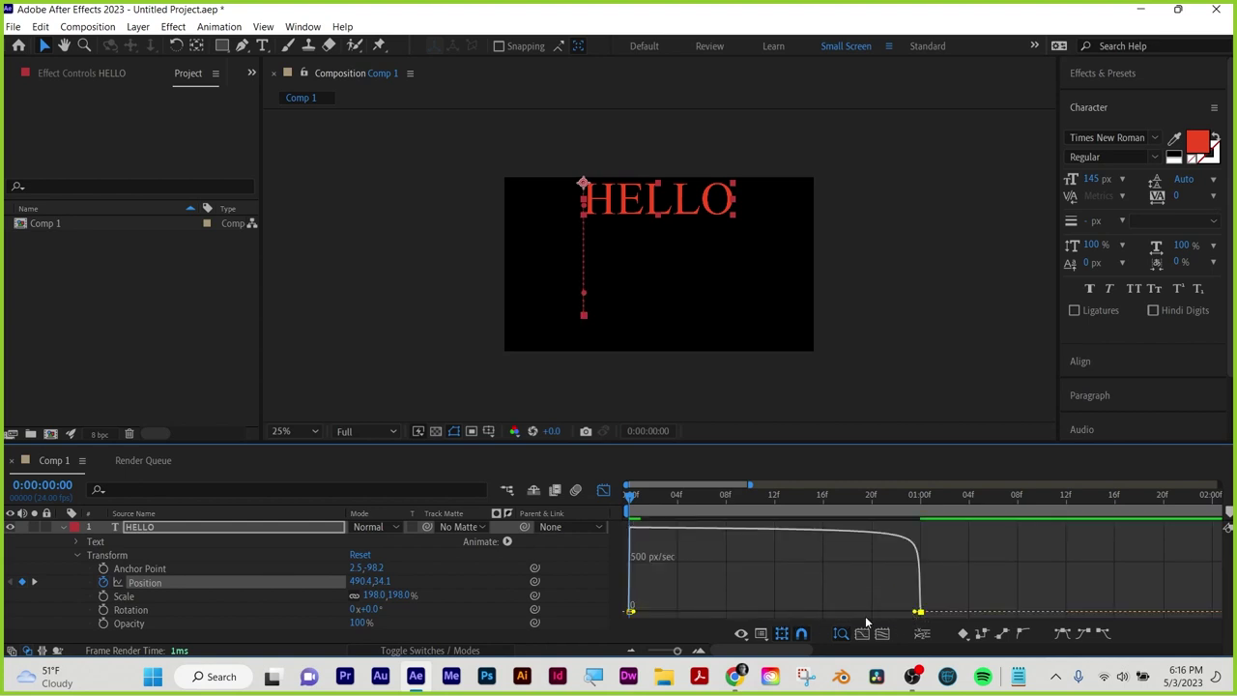
{"action": "left_click_drag", "start_coordinate": [632, 613], "coordinate": [725, 629]}
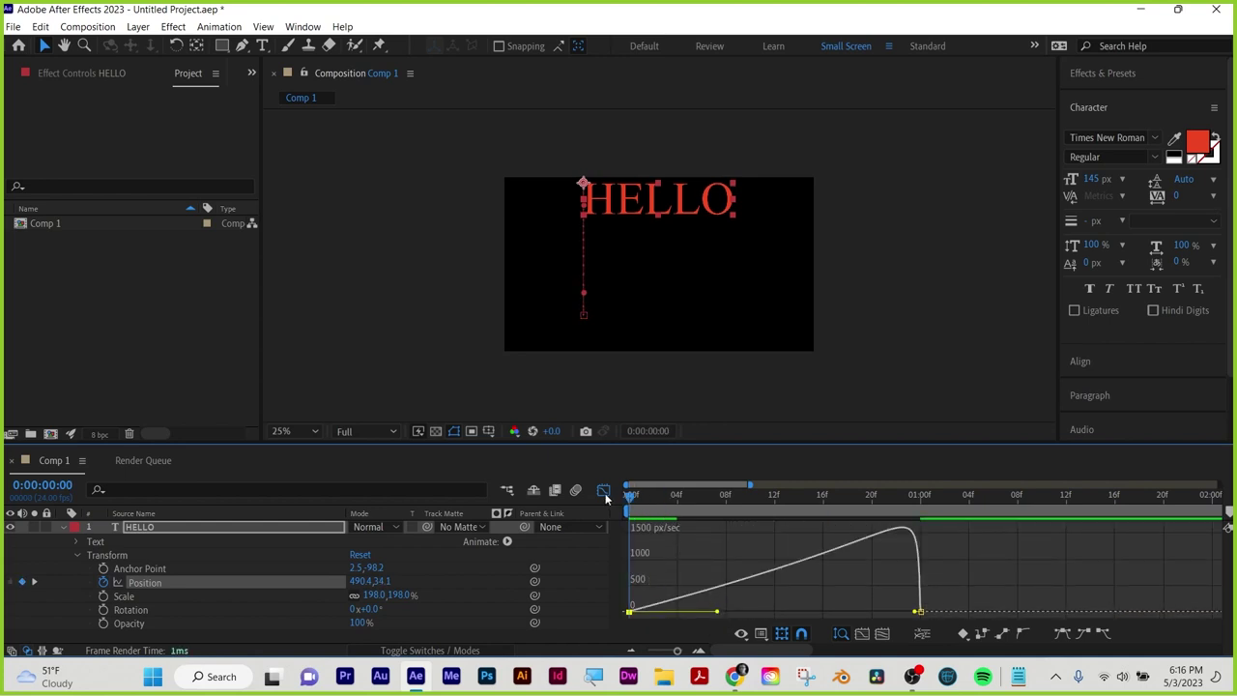
{"action": "left_click_drag", "start_coordinate": [665, 498], "coordinate": [836, 498]}
{"action": "key", "text": "space"}
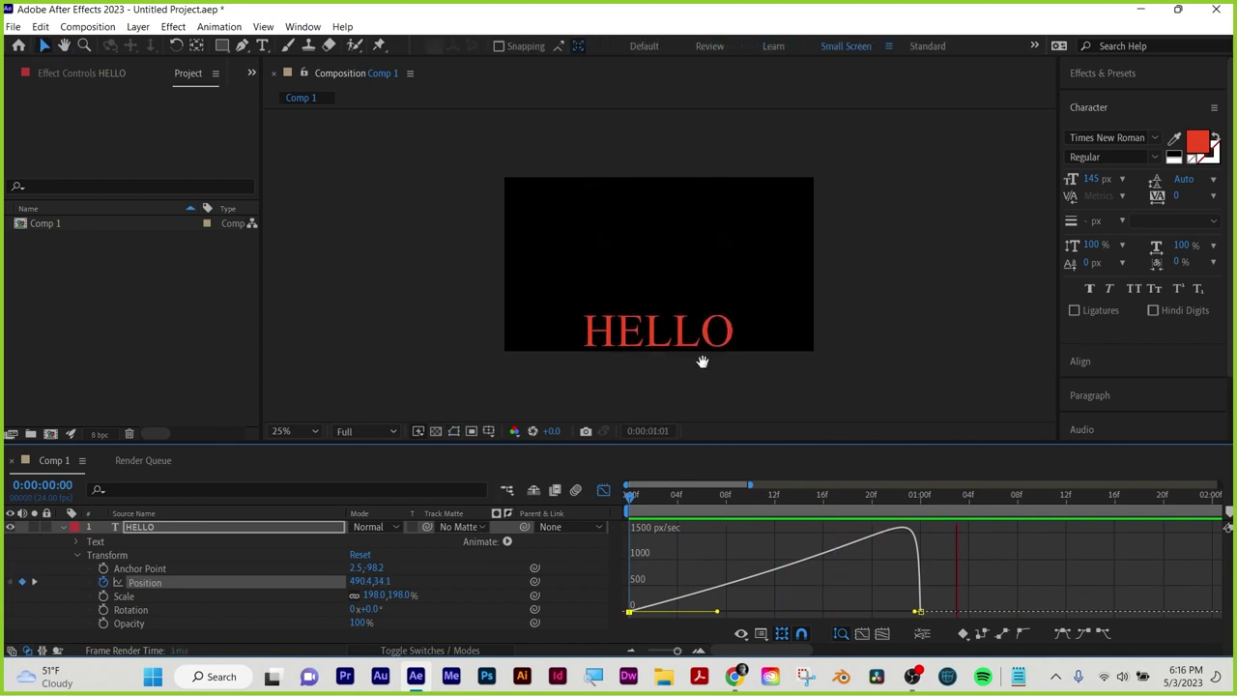
{"action": "key", "text": "space"}
Refine the speed curve with the first keyframe's handle at about frame 11 and a short incoming handle on the last keyframe, previewing HELLO's movement
{"action": "left_click_drag", "start_coordinate": [718, 613], "coordinate": [774, 611]}
{"action": "left_click_drag", "start_coordinate": [704, 498], "coordinate": [586, 495]}
{"action": "key", "text": "space"}
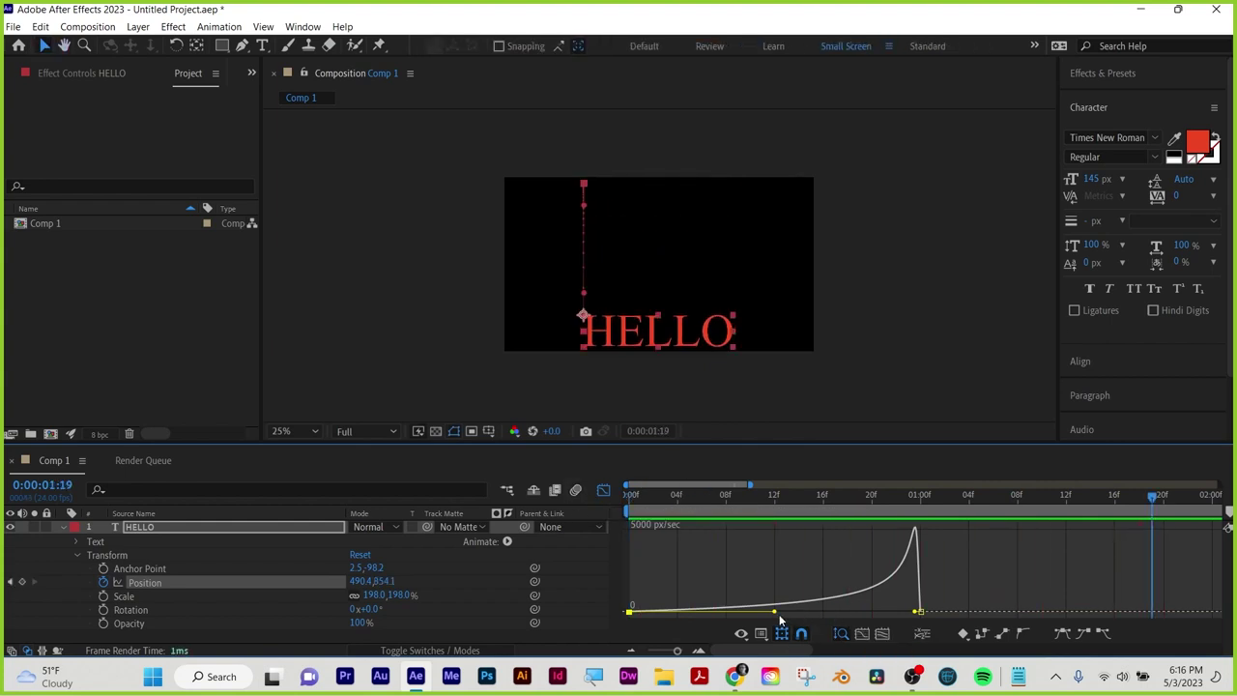
{"action": "left_click_drag", "start_coordinate": [773, 611], "coordinate": [759, 611]}
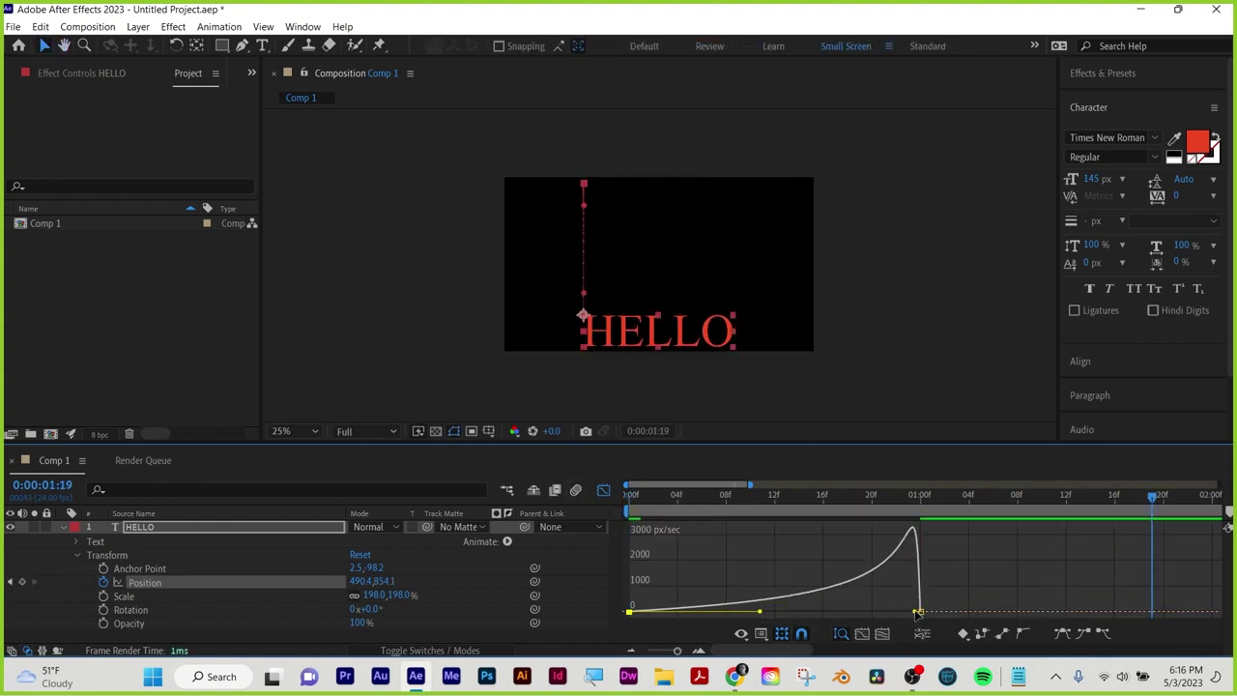
{"action": "left_click_drag", "start_coordinate": [916, 612], "coordinate": [908, 612]}
{"action": "key", "text": "space"}
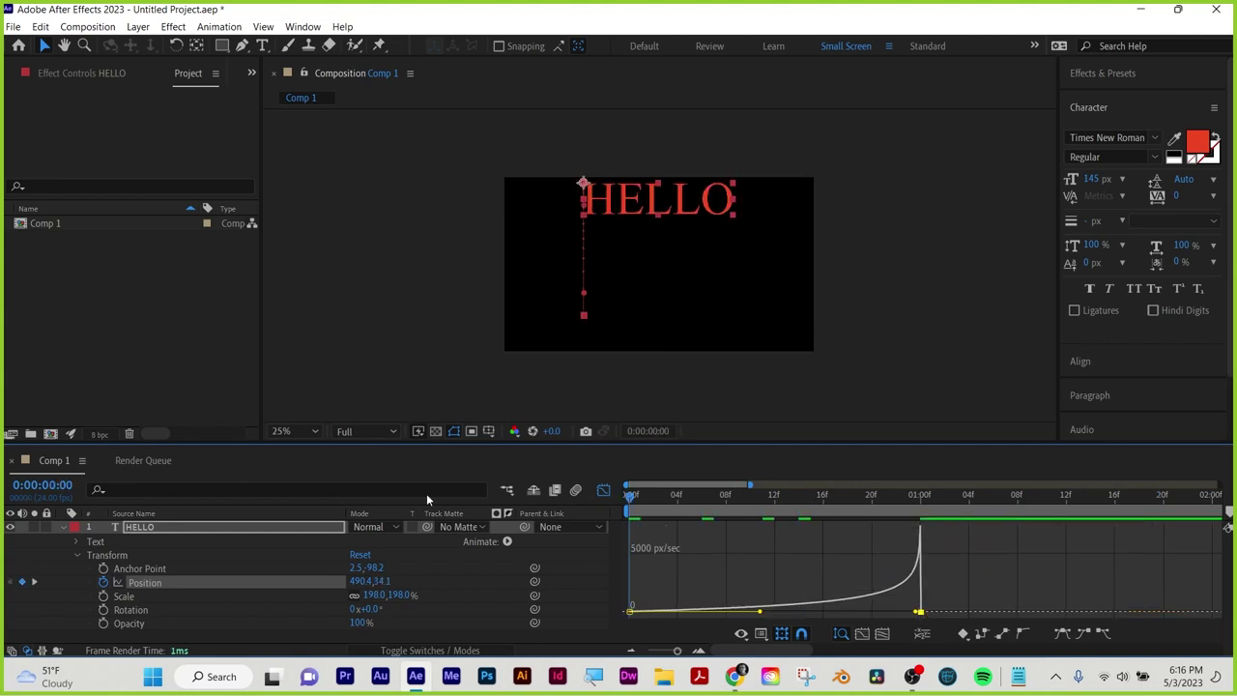
{"action": "key", "text": "space"}
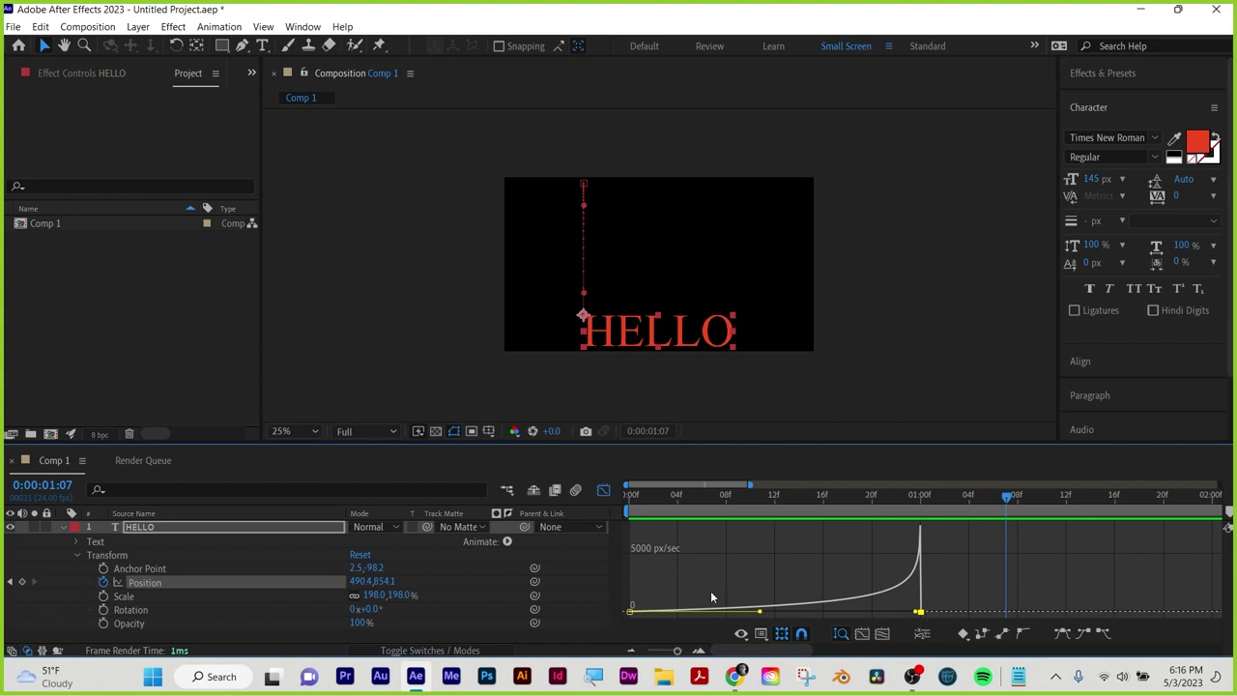
Return from the Graph Editor to the layer bars and preview HELLO's movement from the composition start
{"action": "left_click", "coordinate": [604, 492]}
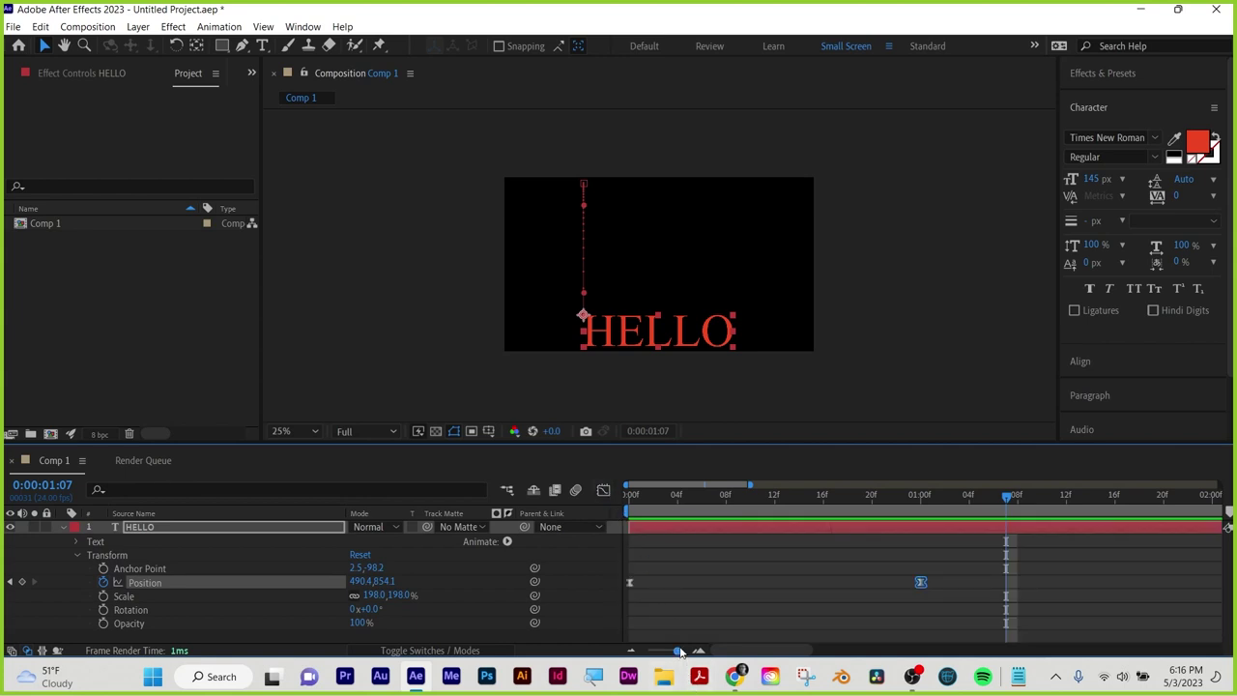
{"action": "left_click_drag", "start_coordinate": [679, 650], "coordinate": [652, 651]}
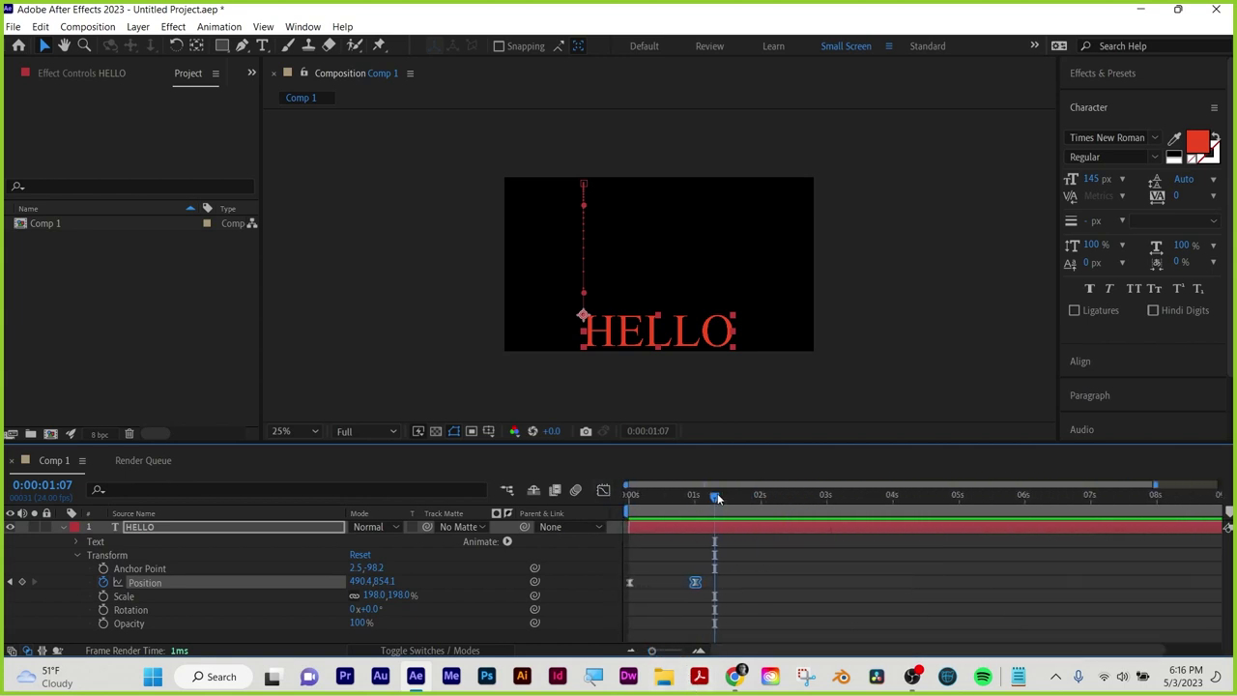
{"action": "left_click_drag", "start_coordinate": [715, 495], "coordinate": [578, 486]}
{"action": "key", "text": "space"}
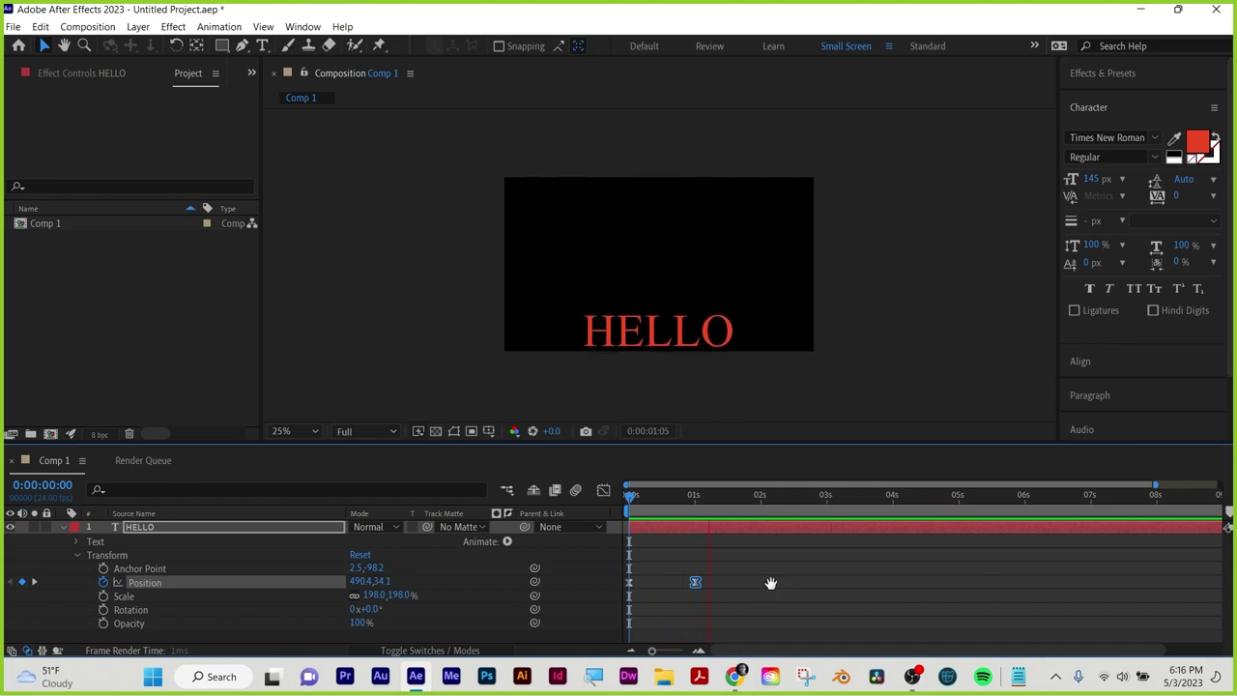
{"action": "key", "text": "space"}
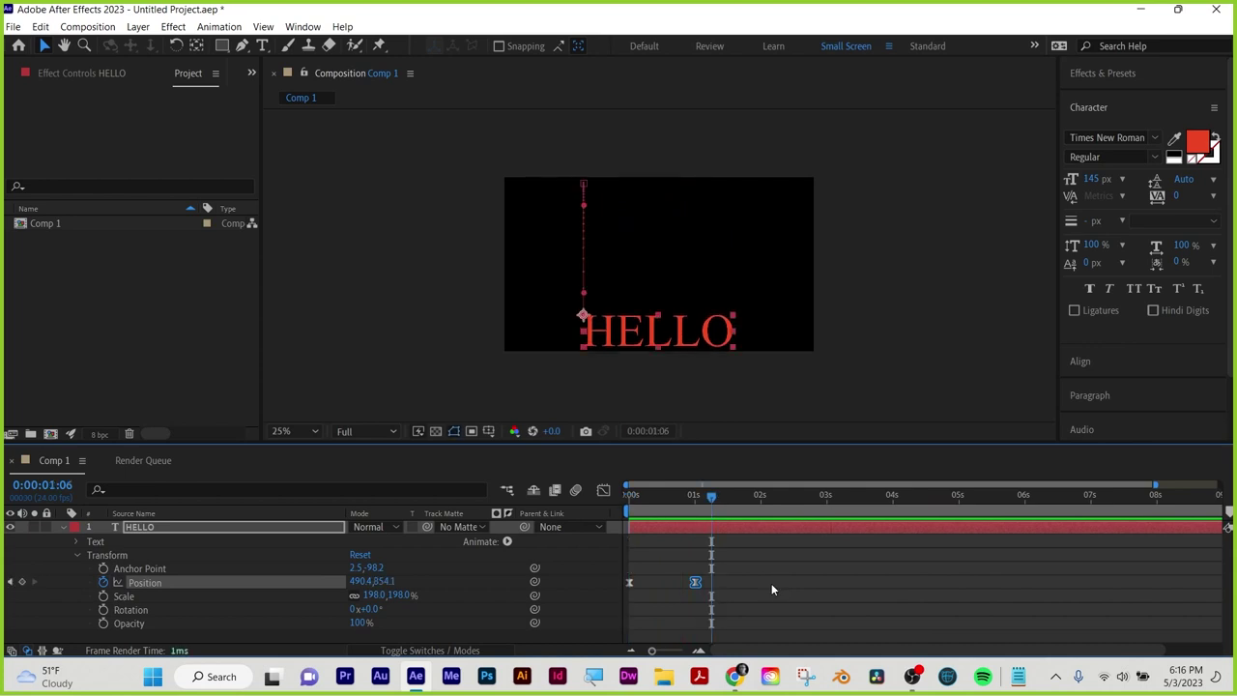
Delete the HELLO text layer and return the current time to 0:00:00:00
{"action": "left_click", "coordinate": [771, 525]}
{"action": "key", "text": "Delete"}
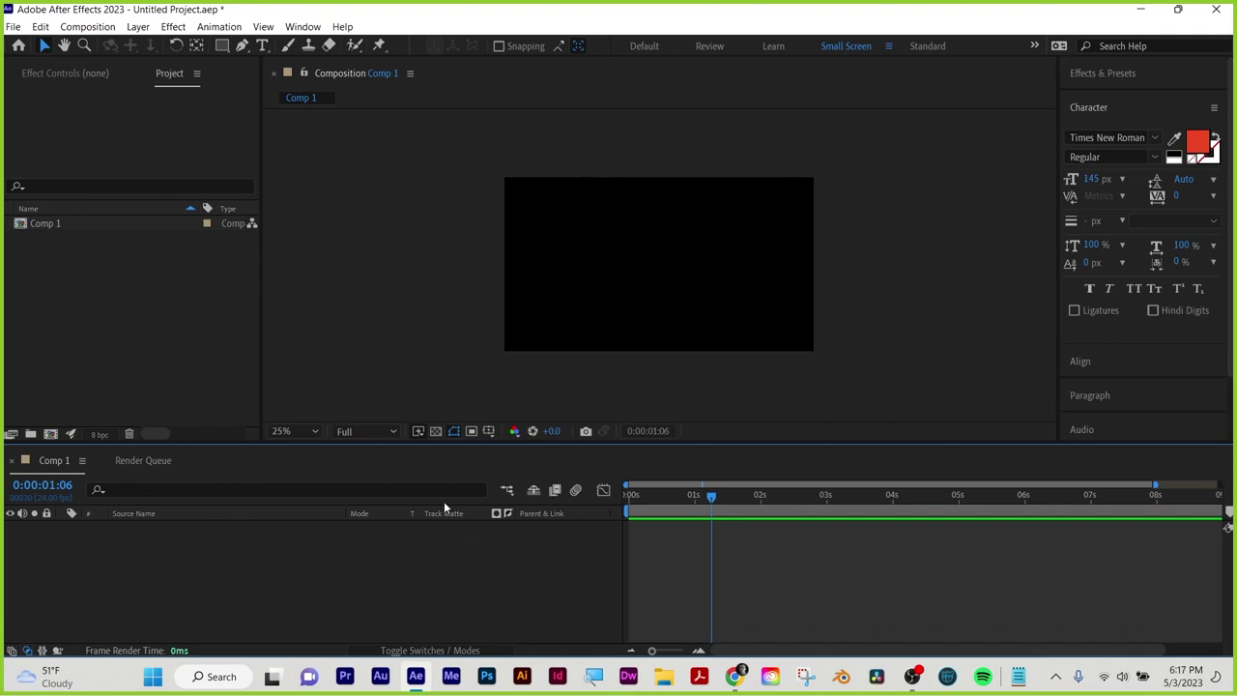
{"action": "left_click_drag", "start_coordinate": [710, 500], "coordinate": [628, 498]}
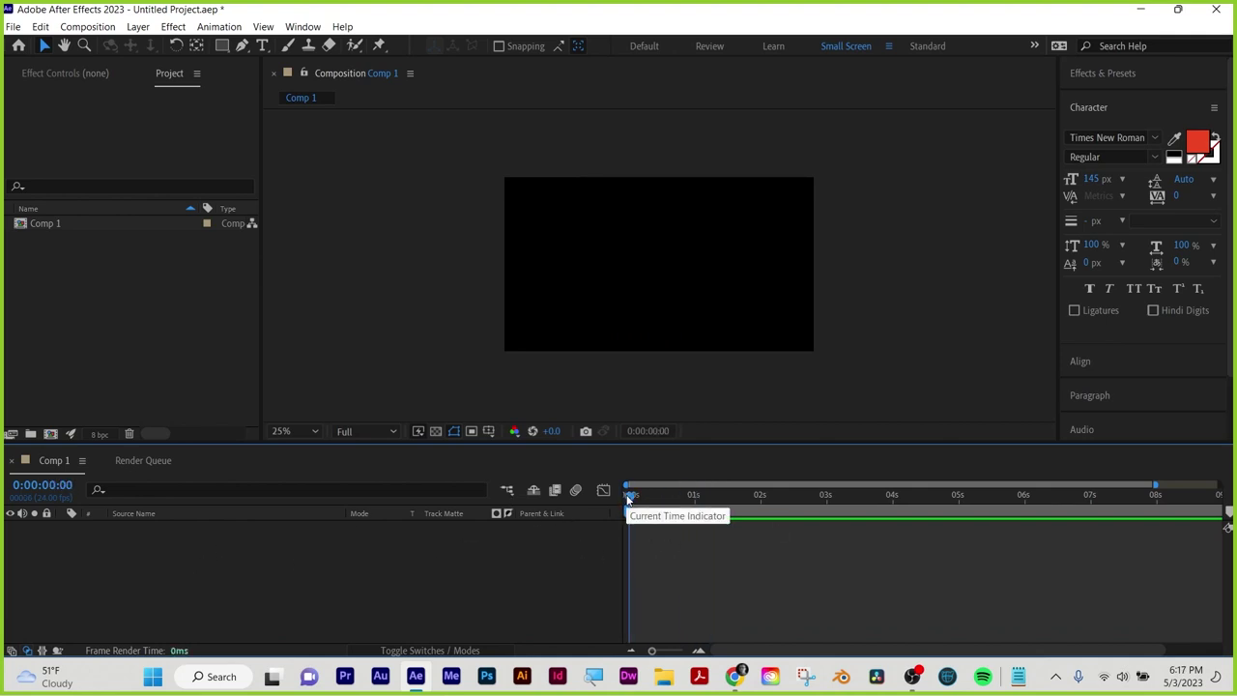
Draw an open wavy path with four curved points across the composition using the Pen tool
{"action": "left_click", "coordinate": [243, 49]}
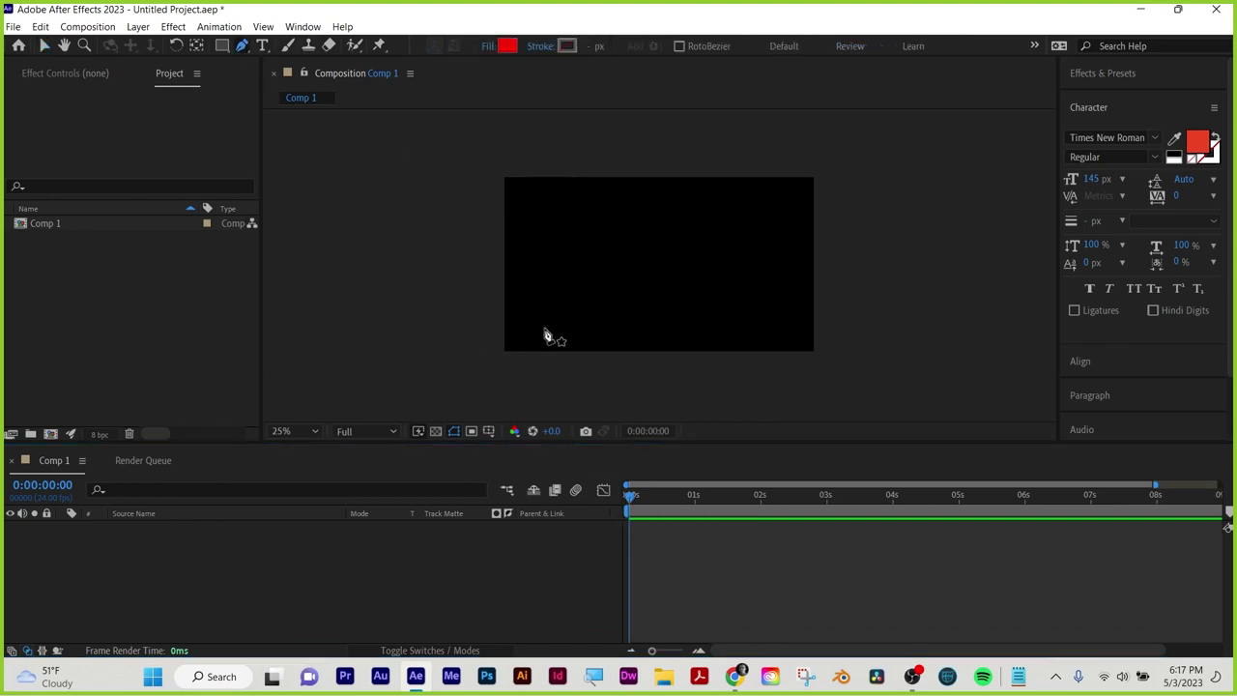
{"action": "left_click_drag", "start_coordinate": [545, 322], "coordinate": [548, 303]}
{"action": "mouse_move", "coordinate": [581, 232]}
{"action": "left_mouse_down"}
{"action": "mouse_move", "coordinate": [647, 304]}
{"action": "mouse_move", "coordinate": [615, 296]}
{"action": "left_mouse_up"}
{"action": "left_click_drag", "start_coordinate": [683, 261], "coordinate": [697, 232]}
{"action": "left_click_drag", "start_coordinate": [740, 267], "coordinate": [767, 319]}
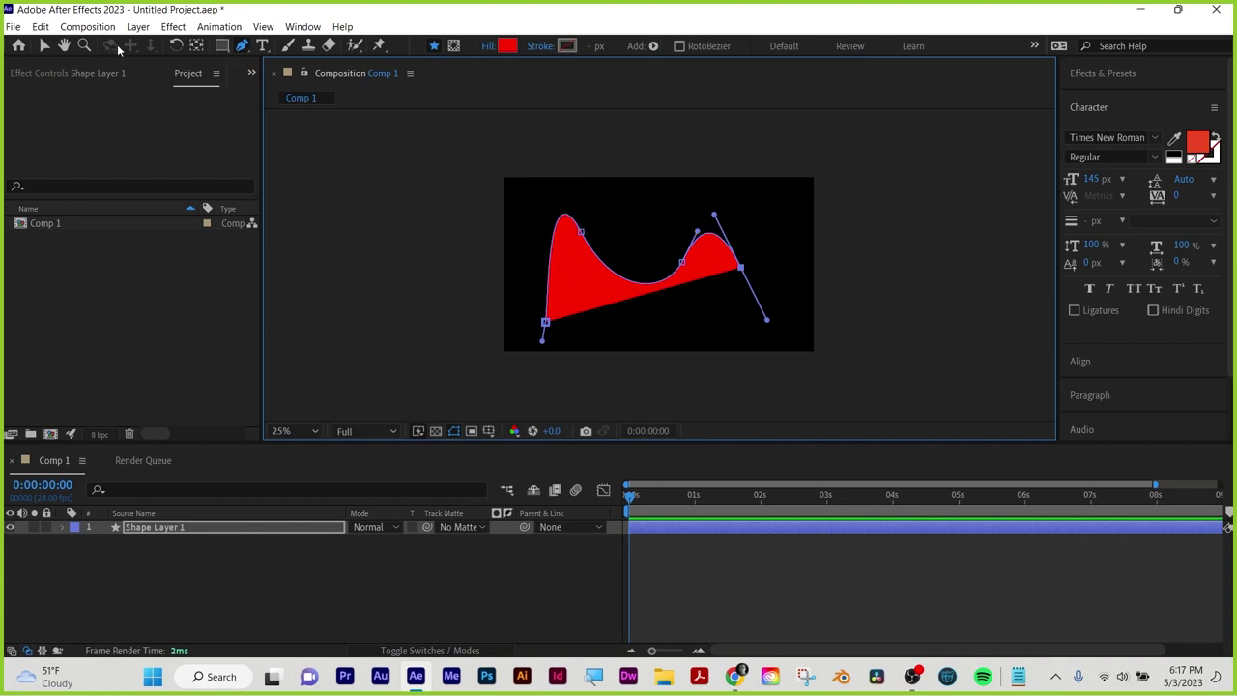
Set the wavy shape's fill to None
{"action": "left_click", "coordinate": [43, 48]}
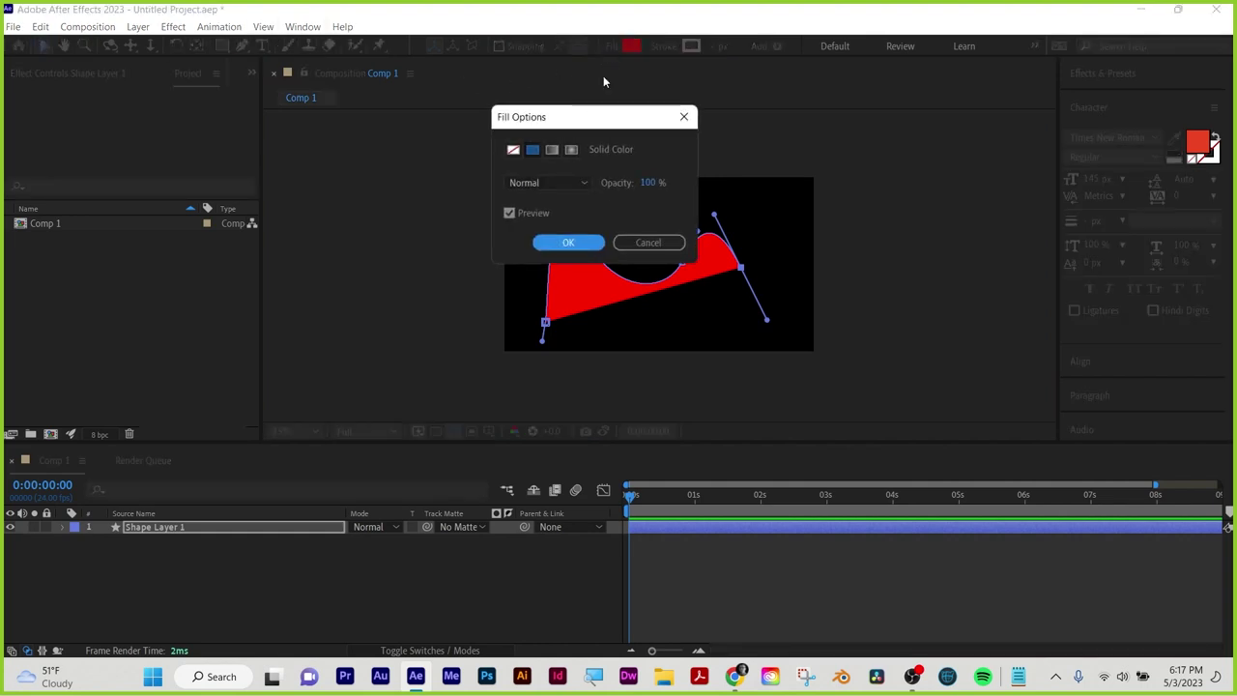
{"action": "left_click", "coordinate": [515, 149]}
{"action": "left_click", "coordinate": [569, 243]}
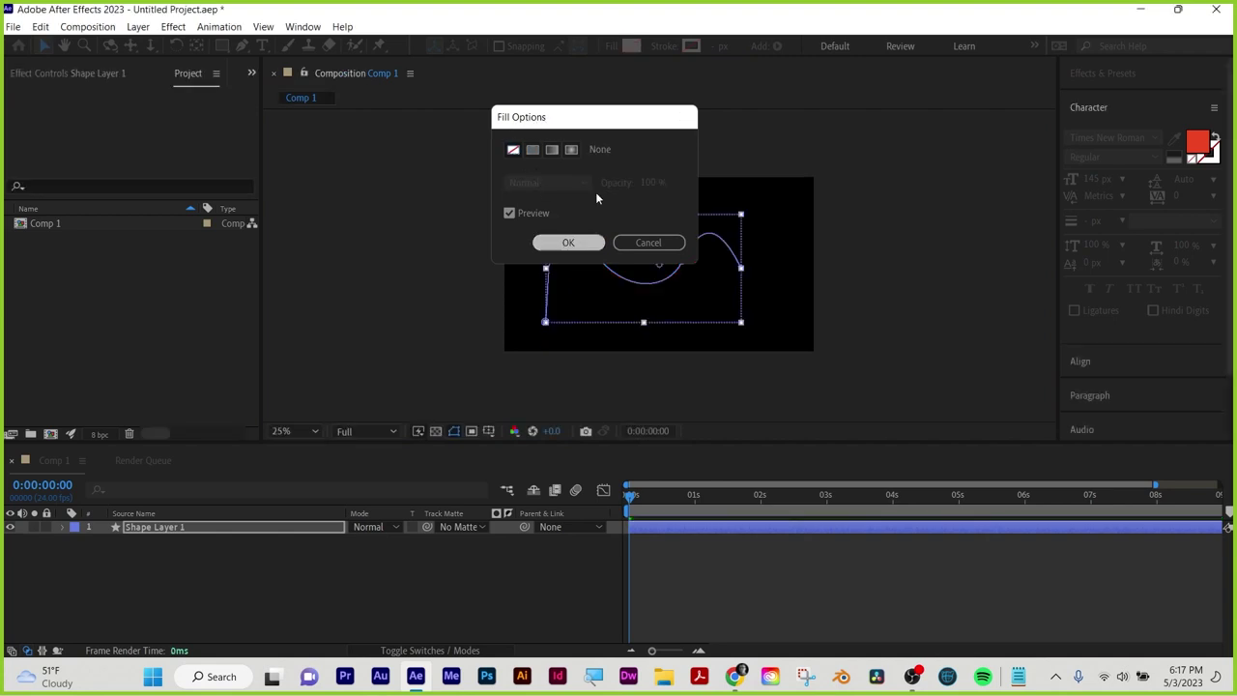
{"action": "left_click", "coordinate": [629, 46]}
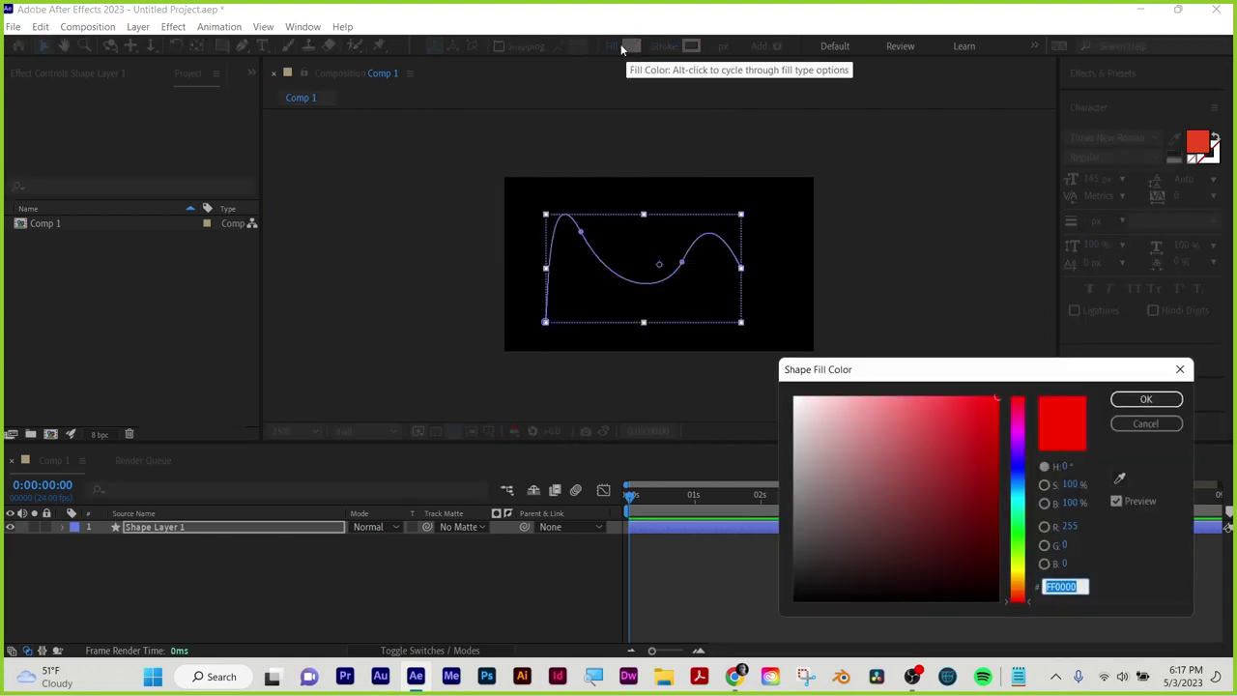
{"action": "left_click", "coordinate": [1143, 424]}
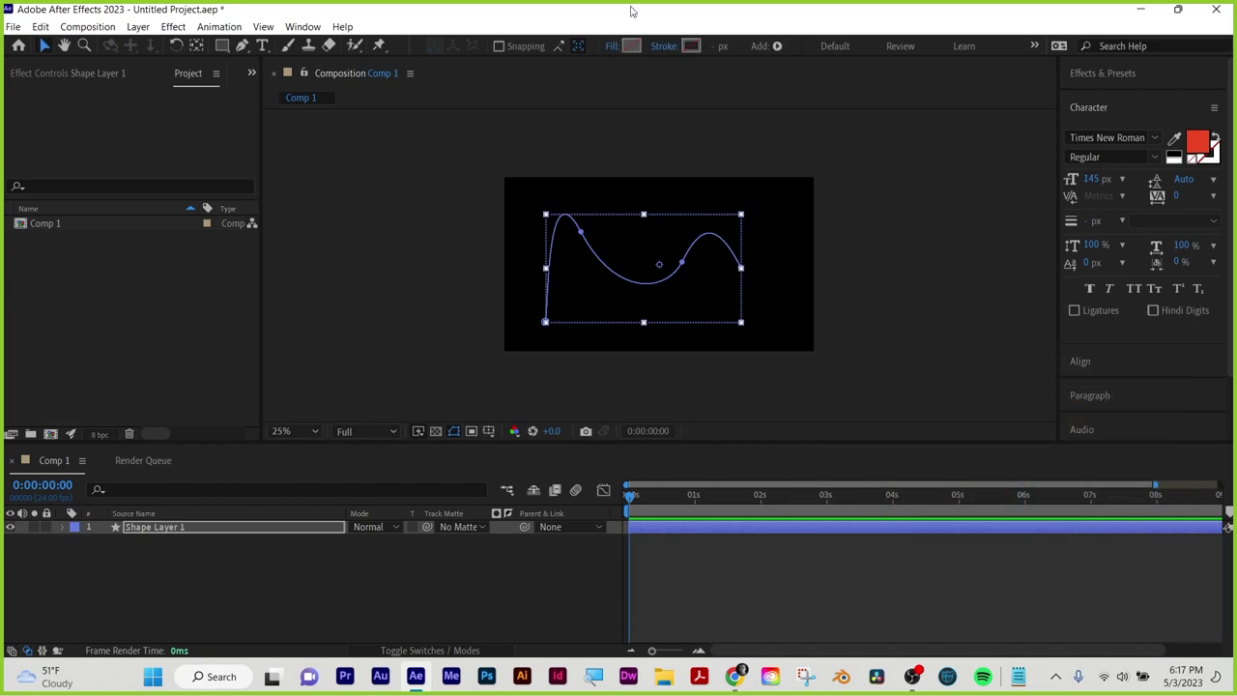
Give the wavy path a solid orange stroke 48 px wide
{"action": "left_click", "coordinate": [665, 46]}
{"action": "left_click", "coordinate": [537, 151]}
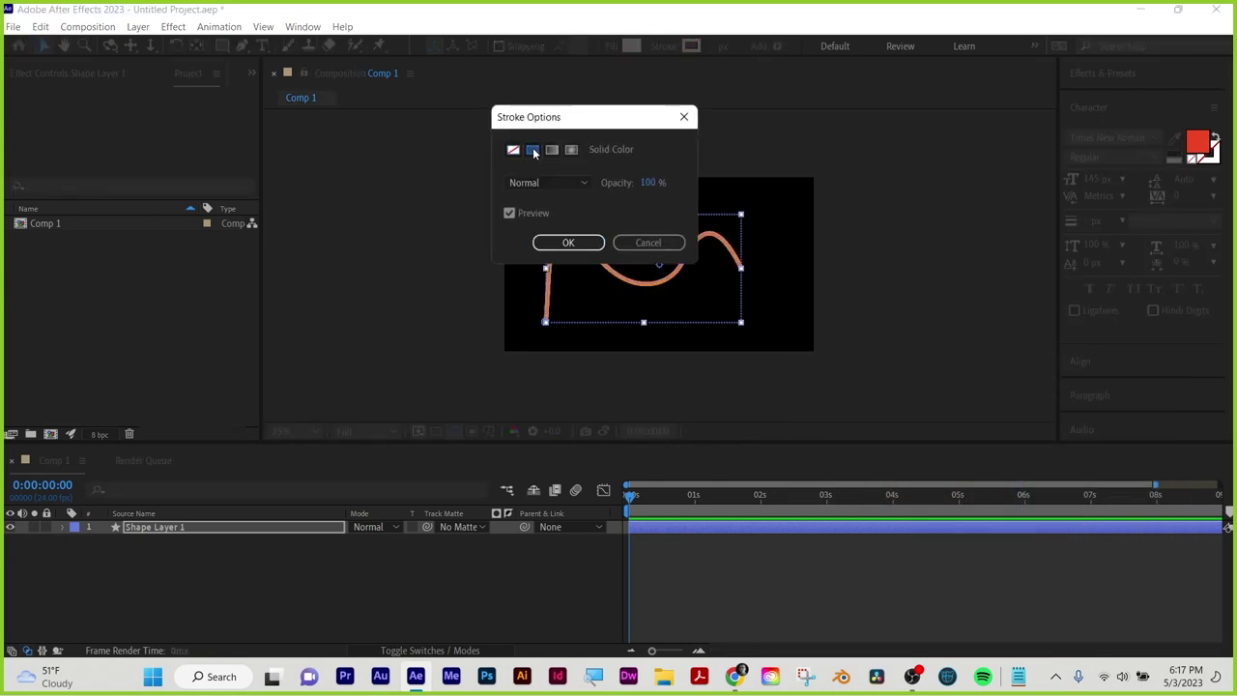
{"action": "left_click", "coordinate": [580, 242]}
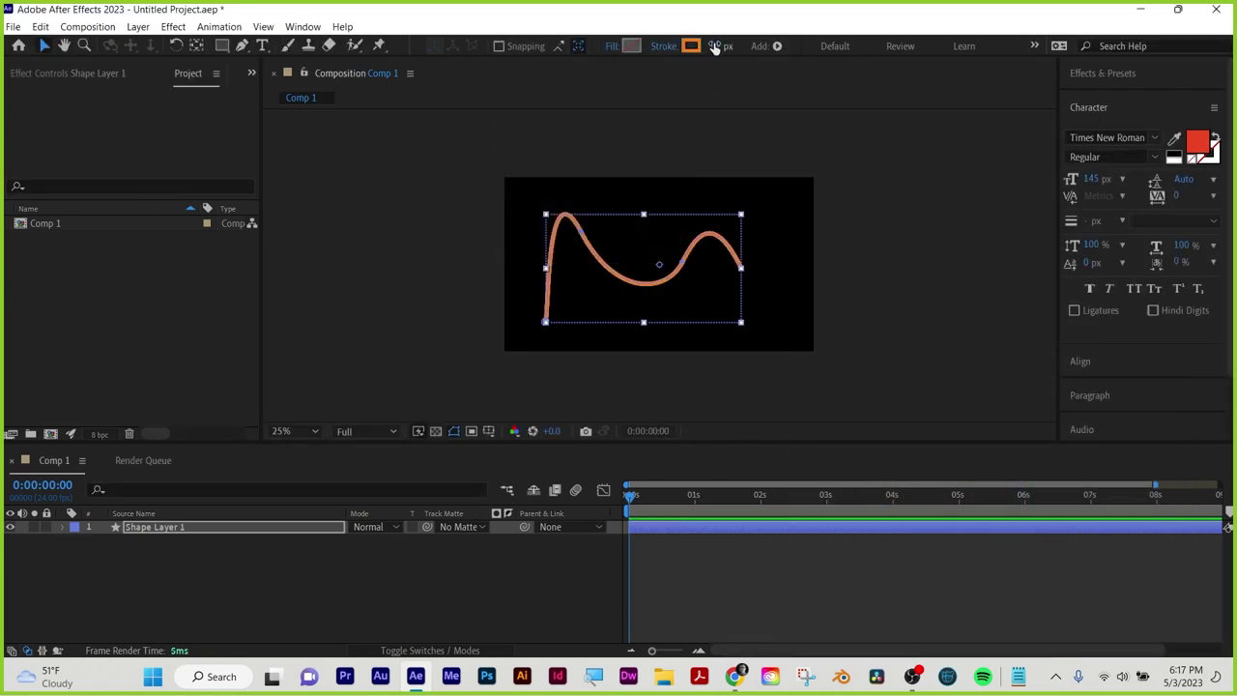
{"action": "mouse_move", "coordinate": [715, 48]}
{"action": "left_mouse_down"}
{"action": "mouse_move", "coordinate": [769, 49]}
{"action": "mouse_move", "coordinate": [230, 540]}
{"action": "left_mouse_up"}
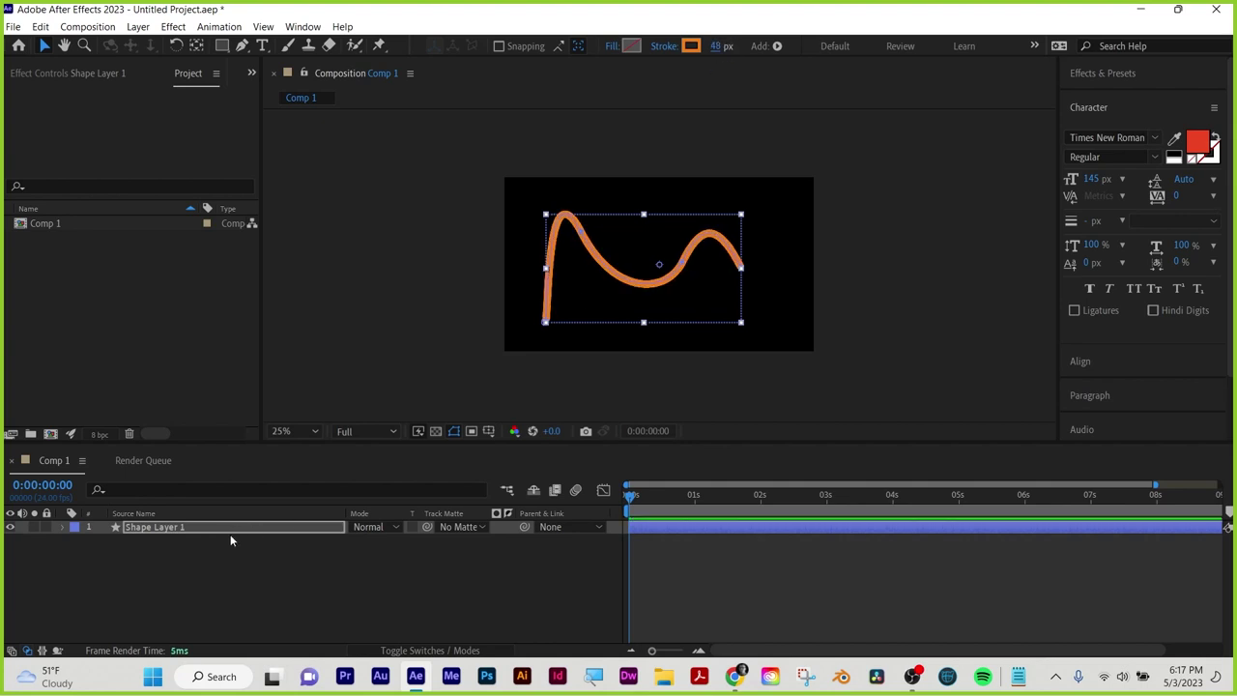
Fit the composition view in a taller viewer and set the preview resolution to Quarter
{"action": "left_click", "coordinate": [290, 431]}
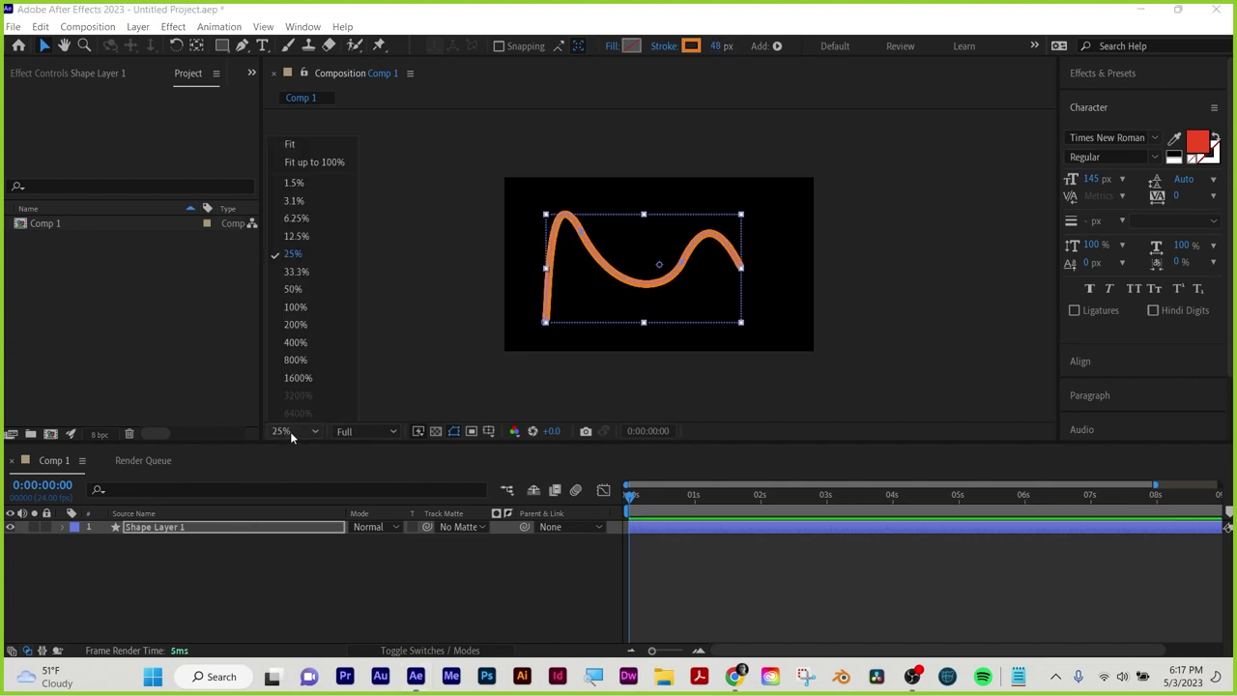
{"action": "left_click", "coordinate": [298, 307]}
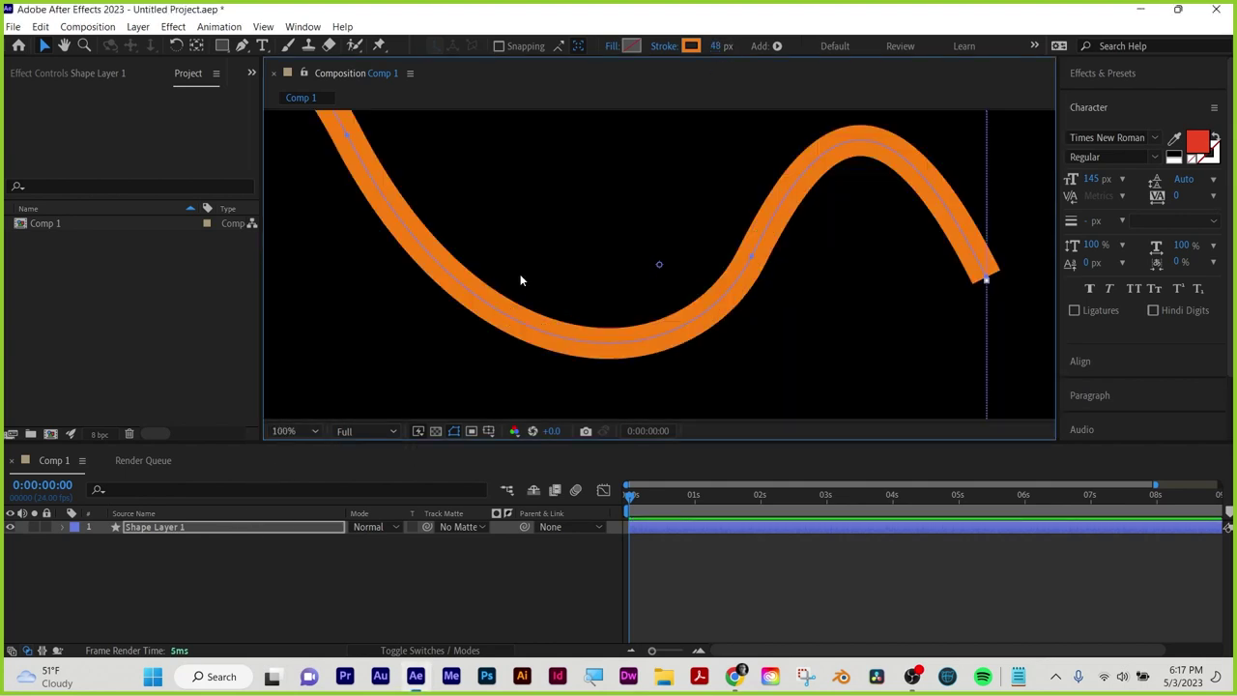
{"action": "left_click", "coordinate": [300, 432]}
{"action": "left_click", "coordinate": [306, 151]}
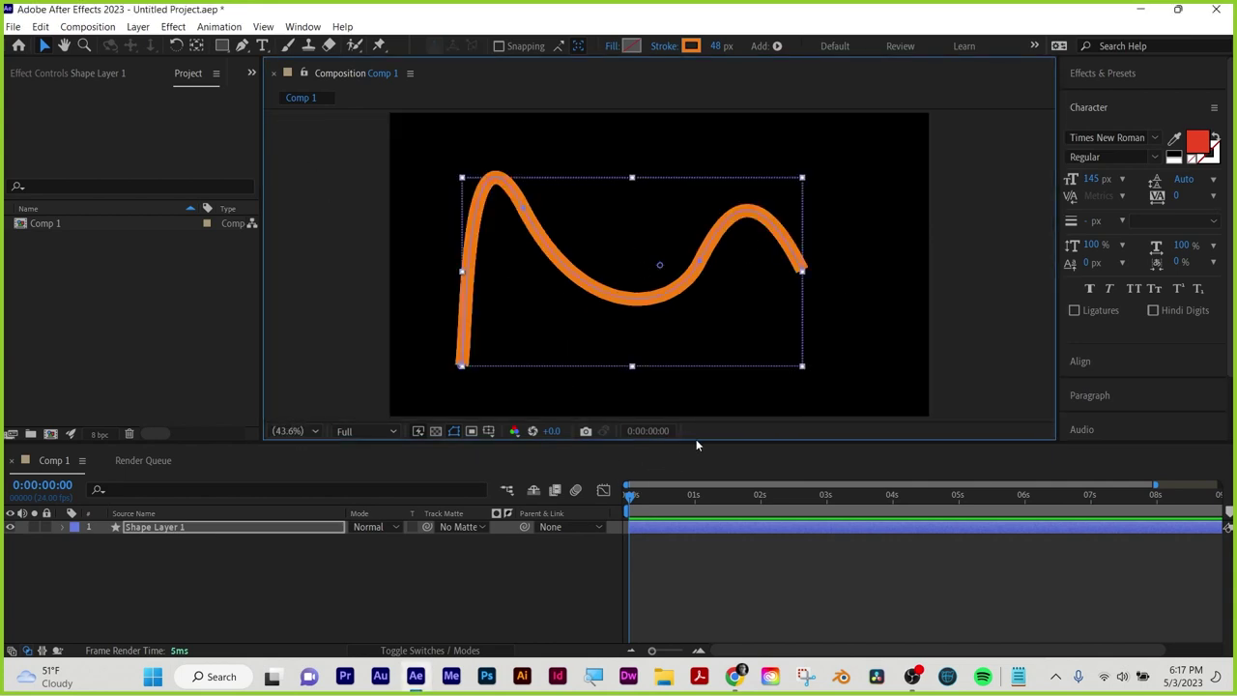
{"action": "left_click_drag", "start_coordinate": [698, 441], "coordinate": [698, 474]}
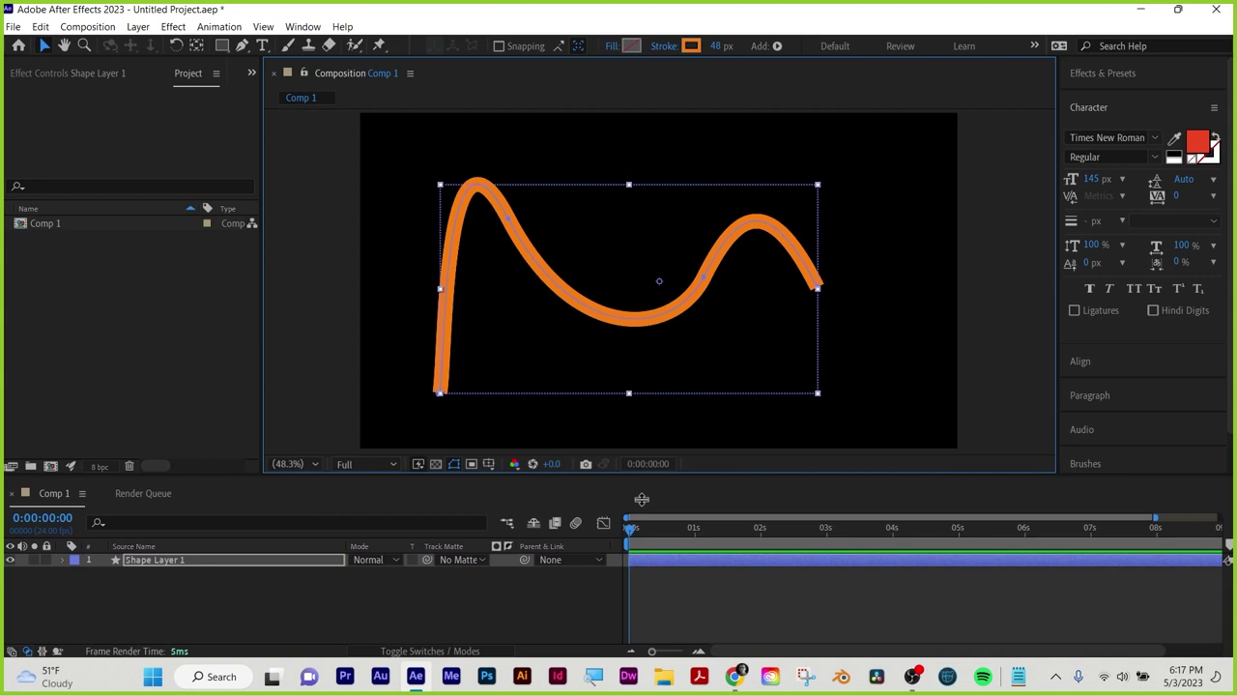
{"action": "left_click", "coordinate": [366, 467]}
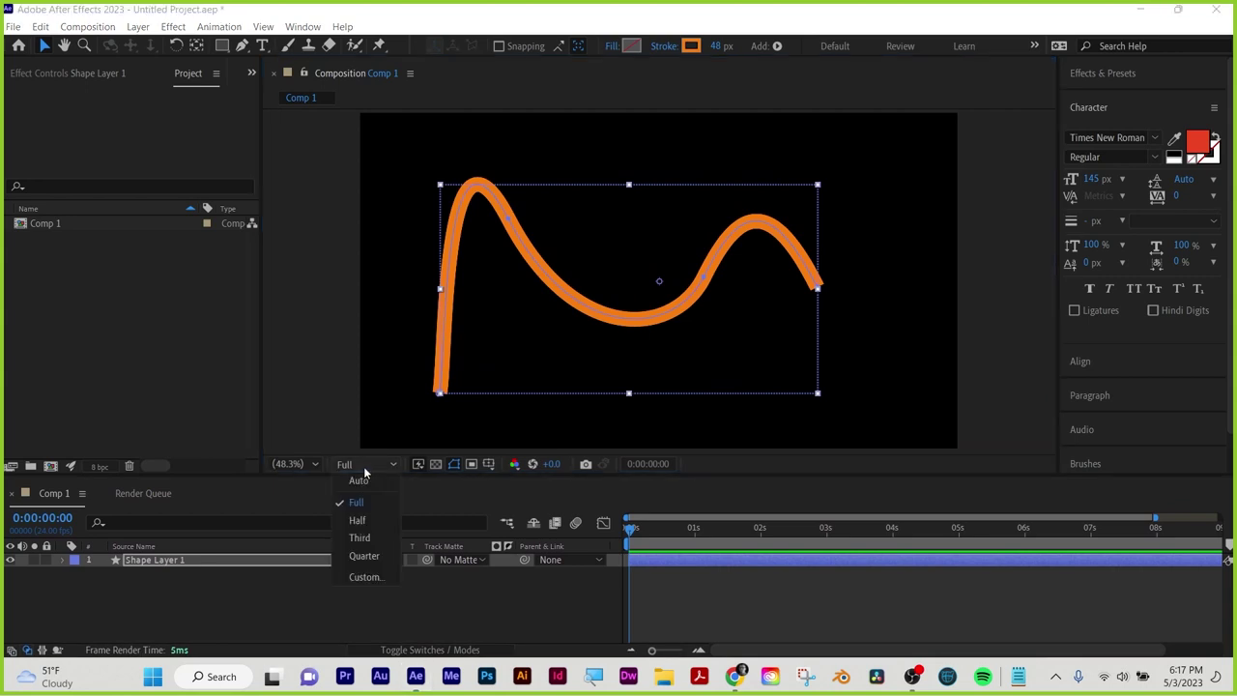
{"action": "left_click", "coordinate": [362, 556]}
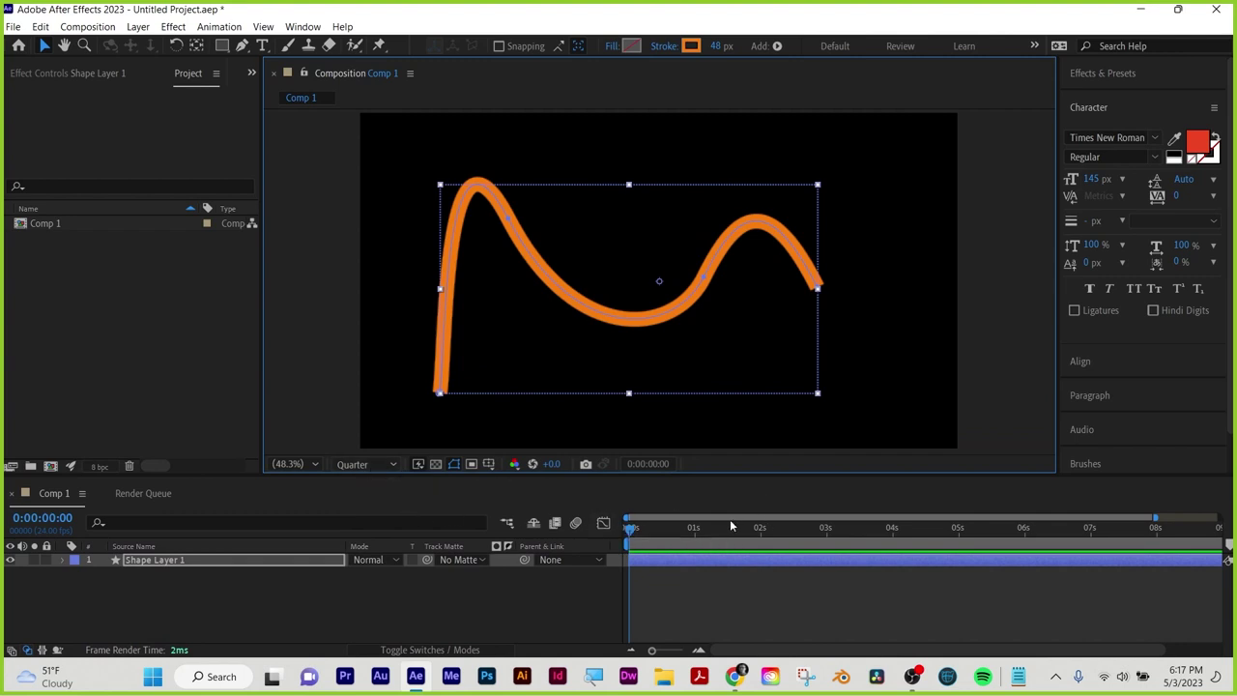
{"action": "left_click_drag", "start_coordinate": [640, 531], "coordinate": [590, 523]}
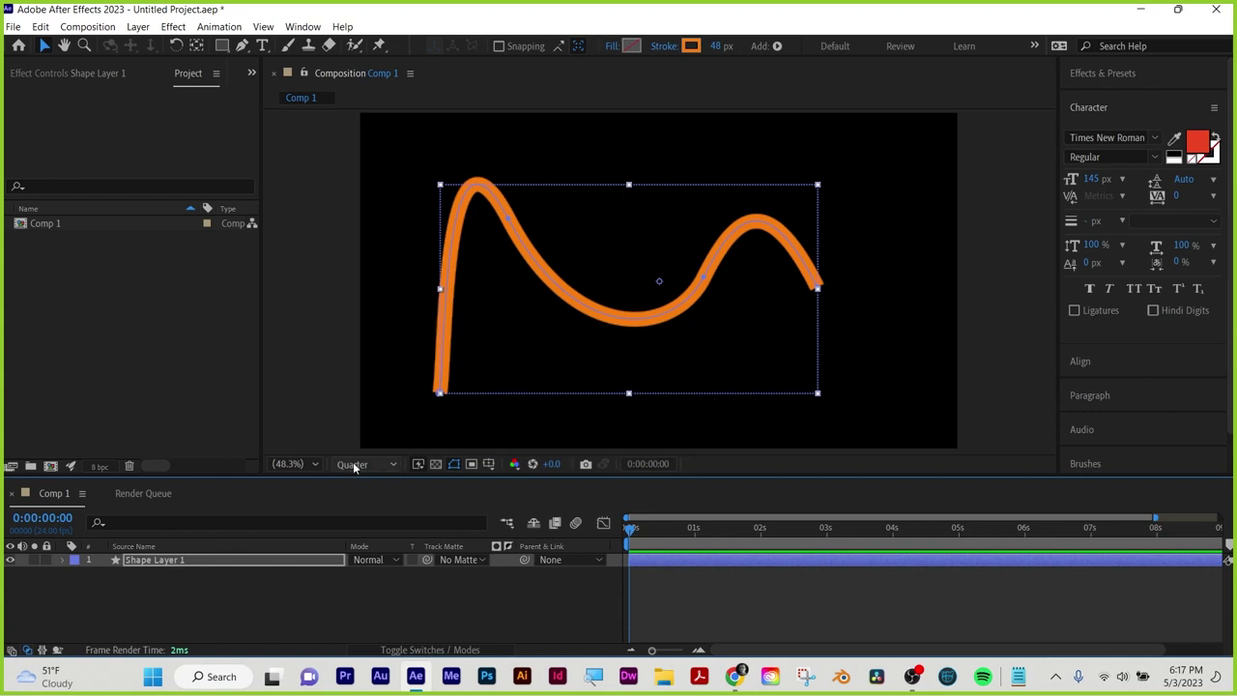
{"action": "left_click_drag", "start_coordinate": [633, 530], "coordinate": [563, 537]}
With Shape Layer 1 selected, start a new solid layer at the composition size of 1920 × 1080 px
{"action": "left_click", "coordinate": [600, 319]}
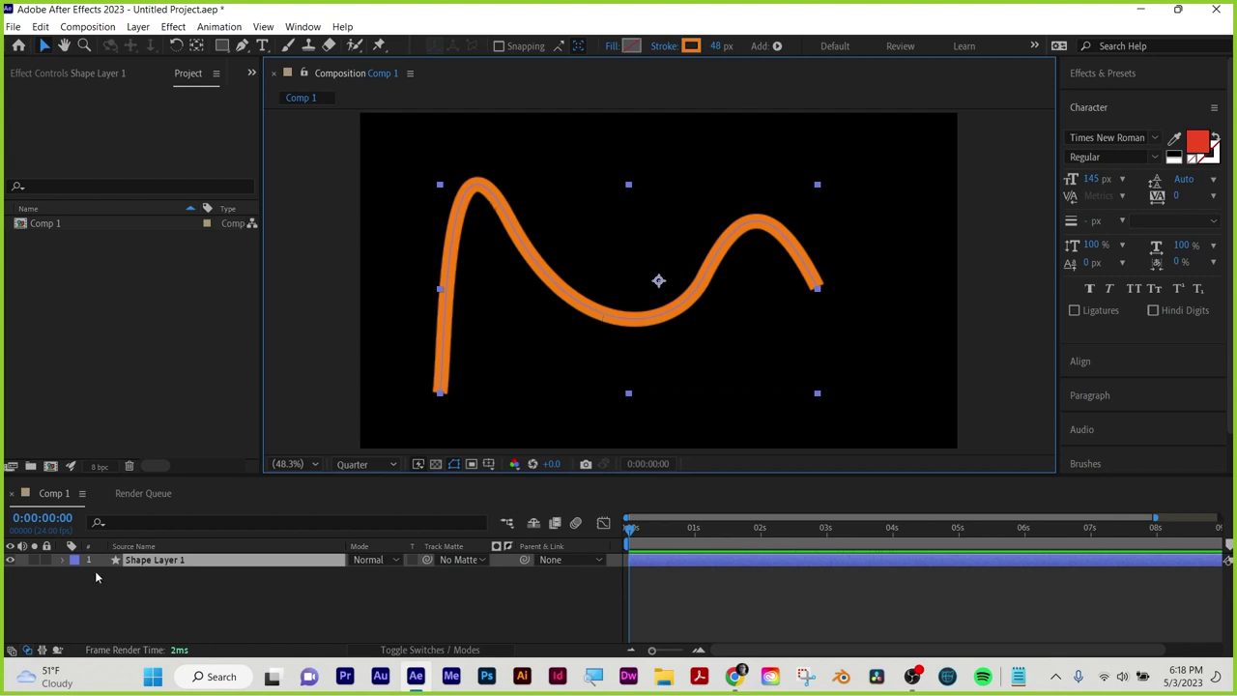
{"action": "left_click", "coordinate": [148, 564]}
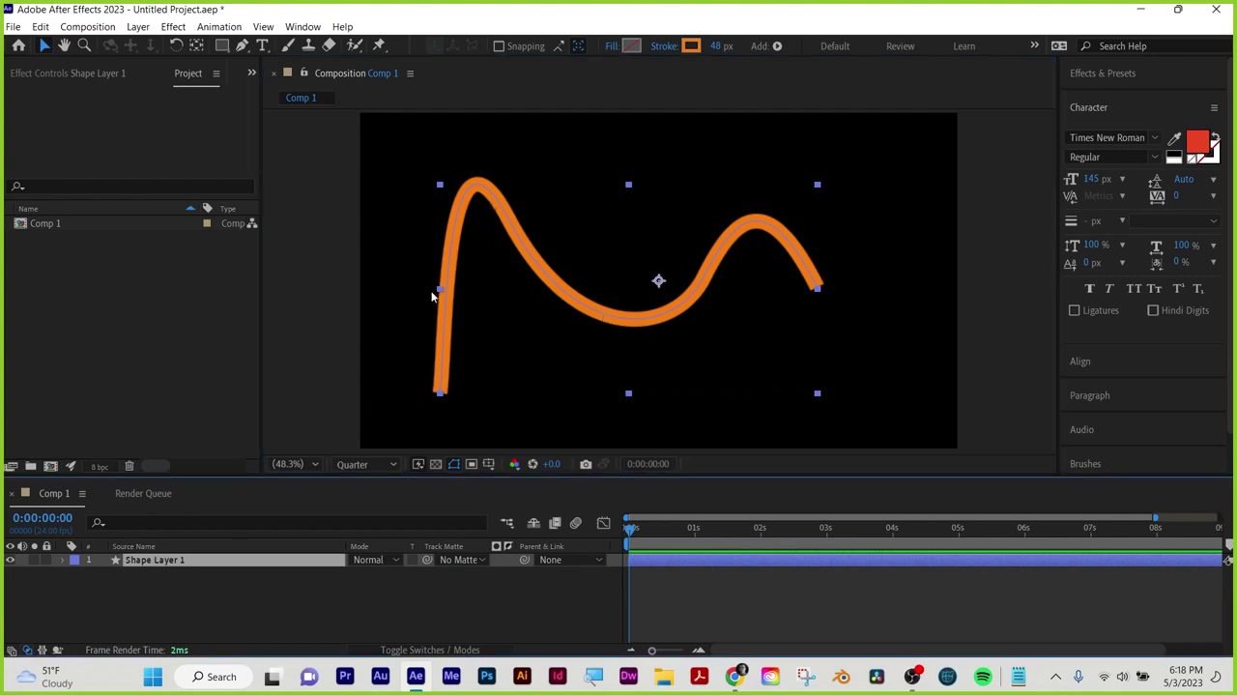
{"action": "left_click", "coordinate": [138, 26]}
{"action": "mouse_move", "coordinate": [157, 44]}
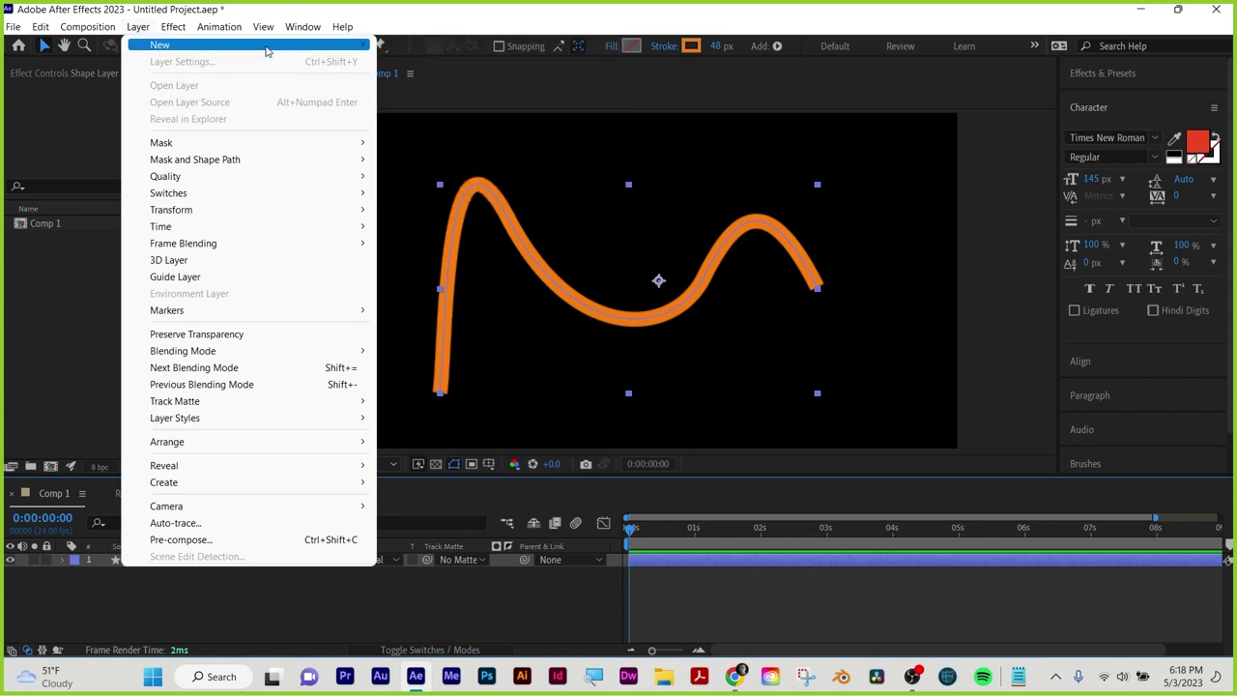
{"action": "mouse_move", "coordinate": [266, 45]}
{"action": "left_click", "coordinate": [419, 64]}
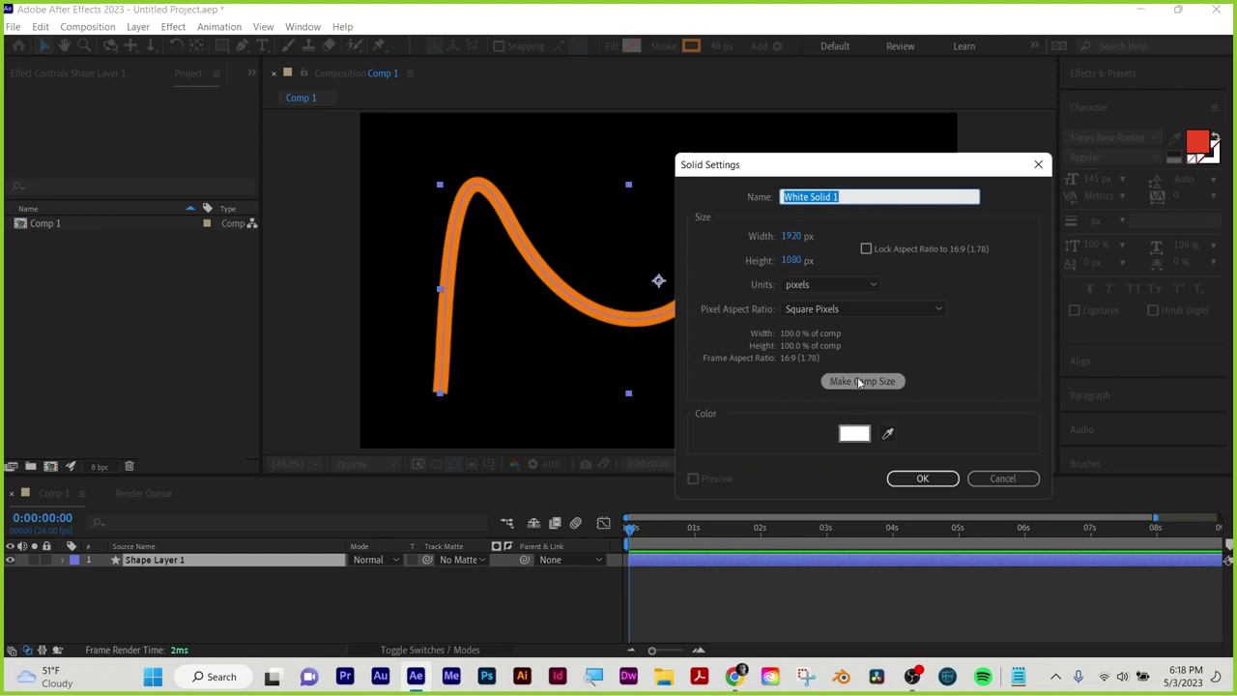
{"action": "left_click", "coordinate": [876, 382]}
Choose a light mint green for the new solid and create the layer
{"action": "left_click", "coordinate": [854, 434]}
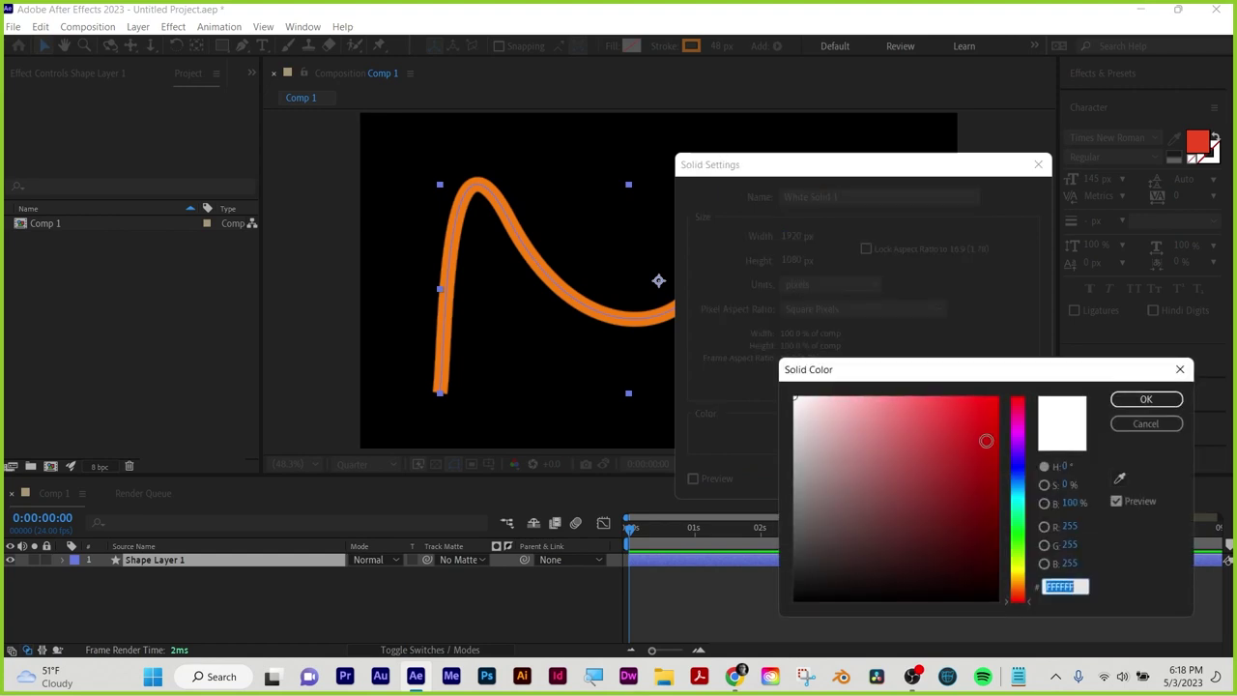
{"action": "left_click", "coordinate": [1023, 510]}
{"action": "left_click_drag", "start_coordinate": [1025, 513], "coordinate": [1026, 523]}
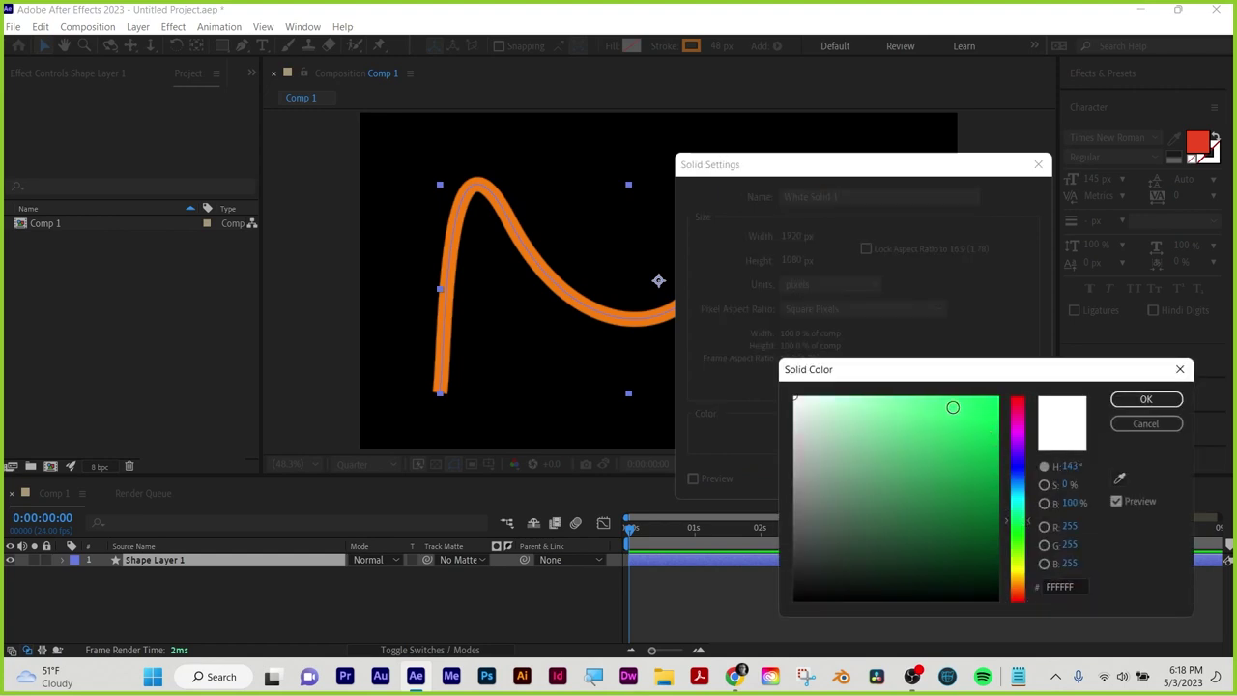
{"action": "left_click", "coordinate": [957, 410]}
{"action": "left_click", "coordinate": [1147, 399]}
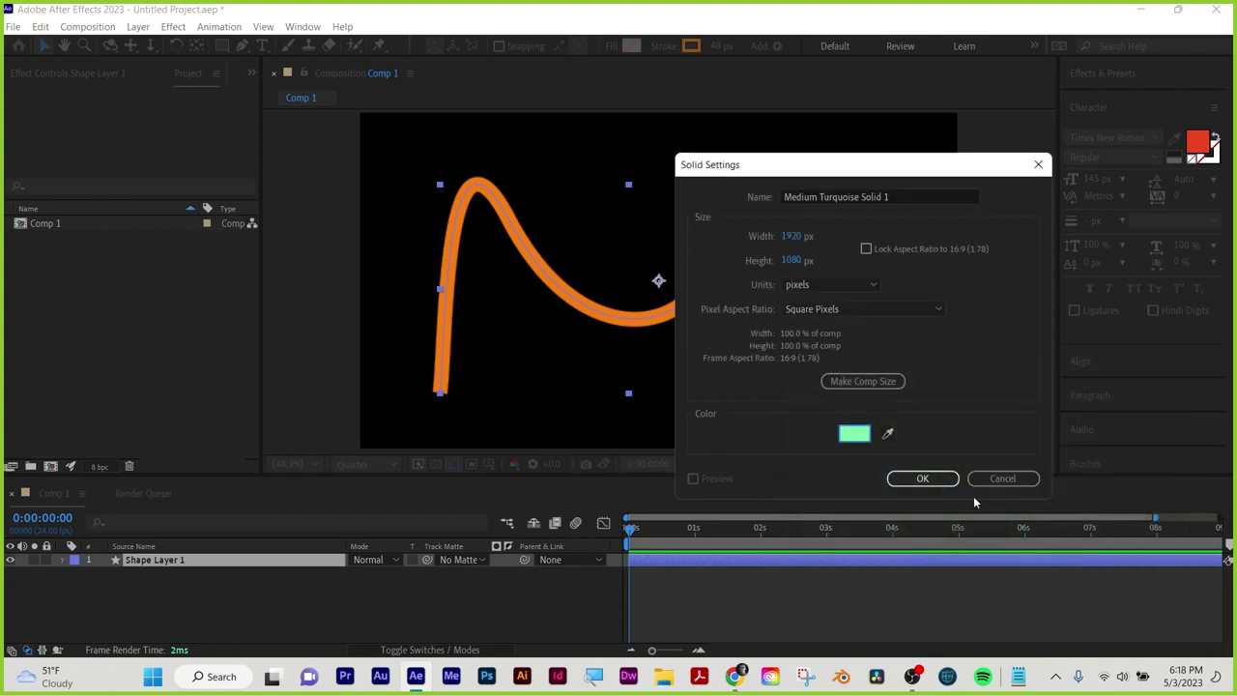
{"action": "left_click", "coordinate": [906, 480]}
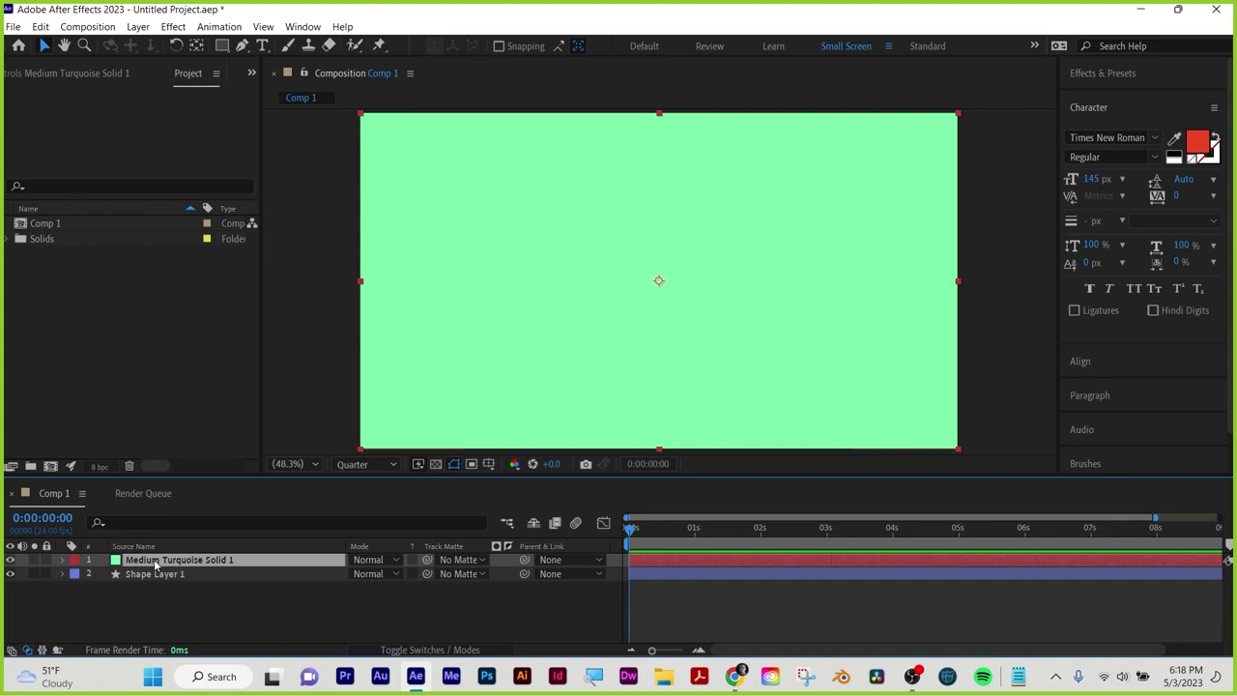
Move the green solid below Shape Layer 1 in the layer order and select the two layers alternately, ending on the solid
{"action": "left_click_drag", "start_coordinate": [155, 566], "coordinate": [156, 585]}
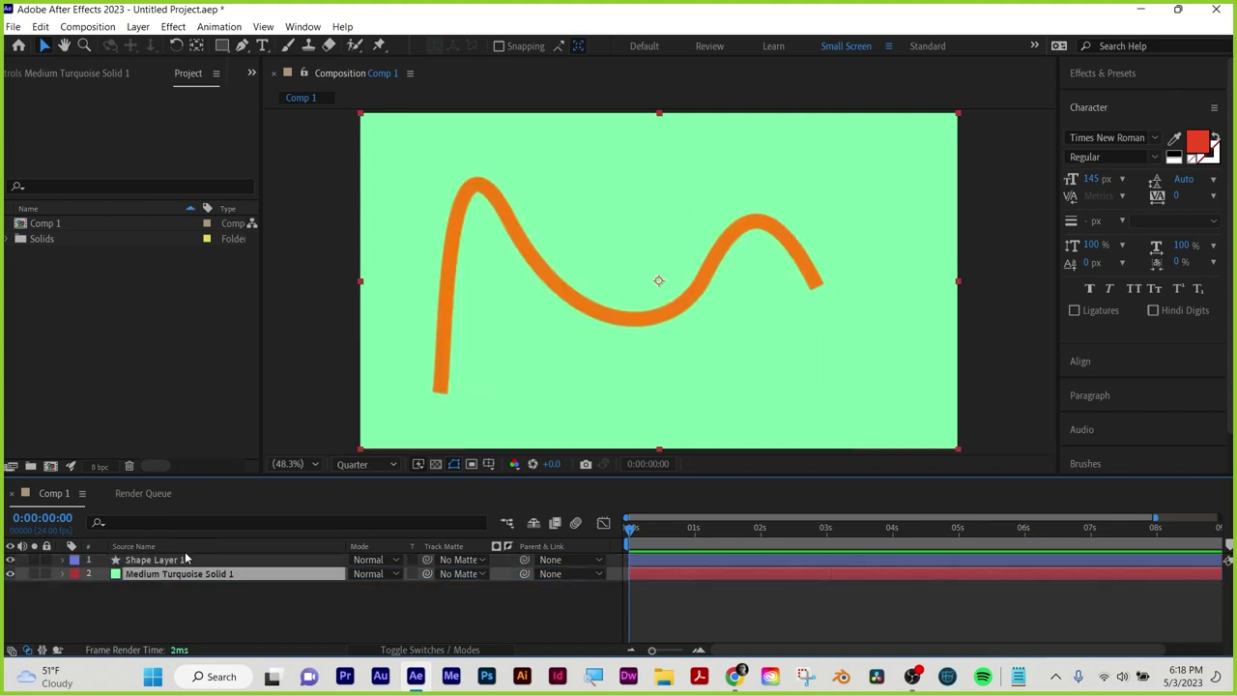
{"action": "left_click", "coordinate": [165, 560]}
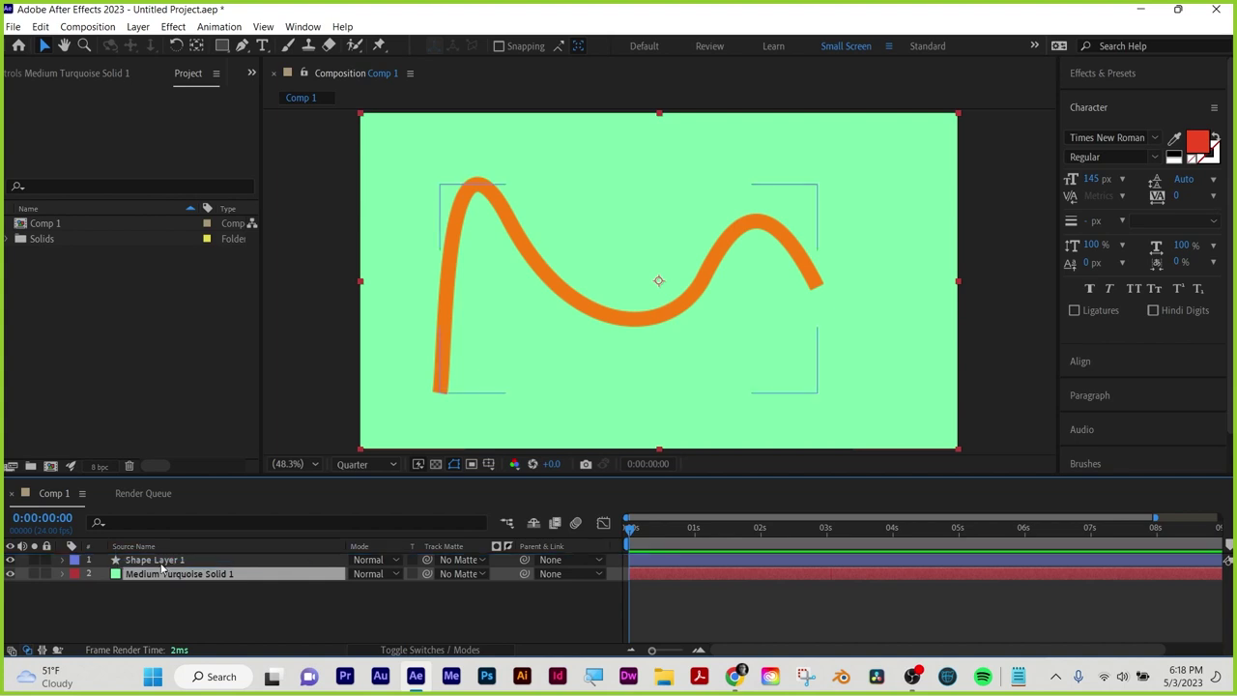
{"action": "left_click", "coordinate": [159, 574]}
{"action": "mouse_move", "coordinate": [160, 576]}
{"action": "left_mouse_down"}
{"action": "mouse_move", "coordinate": [162, 559]}
{"action": "mouse_move", "coordinate": [159, 580]}
{"action": "left_mouse_up"}
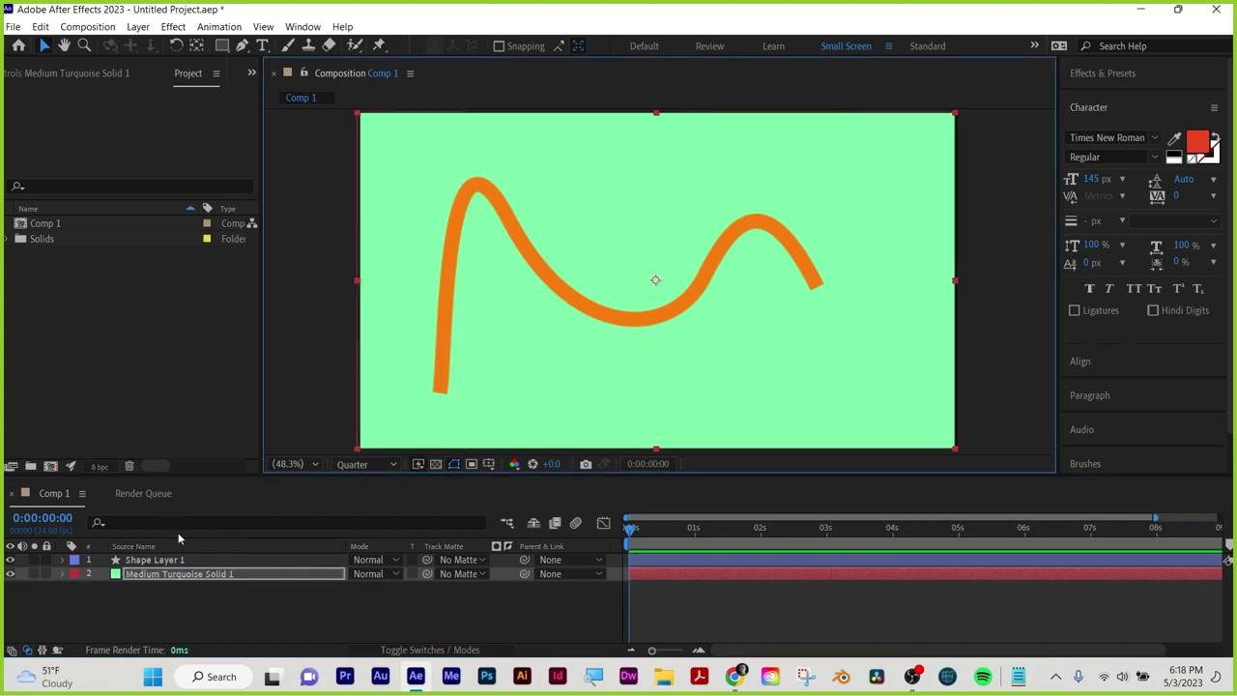
{"action": "left_click", "coordinate": [114, 560]}
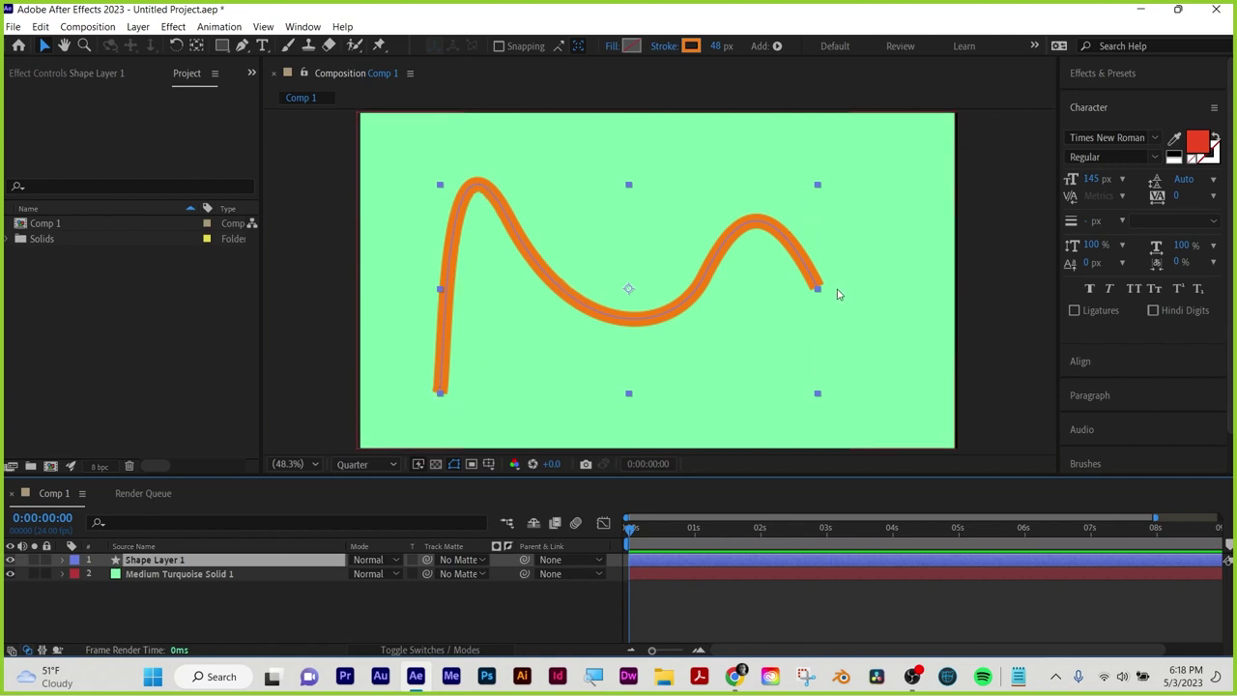
{"action": "left_click", "coordinate": [168, 575]}
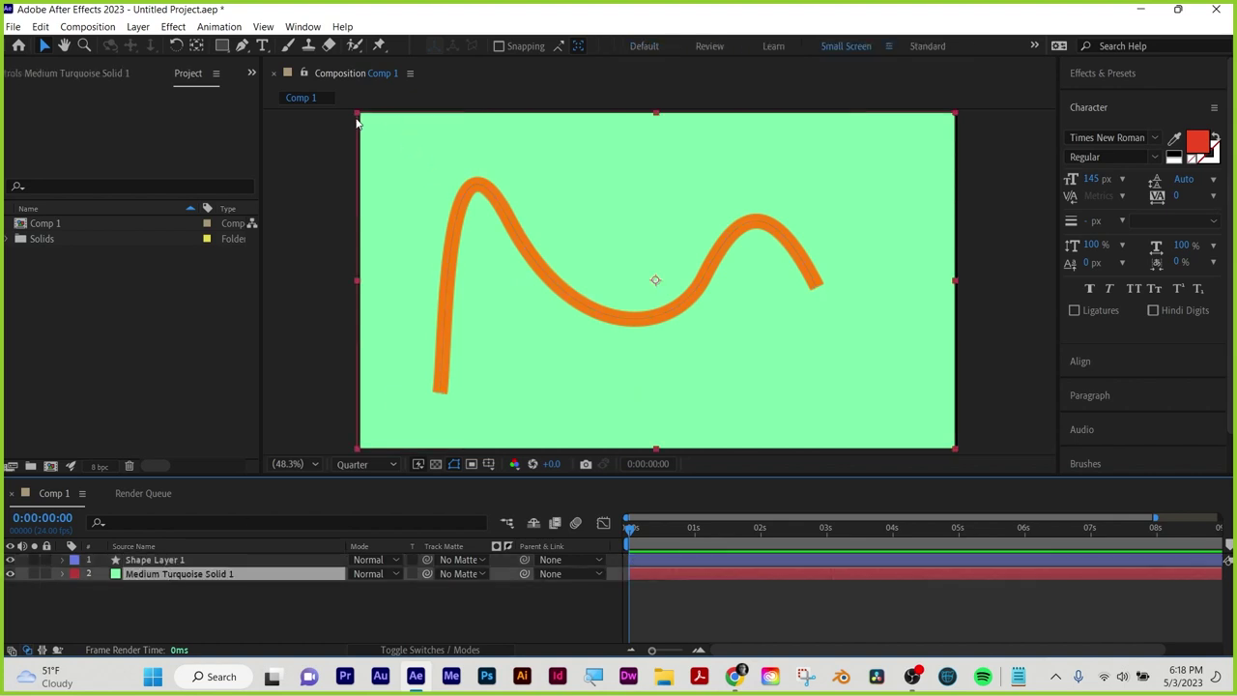
Set the composition view magnification to 50% and expand the list of effects and presets
{"action": "key", "text": "comma"}
{"action": "key", "text": "comma"}
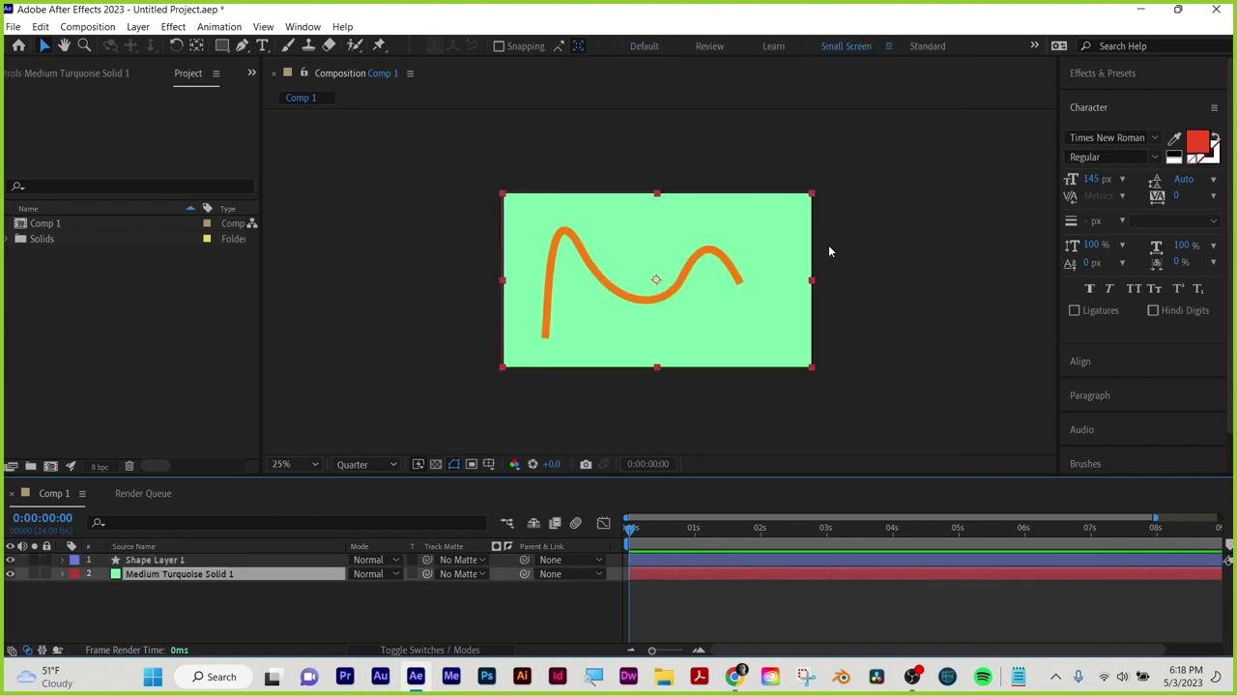
{"action": "key", "text": "period"}
{"action": "key", "text": "period"}
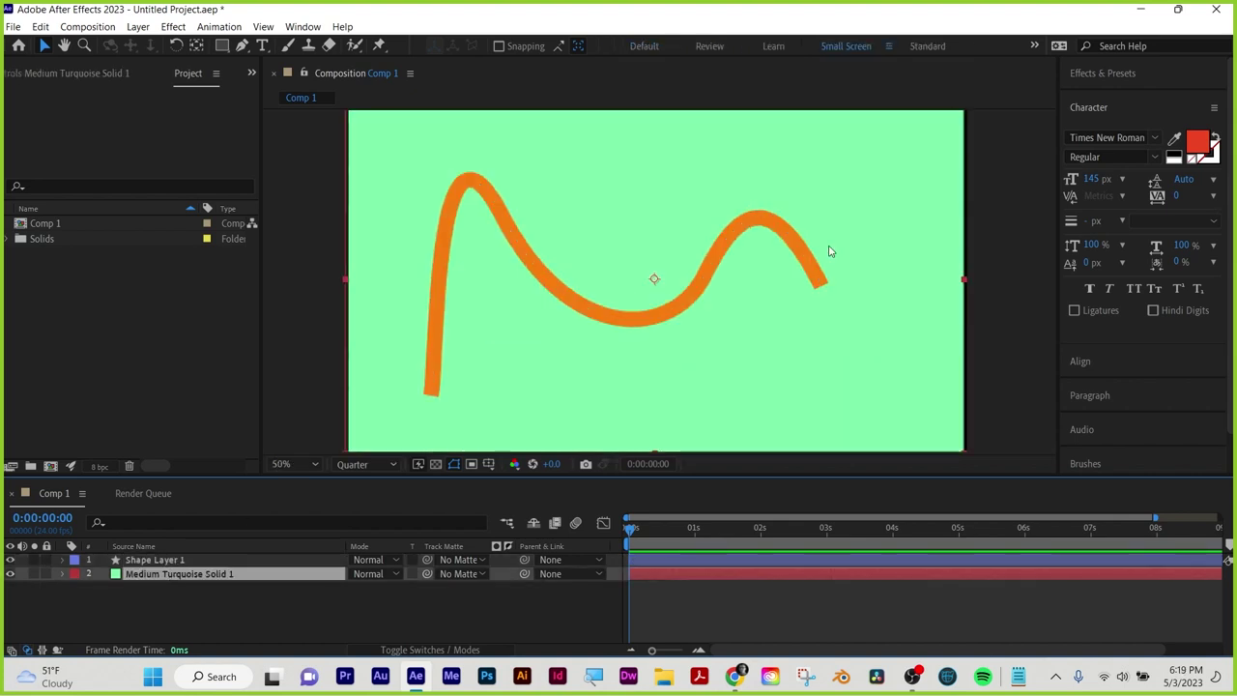
{"action": "left_click", "coordinate": [1130, 76]}
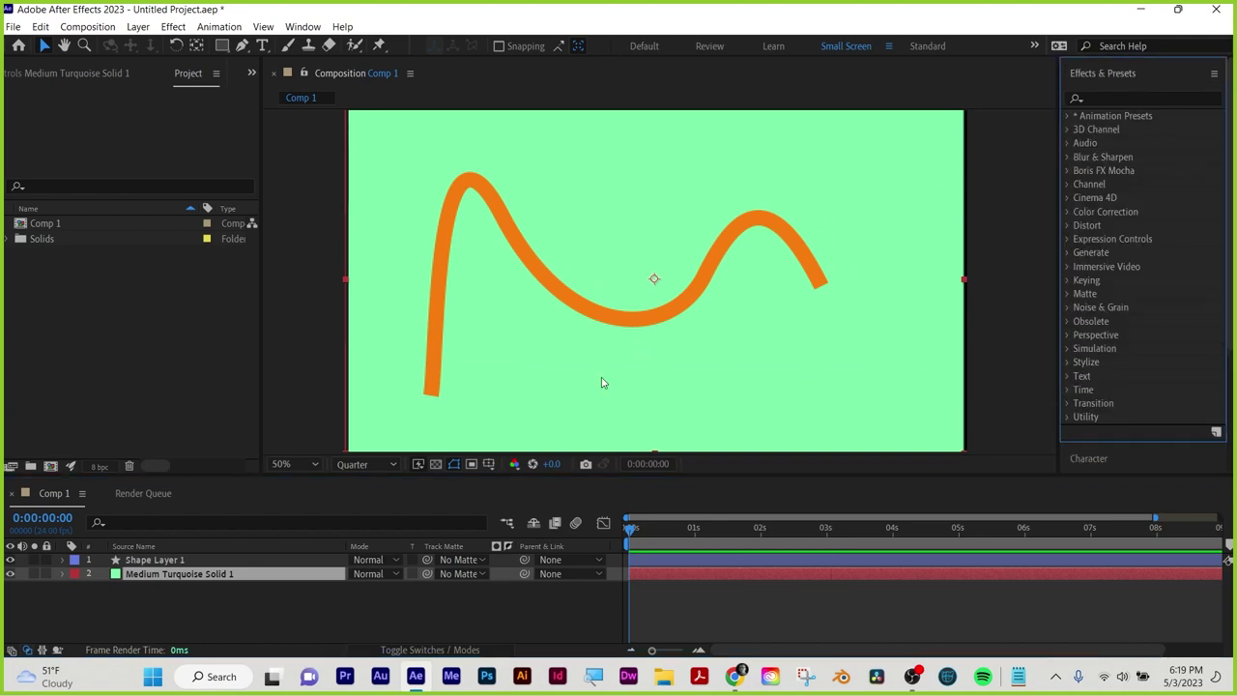
Select Shape Layer 1 and nudge the orange curve slightly right and down in the composition
{"action": "left_click", "coordinate": [135, 561]}
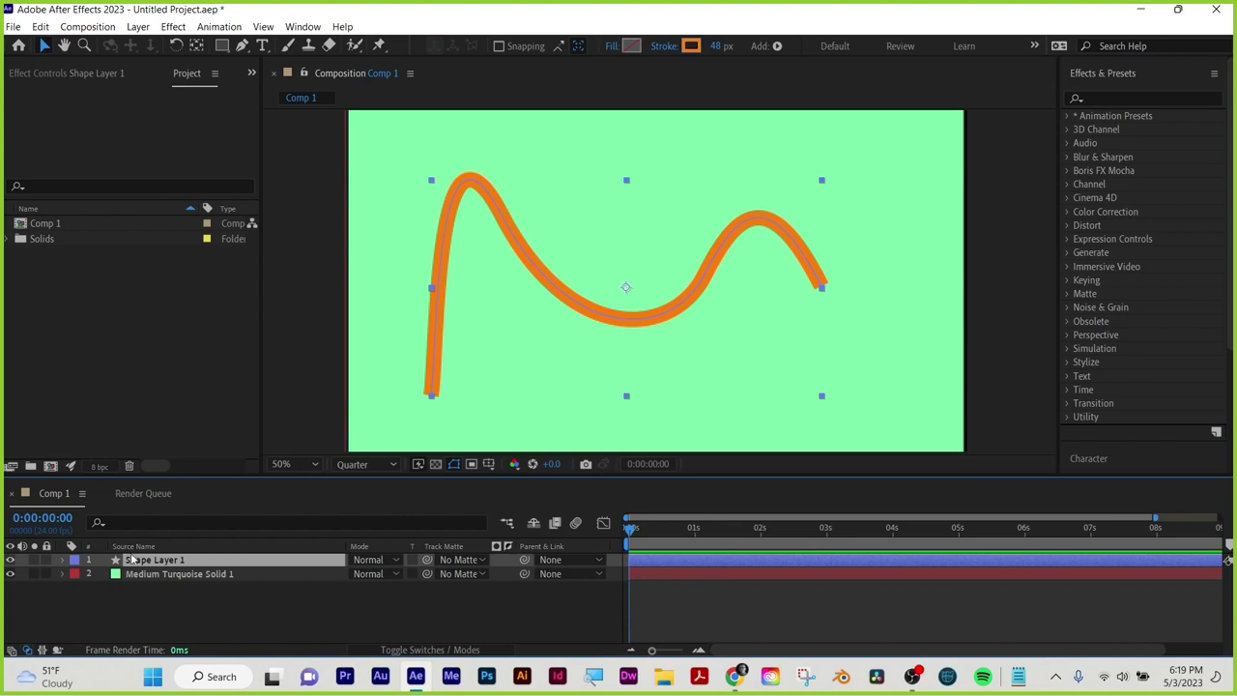
{"action": "left_click", "coordinate": [779, 46]}
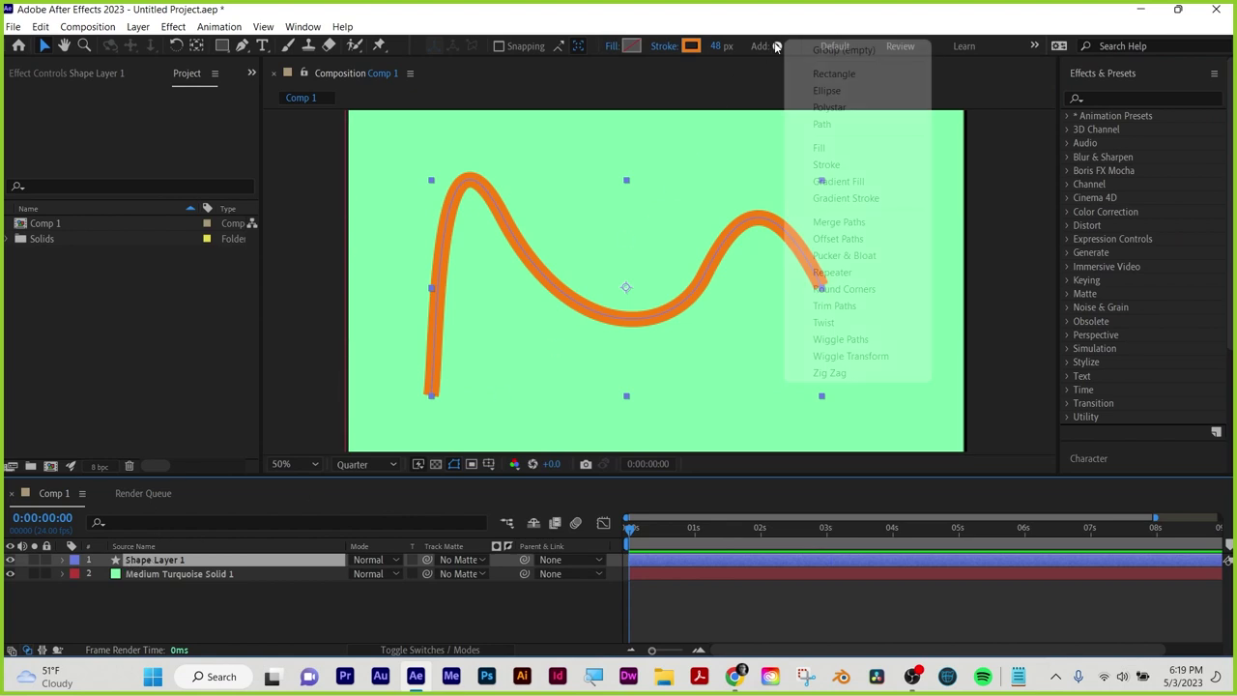
{"action": "left_click", "coordinate": [43, 45]}
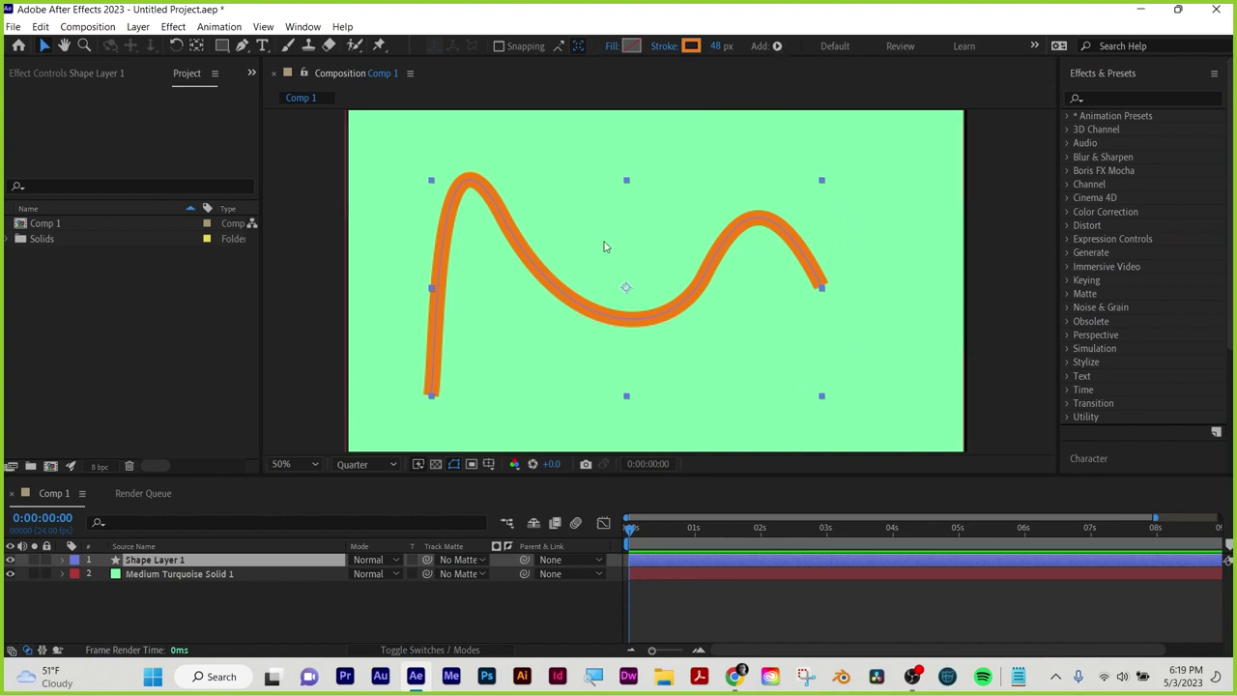
{"action": "mouse_move", "coordinate": [584, 324]}
{"action": "left_mouse_down"}
{"action": "mouse_move", "coordinate": [677, 340]}
{"action": "mouse_move", "coordinate": [558, 309]}
{"action": "mouse_move", "coordinate": [619, 318]}
{"action": "mouse_move", "coordinate": [603, 314]}
{"action": "left_mouse_up"}
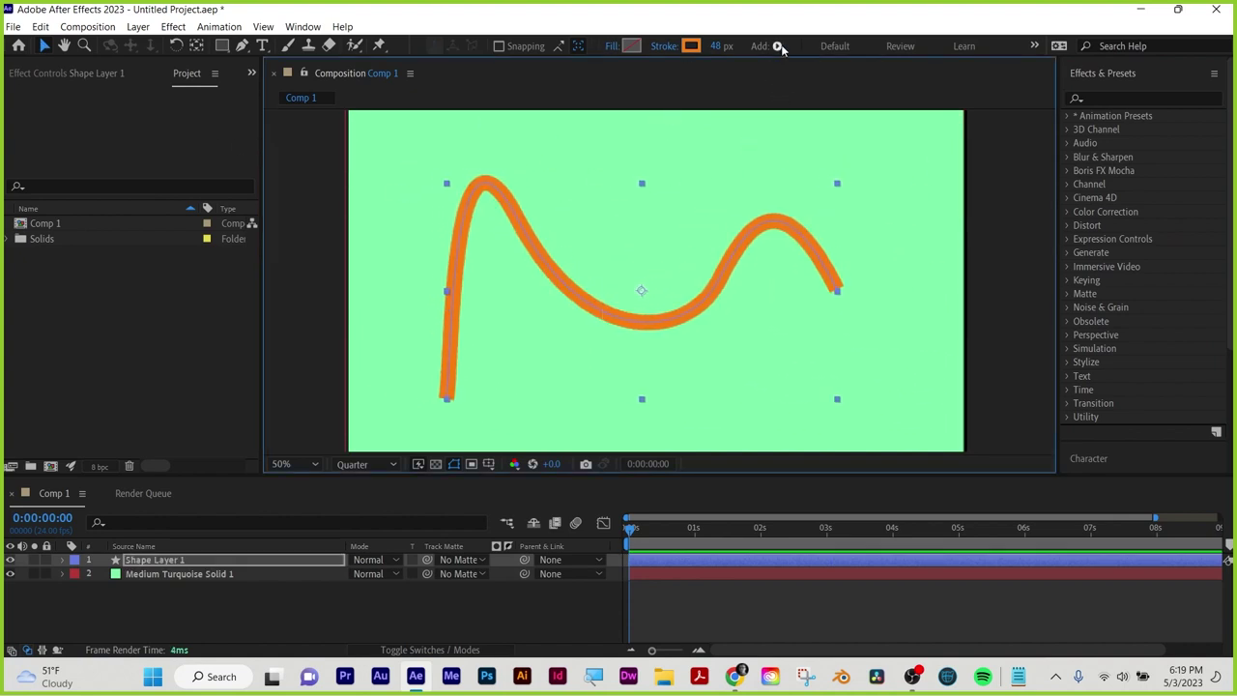
Add Trim Paths to the contents of Shape Layer 1 and expand its properties
{"action": "left_click", "coordinate": [778, 45]}
{"action": "left_click", "coordinate": [778, 46]}
{"action": "left_click", "coordinate": [66, 562]}
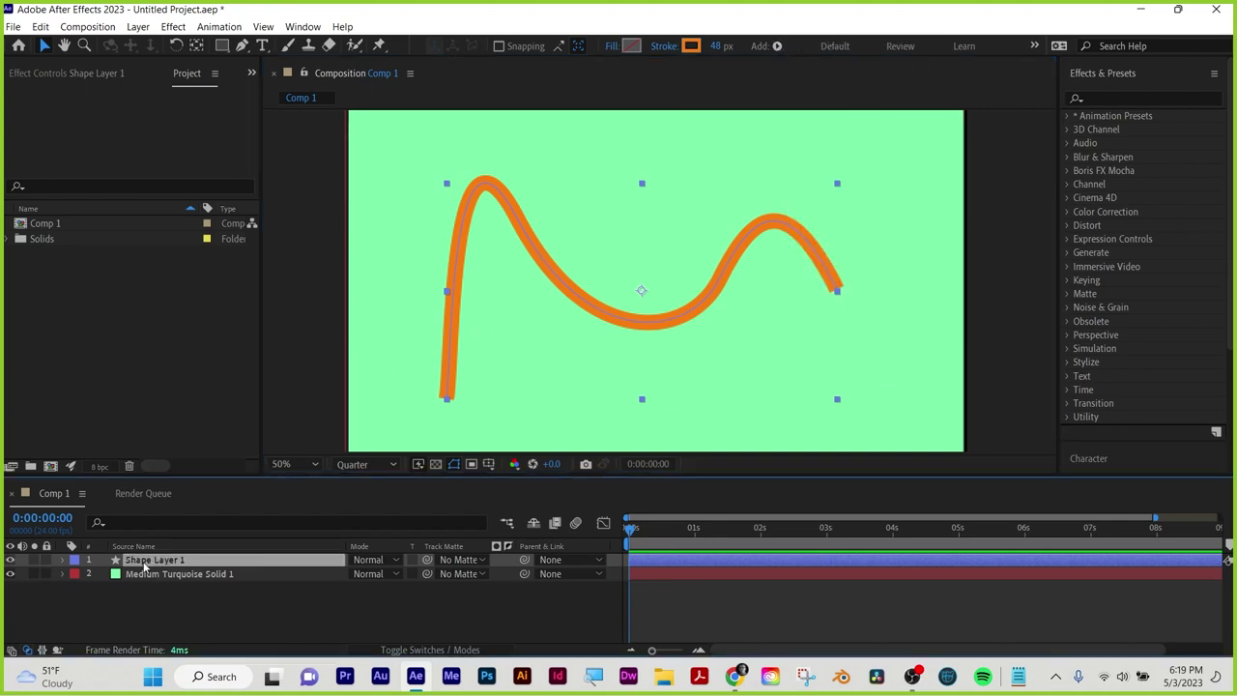
{"action": "left_click", "coordinate": [64, 561]}
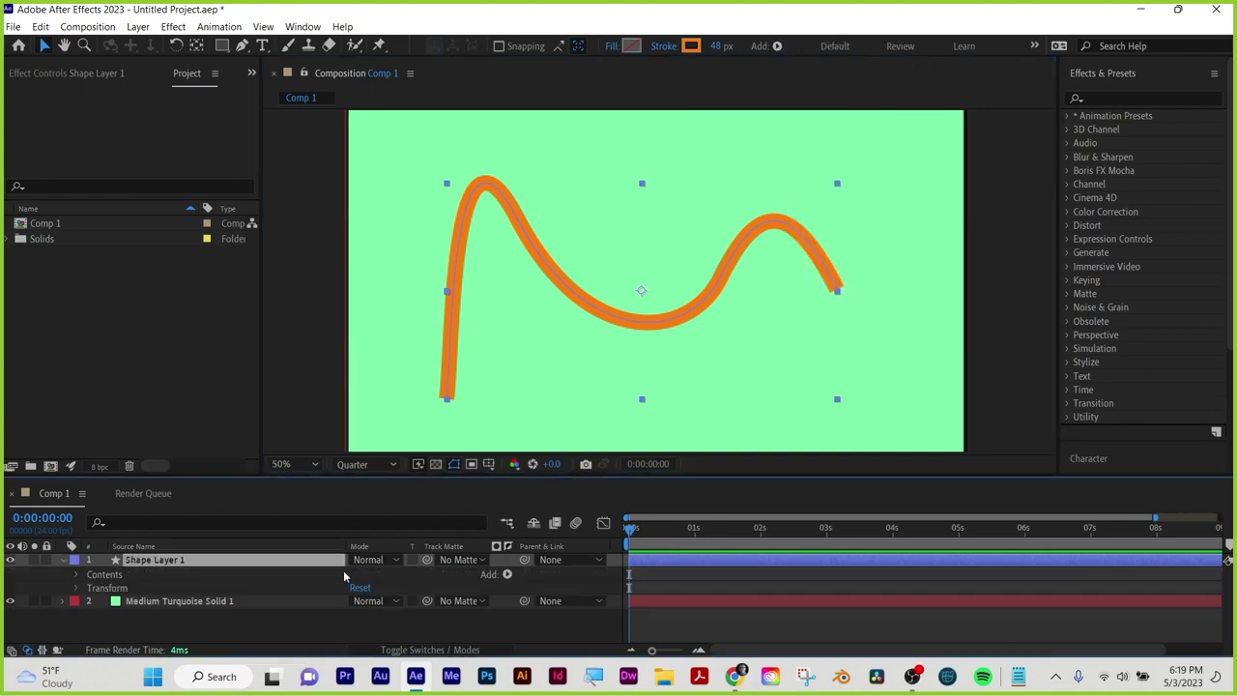
{"action": "left_click", "coordinate": [505, 575]}
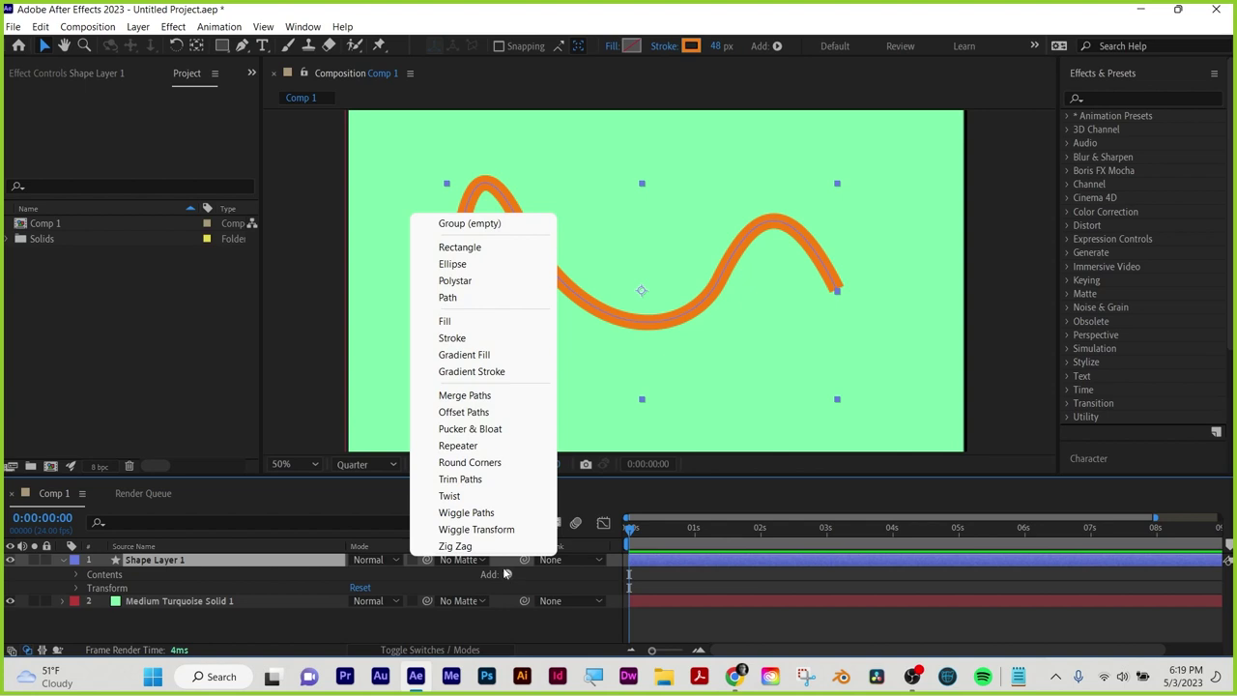
{"action": "left_click", "coordinate": [463, 478]}
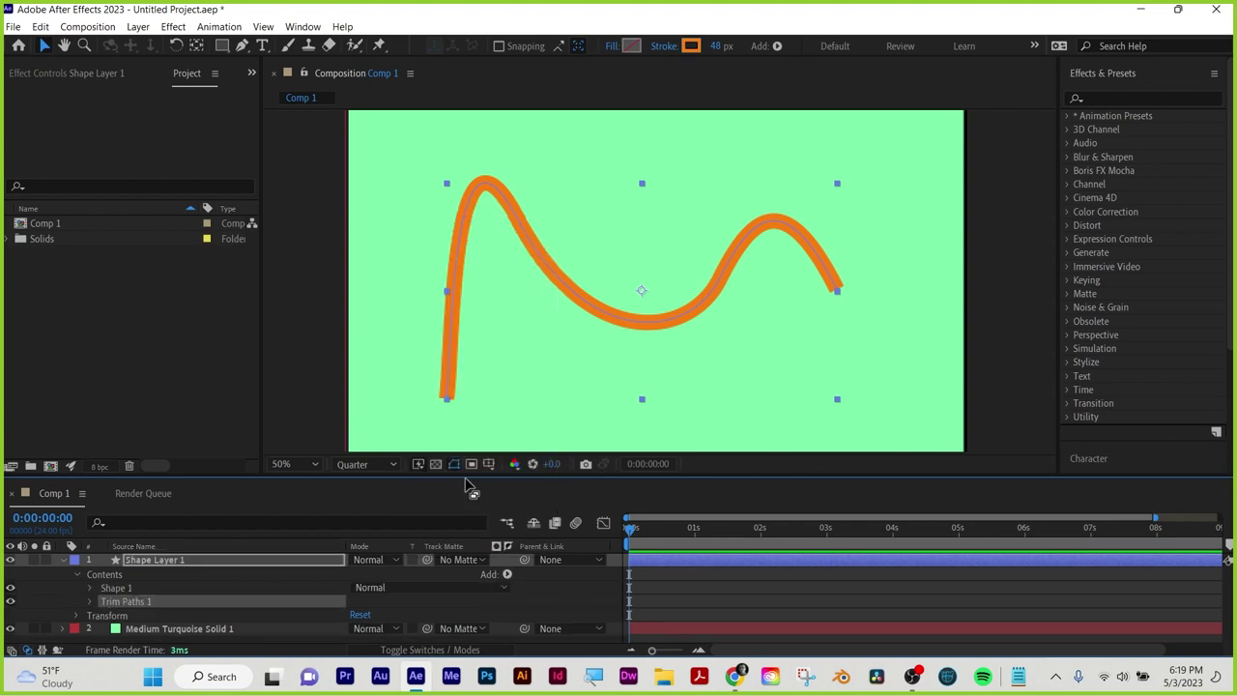
{"action": "left_click", "coordinate": [90, 601]}
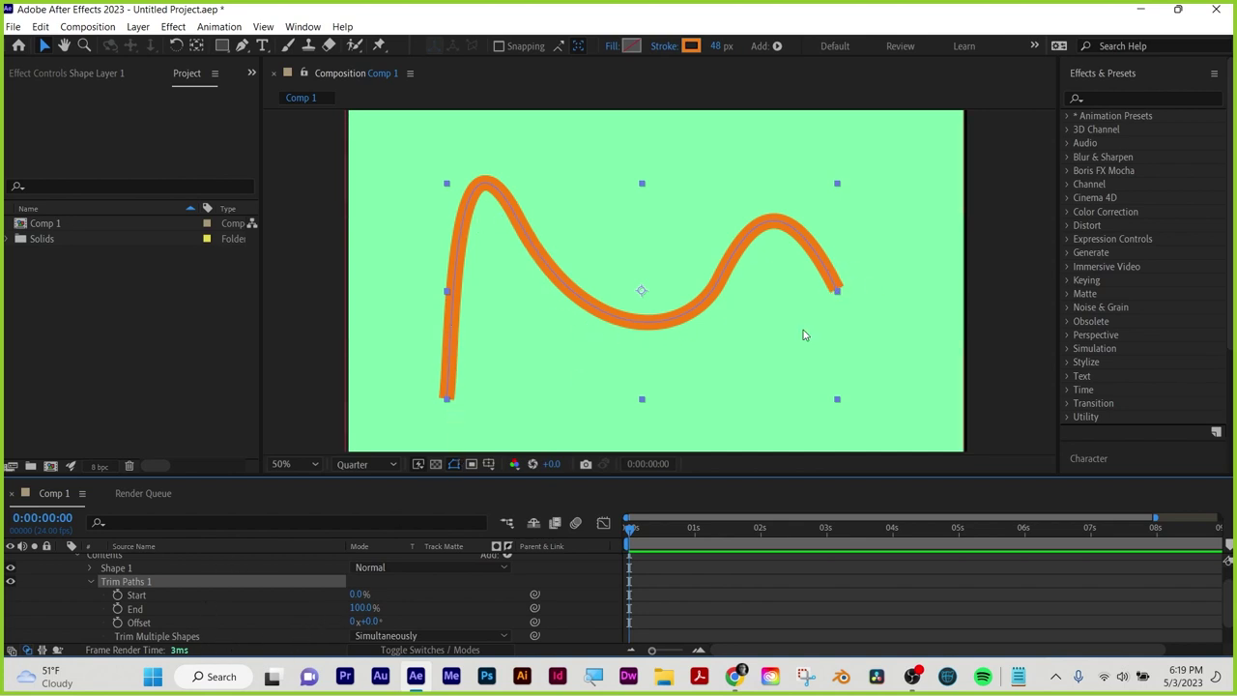
Keyframe the Trim Paths End value at 0% on 0:00:00:00 and 100% on 0:00:01:00
{"action": "left_click_drag", "start_coordinate": [360, 607], "coordinate": [280, 615]}
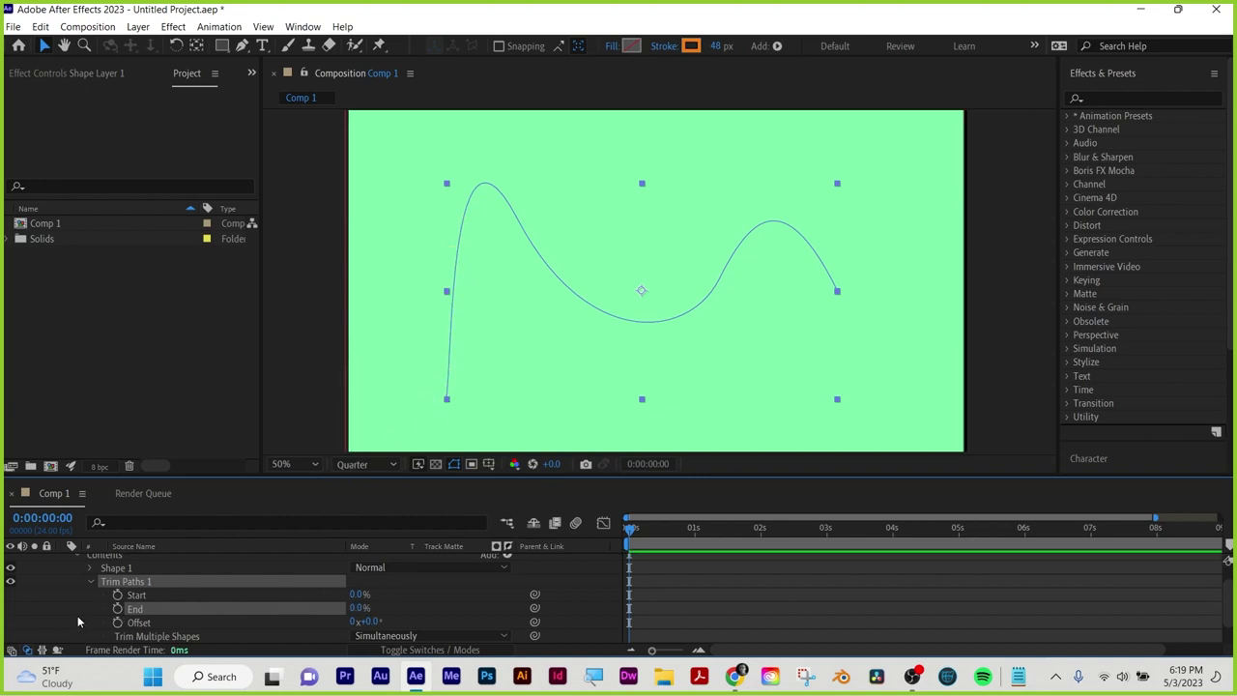
{"action": "left_click_drag", "start_coordinate": [647, 527], "coordinate": [610, 539]}
{"action": "left_click", "coordinate": [117, 609]}
{"action": "left_click_drag", "start_coordinate": [631, 529], "coordinate": [694, 532]}
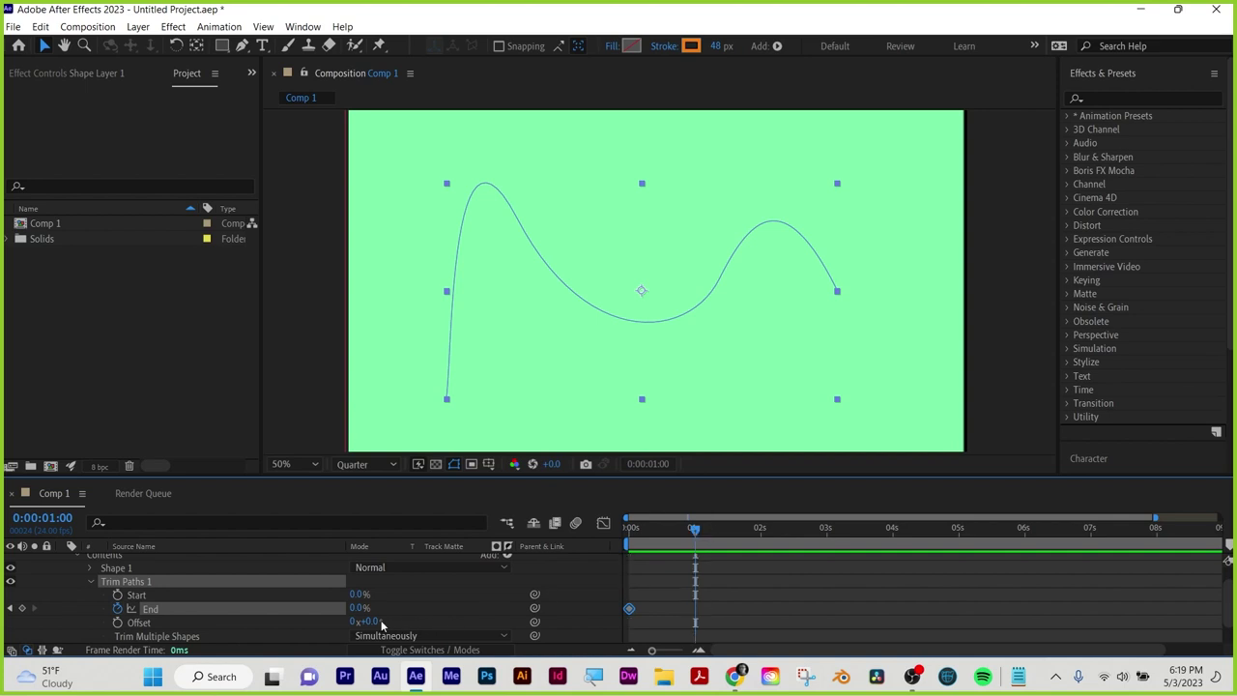
{"action": "left_click_drag", "start_coordinate": [360, 609], "coordinate": [536, 597]}
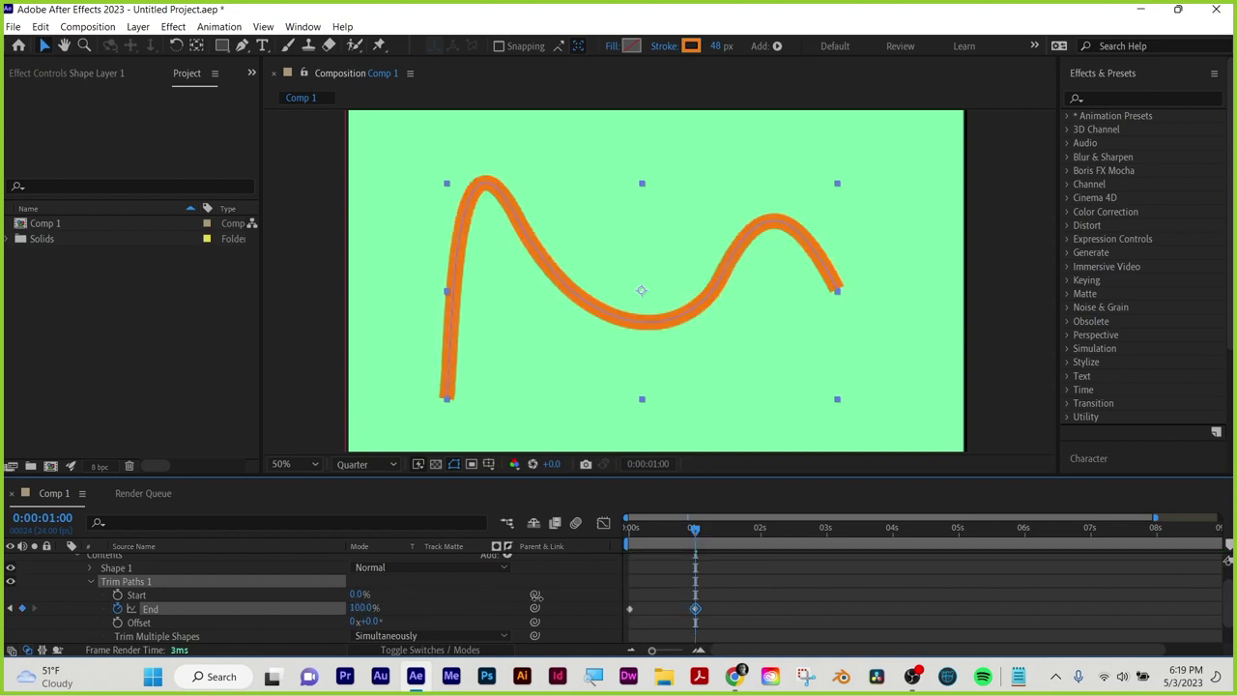
Demonstrate entering 100% and 0% for End at the one-second keyframe, finishing with the value back at 100%
{"action": "left_click", "coordinate": [363, 608]}
{"action": "type", "text": "1"}
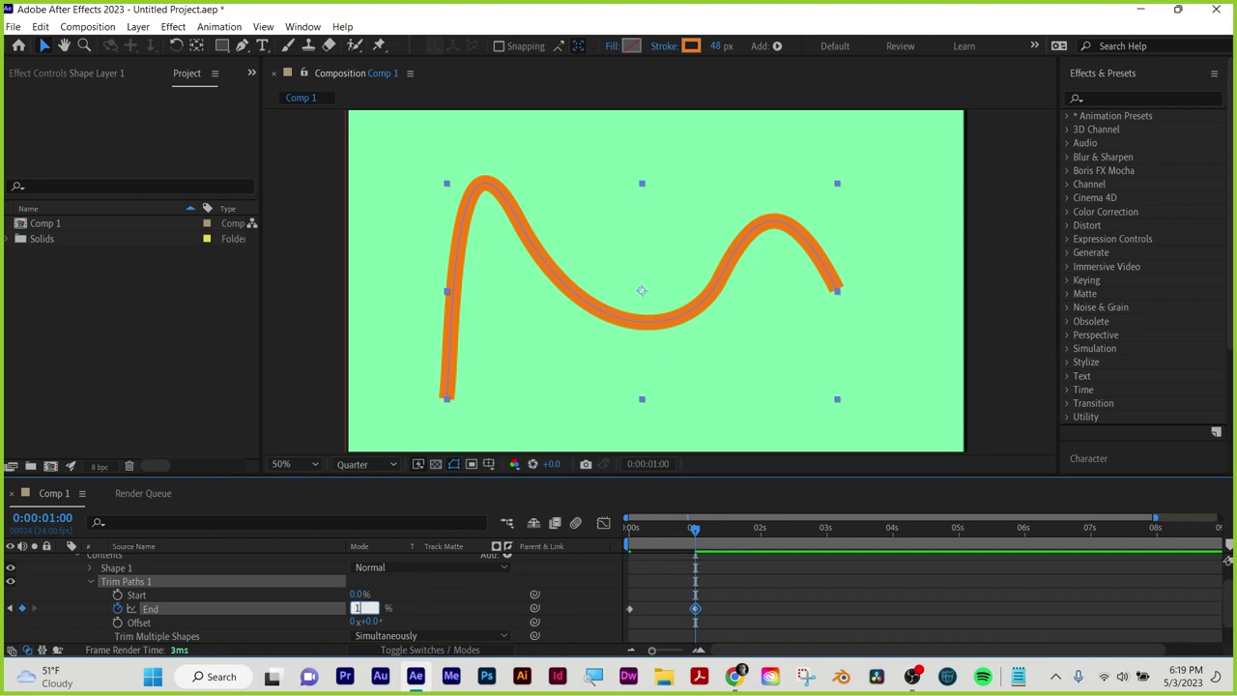
{"action": "type", "text": "00"}
{"action": "key", "text": "Return"}
{"action": "left_click", "coordinate": [359, 608]}
{"action": "type", "text": "0"}
{"action": "key", "text": "Return"}
{"action": "left_click_drag", "start_coordinate": [286, 609], "coordinate": [480, 607]}
Preview the curve drawing itself on and bring the playhead back near the beginning of the timeline
{"action": "left_click_drag", "start_coordinate": [694, 529], "coordinate": [683, 539]}
{"action": "key", "text": "space"}
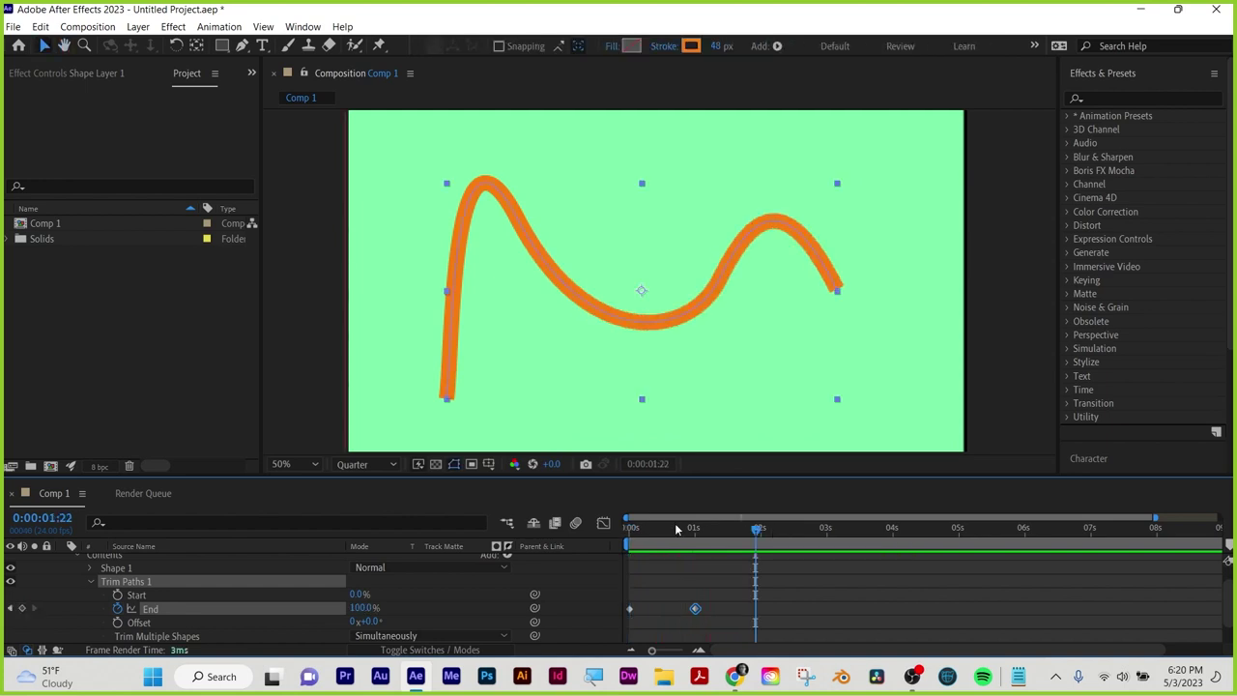
{"action": "left_click", "coordinate": [638, 528]}
{"action": "mouse_move", "coordinate": [638, 528]}
{"action": "left_mouse_down"}
{"action": "mouse_move", "coordinate": [715, 528]}
{"action": "mouse_move", "coordinate": [638, 528]}
{"action": "mouse_move", "coordinate": [634, 517]}
{"action": "mouse_move", "coordinate": [631, 529]}
{"action": "left_mouse_up"}
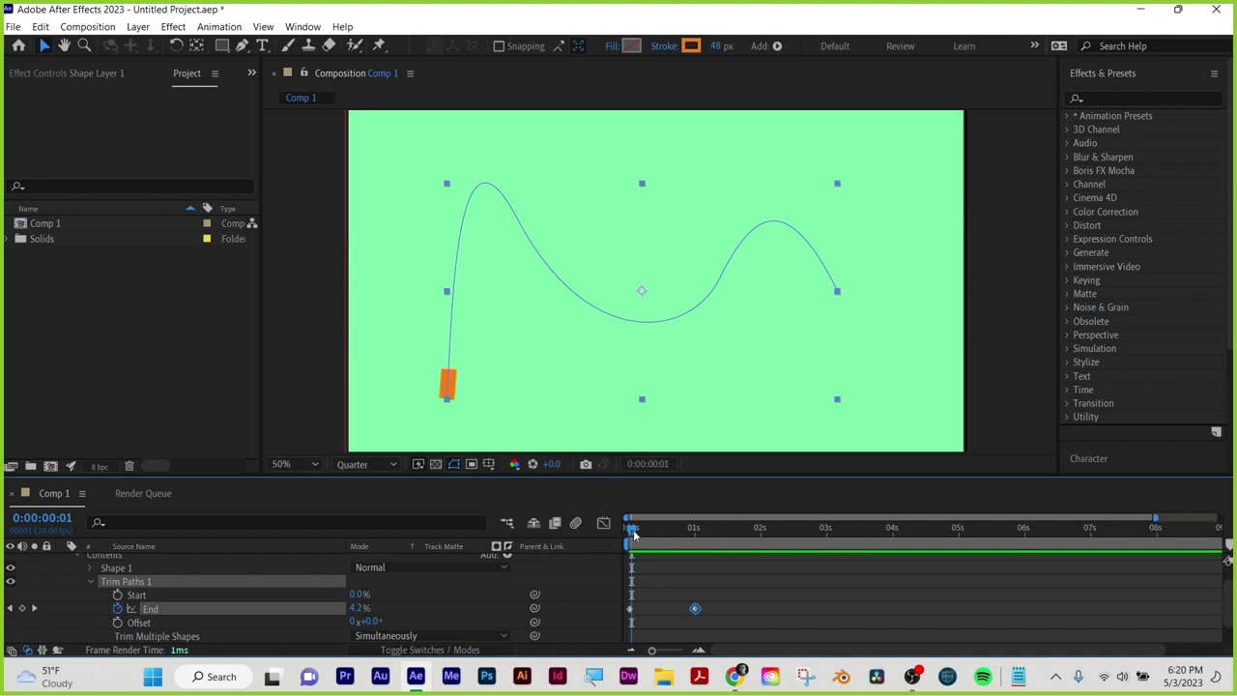
Keyframe the Trim Paths Start value at 0% on 0:00:00:02 and 100% on 0:00:01:02, and preview from the beginning
{"action": "left_click", "coordinate": [634, 532]}
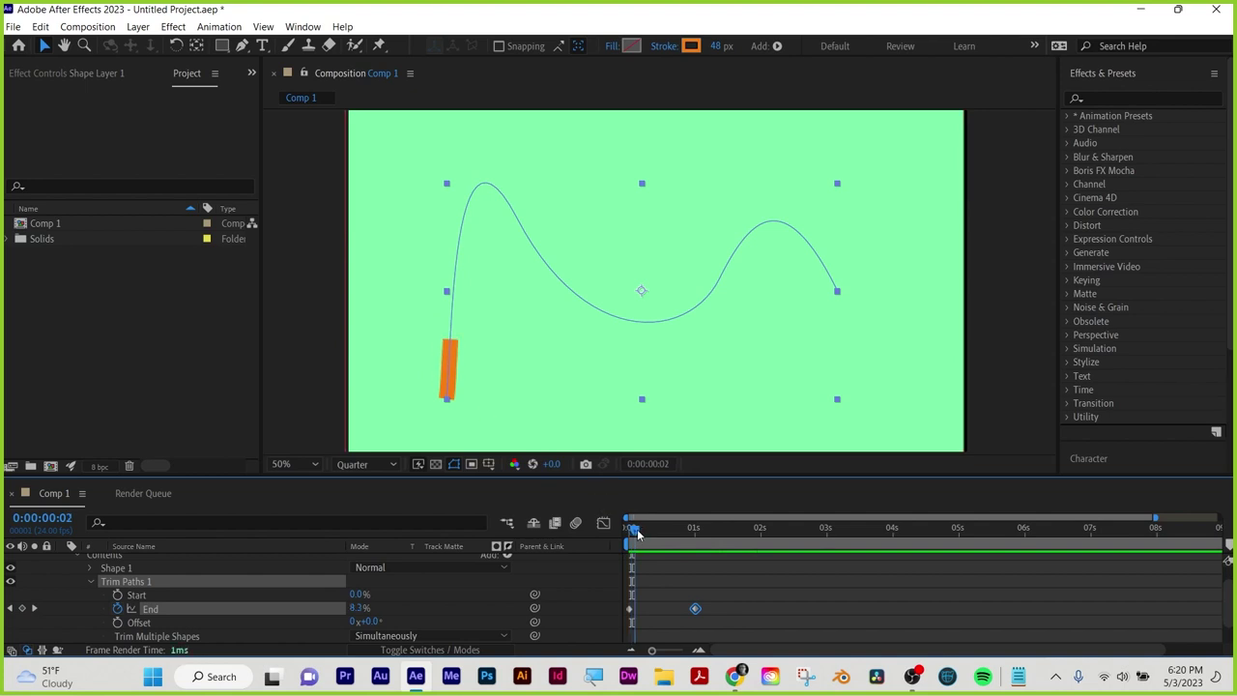
{"action": "left_click", "coordinate": [118, 597]}
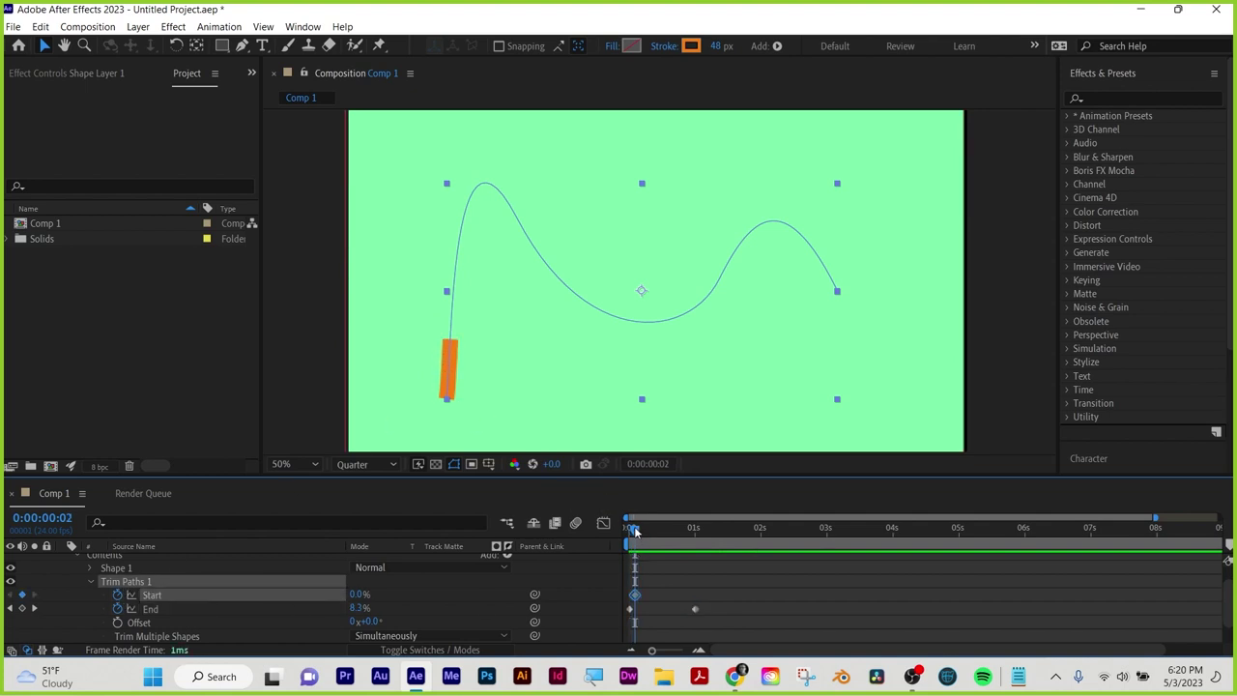
{"action": "left_click_drag", "start_coordinate": [635, 533], "coordinate": [703, 533]}
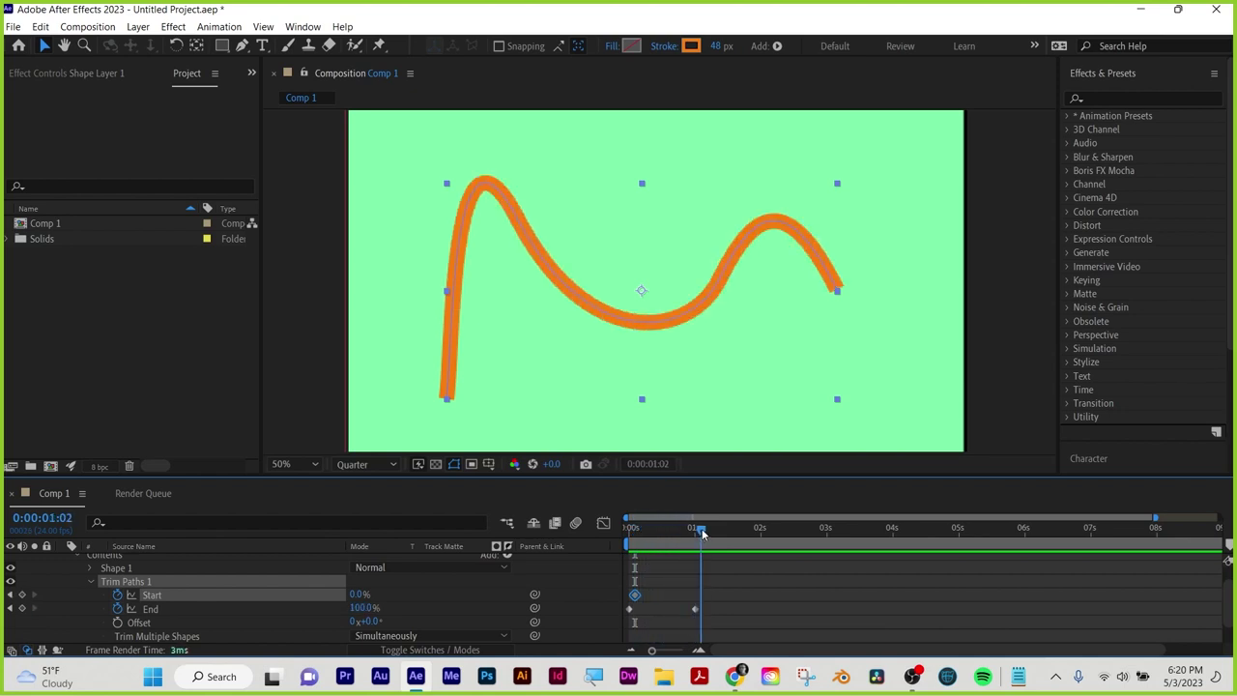
{"action": "left_click_drag", "start_coordinate": [356, 595], "coordinate": [406, 592]}
{"action": "key", "text": "space"}
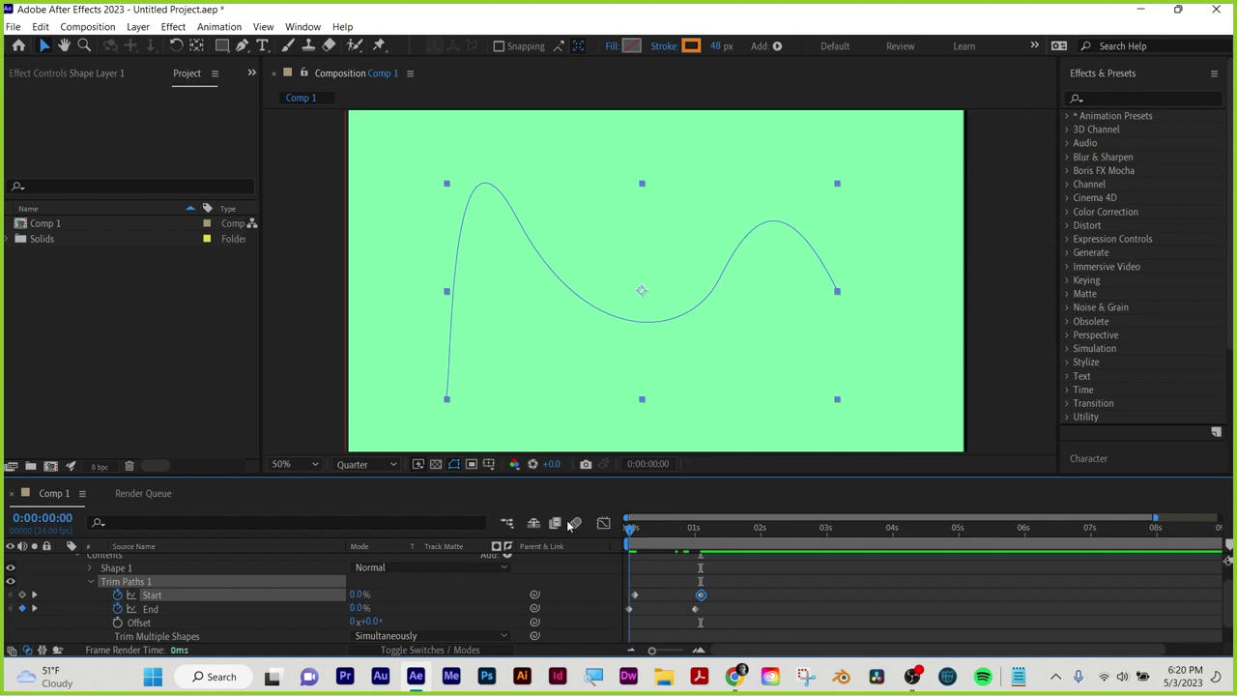
{"action": "left_click_drag", "start_coordinate": [764, 522], "coordinate": [602, 536]}
Restore down the program window, fit the whole timeline, and end the work area at about 1.5 seconds for a looped preview
{"action": "left_click", "coordinate": [1177, 9]}
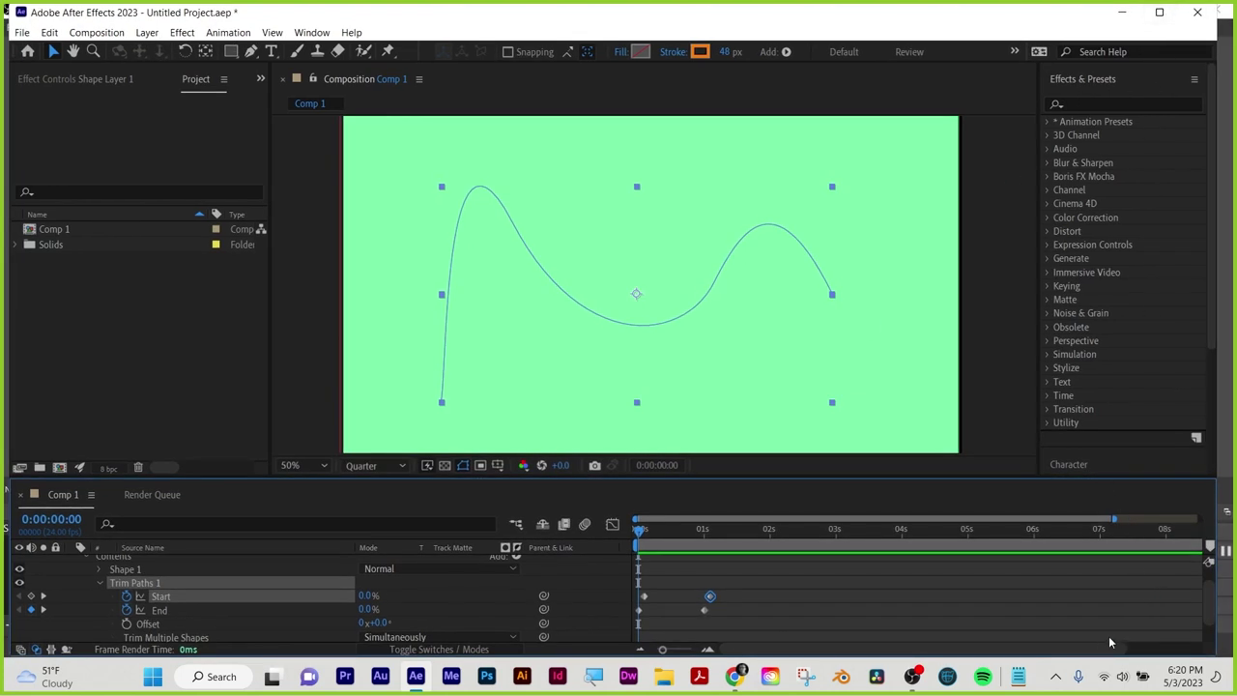
{"action": "left_click_drag", "start_coordinate": [662, 652], "coordinate": [633, 652]}
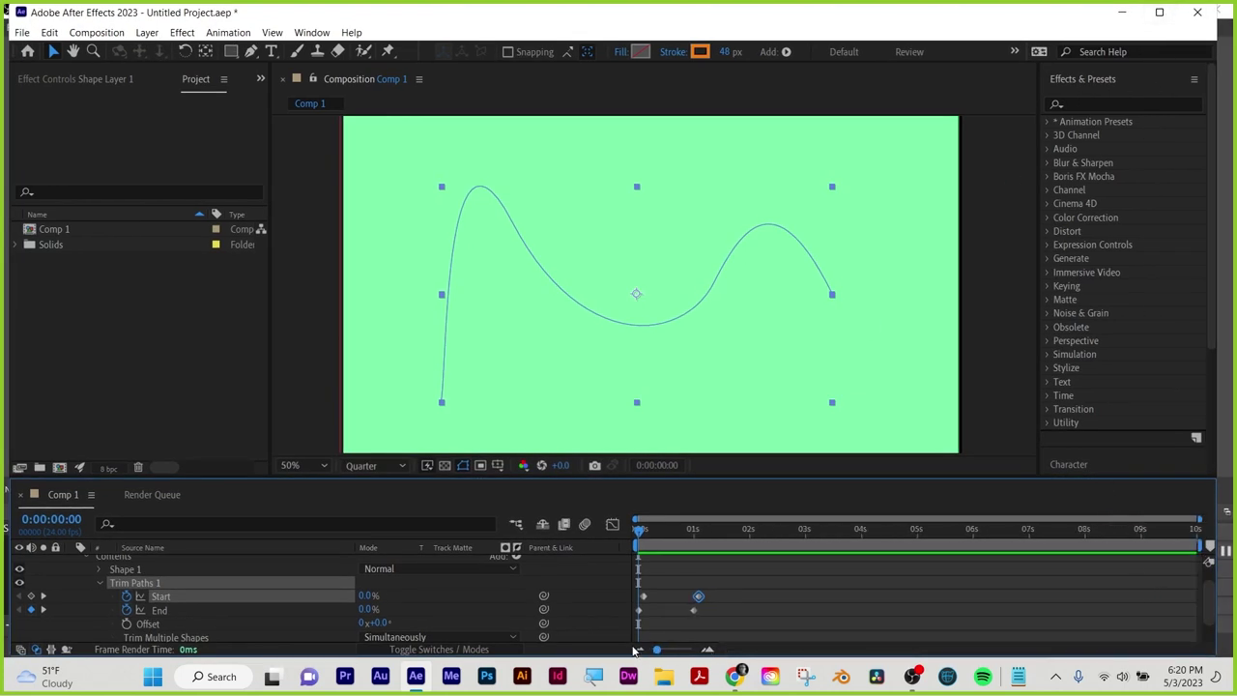
{"action": "left_click_drag", "start_coordinate": [1206, 544], "coordinate": [729, 530]}
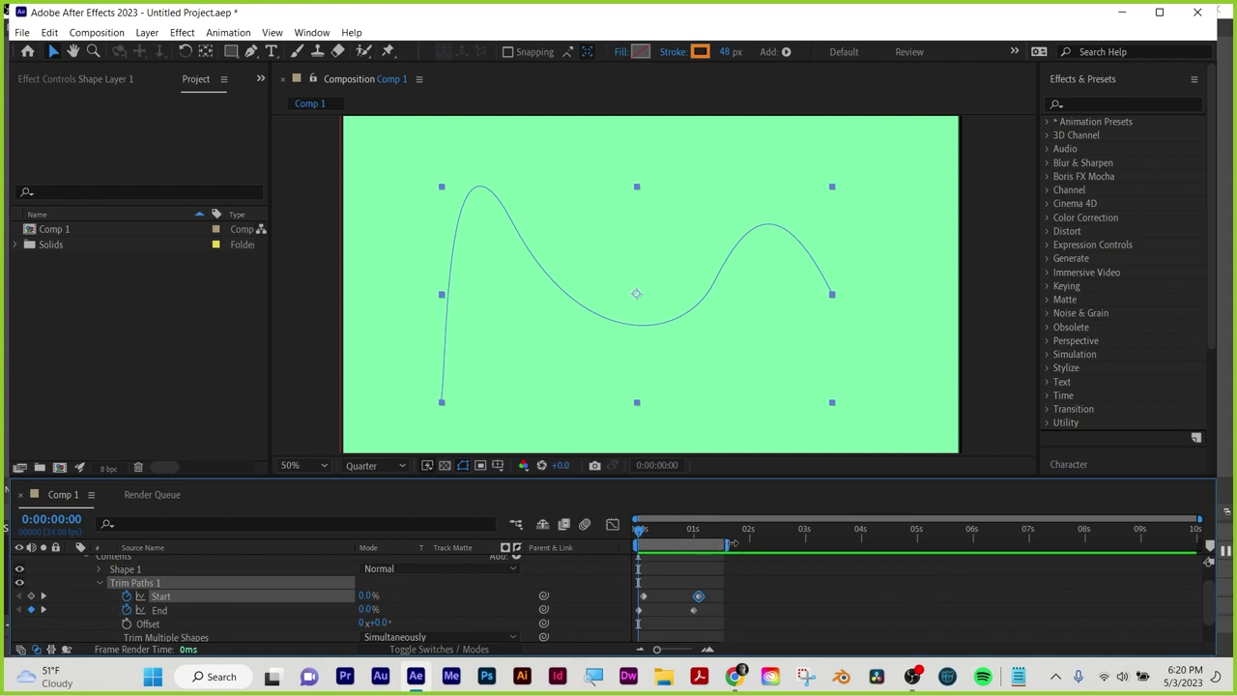
{"action": "left_click_drag", "start_coordinate": [731, 543], "coordinate": [641, 541]}
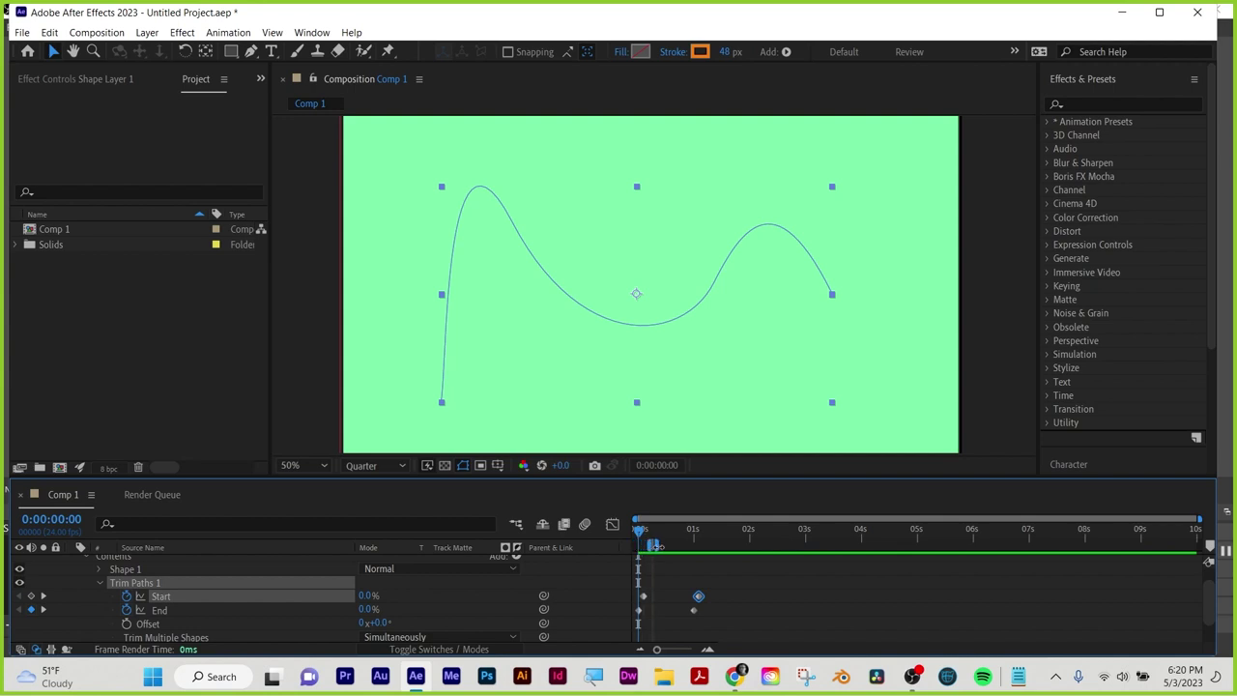
{"action": "left_click_drag", "start_coordinate": [646, 545], "coordinate": [721, 545]}
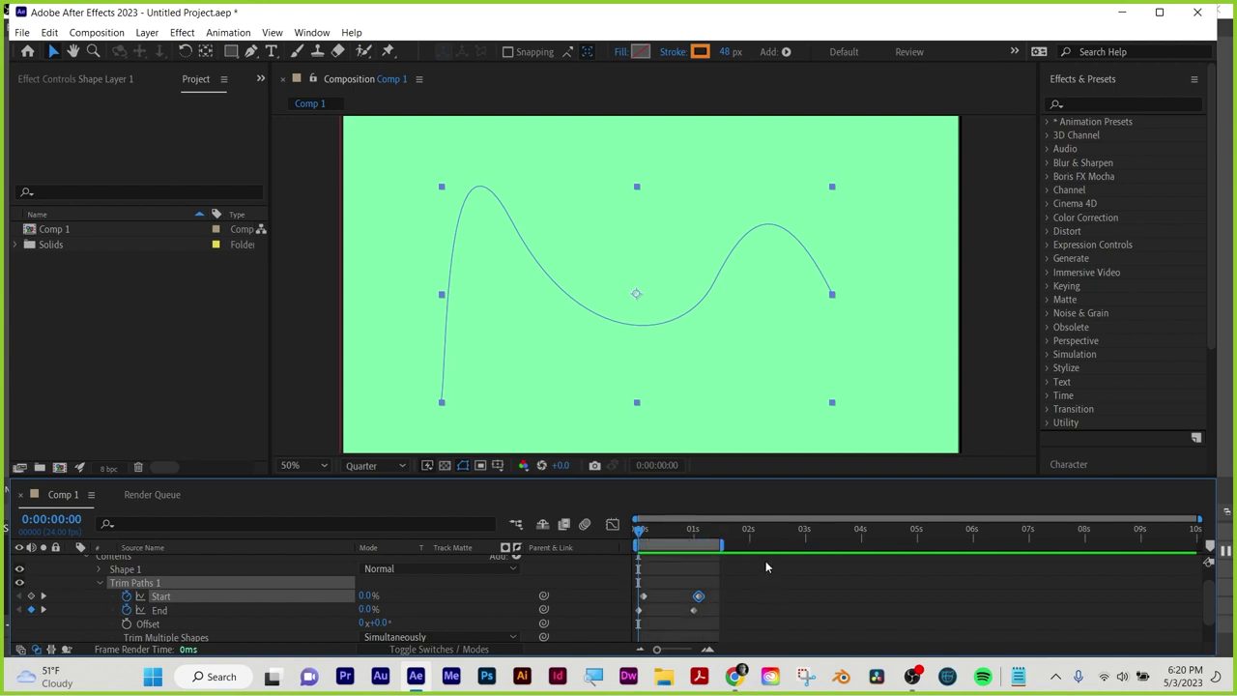
{"action": "key", "text": "space"}
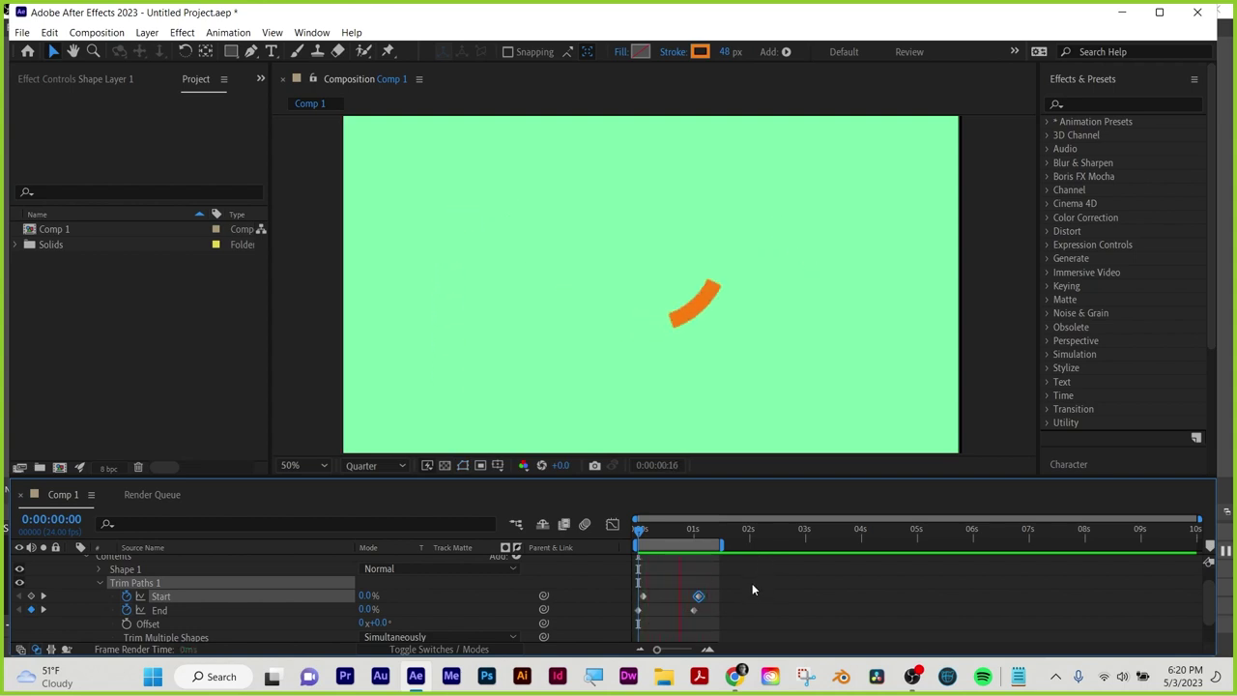
Apply Easy Ease to all four Start and End keyframes and preview the eased motion
{"action": "left_click_drag", "start_coordinate": [748, 583], "coordinate": [599, 634]}
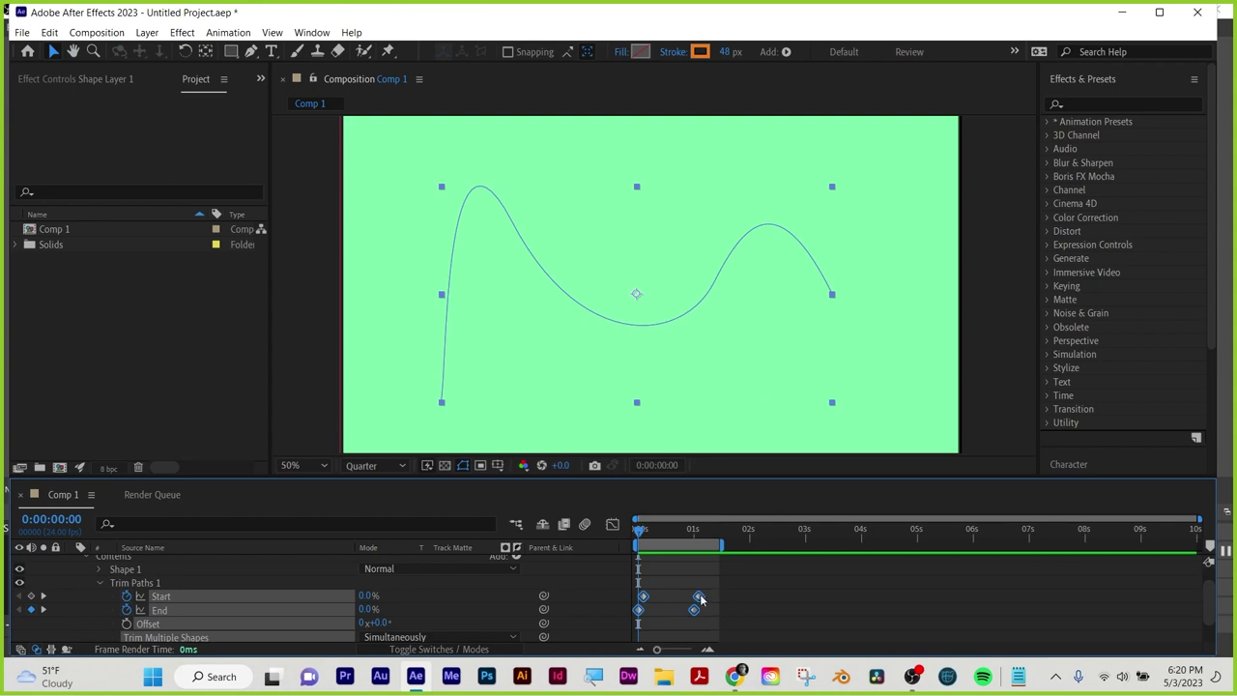
{"action": "right_click", "coordinate": [698, 597]}
{"action": "mouse_move", "coordinate": [774, 584]}
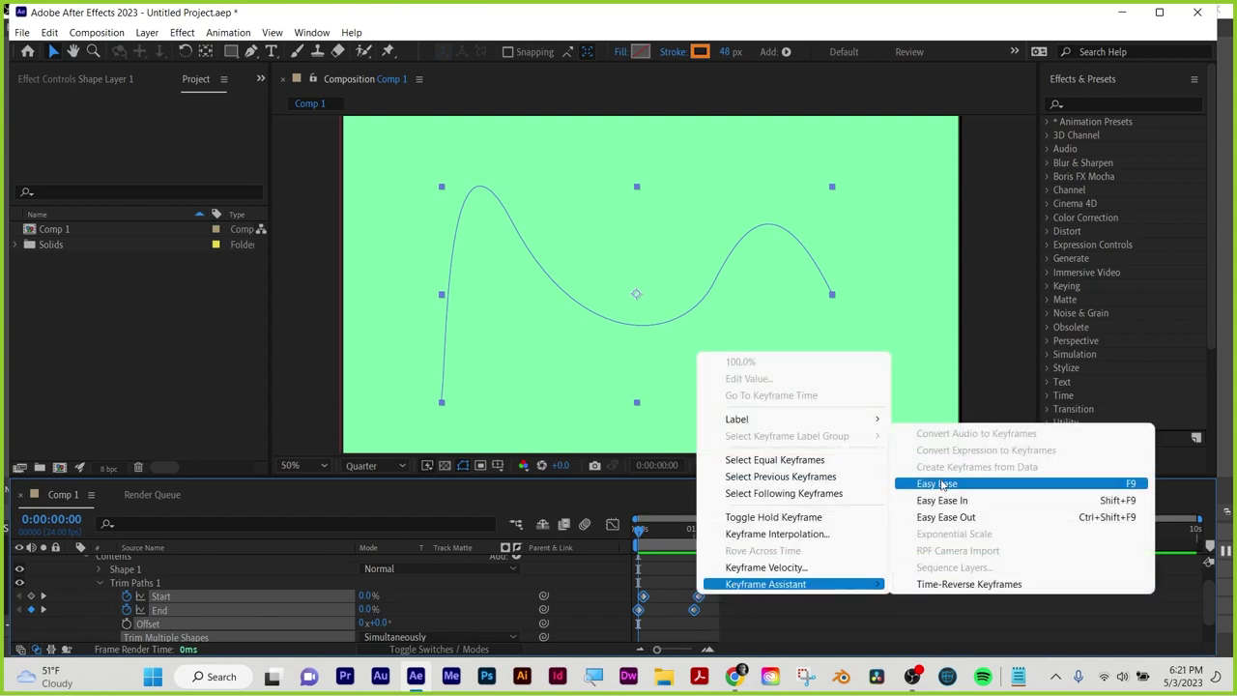
{"action": "left_click", "coordinate": [938, 483]}
{"action": "left_click", "coordinate": [647, 526]}
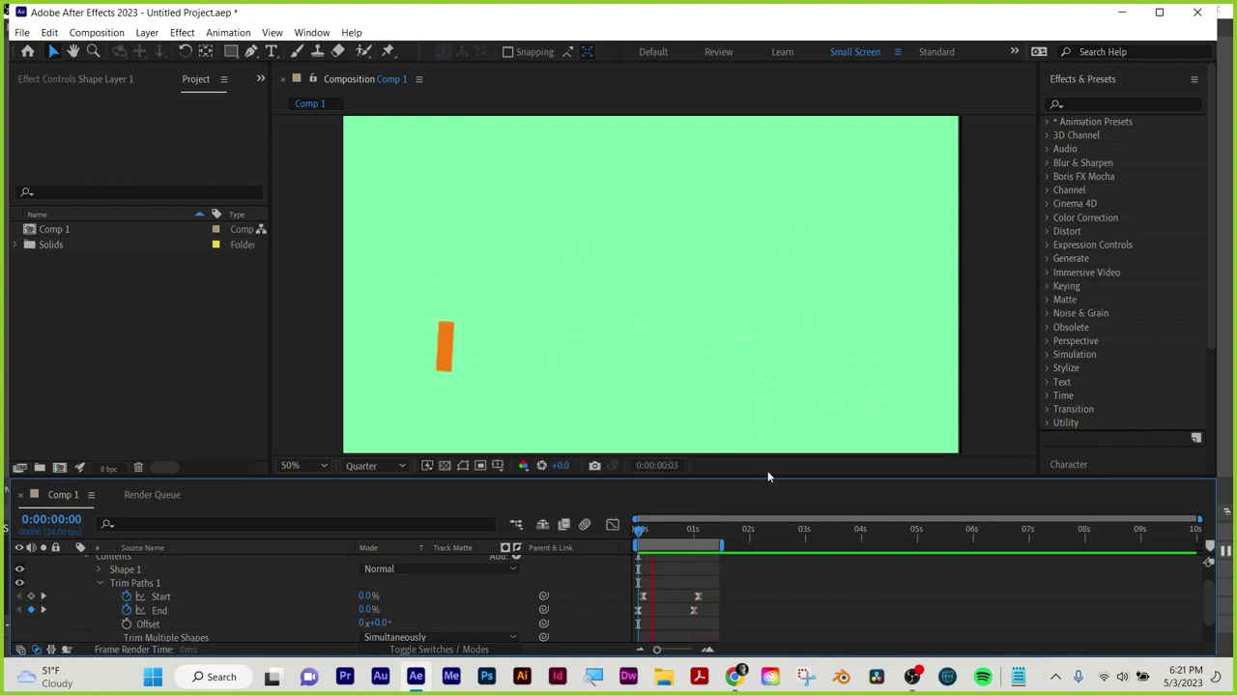
{"action": "key", "text": "space"}
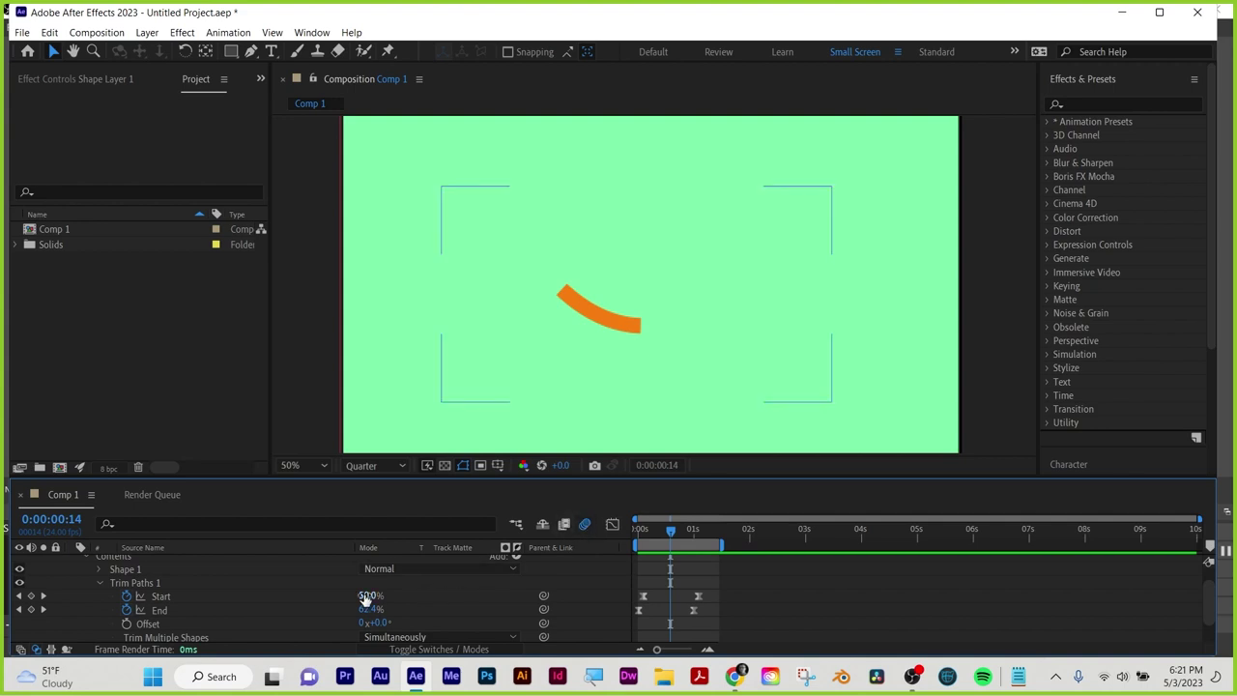
Show the layer switches columns for Shape Layer 1 and return to the blending mode columns
{"action": "scroll", "coordinate": [354, 590], "scroll_direction": "up", "scroll_amount": 1}
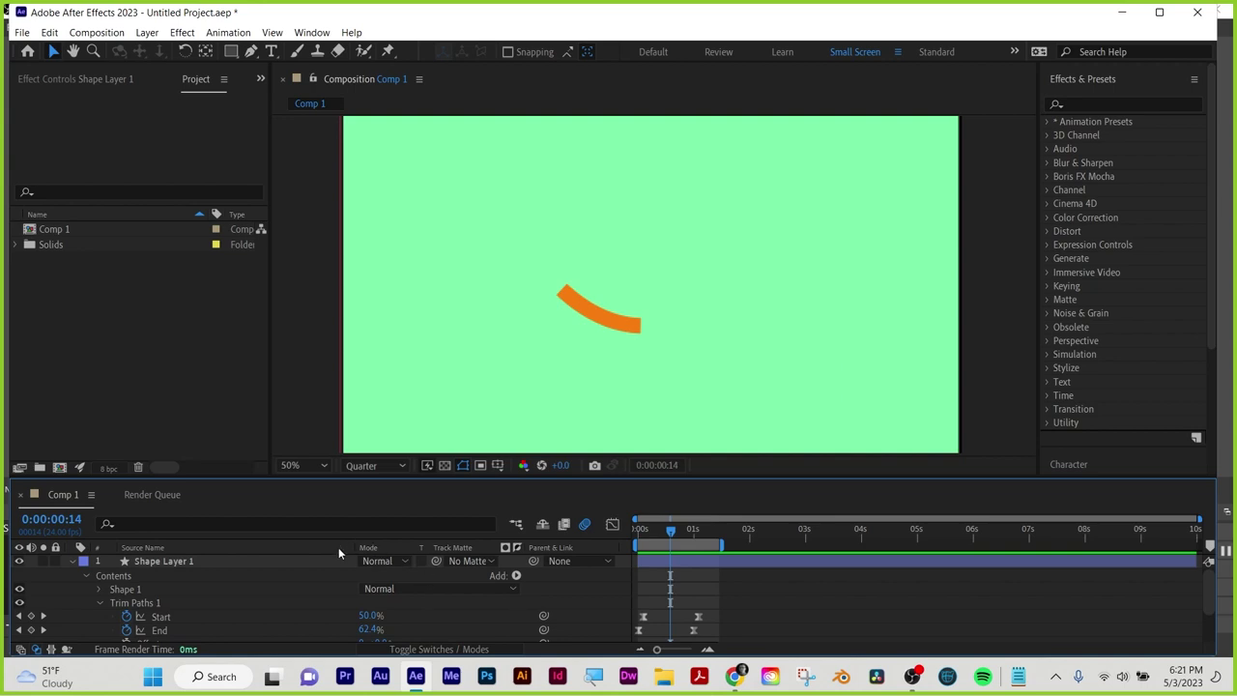
{"action": "left_click", "coordinate": [440, 650]}
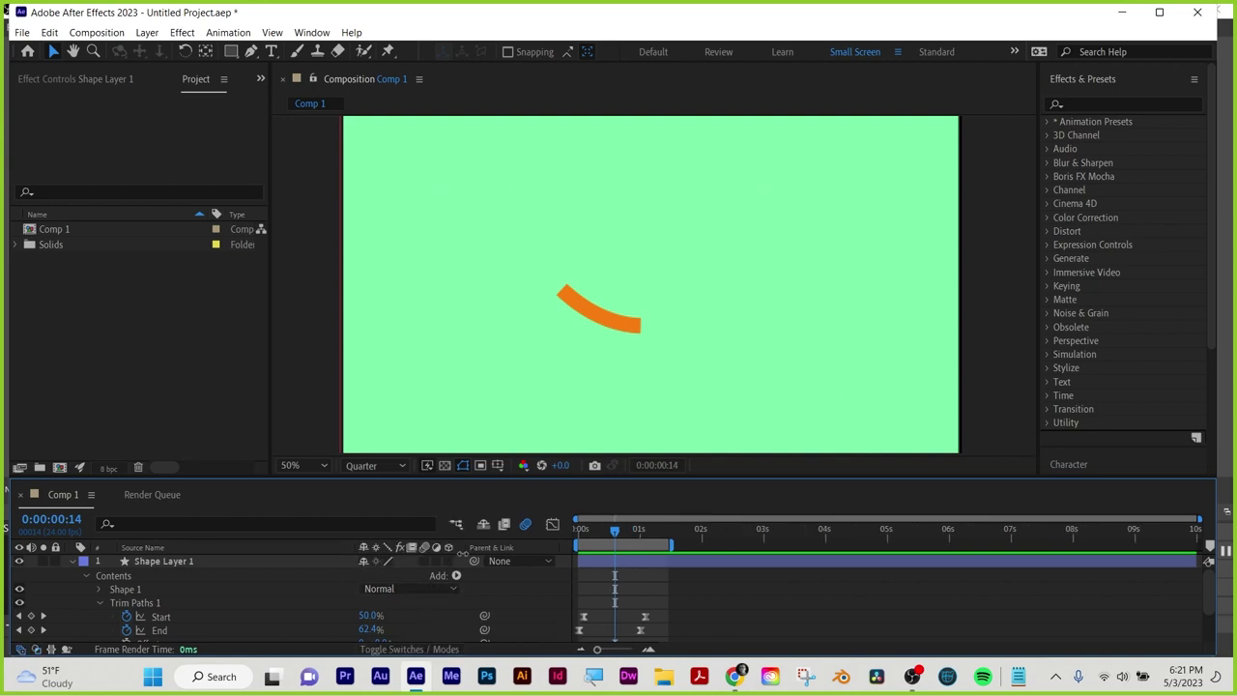
{"action": "left_click", "coordinate": [416, 650]}
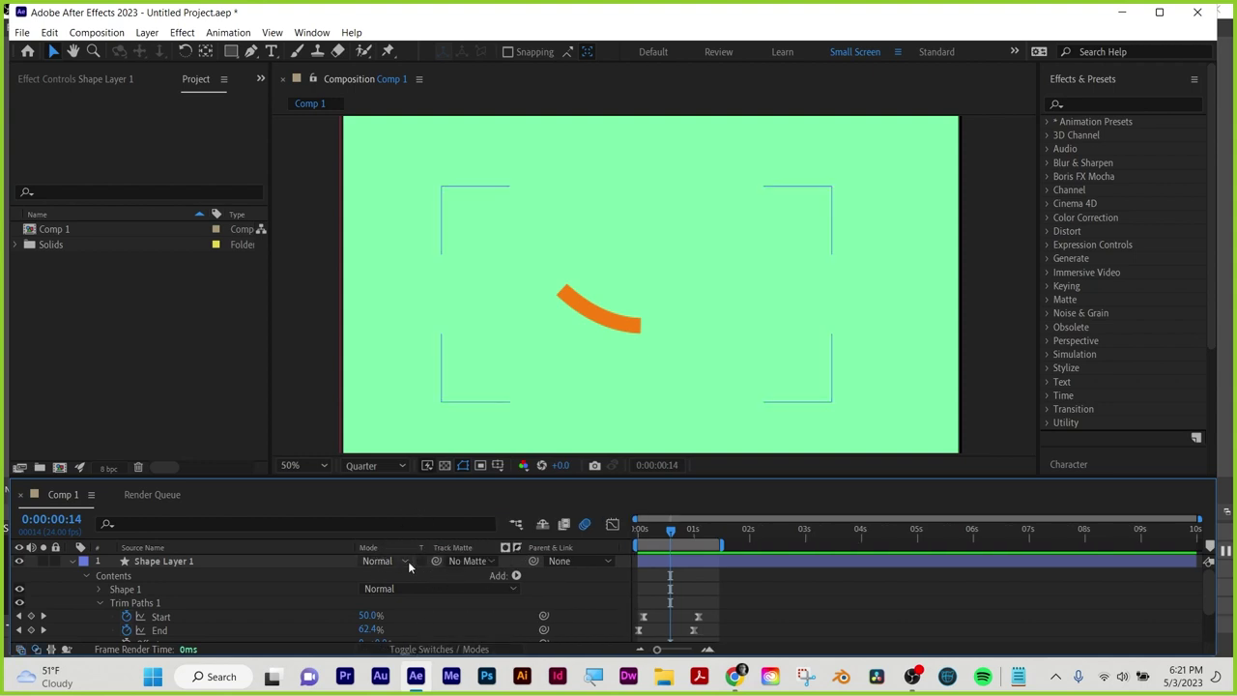
Enable motion blur for Shape Layer 1 and preview the blurred stroke animation from the beginning
{"action": "left_click", "coordinate": [439, 650]}
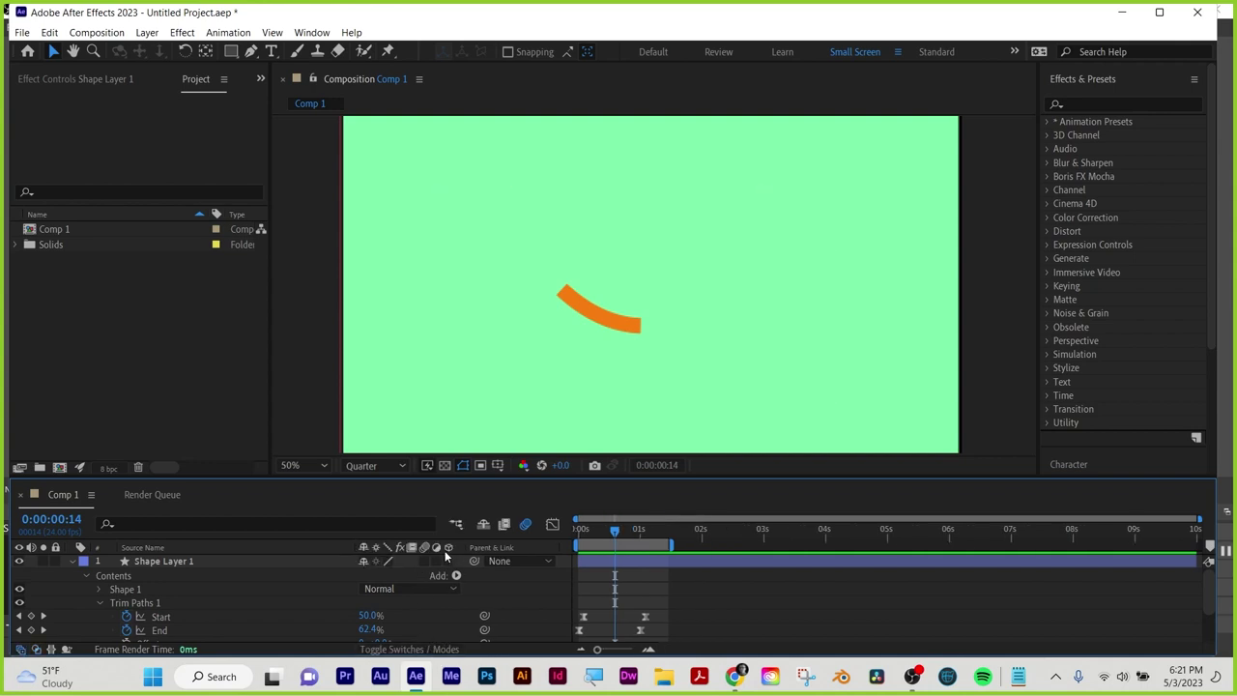
{"action": "left_click", "coordinate": [425, 561]}
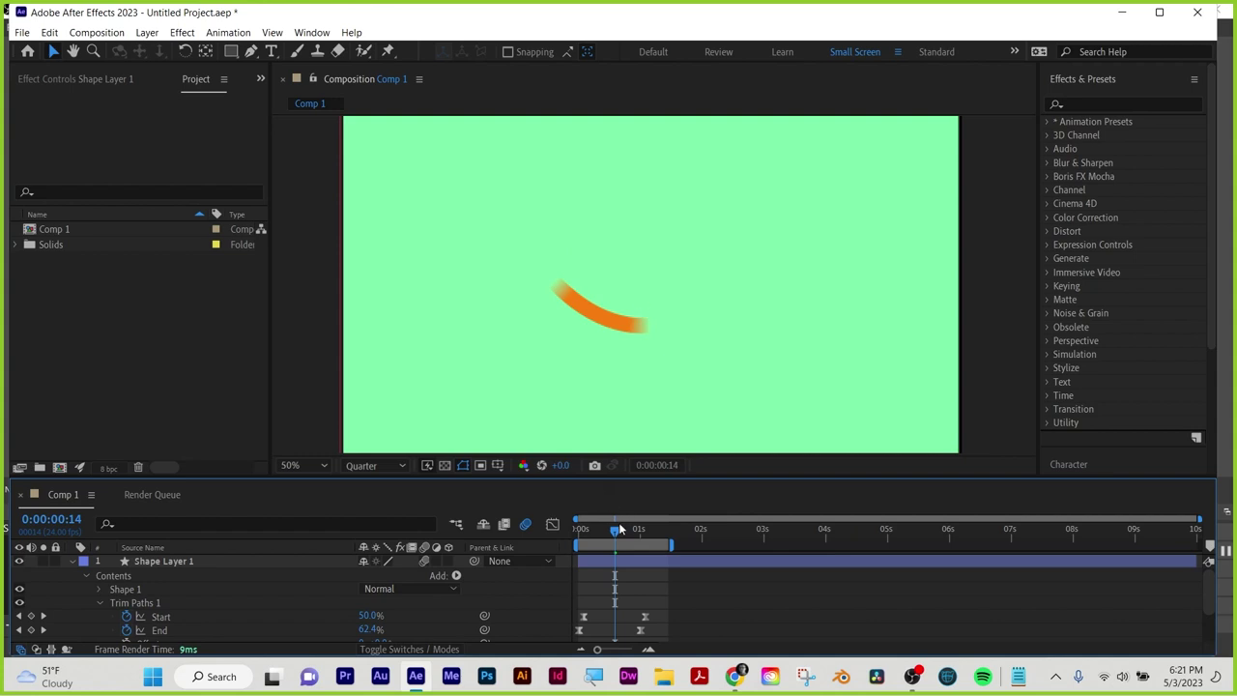
{"action": "left_click_drag", "start_coordinate": [615, 529], "coordinate": [561, 529]}
{"action": "key", "text": "space"}
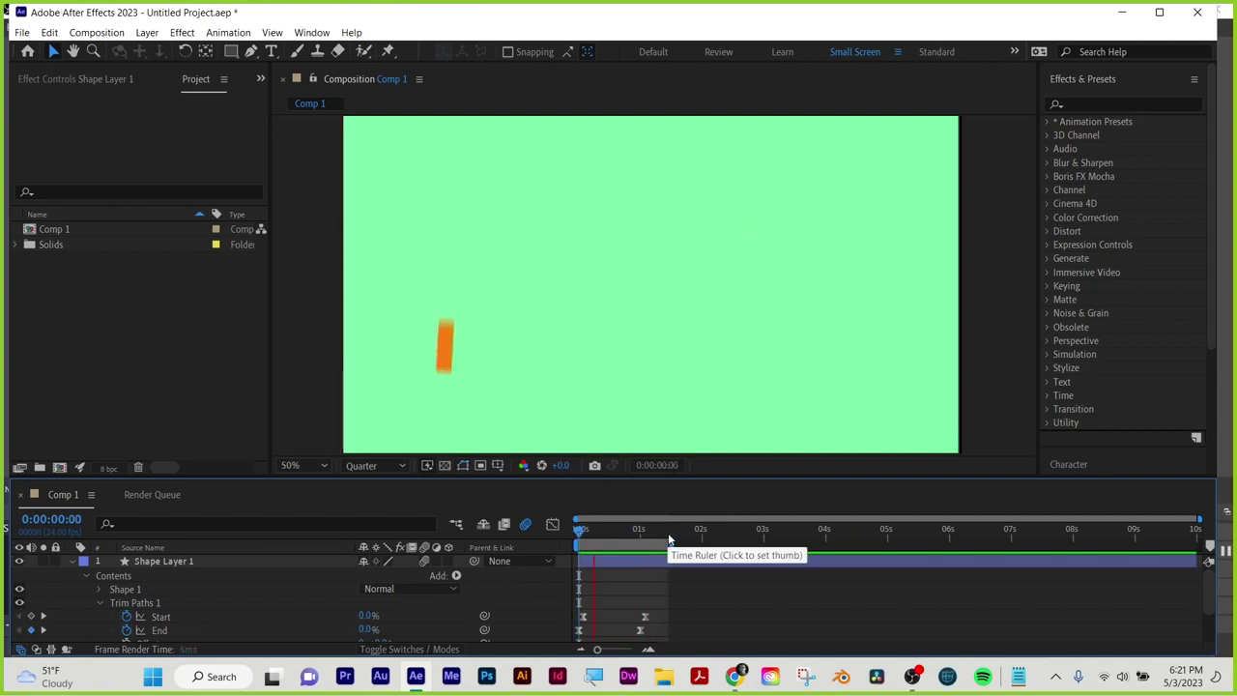
{"action": "left_click", "coordinate": [686, 561]}
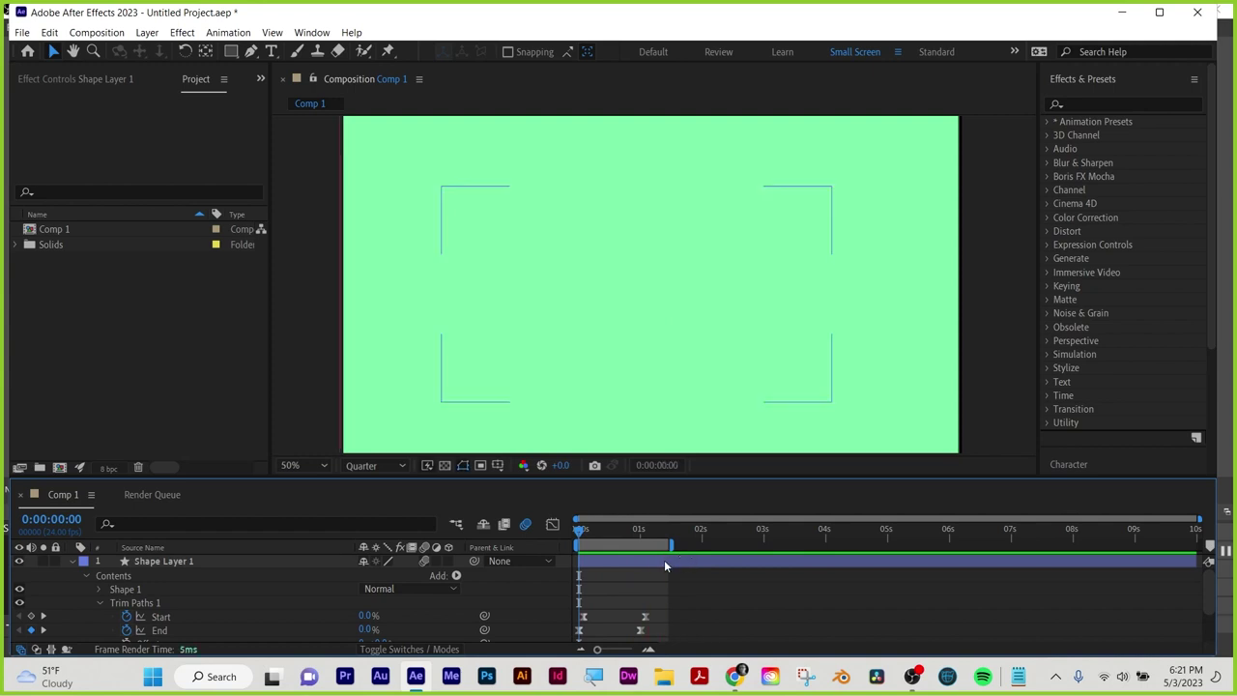
{"action": "left_click_drag", "start_coordinate": [590, 529], "coordinate": [622, 529]}
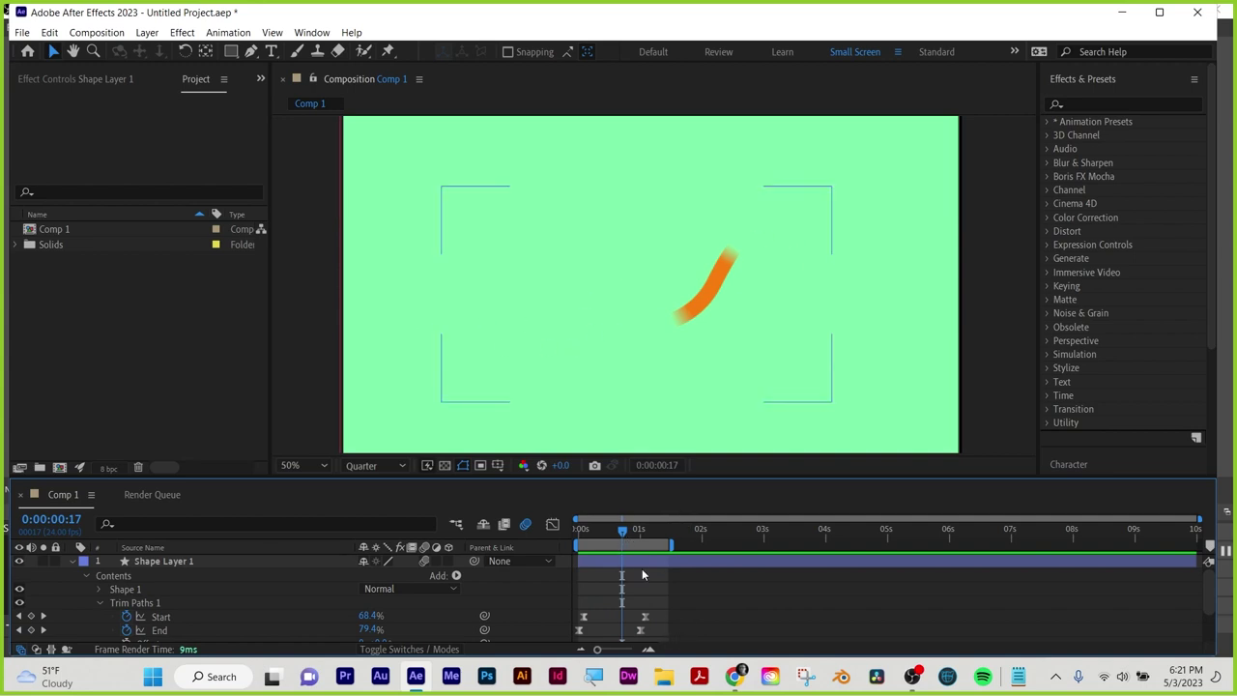
{"action": "mouse_move", "coordinate": [622, 530]}
{"action": "left_mouse_down"}
{"action": "mouse_move", "coordinate": [650, 529]}
{"action": "mouse_move", "coordinate": [577, 529]}
{"action": "left_mouse_up"}
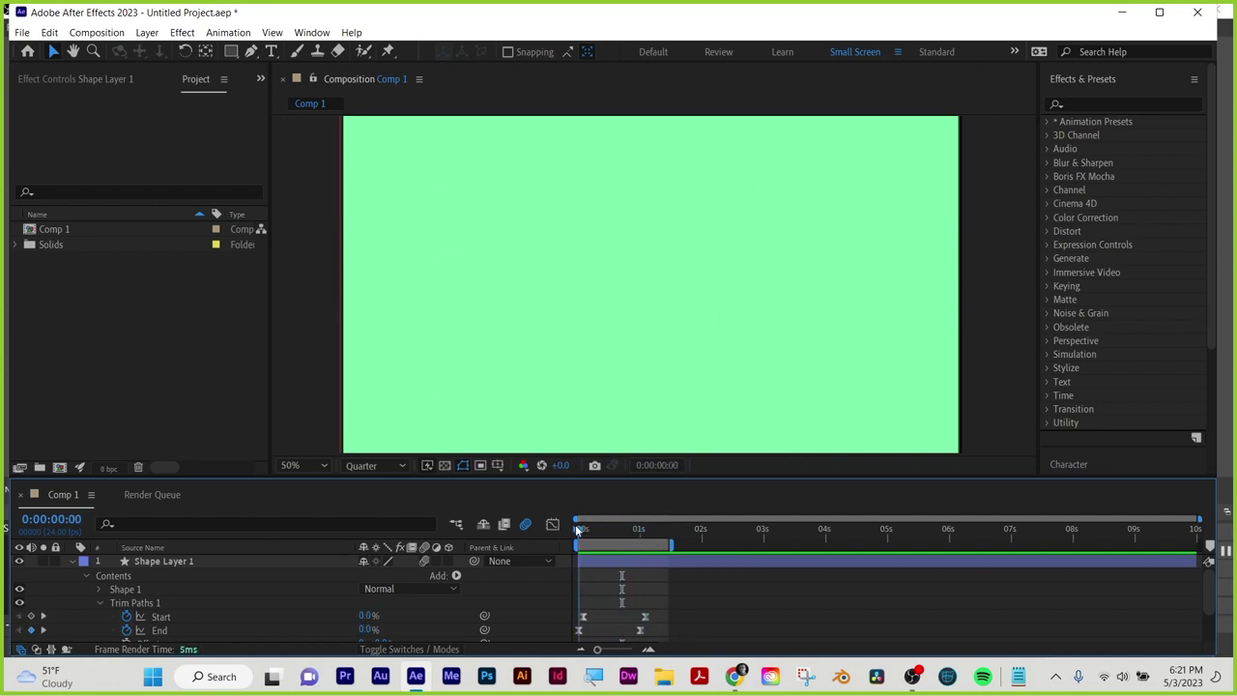
Collapse and hide Shape Layer 1, and add a text layer reading "M" to the composition
{"action": "left_click", "coordinate": [72, 562]}
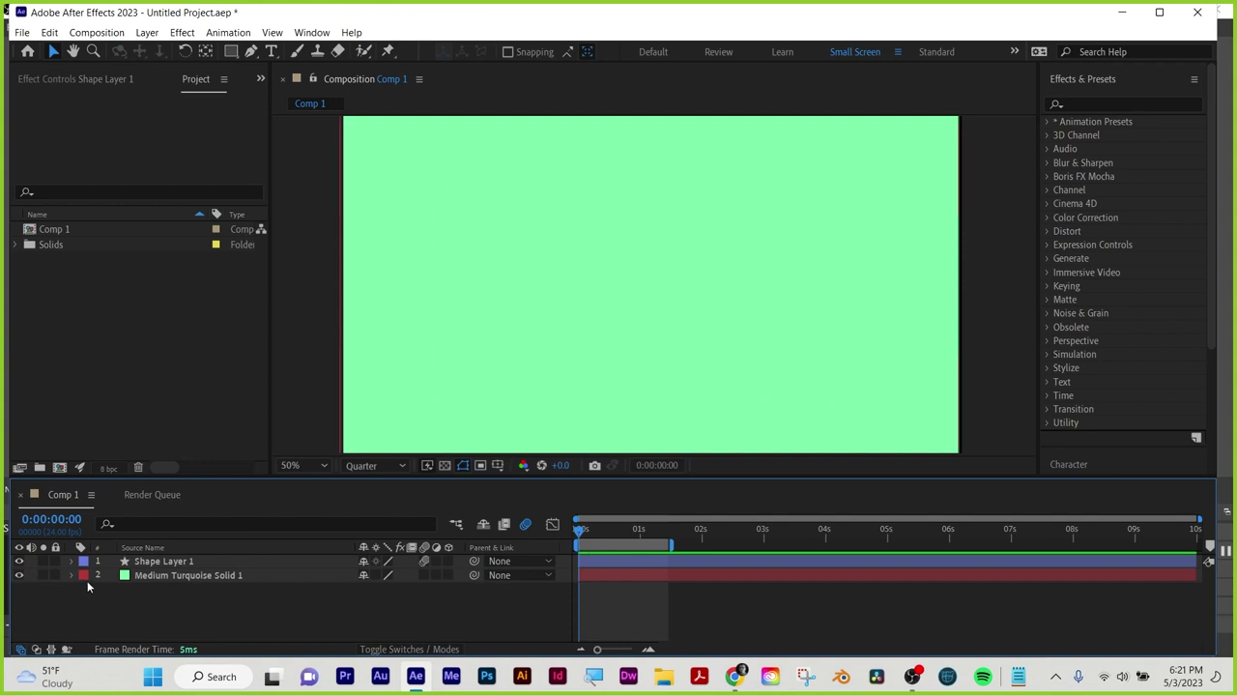
{"action": "left_click", "coordinate": [272, 51]}
{"action": "left_click", "coordinate": [556, 290]}
{"action": "type", "text": "M"}
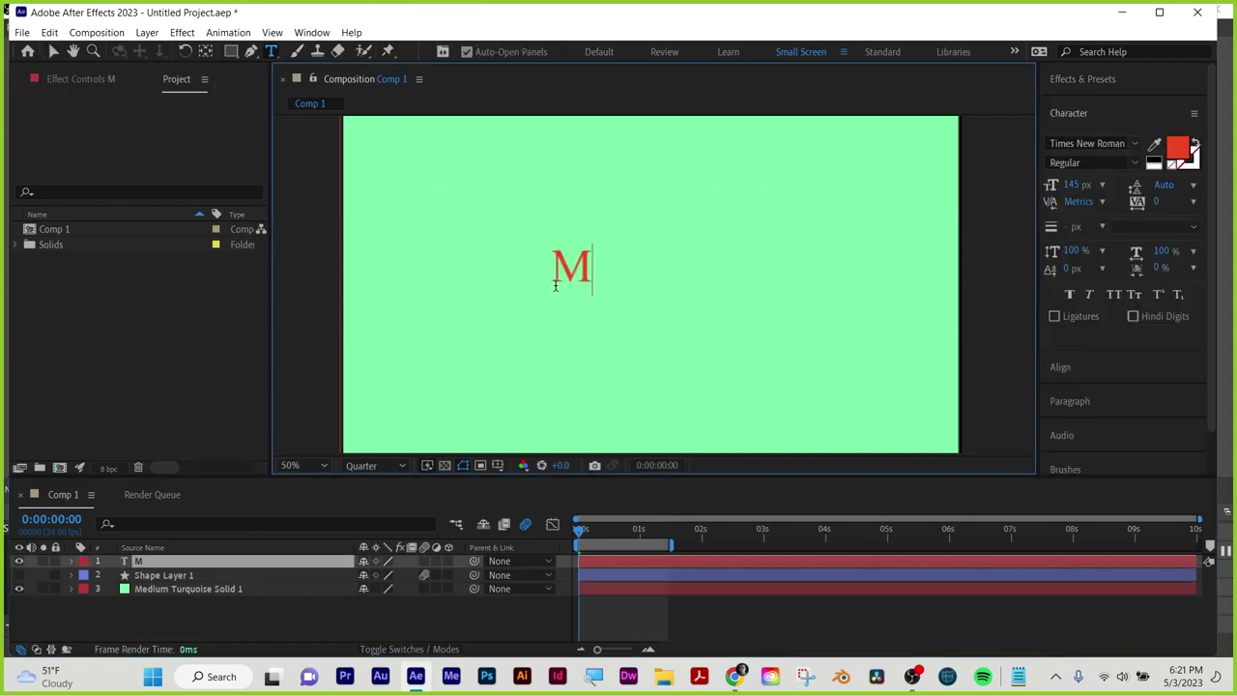
Set the letter M's font size to 345 px, scale it up further and center it in the composition
{"action": "key", "text": "ctrl+a"}
{"action": "left_click_drag", "start_coordinate": [1073, 184], "coordinate": [1233, 187]}
{"action": "left_click", "coordinate": [53, 51]}
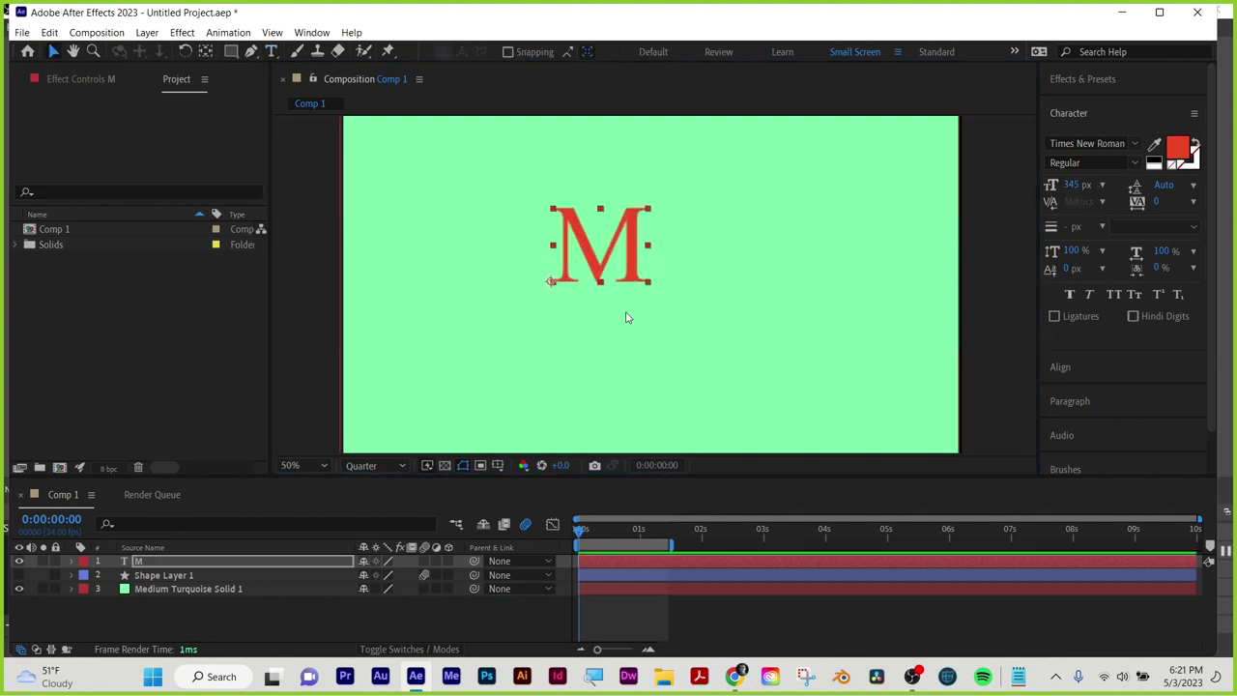
{"action": "left_click", "coordinate": [646, 288]}
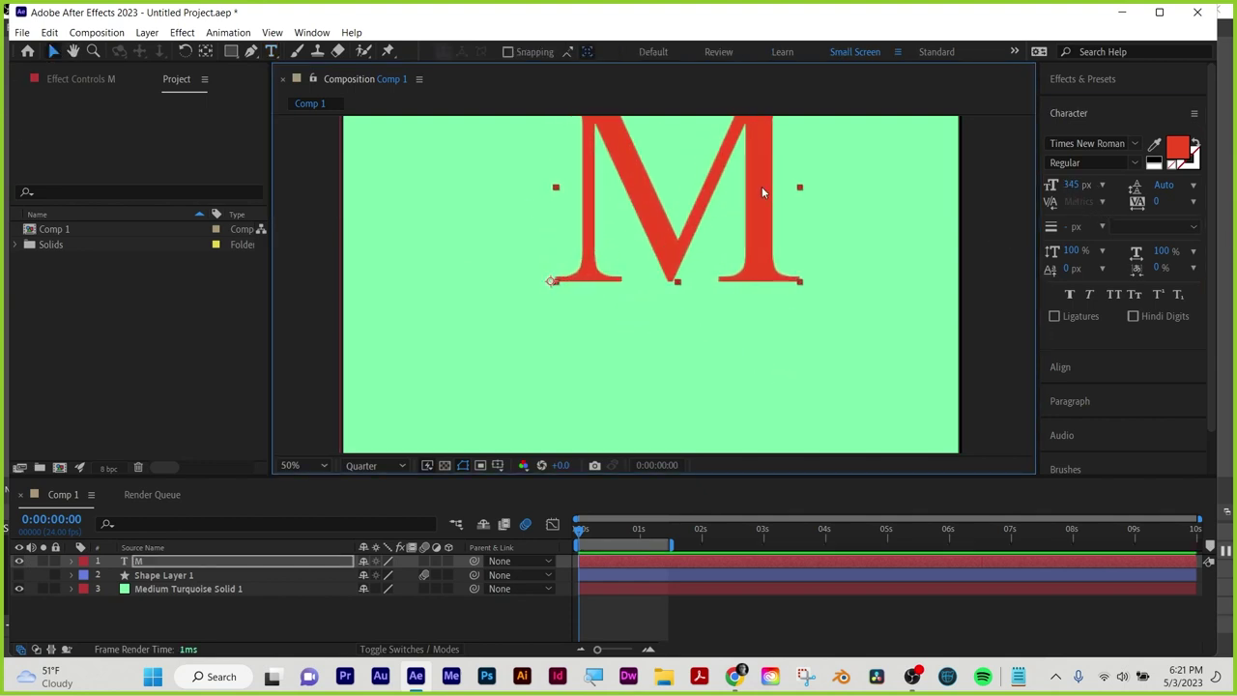
{"action": "left_click_drag", "start_coordinate": [762, 188], "coordinate": [721, 266]}
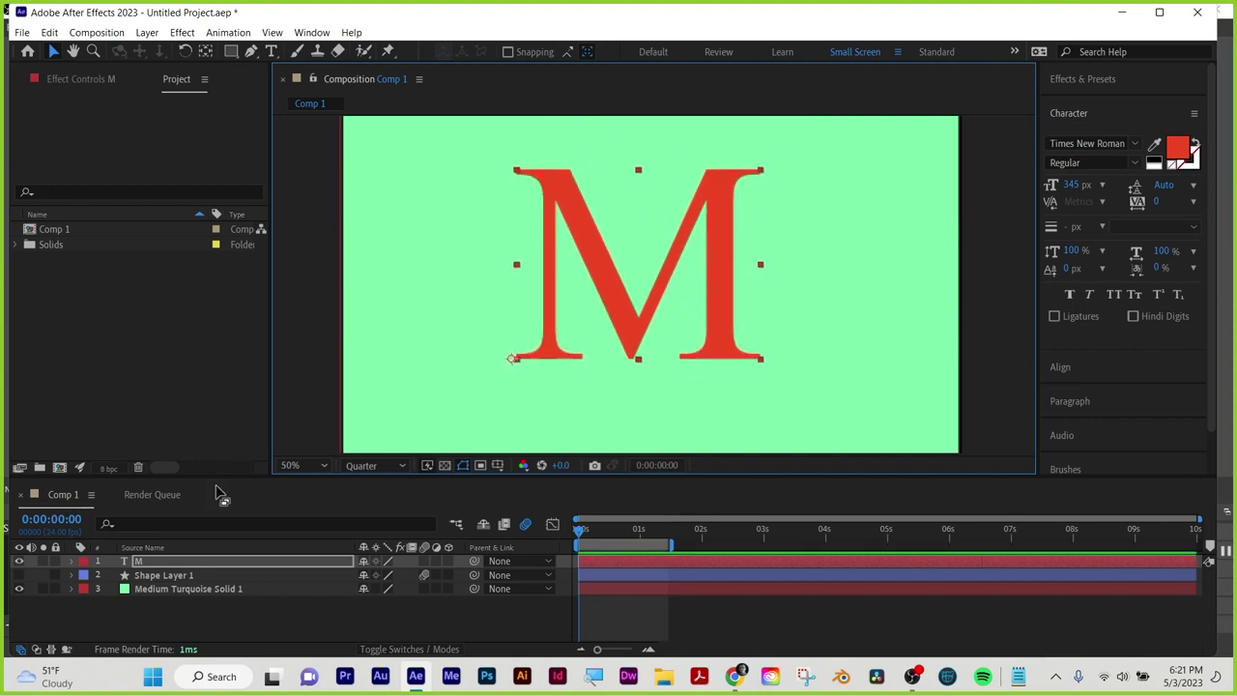
Create shapes from the M text layer
{"action": "right_click", "coordinate": [153, 561]}
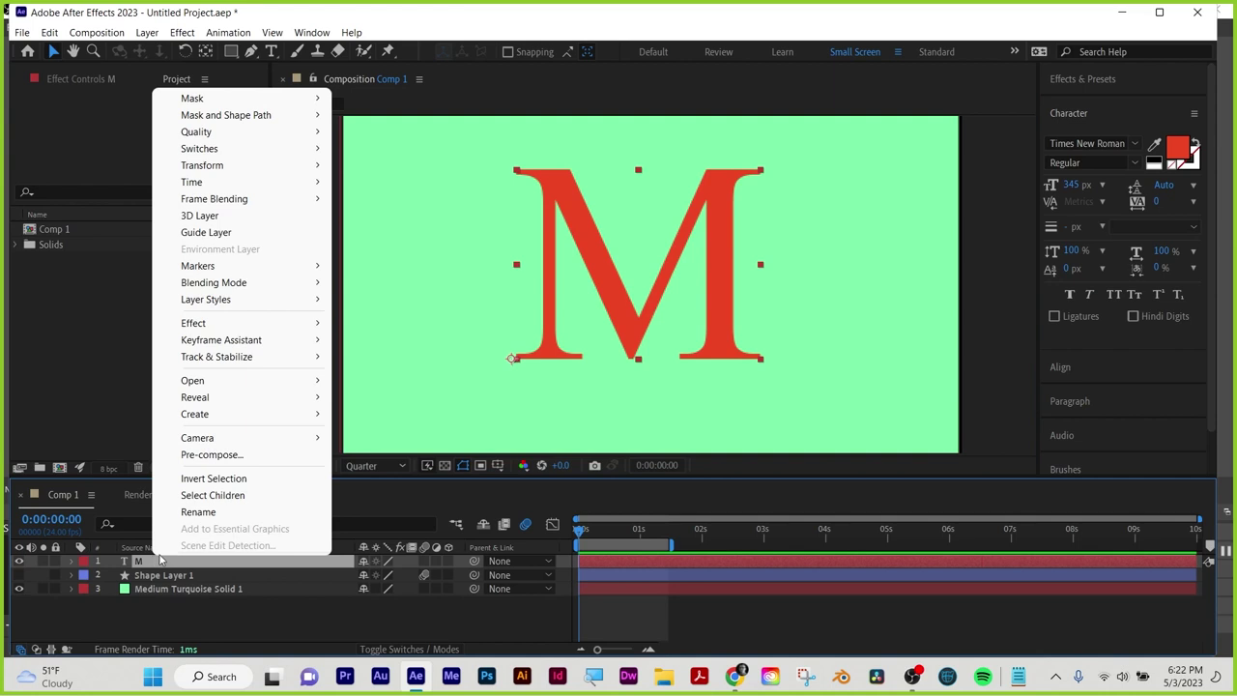
{"action": "mouse_move", "coordinate": [207, 420]}
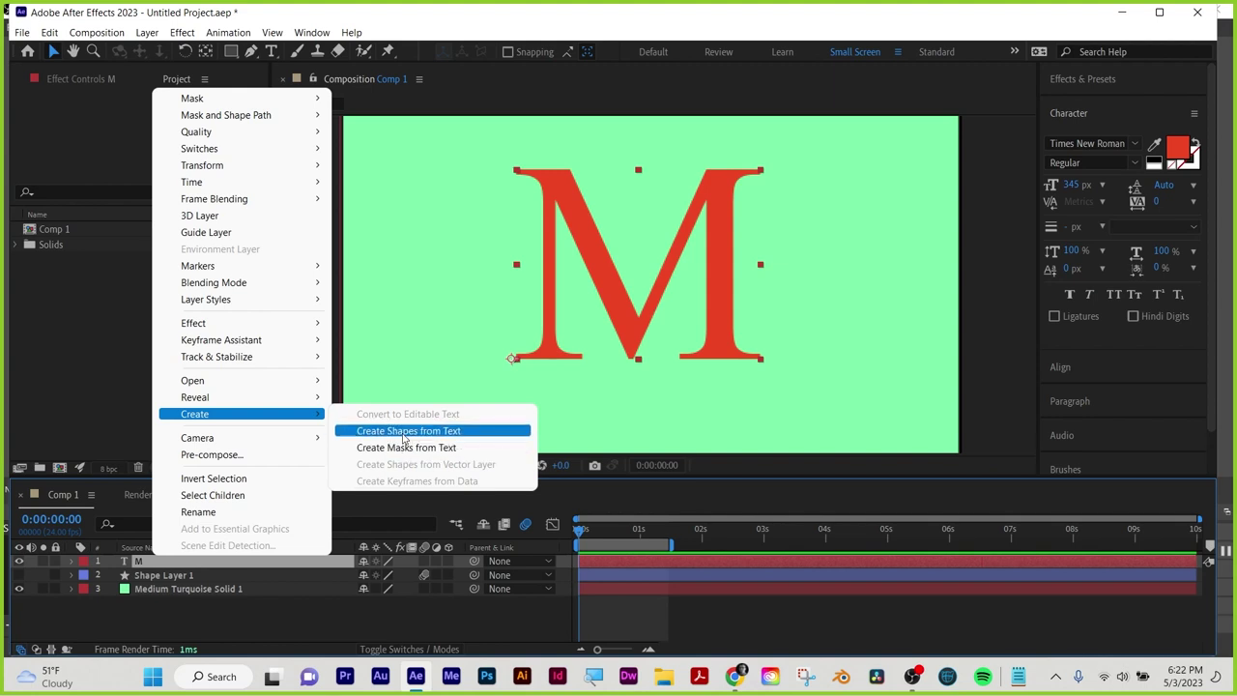
{"action": "left_click", "coordinate": [405, 440]}
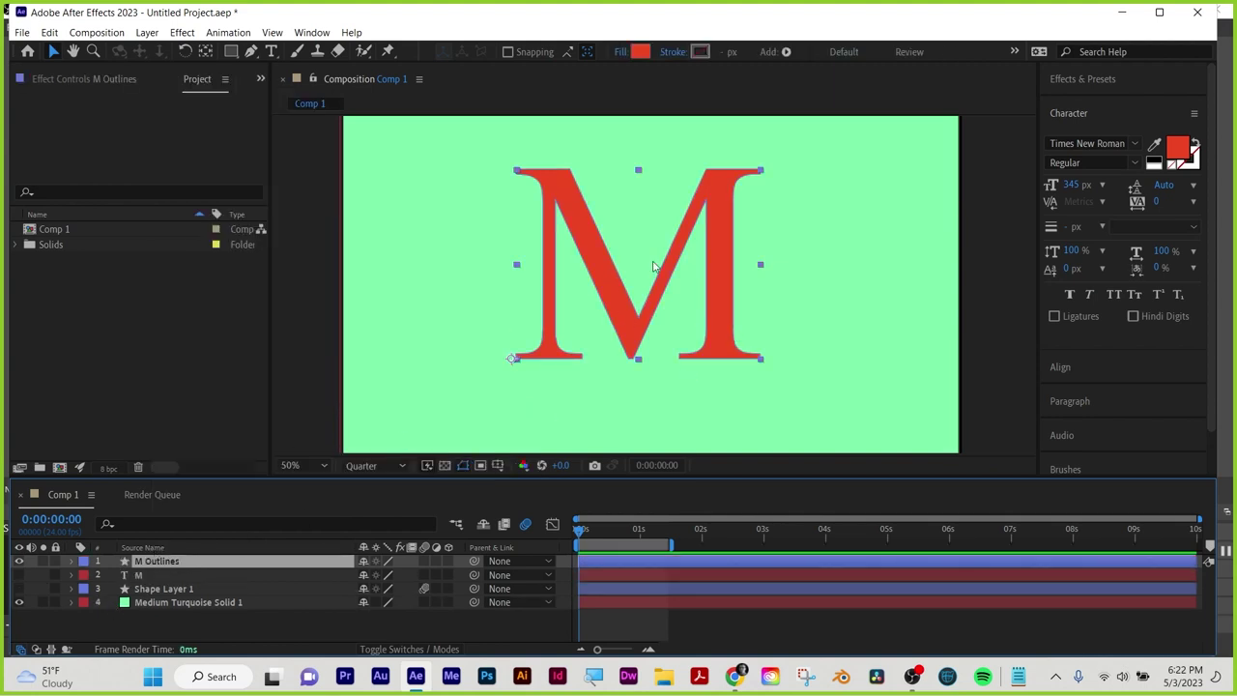
Set the M outlines' fill to None and give them a solid orange stroke 6 px wide
{"action": "left_click", "coordinate": [621, 52]}
{"action": "left_click", "coordinate": [513, 150]}
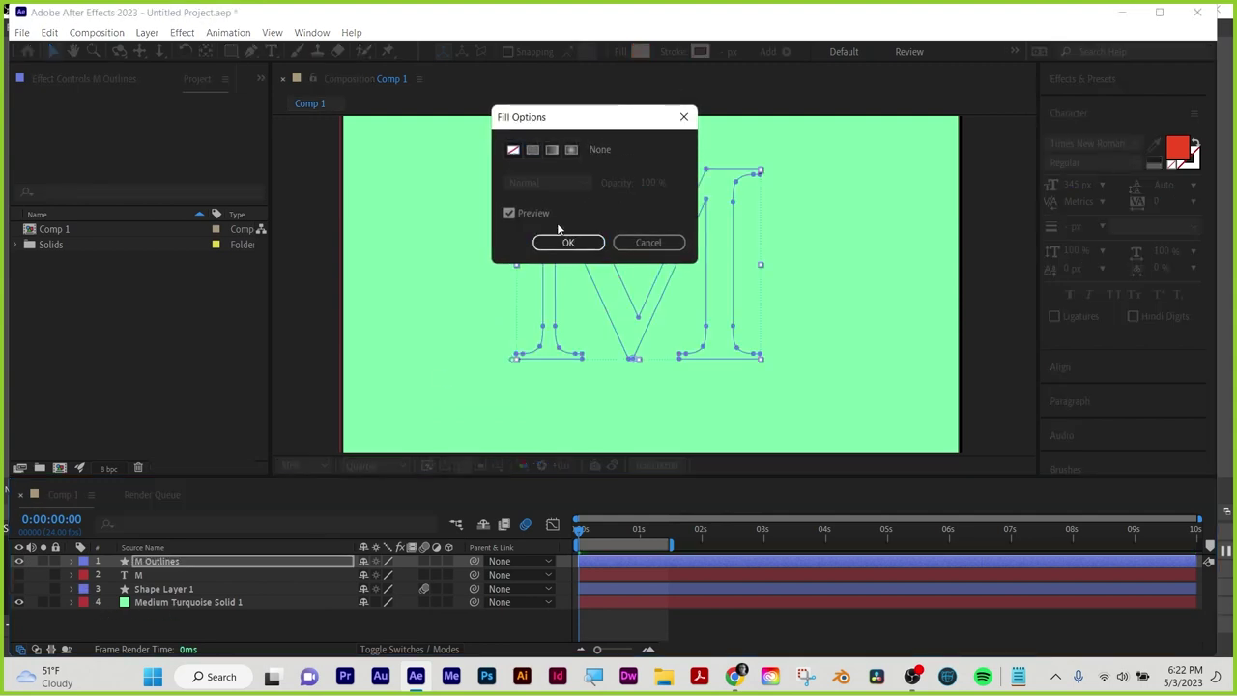
{"action": "left_click", "coordinate": [569, 242]}
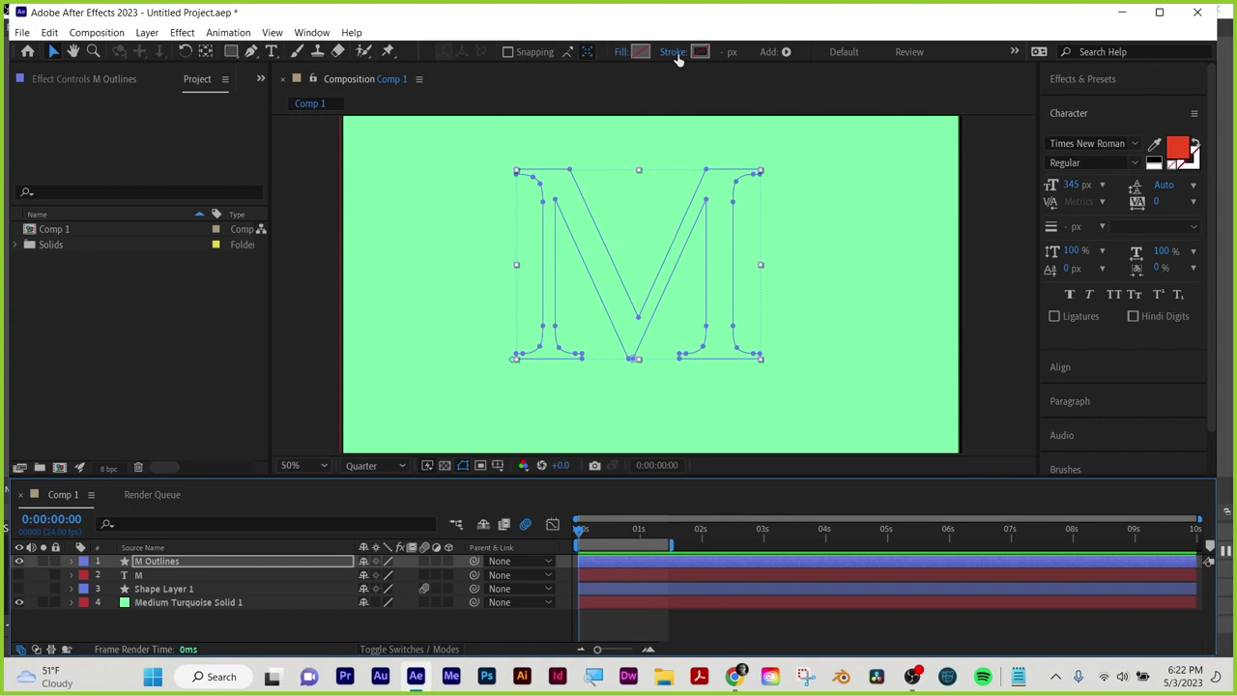
{"action": "left_click", "coordinate": [675, 53]}
{"action": "left_click", "coordinate": [532, 150]}
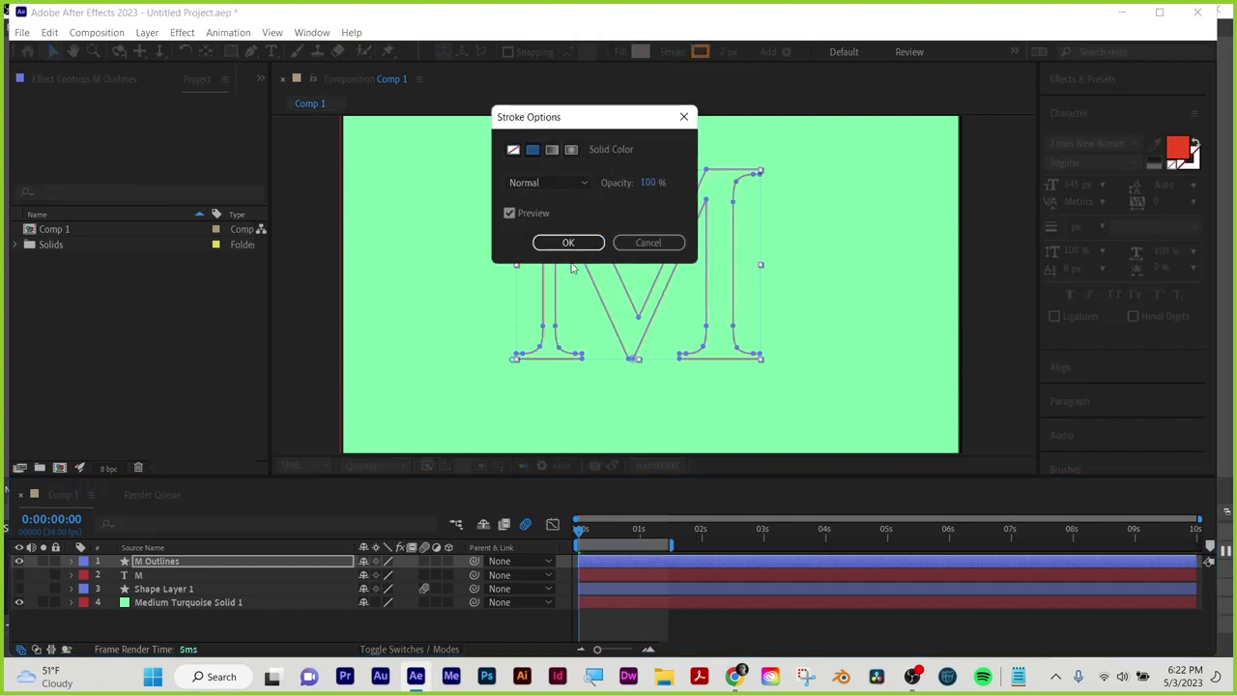
{"action": "left_click", "coordinate": [568, 243]}
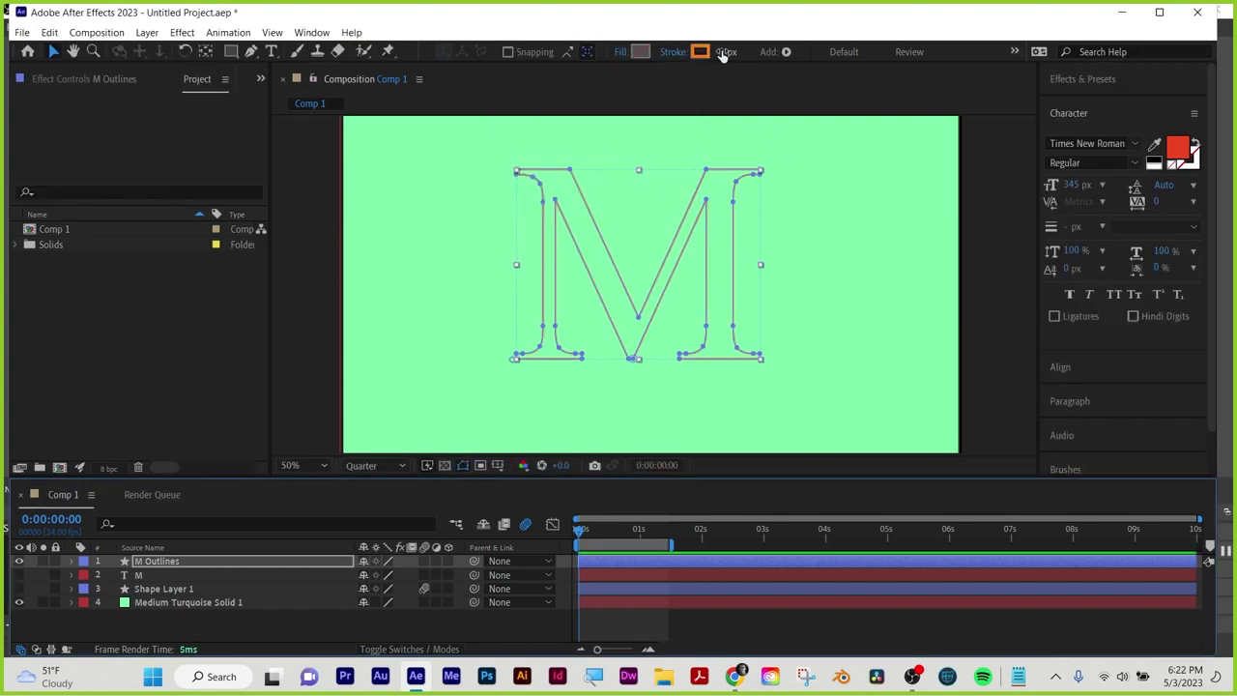
{"action": "mouse_move", "coordinate": [724, 51]}
{"action": "left_mouse_down"}
{"action": "mouse_move", "coordinate": [737, 52]}
{"action": "mouse_move", "coordinate": [725, 51]}
{"action": "left_mouse_up"}
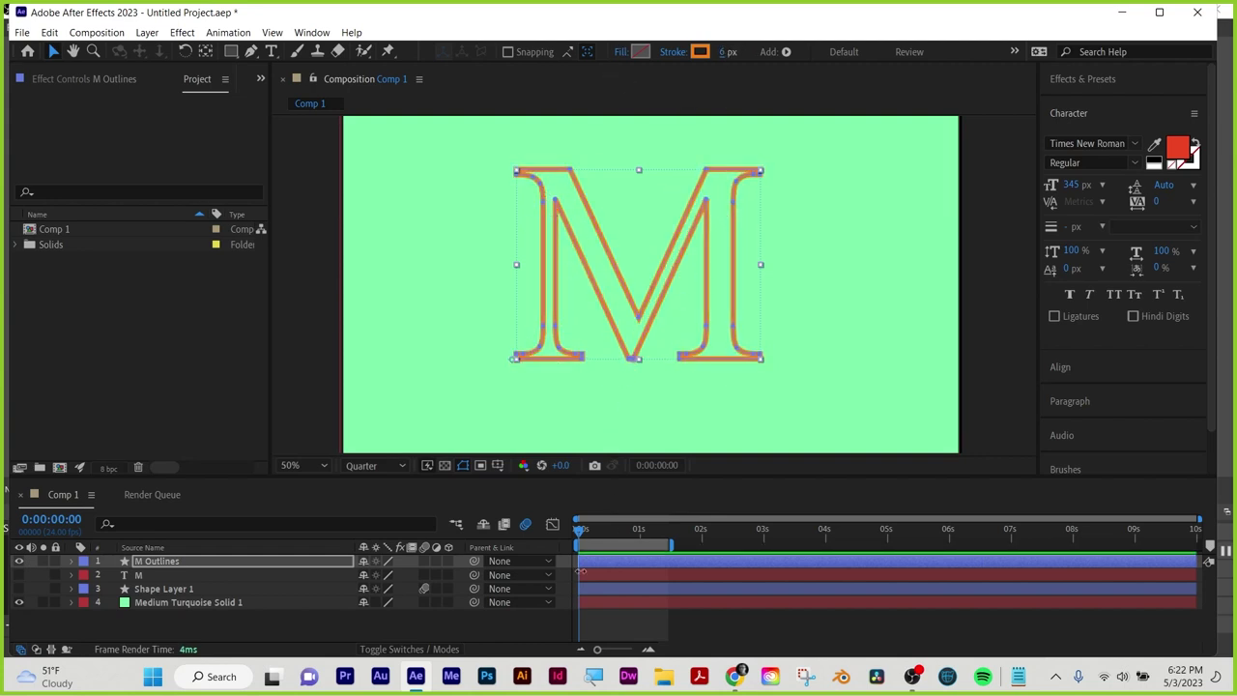
Add Trim Paths to the M Outlines layer and expand its properties
{"action": "left_click", "coordinate": [573, 529]}
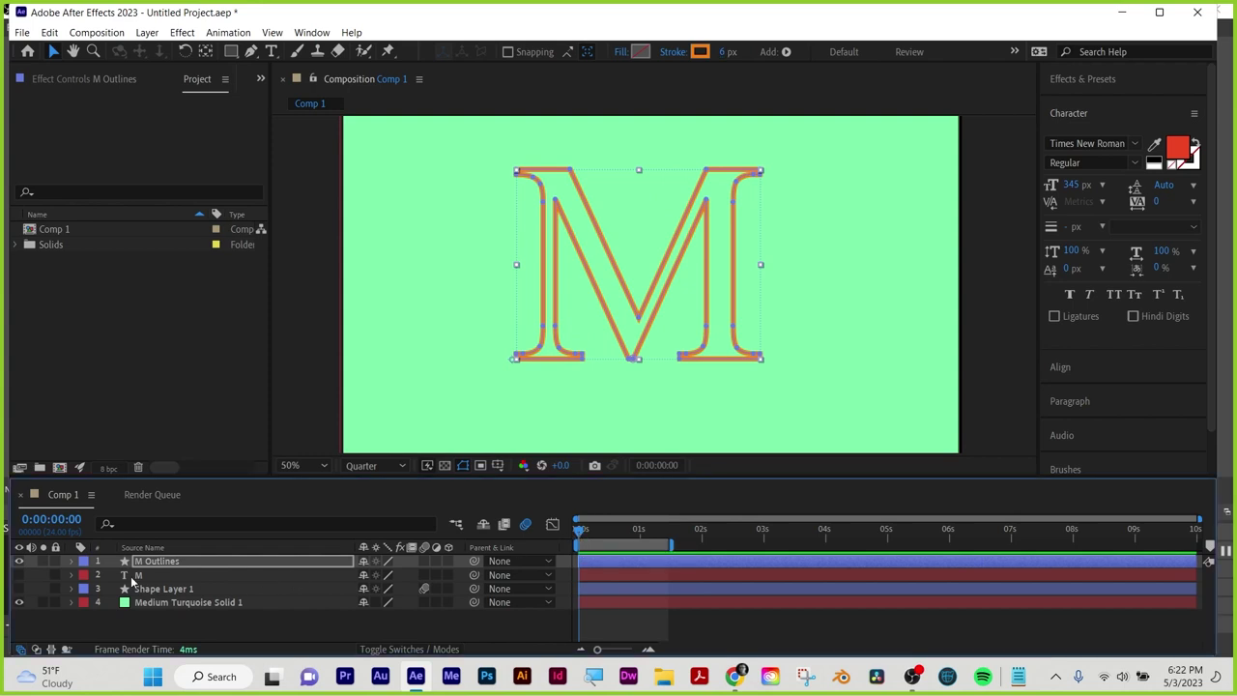
{"action": "left_click", "coordinate": [786, 51]}
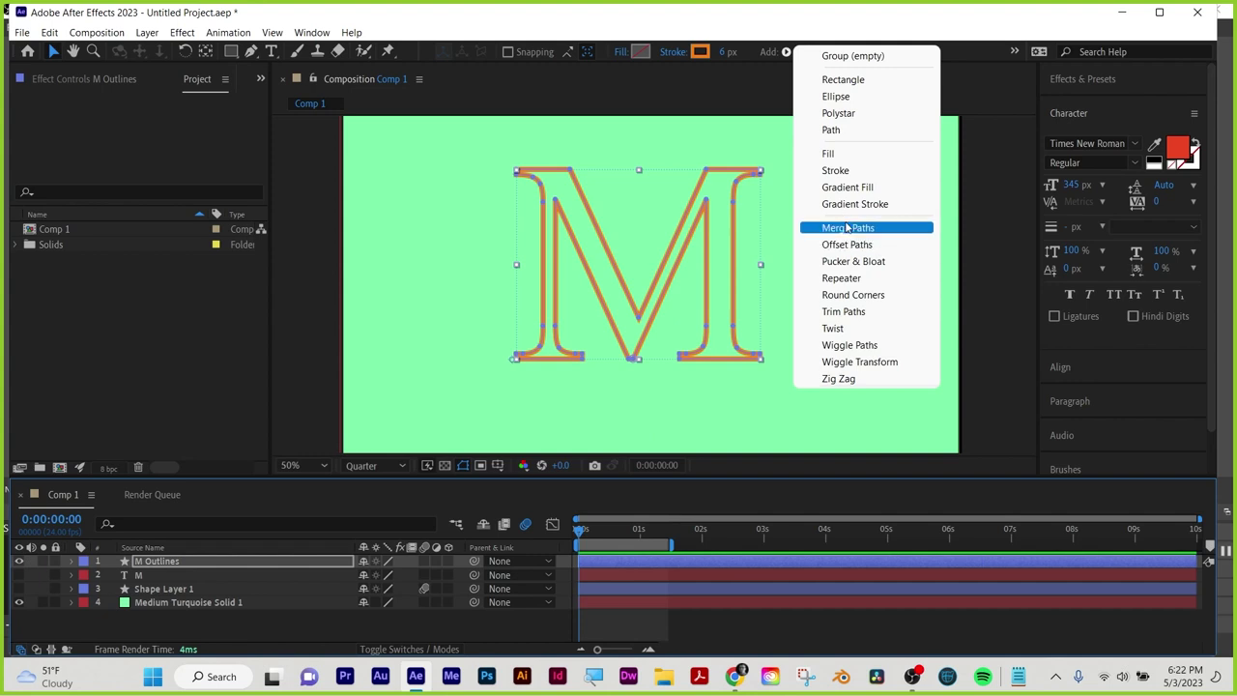
{"action": "left_click", "coordinate": [849, 312]}
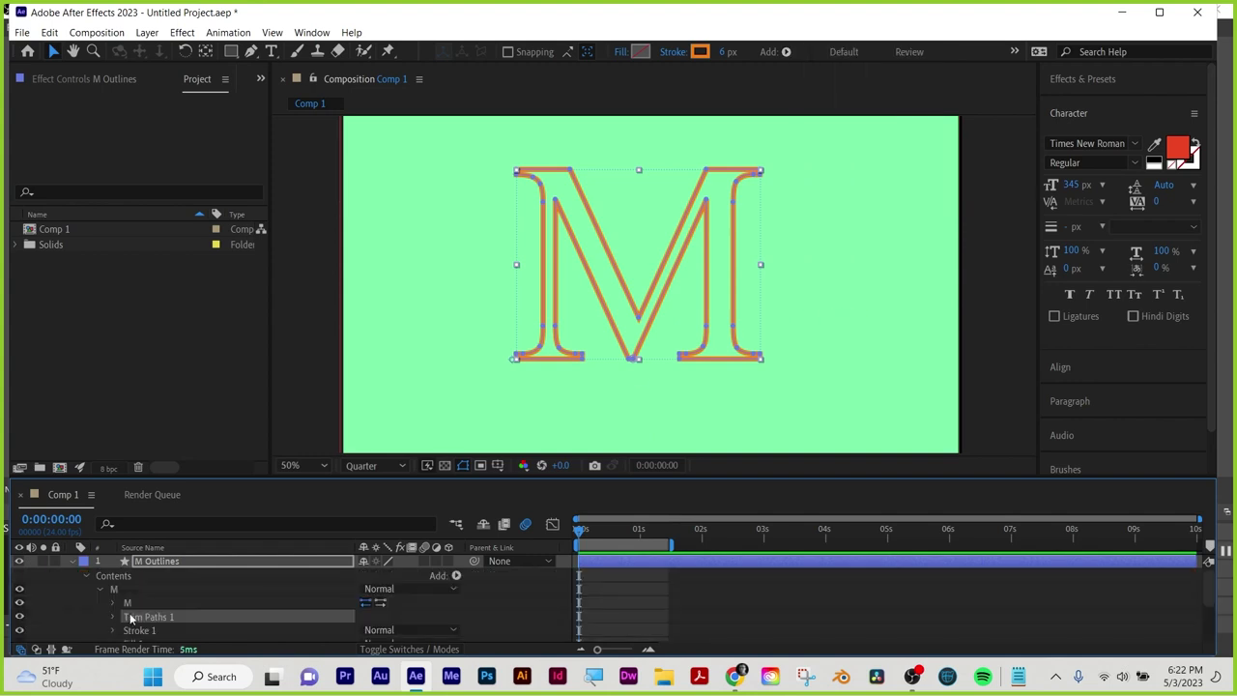
{"action": "left_click", "coordinate": [114, 616]}
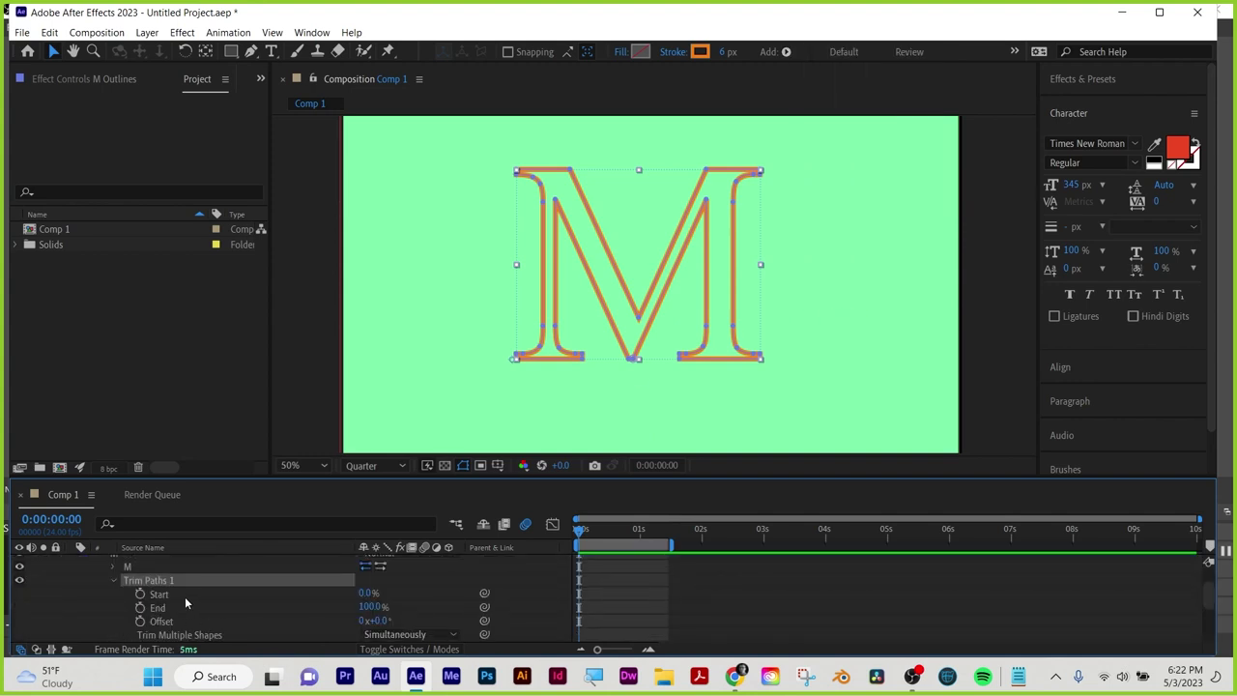
Set the M outline's Trim Paths Start to 7%, End to 85% and Offset to 30° to shift the gap
{"action": "mouse_move", "coordinate": [372, 607]}
{"action": "left_mouse_down"}
{"action": "mouse_move", "coordinate": [348, 607]}
{"action": "mouse_move", "coordinate": [371, 592]}
{"action": "left_mouse_up"}
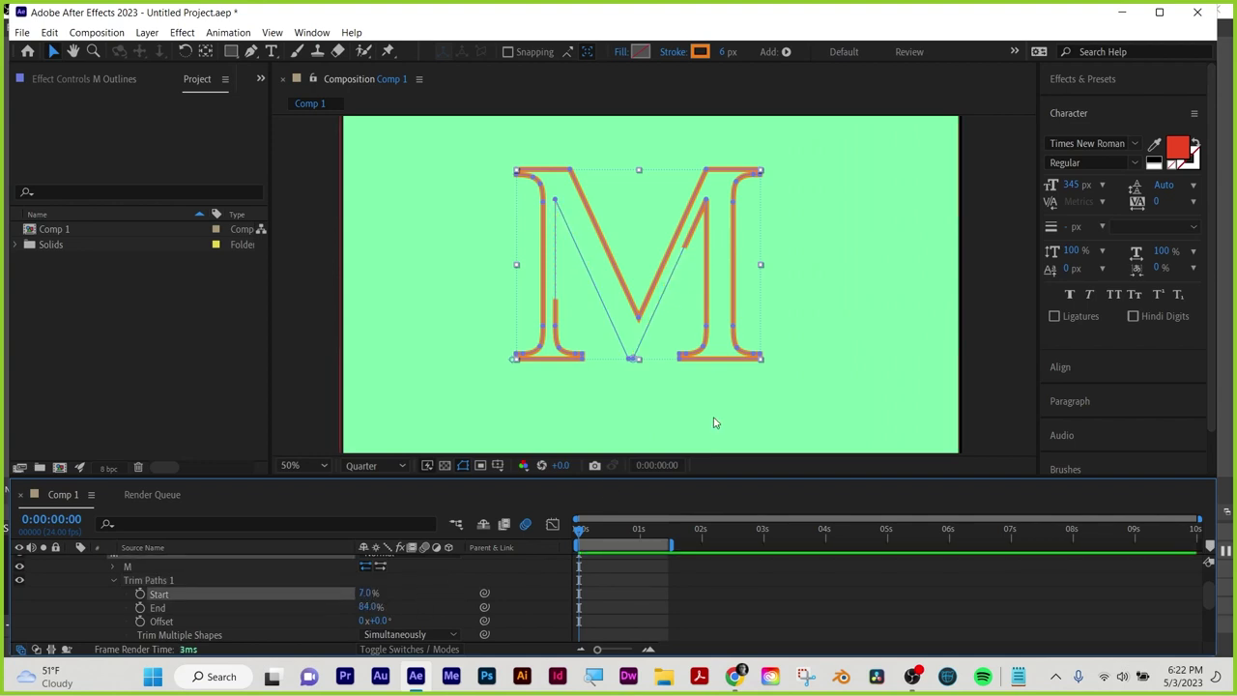
{"action": "left_click", "coordinate": [674, 601]}
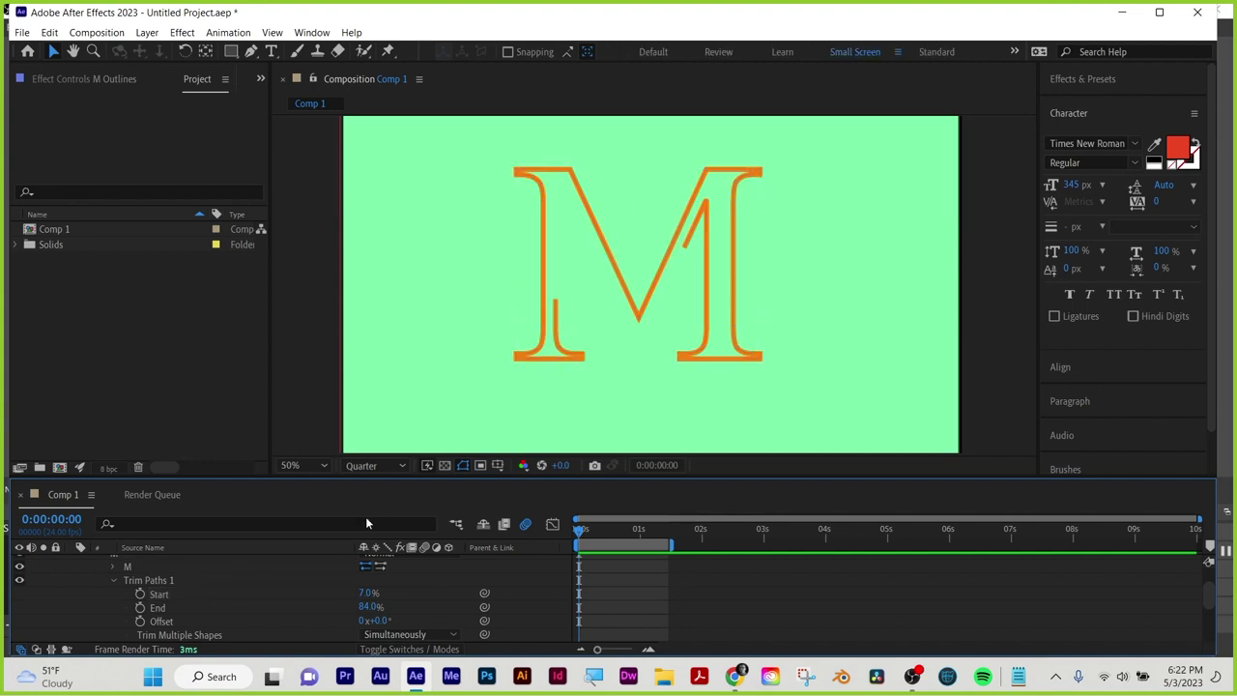
{"action": "left_click_drag", "start_coordinate": [376, 620], "coordinate": [413, 598]}
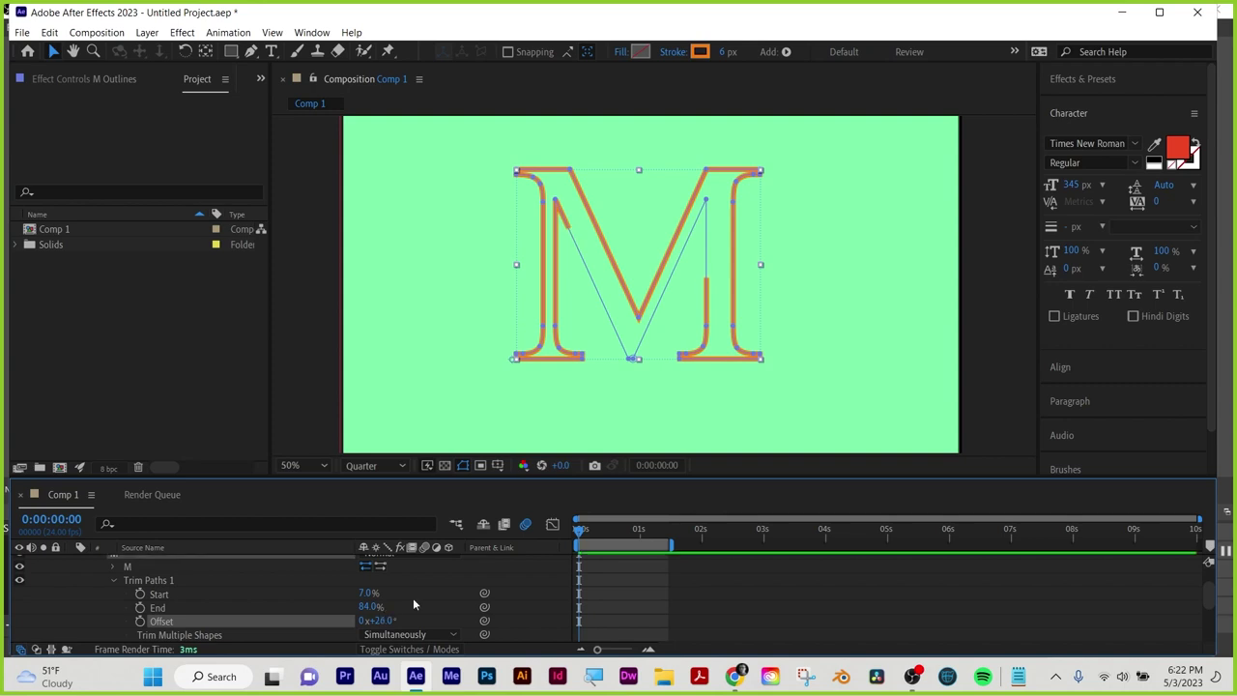
{"action": "left_click", "coordinate": [738, 623]}
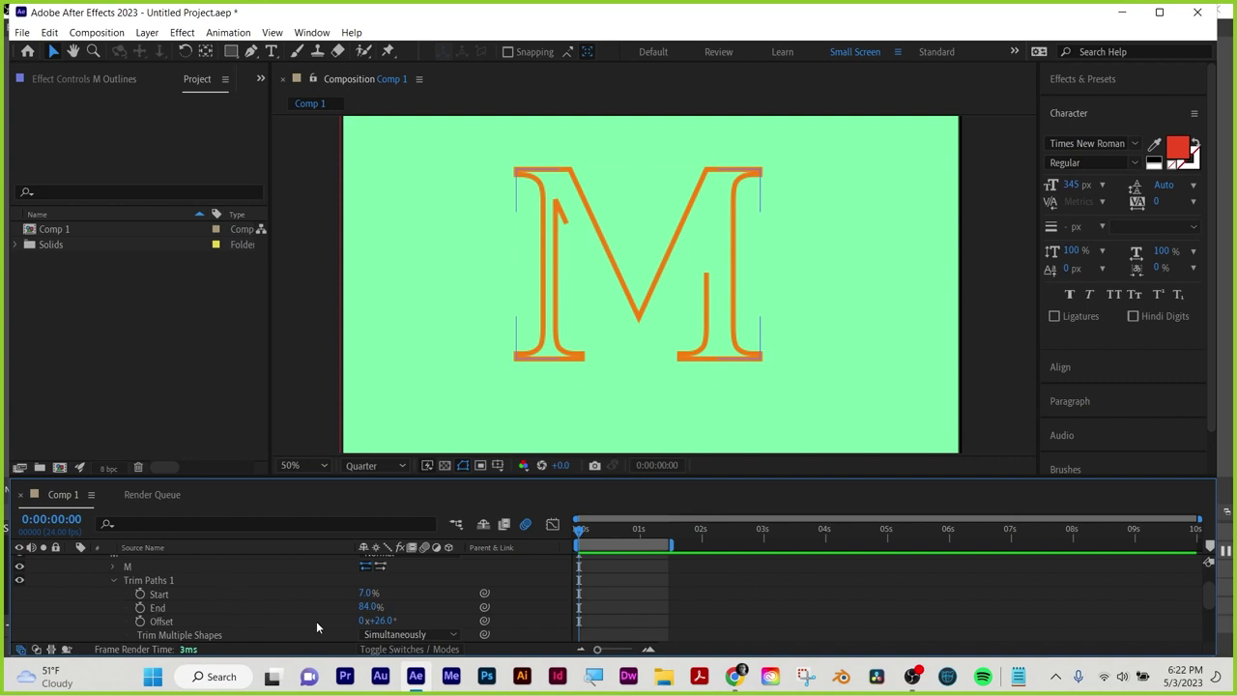
{"action": "mouse_move", "coordinate": [377, 621]}
{"action": "left_mouse_down"}
{"action": "mouse_move", "coordinate": [345, 621]}
{"action": "mouse_move", "coordinate": [368, 606]}
{"action": "left_mouse_up"}
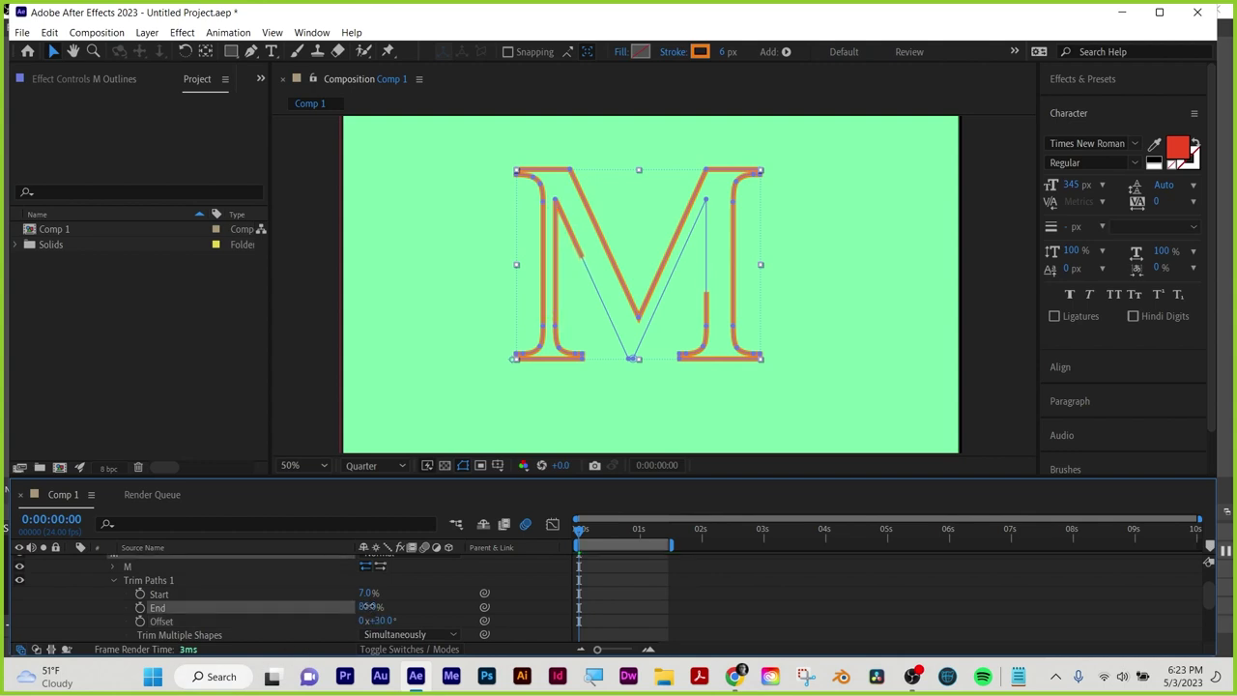
{"action": "left_click", "coordinate": [727, 617]}
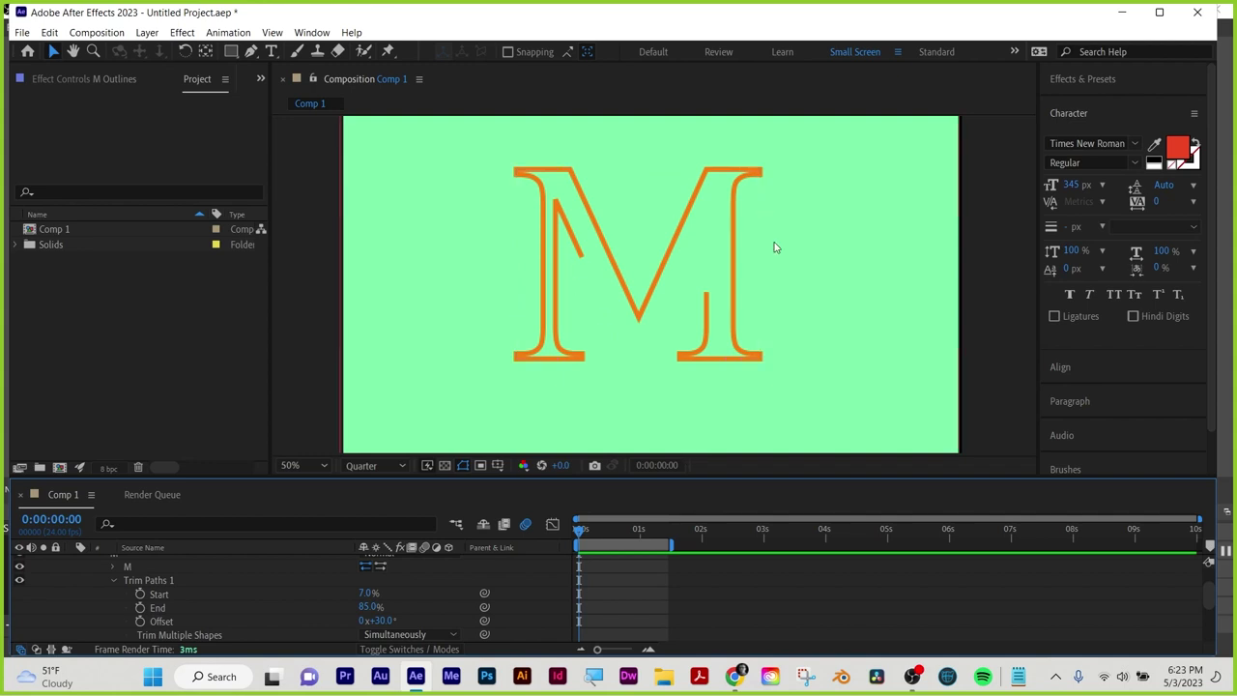
Delete the M Outlines layer
{"action": "left_click", "coordinate": [196, 589]}
{"action": "scroll", "coordinate": [174, 586], "scroll_direction": "up", "scroll_amount": 1}
{"action": "key", "text": "Delete"}
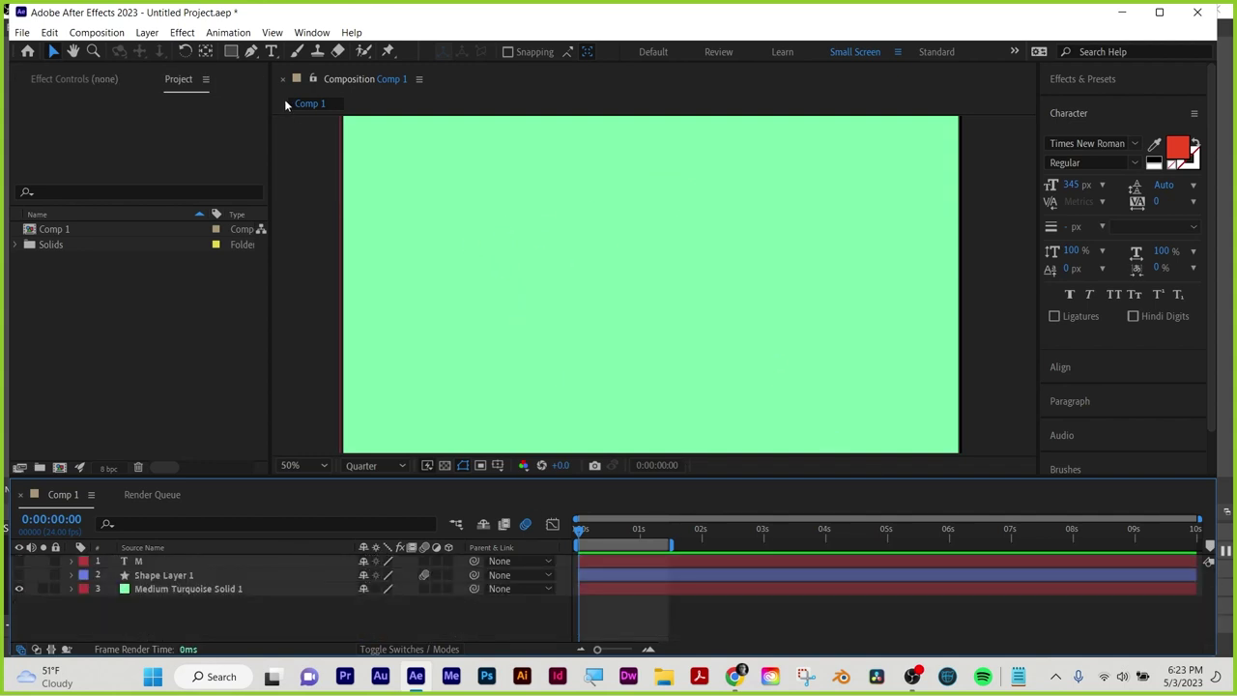
Draw a square shape near the middle of the composition with no stroke and a solid red fill
{"action": "left_click", "coordinate": [232, 52]}
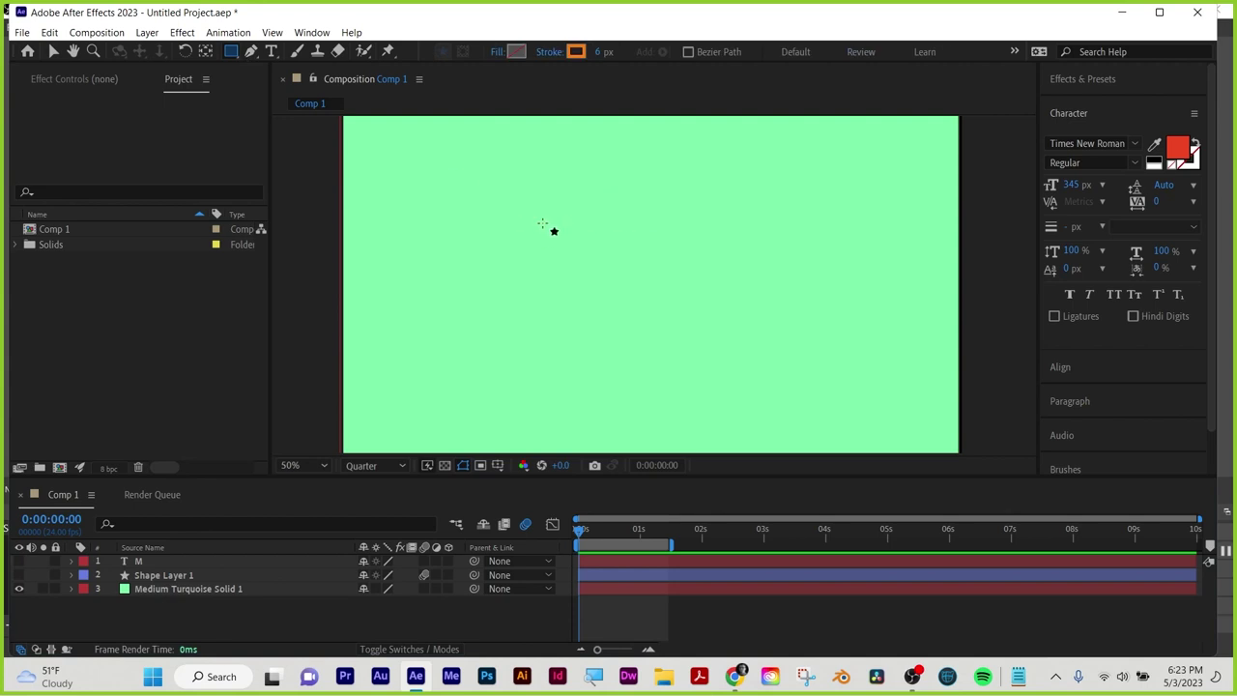
{"action": "mouse_move", "coordinate": [547, 217]}
{"action": "left_mouse_down"}
{"action": "mouse_move", "coordinate": [651, 281]}
{"action": "mouse_move", "coordinate": [675, 343]}
{"action": "left_mouse_up"}
{"action": "left_click", "coordinate": [549, 52]}
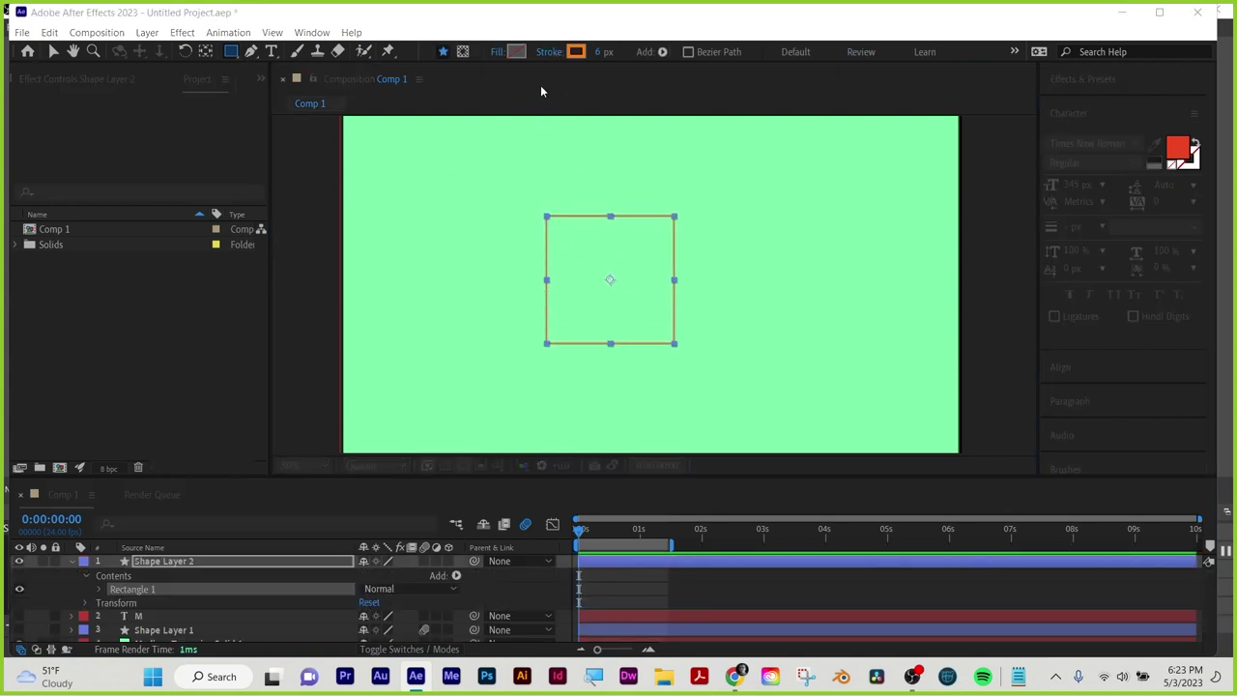
{"action": "left_click", "coordinate": [513, 150]}
{"action": "left_click", "coordinate": [568, 242]}
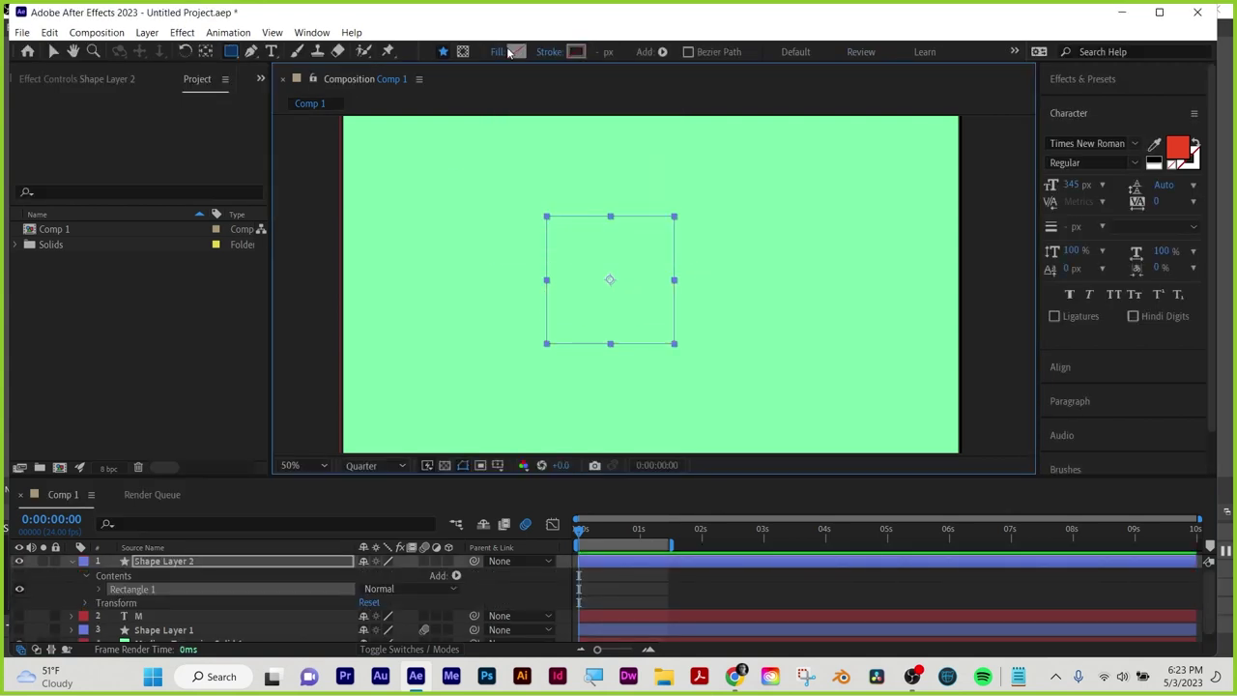
{"action": "left_click", "coordinate": [494, 53]}
{"action": "left_click", "coordinate": [532, 152]}
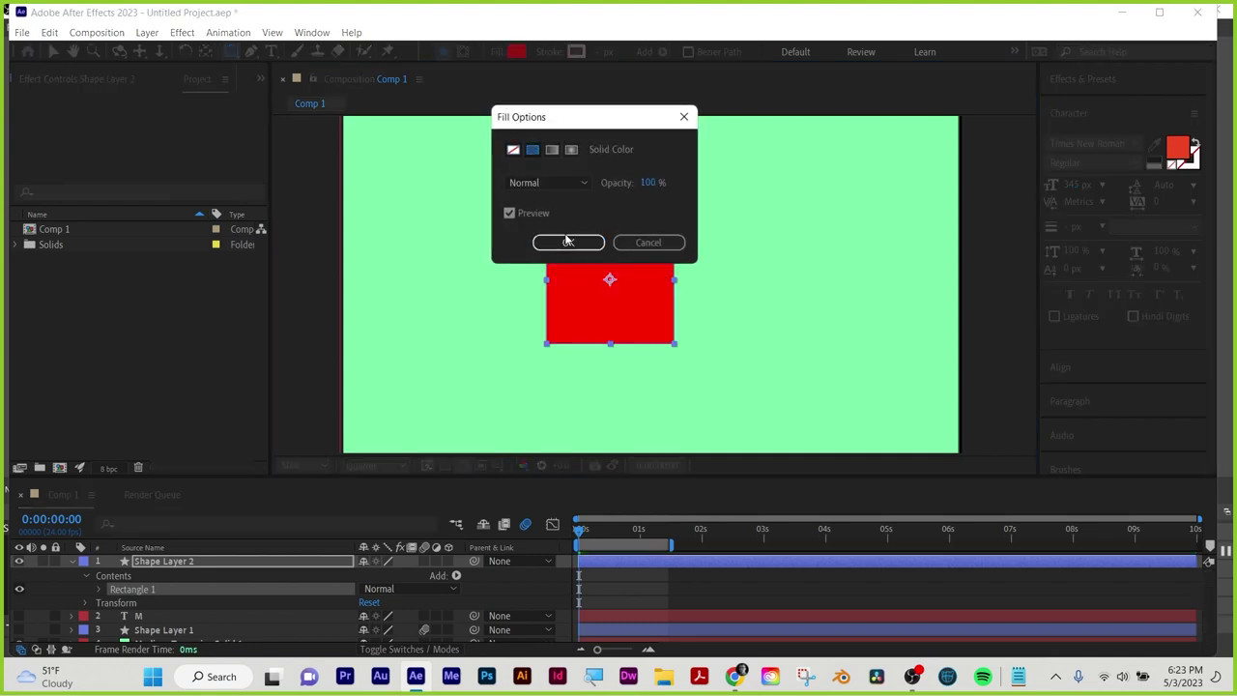
{"action": "left_click", "coordinate": [569, 243]}
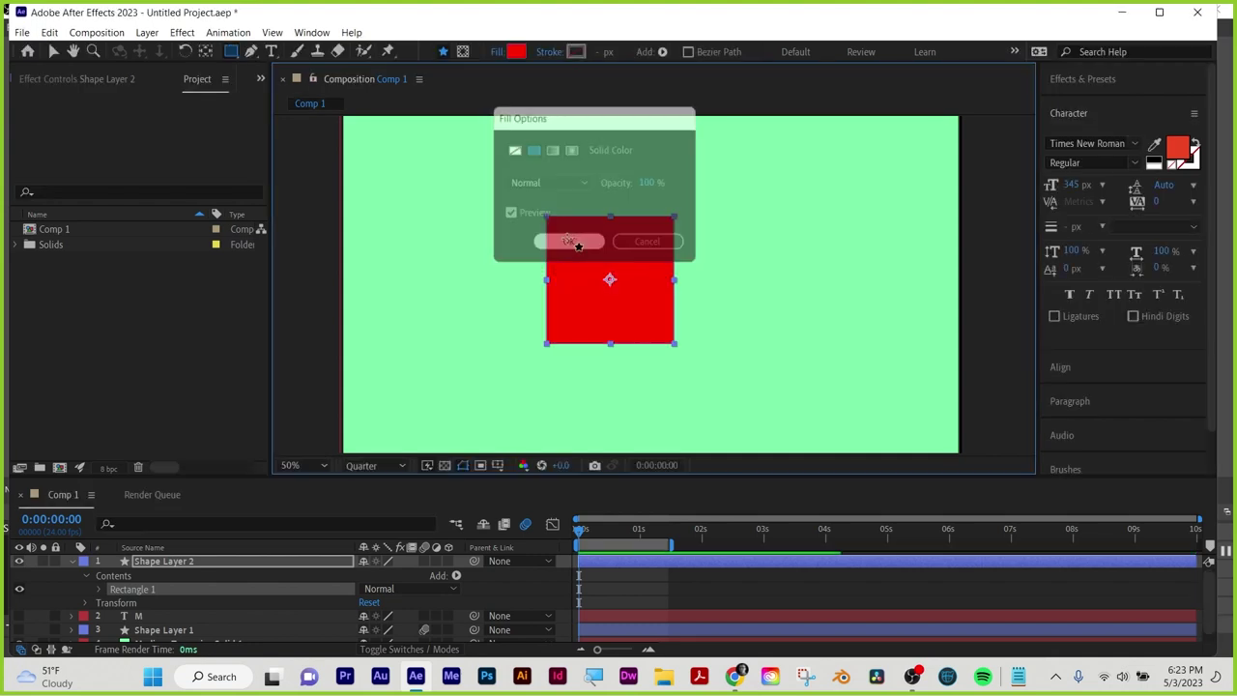
Show the red square layer's Position, Scale, Rotation and Opacity properties one at a time, finishing on Scale
{"action": "left_click", "coordinate": [72, 562]}
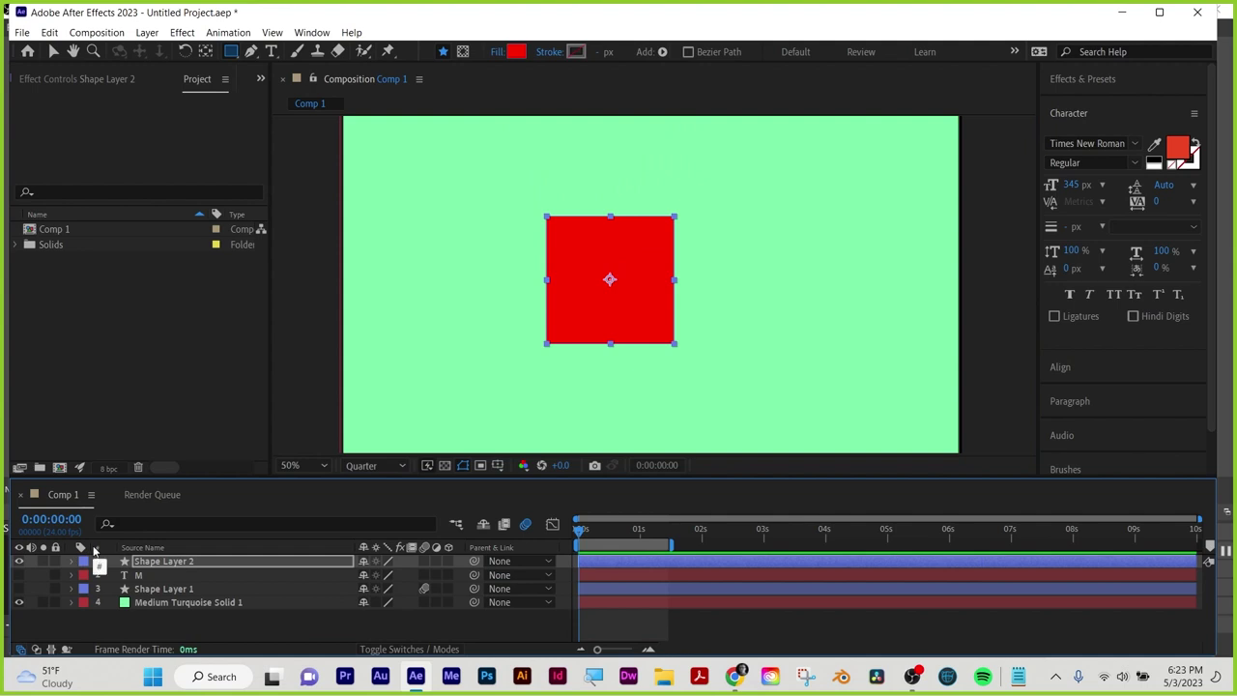
{"action": "key", "text": "p"}
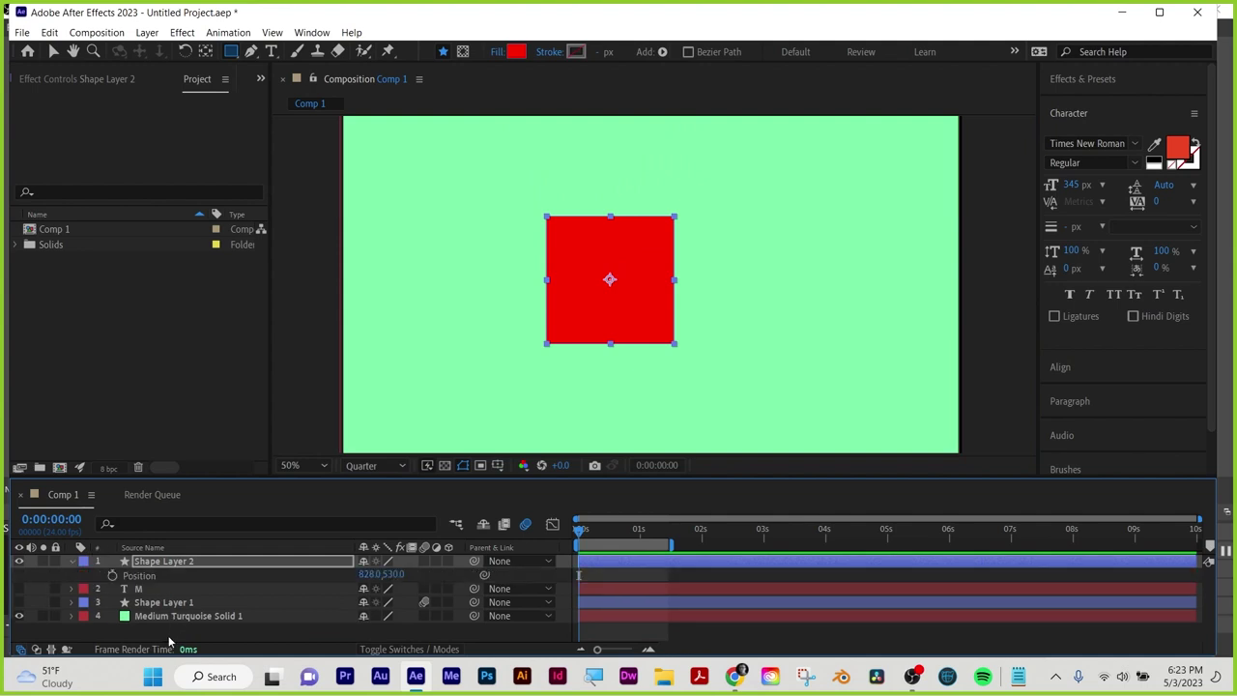
{"action": "key", "text": "s"}
{"action": "key", "text": "r"}
{"action": "key", "text": "t"}
{"action": "key", "text": "s"}
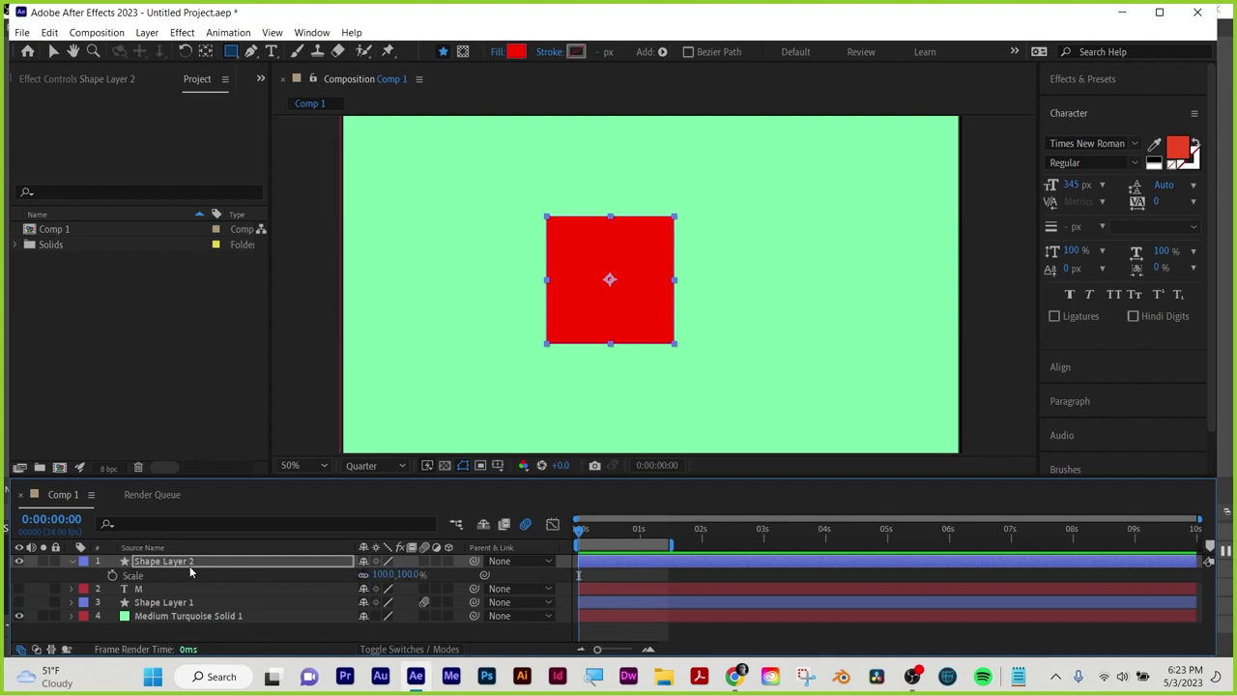
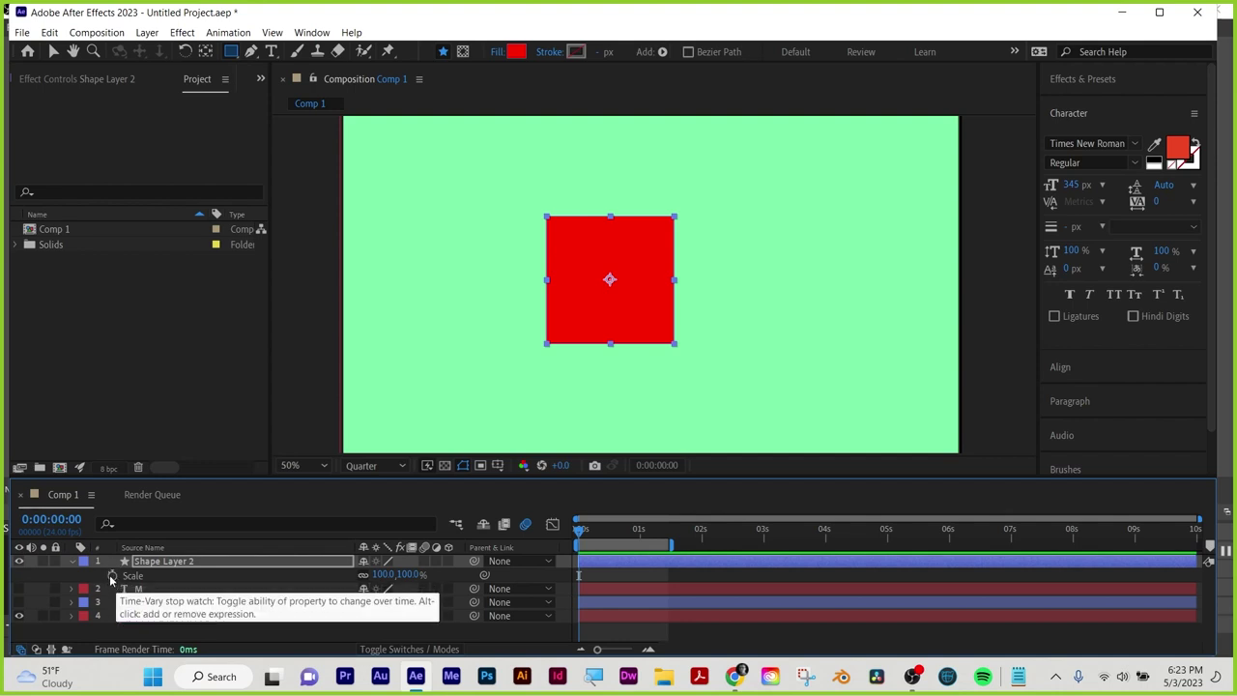
Add the expression wiggle(4,300) to the red square layer's Scale property
{"action": "left_click", "coordinate": [113, 575], "text": "alt"}
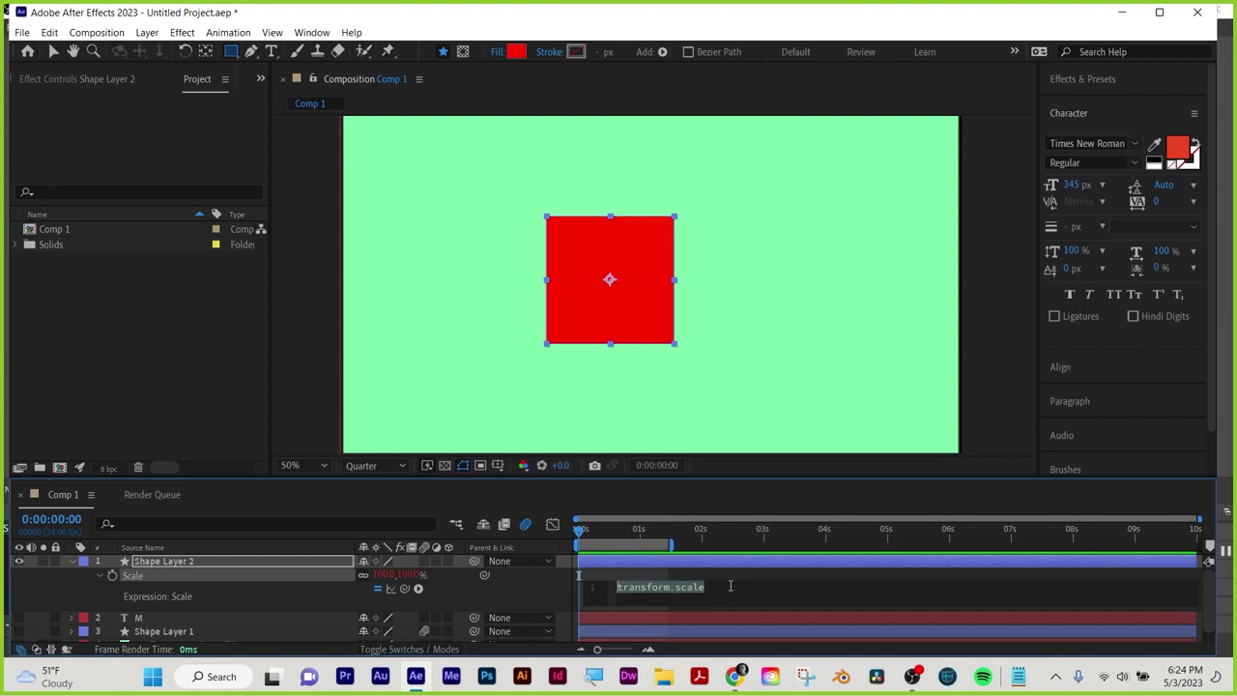
{"action": "type", "text": "wig"}
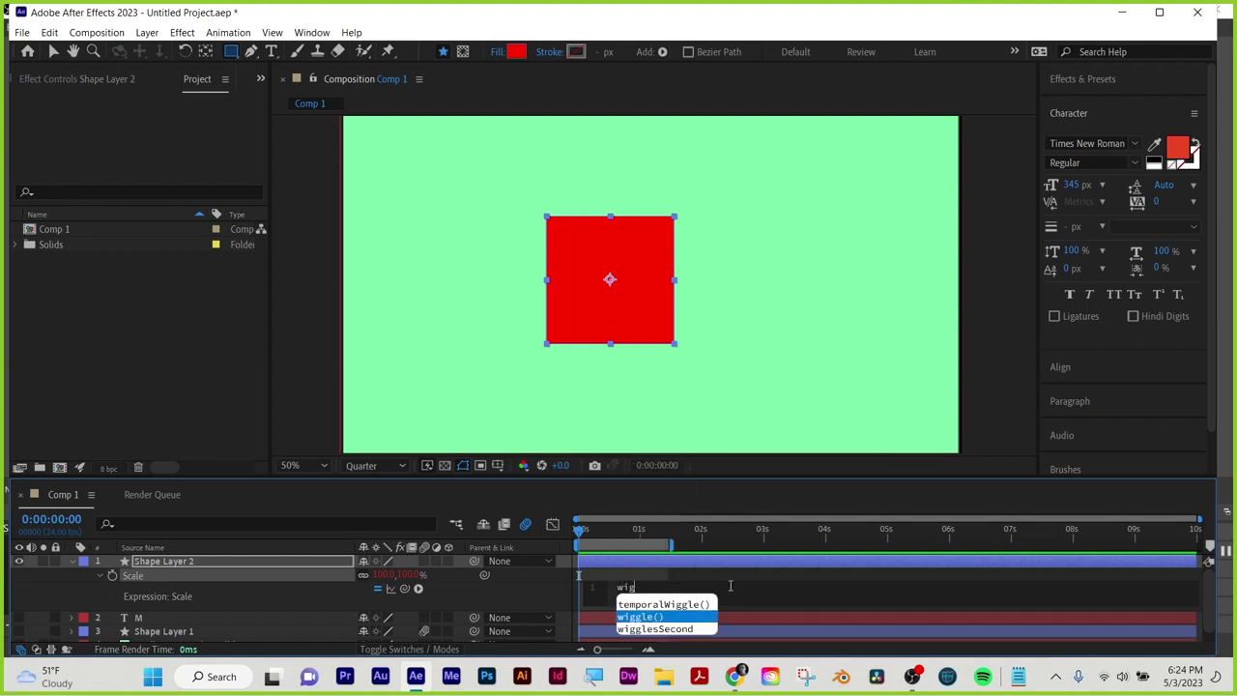
{"action": "left_click", "coordinate": [642, 617]}
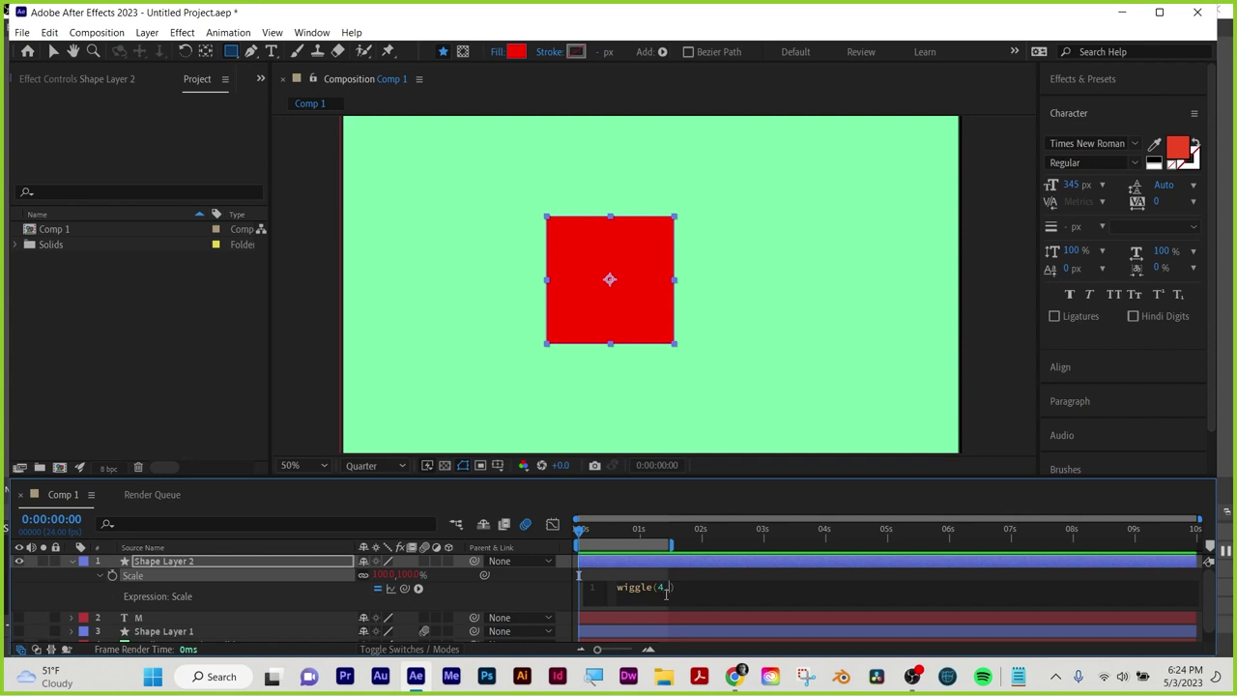
{"action": "type", "text": ",300"}
{"action": "left_click", "coordinate": [735, 575]}
Preview the wiggling square, scrub through a few frames and return to the start of the composition
{"action": "key", "text": "space"}
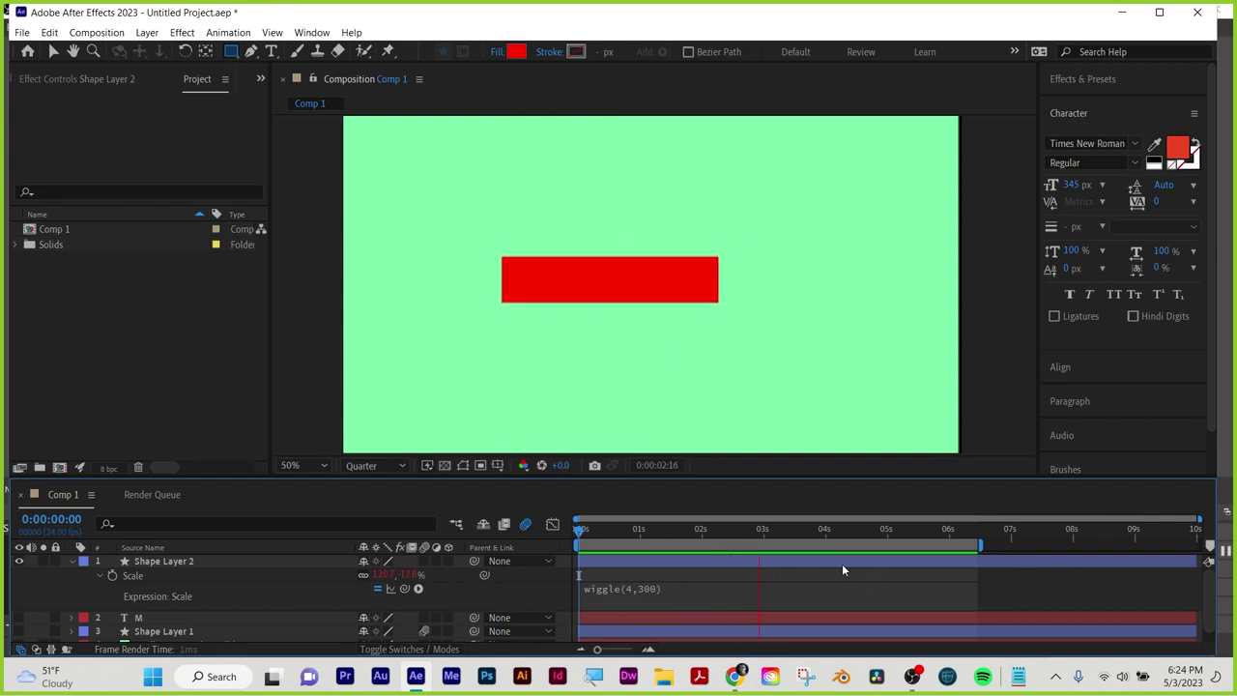
{"action": "left_click", "coordinate": [853, 532]}
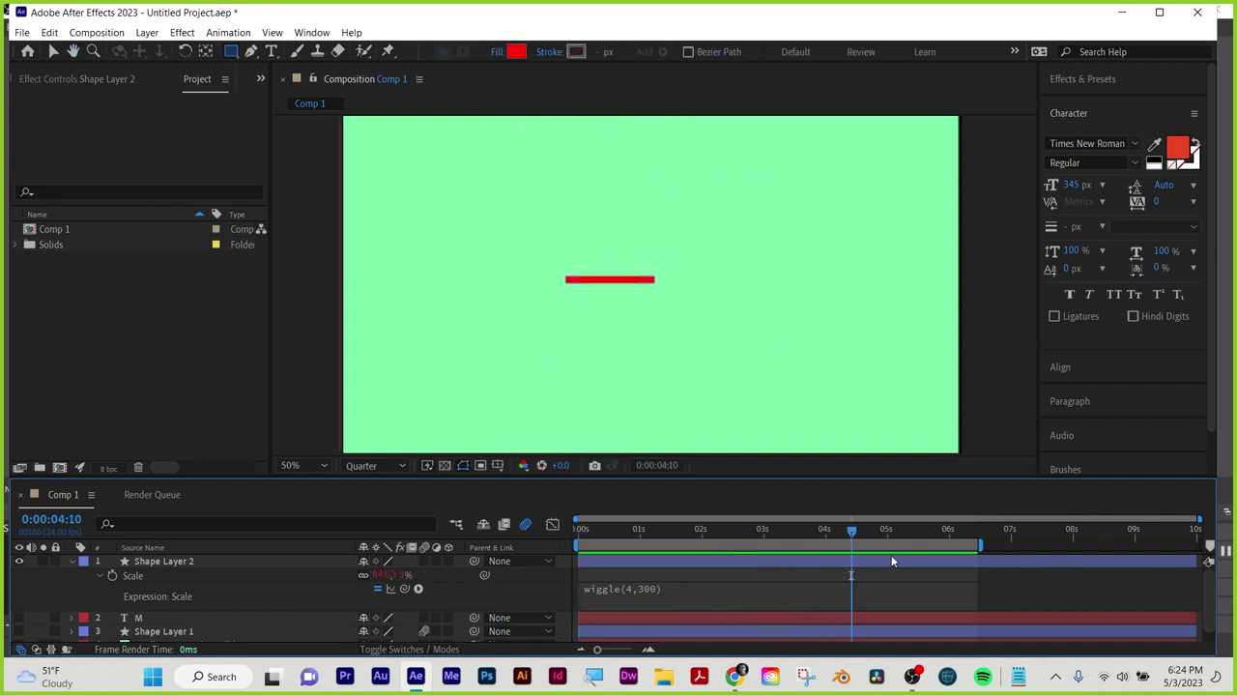
{"action": "left_click_drag", "start_coordinate": [852, 532], "coordinate": [788, 530]}
{"action": "left_click", "coordinate": [809, 527]}
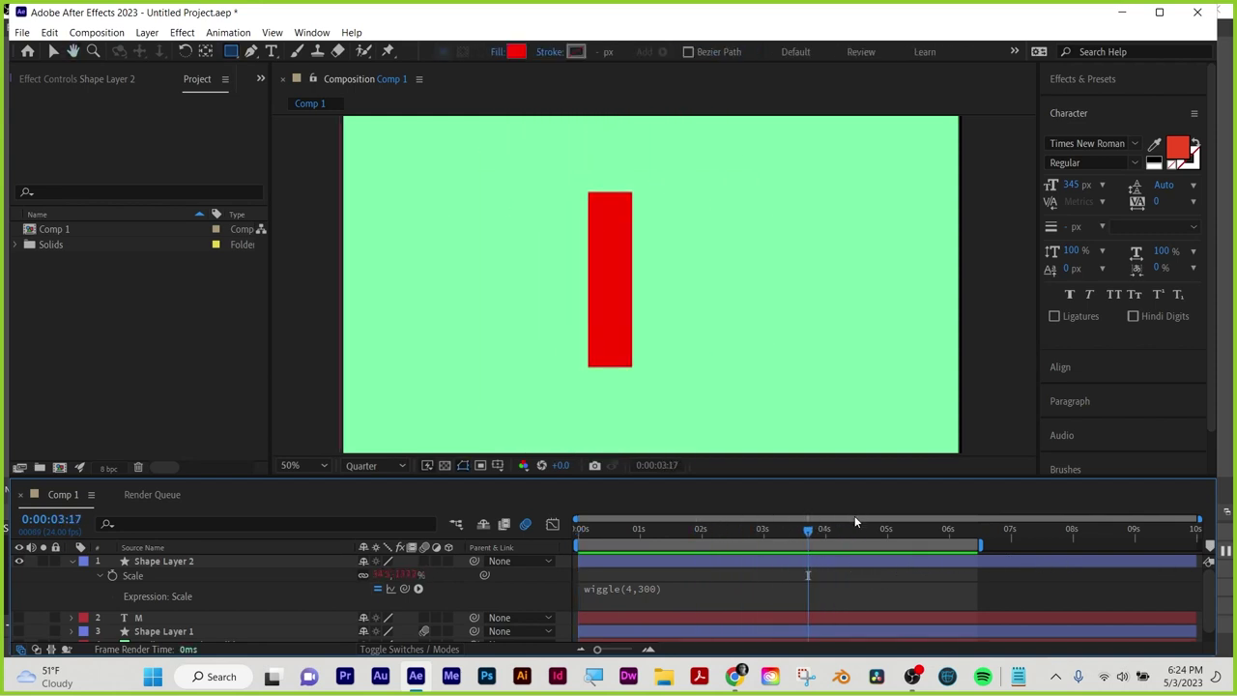
{"action": "key", "text": "Home"}
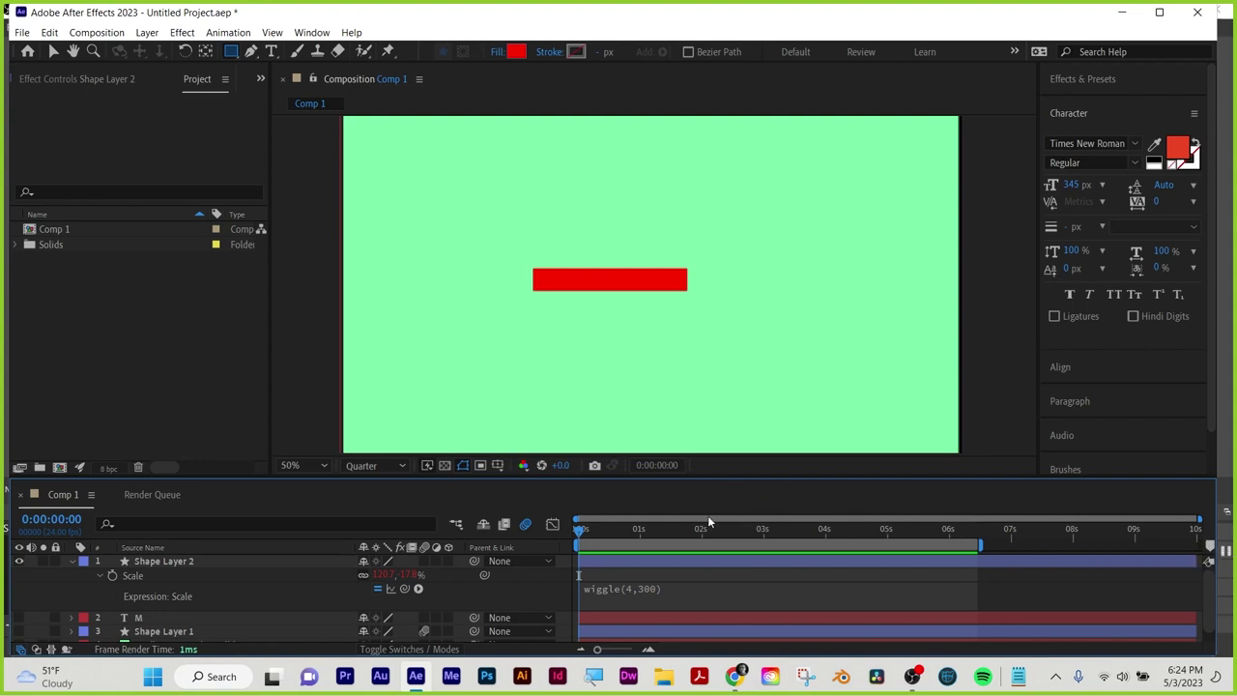
Create a text layer reading "ALT [ ]" and move it above the red square, near the composition's upper edge
{"action": "key", "text": "ctrl+alt+shift+t"}
{"action": "type", "text": "ALT [ ]"}
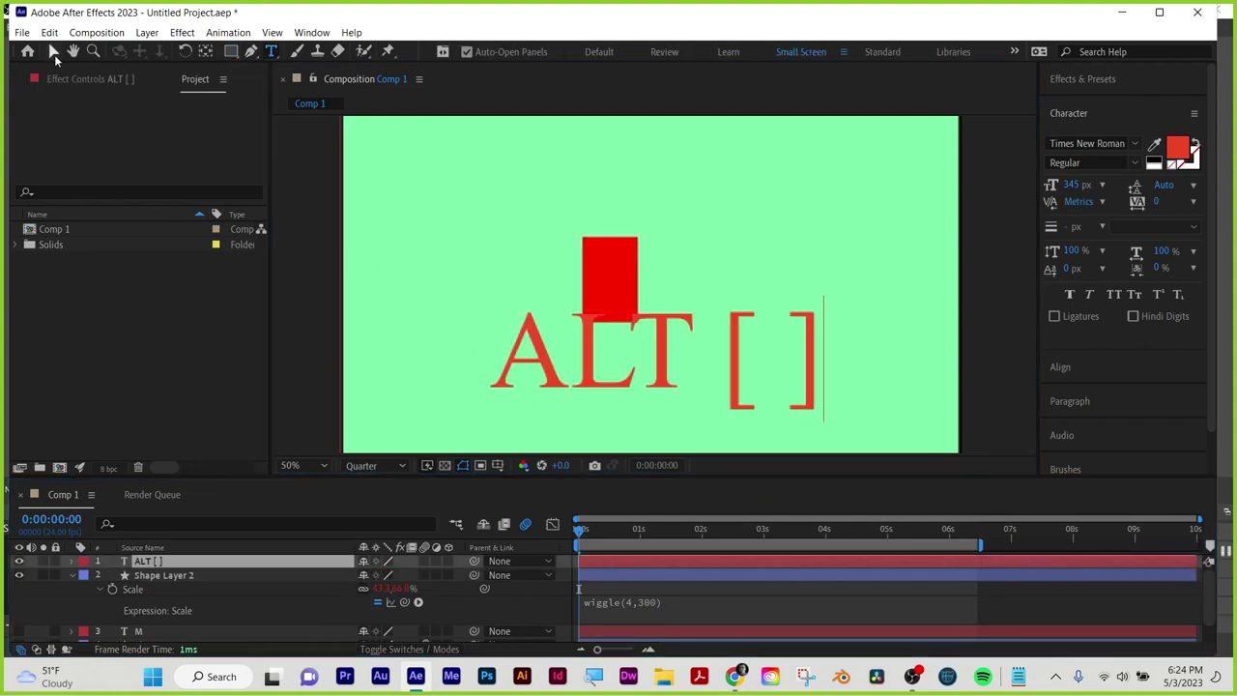
{"action": "left_click", "coordinate": [54, 51]}
{"action": "left_click_drag", "start_coordinate": [633, 373], "coordinate": [516, 208]}
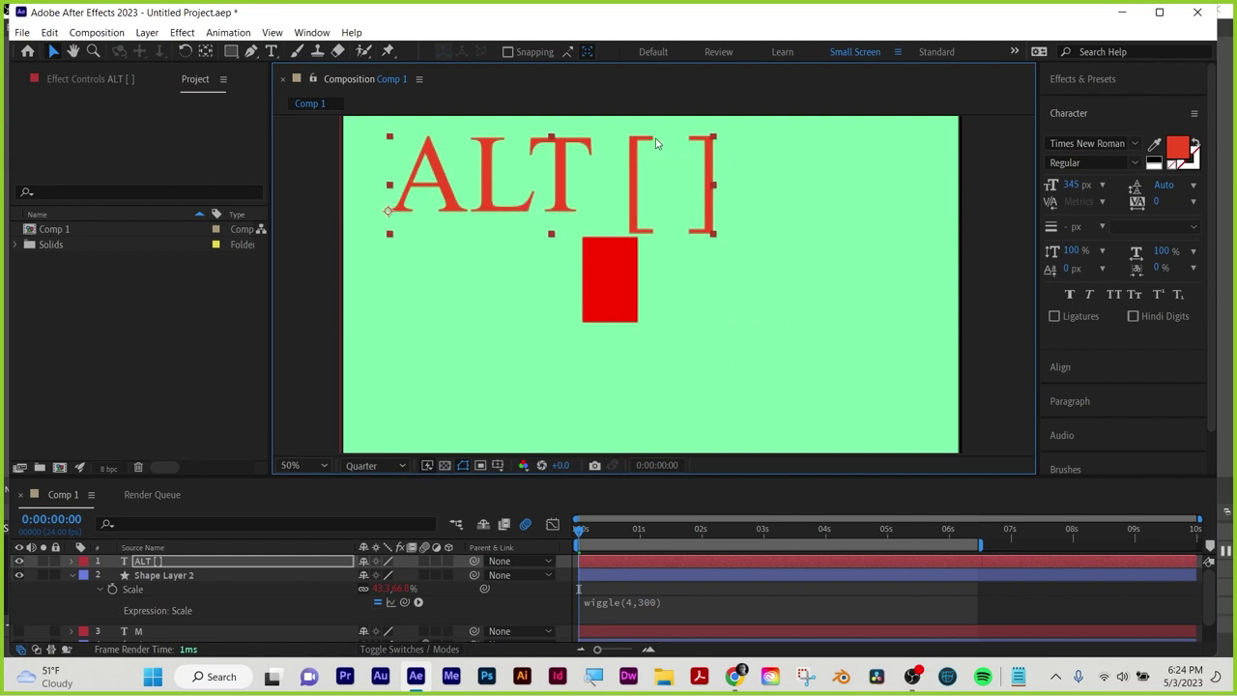
{"action": "mouse_move", "coordinate": [638, 155]}
{"action": "left_mouse_down"}
{"action": "mouse_move", "coordinate": [638, 187]}
{"action": "mouse_move", "coordinate": [643, 148]}
{"action": "left_mouse_up"}
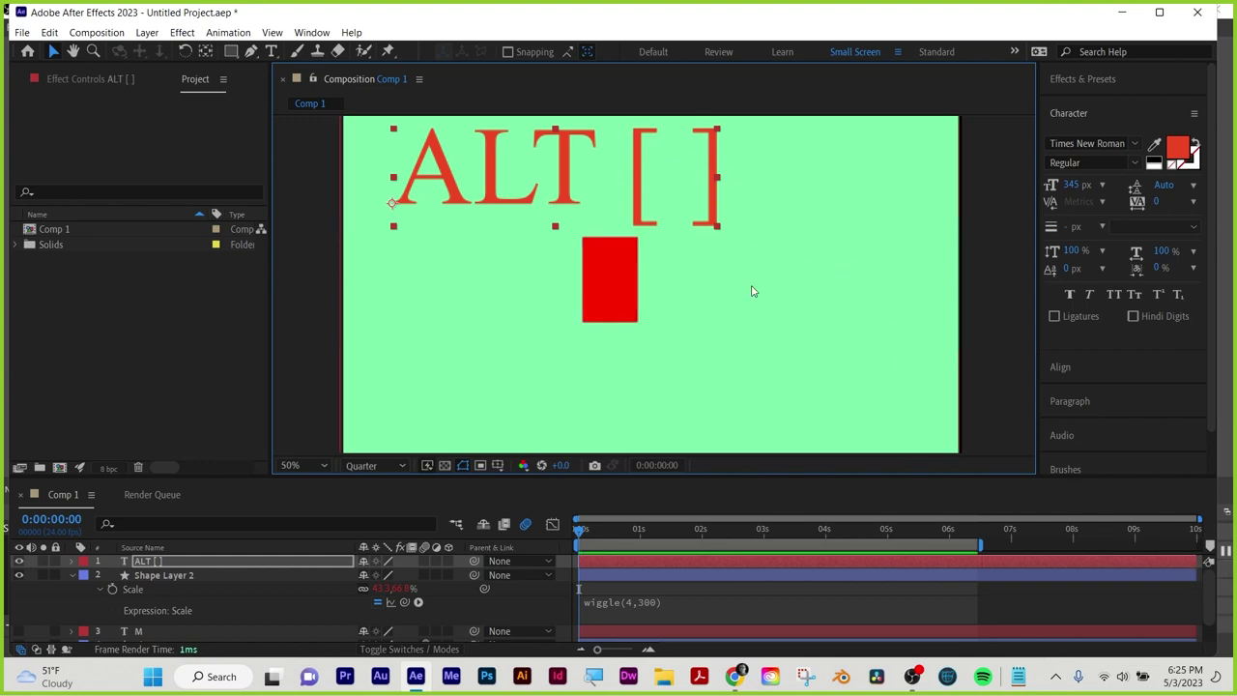
Trim the red square layer so that it starts at 0:00:00:16 and ends at 0:00:01:19
{"action": "left_click_drag", "start_coordinate": [616, 532], "coordinate": [691, 527]}
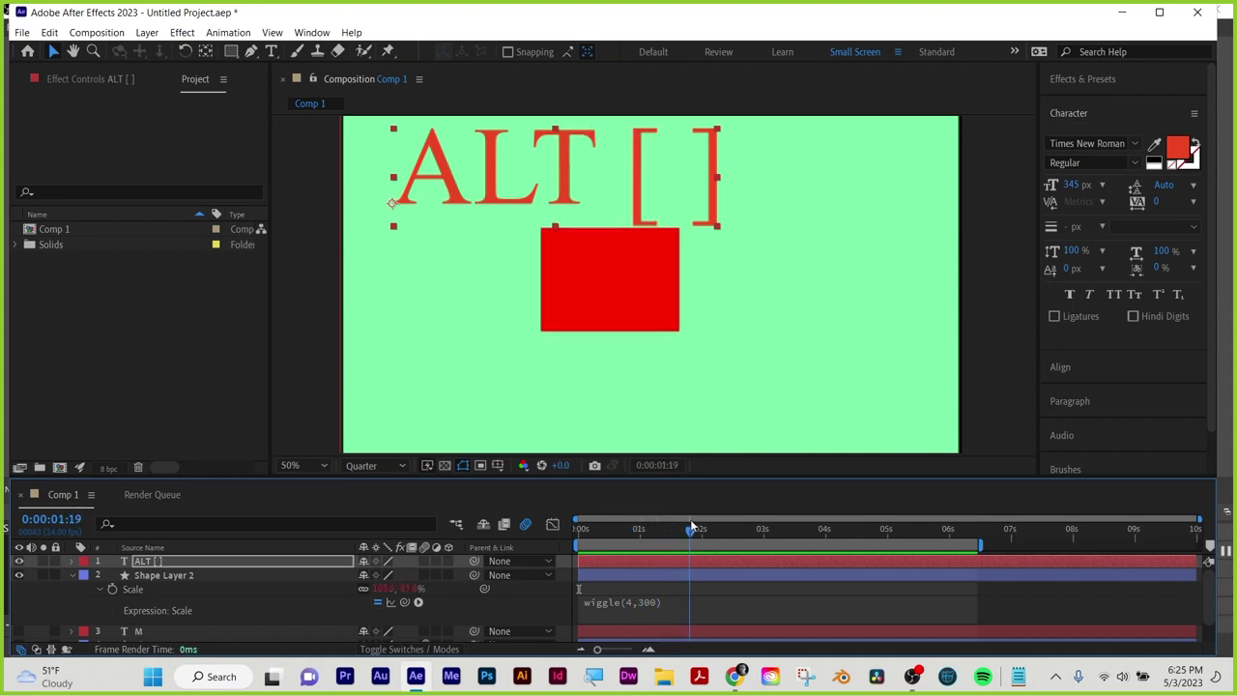
{"action": "left_click", "coordinate": [702, 575]}
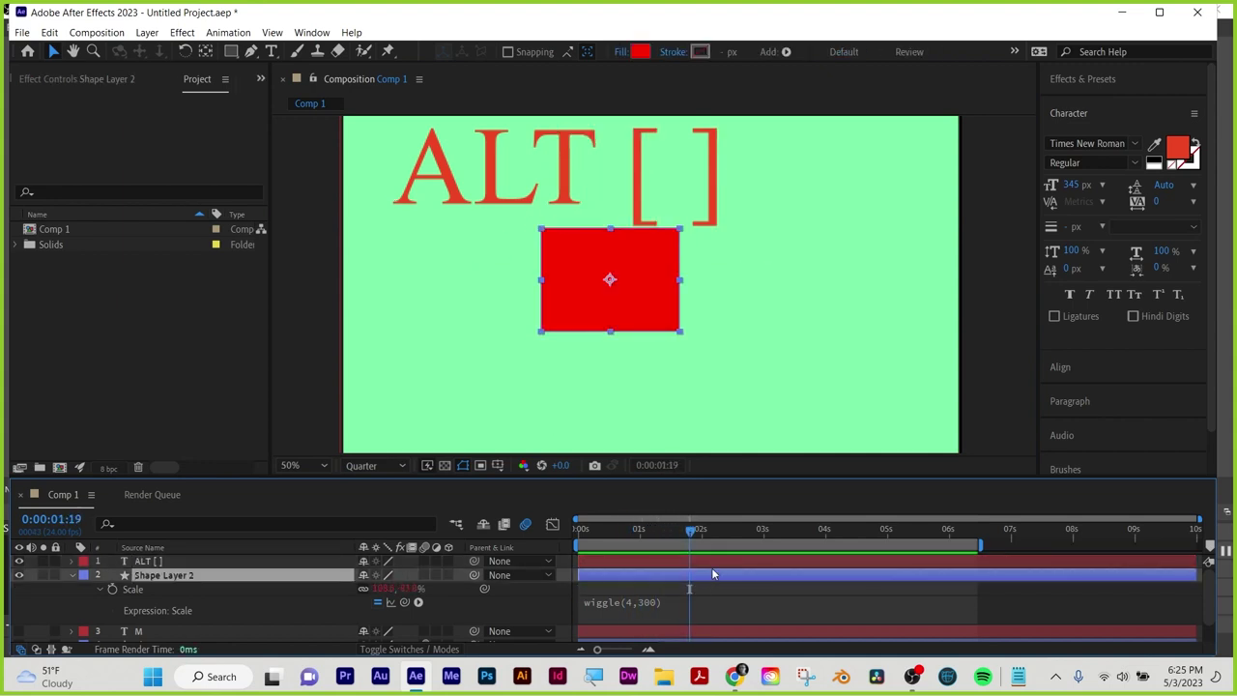
{"action": "key", "text": "alt+]"}
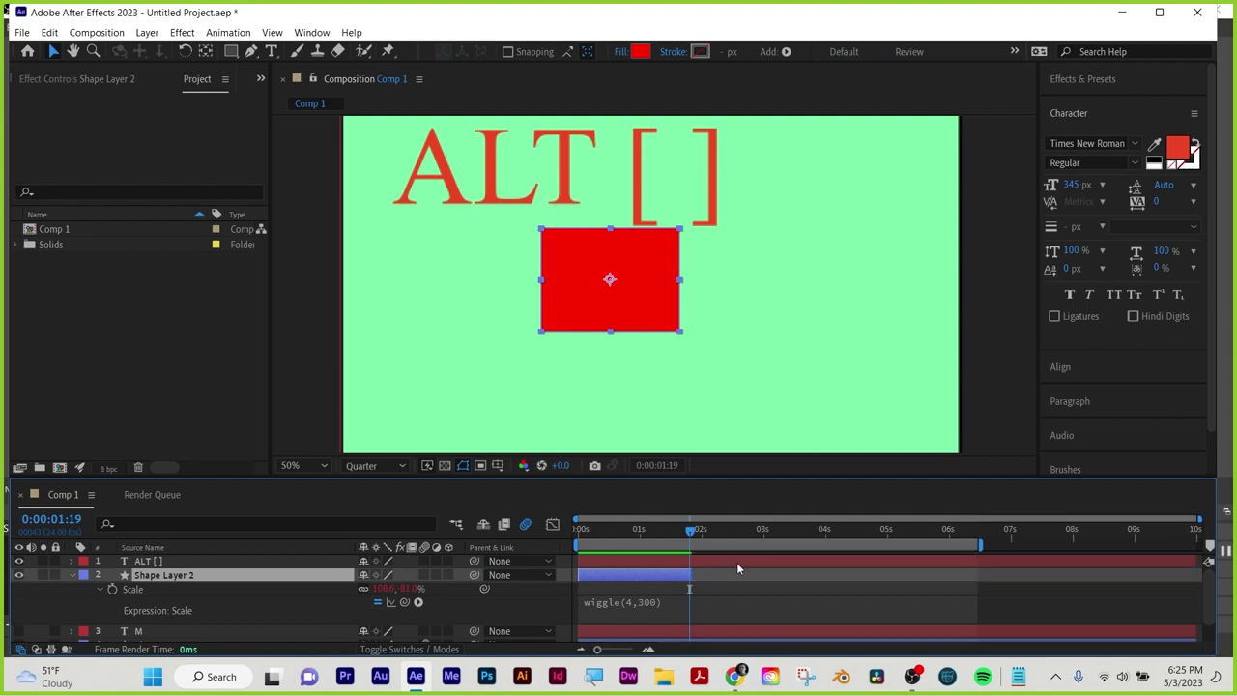
{"action": "left_click_drag", "start_coordinate": [690, 531], "coordinate": [618, 537]}
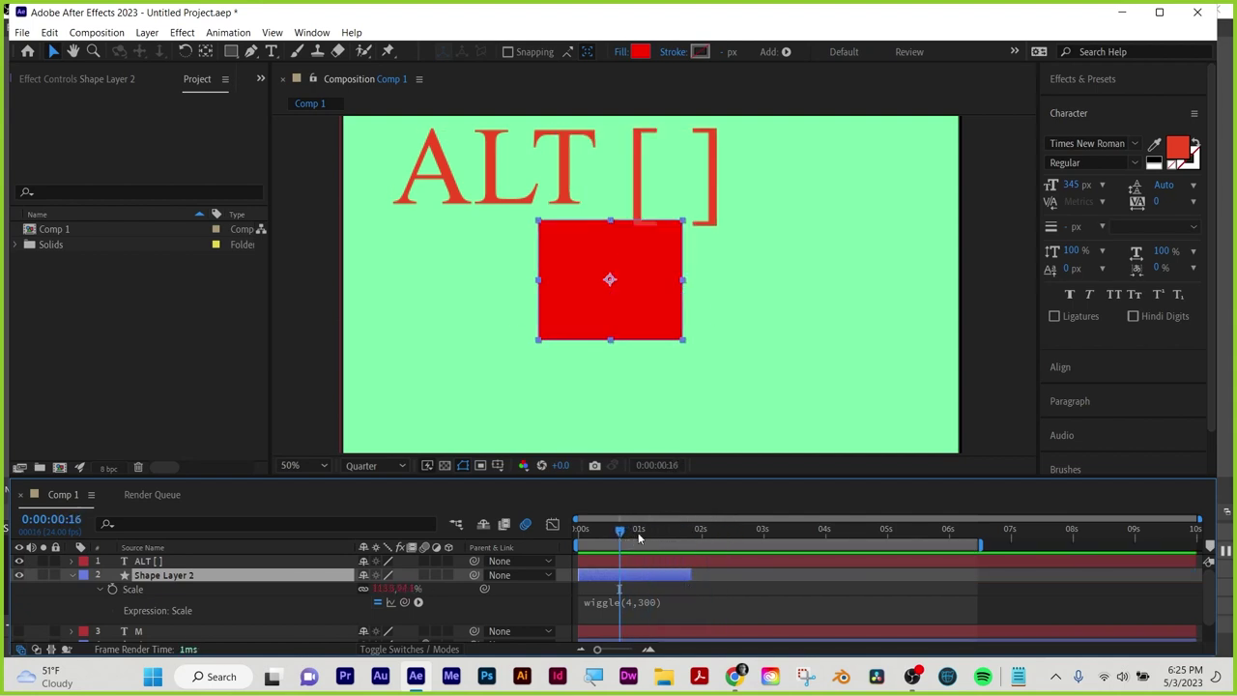
{"action": "key", "text": "alt+["}
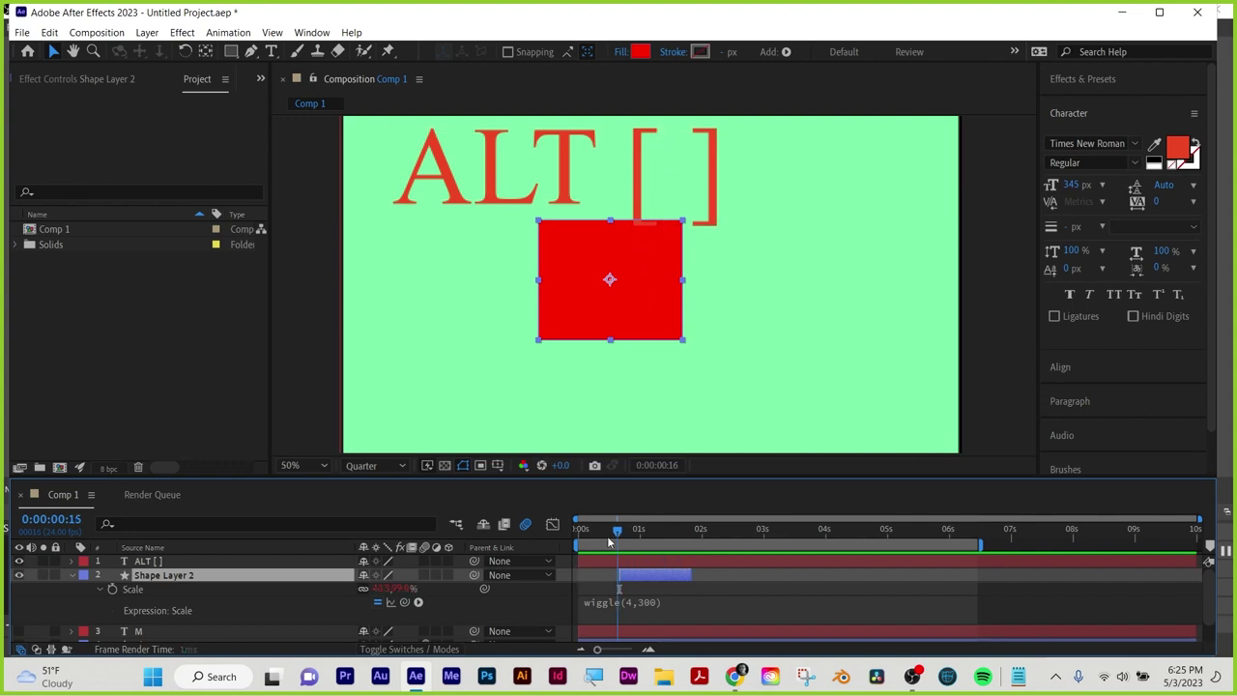
Duplicate the trimmed square layer and split the copy at 0:00:01:06
{"action": "left_click_drag", "start_coordinate": [623, 530], "coordinate": [657, 530]}
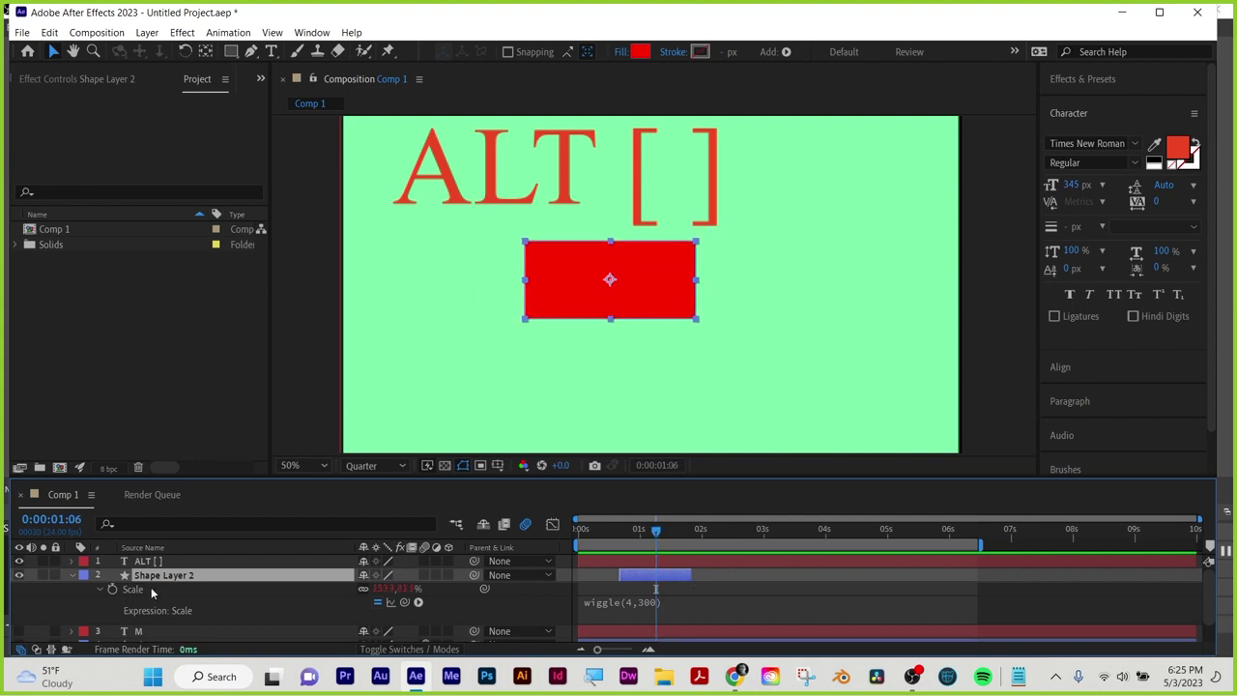
{"action": "key", "text": "ctrl+d"}
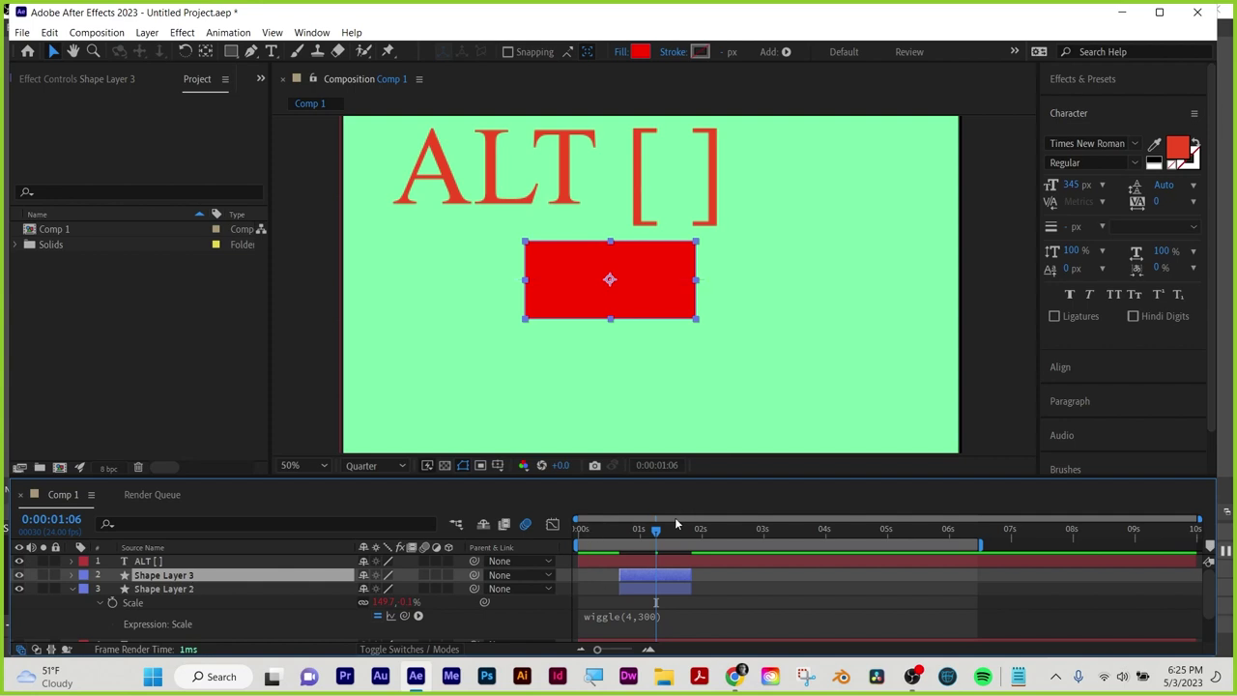
{"action": "key", "text": "ctrl+shift+d"}
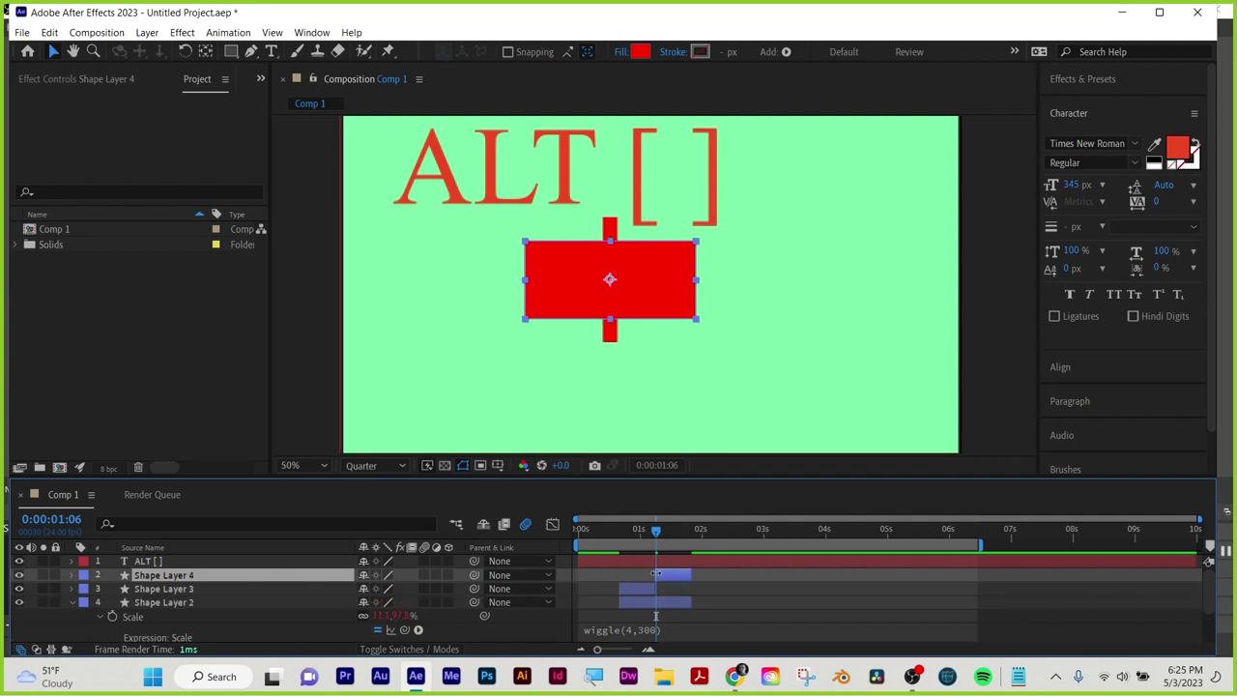
{"action": "left_click", "coordinate": [713, 606]}
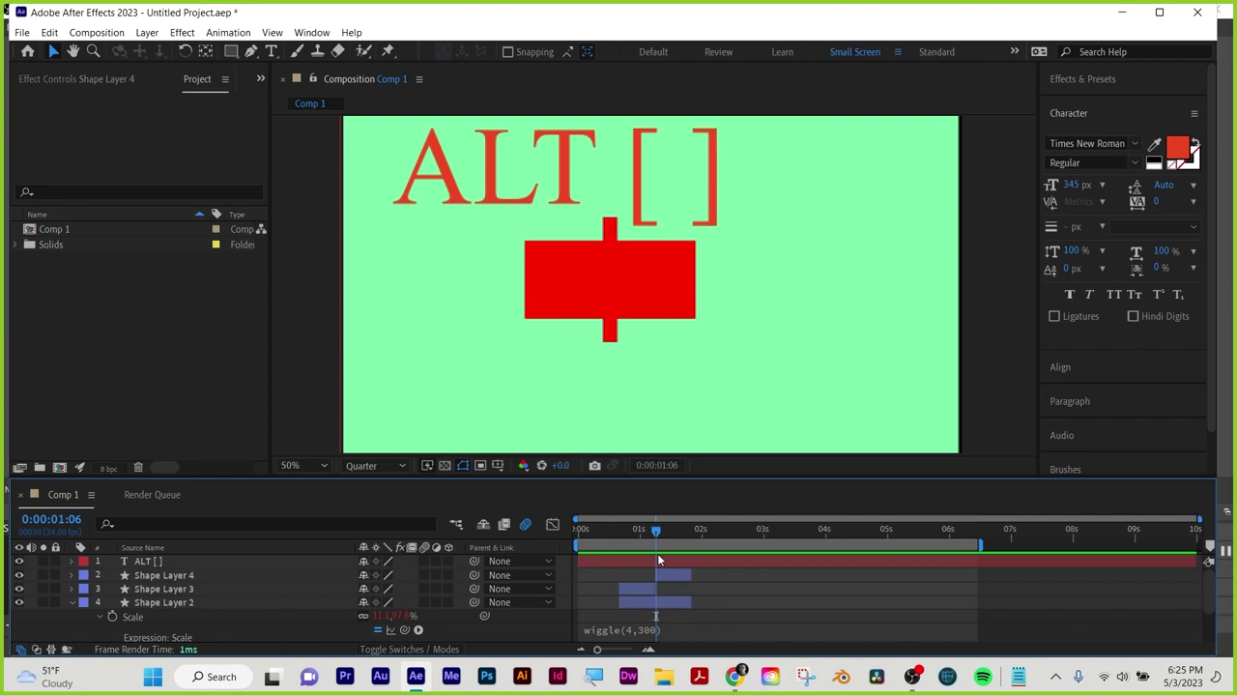
Delete all layers from Comp 1
{"action": "left_click", "coordinate": [667, 562]}
{"action": "key", "text": "ctrl+a"}
{"action": "key", "text": "Delete"}
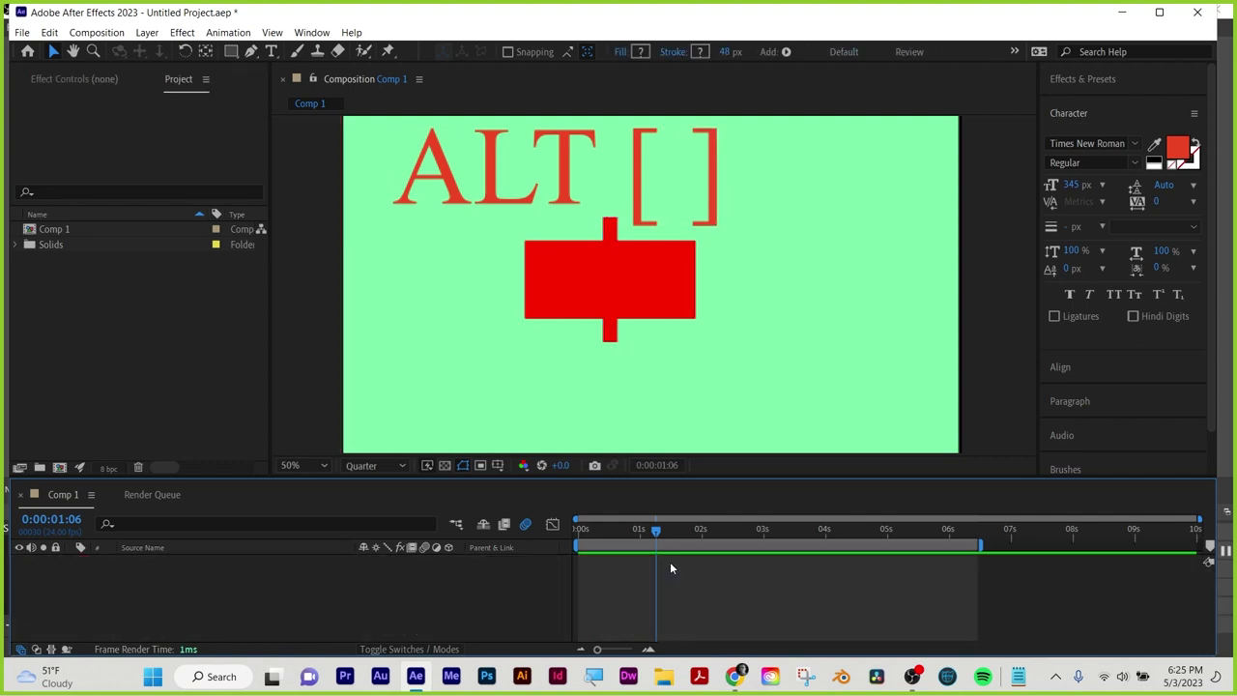
Draw a small red square without a stroke in the left part of the empty composition
{"action": "left_click", "coordinate": [232, 51]}
{"action": "left_click", "coordinate": [415, 215]}
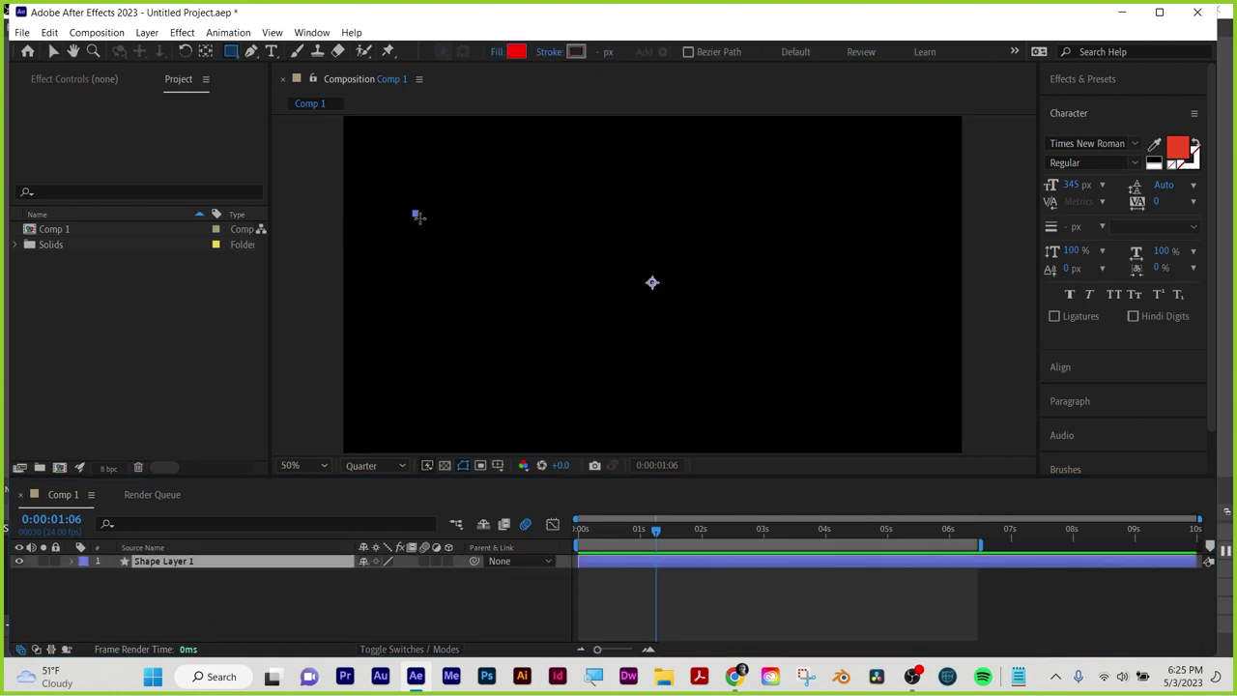
{"action": "left_click_drag", "start_coordinate": [417, 215], "coordinate": [513, 309]}
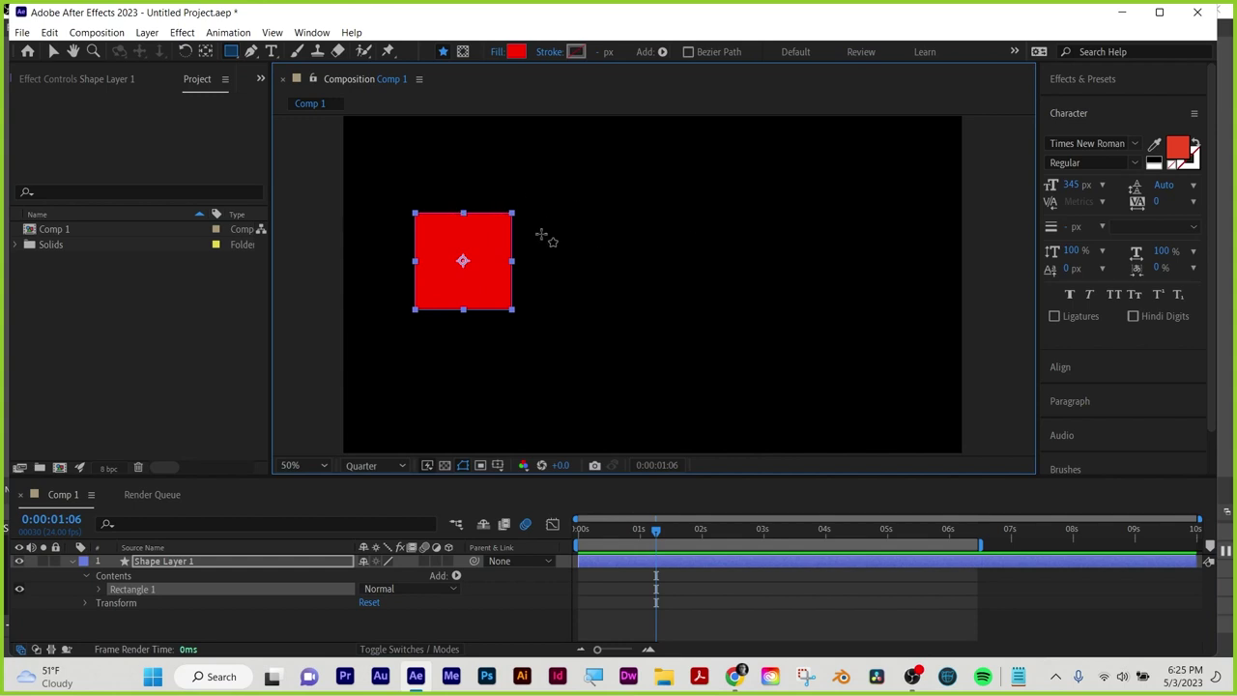
Move the red square to the lower middle of the composition
{"action": "left_click", "coordinate": [53, 51]}
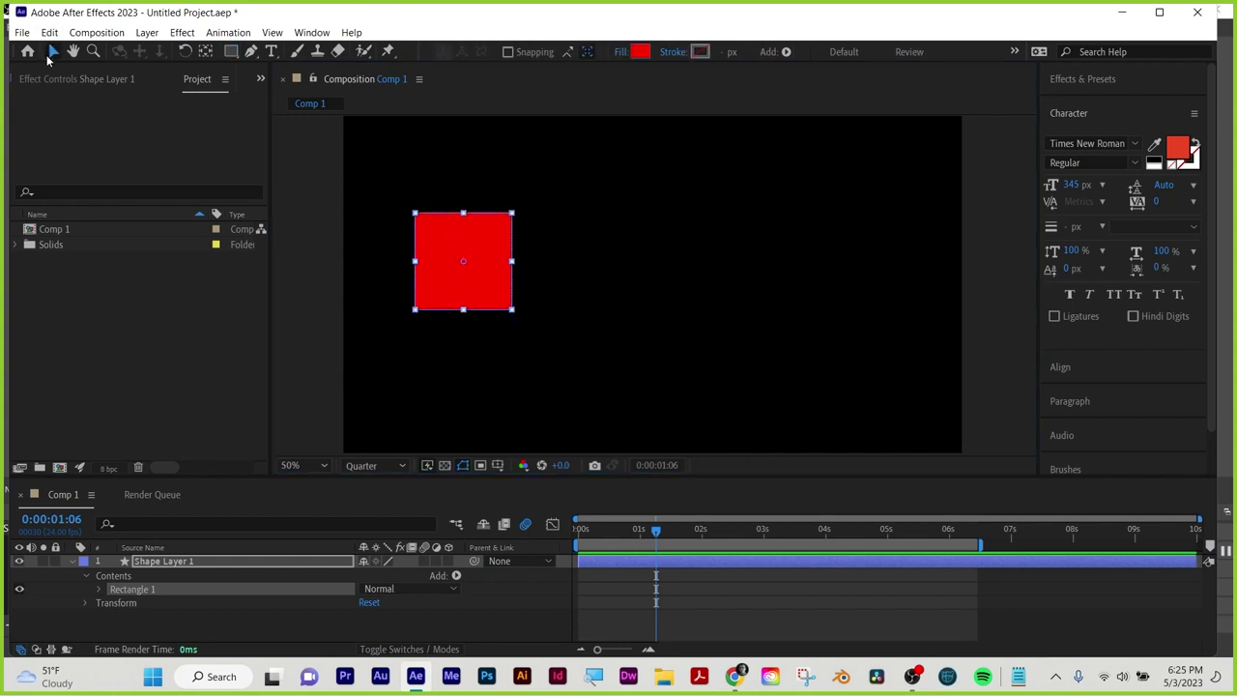
{"action": "left_click_drag", "start_coordinate": [439, 271], "coordinate": [543, 242]}
{"action": "left_click_drag", "start_coordinate": [599, 280], "coordinate": [665, 432]}
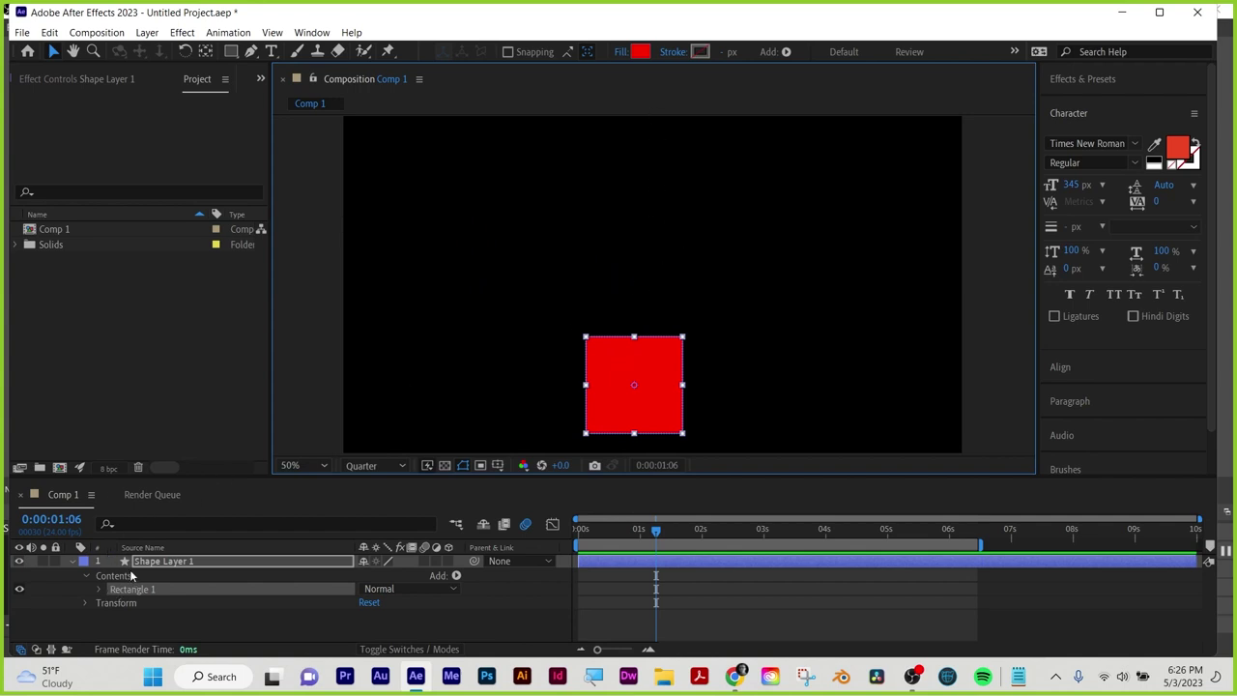
Separate the square layer's Position into individual X and Y dimensions
{"action": "key", "text": "p"}
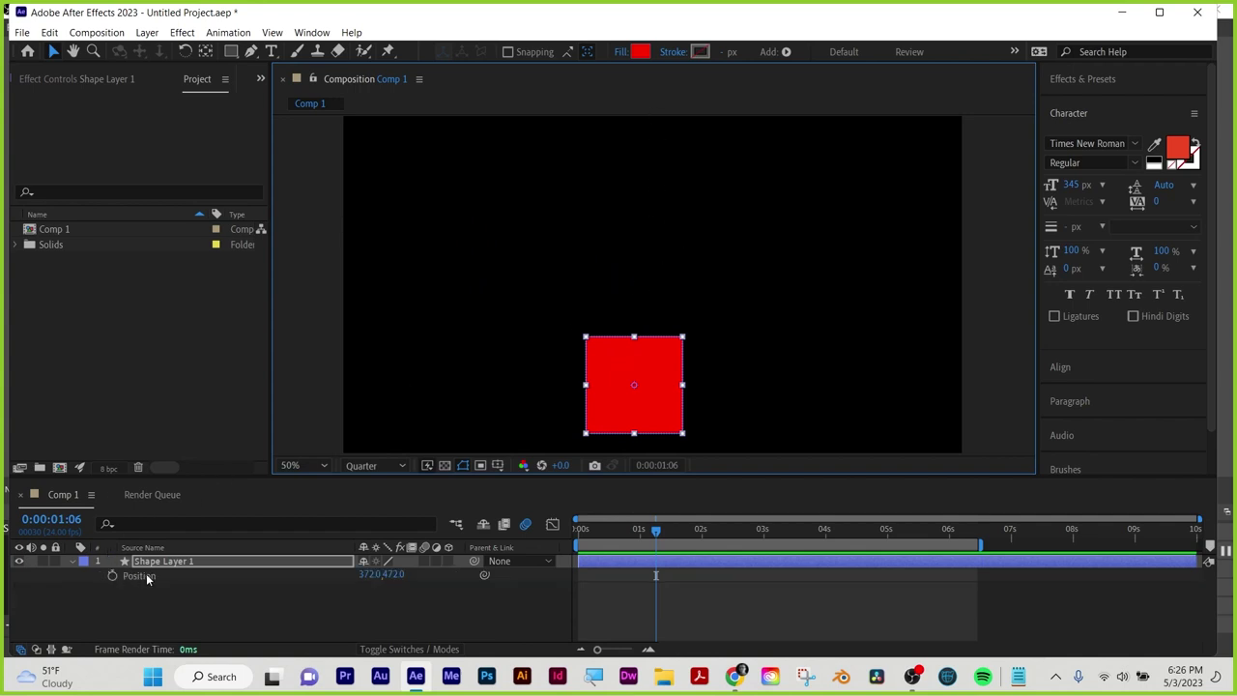
{"action": "left_click", "coordinate": [139, 575]}
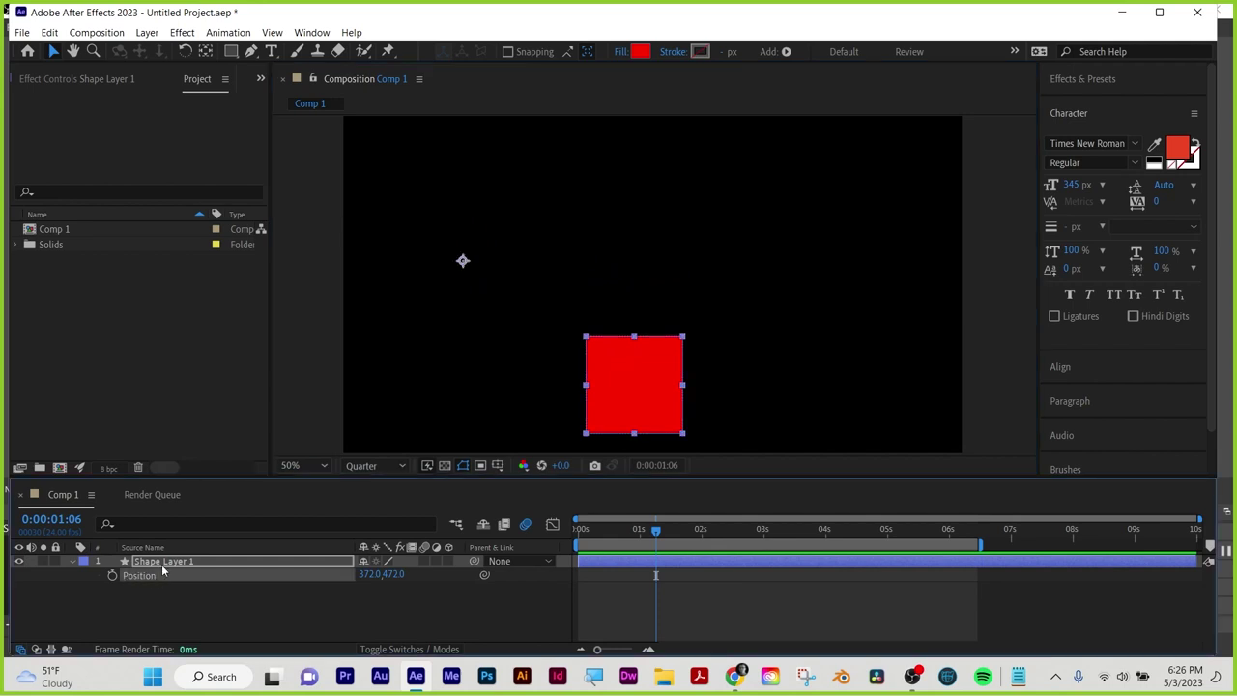
{"action": "right_click", "coordinate": [145, 575]}
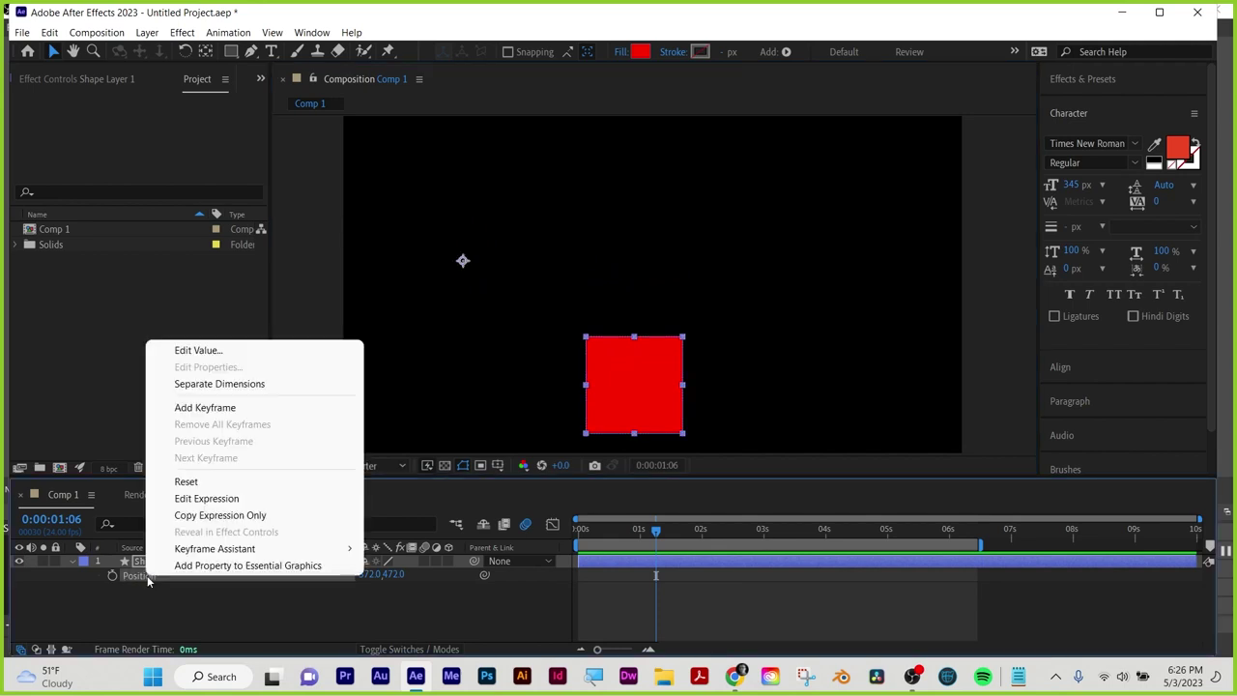
{"action": "left_click", "coordinate": [193, 383]}
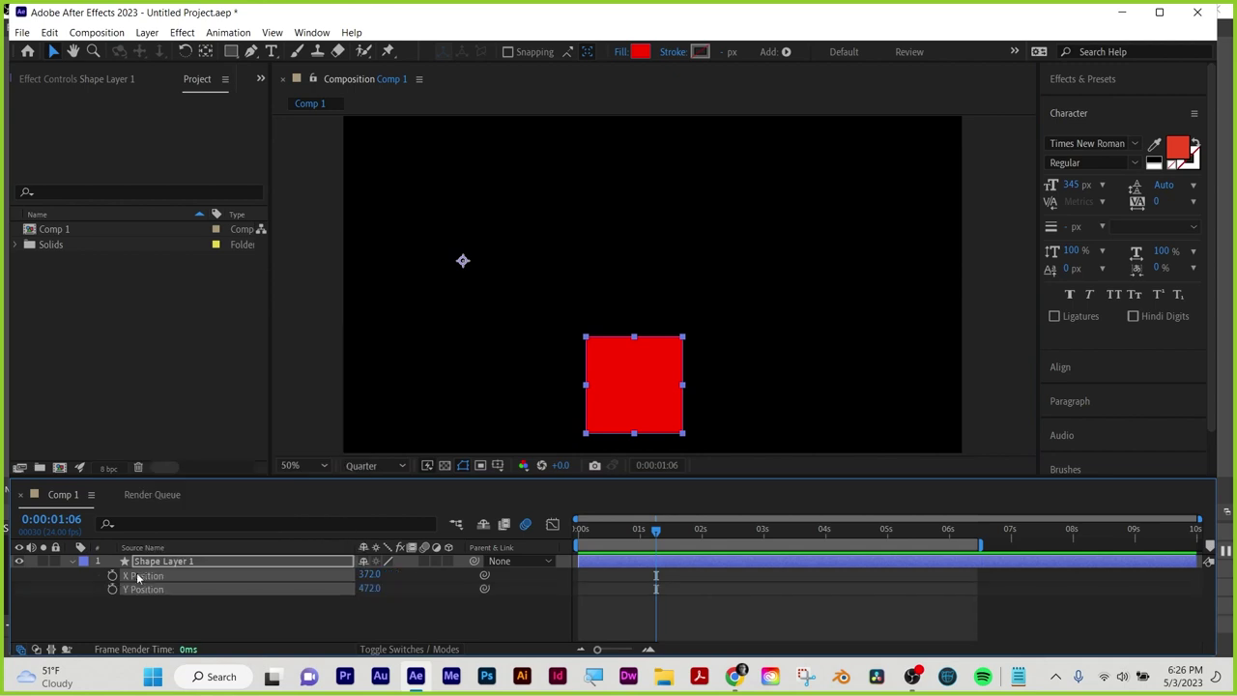
{"action": "left_click", "coordinate": [132, 608]}
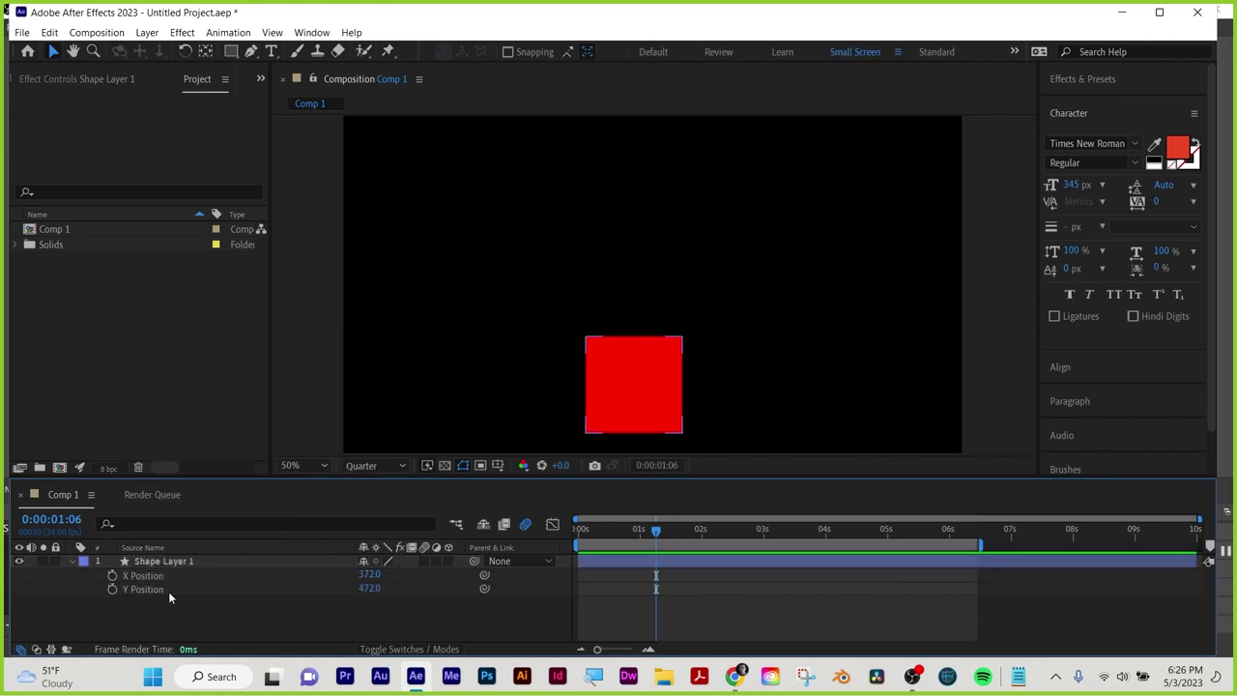
Center the square layer's anchor point within the red square
{"action": "left_click", "coordinate": [617, 384]}
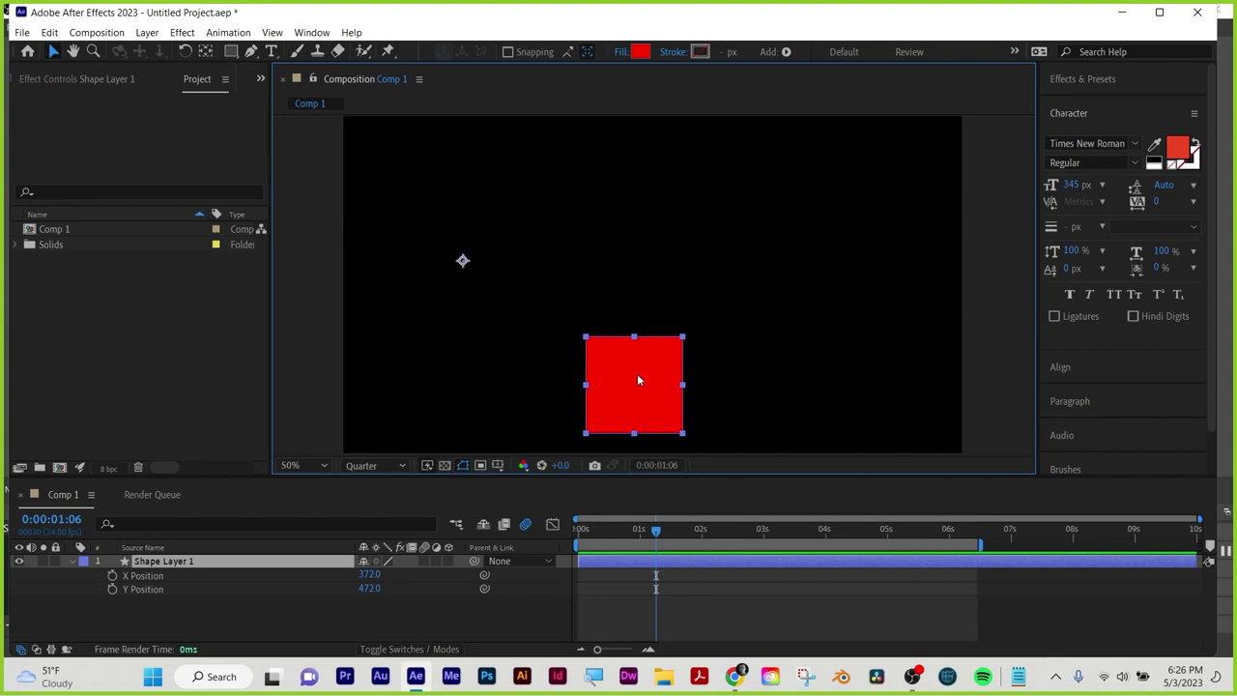
{"action": "left_click", "coordinate": [205, 52]}
{"action": "key", "text": "ctrl+alt+Home"}
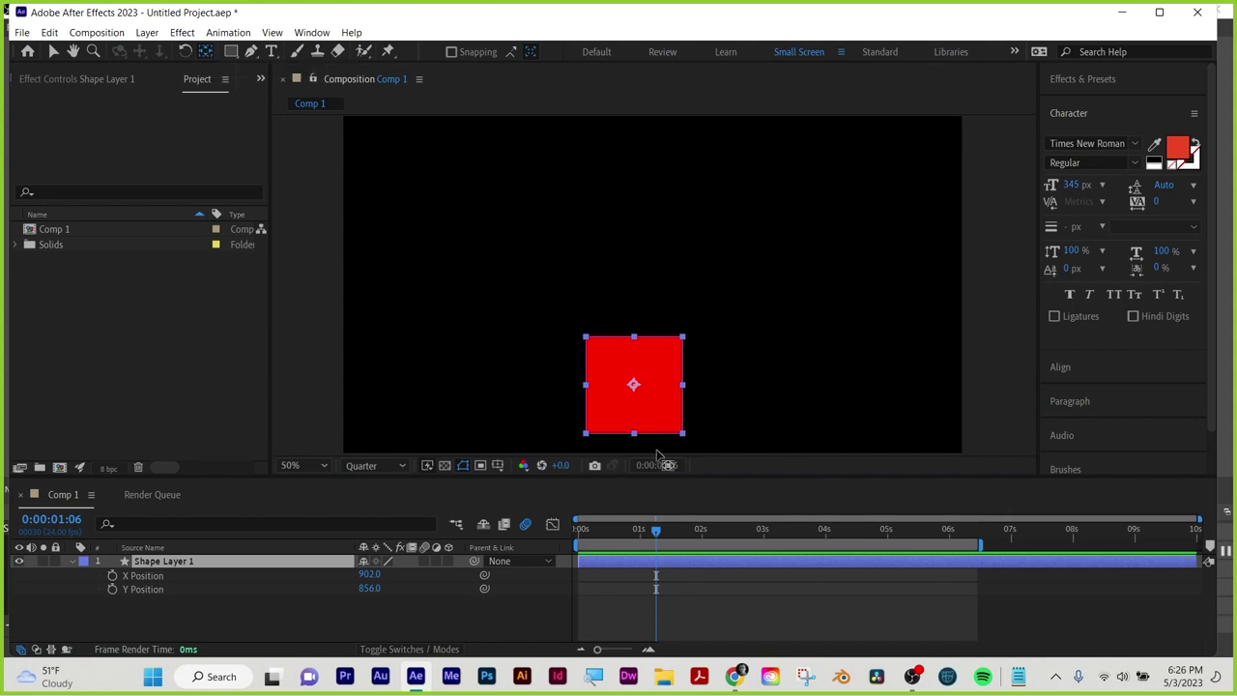
Set the square's Y Position to 831 and keyframe it at the start of the composition
{"action": "left_click", "coordinate": [664, 532]}
{"action": "key", "text": "Home"}
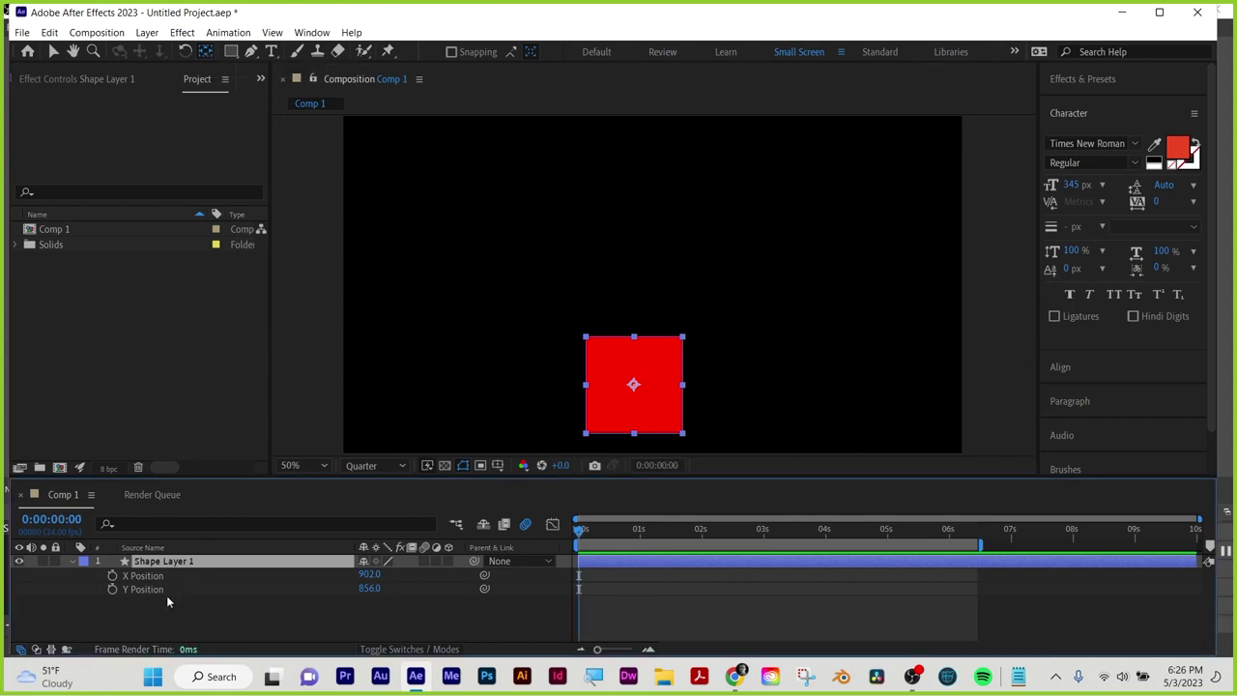
{"action": "left_click_drag", "start_coordinate": [370, 589], "coordinate": [424, 578]}
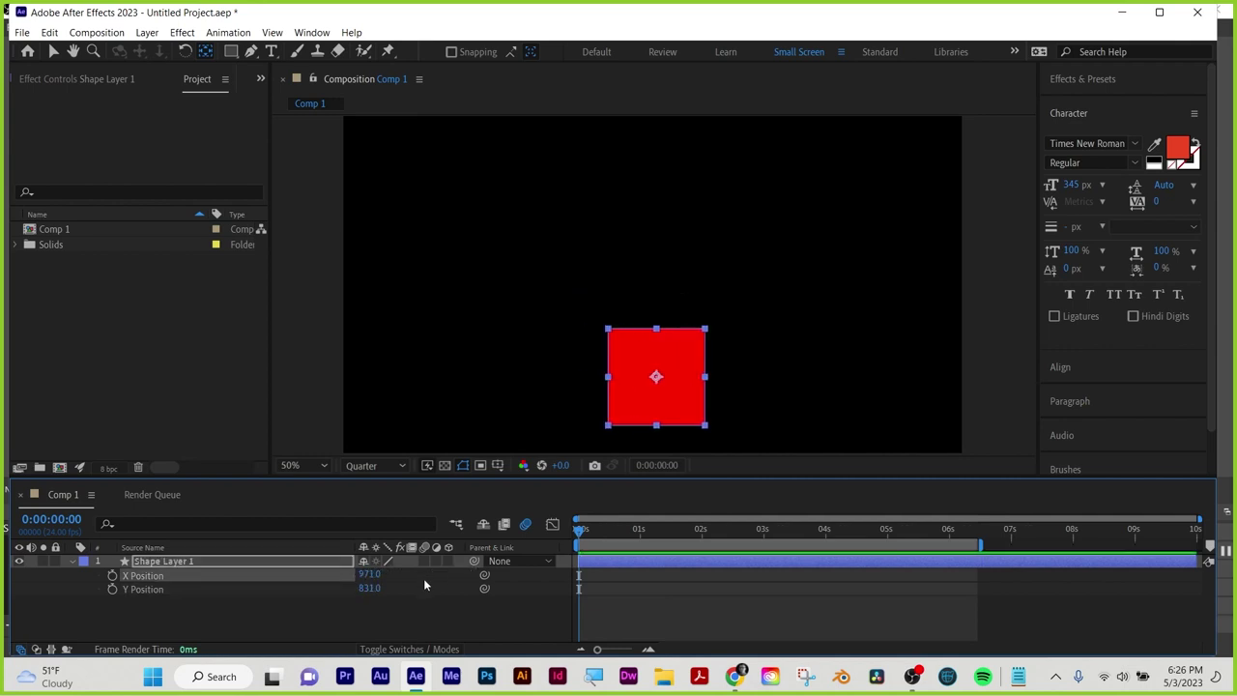
{"action": "key", "text": "ctrl+z"}
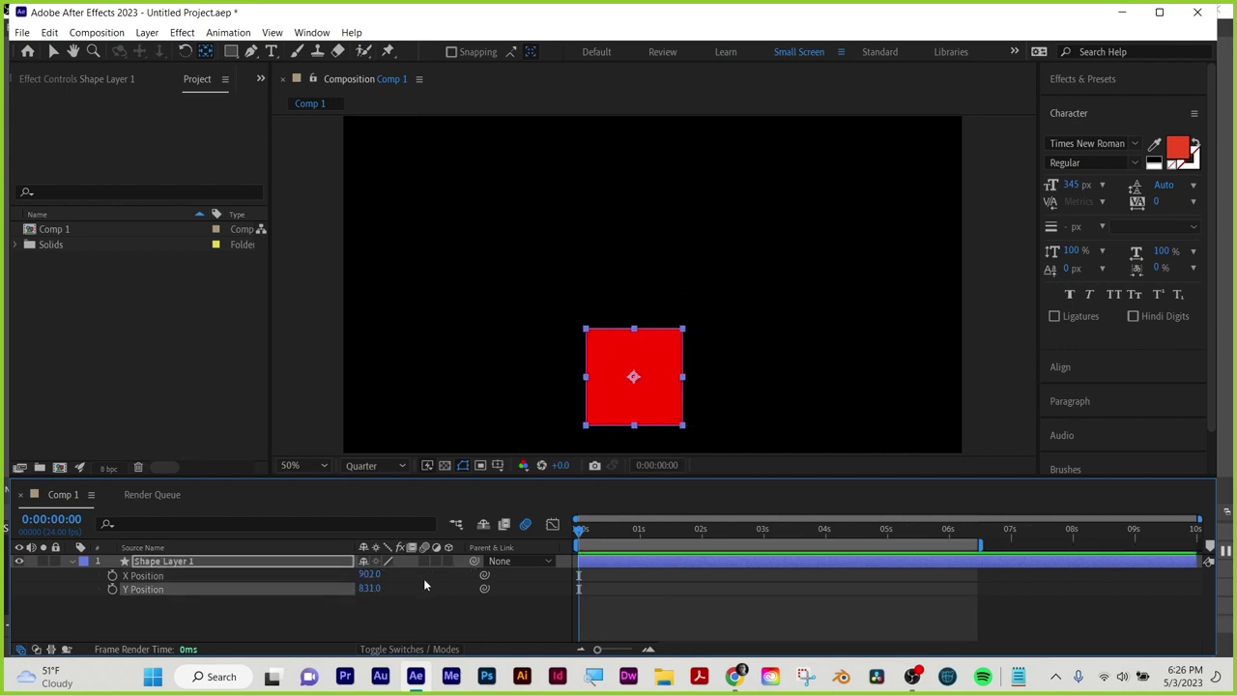
{"action": "left_click", "coordinate": [112, 588]}
Move the square straight up past the top of the frame at 2 seconds, setting its Y Position keyframe to -135
{"action": "left_click_drag", "start_coordinate": [580, 530], "coordinate": [703, 533]}
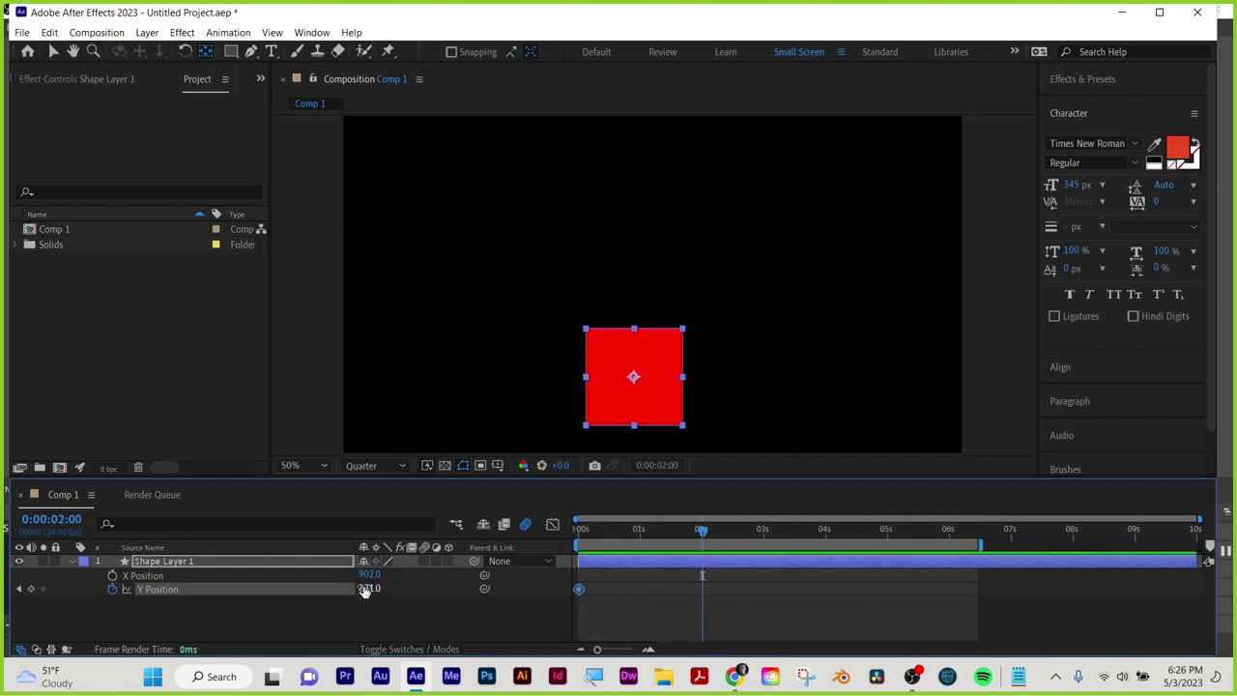
{"action": "left_click_drag", "start_coordinate": [360, 592], "coordinate": [402, 586]}
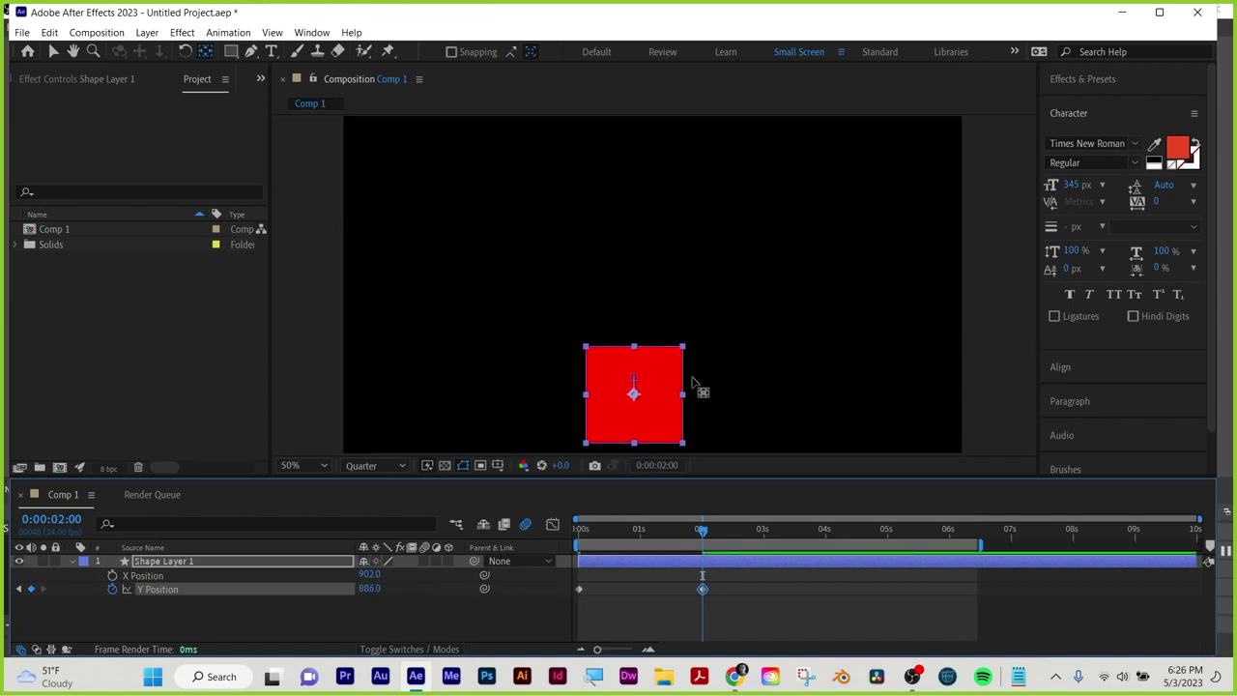
{"action": "left_click", "coordinate": [56, 52]}
{"action": "left_click", "coordinate": [56, 52]}
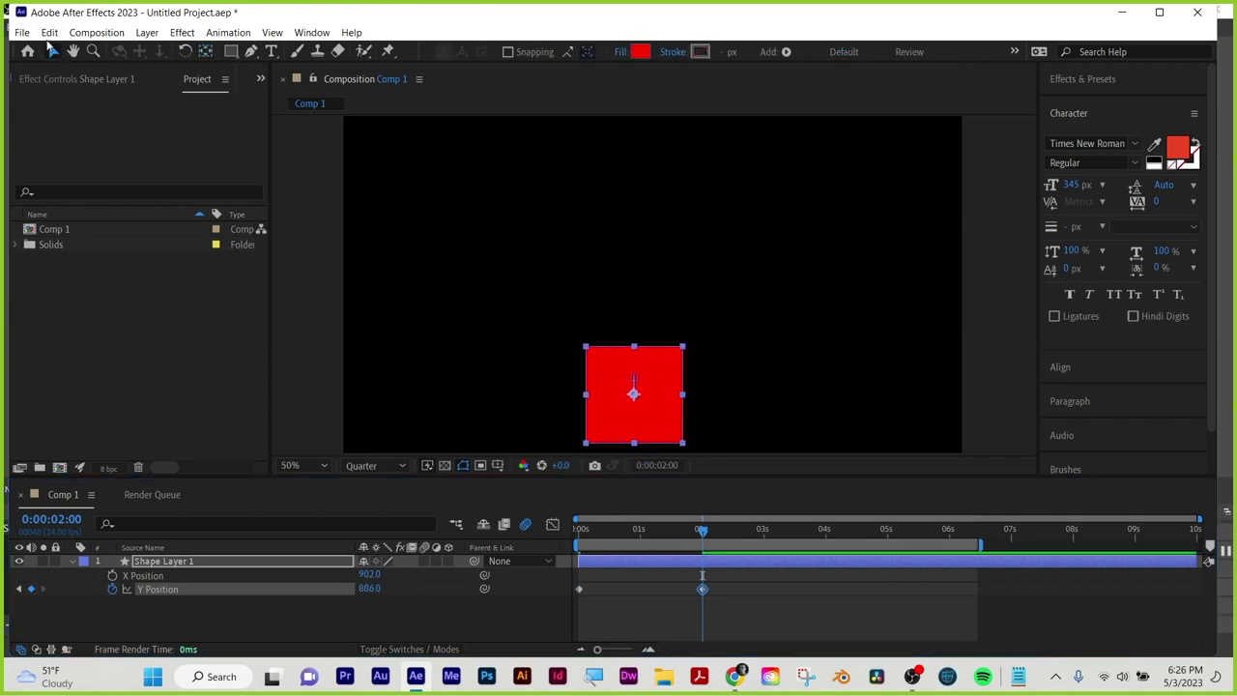
{"action": "left_click_drag", "start_coordinate": [645, 399], "coordinate": [653, 85]}
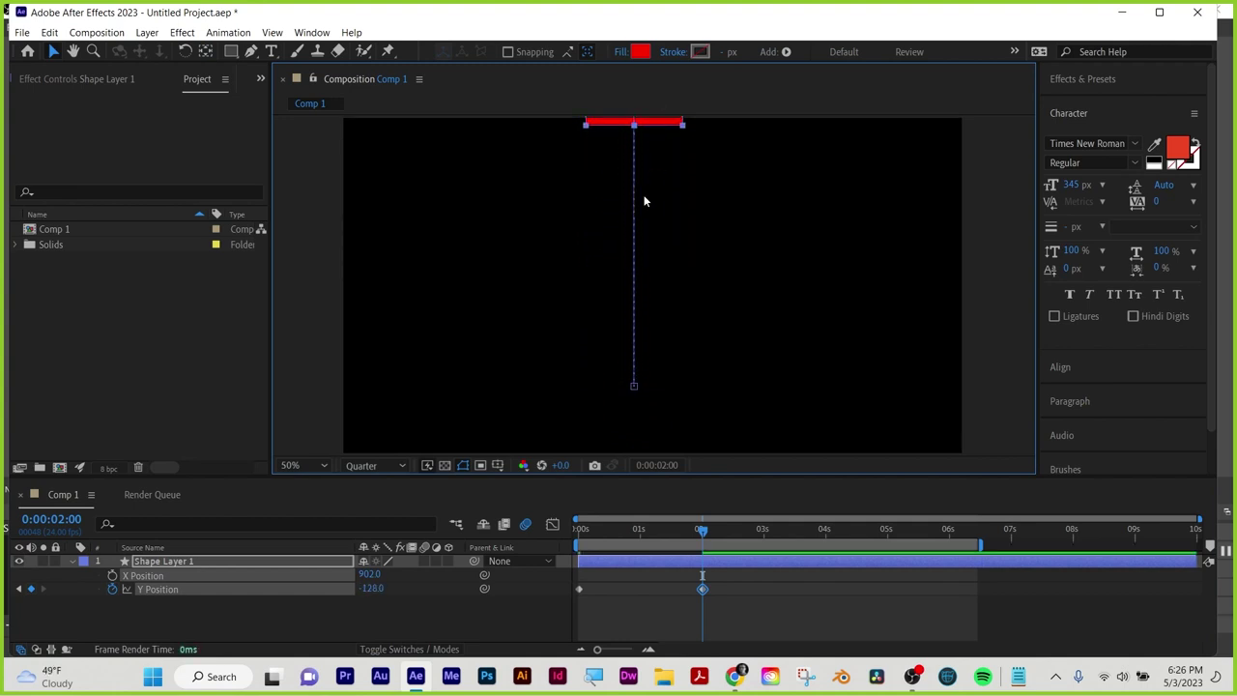
{"action": "left_click", "coordinate": [372, 589]}
{"action": "type", "text": "-135"}
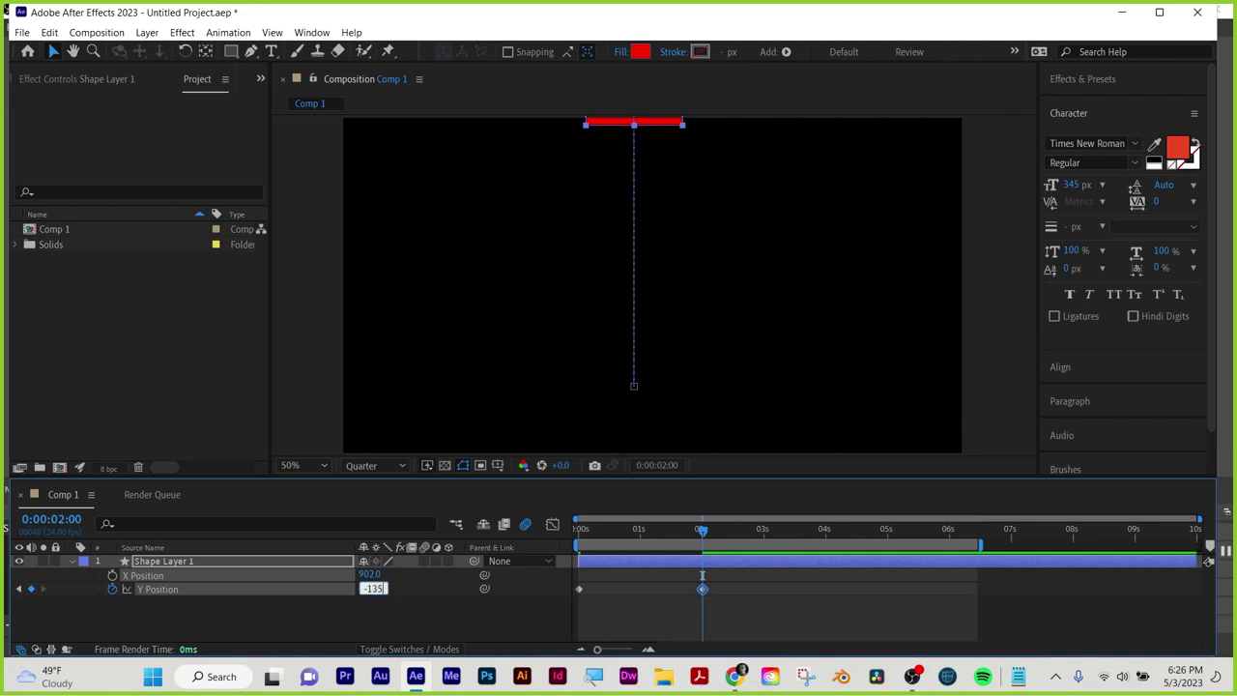
{"action": "key", "text": "Return"}
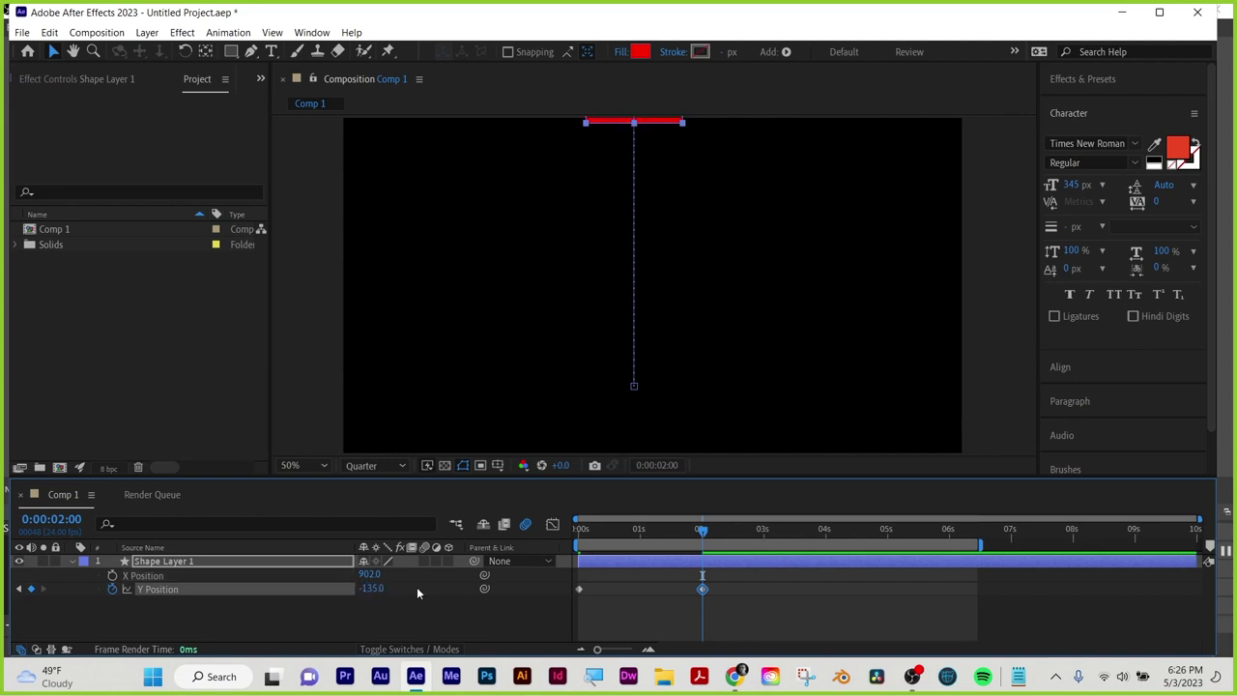
{"action": "left_click_drag", "start_coordinate": [701, 529], "coordinate": [626, 531]}
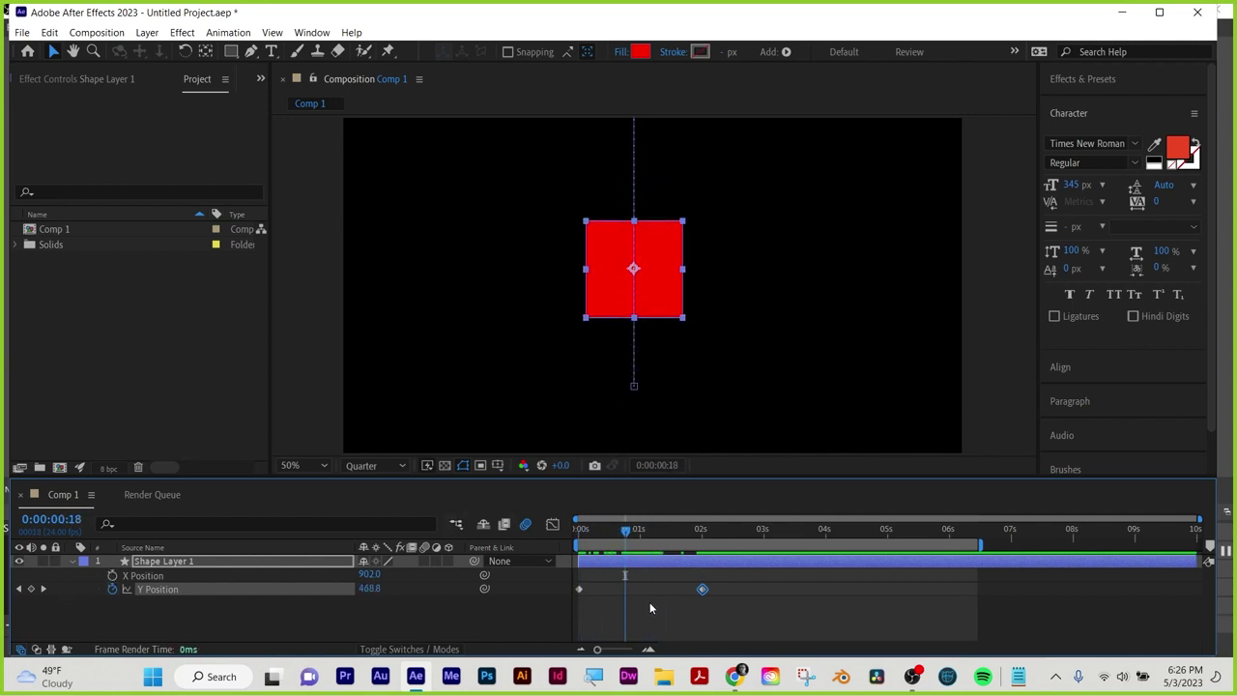
Add the expression wiggle(2,45) to the square's X Position
{"action": "left_click", "coordinate": [112, 575], "text": "alt"}
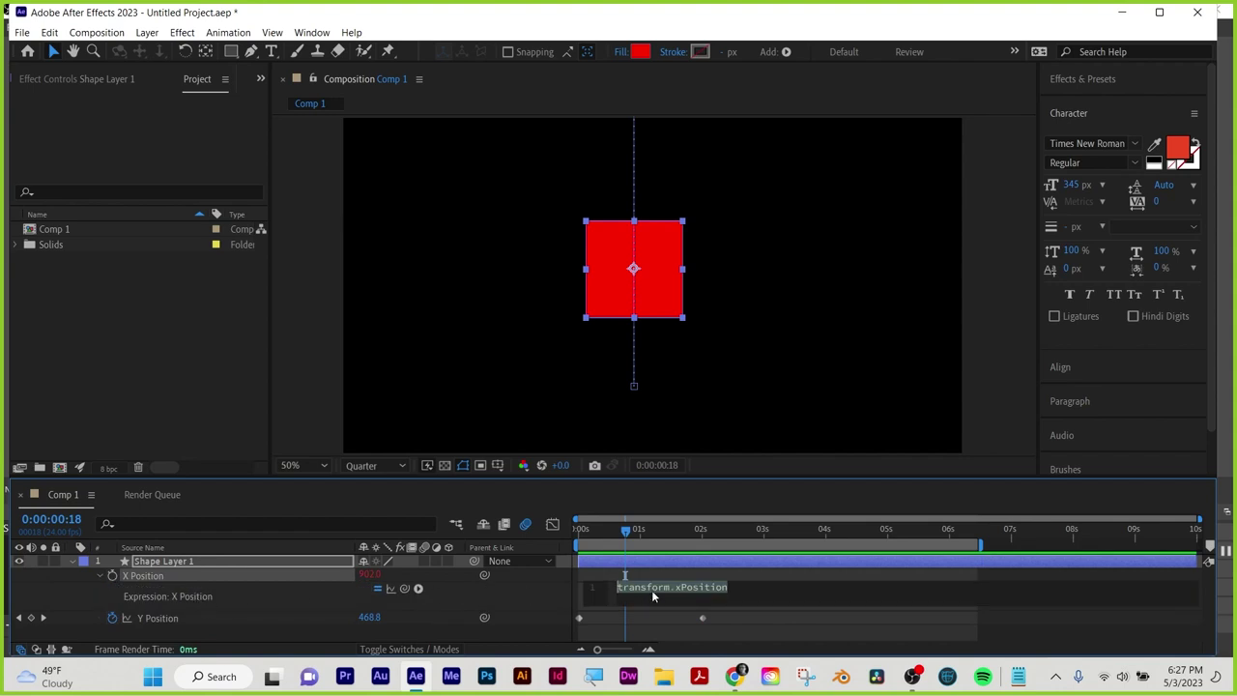
{"action": "type", "text": "wig"}
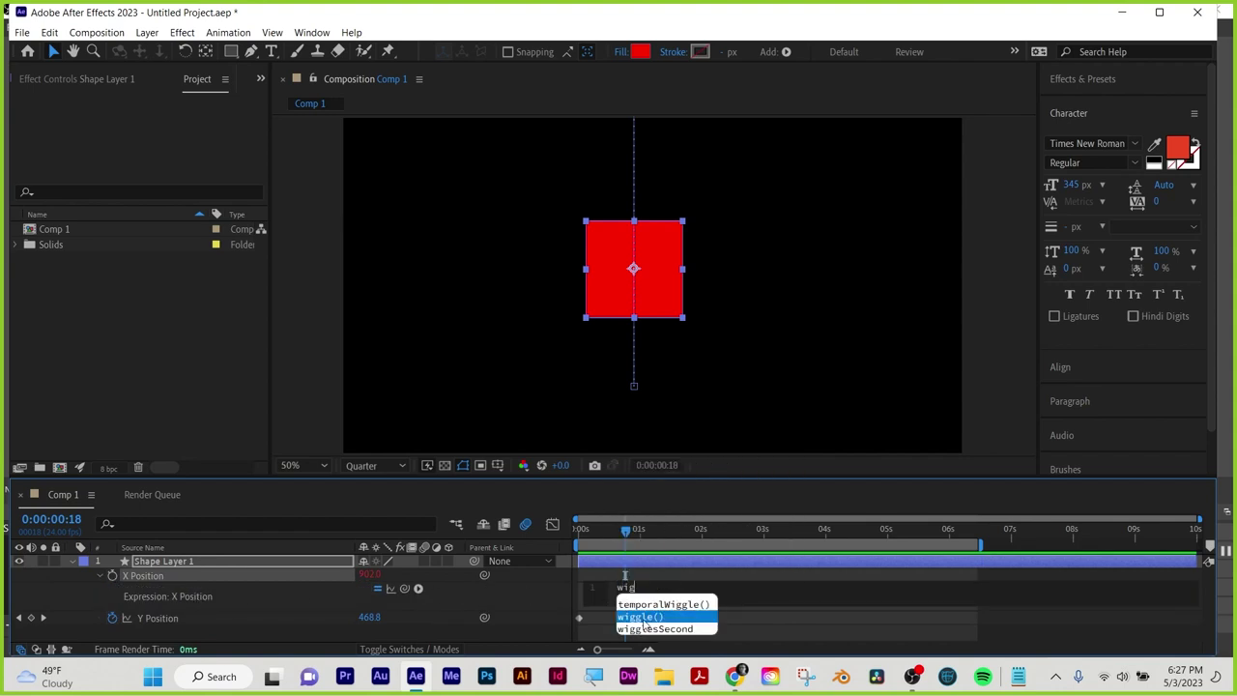
{"action": "left_click", "coordinate": [644, 616]}
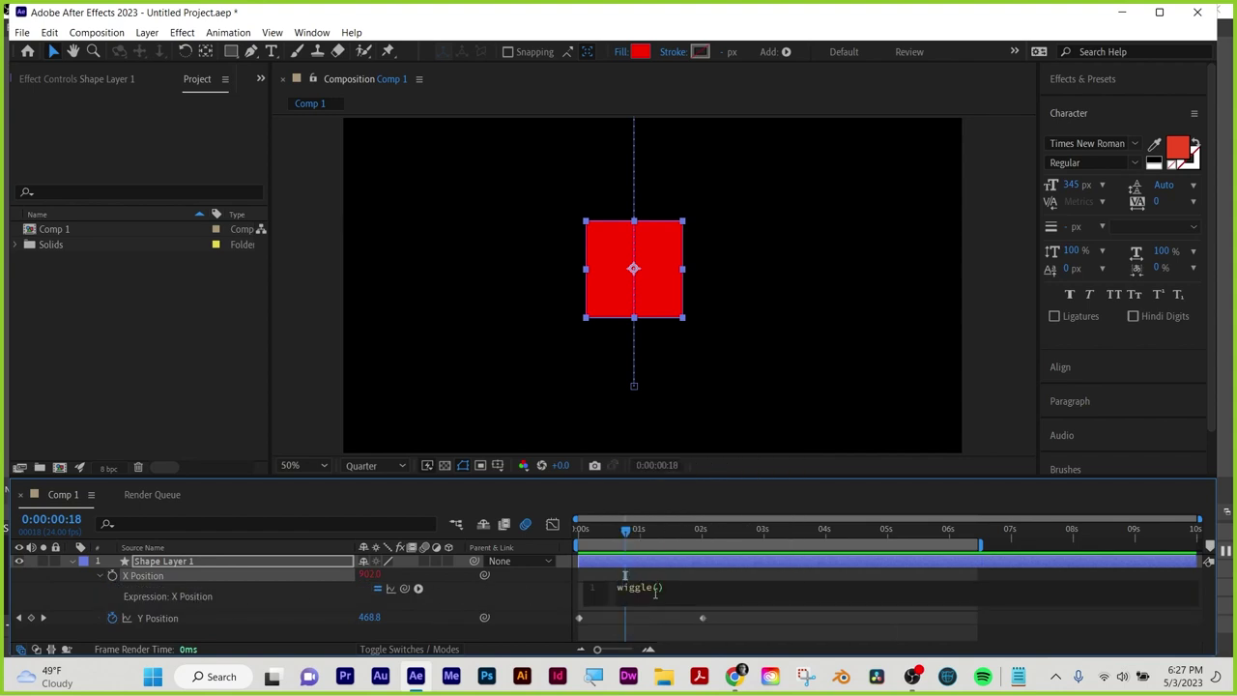
{"action": "type", "text": "2,45"}
{"action": "left_click", "coordinate": [696, 573]}
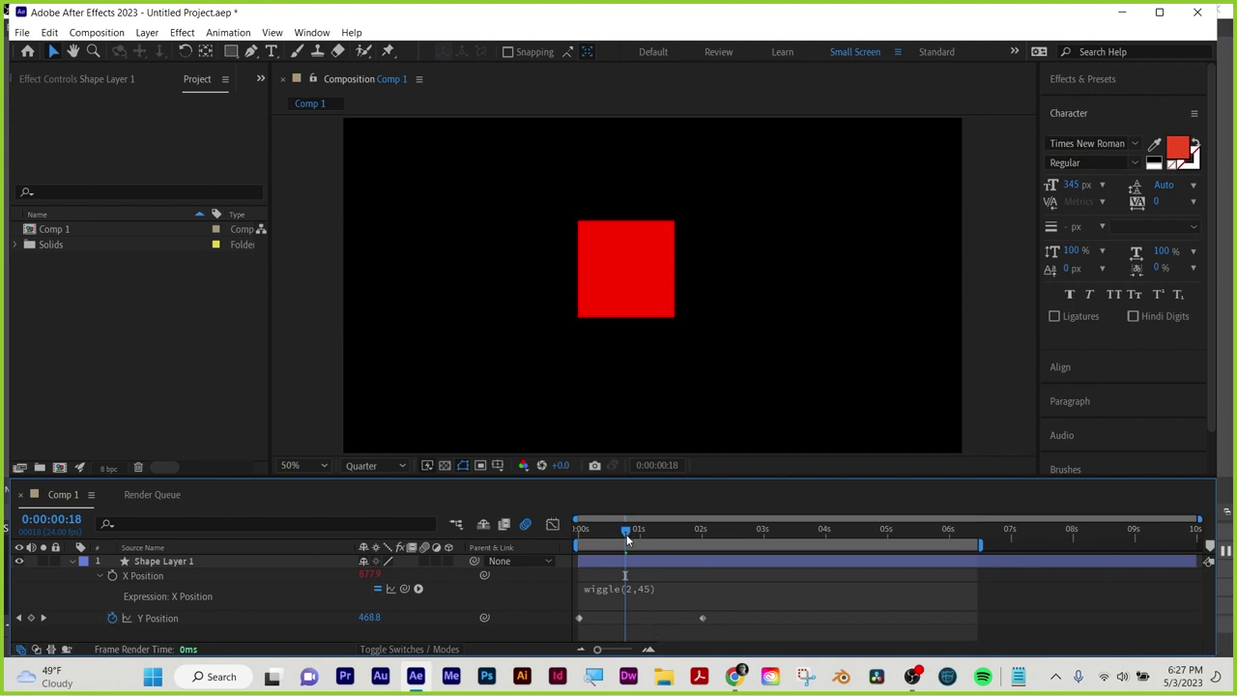
Play back the square's rising and wiggling motion from the start of the composition
{"action": "left_click_drag", "start_coordinate": [626, 534], "coordinate": [555, 532]}
{"action": "key", "text": "space"}
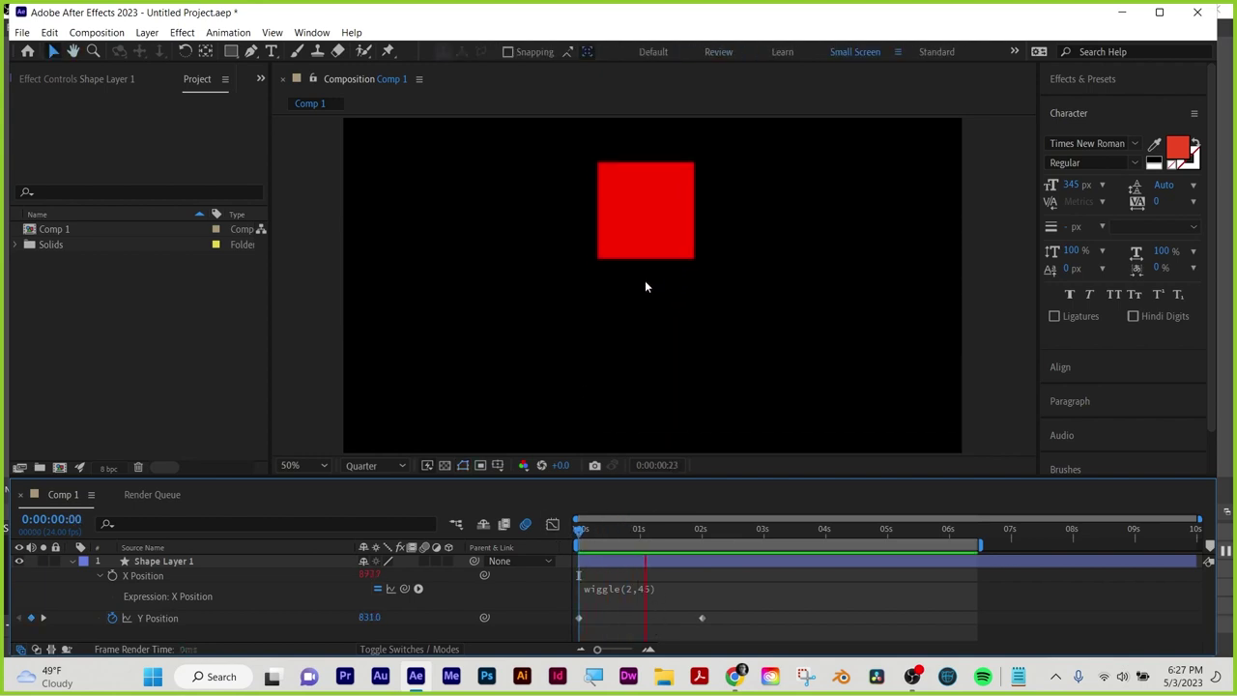
{"action": "left_click_drag", "start_coordinate": [663, 534], "coordinate": [625, 532]}
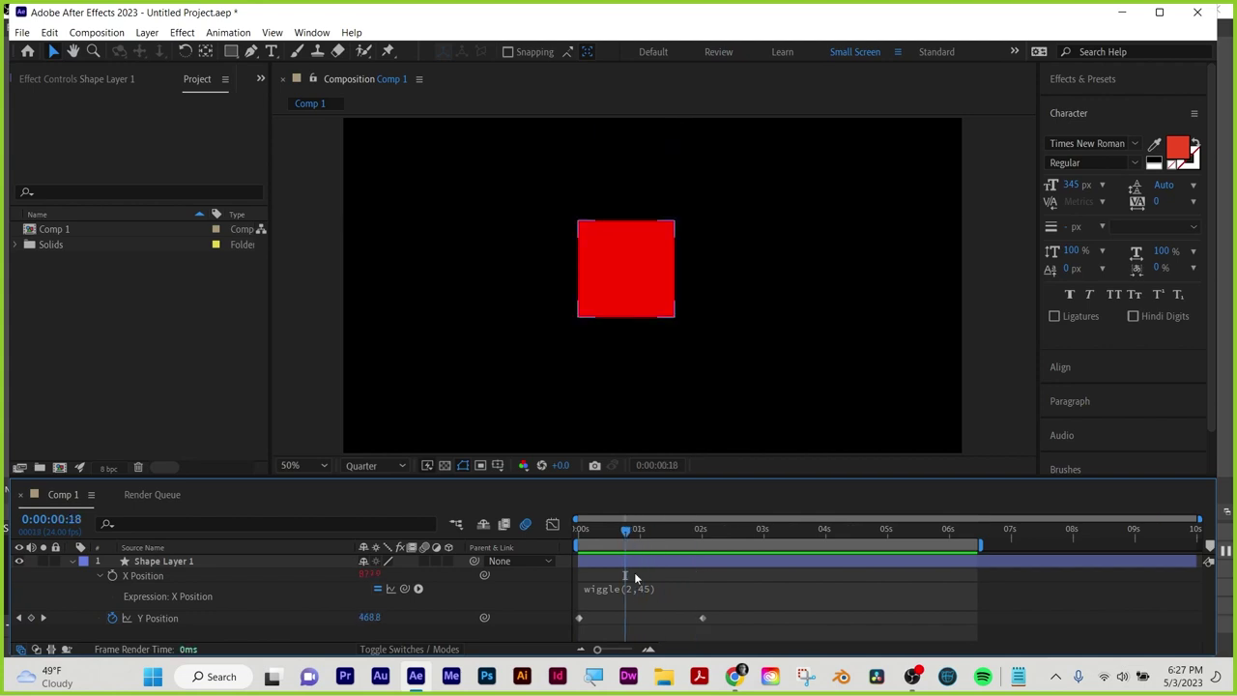
Change the X Position expression to wiggle(2,75) and preview the stronger sideways motion from the start
{"action": "left_click", "coordinate": [643, 593]}
{"action": "left_click", "coordinate": [675, 592]}
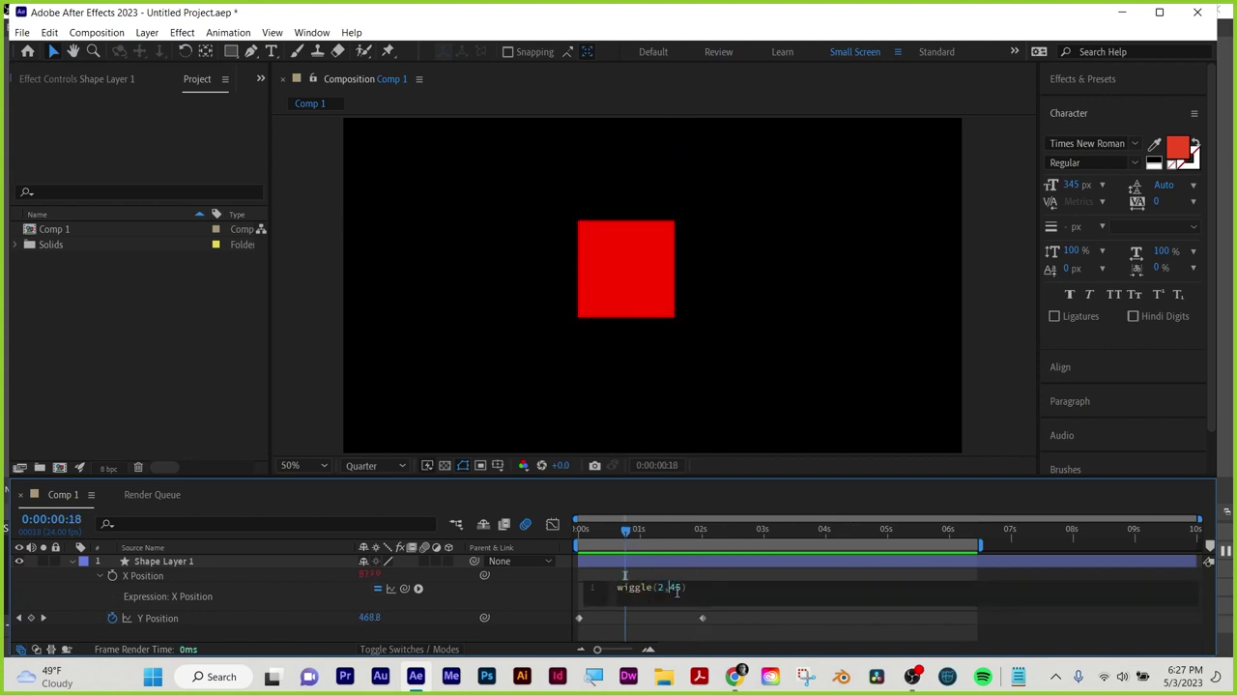
{"action": "type", "text": "7"}
{"action": "left_click", "coordinate": [709, 573]}
{"action": "left_click", "coordinate": [583, 525]}
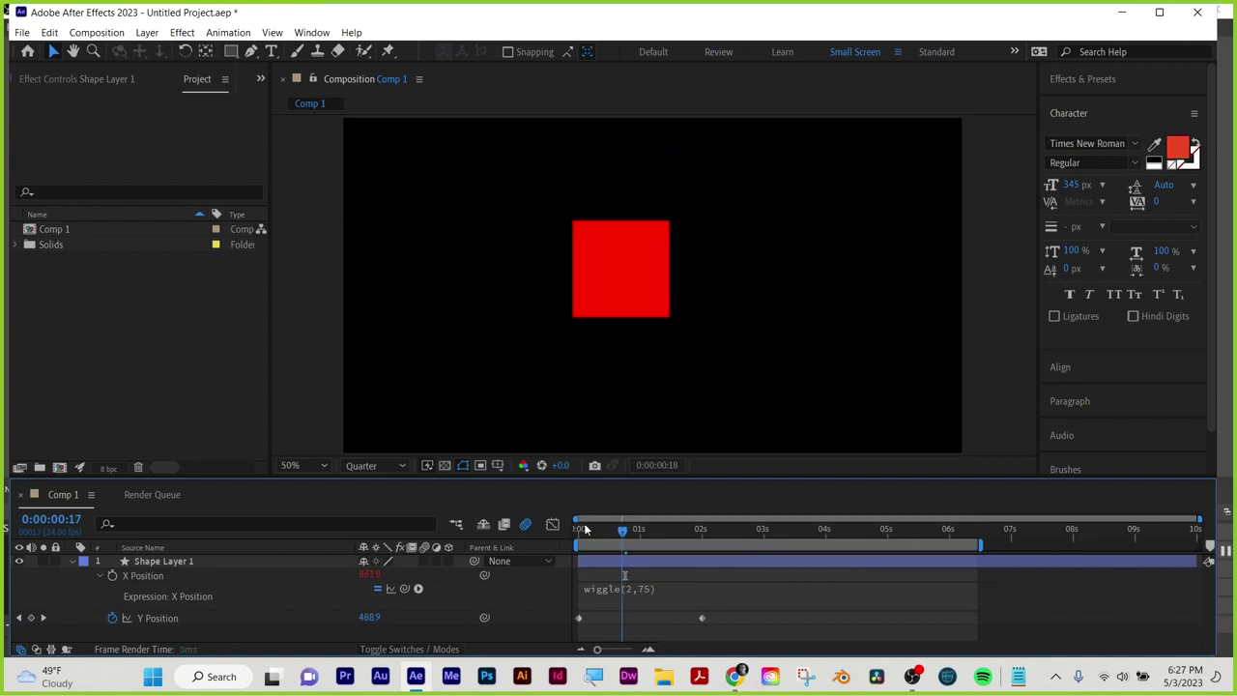
{"action": "key", "text": "space"}
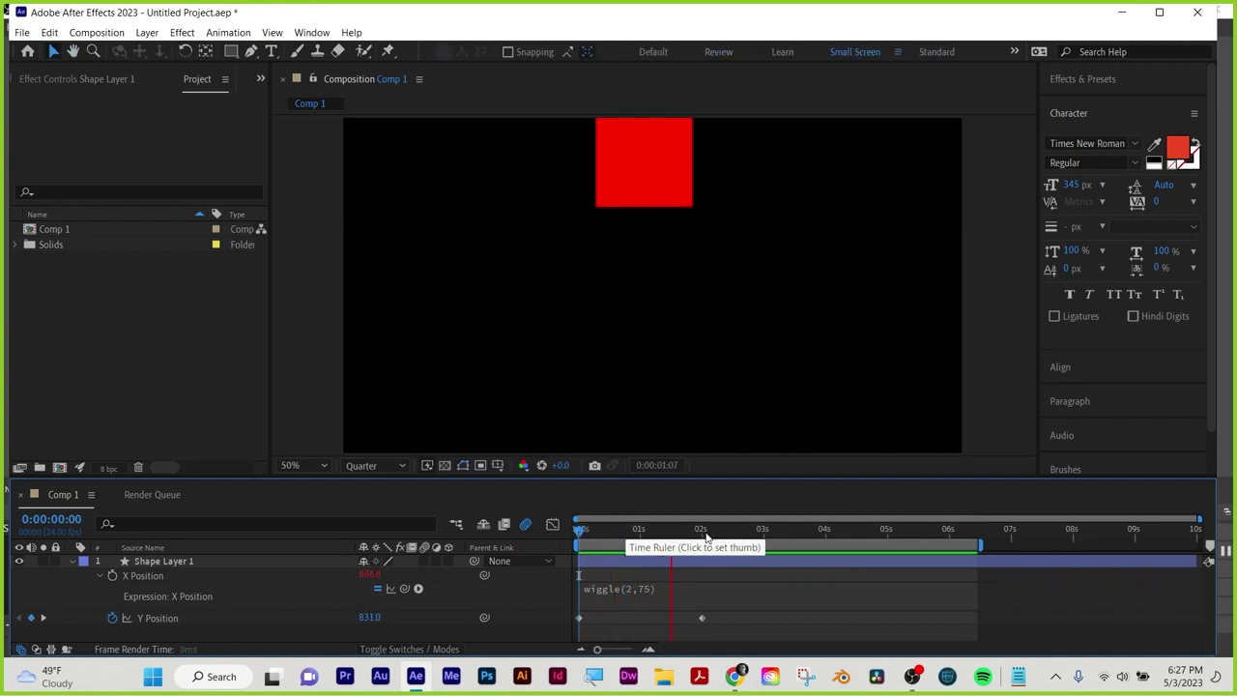
{"action": "key", "text": "space"}
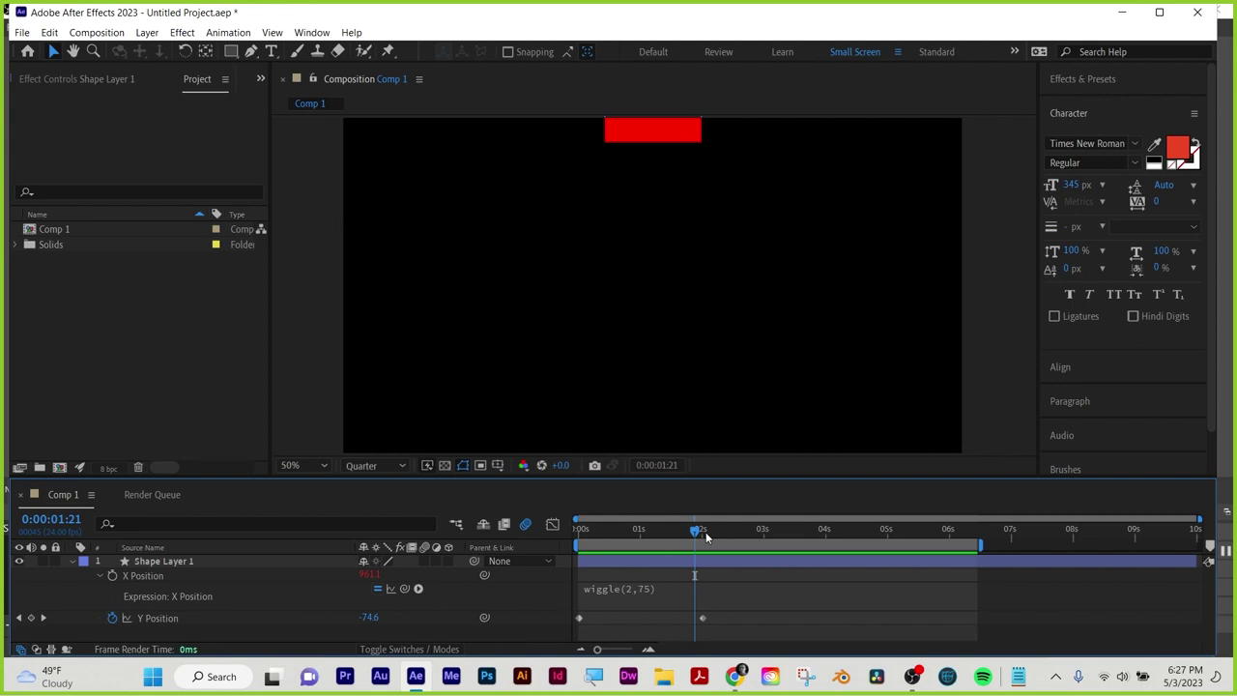
Return to the start of the composition and delete the square's shape layer
{"action": "left_click_drag", "start_coordinate": [706, 532], "coordinate": [579, 530]}
{"action": "left_click", "coordinate": [159, 565]}
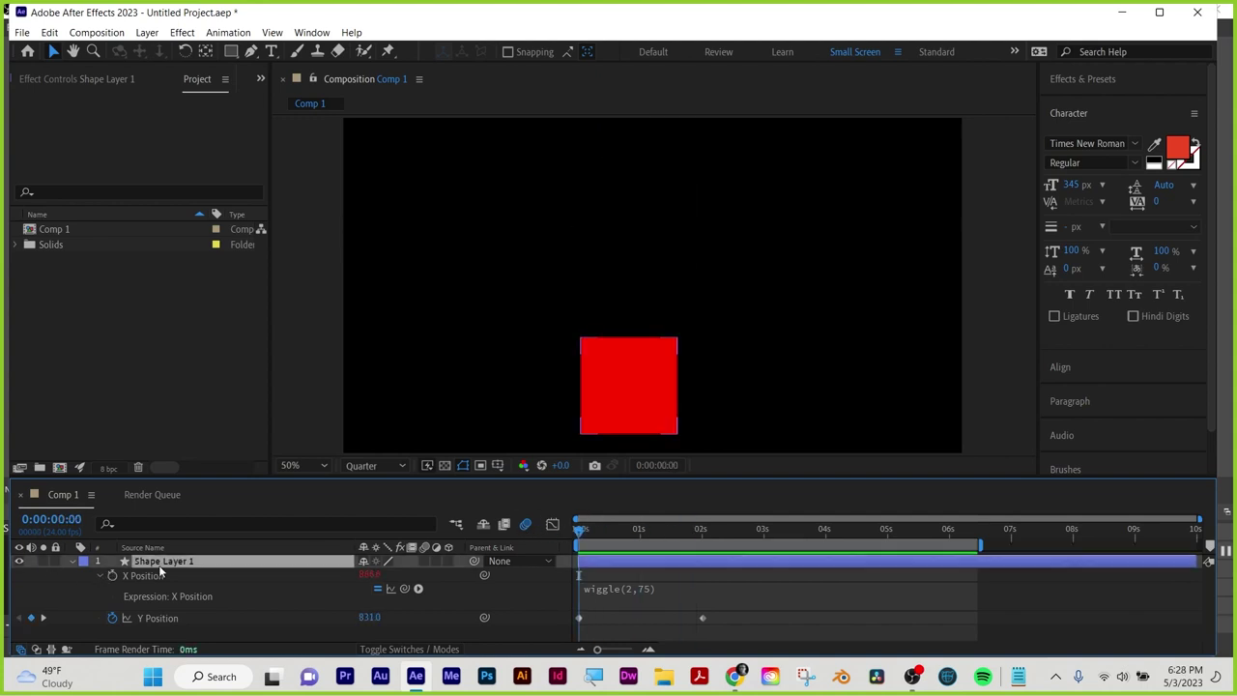
{"action": "key", "text": "Delete"}
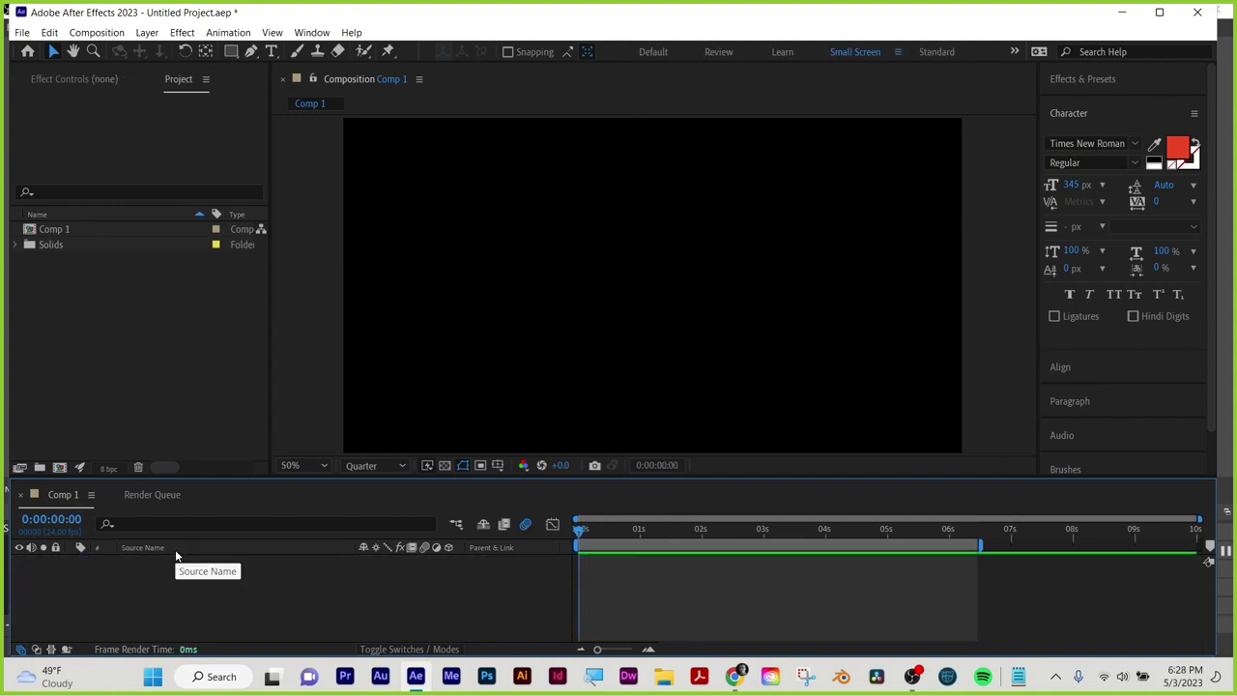
Add the text HELLO and move it to the middle of the composition
{"action": "left_click", "coordinate": [1083, 79]}
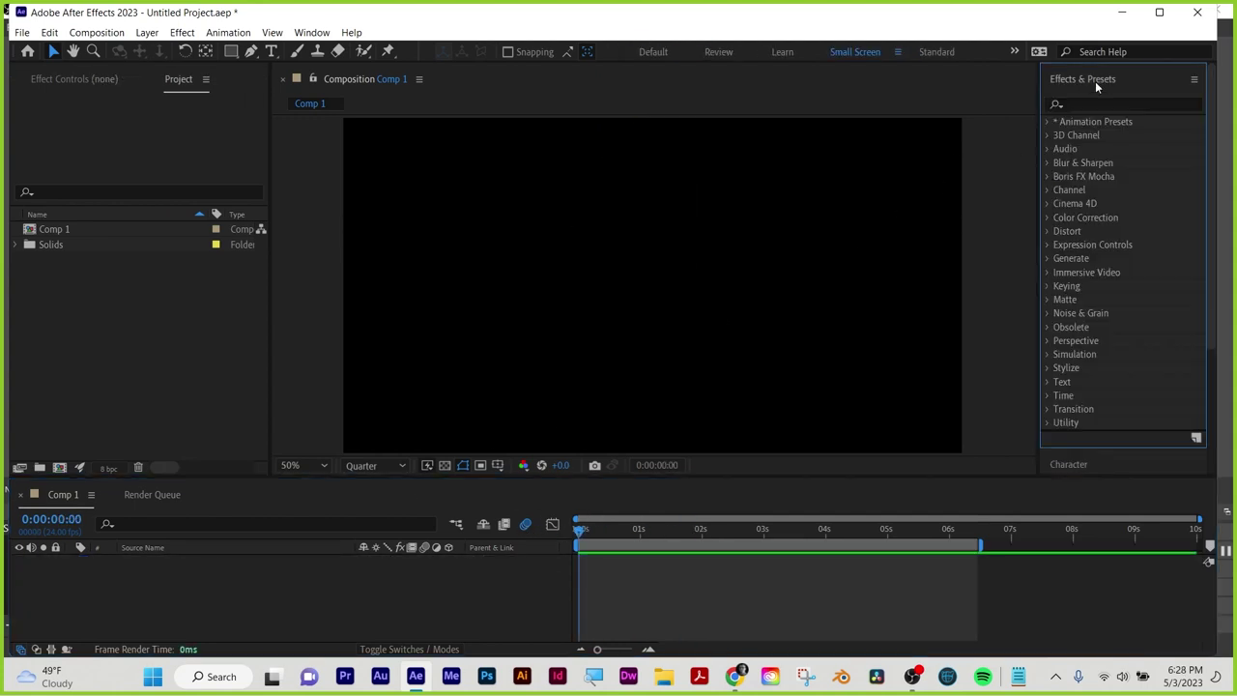
{"action": "left_click", "coordinate": [271, 51]}
{"action": "left_click", "coordinate": [569, 301]}
{"action": "type", "text": "HELLO"}
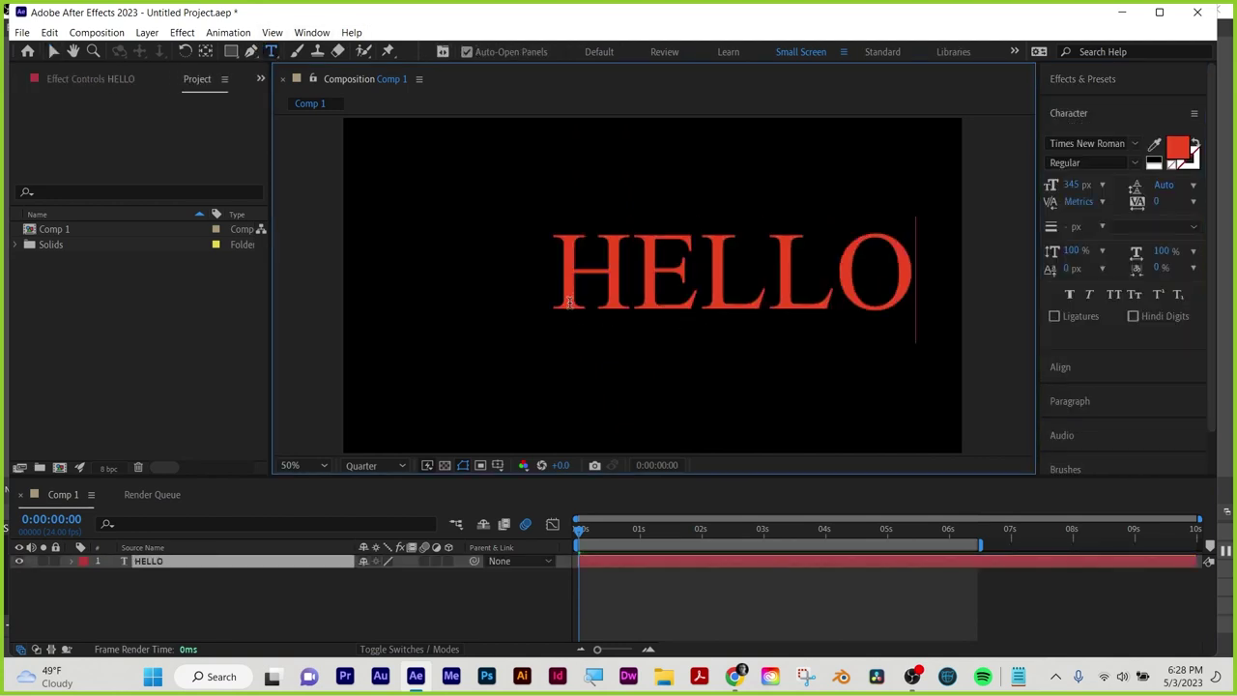
{"action": "left_click", "coordinate": [53, 50]}
{"action": "left_click_drag", "start_coordinate": [720, 270], "coordinate": [651, 293]}
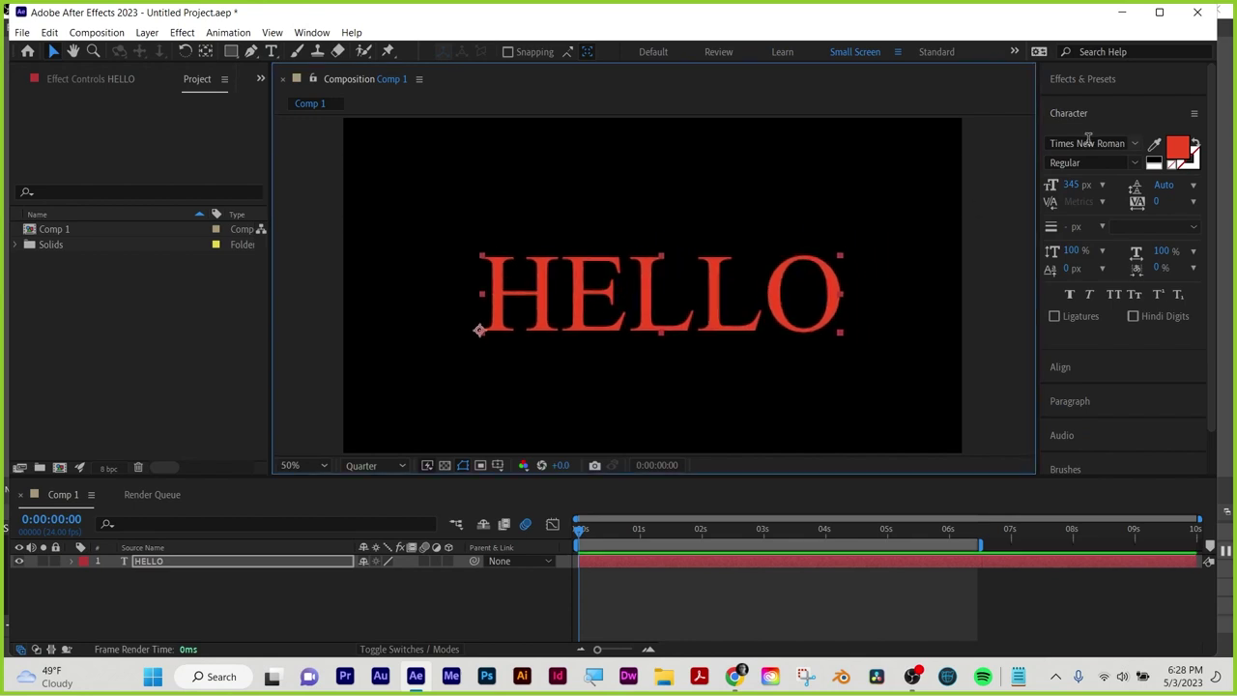
Create a new 1920 x 1080 px solid layer with the default turquoise color
{"action": "left_click", "coordinate": [147, 32]}
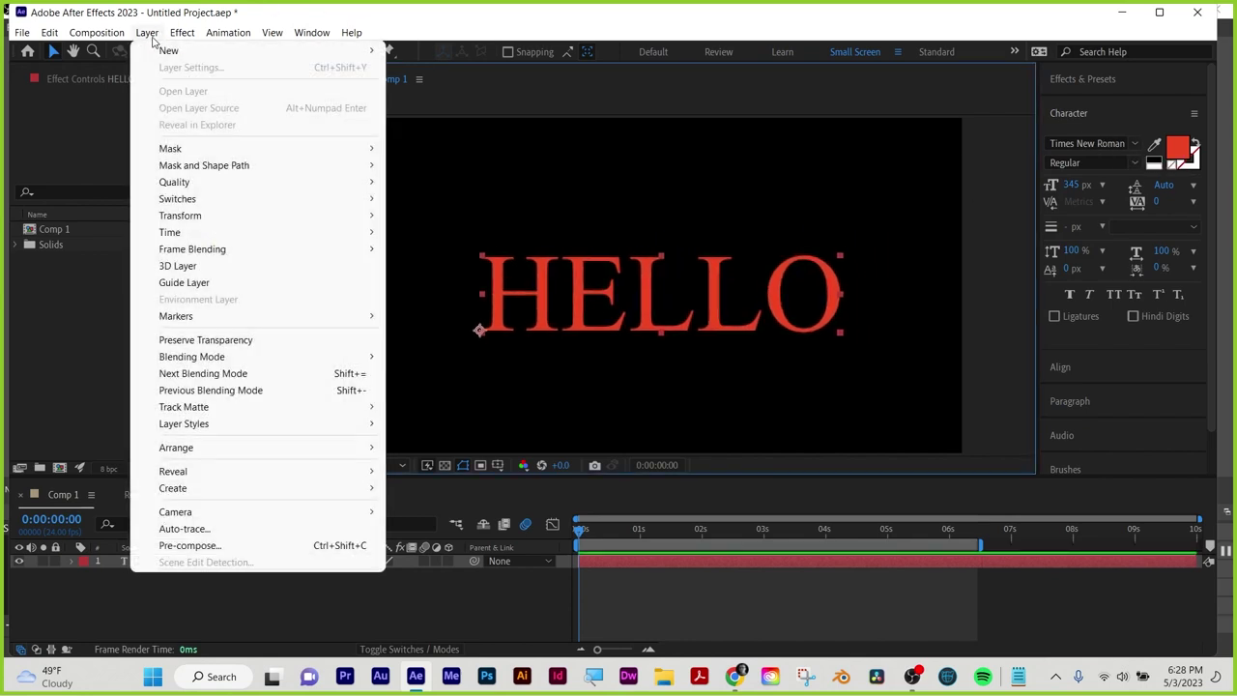
{"action": "mouse_move", "coordinate": [170, 51]}
{"action": "left_click", "coordinate": [477, 68]}
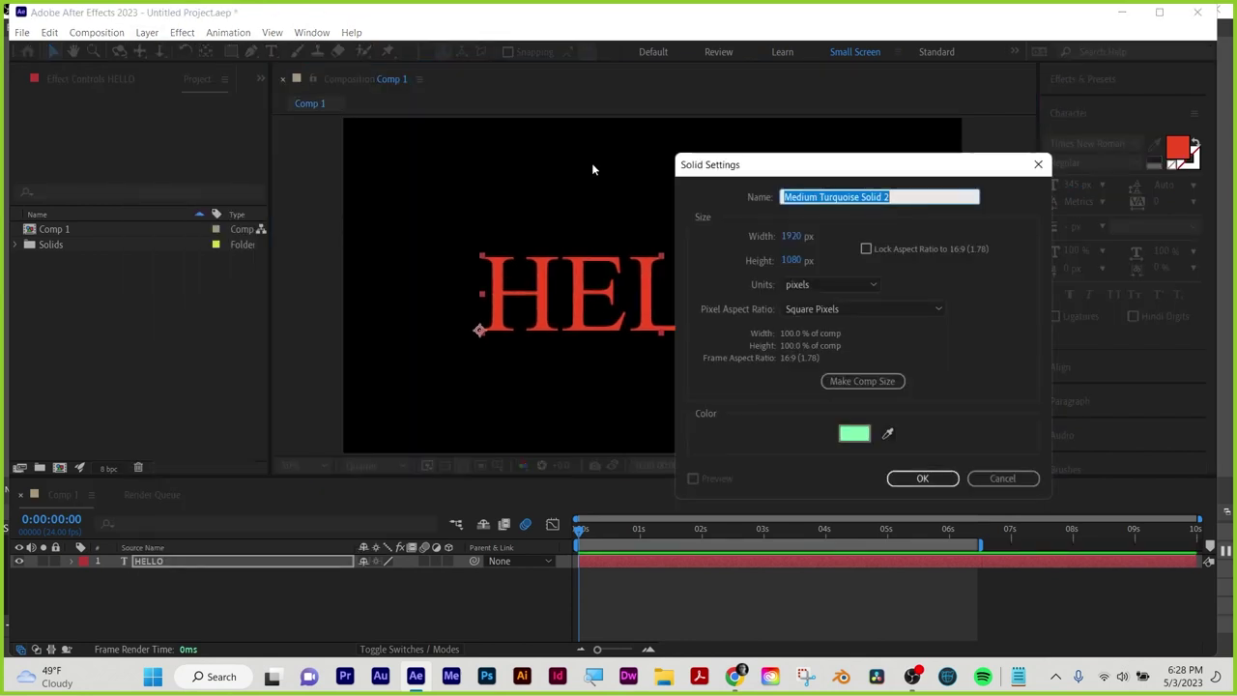
{"action": "key", "text": "Return"}
Search the effects for "noise" and apply Fractal Noise to the turquoise solid layer
{"action": "left_click", "coordinate": [1092, 78]}
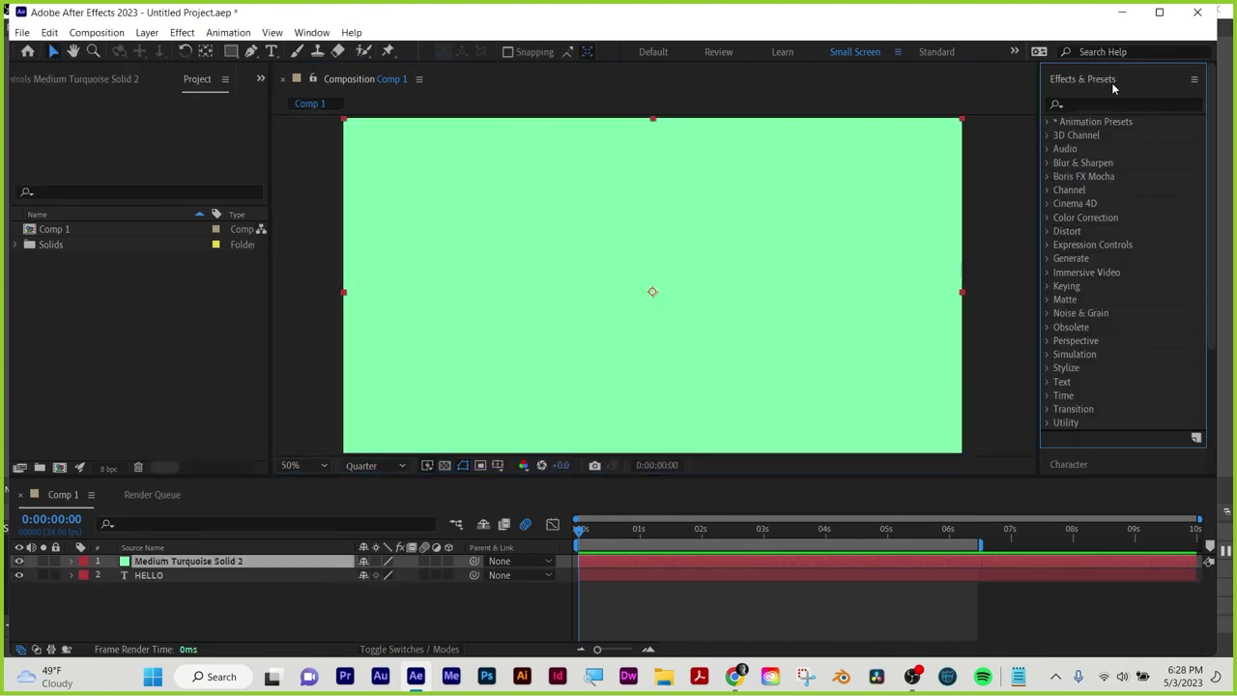
{"action": "left_click", "coordinate": [1114, 102]}
{"action": "type", "text": "noise"}
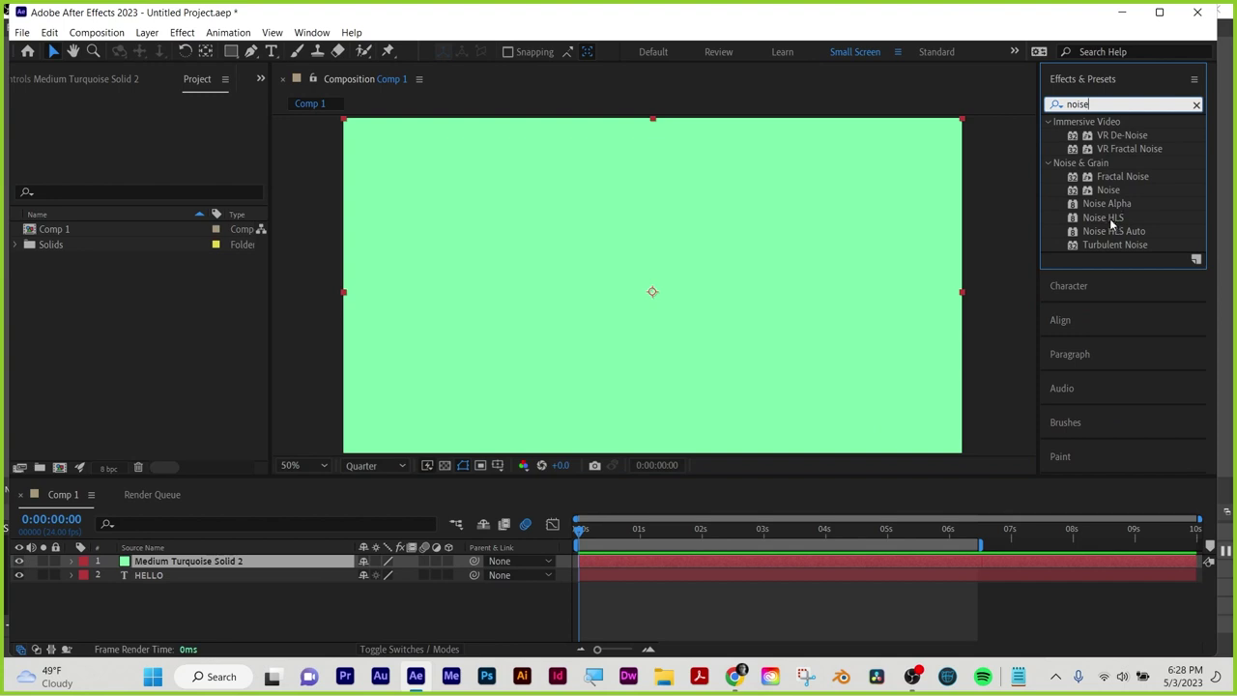
{"action": "left_click_drag", "start_coordinate": [1126, 177], "coordinate": [752, 561]}
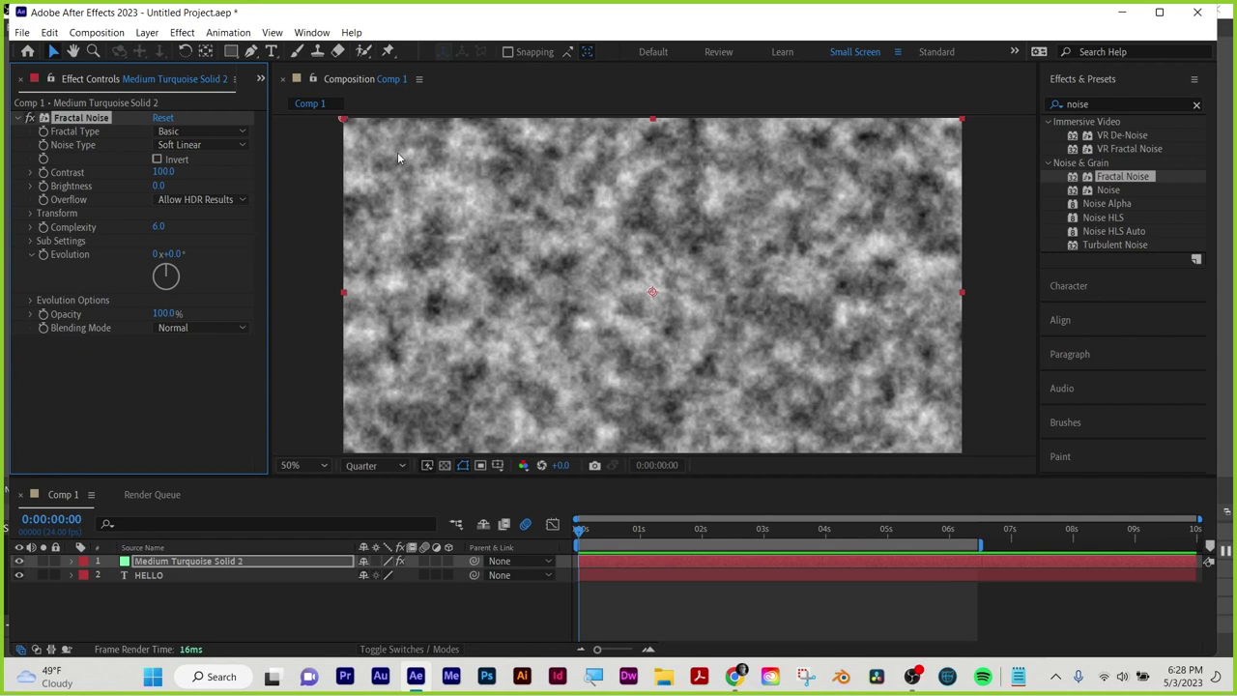
Add the expression time*500 to the Evolution property of the Fractal Noise effect
{"action": "left_click", "coordinate": [41, 256], "text": "alt"}
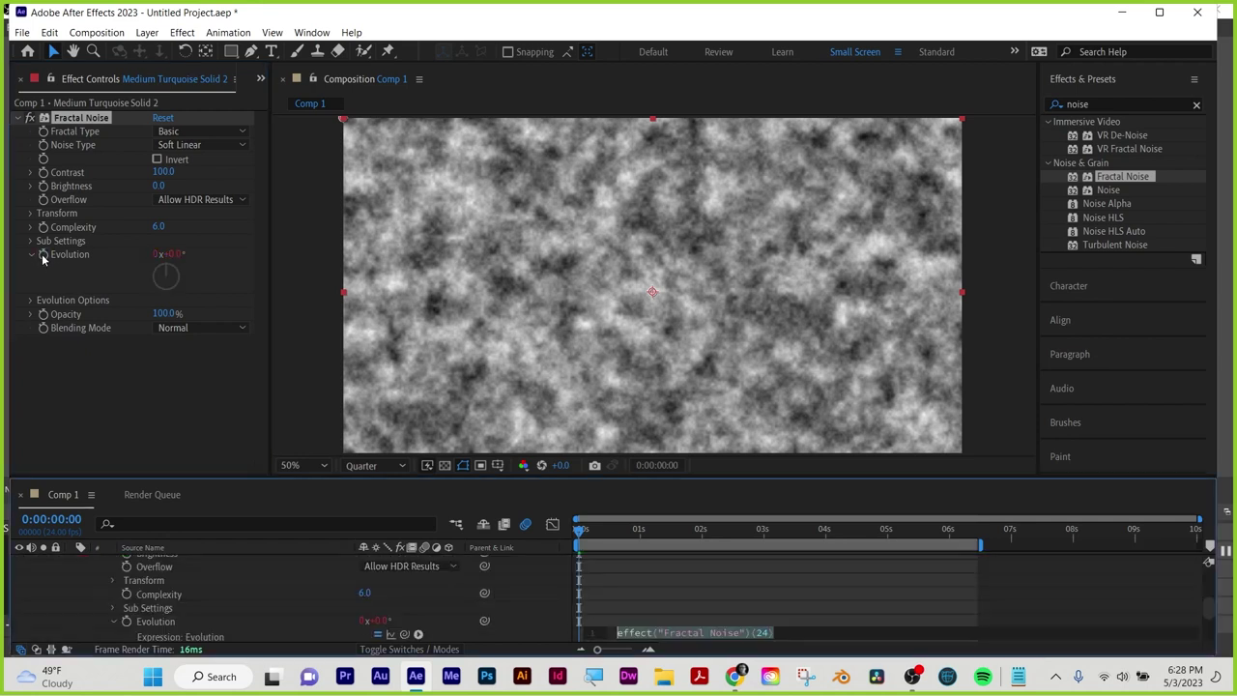
{"action": "type", "text": "time"}
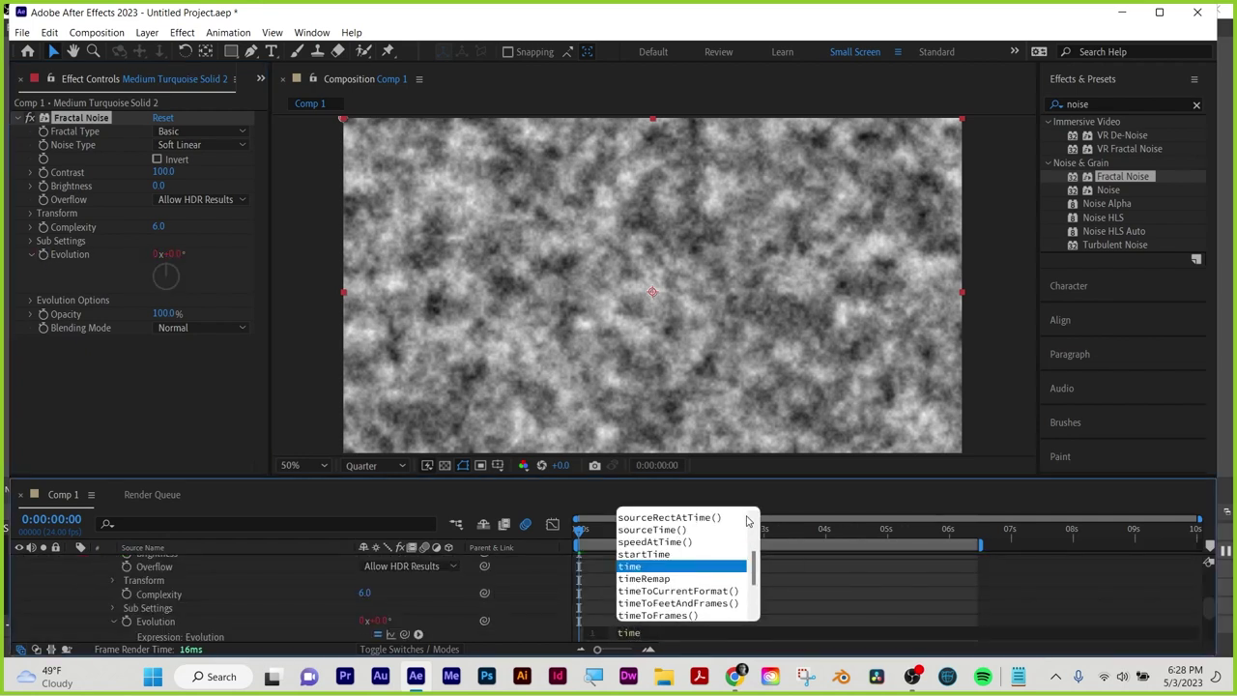
{"action": "type", "text": "*"}
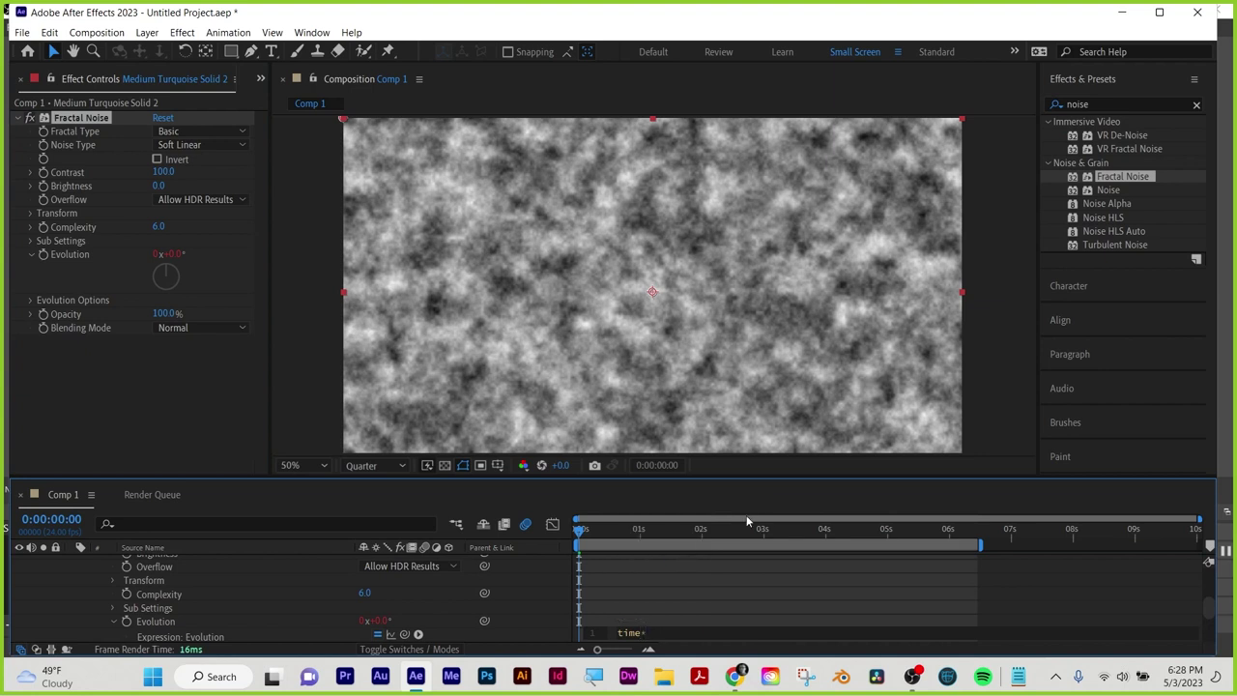
{"action": "type", "text": "500"}
{"action": "left_click", "coordinate": [713, 612]}
Preview the evolving fractal noise and return to the start of the composition
{"action": "key", "text": "space"}
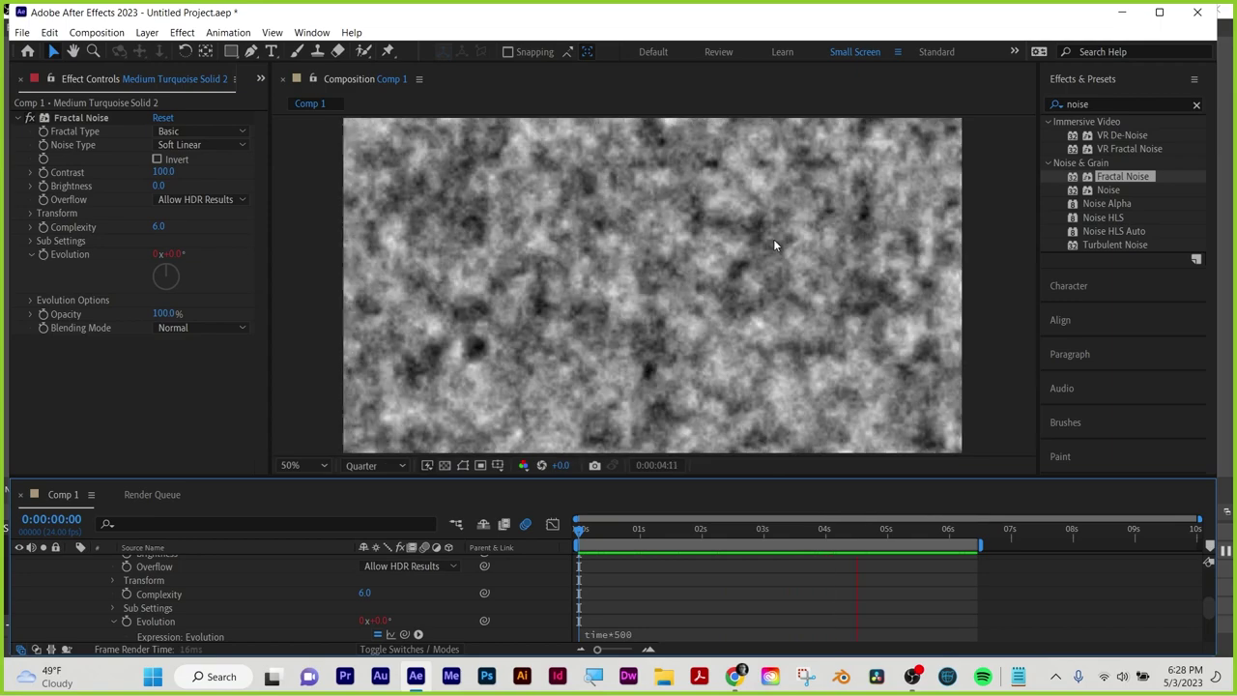
{"action": "left_click", "coordinate": [820, 533]}
{"action": "left_click_drag", "start_coordinate": [820, 533], "coordinate": [578, 521]}
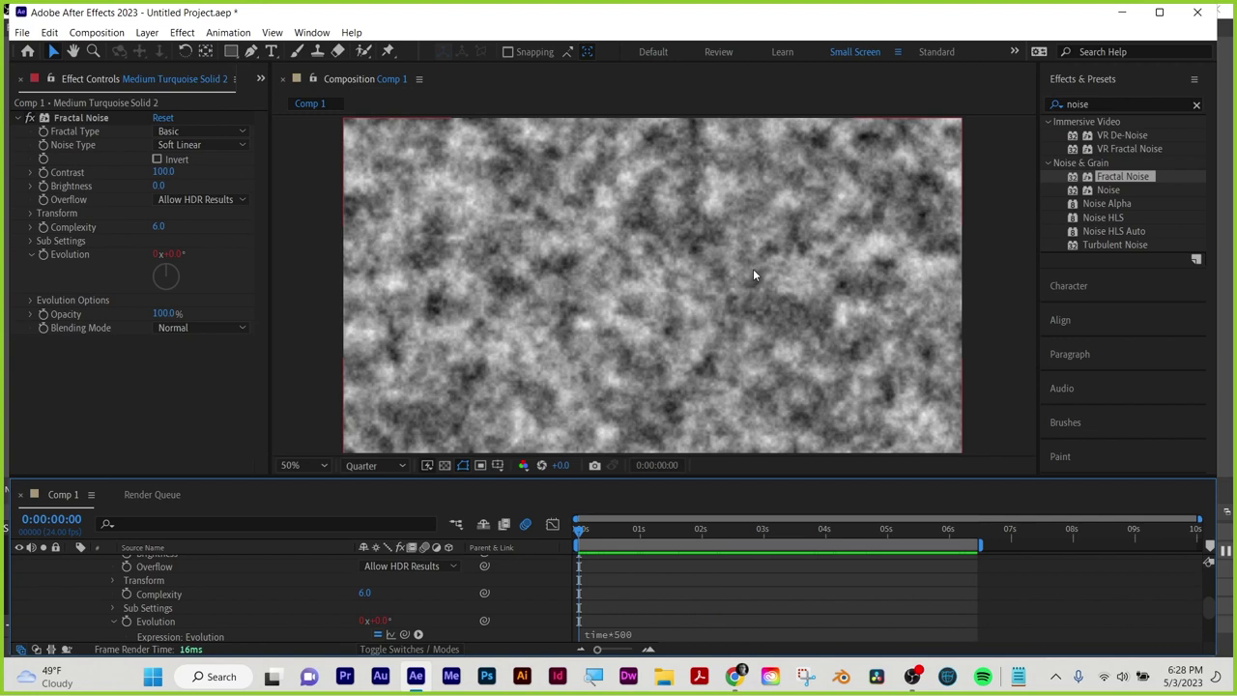
Delete the turquoise noise solid and the HELLO text layer from the composition
{"action": "scroll", "coordinate": [290, 594], "scroll_direction": "up", "scroll_amount": 5}
{"action": "left_click", "coordinate": [198, 560]}
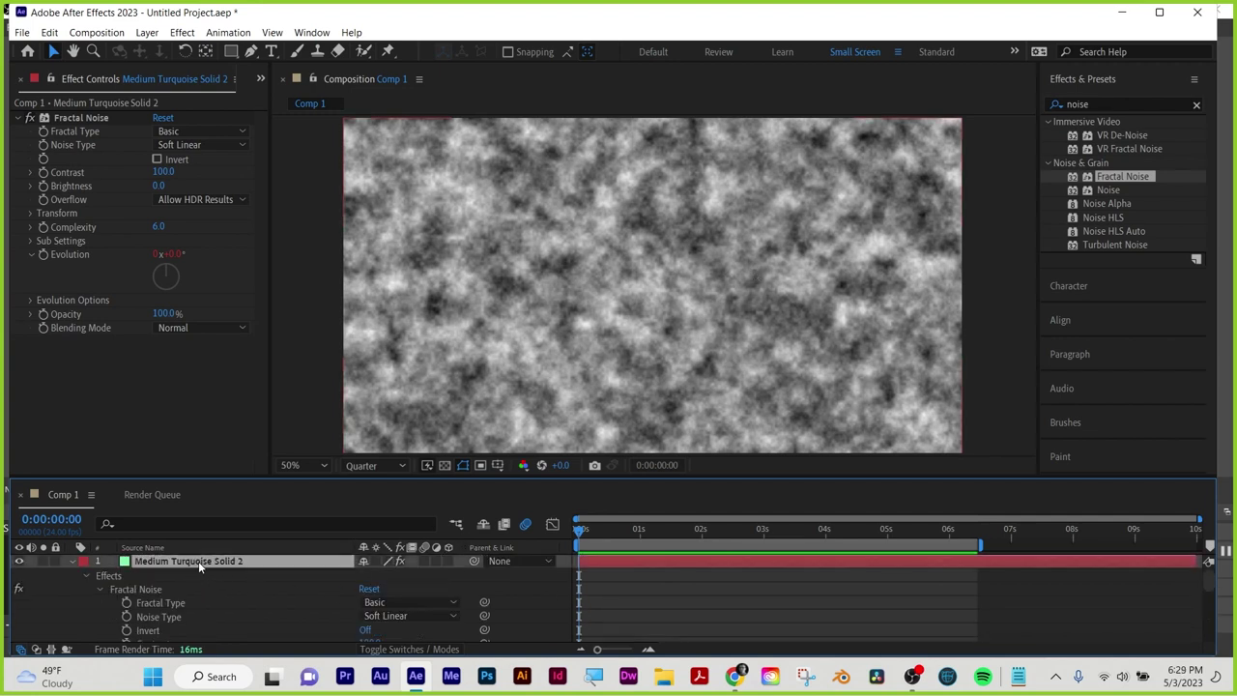
{"action": "key", "text": "Delete"}
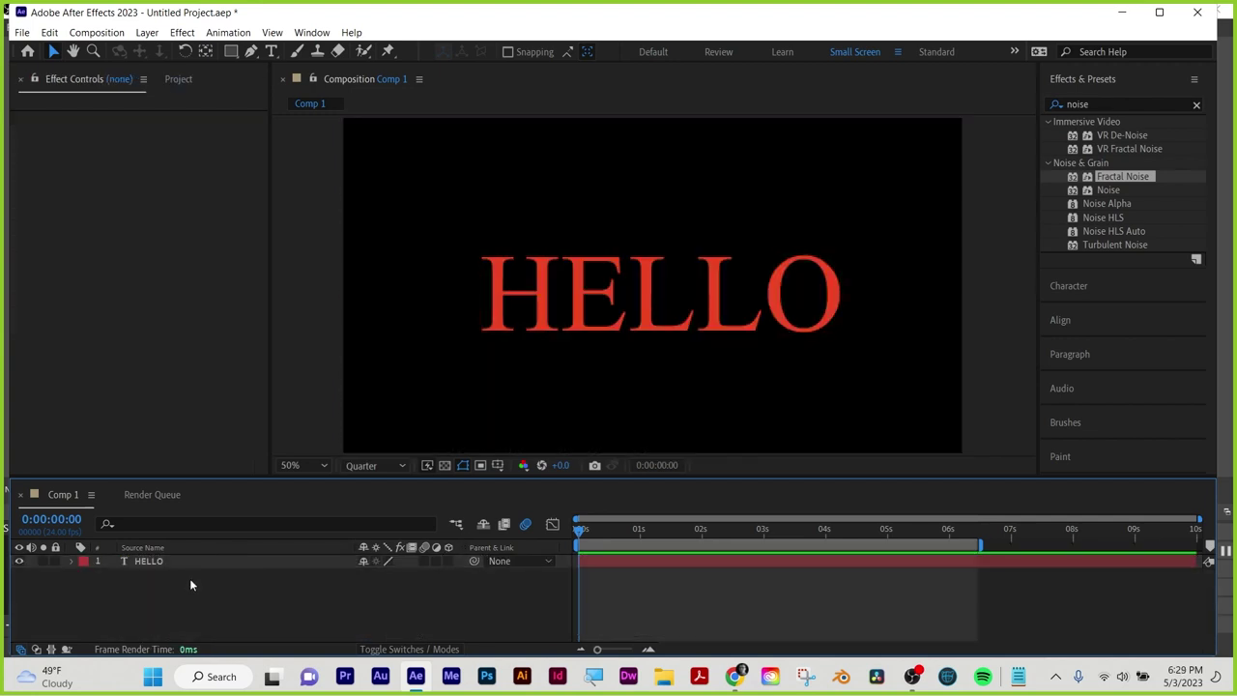
{"action": "left_click", "coordinate": [152, 564]}
{"action": "left_click", "coordinate": [468, 384]}
{"action": "left_click", "coordinate": [586, 285]}
{"action": "left_click", "coordinate": [406, 392]}
{"action": "left_click", "coordinate": [149, 562]}
{"action": "key", "text": "Delete"}
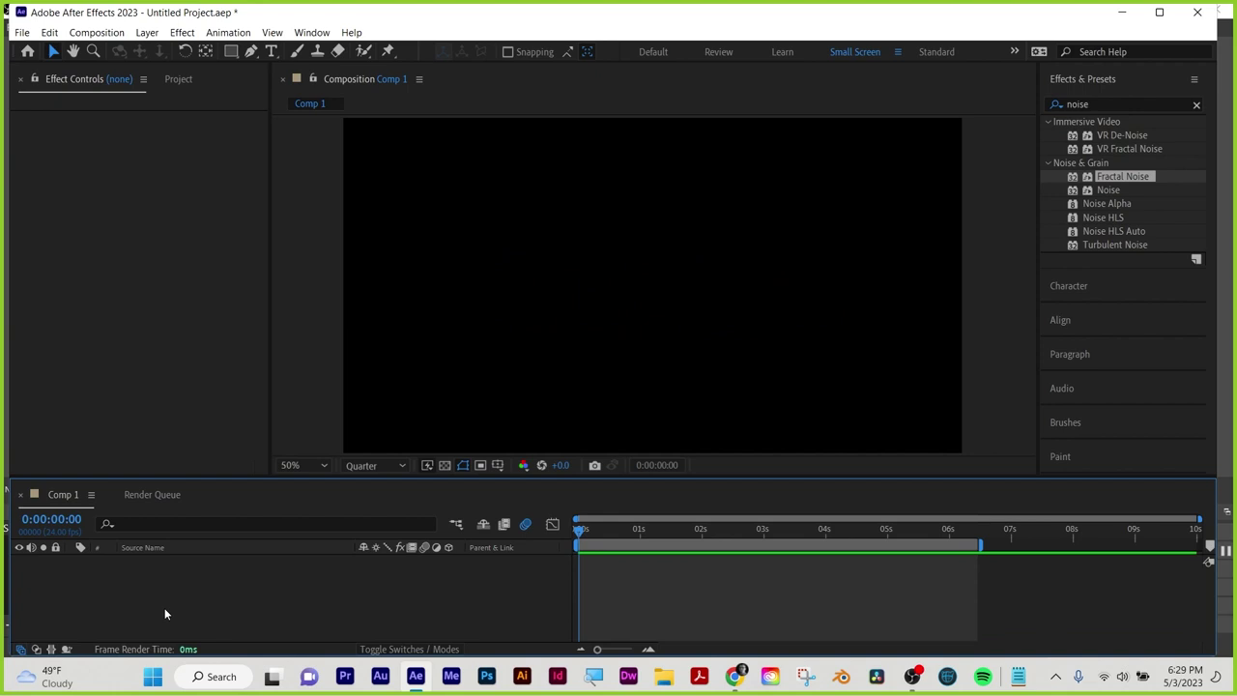
Create a text layer reading TEXT in the upper part of the composition
{"action": "left_click", "coordinate": [271, 51]}
{"action": "left_click", "coordinate": [487, 232]}
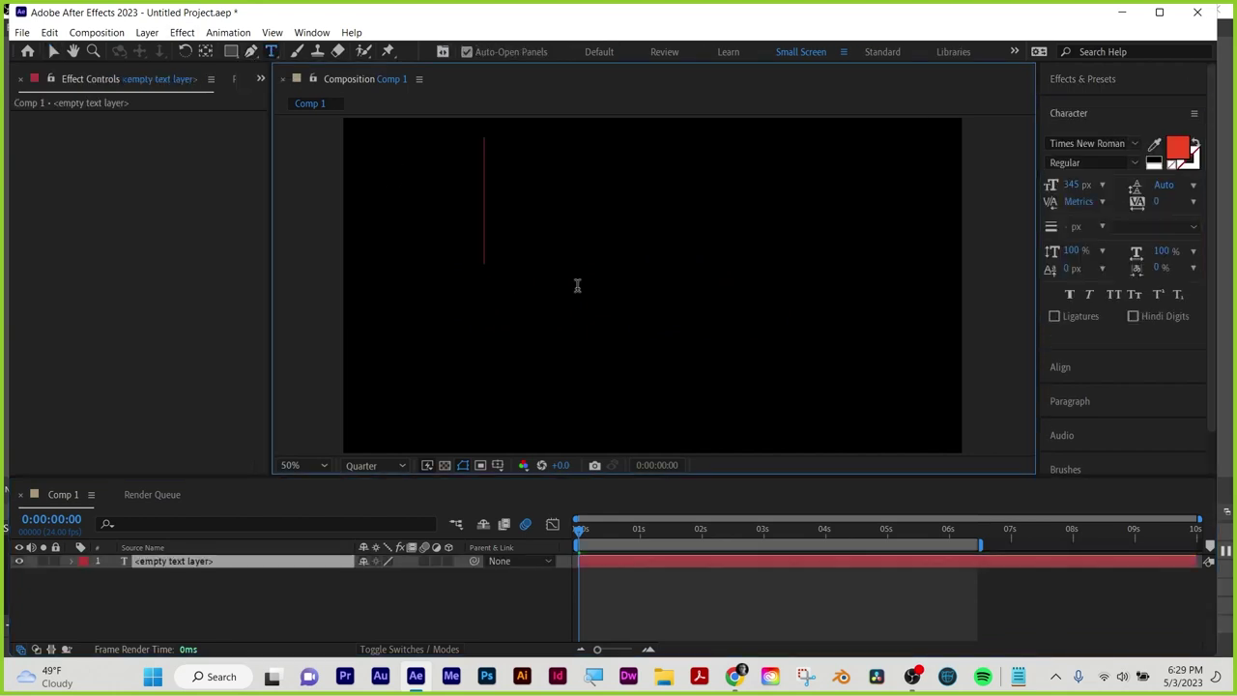
{"action": "type", "text": "TEXT"}
{"action": "left_click", "coordinate": [261, 582]}
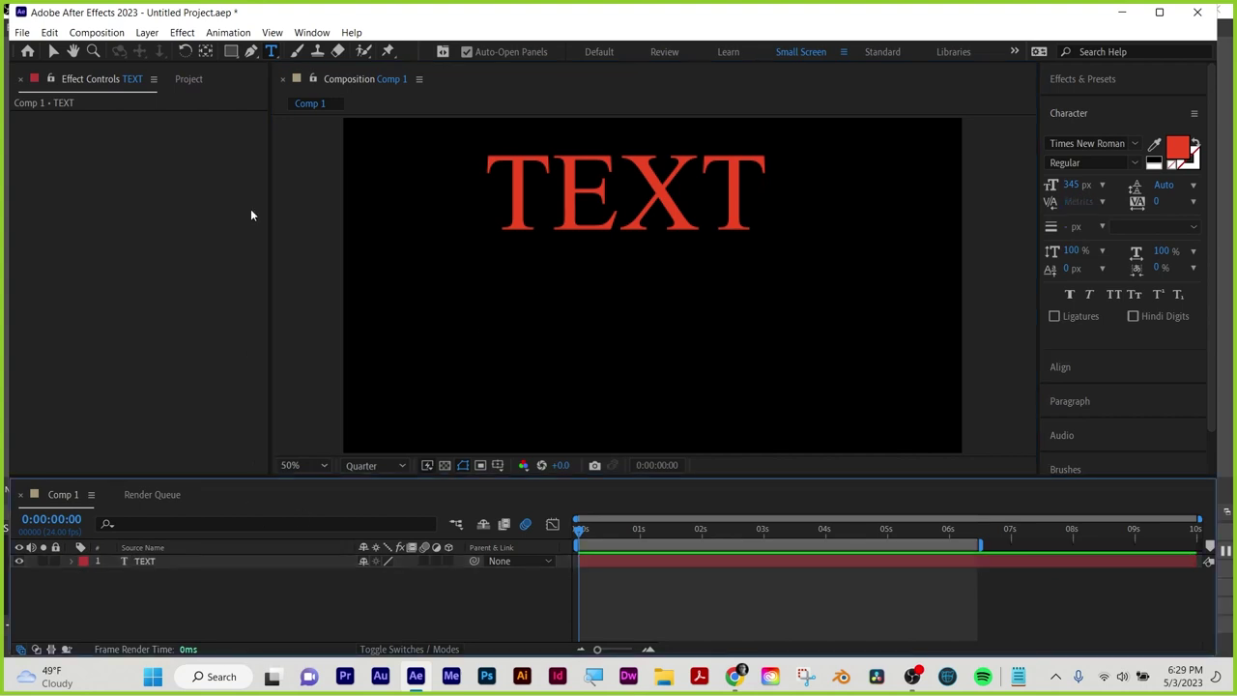
Draw a wide rectangle below the text as a new shape layer and change its fill to blue
{"action": "left_click", "coordinate": [231, 52]}
{"action": "left_click_drag", "start_coordinate": [477, 264], "coordinate": [812, 408]}
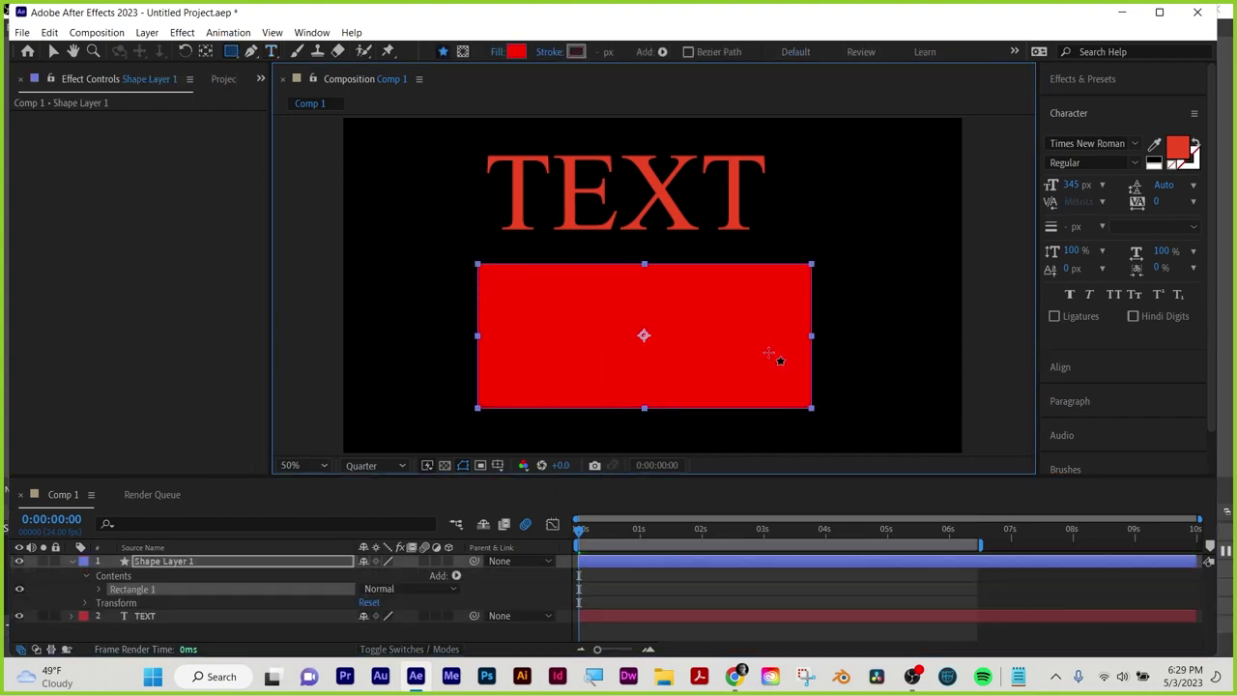
{"action": "left_click", "coordinate": [516, 51]}
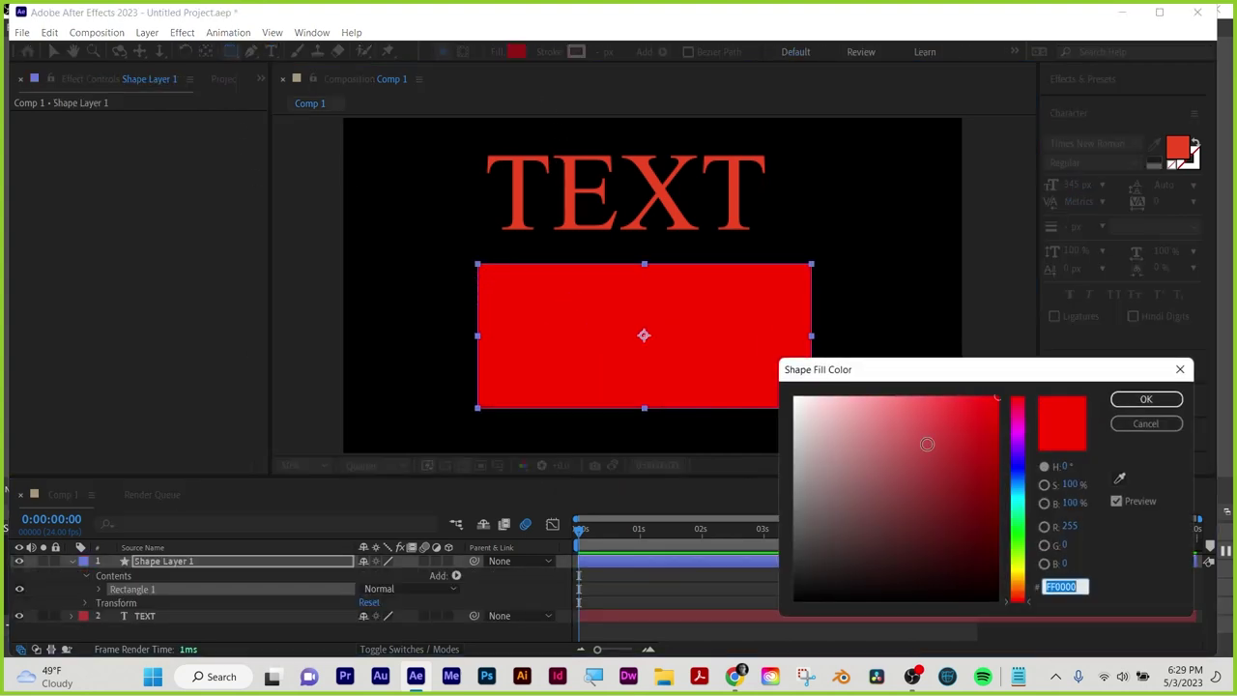
{"action": "left_click", "coordinate": [1017, 466]}
{"action": "left_click", "coordinate": [1122, 399]}
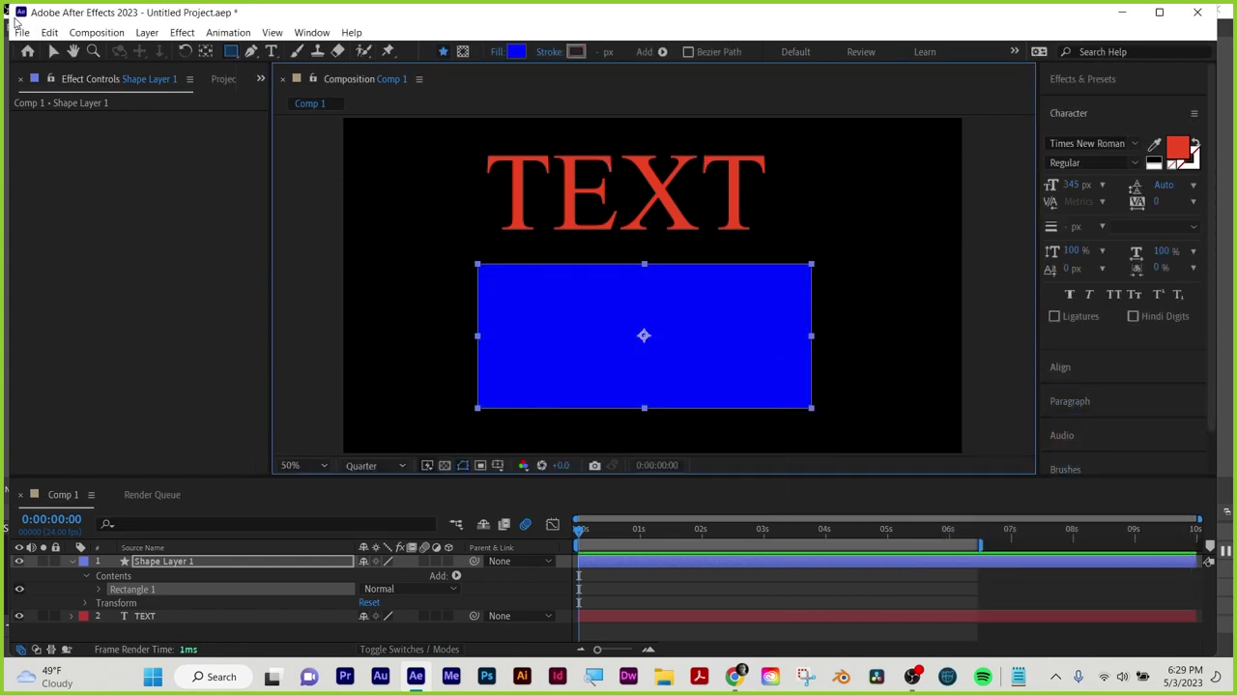
Move the text onto the blue rectangle and place the TEXT layer above the shape layer in the layer order
{"action": "left_click", "coordinate": [53, 51]}
{"action": "left_click_drag", "start_coordinate": [671, 230], "coordinate": [683, 361]}
{"action": "left_click_drag", "start_coordinate": [145, 616], "coordinate": [160, 562]}
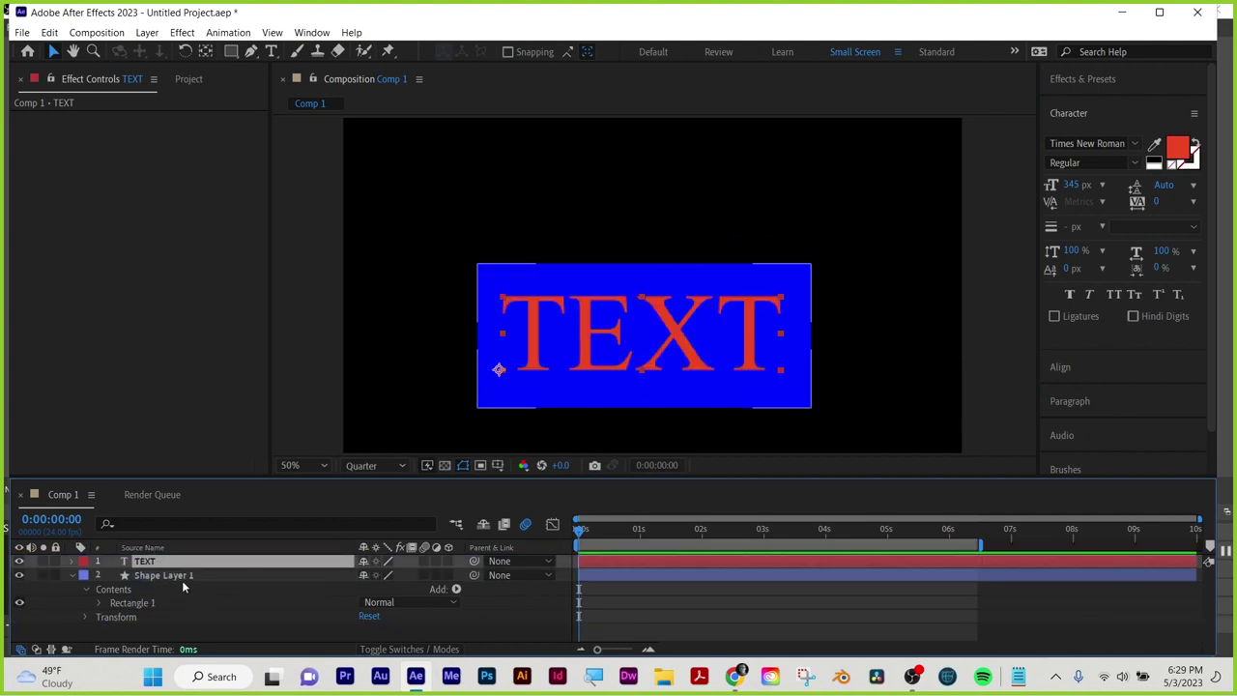
Scale the blue rectangle's layer to 102%, leaving the text layer unscaled
{"action": "left_click", "coordinate": [182, 577]}
{"action": "key", "text": "s"}
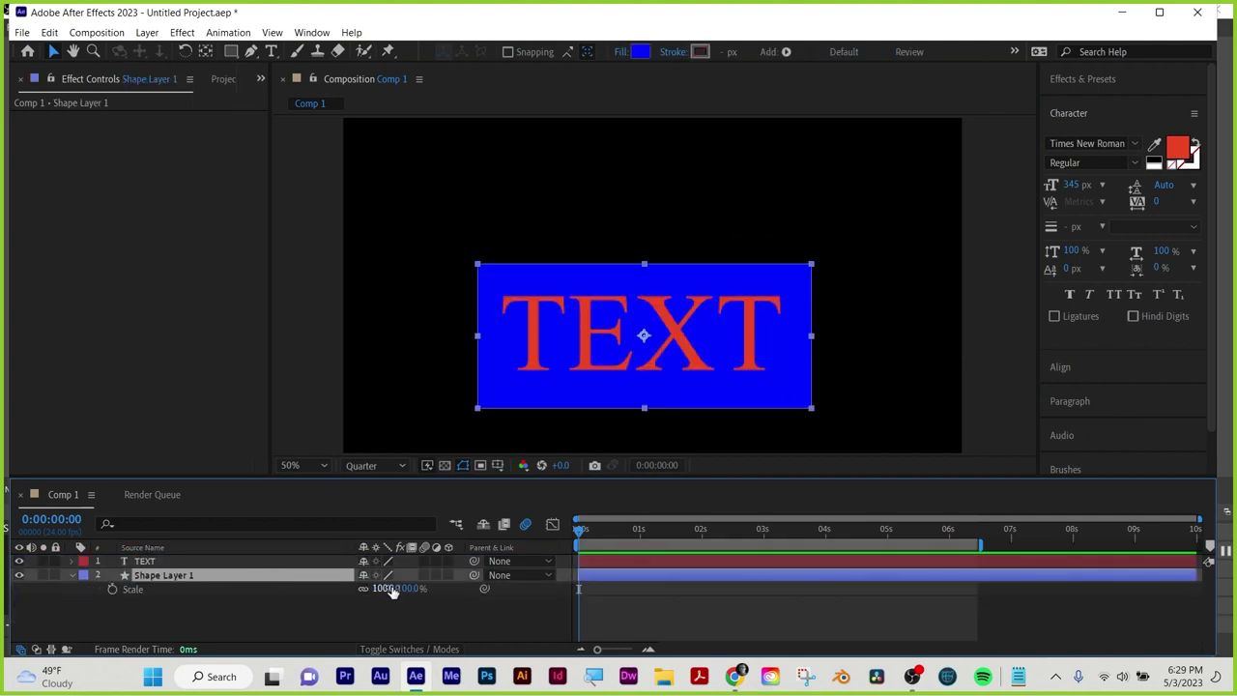
{"action": "mouse_move", "coordinate": [392, 592]}
{"action": "left_mouse_down"}
{"action": "mouse_move", "coordinate": [311, 592]}
{"action": "mouse_move", "coordinate": [394, 592]}
{"action": "left_mouse_up"}
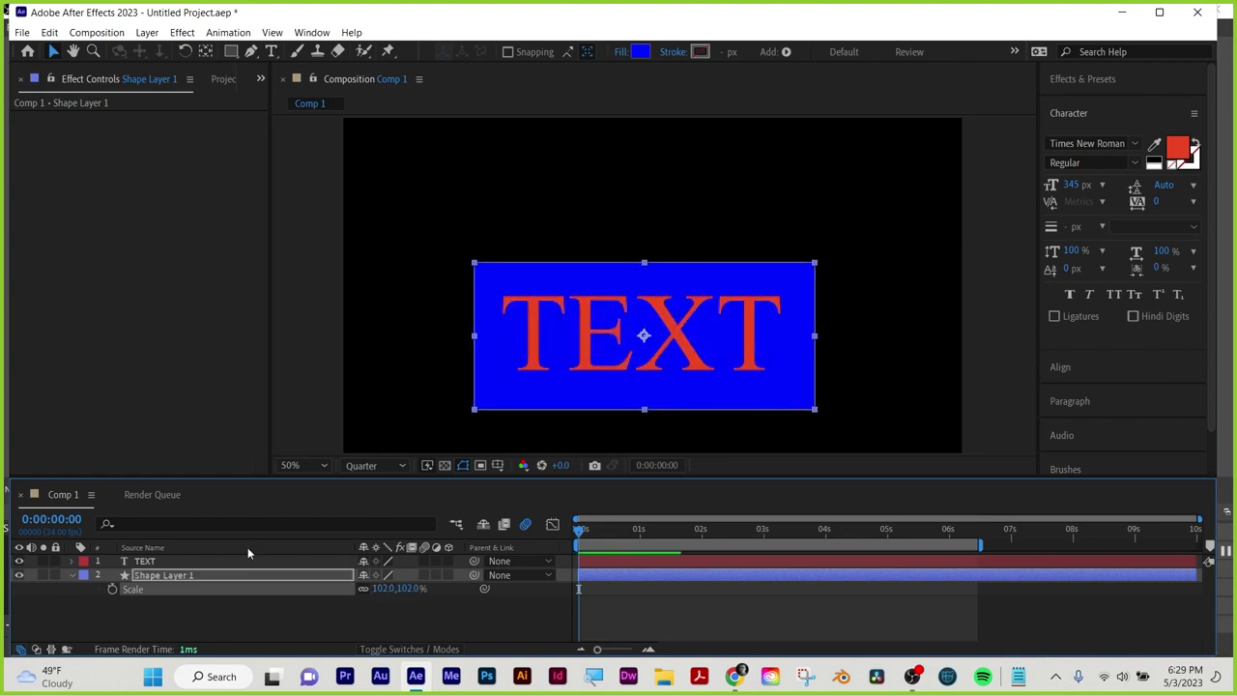
{"action": "left_click", "coordinate": [183, 625]}
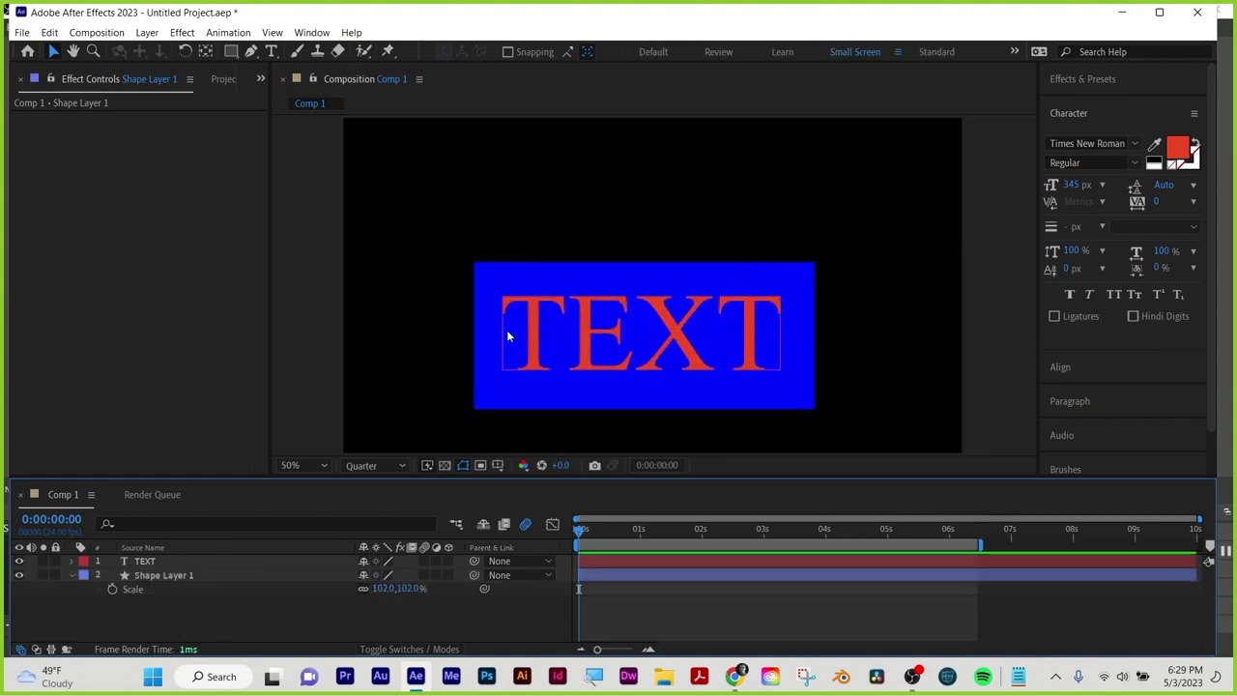
Parent the TEXT layer to Shape Layer 1
{"action": "left_click", "coordinate": [146, 562]}
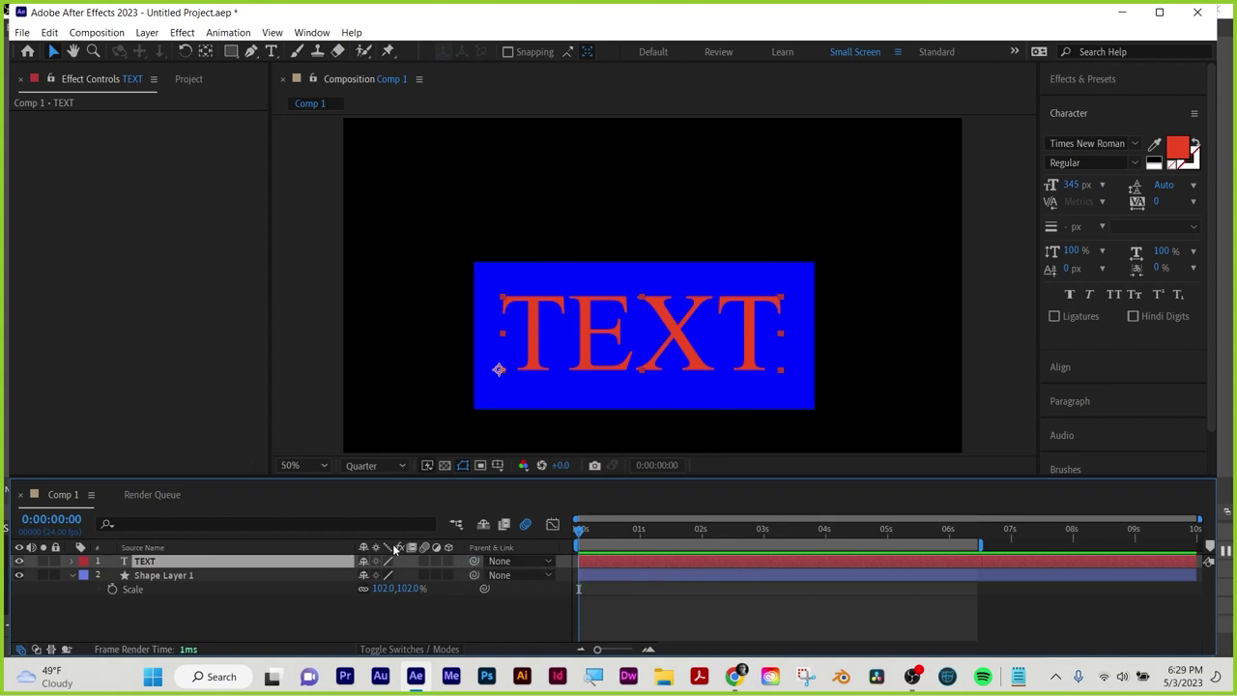
{"action": "left_click", "coordinate": [514, 562]}
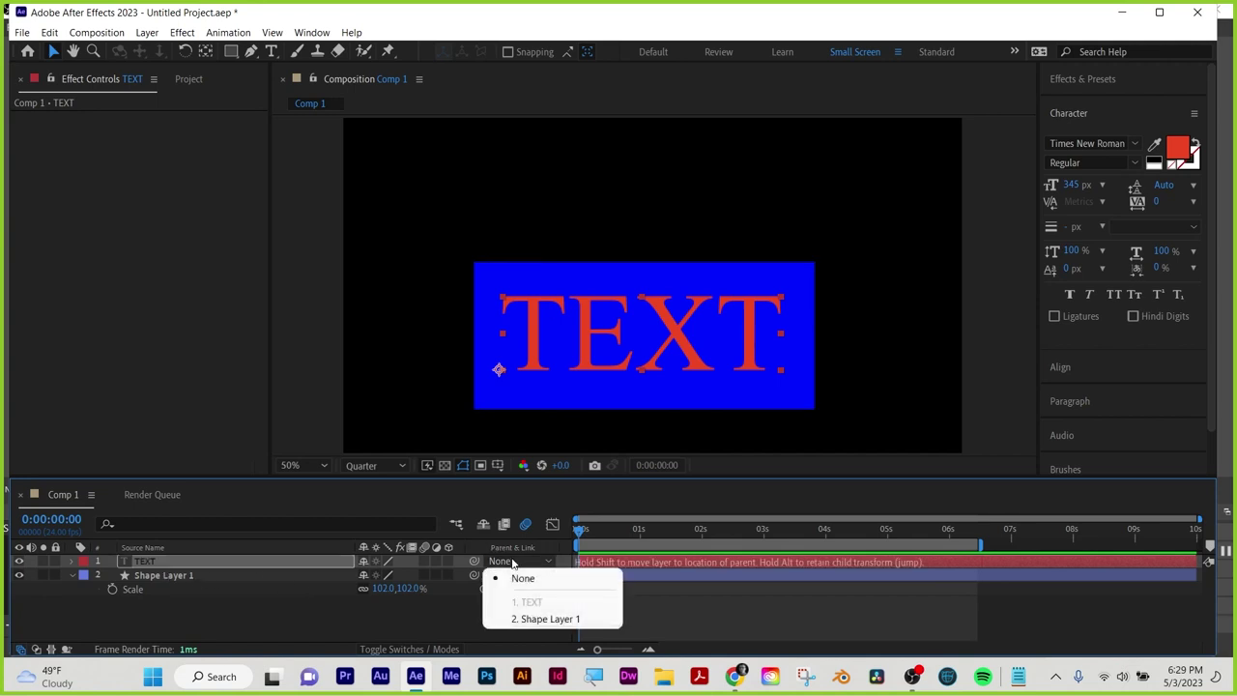
{"action": "left_click", "coordinate": [304, 587]}
{"action": "left_click_drag", "start_coordinate": [475, 561], "coordinate": [158, 576]}
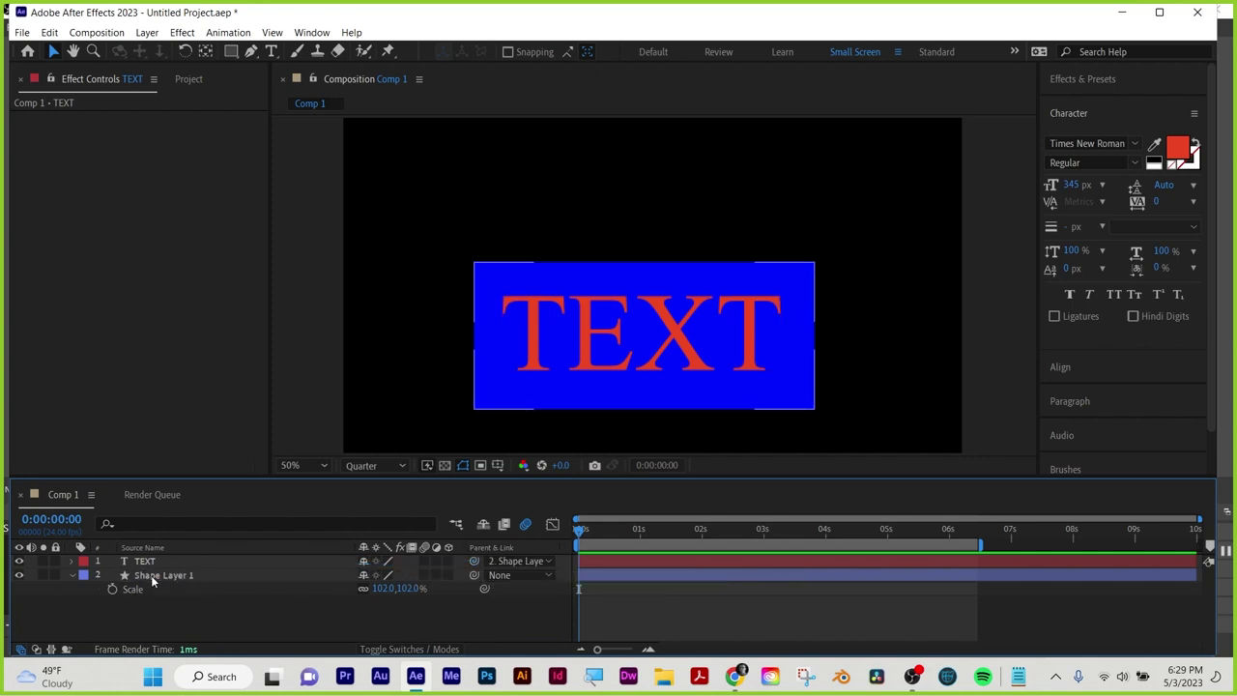
Enlarge the parent rectangle slightly together with its text, try rotating it, and undo the rotation
{"action": "left_click", "coordinate": [151, 575]}
{"action": "left_click_drag", "start_coordinate": [377, 587], "coordinate": [417, 590]}
{"action": "key", "text": "r"}
{"action": "key", "text": "ctrl+z"}
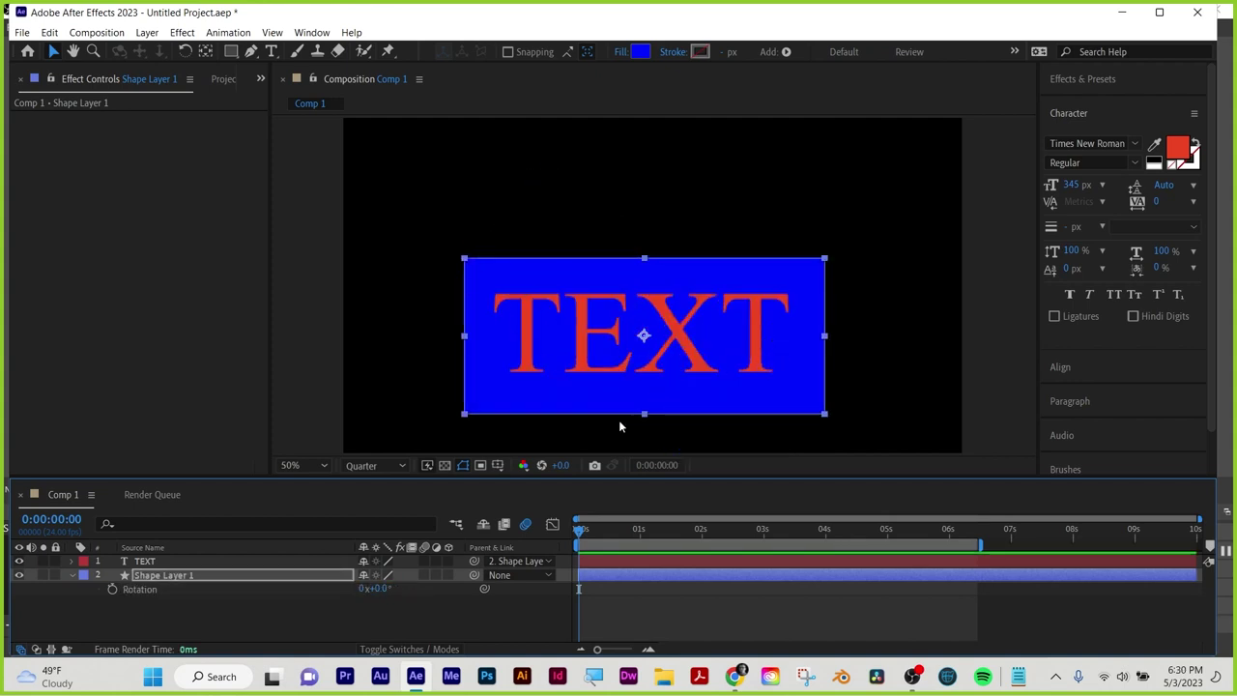
Delete all layers from the composition
{"action": "left_click", "coordinate": [203, 606]}
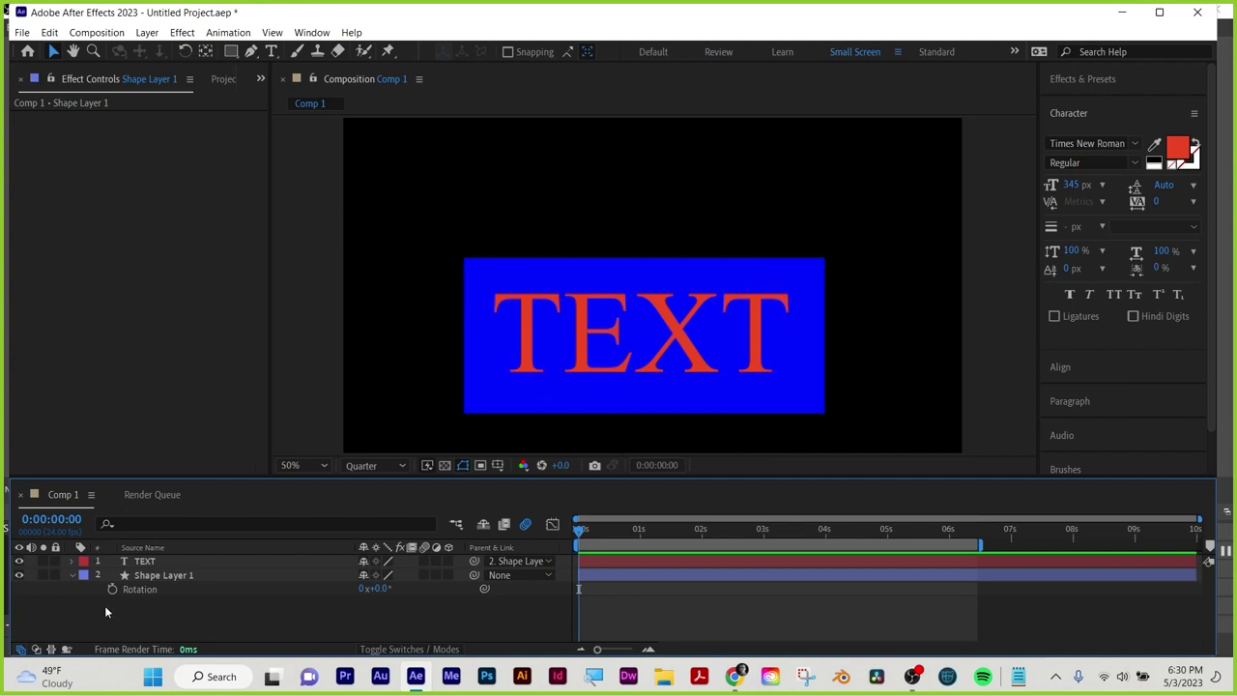
{"action": "key", "text": "ctrl+a"}
{"action": "key", "text": "Delete"}
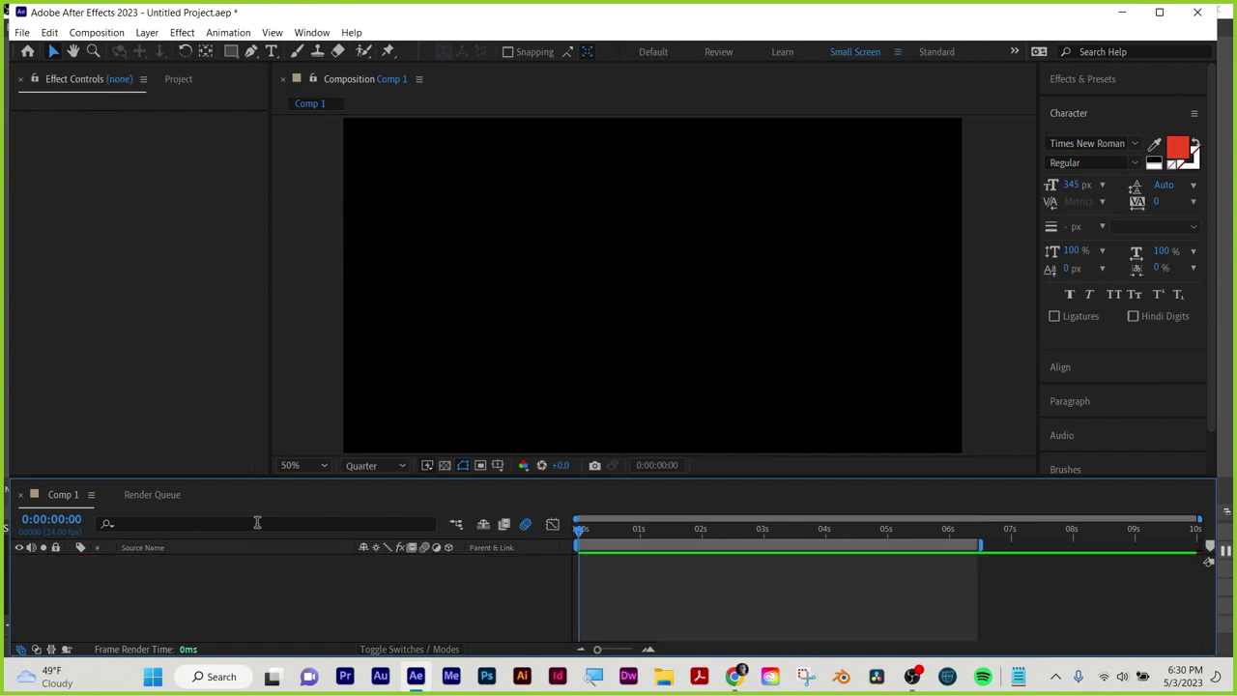
Draw a narrow upright blue rectangle in the upper part of the composition and move its anchor point to its top edge's midpoint
{"action": "left_click", "coordinate": [231, 51]}
{"action": "left_click_drag", "start_coordinate": [567, 155], "coordinate": [615, 254]}
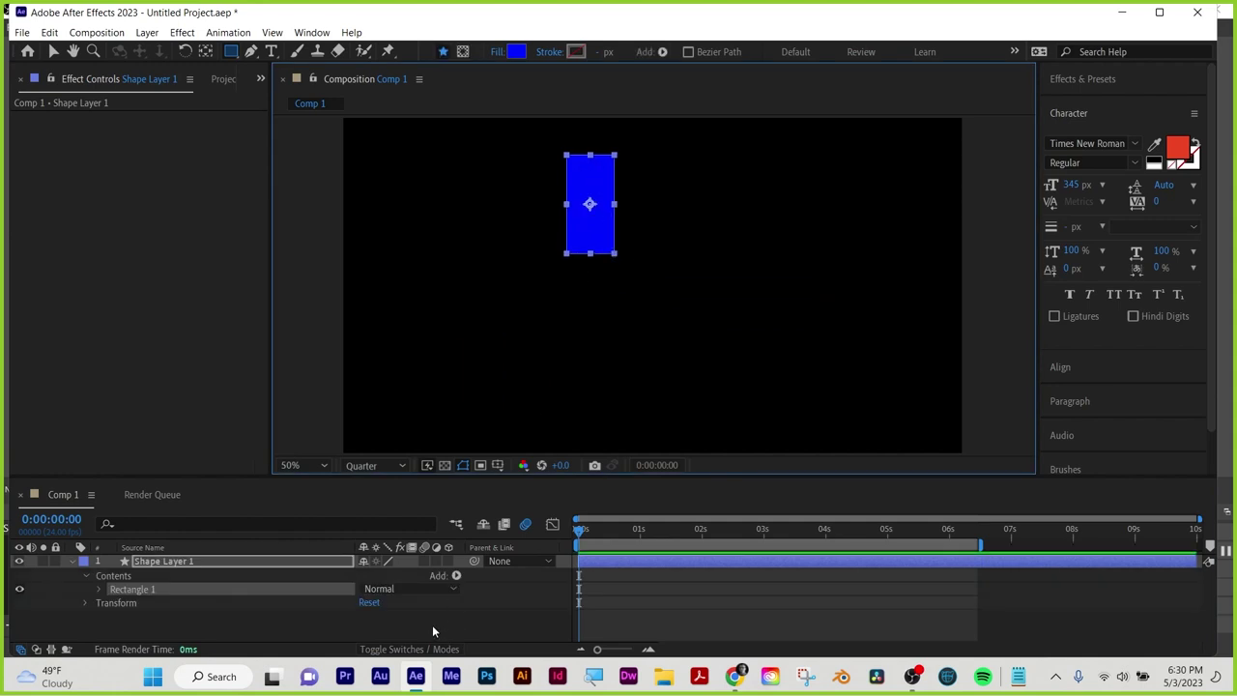
{"action": "left_click", "coordinate": [648, 603]}
{"action": "left_click", "coordinate": [652, 562]}
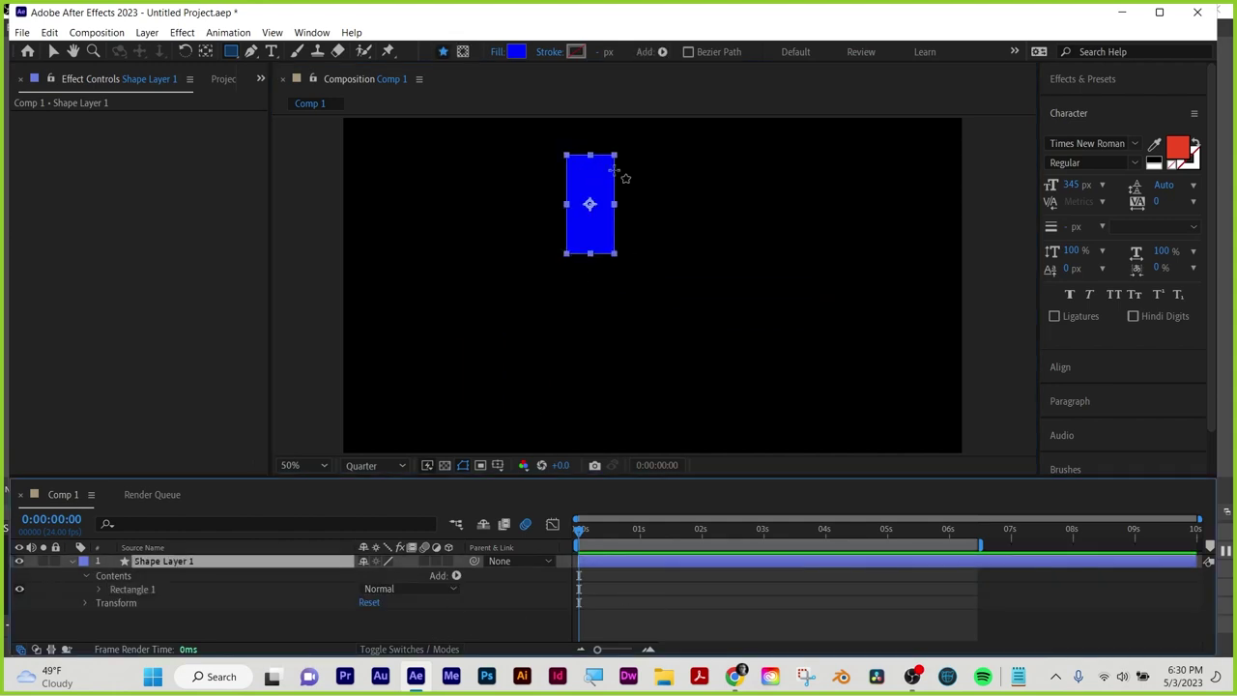
{"action": "left_click", "coordinate": [205, 52]}
{"action": "left_click_drag", "start_coordinate": [590, 204], "coordinate": [590, 155]}
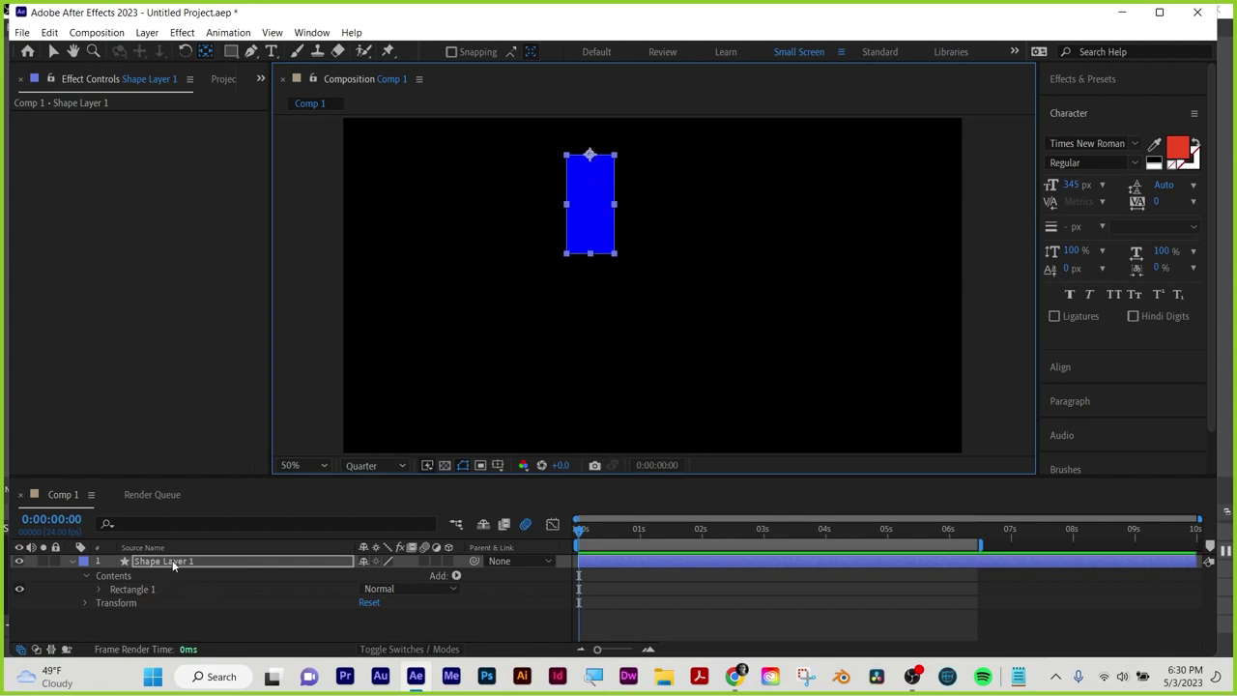
Duplicate the blue rectangle and shift the copy straight down so its top slightly overlaps the original's lower end
{"action": "key", "text": "ctrl+d"}
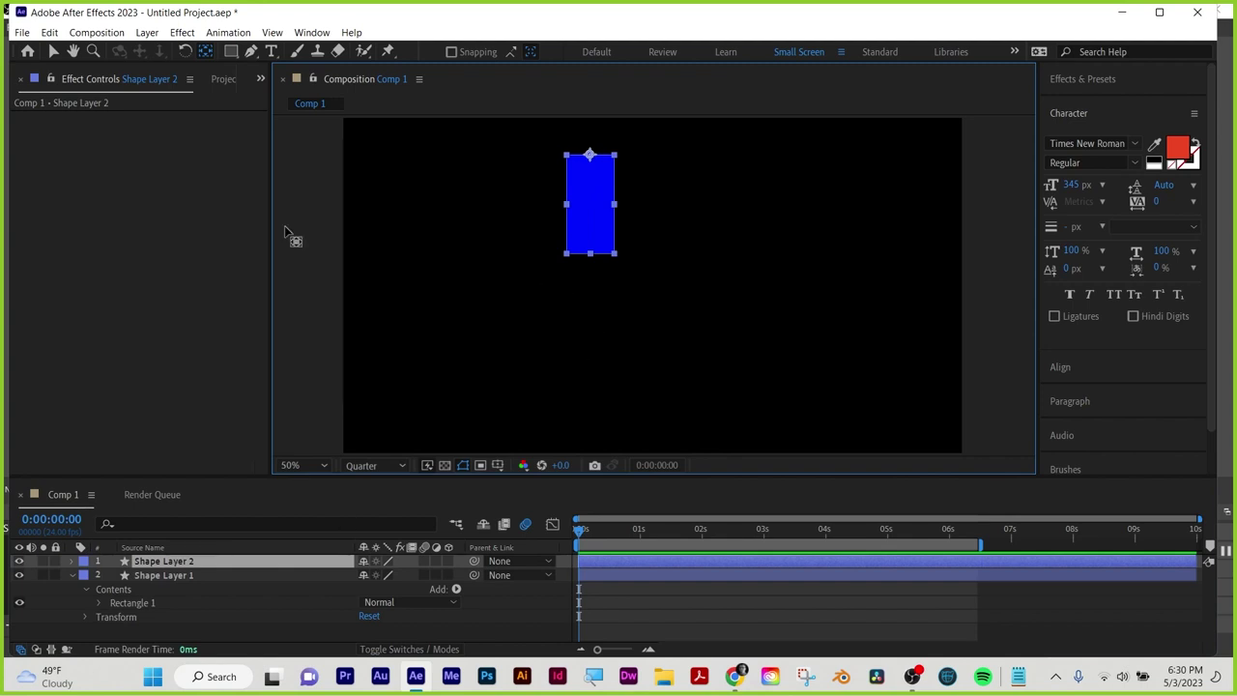
{"action": "left_click", "coordinate": [54, 52]}
{"action": "key", "text": "shift+Down"}
{"action": "key", "text": "shift+Down"}
{"action": "key", "text": "shift+Down"}
{"action": "key", "text": "shift+Down"}
{"action": "key", "text": "shift+Down"}
{"action": "key", "text": "shift+Down"}
{"action": "key", "text": "shift+Down"}
{"action": "key", "text": "shift+Down"}
{"action": "key", "text": "shift+Down"}
{"action": "key", "text": "shift+Down"}
{"action": "key", "text": "shift+Down"}
{"action": "key", "text": "shift+Down"}
{"action": "key", "text": "shift+Down"}
{"action": "key", "text": "shift+Down"}
{"action": "key", "text": "shift+Down"}
{"action": "key", "text": "shift+Down"}
{"action": "key", "text": "shift+Down"}
{"action": "key", "text": "shift+Down"}
{"action": "key", "text": "shift+Down"}
{"action": "key", "text": "shift+Down"}
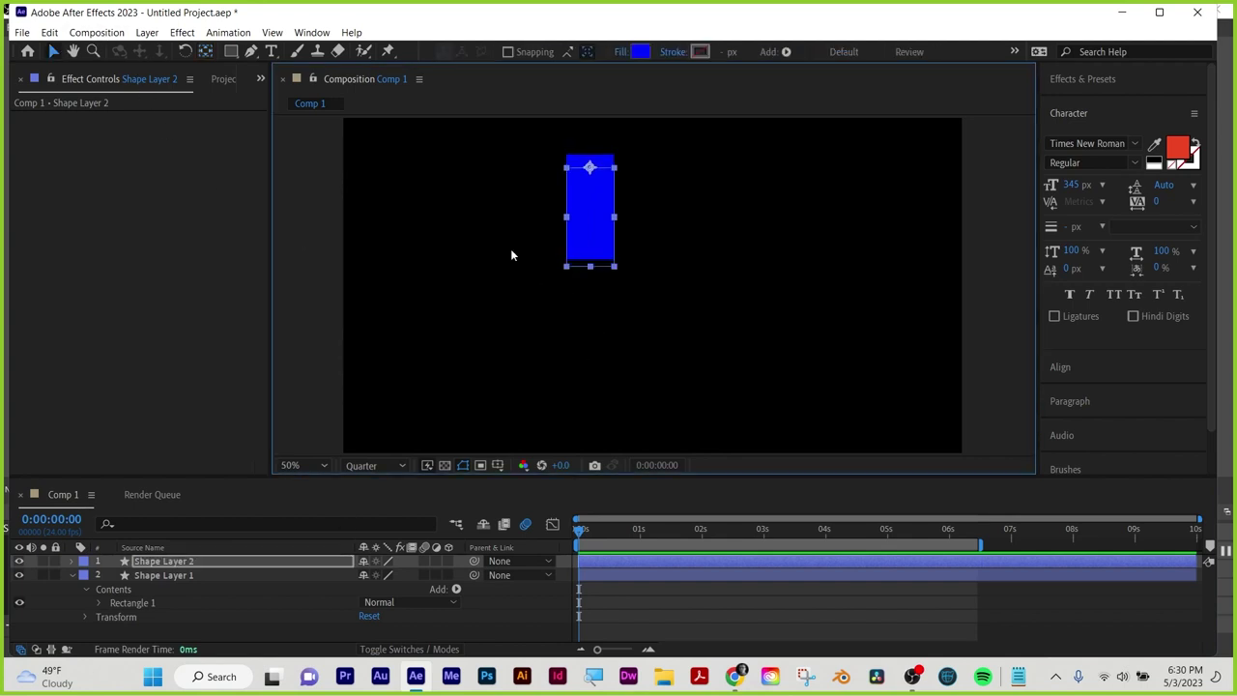
{"action": "key", "text": "shift+Up"}
{"action": "key", "text": "shift+Up"}
{"action": "key", "text": "shift+Up"}
{"action": "key", "text": "shift+Up"}
{"action": "key", "text": "shift+Up"}
{"action": "key", "text": "shift+Up"}
{"action": "key", "text": "shift+Up"}
{"action": "key", "text": "shift+Up"}
{"action": "key", "text": "shift+Up"}
{"action": "key", "text": "shift+Up"}
{"action": "key", "text": "shift+Up"}
{"action": "key", "text": "shift+Up"}
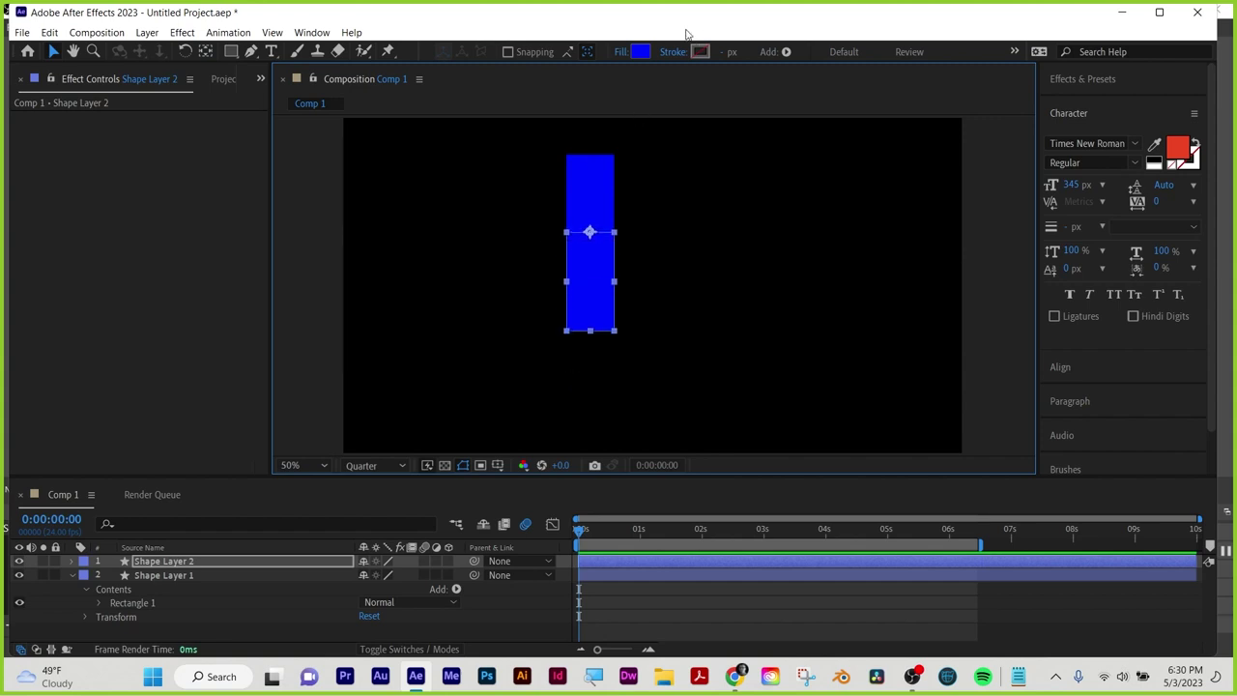
Change the lower rectangle's fill color to turquoise, 00FFD3
{"action": "left_click", "coordinate": [640, 51]}
{"action": "left_click", "coordinate": [1020, 505]}
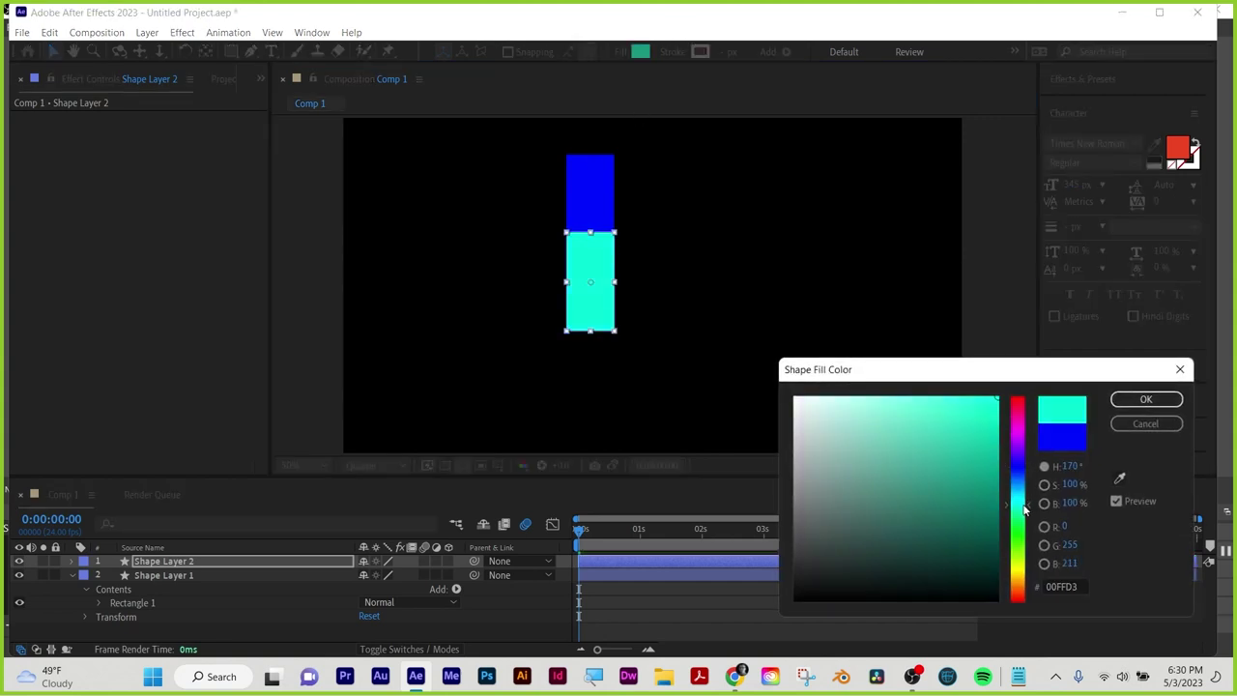
{"action": "left_click", "coordinate": [1146, 399]}
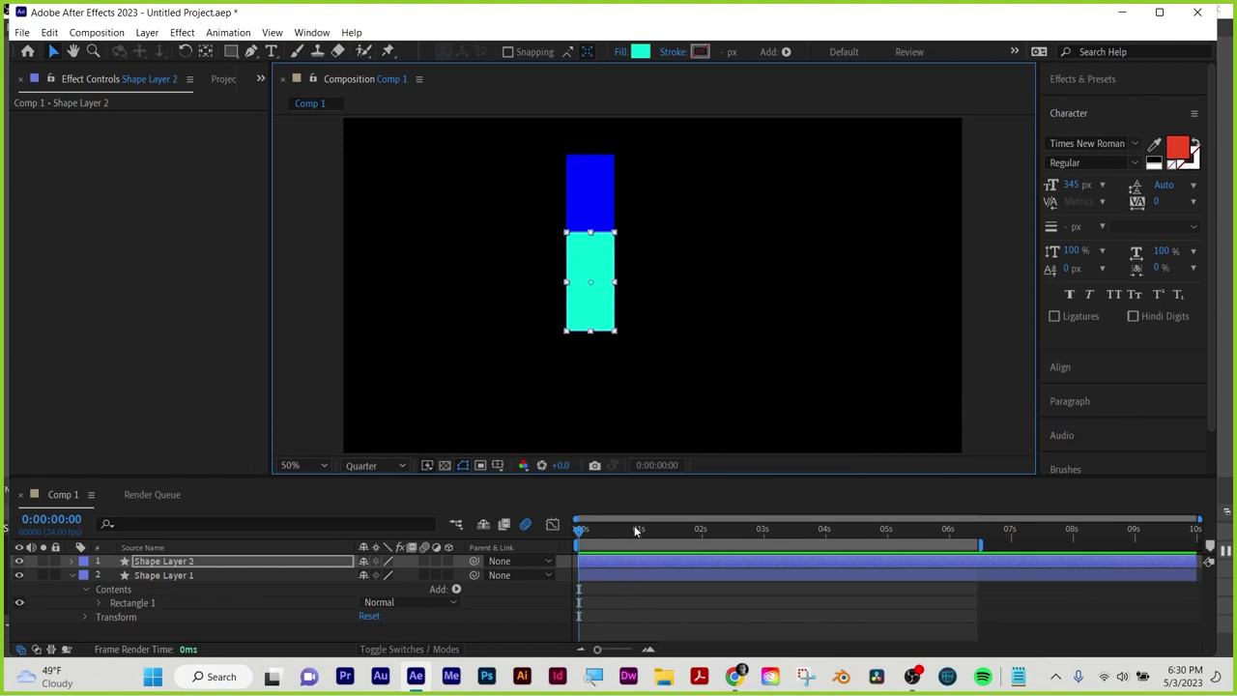
Place a duplicate of the turquoise rectangle at its lower end and shorten the copy by unlinking Scale and setting the height to 52%
{"action": "key", "text": "ctrl+d"}
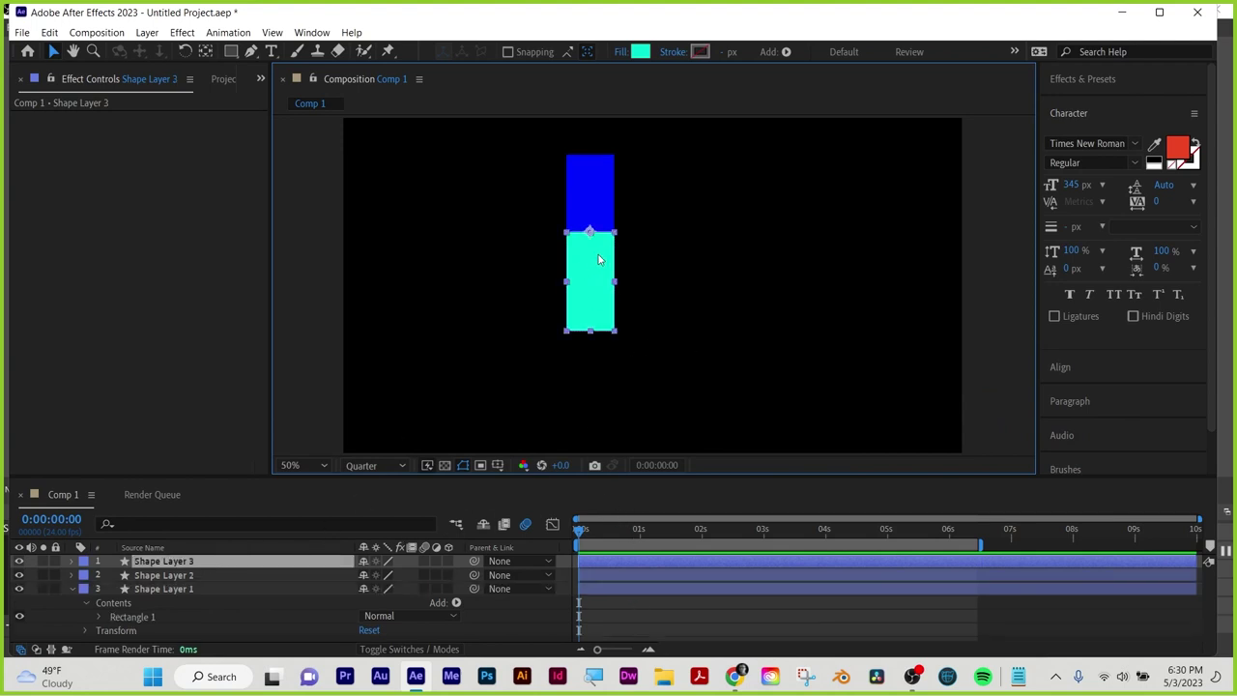
{"action": "left_click_drag", "start_coordinate": [598, 259], "coordinate": [590, 334]}
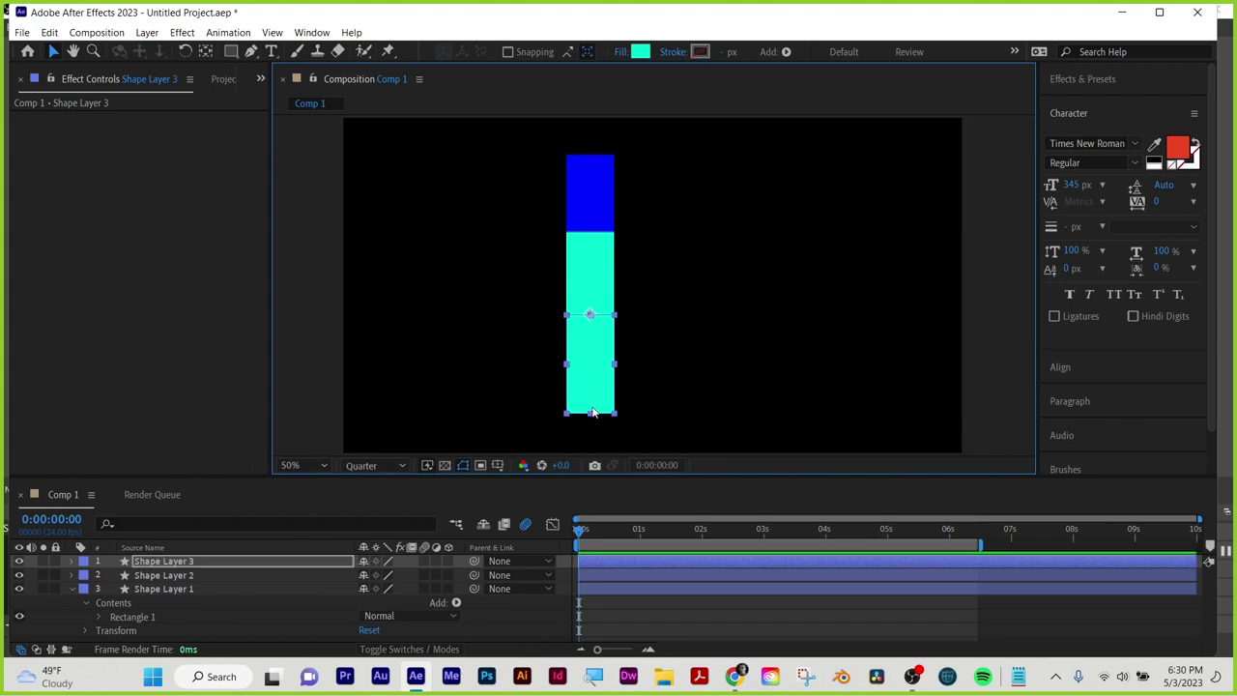
{"action": "key", "text": "s"}
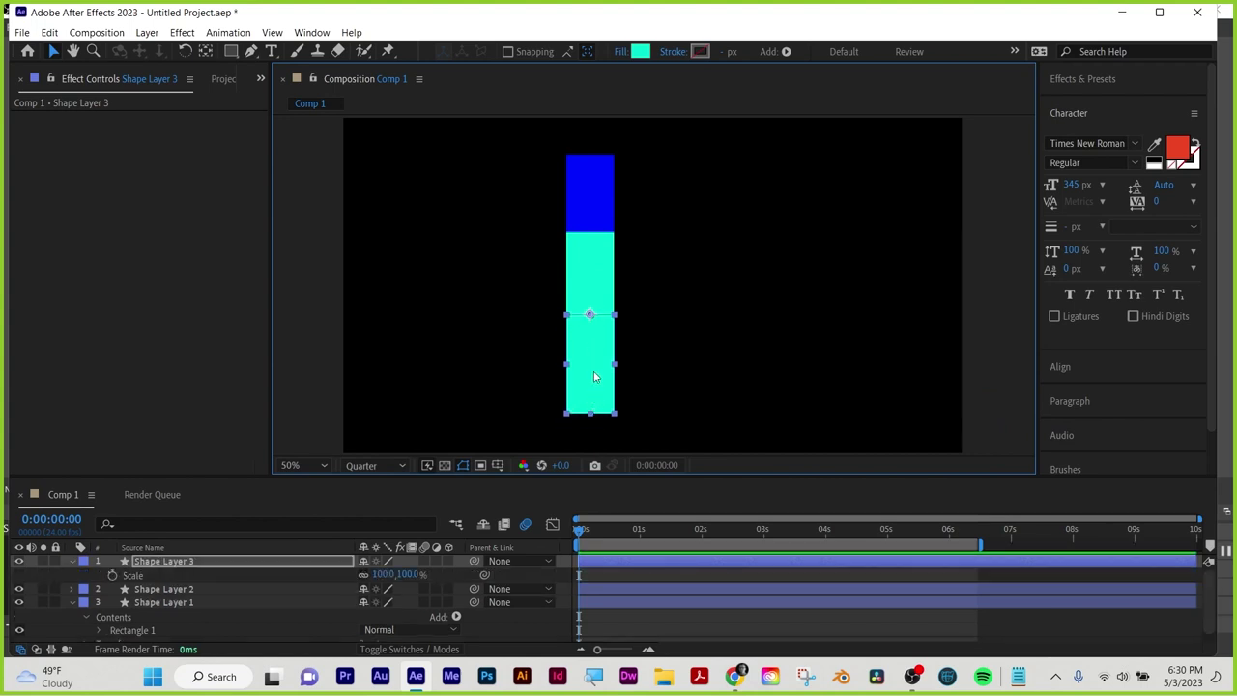
{"action": "left_click", "coordinate": [333, 573]}
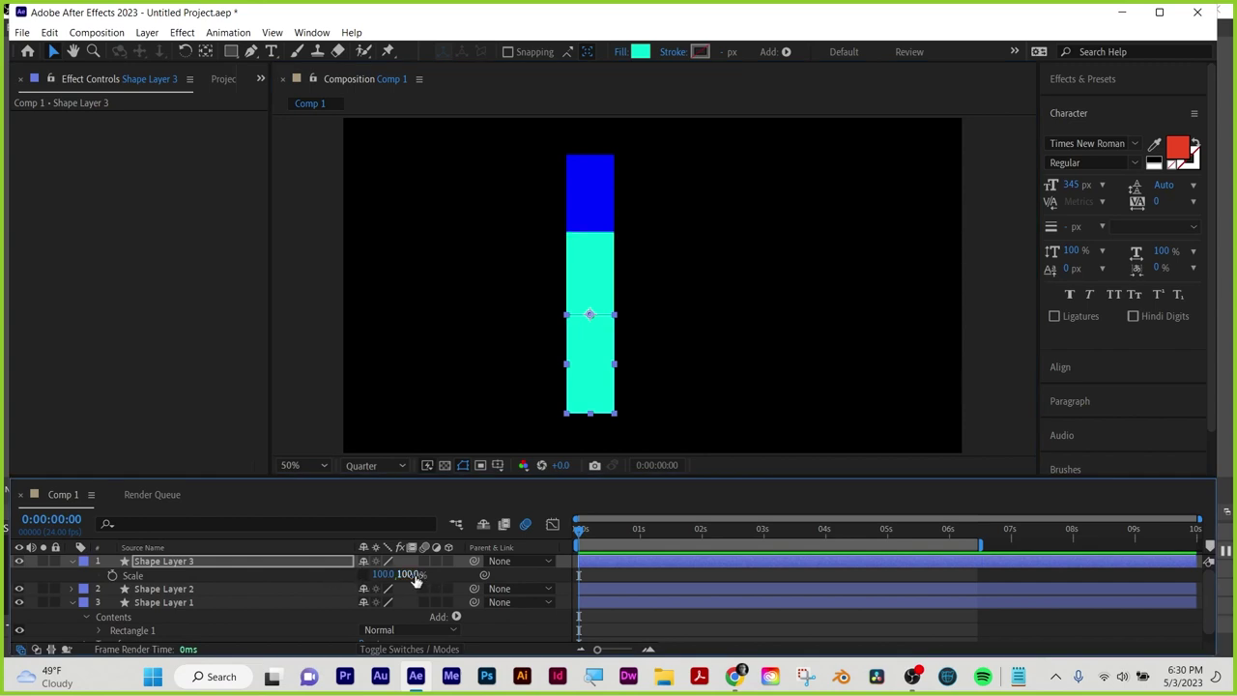
{"action": "left_click_drag", "start_coordinate": [408, 574], "coordinate": [365, 566]}
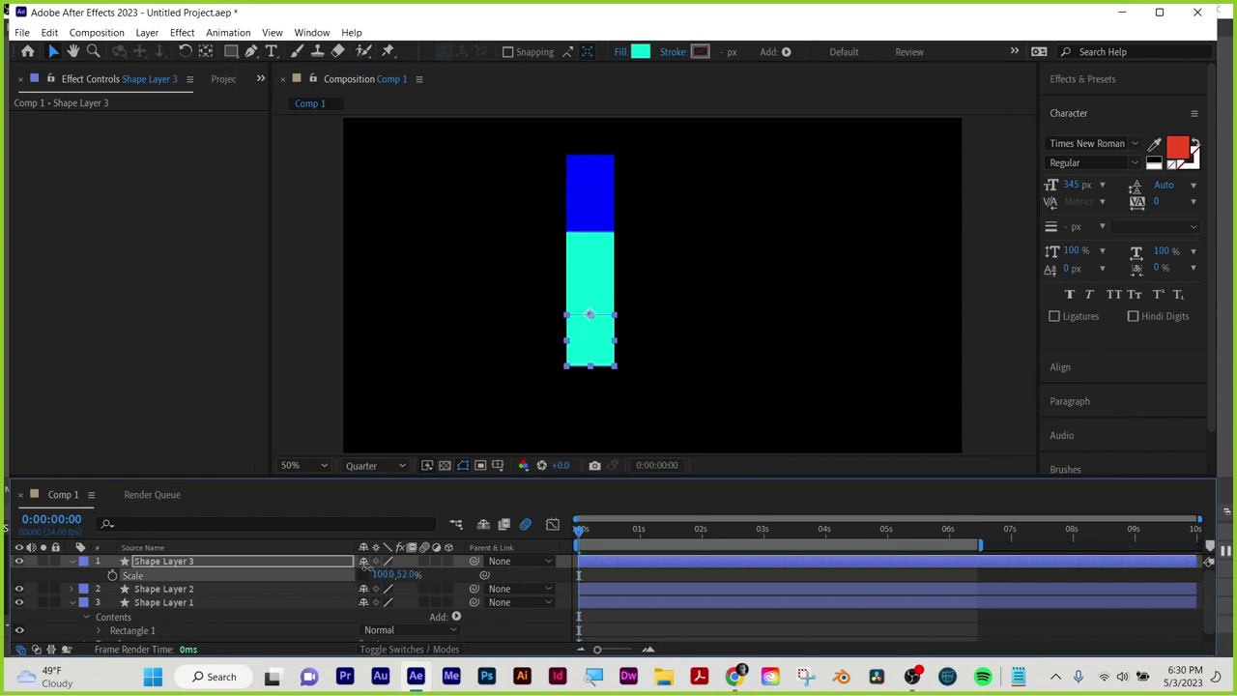
Change the lowest rectangle's fill color to yellow, DDFF00
{"action": "left_click", "coordinate": [641, 51]}
{"action": "left_click", "coordinate": [1017, 565]}
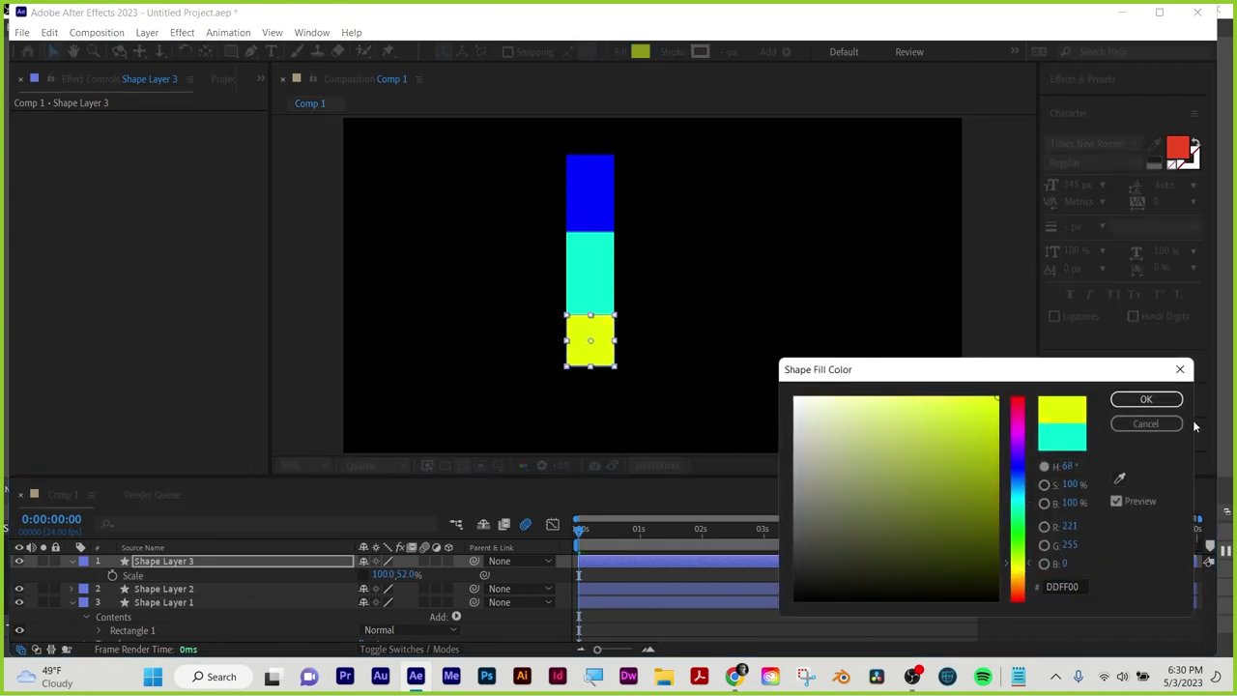
{"action": "left_click", "coordinate": [1146, 399]}
Select the blue, turquoise and yellow segments in turn, and collapse the yellow segment's layer properties
{"action": "left_click", "coordinate": [586, 186]}
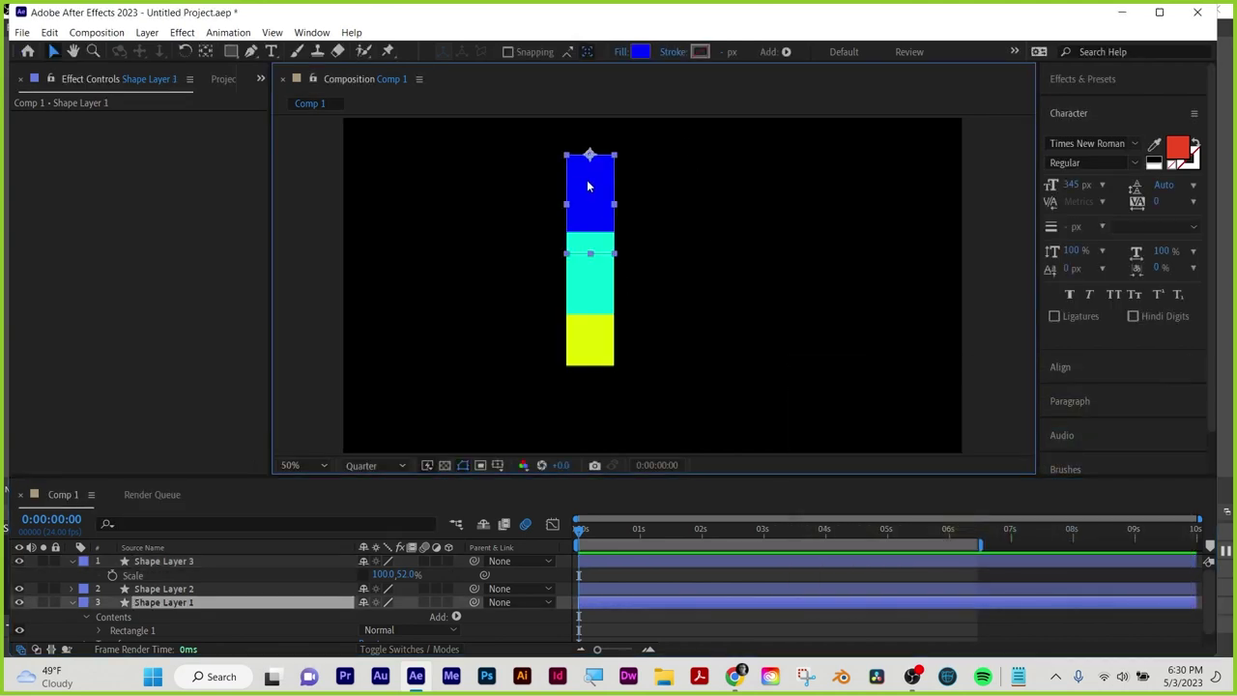
{"action": "left_click", "coordinate": [588, 293]}
{"action": "left_click", "coordinate": [591, 362]}
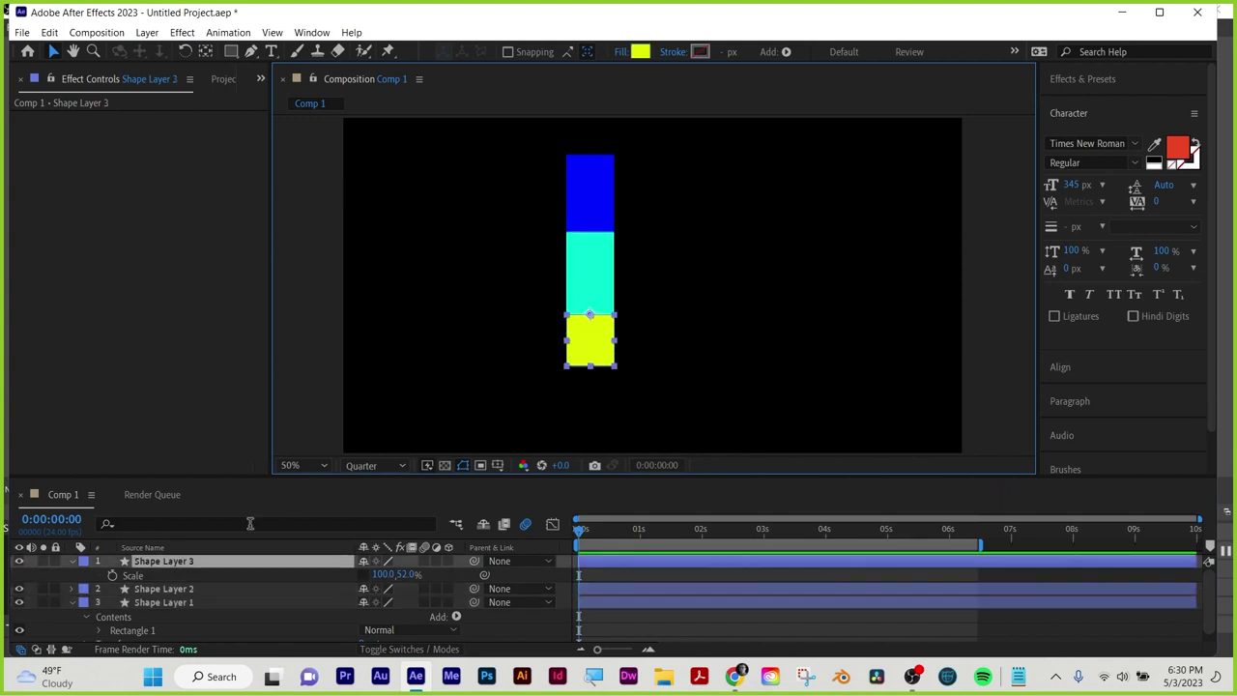
{"action": "left_click", "coordinate": [76, 564]}
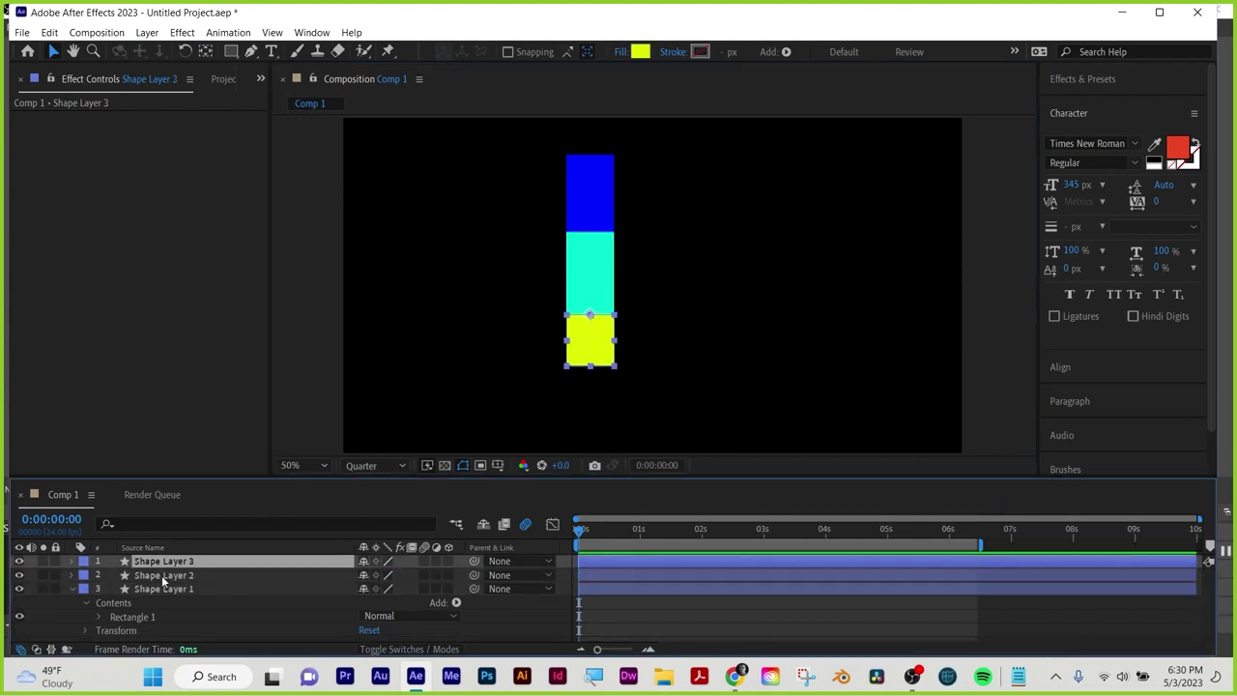
Rename the blue segment's layer as shoulder
{"action": "left_click", "coordinate": [160, 588]}
{"action": "key", "text": "Return"}
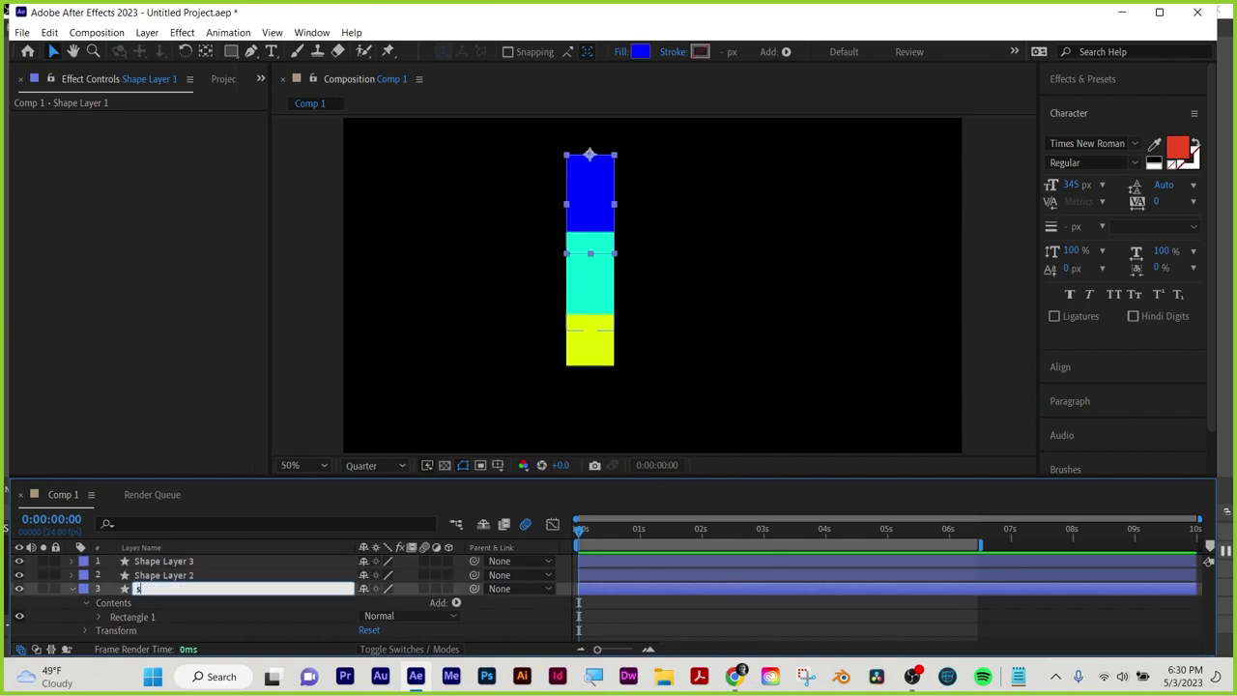
{"action": "type", "text": "shoulder"}
{"action": "key", "text": "Return"}
Rename the turquoise segment's layer as forearm
{"action": "left_click", "coordinate": [160, 563]}
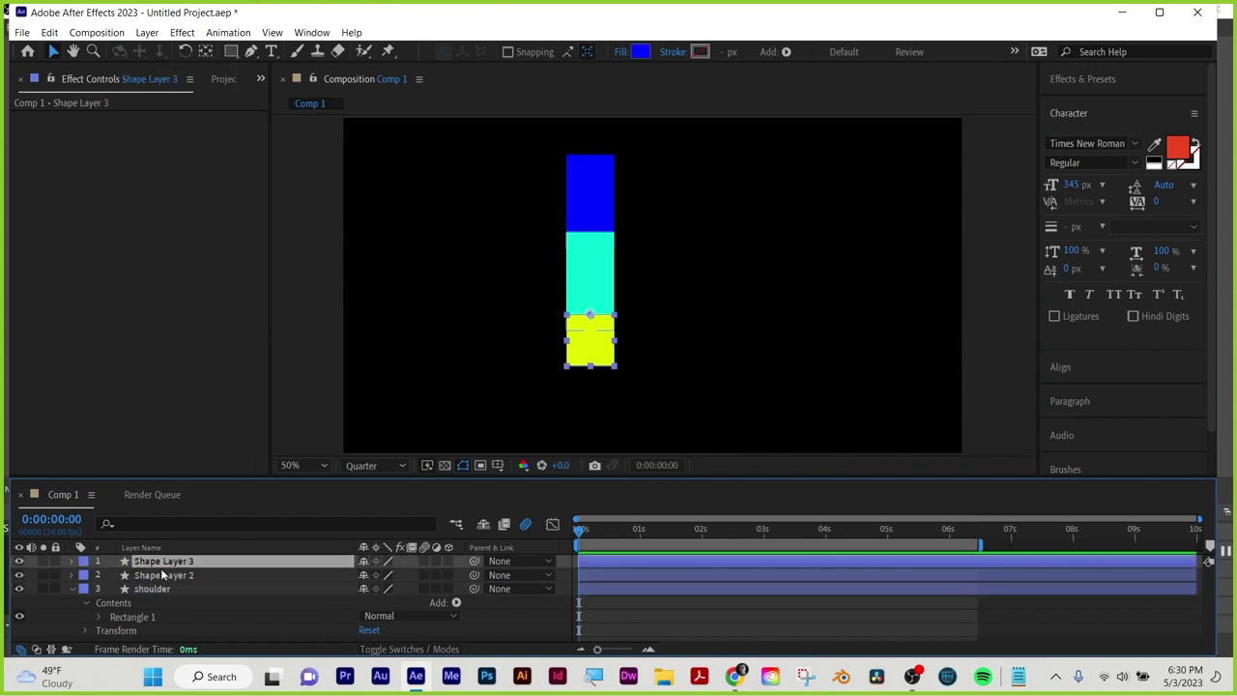
{"action": "left_click", "coordinate": [165, 576]}
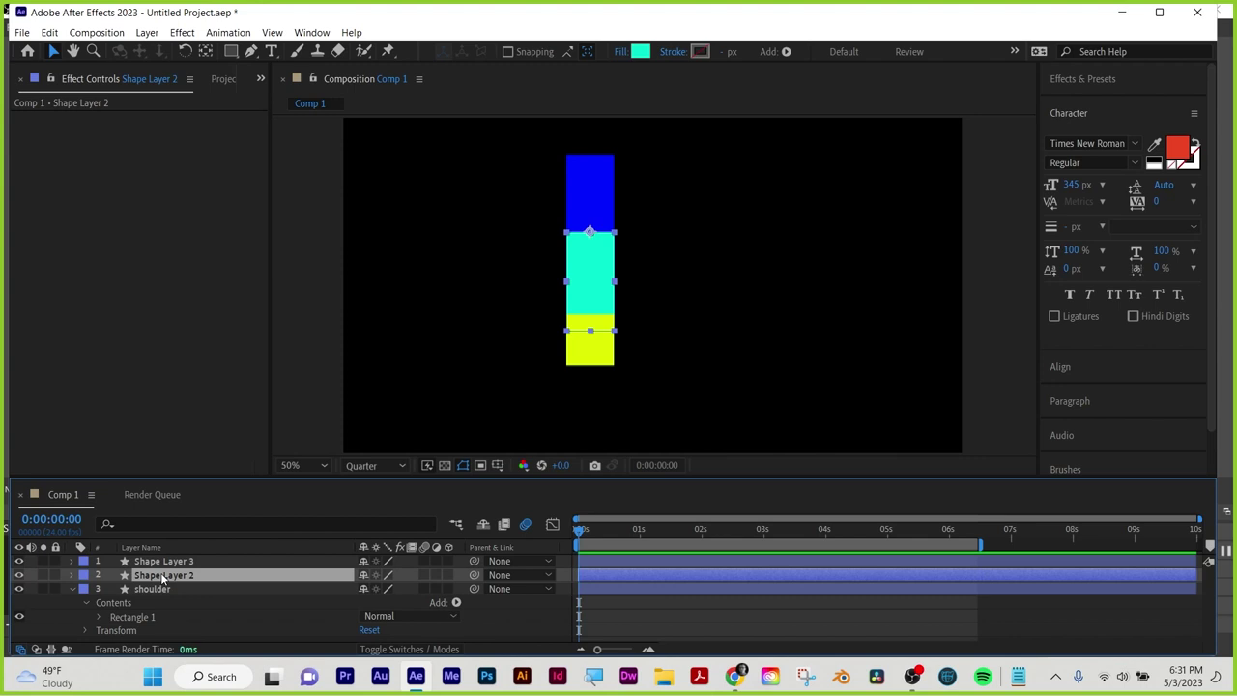
{"action": "key", "text": "End"}
{"action": "key", "text": "Return"}
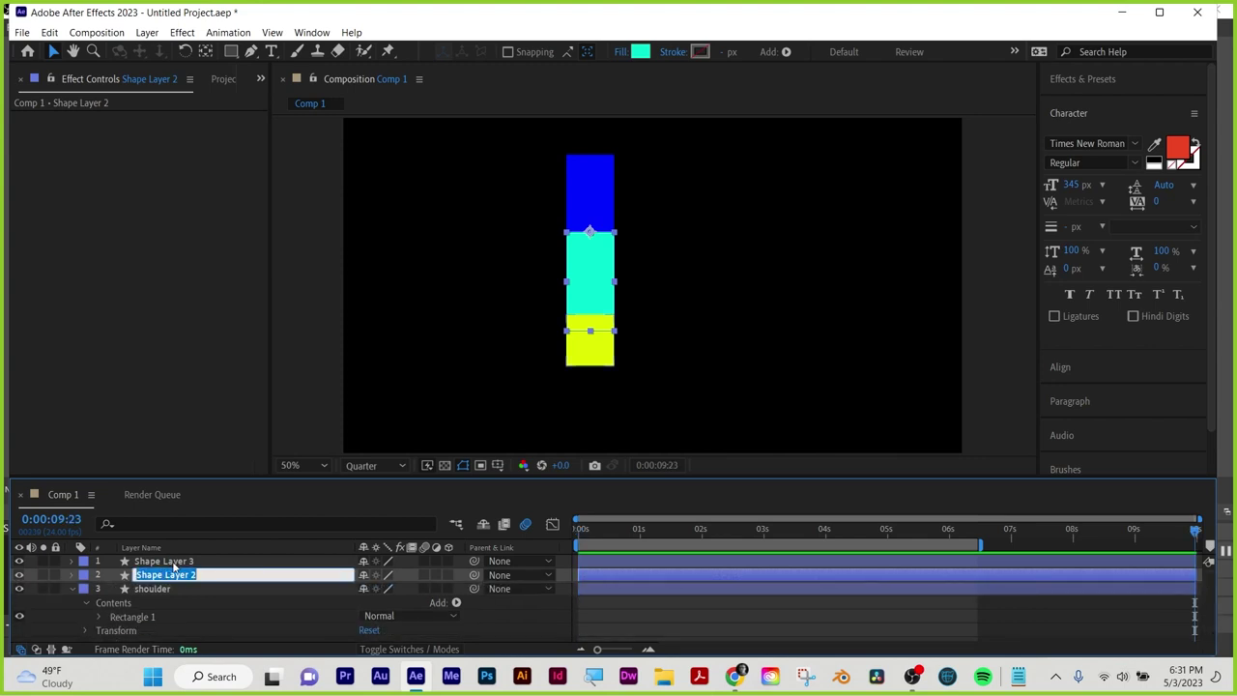
{"action": "type", "text": "forearm"}
{"action": "key", "text": "Return"}
Rename the yellow segment's layer as hand
{"action": "left_click", "coordinate": [175, 566]}
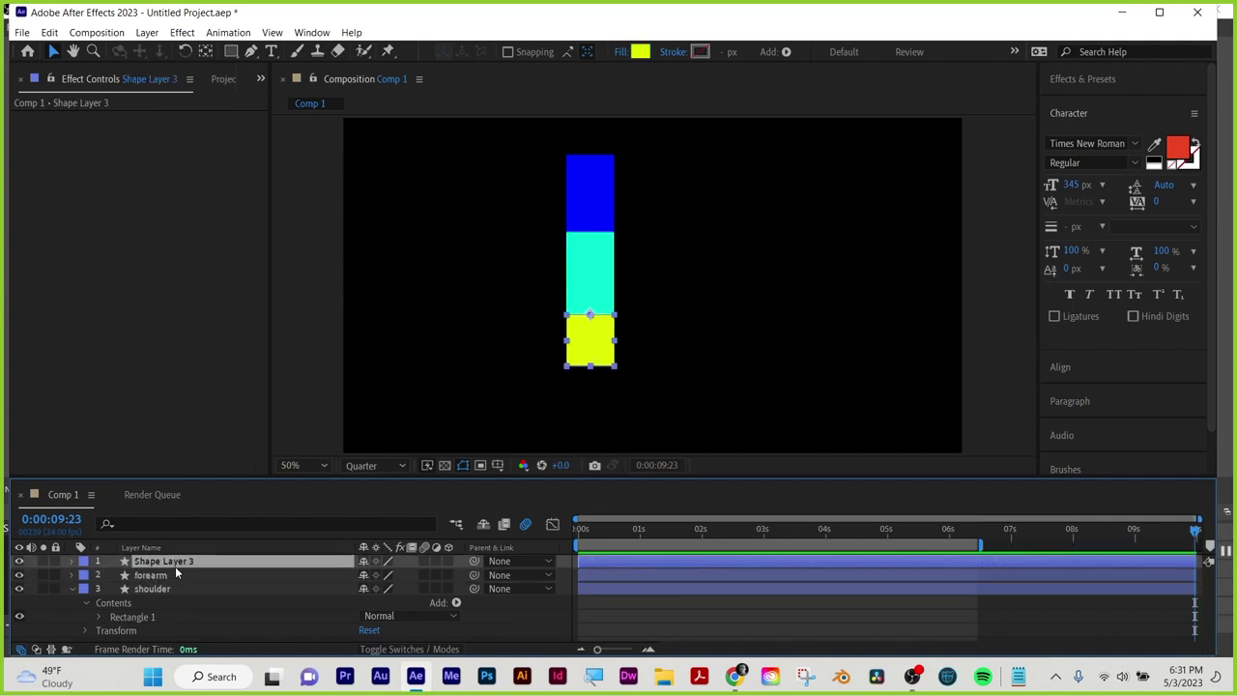
{"action": "key", "text": "Return"}
{"action": "type", "text": "hand"}
{"action": "key", "text": "Return"}
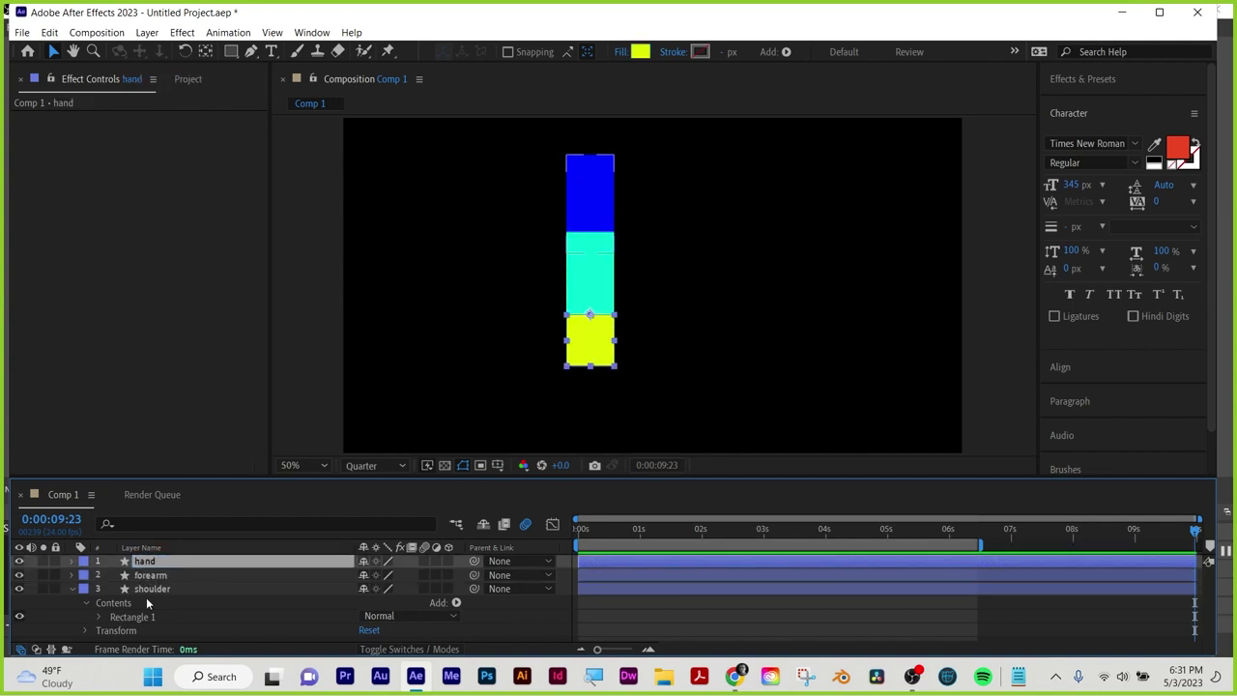
Parent the hand layer to forearm and the forearm layer to shoulder, and collapse the shoulder layer's properties
{"action": "left_click_drag", "start_coordinate": [474, 561], "coordinate": [150, 577]}
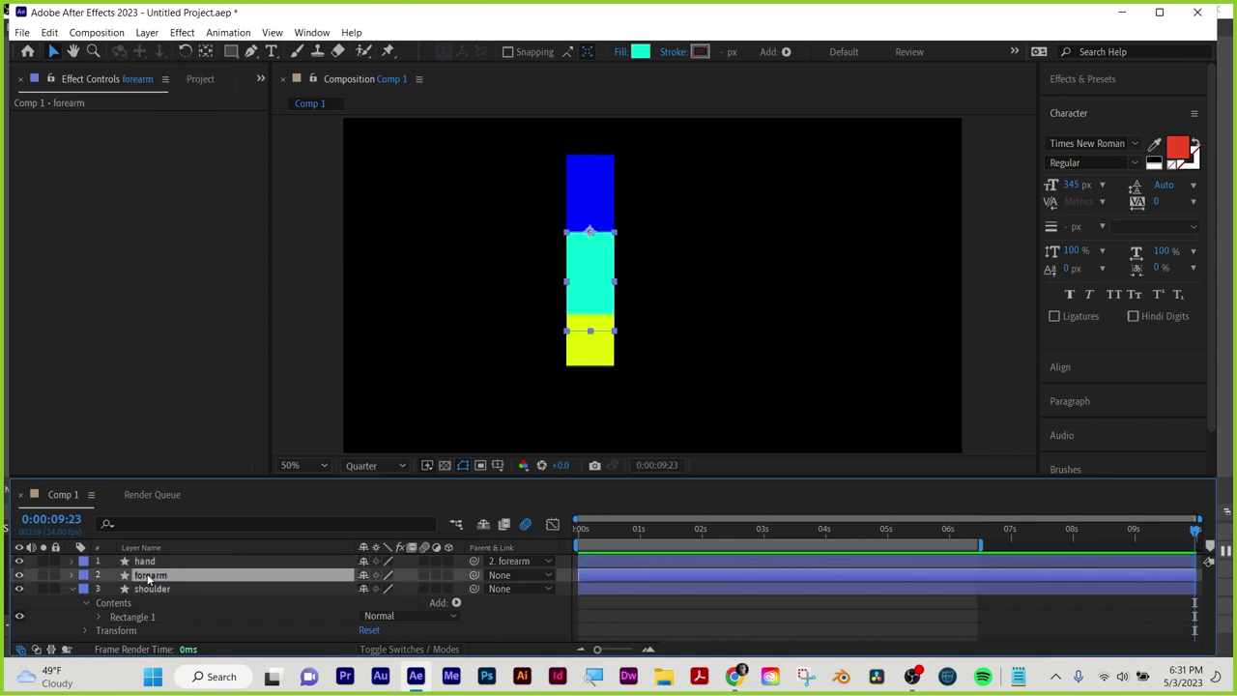
{"action": "left_click_drag", "start_coordinate": [472, 574], "coordinate": [155, 588]}
{"action": "left_click", "coordinate": [73, 589]}
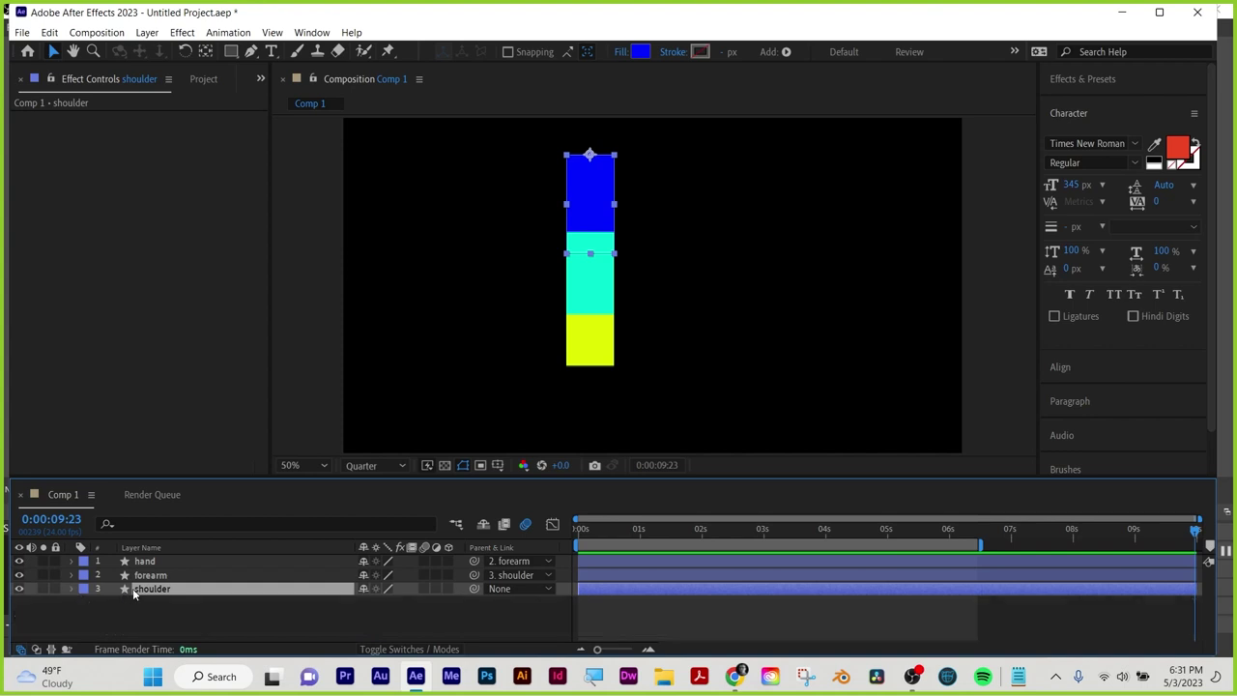
Set the shoulder layer's Rotation to 30° and place its first Rotation keyframe at 0:00:00:00
{"action": "key", "text": "r"}
{"action": "mouse_move", "coordinate": [379, 603]}
{"action": "left_mouse_down"}
{"action": "mouse_move", "coordinate": [352, 603]}
{"action": "mouse_move", "coordinate": [394, 594]}
{"action": "mouse_move", "coordinate": [383, 595]}
{"action": "left_mouse_up"}
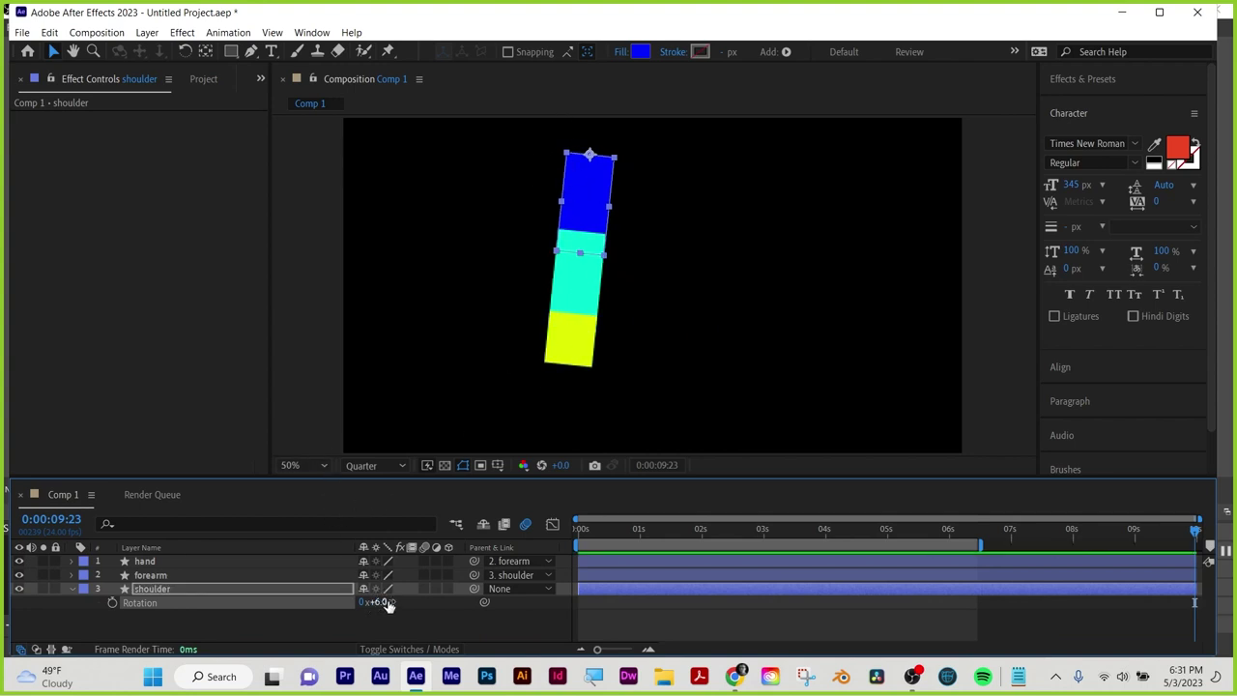
{"action": "left_click_drag", "start_coordinate": [383, 602], "coordinate": [406, 601]}
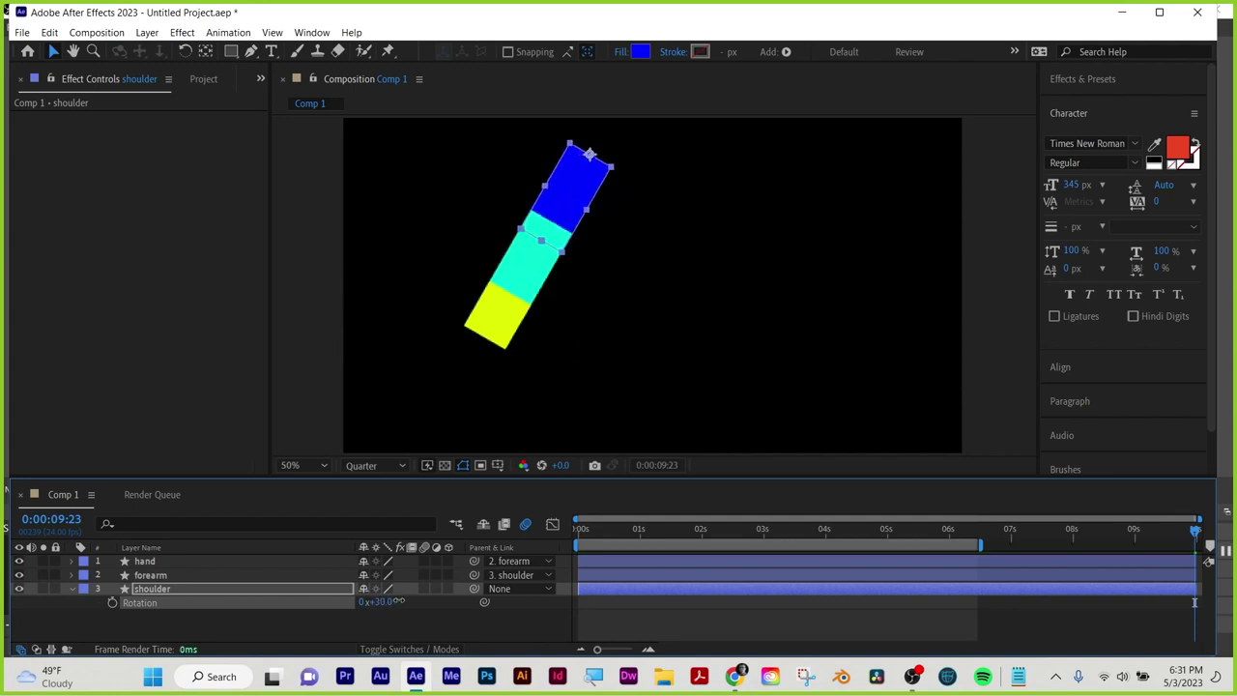
{"action": "left_click", "coordinate": [113, 603]}
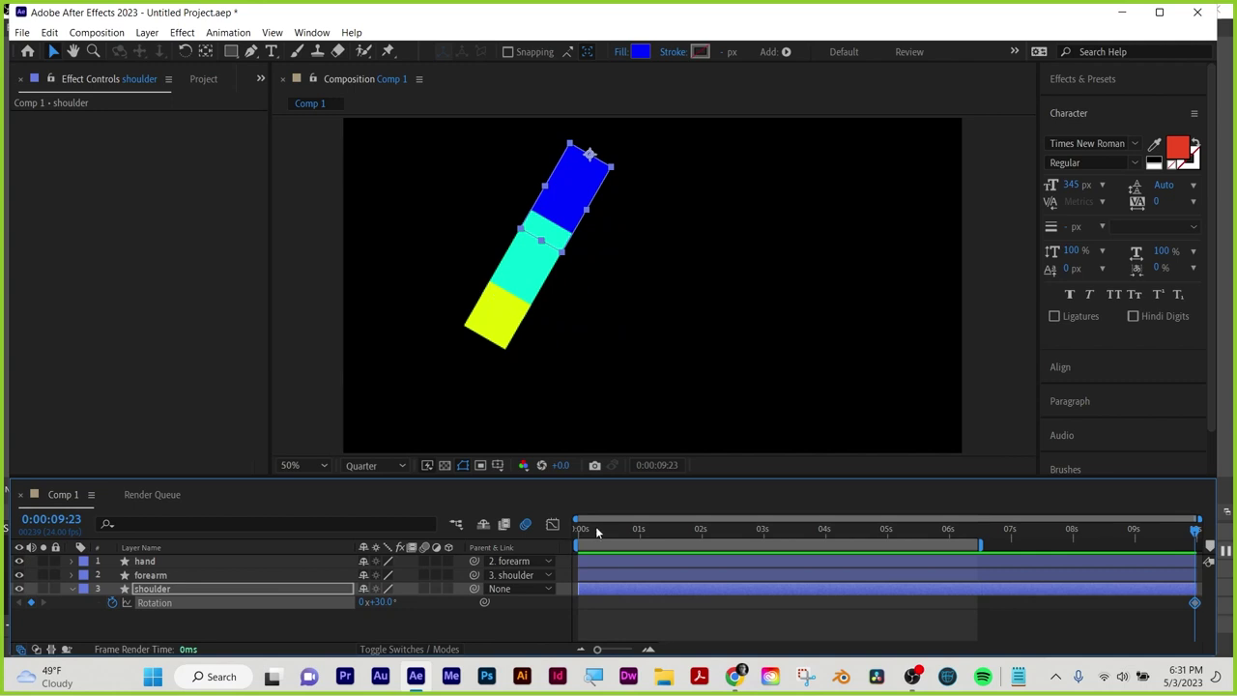
{"action": "left_click_drag", "start_coordinate": [596, 531], "coordinate": [577, 531]}
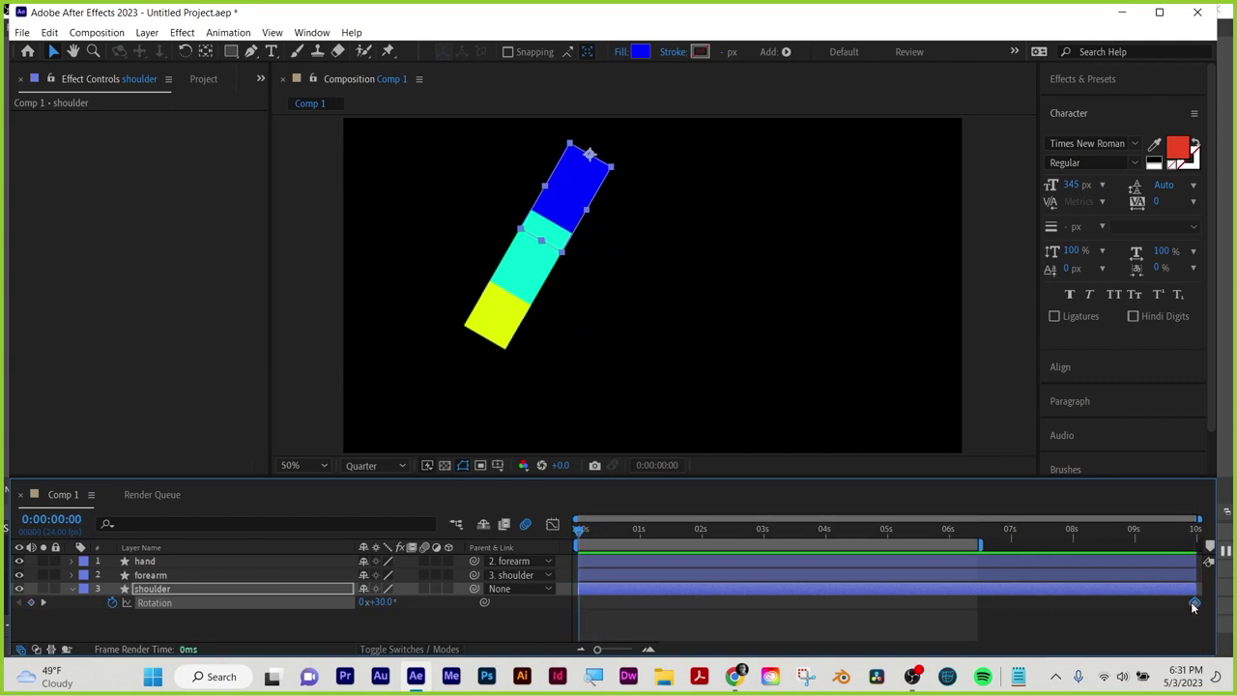
{"action": "left_click_drag", "start_coordinate": [1193, 604], "coordinate": [577, 611]}
Add a shoulder Rotation keyframe of -25° at 0:00:00:17
{"action": "left_click", "coordinate": [587, 528]}
{"action": "left_click_drag", "start_coordinate": [587, 527], "coordinate": [622, 529]}
{"action": "left_click_drag", "start_coordinate": [392, 604], "coordinate": [336, 590]}
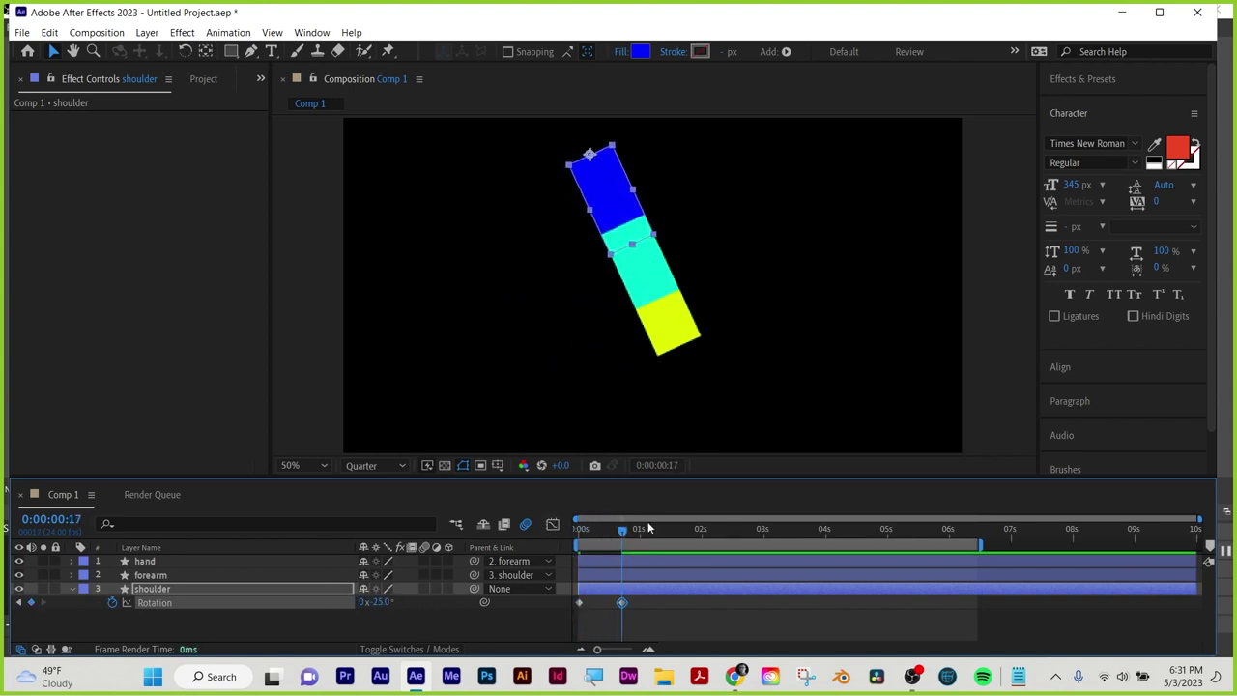
At the start of the timeline, set the forearm layer's rotation to 31° and the hand layer's rotation to 24°
{"action": "left_click_drag", "start_coordinate": [651, 528], "coordinate": [572, 527]}
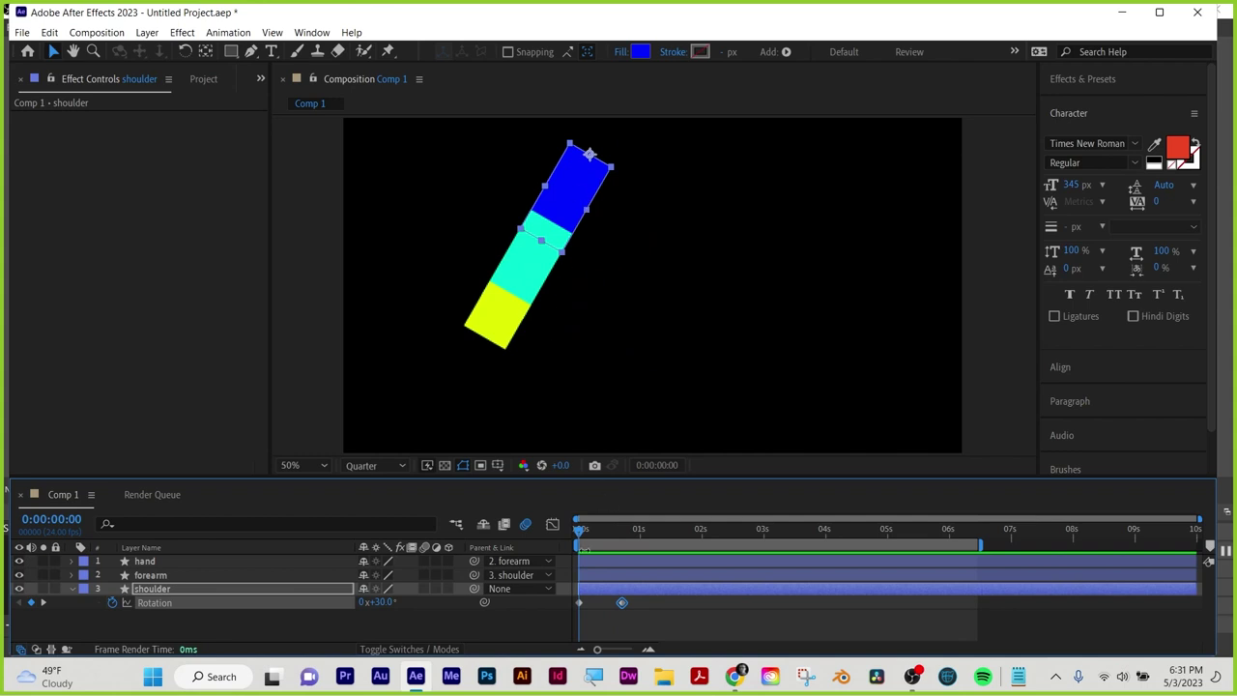
{"action": "left_click_drag", "start_coordinate": [579, 532], "coordinate": [588, 530]}
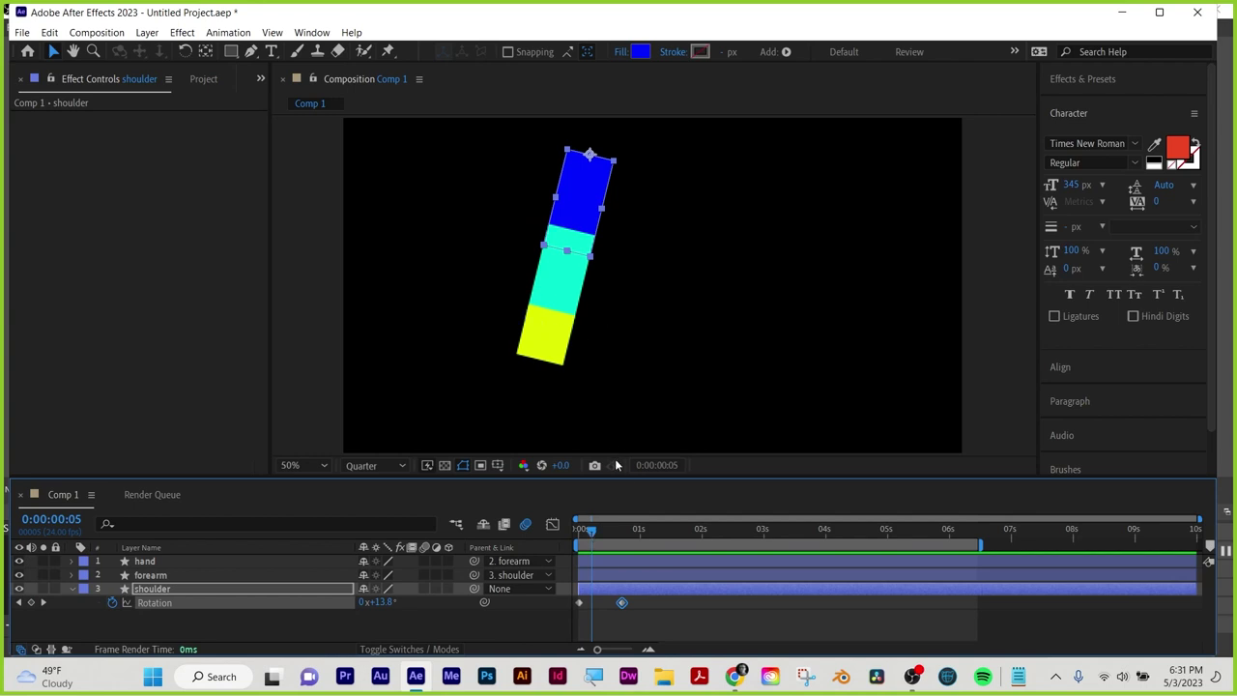
{"action": "left_click", "coordinate": [577, 529]}
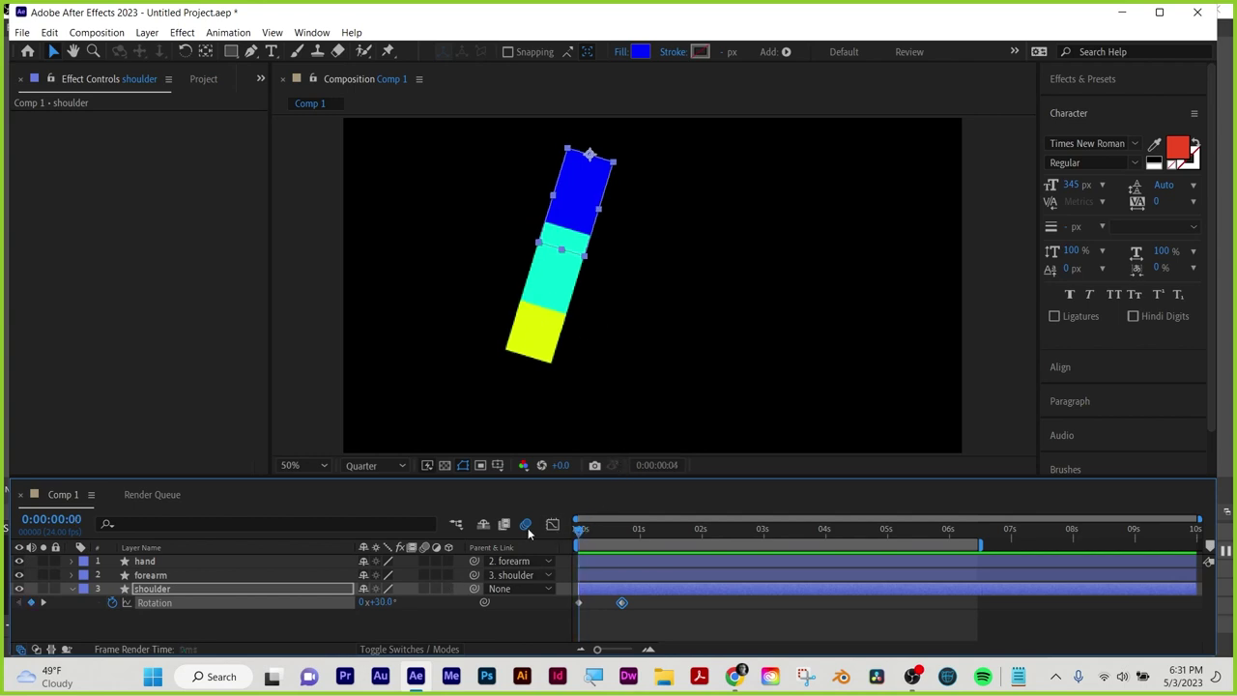
{"action": "left_click", "coordinate": [162, 578]}
{"action": "key", "text": "r"}
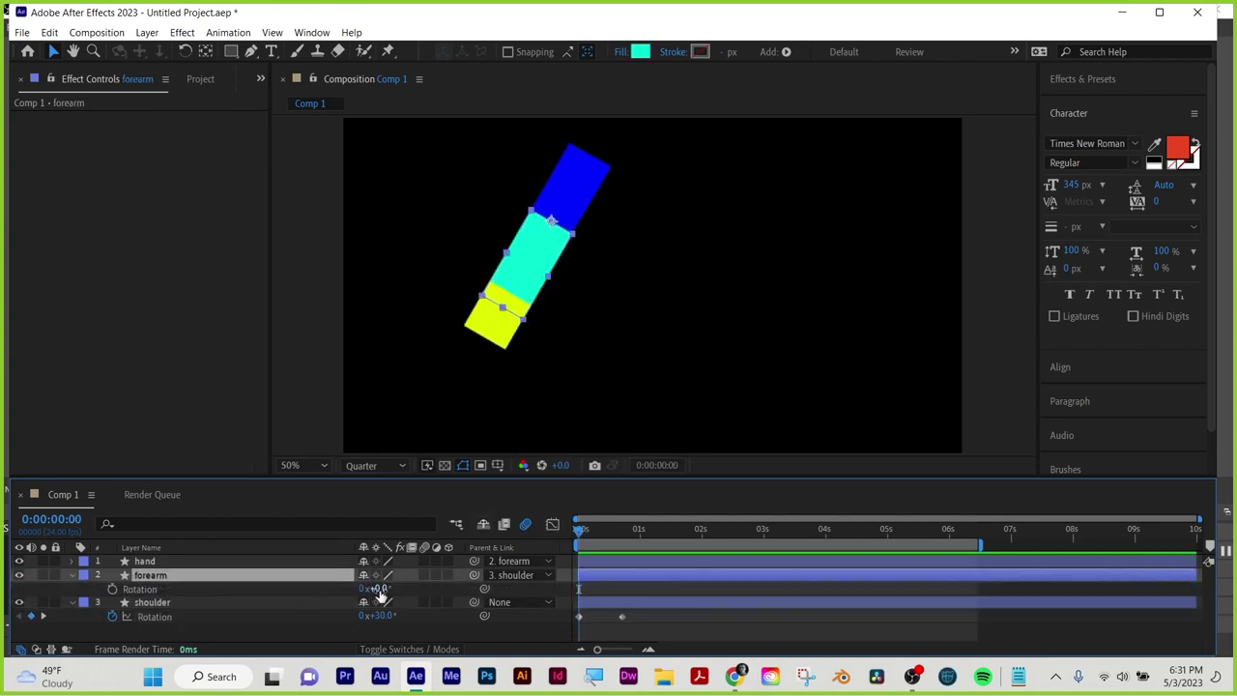
{"action": "left_click_drag", "start_coordinate": [377, 588], "coordinate": [404, 578]}
{"action": "left_click", "coordinate": [147, 561]}
{"action": "key", "text": "r"}
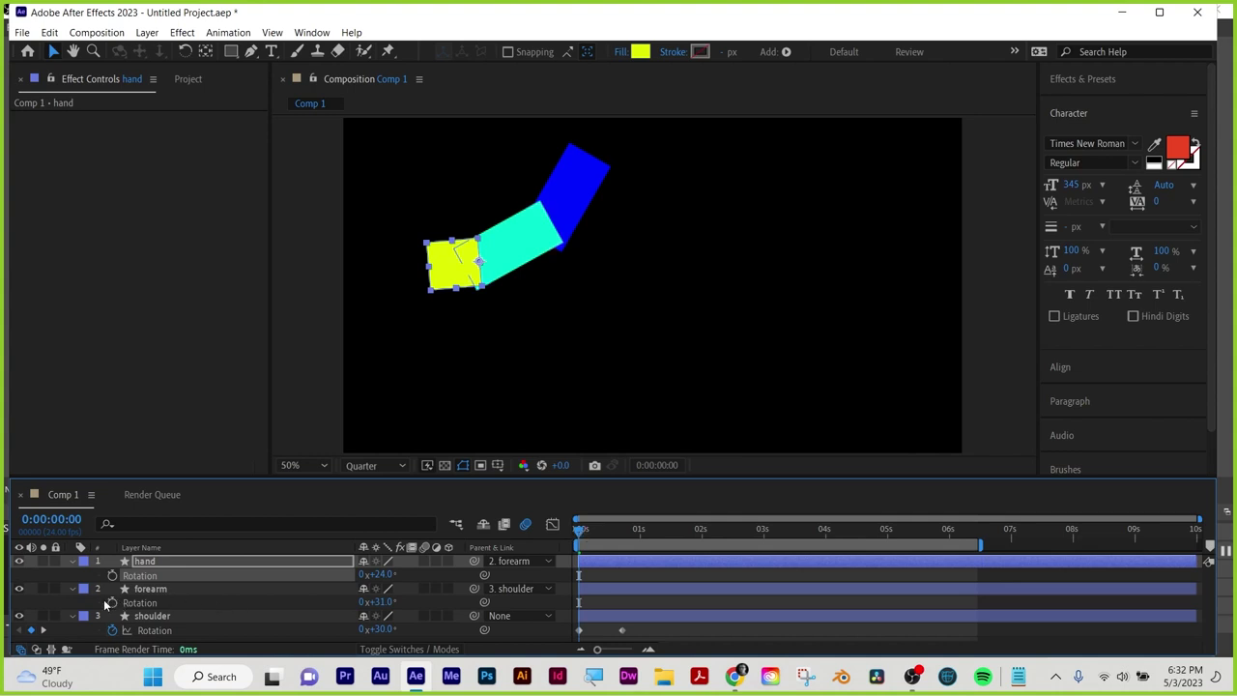
Start rotation keyframes for the forearm at 0:00:00:05 and for the hand at 0:00:00:10
{"action": "left_click_drag", "start_coordinate": [582, 531], "coordinate": [593, 533]}
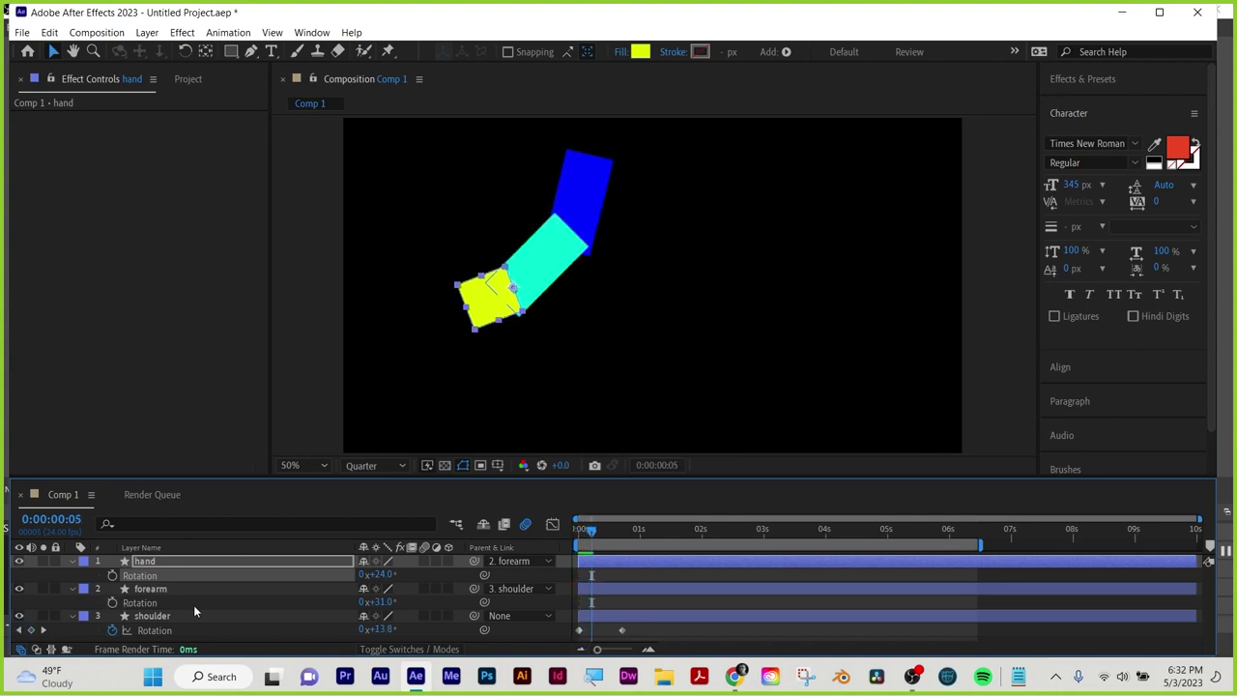
{"action": "left_click", "coordinate": [112, 602]}
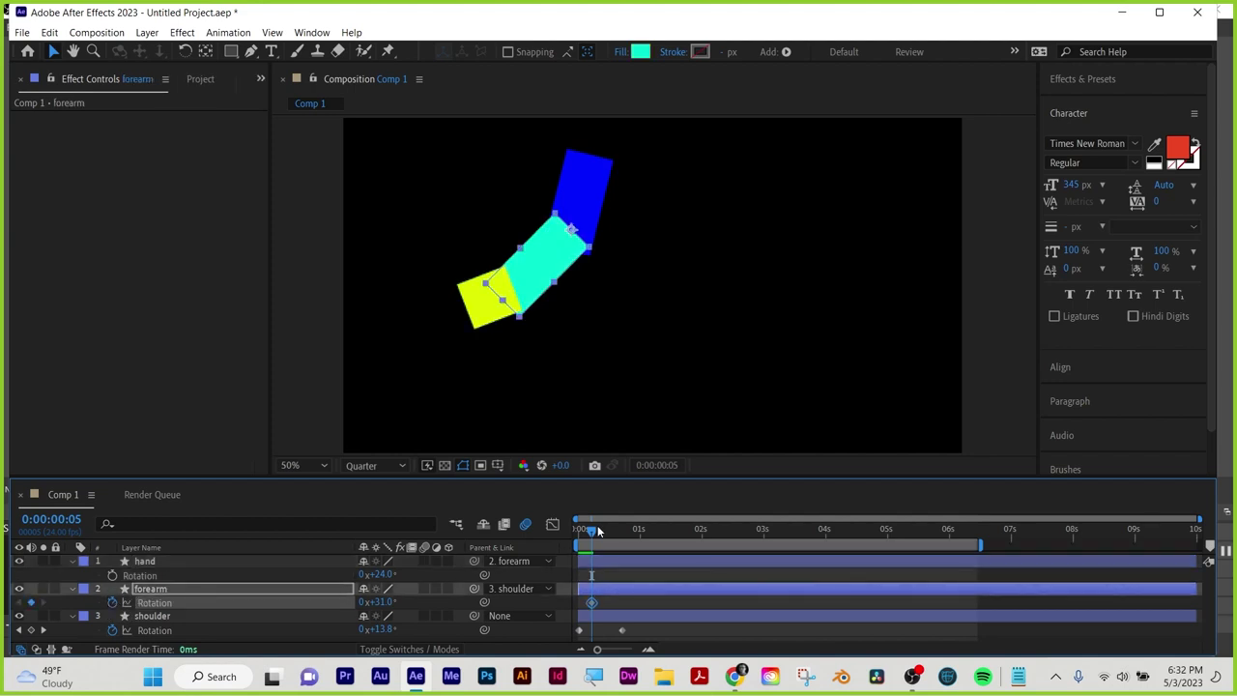
{"action": "left_click_drag", "start_coordinate": [597, 531], "coordinate": [605, 531]}
{"action": "left_click", "coordinate": [112, 575]}
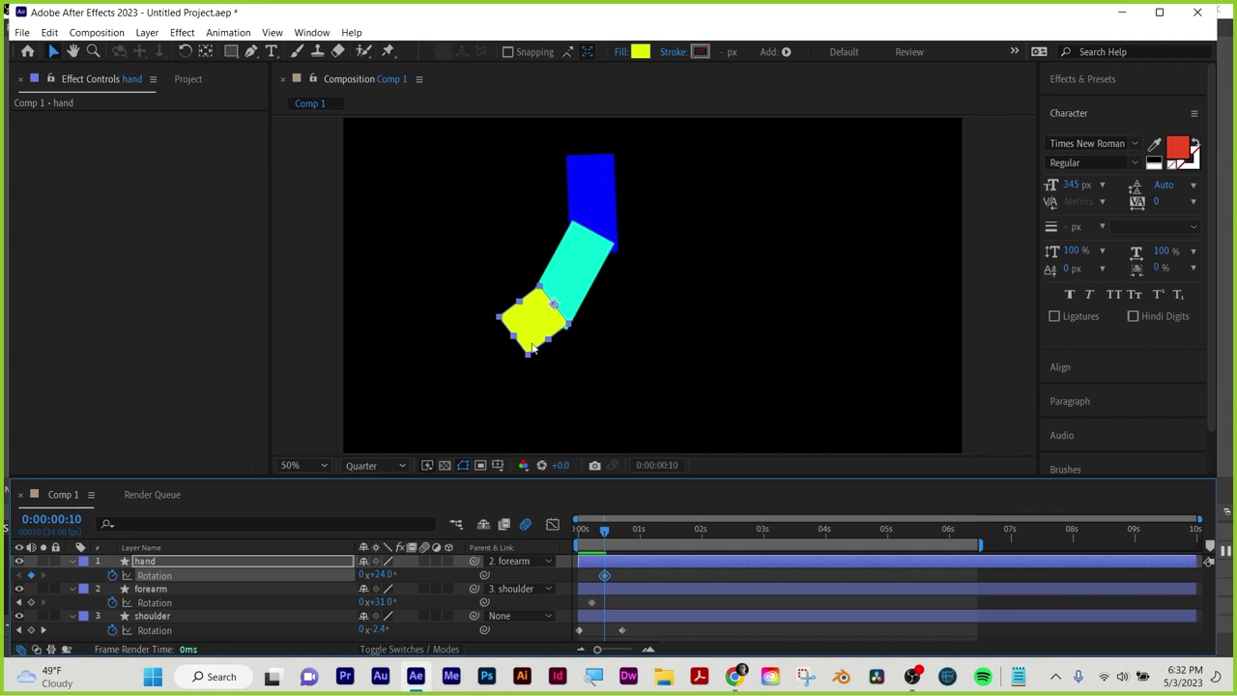
Keyframe the forearm's rotation to 5° at 0:00:00:19 and the hand's rotation to -33° at 0:00:01:00
{"action": "left_click_drag", "start_coordinate": [605, 531], "coordinate": [626, 529]}
{"action": "left_click_drag", "start_coordinate": [383, 603], "coordinate": [359, 602]}
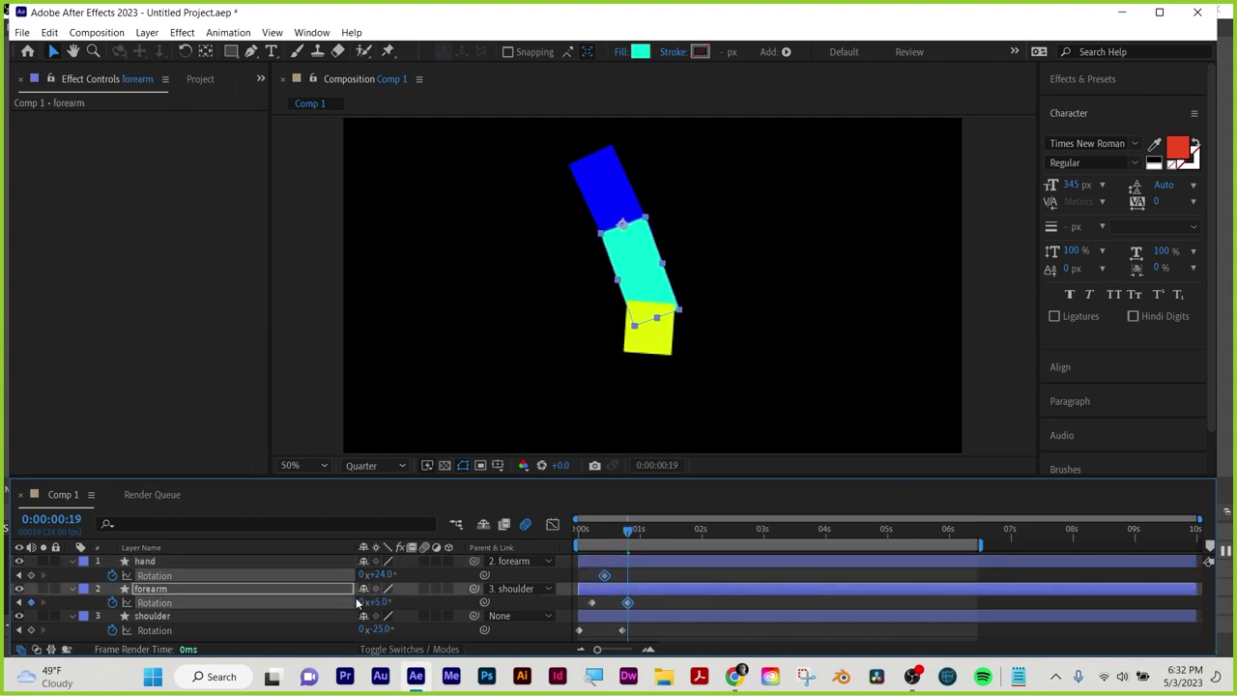
{"action": "left_click_drag", "start_coordinate": [629, 530], "coordinate": [642, 530]}
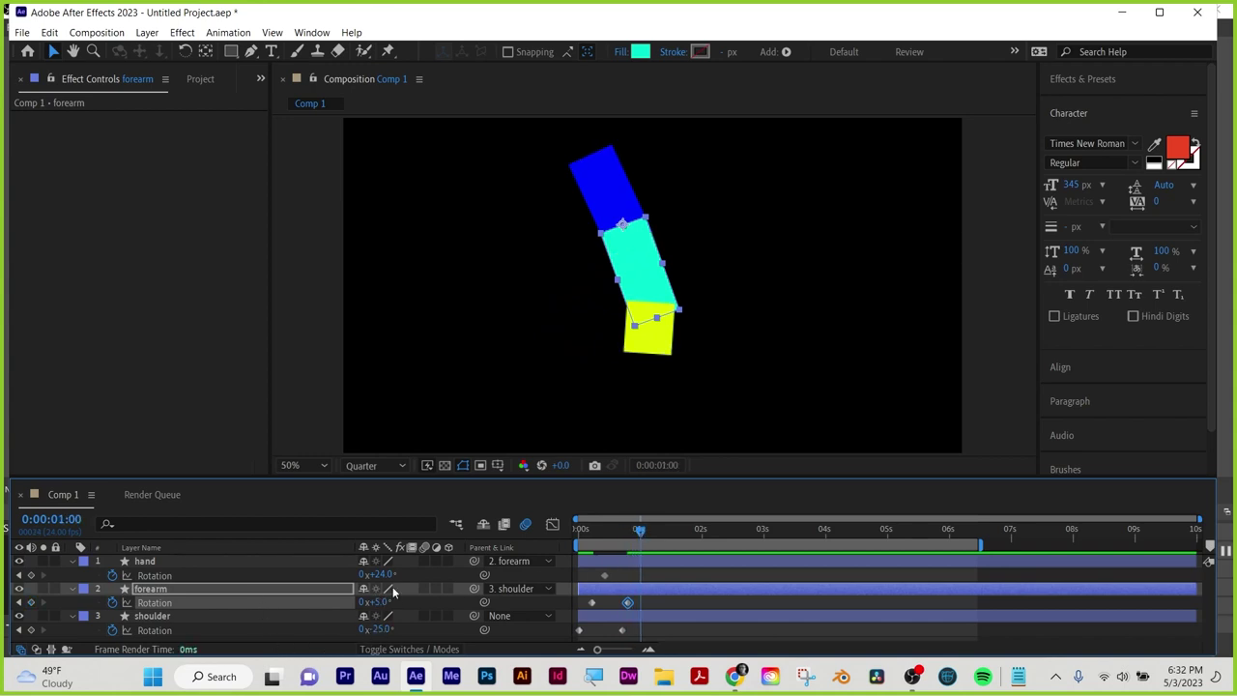
{"action": "left_click_drag", "start_coordinate": [376, 574], "coordinate": [343, 574]}
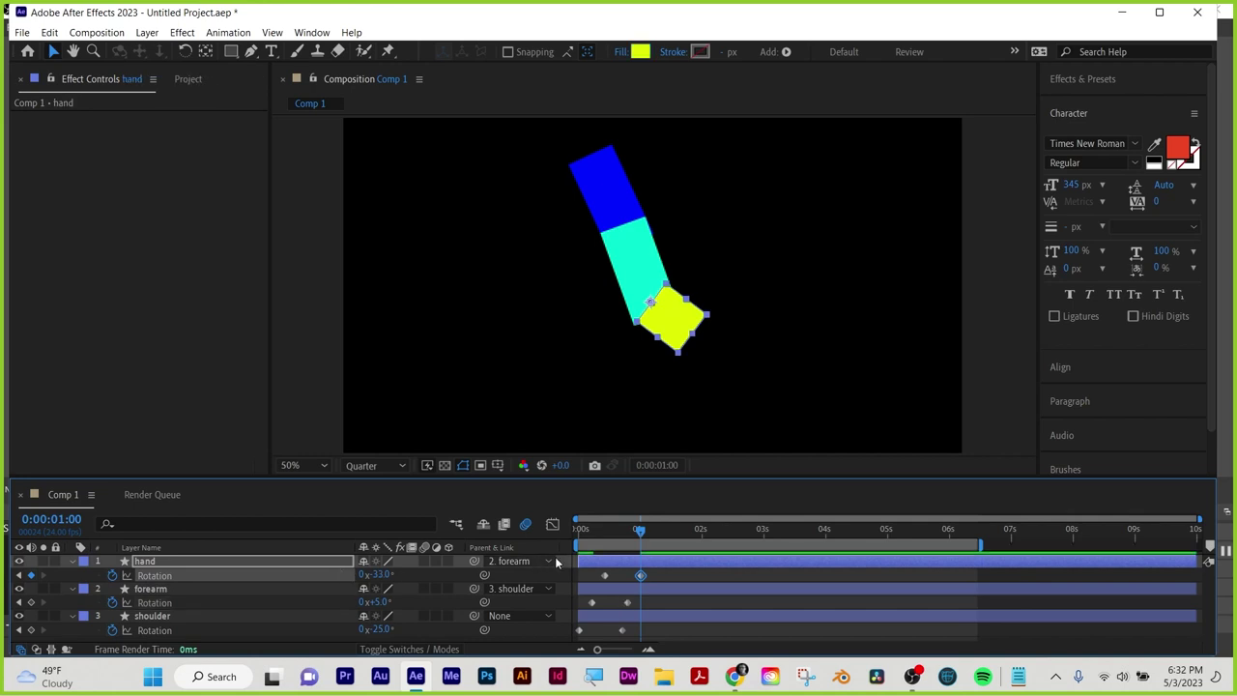
Apply Easy Ease to all rotation keyframes of the hand, forearm and shoulder, and play back the arm swing from the start
{"action": "left_click_drag", "start_coordinate": [635, 529], "coordinate": [577, 531]}
{"action": "left_click_drag", "start_coordinate": [661, 569], "coordinate": [576, 634]}
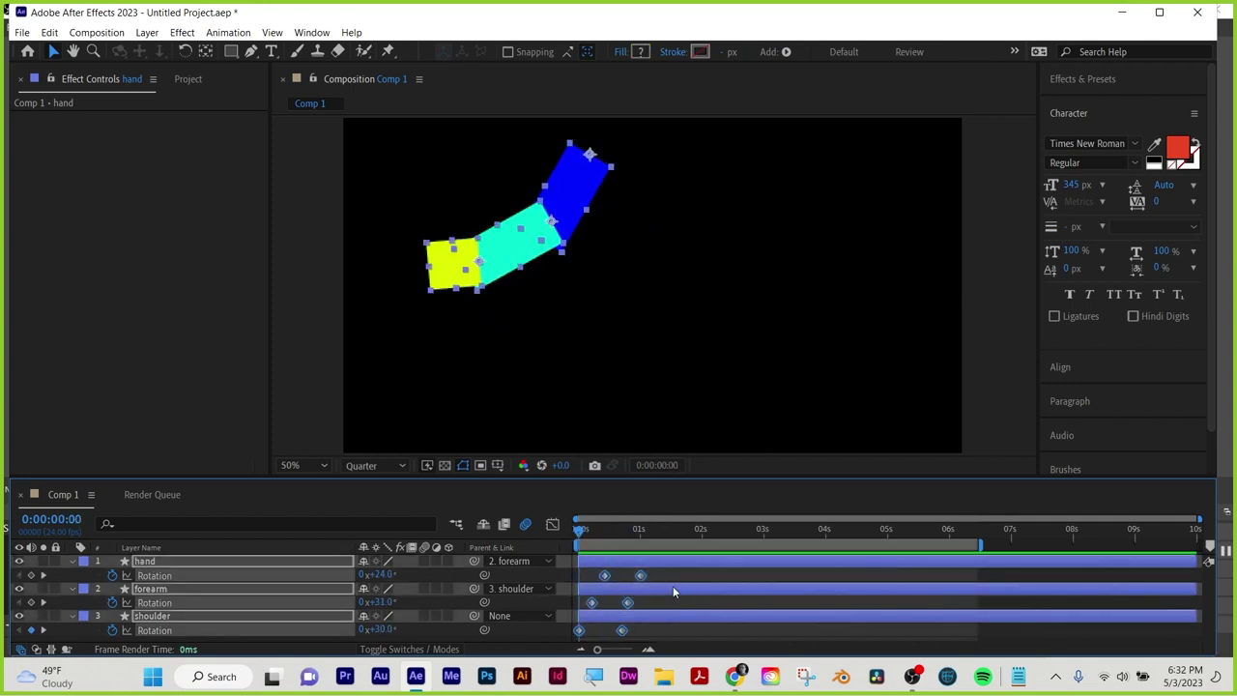
{"action": "right_click", "coordinate": [621, 631]}
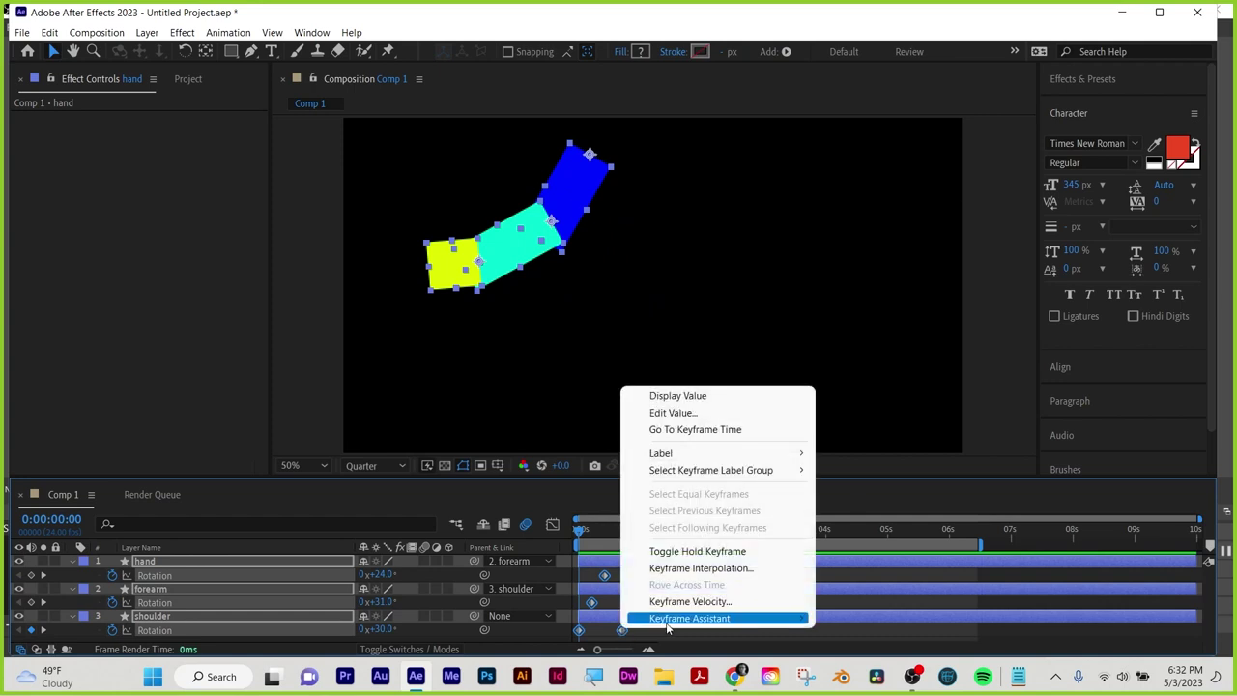
{"action": "mouse_move", "coordinate": [715, 618]}
{"action": "left_click", "coordinate": [870, 517]}
{"action": "key", "text": "space"}
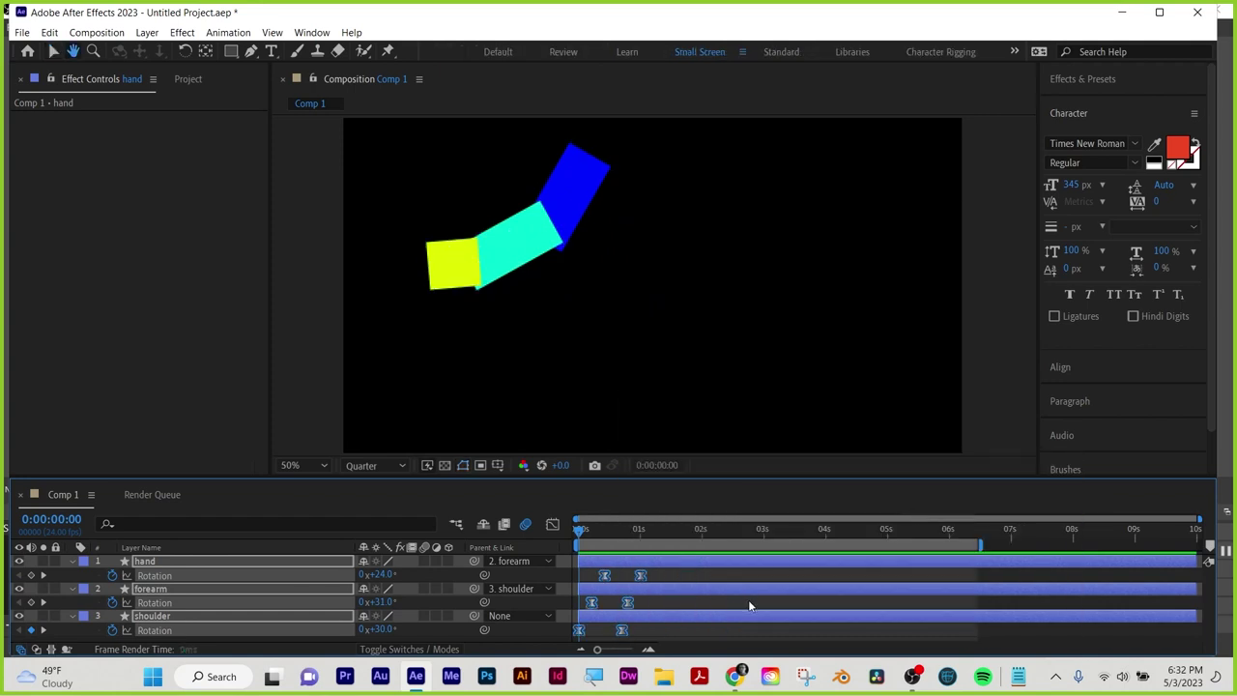
{"action": "key", "text": "space"}
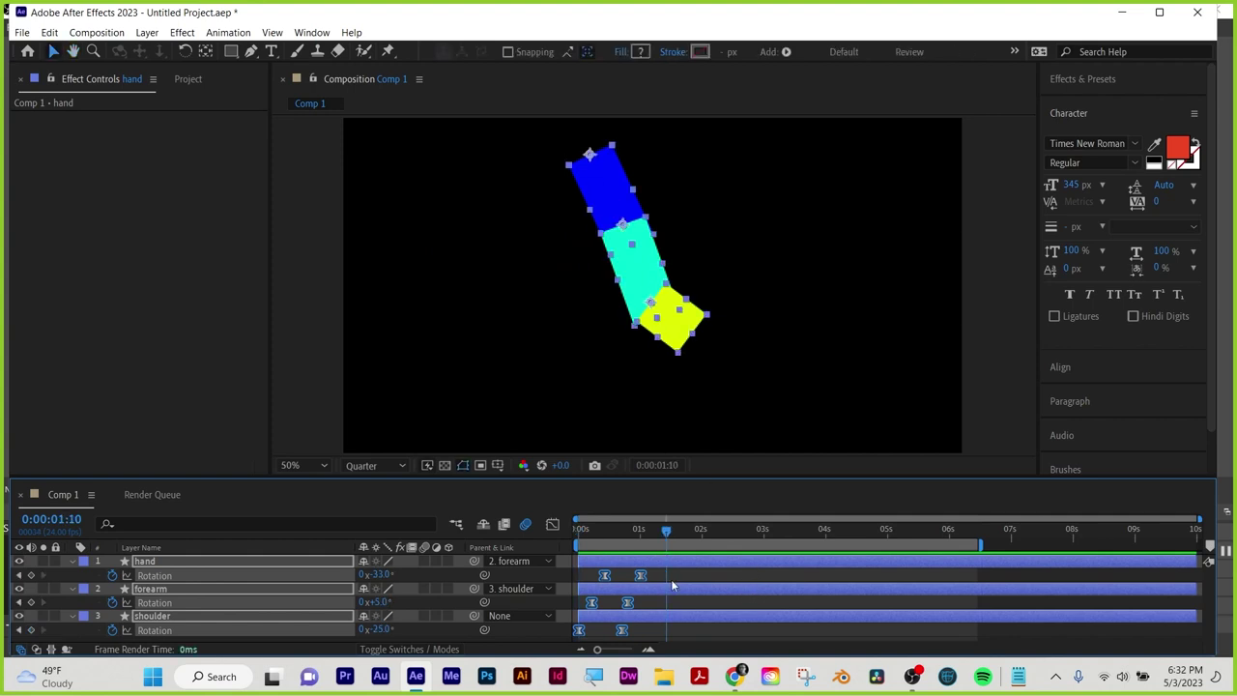
Delete the hand, forearm and shoulder layers from the composition
{"action": "key", "text": "F2"}
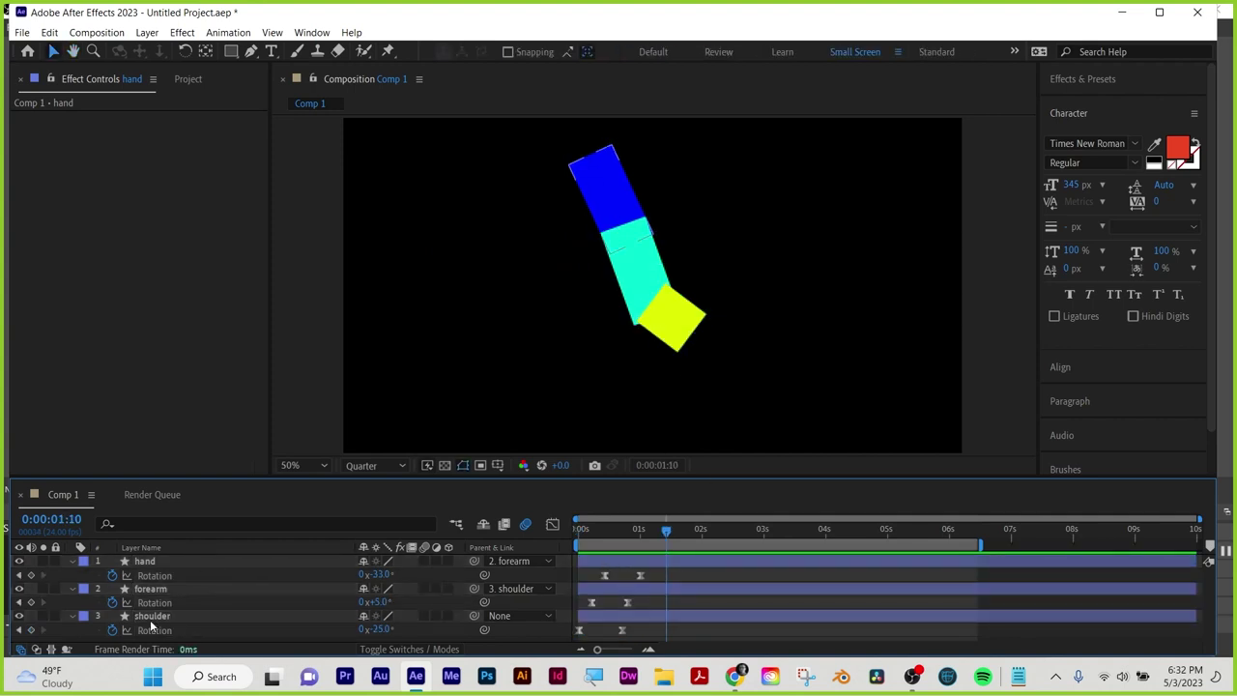
{"action": "left_click", "coordinate": [152, 615]}
{"action": "left_click", "coordinate": [145, 562], "text": "shift"}
{"action": "key", "text": "Delete"}
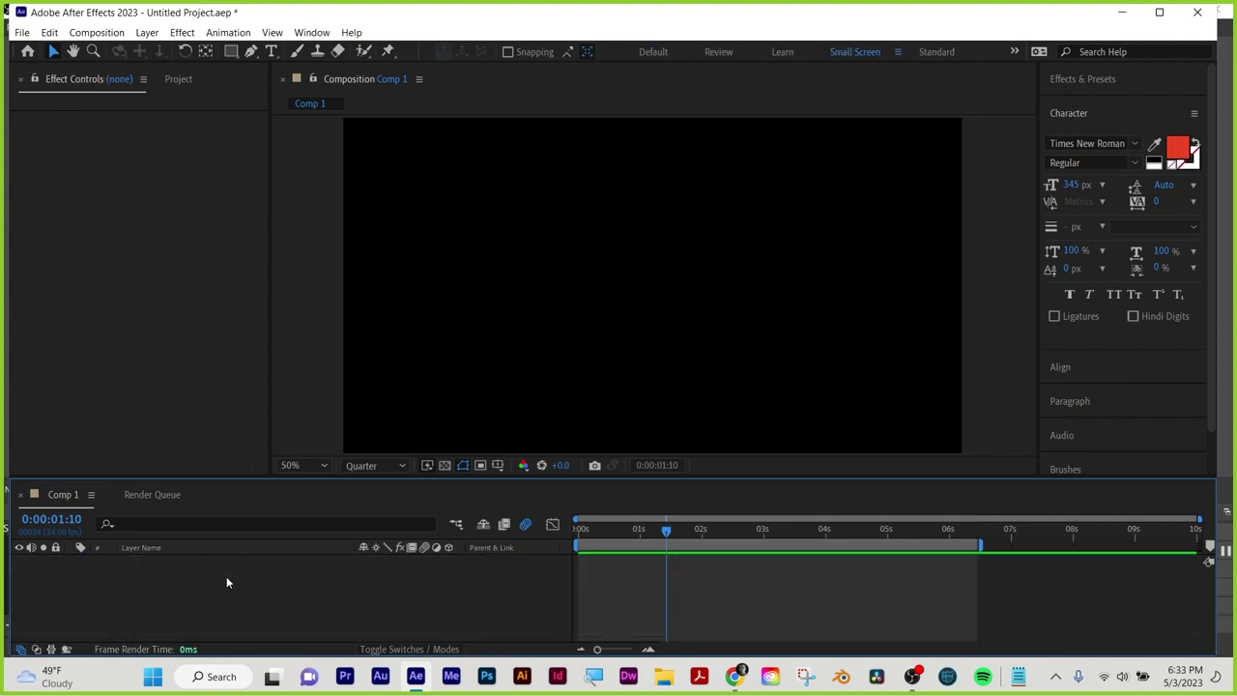
Create a text layer in the middle of the composition that reads LOGO
{"action": "left_click", "coordinate": [271, 51]}
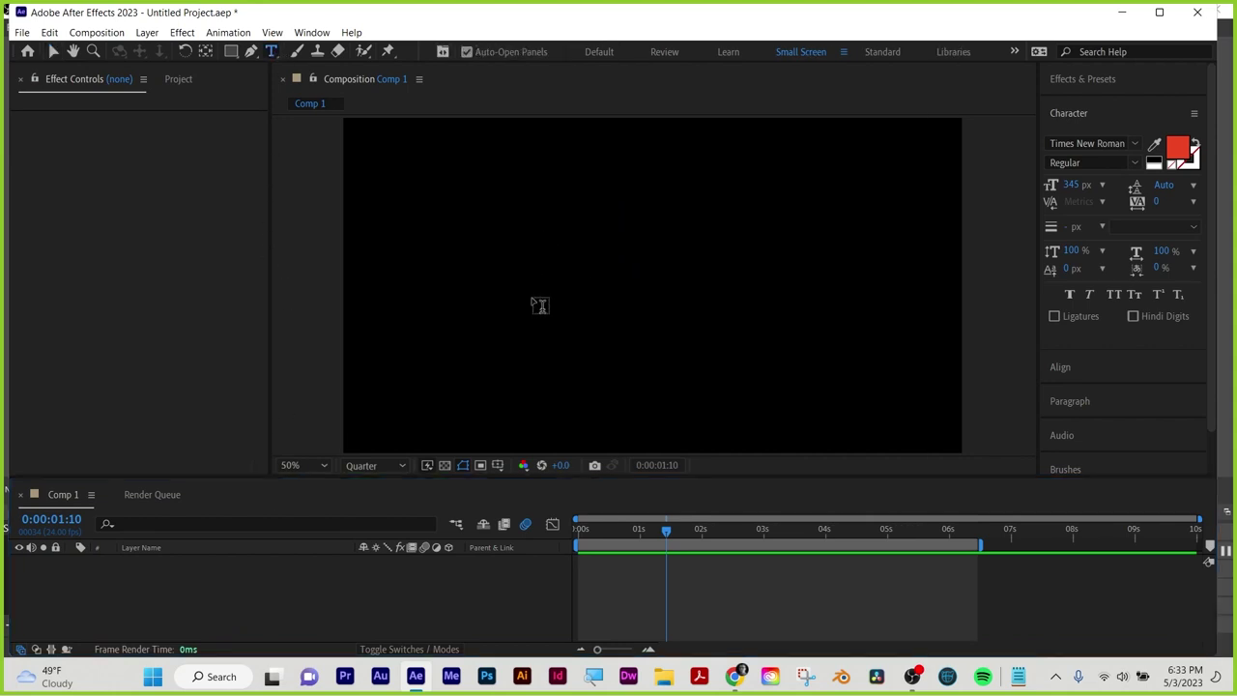
{"action": "left_click", "coordinate": [537, 280]}
{"action": "type", "text": "TEXT"}
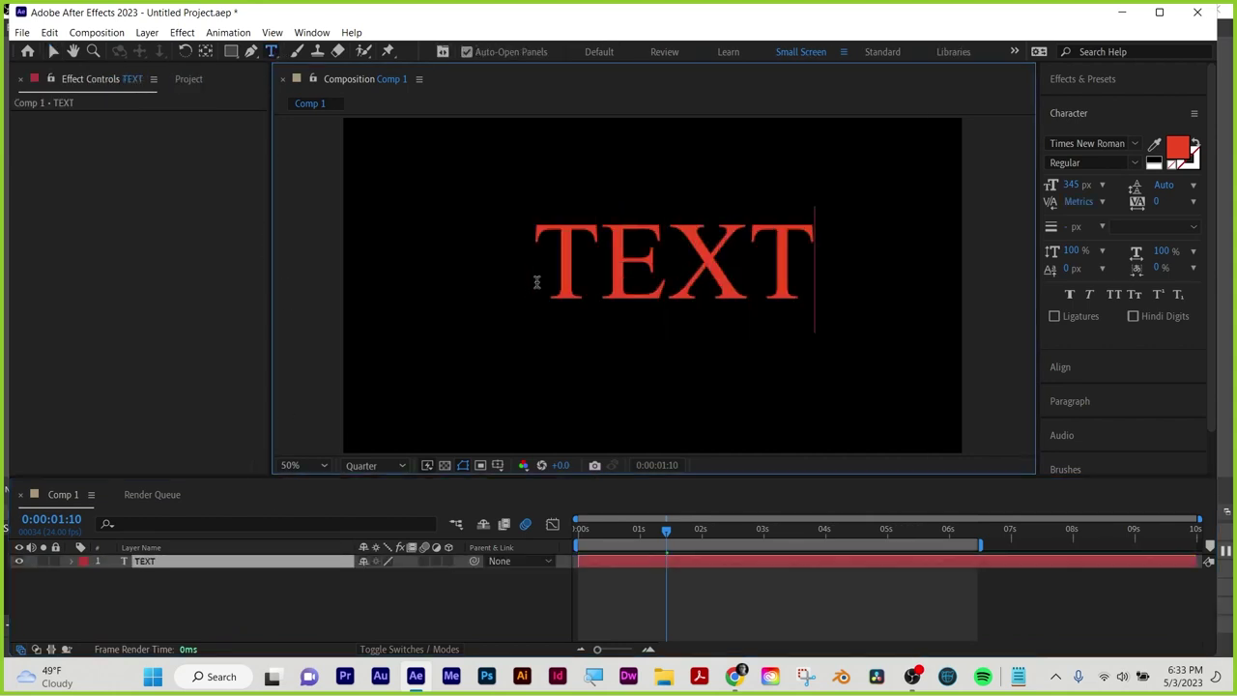
{"action": "key", "text": "BackSpace"}
{"action": "key", "text": "BackSpace"}
{"action": "key", "text": "BackSpace"}
{"action": "key", "text": "BackSpace"}
{"action": "type", "text": "LOGO"}
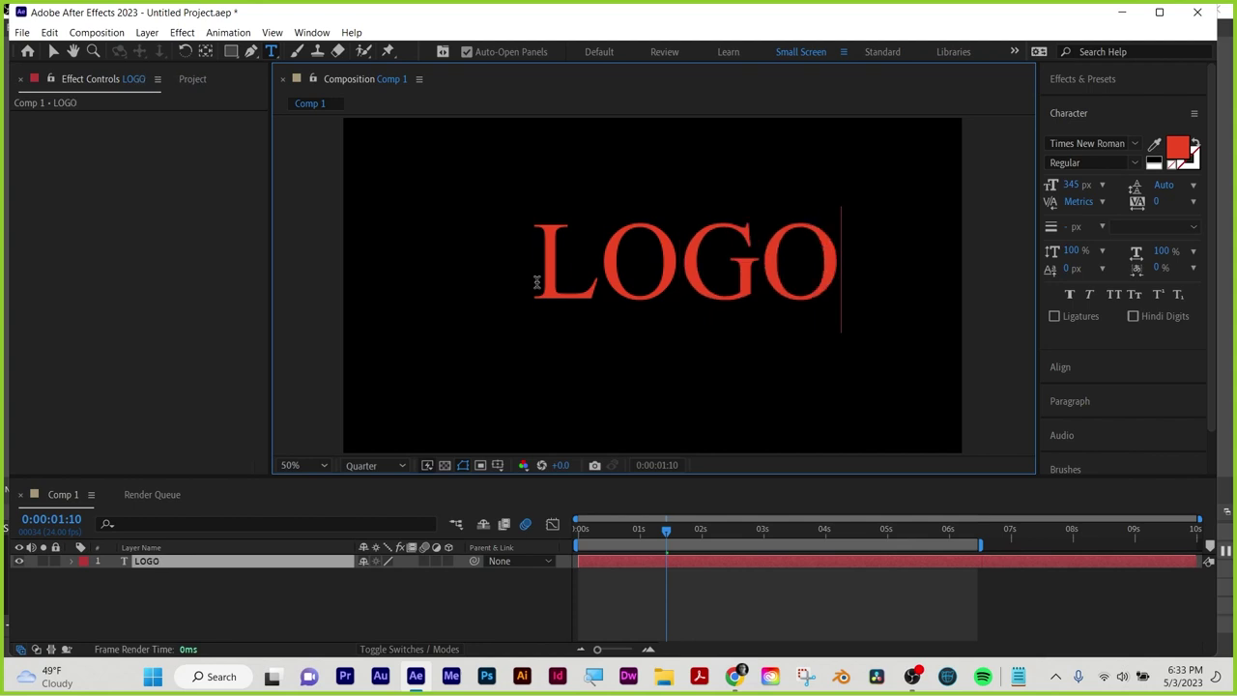
Move the LOGO text to about 456, 500, show the rulers and place a horizontal guide just below its baseline
{"action": "left_click", "coordinate": [54, 51]}
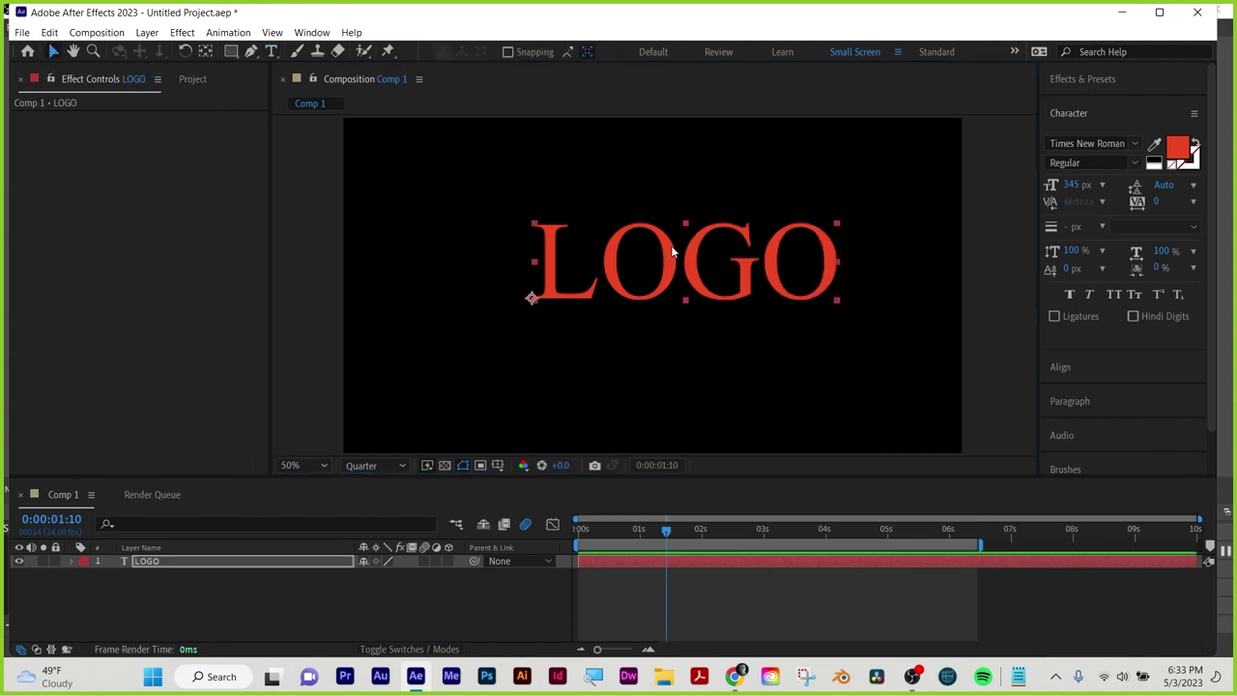
{"action": "left_click_drag", "start_coordinate": [686, 261], "coordinate": [644, 241]}
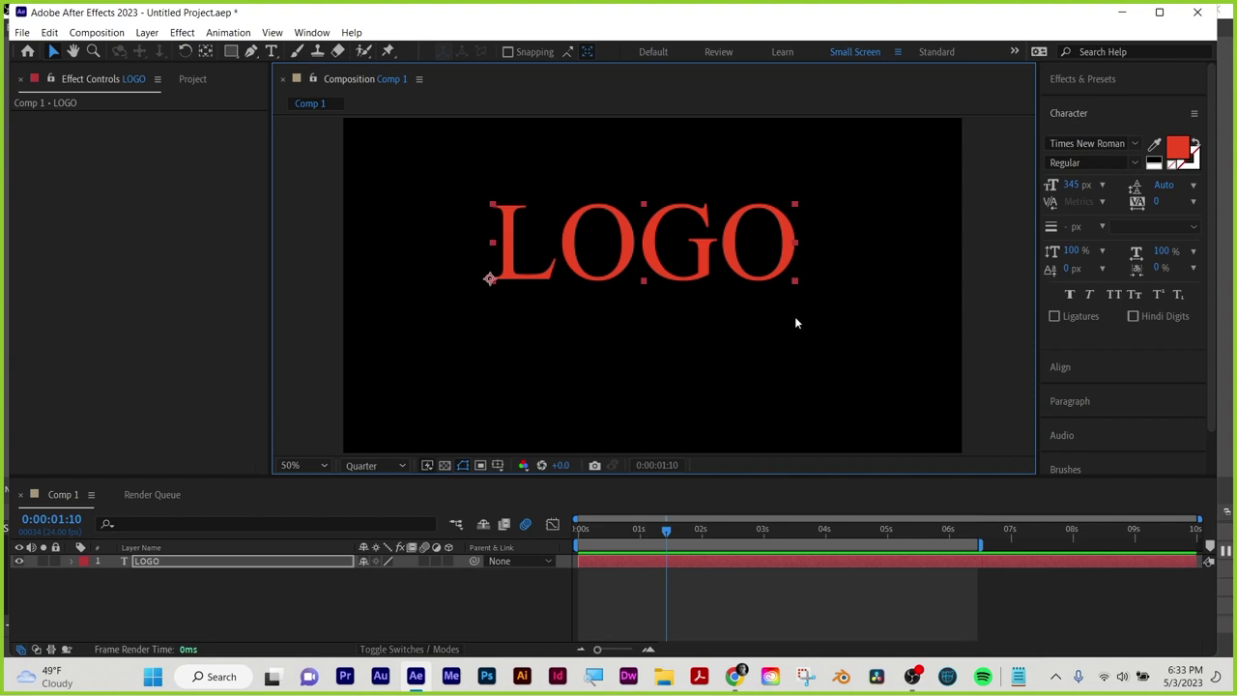
{"action": "key", "text": "ctrl+r"}
{"action": "left_click_drag", "start_coordinate": [804, 120], "coordinate": [810, 291]}
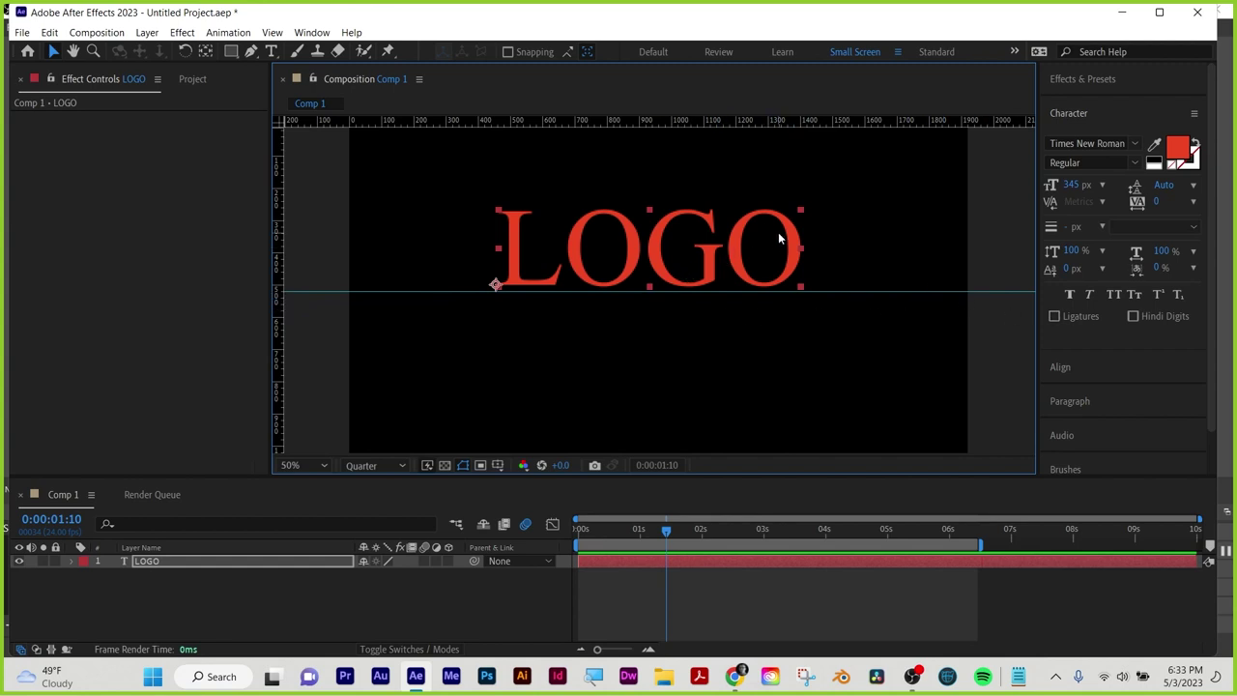
Keyframe LOGO's position from 456, 500 at the start to 456, 775 at 0:00:00:23, and play back the downward motion
{"action": "left_click_drag", "start_coordinate": [668, 531], "coordinate": [537, 543]}
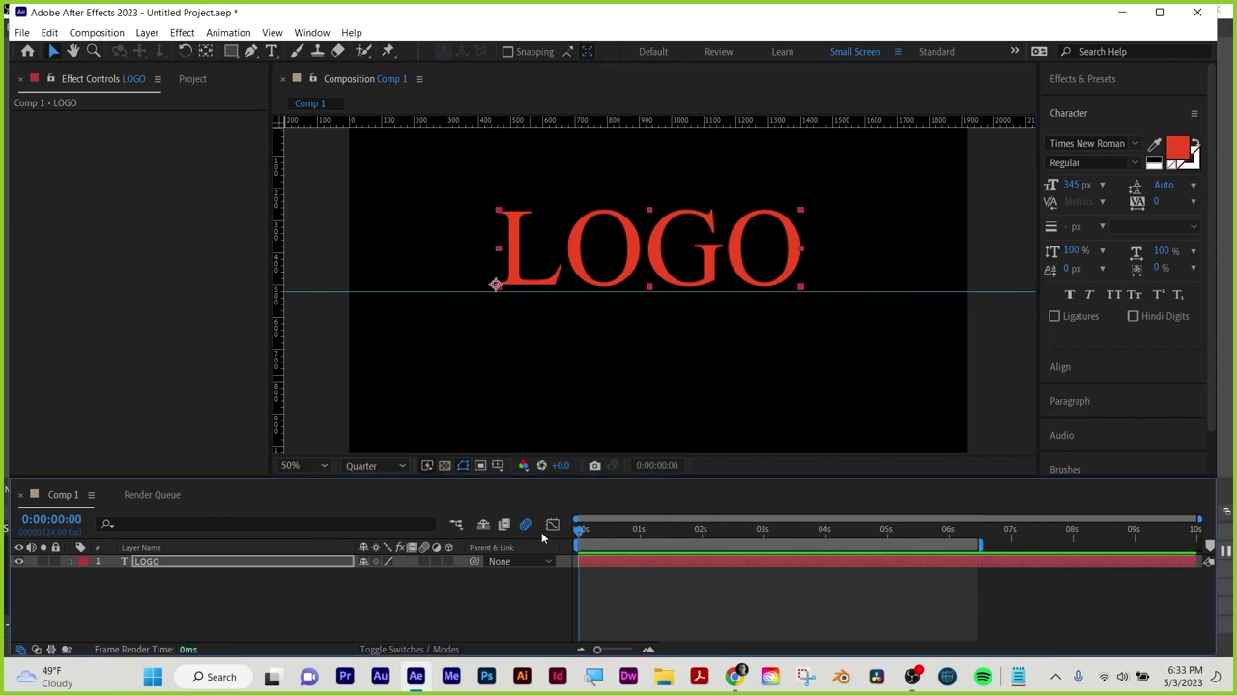
{"action": "key", "text": "p"}
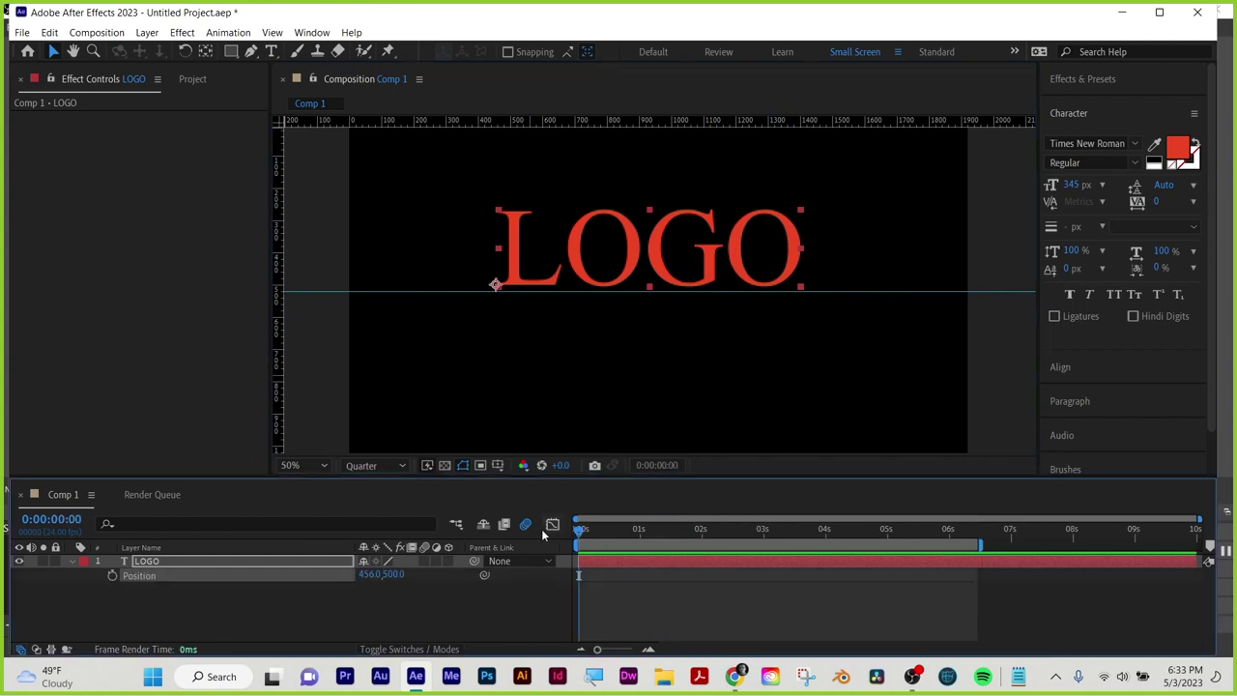
{"action": "left_click", "coordinate": [113, 575]}
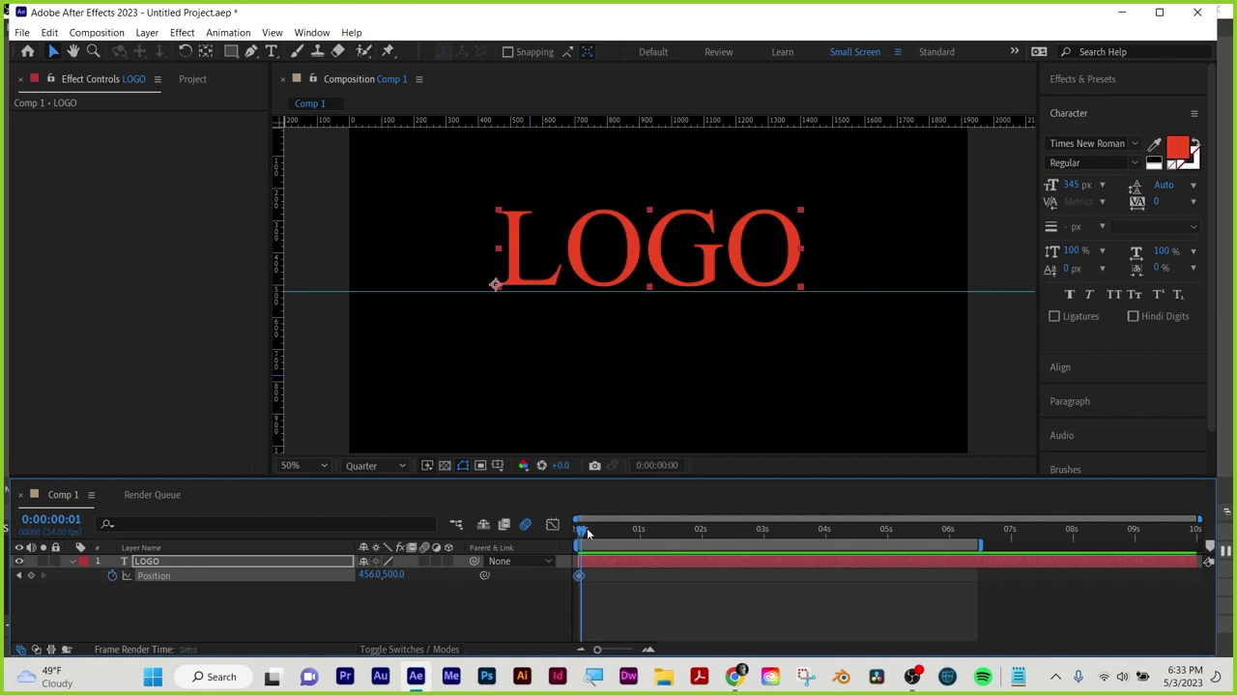
{"action": "left_click_drag", "start_coordinate": [580, 529], "coordinate": [644, 533]}
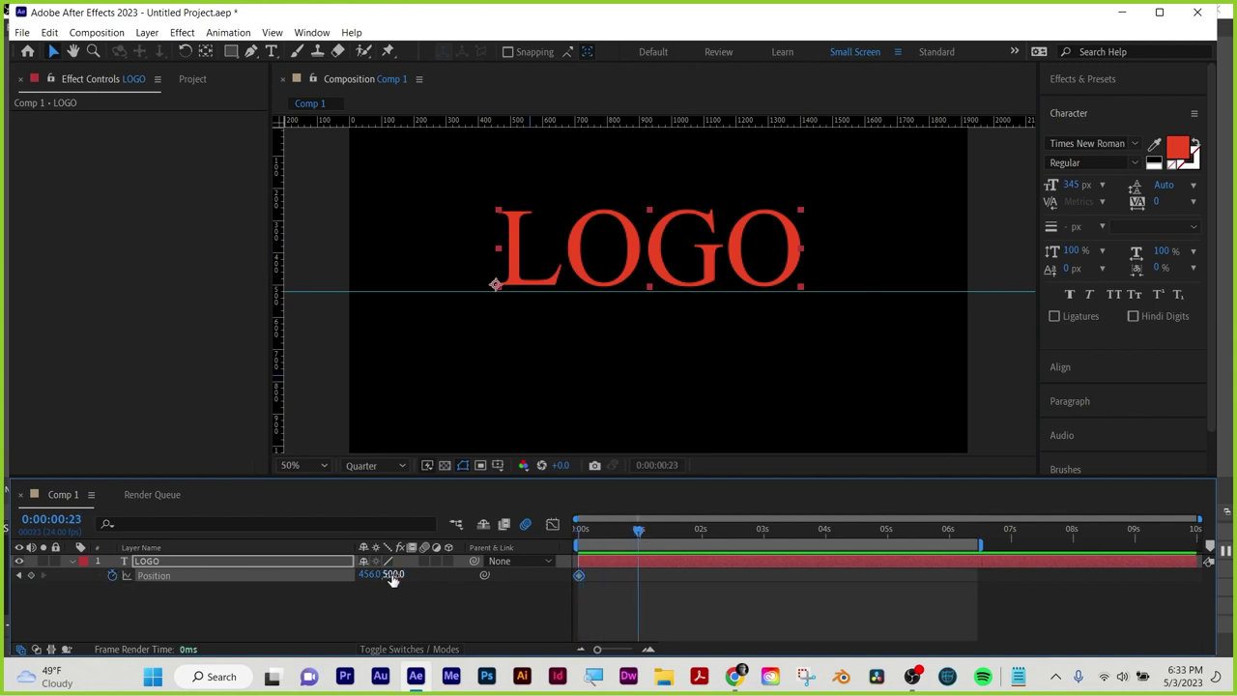
{"action": "left_click_drag", "start_coordinate": [390, 577], "coordinate": [604, 584]}
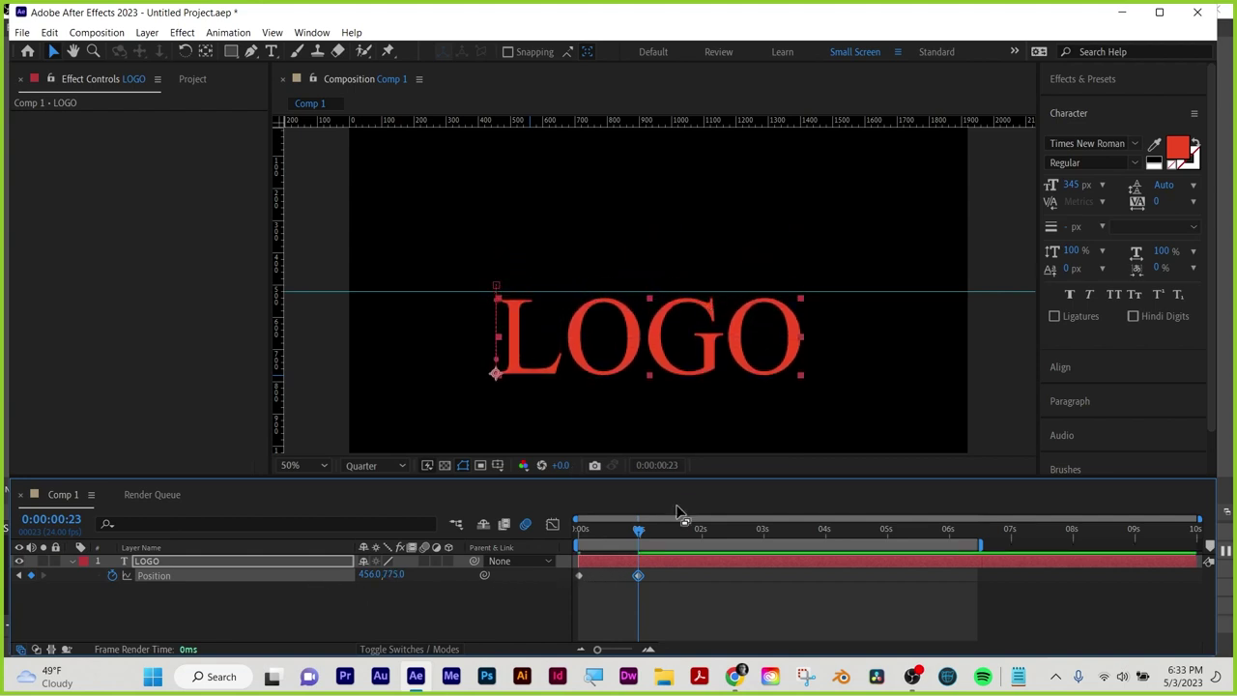
{"action": "left_click_drag", "start_coordinate": [639, 531], "coordinate": [547, 535]}
{"action": "key", "text": "space"}
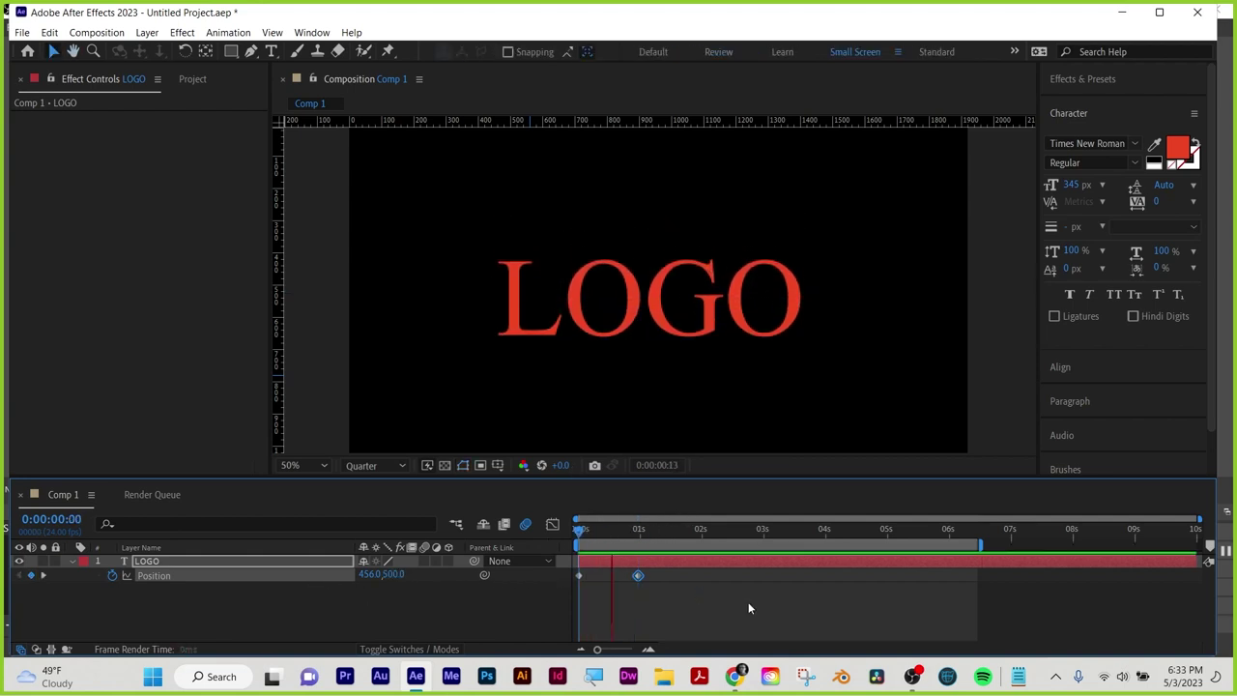
{"action": "key", "text": "space"}
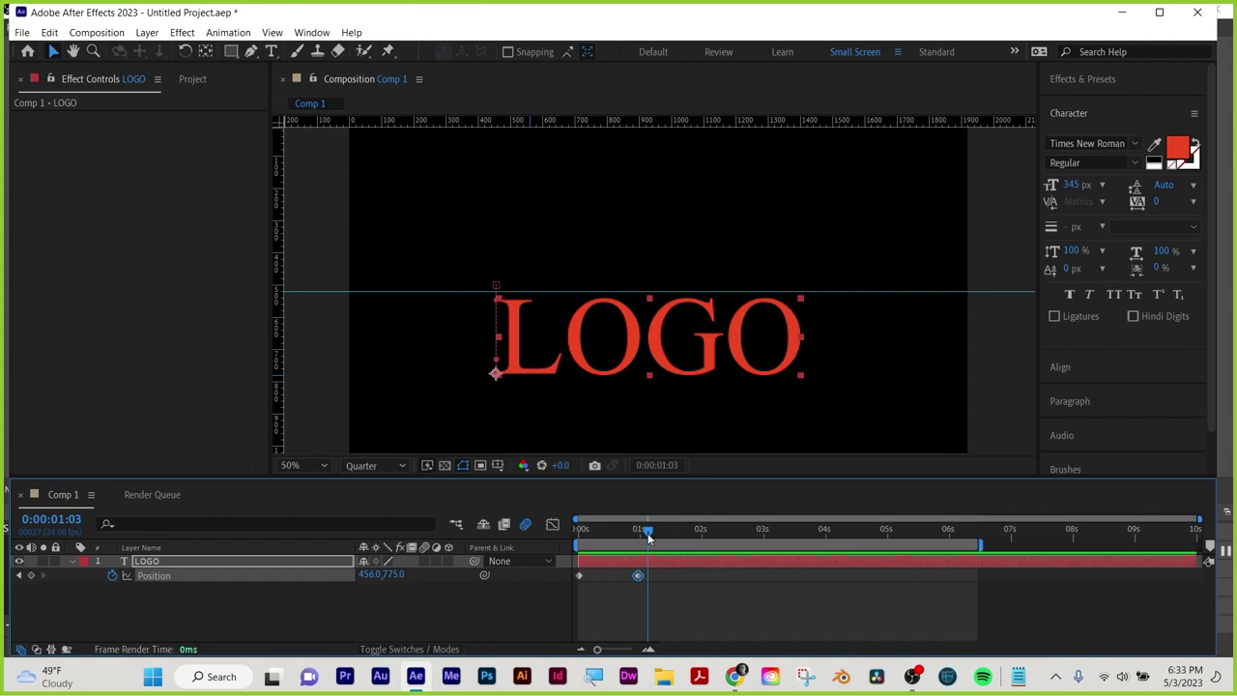
At the start of the timeline, draw a rectangular mask around the LOGO text down to the guide and set it to Subtract
{"action": "left_click_drag", "start_coordinate": [648, 533], "coordinate": [549, 537]}
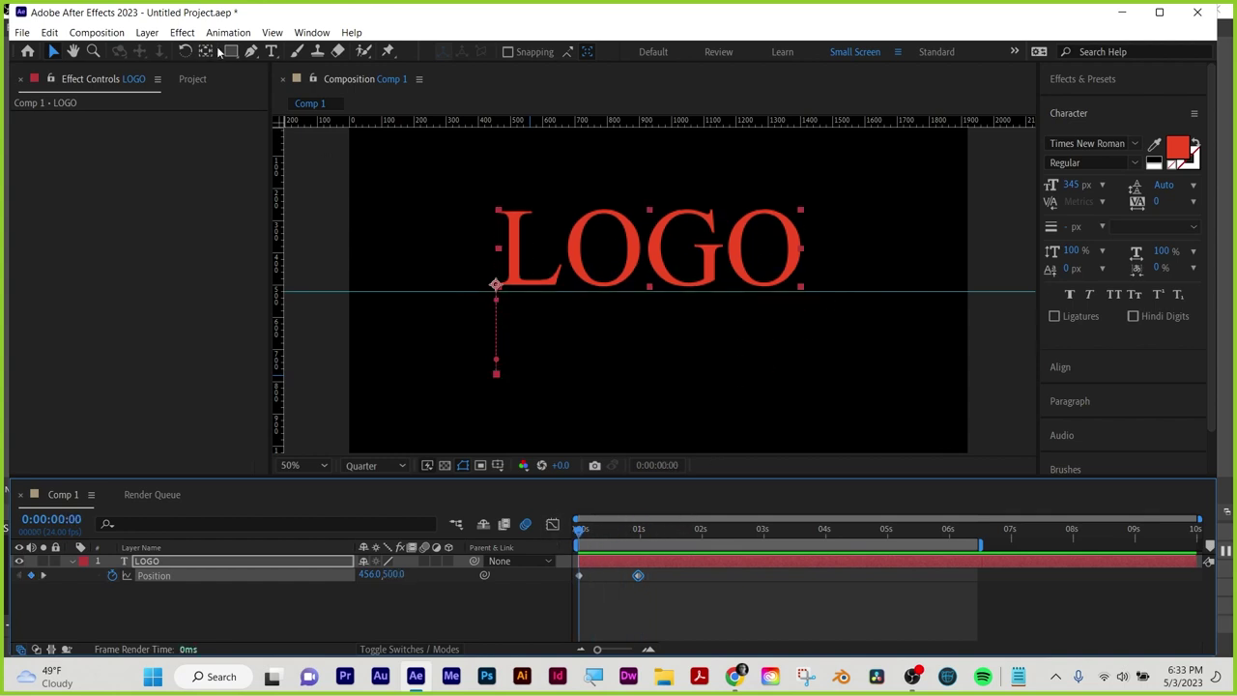
{"action": "left_click", "coordinate": [175, 562]}
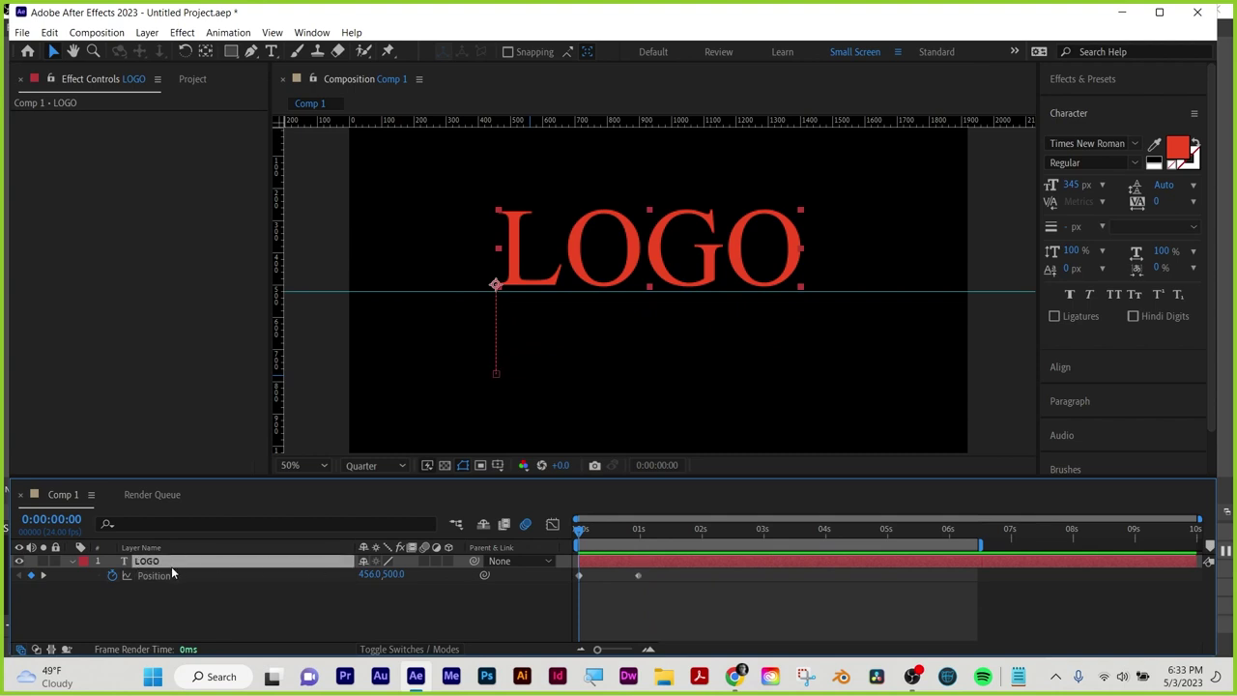
{"action": "left_click", "coordinate": [232, 54]}
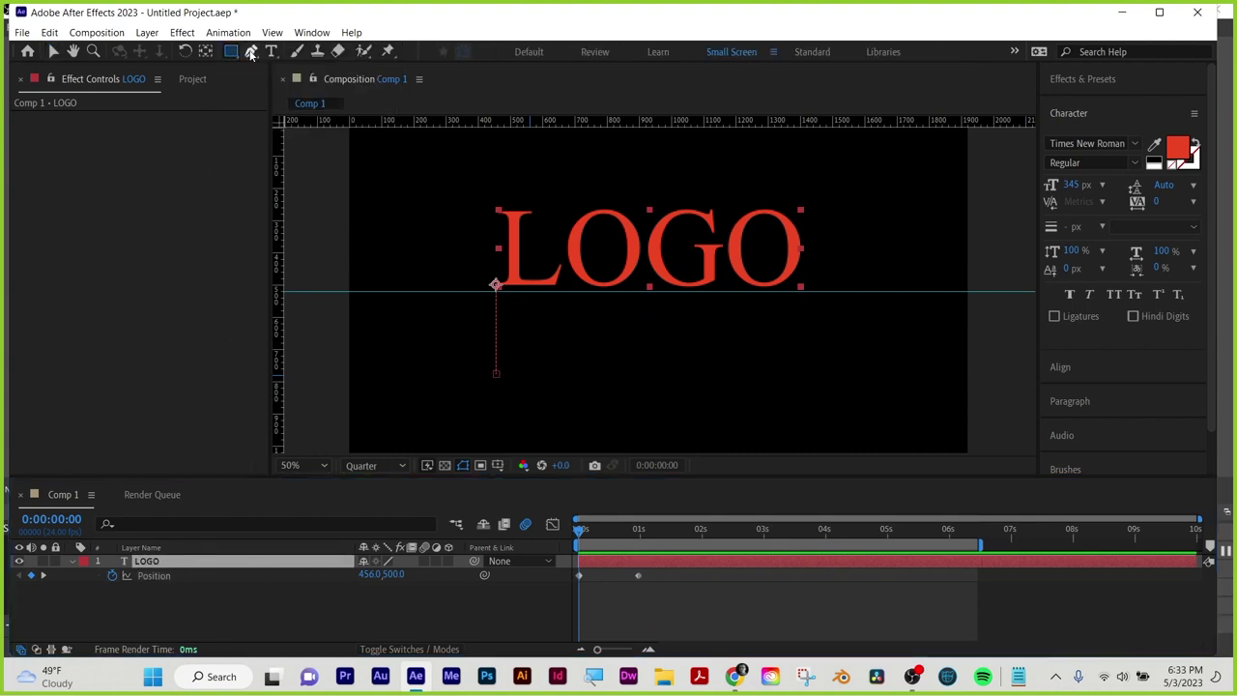
{"action": "left_click_drag", "start_coordinate": [462, 174], "coordinate": [820, 291]}
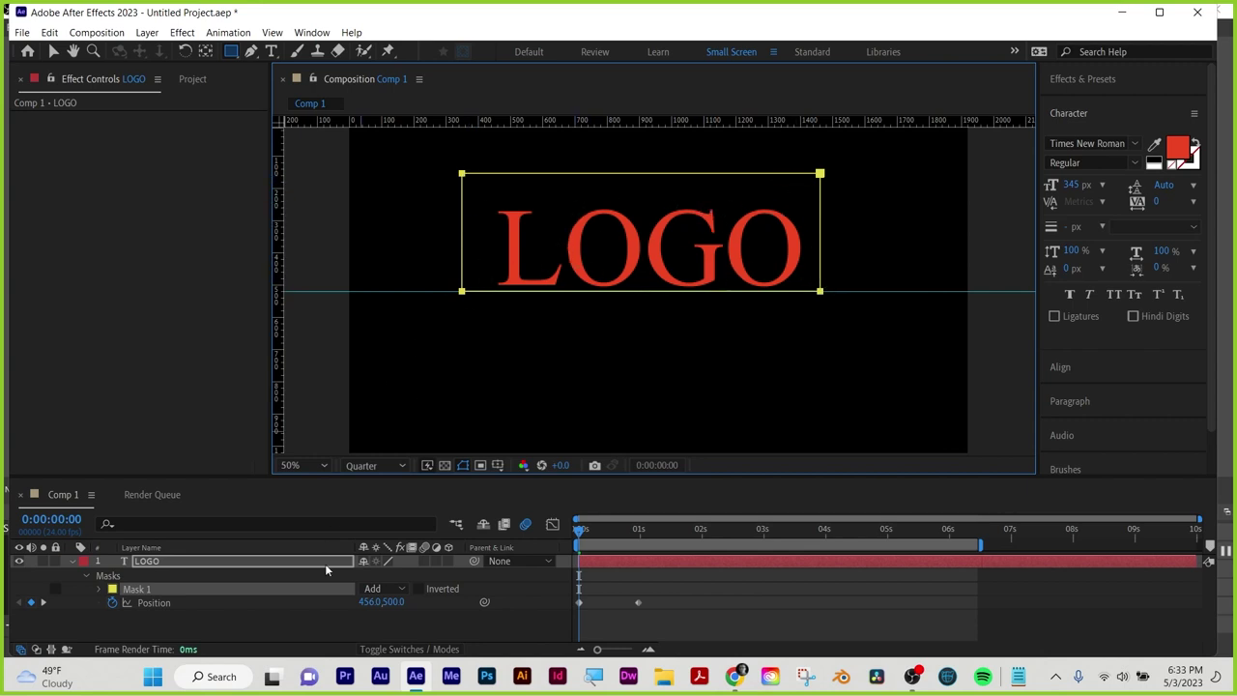
{"action": "left_click", "coordinate": [372, 588]}
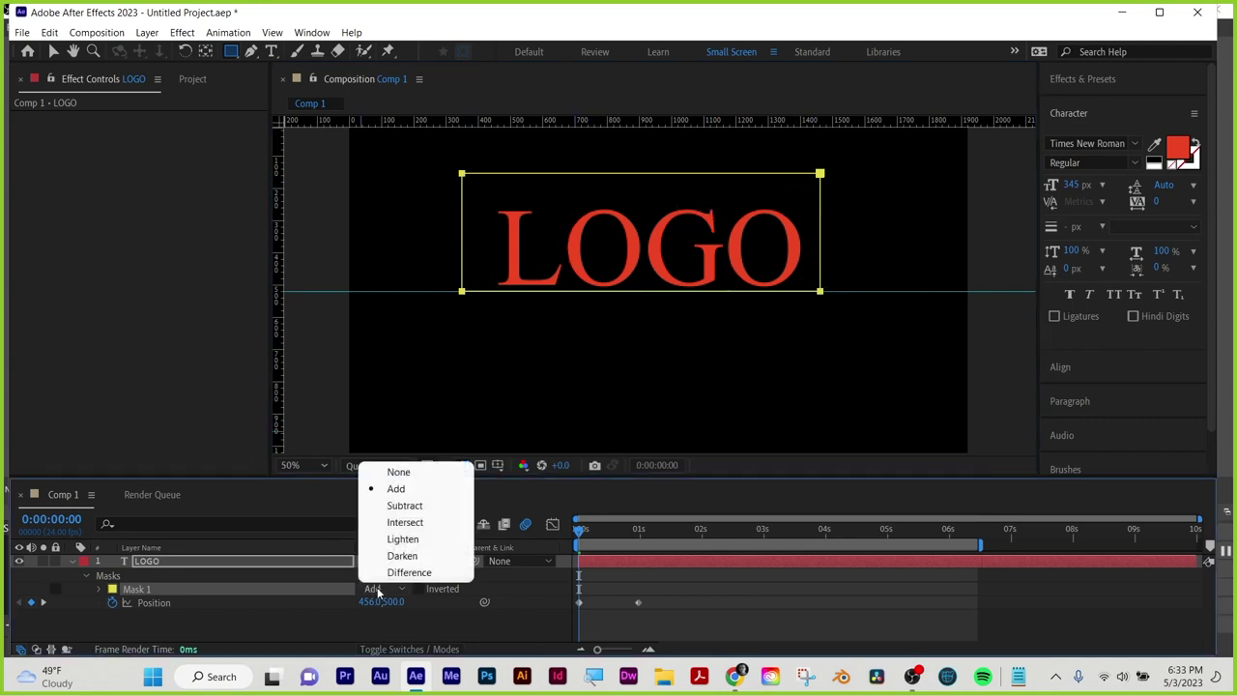
{"action": "left_click", "coordinate": [418, 507]}
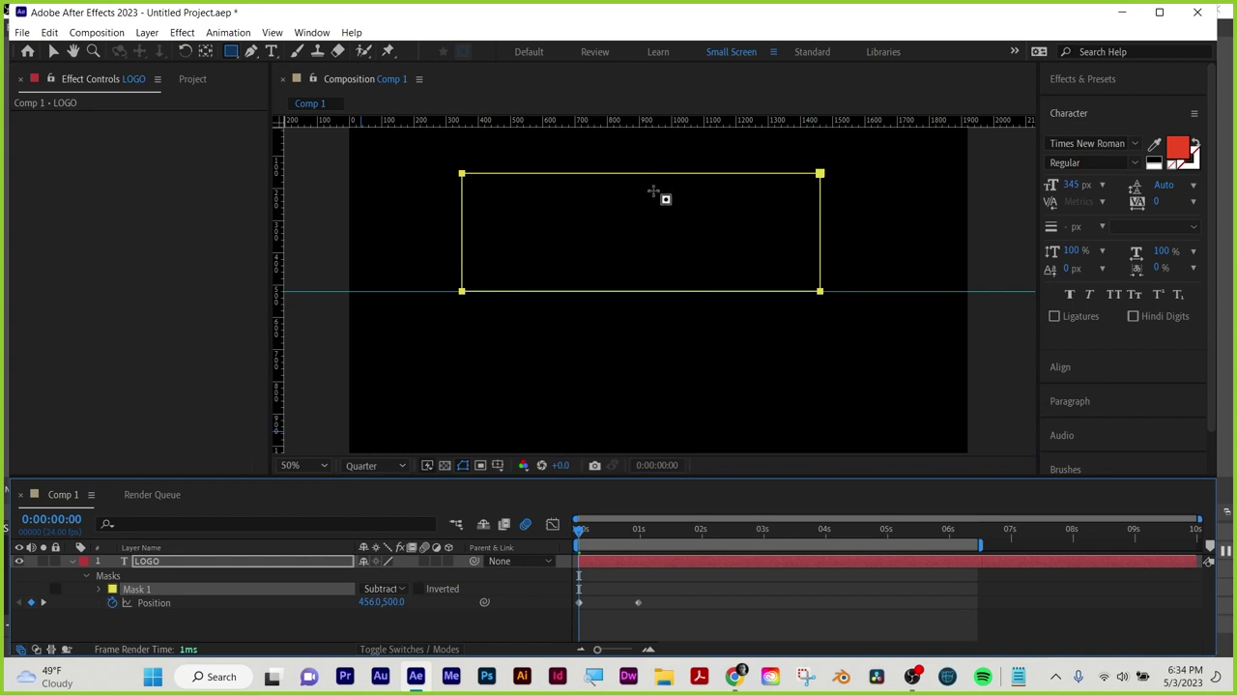
Reveal the Mask Feather property of the LOGO mask and scrub to 0:00:01:14 to check the mask against the moving text
{"action": "left_click", "coordinate": [138, 576]}
{"action": "key", "text": "m"}
{"action": "key", "text": "m"}
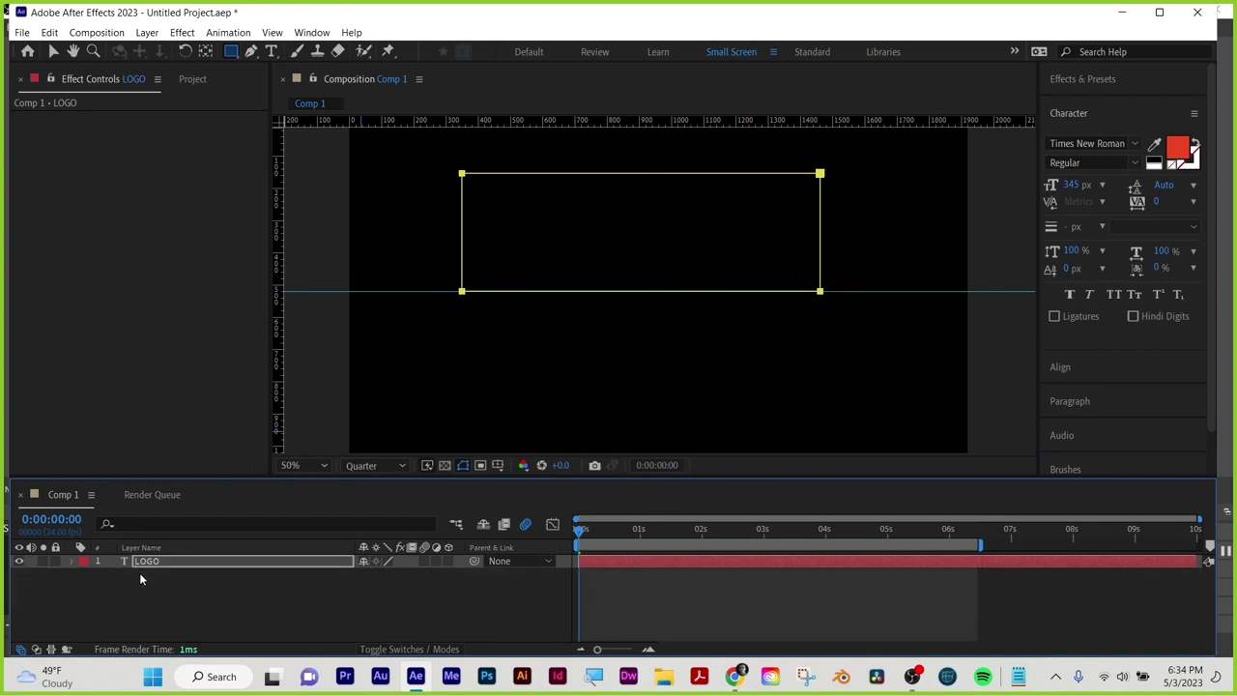
{"action": "key", "text": "f"}
{"action": "left_click_drag", "start_coordinate": [395, 594], "coordinate": [566, 587]}
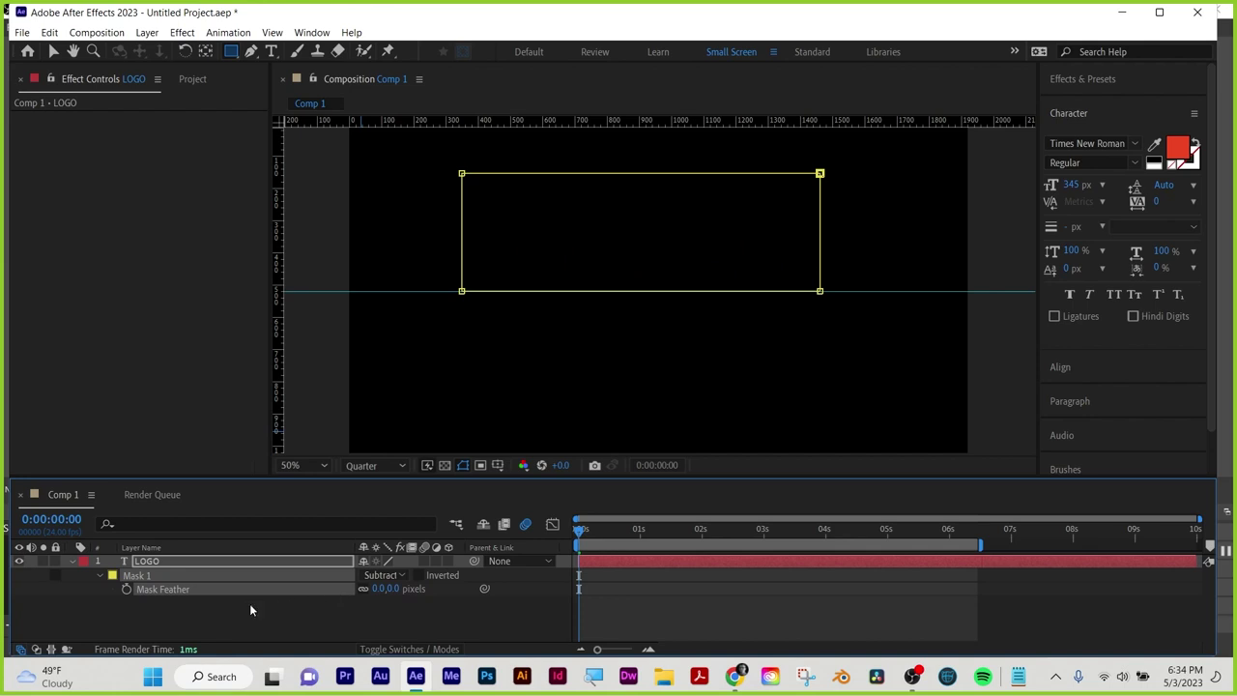
{"action": "left_click", "coordinate": [125, 626]}
{"action": "left_click", "coordinate": [143, 565]}
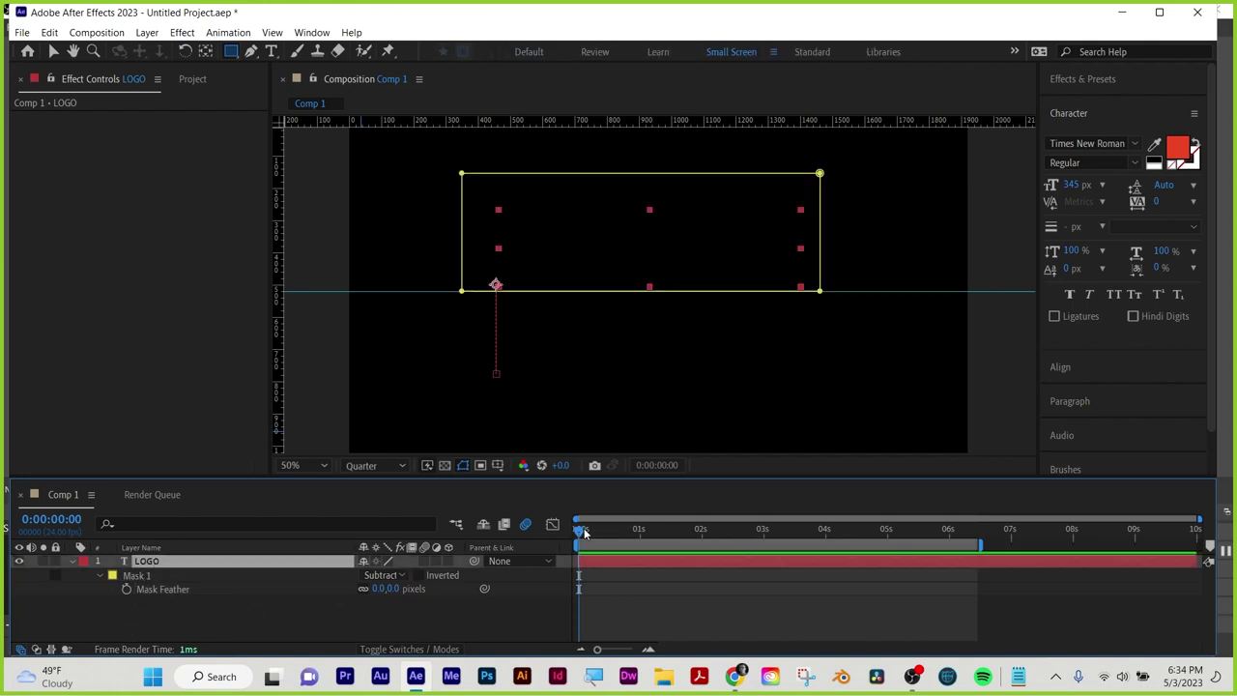
{"action": "left_click_drag", "start_coordinate": [584, 532], "coordinate": [677, 544]}
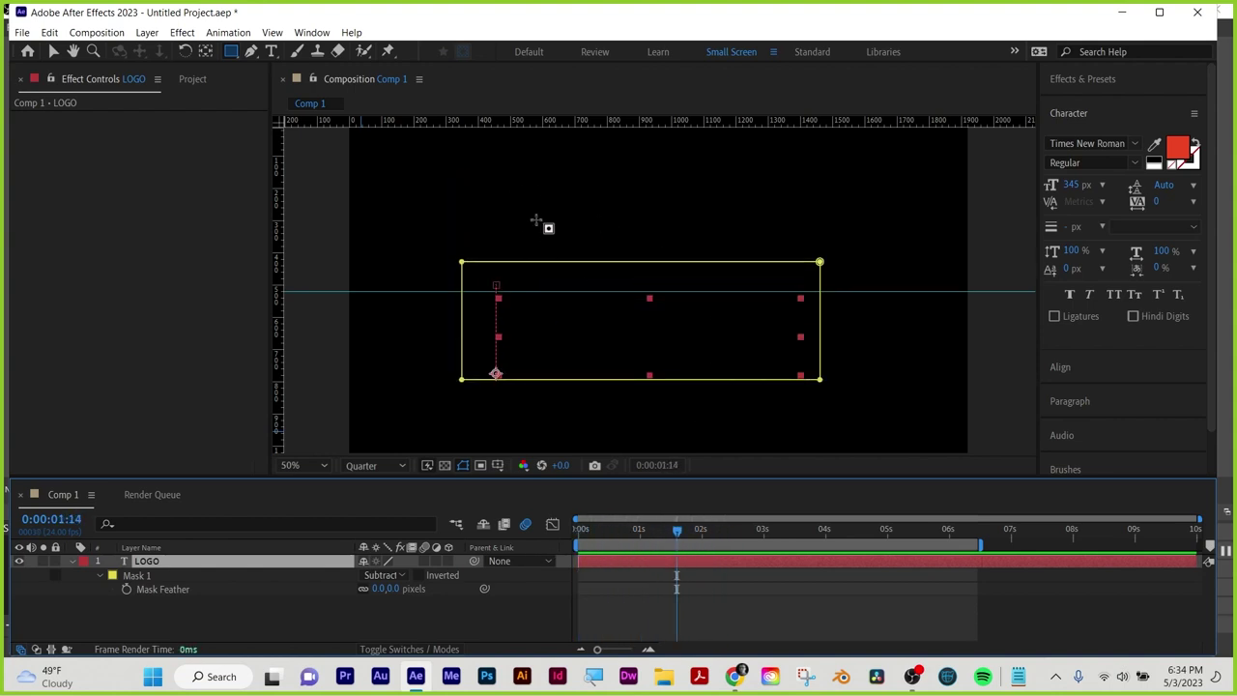
Undo the rectangular mask on the LOGO layer with the playhead back at the start
{"action": "left_click", "coordinate": [53, 51]}
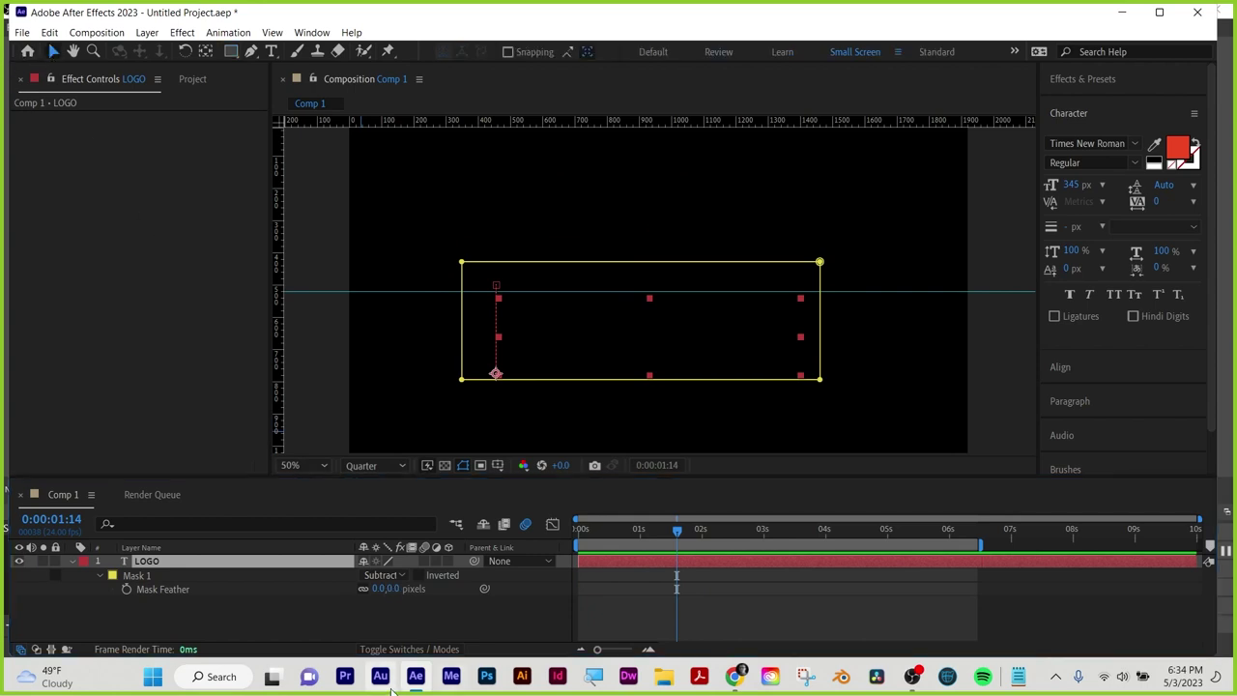
{"action": "key", "text": "Home"}
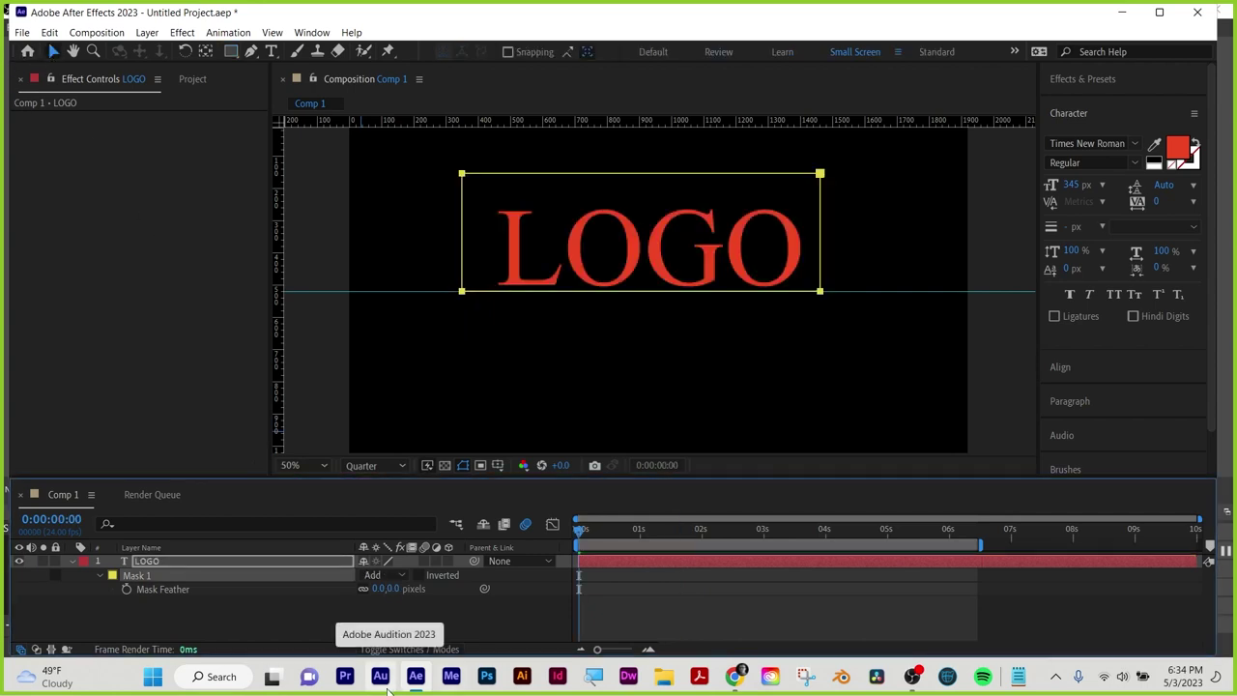
{"action": "key", "text": "f"}
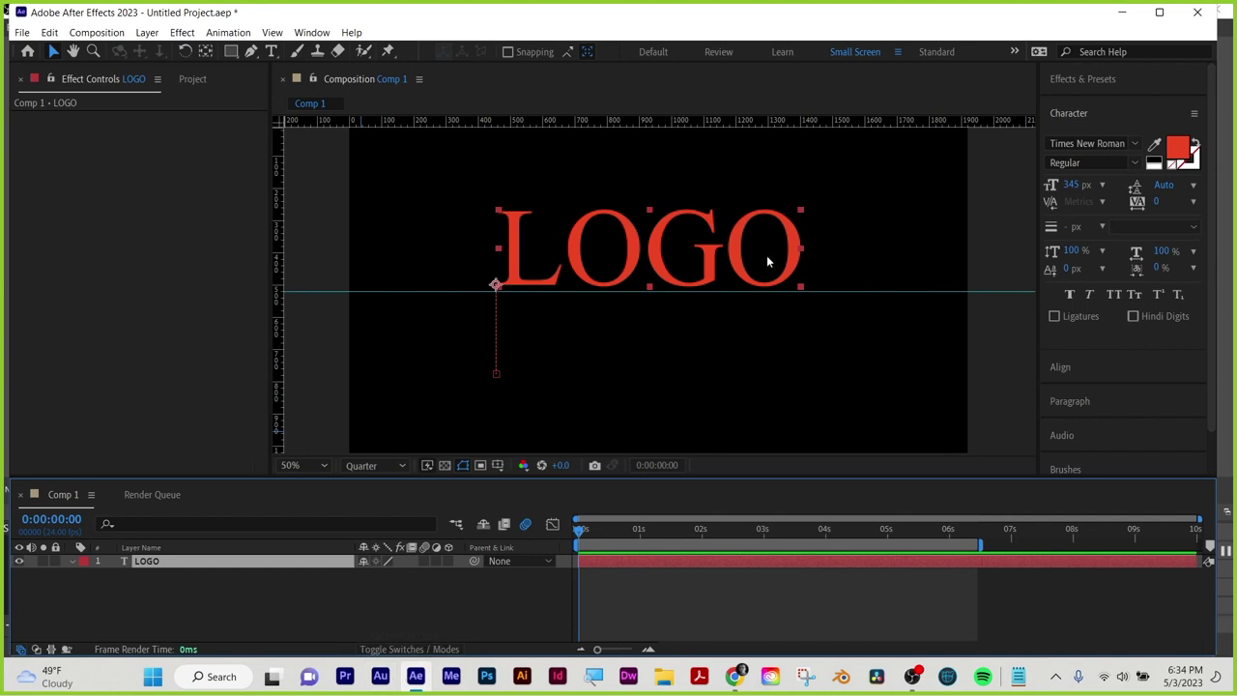
Pre-compose the LOGO layer as logo PC, moving all attributes into the new composition
{"action": "right_click", "coordinate": [150, 566]}
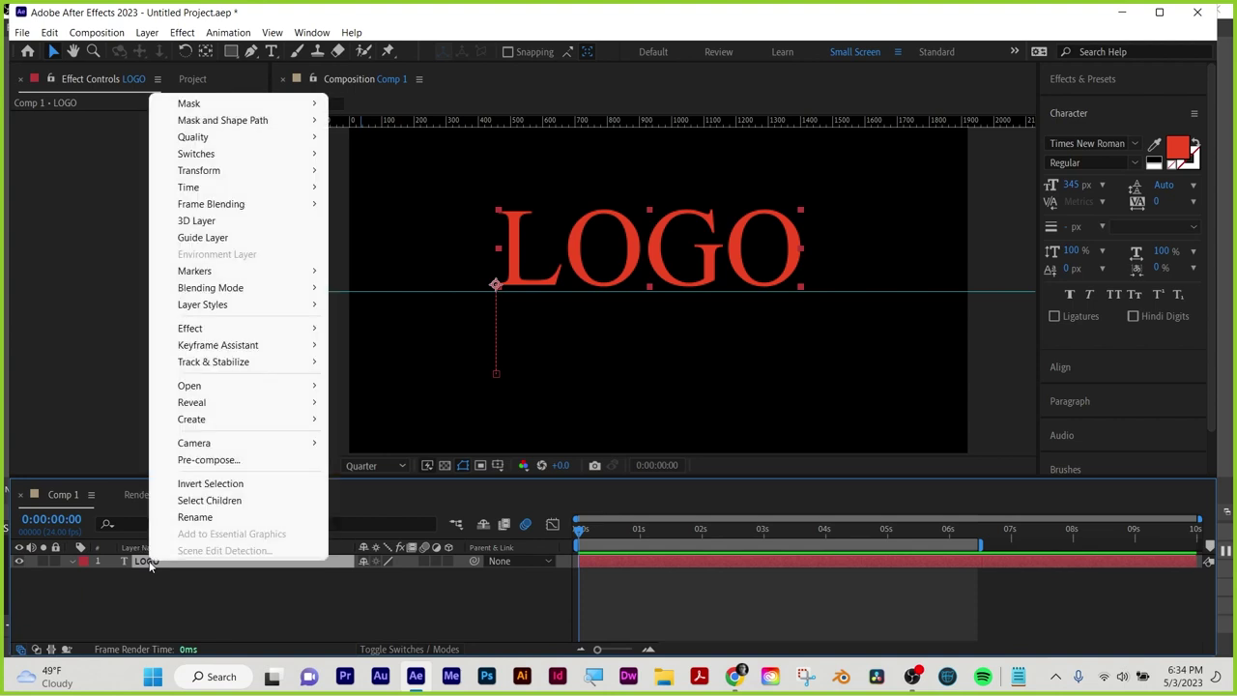
{"action": "left_click", "coordinate": [203, 459]}
{"action": "type", "text": "logo PC"}
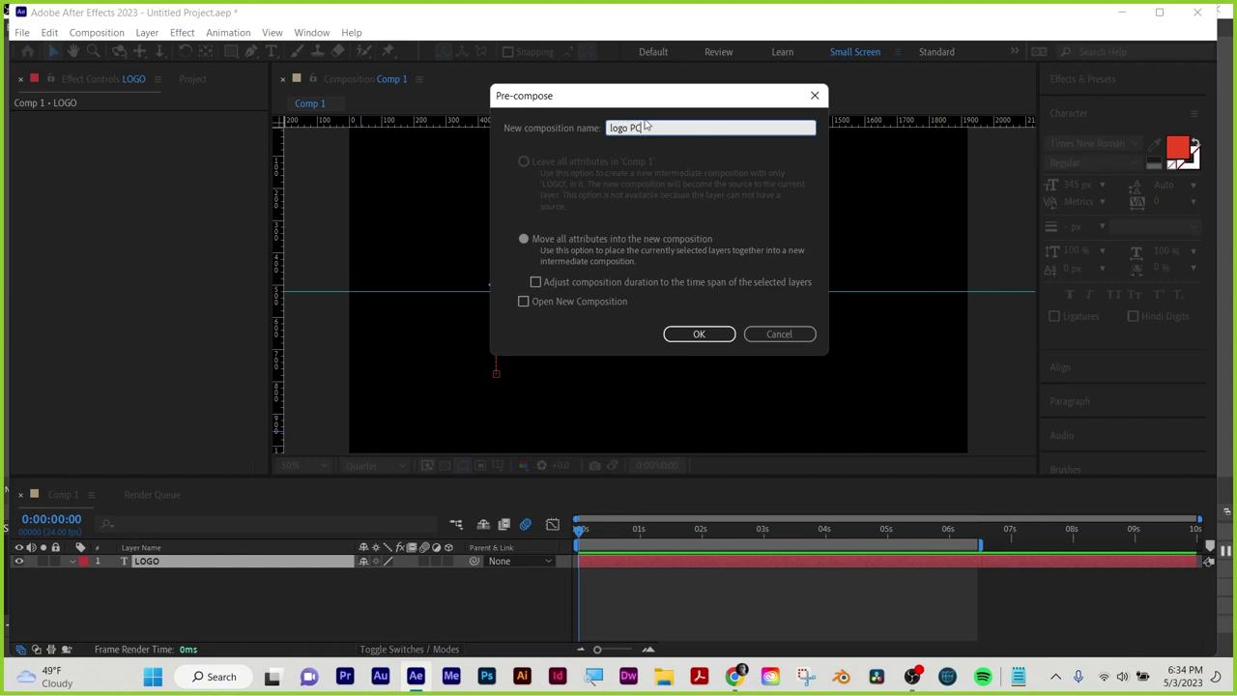
{"action": "left_click", "coordinate": [529, 240]}
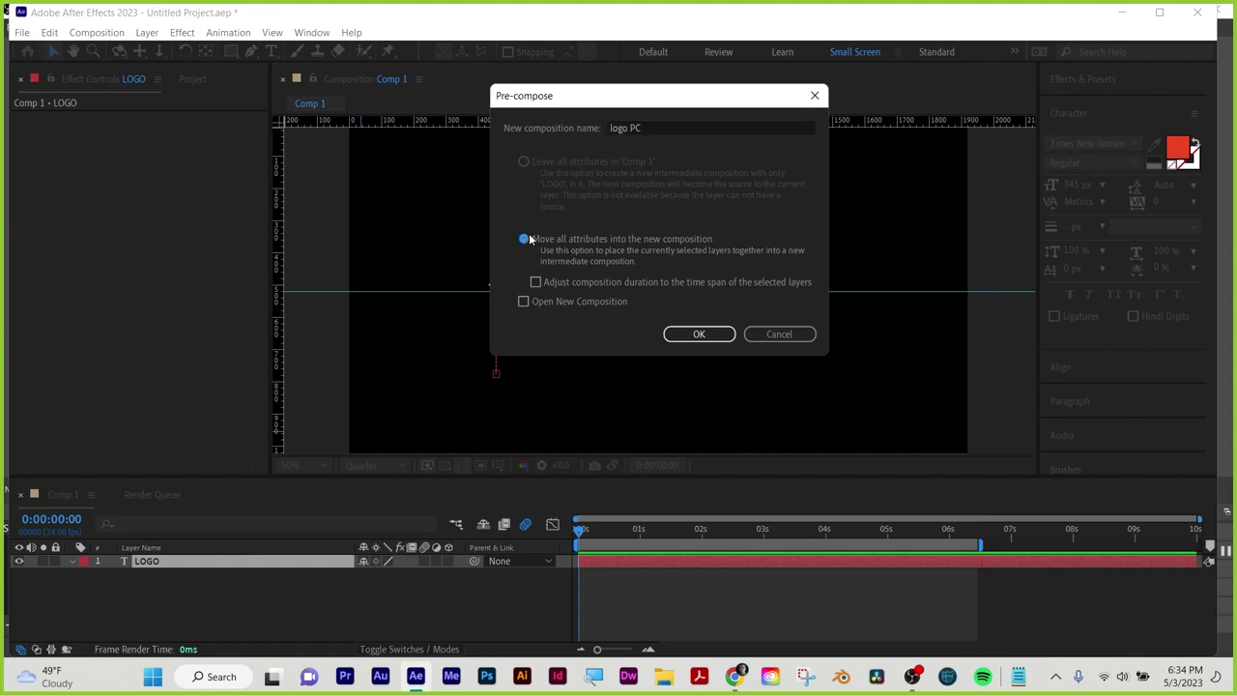
{"action": "left_click", "coordinate": [717, 334]}
Draw a rectangular mask on the logo PC layer around the text down to the guide, set it to Subtract, and scrub the result
{"action": "mouse_move", "coordinate": [580, 530]}
{"action": "left_mouse_down"}
{"action": "mouse_move", "coordinate": [688, 543]}
{"action": "mouse_move", "coordinate": [581, 538]}
{"action": "left_mouse_up"}
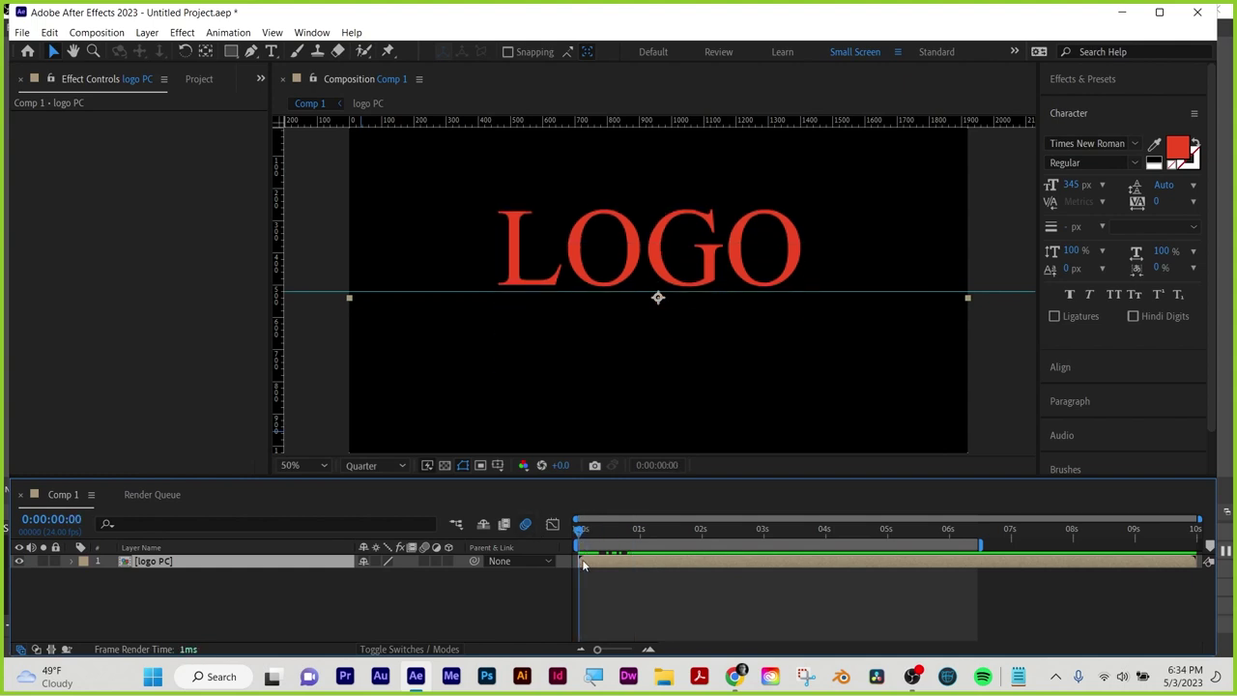
{"action": "left_click", "coordinate": [231, 51]}
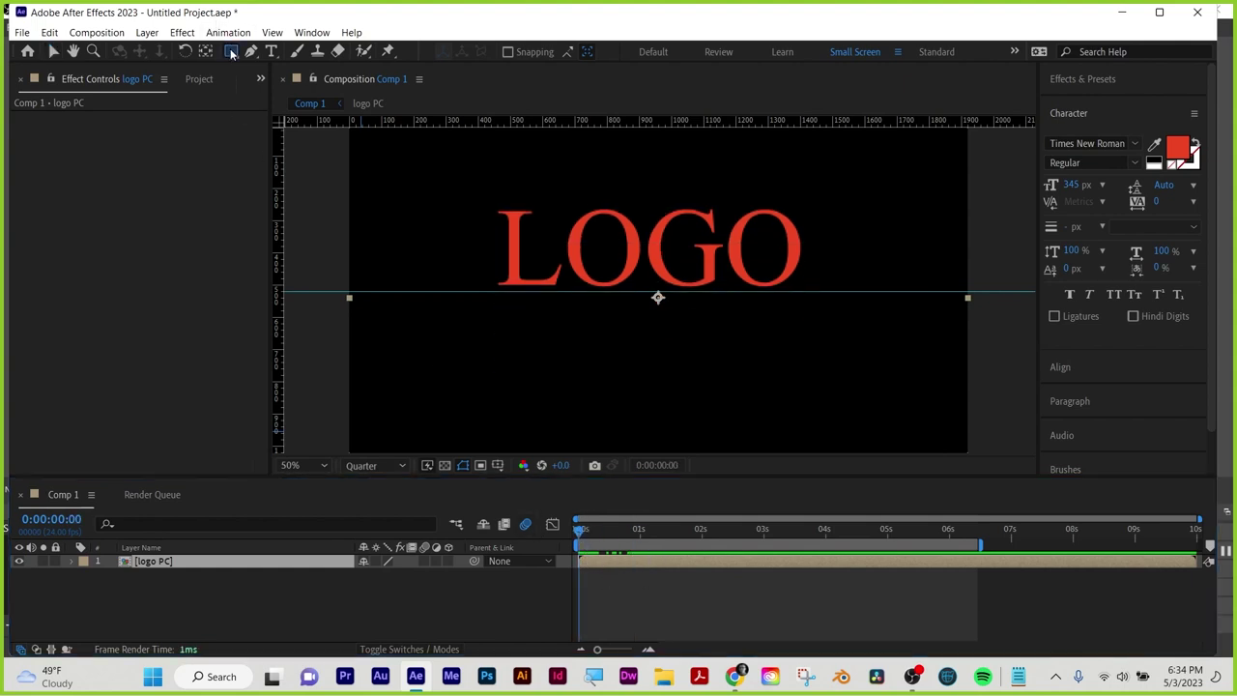
{"action": "left_click_drag", "start_coordinate": [473, 181], "coordinate": [815, 290]}
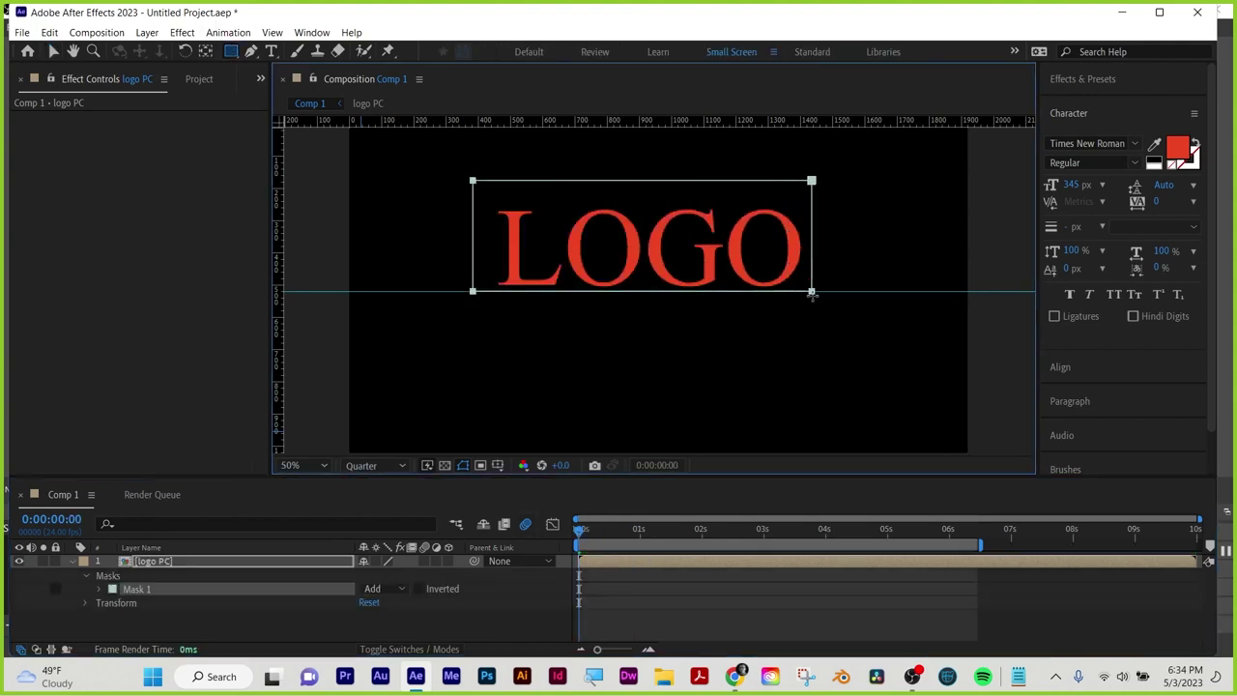
{"action": "left_click", "coordinate": [377, 589]}
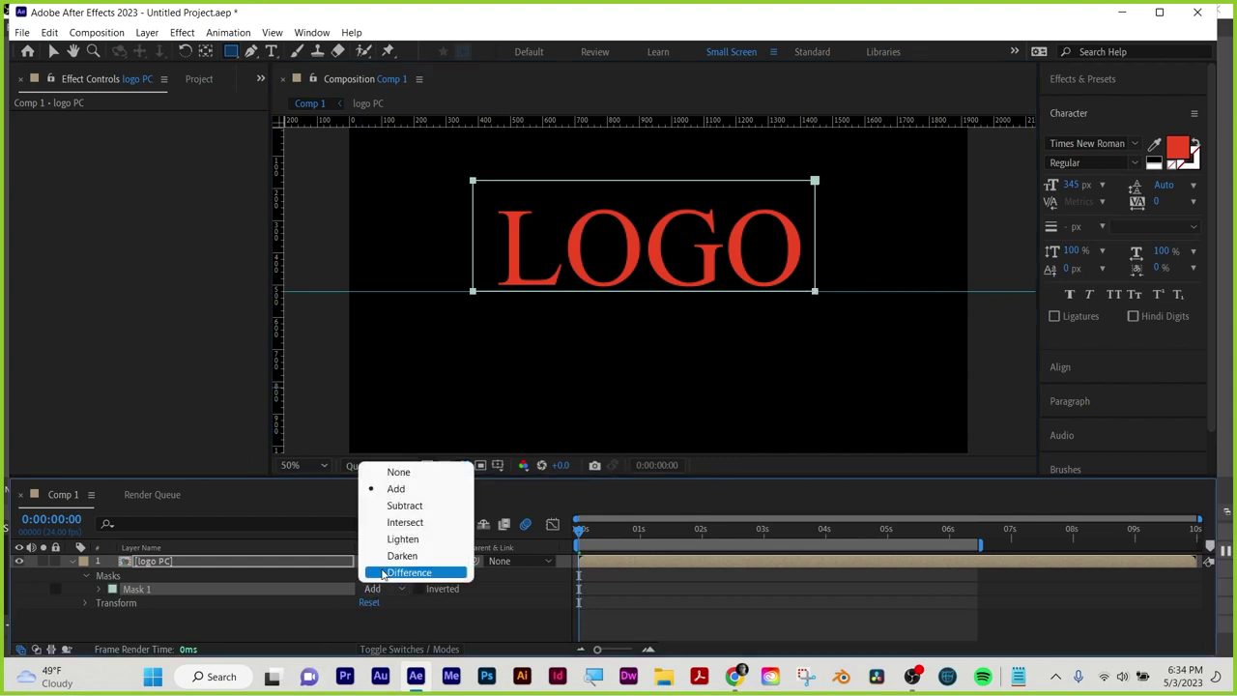
{"action": "left_click", "coordinate": [396, 506]}
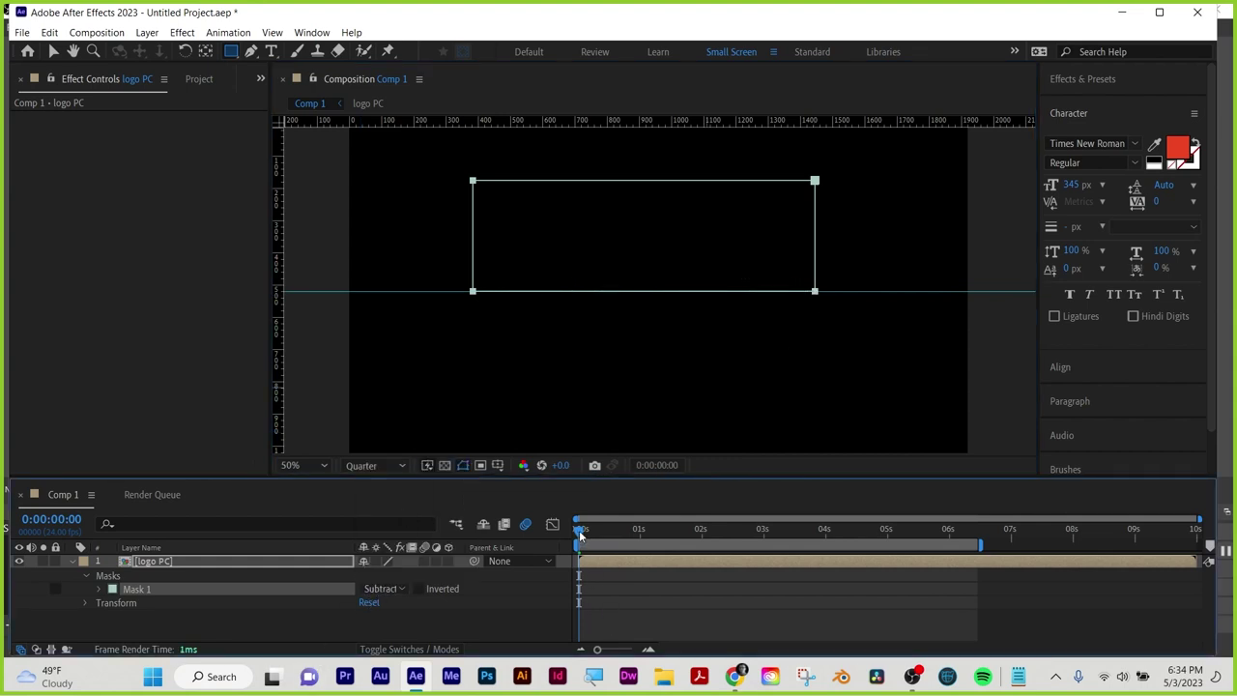
{"action": "mouse_move", "coordinate": [580, 535]}
{"action": "left_mouse_down"}
{"action": "mouse_move", "coordinate": [672, 535]}
{"action": "mouse_move", "coordinate": [559, 543]}
{"action": "left_mouse_up"}
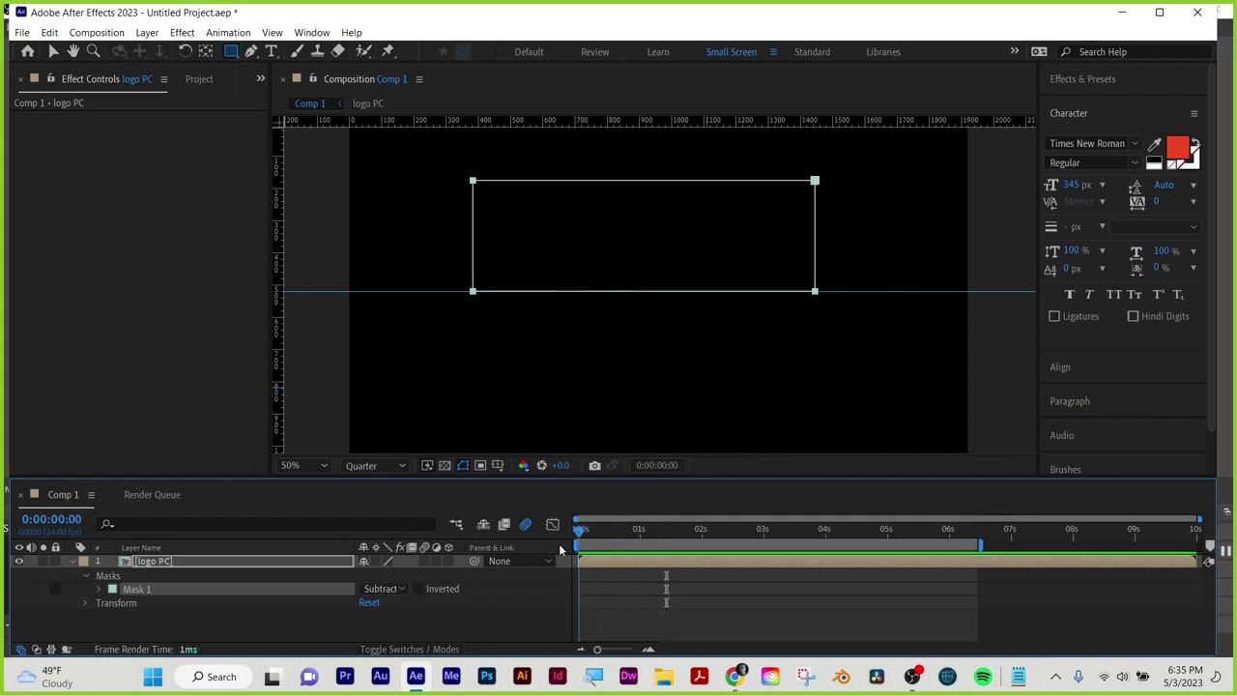
Open the logo PC composition to examine the text's motion, and close the Render Queue
{"action": "double_click", "coordinate": [629, 560]}
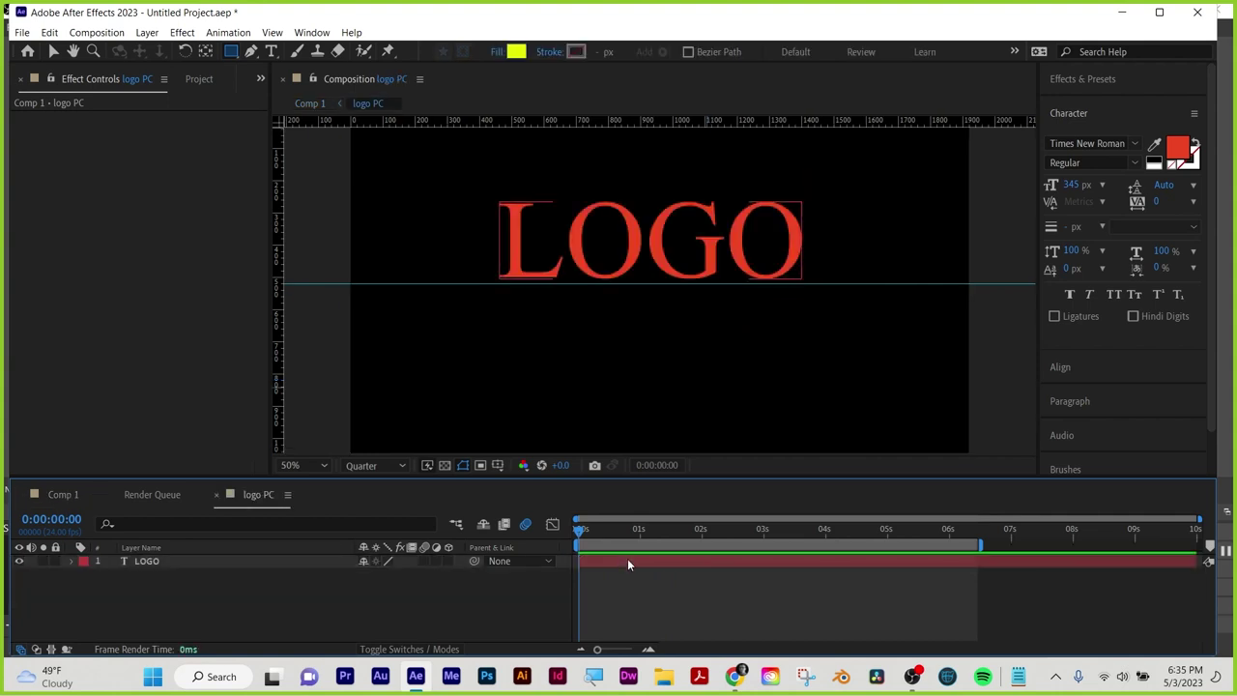
{"action": "left_click_drag", "start_coordinate": [600, 534], "coordinate": [560, 527]}
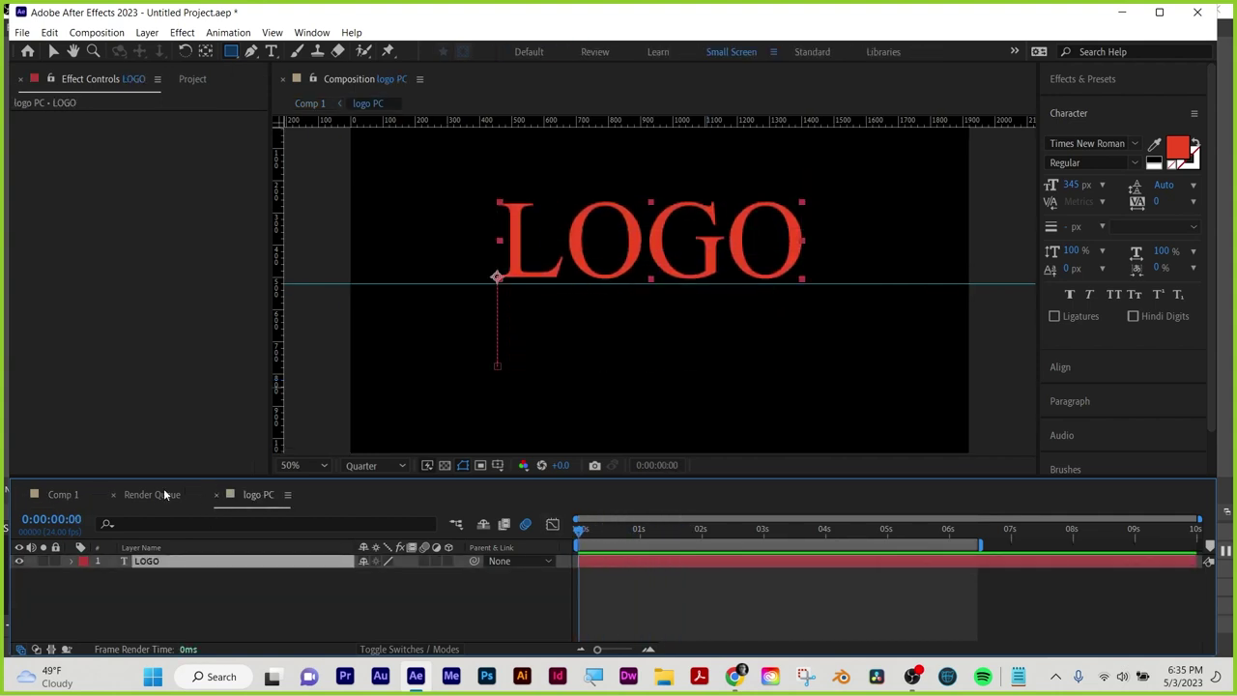
{"action": "left_click", "coordinate": [159, 496]}
{"action": "left_click", "coordinate": [111, 495]}
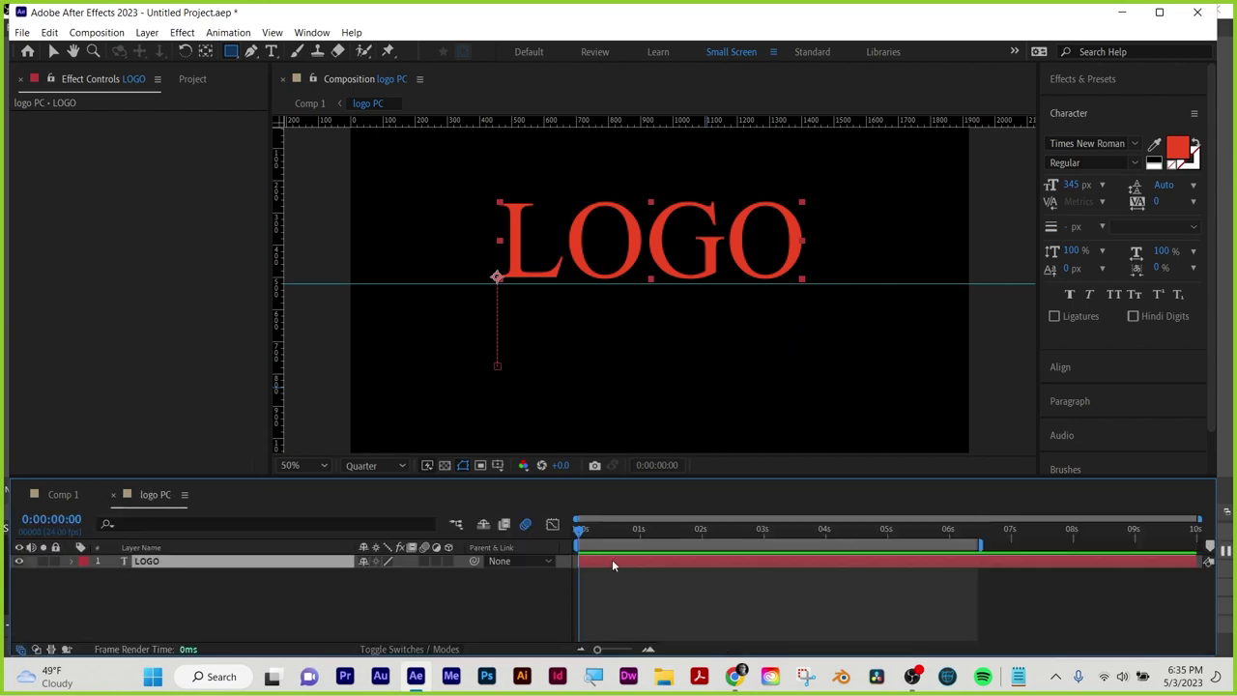
Return to Comp 1 and scrub to 0:00:01:09 to examine how the fixed mask affects the moving text
{"action": "left_click", "coordinate": [62, 494]}
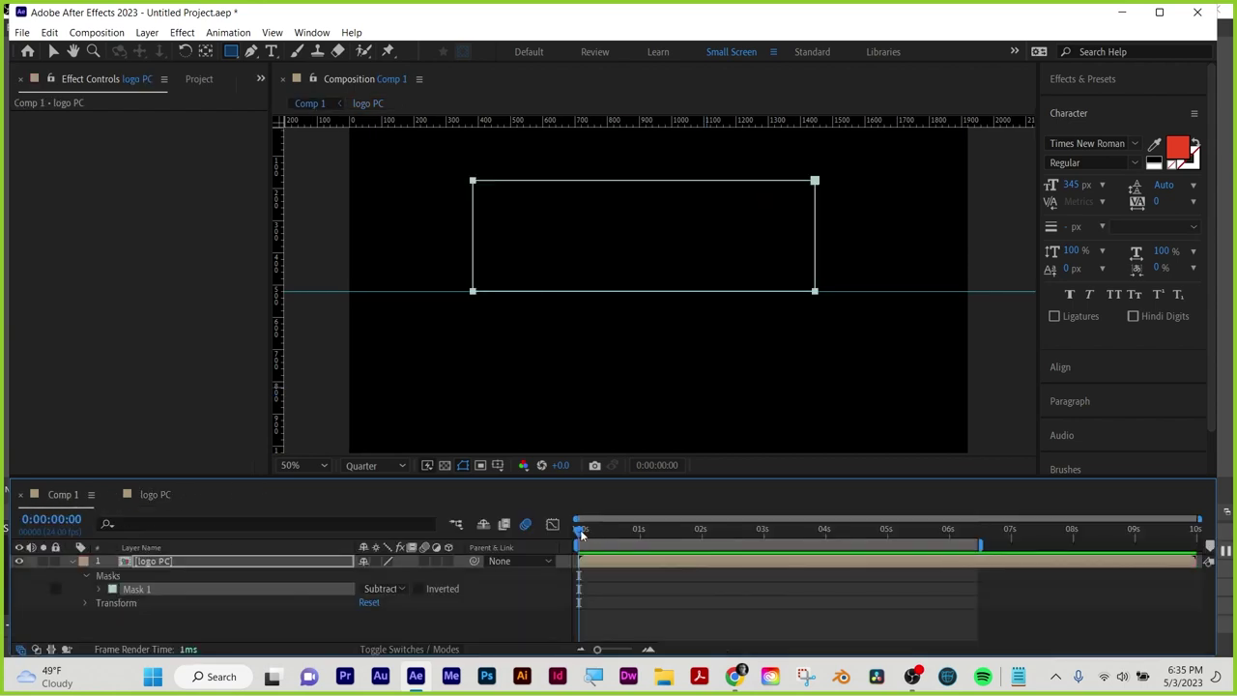
{"action": "left_click_drag", "start_coordinate": [580, 530], "coordinate": [664, 531]}
{"action": "left_click", "coordinate": [628, 562]}
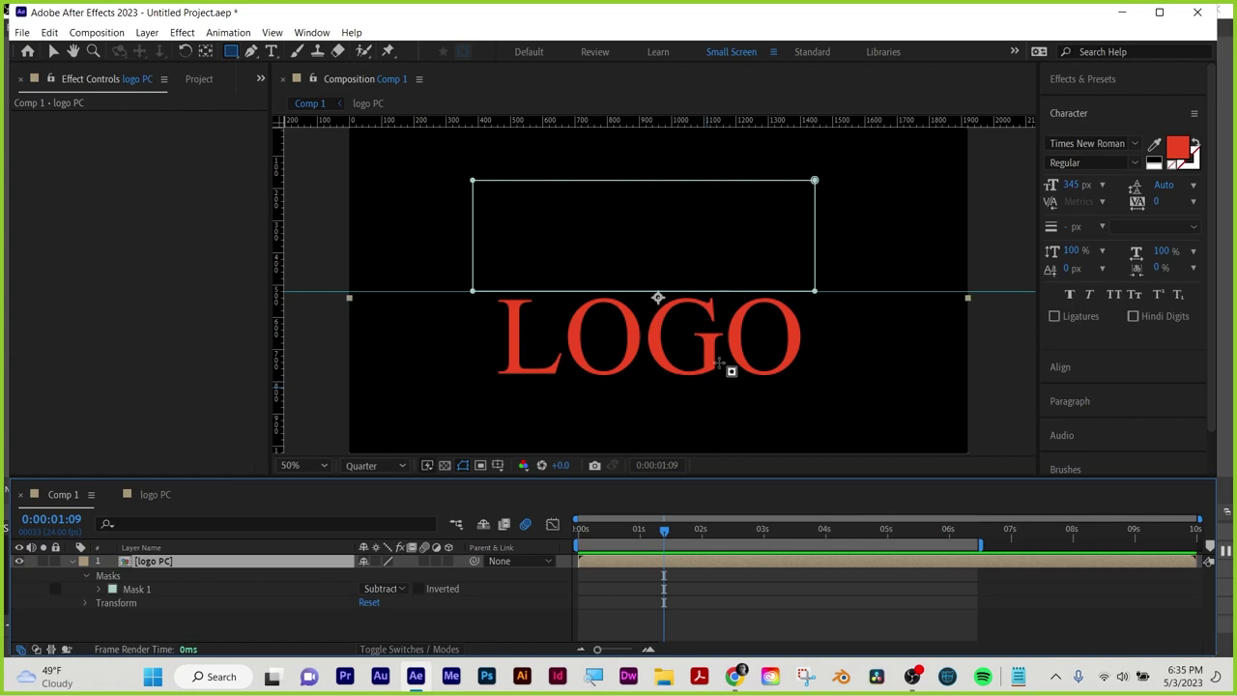
Move back to the start of the timeline and delete the logo PC layer from Comp 1
{"action": "key", "text": "Page_Up"}
{"action": "left_click_drag", "start_coordinate": [638, 532], "coordinate": [494, 517]}
{"action": "key", "text": "Delete"}
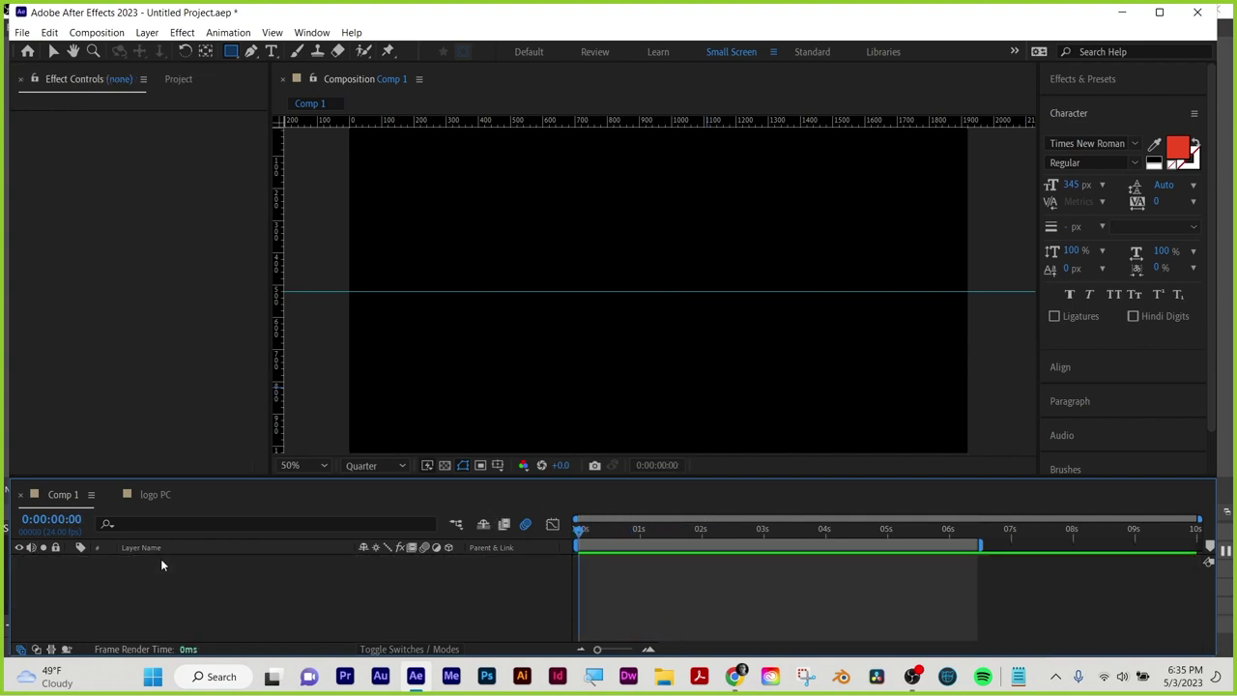
Import the video Adobe Rush Tutorial.mp4 into the project and create a new composition from it
{"action": "left_click", "coordinate": [179, 80]}
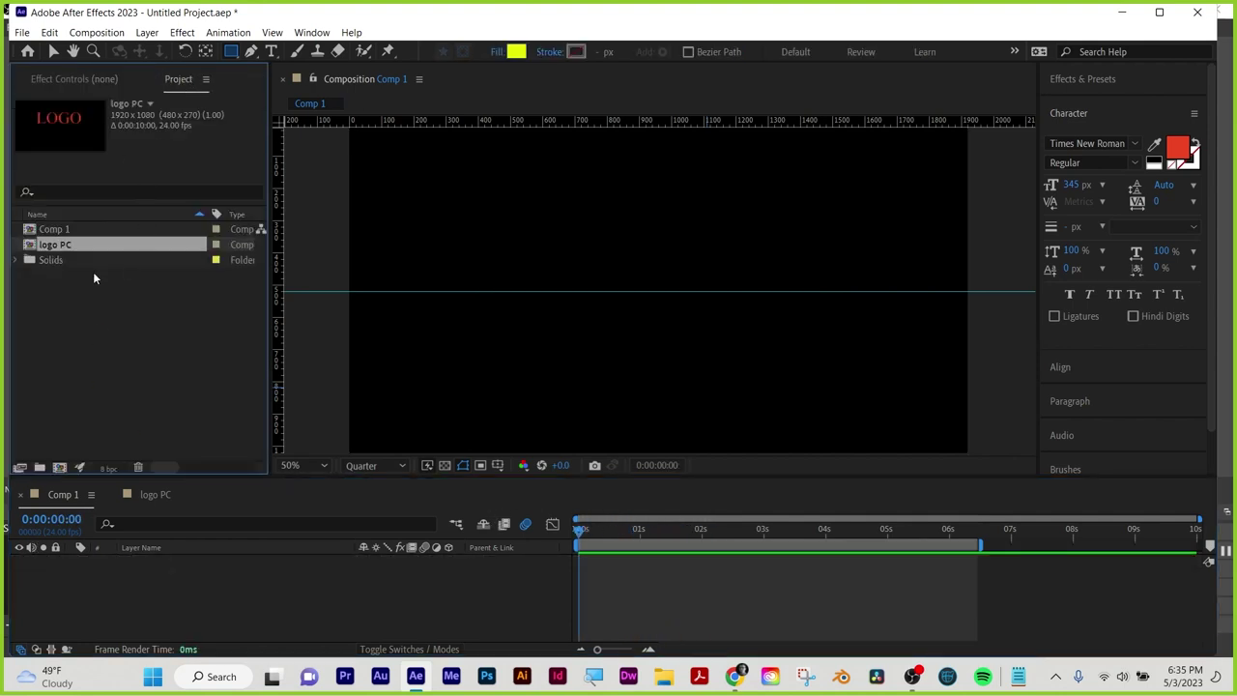
{"action": "double_click", "coordinate": [67, 303]}
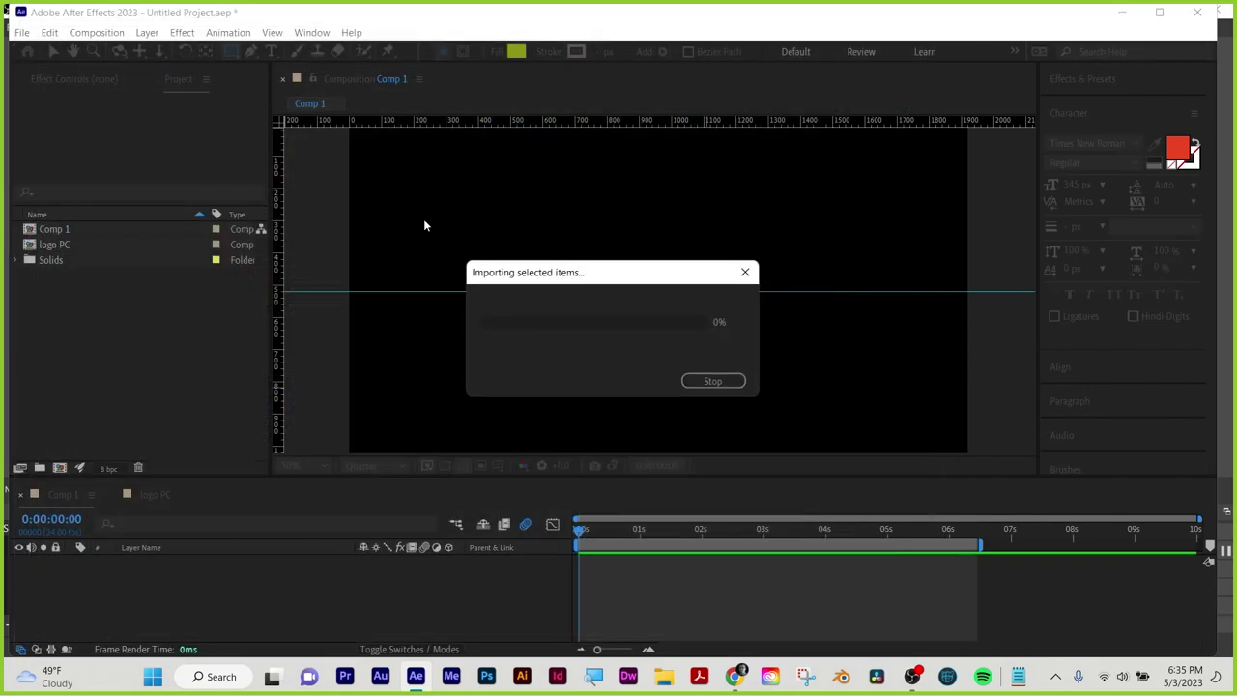
{"action": "left_click_drag", "start_coordinate": [85, 232], "coordinate": [59, 469]}
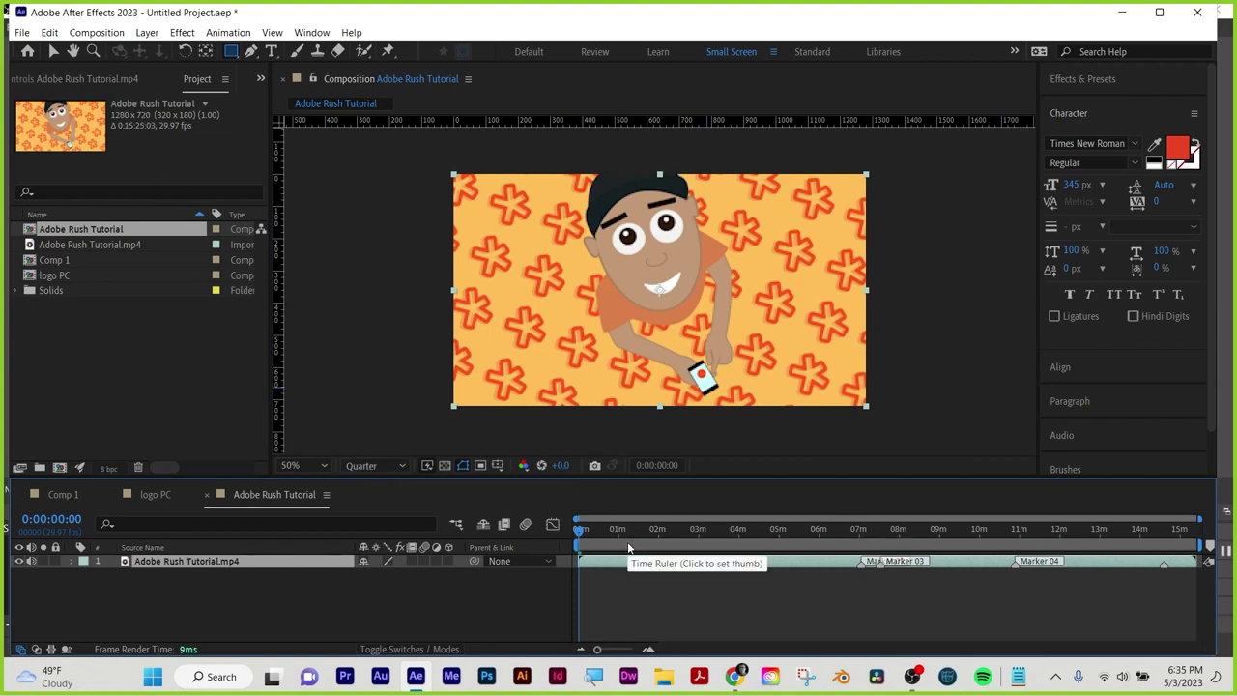
Draw a closed, curved freeform mask with the Pen tool over the cartoon character in the video layer and reveal its Mask Path
{"action": "left_click", "coordinate": [251, 51]}
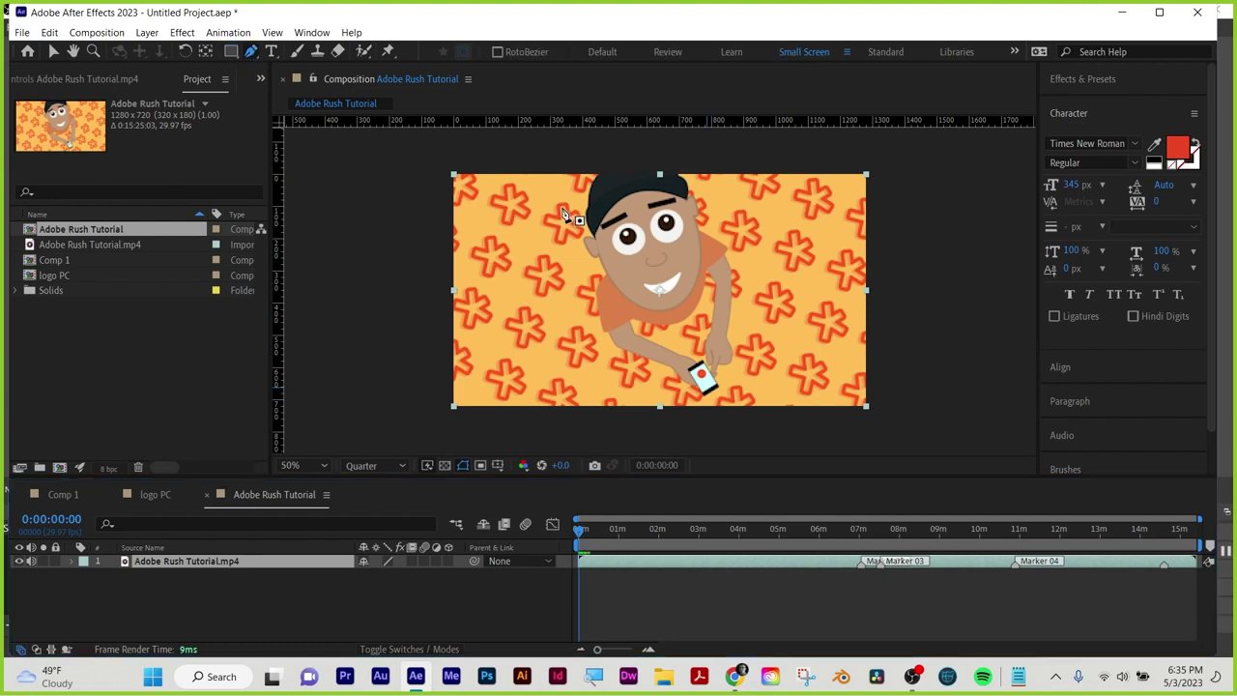
{"action": "left_click", "coordinate": [609, 218]}
{"action": "left_click", "coordinate": [633, 289]}
{"action": "left_click", "coordinate": [609, 317]}
{"action": "left_click", "coordinate": [666, 320]}
{"action": "left_click", "coordinate": [723, 344]}
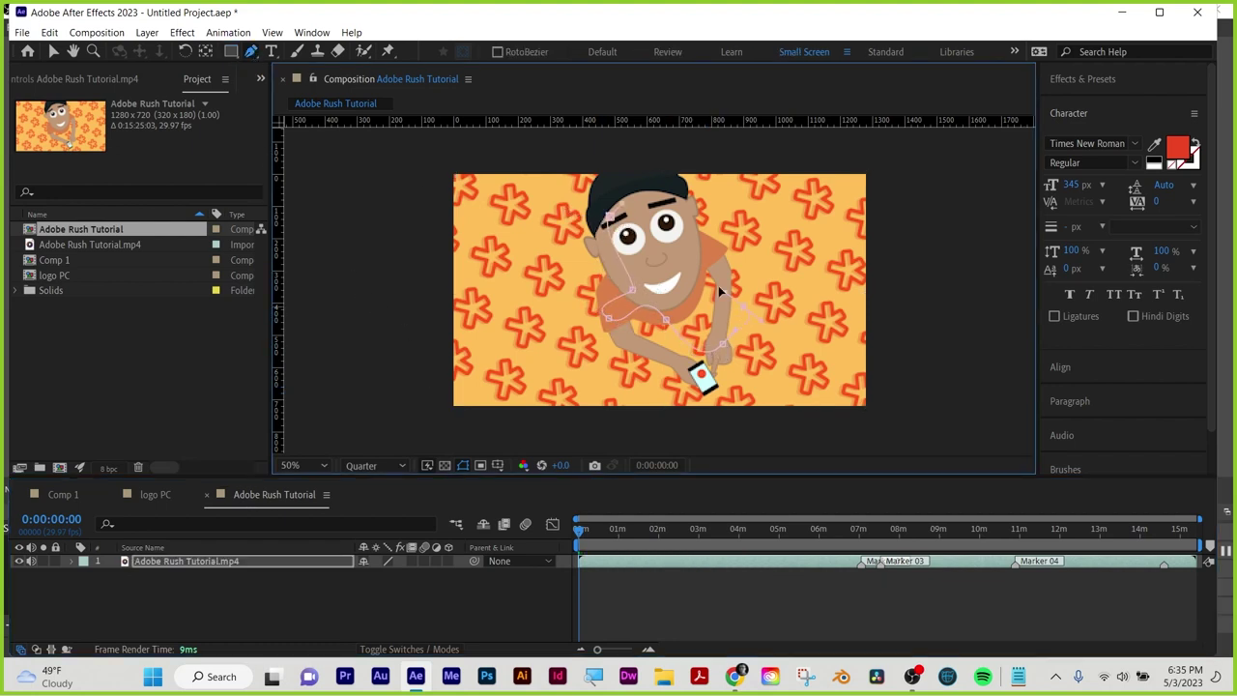
{"action": "left_click", "coordinate": [783, 237]}
{"action": "left_click", "coordinate": [688, 251]}
{"action": "left_click", "coordinate": [610, 218]}
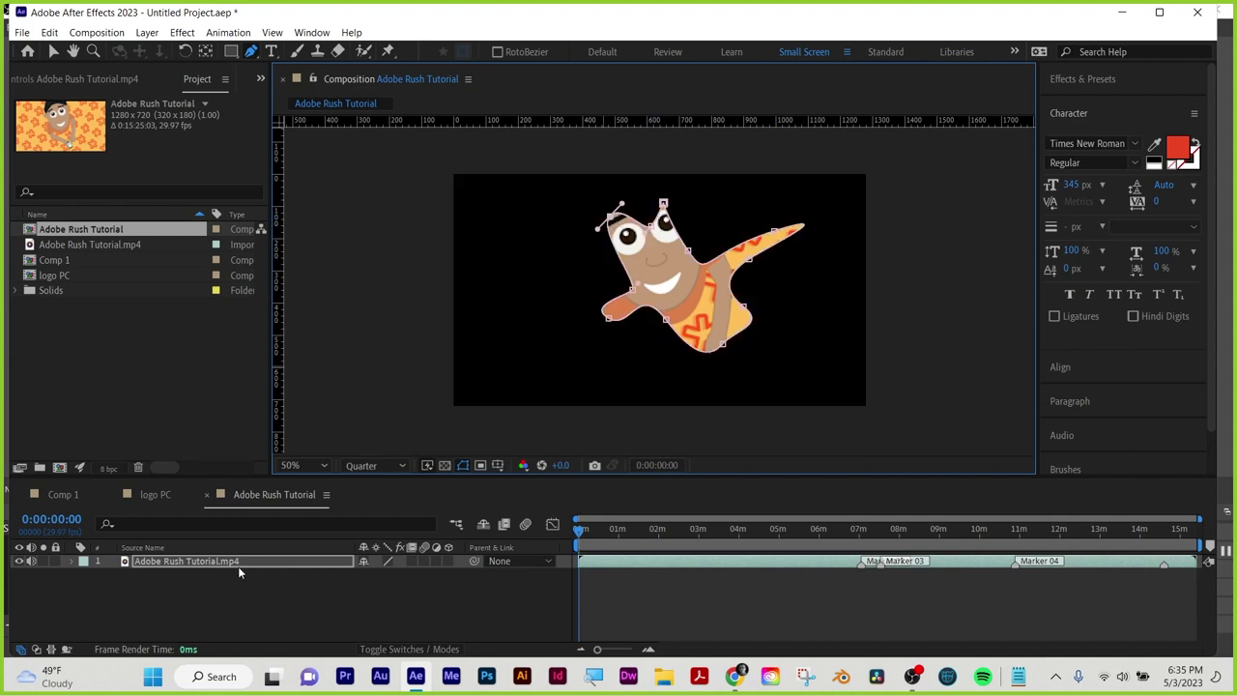
{"action": "key", "text": "m"}
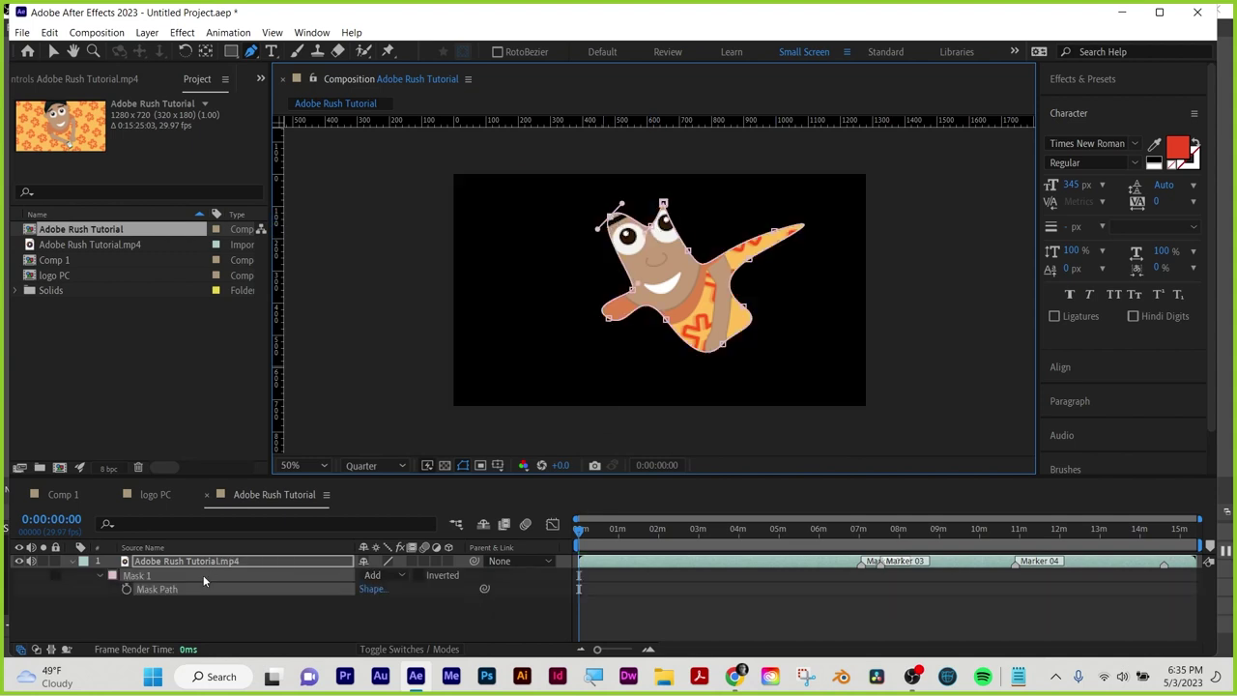
Animate Mask 1's Mask Expansion from -134 pixels at the start of the timeline to 647 pixels at 0:01:56:25
{"action": "left_click", "coordinate": [99, 574]}
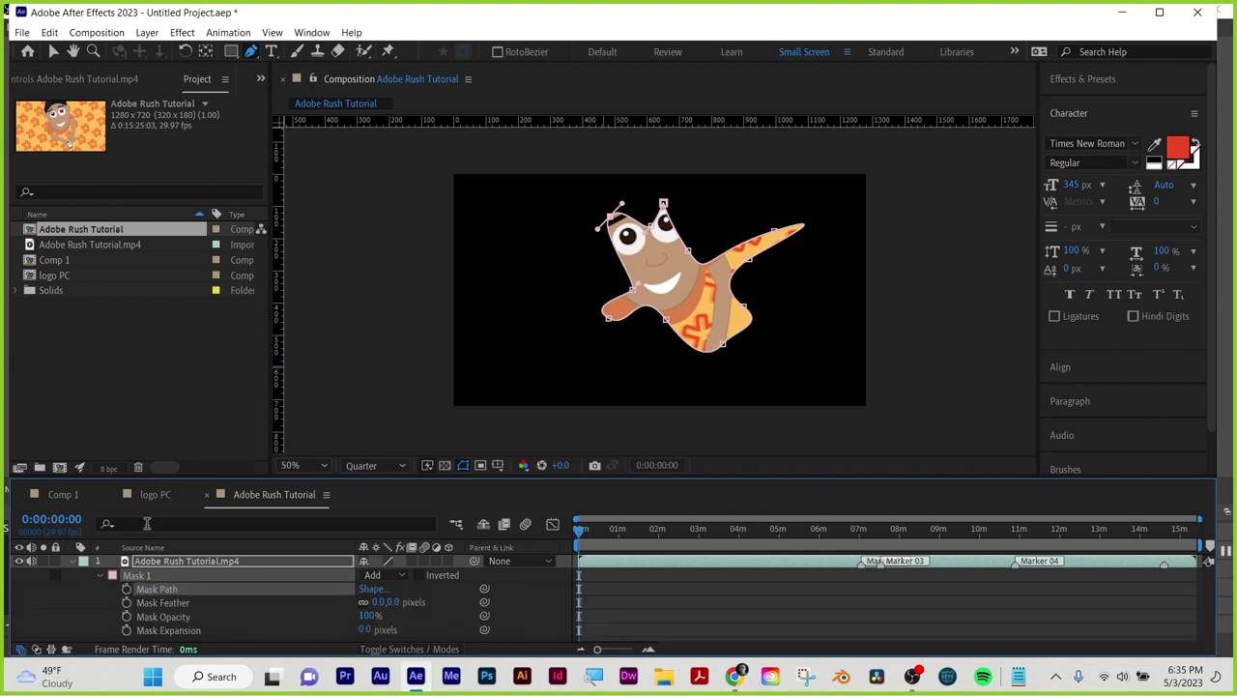
{"action": "left_click_drag", "start_coordinate": [187, 477], "coordinate": [192, 439]}
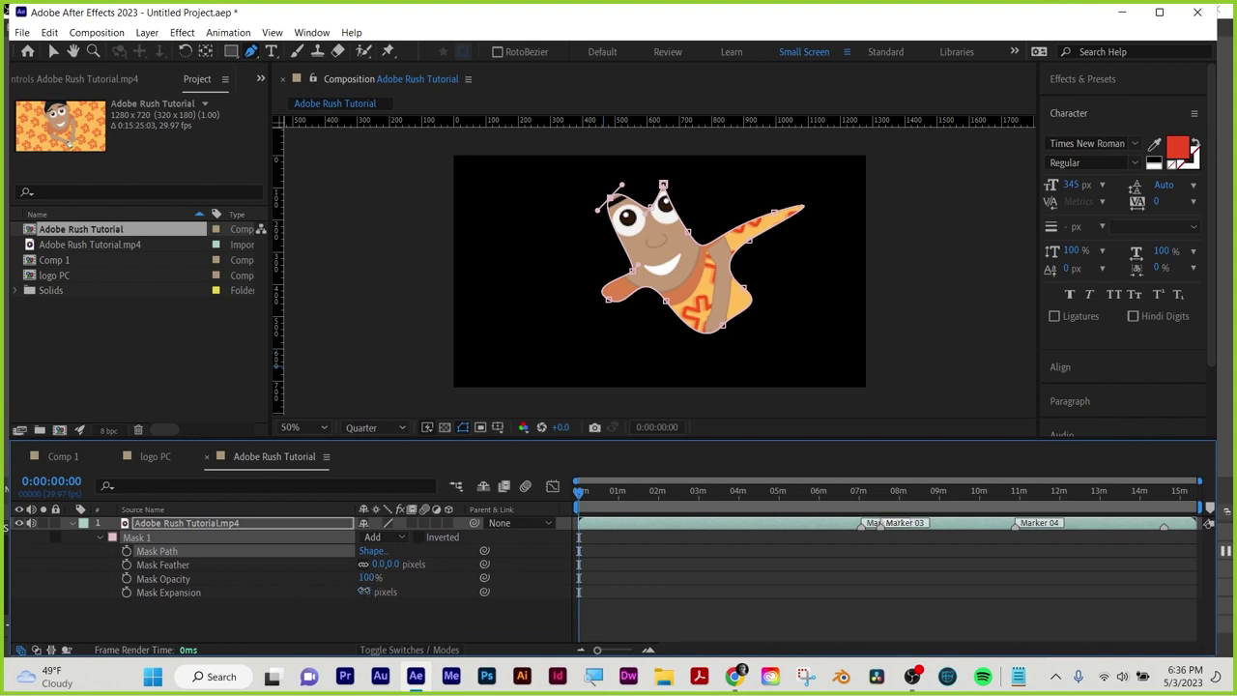
{"action": "left_click_drag", "start_coordinate": [365, 591], "coordinate": [283, 612]}
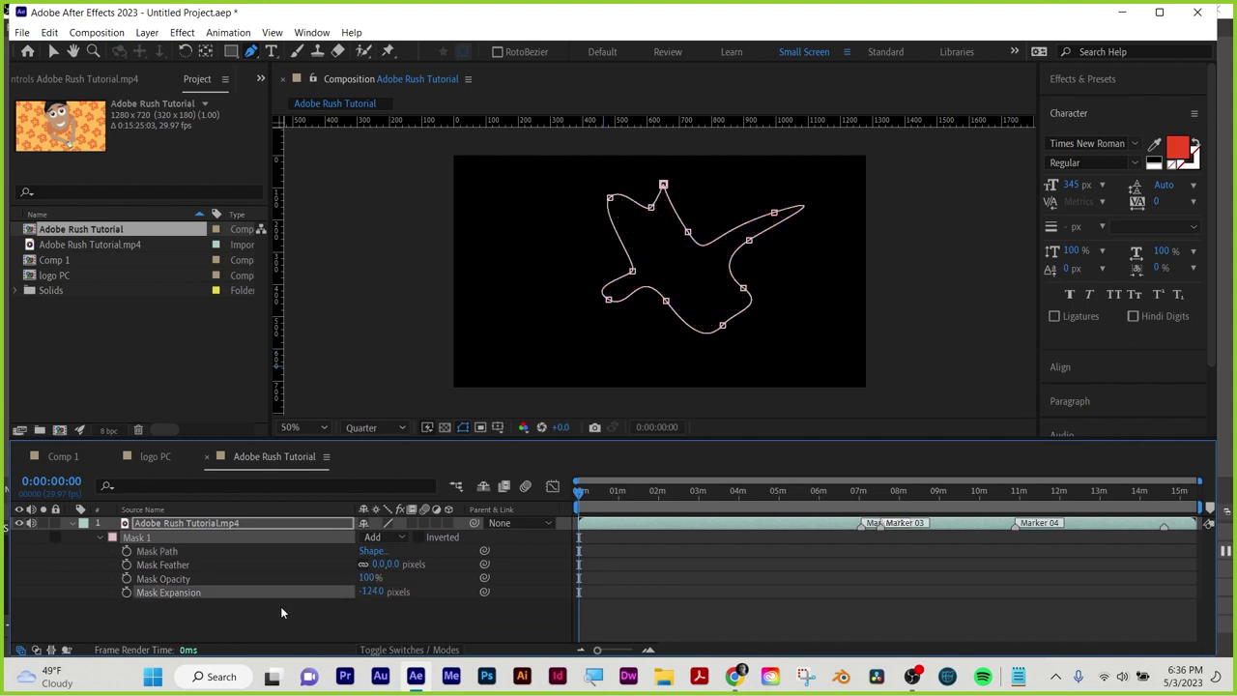
{"action": "left_click", "coordinate": [127, 593]}
{"action": "left_click_drag", "start_coordinate": [580, 493], "coordinate": [657, 491]}
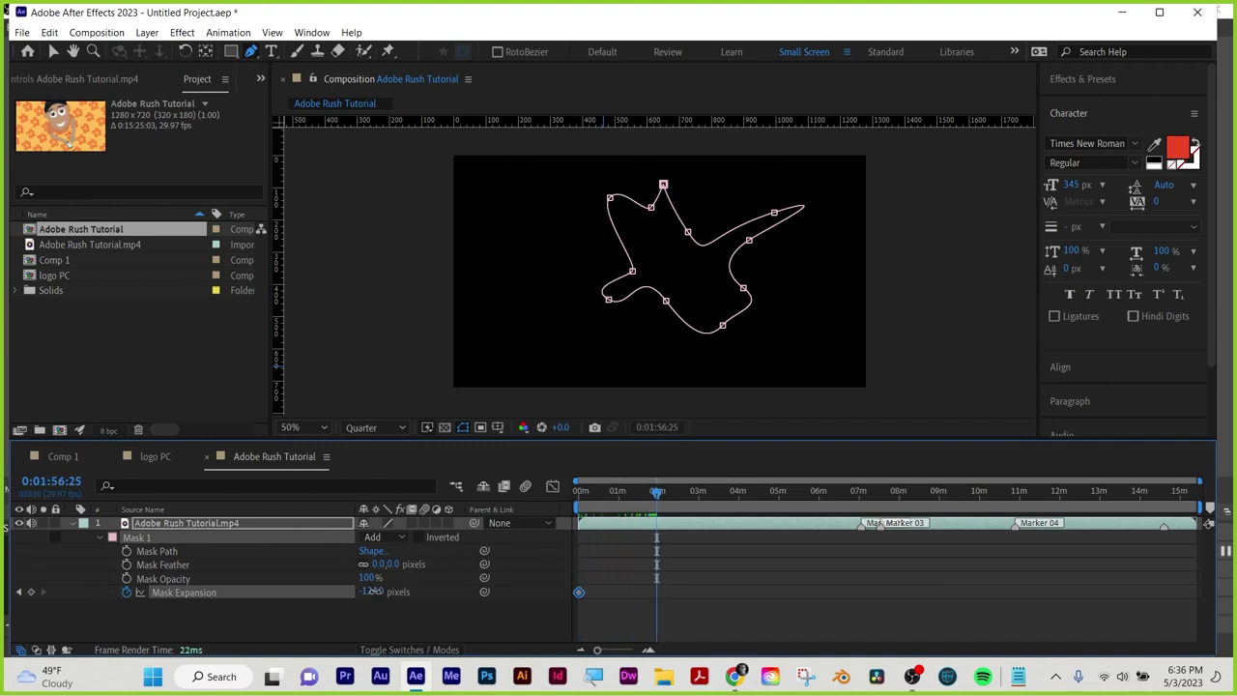
{"action": "left_click_drag", "start_coordinate": [373, 591], "coordinate": [924, 580]}
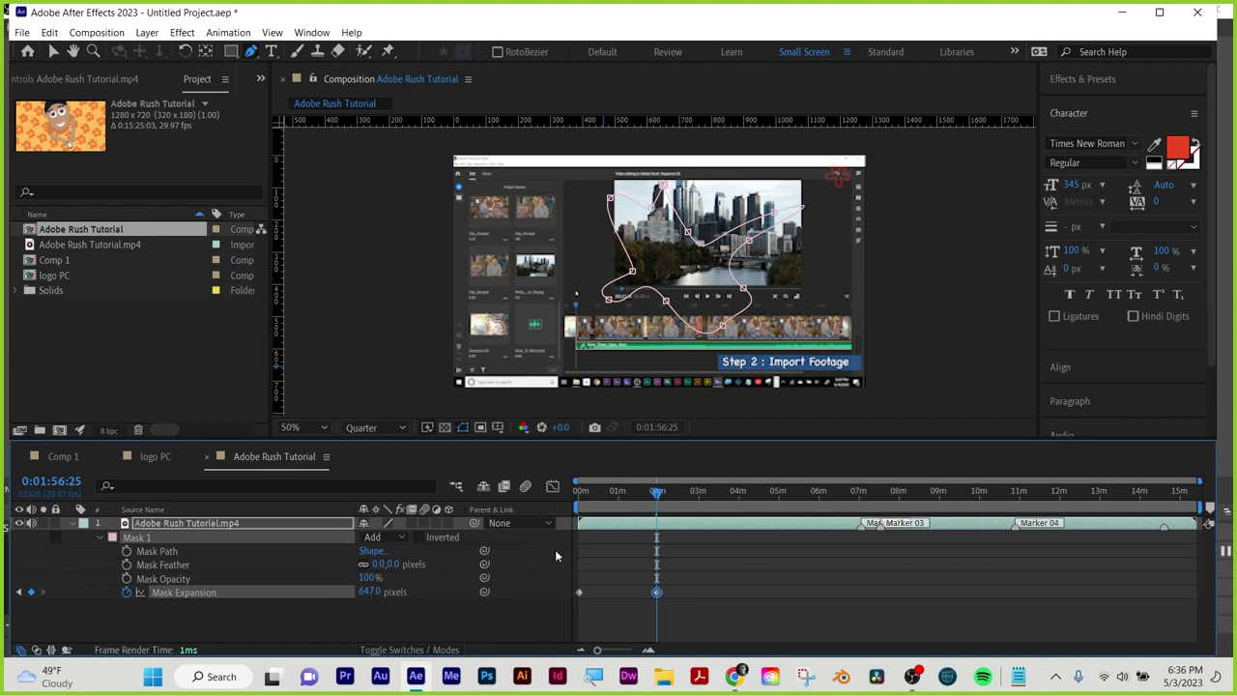
Set Mask 1's Mask Feather to 204 pixels at 0:00:49:12 and scrub ahead to 0:01:49:18 to examine the softened reveal
{"action": "left_click", "coordinate": [612, 507]}
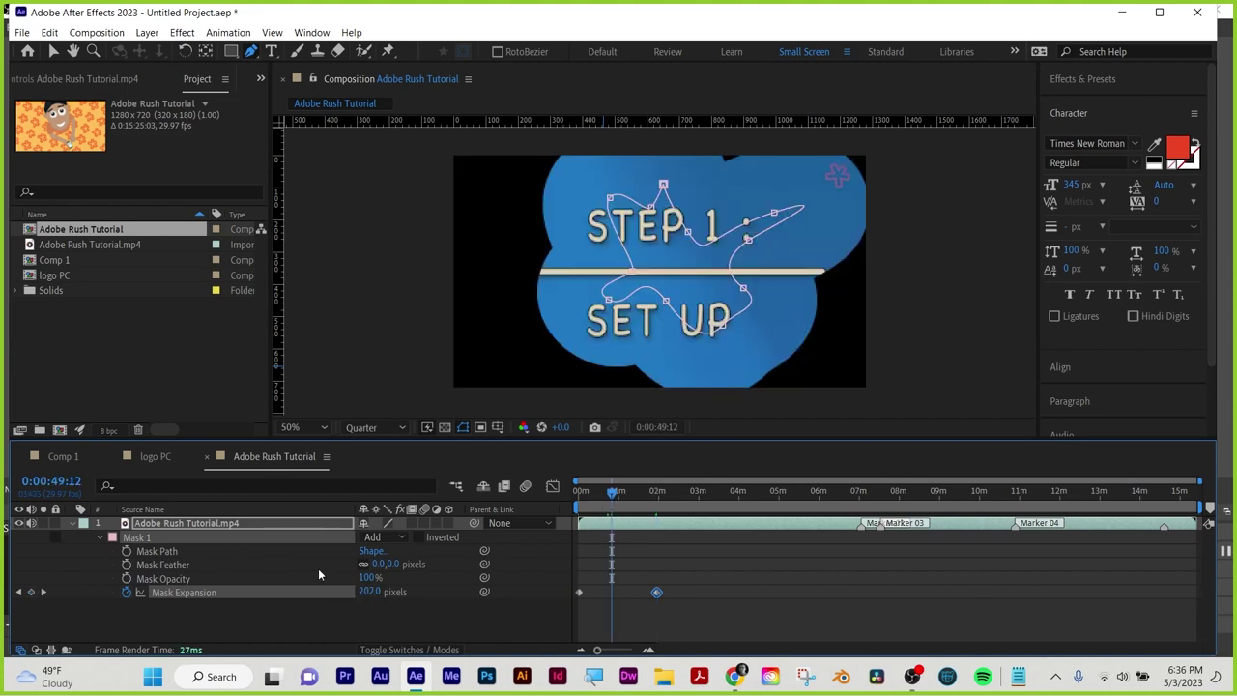
{"action": "left_click_drag", "start_coordinate": [391, 564], "coordinate": [504, 561]}
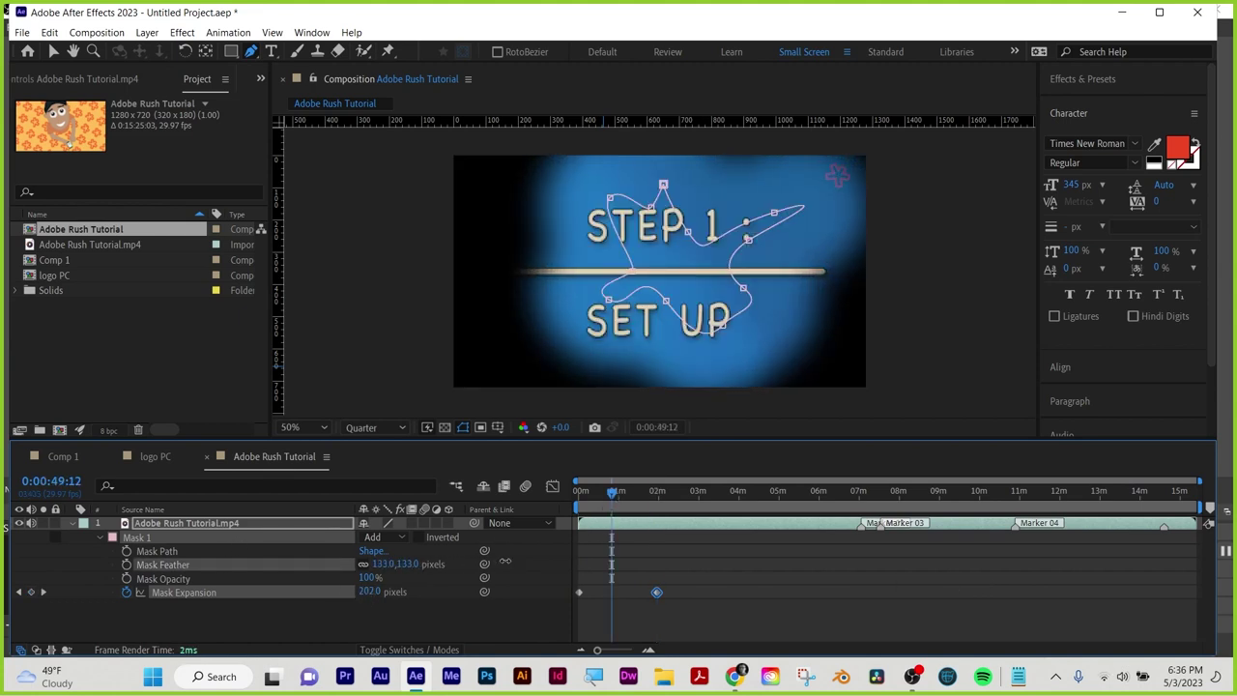
{"action": "left_click_drag", "start_coordinate": [396, 565], "coordinate": [453, 564]}
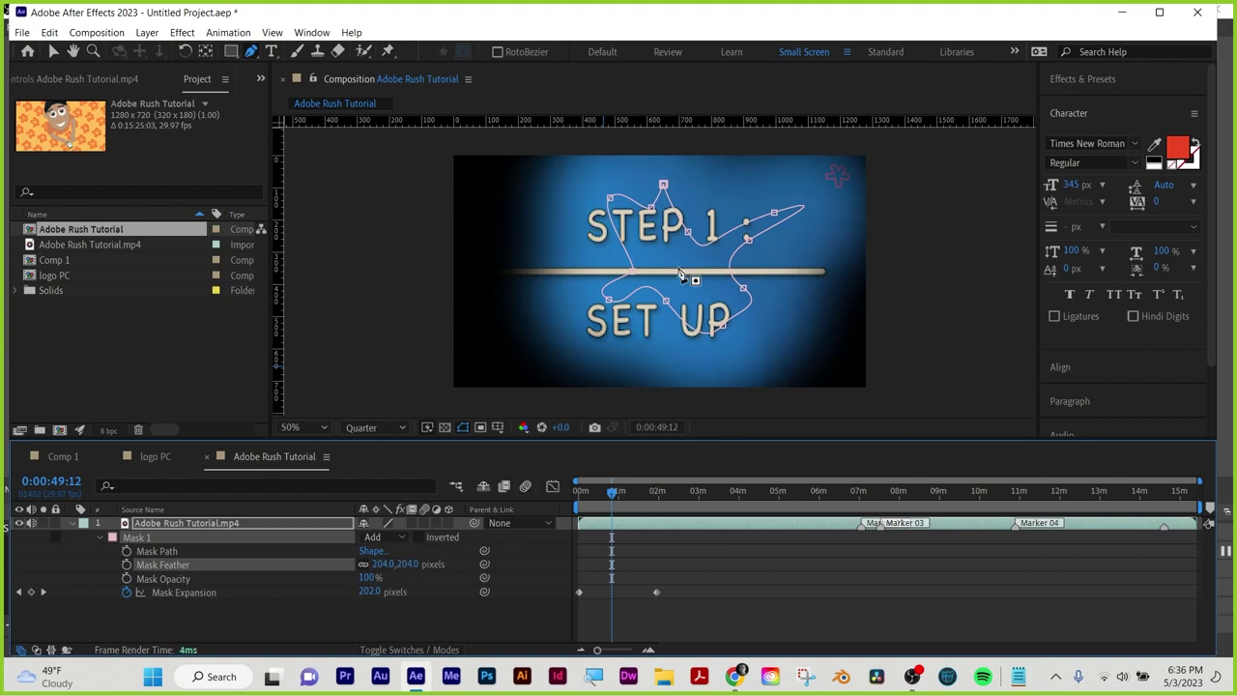
{"action": "left_click_drag", "start_coordinate": [615, 492], "coordinate": [653, 494]}
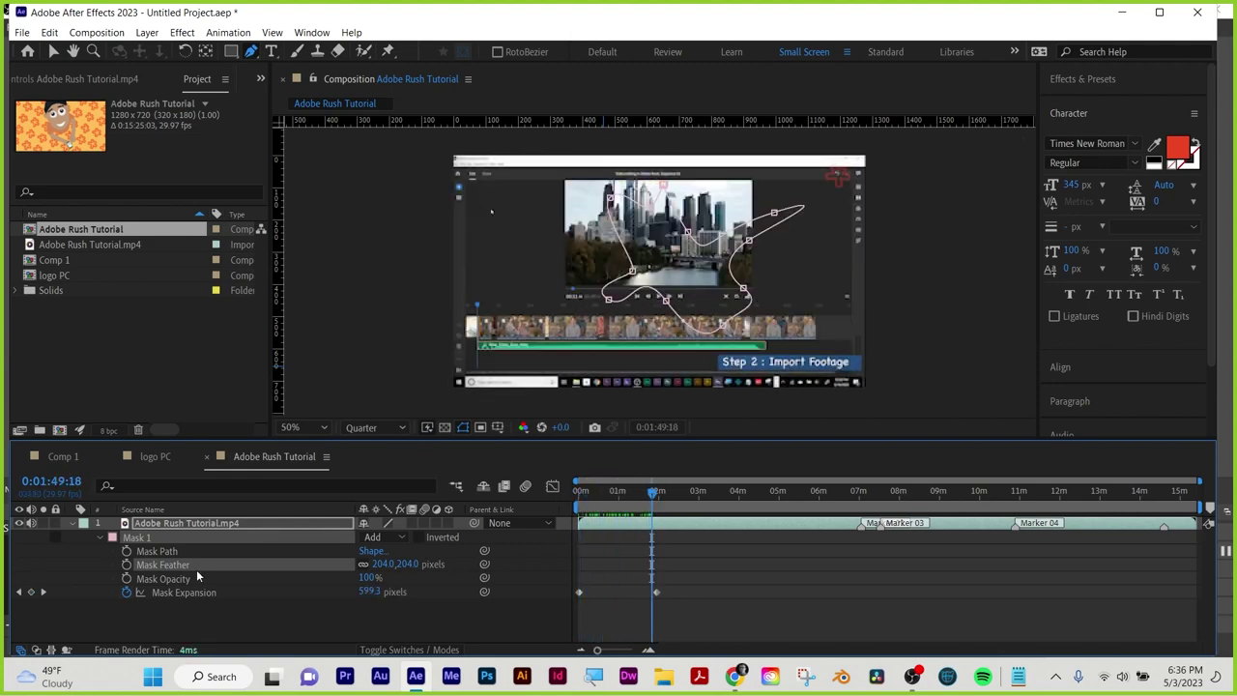
Delete the existing mask and, at the start of the timeline, draw a closed, curved Pen mask through the character's face and around the background beside it
{"action": "key", "text": "u"}
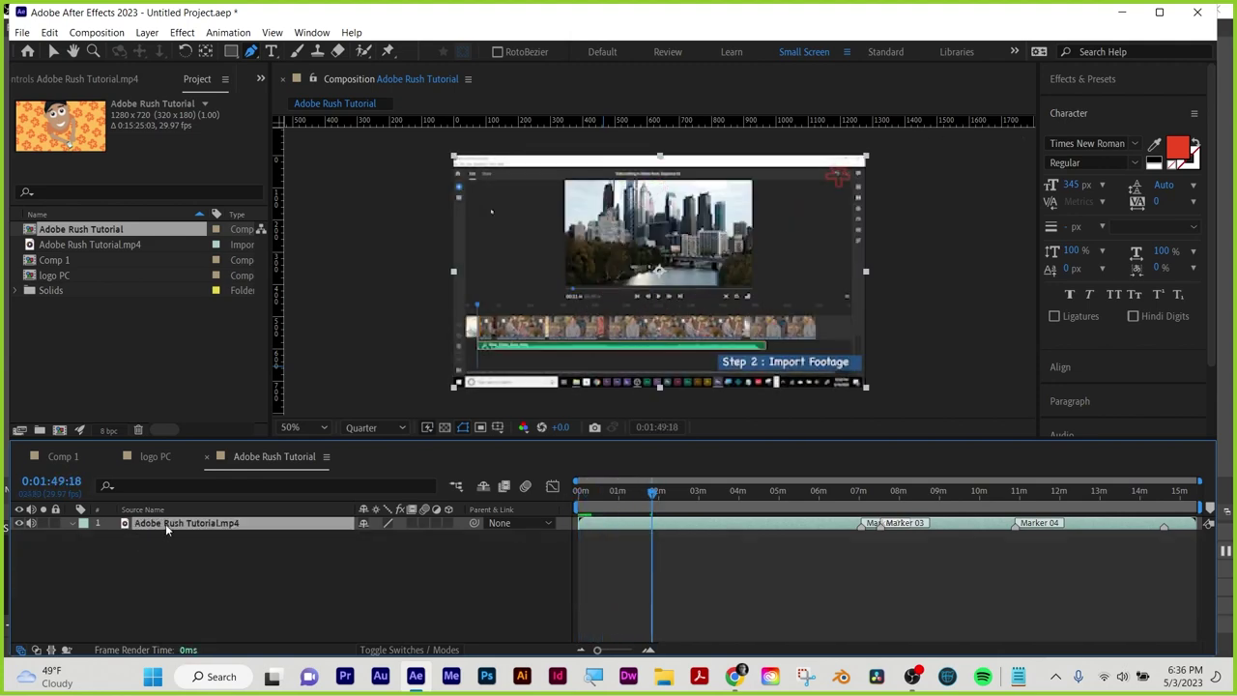
{"action": "left_click_drag", "start_coordinate": [648, 497], "coordinate": [565, 498]}
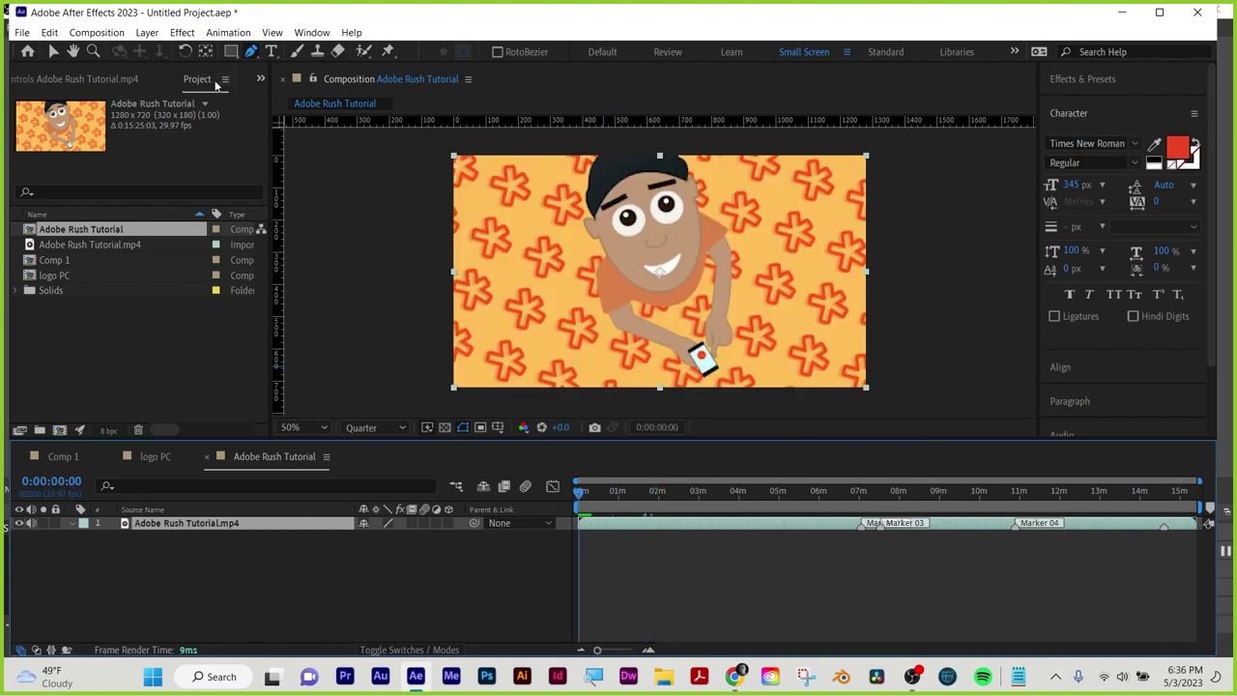
{"action": "mouse_move", "coordinate": [250, 54]}
{"action": "left_mouse_down"}
{"action": "mouse_move", "coordinate": [291, 123]}
{"action": "mouse_move", "coordinate": [279, 51]}
{"action": "mouse_move", "coordinate": [254, 53]}
{"action": "left_mouse_up"}
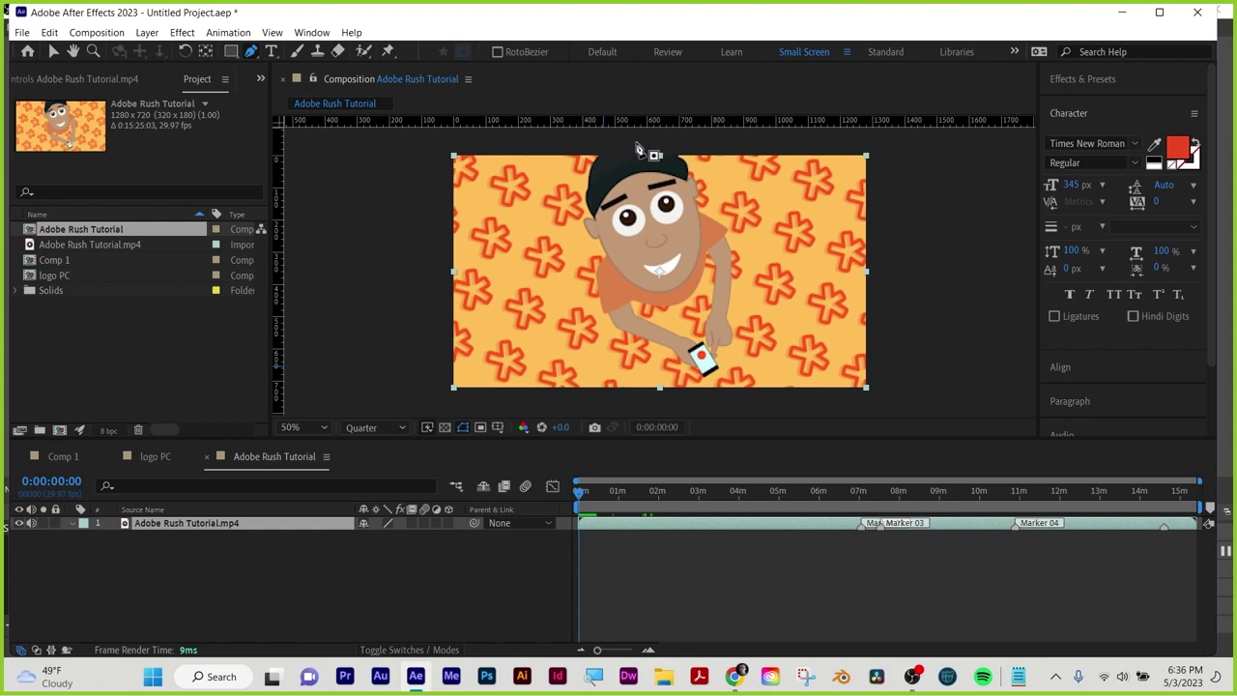
{"action": "left_click", "coordinate": [636, 143]}
{"action": "left_click_drag", "start_coordinate": [648, 215], "coordinate": [640, 400]}
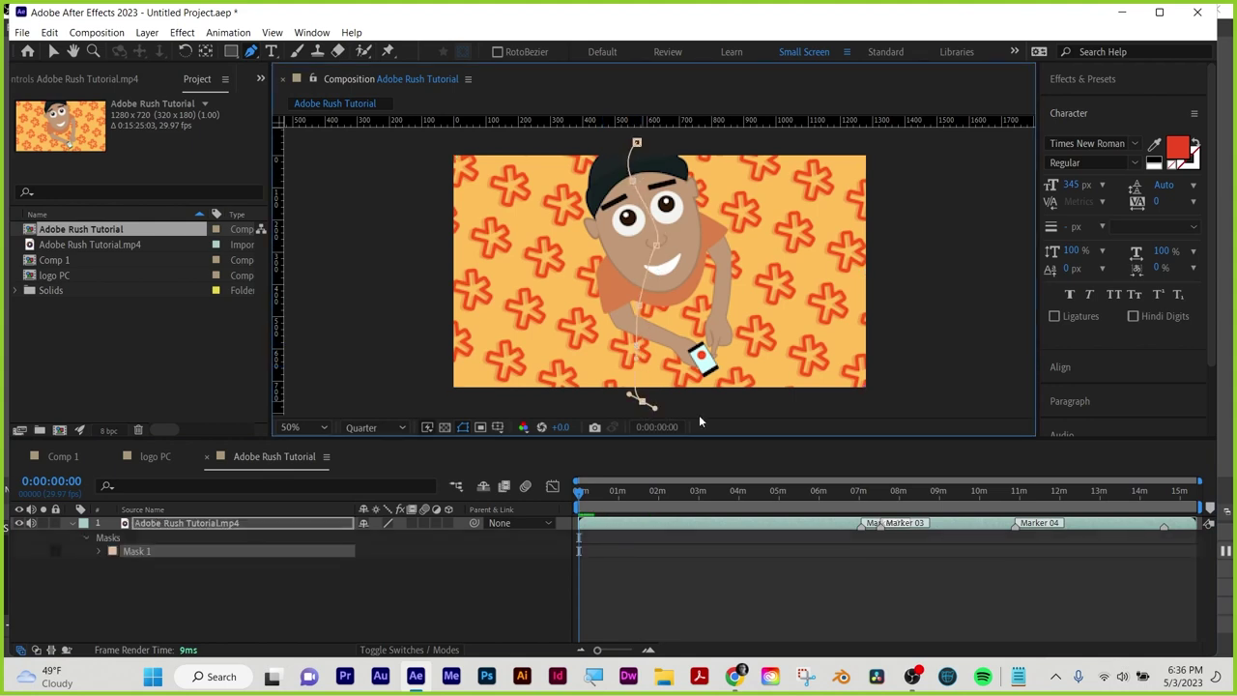
{"action": "left_click_drag", "start_coordinate": [734, 409], "coordinate": [747, 409]}
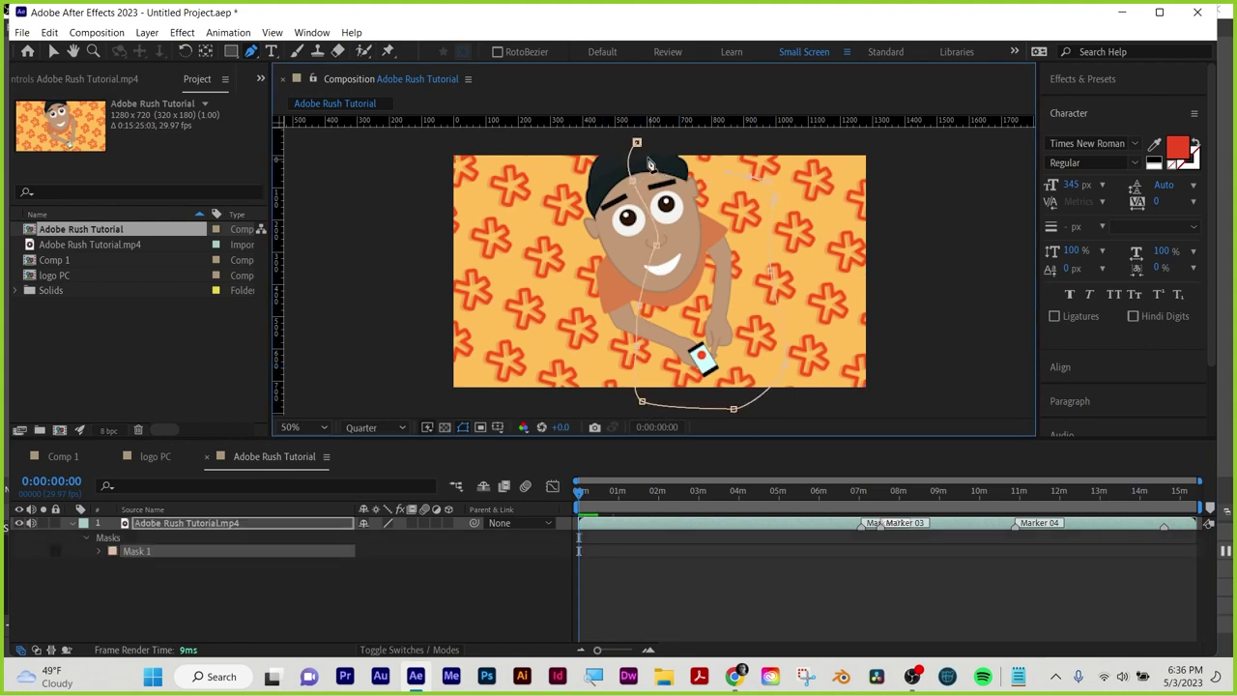
{"action": "left_click_drag", "start_coordinate": [638, 145], "coordinate": [681, 169]}
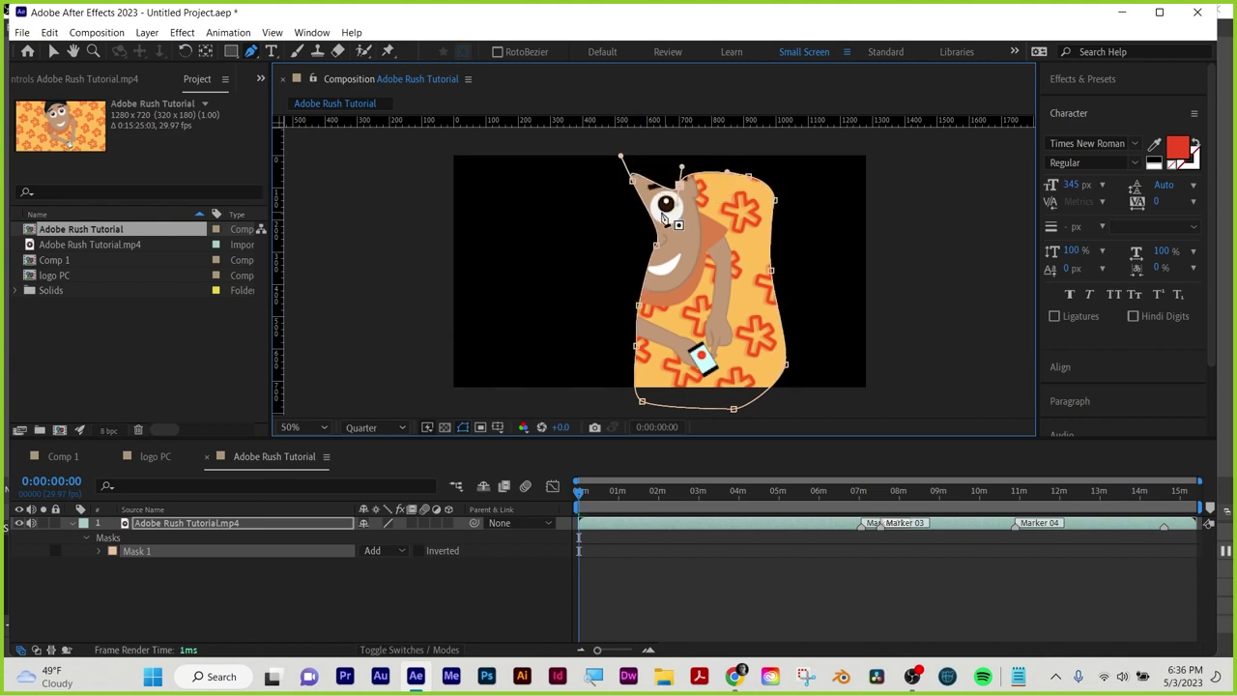
{"action": "left_click_drag", "start_coordinate": [734, 409], "coordinate": [651, 371]}
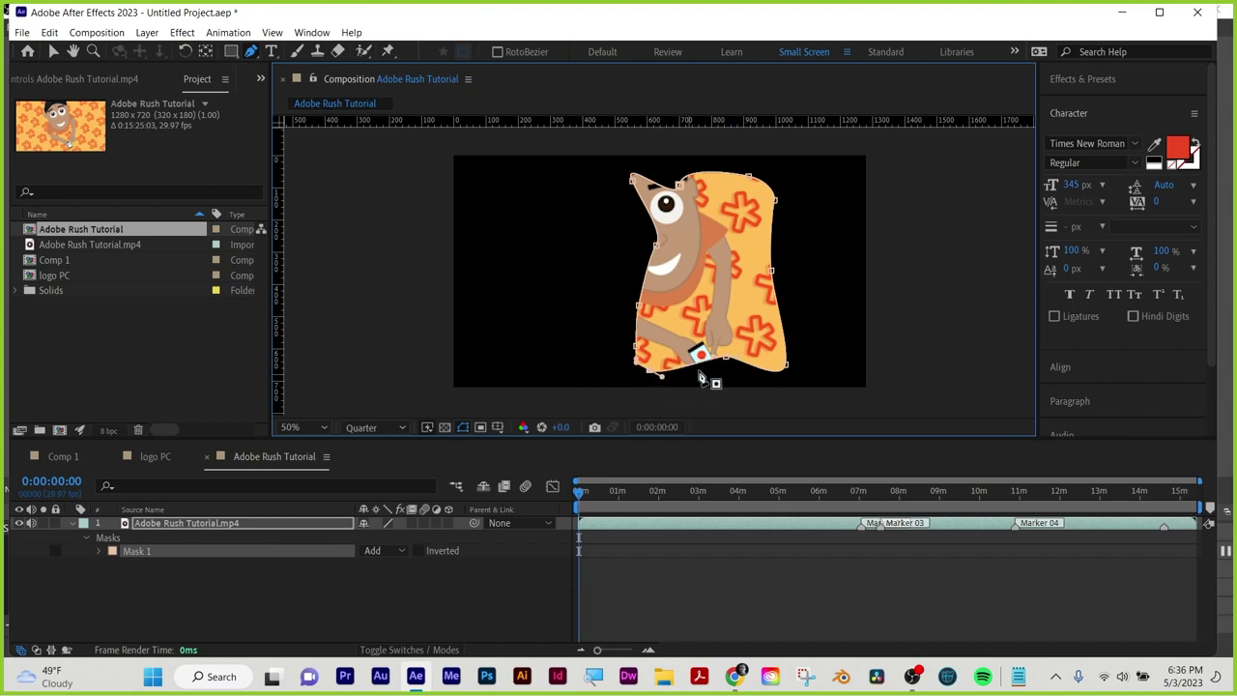
Use the Mask Feather tool to pull feather points outward from the mask edge beside the character's face and torso
{"action": "left_click", "coordinate": [254, 54]}
{"action": "left_click_drag", "start_coordinate": [254, 55], "coordinate": [345, 78]}
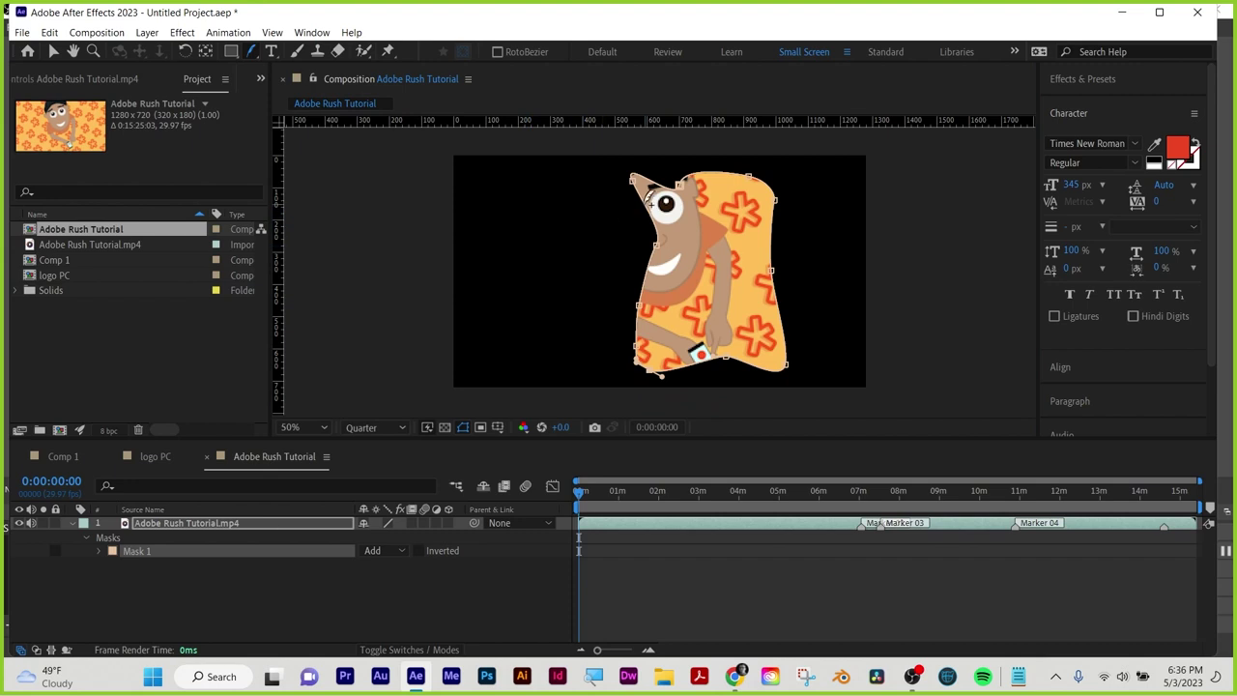
{"action": "mouse_move", "coordinate": [643, 190]}
{"action": "left_mouse_down"}
{"action": "mouse_move", "coordinate": [626, 193]}
{"action": "mouse_move", "coordinate": [638, 193]}
{"action": "left_mouse_up"}
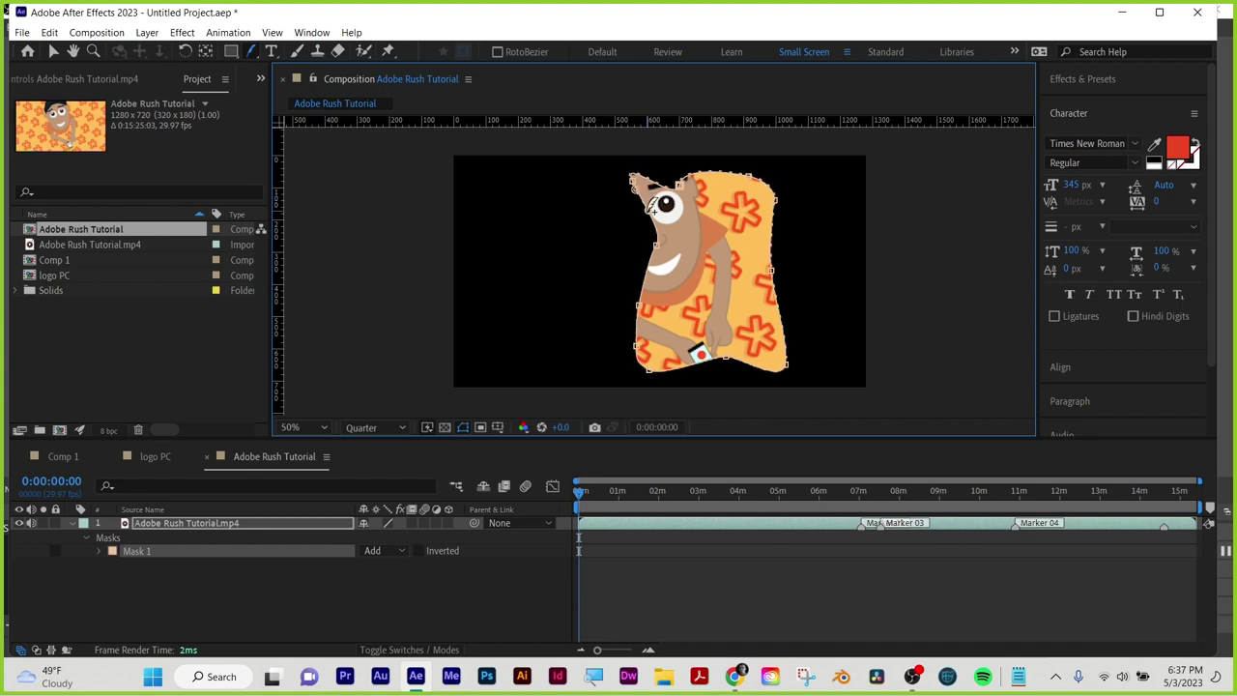
{"action": "left_click_drag", "start_coordinate": [646, 213], "coordinate": [636, 217]}
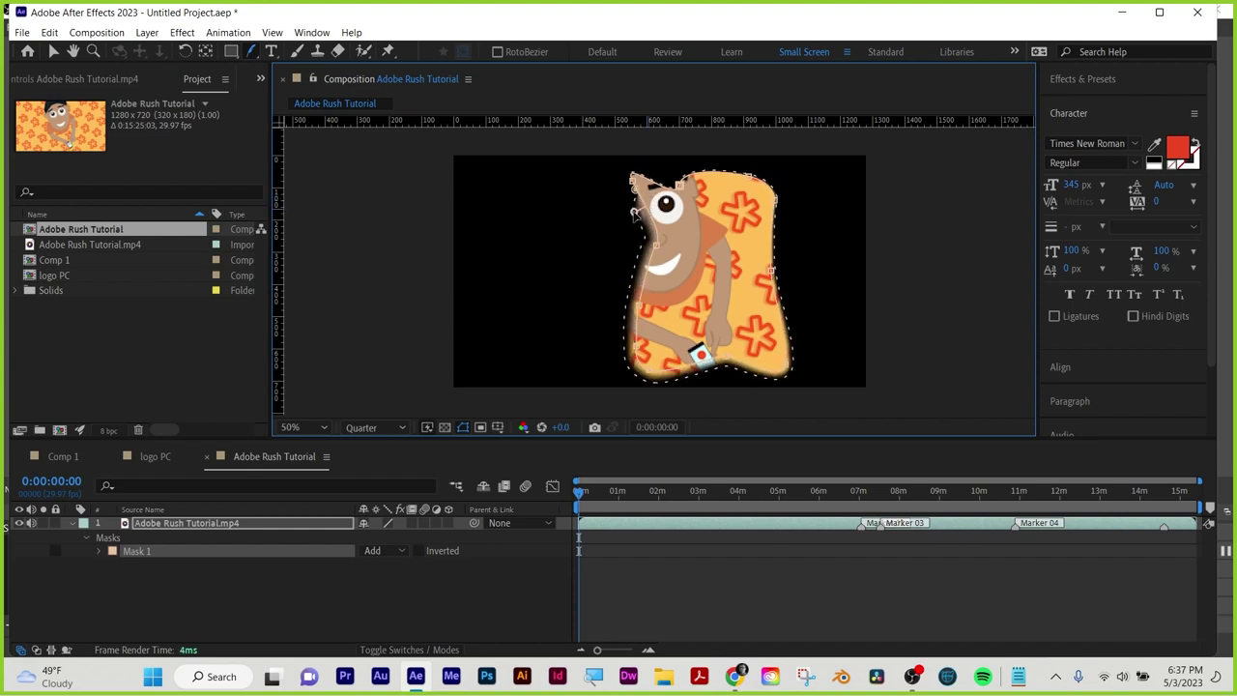
{"action": "left_click", "coordinate": [642, 313]}
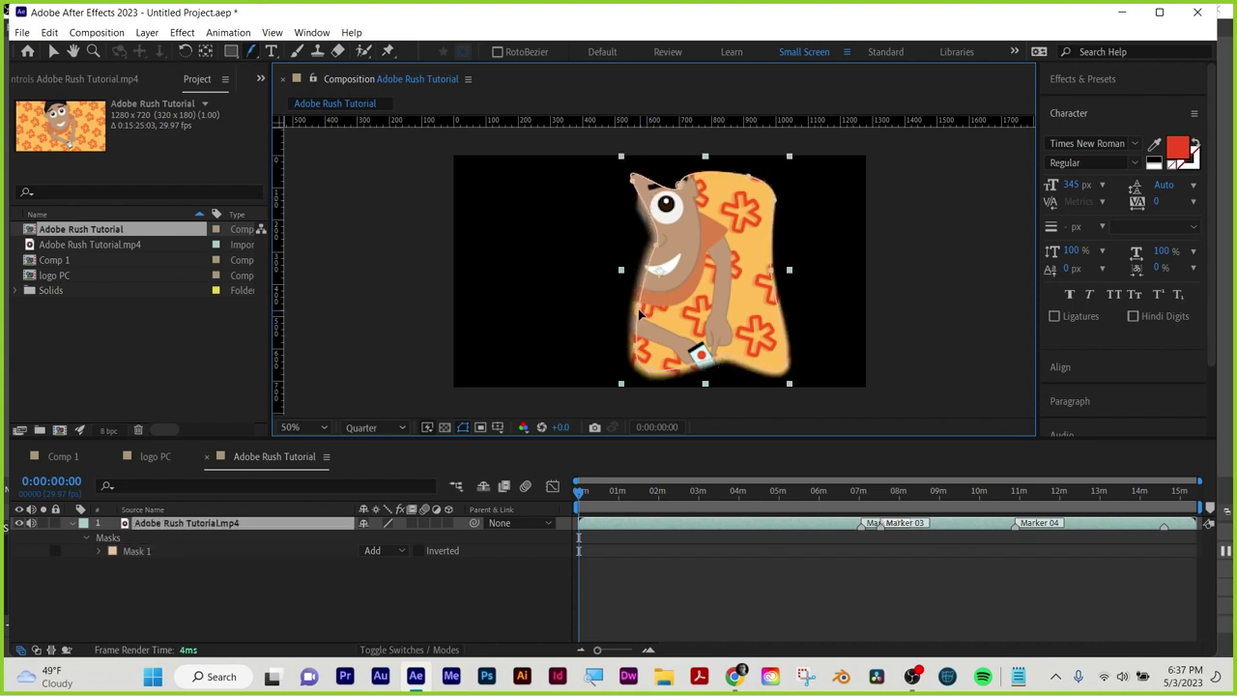
{"action": "left_click", "coordinate": [644, 307]}
{"action": "left_click_drag", "start_coordinate": [642, 301], "coordinate": [630, 299]}
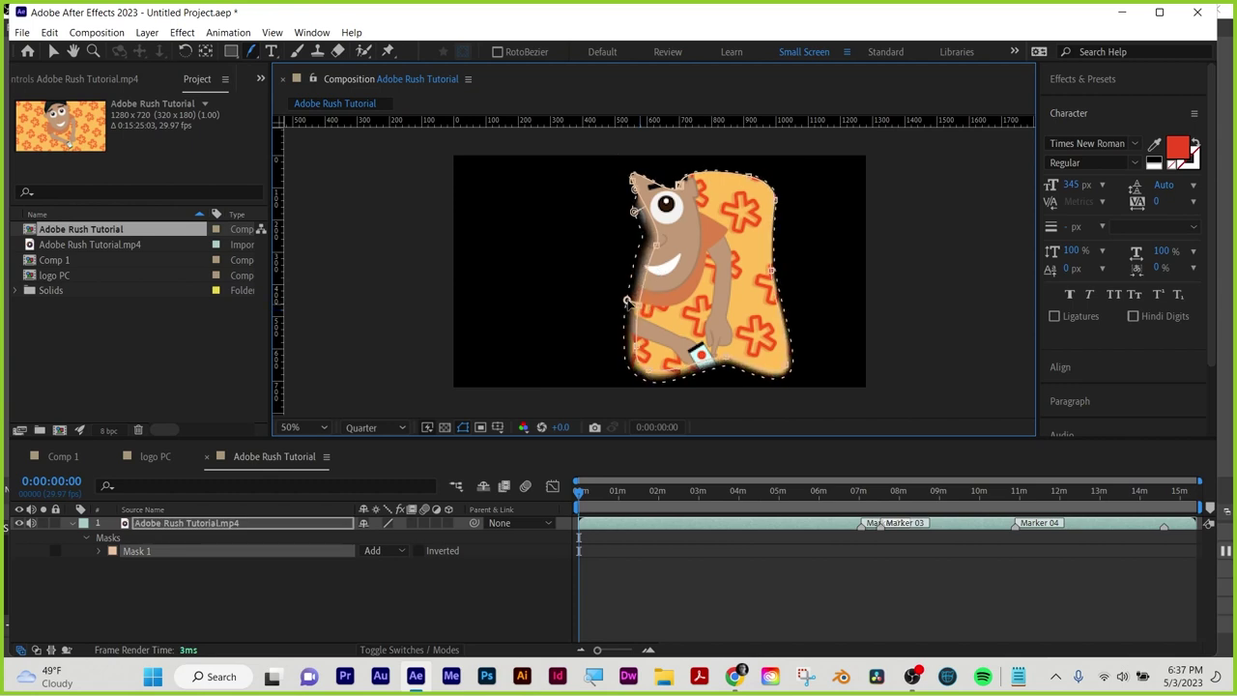
Widen the feather beside the character's face and torso, and anchor its ends with zero-feather points on the mask's lower and upper edges
{"action": "left_click", "coordinate": [693, 370]}
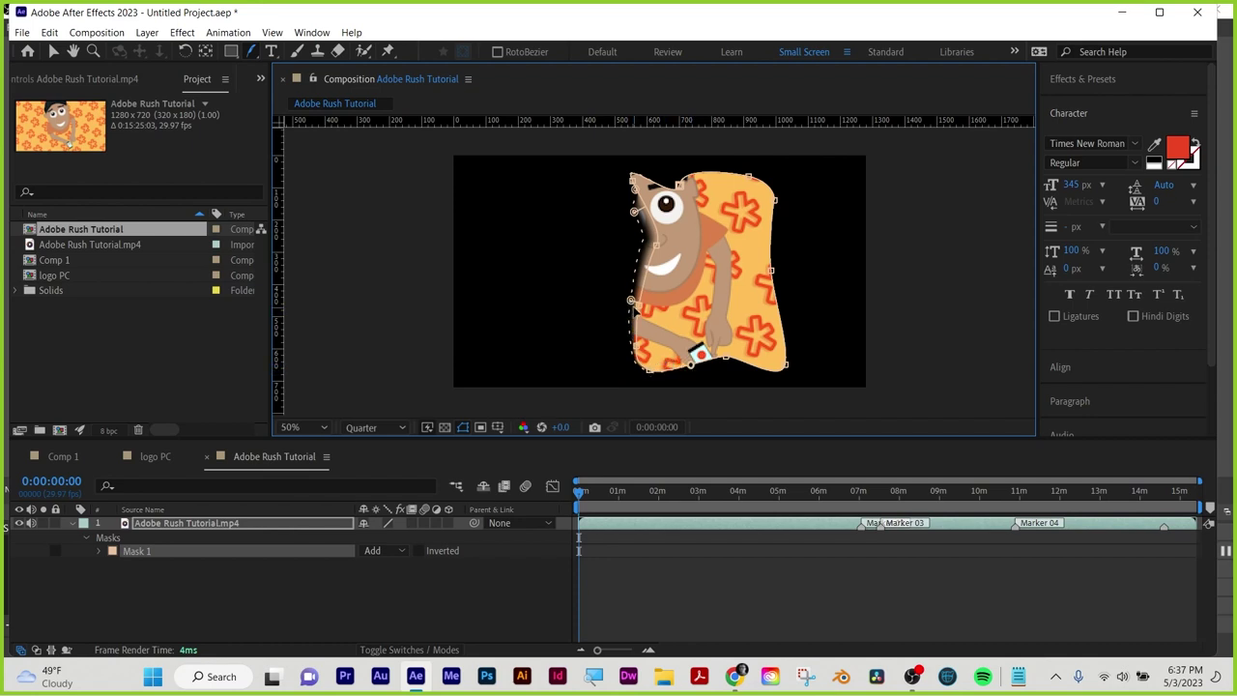
{"action": "left_click_drag", "start_coordinate": [633, 301], "coordinate": [616, 296]}
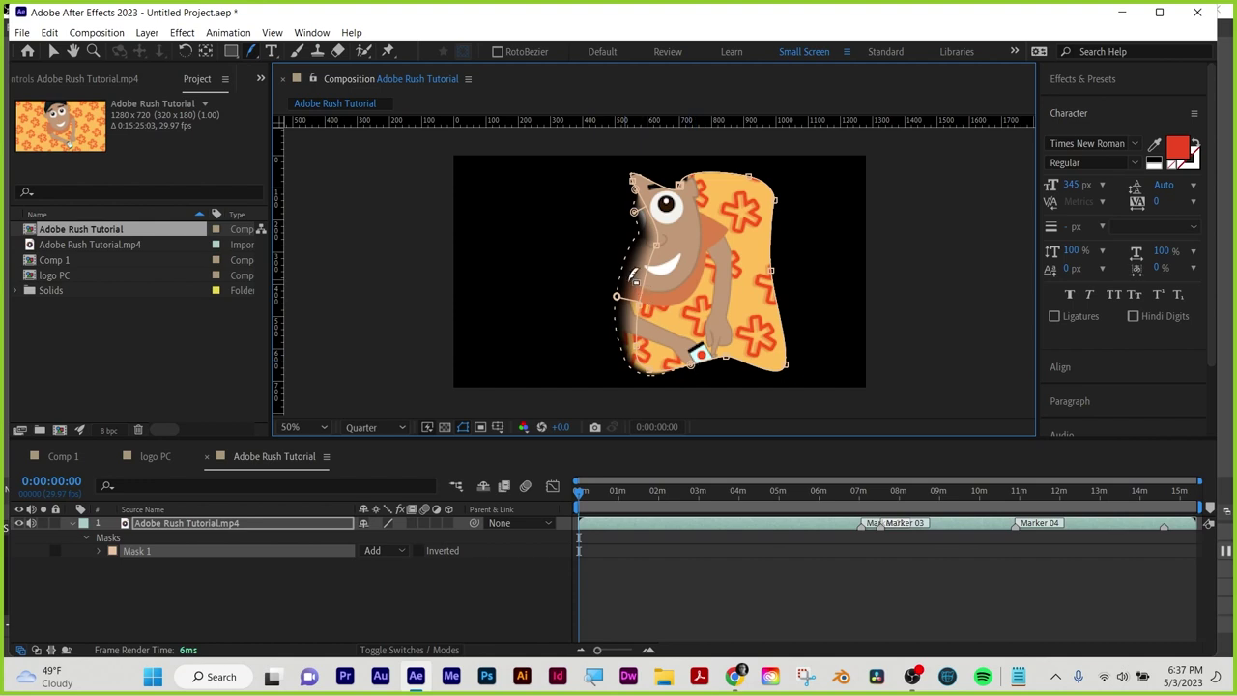
{"action": "left_click_drag", "start_coordinate": [640, 216], "coordinate": [618, 187]}
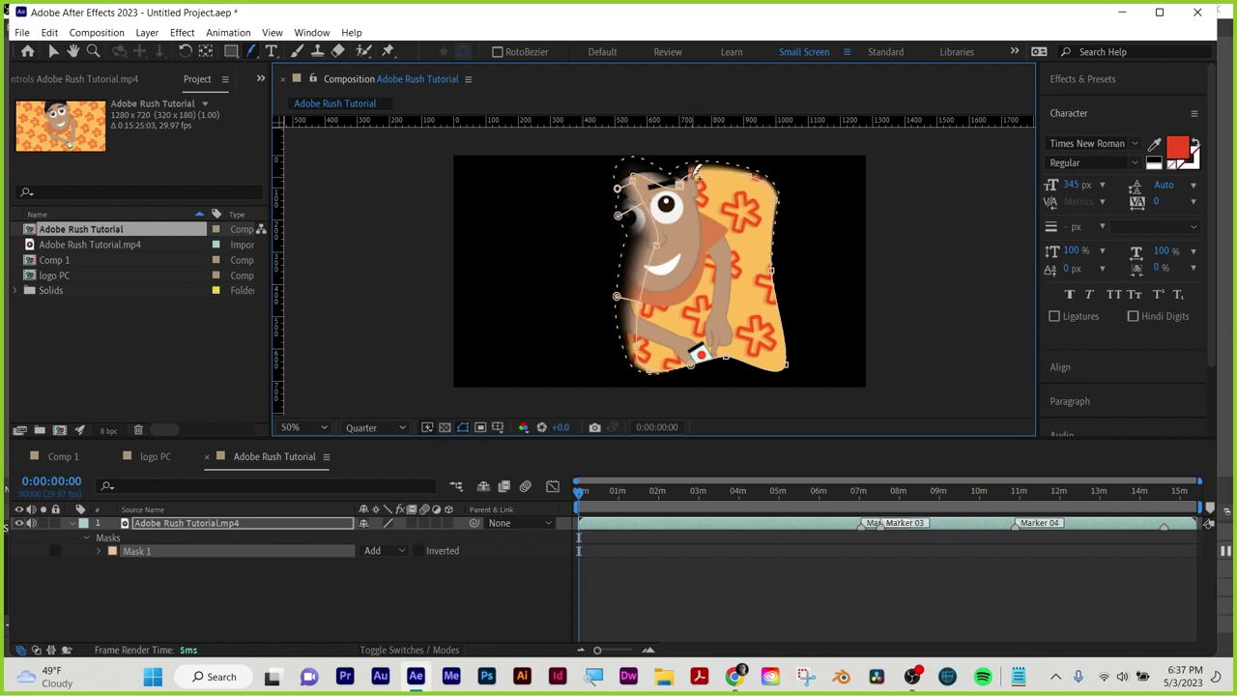
{"action": "left_click_drag", "start_coordinate": [700, 170], "coordinate": [707, 190]}
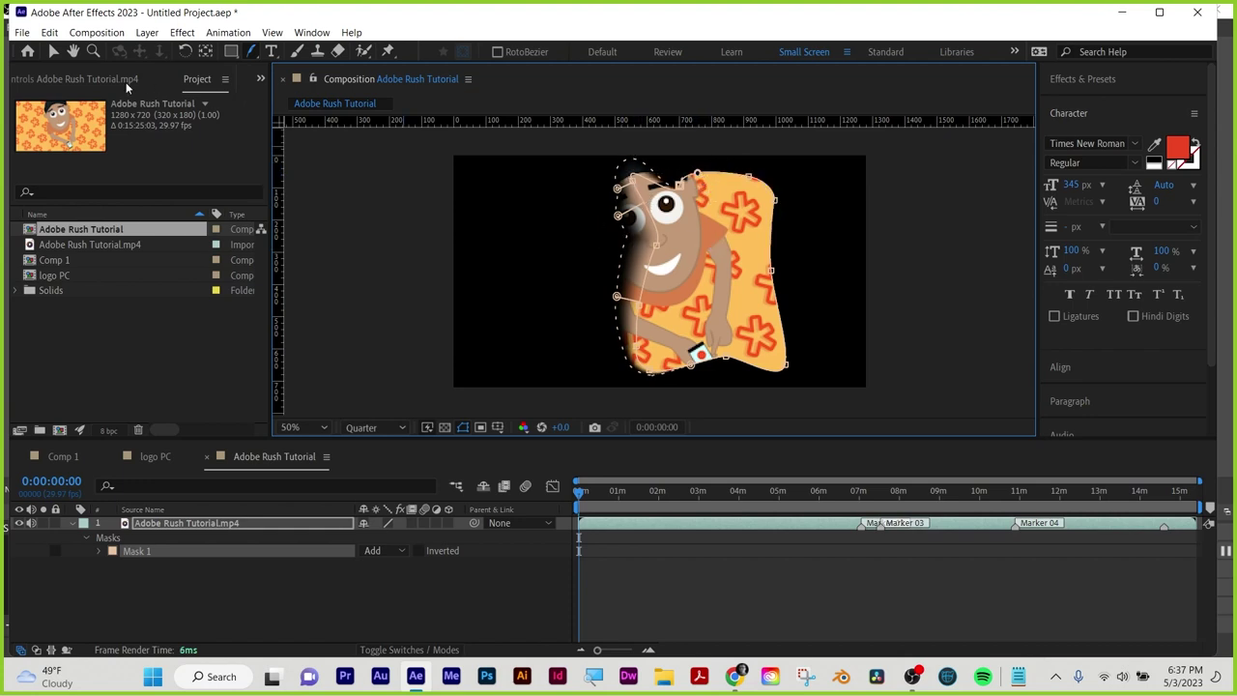
Delete the masked Adobe Rush Tutorial.mp4 layer from the composition
{"action": "key", "text": "v"}
{"action": "left_click", "coordinate": [592, 337]}
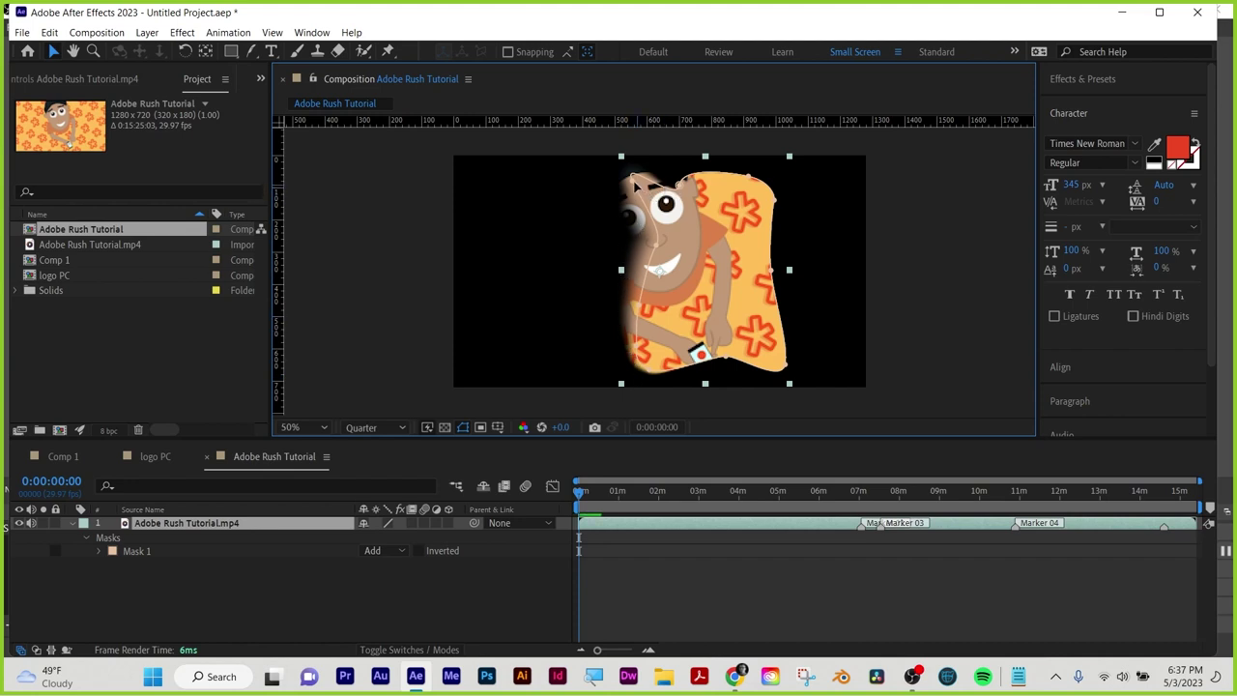
{"action": "left_click", "coordinate": [177, 522]}
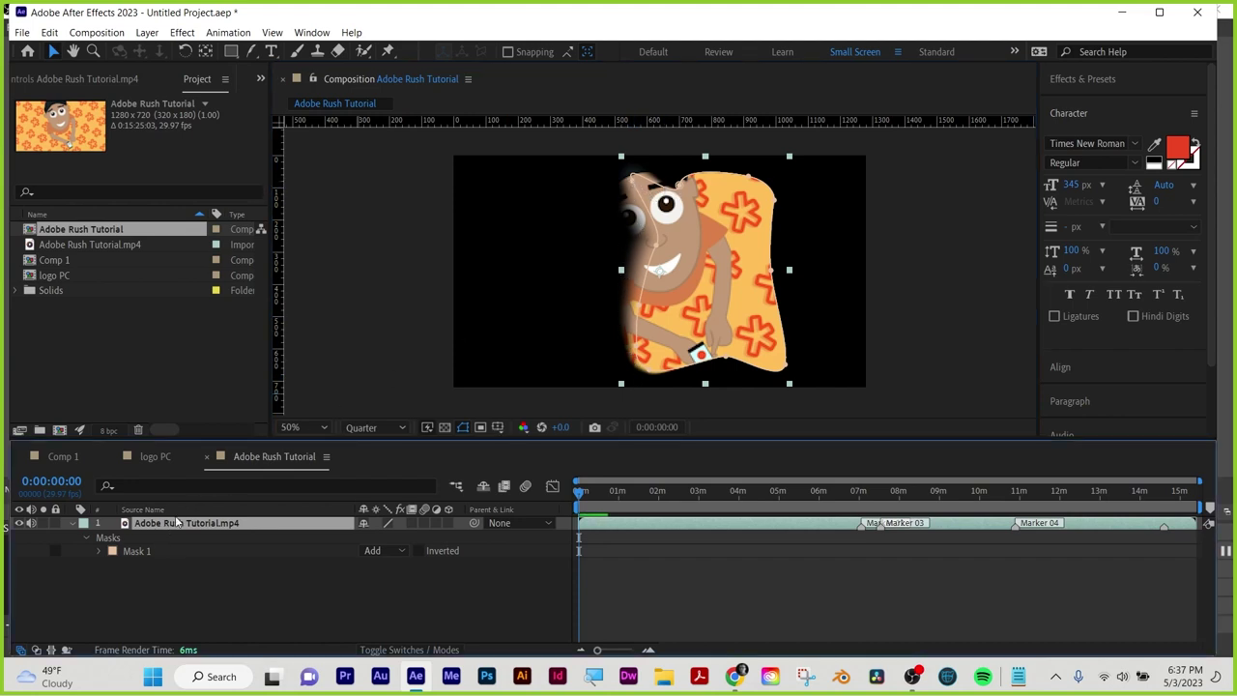
{"action": "key", "text": "Delete"}
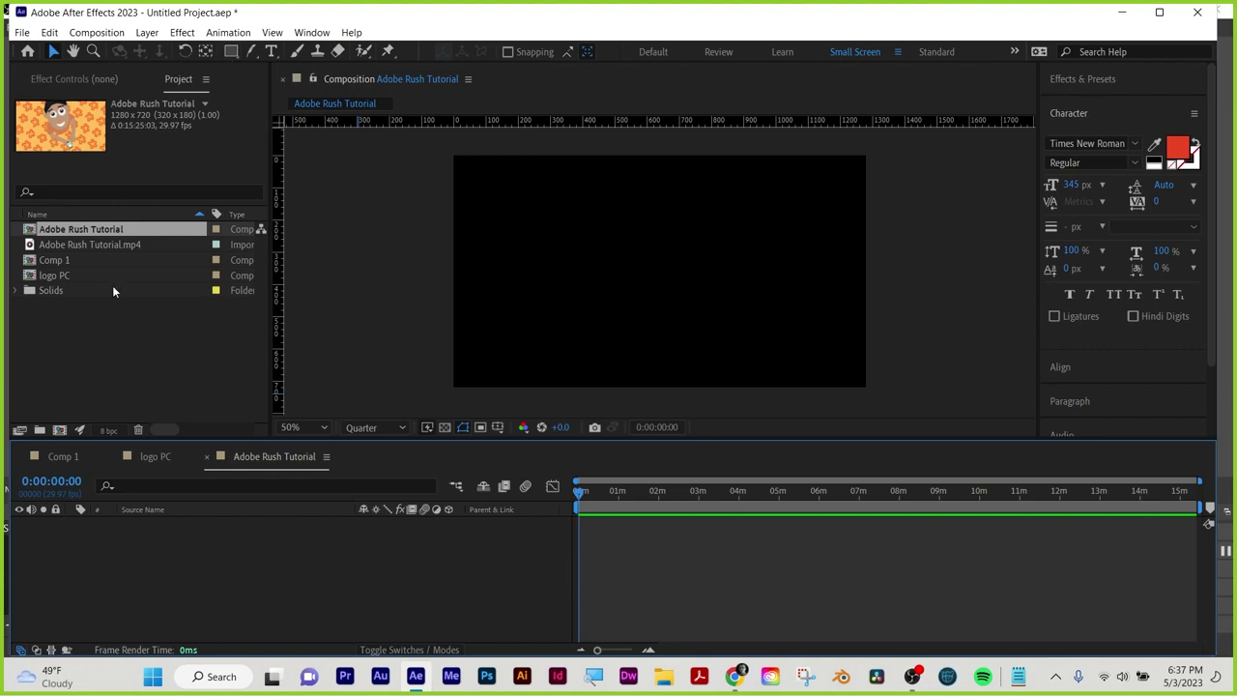
Import VFX_Shot from the VFX_Workshop folder on the Desktop and create a new composition from it
{"action": "double_click", "coordinate": [107, 326]}
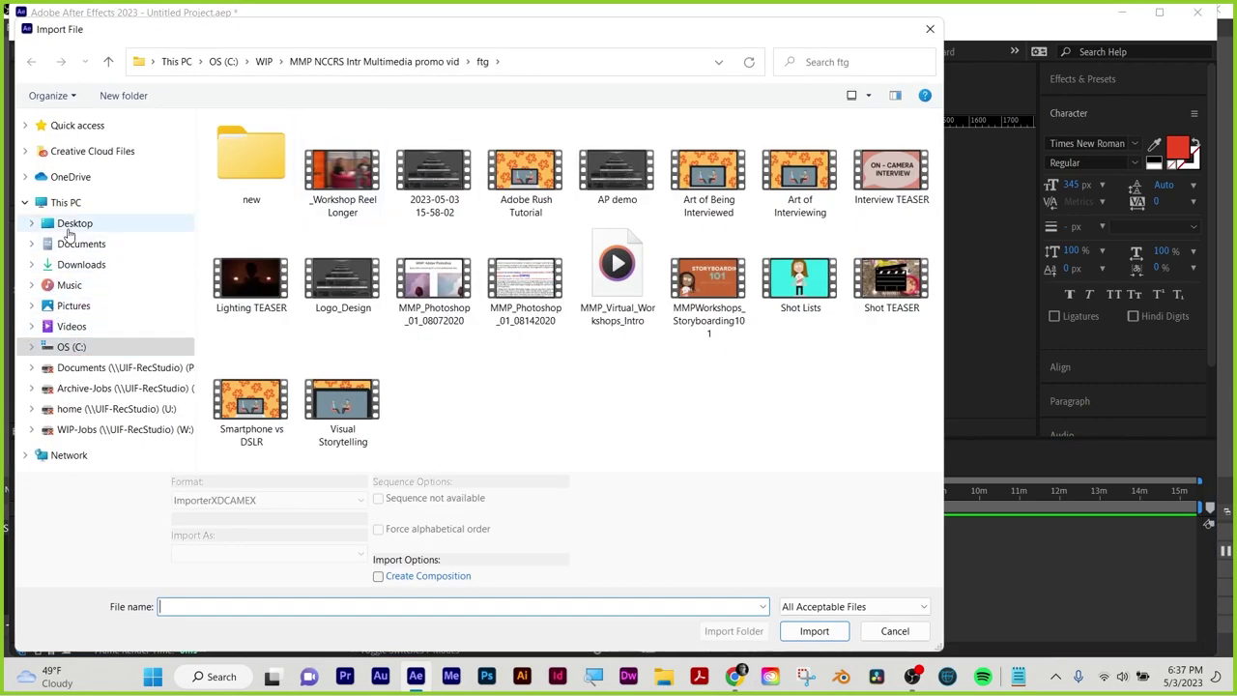
{"action": "left_click", "coordinate": [70, 224]}
{"action": "double_click", "coordinate": [539, 178]}
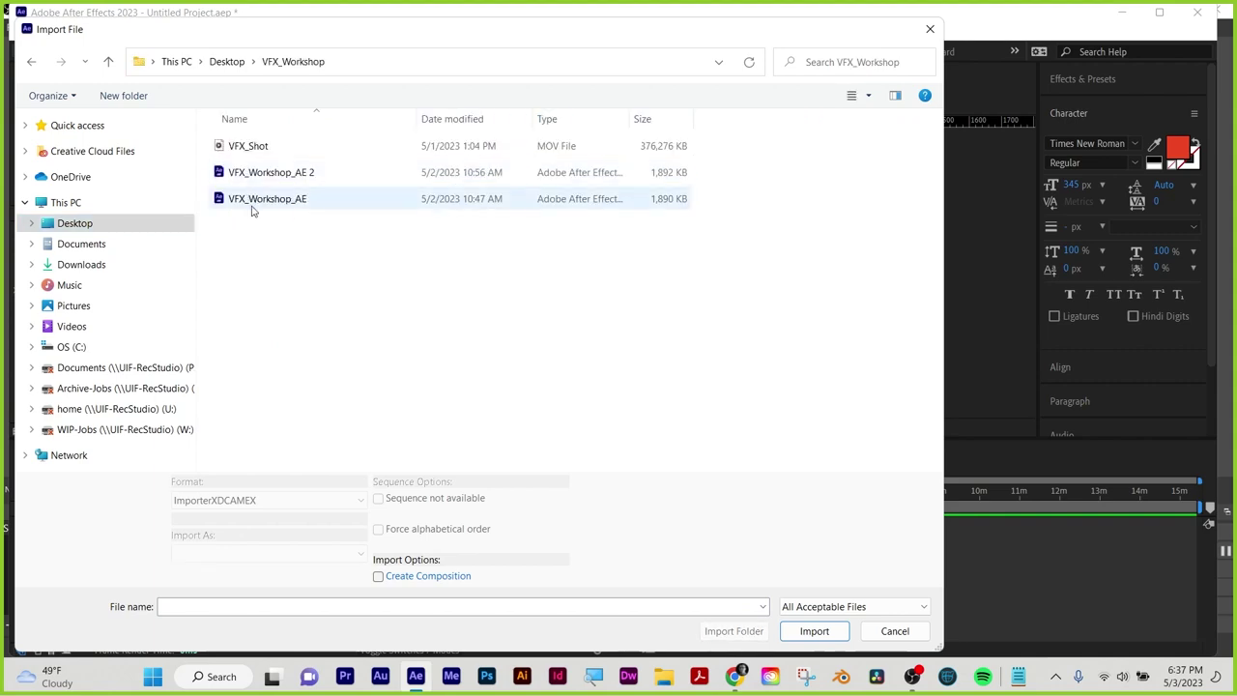
{"action": "double_click", "coordinate": [243, 159]}
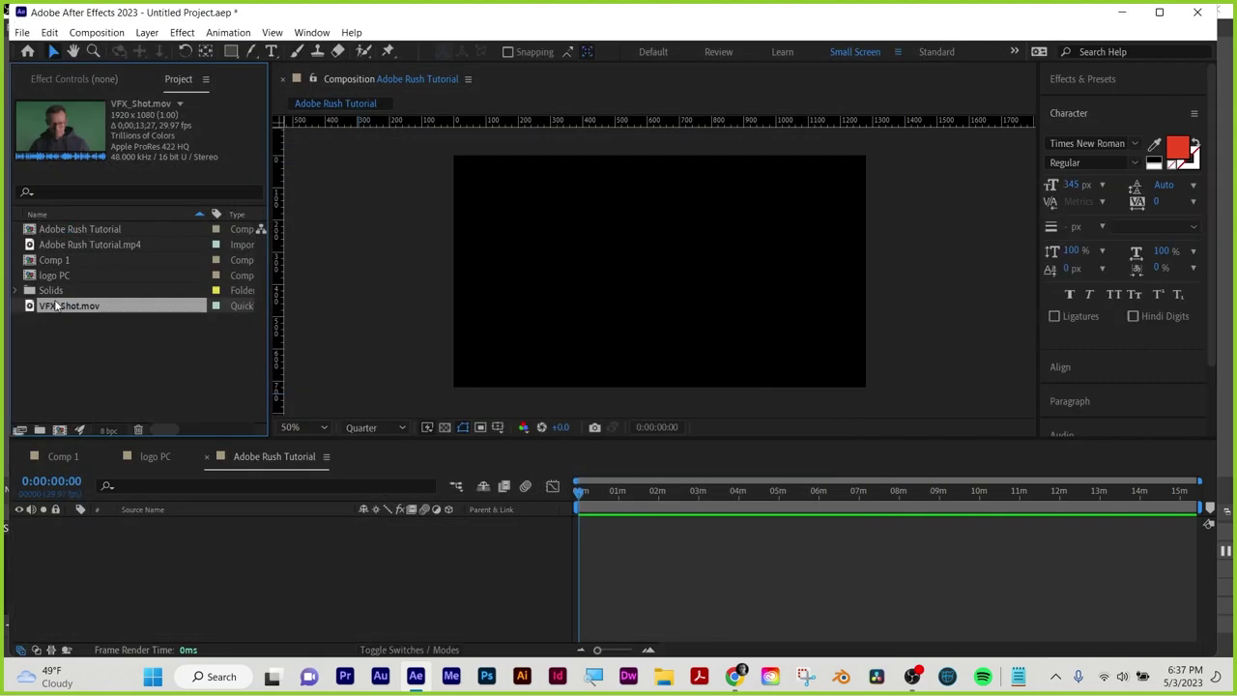
{"action": "left_click_drag", "start_coordinate": [55, 306], "coordinate": [64, 425]}
{"action": "left_click_drag", "start_coordinate": [70, 310], "coordinate": [59, 429]}
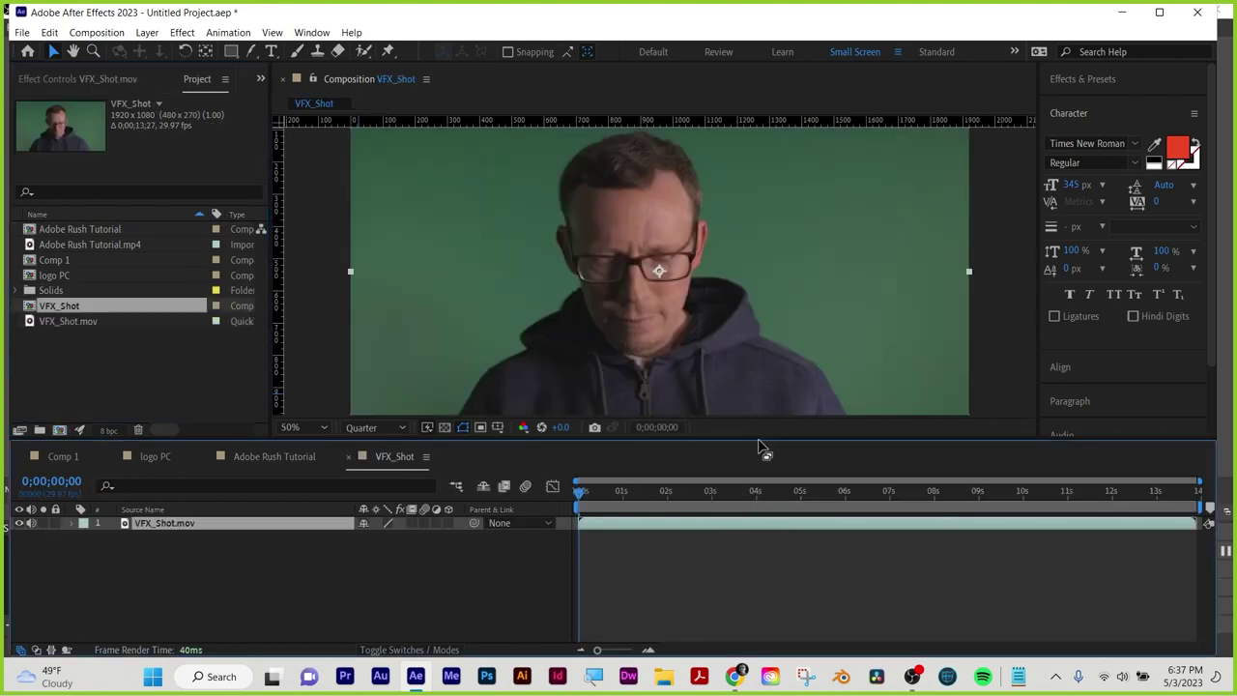
Enlarge the composition view and scrub through the green-screen shot to around 0;00;06;12 to examine the man's movement
{"action": "left_click_drag", "start_coordinate": [764, 437], "coordinate": [764, 486]}
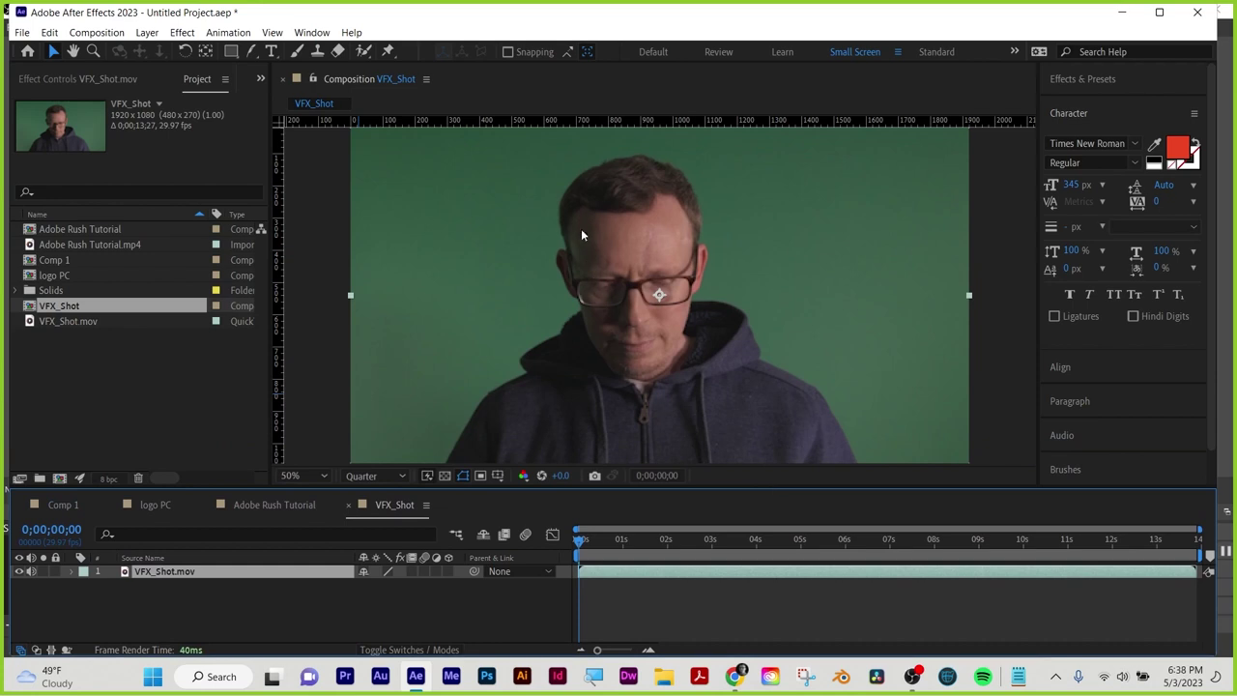
{"action": "left_click_drag", "start_coordinate": [773, 543], "coordinate": [892, 545]}
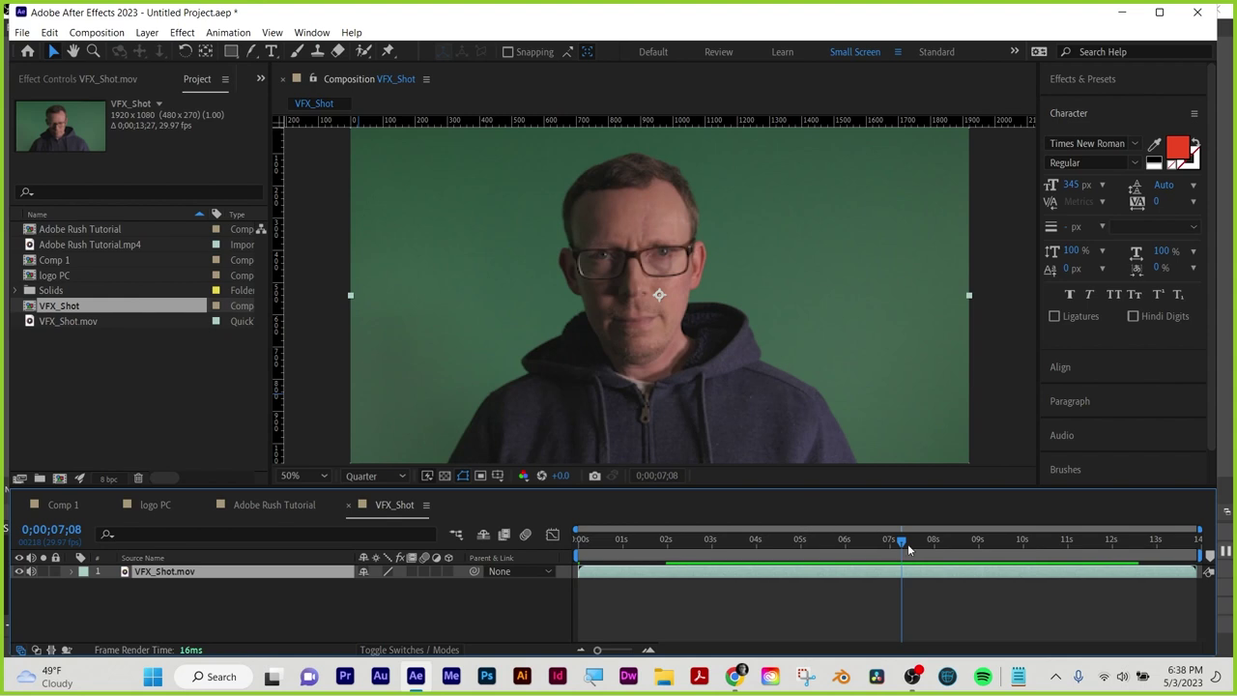
{"action": "left_click_drag", "start_coordinate": [907, 545], "coordinate": [864, 543]}
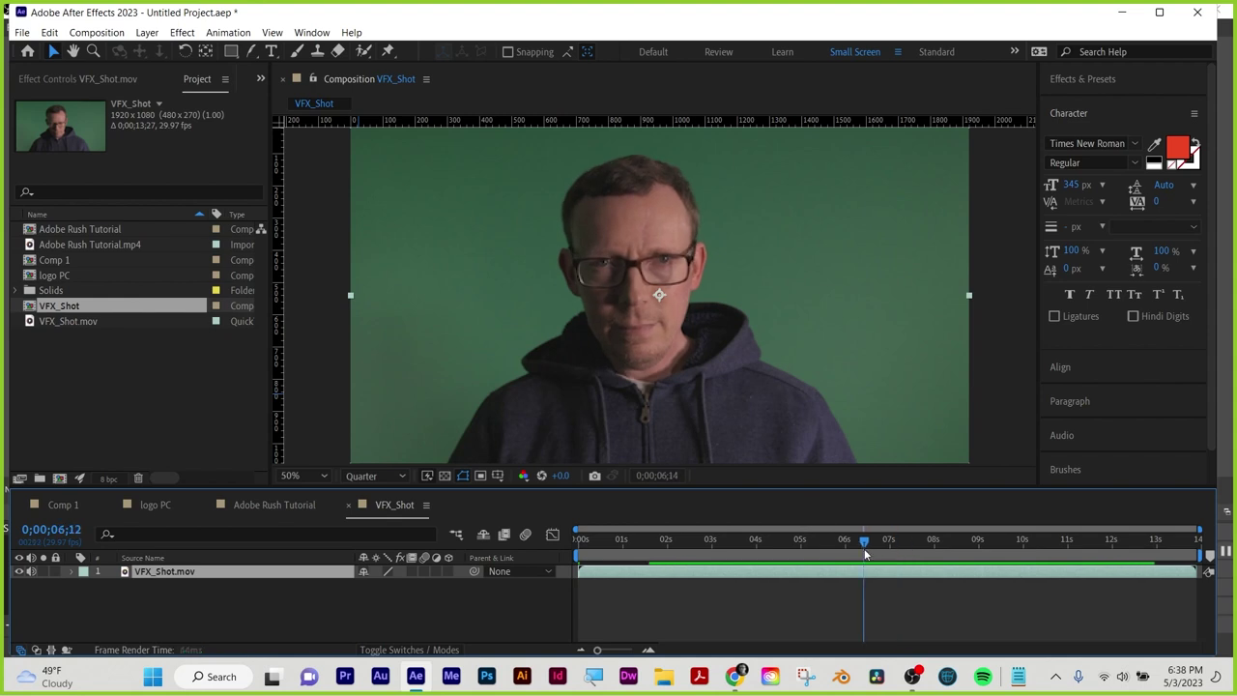
Search the effects for "keyl" and apply Keylight (1.2) to the VFX_Shot.mov layer
{"action": "left_click", "coordinate": [1094, 78]}
{"action": "left_click", "coordinate": [1110, 107]}
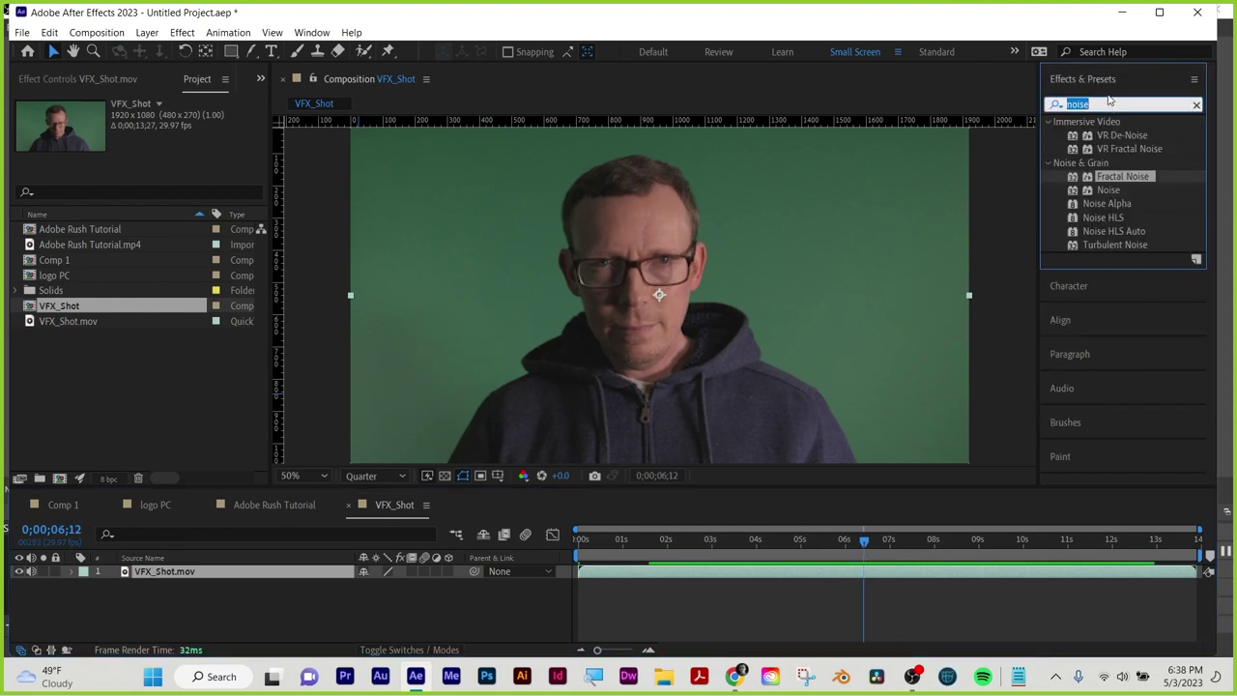
{"action": "type", "text": "keyl"}
{"action": "left_click", "coordinate": [1101, 177]}
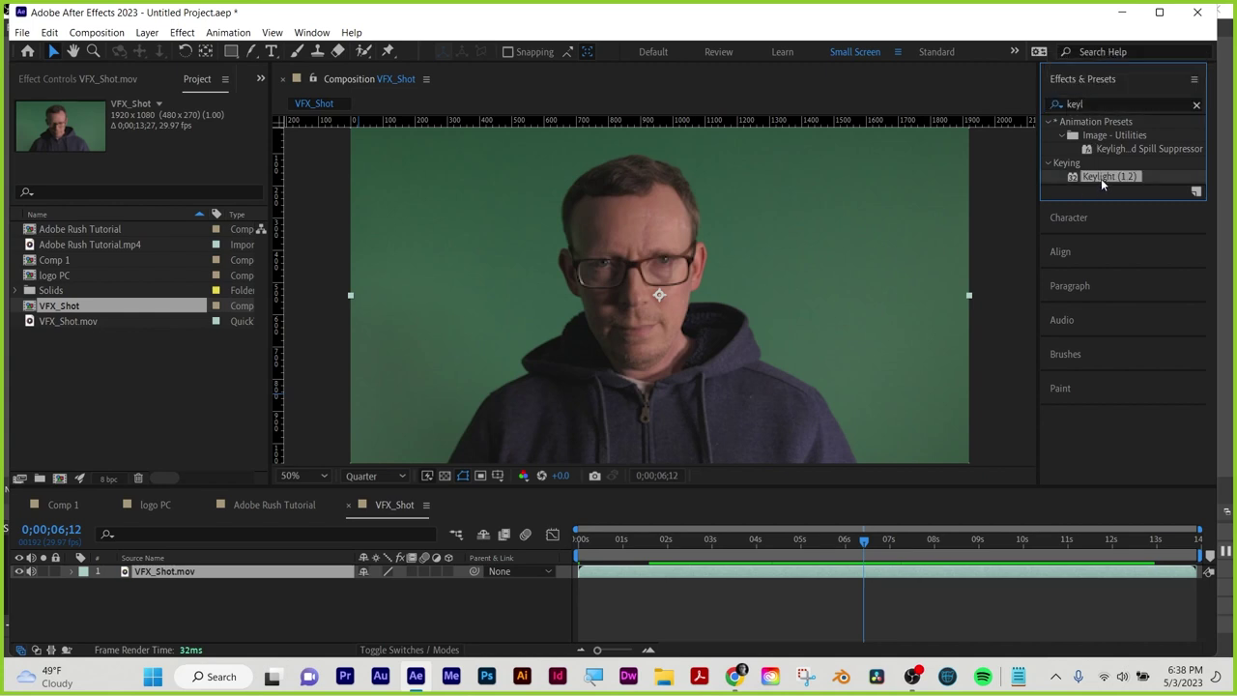
{"action": "left_click_drag", "start_coordinate": [1101, 178], "coordinate": [829, 578]}
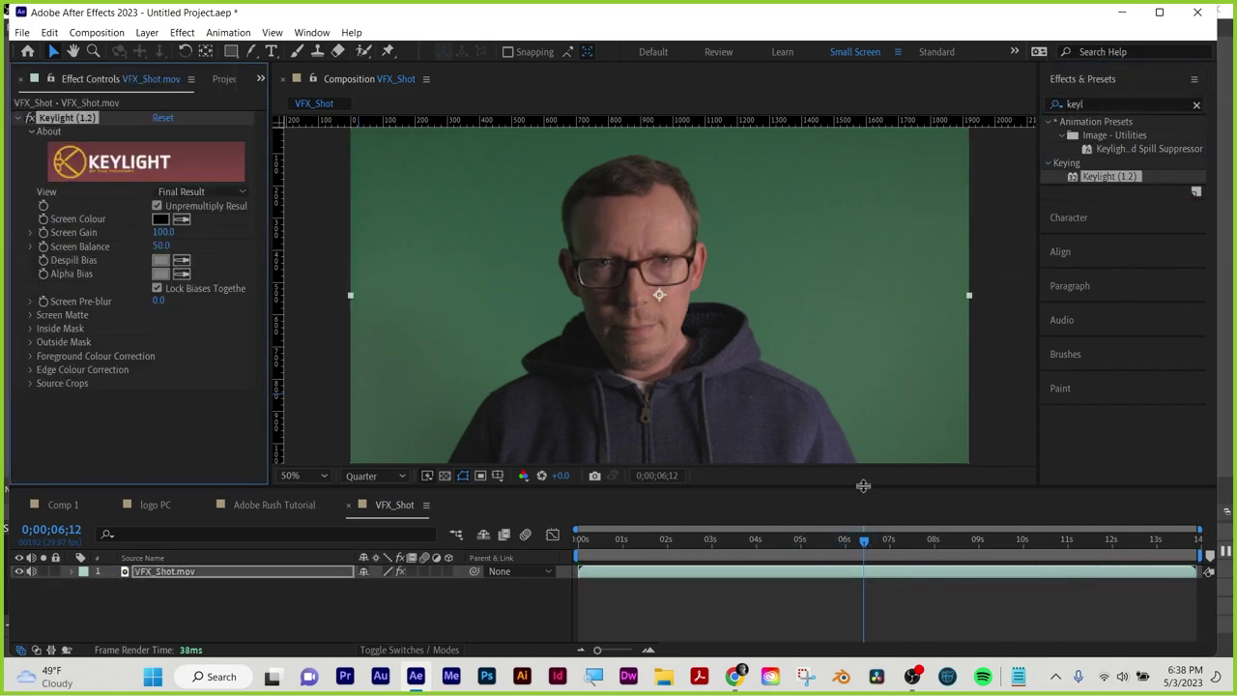
Sample Keylight's Screen Colour from the green backdrop right beside the man's head
{"action": "left_click_drag", "start_coordinate": [866, 486], "coordinate": [866, 529]}
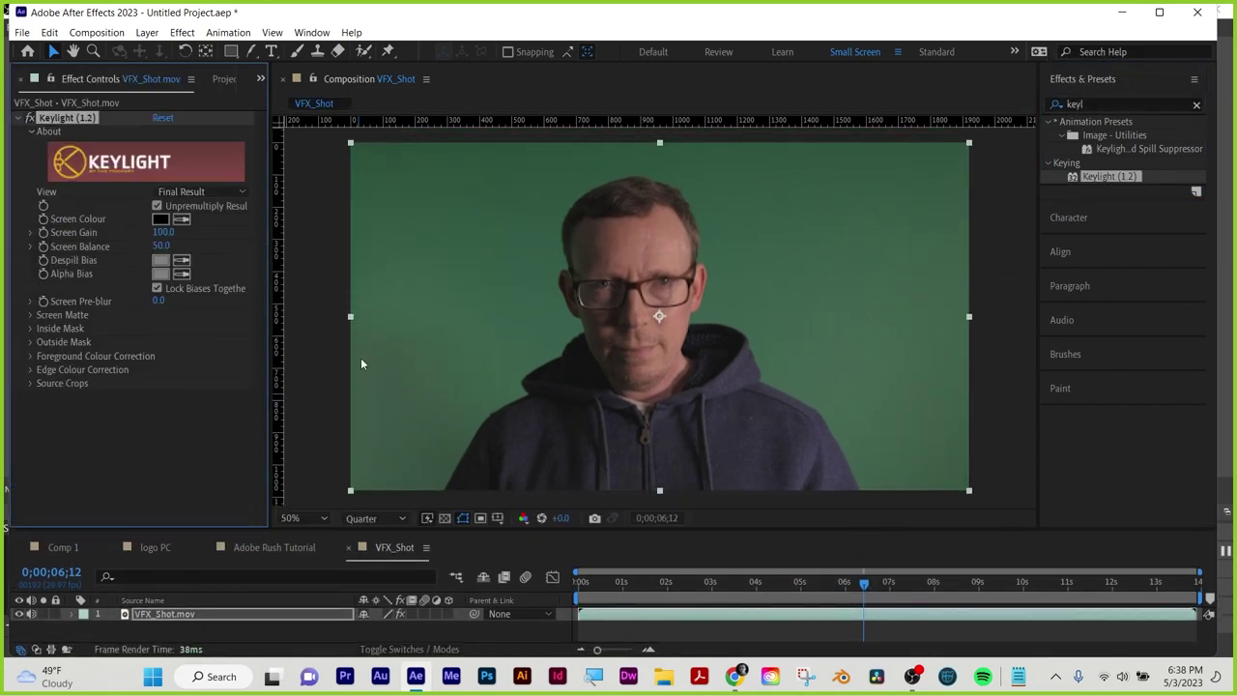
{"action": "left_click", "coordinate": [182, 220]}
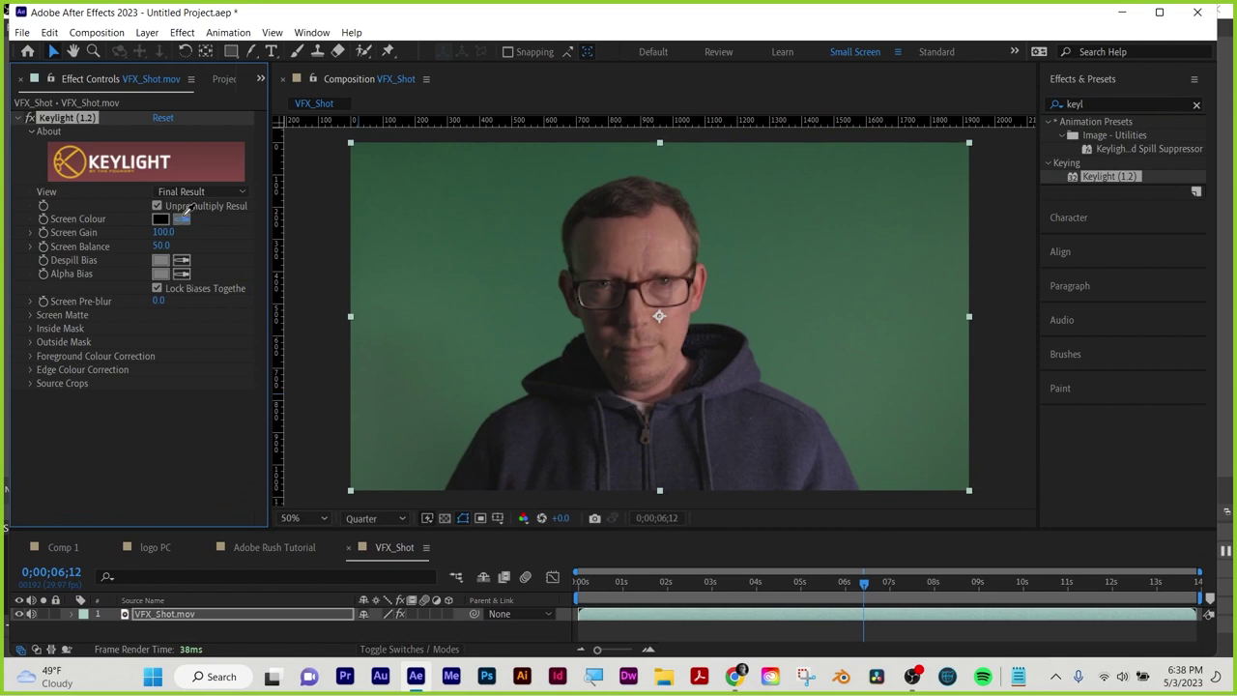
{"action": "left_click", "coordinate": [555, 259]}
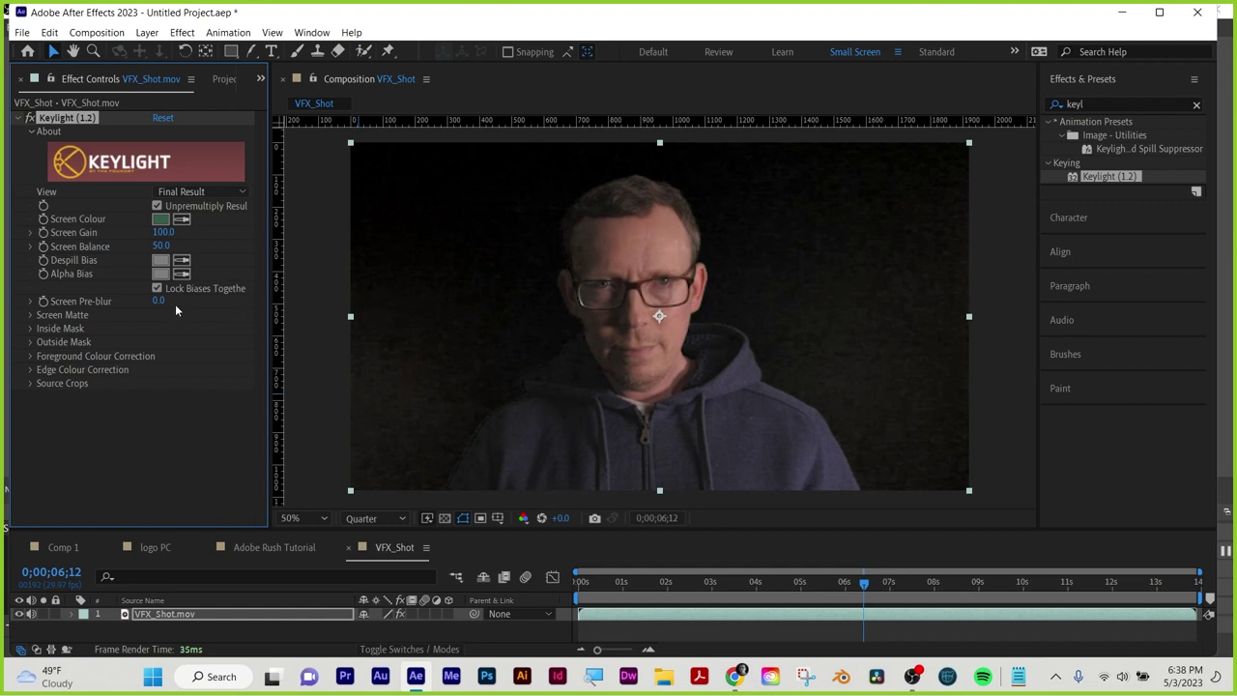
Check the man's movement around 0;00;06;13 and draw two rectangular masks over the frame's outer left and right strips, extending beyond the frame
{"action": "key", "text": "comma"}
{"action": "key", "text": "comma"}
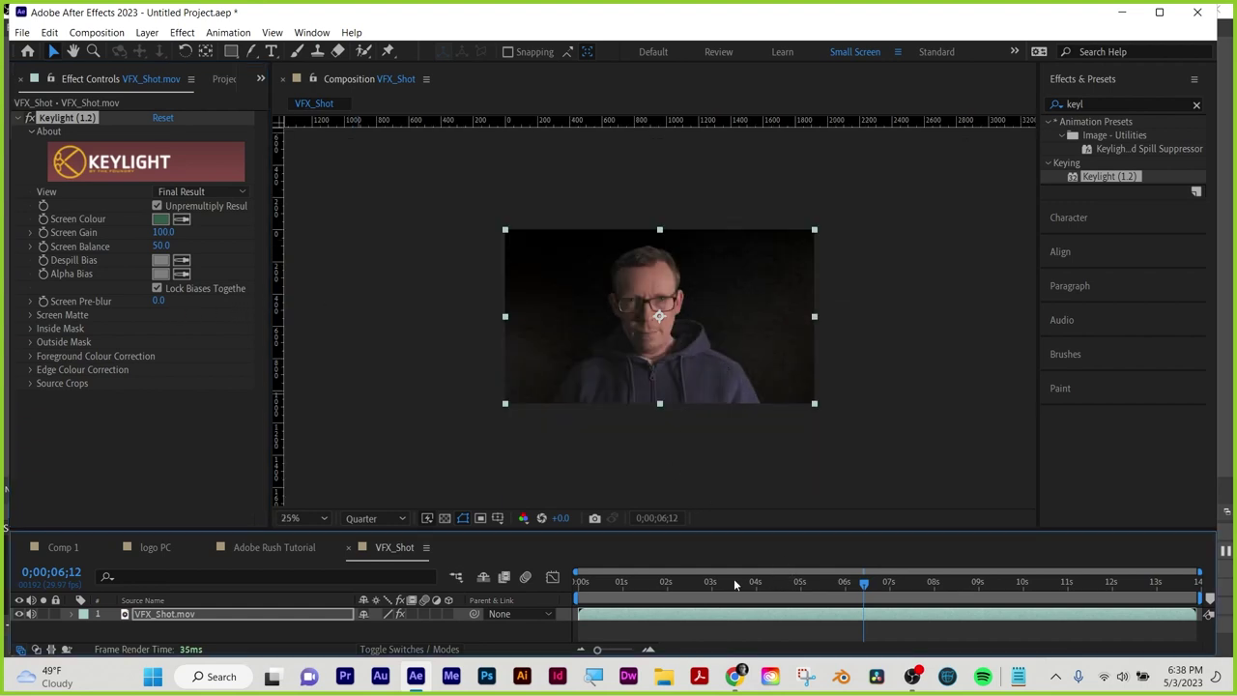
{"action": "left_click_drag", "start_coordinate": [590, 593], "coordinate": [864, 583]}
{"action": "left_click", "coordinate": [231, 52]}
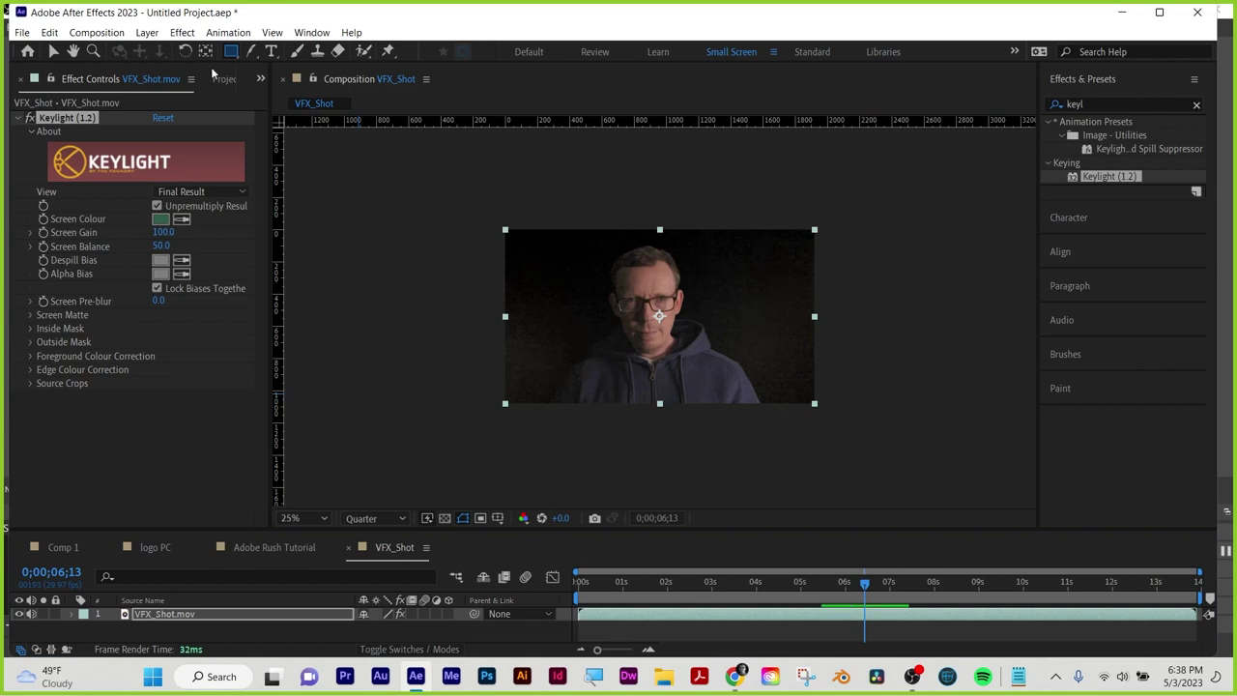
{"action": "left_click_drag", "start_coordinate": [450, 189], "coordinate": [543, 462]}
{"action": "left_click_drag", "start_coordinate": [863, 174], "coordinate": [768, 473]}
Set the mode of both rectangular masks to Subtract so the side strips are cut out
{"action": "left_click", "coordinate": [375, 637]}
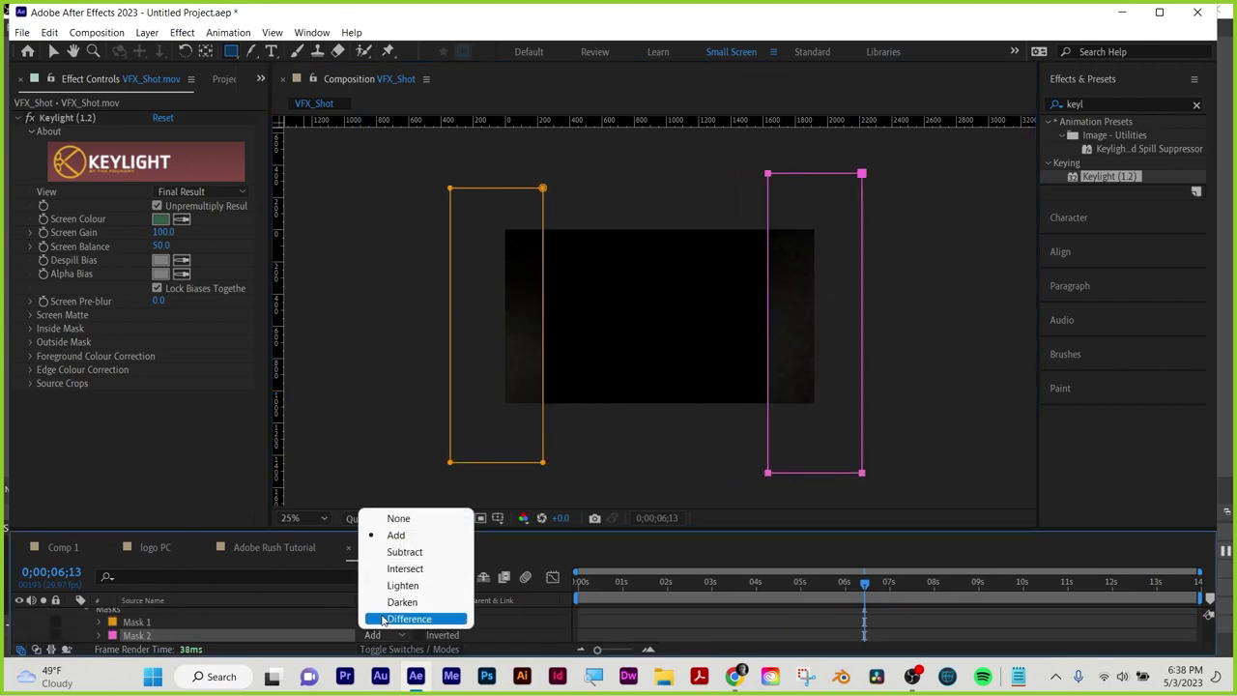
{"action": "left_click", "coordinate": [392, 555]}
{"action": "left_click", "coordinate": [389, 623]}
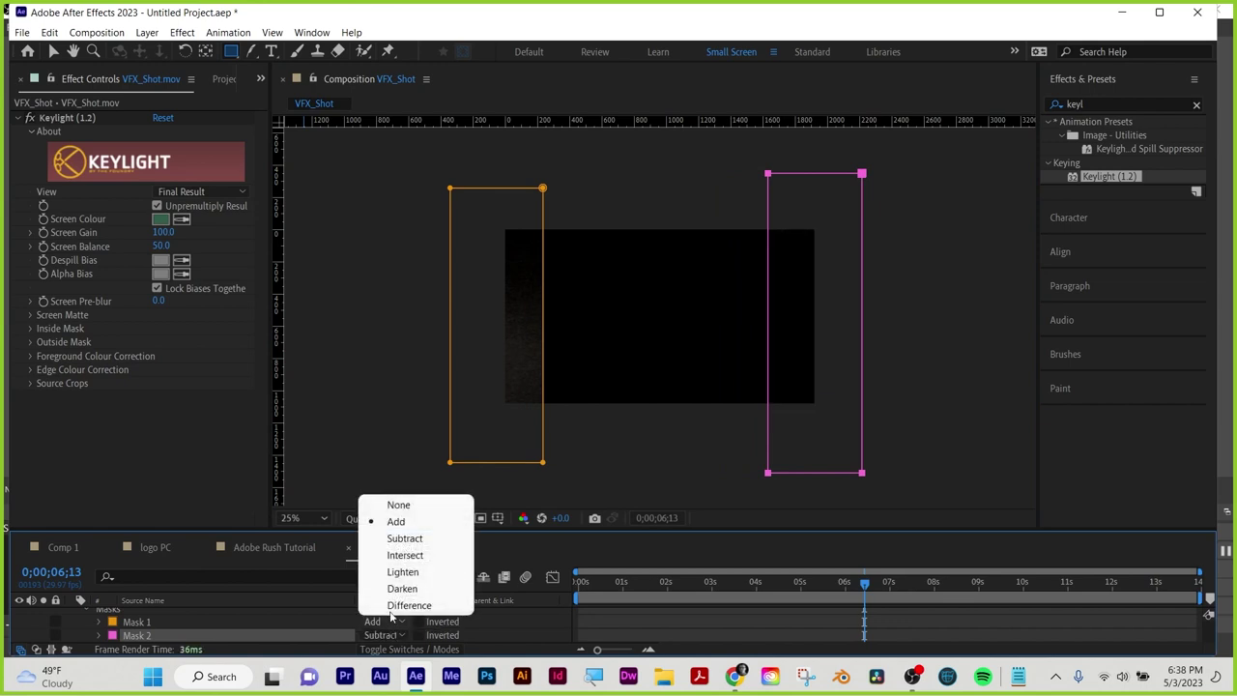
{"action": "left_click", "coordinate": [402, 540]}
{"action": "key", "text": "period"}
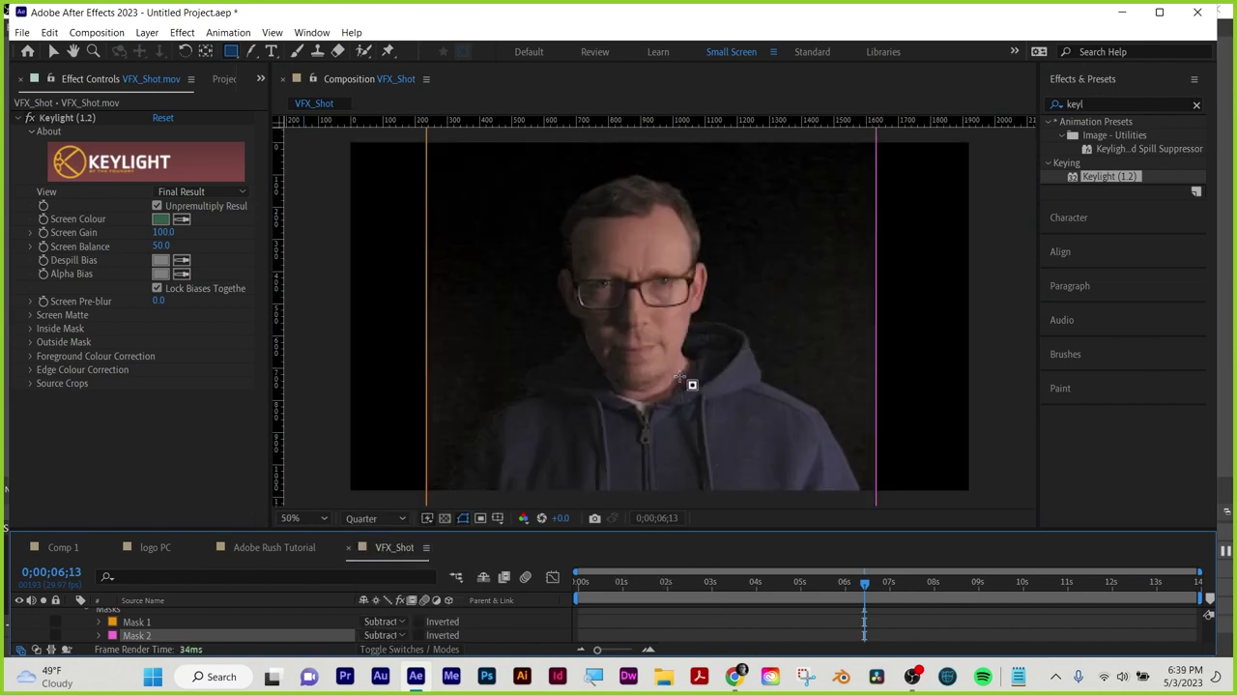
View Keylight's Screen Matte and clean it up with Clip White at 59 and Clip Black at 36
{"action": "left_click", "coordinate": [180, 193]}
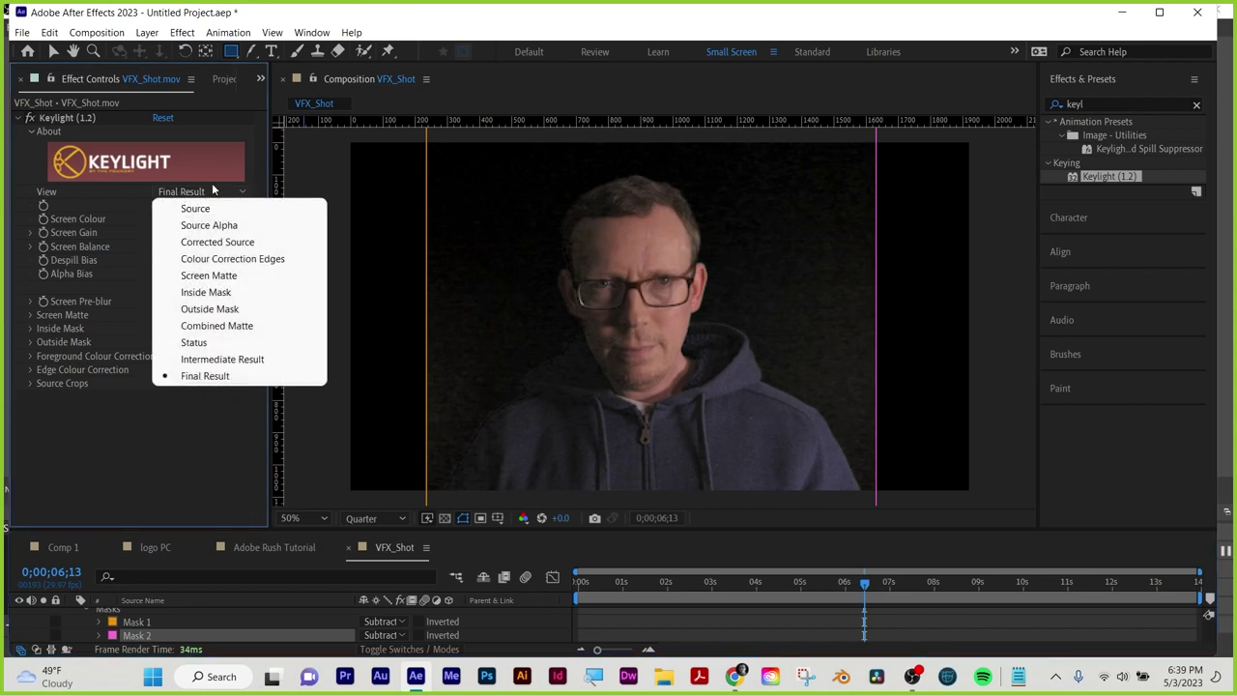
{"action": "left_click", "coordinate": [214, 279]}
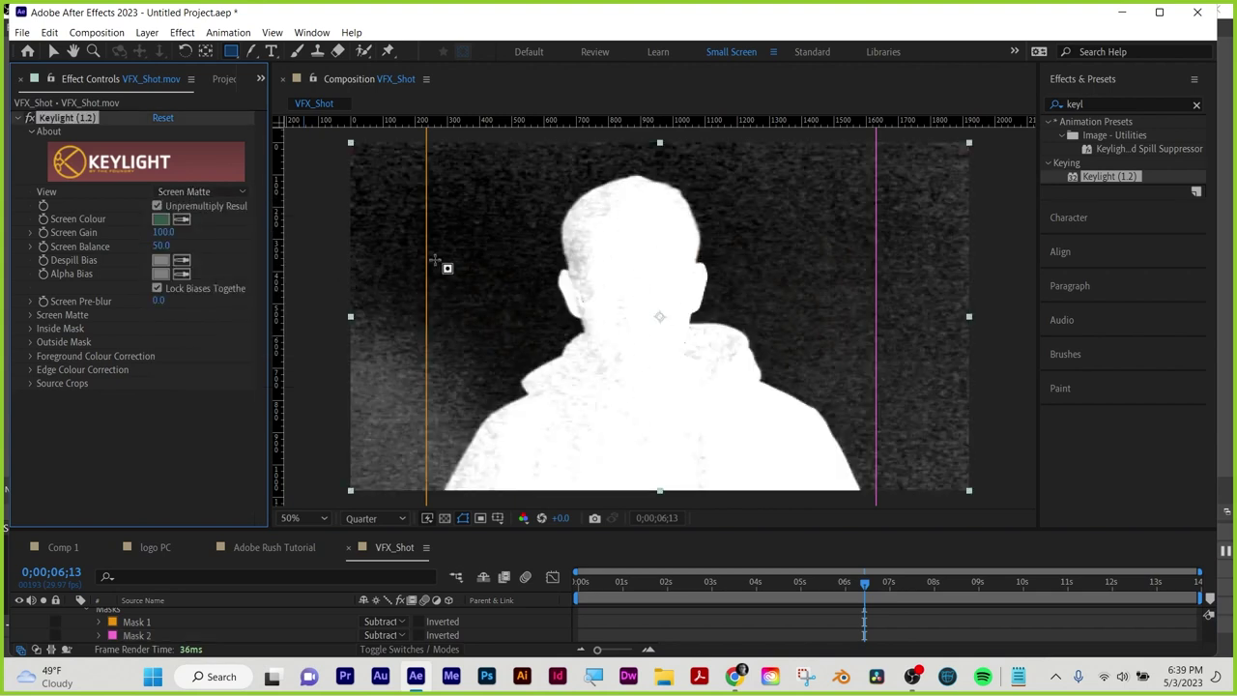
{"action": "left_click", "coordinate": [30, 315]}
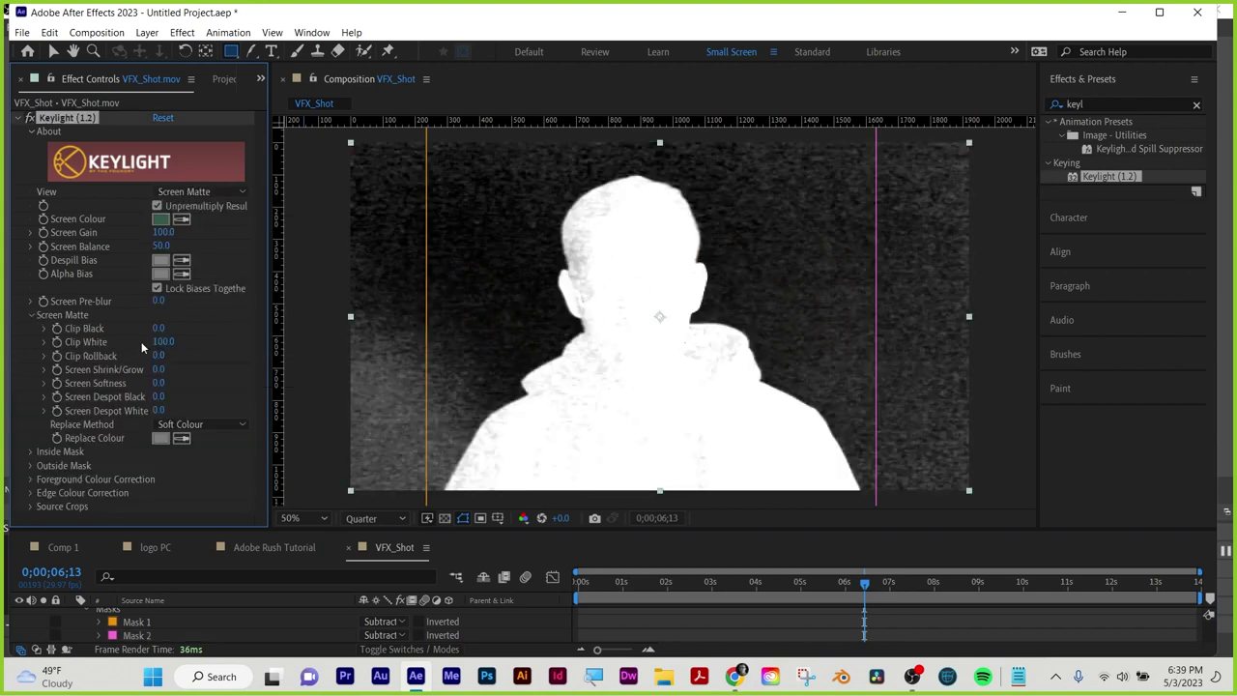
{"action": "left_click_drag", "start_coordinate": [160, 341], "coordinate": [154, 343]}
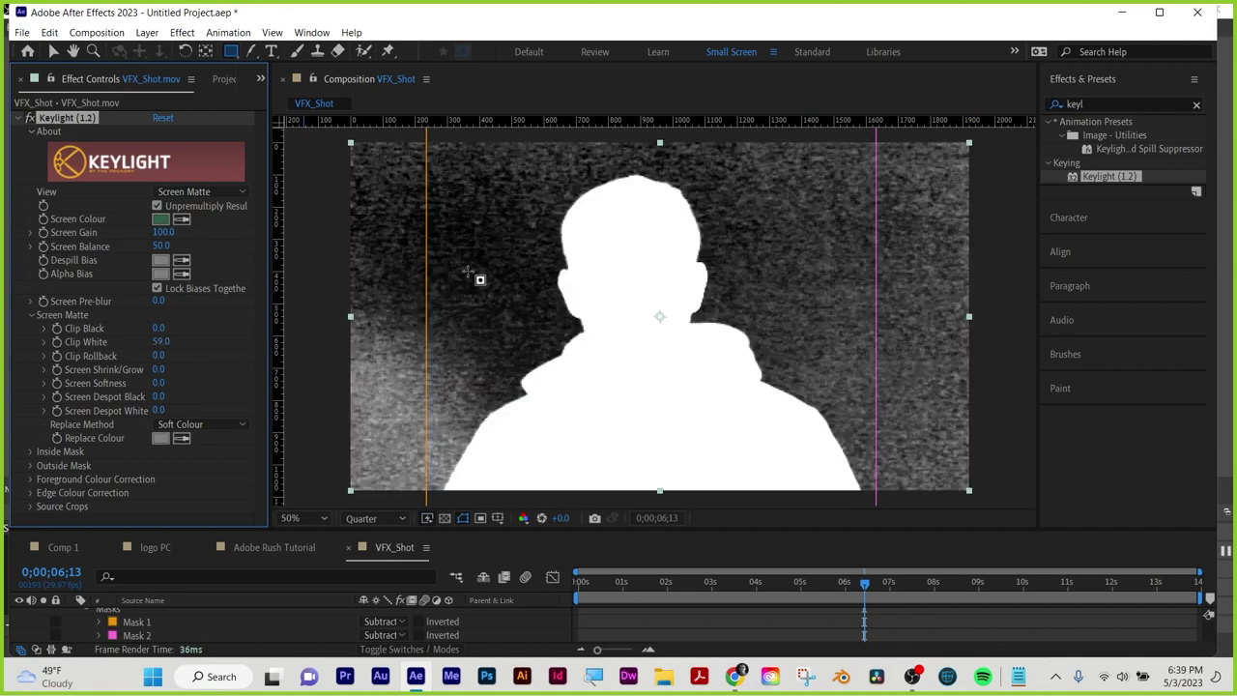
{"action": "left_click_drag", "start_coordinate": [160, 328], "coordinate": [187, 327]}
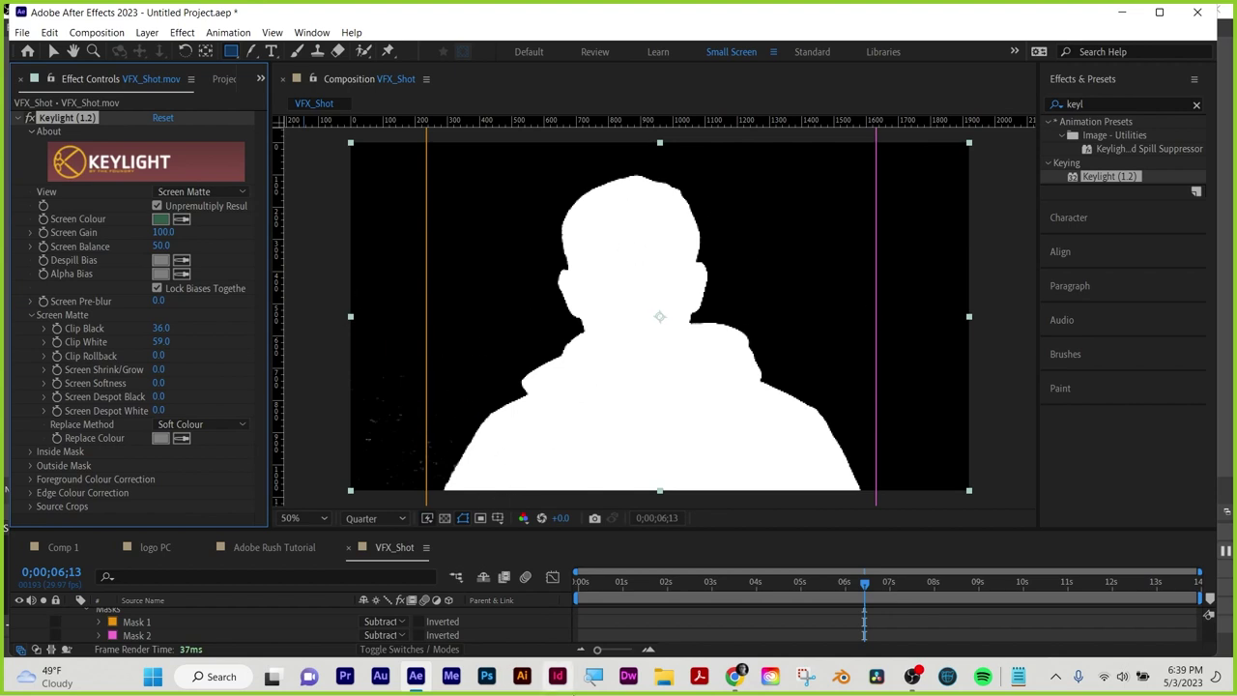
Return Keylight's view to Final Result and check the key at 0;00;03;11
{"action": "left_click", "coordinate": [209, 193]}
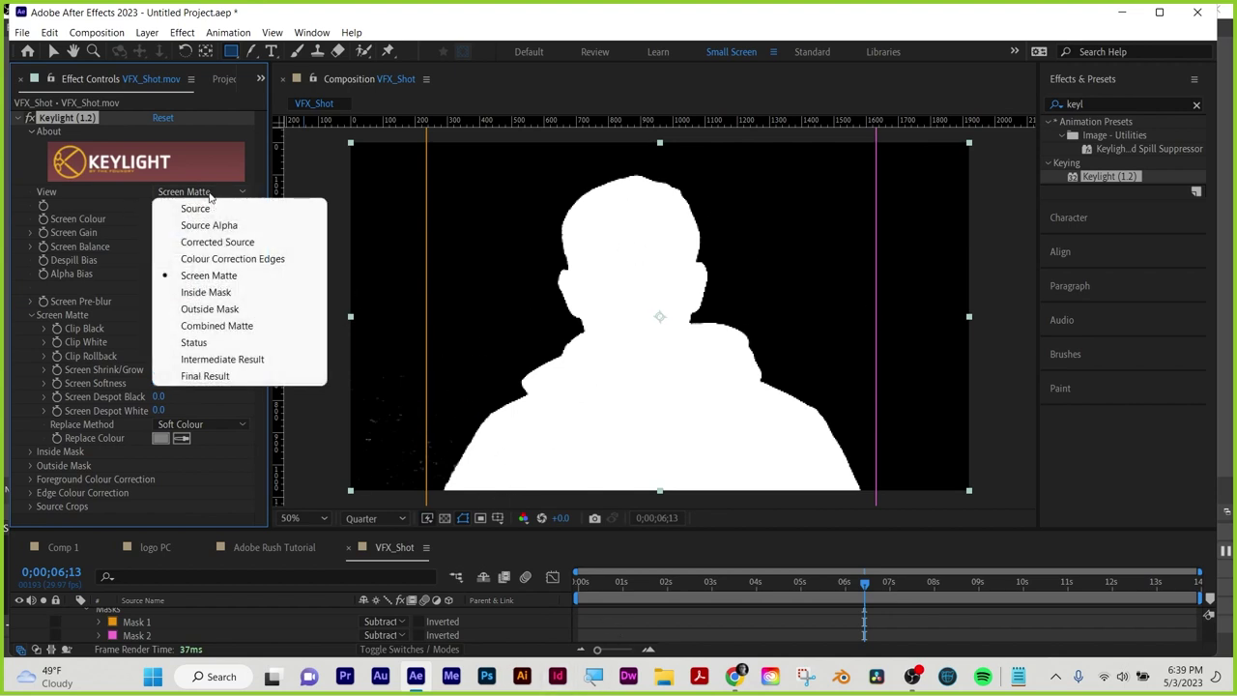
{"action": "left_click", "coordinate": [205, 376]}
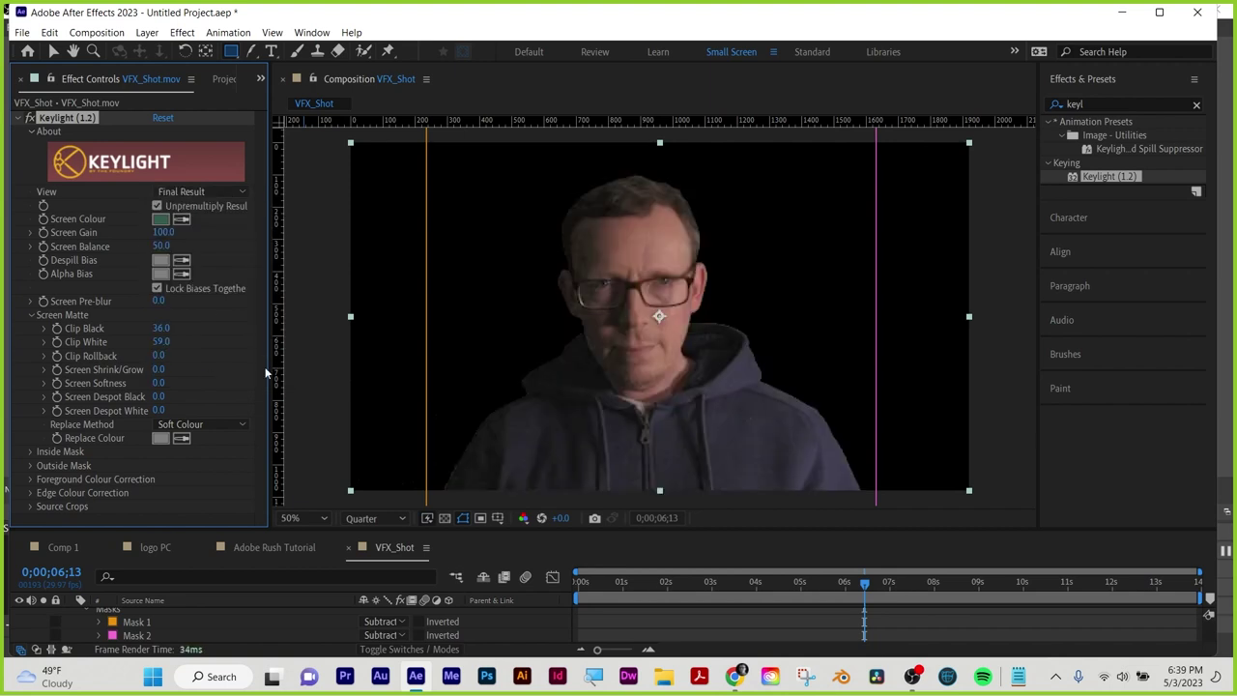
{"action": "mouse_move", "coordinate": [707, 583]}
{"action": "left_mouse_down"}
{"action": "mouse_move", "coordinate": [671, 584]}
{"action": "mouse_move", "coordinate": [730, 589]}
{"action": "left_mouse_up"}
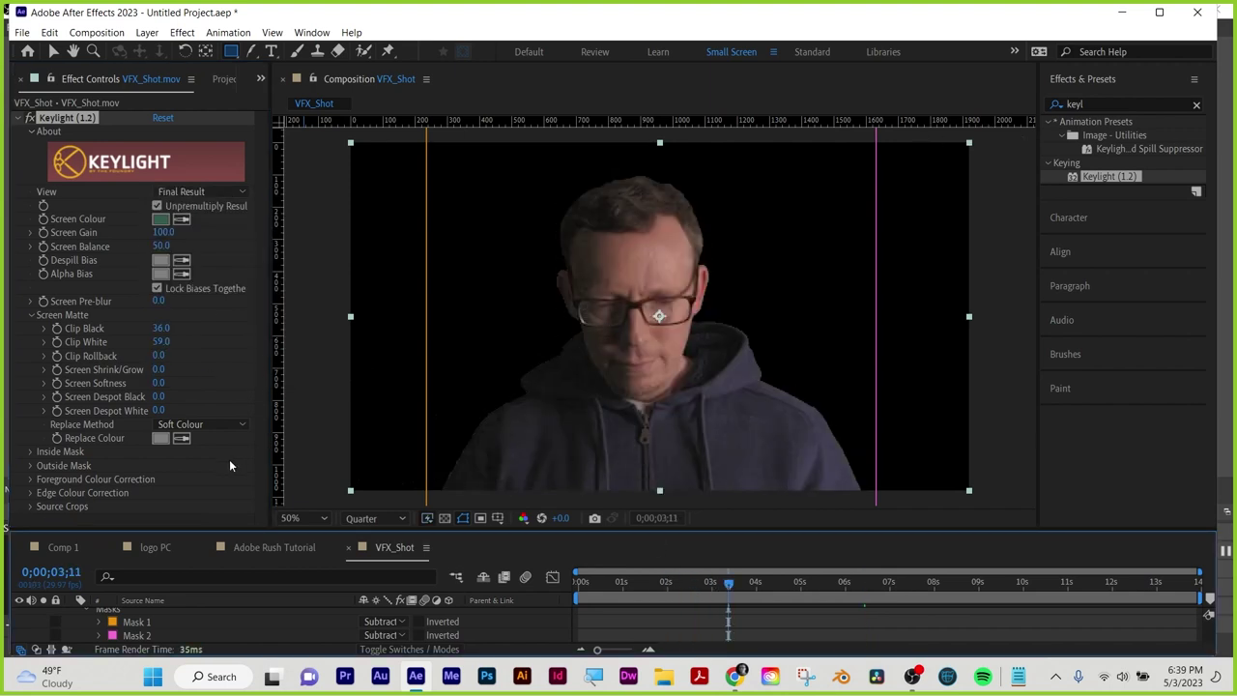
Compare the matte's Replace Method options None, Source, Hard Colour and Soft Colour, and settle on Source
{"action": "left_click", "coordinate": [189, 430]}
{"action": "left_click", "coordinate": [189, 440]}
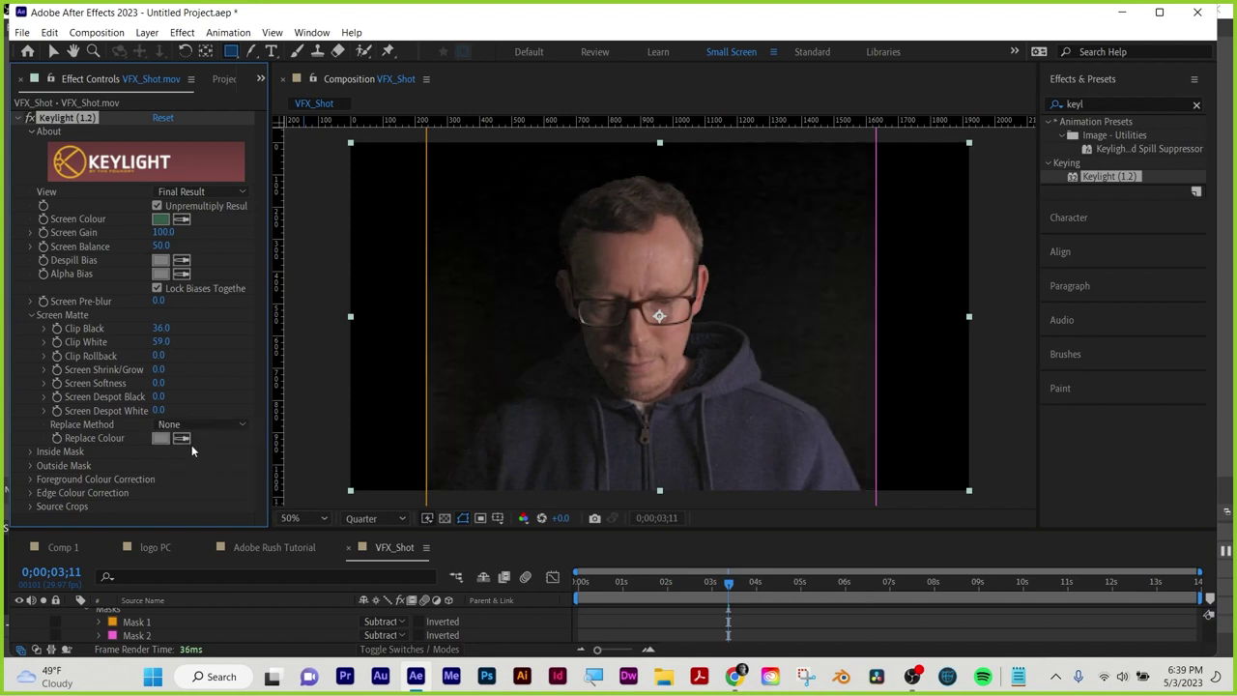
{"action": "left_click", "coordinate": [194, 425]}
{"action": "left_click", "coordinate": [196, 451]}
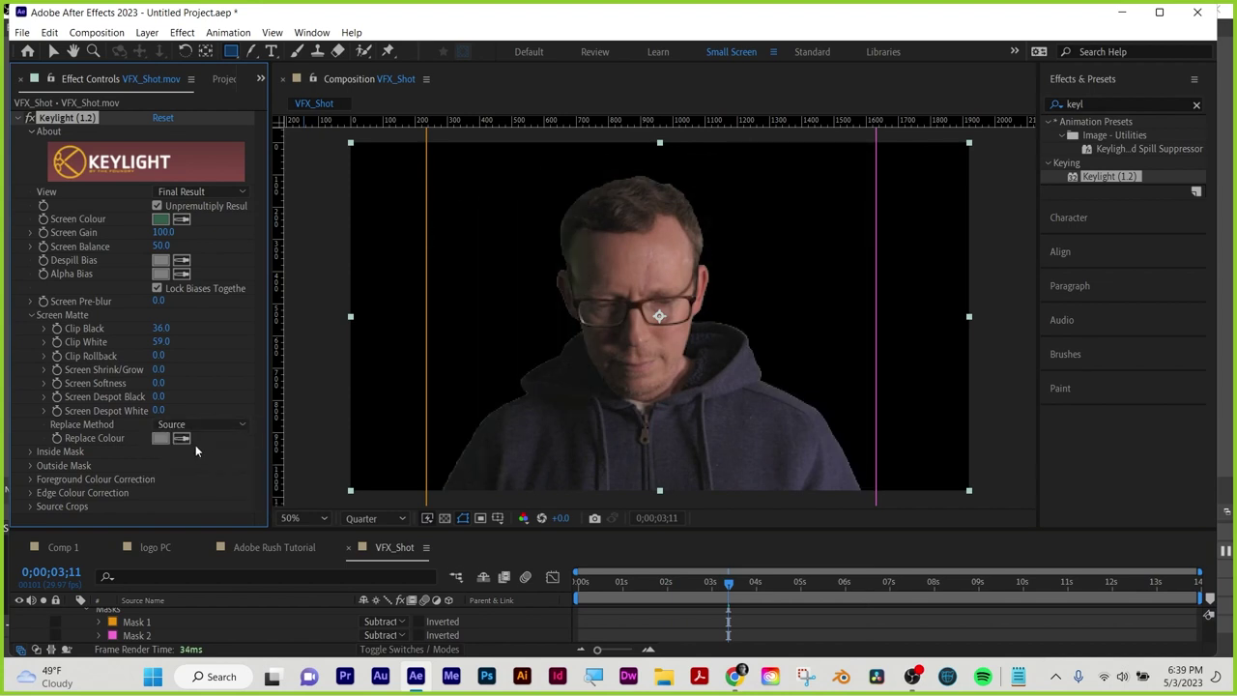
{"action": "left_click", "coordinate": [203, 428]}
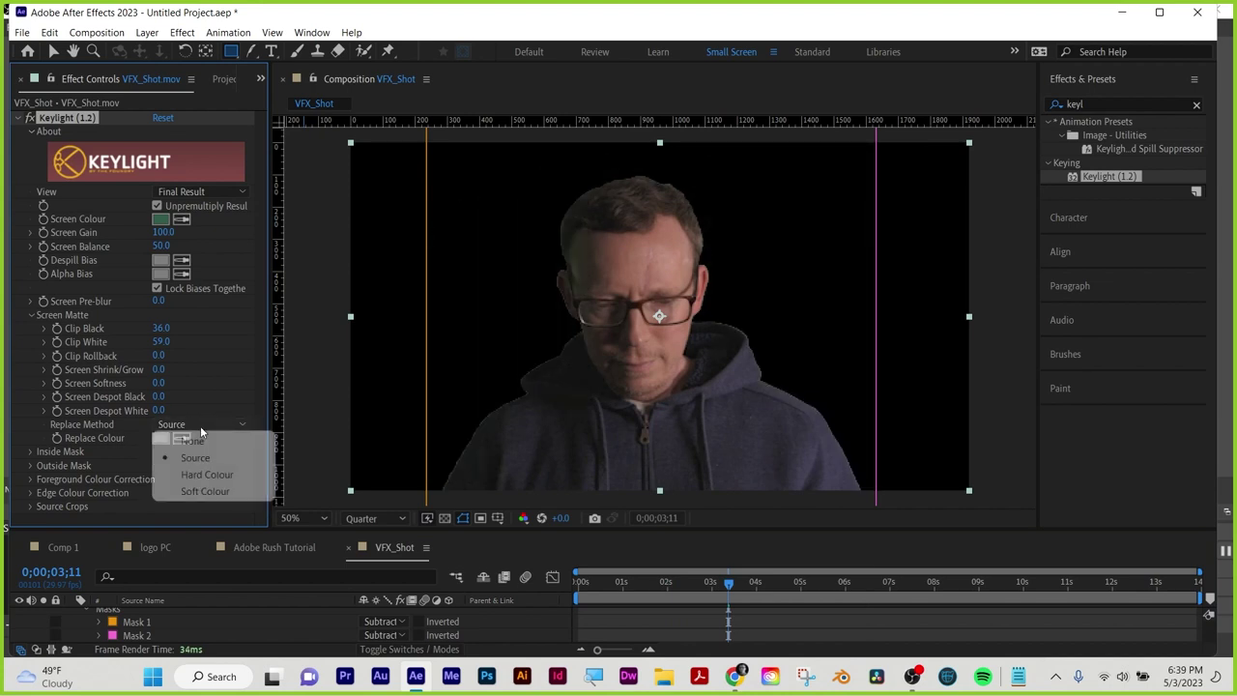
{"action": "left_click", "coordinate": [202, 478]}
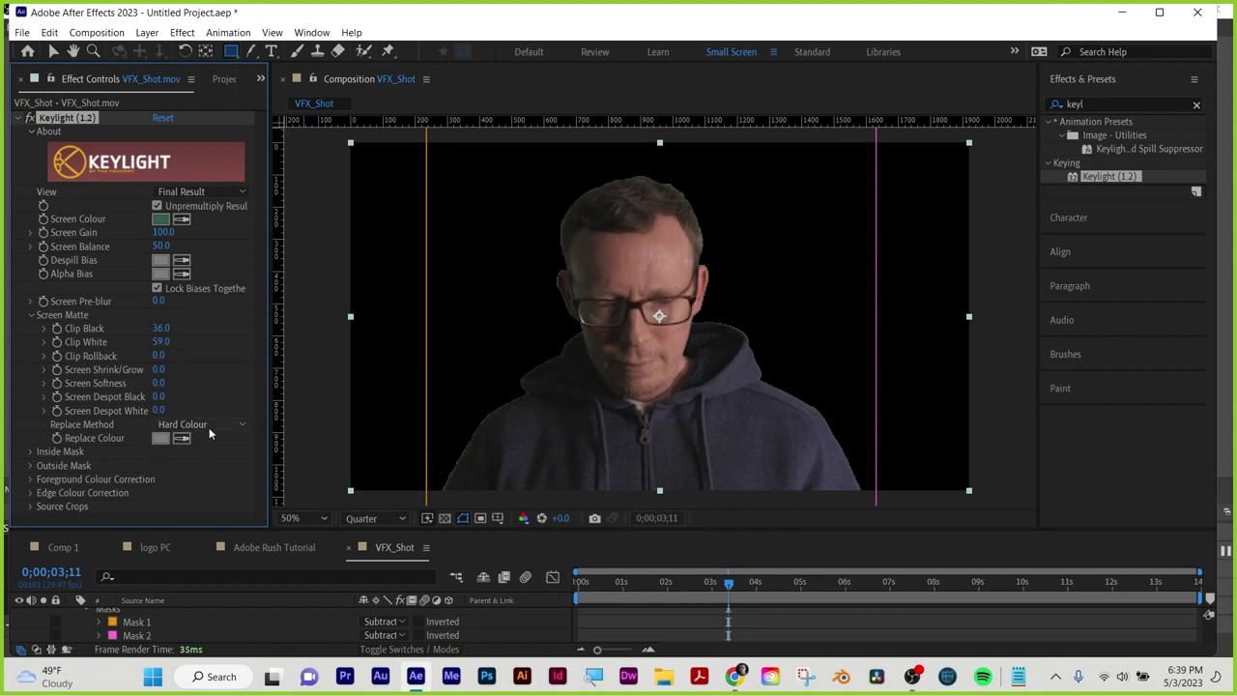
{"action": "left_click", "coordinate": [209, 428]}
{"action": "left_click", "coordinate": [205, 489]}
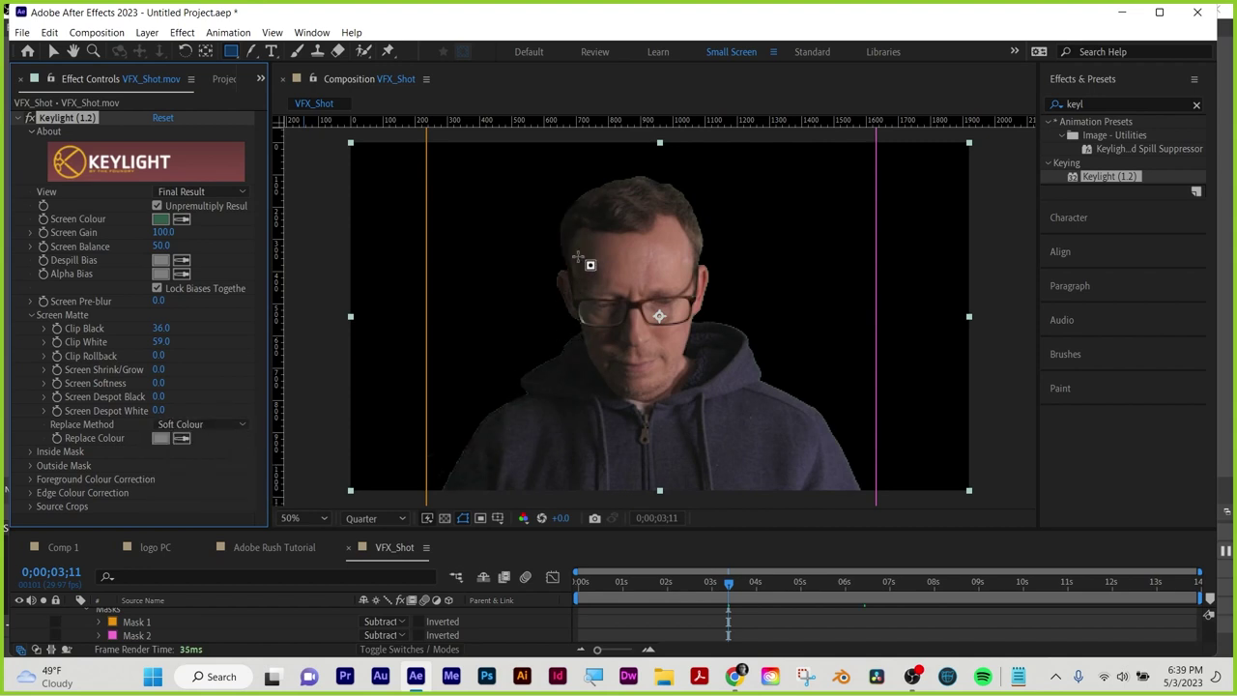
{"action": "left_click", "coordinate": [239, 426]}
{"action": "left_click", "coordinate": [219, 458]}
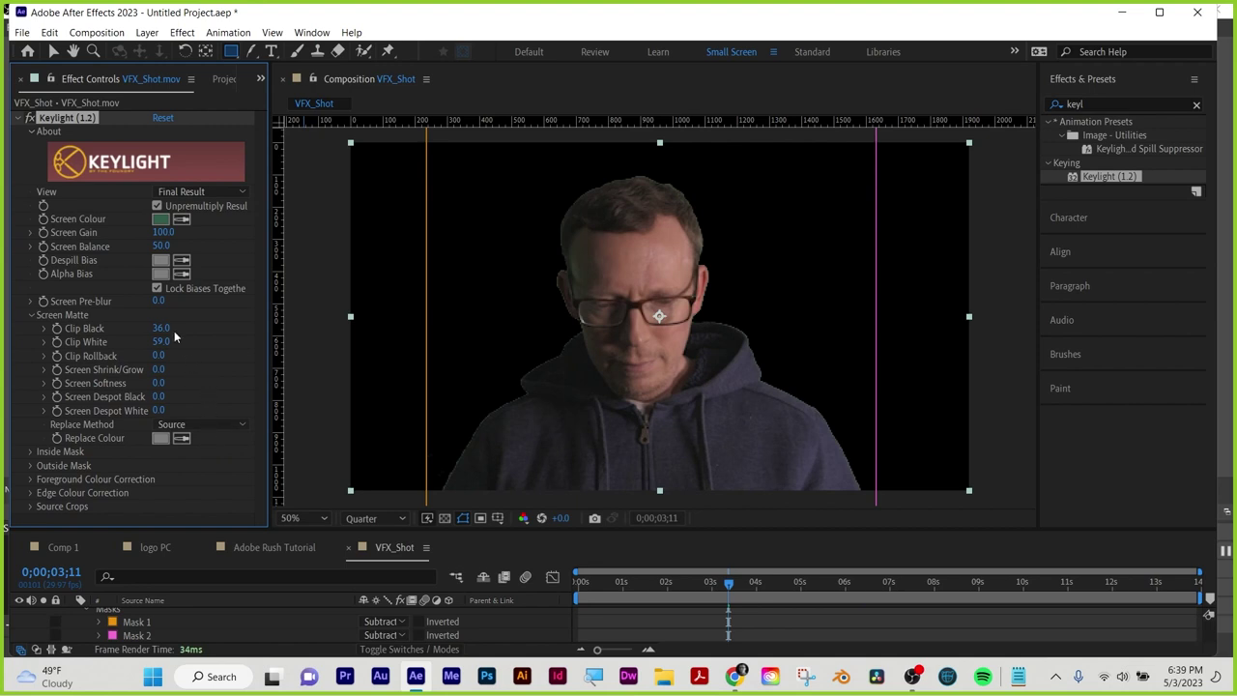
Inspect the Screen Matte at 0;00;03;11 once more and return the Keylight view to Final Result
{"action": "left_click", "coordinate": [186, 192]}
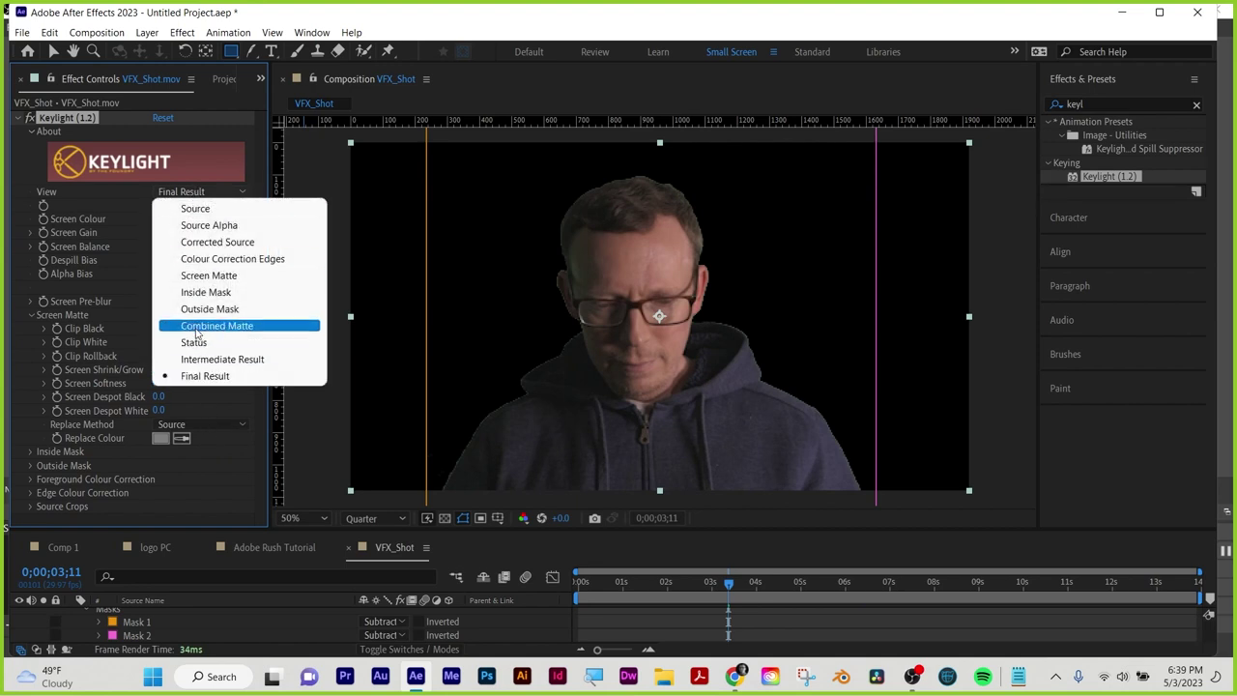
{"action": "left_click", "coordinate": [203, 279]}
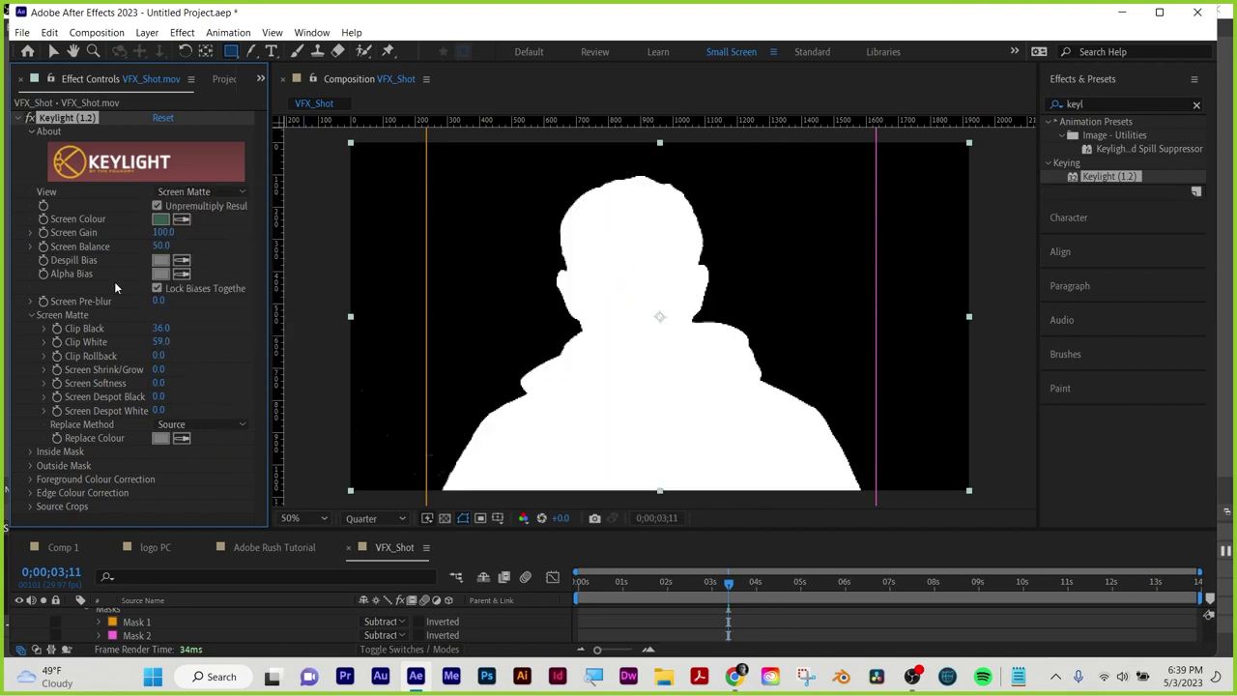
{"action": "left_click", "coordinate": [180, 196]}
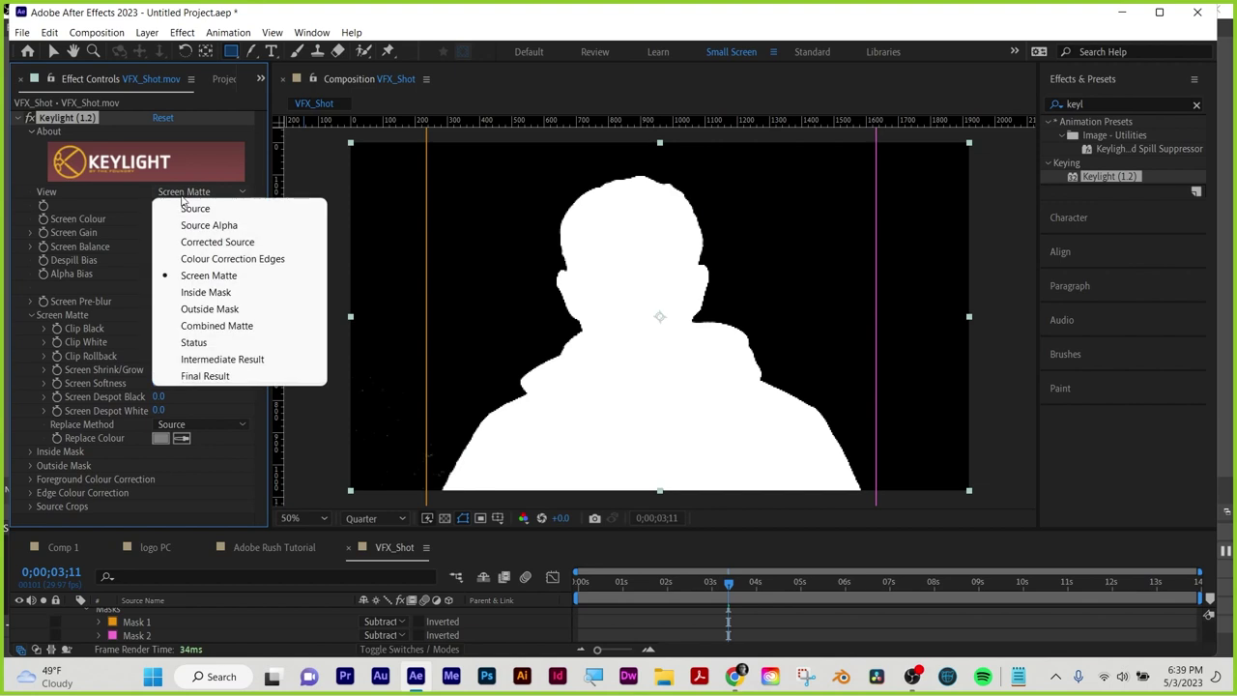
{"action": "left_click", "coordinate": [202, 376]}
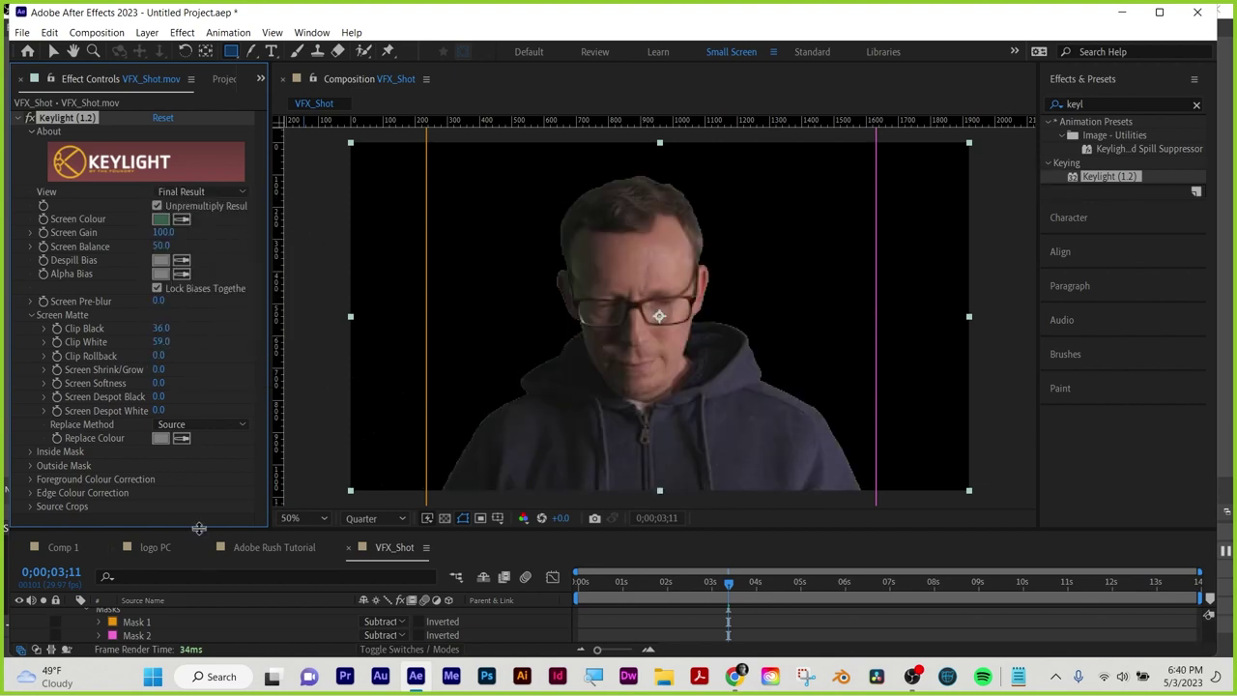
Collapse the VFX_Shot.mov layer's properties in the timeline and resize the composition view to show more of the man
{"action": "left_click_drag", "start_coordinate": [195, 527], "coordinate": [195, 424]}
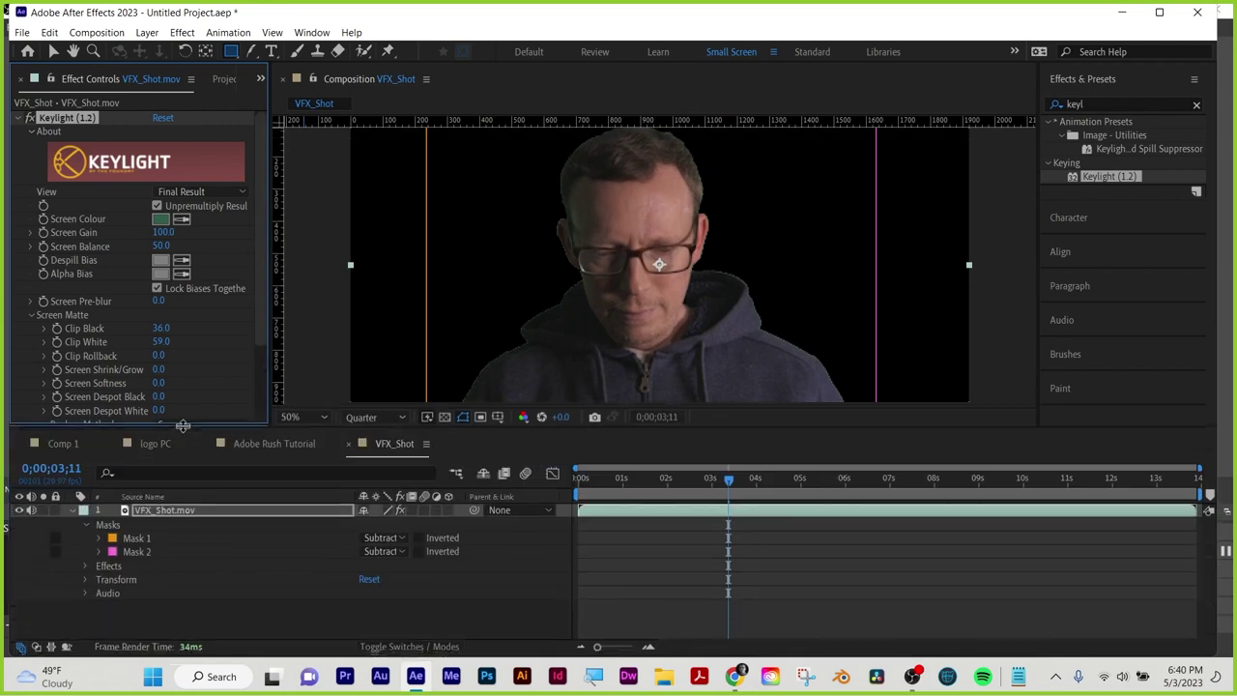
{"action": "left_click", "coordinate": [74, 510]}
{"action": "left_click", "coordinate": [165, 510]}
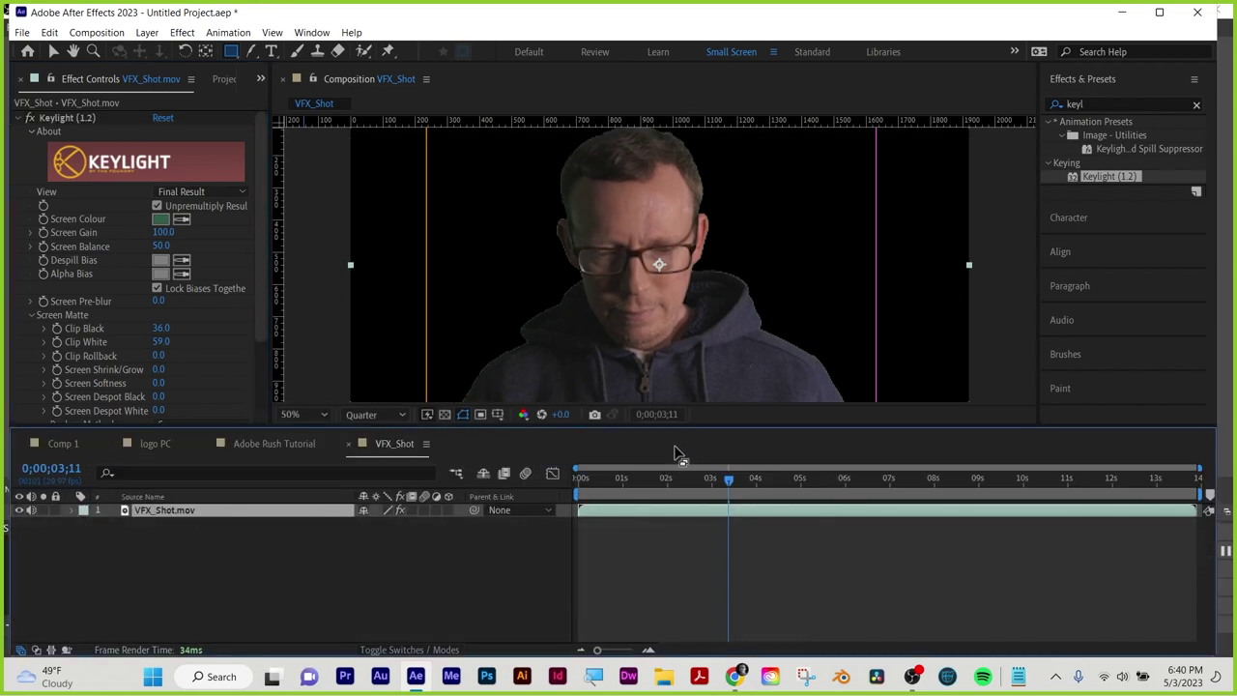
{"action": "left_click_drag", "start_coordinate": [685, 428], "coordinate": [687, 496]}
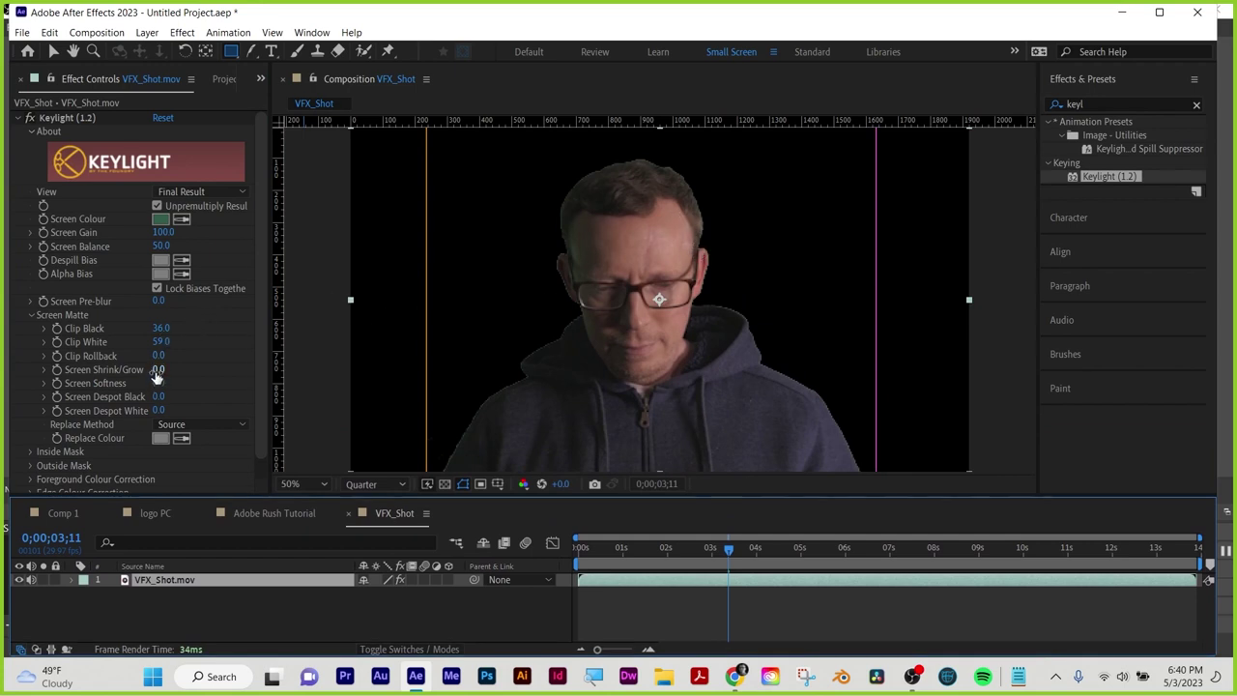
Set Keylight's Screen Shrink/Grow to -0.5 and Screen Softness to 0.9 to refine the matte edges
{"action": "left_click_drag", "start_coordinate": [155, 369], "coordinate": [152, 369]}
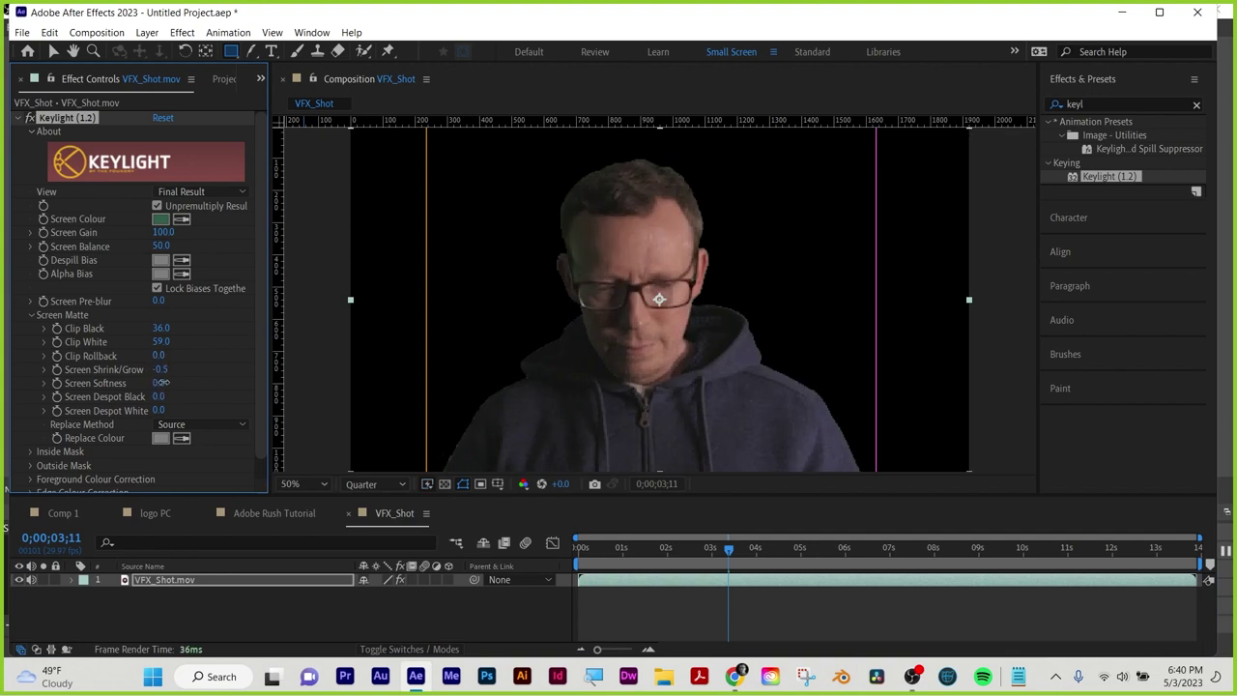
{"action": "left_click_drag", "start_coordinate": [165, 383], "coordinate": [169, 382]}
Show layer names instead of source names in the timeline and duplicate the VFX_Shot.mov layer
{"action": "left_click", "coordinate": [143, 566]}
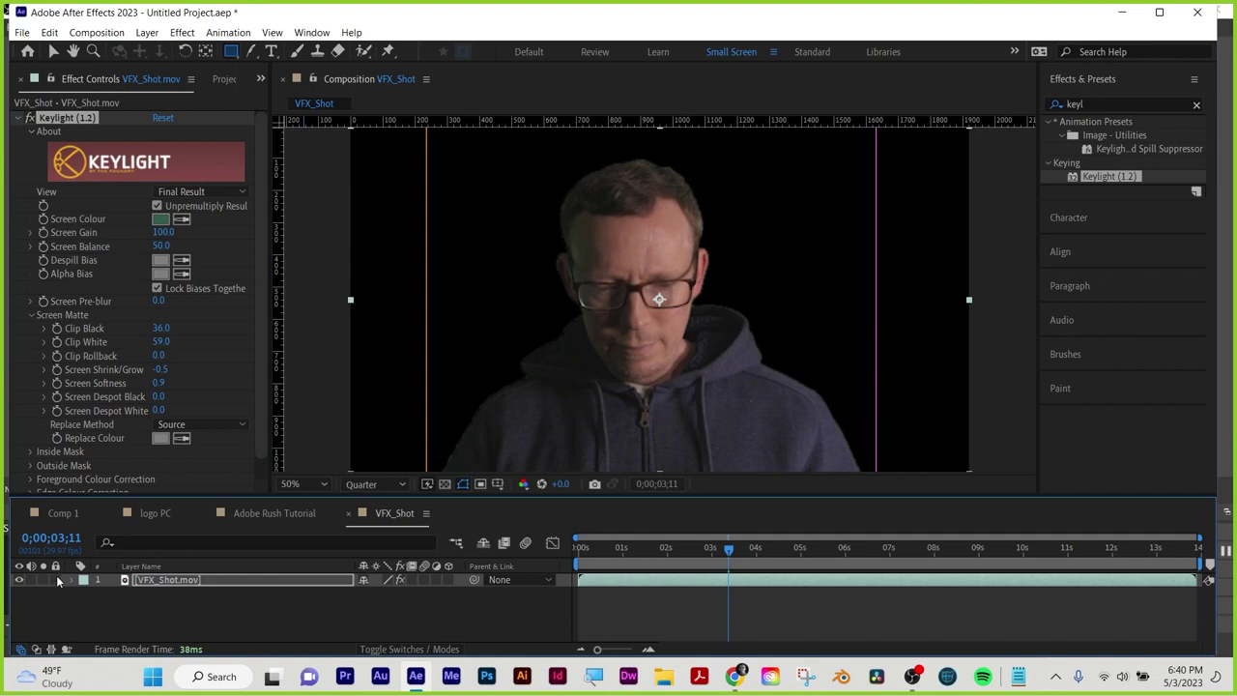
{"action": "left_click", "coordinate": [167, 581]}
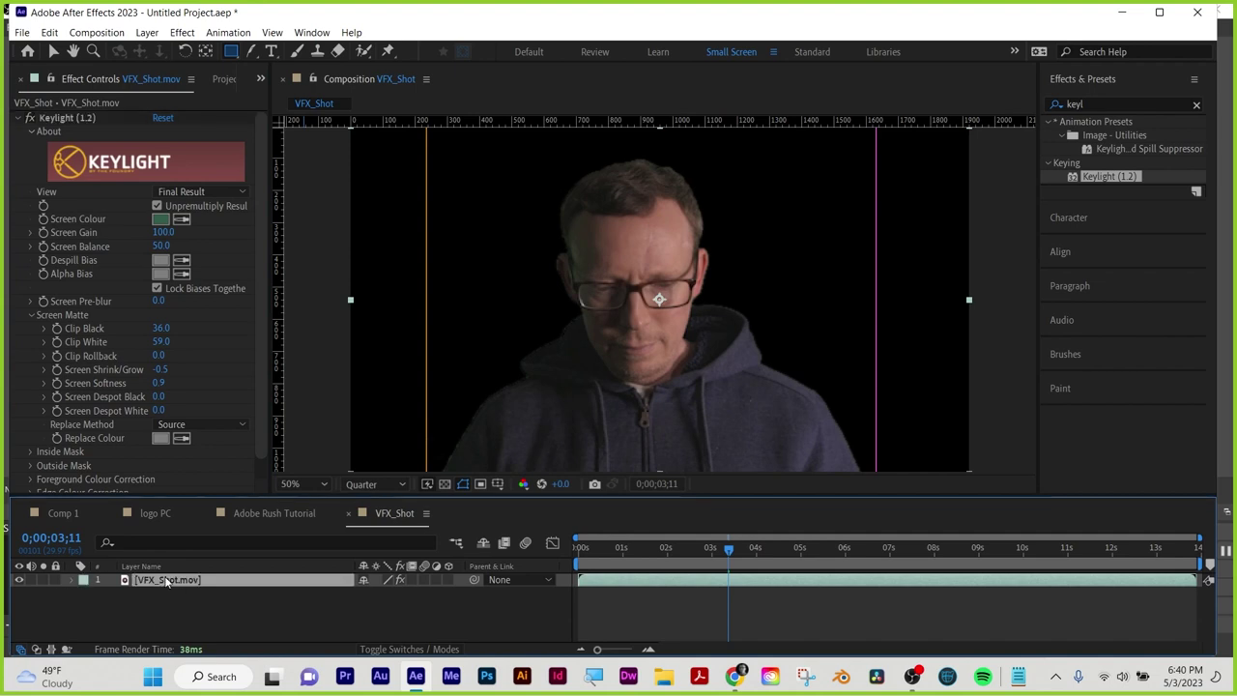
{"action": "key", "text": "ctrl+d"}
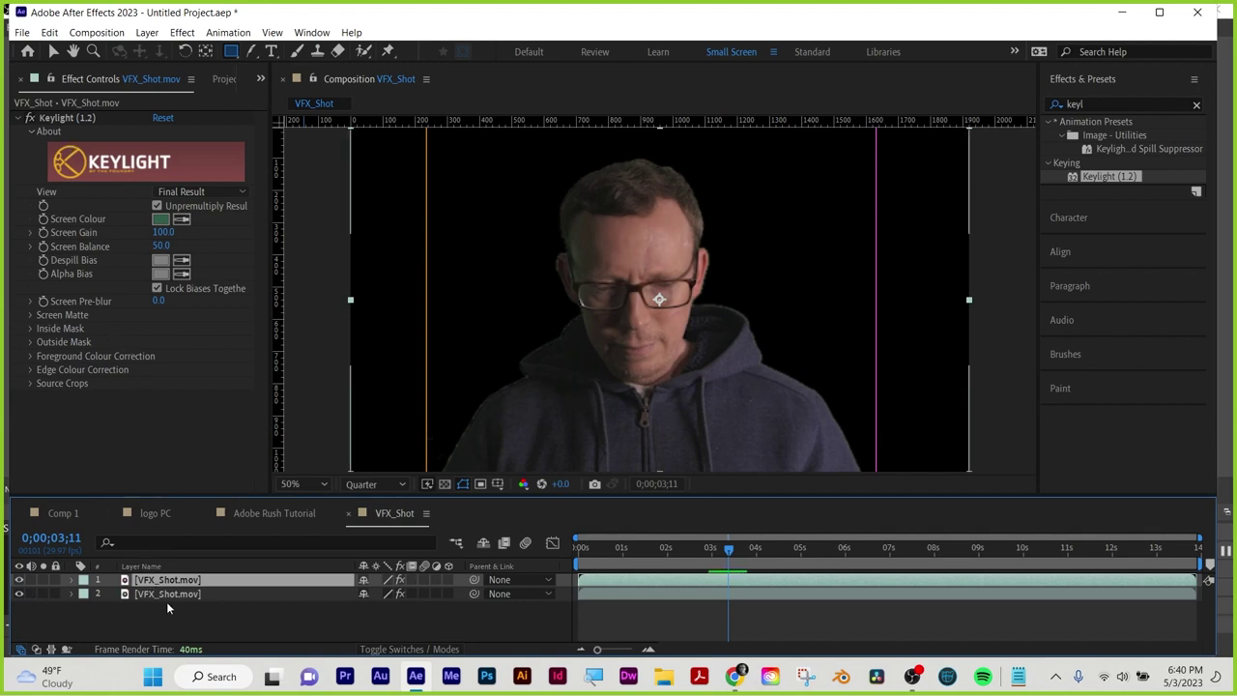
Disable the Keylight effect on the lower VFX_Shot.mov copy
{"action": "left_click", "coordinate": [158, 593]}
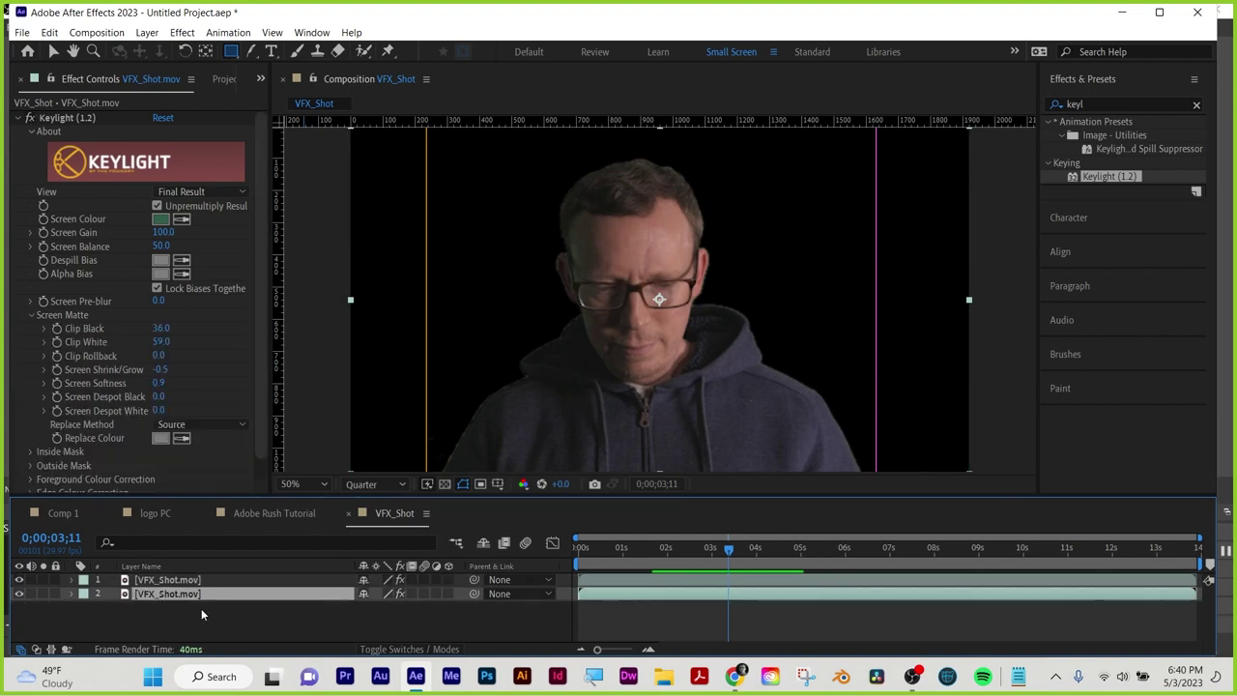
{"action": "left_click", "coordinate": [30, 118]}
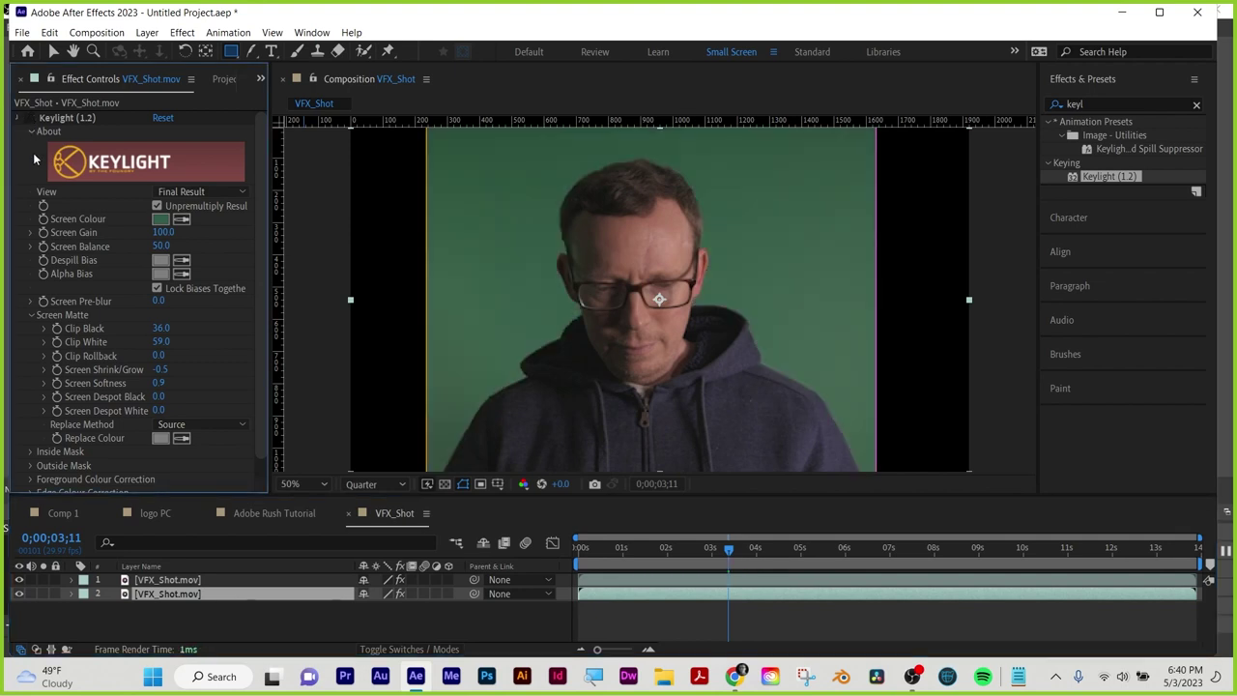
{"action": "left_click", "coordinate": [231, 633]}
Hide the lower VFX_Shot.mov copy, check the keyed layer over the transparency grid, and make the lower copy visible again
{"action": "left_click", "coordinate": [169, 580]}
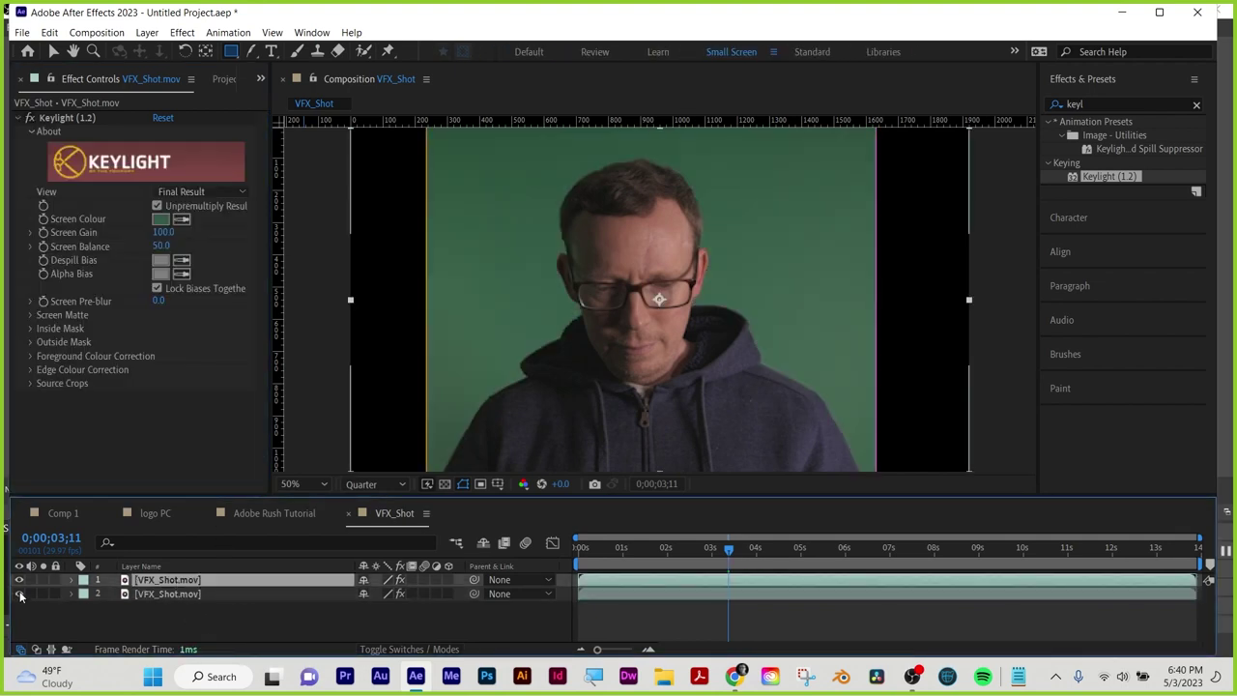
{"action": "left_click", "coordinate": [20, 595]}
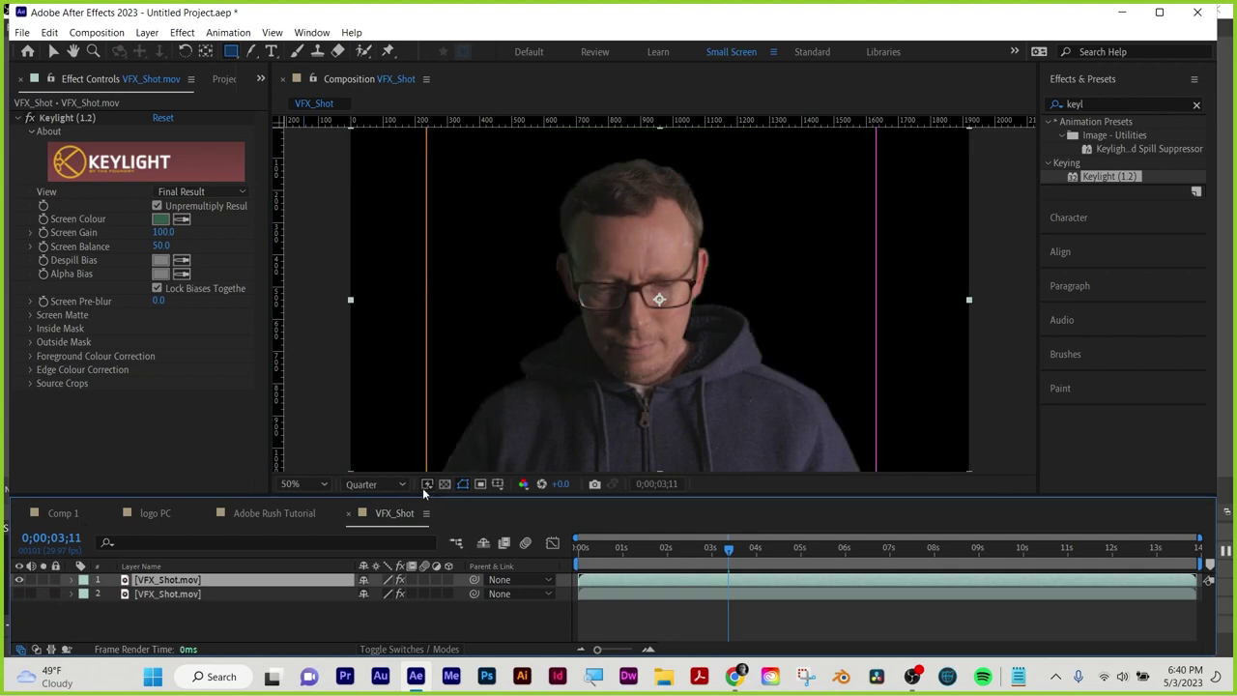
{"action": "left_click", "coordinate": [445, 485]}
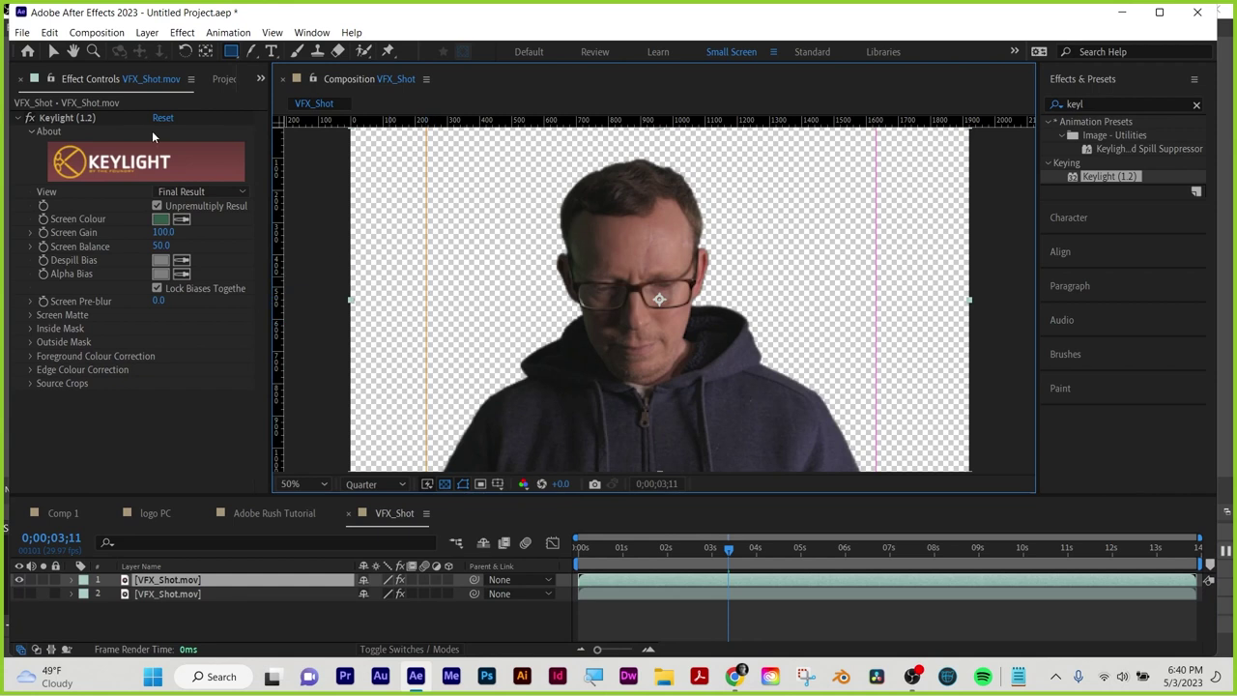
{"action": "left_click", "coordinate": [53, 51]}
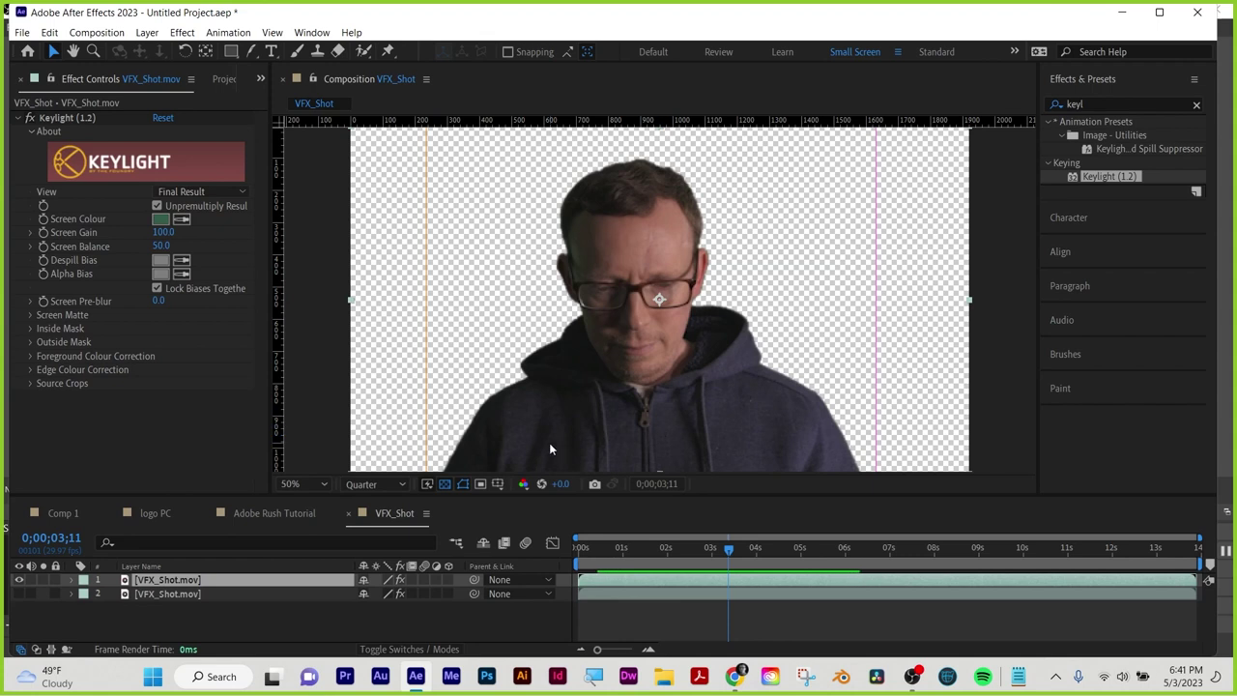
{"action": "left_click", "coordinate": [20, 593]}
{"action": "left_click", "coordinate": [20, 594]}
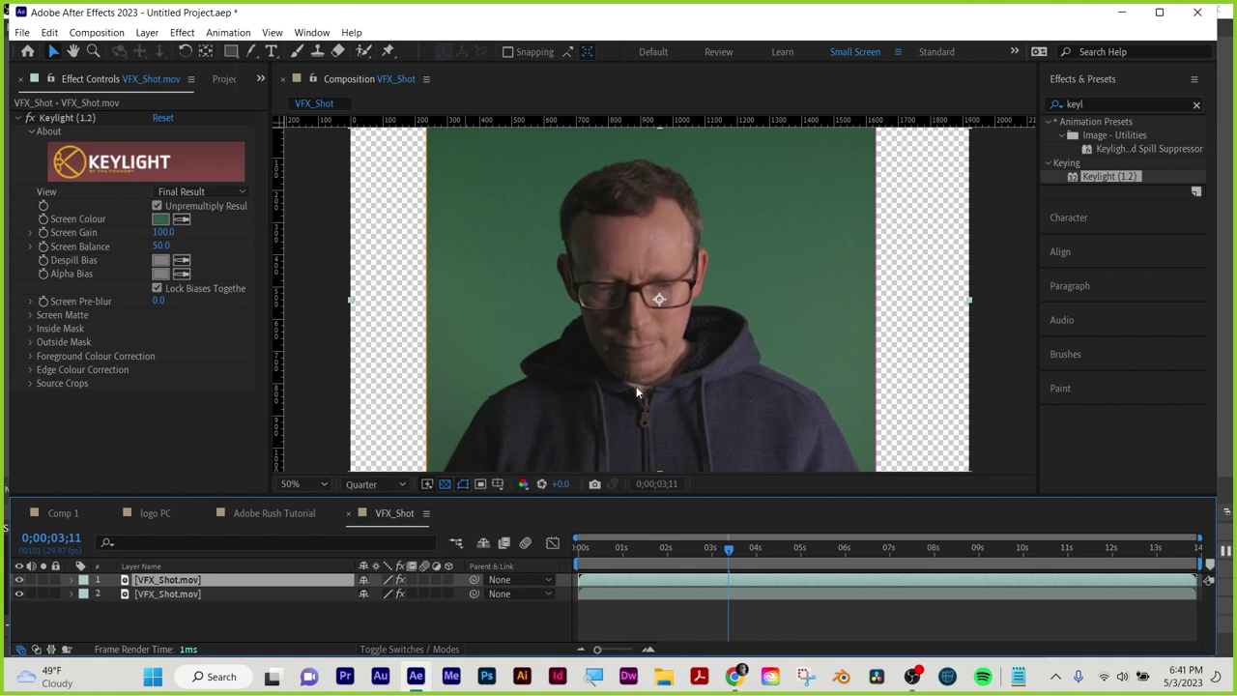
Display the track matte settings in the timeline and set the lower layer's track matte to 1. VFX_Shot.mov
{"action": "left_click", "coordinate": [170, 595]}
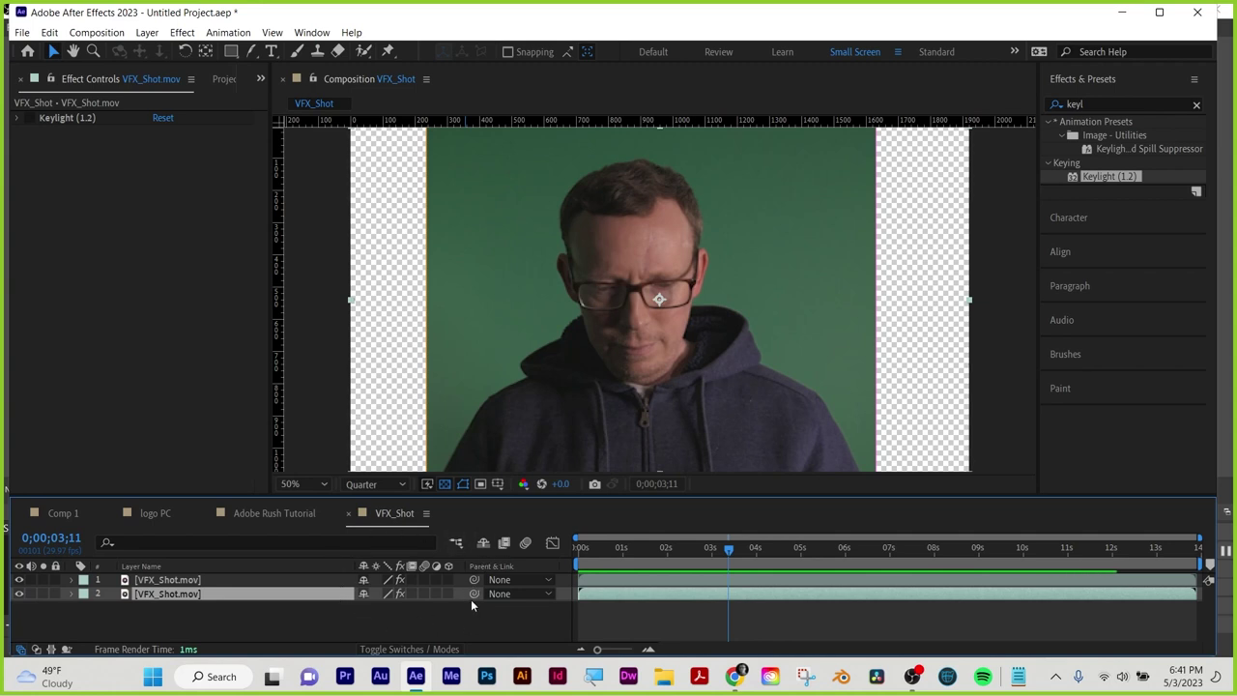
{"action": "left_click", "coordinate": [404, 650]}
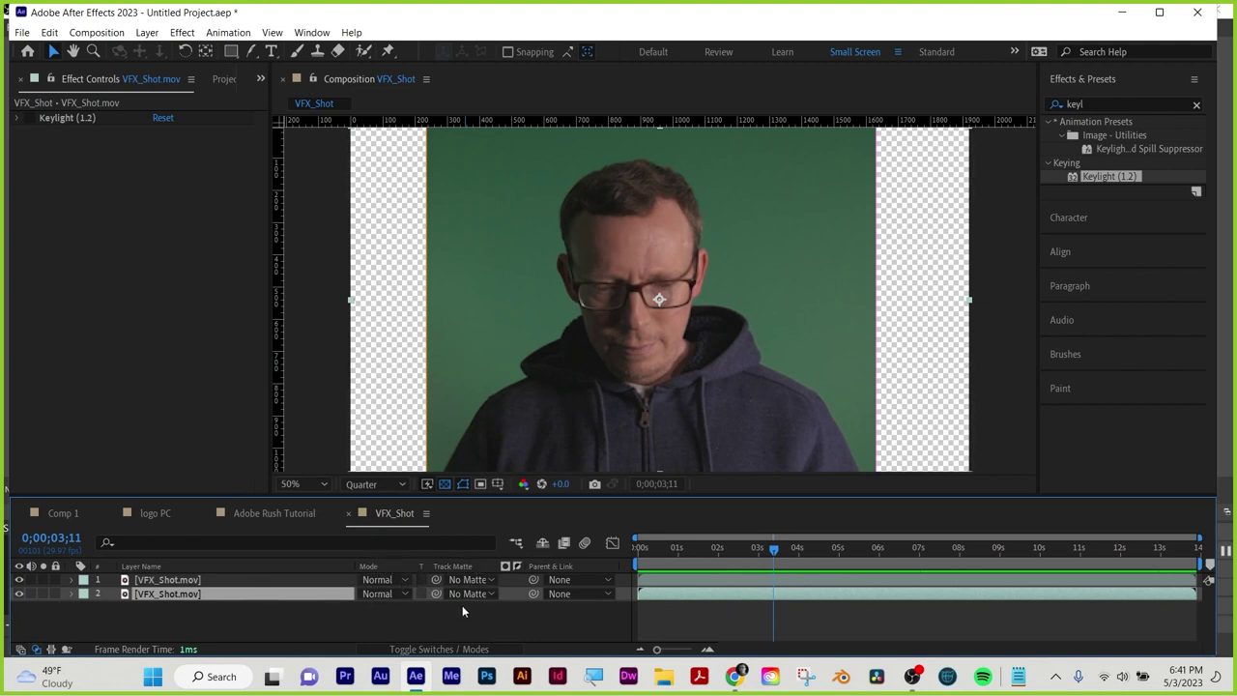
{"action": "left_click", "coordinate": [166, 610]}
{"action": "left_click", "coordinate": [177, 581]}
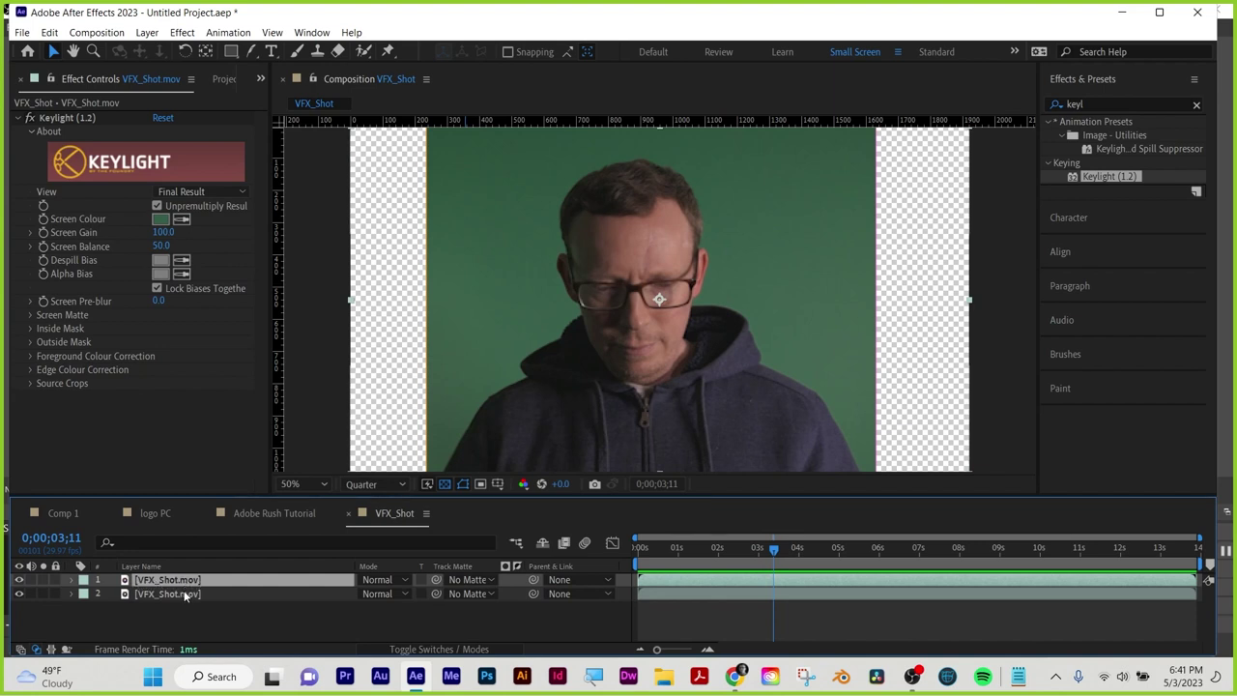
{"action": "left_click", "coordinate": [172, 593]}
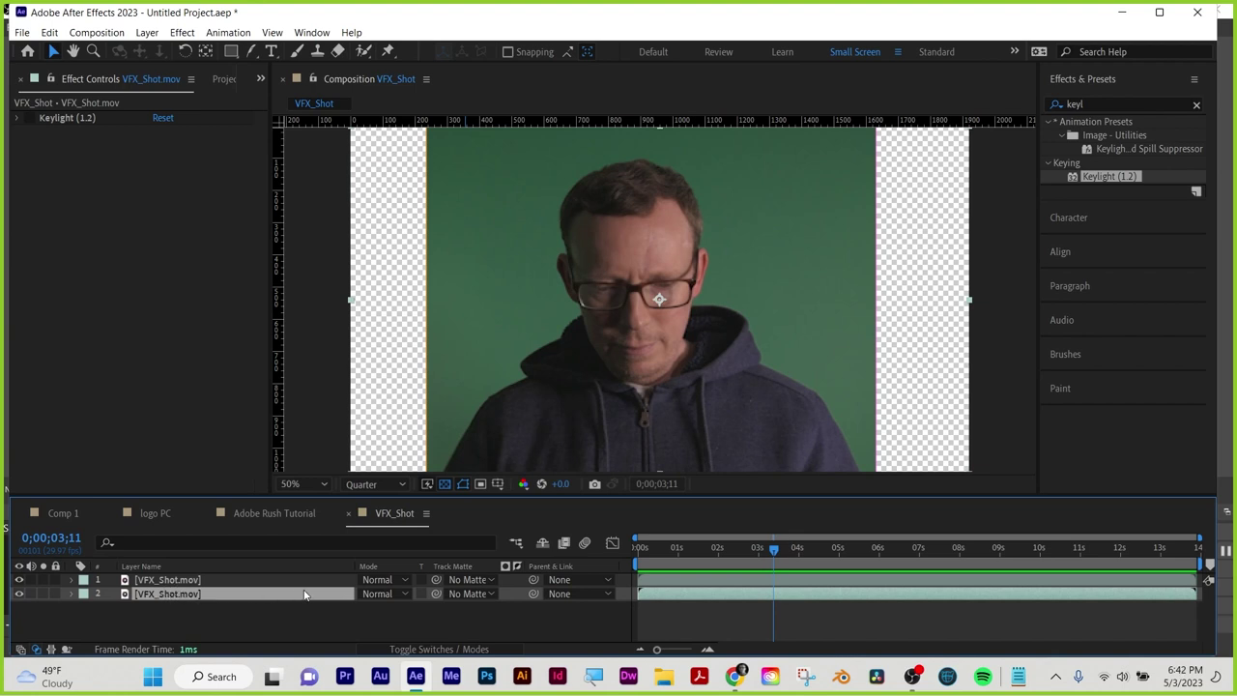
{"action": "left_click", "coordinate": [472, 593]}
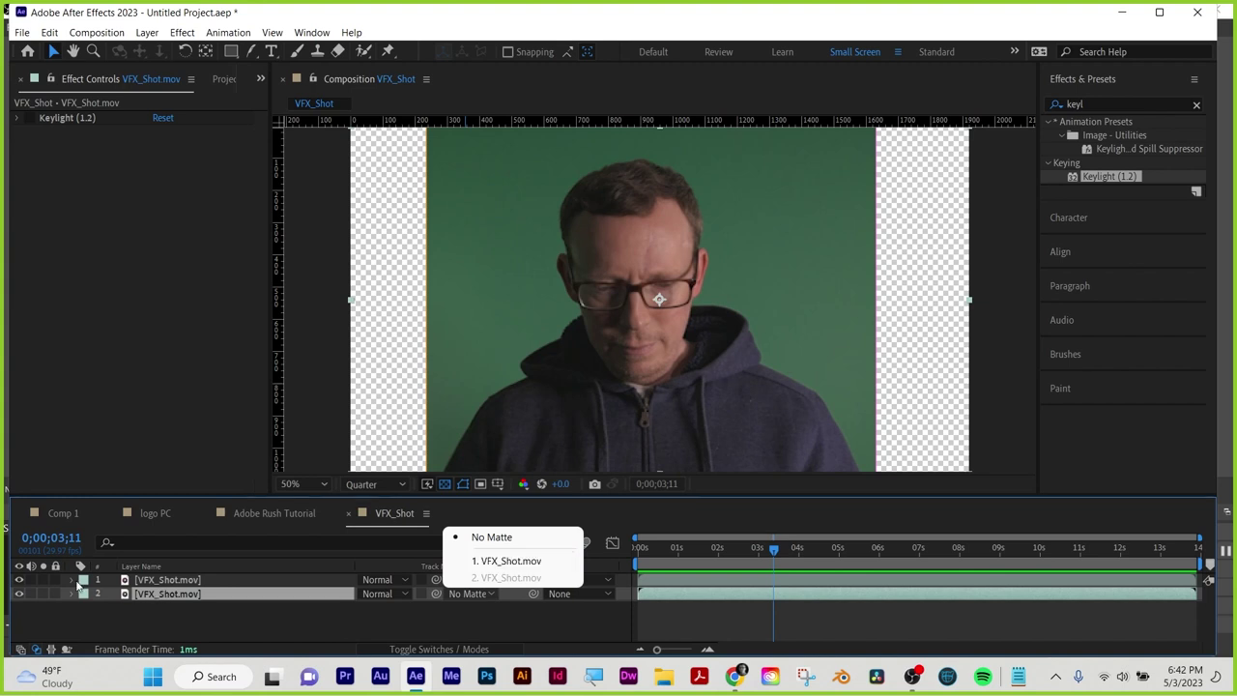
{"action": "left_click", "coordinate": [513, 562]}
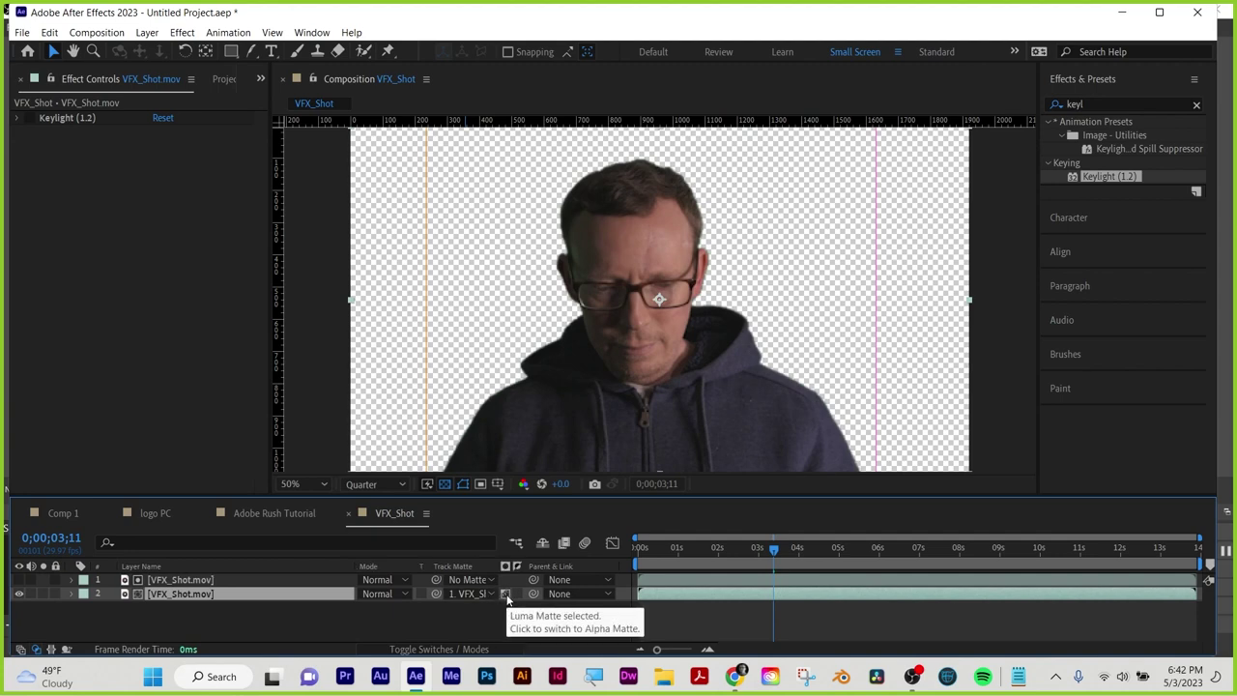
Compare luma, alpha and inverted matte modes on the lower VFX_Shot.mov layer, and return to a non-inverted alpha matte
{"action": "left_click", "coordinate": [506, 594]}
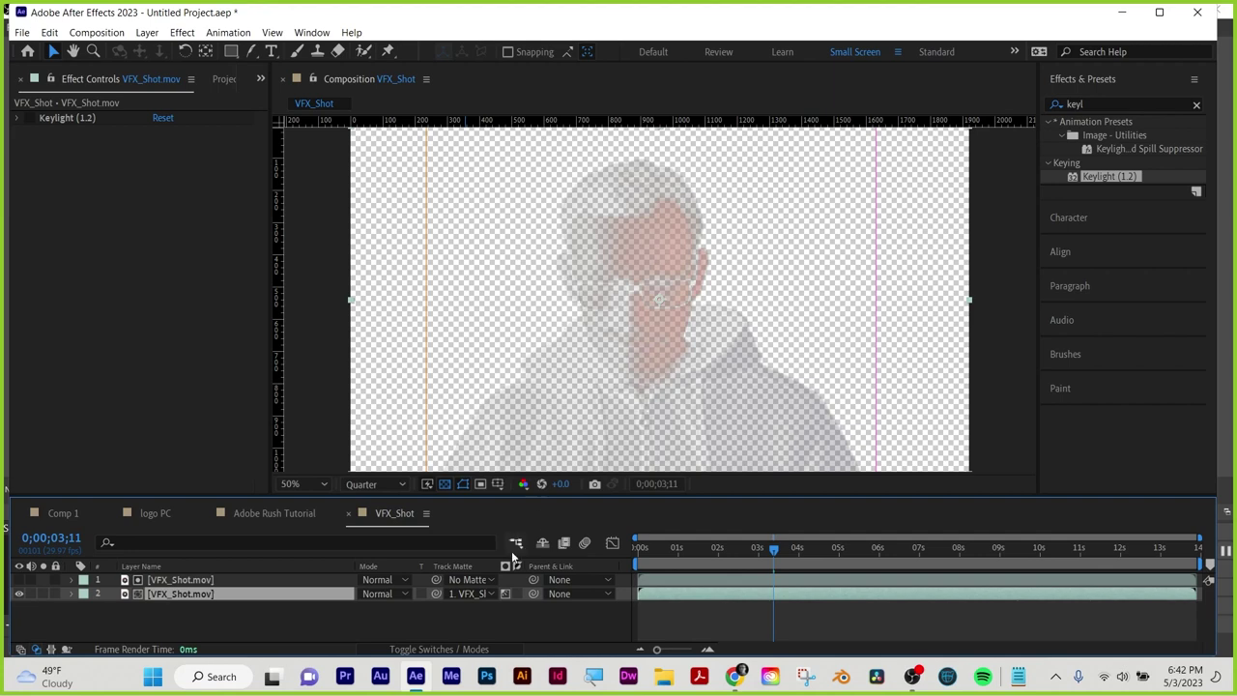
{"action": "left_click", "coordinate": [503, 594]}
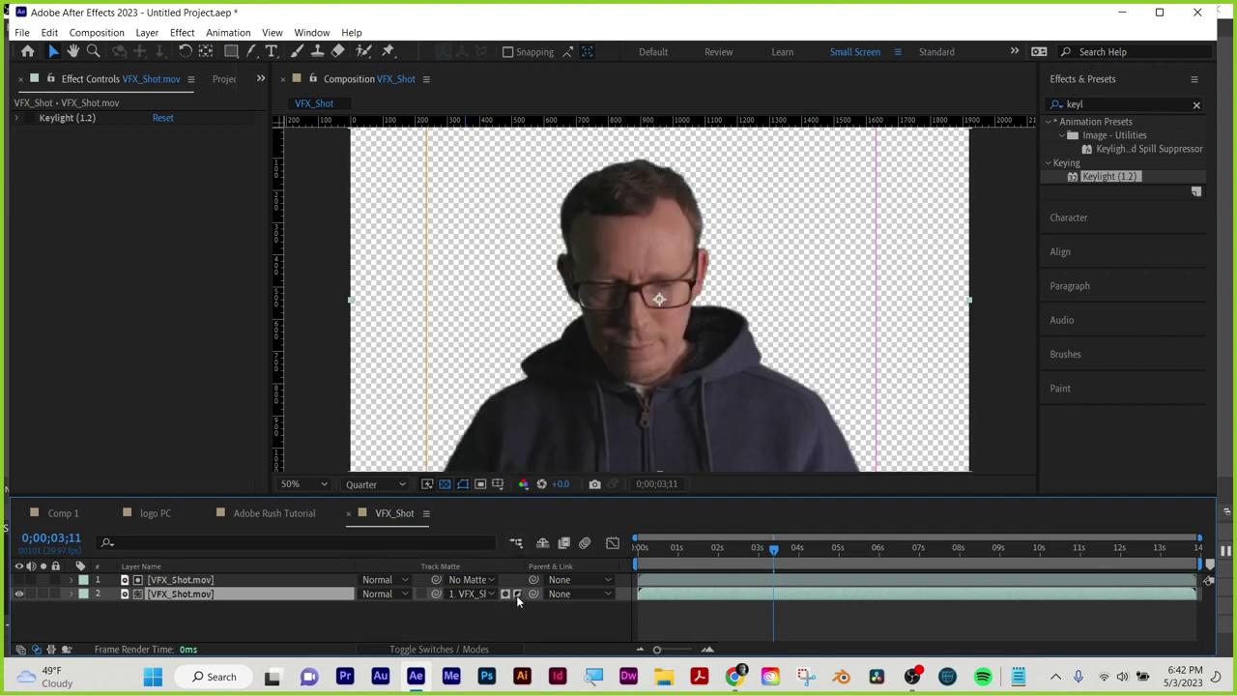
{"action": "left_click", "coordinate": [517, 594]}
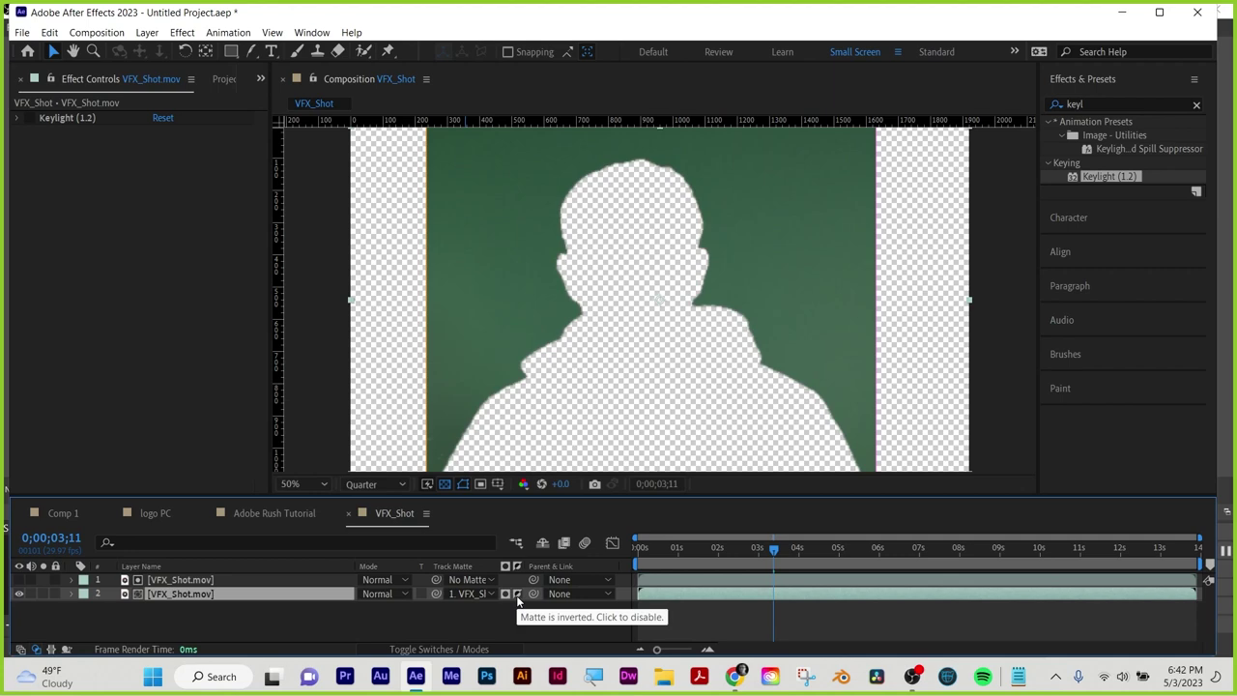
{"action": "left_click", "coordinate": [503, 595]}
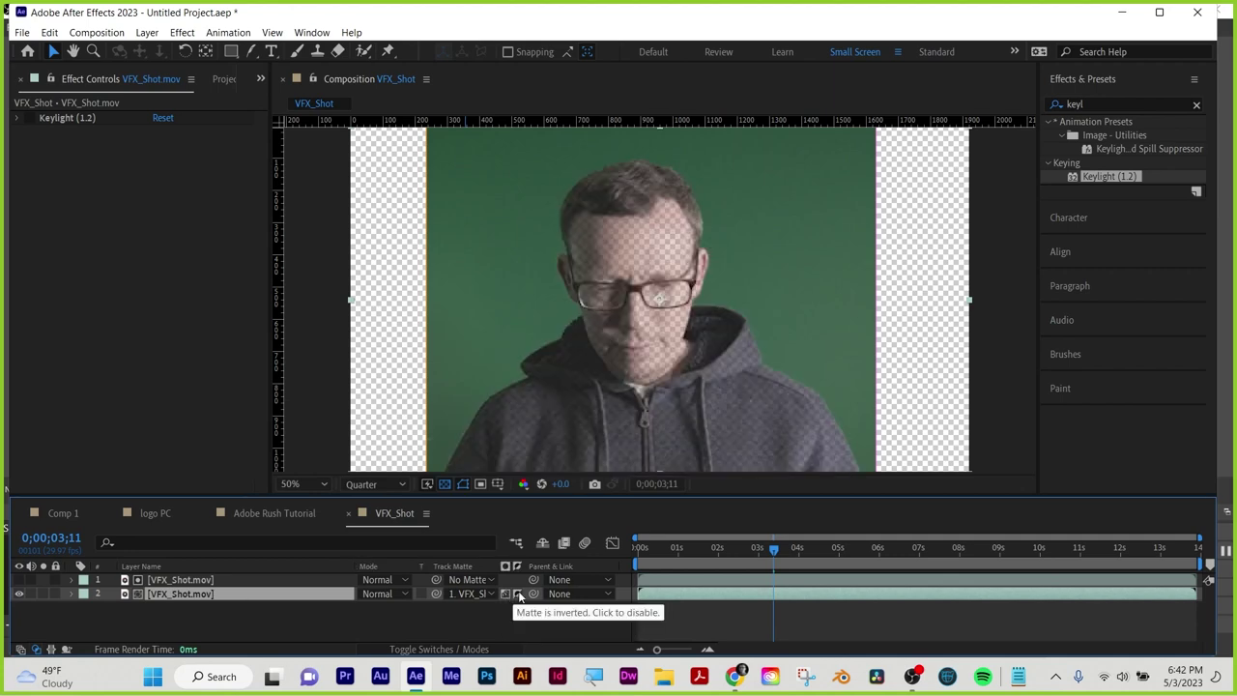
{"action": "left_click", "coordinate": [516, 595]}
{"action": "left_click", "coordinate": [503, 595]}
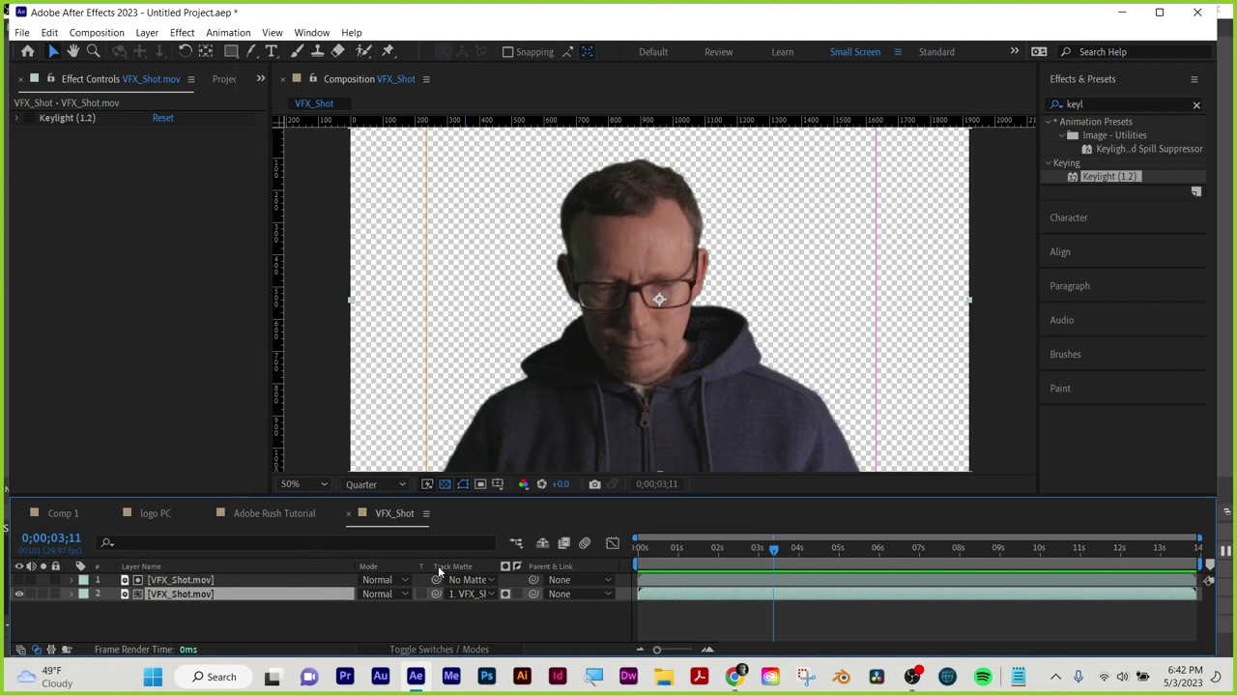
Switch the lower layer to a luma matte and inspect the semi-transparent areas of the man's face
{"action": "left_click", "coordinate": [506, 594]}
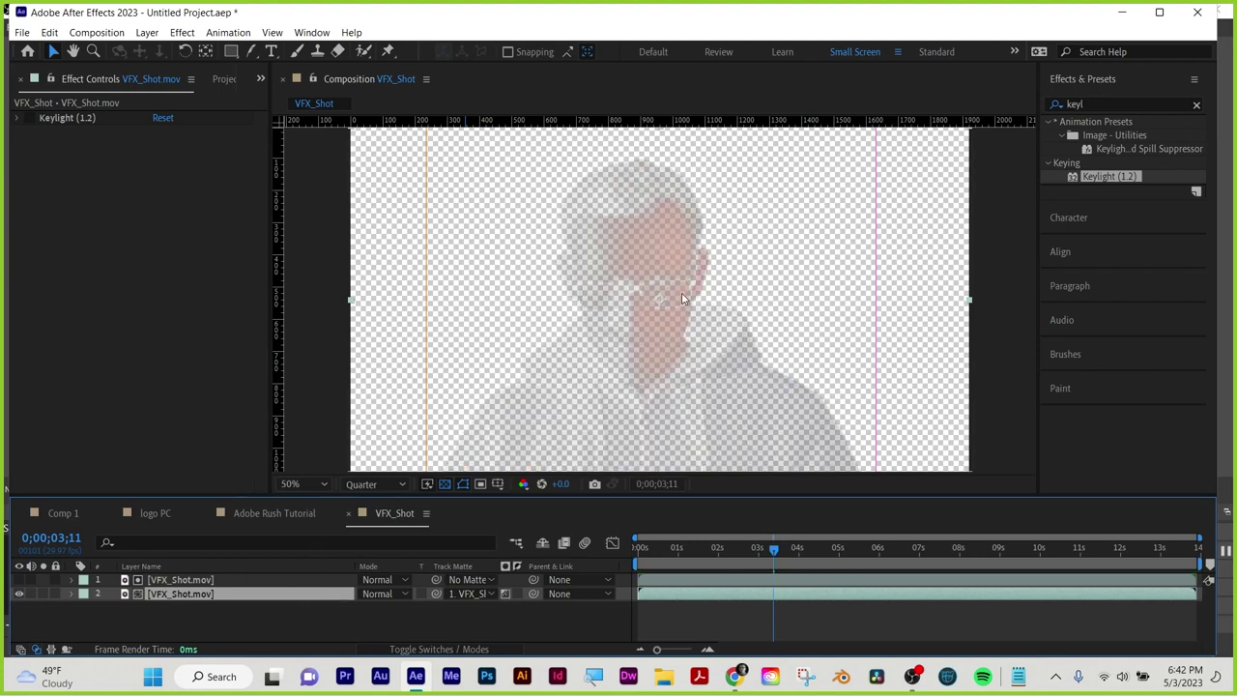
{"action": "scroll", "coordinate": [685, 296], "scroll_direction": "up", "scroll_amount": 2}
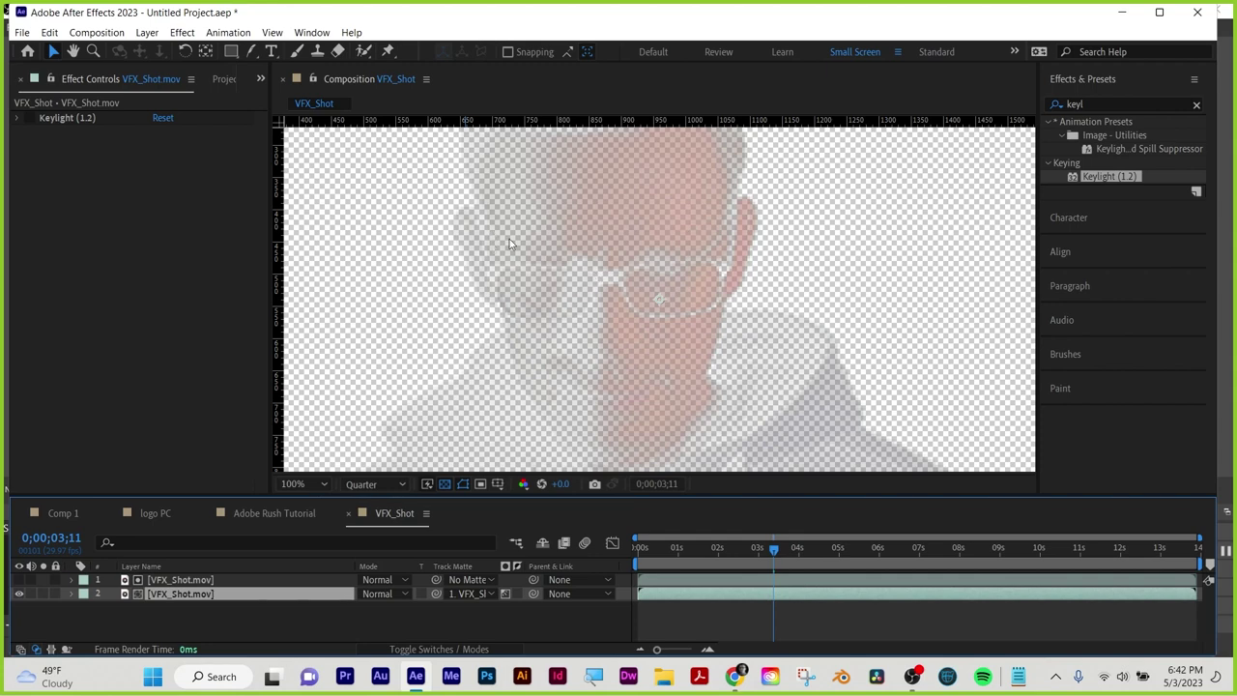
{"action": "scroll", "coordinate": [592, 269], "scroll_direction": "down", "scroll_amount": 2}
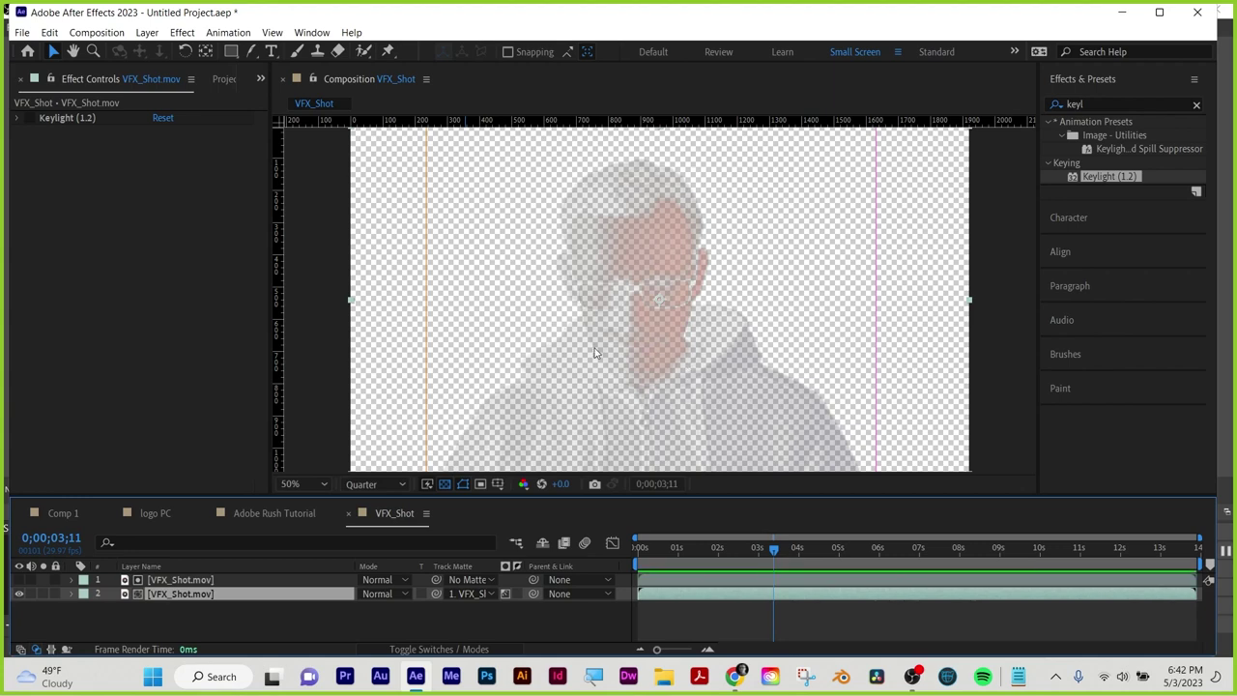
Pre-compose the upper VFX_Shot.mov matte layer as VFX_Shot.mov Comp 1, moving all attributes into the new composition
{"action": "left_click", "coordinate": [170, 580]}
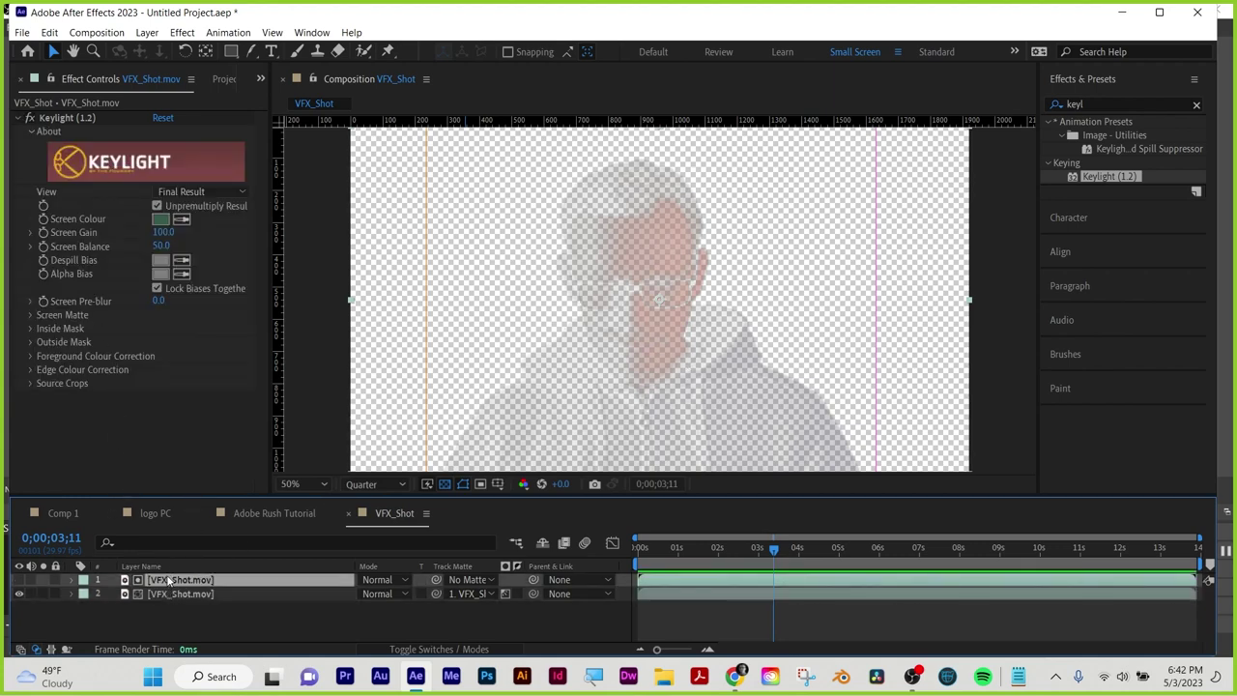
{"action": "left_click", "coordinate": [17, 118]}
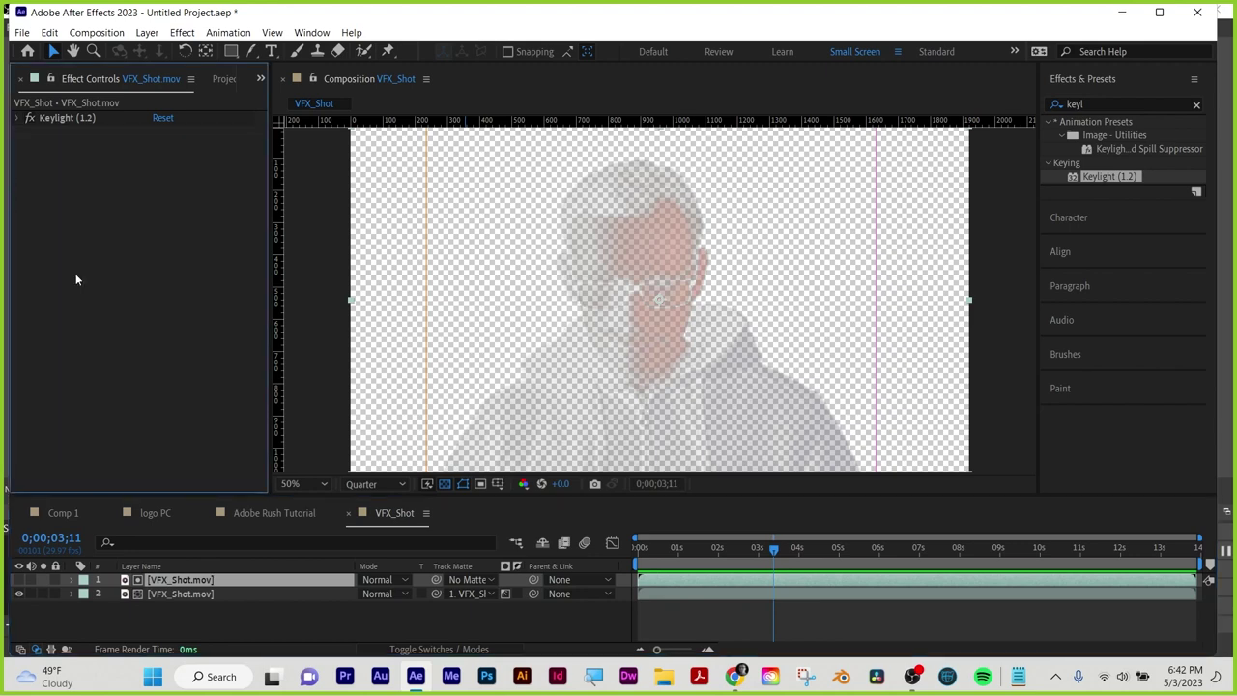
{"action": "right_click", "coordinate": [184, 581]}
{"action": "left_click", "coordinate": [237, 474]}
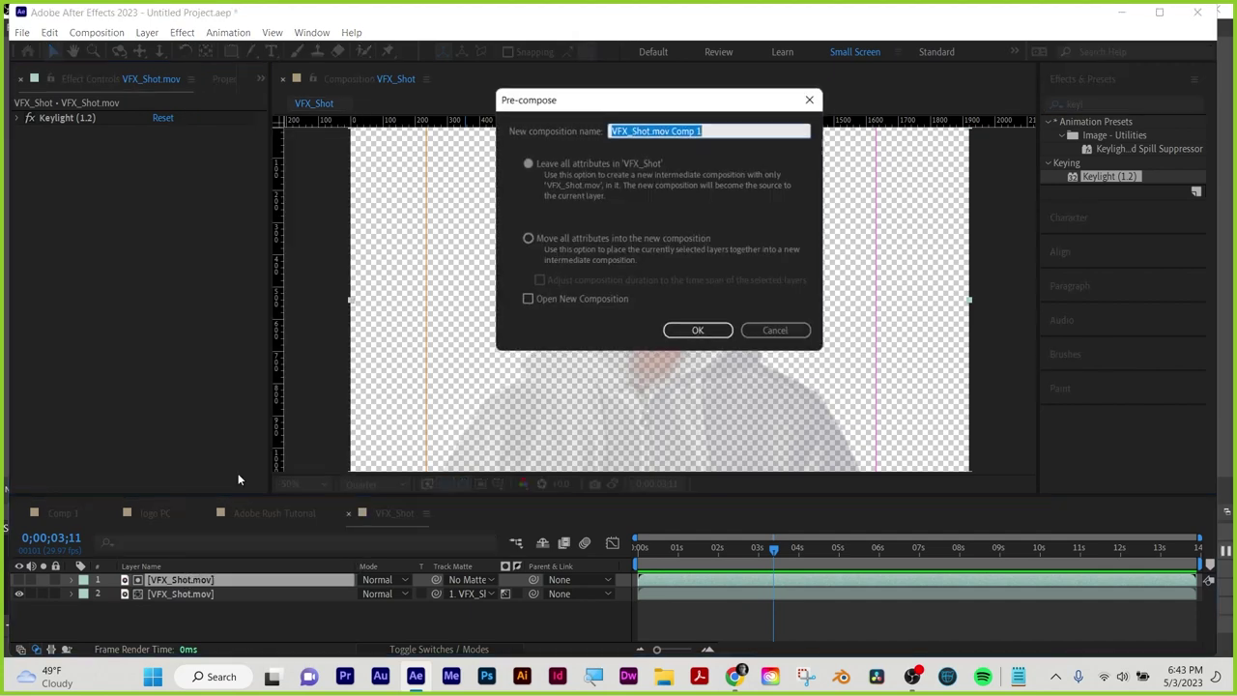
{"action": "left_click", "coordinate": [554, 238]}
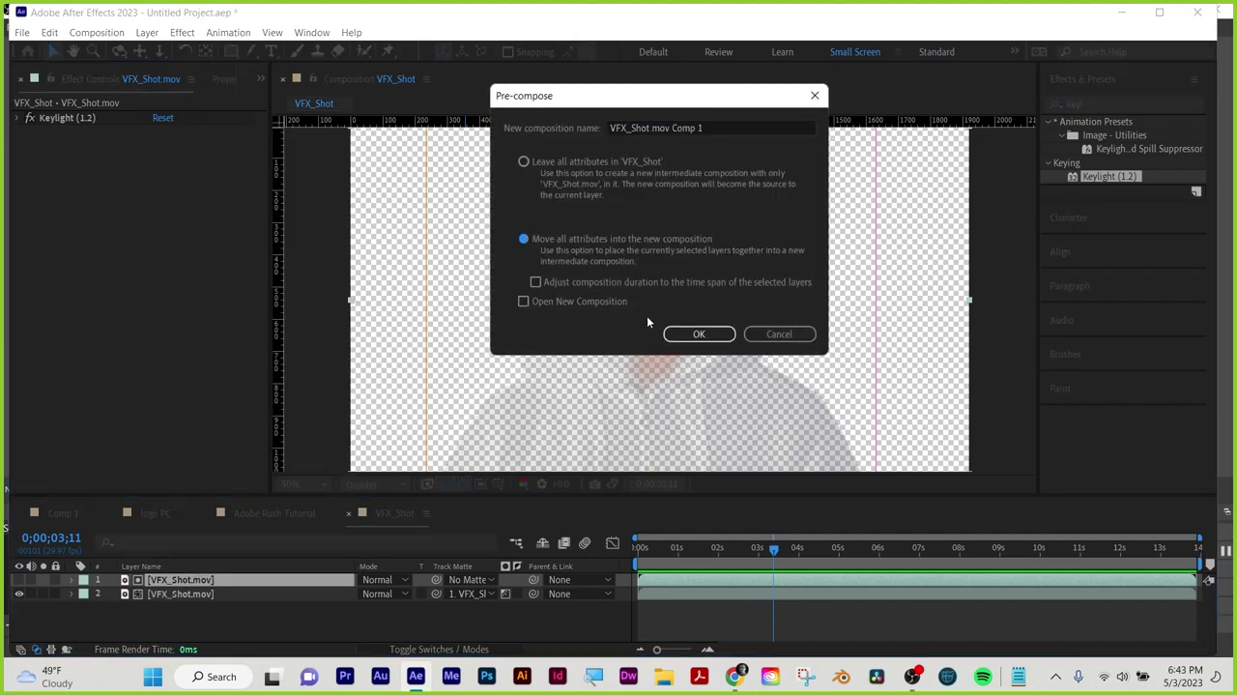
{"action": "left_click", "coordinate": [699, 334]}
Search the effects for "curves" and apply Curves to the VFX_Shot.mov Comp 1 layer
{"action": "left_click", "coordinate": [1095, 104]}
{"action": "key", "text": "BackSpace"}
{"action": "key", "text": "BackSpace"}
{"action": "key", "text": "BackSpace"}
{"action": "key", "text": "BackSpace"}
{"action": "type", "text": "curves"}
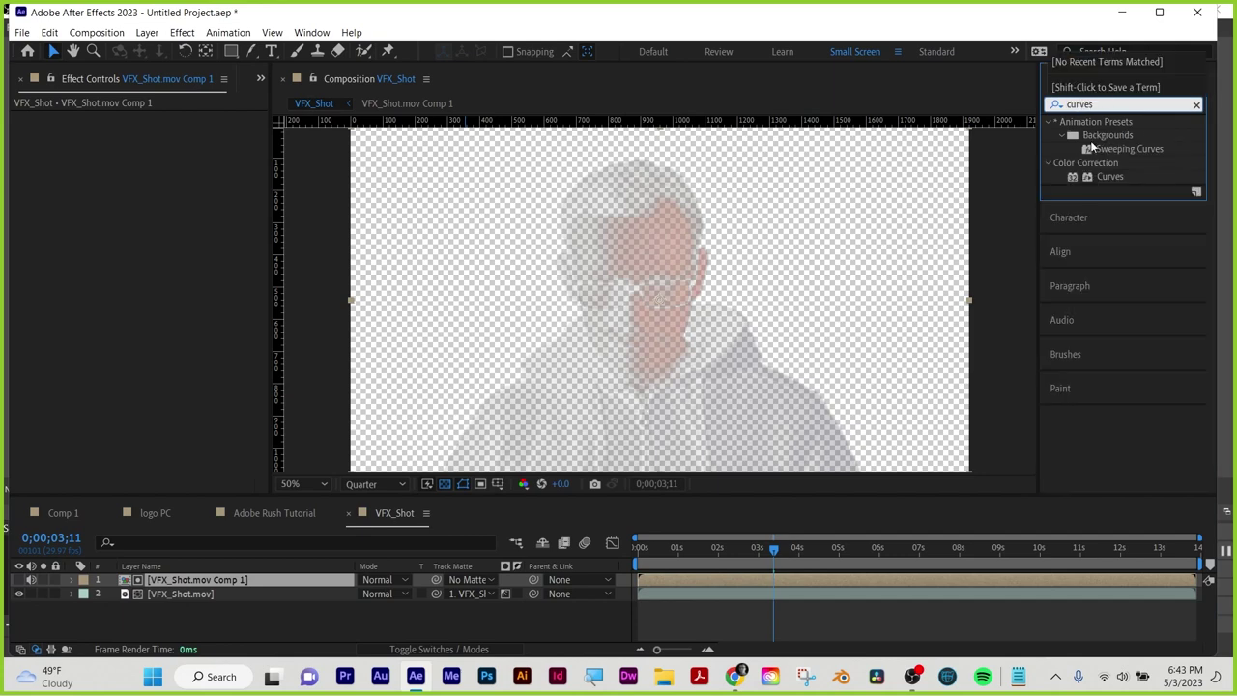
{"action": "left_click_drag", "start_coordinate": [1108, 178], "coordinate": [769, 589]}
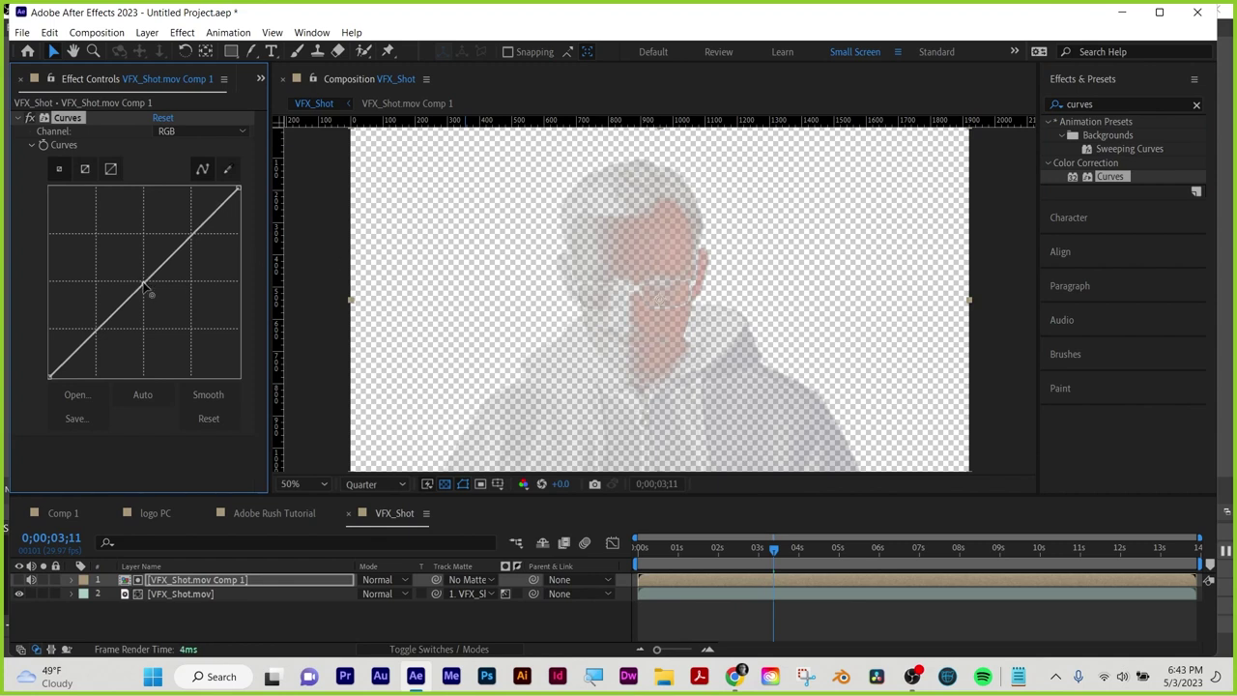
Invert the RGB curve on the matte layer by raising its shadow end, lowering its highlight end and straightening the middle
{"action": "left_click_drag", "start_coordinate": [143, 287], "coordinate": [170, 298]}
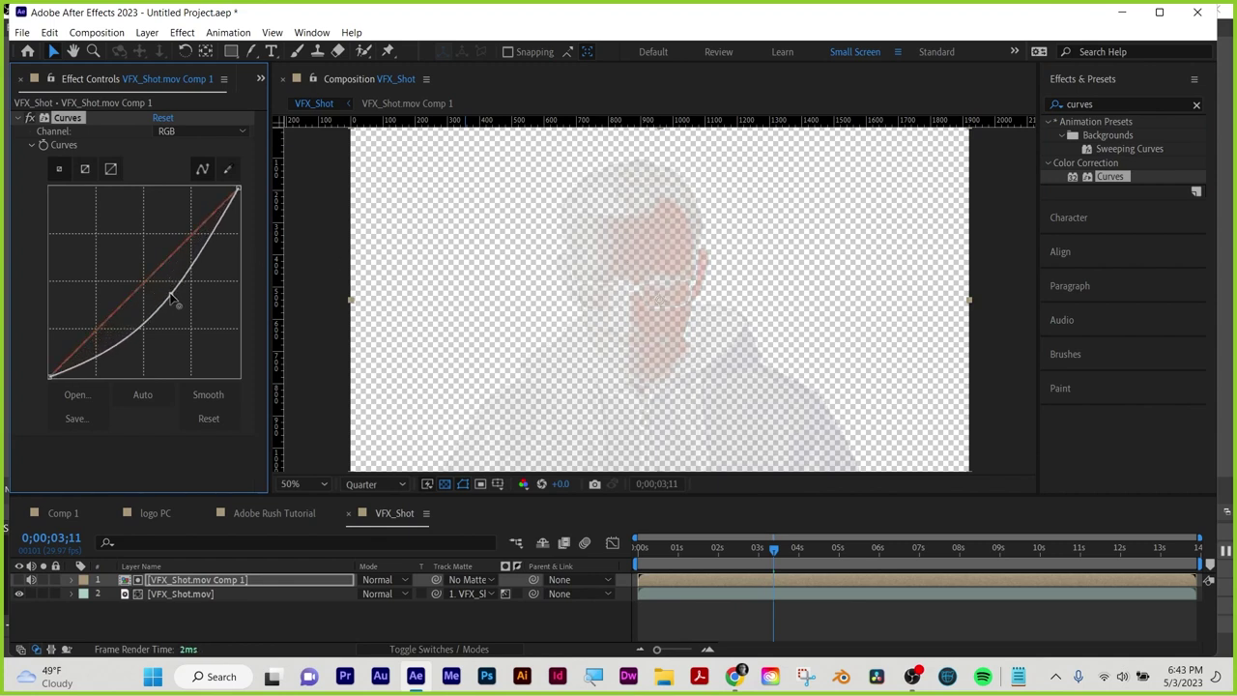
{"action": "left_click_drag", "start_coordinate": [238, 190], "coordinate": [244, 365]}
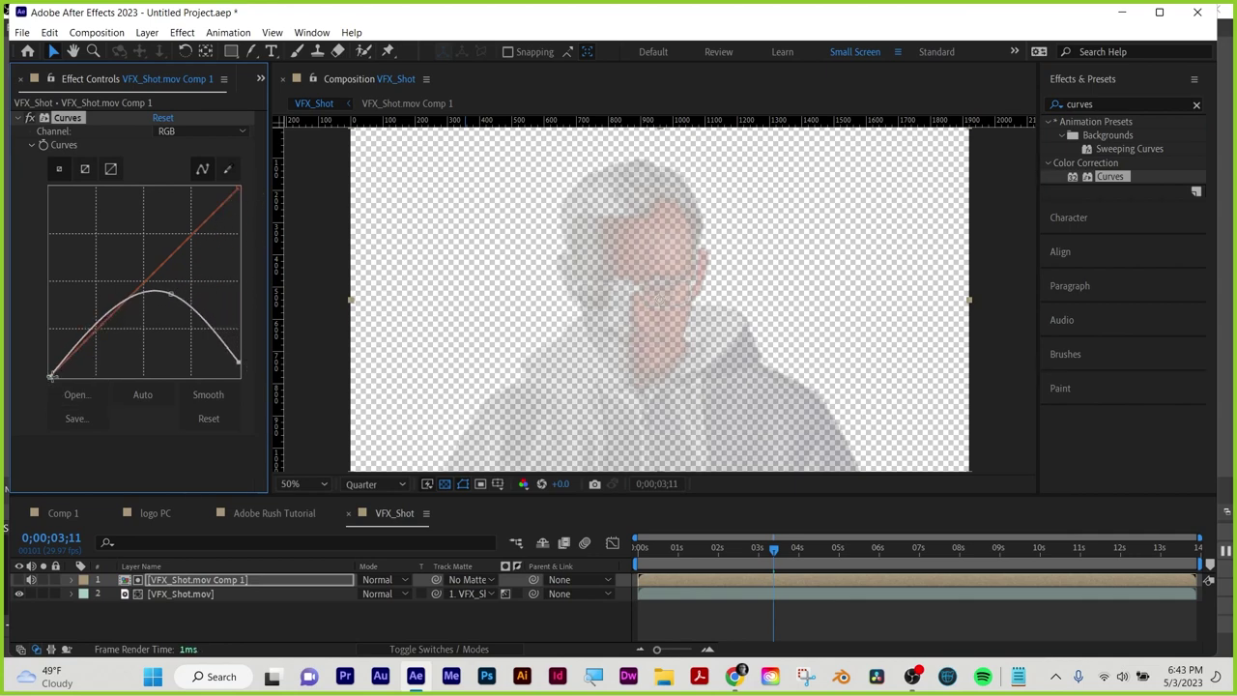
{"action": "left_click_drag", "start_coordinate": [51, 375], "coordinate": [62, 235]}
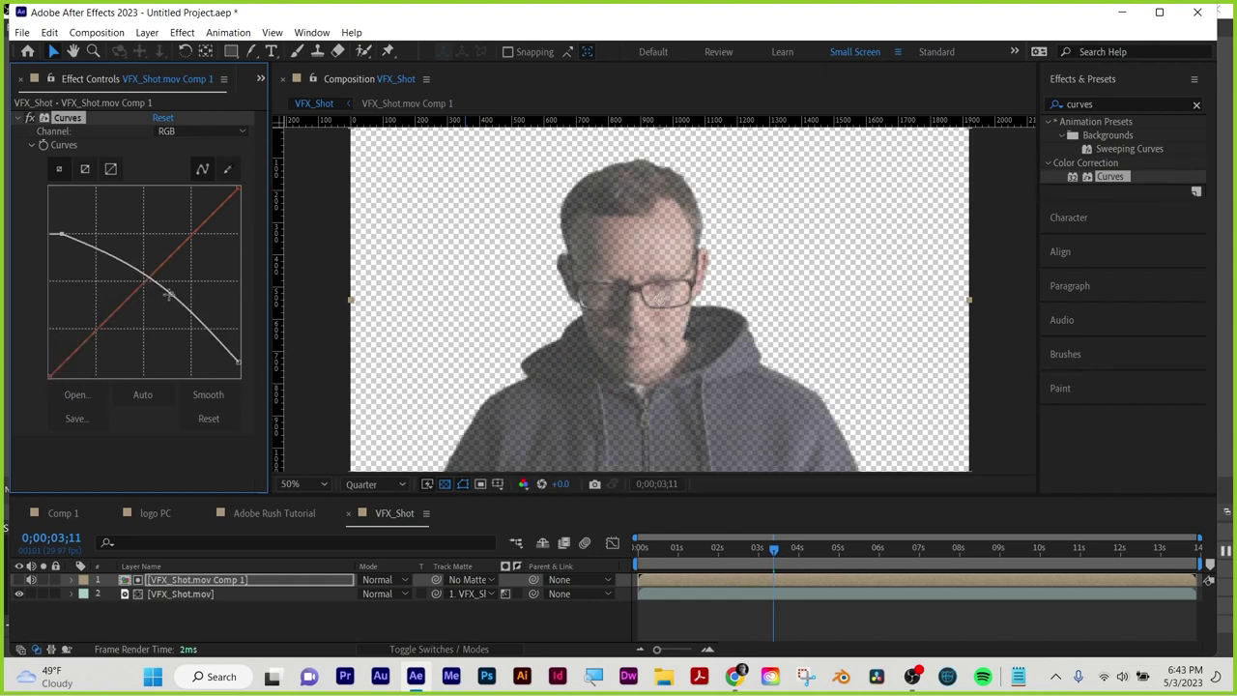
{"action": "mouse_move", "coordinate": [170, 294]}
{"action": "left_mouse_down"}
{"action": "mouse_move", "coordinate": [155, 240]}
{"action": "mouse_move", "coordinate": [169, 228]}
{"action": "mouse_move", "coordinate": [150, 304]}
{"action": "left_mouse_up"}
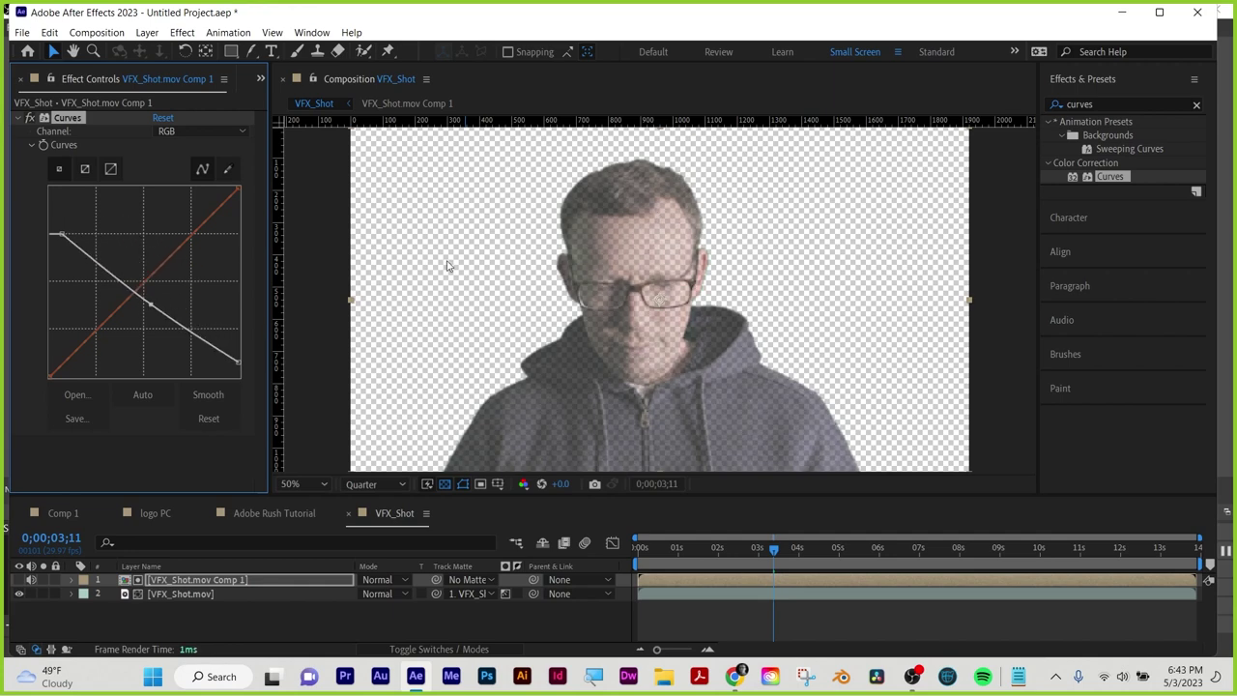
Undo the accidental shift of the matte layer and delete all layers from the VFX_Shot composition
{"action": "left_click", "coordinate": [545, 356]}
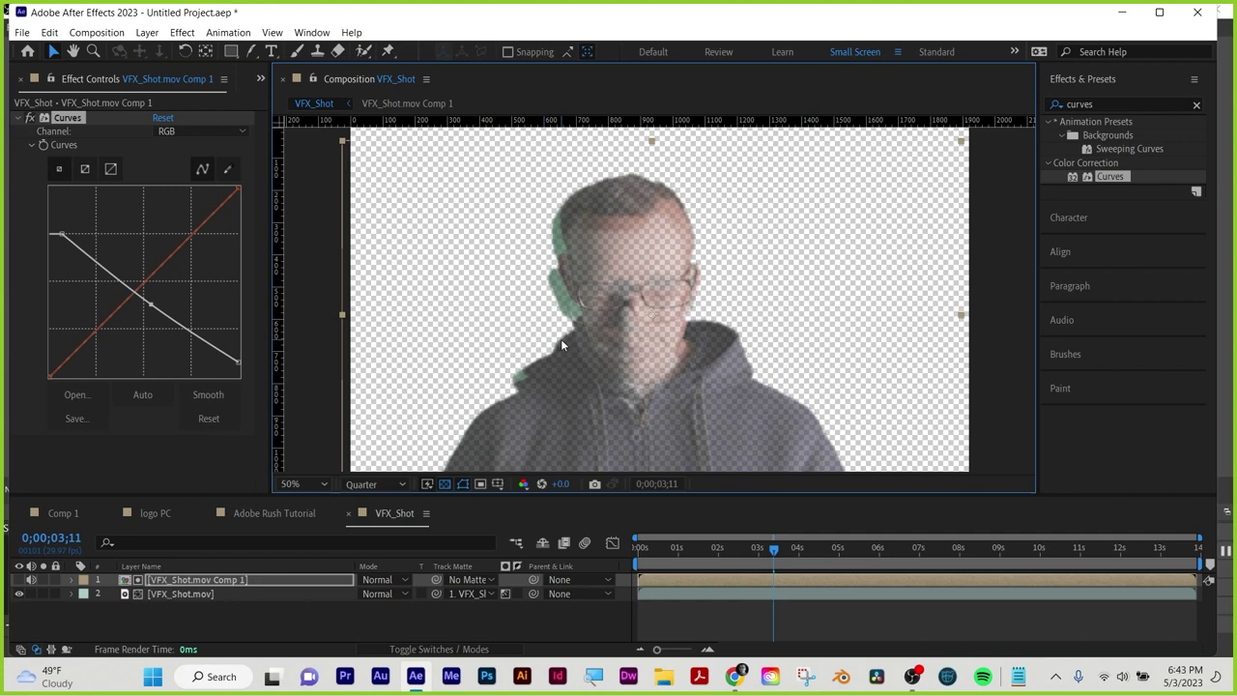
{"action": "key", "text": "ctrl+z"}
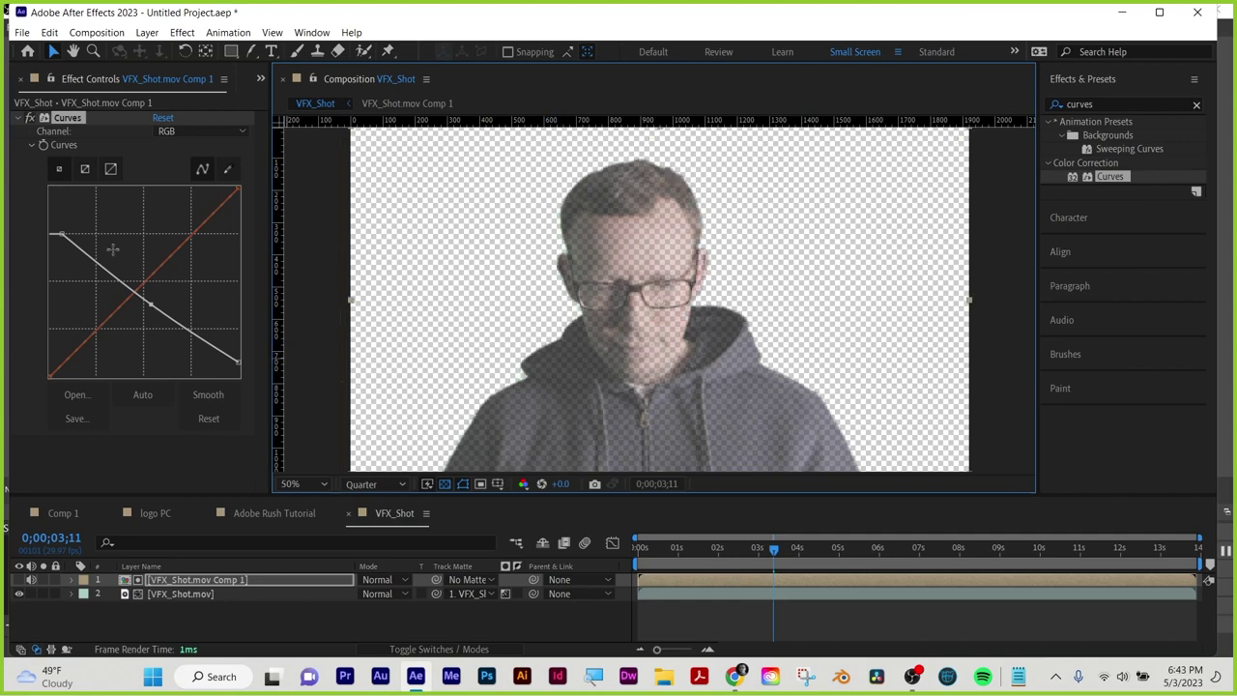
{"action": "left_click", "coordinate": [162, 594]}
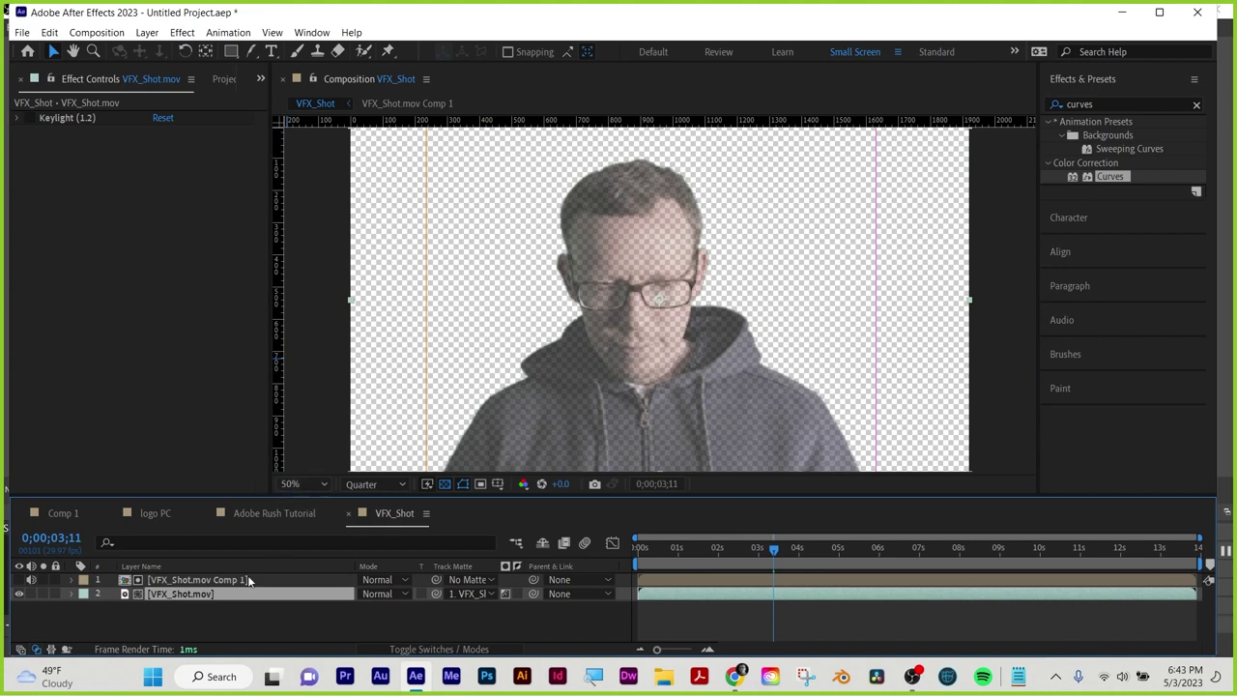
{"action": "left_click", "coordinate": [153, 617]}
{"action": "key", "text": "ctrl+a"}
{"action": "key", "text": "Delete"}
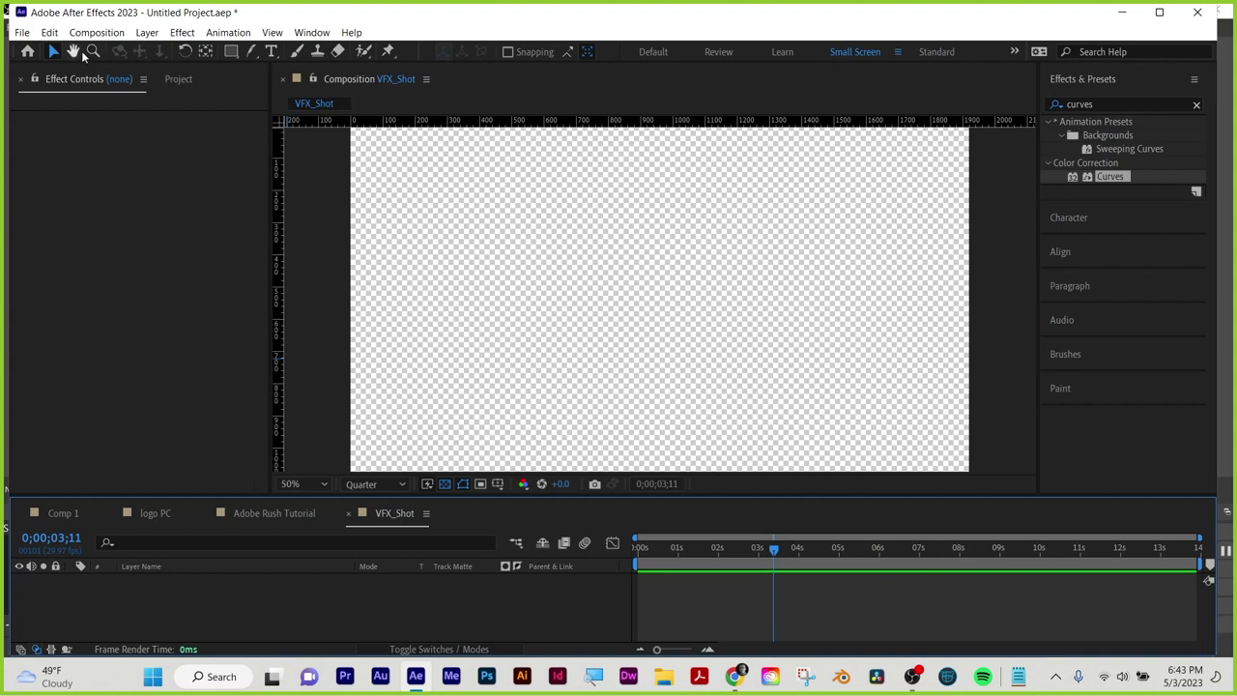
Choose the Pen tool and set the shape fill to None and the stroke to a solid color
{"action": "left_click", "coordinate": [253, 52]}
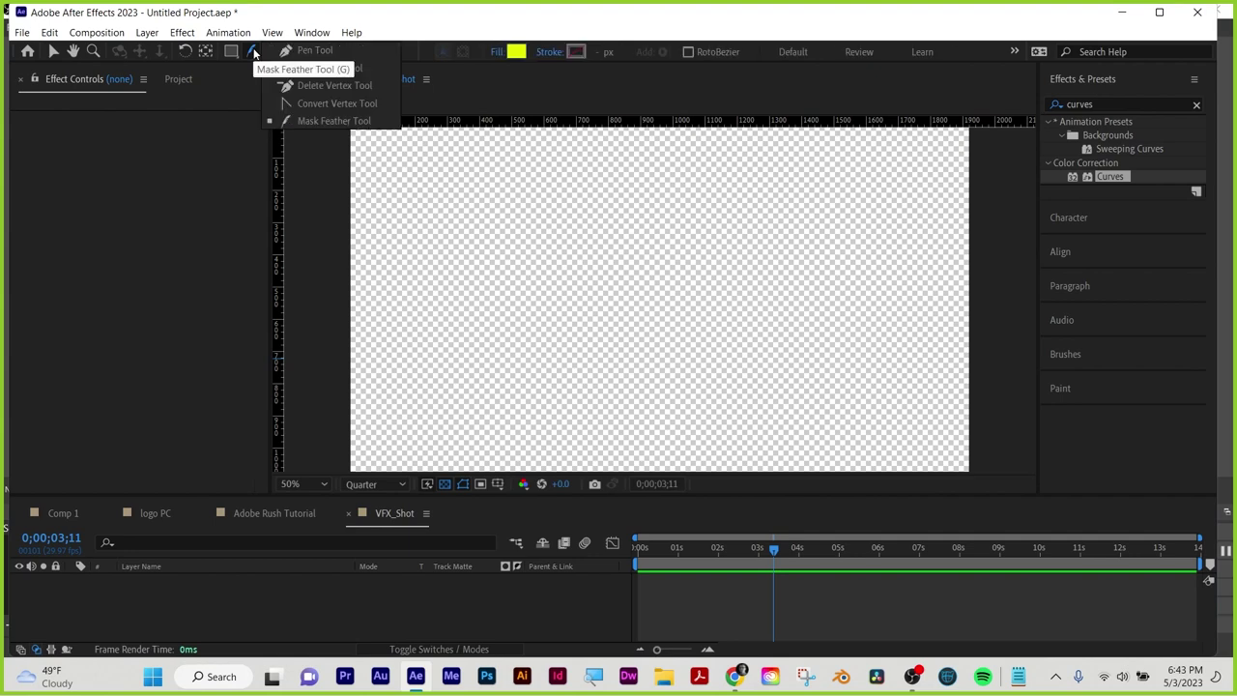
{"action": "left_click", "coordinate": [315, 51]}
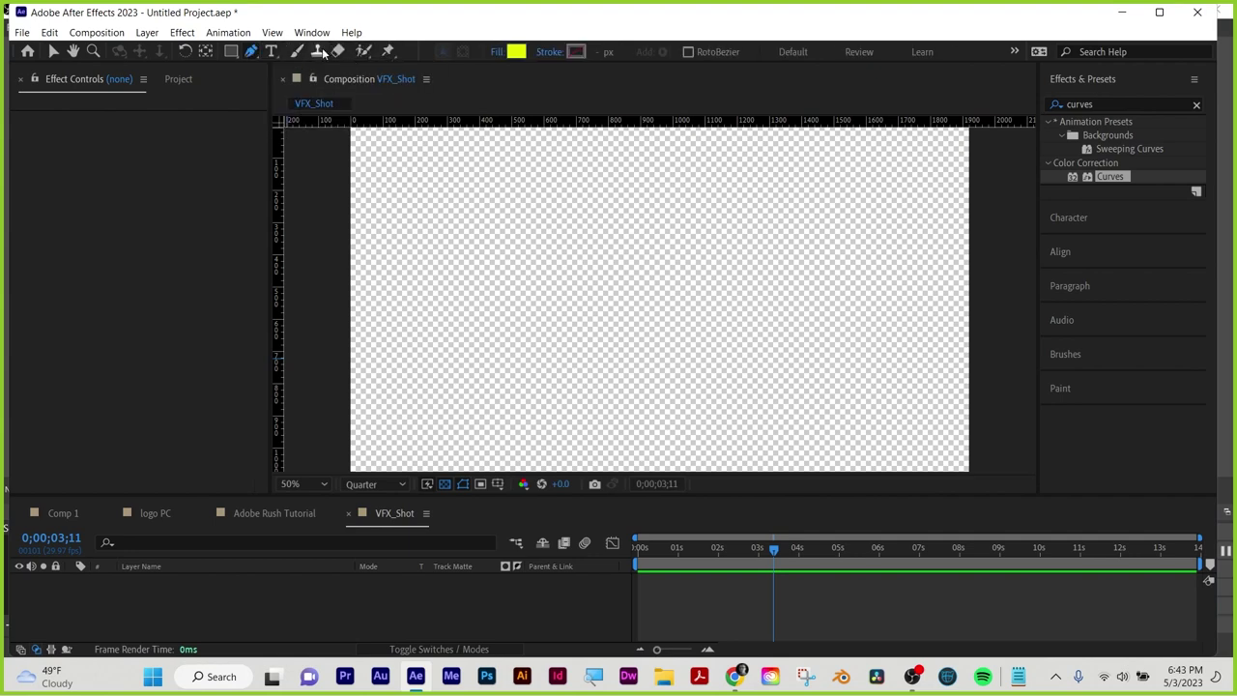
{"action": "left_click", "coordinate": [498, 52]}
{"action": "left_click", "coordinate": [514, 149]}
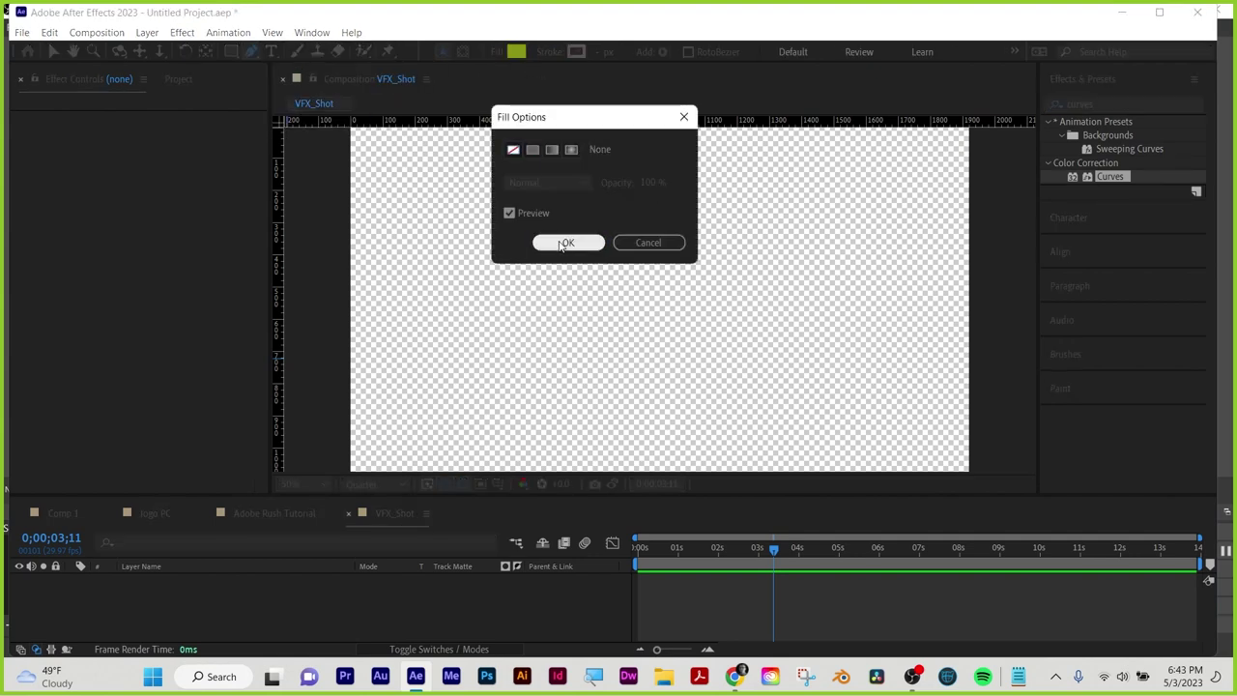
{"action": "left_click", "coordinate": [561, 243]}
{"action": "left_click", "coordinate": [550, 52]}
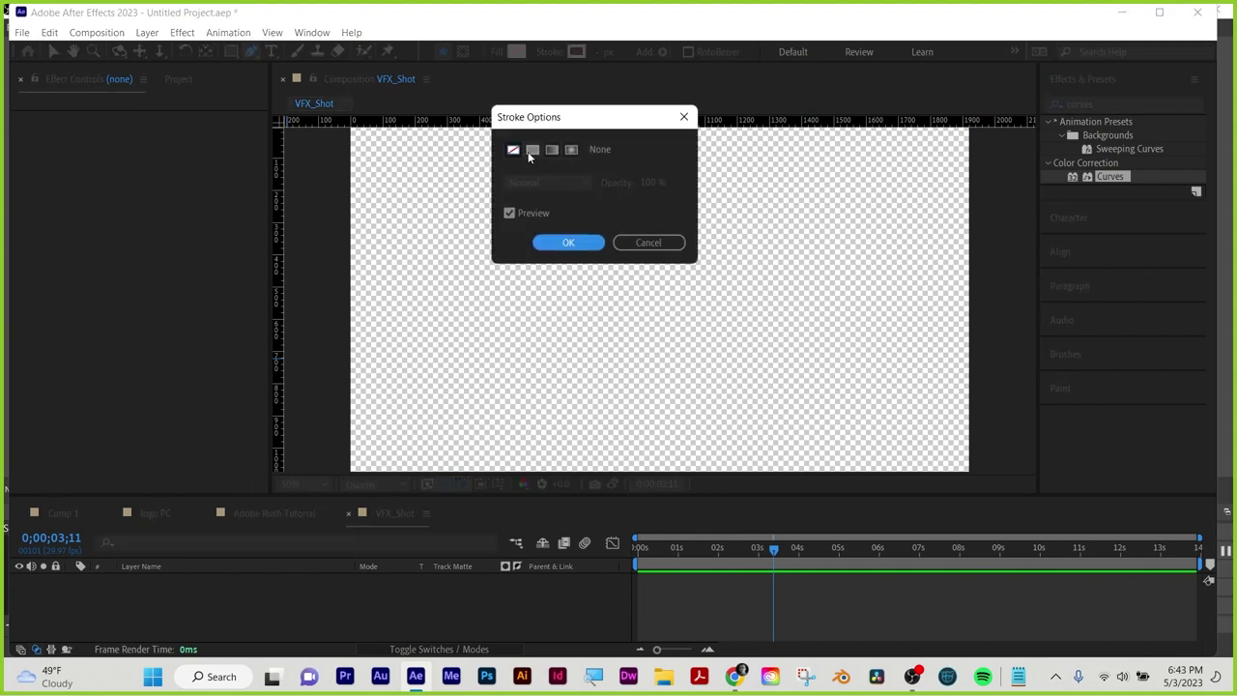
{"action": "left_click", "coordinate": [533, 150]}
{"action": "left_click", "coordinate": [567, 243]}
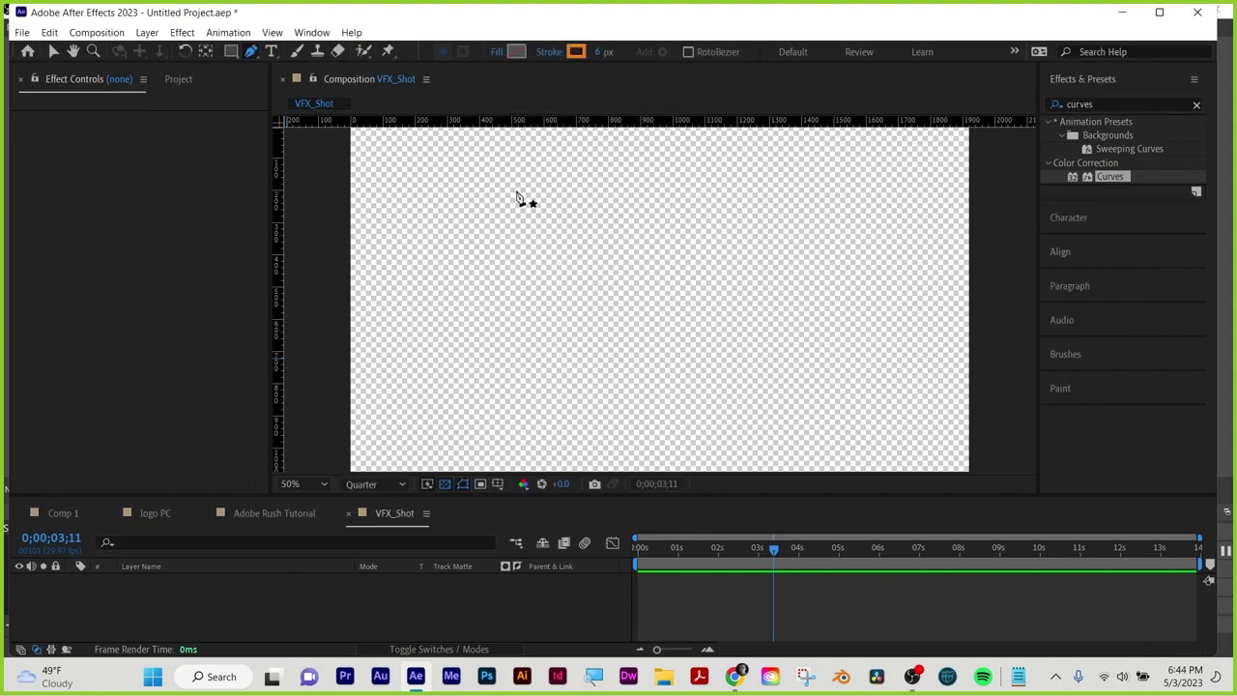
Turn off the transparency grid and draw an open, wavy five-point curve across the composition with the Pen tool
{"action": "left_click", "coordinate": [445, 484]}
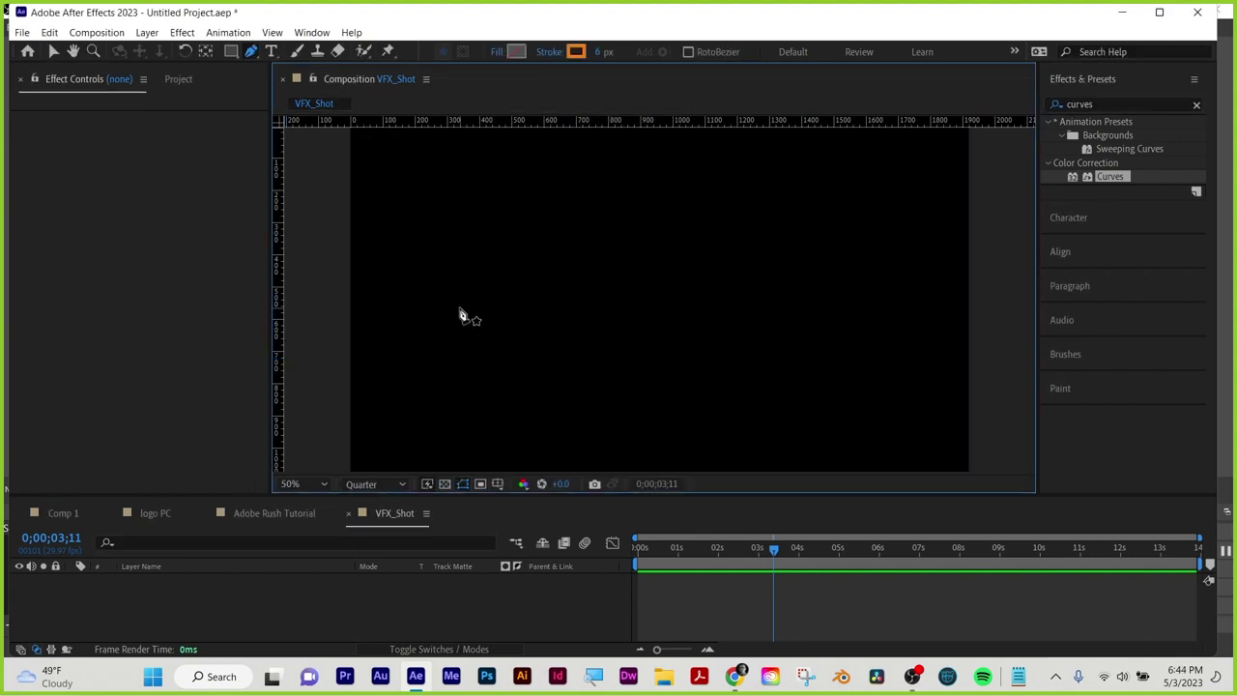
{"action": "left_click_drag", "start_coordinate": [433, 369], "coordinate": [441, 329]}
{"action": "left_click_drag", "start_coordinate": [515, 248], "coordinate": [539, 312]}
{"action": "left_click_drag", "start_coordinate": [623, 288], "coordinate": [650, 243]}
{"action": "left_click_drag", "start_coordinate": [716, 282], "coordinate": [731, 346]}
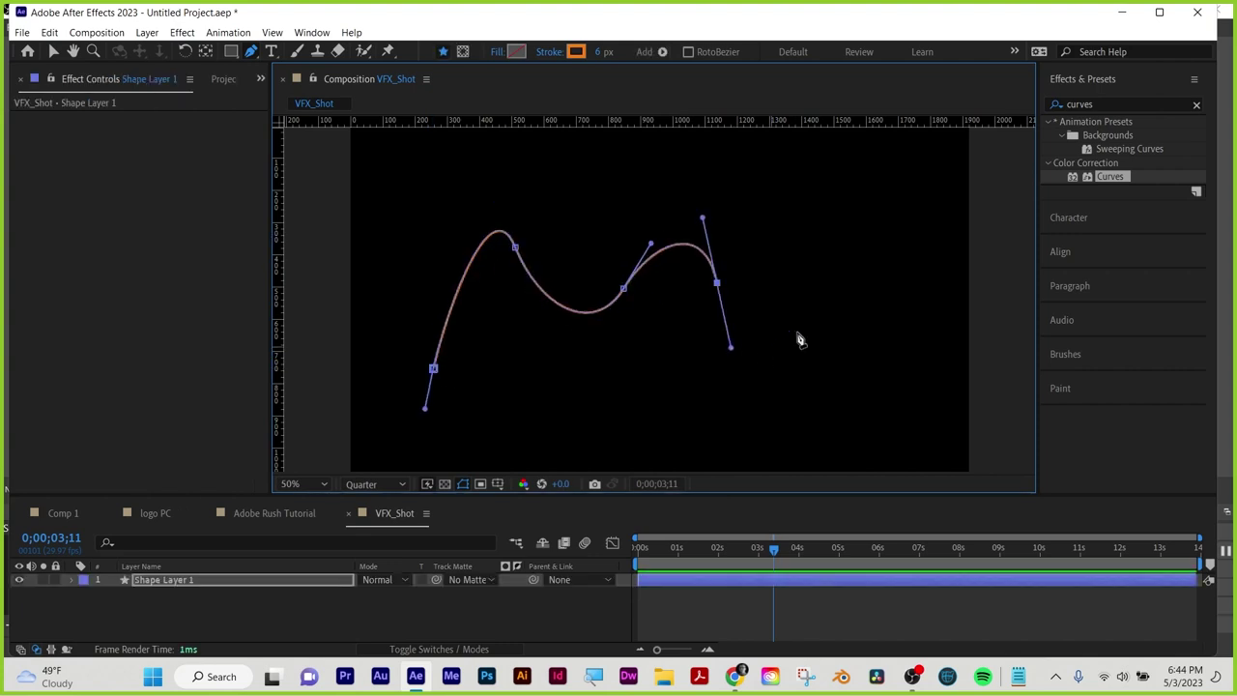
{"action": "left_click_drag", "start_coordinate": [858, 237], "coordinate": [861, 215]}
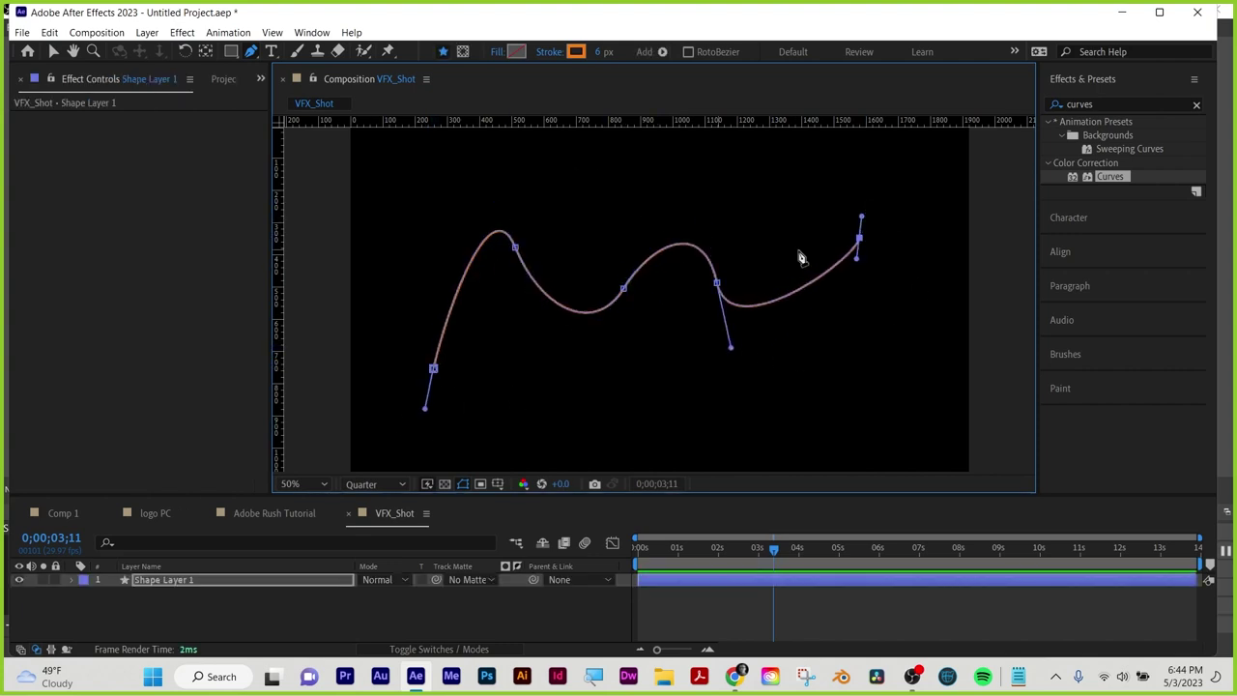
{"action": "left_click", "coordinate": [53, 51]}
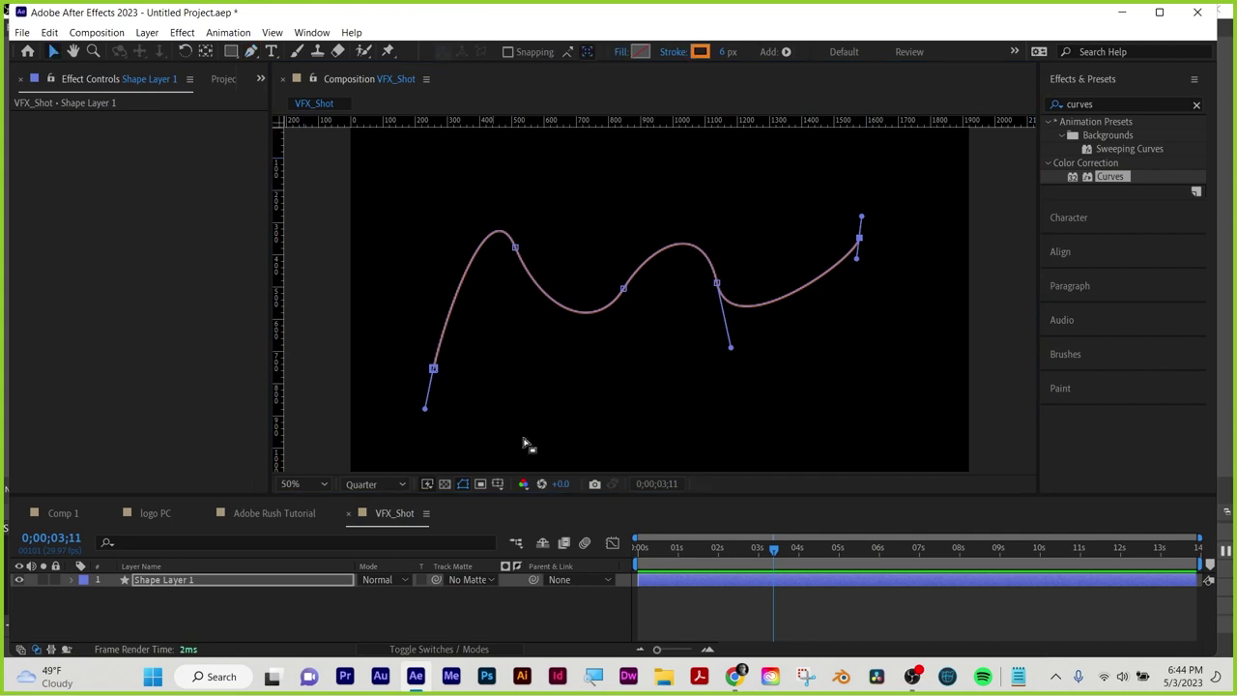
Return to the start of the timeline and reveal the Path property under Path 1 of Shape Layer 1
{"action": "key", "text": "Home"}
{"action": "left_click", "coordinate": [543, 550]}
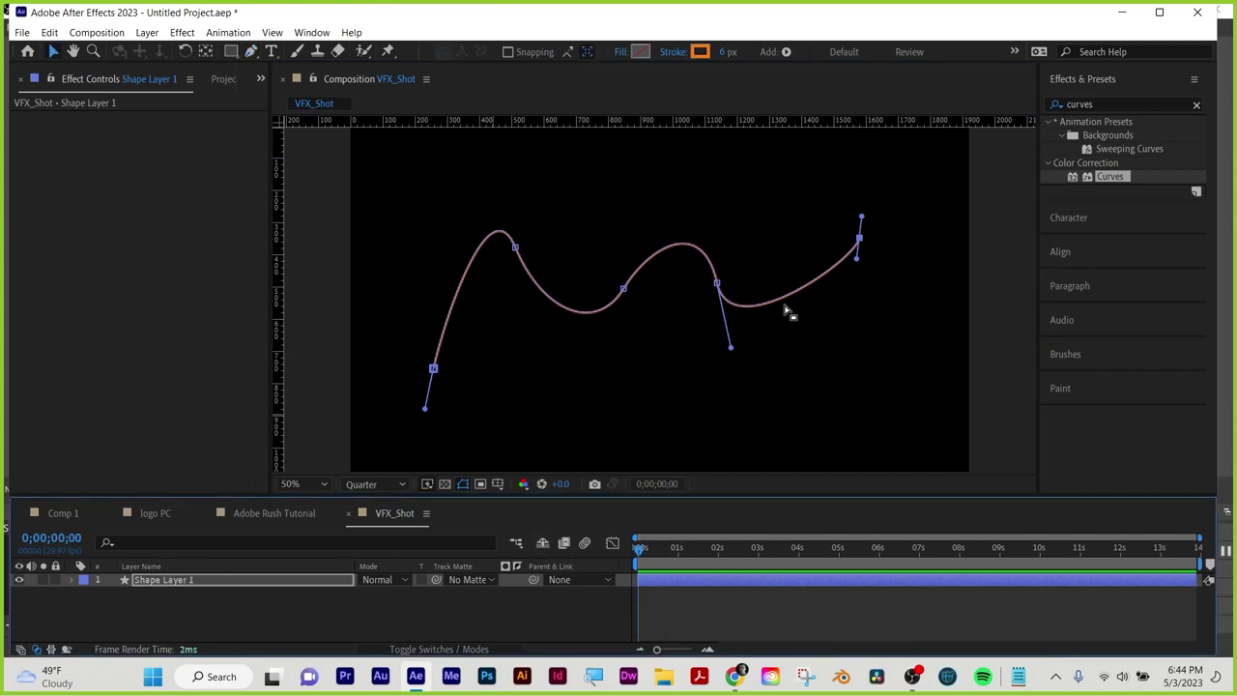
{"action": "left_click", "coordinate": [71, 579]}
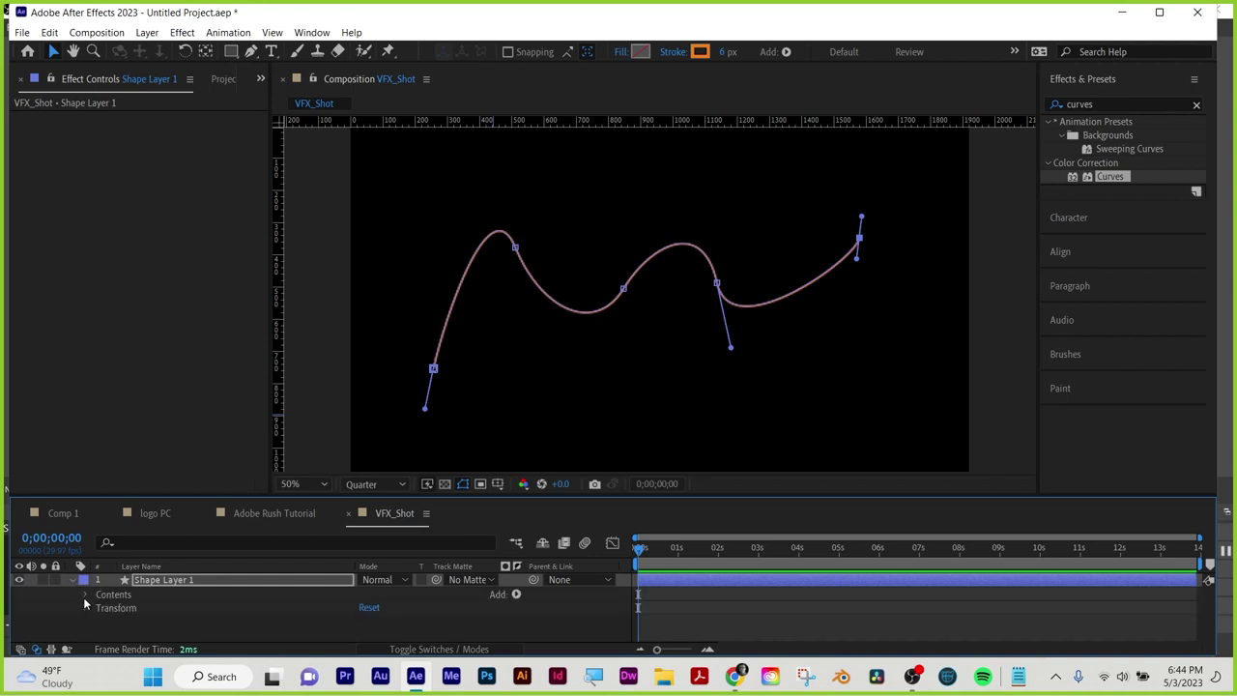
{"action": "left_click", "coordinate": [83, 593]}
{"action": "left_click", "coordinate": [98, 608]}
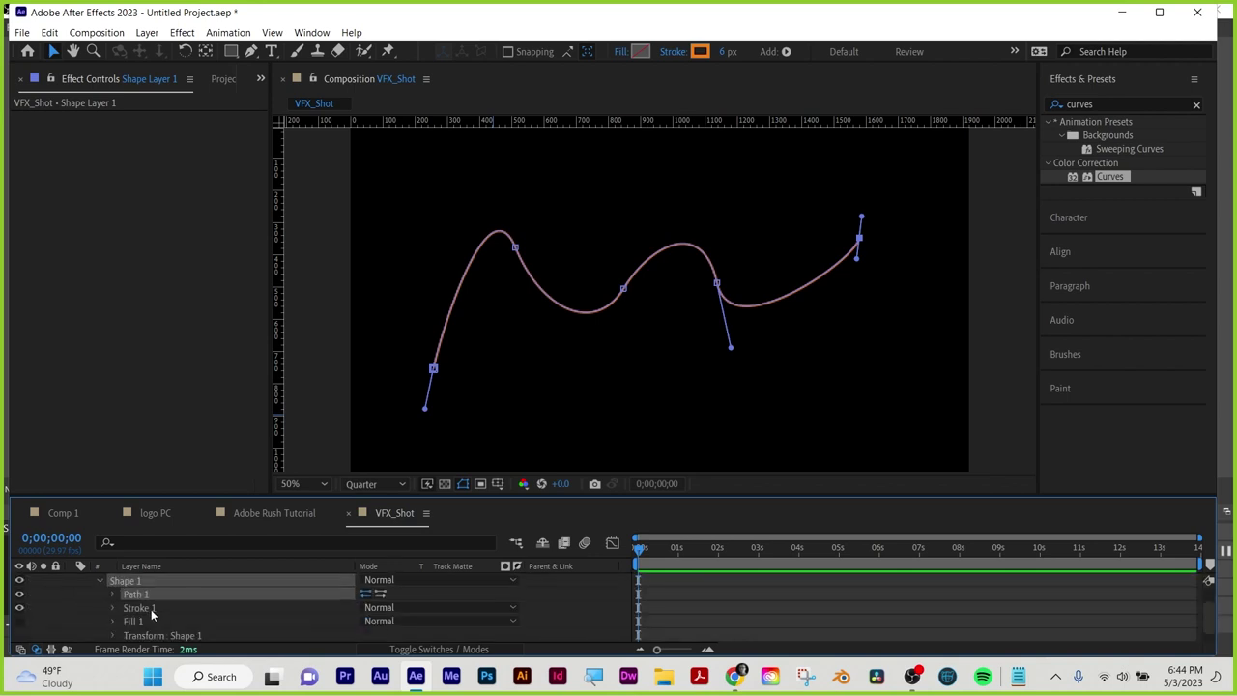
{"action": "left_click", "coordinate": [114, 594]}
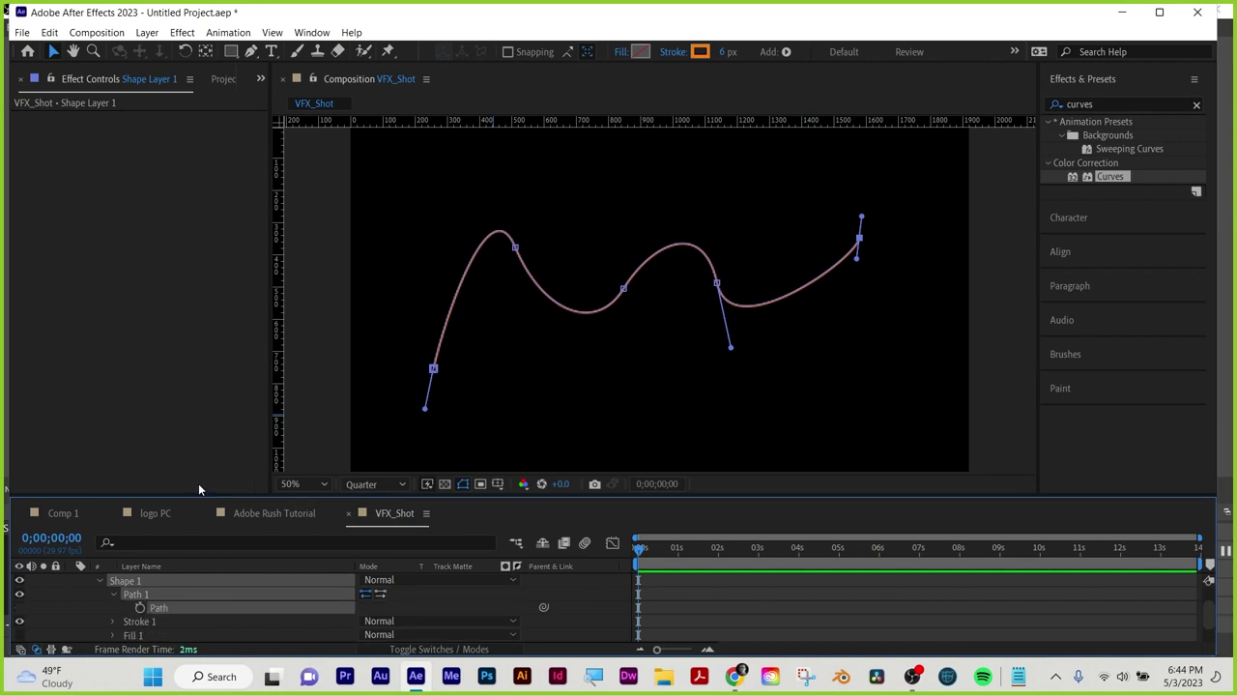
{"action": "left_click_drag", "start_coordinate": [202, 497], "coordinate": [201, 461]}
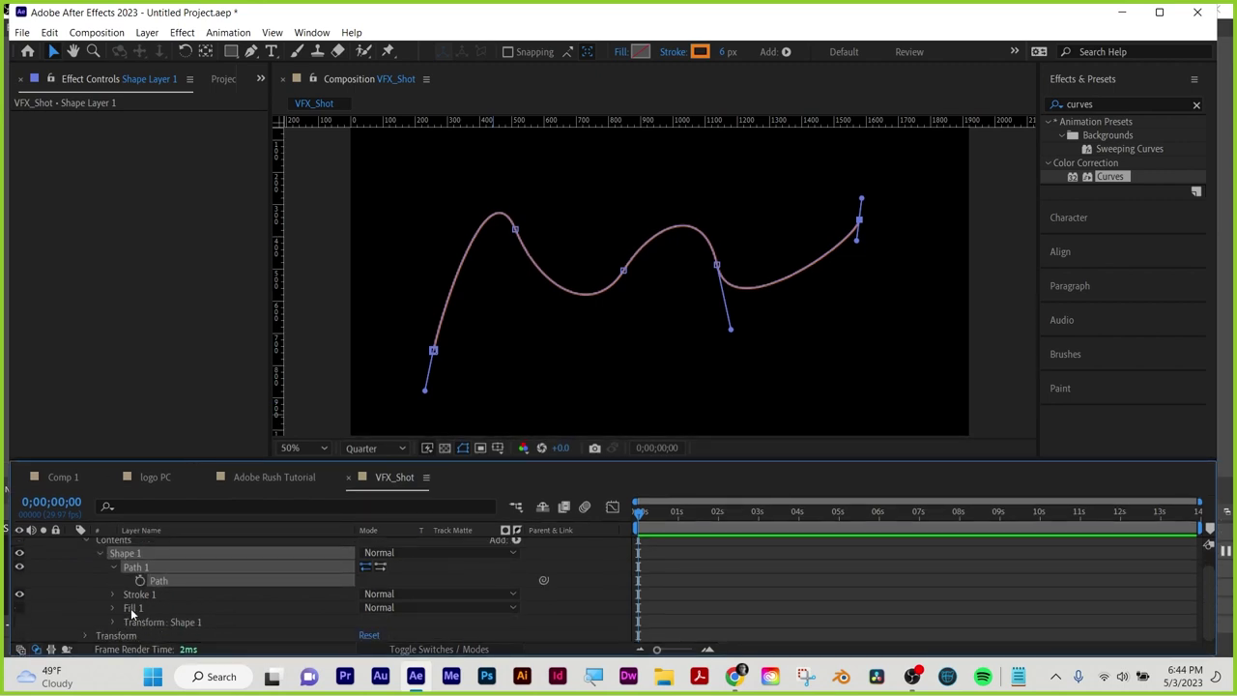
Keyframe the path at 0;00;00;00, and at 0;00;00;23 reshape it by raising the fourth point and lengthening the downward curve handles
{"action": "left_click", "coordinate": [140, 581]}
{"action": "left_click_drag", "start_coordinate": [638, 512], "coordinate": [669, 511]}
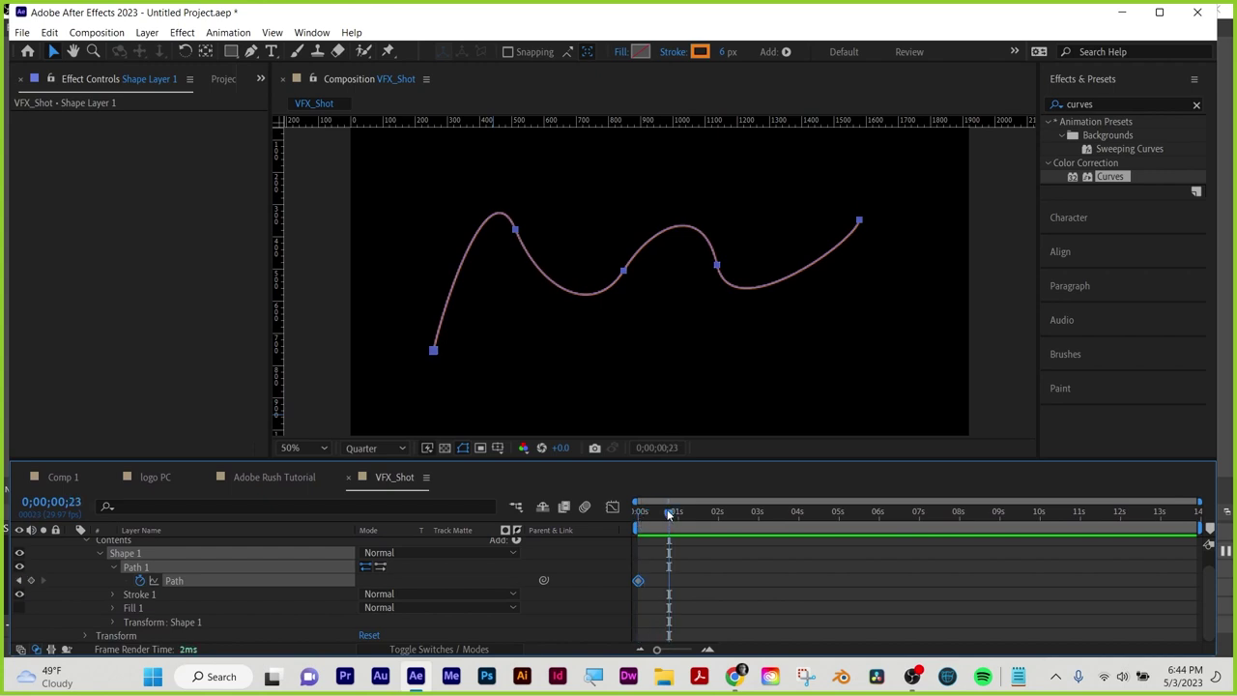
{"action": "left_click", "coordinate": [860, 222]}
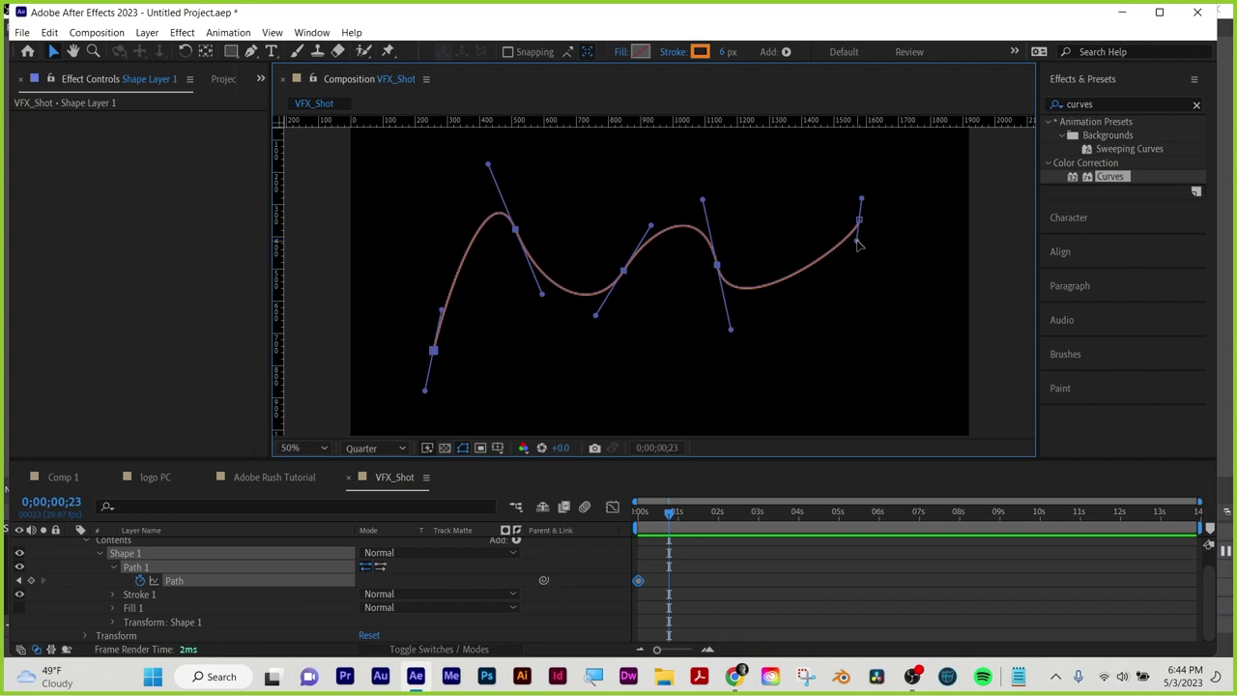
{"action": "left_click_drag", "start_coordinate": [856, 246], "coordinate": [875, 357]}
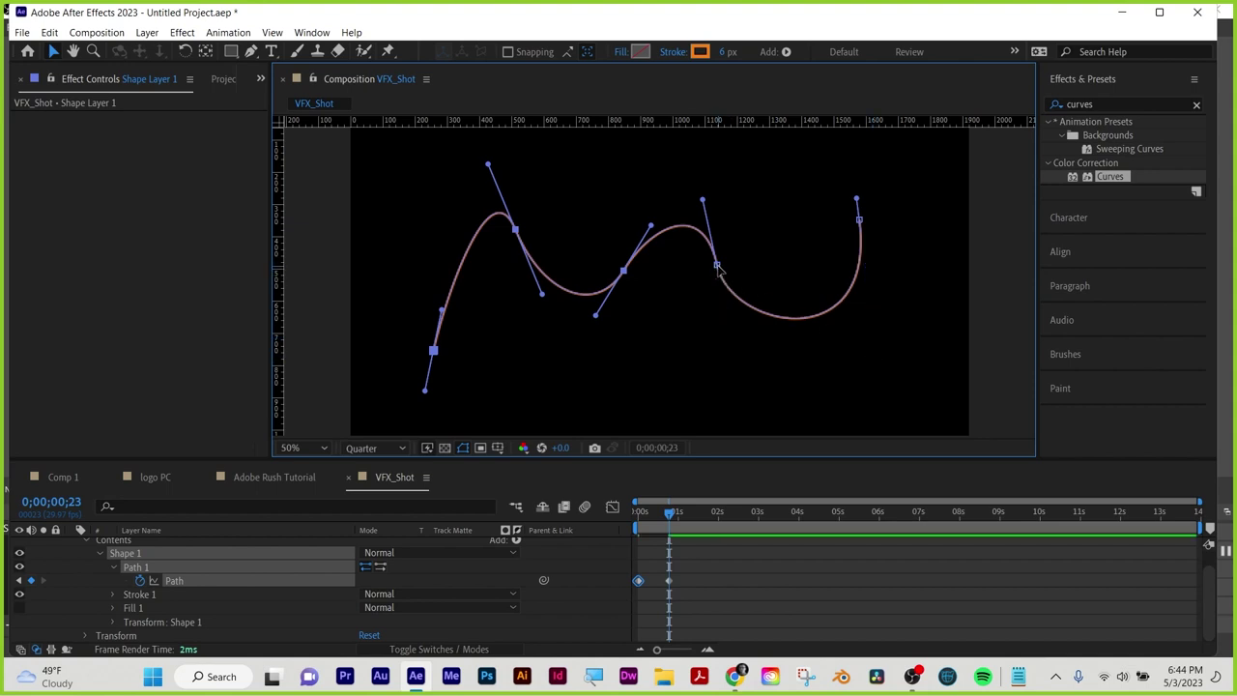
{"action": "left_click_drag", "start_coordinate": [716, 267], "coordinate": [734, 205]}
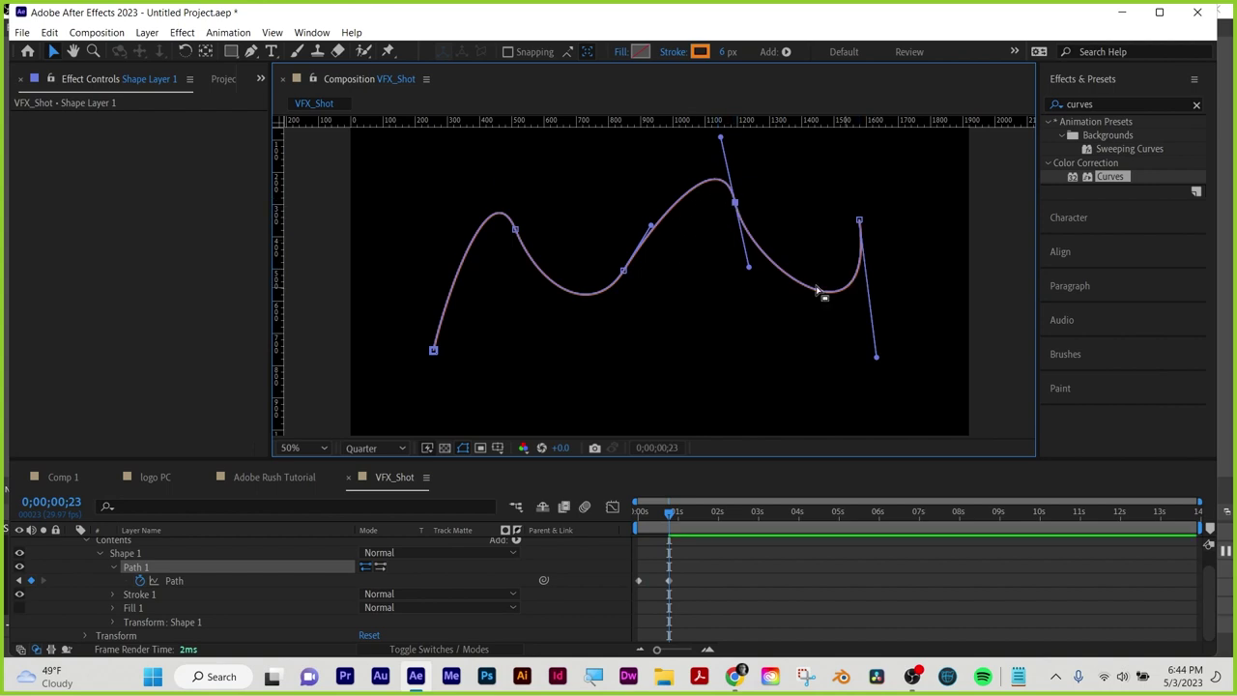
{"action": "left_click_drag", "start_coordinate": [748, 267], "coordinate": [762, 327]}
Go back to the start of the timeline and remove all Path keyframes
{"action": "left_click", "coordinate": [665, 515]}
{"action": "left_click_drag", "start_coordinate": [664, 516], "coordinate": [633, 515]}
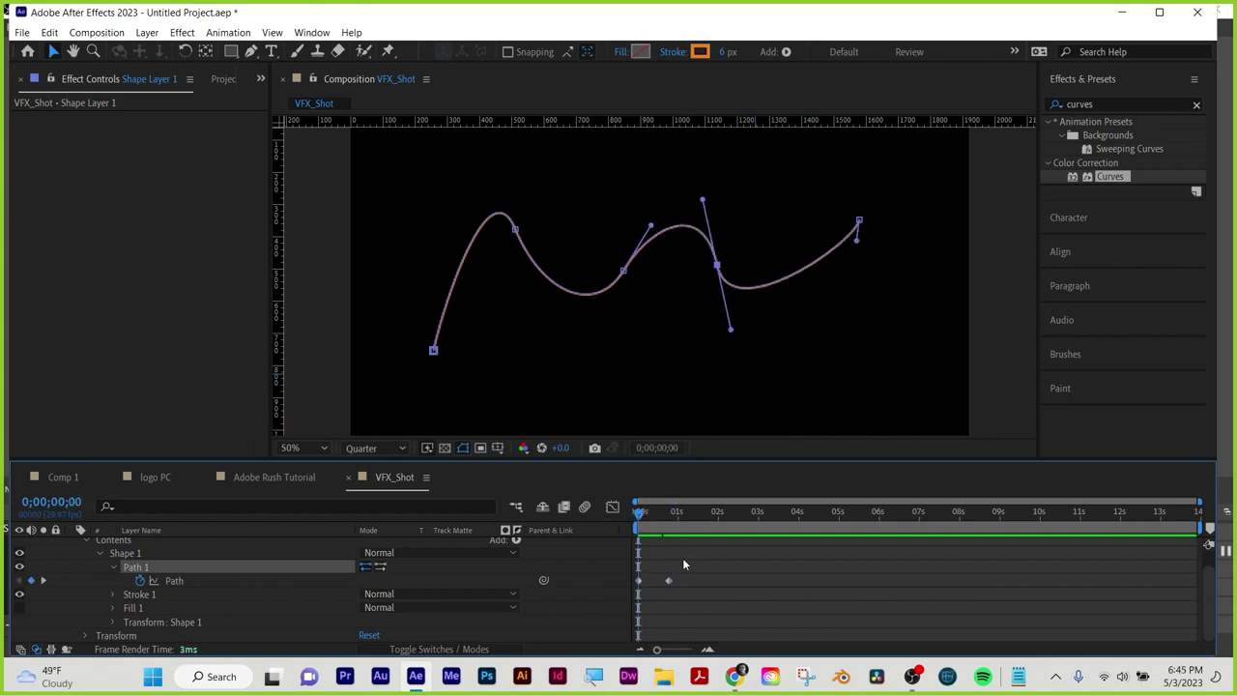
{"action": "scroll", "coordinate": [687, 566], "scroll_direction": "up", "scroll_amount": 1}
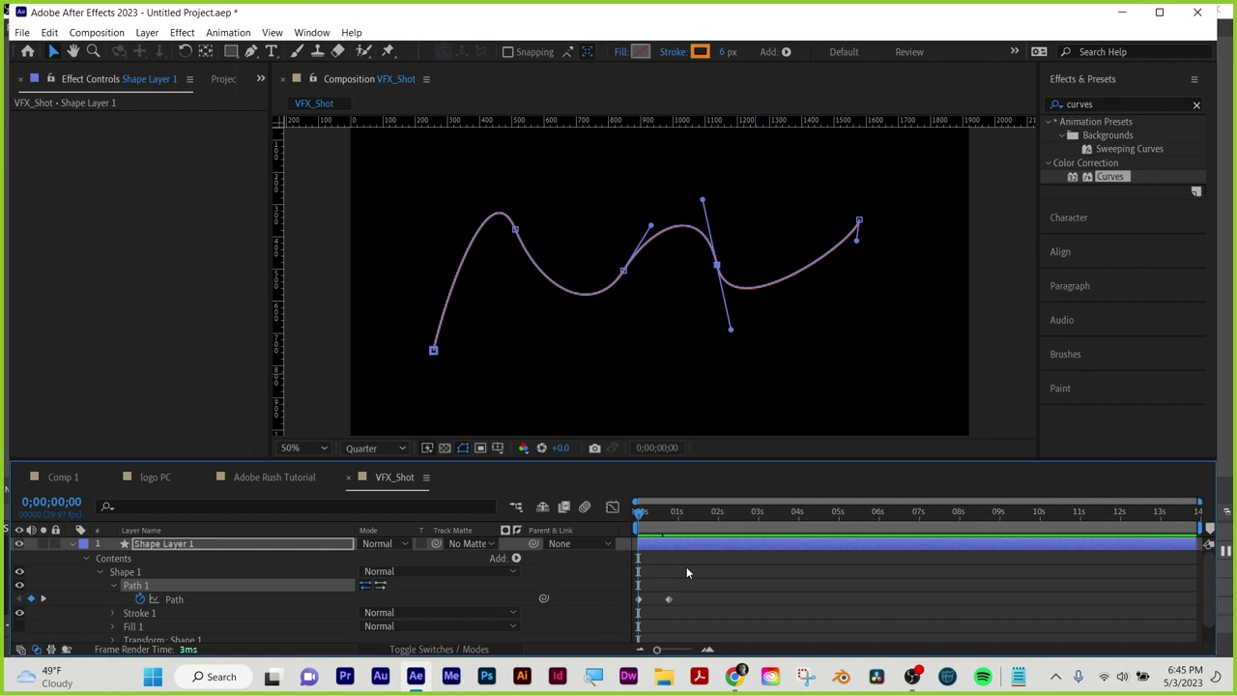
{"action": "left_click", "coordinate": [140, 599]}
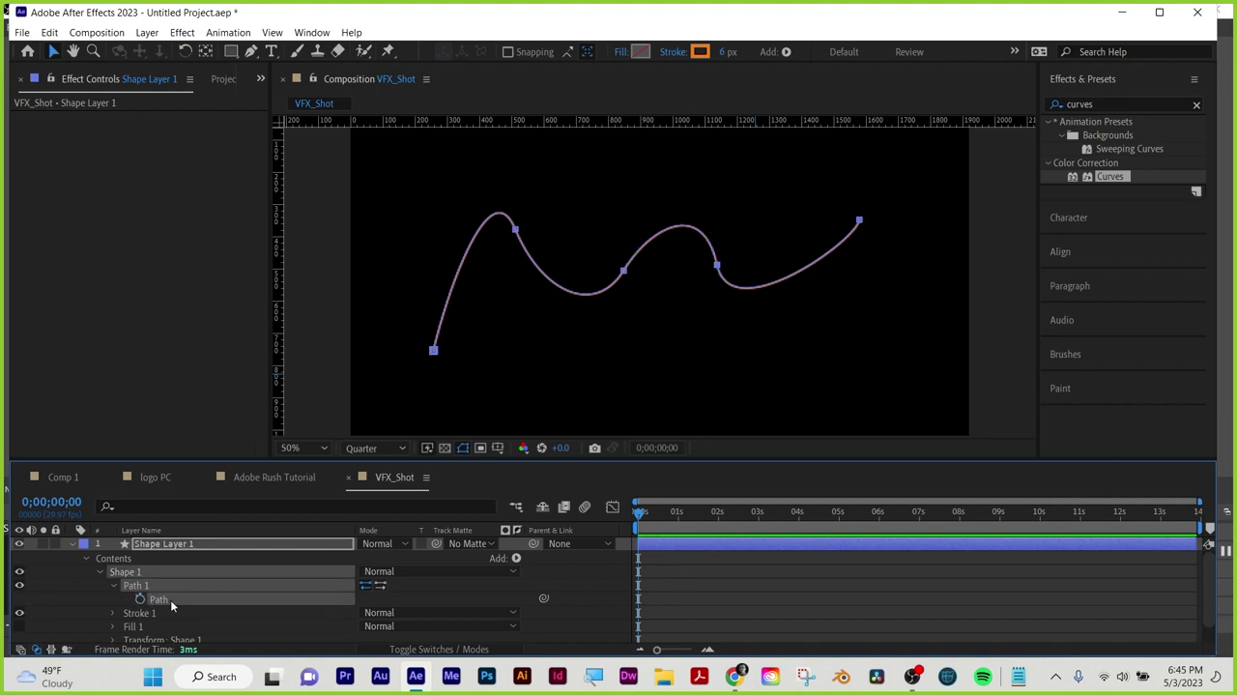
Run the Create Nulls From Paths script with Points Follow Nulls on the selected path
{"action": "left_click", "coordinate": [312, 32]}
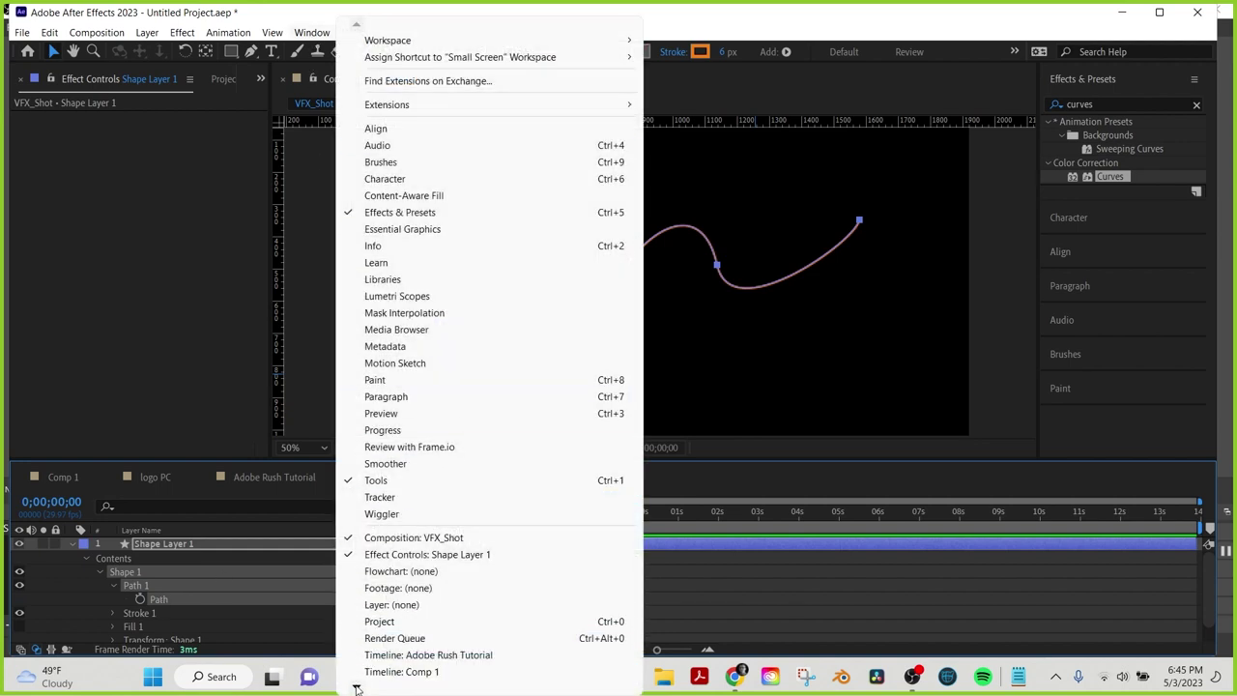
{"action": "mouse_move", "coordinate": [356, 686]}
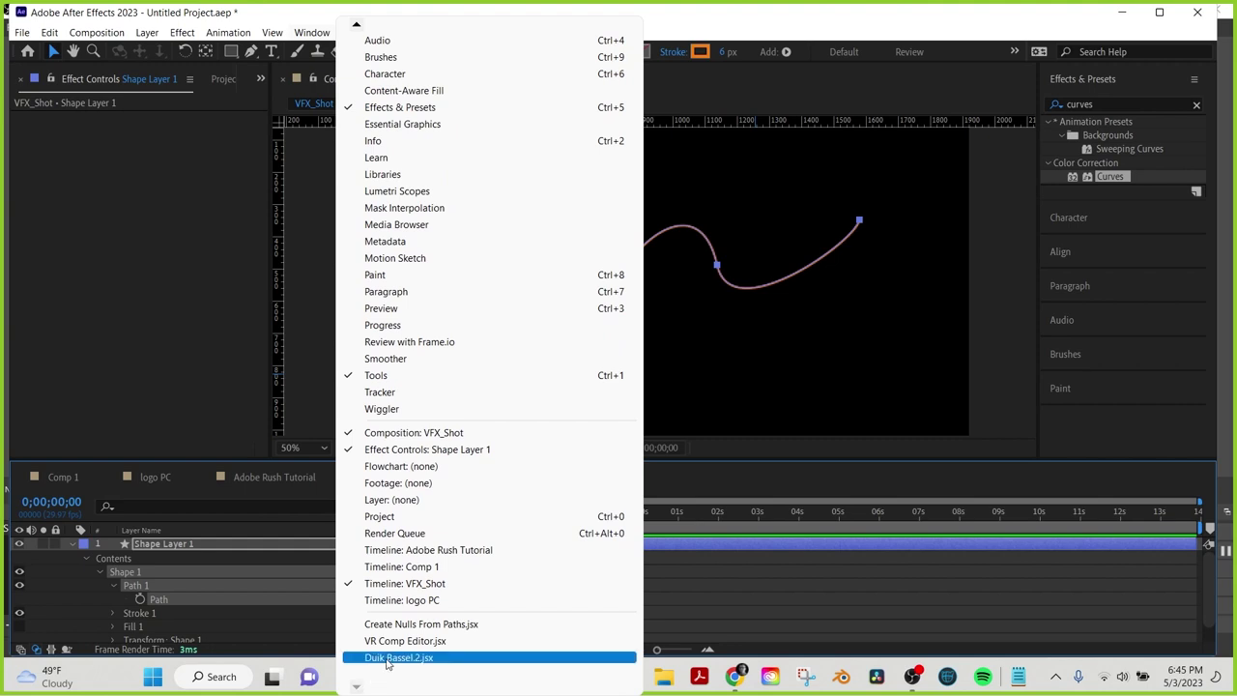
{"action": "left_click", "coordinate": [425, 624]}
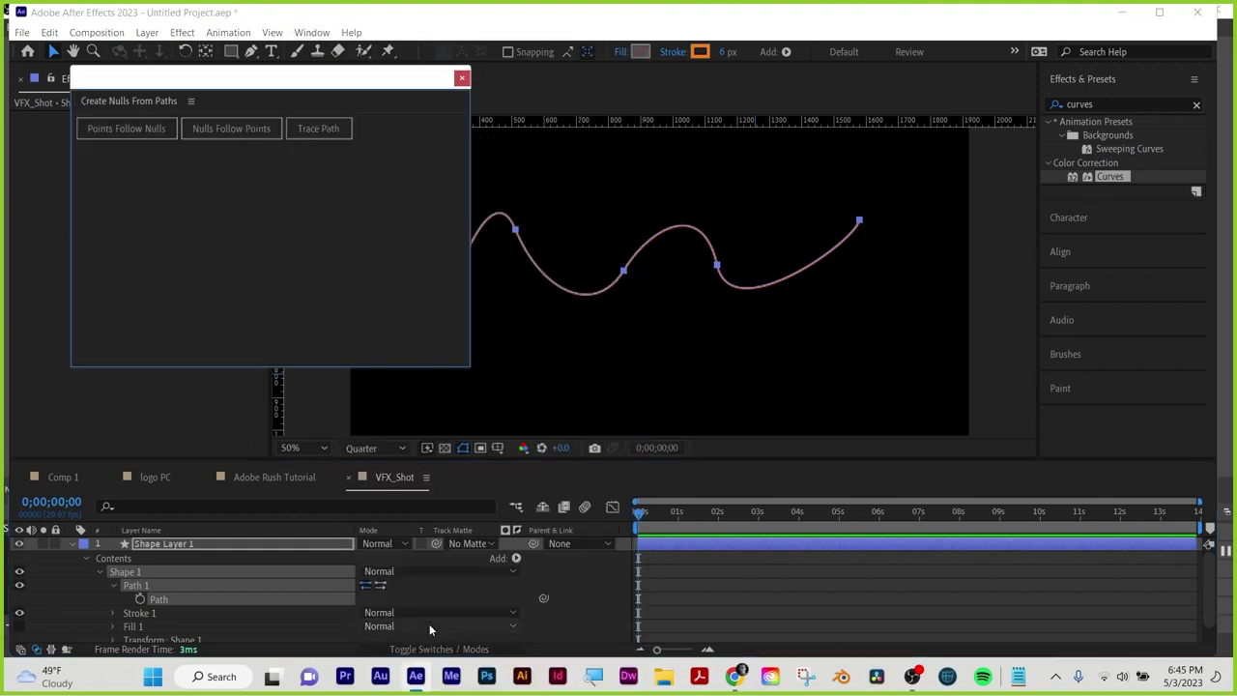
{"action": "left_click_drag", "start_coordinate": [187, 78], "coordinate": [139, 168]}
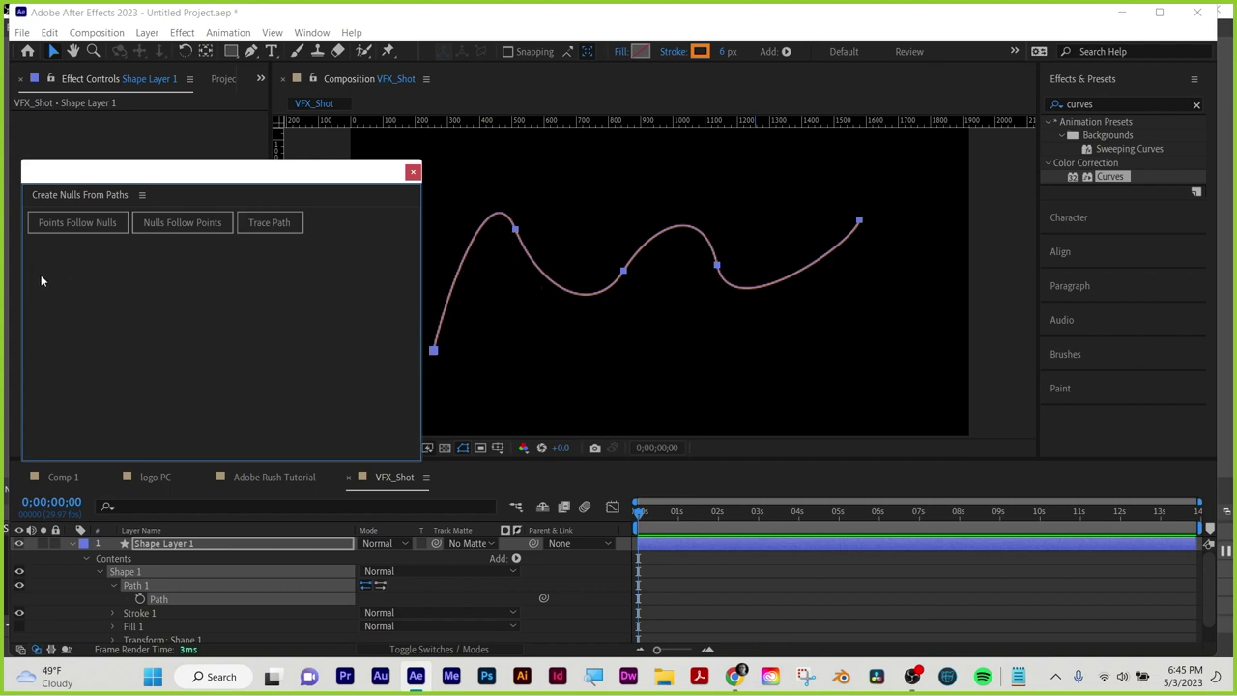
{"action": "left_click", "coordinate": [75, 223]}
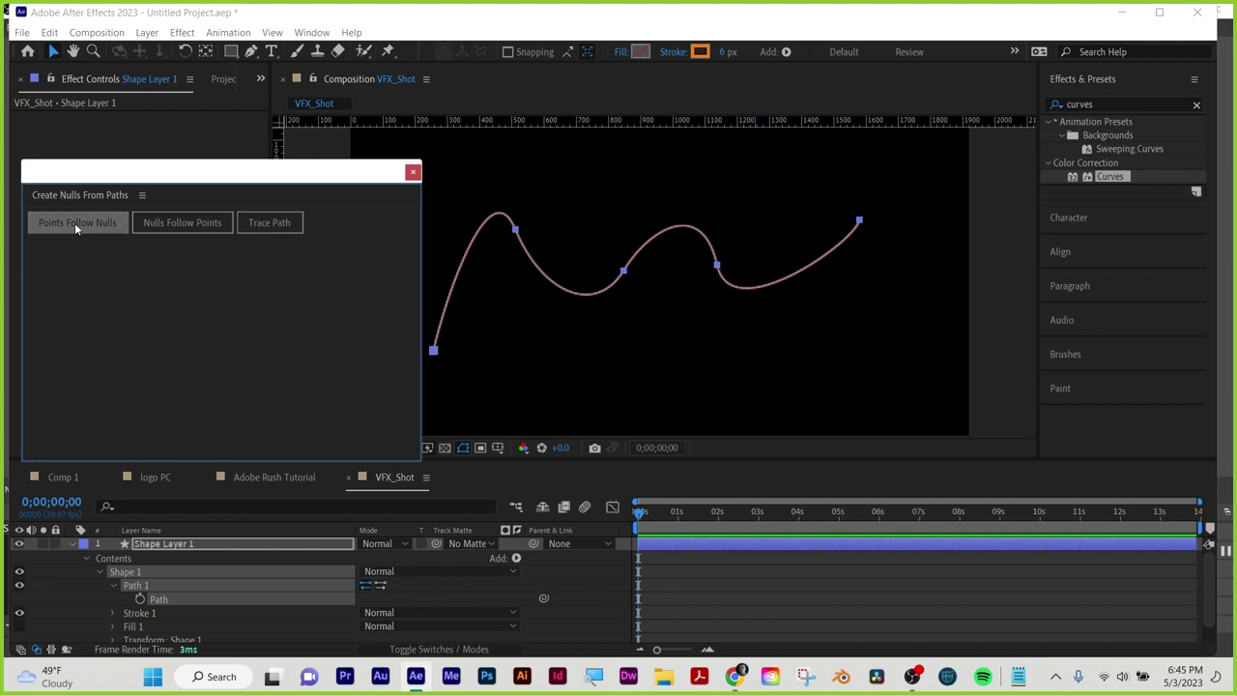
{"action": "left_click", "coordinate": [413, 171]}
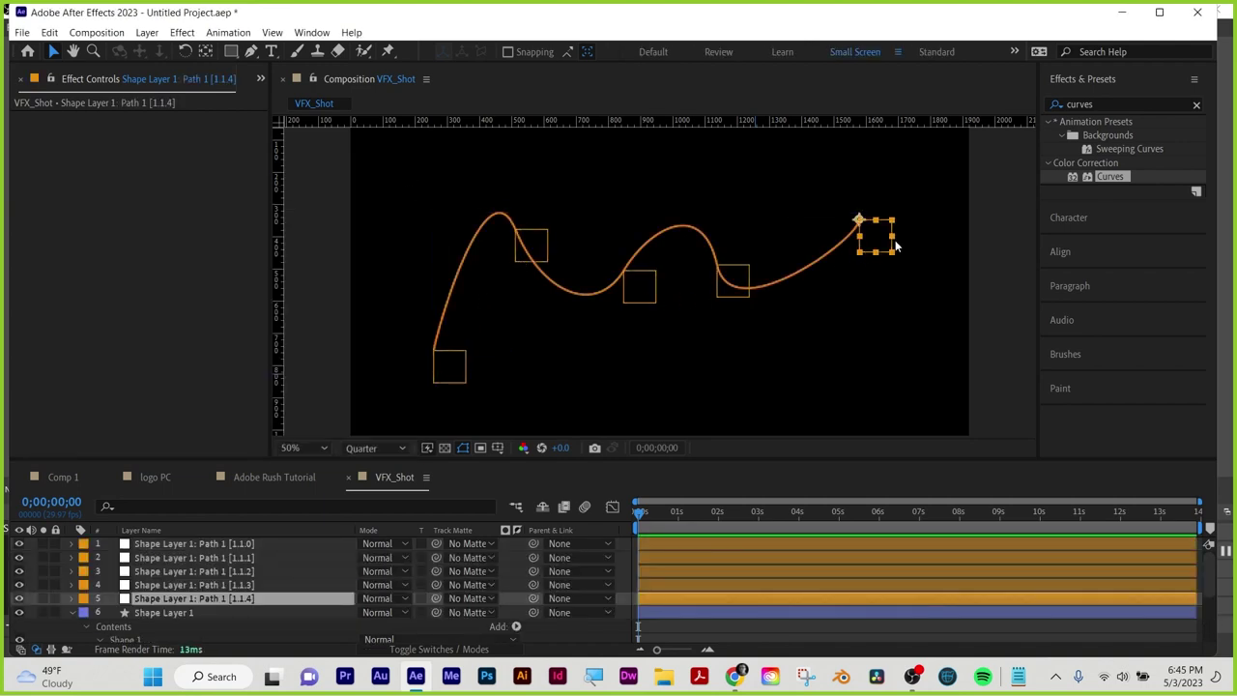
Lower the null controlling the path's last point by setting its position to 1580.0, 688.0
{"action": "left_click", "coordinate": [177, 600]}
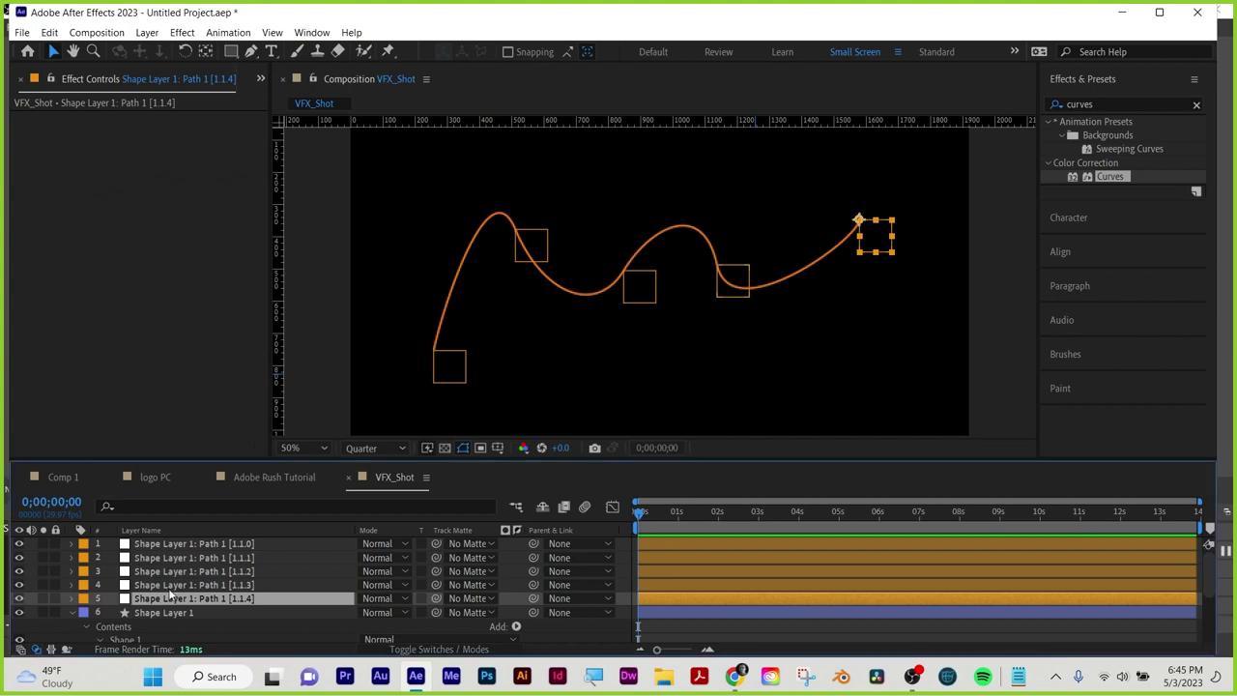
{"action": "key", "text": "p"}
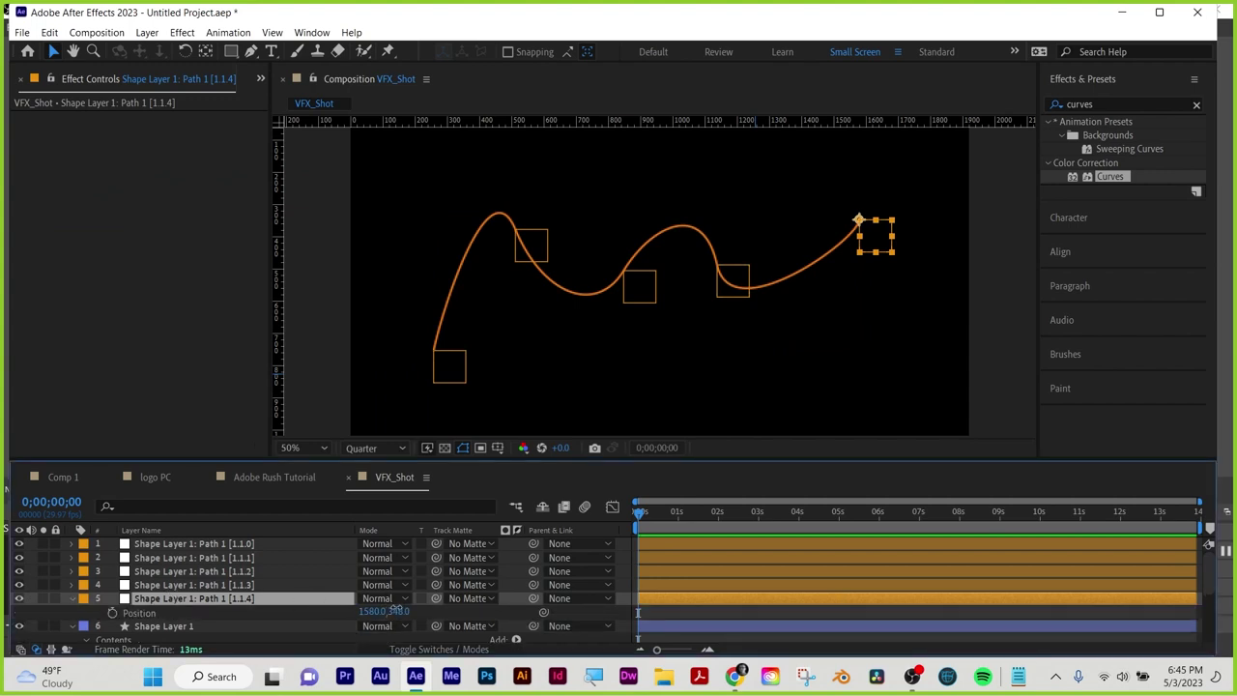
{"action": "left_click_drag", "start_coordinate": [396, 612], "coordinate": [947, 423]}
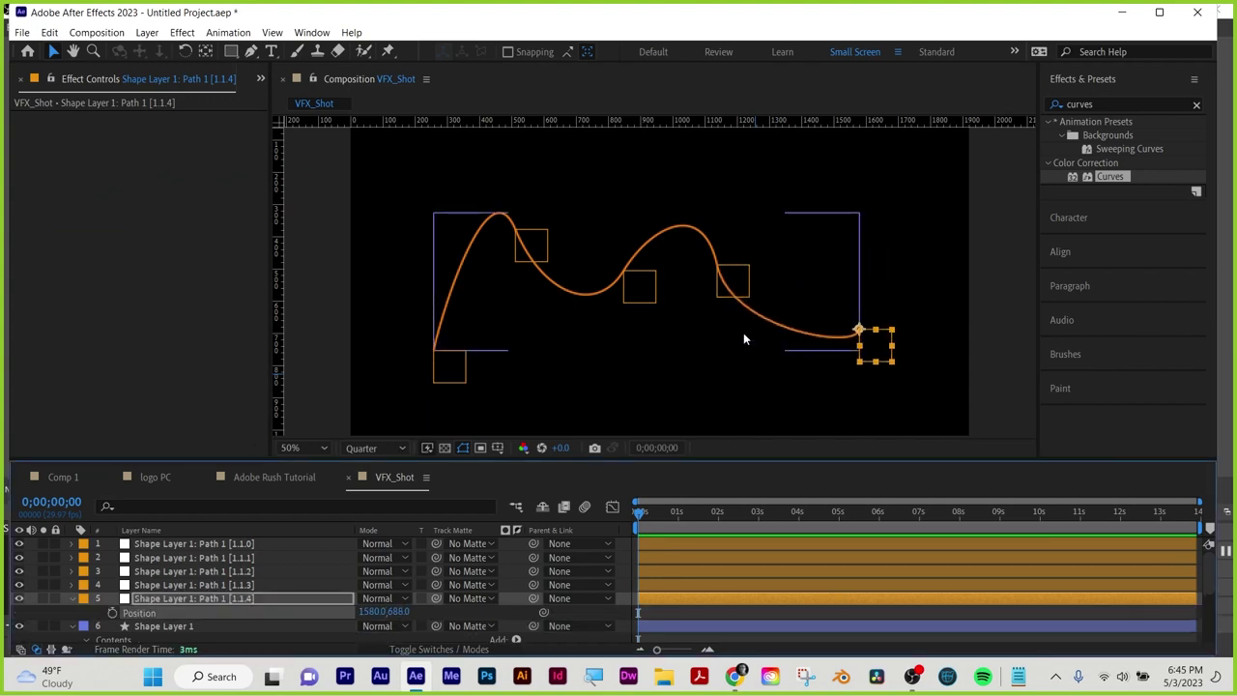
Show the Rotation property of the nulls on the path's last and fourth points and try rotating the fourth point's null
{"action": "key", "text": "r"}
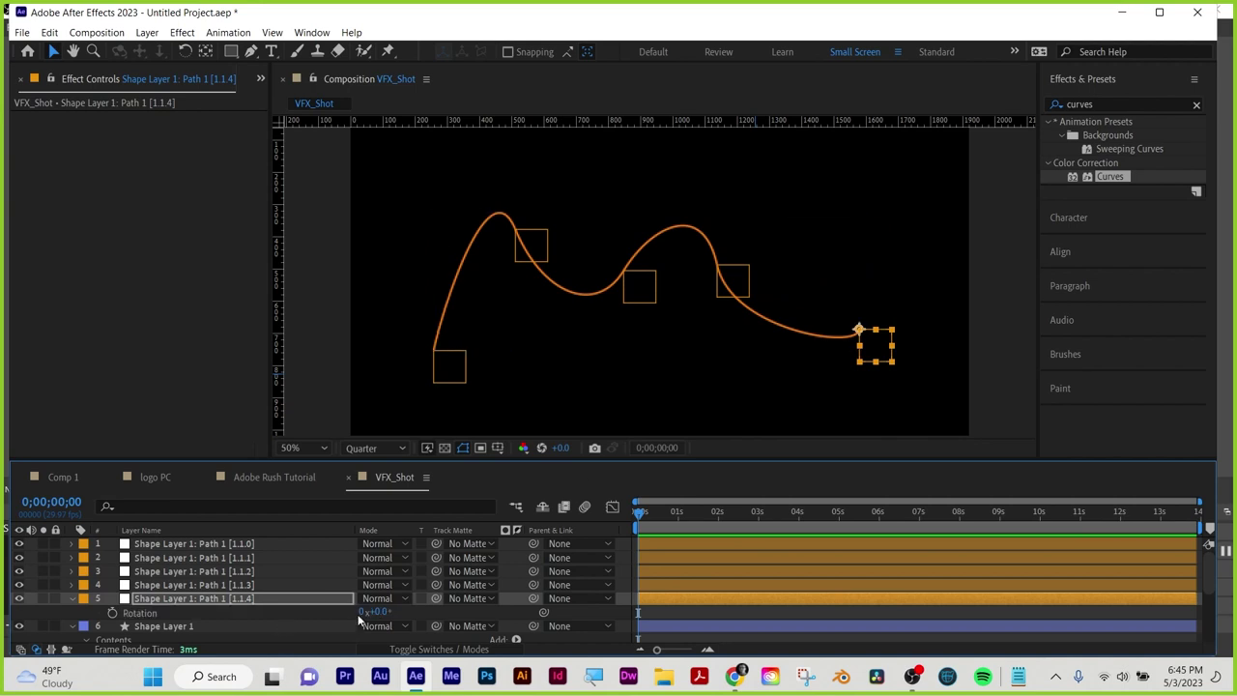
{"action": "left_click", "coordinate": [727, 275]}
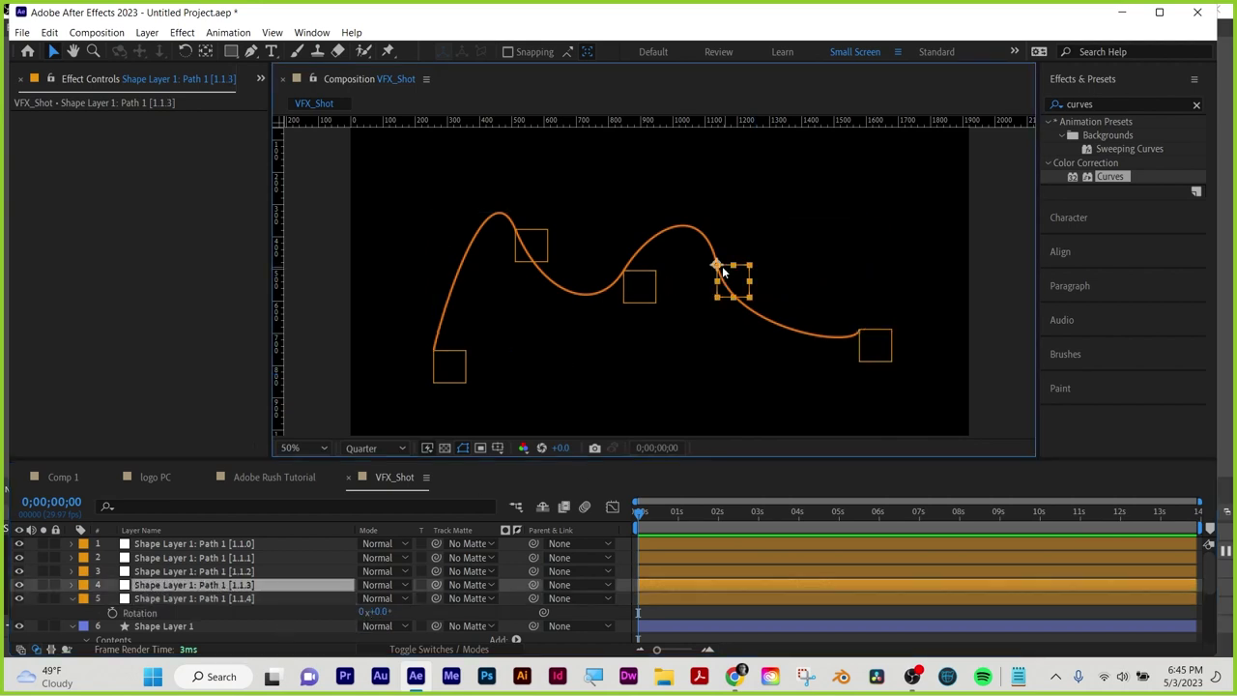
{"action": "key", "text": "r"}
{"action": "mouse_move", "coordinate": [375, 598]}
{"action": "left_mouse_down"}
{"action": "mouse_move", "coordinate": [427, 592]}
{"action": "mouse_move", "coordinate": [373, 591]}
{"action": "left_mouse_up"}
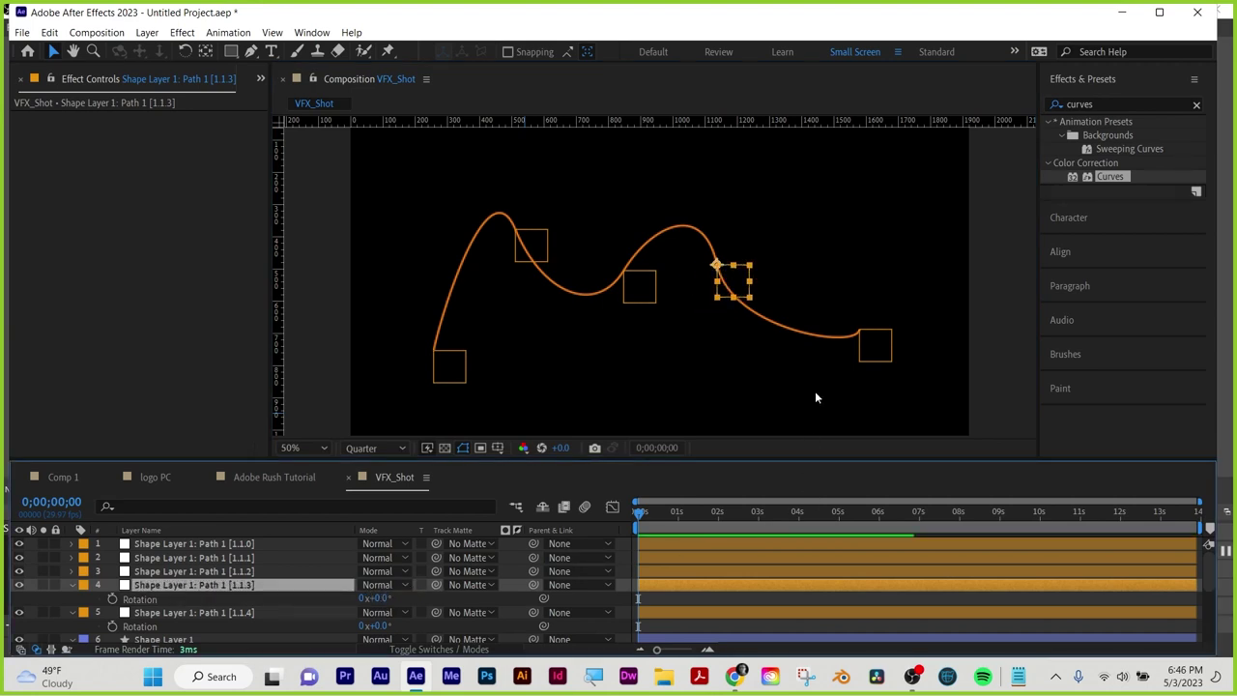
Delete all layers from the VFX_Shot composition
{"action": "left_click", "coordinate": [875, 347]}
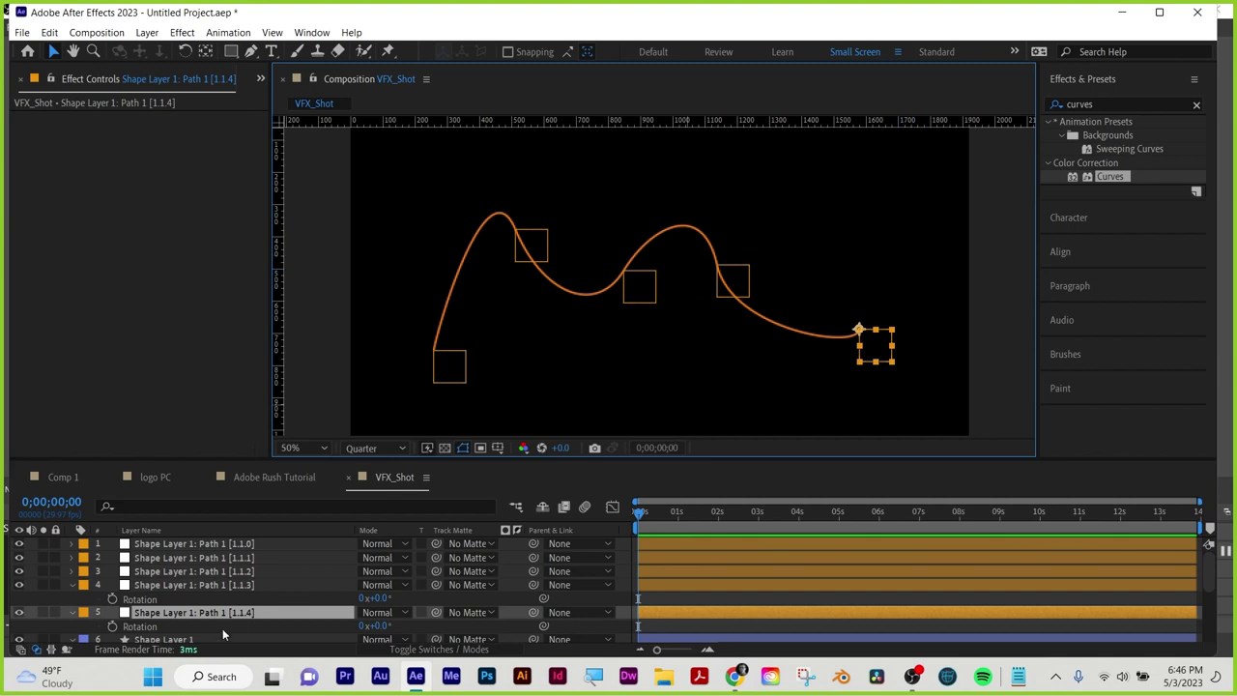
{"action": "key", "text": "ctrl+a"}
{"action": "key", "text": "Delete"}
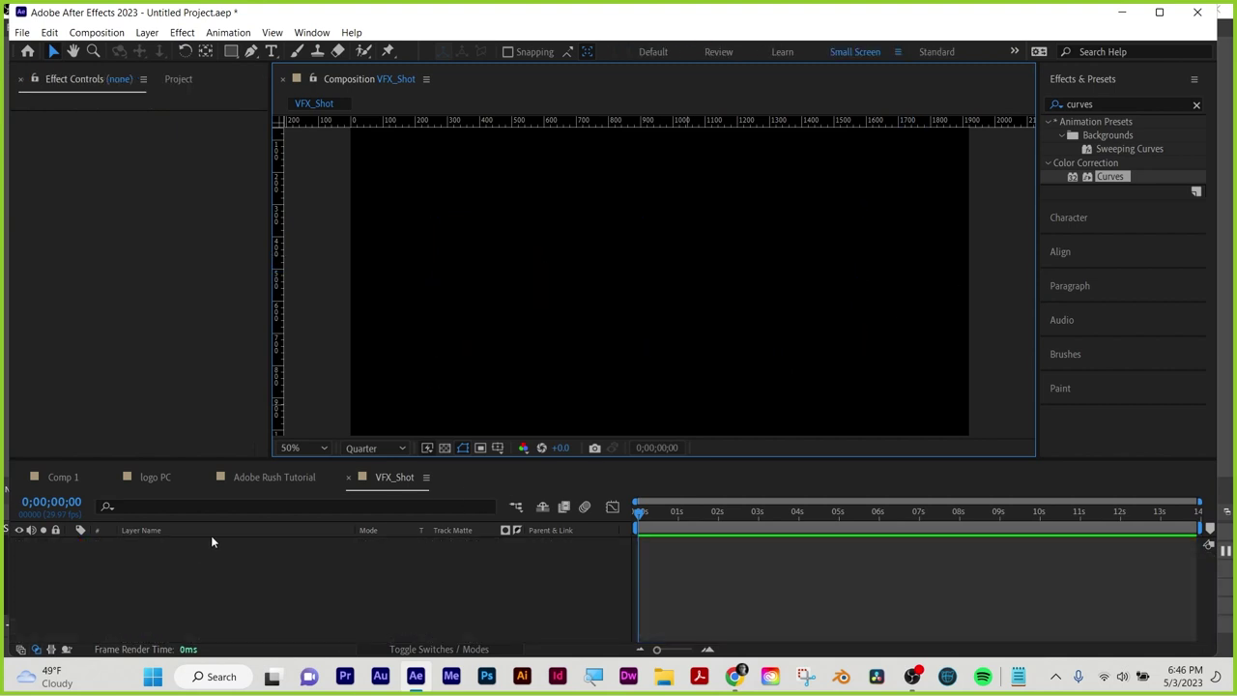
Draw an open three-point L-shaped path with the Pen tool and set its stroke width to 81 px
{"action": "left_click", "coordinate": [251, 52]}
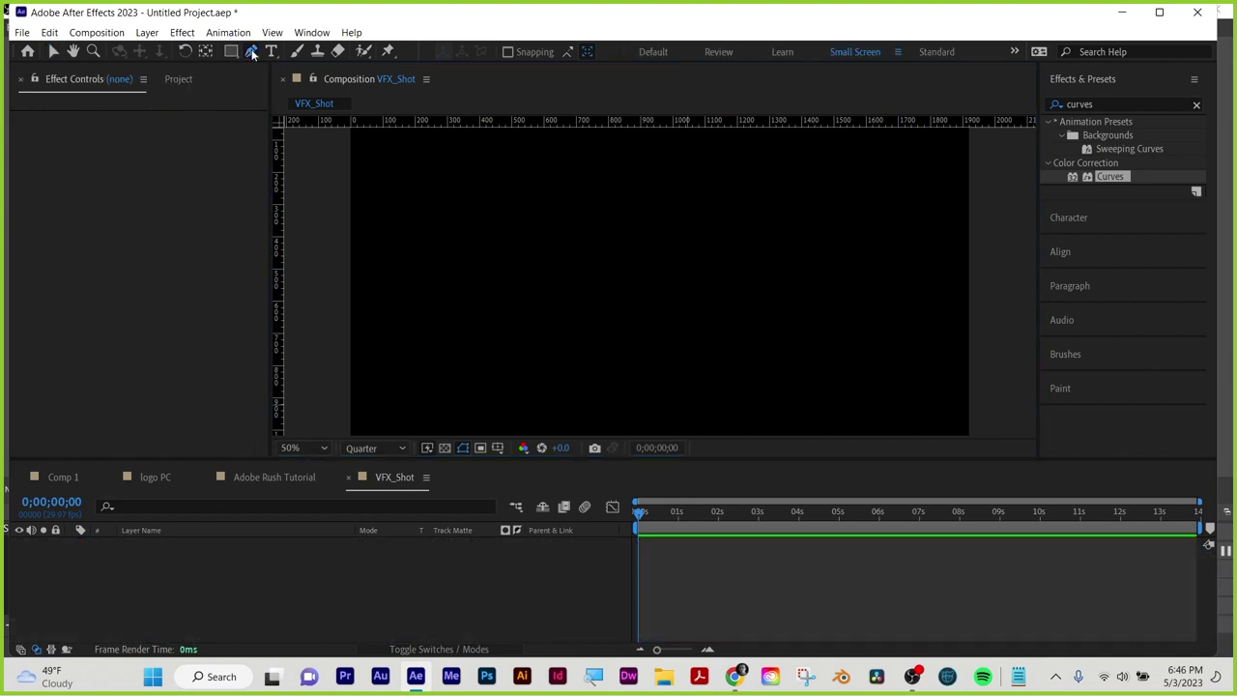
{"action": "left_click", "coordinate": [572, 170]}
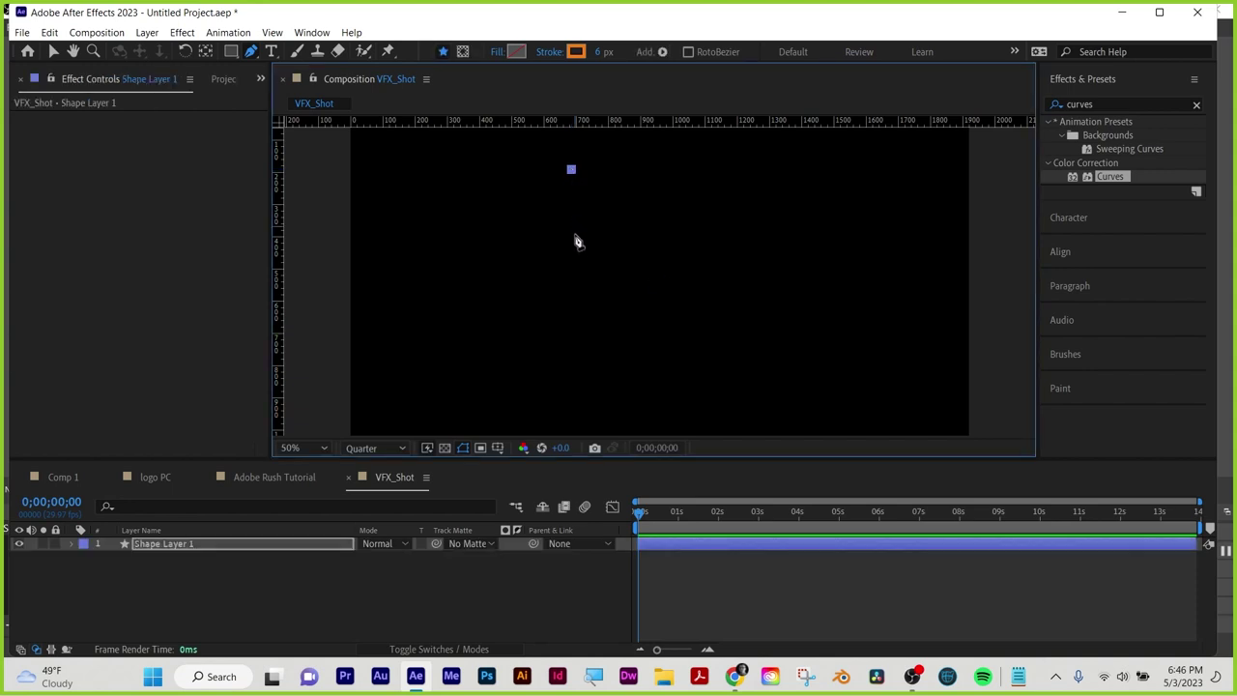
{"action": "left_click", "coordinate": [573, 346]}
{"action": "left_click", "coordinate": [707, 283]}
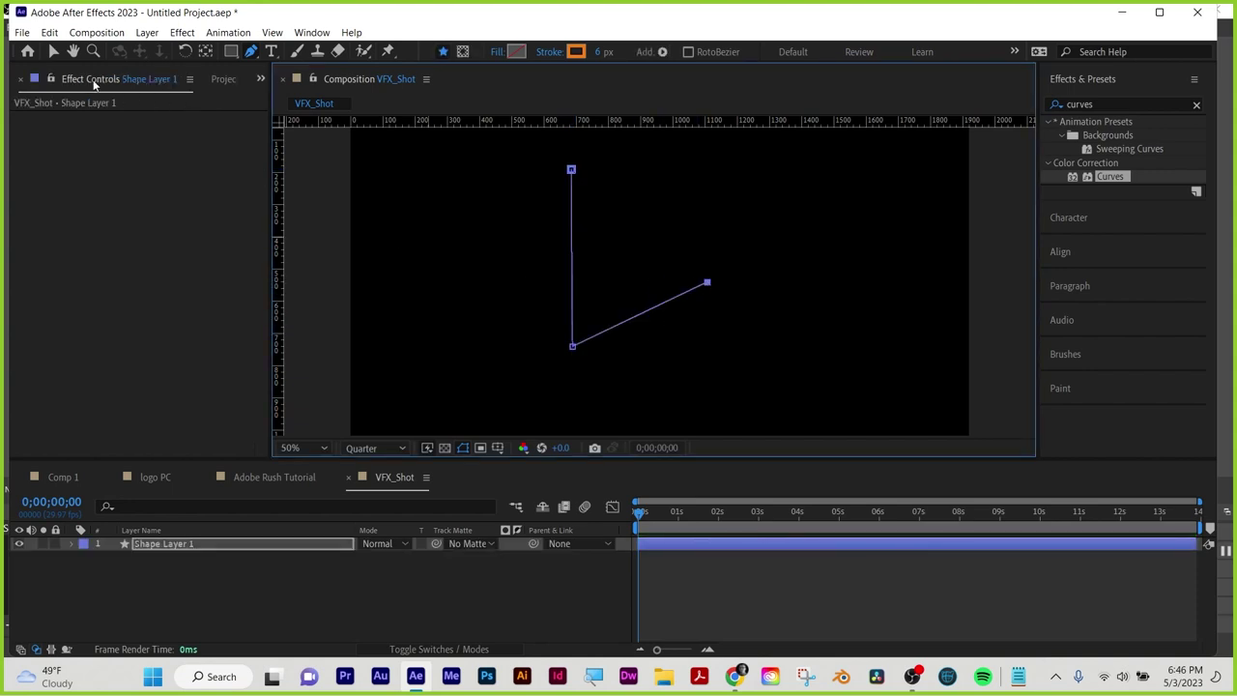
{"action": "left_click", "coordinate": [51, 51]}
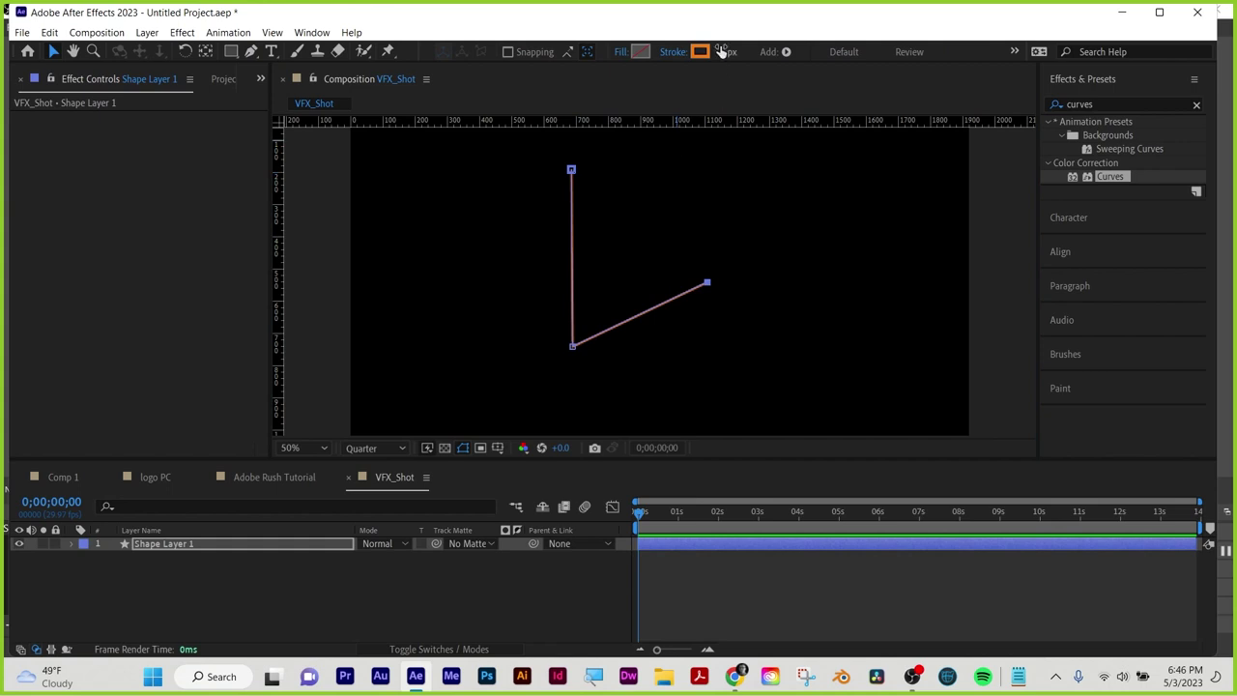
{"action": "left_click_drag", "start_coordinate": [719, 56], "coordinate": [786, 53]}
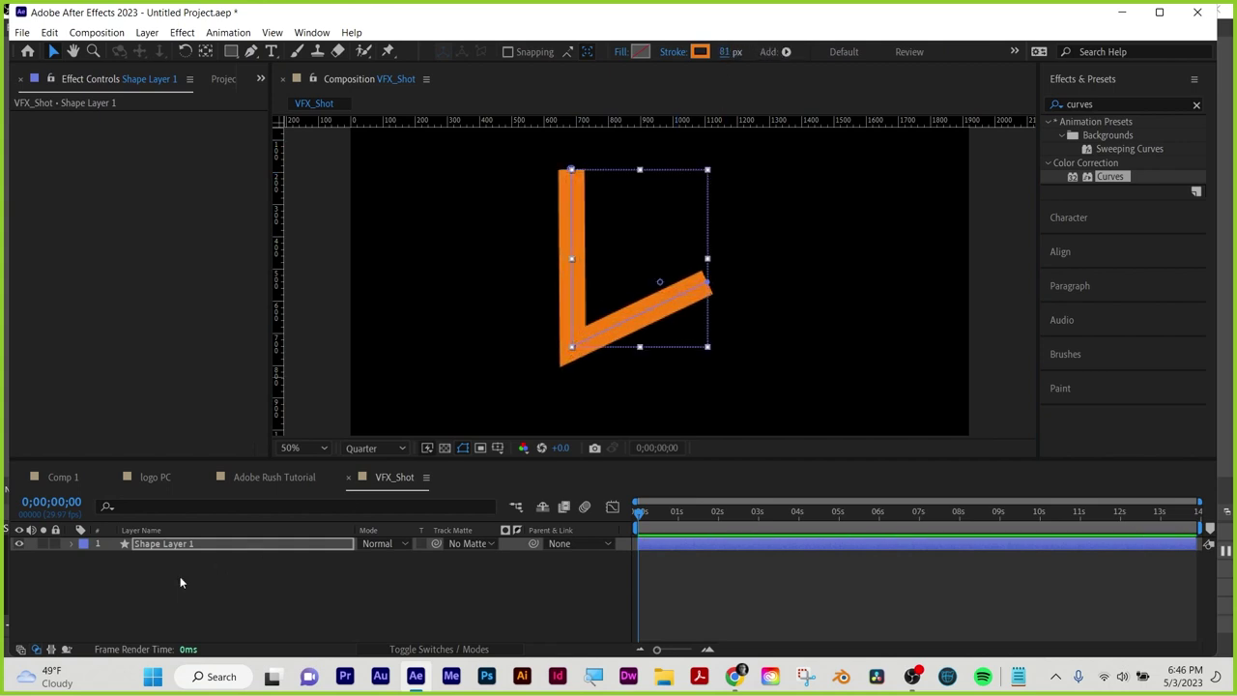
Set the shape's Stroke 1 to Round Cap for the line ends and Round Join for the corner
{"action": "left_click", "coordinate": [69, 544]}
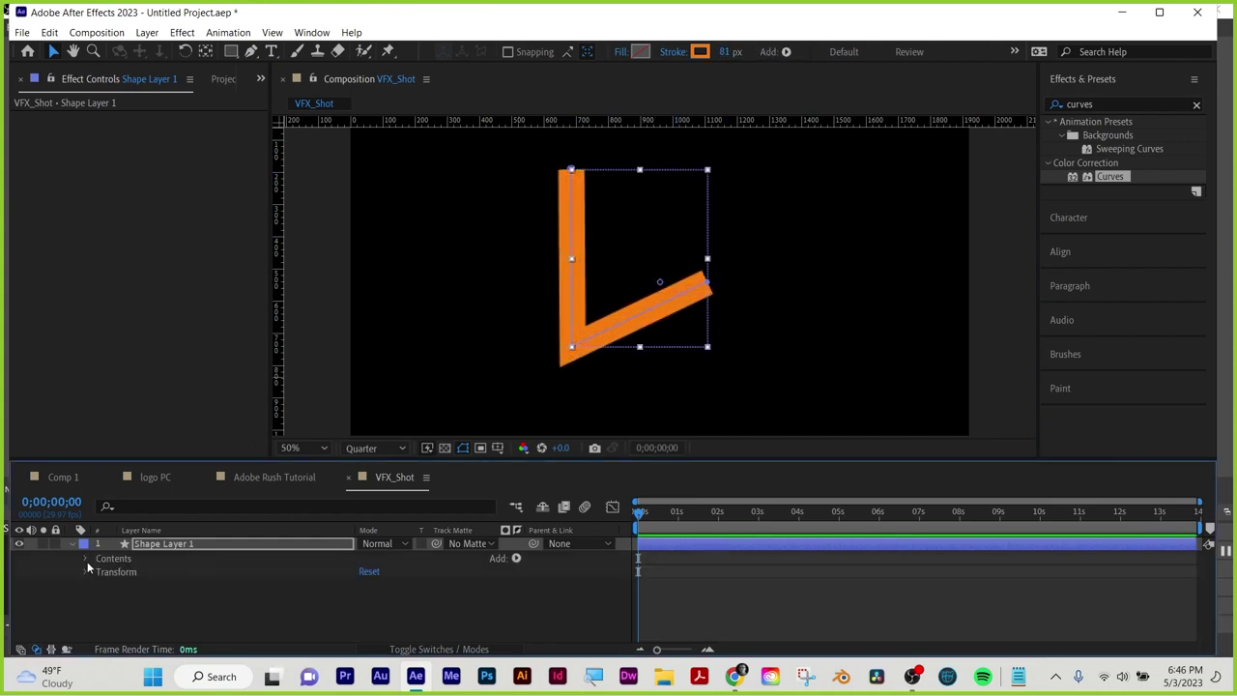
{"action": "left_click", "coordinate": [101, 571]}
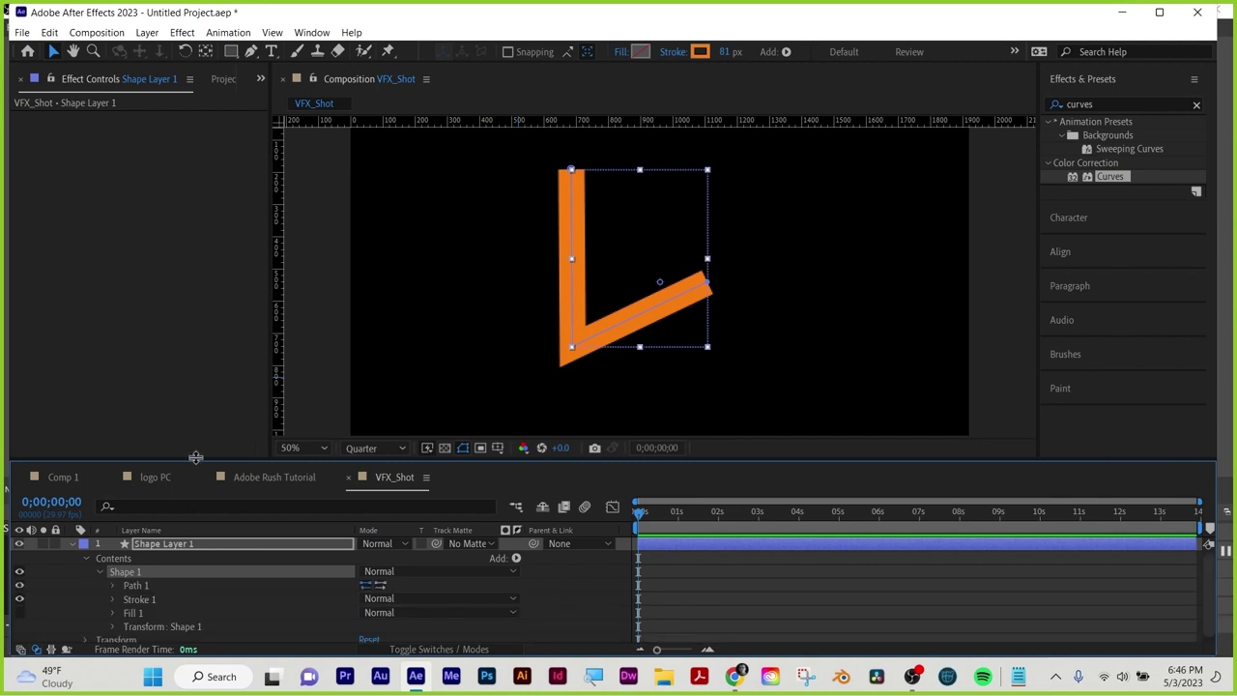
{"action": "left_click_drag", "start_coordinate": [196, 463], "coordinate": [197, 446]}
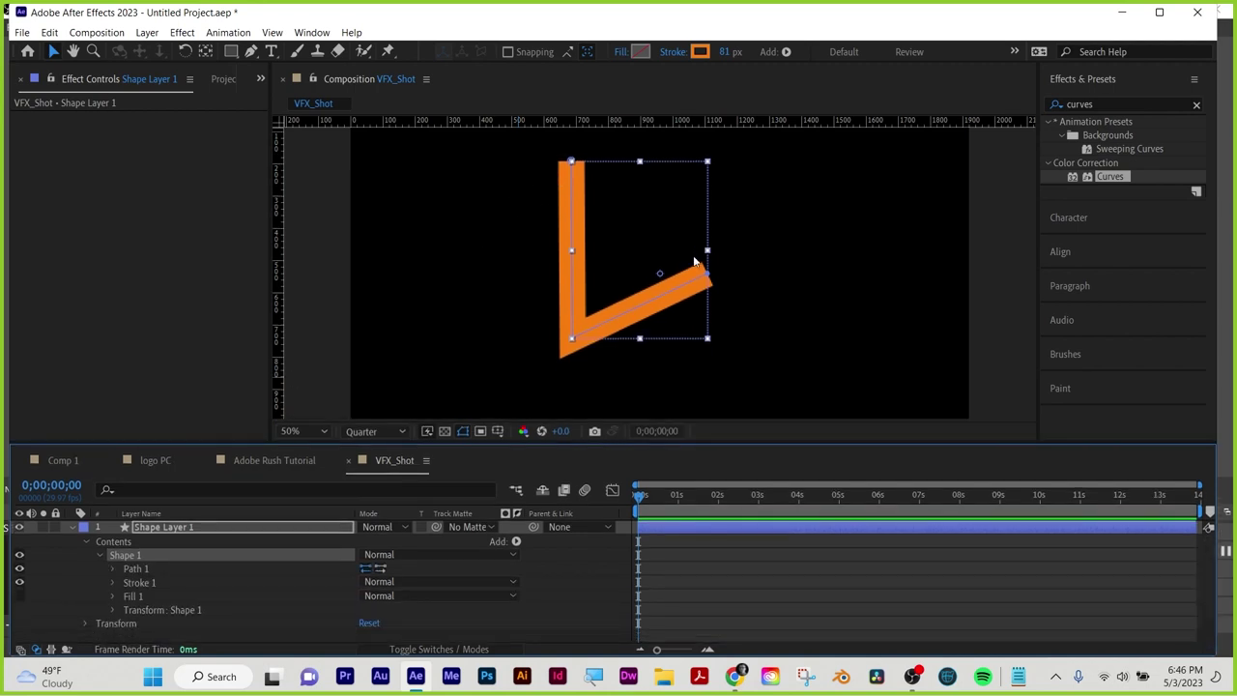
{"action": "left_click", "coordinate": [114, 582]}
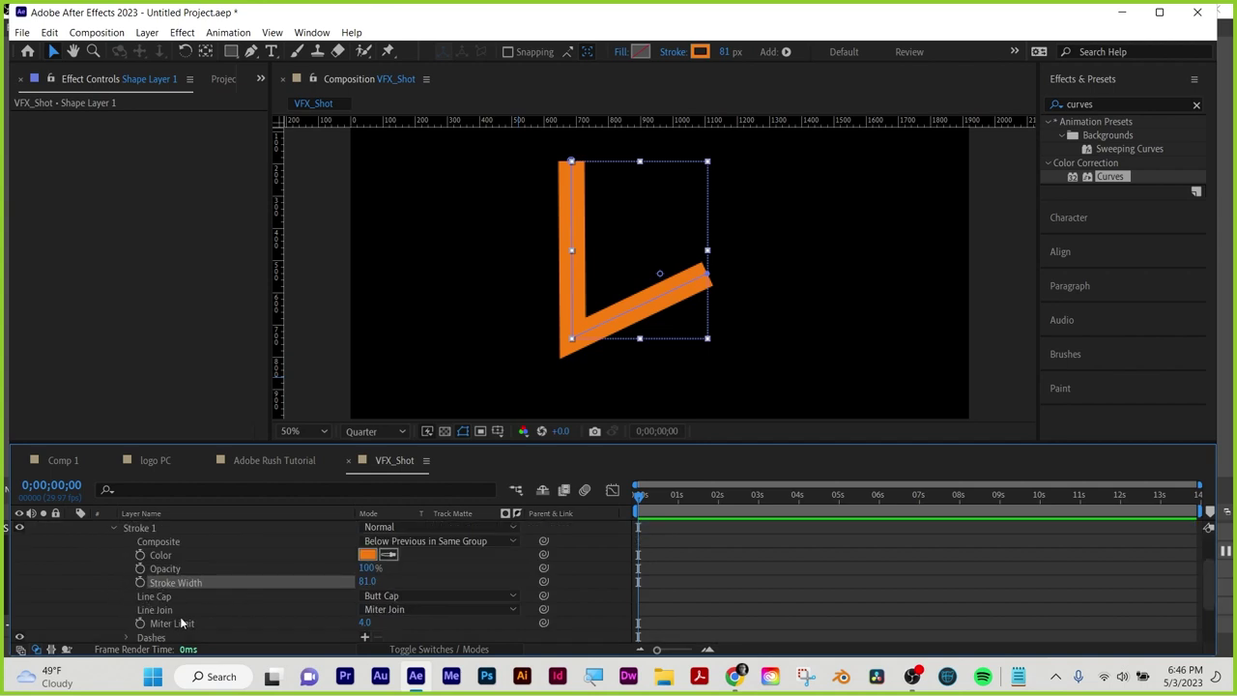
{"action": "left_click", "coordinate": [406, 597]}
{"action": "left_click", "coordinate": [409, 629]}
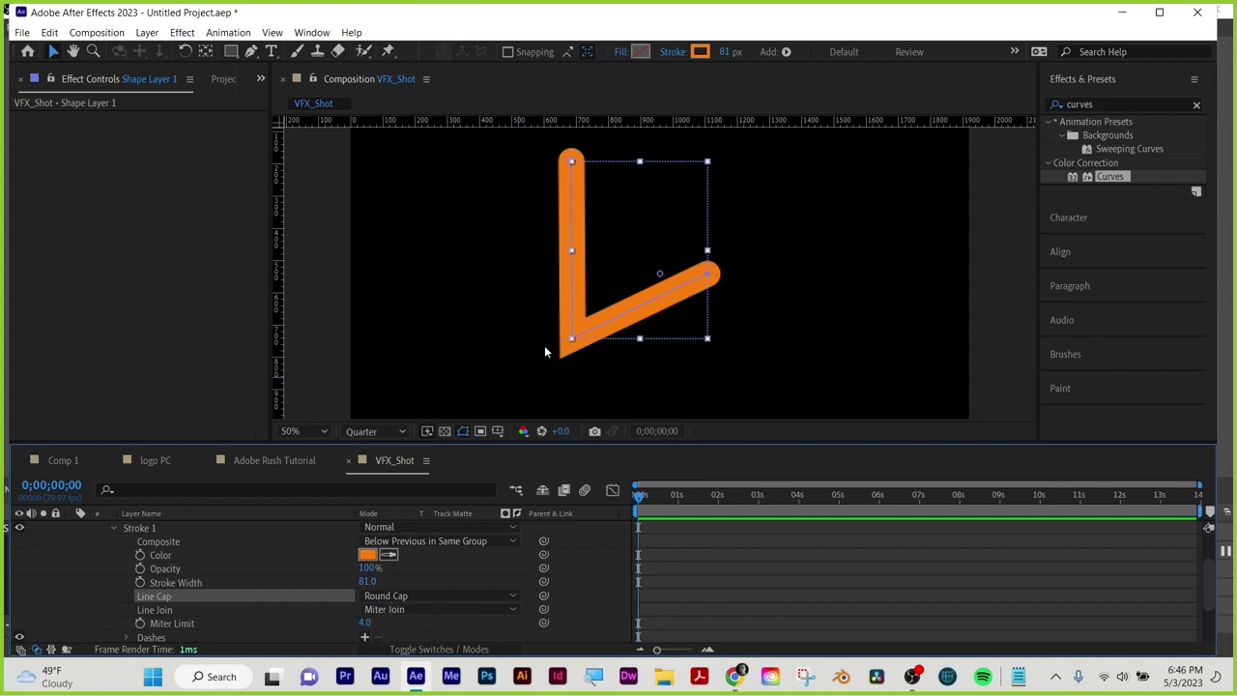
{"action": "left_click", "coordinate": [404, 611]}
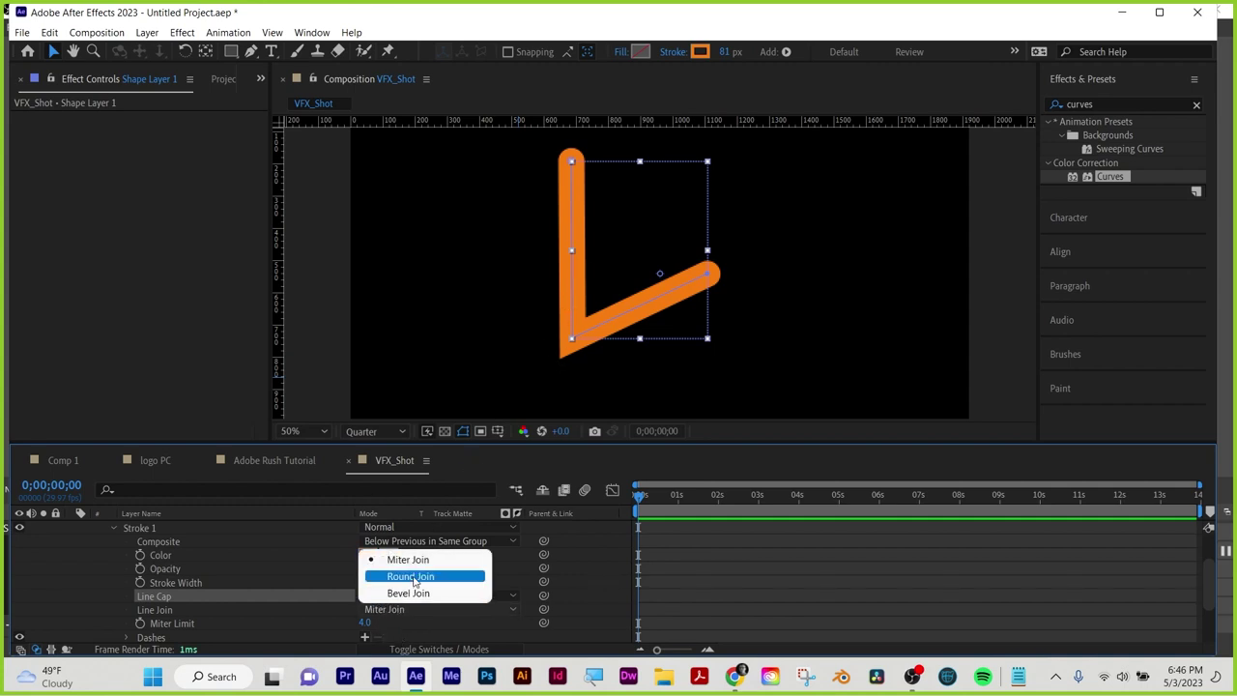
{"action": "left_click", "coordinate": [414, 577]}
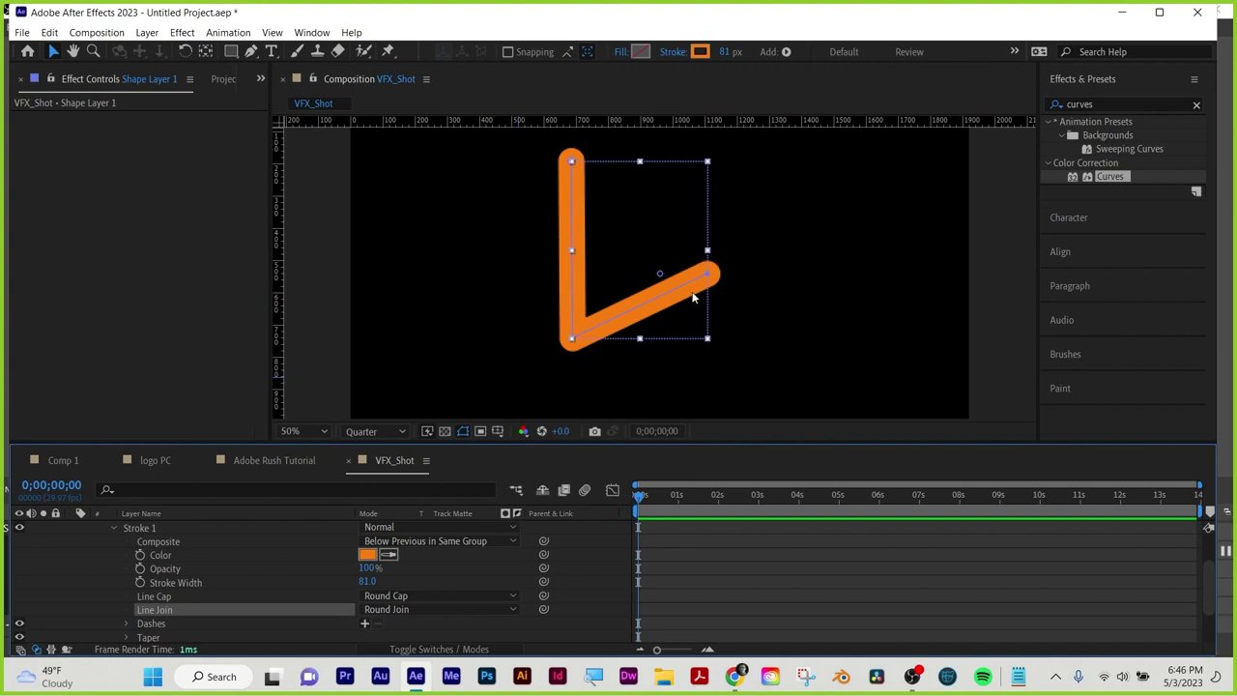
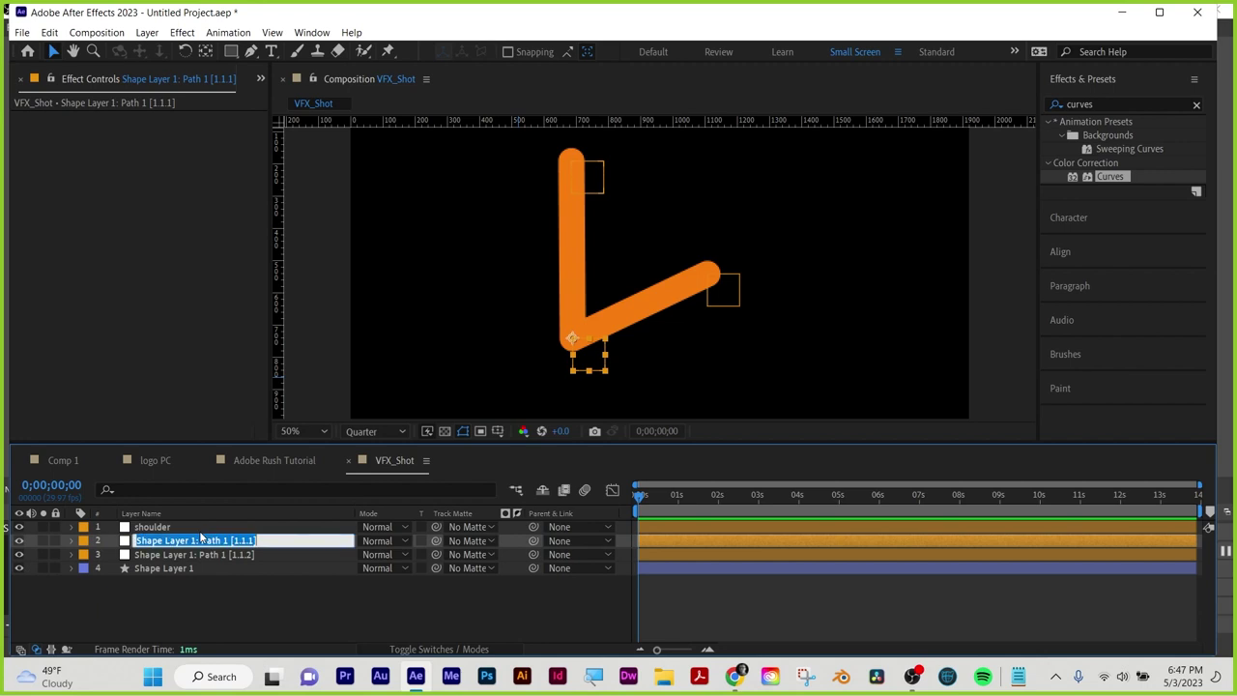
Rename the null on the path's corner as forearm and the null on its last point as wrist
{"action": "type", "text": "forearm"}
{"action": "key", "text": "Return"}
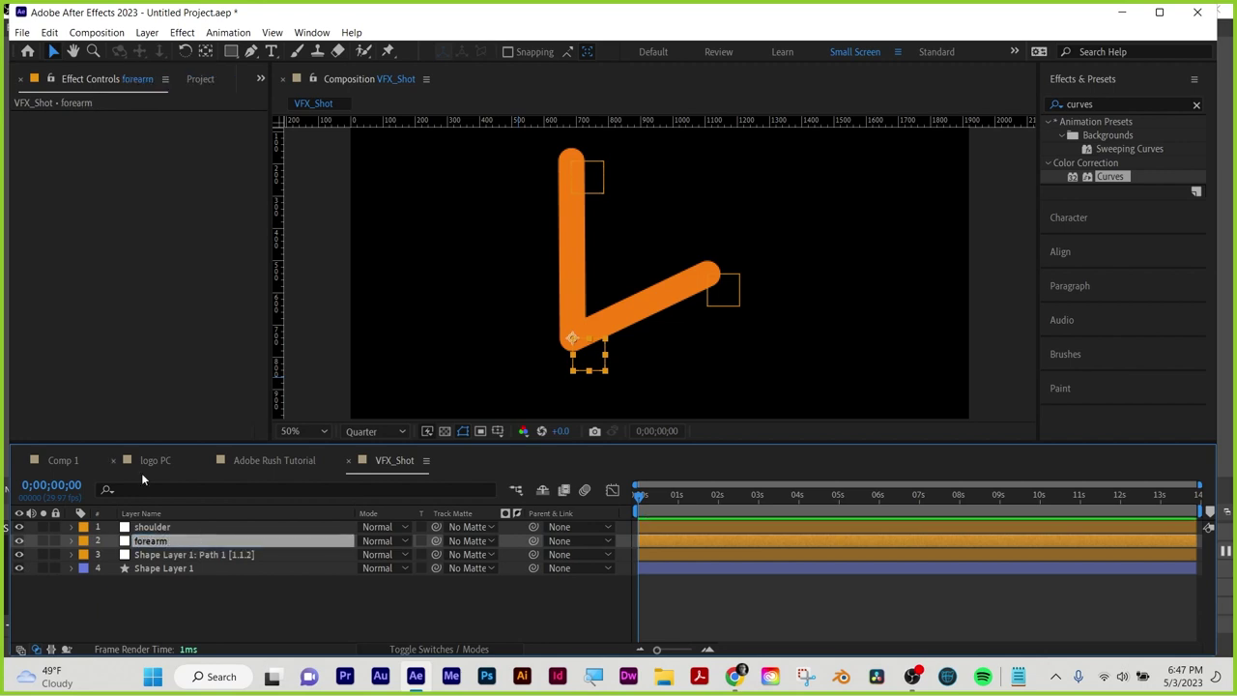
{"action": "left_click", "coordinate": [191, 554]}
{"action": "key", "text": "Return"}
{"action": "type", "text": "wr"}
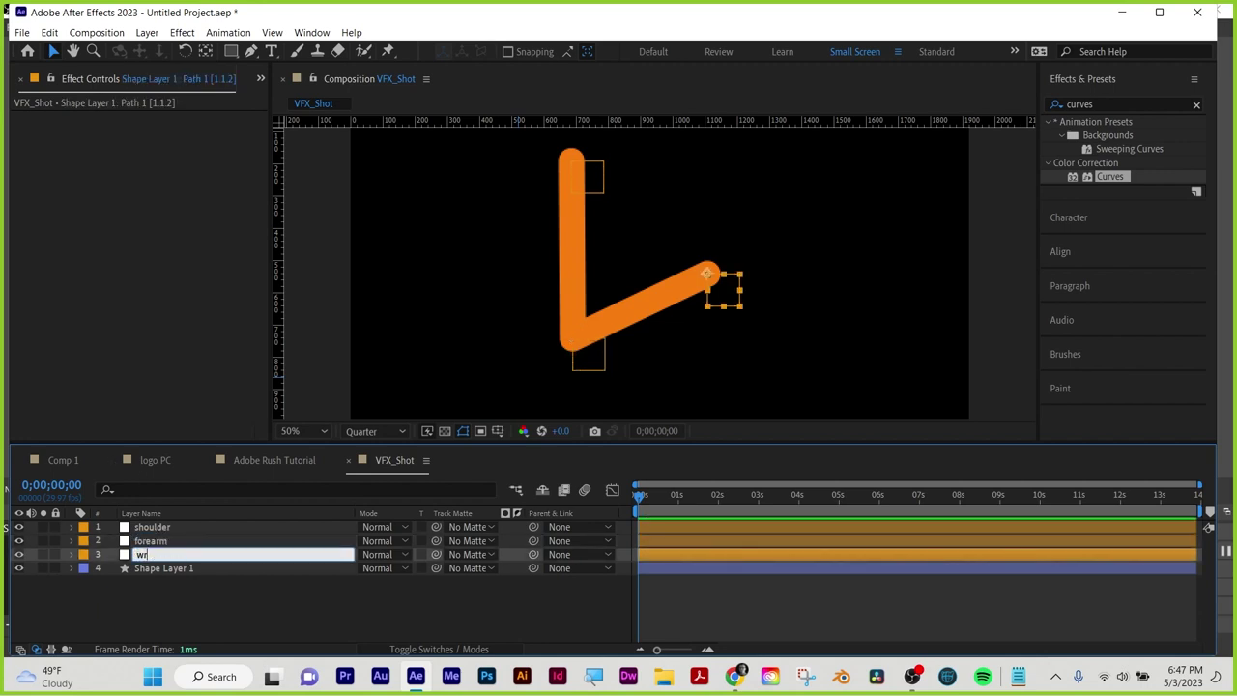
{"action": "type", "text": "ist"}
{"action": "key", "text": "Return"}
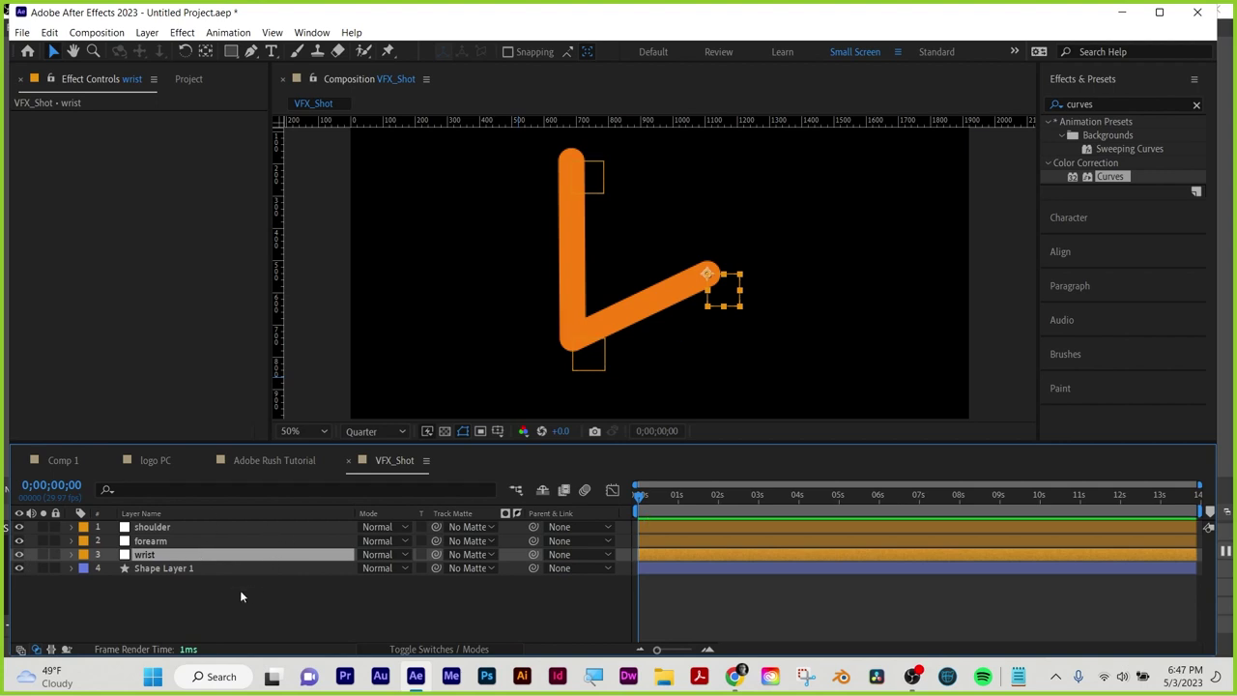
Try rotating the shoulder null to 12° and undo the rotation
{"action": "left_click", "coordinate": [179, 527]}
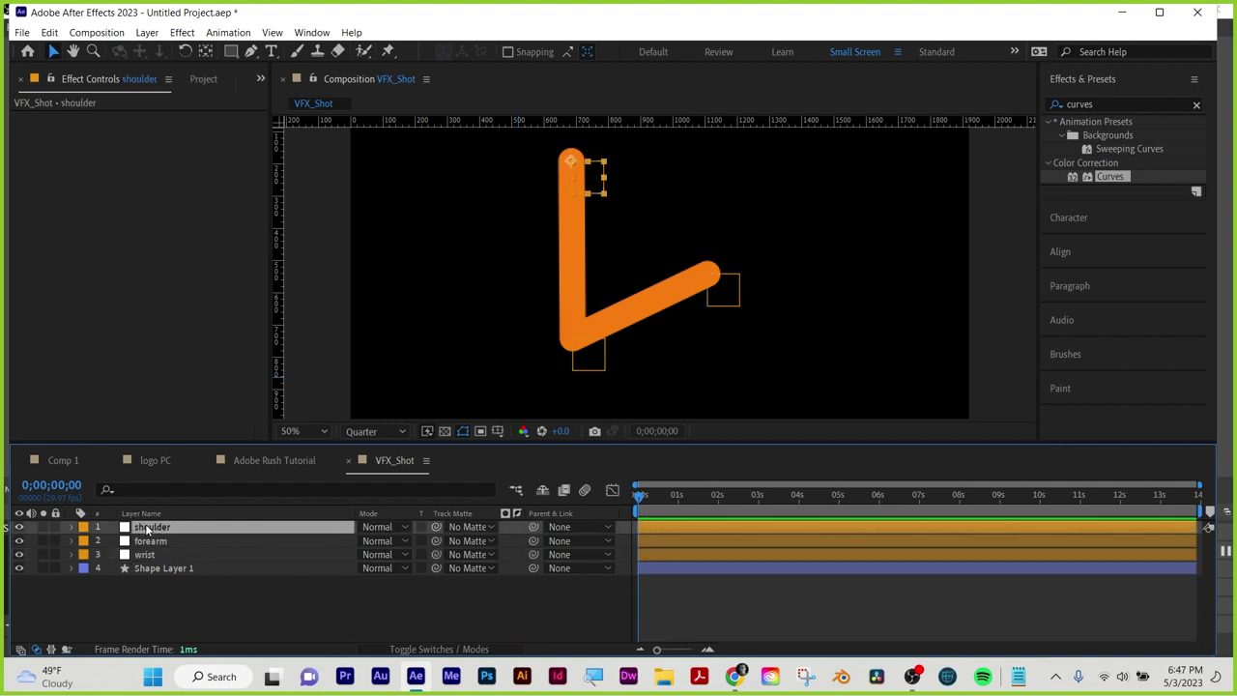
{"action": "key", "text": "r"}
{"action": "left_click_drag", "start_coordinate": [379, 542], "coordinate": [394, 547]}
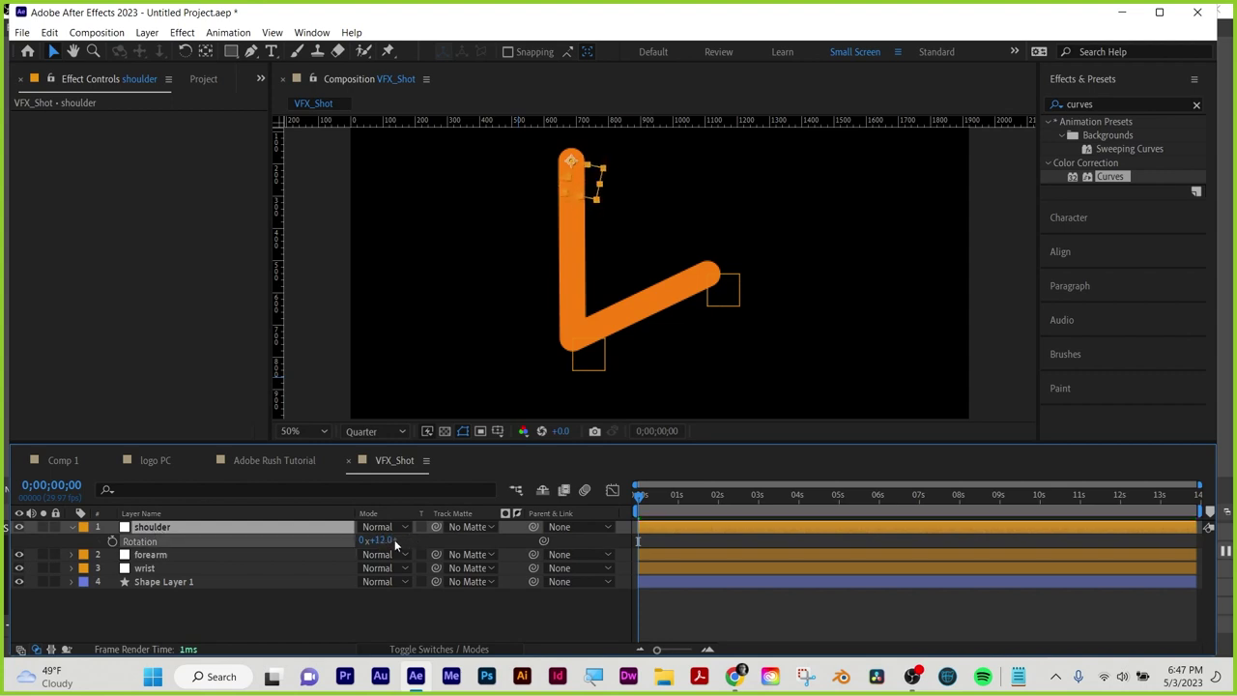
{"action": "key", "text": "ctrl+z"}
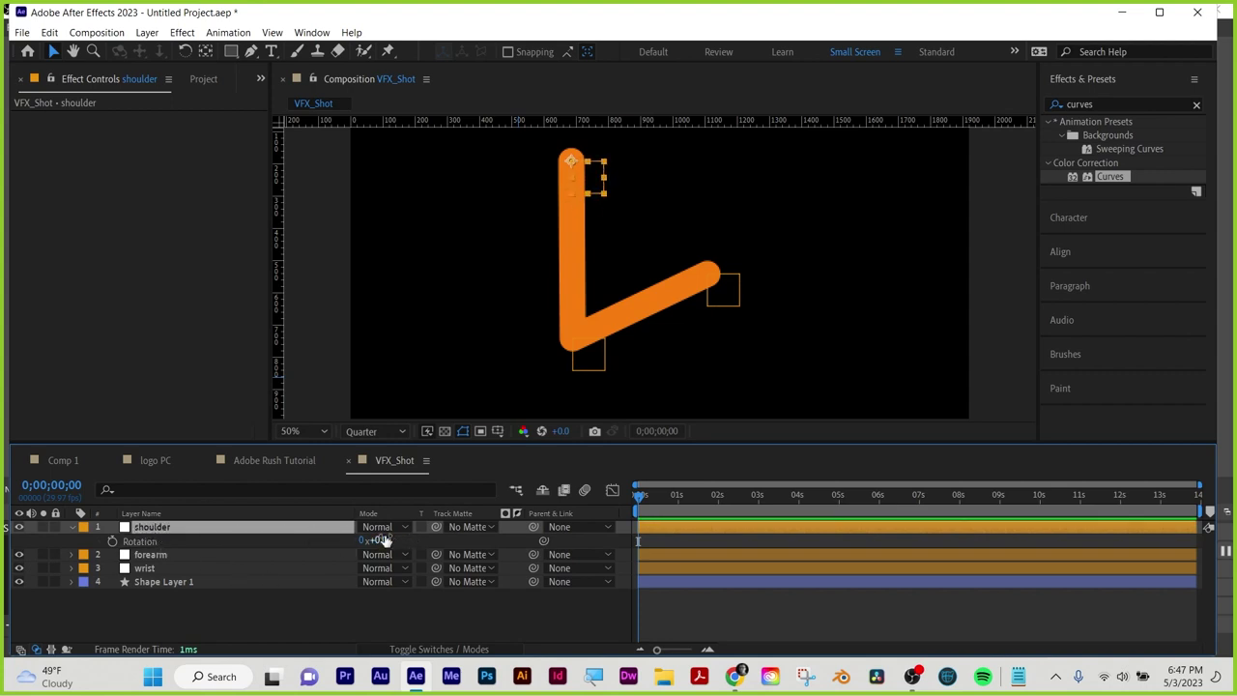
Parent the forearm null to shoulder and the wrist null to forearm
{"action": "left_click_drag", "start_coordinate": [532, 527], "coordinate": [222, 550]}
{"action": "left_click", "coordinate": [145, 557]}
{"action": "left_click_drag", "start_coordinate": [530, 558], "coordinate": [141, 532]}
{"action": "left_click", "coordinate": [144, 569]}
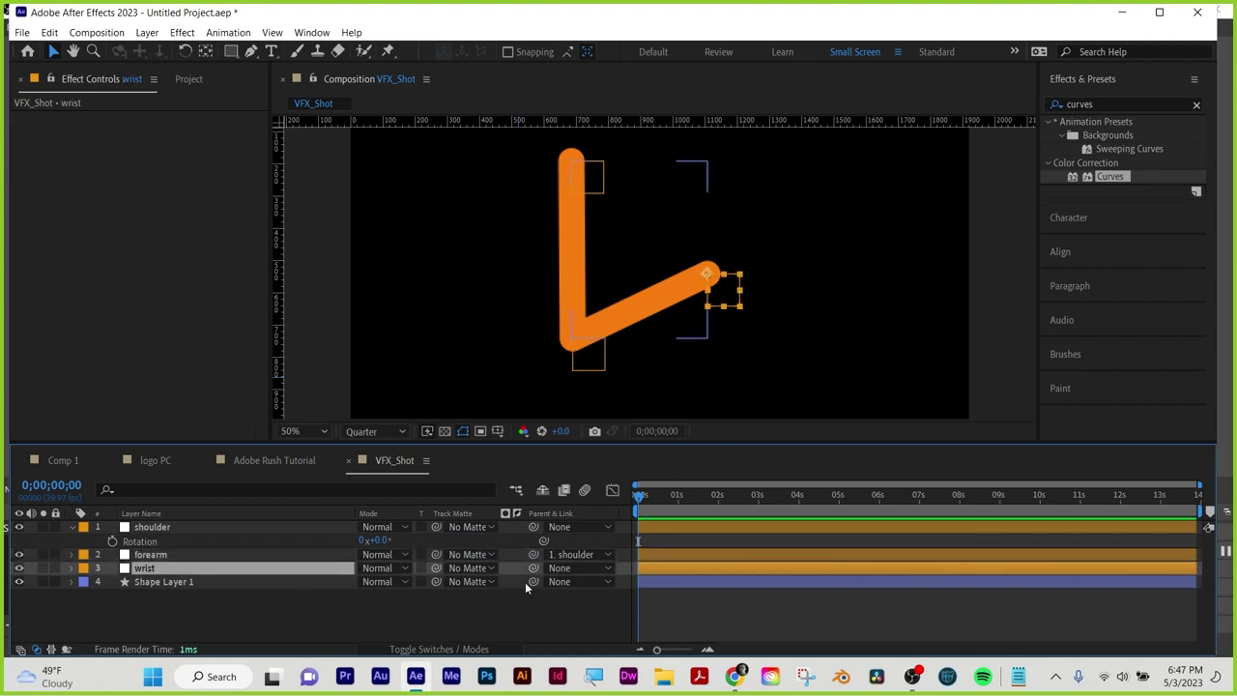
{"action": "left_click_drag", "start_coordinate": [533, 569], "coordinate": [172, 558]}
Rotate the shoulder null to 5° and show the forearm null's Rotation property
{"action": "left_click", "coordinate": [146, 528]}
{"action": "left_click_drag", "start_coordinate": [377, 540], "coordinate": [370, 569]}
{"action": "left_click", "coordinate": [151, 555]}
{"action": "key", "text": "r"}
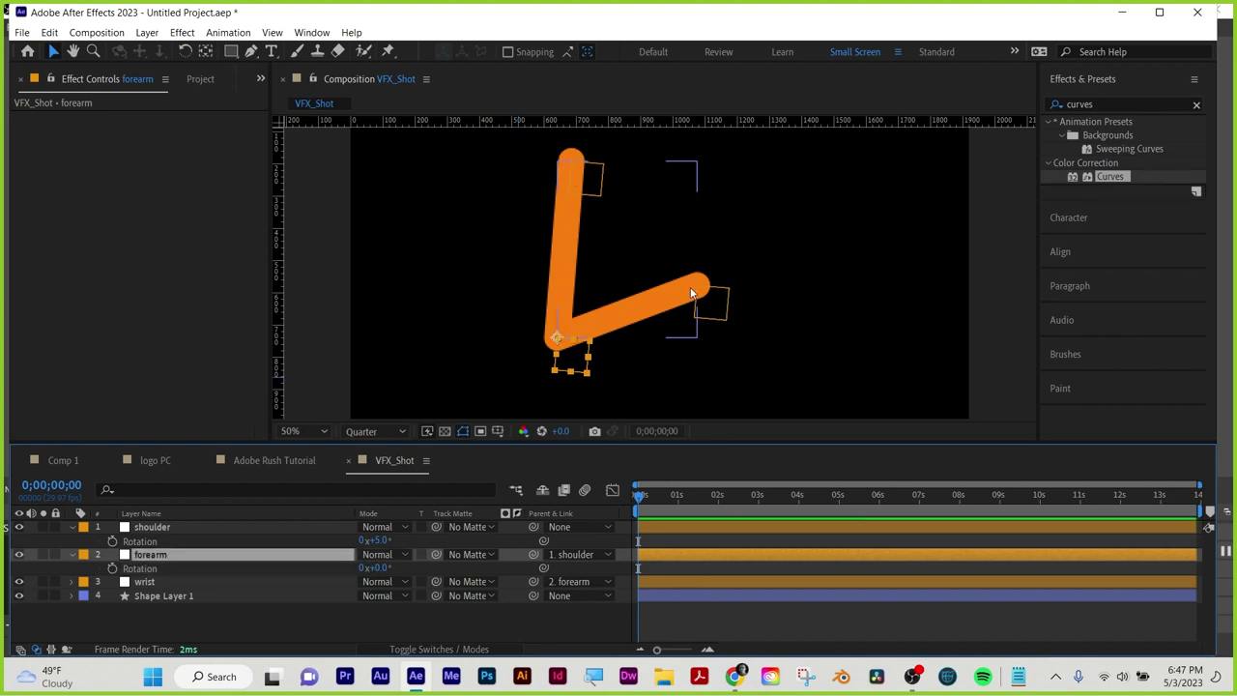
{"action": "left_click", "coordinate": [145, 581]}
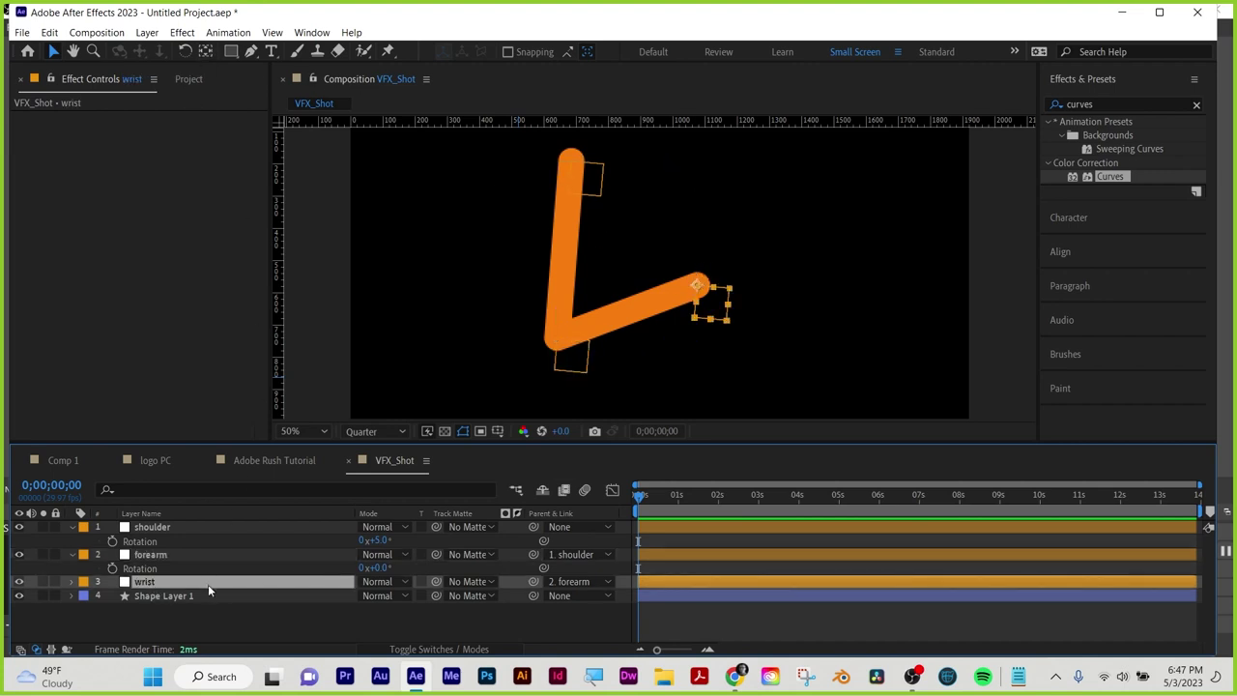
Draw a closed, curved hand shape with a thumb at the wrist end of the arm on a new shape layer
{"action": "left_click", "coordinate": [204, 640]}
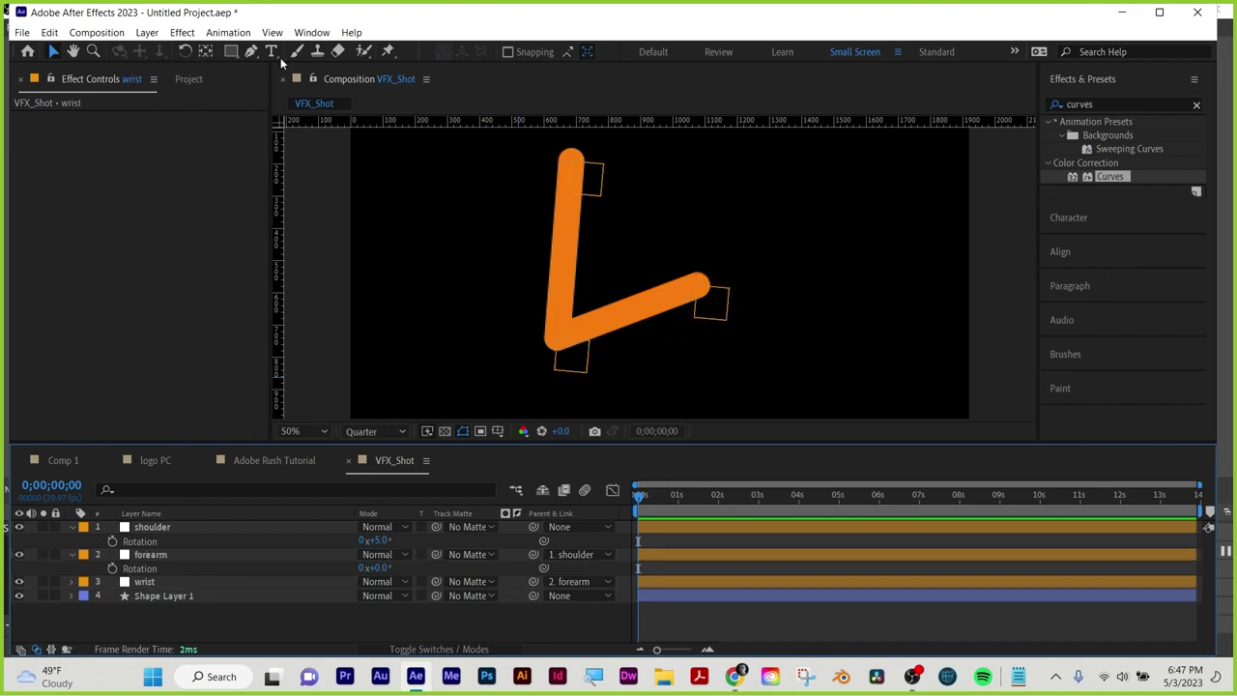
{"action": "left_click", "coordinate": [251, 51]}
{"action": "left_click", "coordinate": [687, 261]}
{"action": "mouse_move", "coordinate": [712, 203]}
{"action": "left_mouse_down"}
{"action": "mouse_move", "coordinate": [720, 256]}
{"action": "mouse_move", "coordinate": [771, 257]}
{"action": "left_mouse_up"}
{"action": "left_click", "coordinate": [797, 259]}
{"action": "left_click_drag", "start_coordinate": [727, 337], "coordinate": [759, 350]}
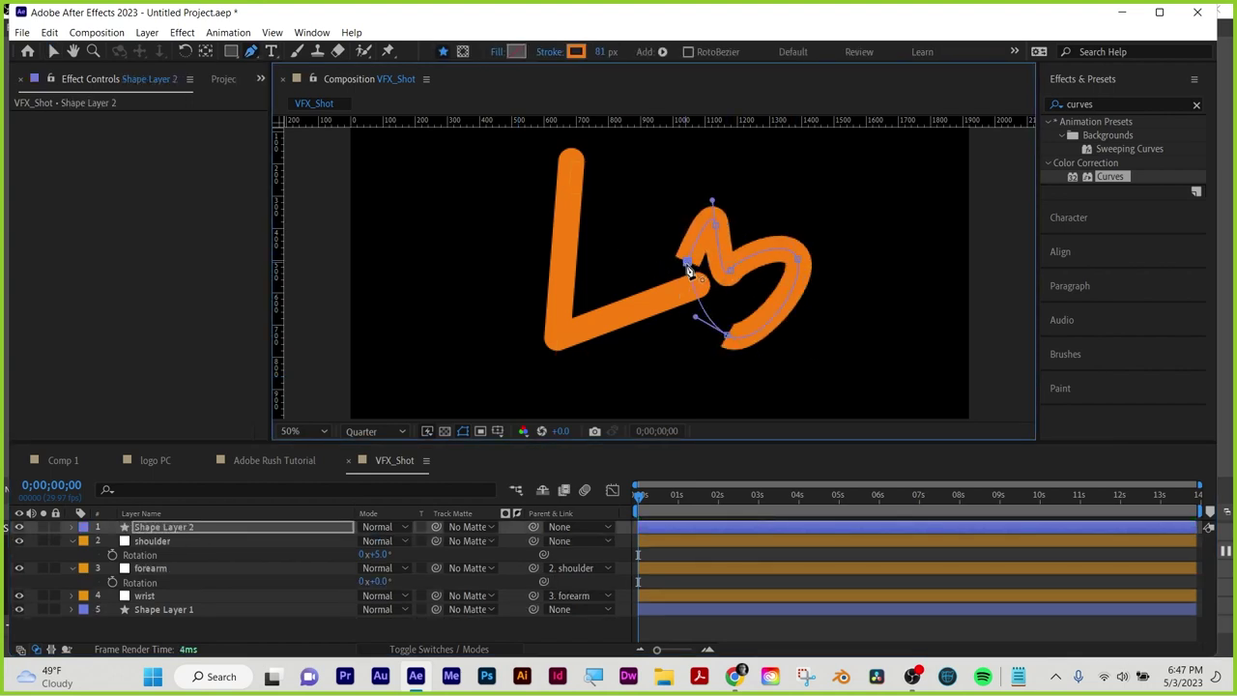
{"action": "left_click", "coordinate": [688, 265]}
Give the hand shape a solid yellow fill and set its stroke to None
{"action": "left_click", "coordinate": [497, 54]}
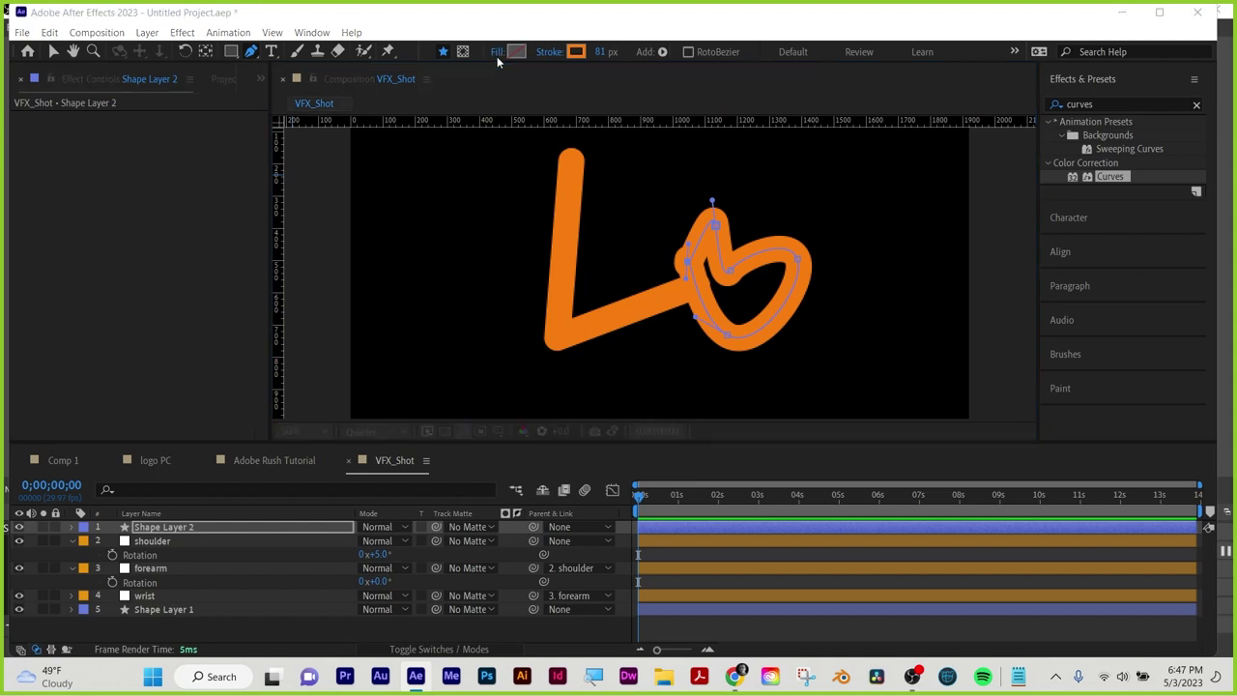
{"action": "left_click", "coordinate": [528, 147]}
{"action": "left_click", "coordinate": [578, 243]}
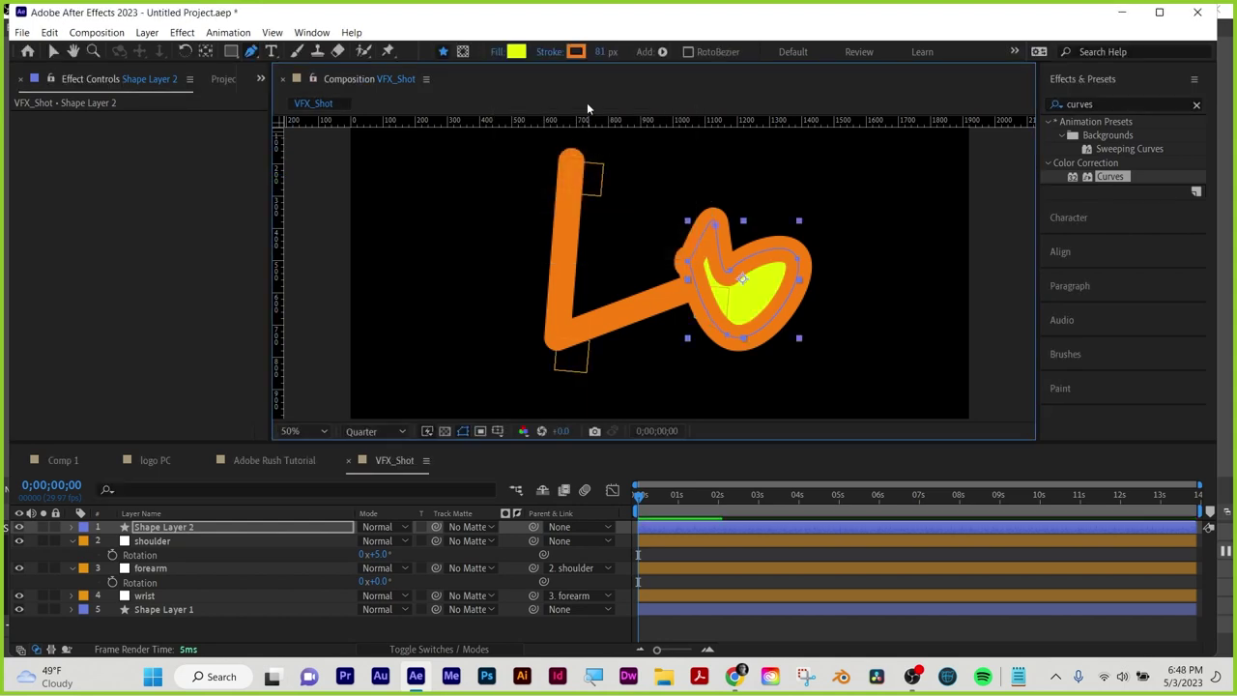
{"action": "left_click", "coordinate": [549, 52]}
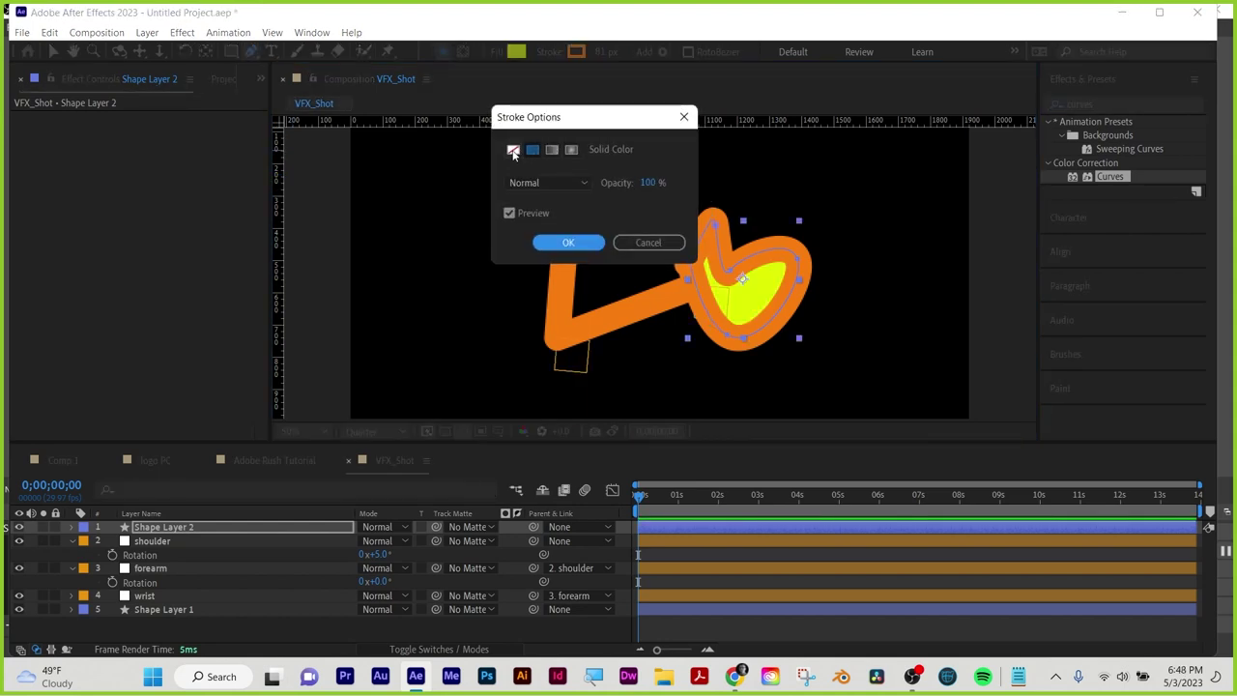
{"action": "left_click", "coordinate": [513, 151]}
{"action": "left_click", "coordinate": [568, 243]}
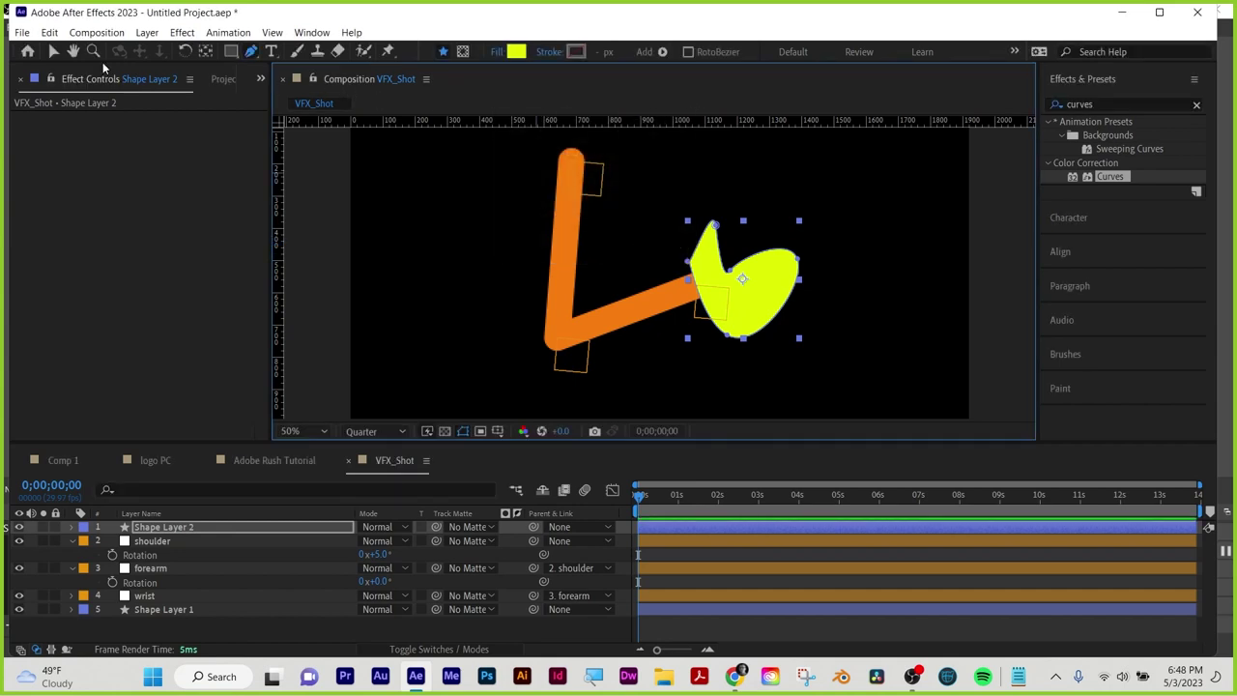
Rename Shape Layer 2 as hand
{"action": "left_click", "coordinate": [53, 52]}
{"action": "left_click", "coordinate": [170, 527]}
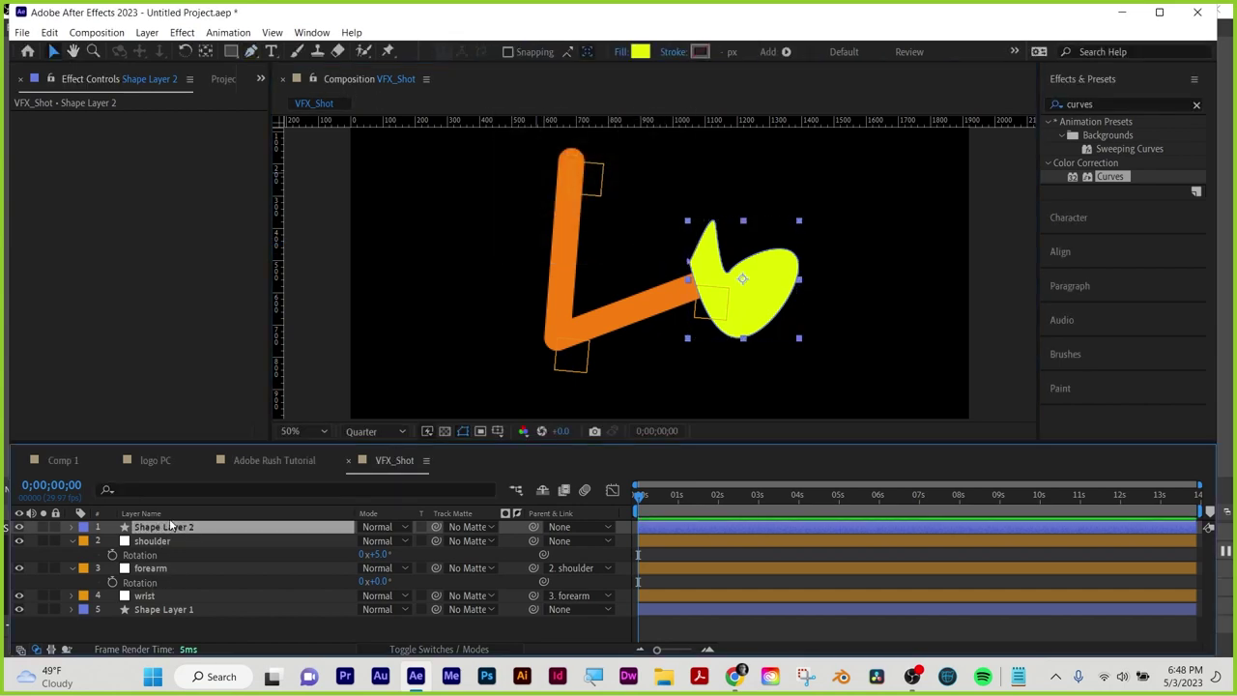
{"action": "type", "text": "hand"}
{"action": "key", "text": "Return"}
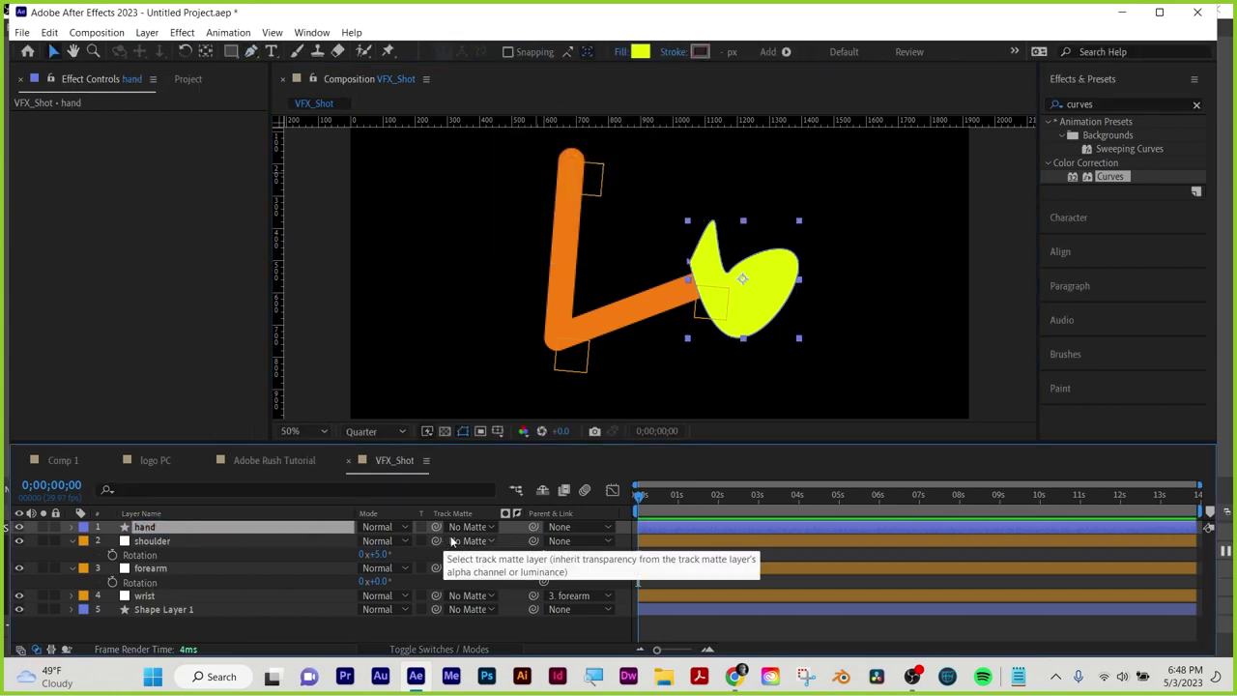
Parent the hand layer to the wrist null, then reveal the wrist's Rotation property and set it to 5°
{"action": "left_click_drag", "start_coordinate": [533, 527], "coordinate": [142, 599]}
{"action": "left_click", "coordinate": [142, 596]}
{"action": "key", "text": "r"}
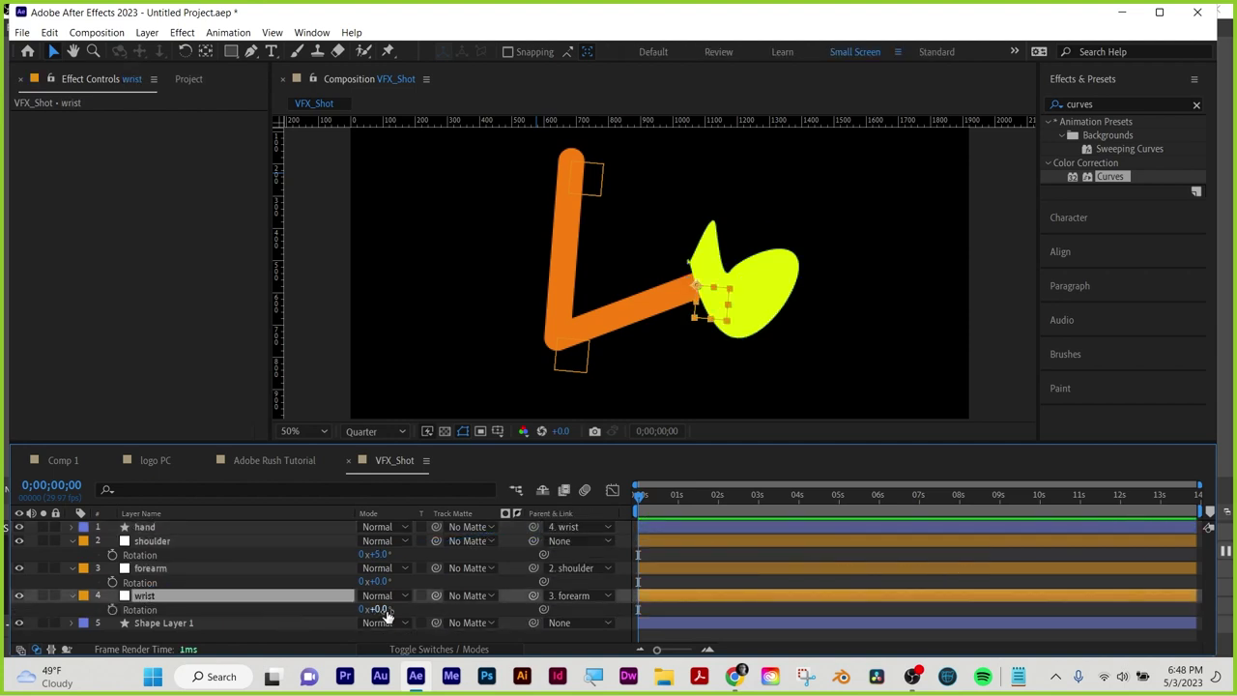
{"action": "mouse_move", "coordinate": [387, 615]}
{"action": "left_mouse_down"}
{"action": "mouse_move", "coordinate": [406, 611]}
{"action": "mouse_move", "coordinate": [359, 604]}
{"action": "mouse_move", "coordinate": [379, 605]}
{"action": "left_mouse_up"}
Keyframe the shoulder null's Rotation from 26° at 0;00;00;00 to -13° at 0;00;01;03 and preview the swing
{"action": "left_click", "coordinate": [155, 542]}
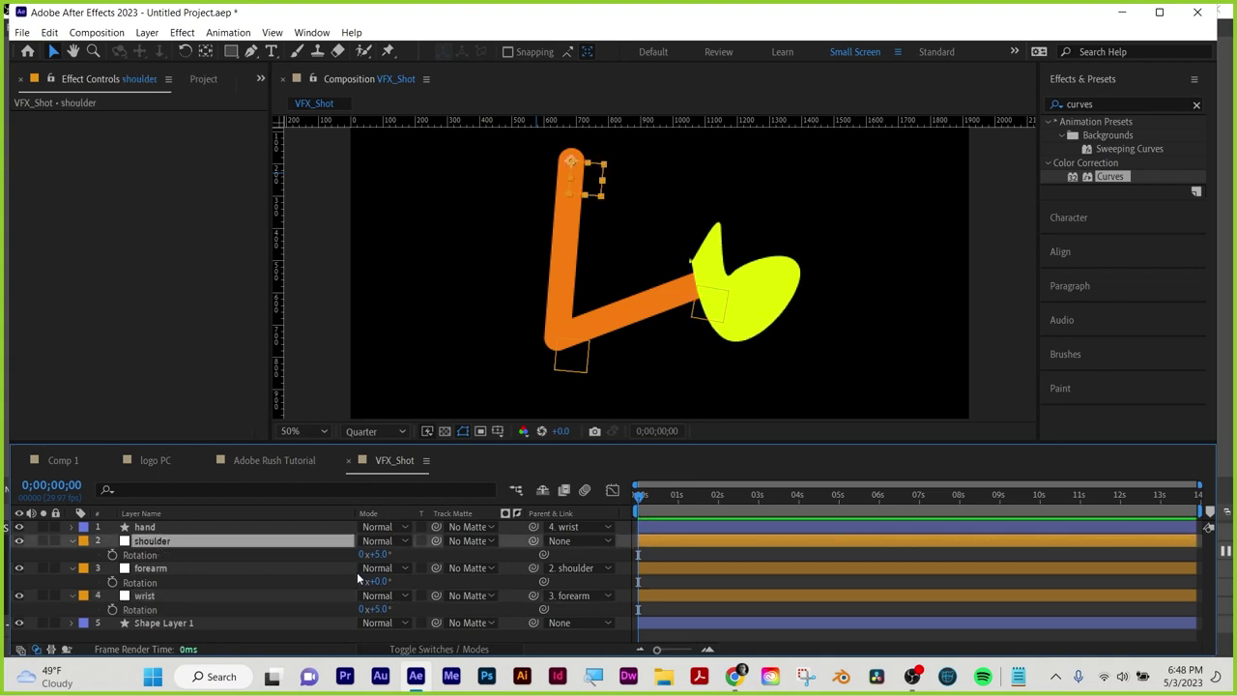
{"action": "left_click_drag", "start_coordinate": [377, 555], "coordinate": [410, 556]}
{"action": "left_click", "coordinate": [113, 555]}
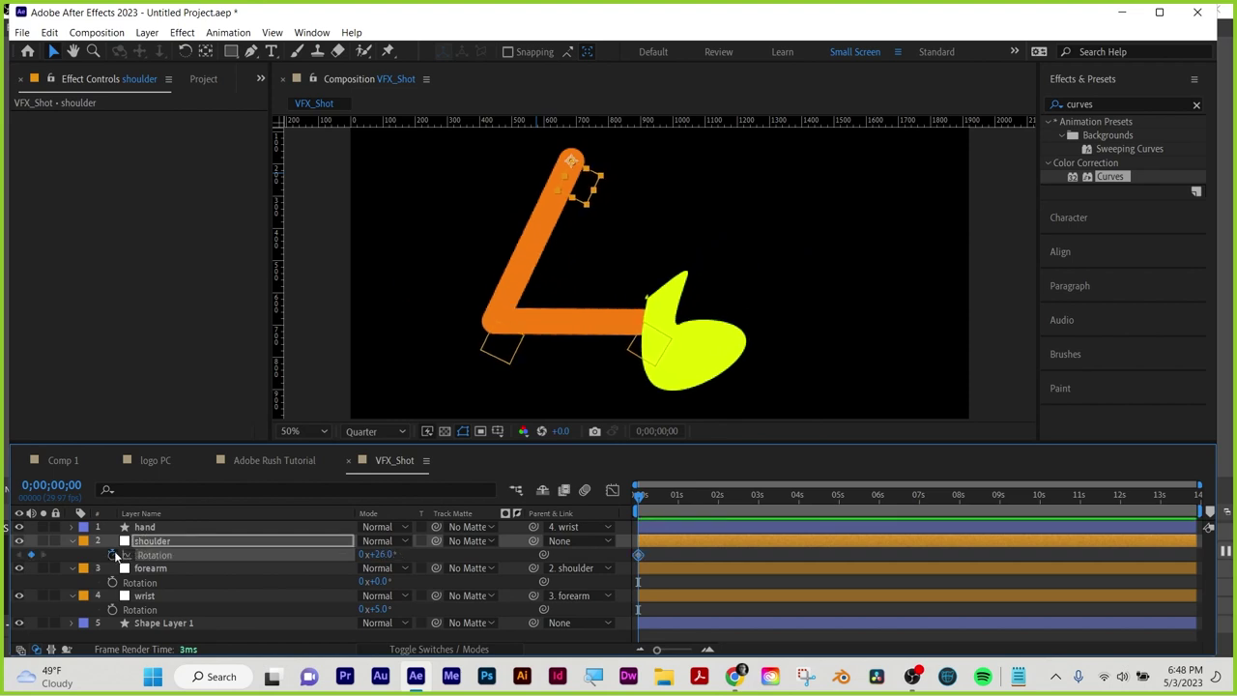
{"action": "left_click_drag", "start_coordinate": [645, 497], "coordinate": [682, 502]}
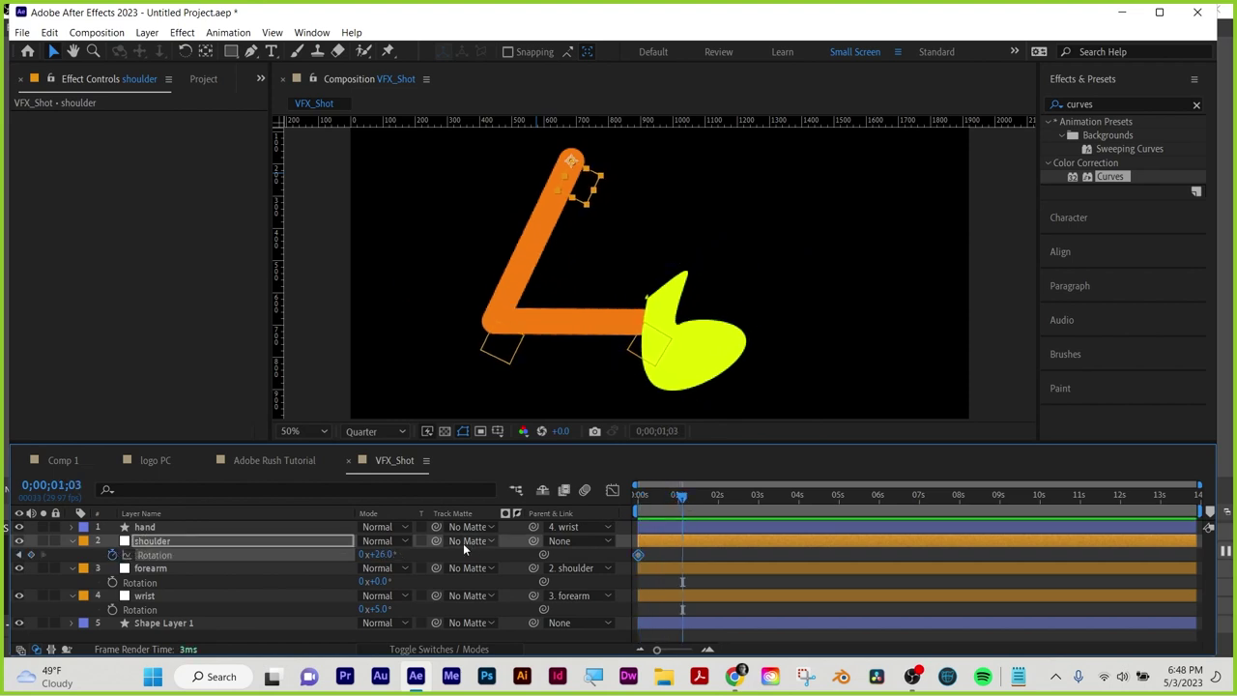
{"action": "left_click_drag", "start_coordinate": [395, 555], "coordinate": [359, 558]}
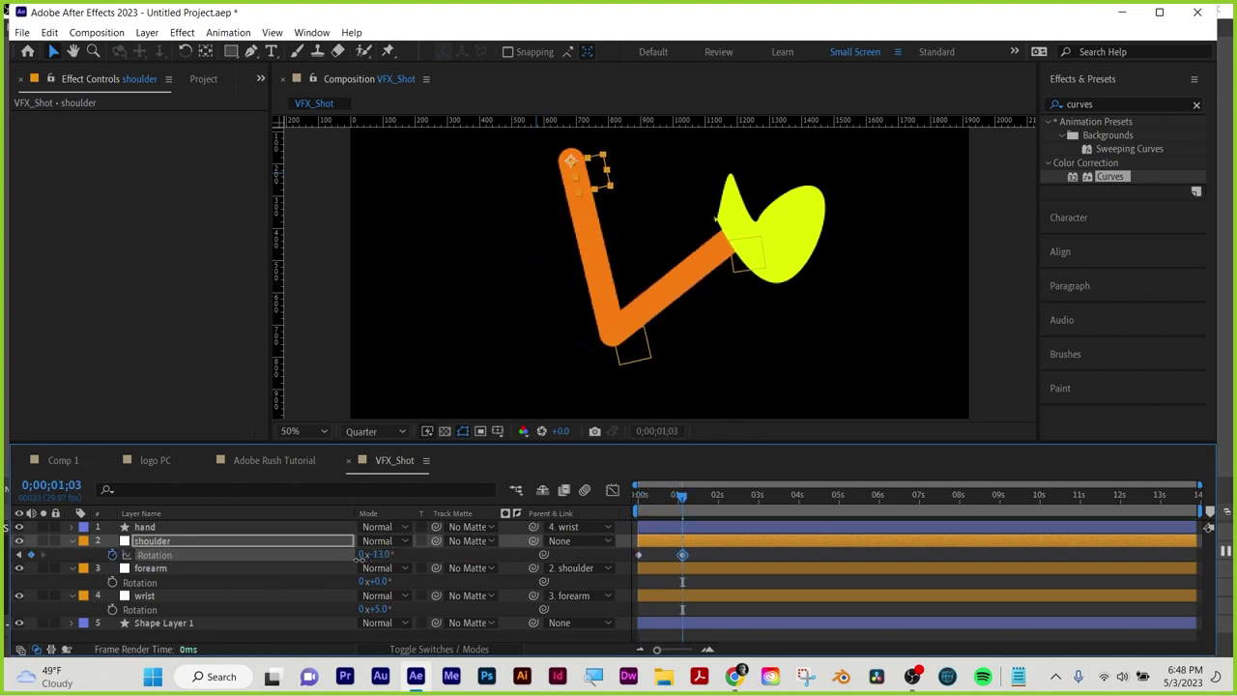
{"action": "left_click", "coordinate": [650, 502]}
{"action": "key", "text": "space"}
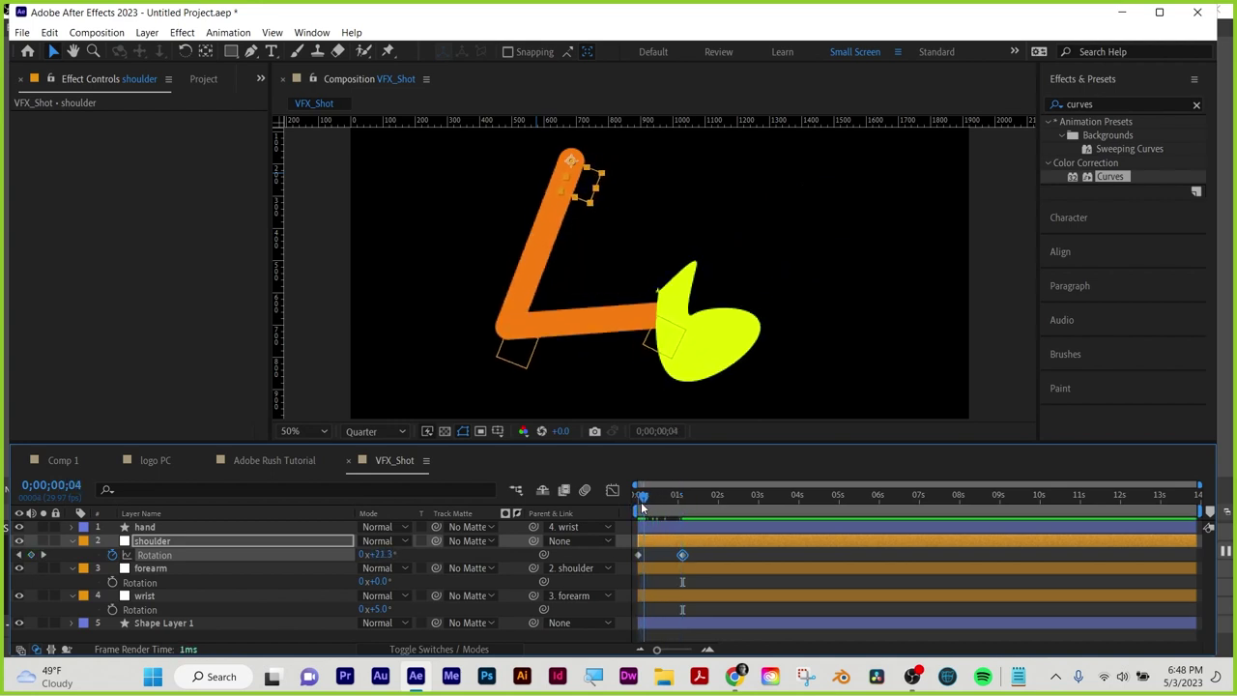
Keyframe the forearm null's Rotation from 0° at 0;00;00;04 to 38° at 0;00;01;14
{"action": "left_click", "coordinate": [112, 582]}
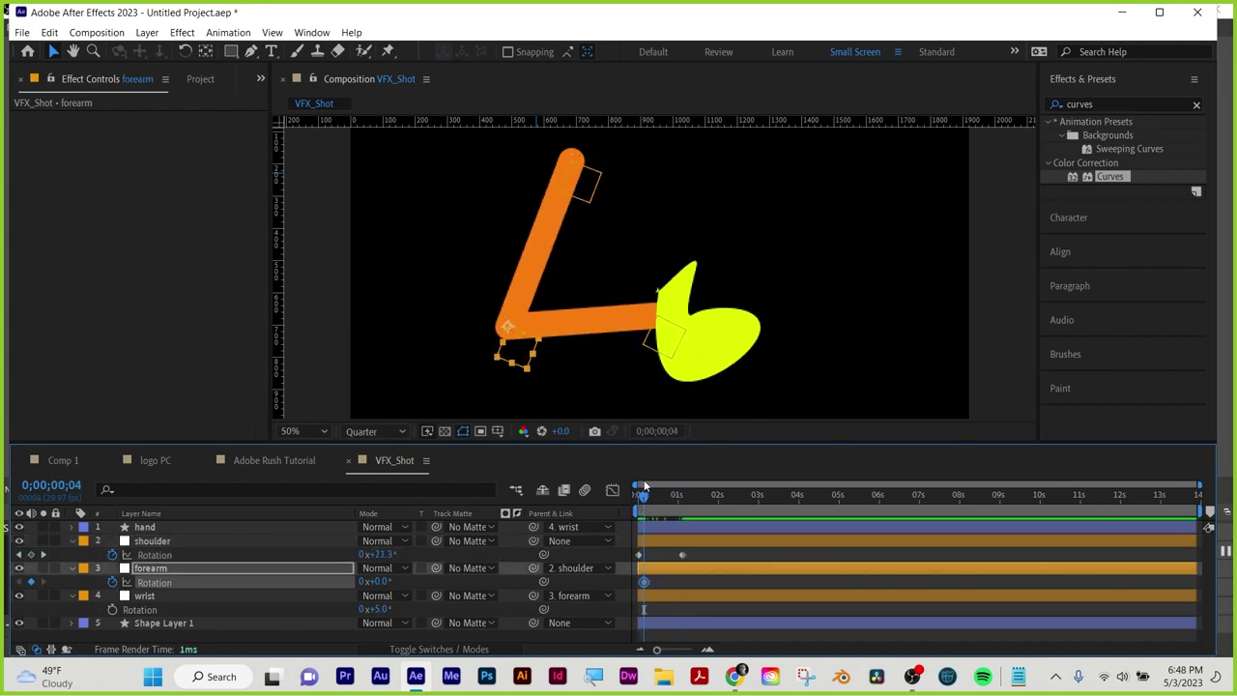
{"action": "left_click_drag", "start_coordinate": [644, 495], "coordinate": [694, 491]}
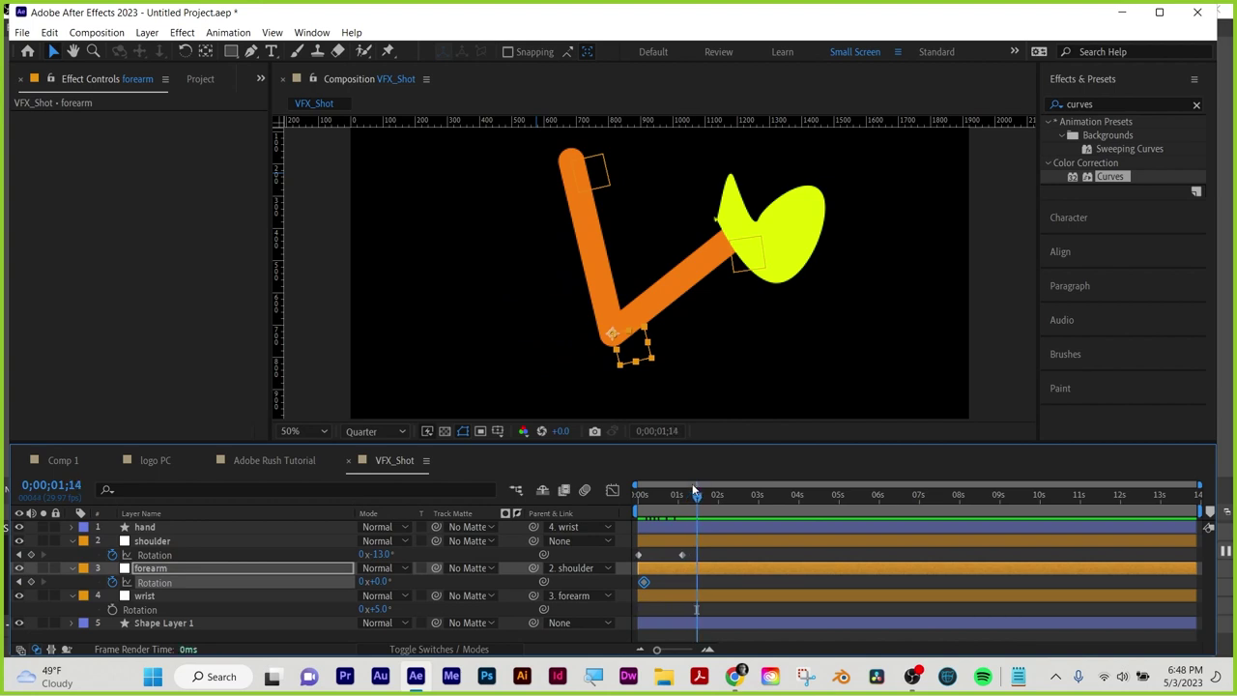
{"action": "left_click_drag", "start_coordinate": [392, 581], "coordinate": [427, 581]}
Keyframe the wrist null's Rotation from 5° at 0;00;00;28 to about -34° at 0;00;01;24 and preview the motion
{"action": "left_click_drag", "start_coordinate": [716, 510], "coordinate": [675, 516]}
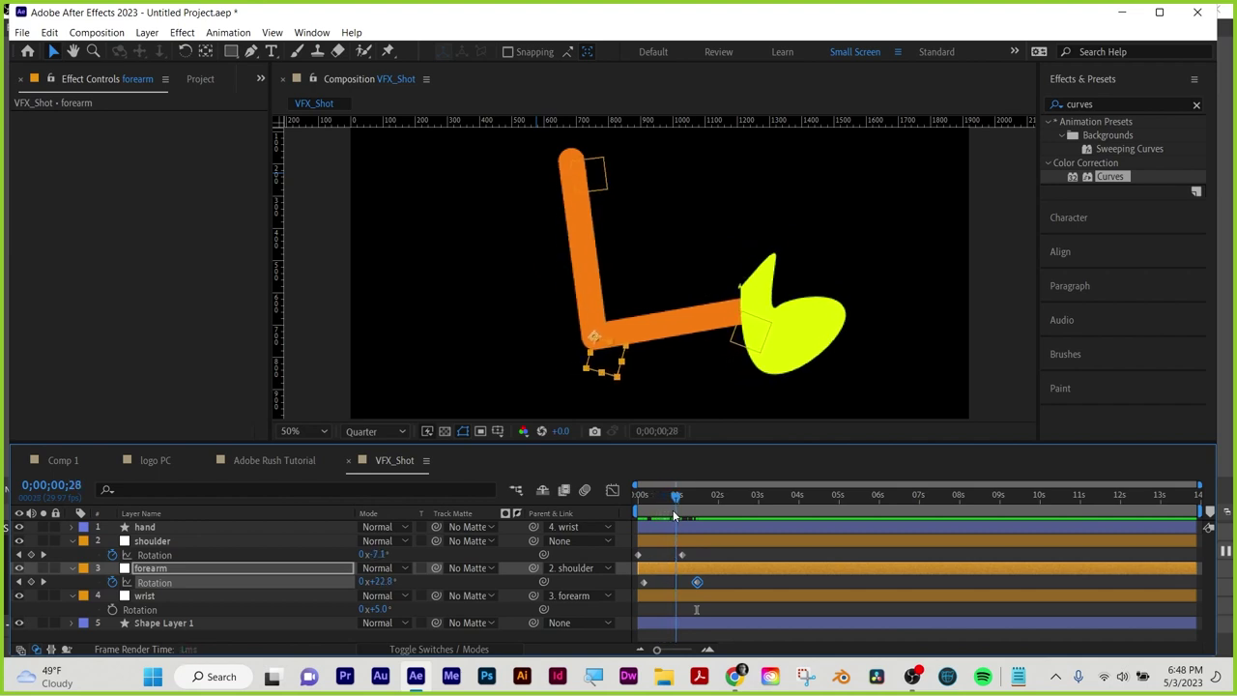
{"action": "left_click", "coordinate": [112, 610]}
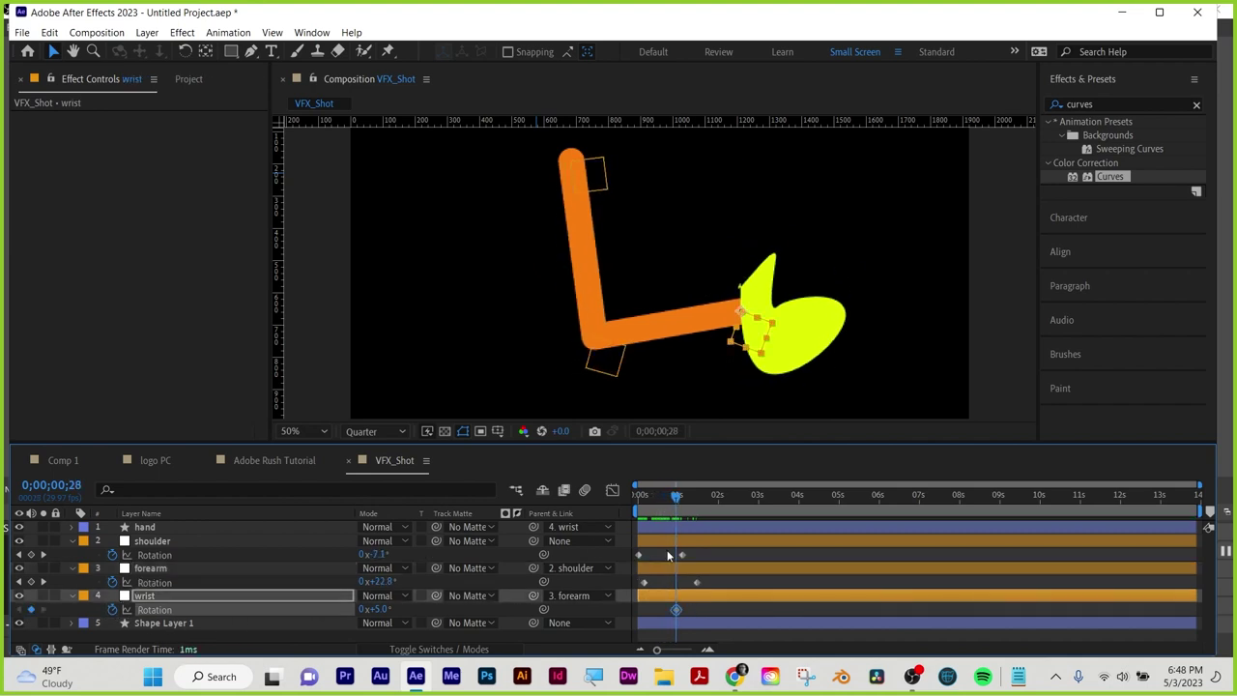
{"action": "left_click_drag", "start_coordinate": [677, 503], "coordinate": [711, 510]}
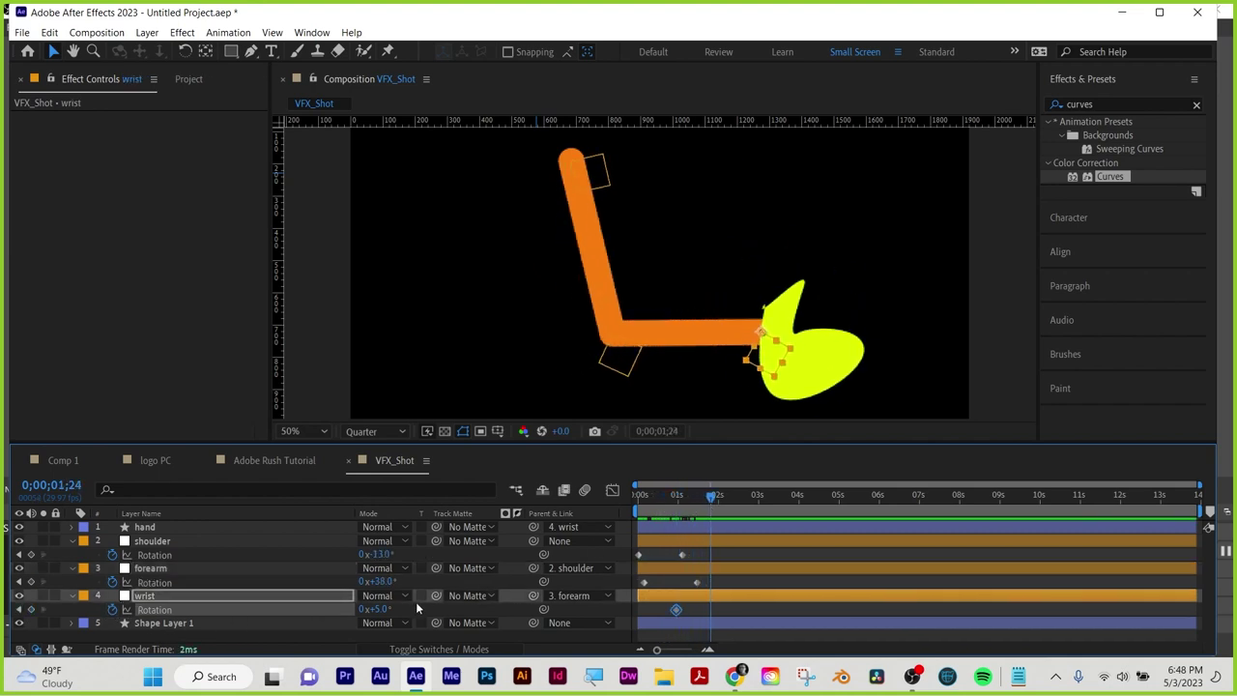
{"action": "left_click_drag", "start_coordinate": [379, 615], "coordinate": [355, 603]}
{"action": "key", "text": "space"}
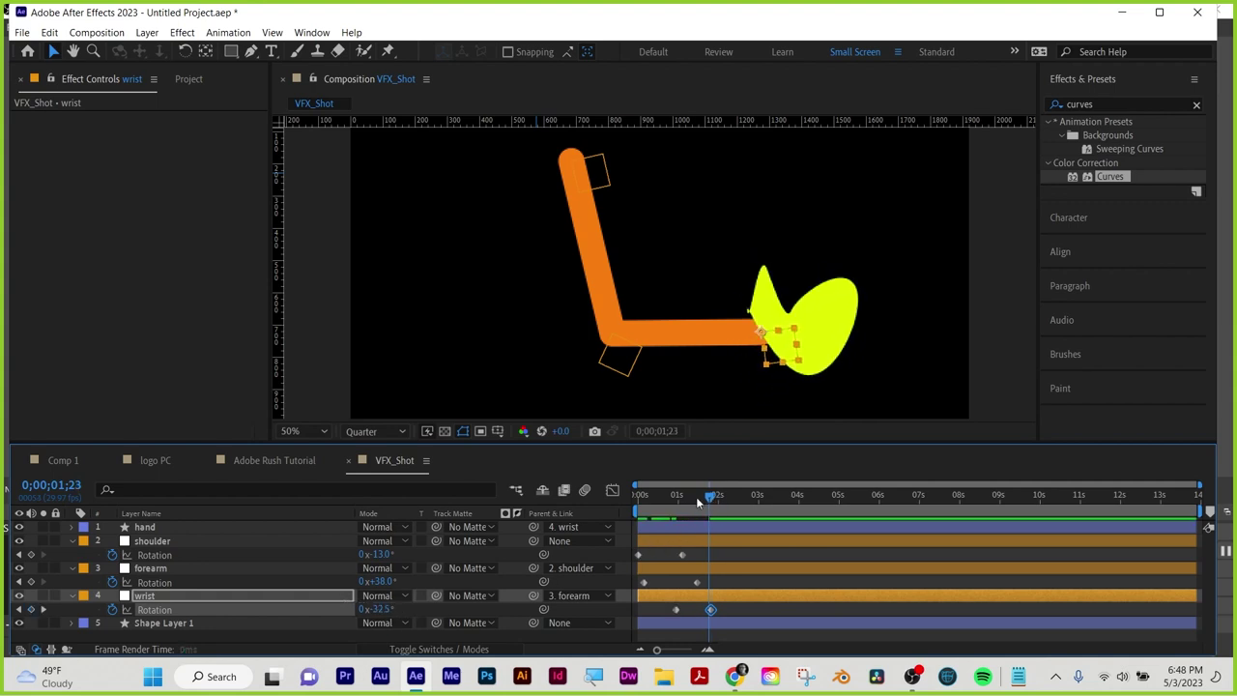
Apply Easy Ease to all rotation keyframes of the shoulder, forearm and wrist nulls and preview the arm animation
{"action": "left_click", "coordinate": [756, 548]}
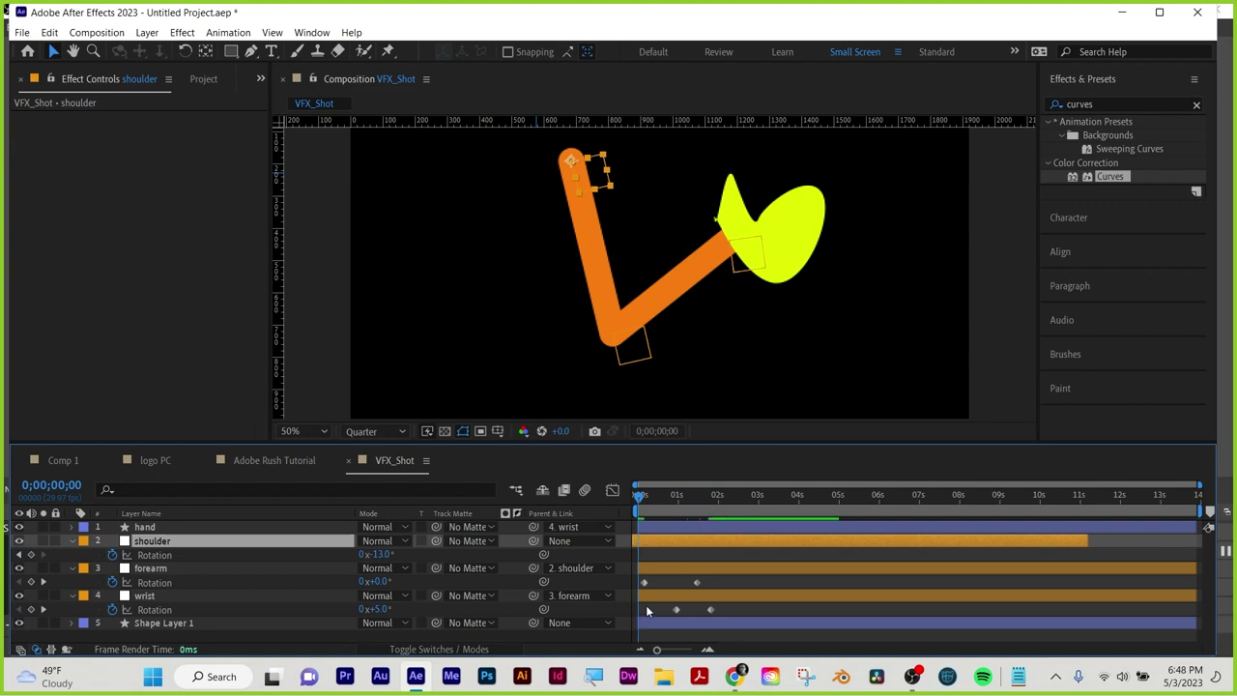
{"action": "left_click_drag", "start_coordinate": [761, 553], "coordinate": [645, 621]}
{"action": "right_click", "coordinate": [677, 614]}
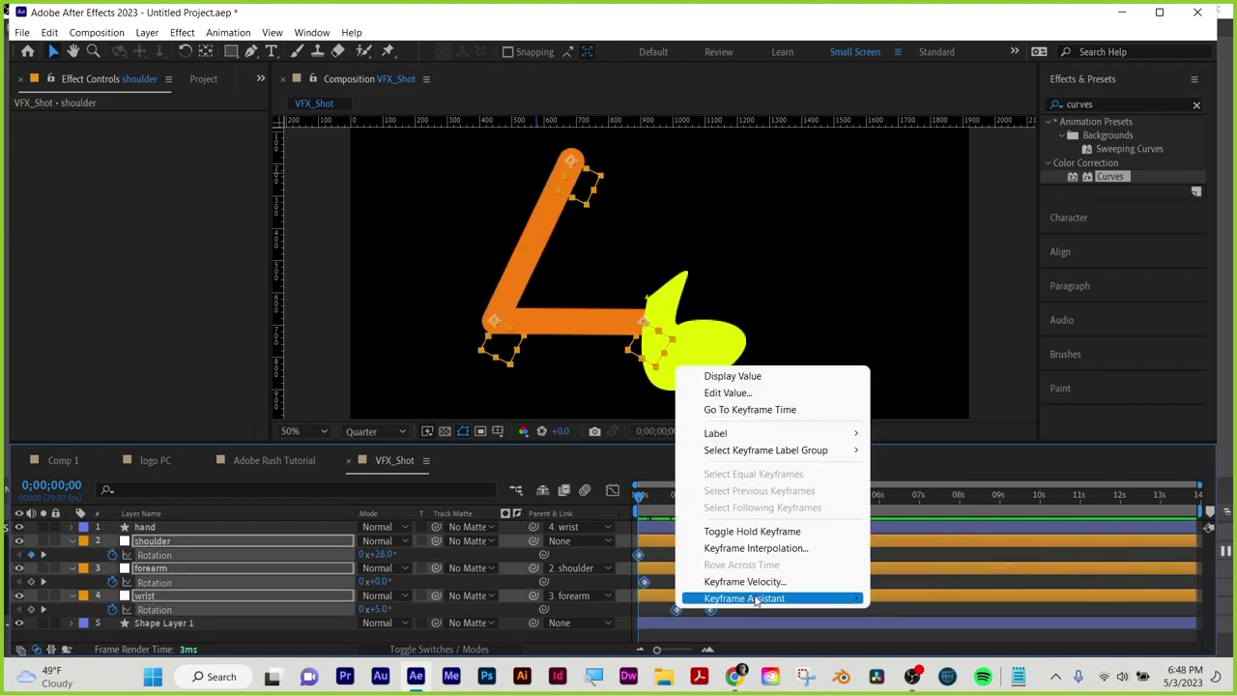
{"action": "mouse_move", "coordinate": [759, 600]}
{"action": "left_click", "coordinate": [899, 501]}
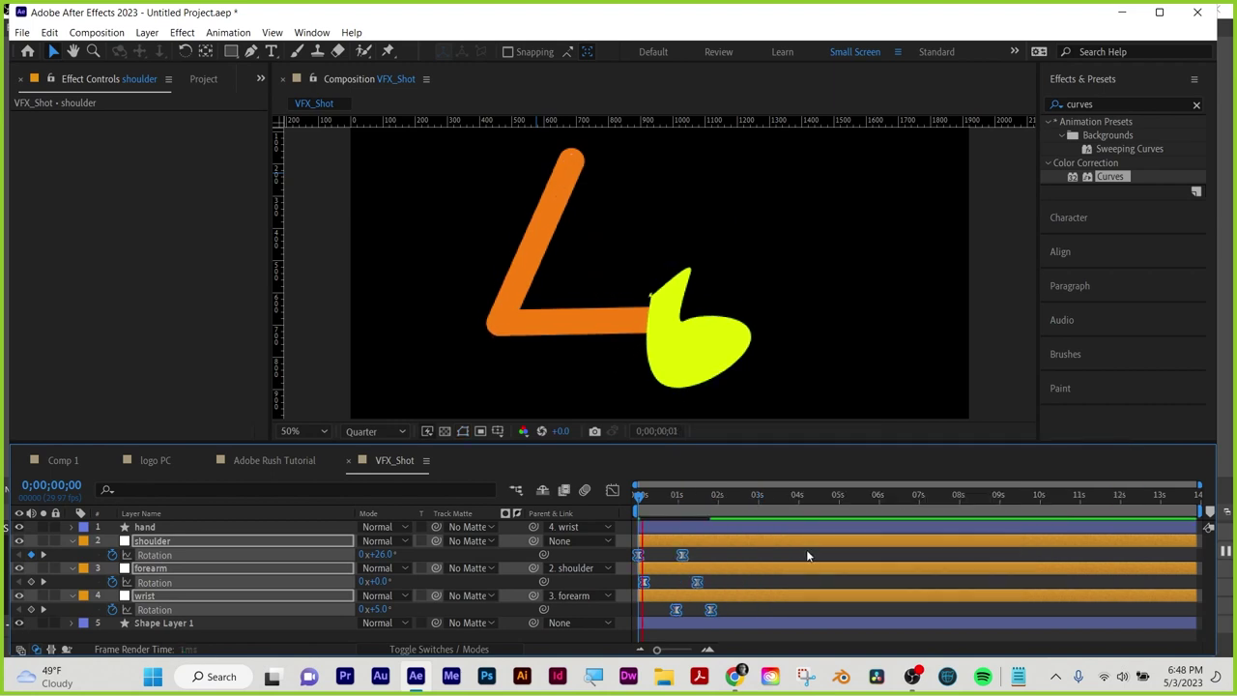
{"action": "key", "text": "space"}
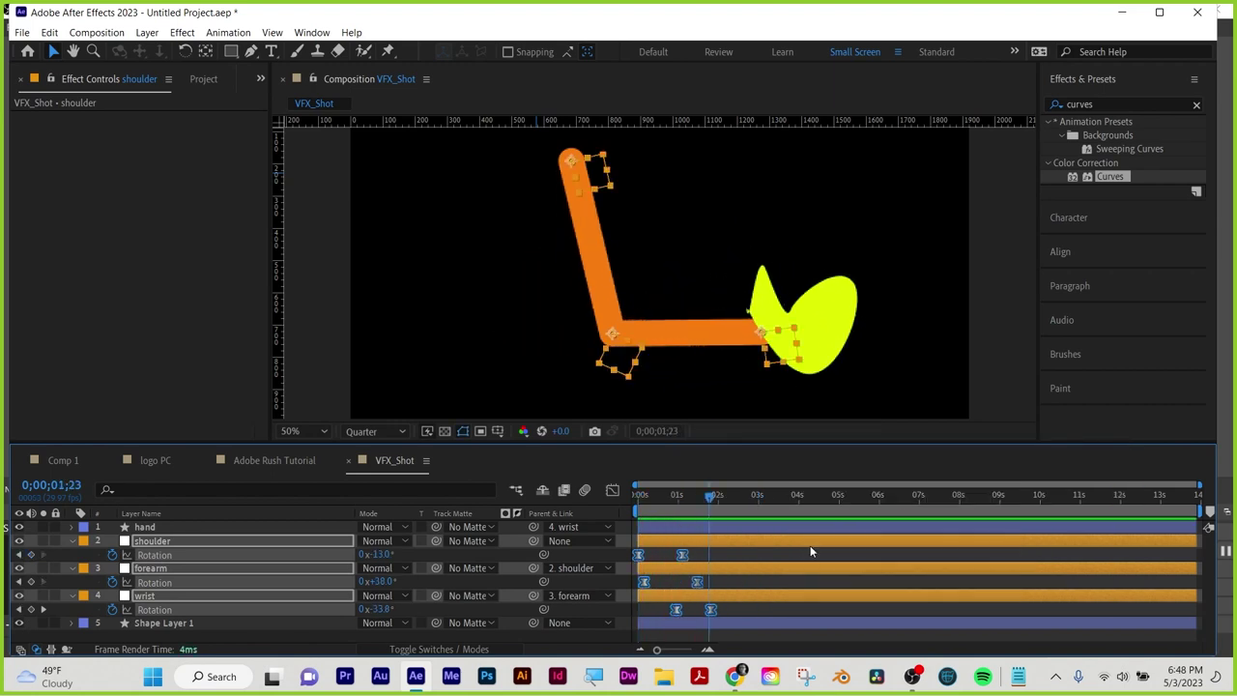
{"action": "left_click", "coordinate": [811, 547]}
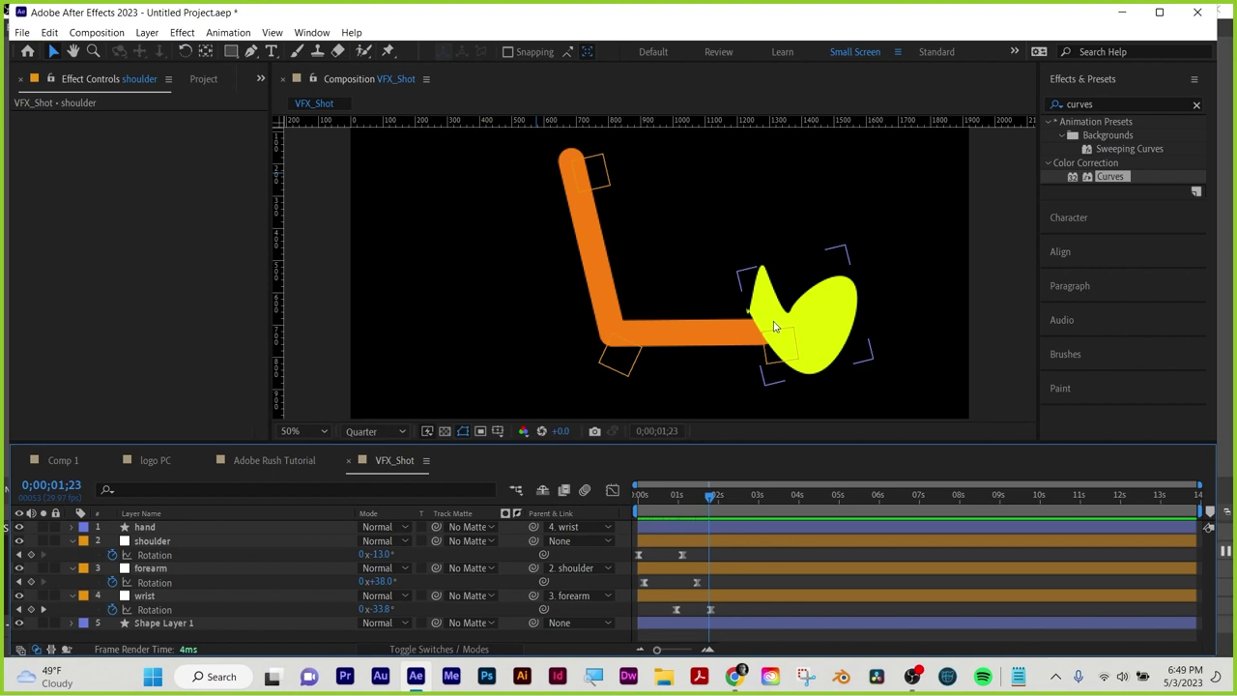
Delete all layers of the arm rig and draw a yellow square without a stroke on a new shape layer
{"action": "left_click_drag", "start_coordinate": [123, 632], "coordinate": [143, 527]}
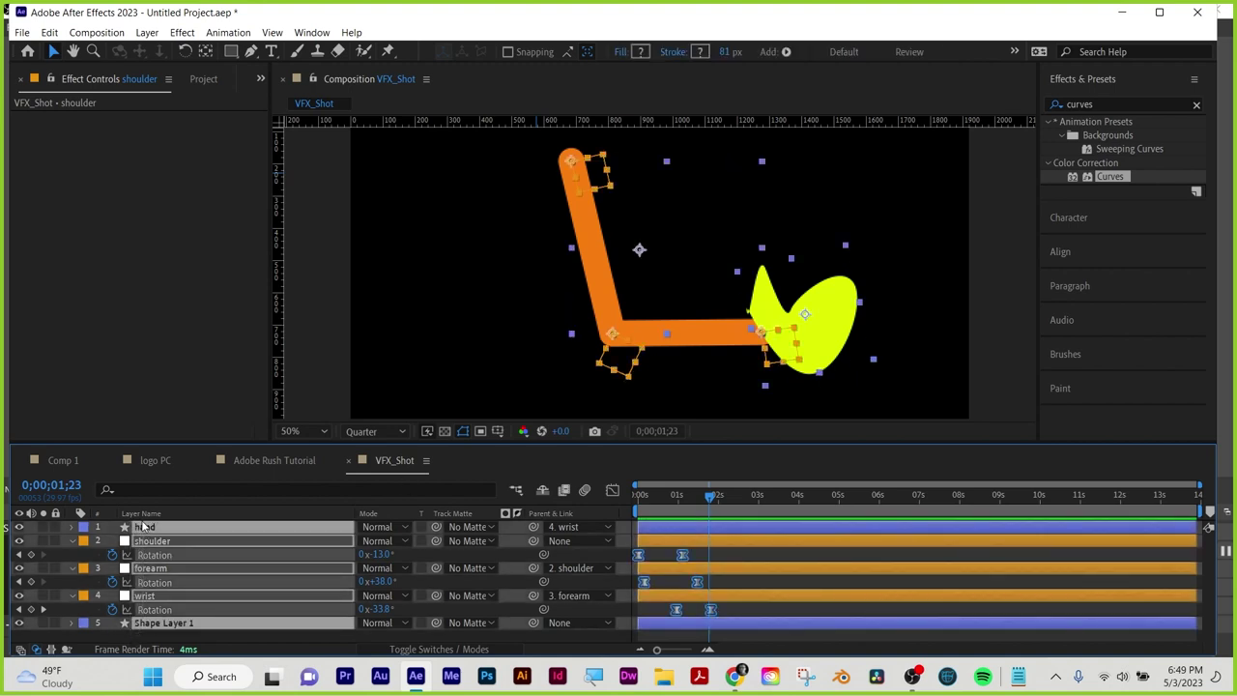
{"action": "key", "text": "Delete"}
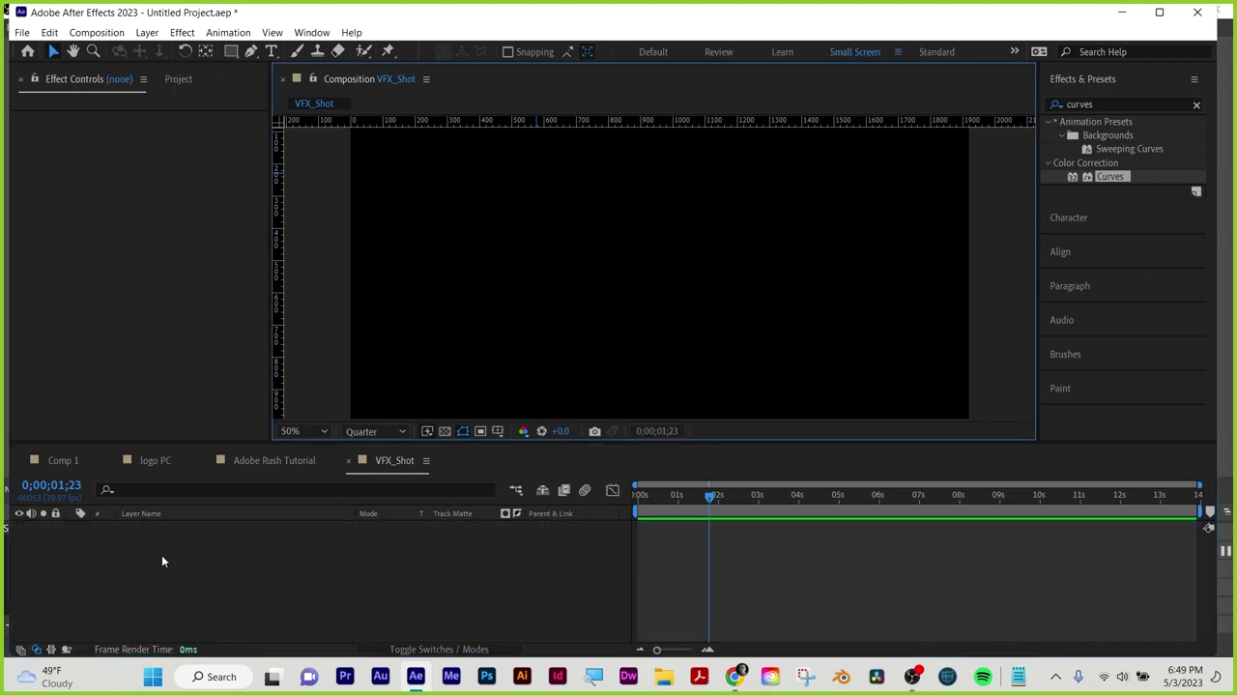
{"action": "left_click", "coordinate": [231, 51]}
{"action": "left_click_drag", "start_coordinate": [554, 184], "coordinate": [637, 276]}
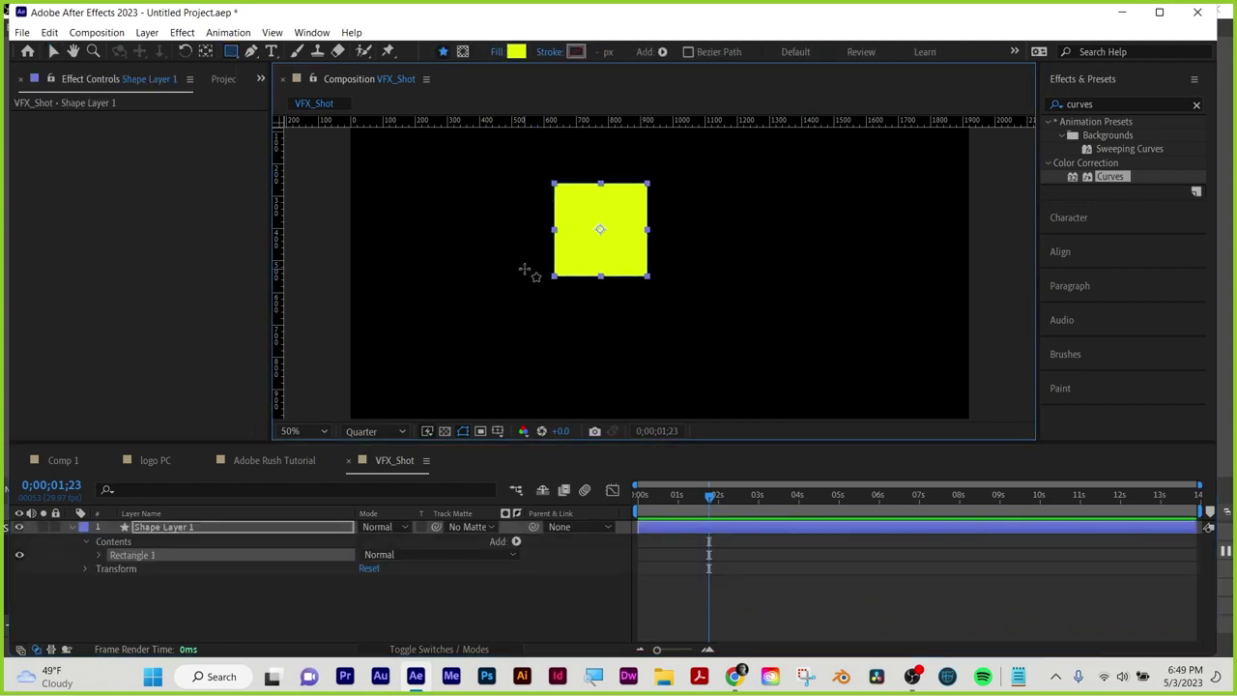
Draw a rounded rectangle overlapping the square's lower right as a separate shape layer, then delete that layer
{"action": "left_click", "coordinate": [194, 604]}
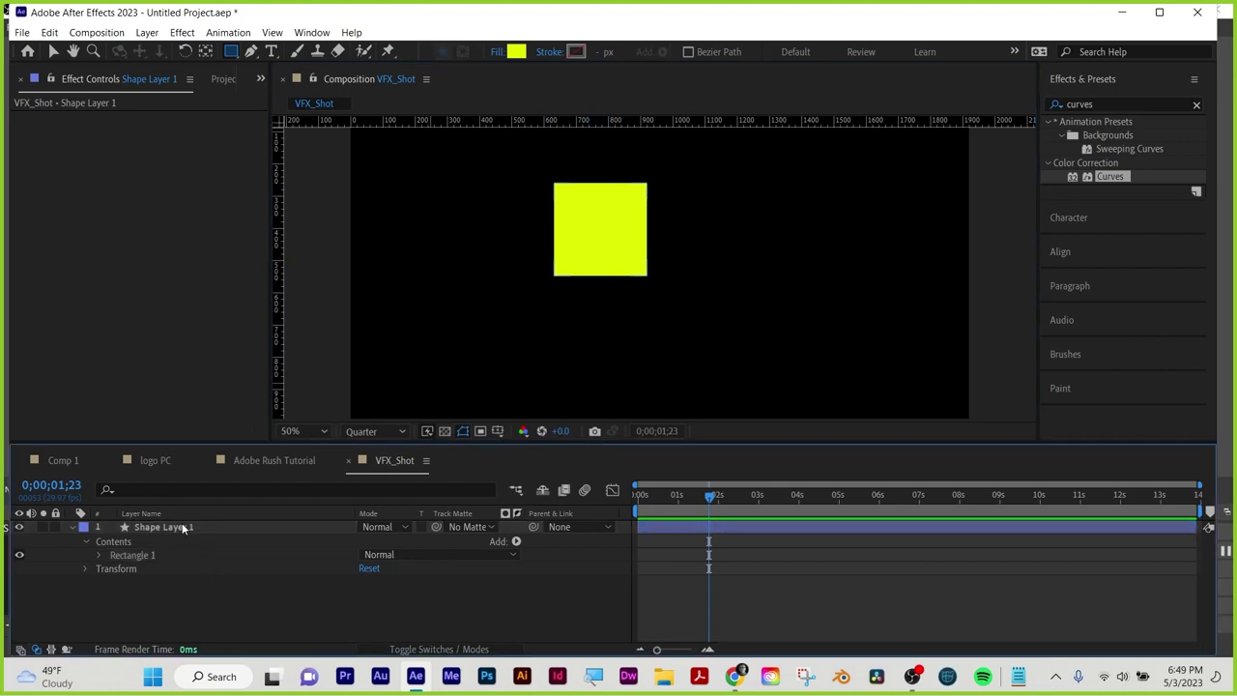
{"action": "left_click", "coordinate": [177, 526]}
{"action": "left_click", "coordinate": [176, 583]}
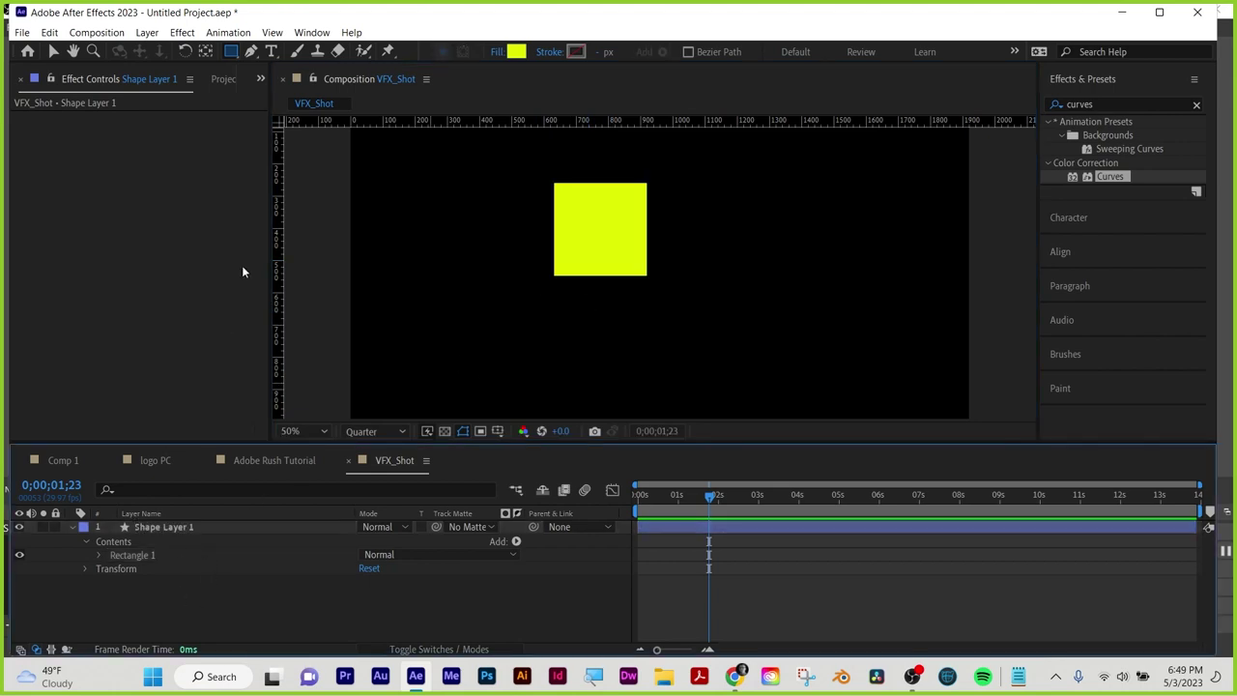
{"action": "left_click", "coordinate": [231, 51]}
{"action": "left_click", "coordinate": [290, 70]}
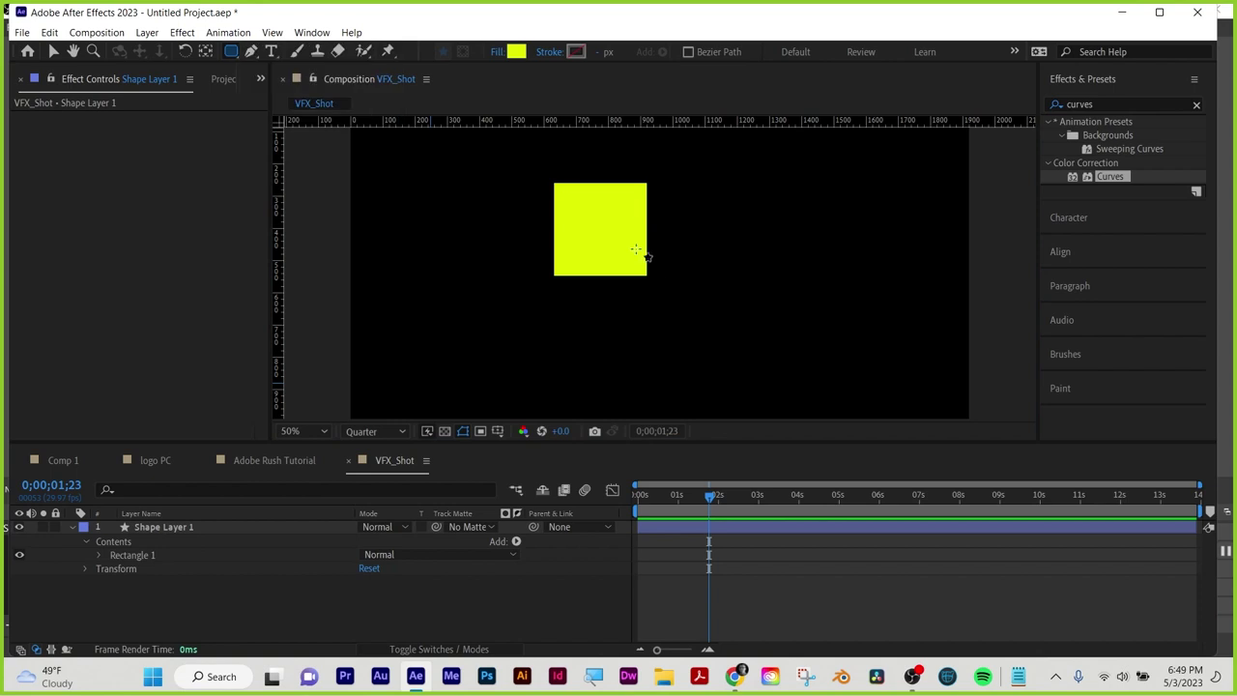
{"action": "left_click_drag", "start_coordinate": [633, 248], "coordinate": [748, 363]}
{"action": "key", "text": "Delete"}
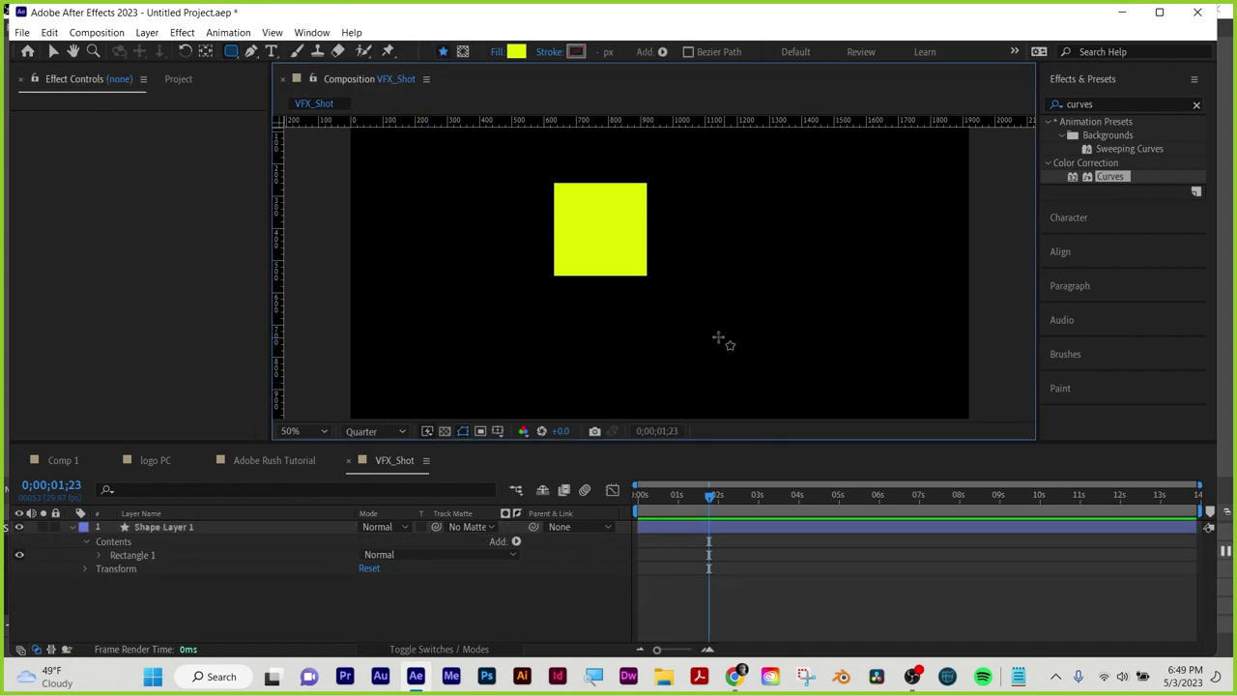
Add a large rounded rectangle overlapping the square within Shape Layer 1, then remove it again
{"action": "left_click", "coordinate": [169, 528]}
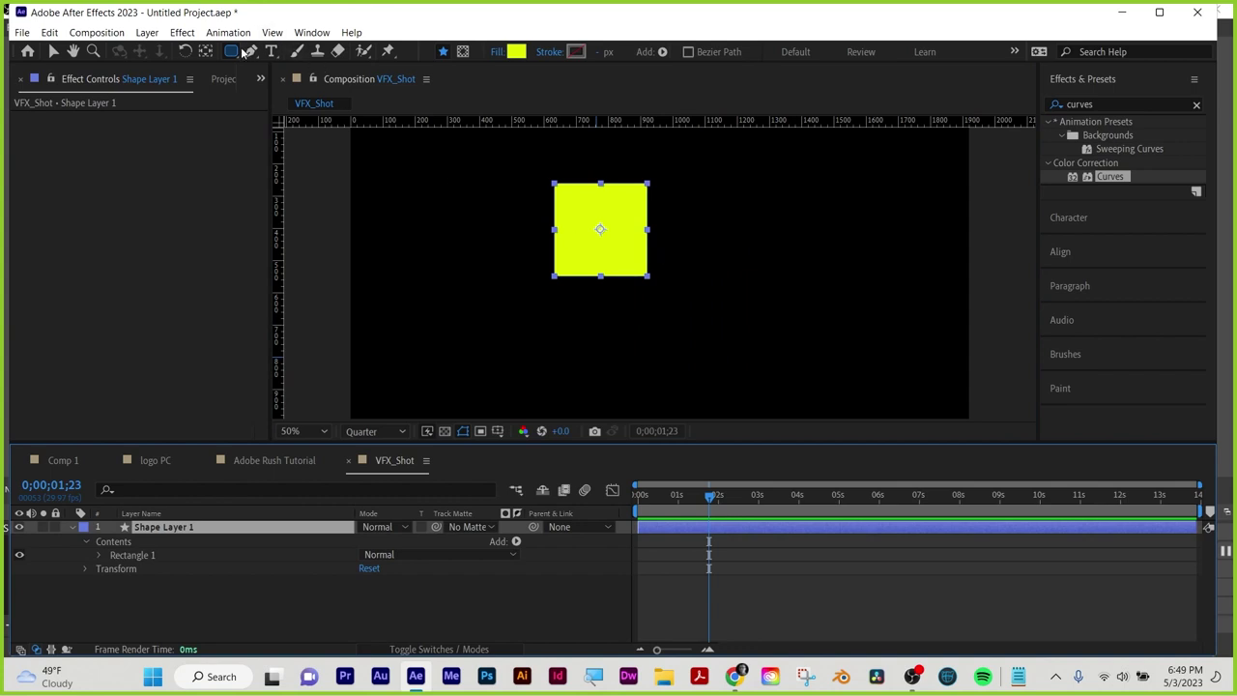
{"action": "mouse_move", "coordinate": [601, 224]}
{"action": "left_mouse_down"}
{"action": "mouse_move", "coordinate": [710, 362]}
{"action": "mouse_move", "coordinate": [744, 360]}
{"action": "left_mouse_up"}
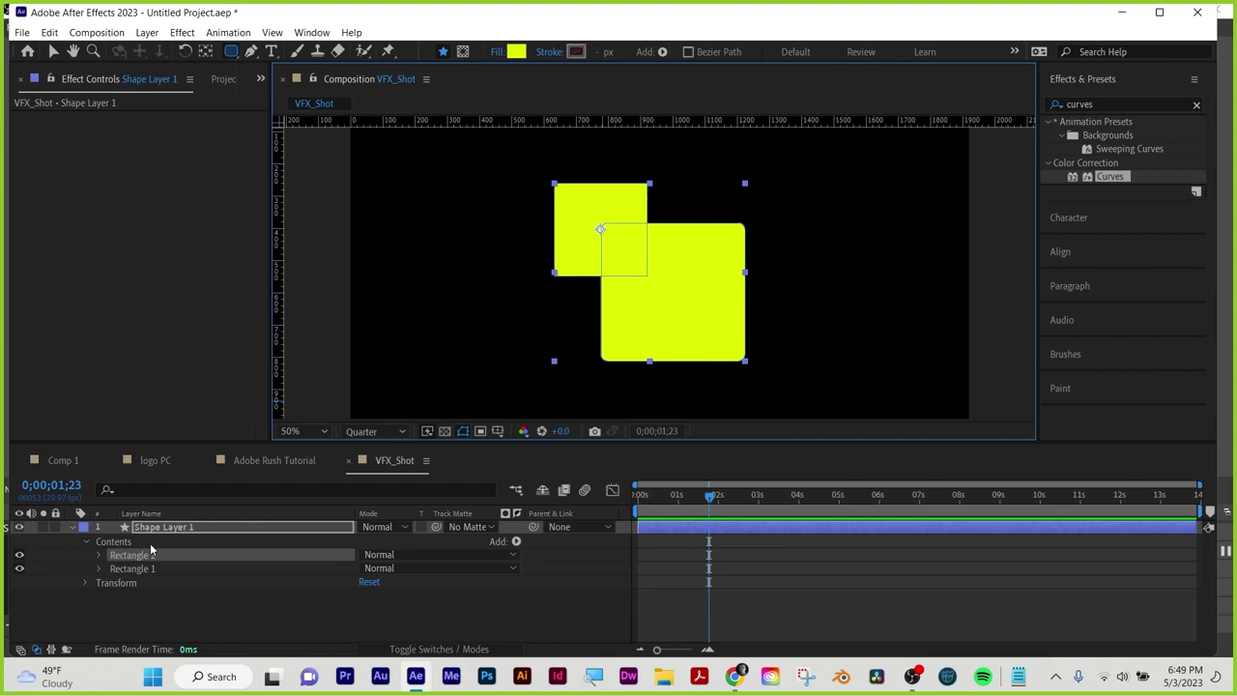
{"action": "key", "text": "Delete"}
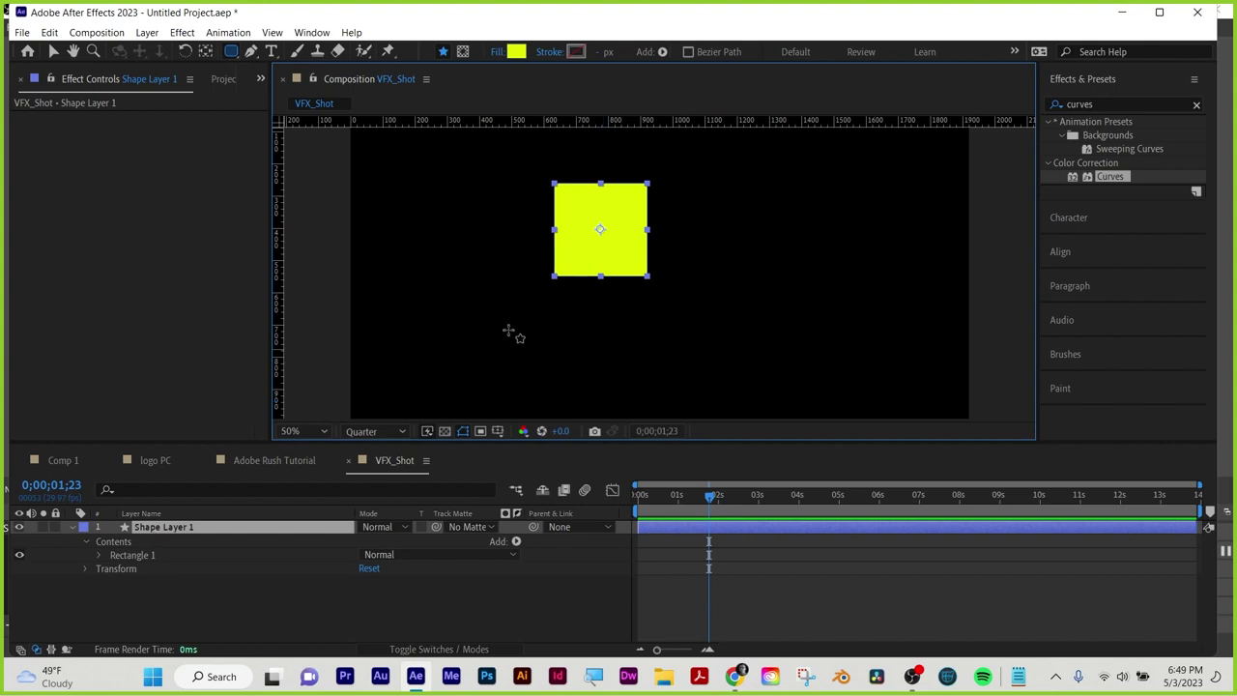
Draw a small upright rounded rectangle inside the square on Shape Layer 1 and add Merge Paths to the layer
{"action": "left_click_drag", "start_coordinate": [586, 203], "coordinate": [619, 247]}
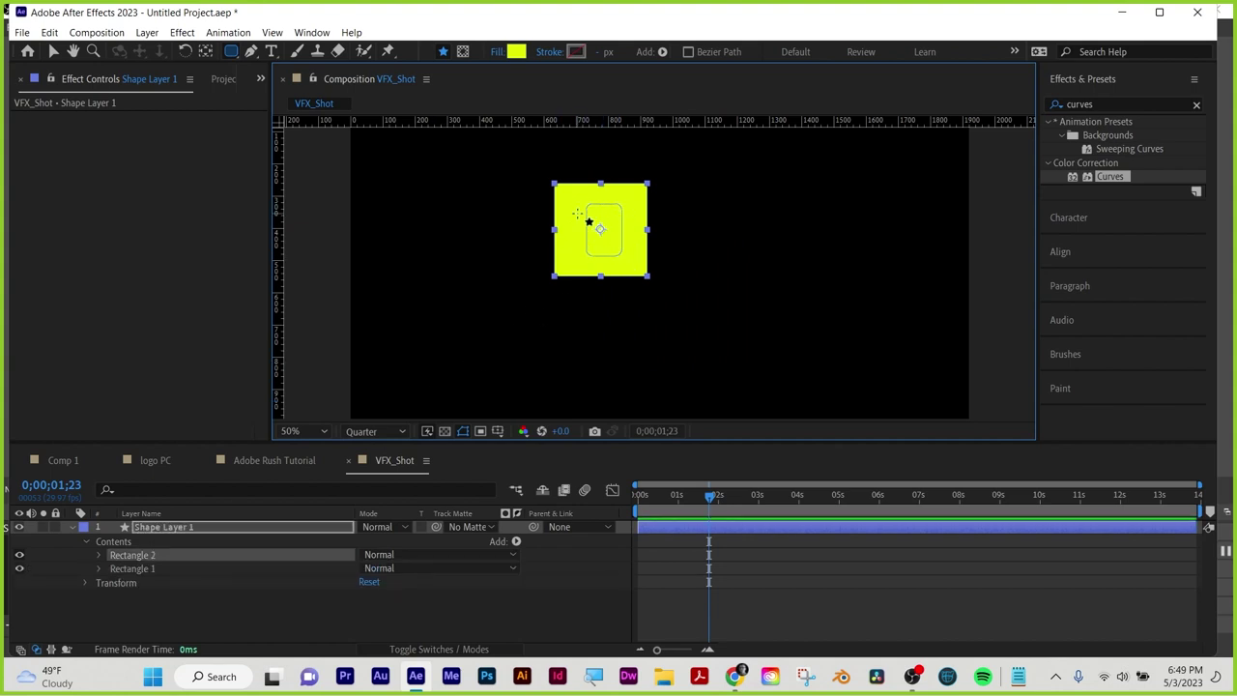
{"action": "left_click", "coordinate": [152, 528]}
{"action": "left_click", "coordinate": [516, 544]}
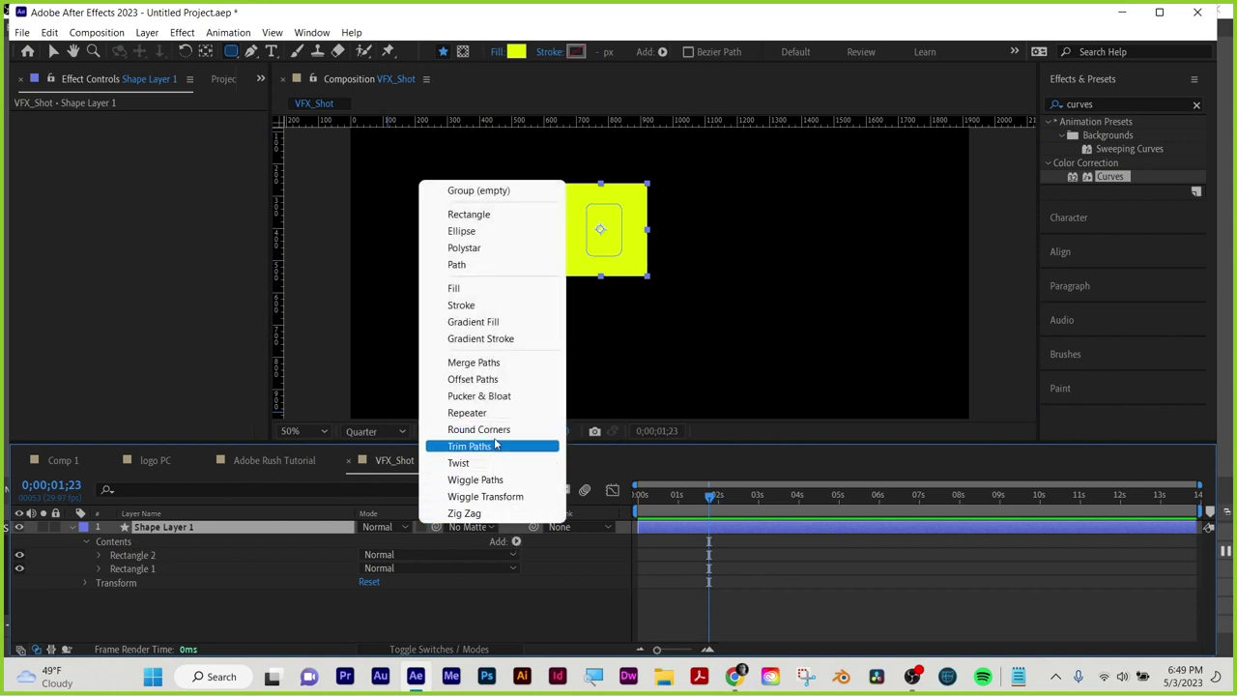
{"action": "left_click", "coordinate": [500, 362]}
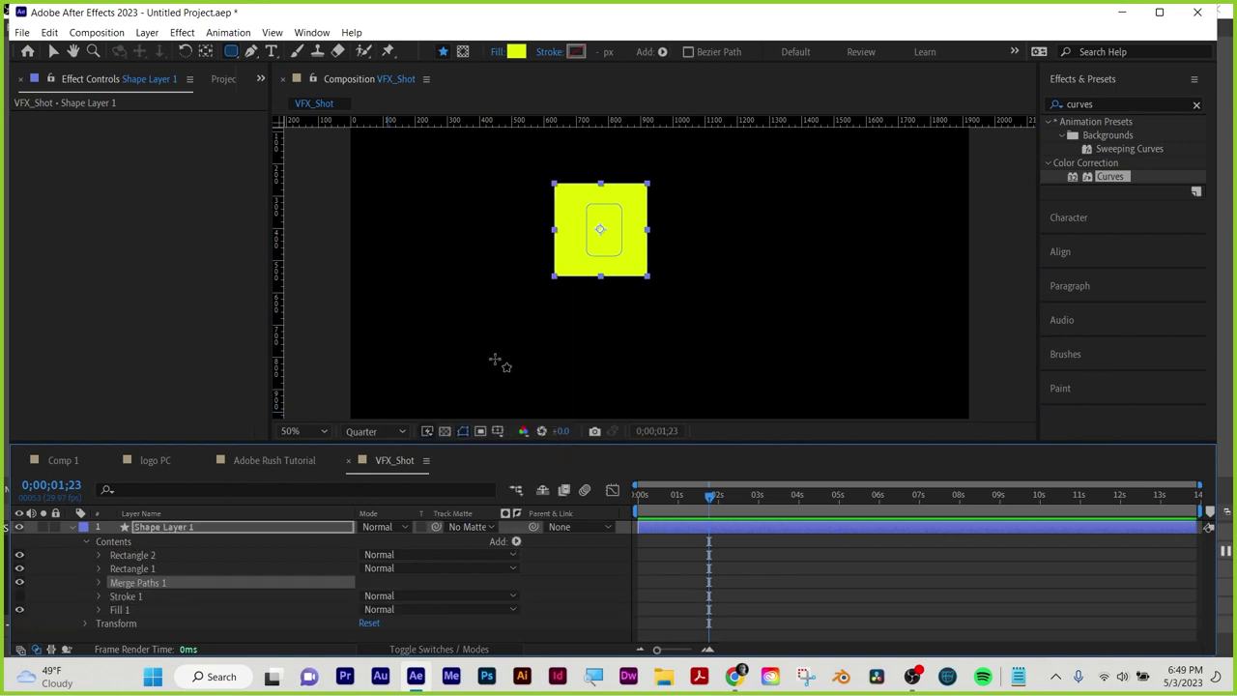
Try the Subtract and Intersect modes of Merge Paths 1 and finally set its mode to Exclude Intersections
{"action": "left_click", "coordinate": [99, 584]}
{"action": "left_click", "coordinate": [404, 597]}
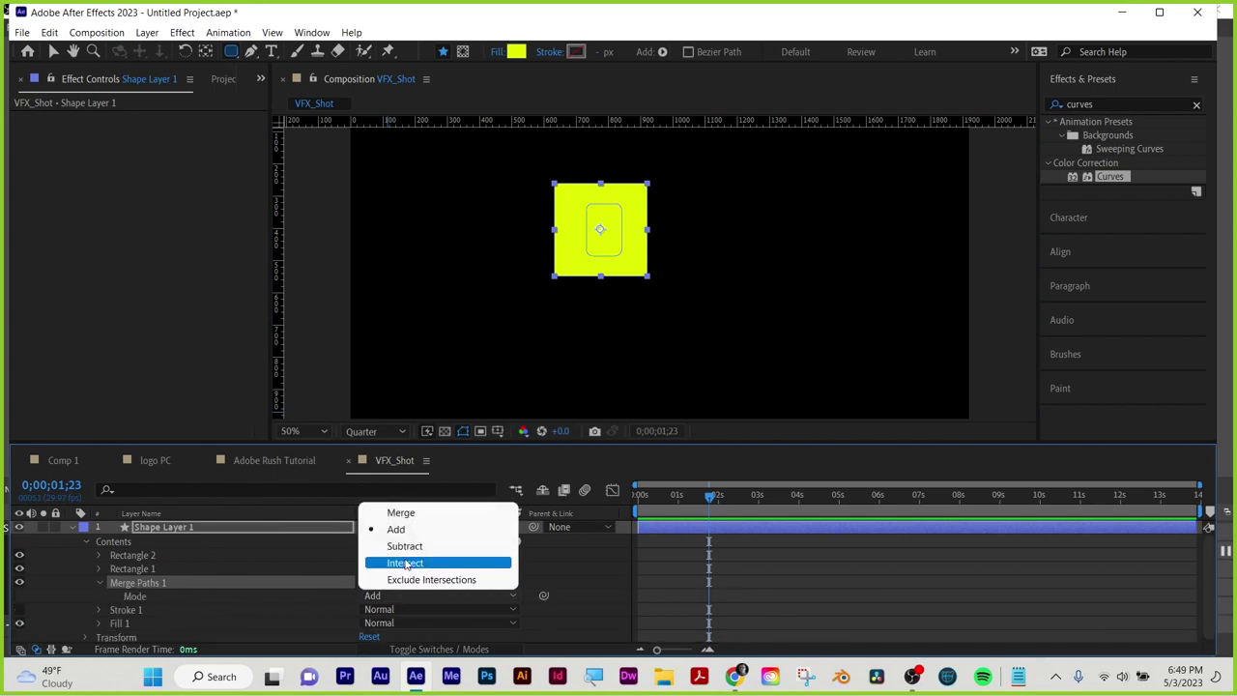
{"action": "left_click", "coordinate": [404, 545]}
{"action": "left_click", "coordinate": [410, 597]}
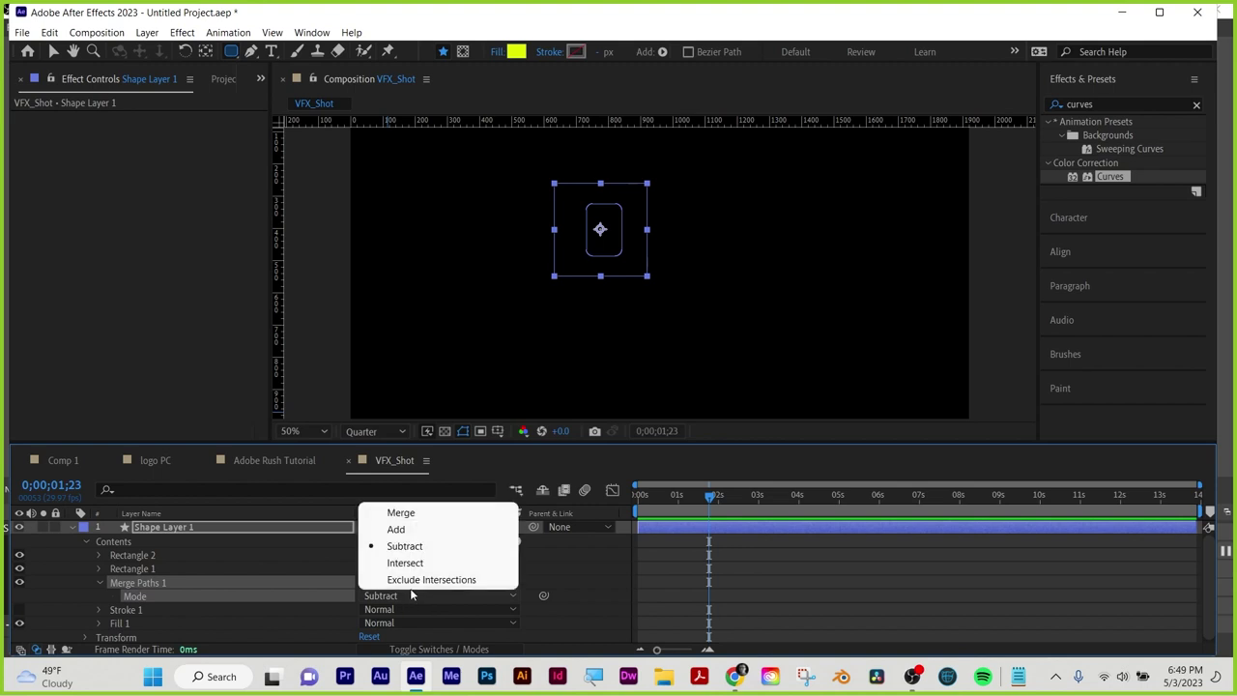
{"action": "left_click", "coordinate": [406, 562]}
{"action": "left_click", "coordinate": [416, 597]}
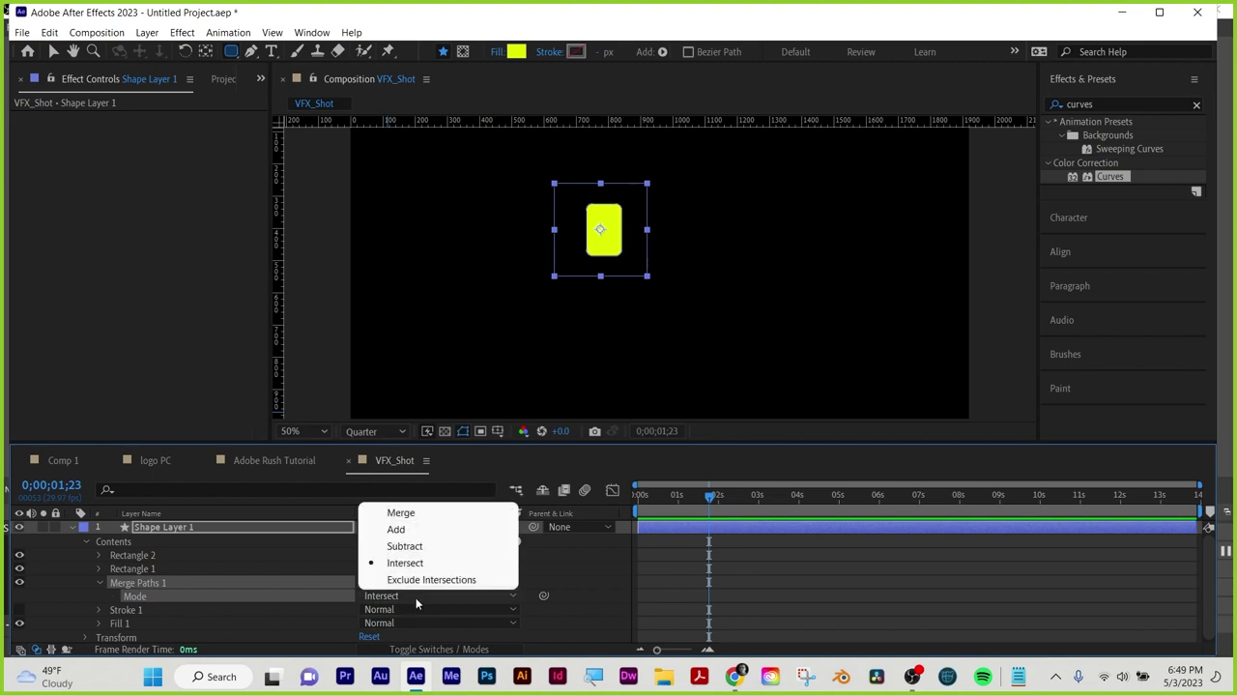
{"action": "left_click", "coordinate": [423, 580]}
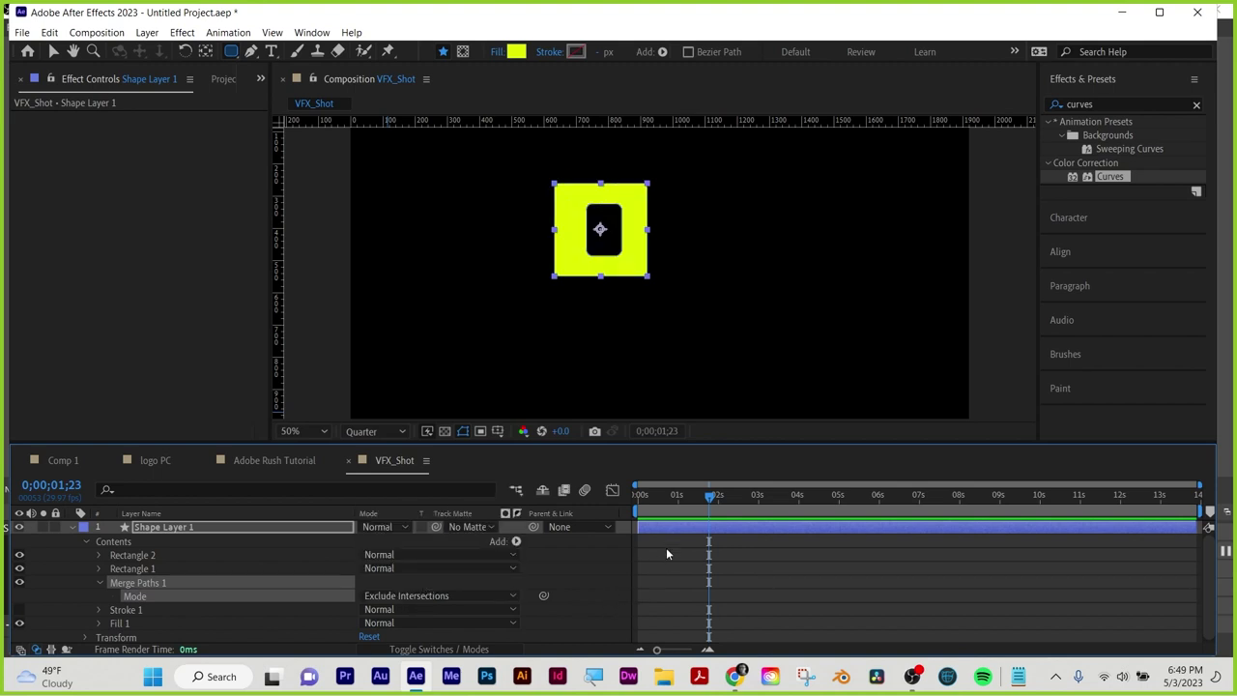
Delete Shape Layer 1 from the VFX_Shot composition
{"action": "left_click", "coordinate": [175, 527]}
{"action": "key", "text": "Delete"}
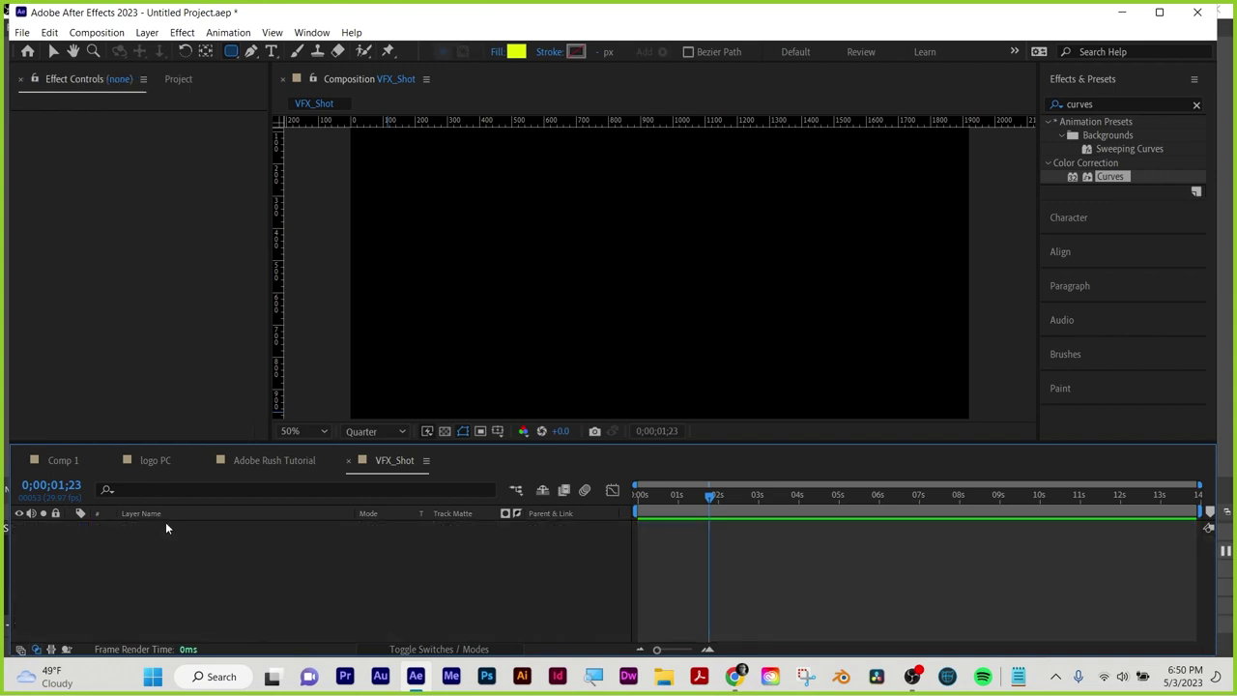
Draw a yellow square with the Rectangle tool on a new shape layer in VFX_Shot and deselect it
{"action": "left_click", "coordinate": [230, 53]}
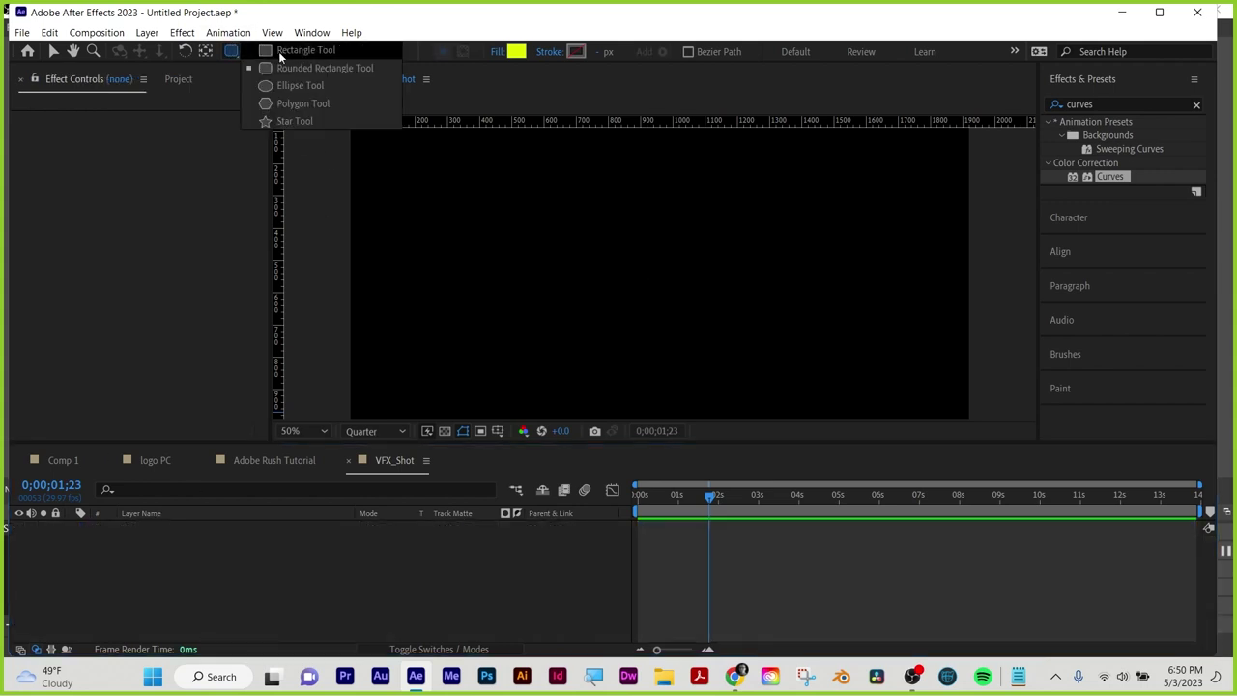
{"action": "left_click_drag", "start_coordinate": [494, 191], "coordinate": [591, 292]}
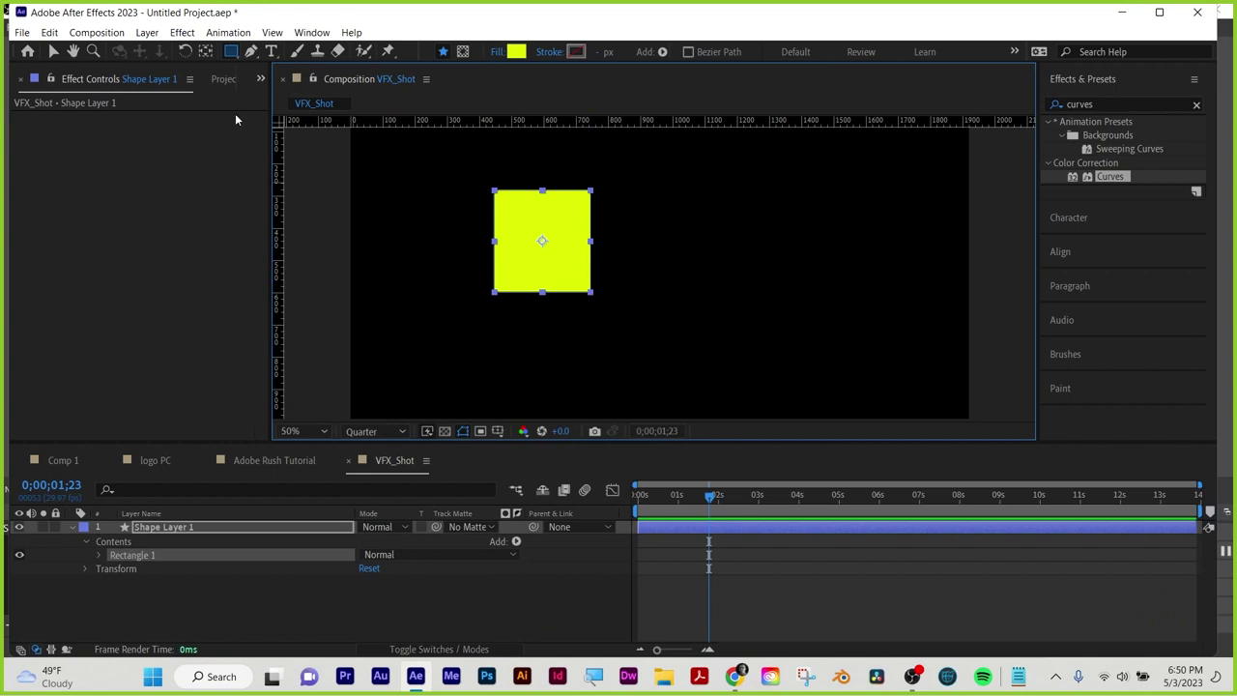
{"action": "left_click", "coordinate": [375, 605]}
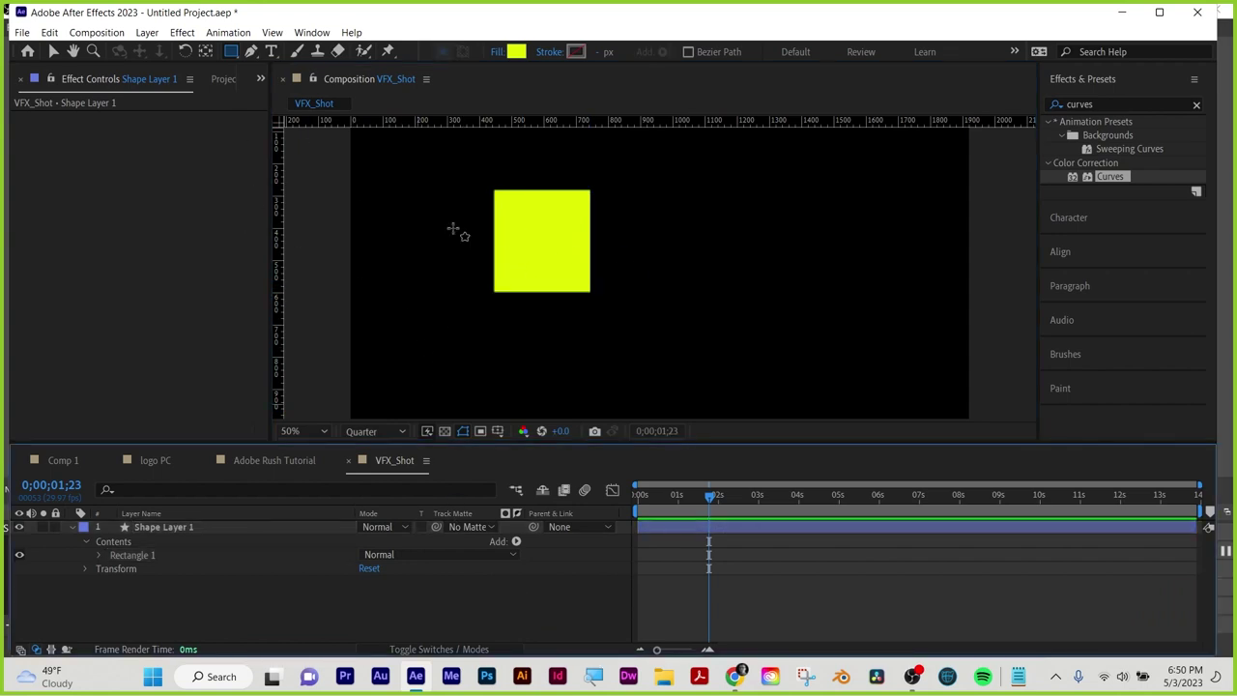
Draw an ellipse overlapping the square's lower corner on a new shape layer, fill it with blue 0040FF and collapse the layers
{"action": "left_click_drag", "start_coordinate": [240, 56], "coordinate": [304, 84]}
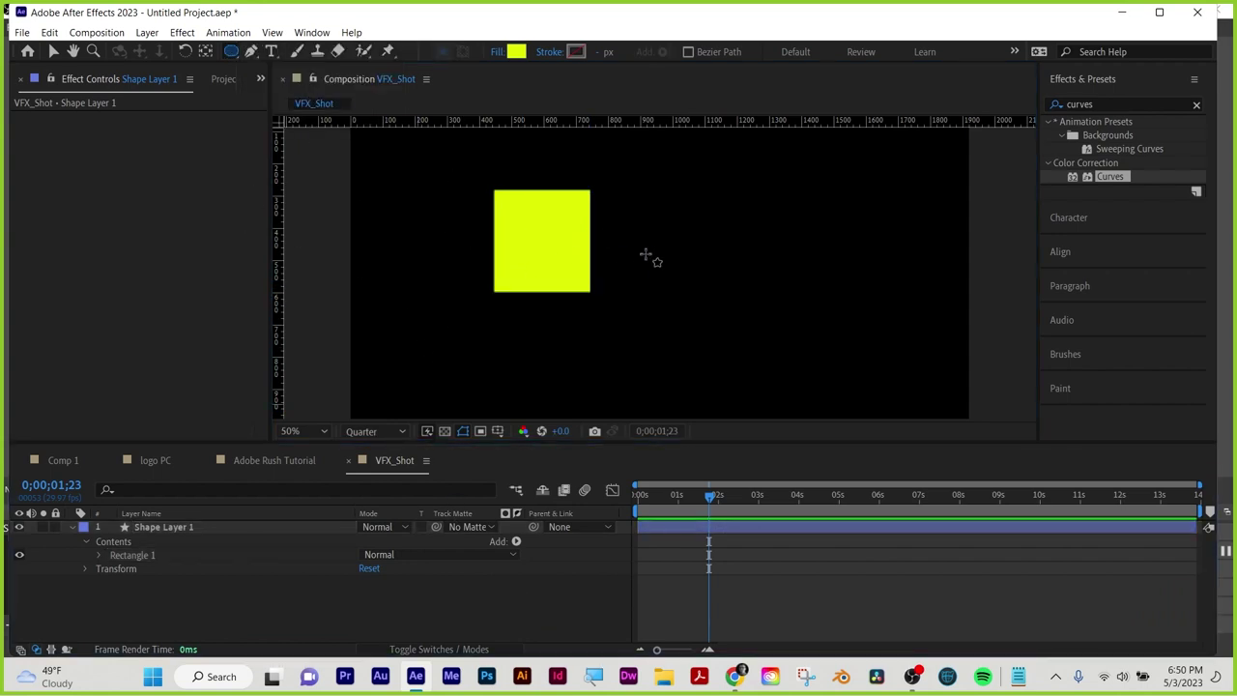
{"action": "left_click_drag", "start_coordinate": [653, 256], "coordinate": [526, 365]}
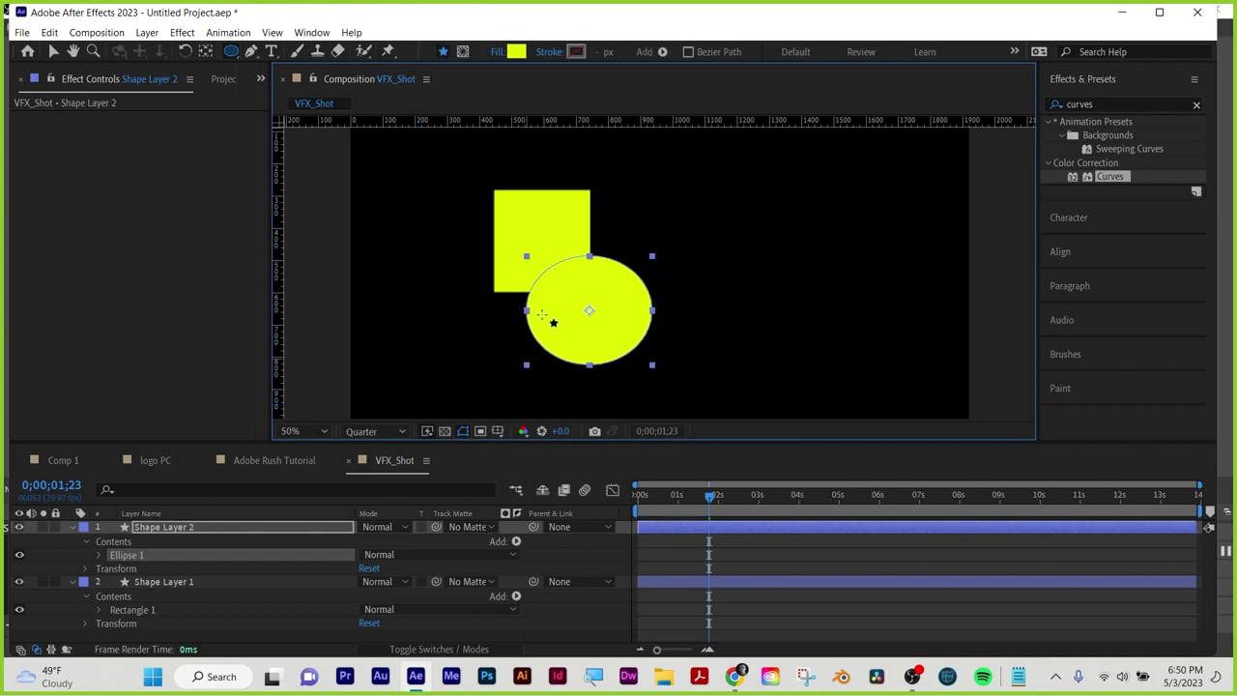
{"action": "left_click", "coordinate": [516, 51]}
{"action": "left_click", "coordinate": [1028, 488]}
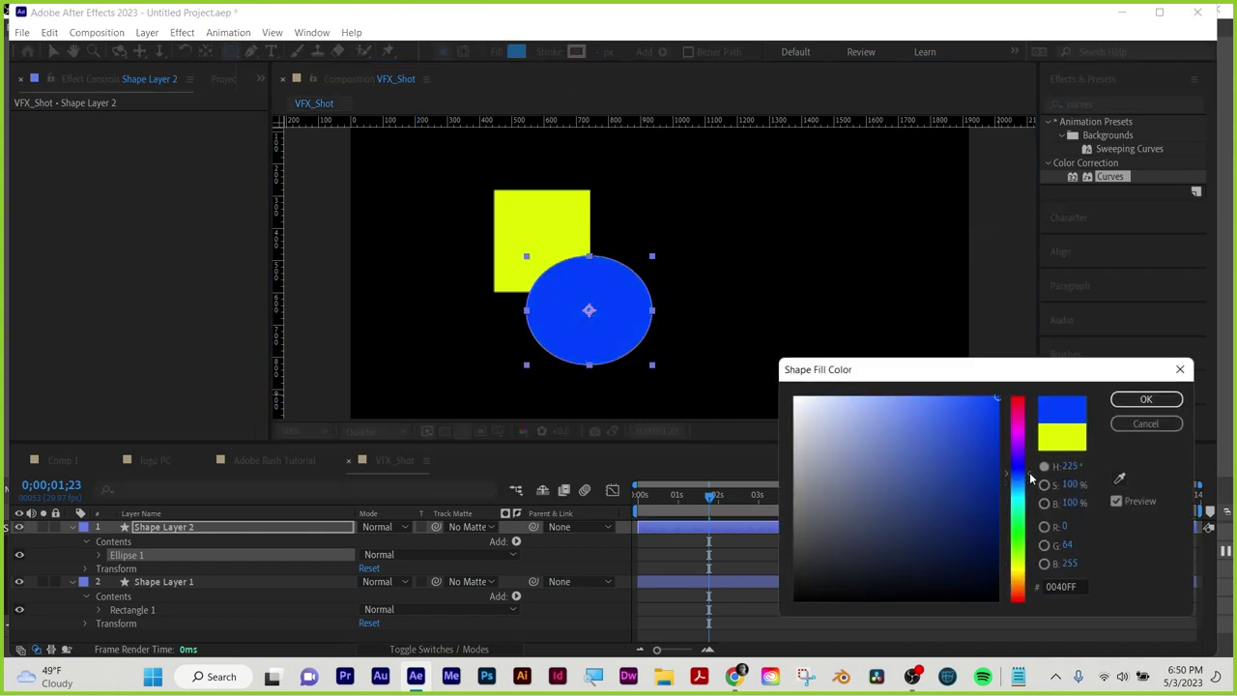
{"action": "left_click", "coordinate": [1147, 399]}
{"action": "left_click", "coordinate": [774, 616]}
{"action": "key", "text": "u"}
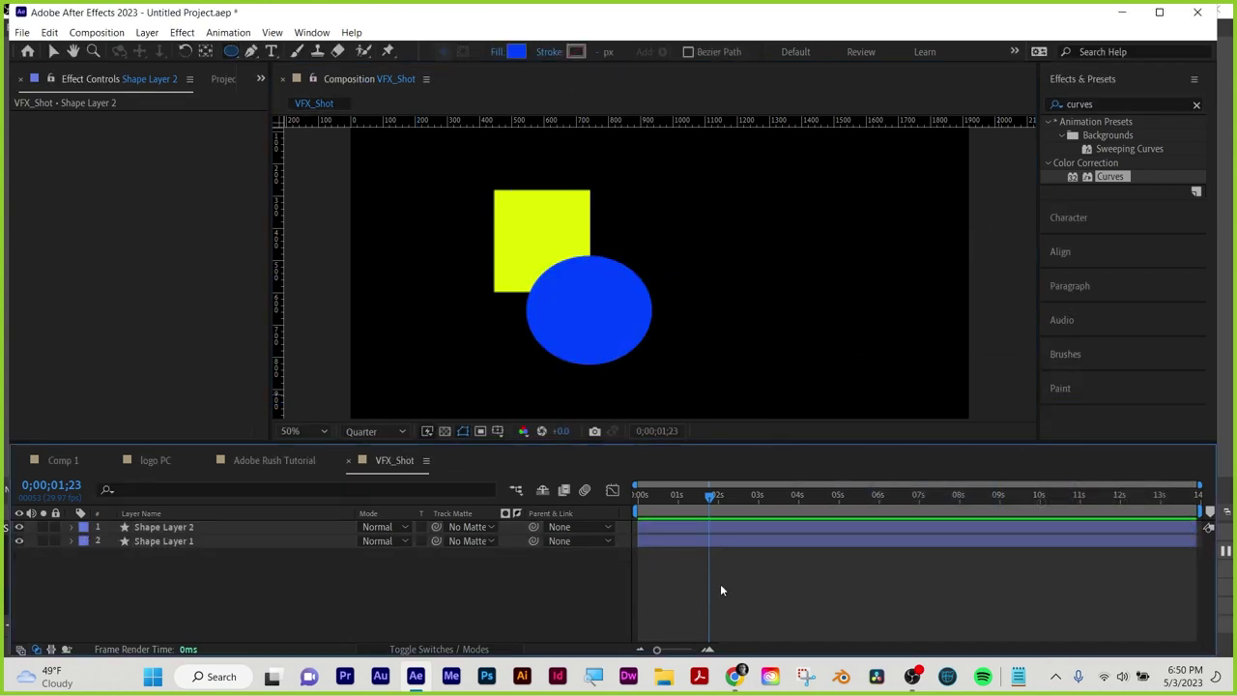
Draw a large star overlapping the square and ellipse on a new shape layer
{"action": "left_click", "coordinate": [228, 32]}
{"action": "left_click", "coordinate": [229, 52]}
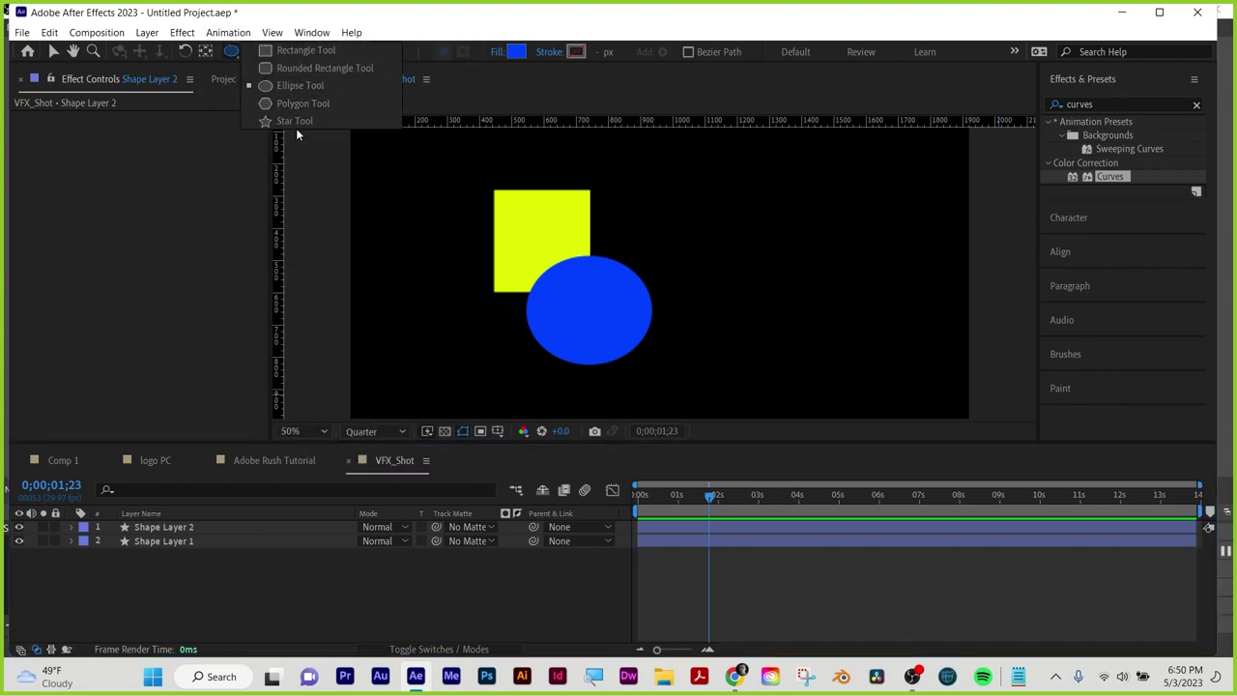
{"action": "left_click", "coordinate": [295, 121]}
{"action": "left_click_drag", "start_coordinate": [641, 227], "coordinate": [709, 287]}
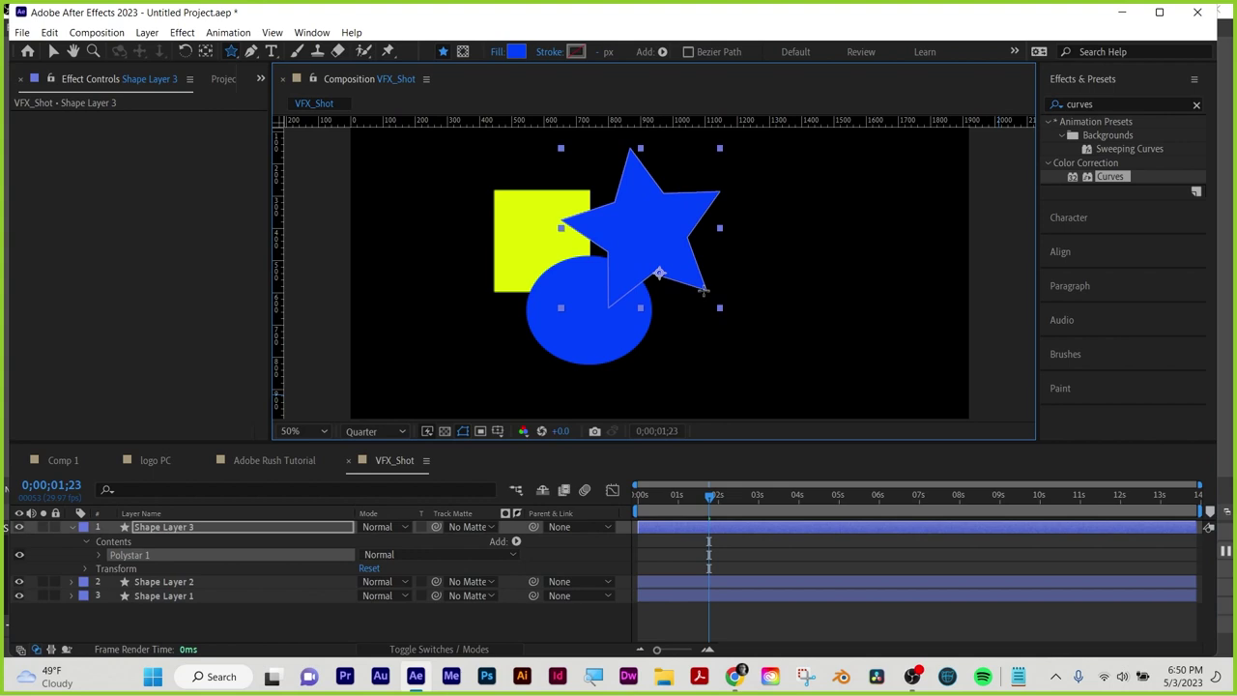
Fill the star with red FF0000 and move it away from the square
{"action": "left_click", "coordinate": [517, 51]}
{"action": "left_click_drag", "start_coordinate": [1022, 462], "coordinate": [1023, 396]}
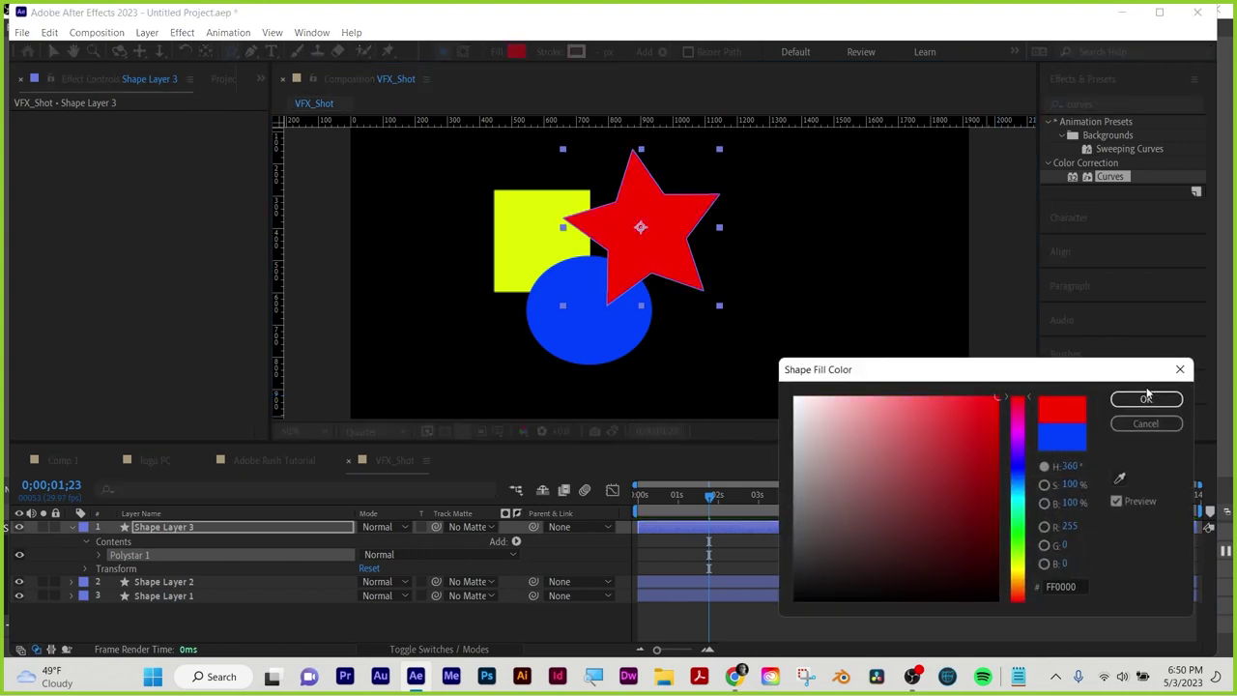
{"action": "left_click", "coordinate": [1146, 398]}
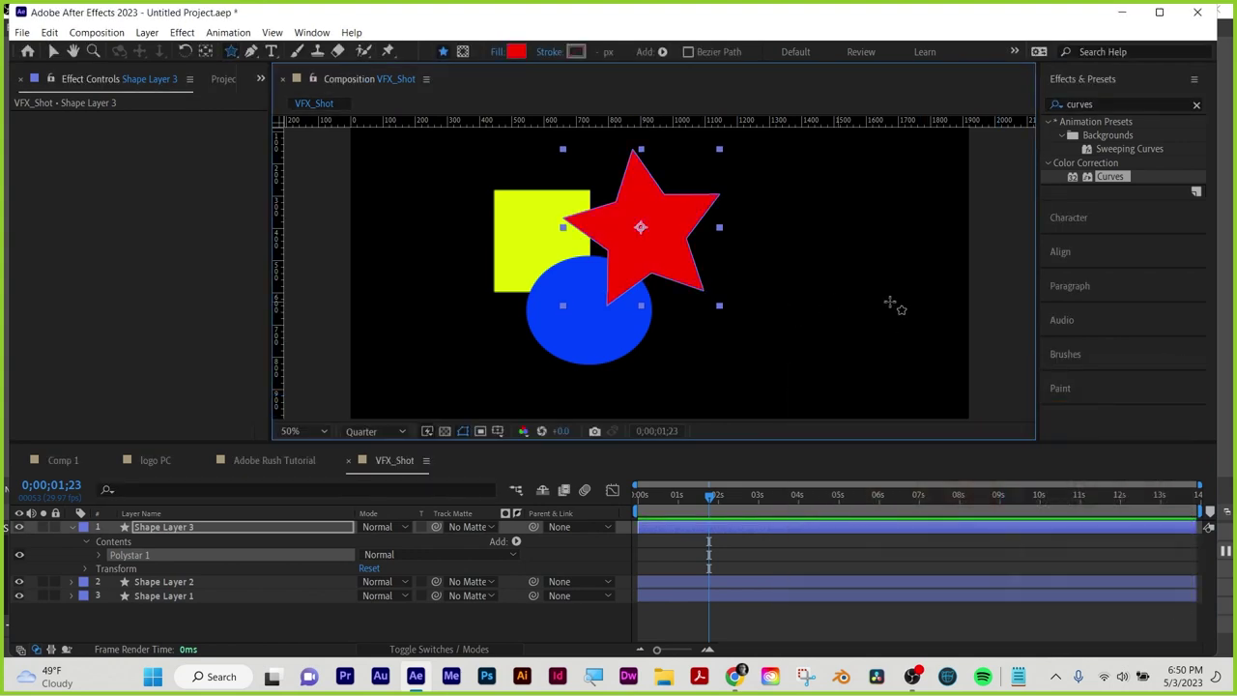
{"action": "left_click", "coordinate": [54, 51]}
{"action": "left_click_drag", "start_coordinate": [648, 215], "coordinate": [693, 240]}
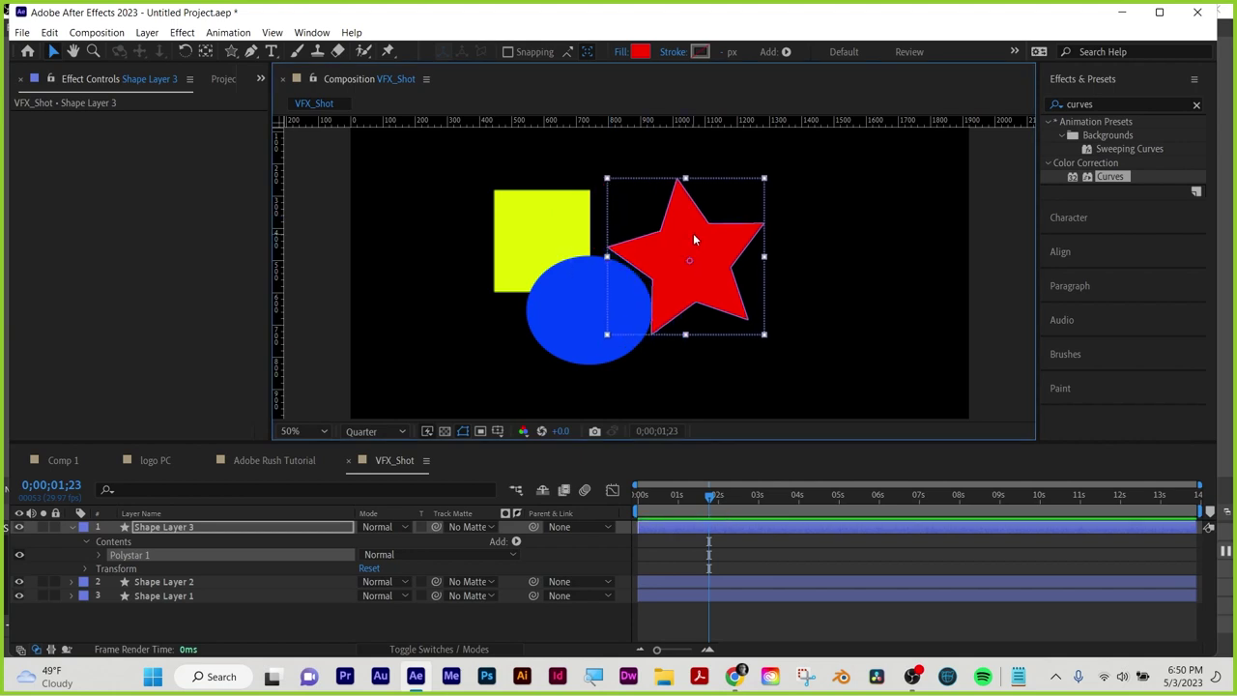
Try rotating the star through Shape Layer 3's Rotation property and undo the change
{"action": "key", "text": "r"}
{"action": "mouse_move", "coordinate": [384, 544]}
{"action": "left_mouse_down"}
{"action": "mouse_move", "coordinate": [406, 543]}
{"action": "mouse_move", "coordinate": [372, 538]}
{"action": "left_mouse_up"}
{"action": "key", "text": "ctrl+z"}
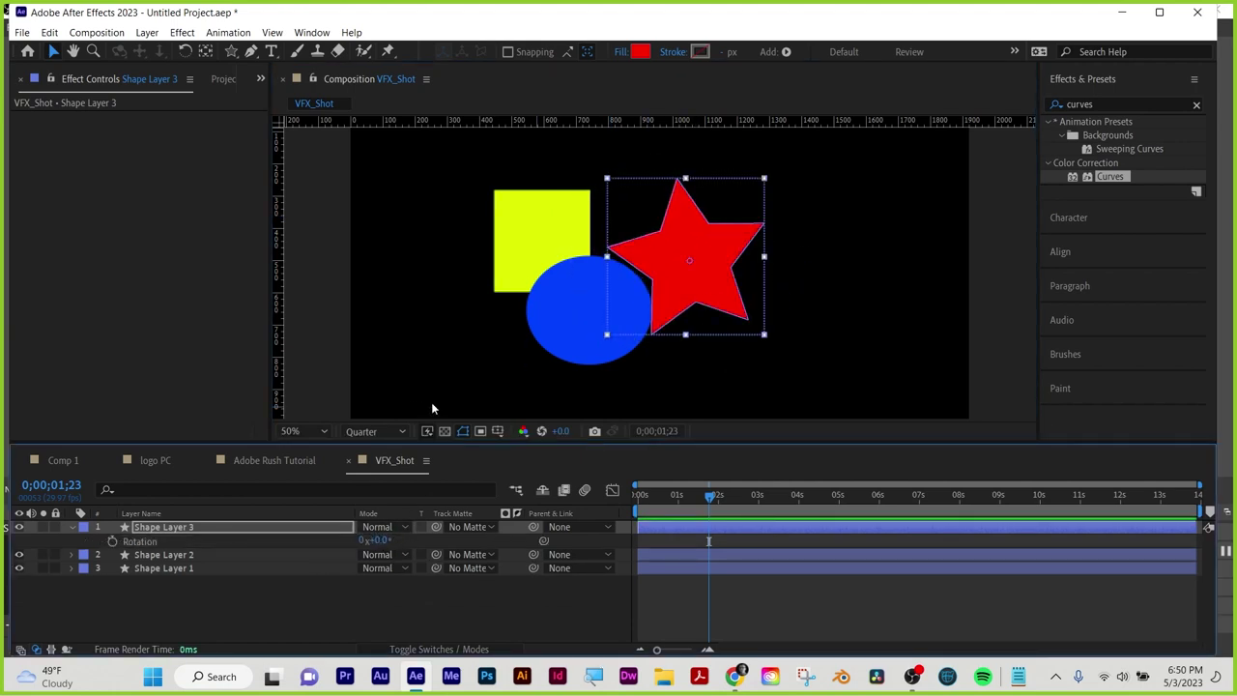
Reveal the Position of the blue ellipse's layer and set it to 714, 701
{"action": "left_click", "coordinate": [582, 344]}
{"action": "key", "text": "p"}
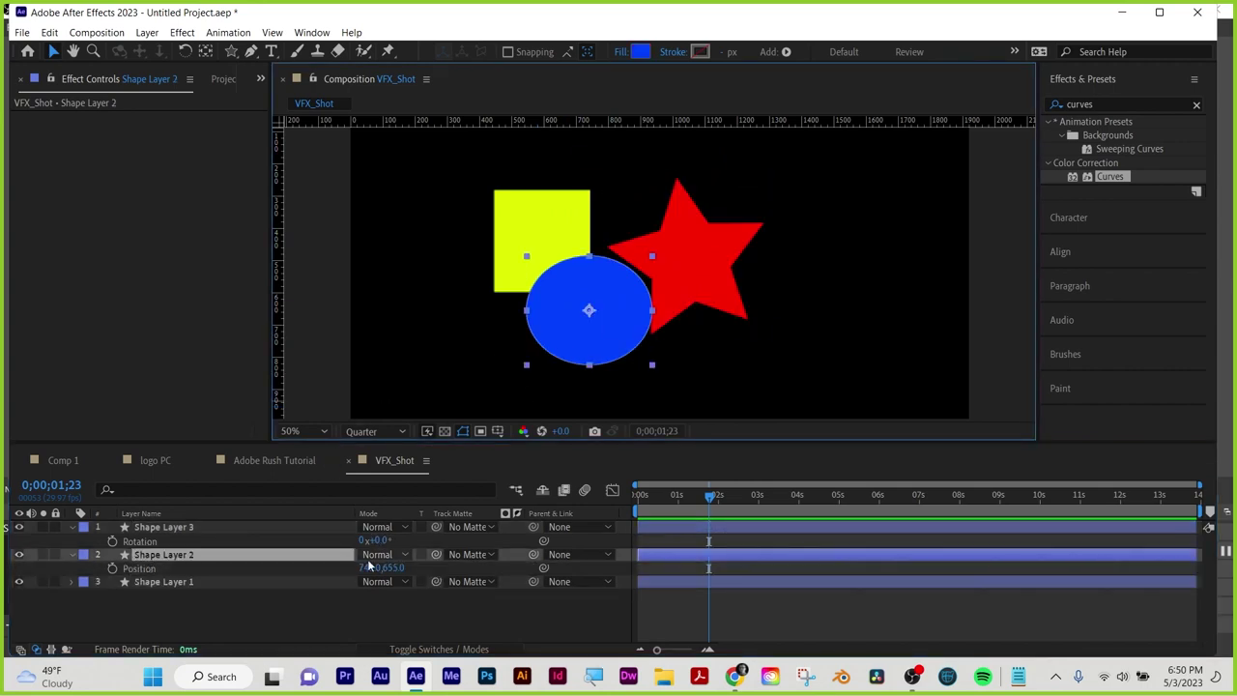
{"action": "left_click_drag", "start_coordinate": [372, 569], "coordinate": [448, 553]}
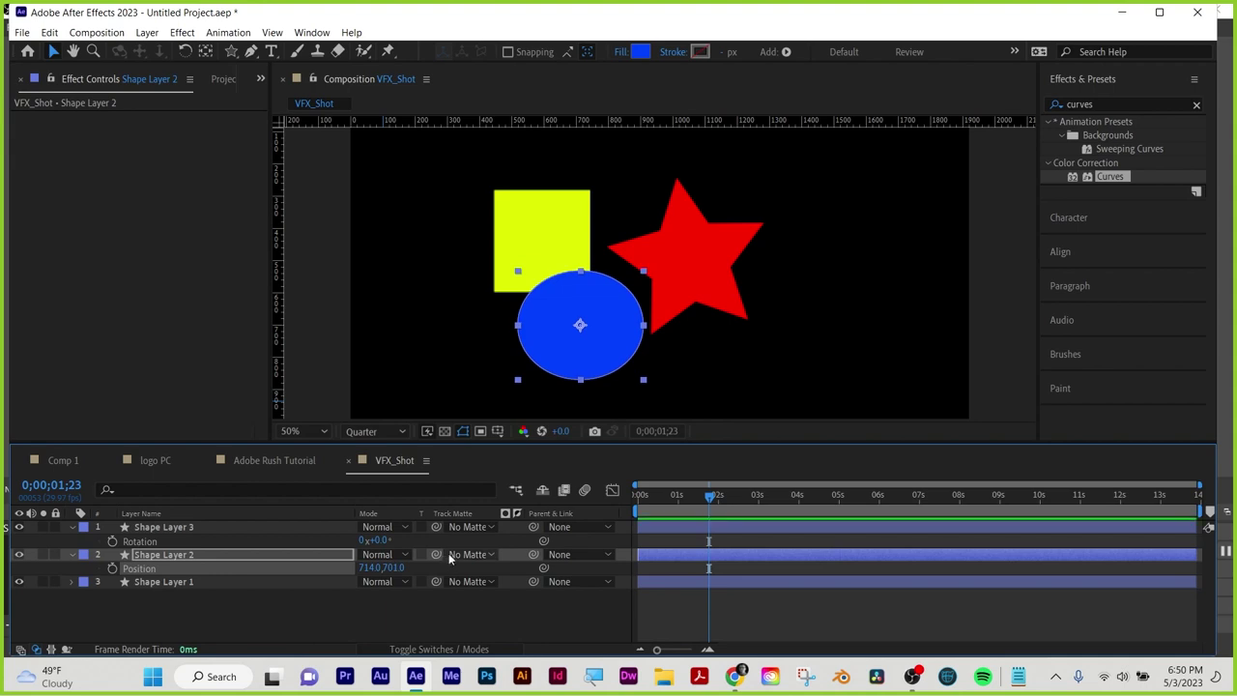
{"action": "left_click", "coordinate": [379, 593]}
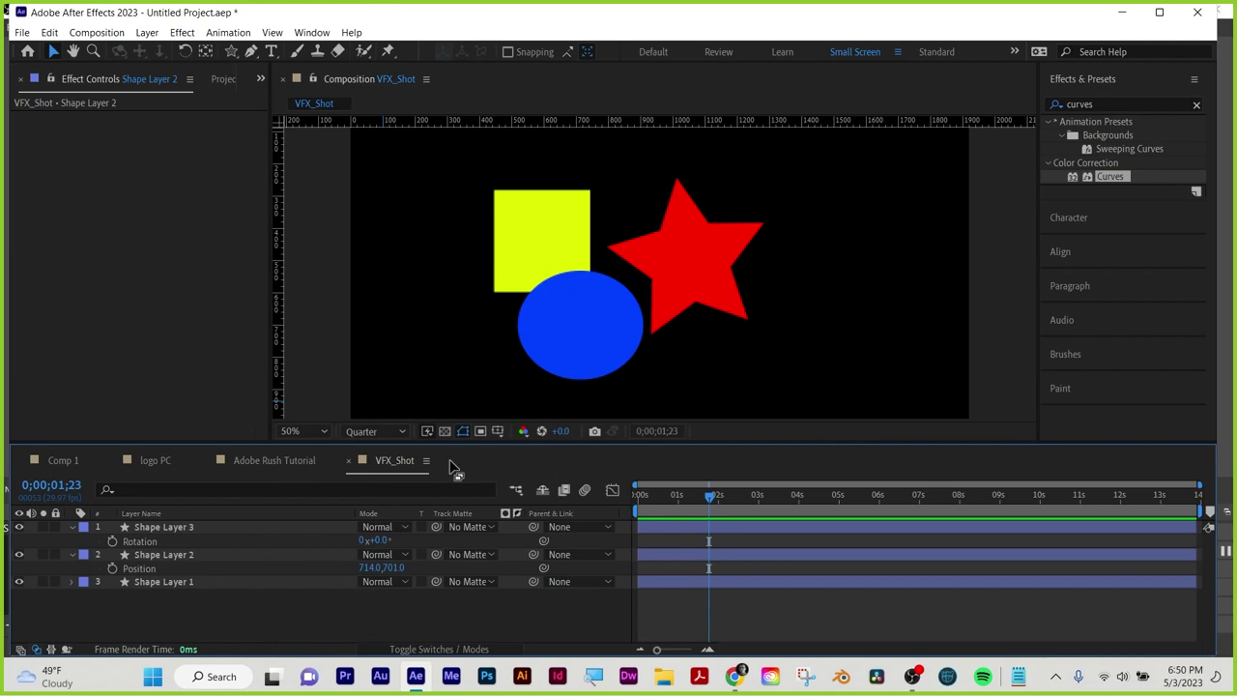
Display the layer switches and make Shape Layers 3, 2 and 1 3D layers, collapsing their properties
{"action": "left_click", "coordinate": [426, 648]}
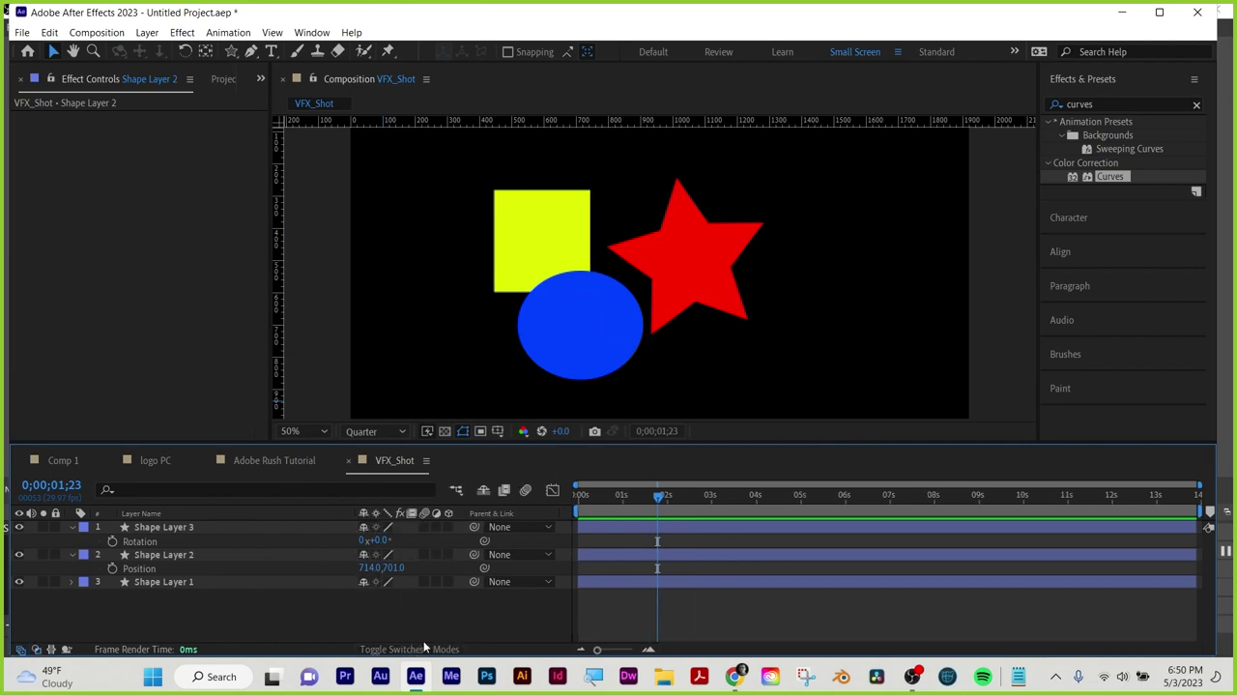
{"action": "left_click", "coordinate": [447, 526]}
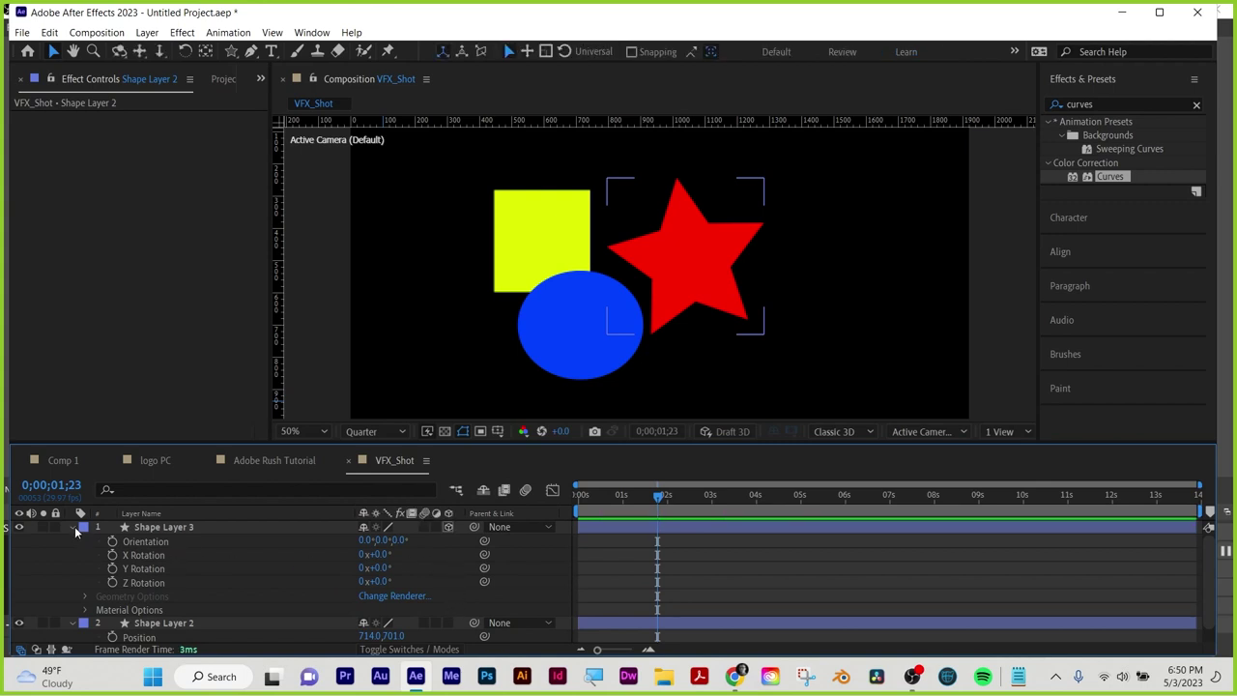
{"action": "left_click", "coordinate": [74, 527]}
{"action": "left_click", "coordinate": [448, 540]}
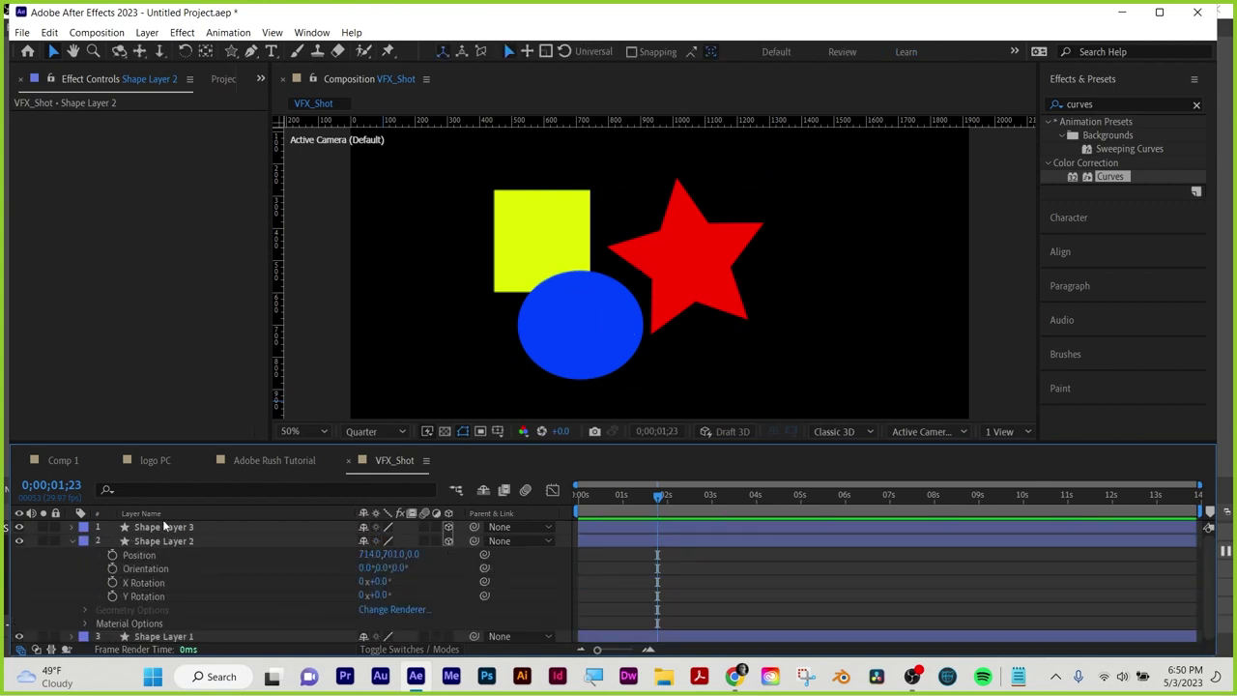
{"action": "left_click", "coordinate": [71, 540]}
{"action": "left_click", "coordinate": [447, 554]}
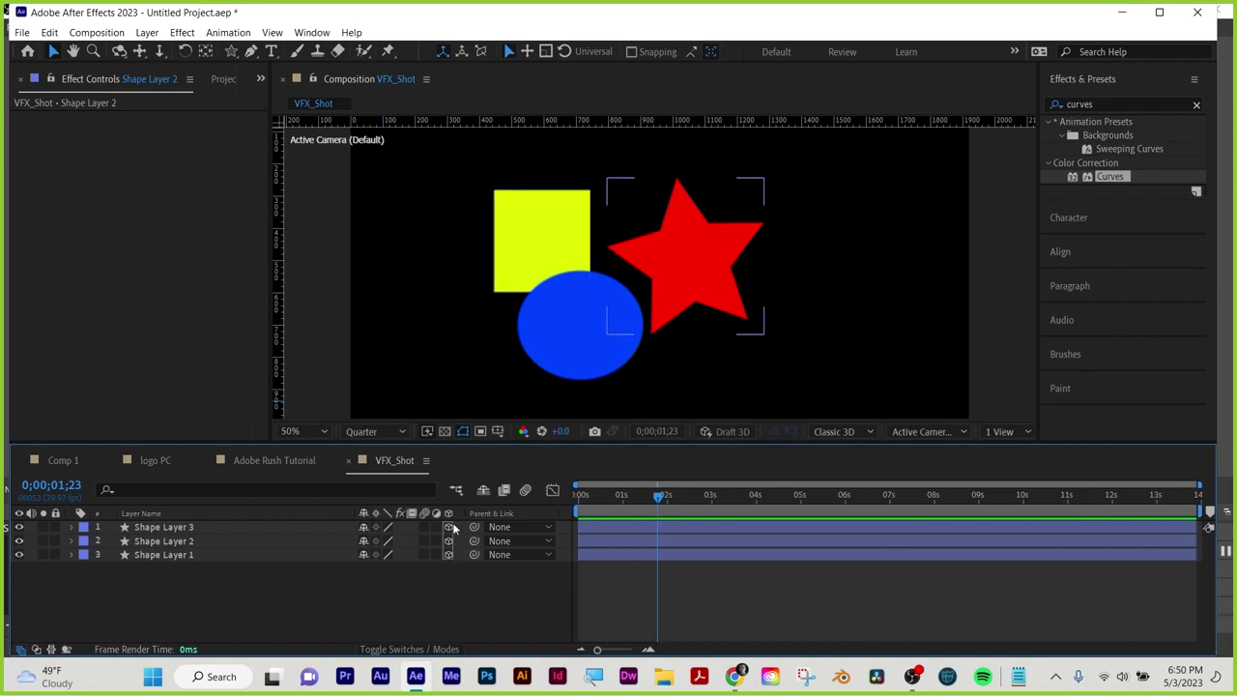
Try out the 3D rotation values of Shape Layer 3, leaving the star slightly tilted, and show its Position property
{"action": "left_click", "coordinate": [175, 527]}
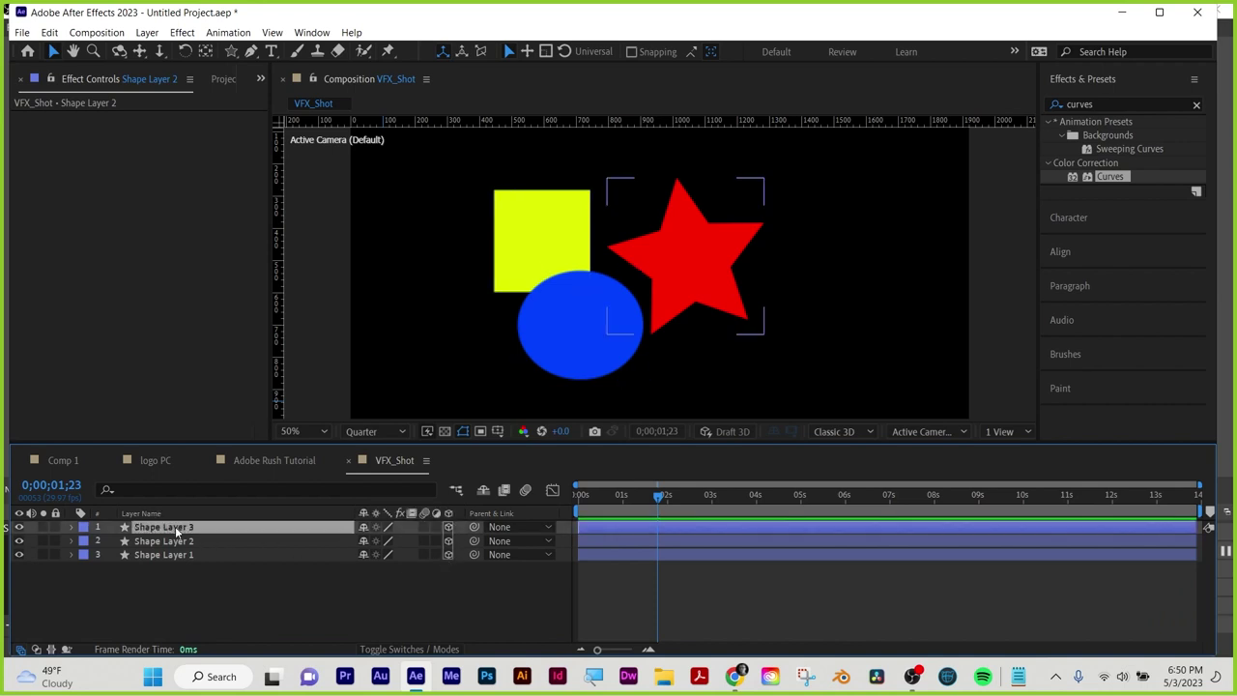
{"action": "key", "text": "r"}
{"action": "mouse_move", "coordinate": [379, 559]}
{"action": "left_mouse_down"}
{"action": "mouse_move", "coordinate": [430, 559]}
{"action": "mouse_move", "coordinate": [375, 559]}
{"action": "mouse_move", "coordinate": [388, 569]}
{"action": "mouse_move", "coordinate": [413, 570]}
{"action": "mouse_move", "coordinate": [315, 554]}
{"action": "mouse_move", "coordinate": [380, 553]}
{"action": "mouse_move", "coordinate": [410, 581]}
{"action": "mouse_move", "coordinate": [368, 581]}
{"action": "mouse_move", "coordinate": [382, 581]}
{"action": "left_mouse_up"}
{"action": "key", "text": "ctrl+z"}
{"action": "key", "text": "p"}
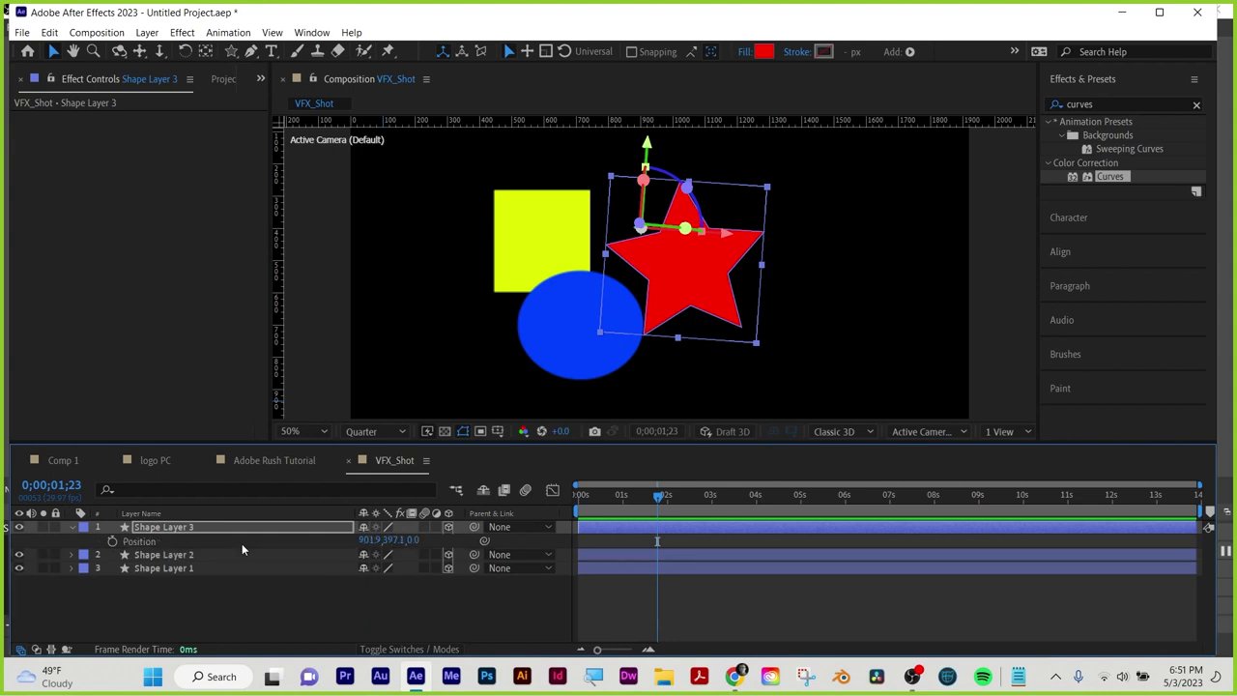
Reveal Shape Layer 2's Position and set the blue ellipse to 714, 685, 0
{"action": "left_click", "coordinate": [184, 556]}
{"action": "key", "text": "p"}
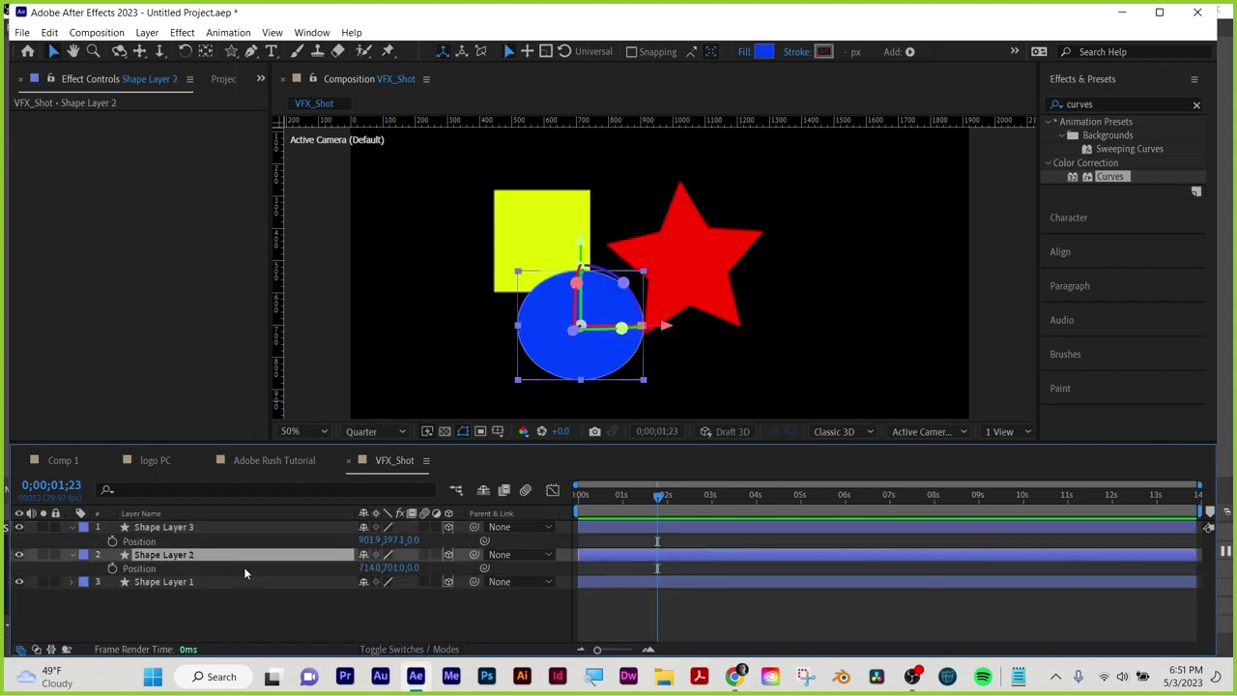
{"action": "left_click_drag", "start_coordinate": [387, 571], "coordinate": [425, 584]}
{"action": "left_click", "coordinate": [392, 569]}
{"action": "key", "text": "Return"}
{"action": "left_click", "coordinate": [406, 603]}
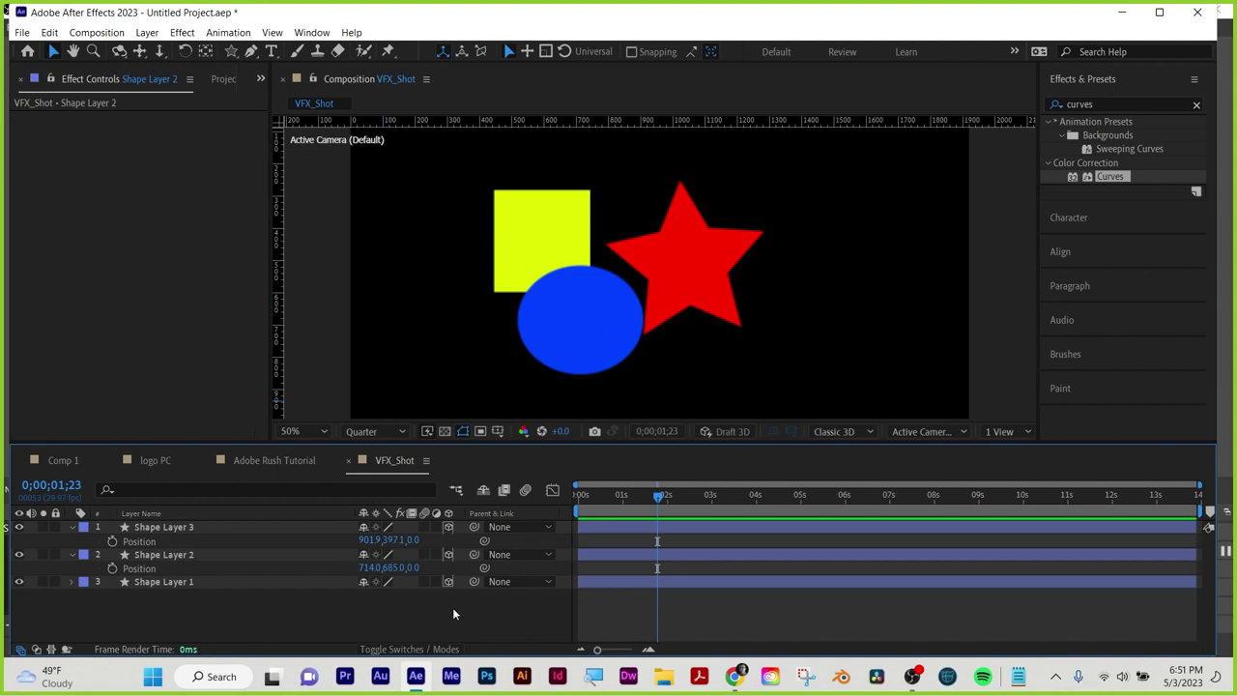
Add a two-node camera named Camera 1 with the 35mm preset to the composition
{"action": "left_click", "coordinate": [147, 33]}
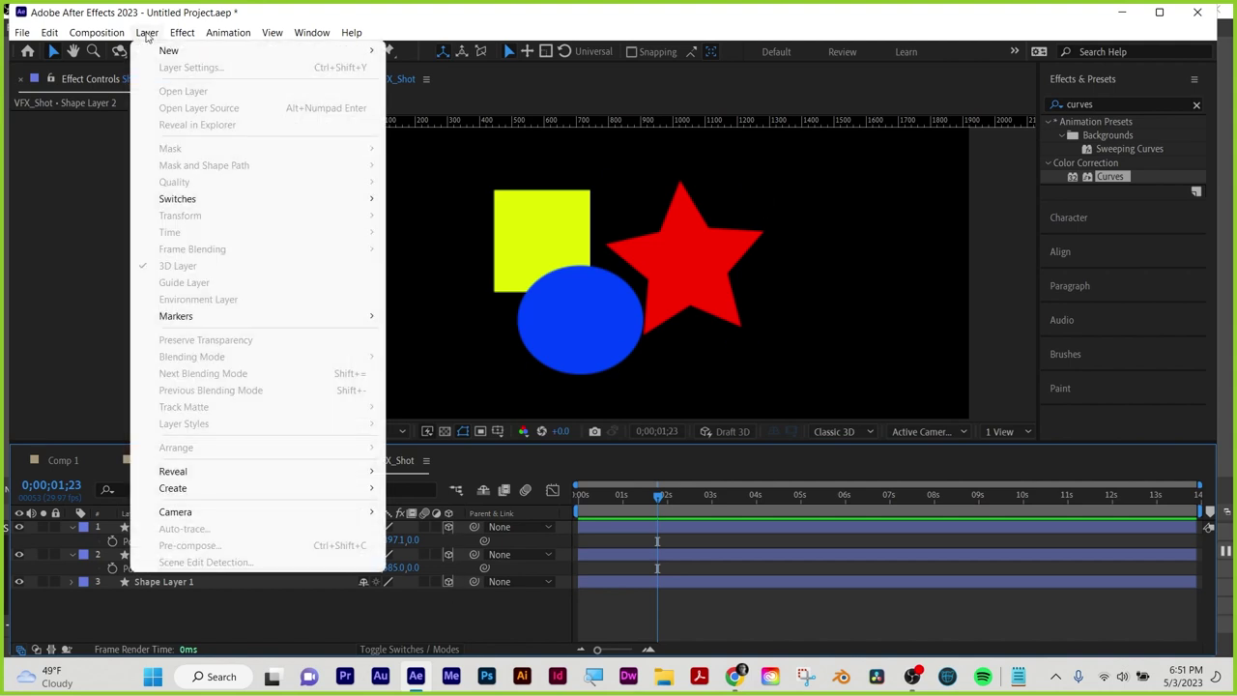
{"action": "mouse_move", "coordinate": [170, 50]}
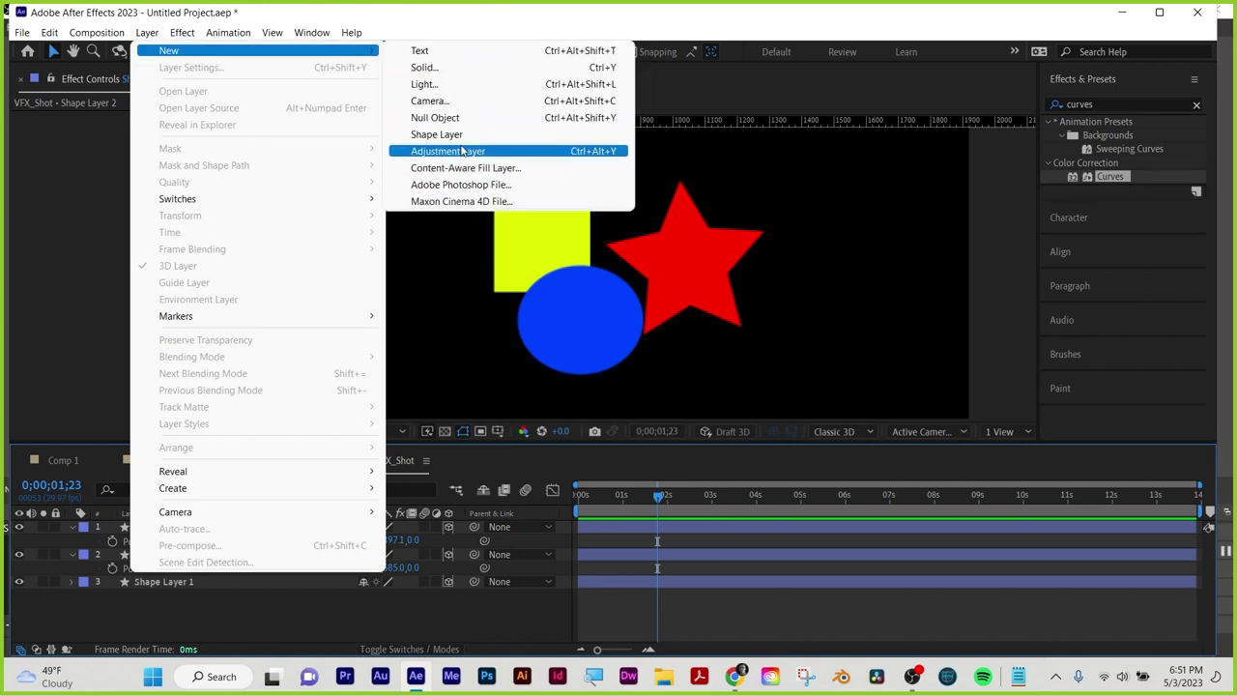
{"action": "left_click", "coordinate": [451, 101]}
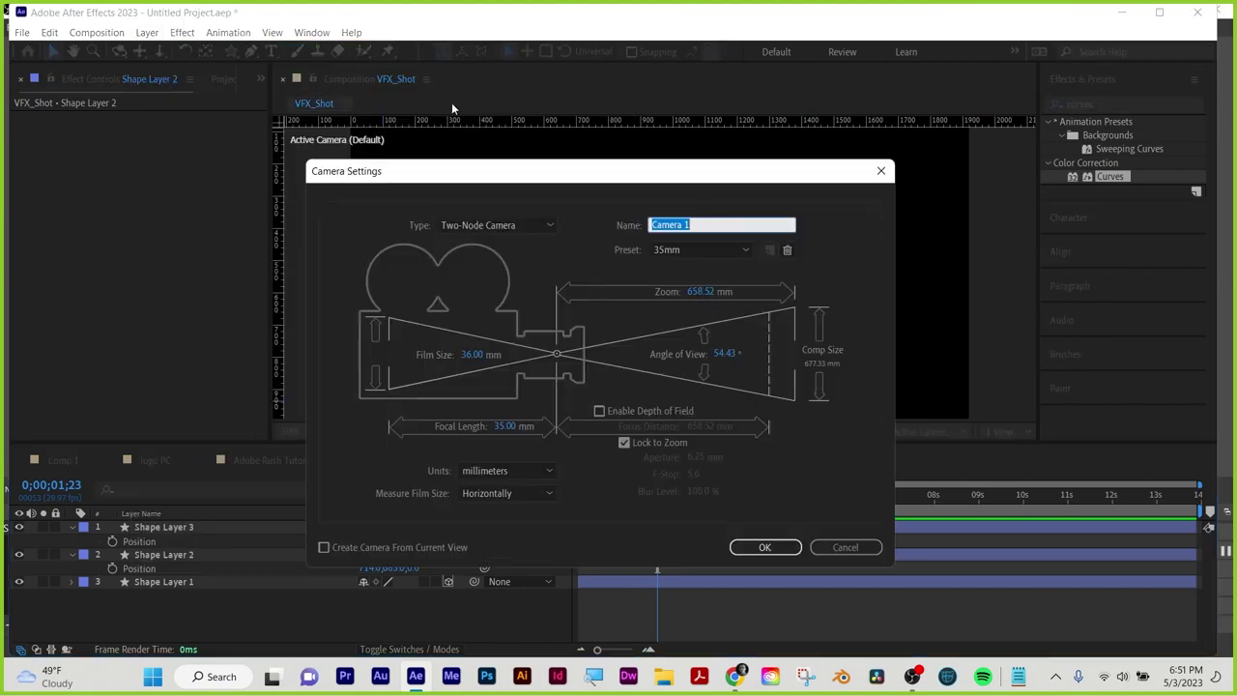
{"action": "left_click", "coordinate": [765, 547]}
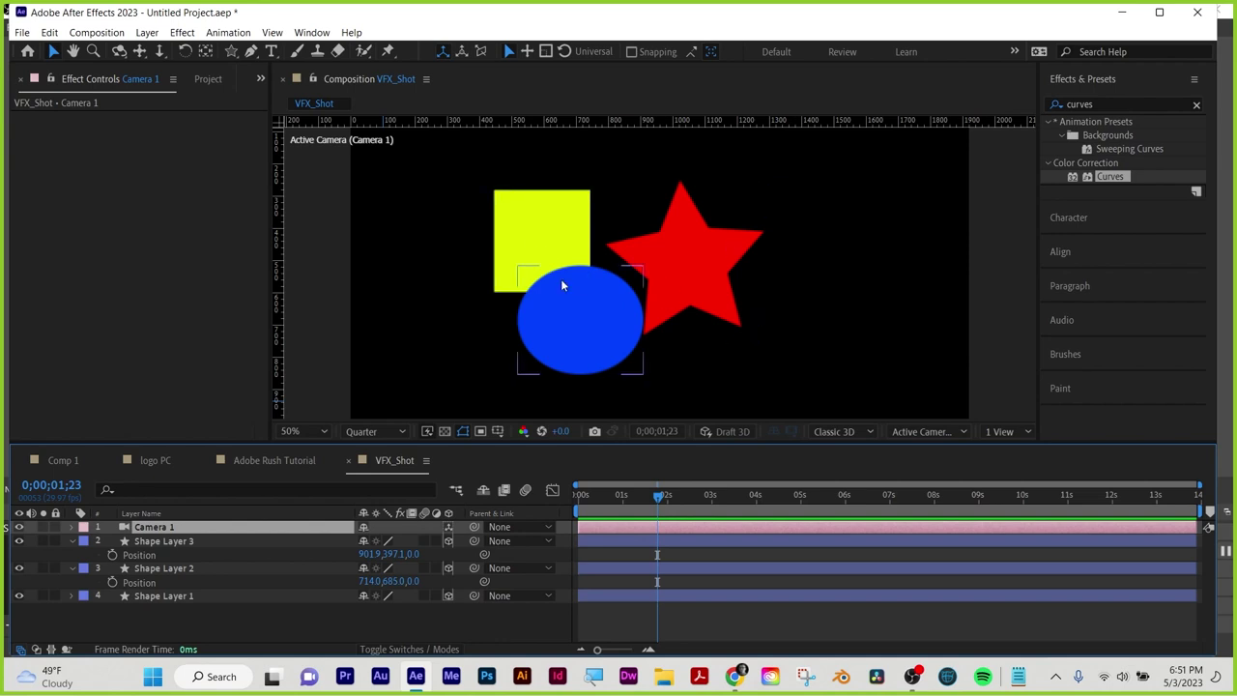
Select Shape Layers 1 to 3 together and reveal the Position property of all three
{"action": "left_click", "coordinate": [170, 542]}
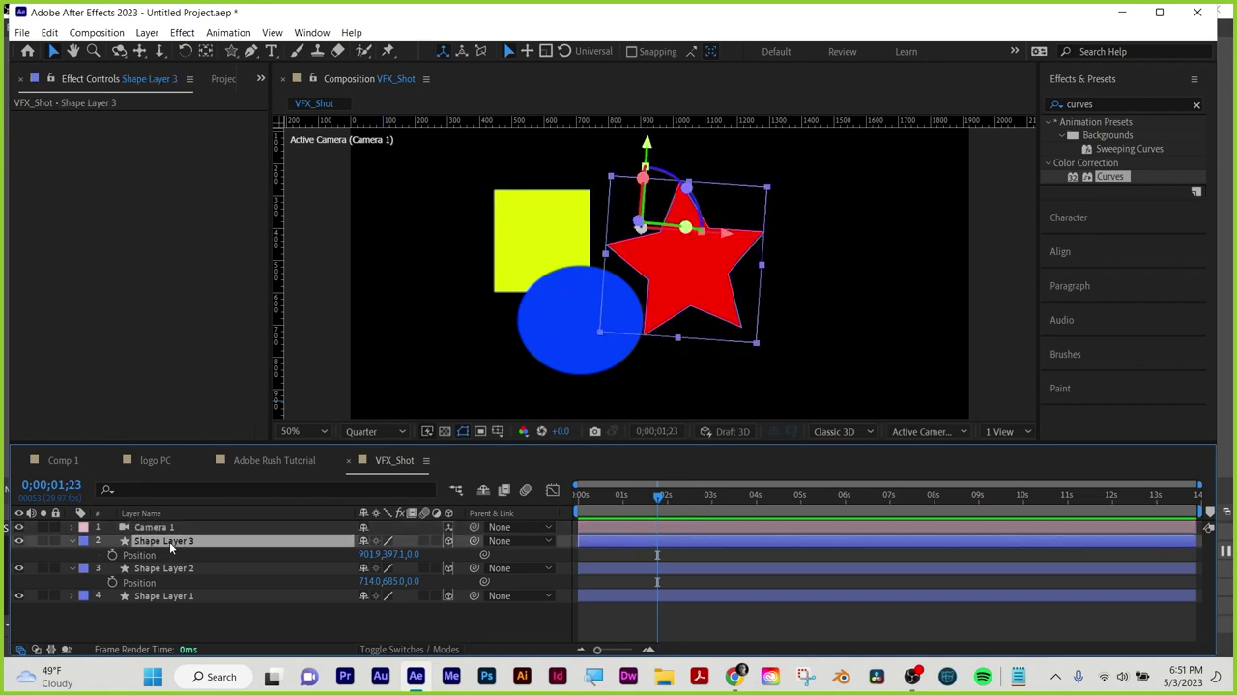
{"action": "left_click", "coordinate": [172, 598], "text": "shift"}
{"action": "key", "text": "p"}
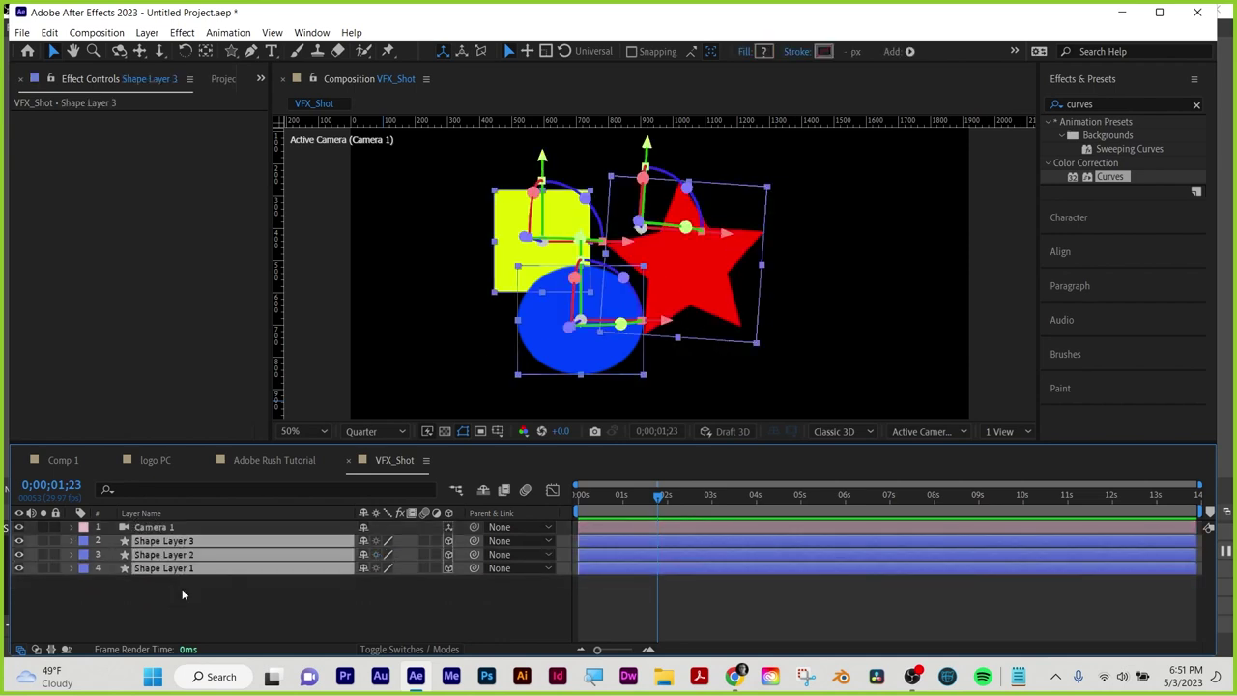
{"action": "key", "text": "p"}
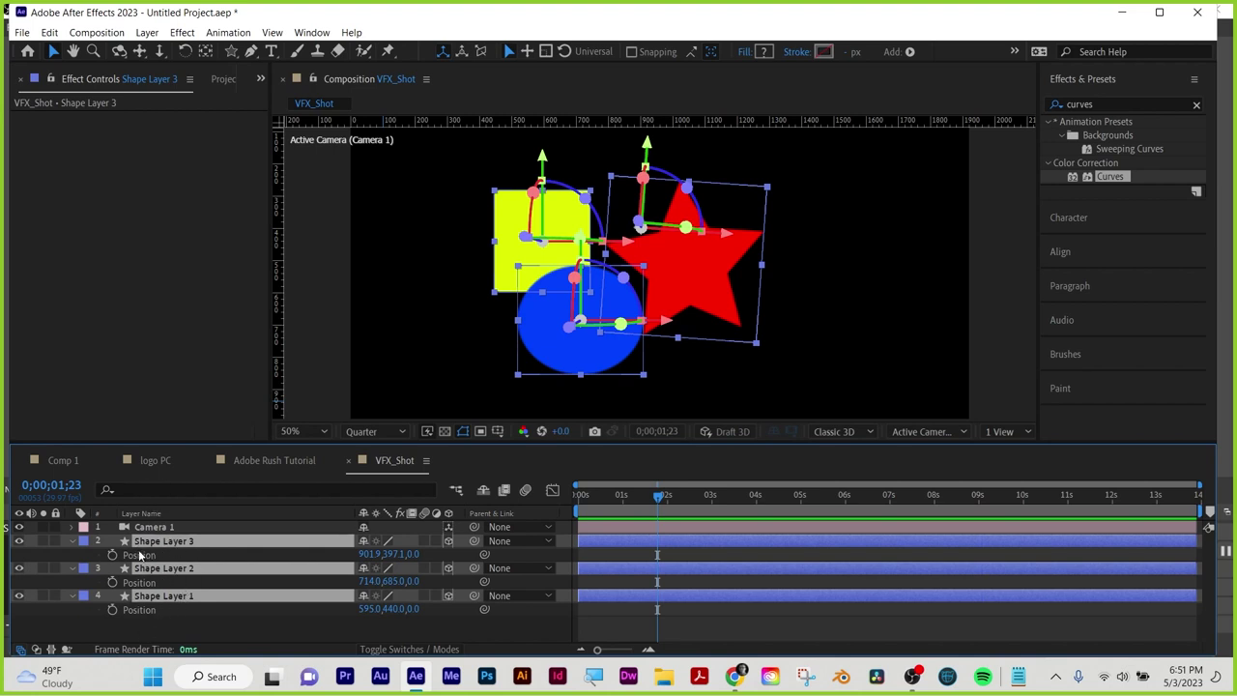
Select the range from Shape Layer 1 to Shape Layer 3, clear it, and select only Shape Layers 1 and 3
{"action": "left_click", "coordinate": [179, 598]}
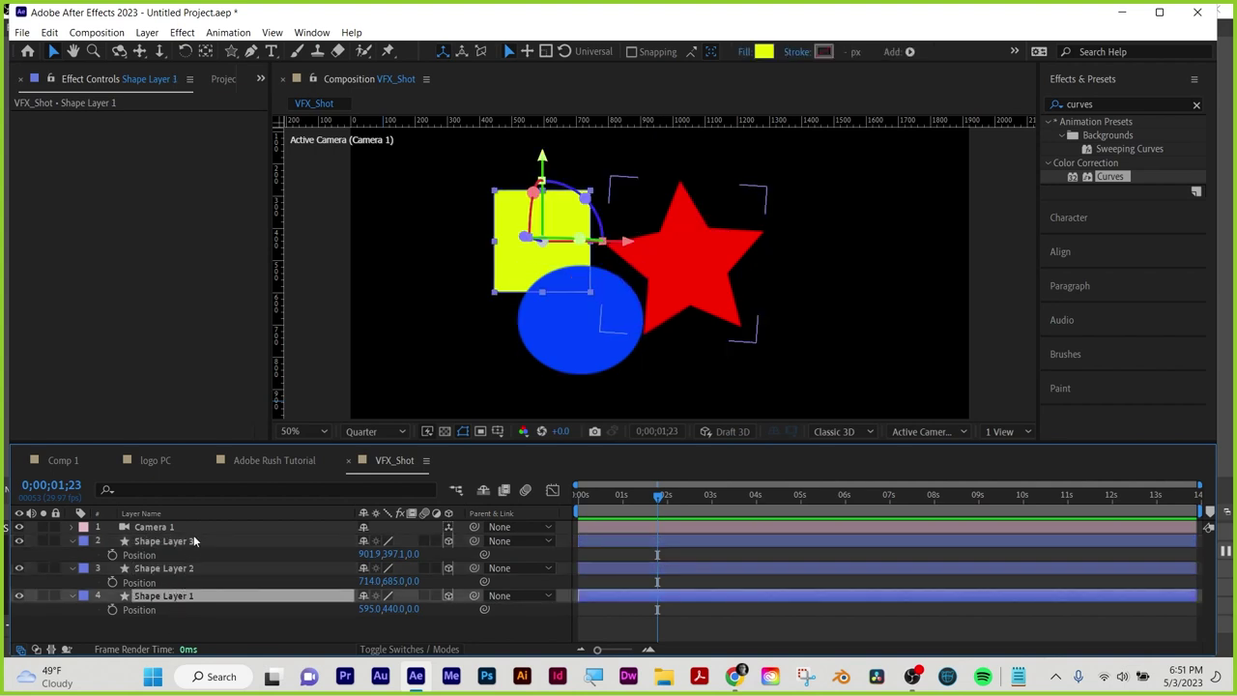
{"action": "left_click", "coordinate": [188, 542], "text": "shift"}
{"action": "left_click", "coordinate": [195, 621]}
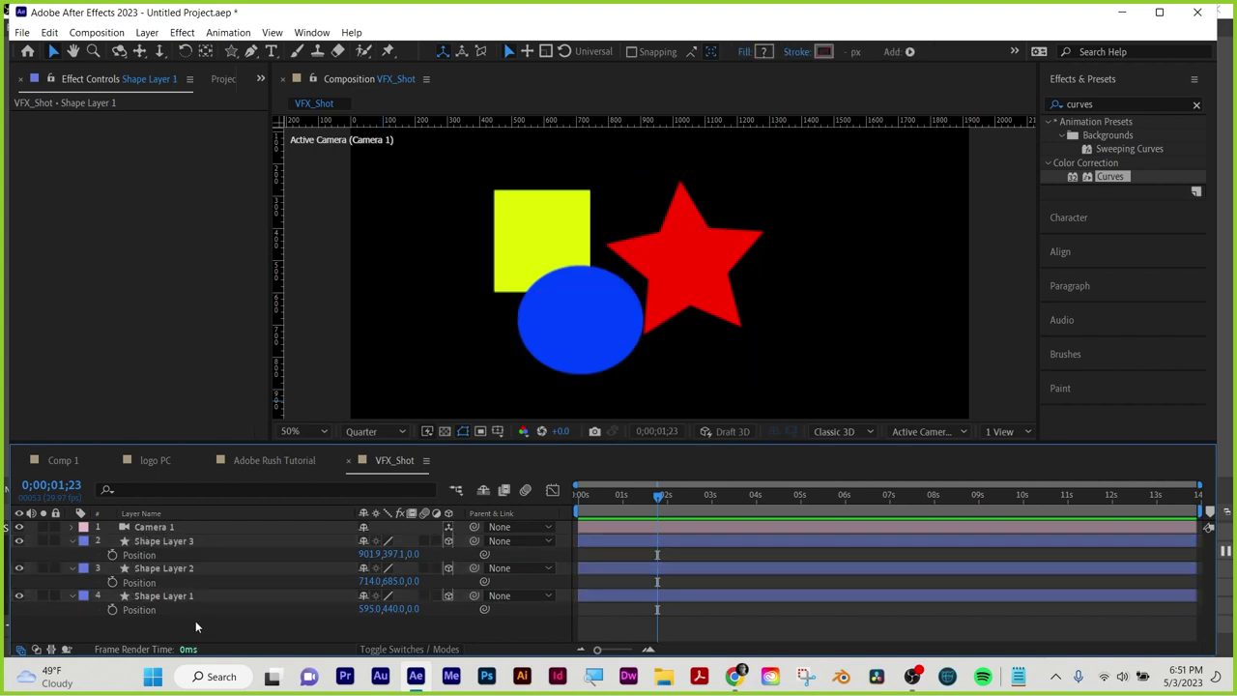
{"action": "left_click", "coordinate": [180, 595]}
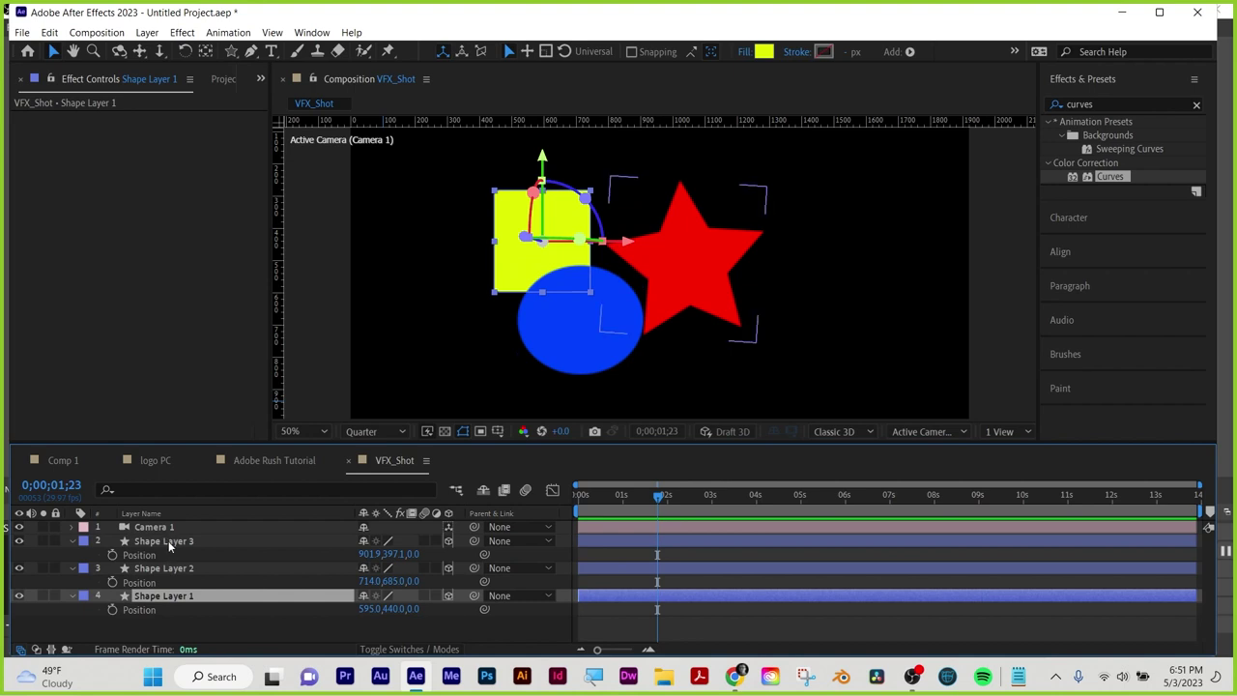
{"action": "left_click", "coordinate": [172, 542], "text": "ctrl"}
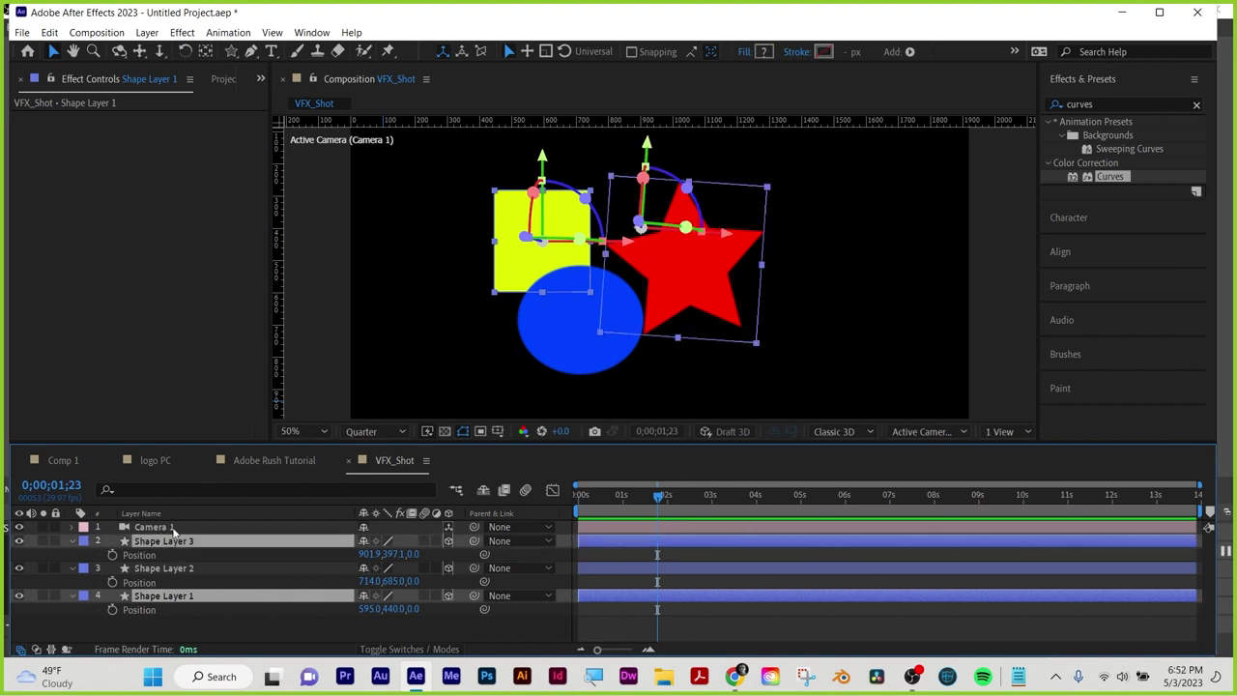
Push the red star back in depth by setting Shape Layer 3's Z position to 5000
{"action": "left_click", "coordinate": [179, 616]}
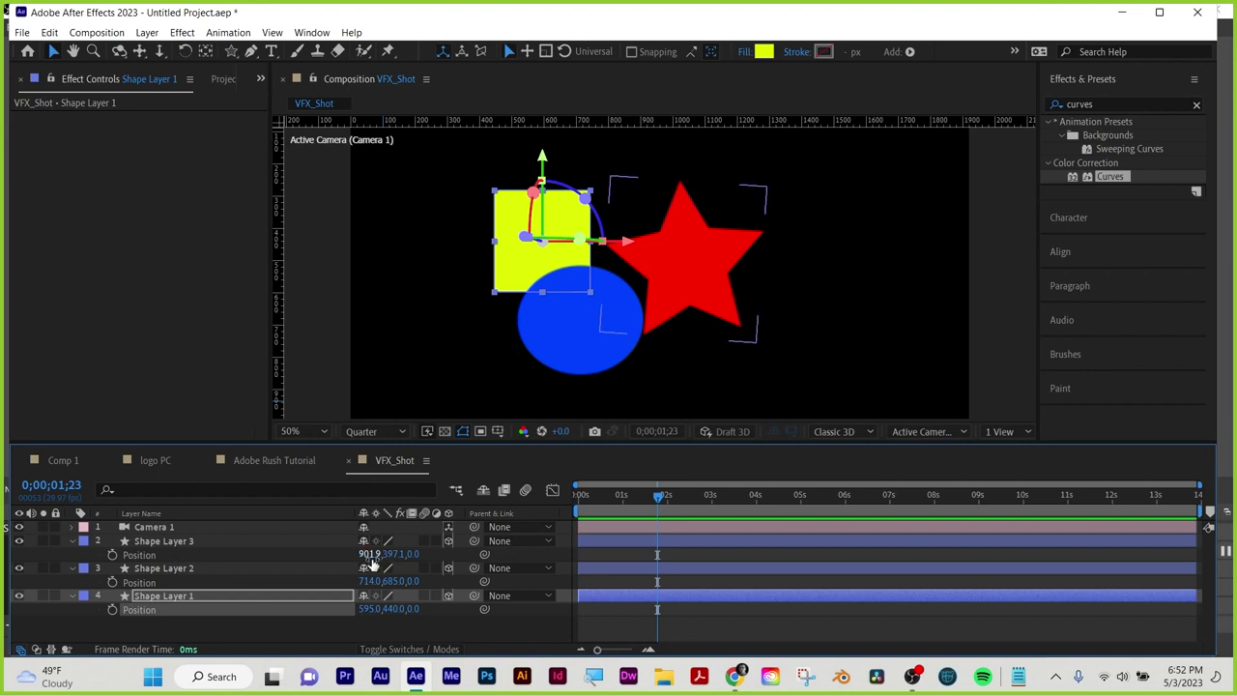
{"action": "left_click_drag", "start_coordinate": [416, 559], "coordinate": [756, 507]}
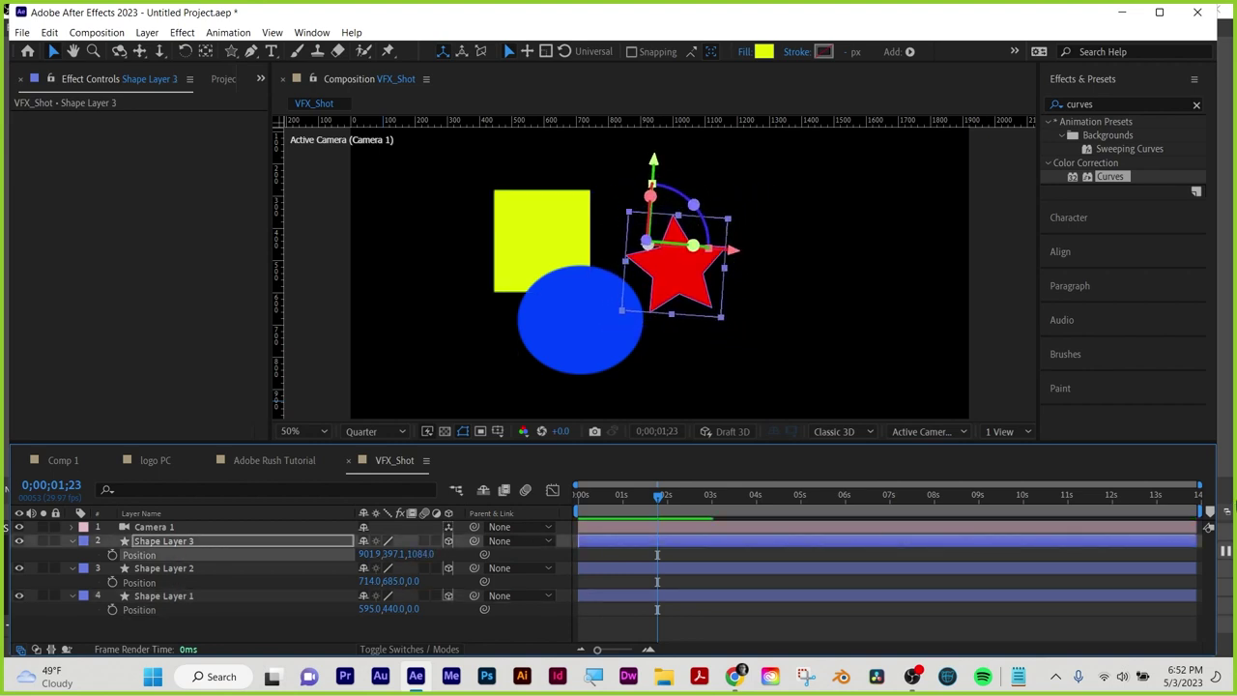
{"action": "left_click", "coordinate": [421, 554]}
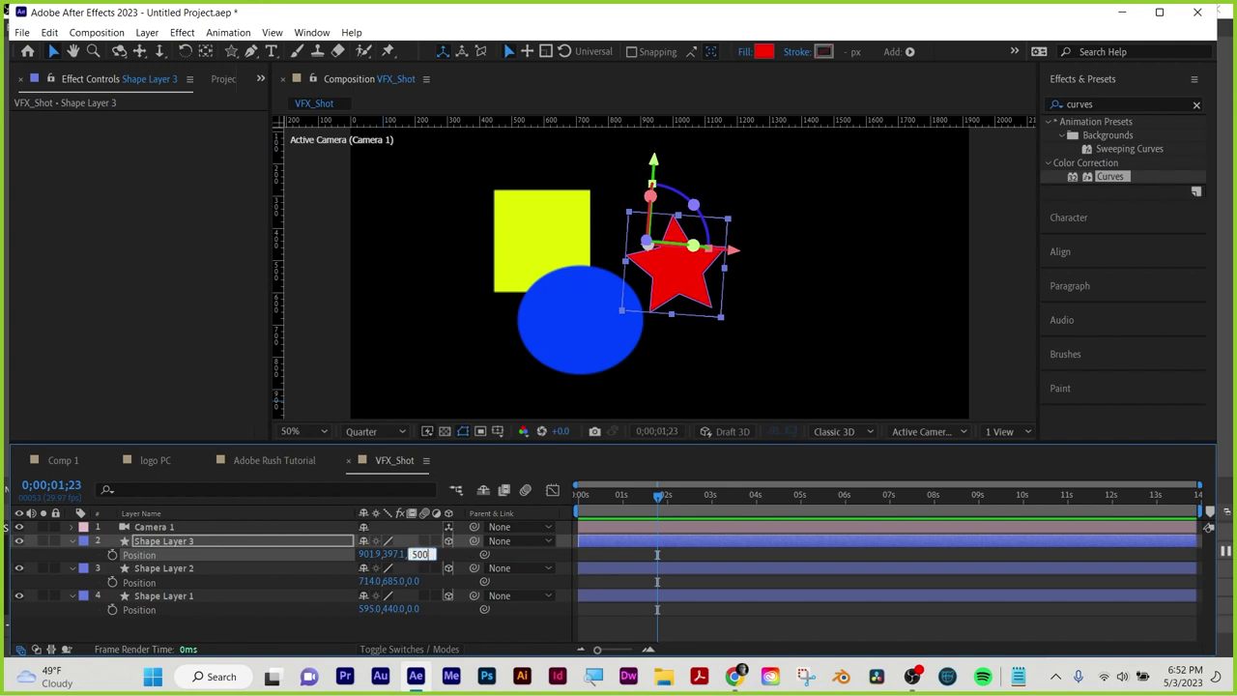
{"action": "type", "text": "5000"}
{"action": "key", "text": "Return"}
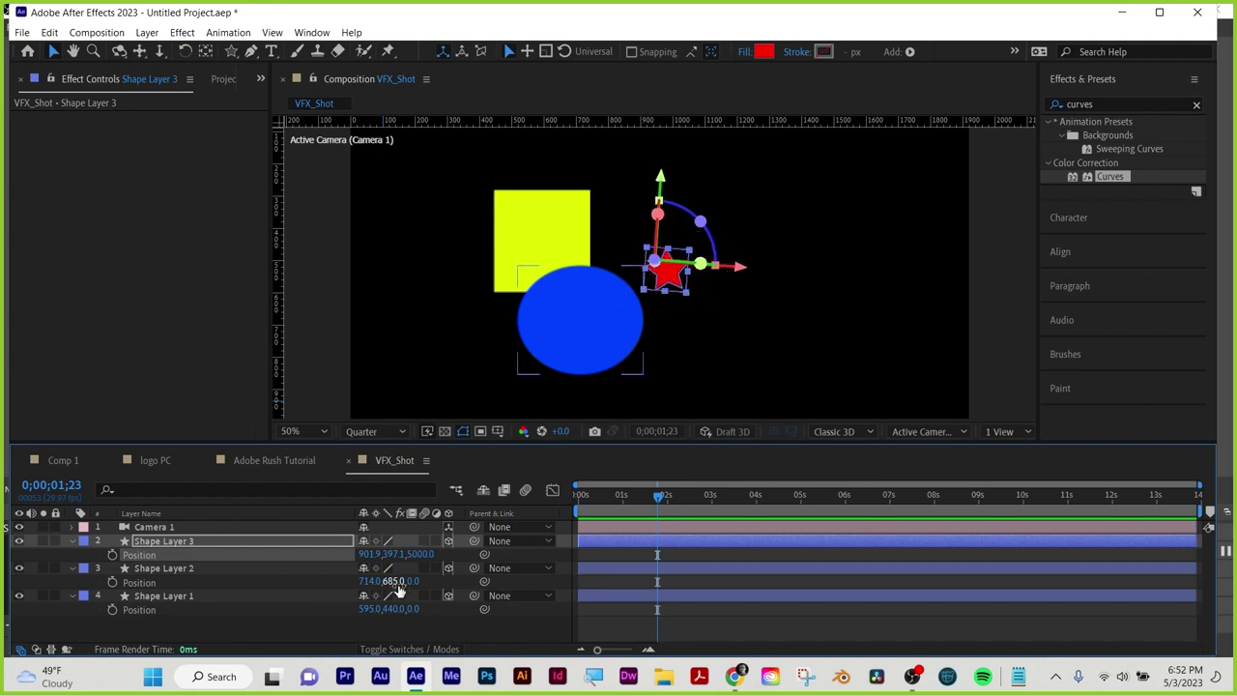
Bring the yellow square forward by setting Shape Layer 1's Z position to -5000
{"action": "left_click", "coordinate": [422, 605]}
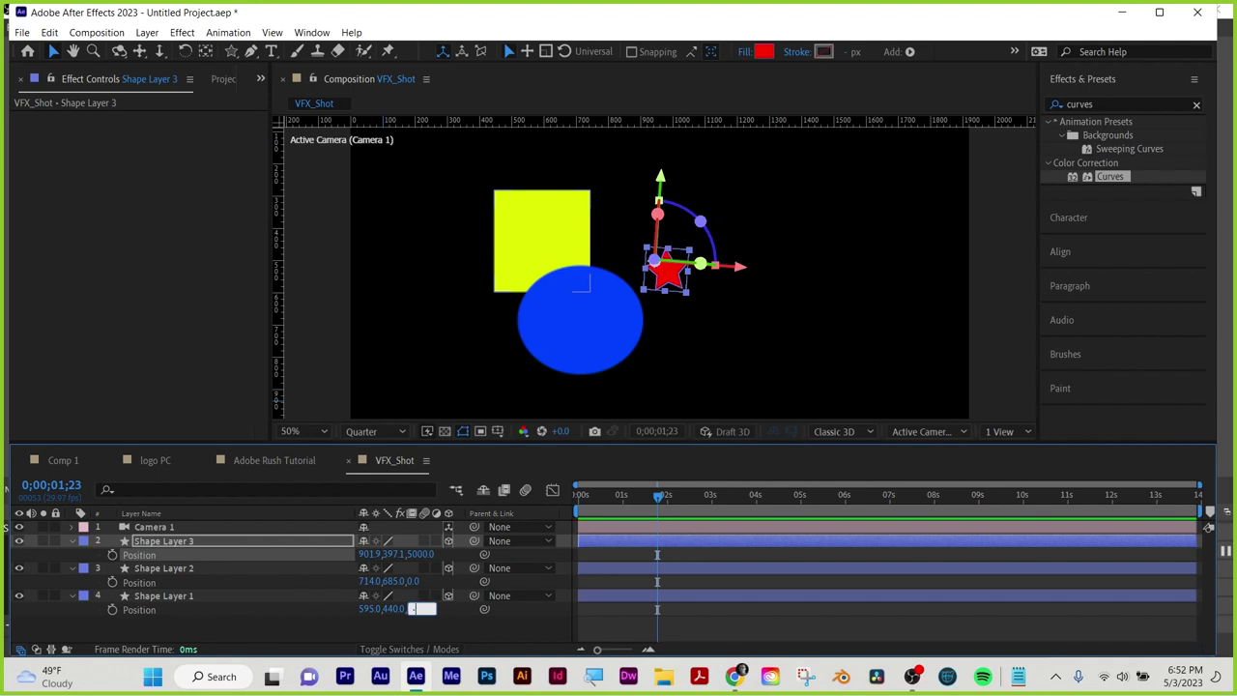
{"action": "type", "text": "-5000"}
{"action": "key", "text": "Return"}
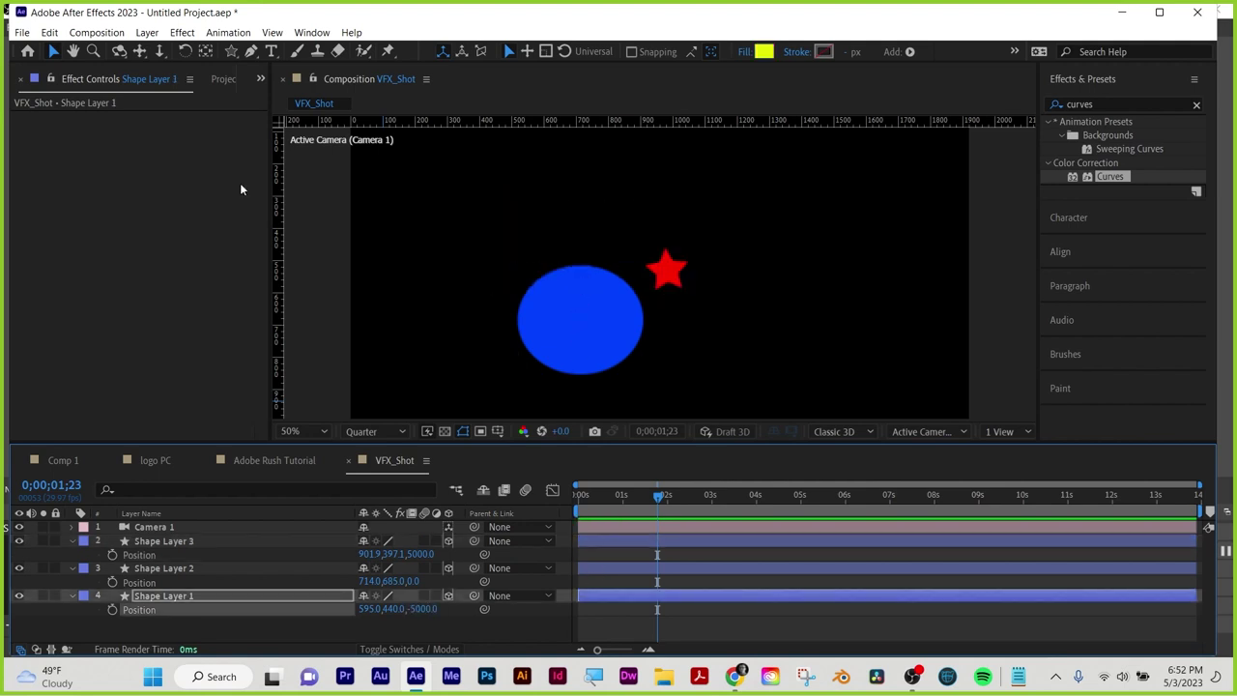
Try orbiting Camera 1 with the Orbit Around Cursor Tool from a point on the blue ellipse
{"action": "left_click", "coordinate": [119, 55]}
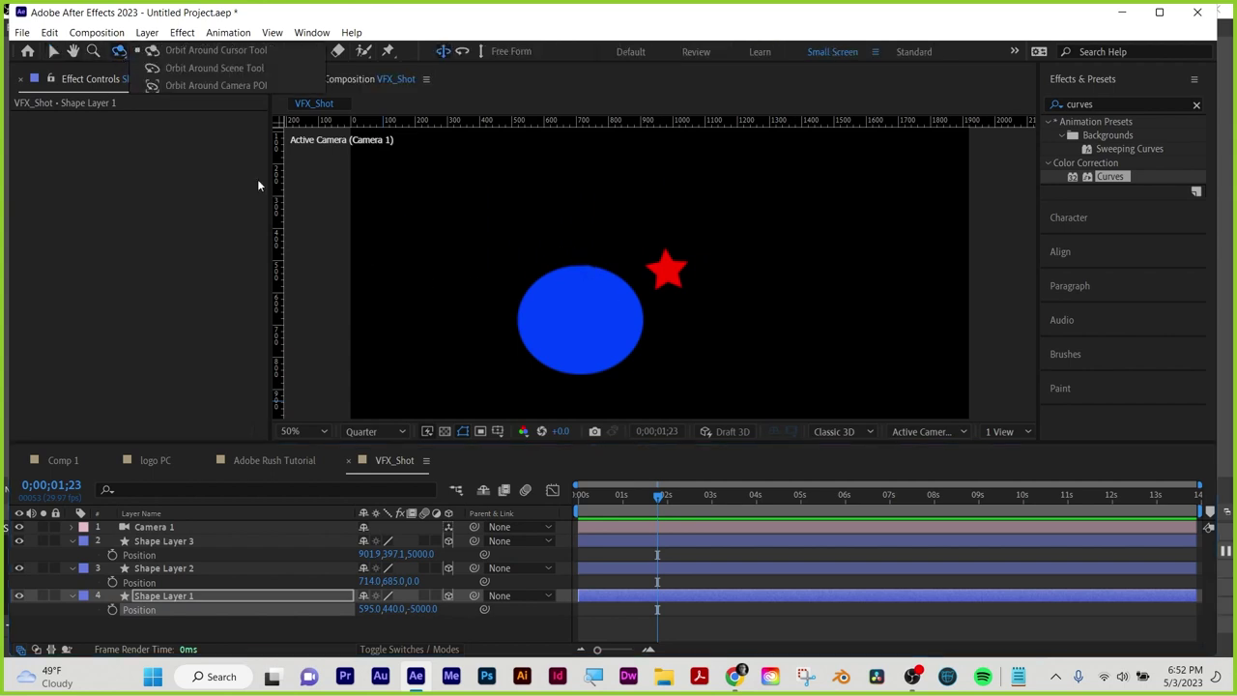
{"action": "left_click", "coordinate": [220, 51]}
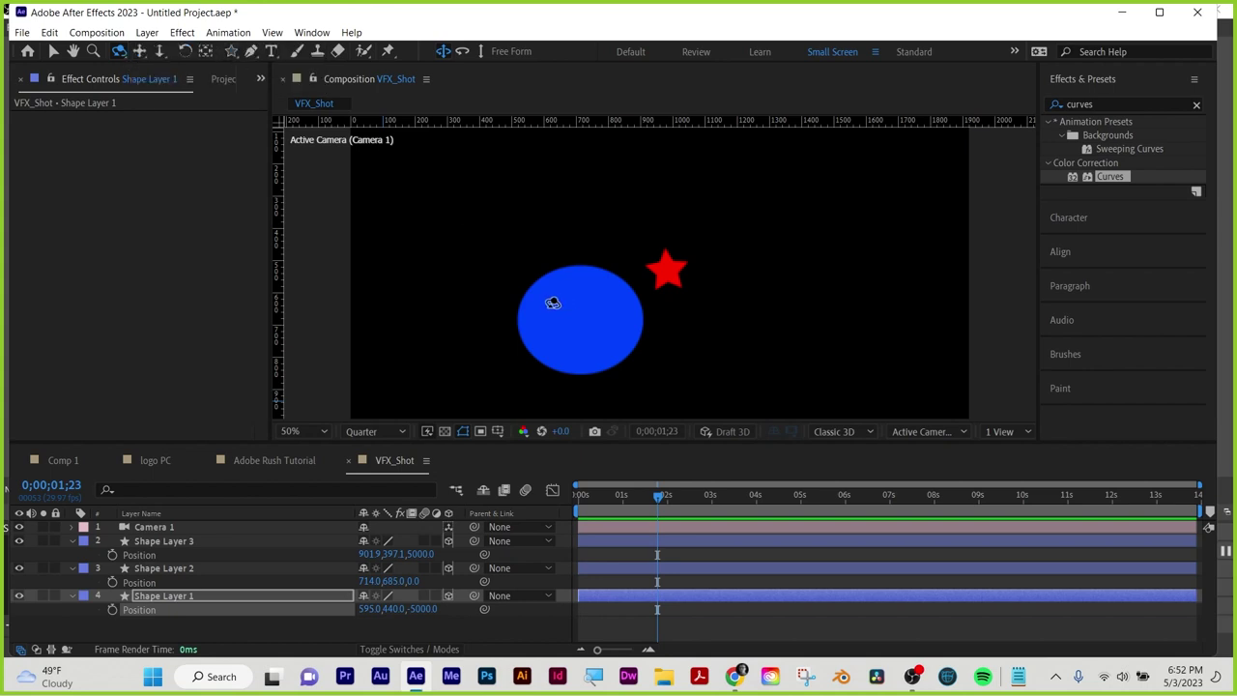
{"action": "mouse_move", "coordinate": [553, 290]}
{"action": "left_mouse_down"}
{"action": "mouse_move", "coordinate": [673, 282]}
{"action": "mouse_move", "coordinate": [553, 277]}
{"action": "mouse_move", "coordinate": [560, 220]}
{"action": "mouse_move", "coordinate": [558, 315]}
{"action": "mouse_move", "coordinate": [559, 299]}
{"action": "left_mouse_up"}
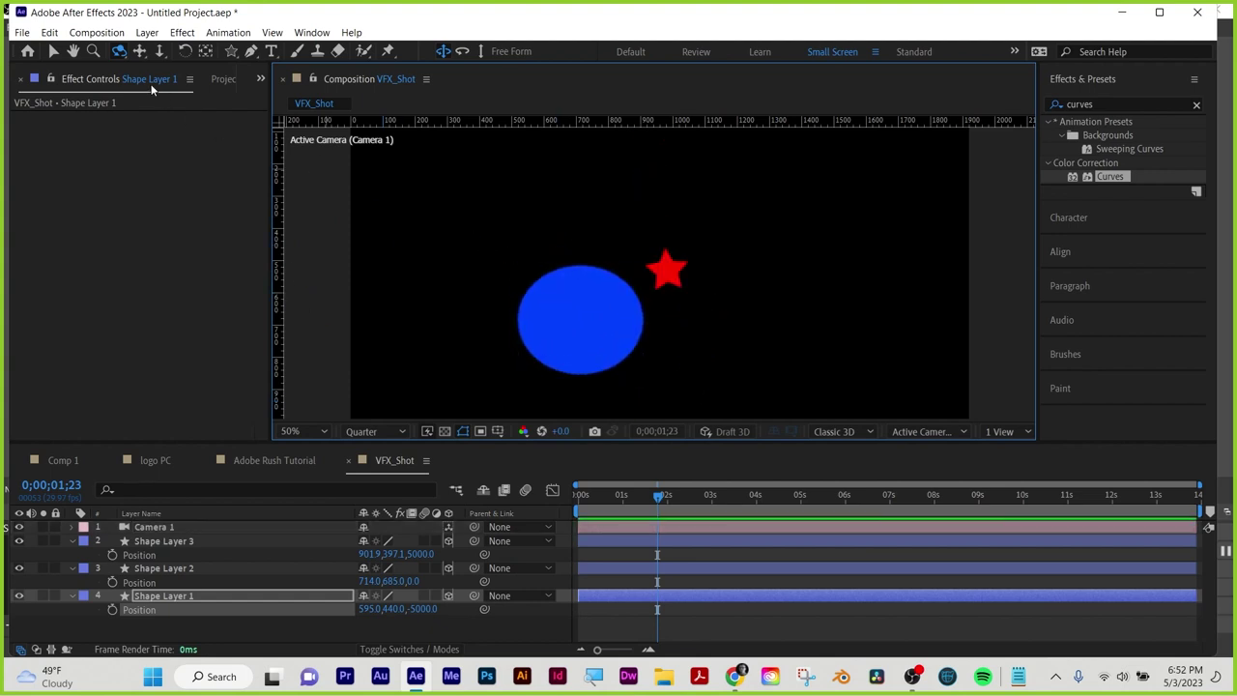
Pan Camera 1 sideways so the blue ellipse and red star shift toward the left of the frame
{"action": "left_click", "coordinate": [140, 52]}
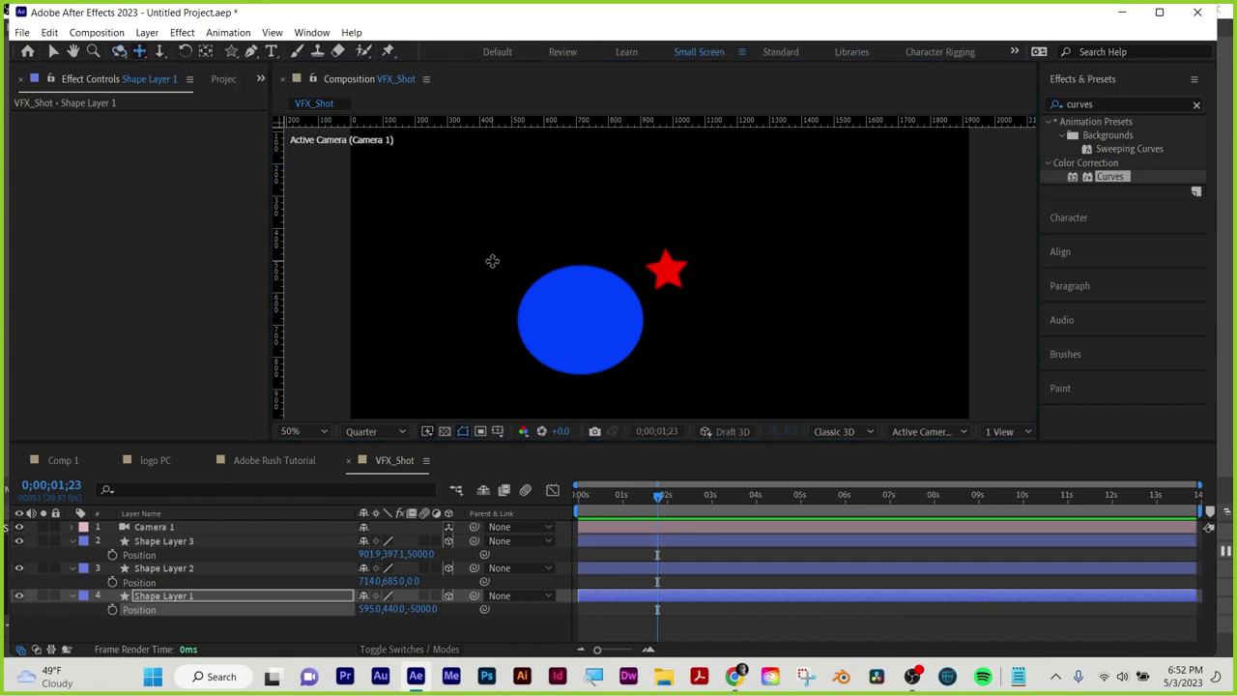
{"action": "left_click_drag", "start_coordinate": [492, 261], "coordinate": [409, 266]}
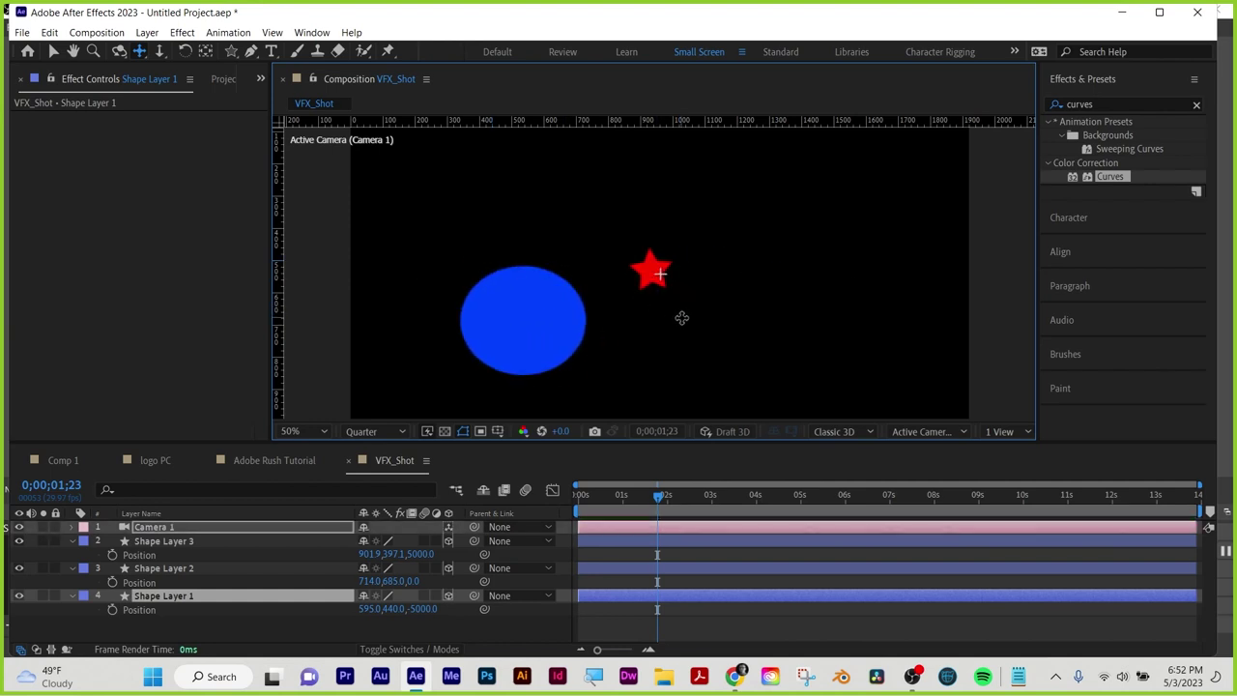
{"action": "left_click_drag", "start_coordinate": [682, 318], "coordinate": [690, 271]}
{"action": "left_click_drag", "start_coordinate": [537, 289], "coordinate": [538, 330]}
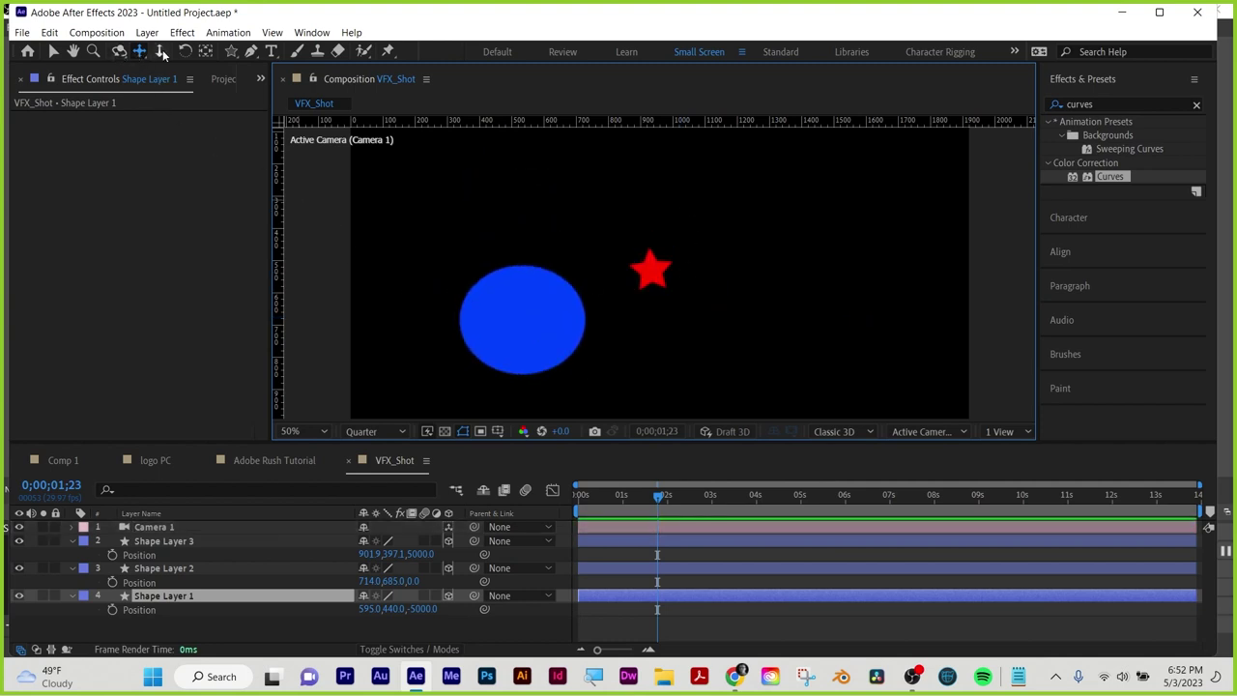
Dolly Camera 1 backward until the yellow square comes into frame in front of the small ellipse and star
{"action": "left_click", "coordinate": [162, 52]}
{"action": "left_click_drag", "start_coordinate": [715, 243], "coordinate": [752, 370]}
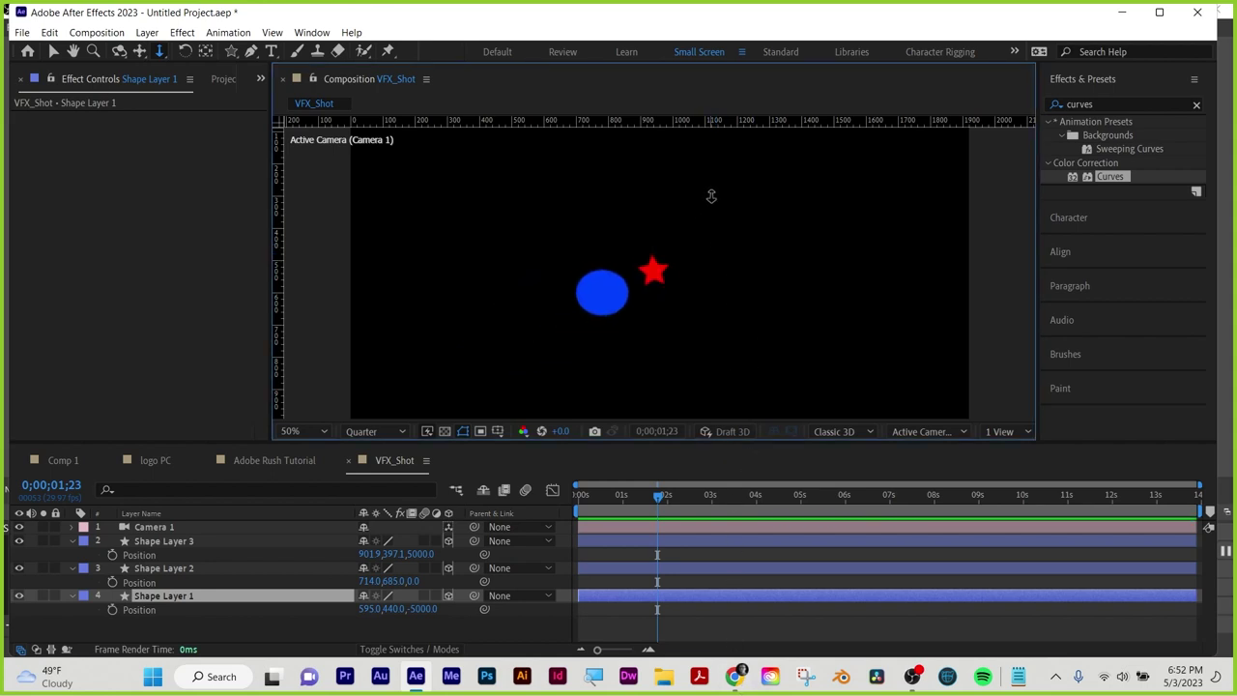
{"action": "left_click_drag", "start_coordinate": [711, 196], "coordinate": [751, 351]}
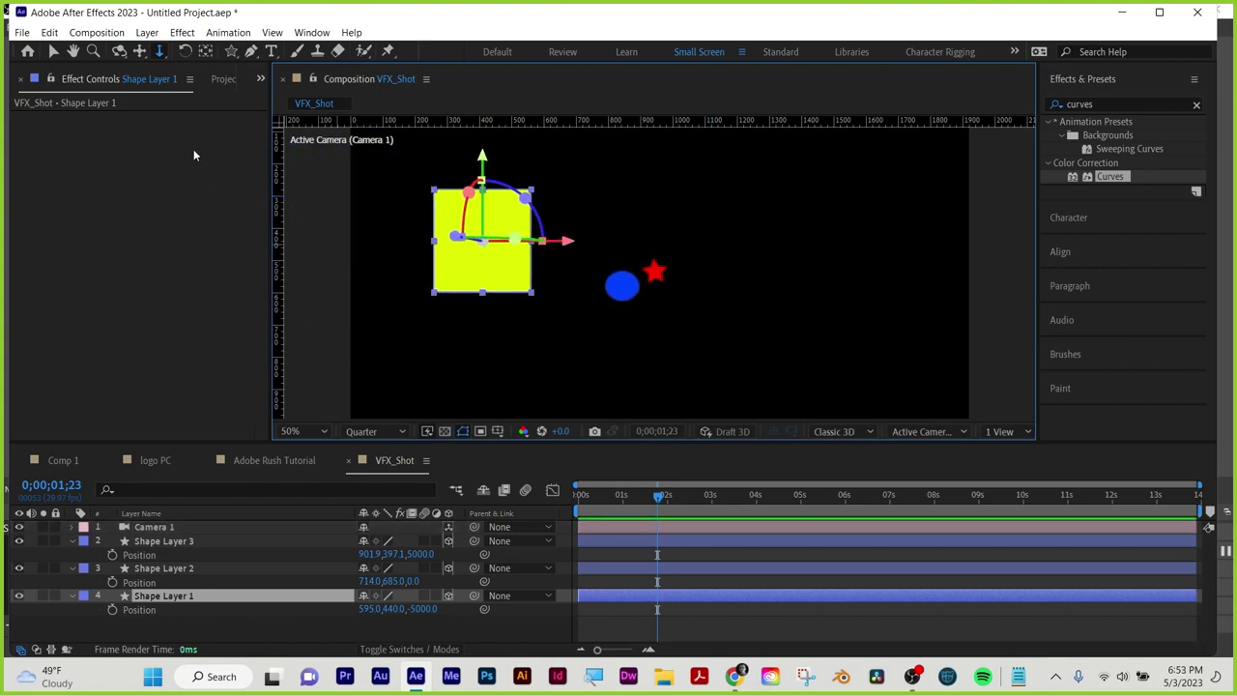
Orbit Camera 1 around the shapes so the yellow square sits lower and closer to the blue ellipse
{"action": "left_click", "coordinate": [116, 52]}
{"action": "mouse_move", "coordinate": [506, 329]}
{"action": "left_mouse_down"}
{"action": "mouse_move", "coordinate": [528, 334]}
{"action": "mouse_move", "coordinate": [499, 325]}
{"action": "left_mouse_up"}
{"action": "mouse_move", "coordinate": [648, 352]}
{"action": "left_mouse_down"}
{"action": "mouse_move", "coordinate": [663, 354]}
{"action": "mouse_move", "coordinate": [580, 348]}
{"action": "mouse_move", "coordinate": [676, 329]}
{"action": "mouse_move", "coordinate": [635, 334]}
{"action": "mouse_move", "coordinate": [666, 334]}
{"action": "mouse_move", "coordinate": [646, 337]}
{"action": "left_mouse_up"}
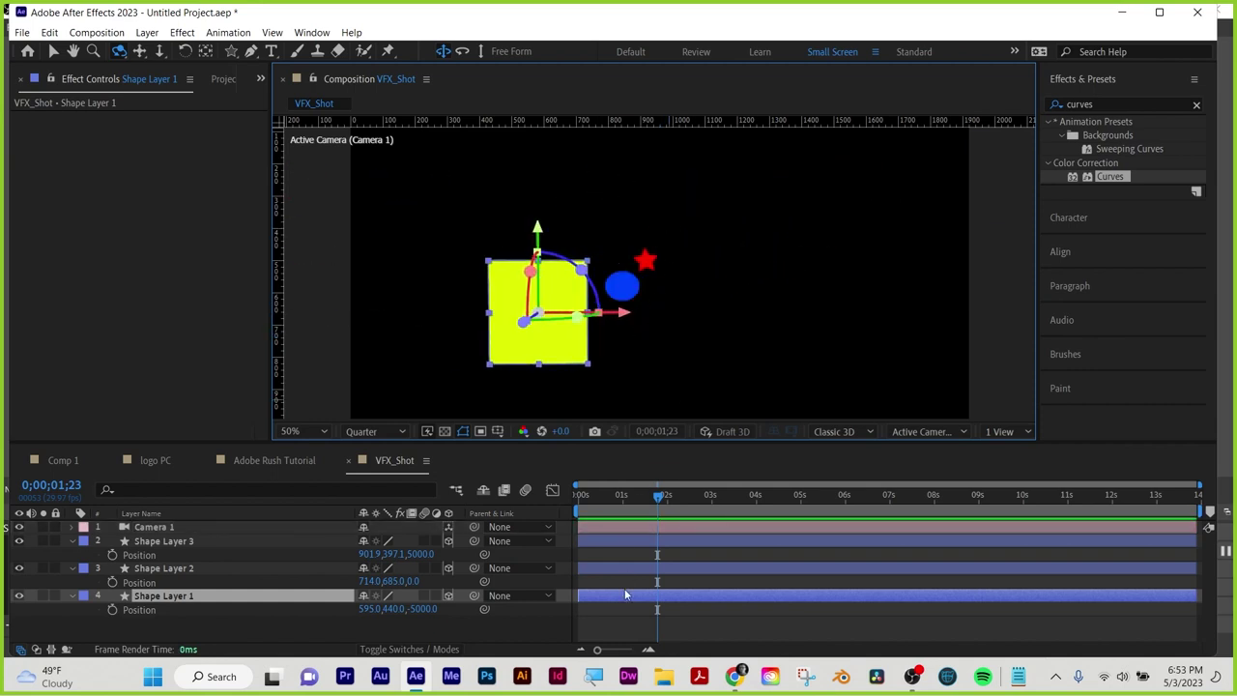
Deselect all layers and add a blue spot light named Spot Light 1 with 395% intensity, 90° cone angle and Inverse Square Clamped falloff
{"action": "left_click", "coordinate": [607, 624]}
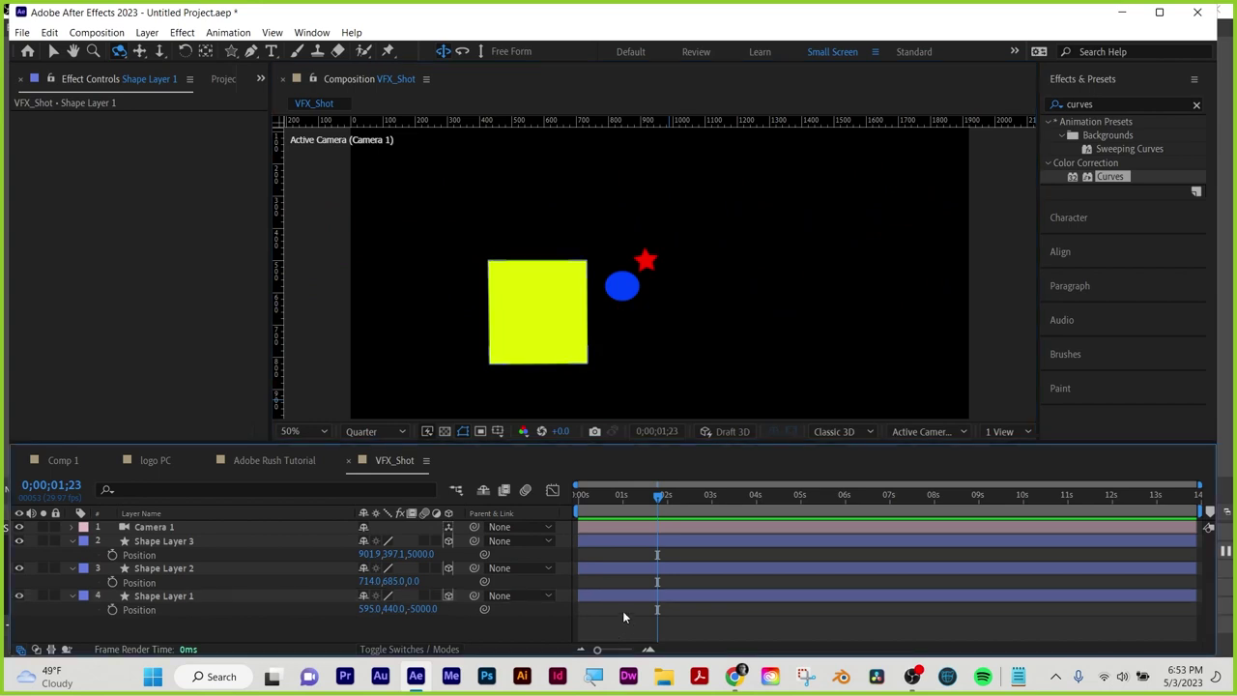
{"action": "left_click_drag", "start_coordinate": [126, 624], "coordinate": [162, 528]}
{"action": "key", "text": "F2"}
{"action": "left_click", "coordinate": [145, 33]}
{"action": "mouse_move", "coordinate": [165, 50]}
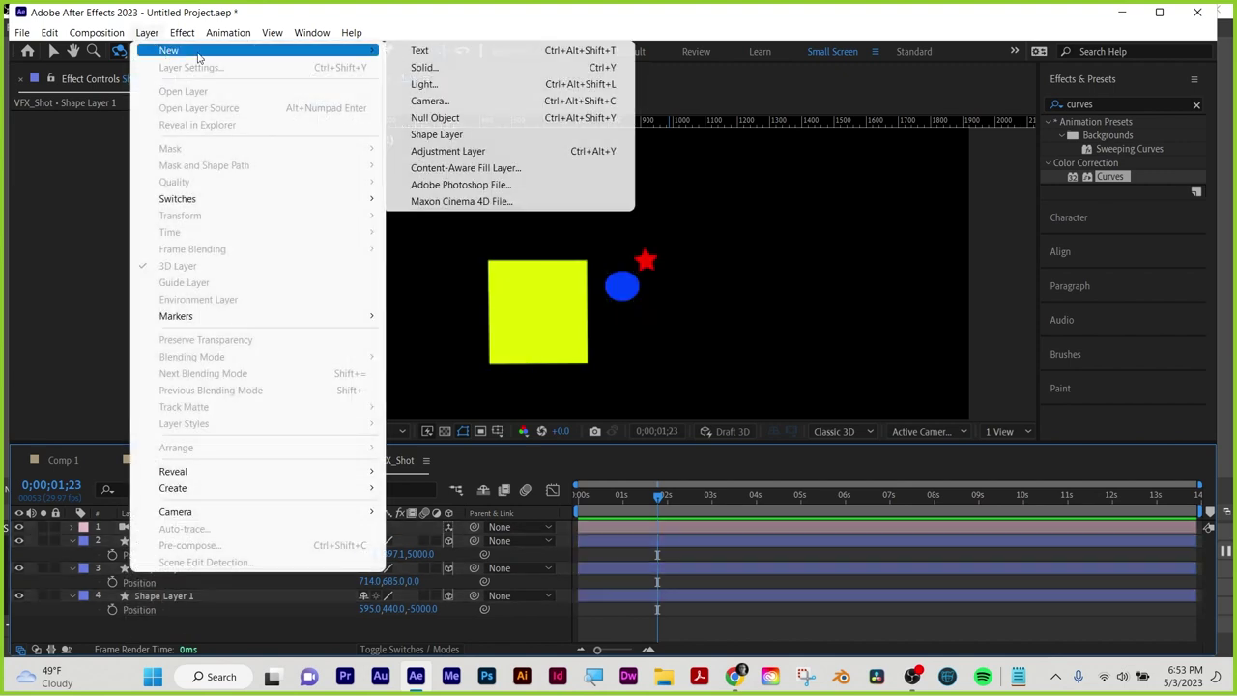
{"action": "left_click", "coordinate": [425, 84]}
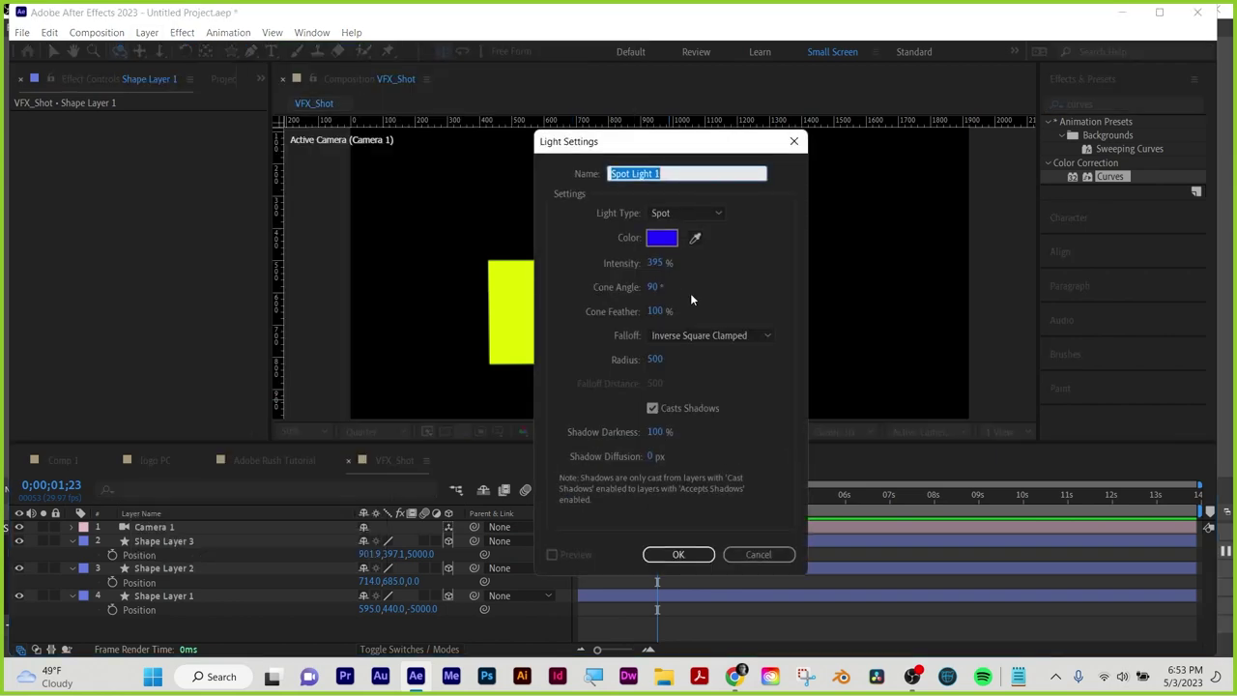
{"action": "left_click", "coordinate": [679, 554]}
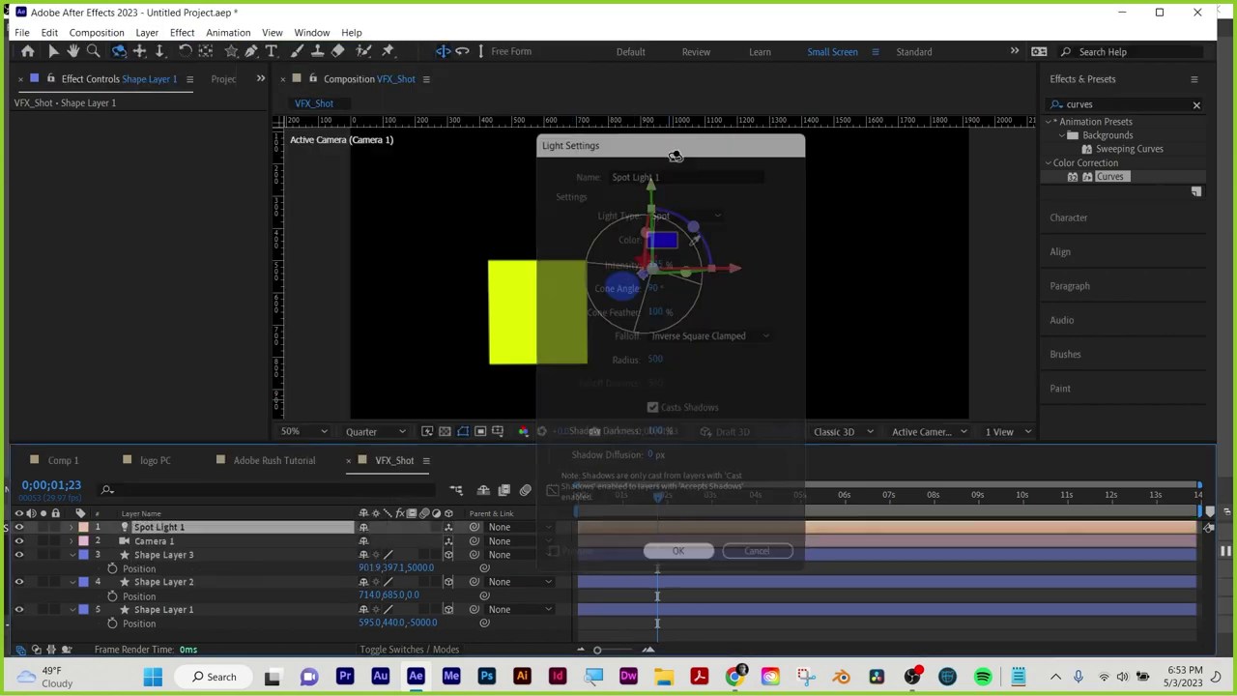
Move Spot Light 1 forward toward the camera and up to the right, to about Y -46, Z -4886
{"action": "left_click", "coordinate": [53, 51]}
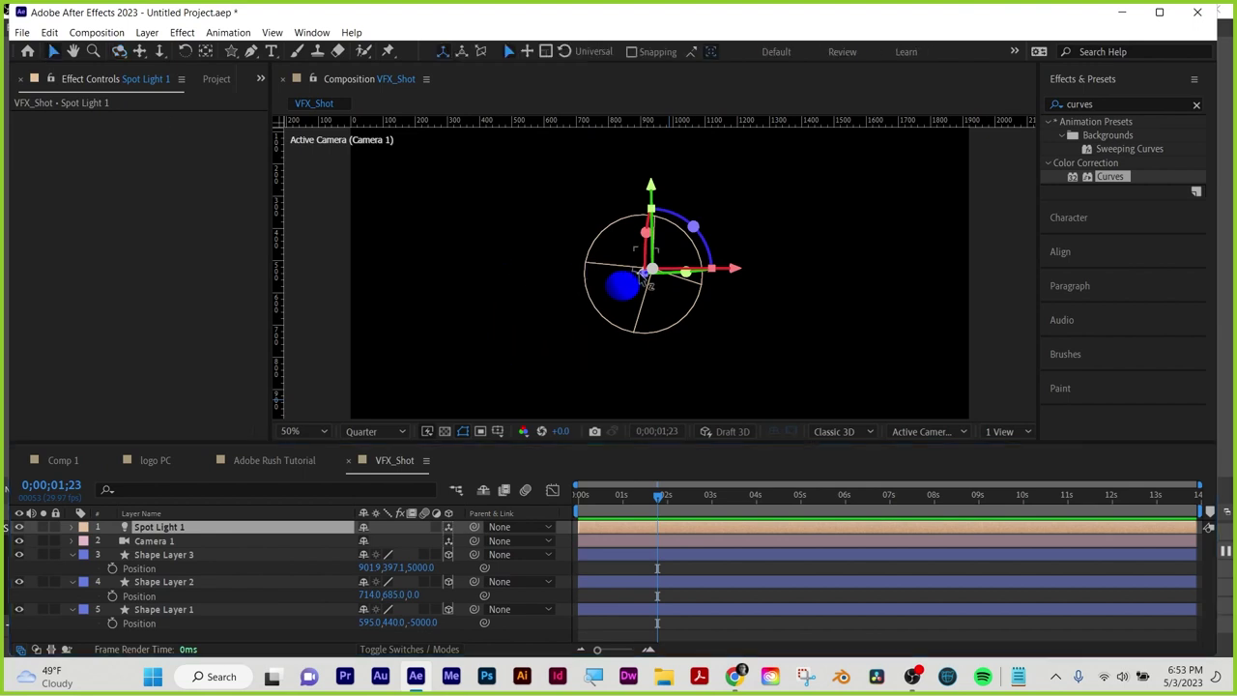
{"action": "mouse_move", "coordinate": [648, 281]}
{"action": "left_mouse_down"}
{"action": "mouse_move", "coordinate": [925, 296]}
{"action": "mouse_move", "coordinate": [684, 276]}
{"action": "mouse_move", "coordinate": [681, 292]}
{"action": "mouse_move", "coordinate": [667, 293]}
{"action": "left_mouse_up"}
{"action": "left_click_drag", "start_coordinate": [801, 259], "coordinate": [826, 227]}
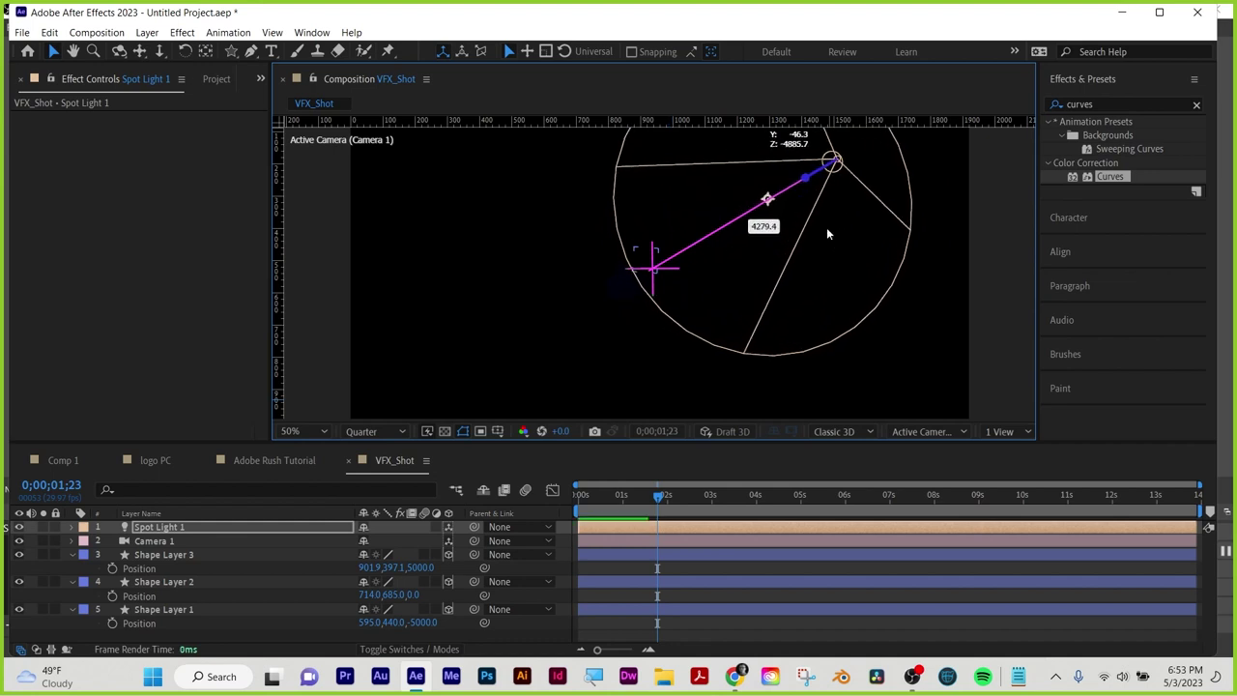
Move the spot light closer to the circle and star, at about the circle's height in the frame
{"action": "left_click_drag", "start_coordinate": [923, 162], "coordinate": [839, 167]}
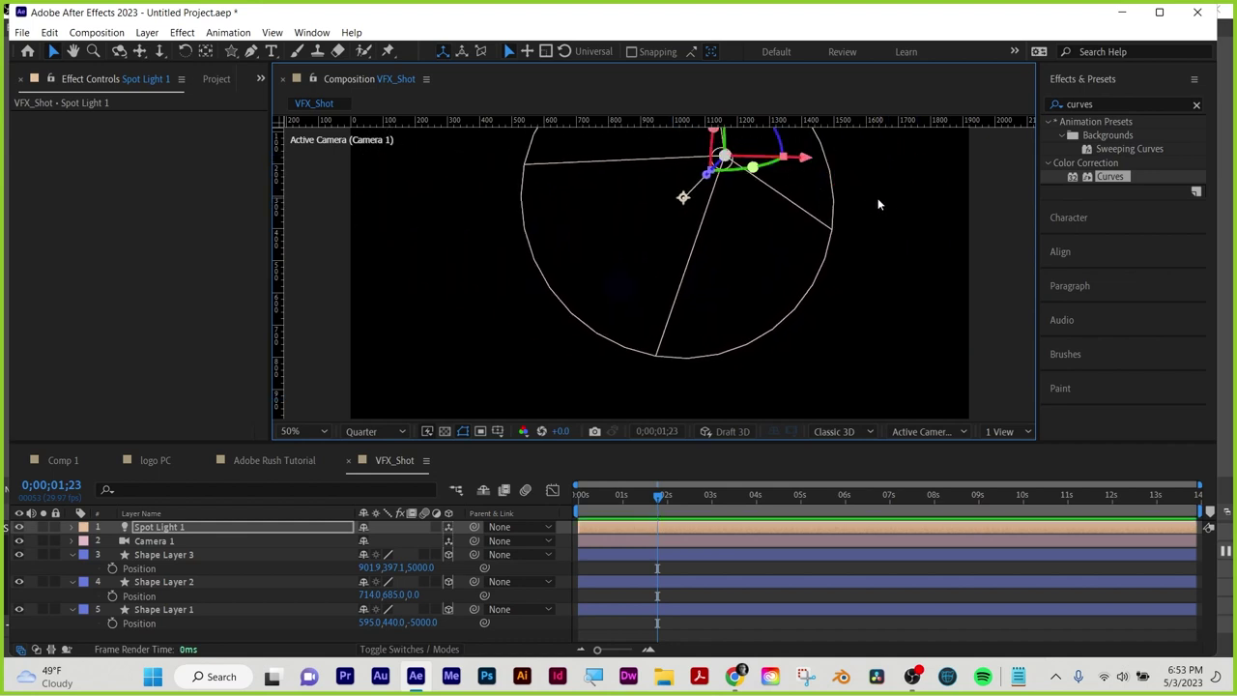
{"action": "left_click_drag", "start_coordinate": [723, 136], "coordinate": [730, 269]}
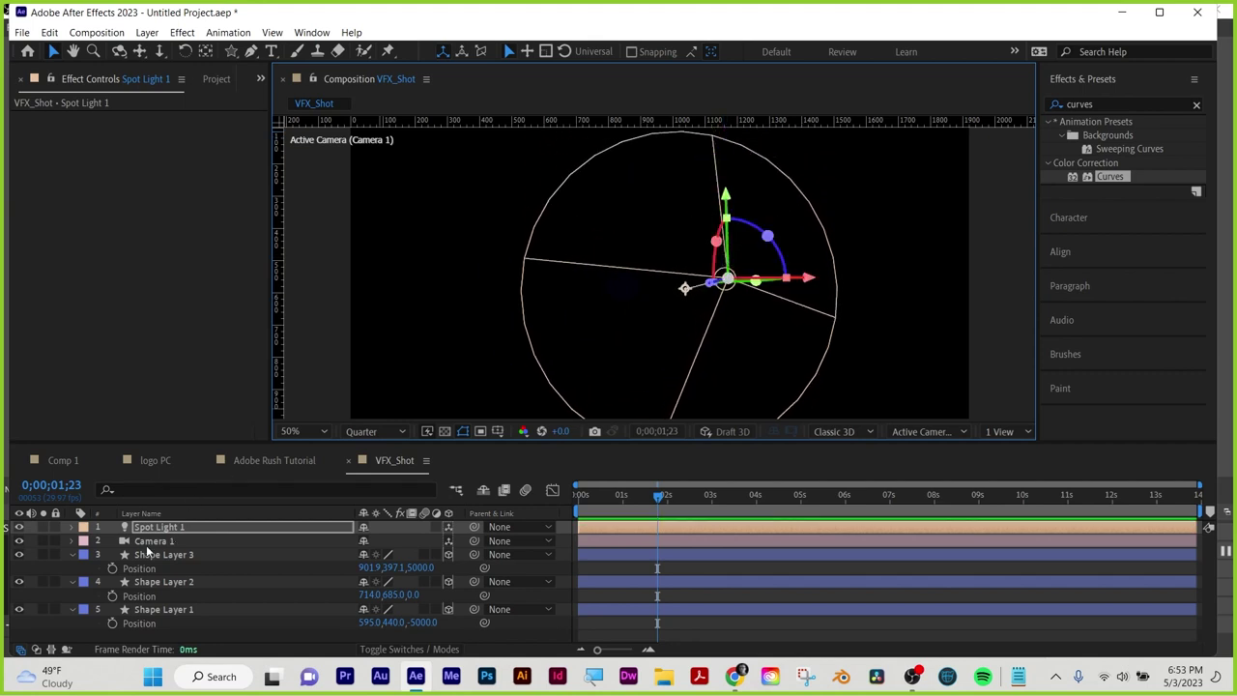
Raise Spot Light 1's intensity to 1550% and widen its cone angle to 122°
{"action": "left_click", "coordinate": [69, 527]}
{"action": "left_click", "coordinate": [85, 555]}
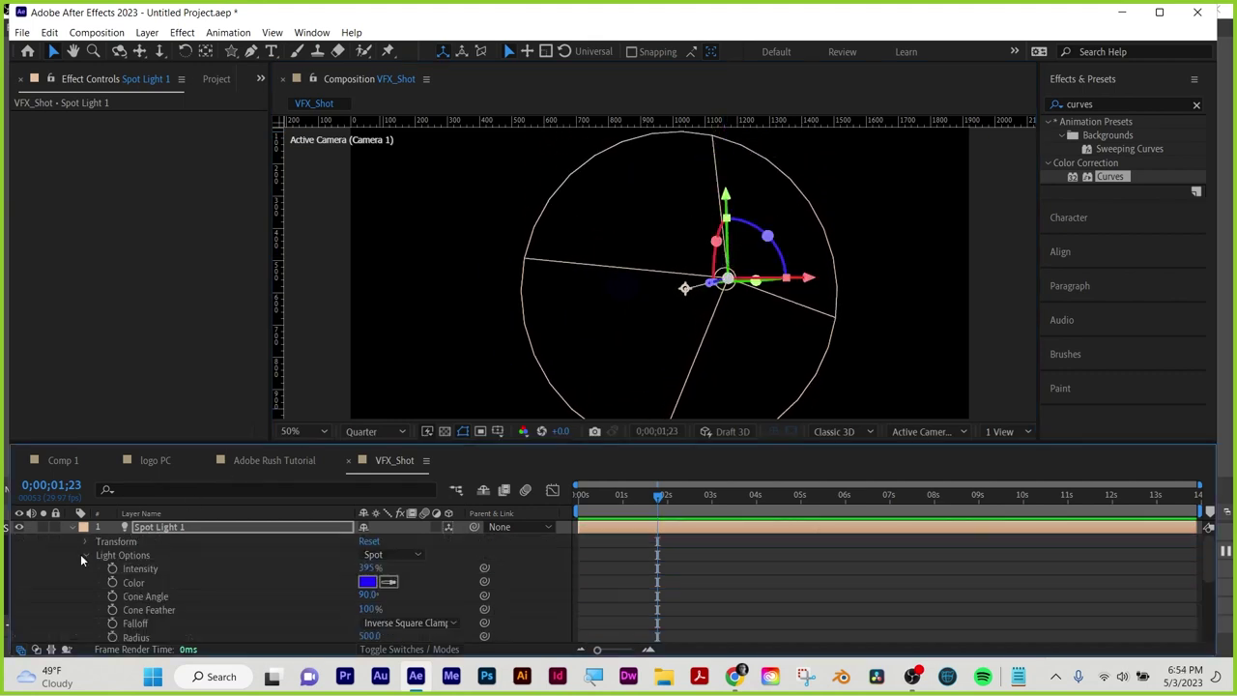
{"action": "scroll", "coordinate": [81, 553], "scroll_direction": "down", "scroll_amount": 1}
{"action": "left_click_drag", "start_coordinate": [806, 534], "coordinate": [1163, 533]}
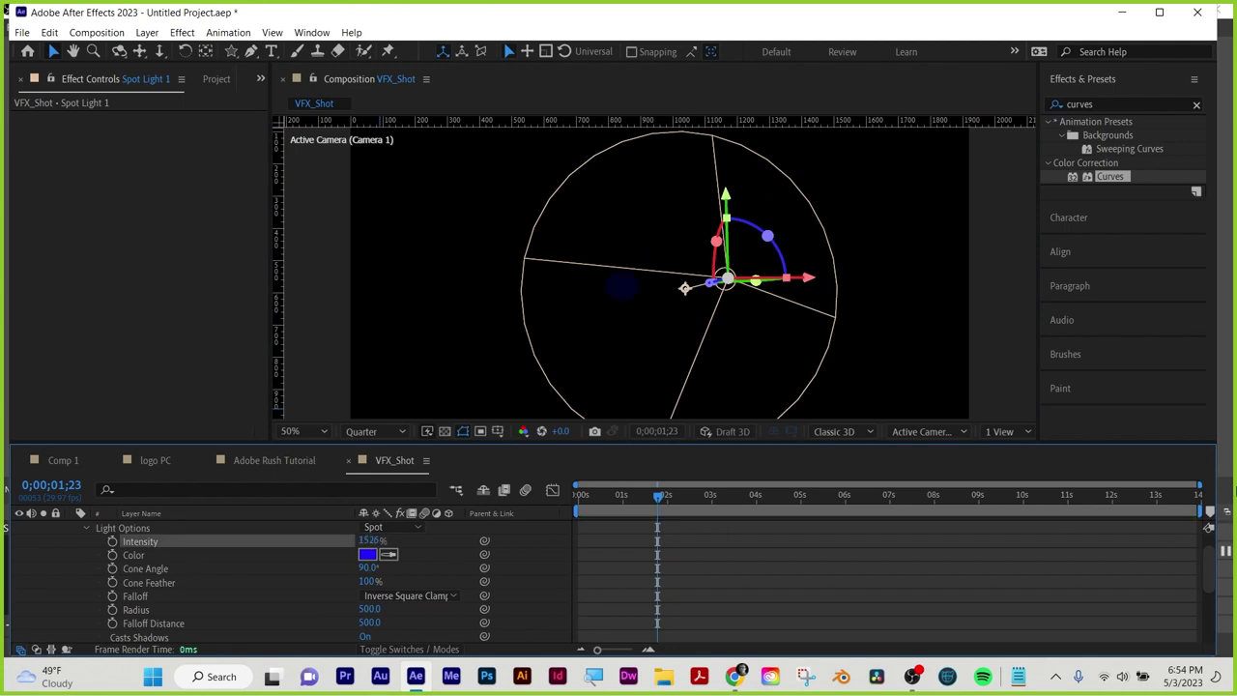
{"action": "left_click_drag", "start_coordinate": [370, 568], "coordinate": [454, 569]}
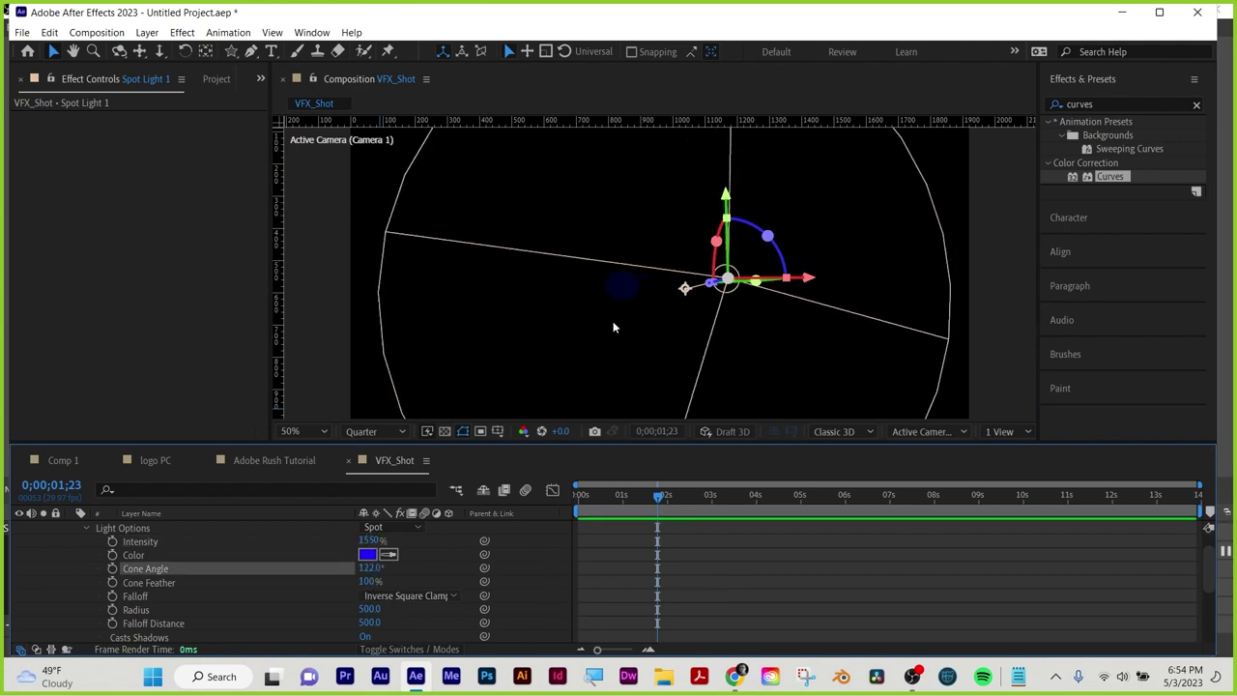
Change the spot light's color to white (FFFFFF) and set its intensity to 40000%
{"action": "left_click", "coordinate": [367, 554]}
{"action": "left_click", "coordinate": [789, 396]}
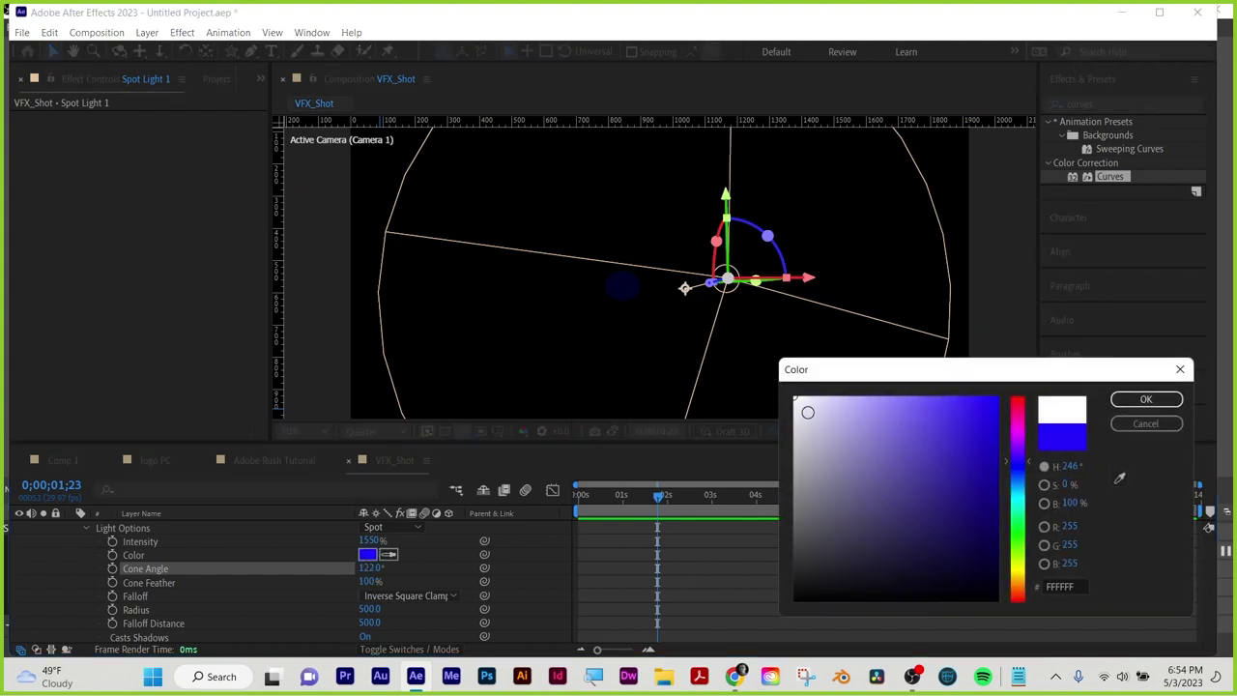
{"action": "left_click", "coordinate": [1147, 399]}
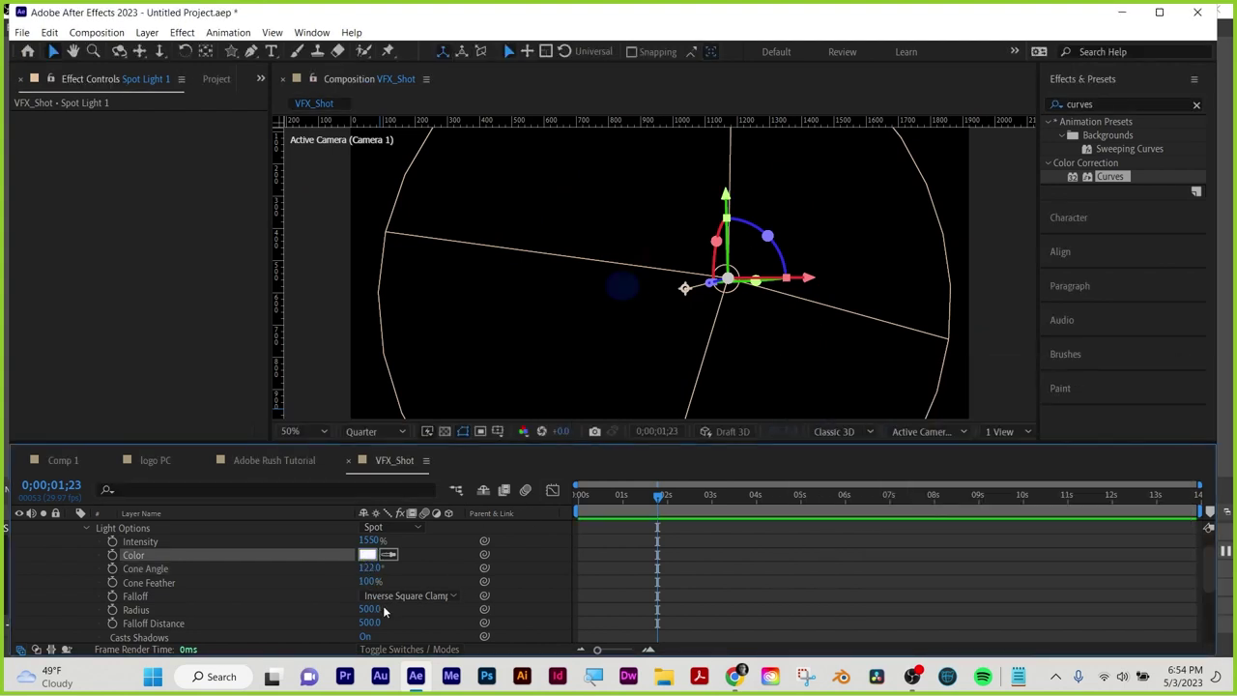
{"action": "left_click_drag", "start_coordinate": [370, 540], "coordinate": [442, 538]}
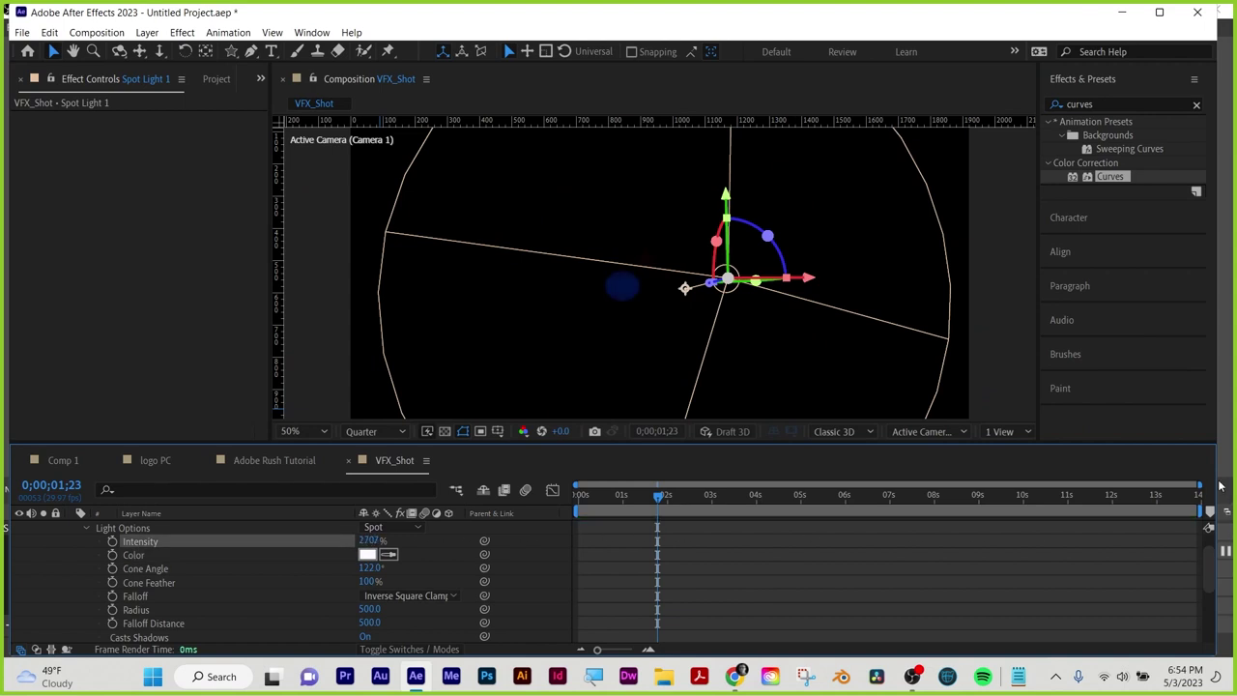
{"action": "left_click", "coordinate": [368, 539]}
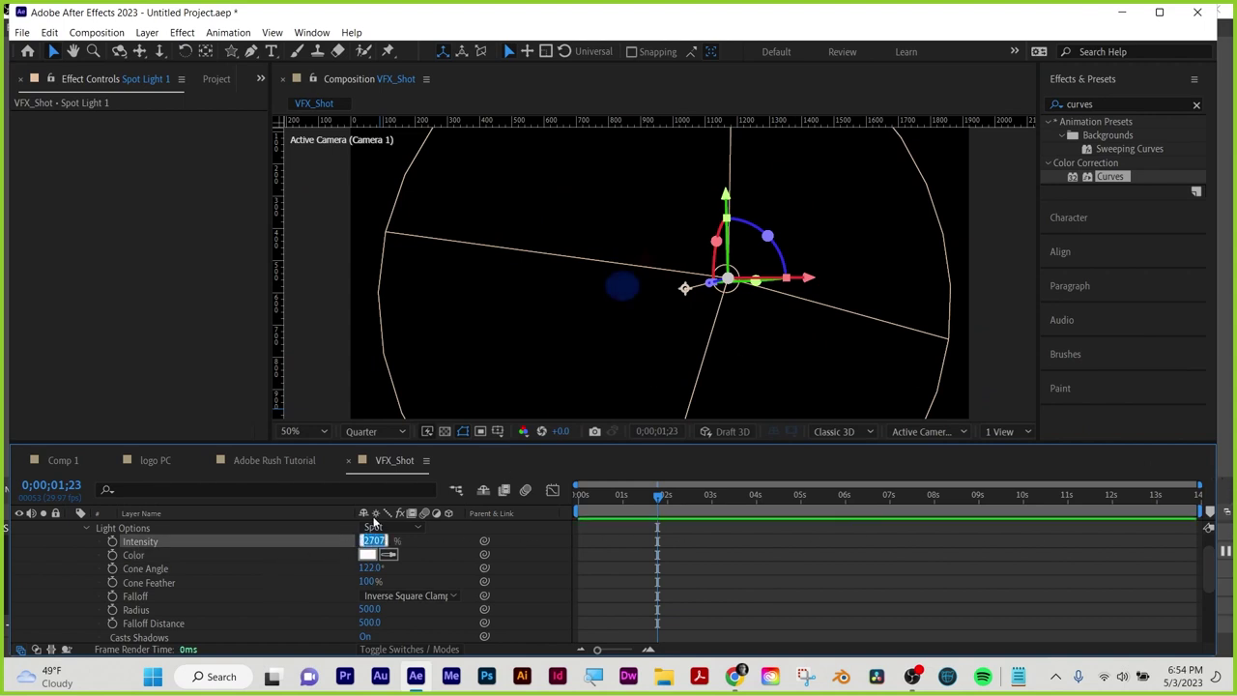
{"action": "type", "text": "40000"}
{"action": "key", "text": "Return"}
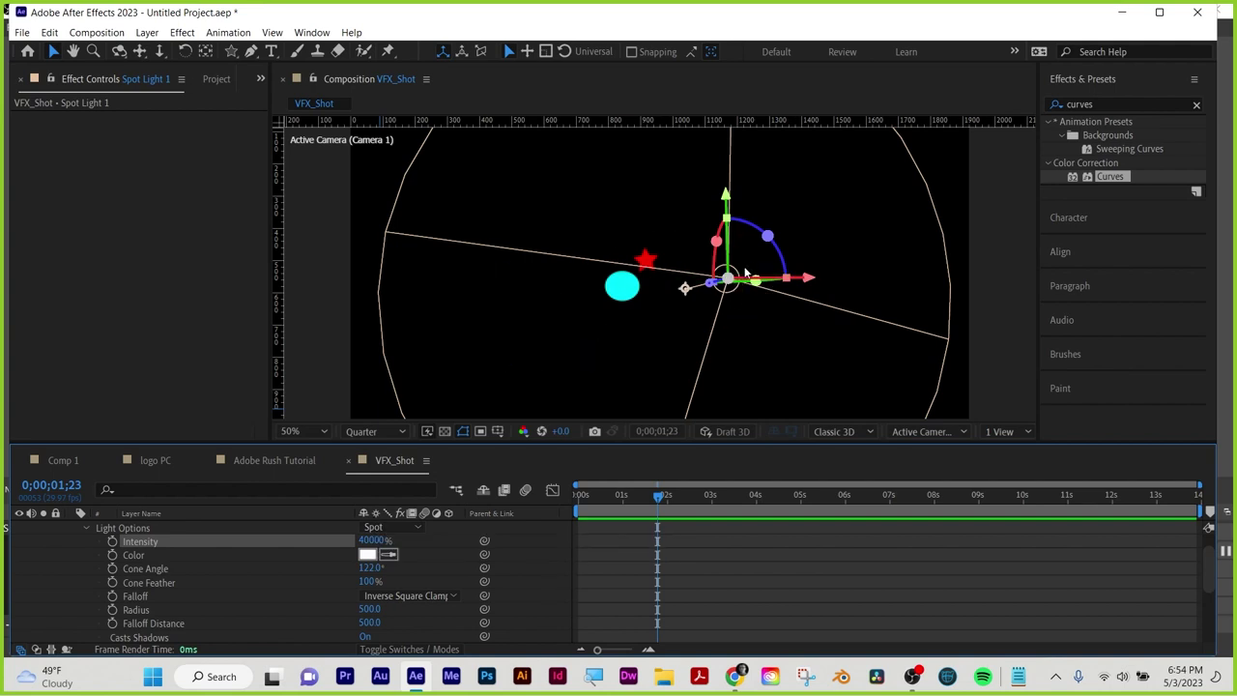
{"action": "left_click", "coordinate": [684, 288]}
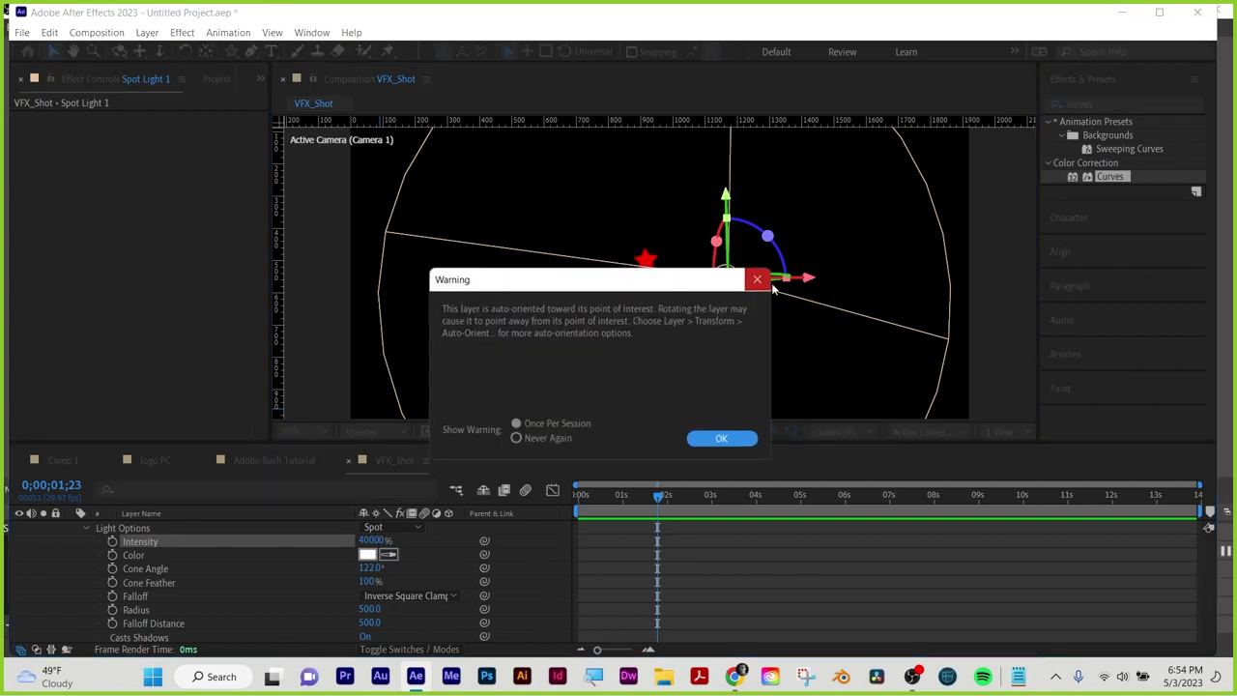
{"action": "left_click", "coordinate": [724, 441]}
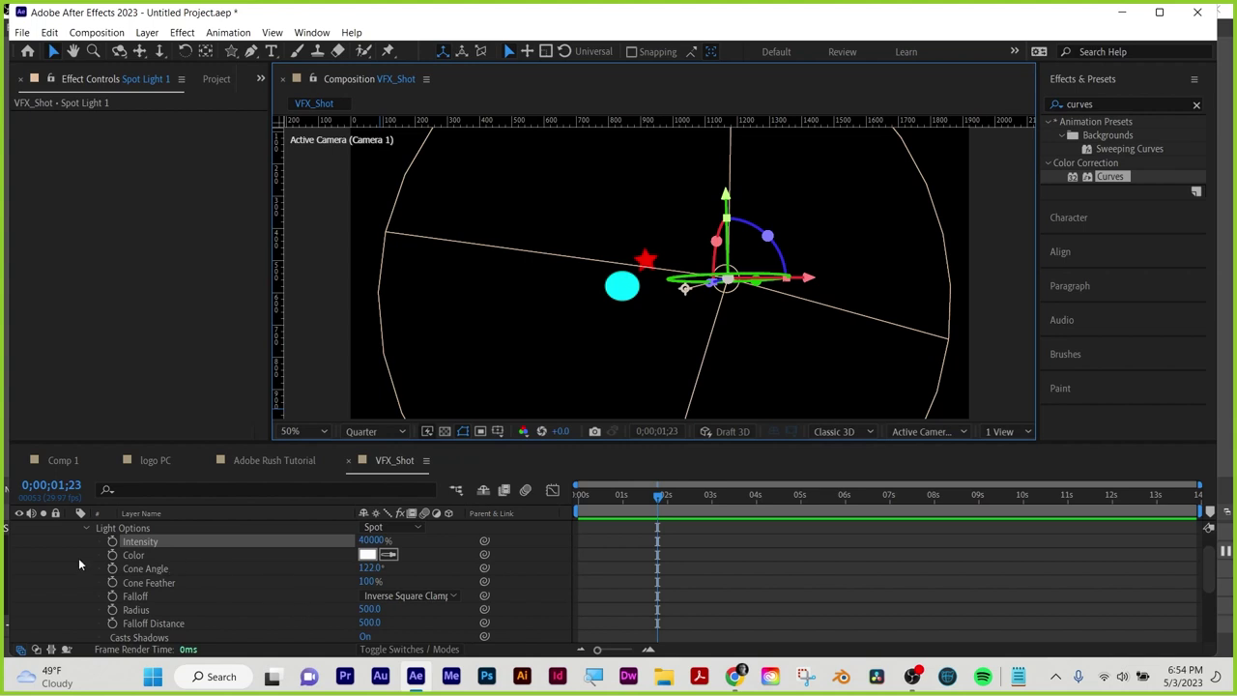
Delete the Spot Light 1 layer and collapse the properties of the remaining layers
{"action": "left_click", "coordinate": [88, 528]}
{"action": "key", "text": "Return"}
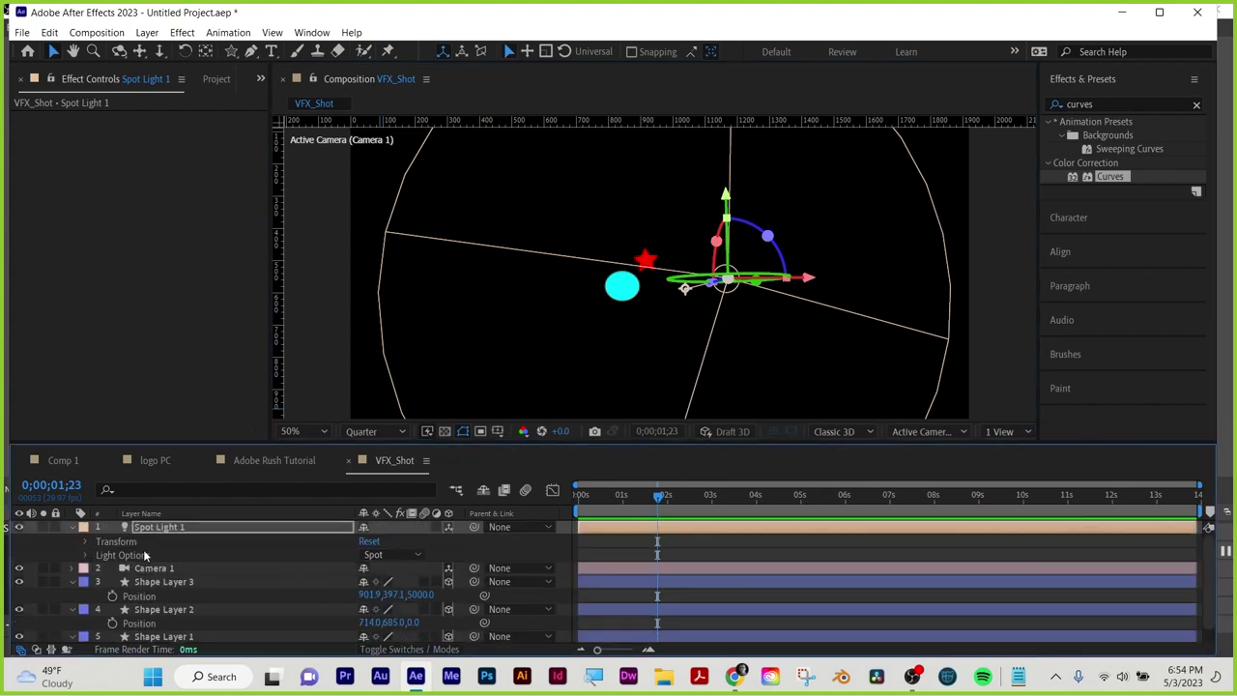
{"action": "left_click", "coordinate": [163, 523]}
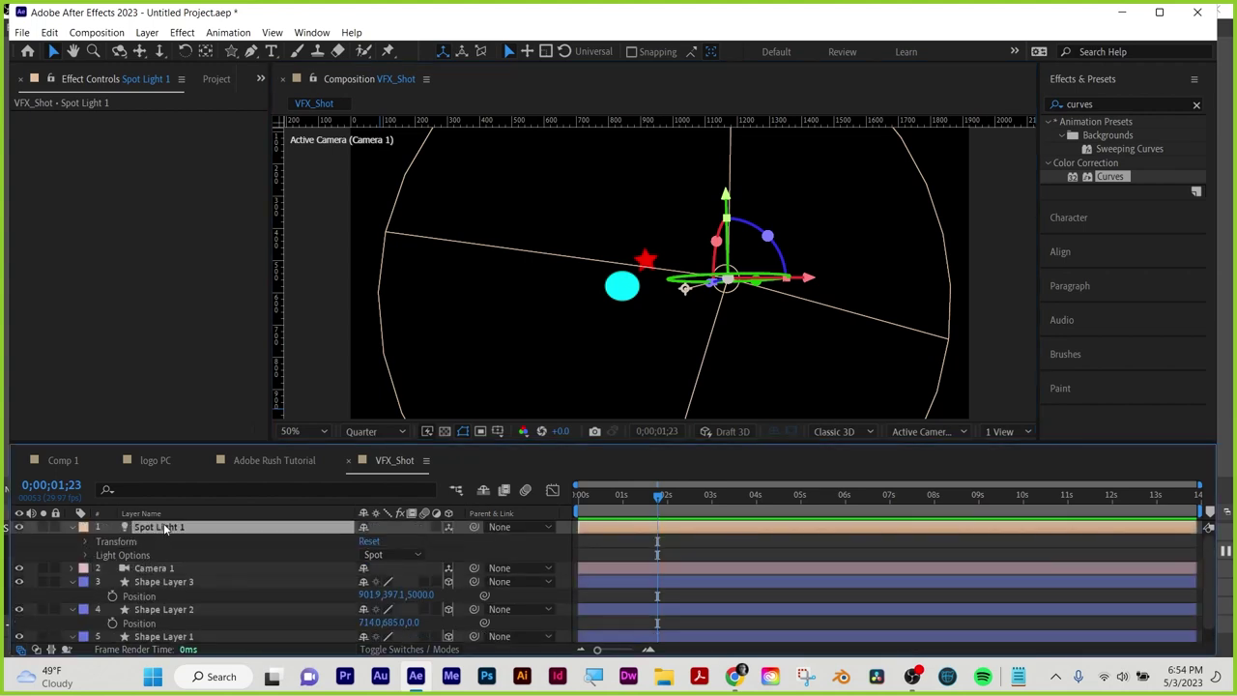
{"action": "key", "text": "Delete"}
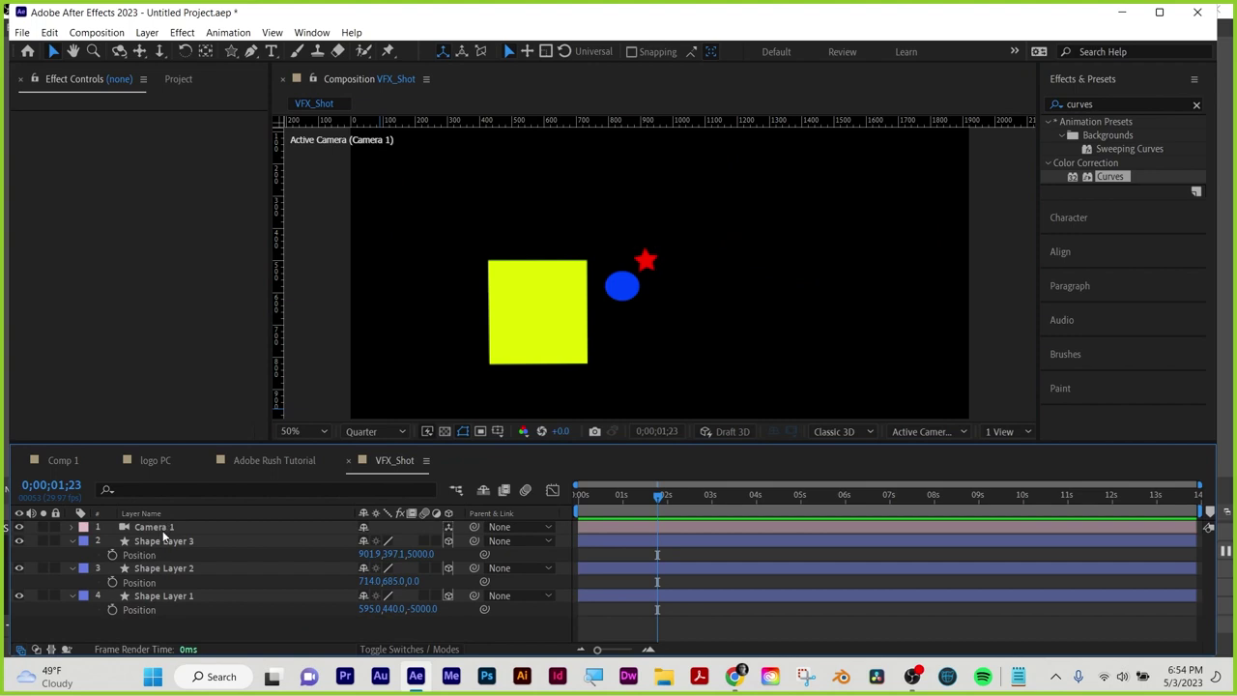
{"action": "left_click", "coordinate": [197, 619]}
{"action": "key", "text": "u"}
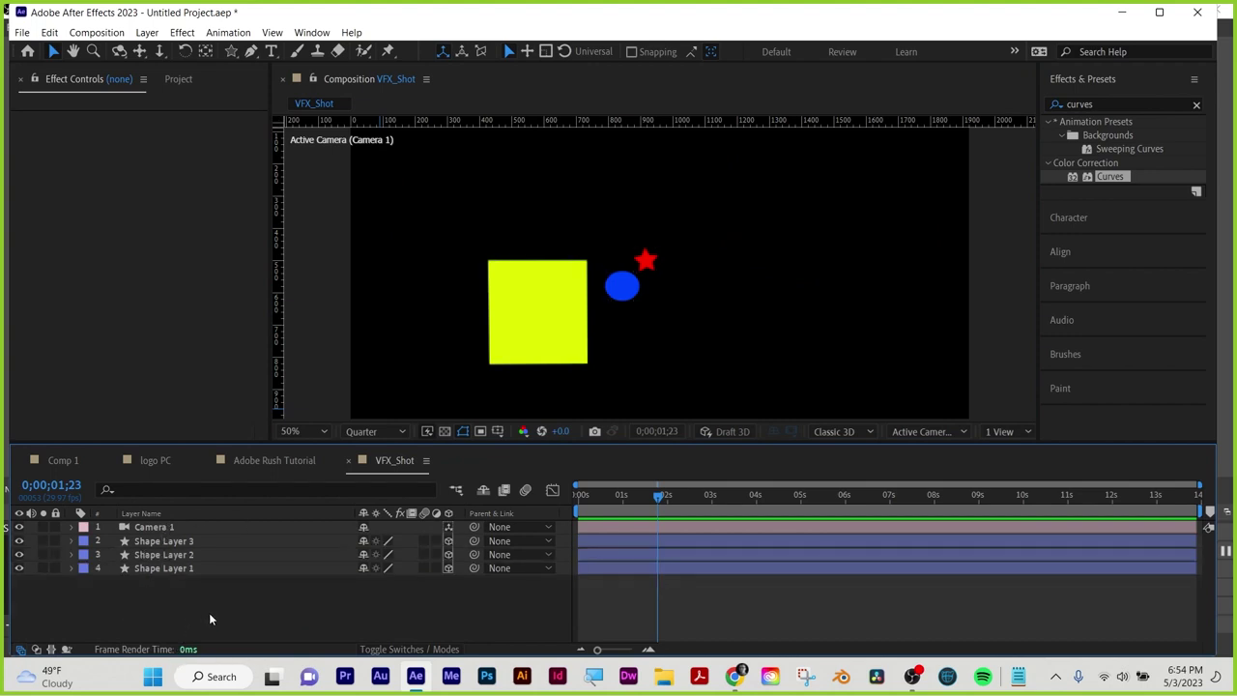
Add a new null object to the VFX_Shot composition and make it a 3D layer
{"action": "left_click", "coordinate": [145, 32]}
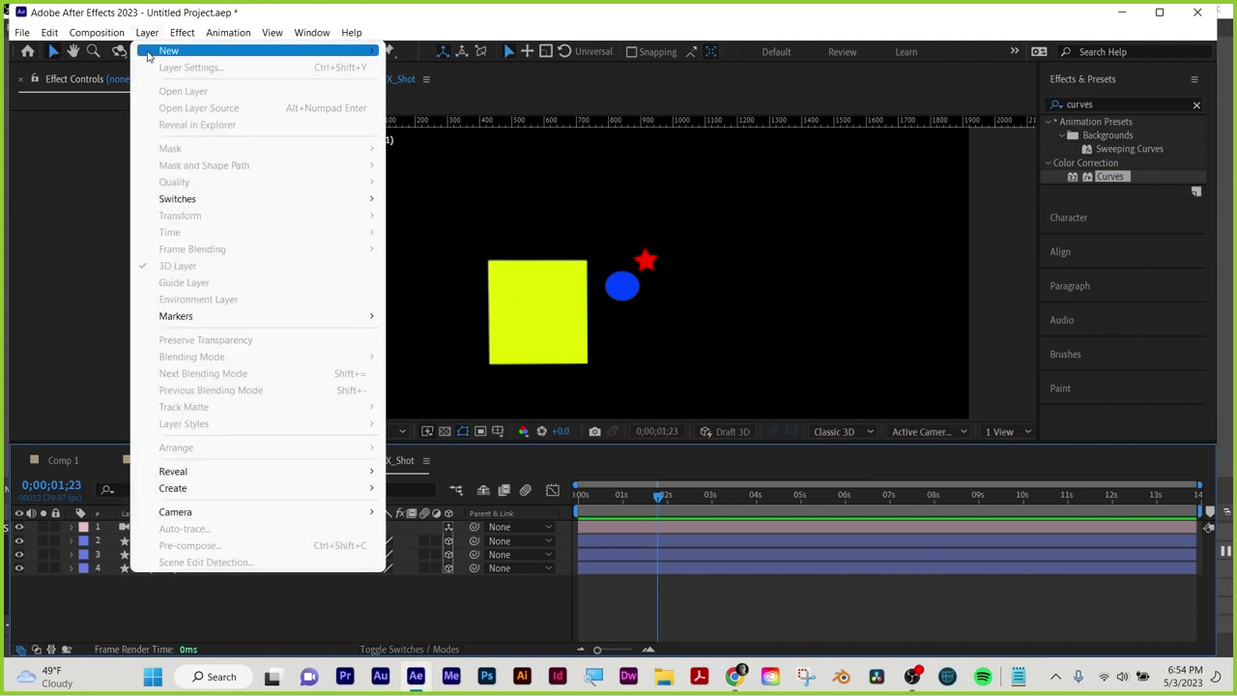
{"action": "mouse_move", "coordinate": [172, 50]}
{"action": "left_click", "coordinate": [446, 117]}
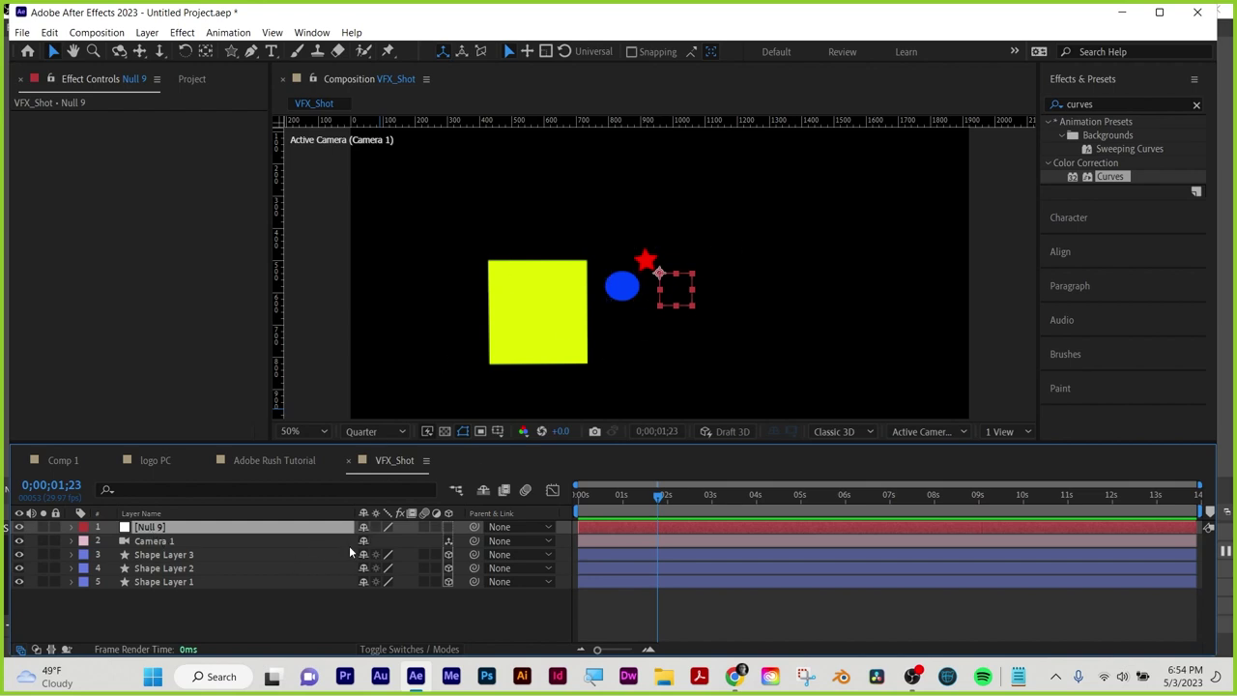
{"action": "left_click", "coordinate": [447, 527]}
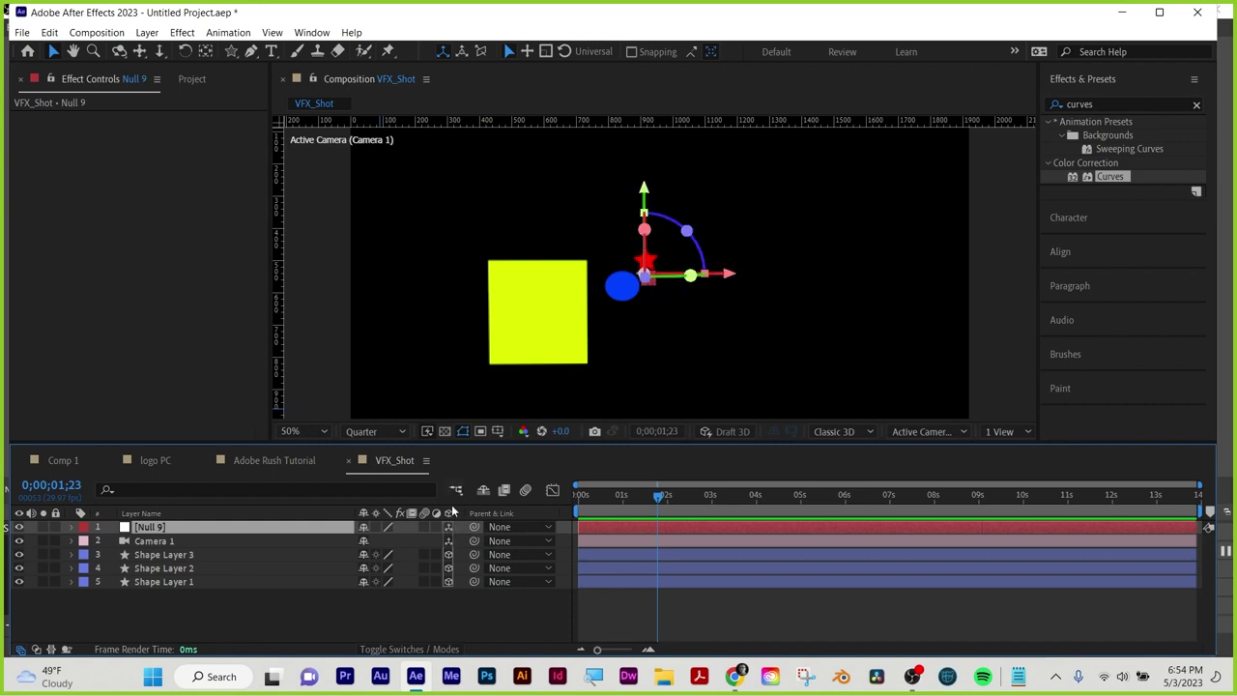
Parent Camera 1 to the Null 9 layer
{"action": "left_click", "coordinate": [71, 541]}
{"action": "left_click", "coordinate": [161, 542]}
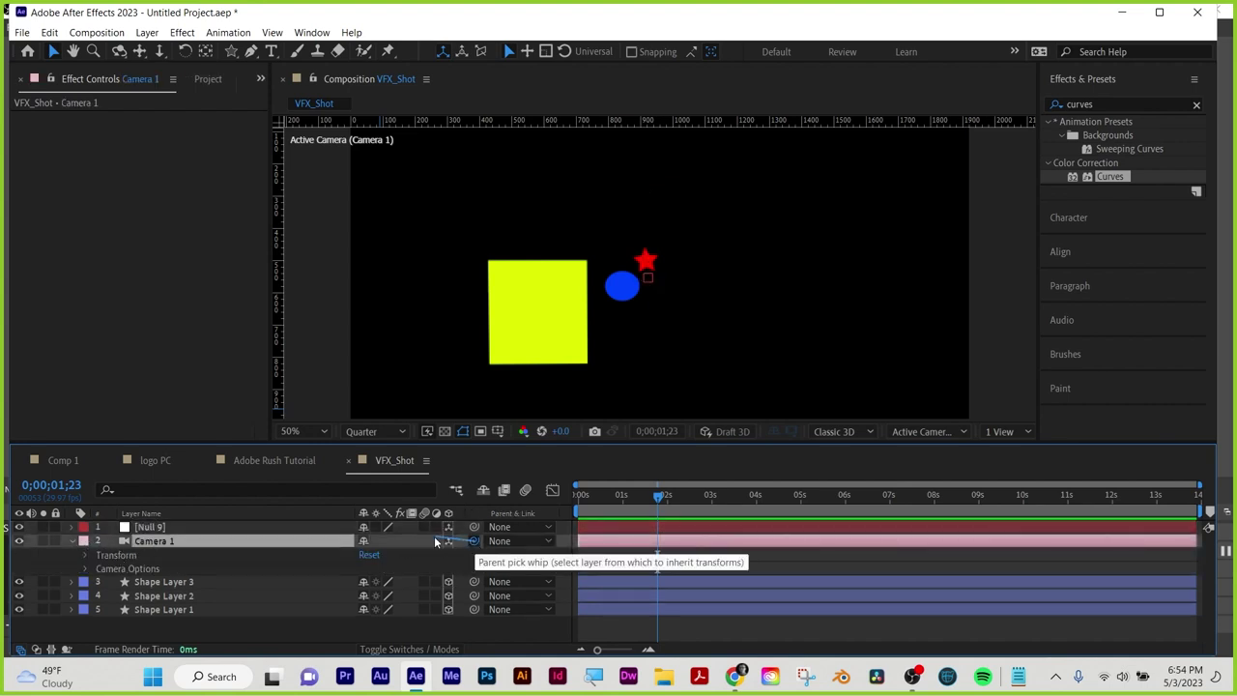
{"action": "left_click_drag", "start_coordinate": [435, 541], "coordinate": [162, 529]}
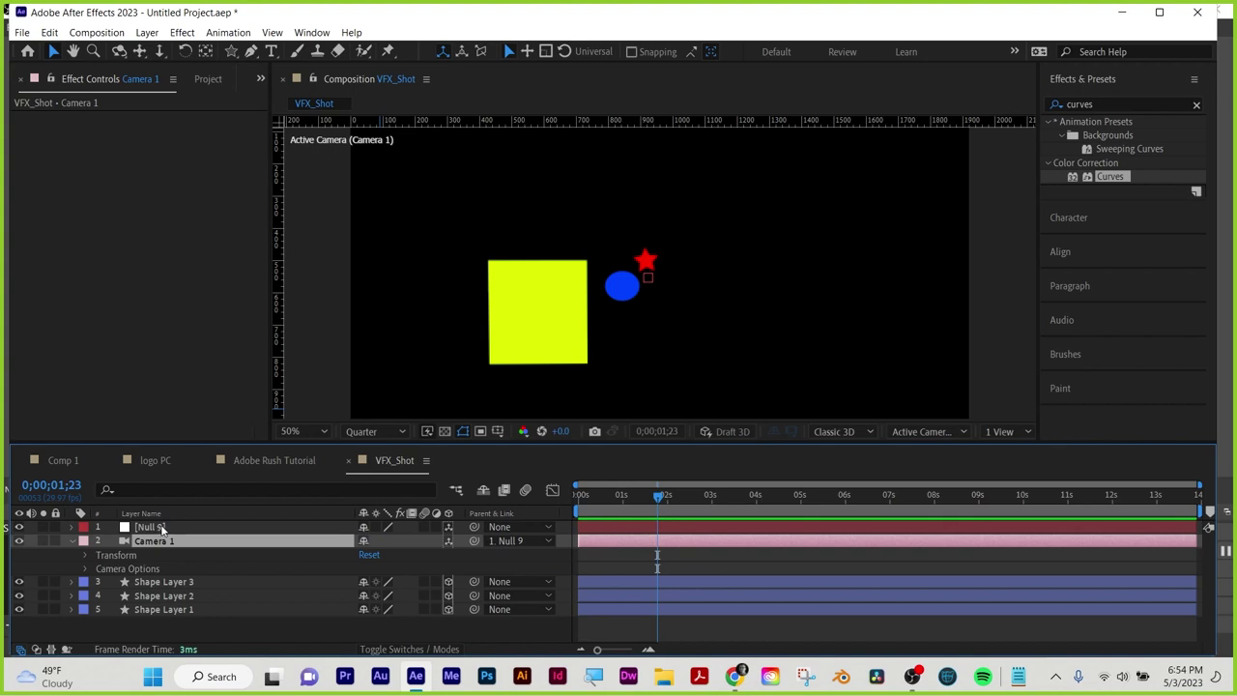
{"action": "left_click", "coordinate": [73, 542]}
Set Null 9's position to 1099, 567, 199 and rotate it 2° on X and 1° on Y
{"action": "left_click", "coordinate": [148, 527]}
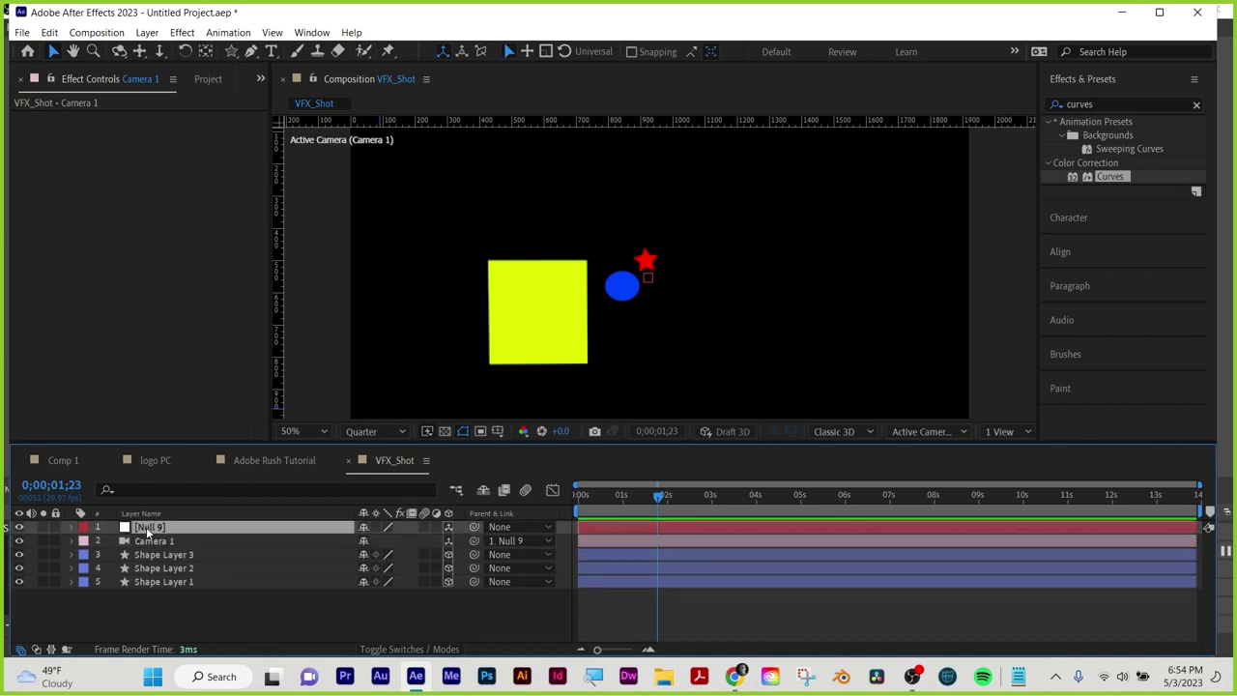
{"action": "key", "text": "p"}
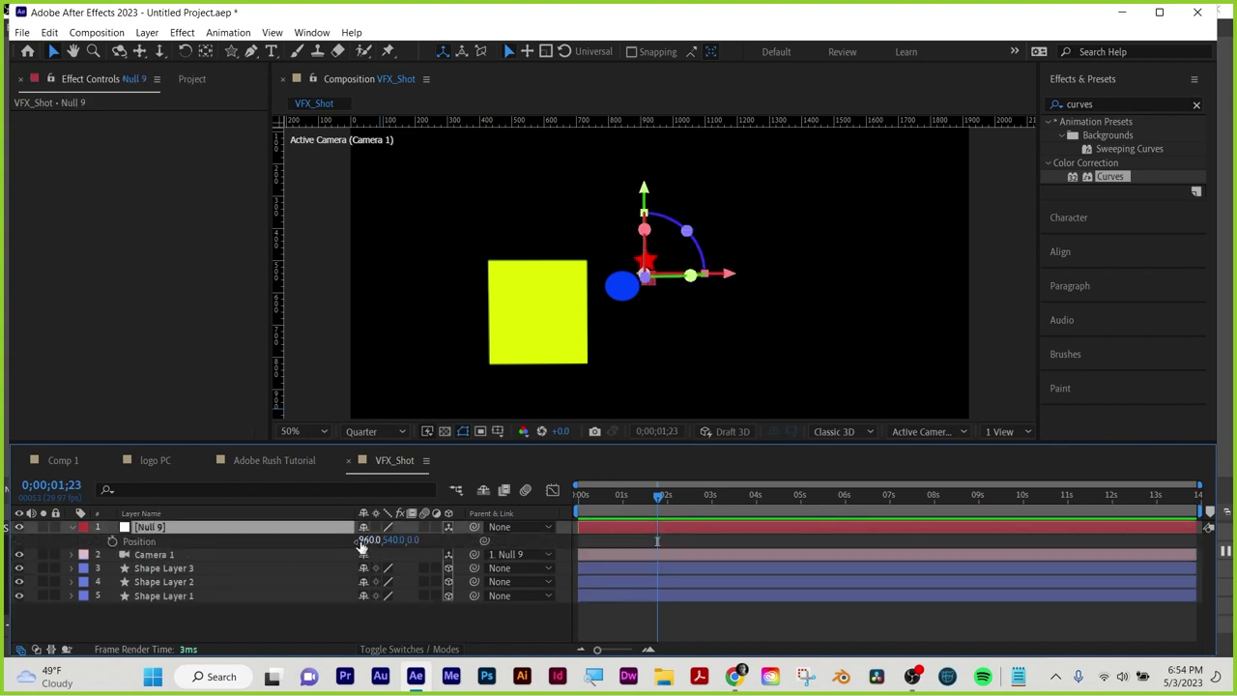
{"action": "left_click_drag", "start_coordinate": [370, 539], "coordinate": [584, 577]}
{"action": "mouse_move", "coordinate": [398, 540]}
{"action": "left_mouse_down"}
{"action": "mouse_move", "coordinate": [442, 538]}
{"action": "mouse_move", "coordinate": [367, 539]}
{"action": "mouse_move", "coordinate": [464, 542]}
{"action": "mouse_move", "coordinate": [387, 542]}
{"action": "mouse_move", "coordinate": [416, 542]}
{"action": "left_mouse_up"}
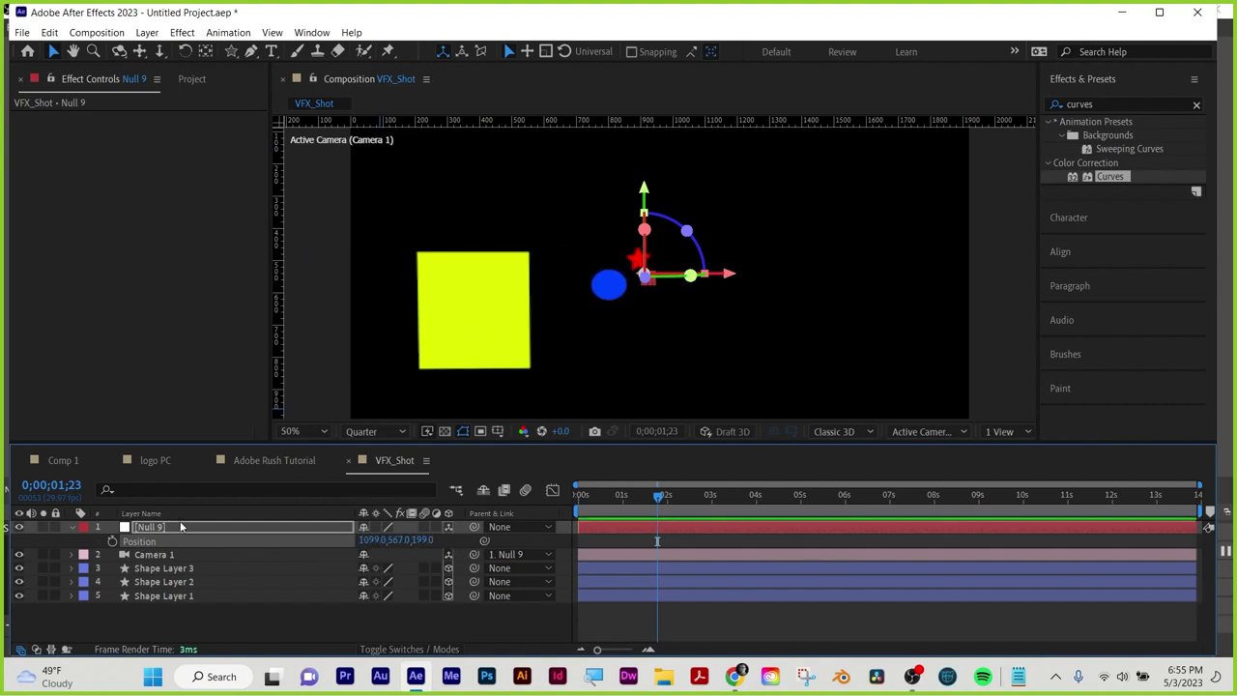
{"action": "key", "text": "r"}
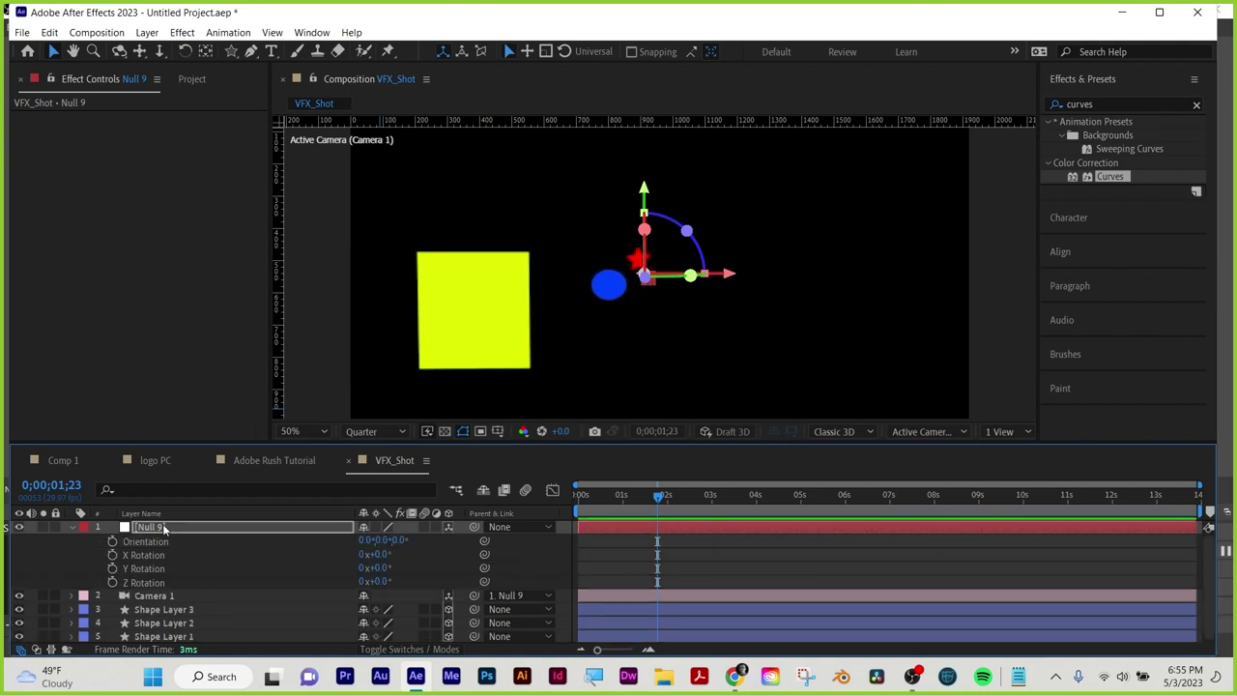
{"action": "mouse_move", "coordinate": [382, 558]}
{"action": "left_mouse_down"}
{"action": "mouse_move", "coordinate": [416, 558]}
{"action": "mouse_move", "coordinate": [383, 558]}
{"action": "mouse_move", "coordinate": [416, 570]}
{"action": "mouse_move", "coordinate": [387, 572]}
{"action": "mouse_move", "coordinate": [426, 583]}
{"action": "mouse_move", "coordinate": [382, 580]}
{"action": "left_mouse_up"}
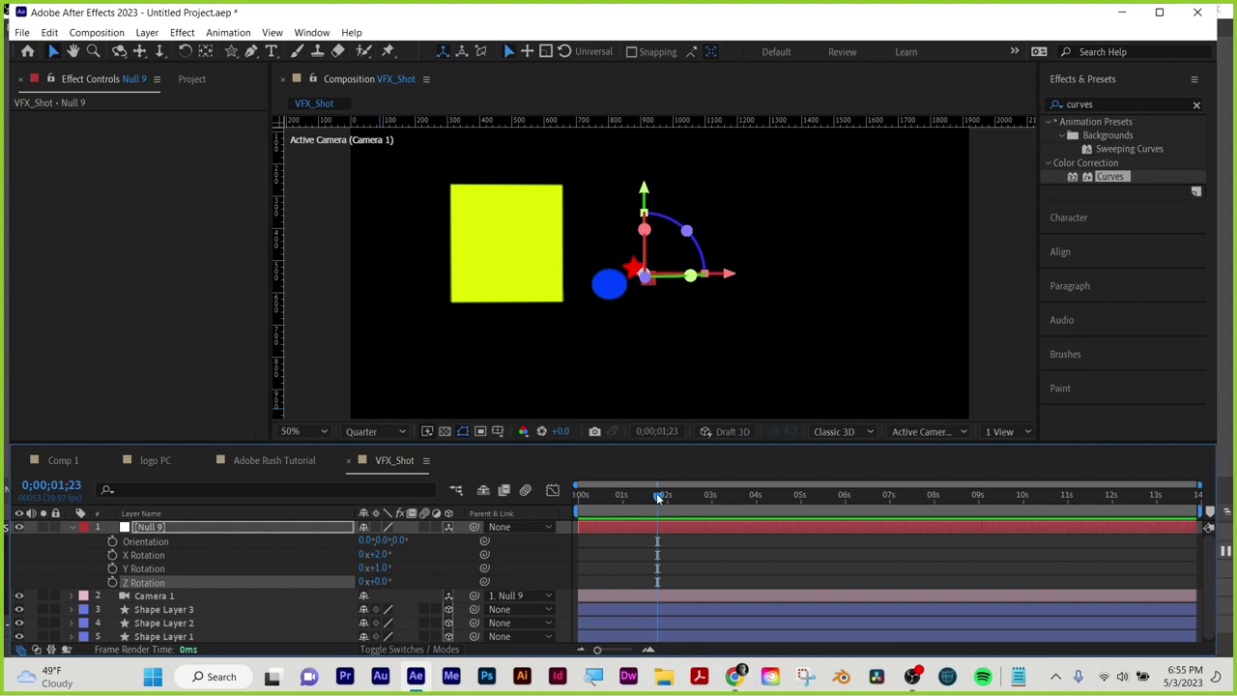
Keyframe Null 9's Z rotation from 0° at the composition's start to -152° at 0;00;03;29
{"action": "left_click_drag", "start_coordinate": [657, 498], "coordinate": [755, 495]}
{"action": "left_click", "coordinate": [112, 582]}
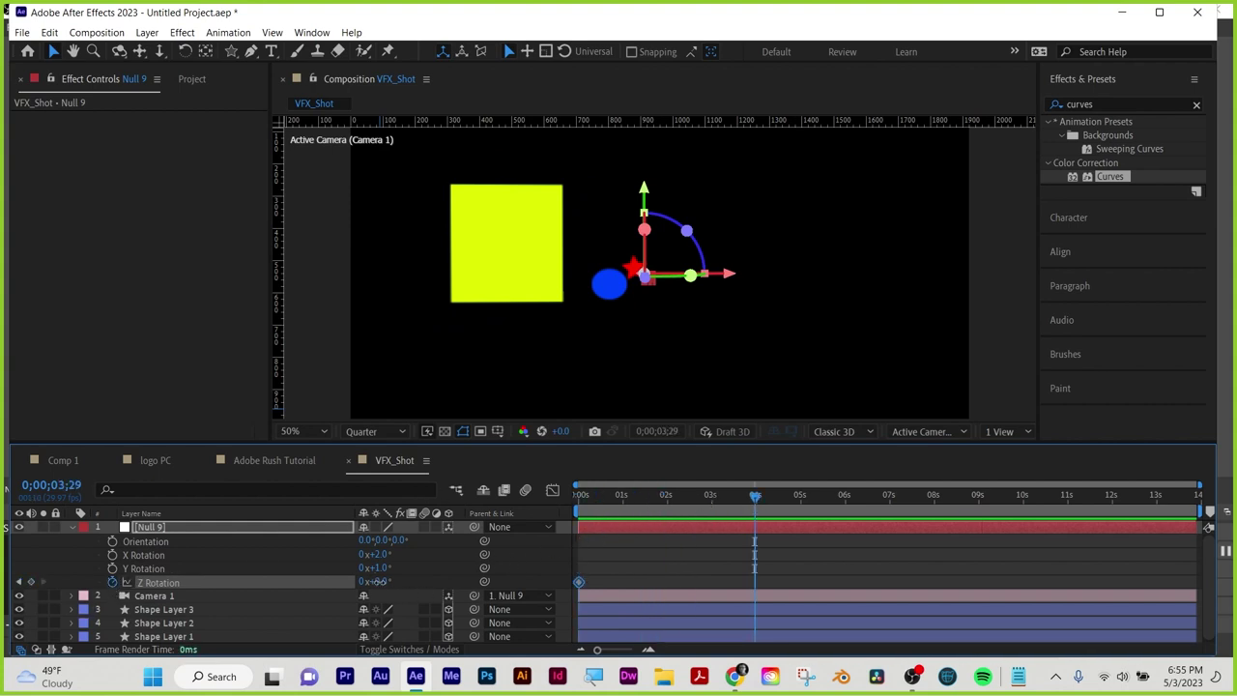
{"action": "left_click_drag", "start_coordinate": [377, 581], "coordinate": [250, 580]}
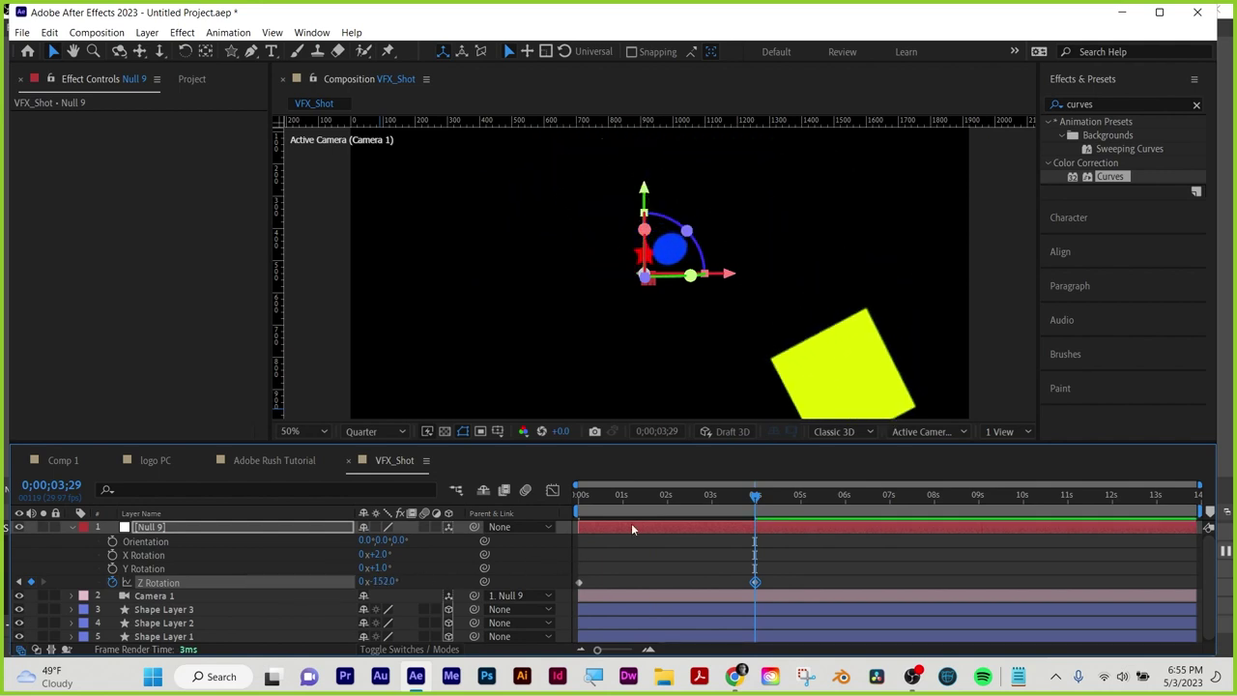
{"action": "left_click_drag", "start_coordinate": [726, 506], "coordinate": [577, 505]}
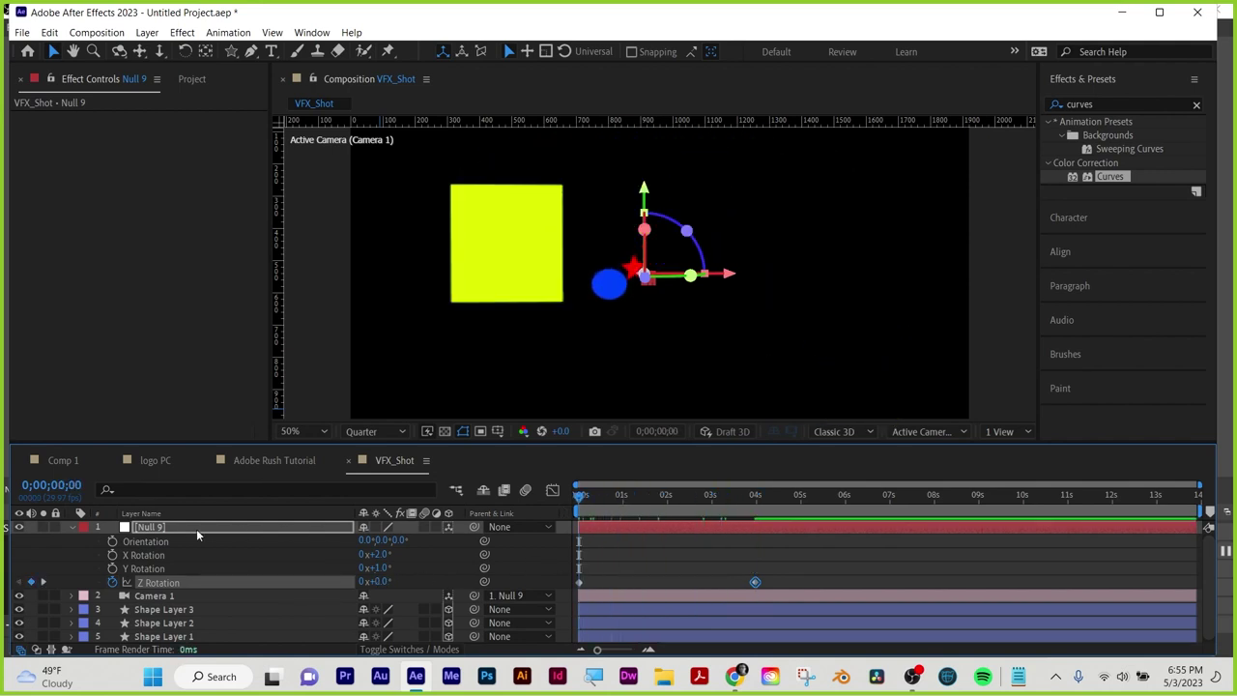
Keyframe Null 9's position from 1099, 567, 199 near the start to 1099, 310, 199 at 0;00;04;24, and preview the animation
{"action": "key", "text": "p"}
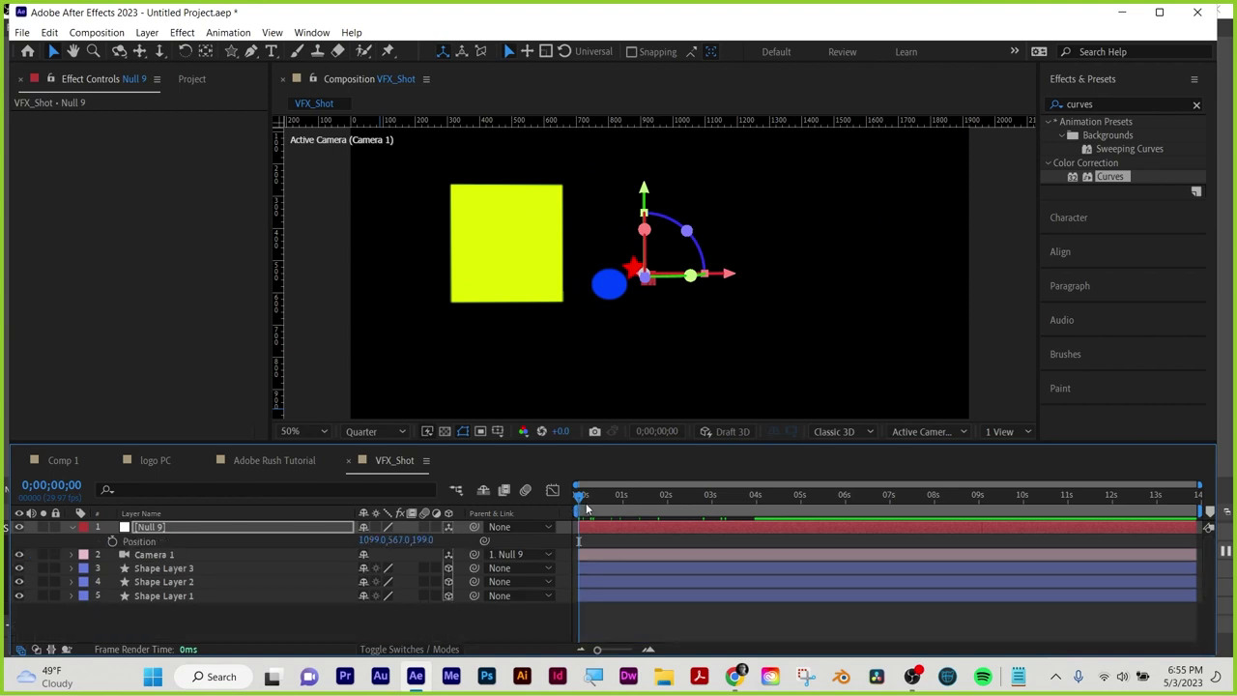
{"action": "left_click_drag", "start_coordinate": [586, 510], "coordinate": [793, 504]}
{"action": "left_click", "coordinate": [110, 543]}
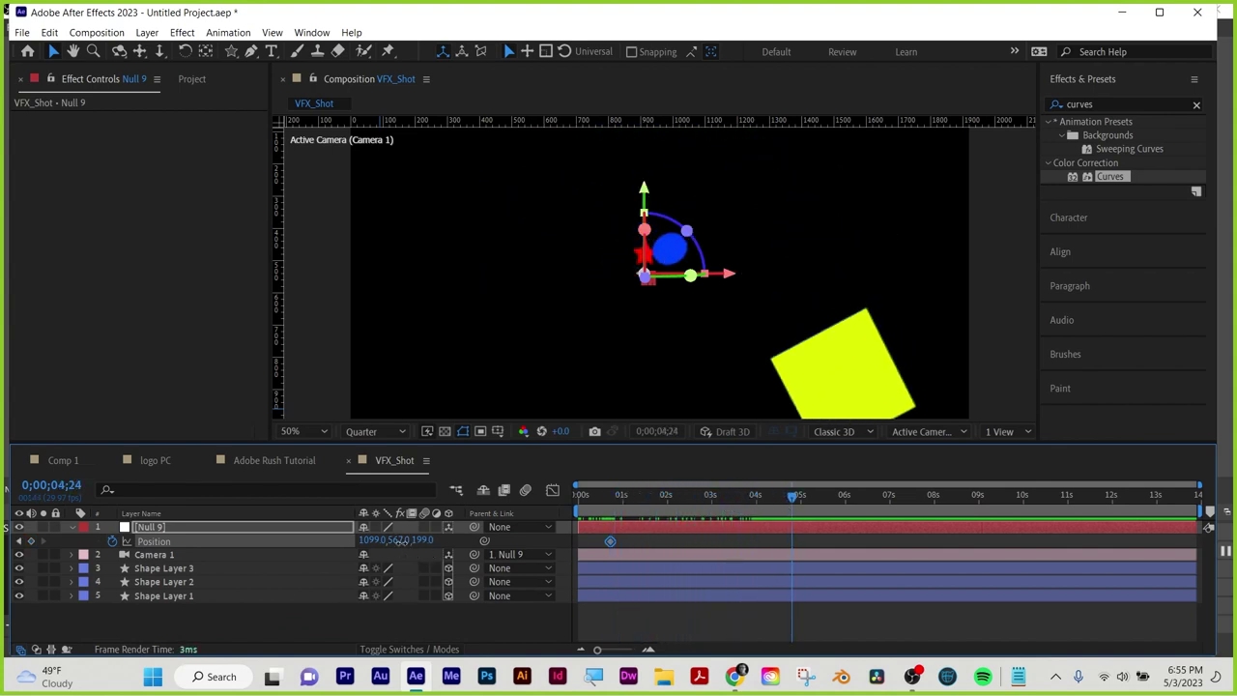
{"action": "left_click_drag", "start_coordinate": [401, 541], "coordinate": [343, 542]}
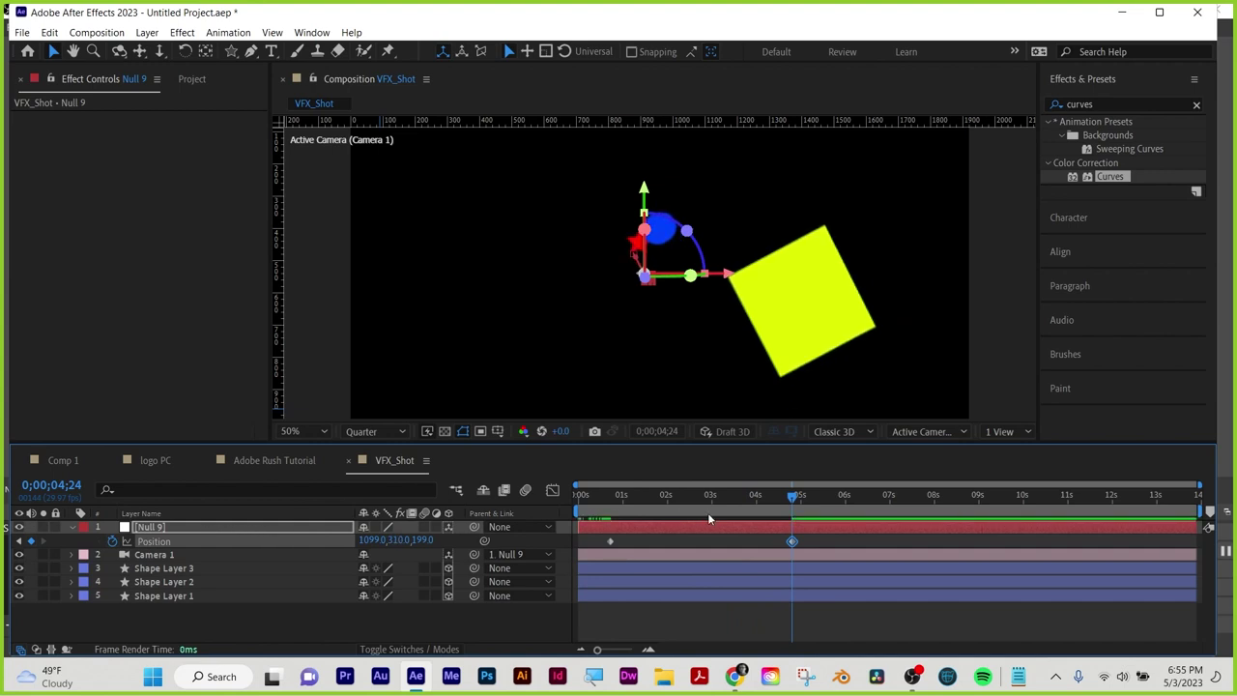
{"action": "left_click_drag", "start_coordinate": [800, 501], "coordinate": [580, 497]}
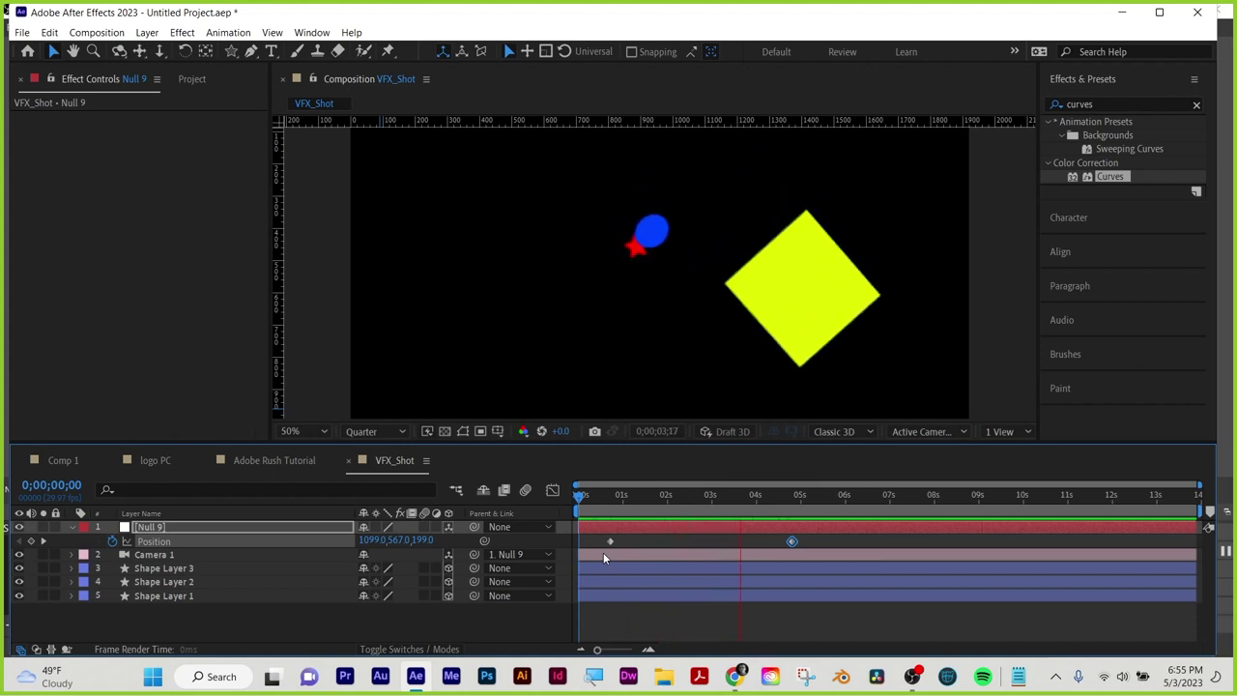
{"action": "key", "text": "space"}
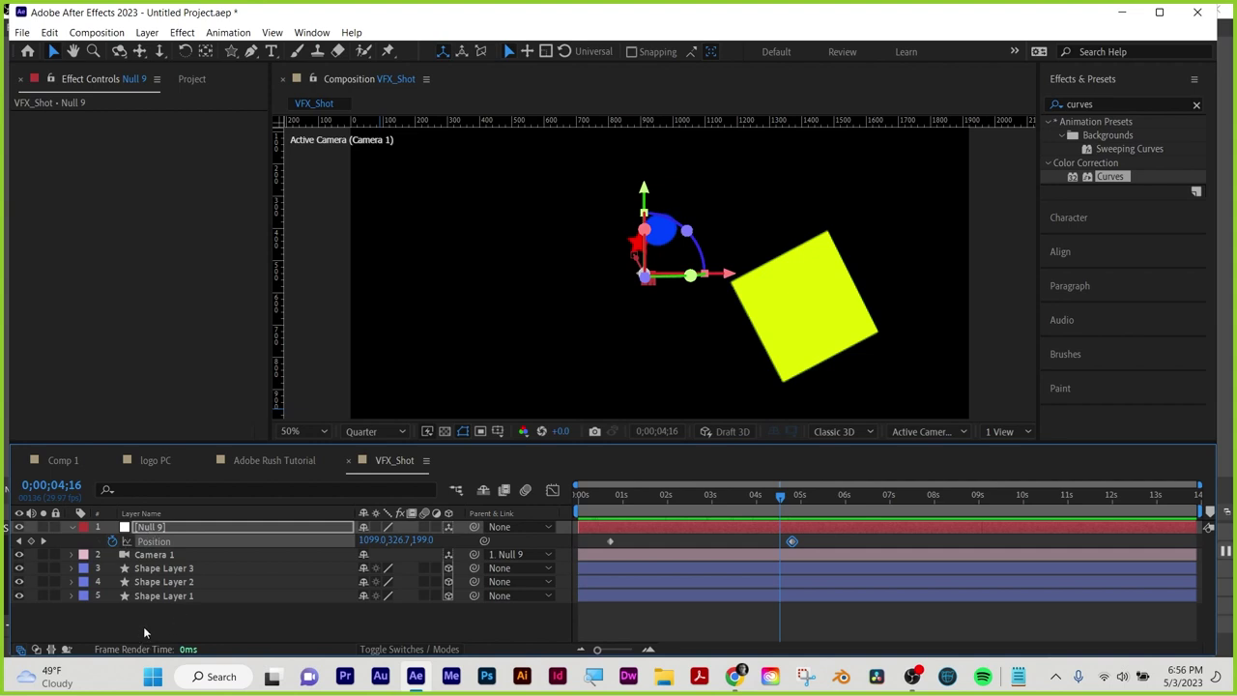
Delete all the layers in the VFX_Shot composition, including the null, the camera and the shape layers
{"action": "left_click_drag", "start_coordinate": [143, 632], "coordinate": [187, 523]}
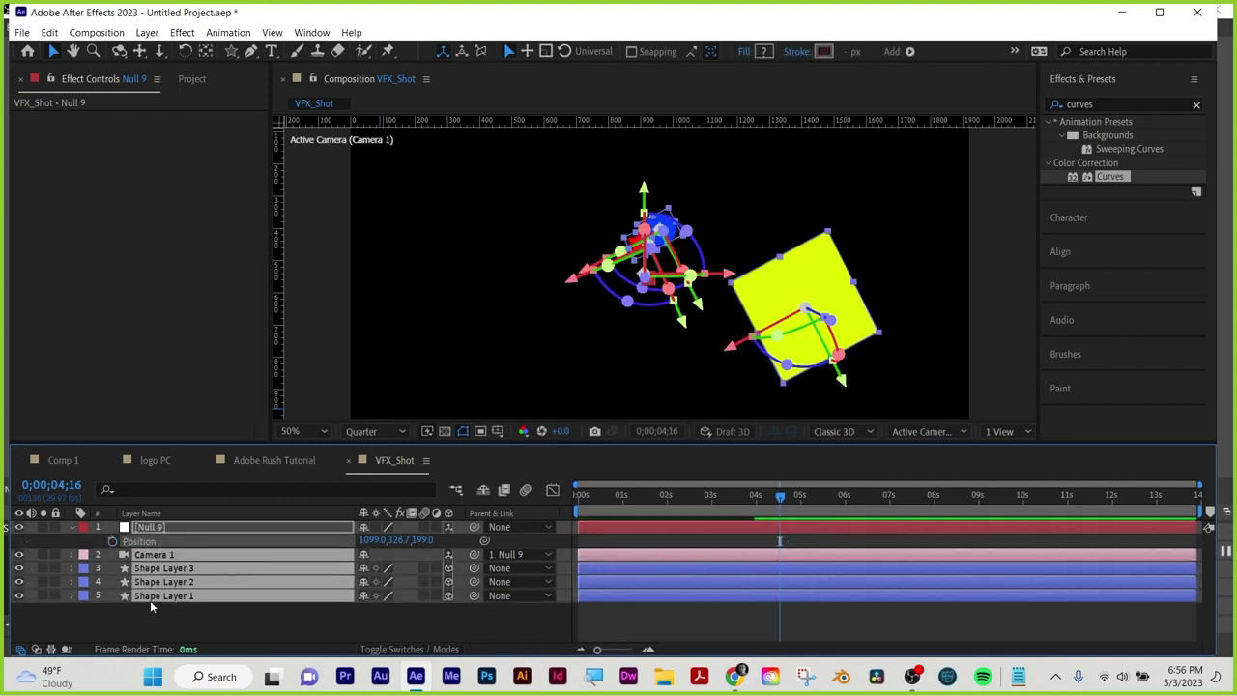
{"action": "left_click", "coordinate": [166, 532]}
{"action": "key", "text": "ctrl+a"}
{"action": "key", "text": "Delete"}
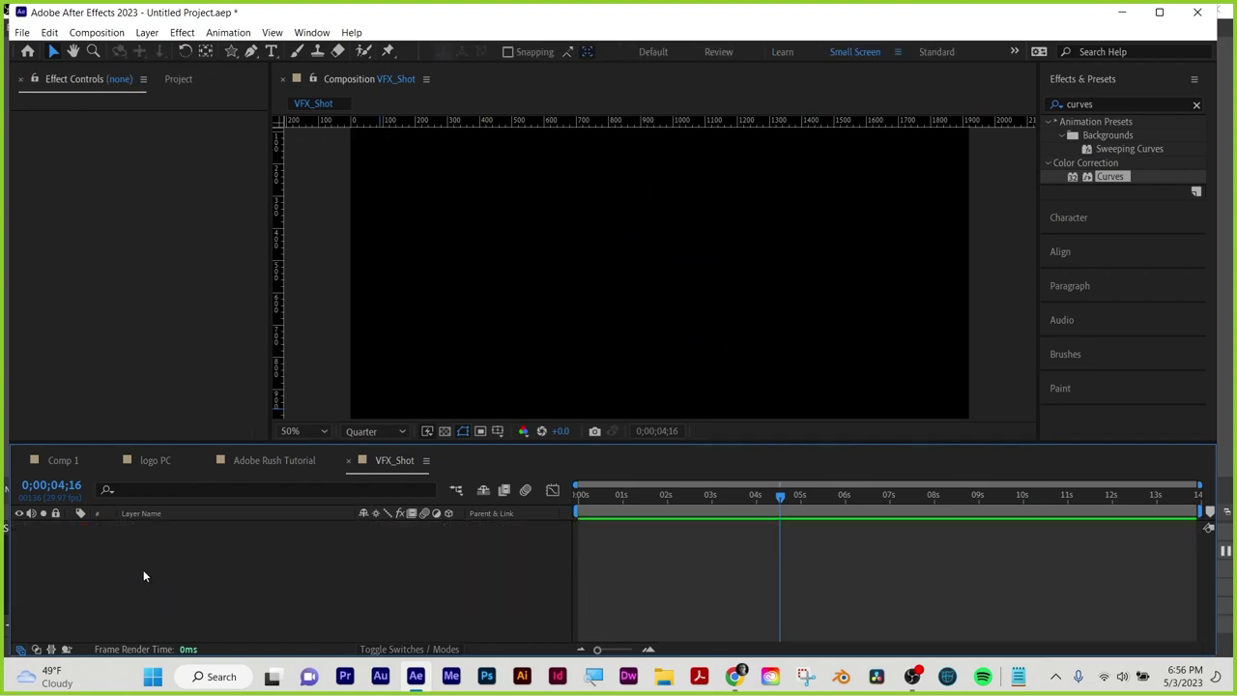
Create a 1920 × 1080 px solid named BG filled with blue 141DE3
{"action": "left_click", "coordinate": [147, 32]}
{"action": "mouse_move", "coordinate": [166, 47]}
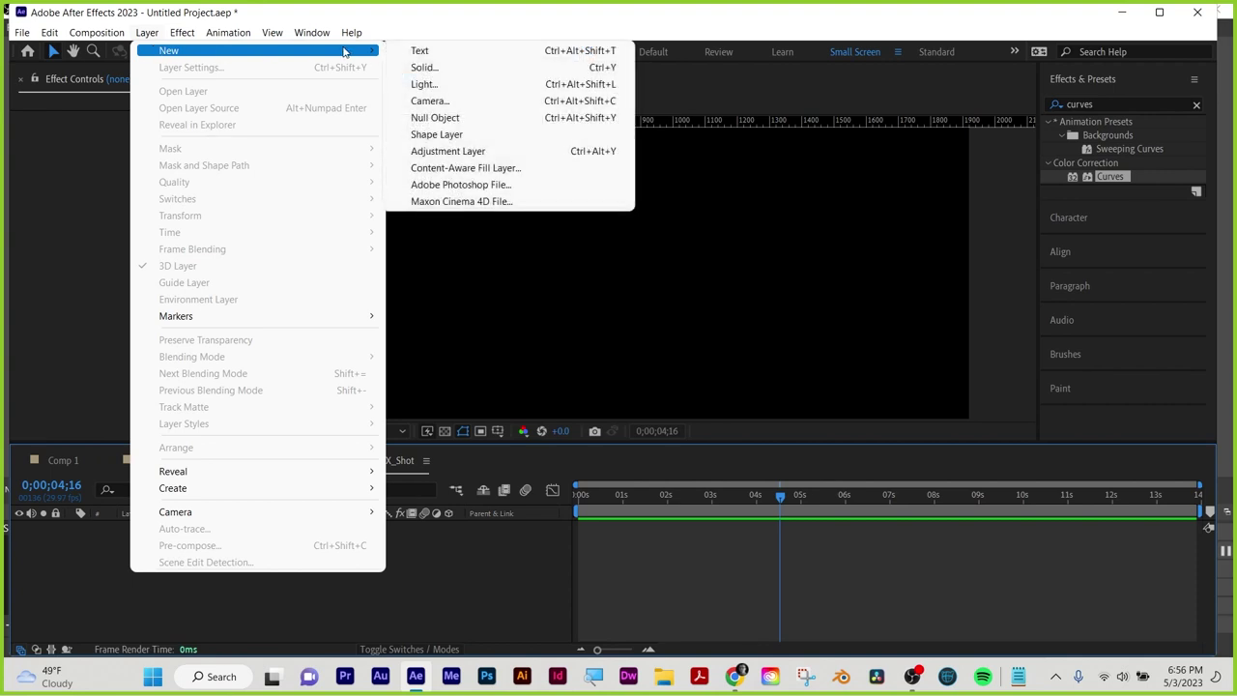
{"action": "left_click", "coordinate": [449, 64]}
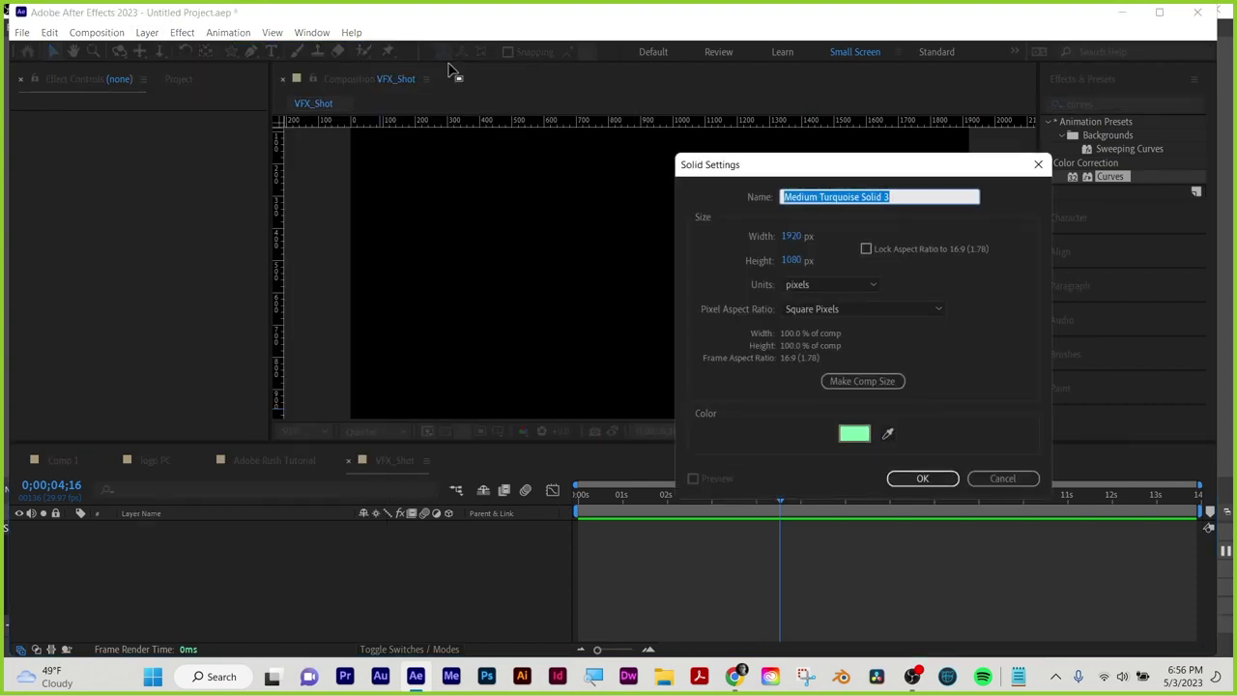
{"action": "type", "text": "BG"}
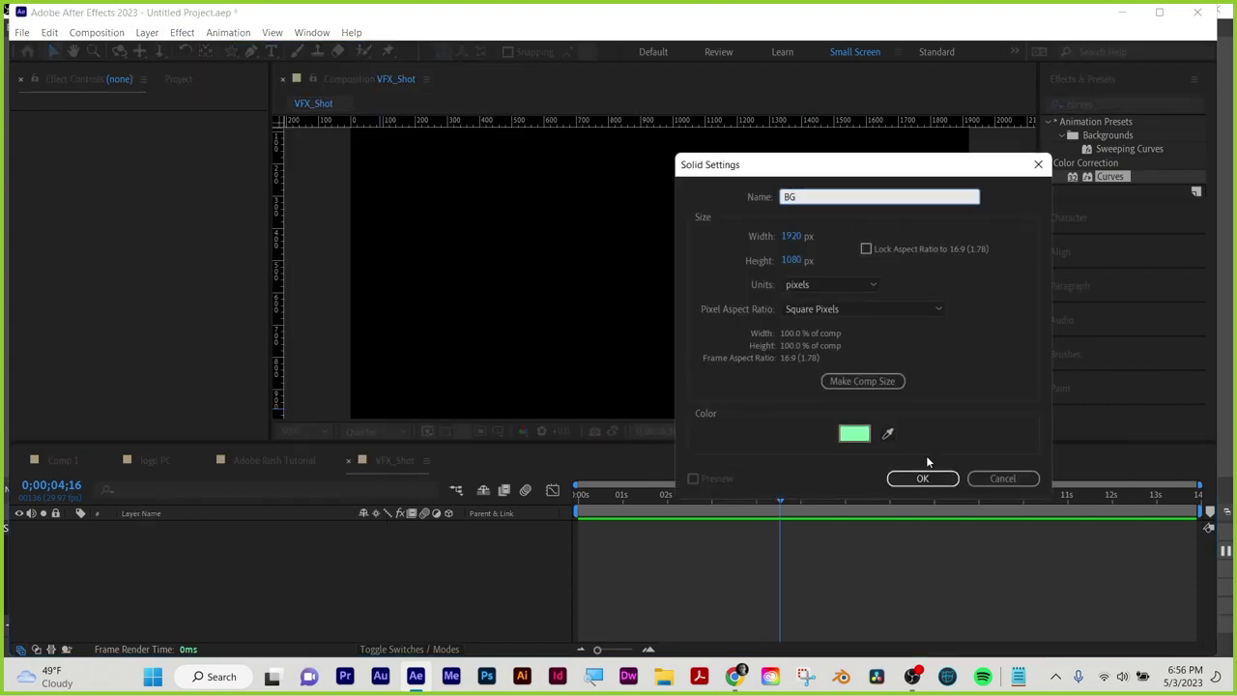
{"action": "left_click", "coordinate": [854, 433]}
{"action": "left_click", "coordinate": [1019, 445]}
{"action": "left_click_drag", "start_coordinate": [1021, 447], "coordinate": [1021, 470]}
{"action": "left_click", "coordinate": [986, 417]}
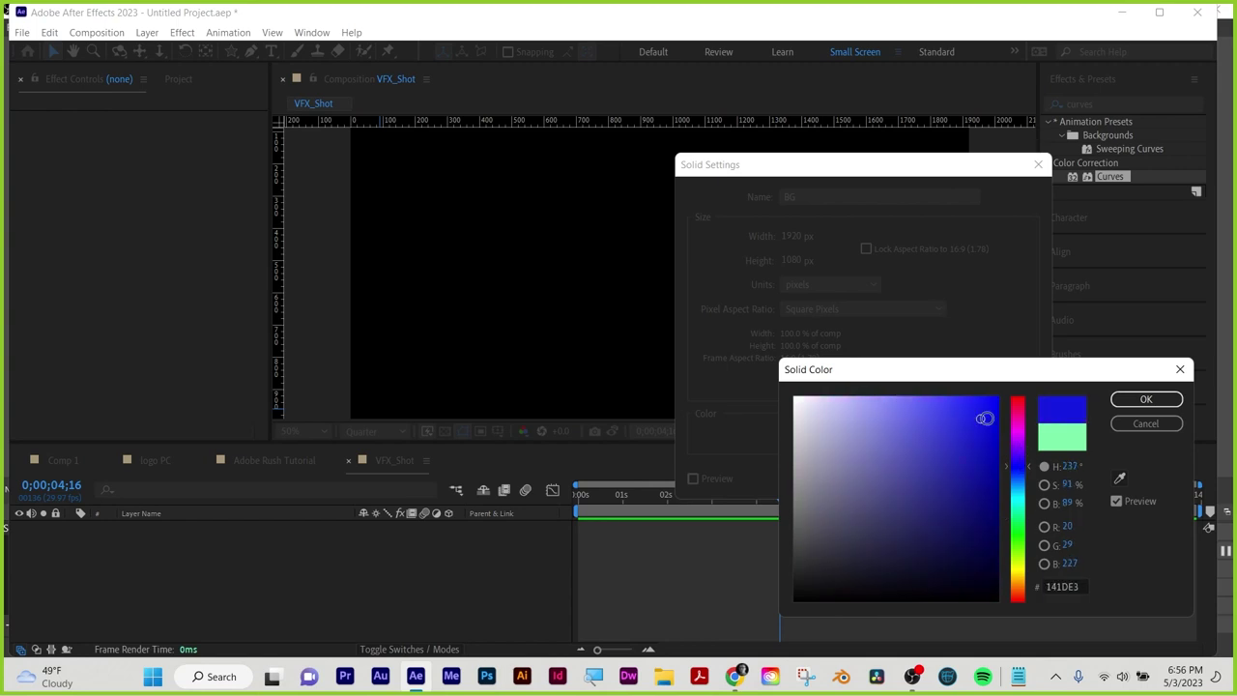
{"action": "left_click", "coordinate": [1146, 399]}
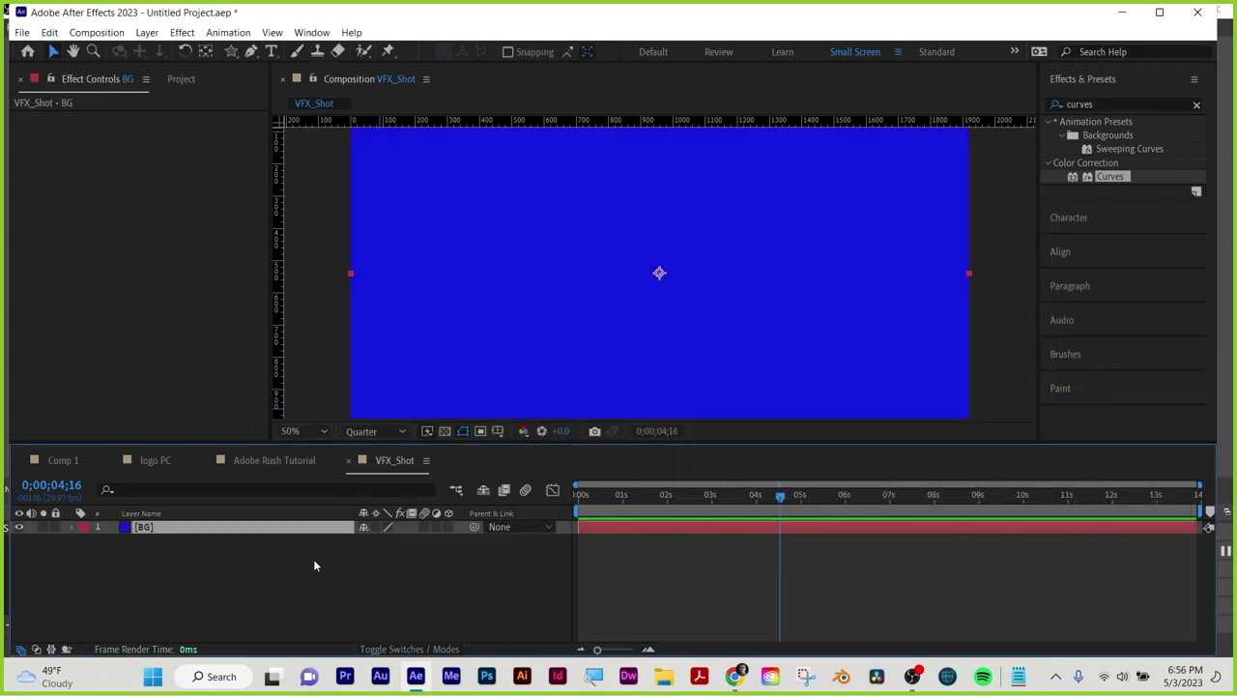
{"action": "left_click", "coordinate": [292, 569]}
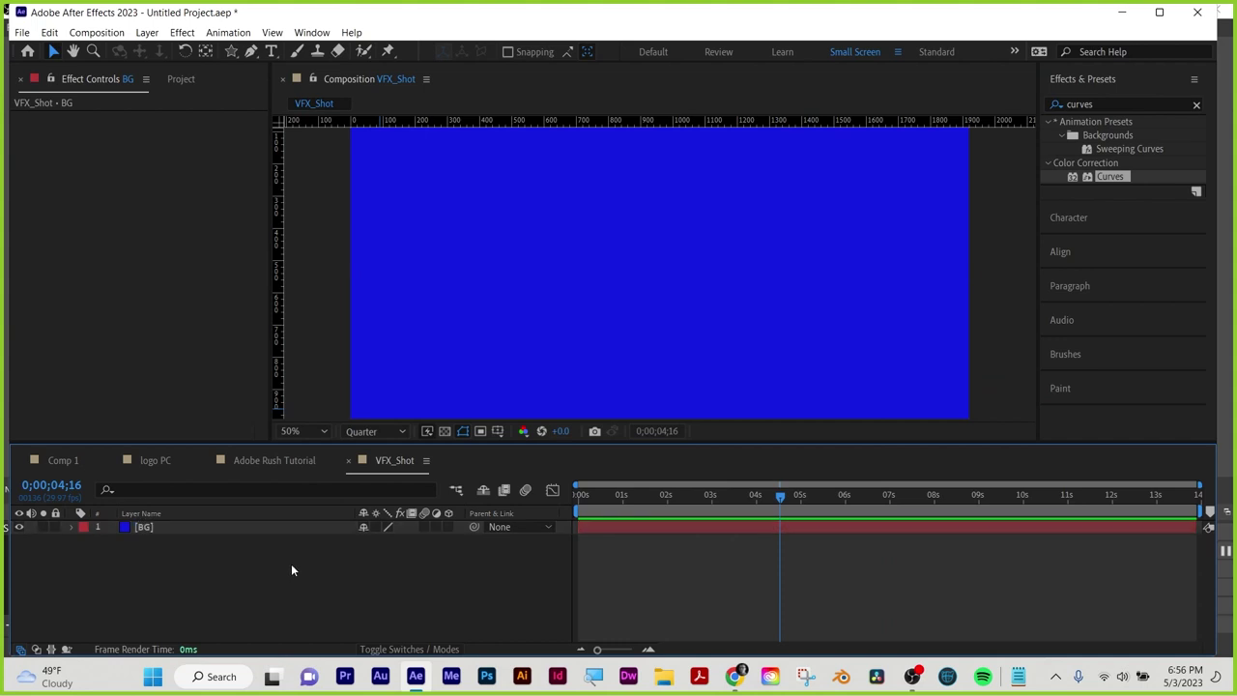
Add the VFX_Shot.mov footage beneath the BG layer, and briefly hide BG to check the footage
{"action": "left_click", "coordinate": [178, 80]}
{"action": "left_click", "coordinate": [68, 325]}
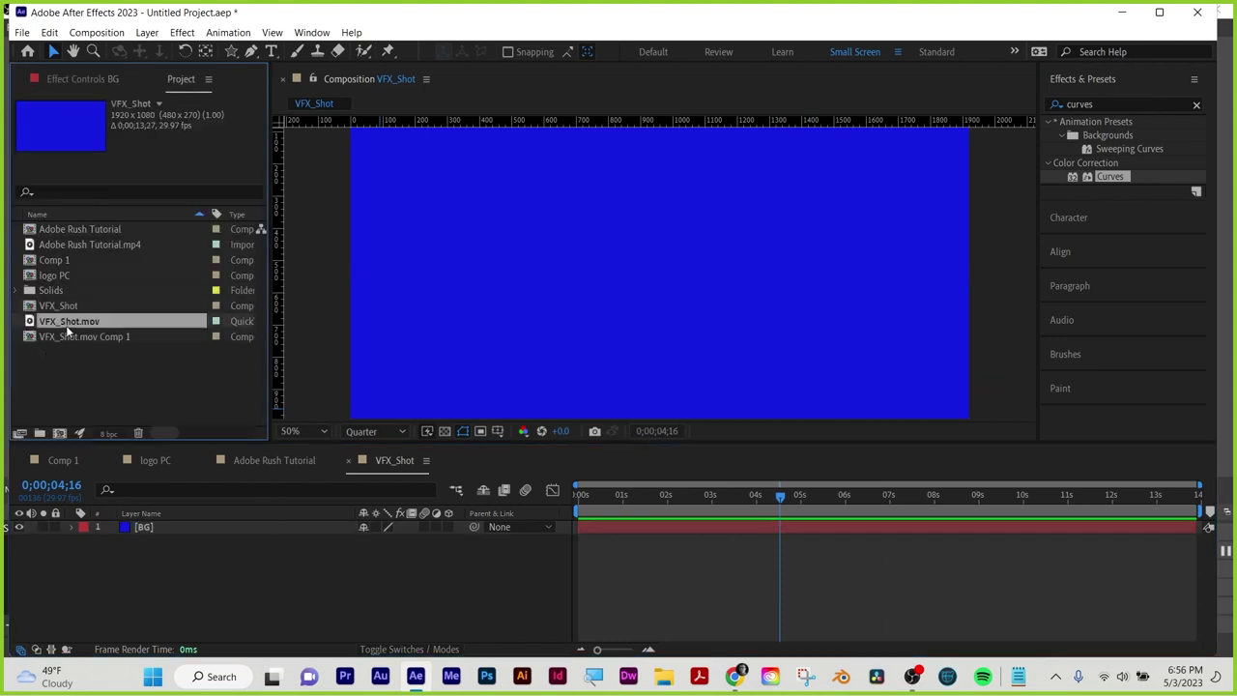
{"action": "left_click_drag", "start_coordinate": [73, 325], "coordinate": [138, 544]}
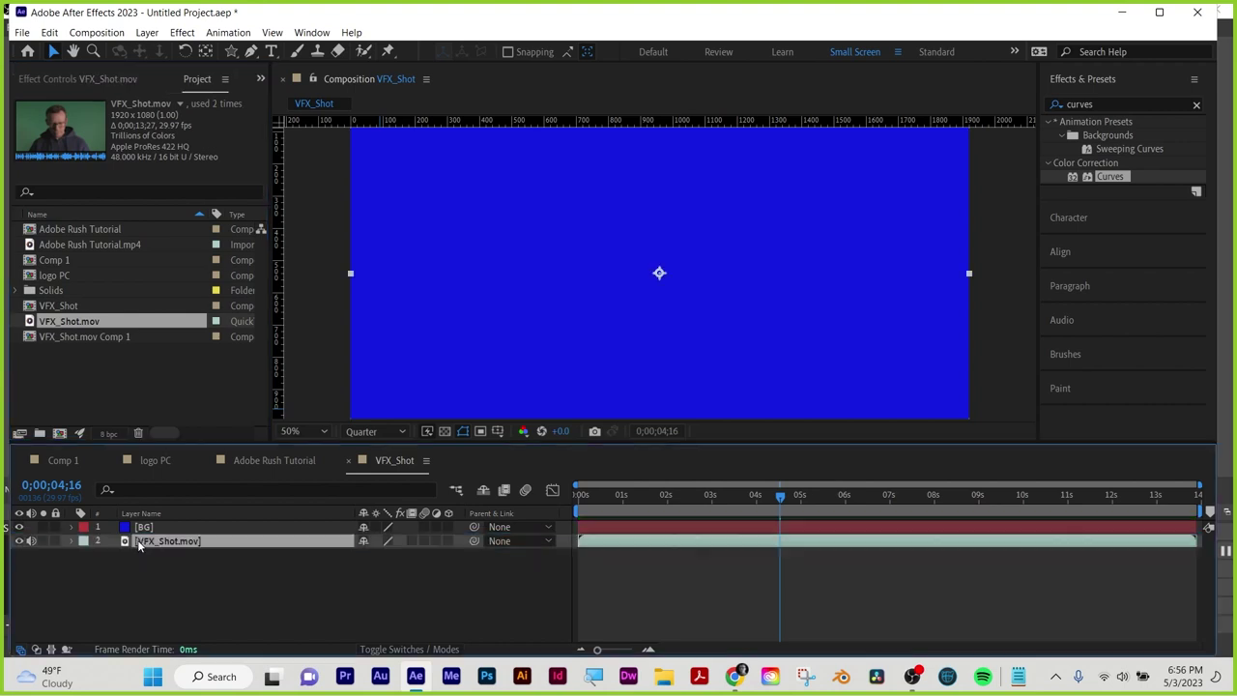
{"action": "left_click", "coordinate": [19, 528]}
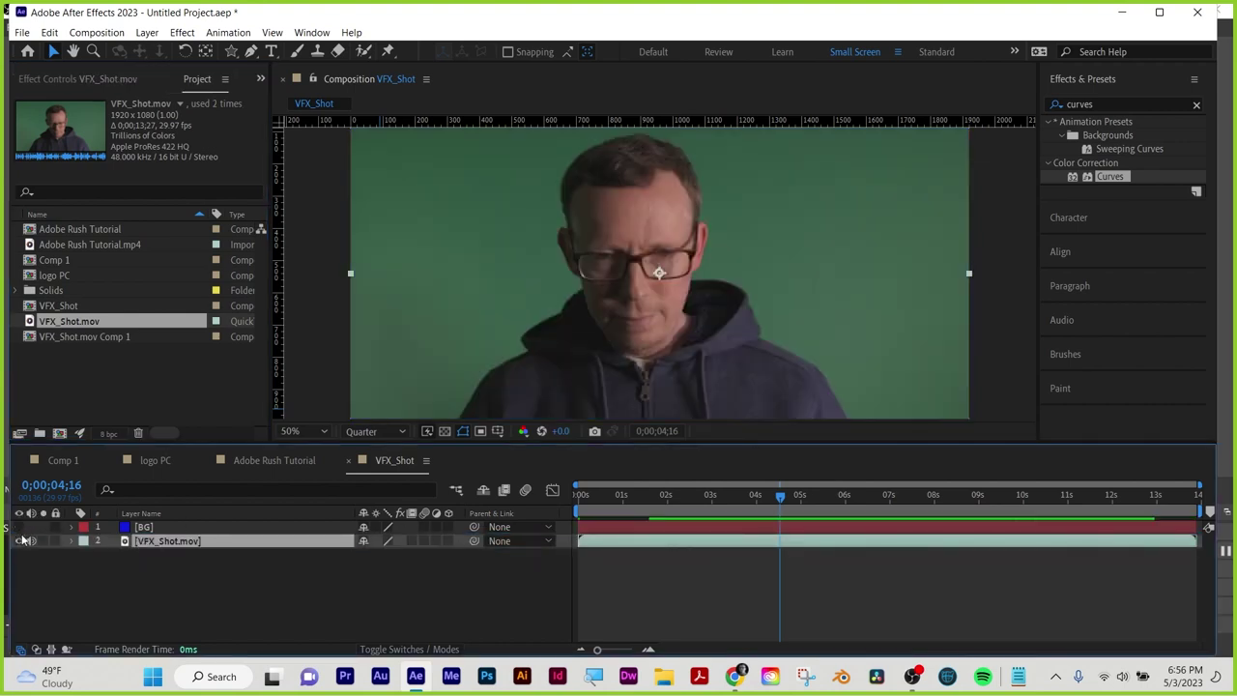
{"action": "left_click", "coordinate": [19, 527]}
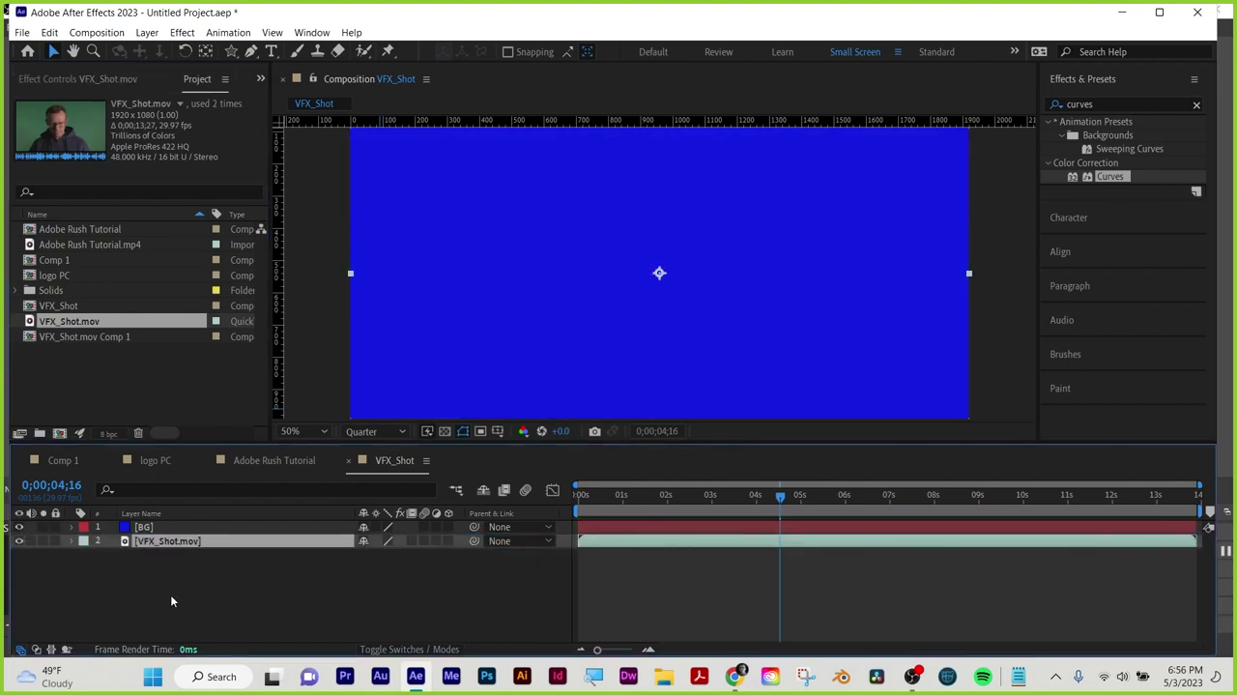
{"action": "left_click", "coordinate": [272, 51]}
{"action": "left_click", "coordinate": [596, 271]}
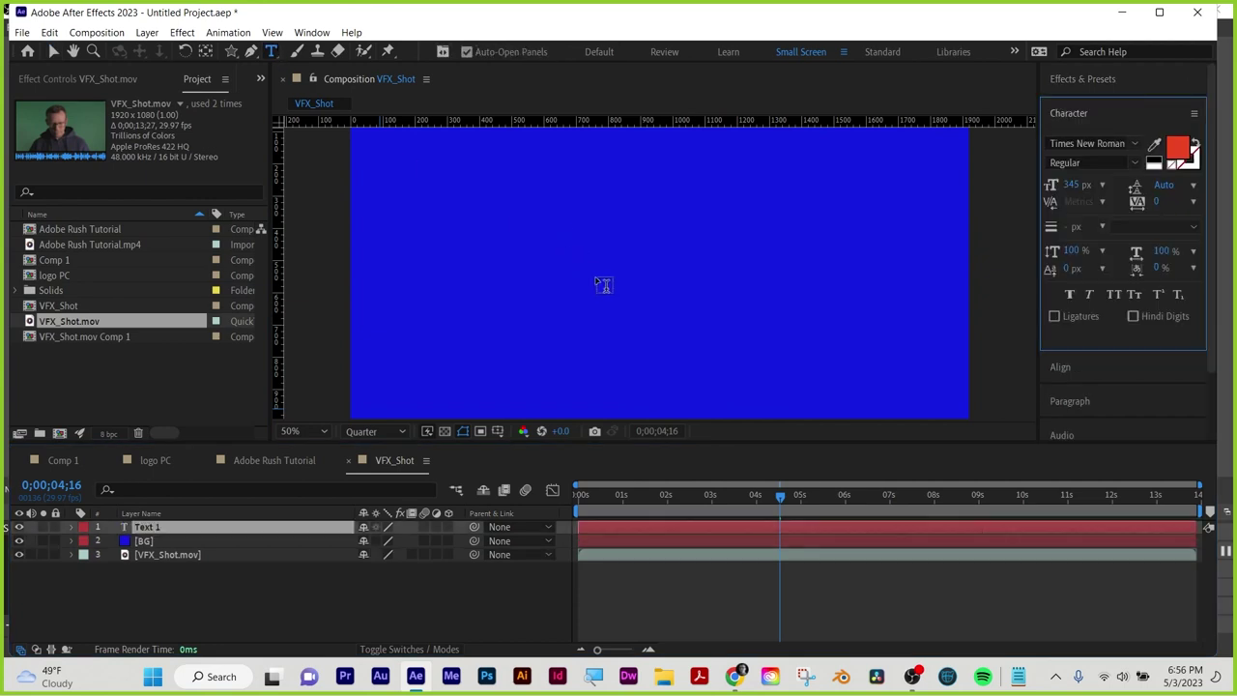
{"action": "type", "text": "LOG"}
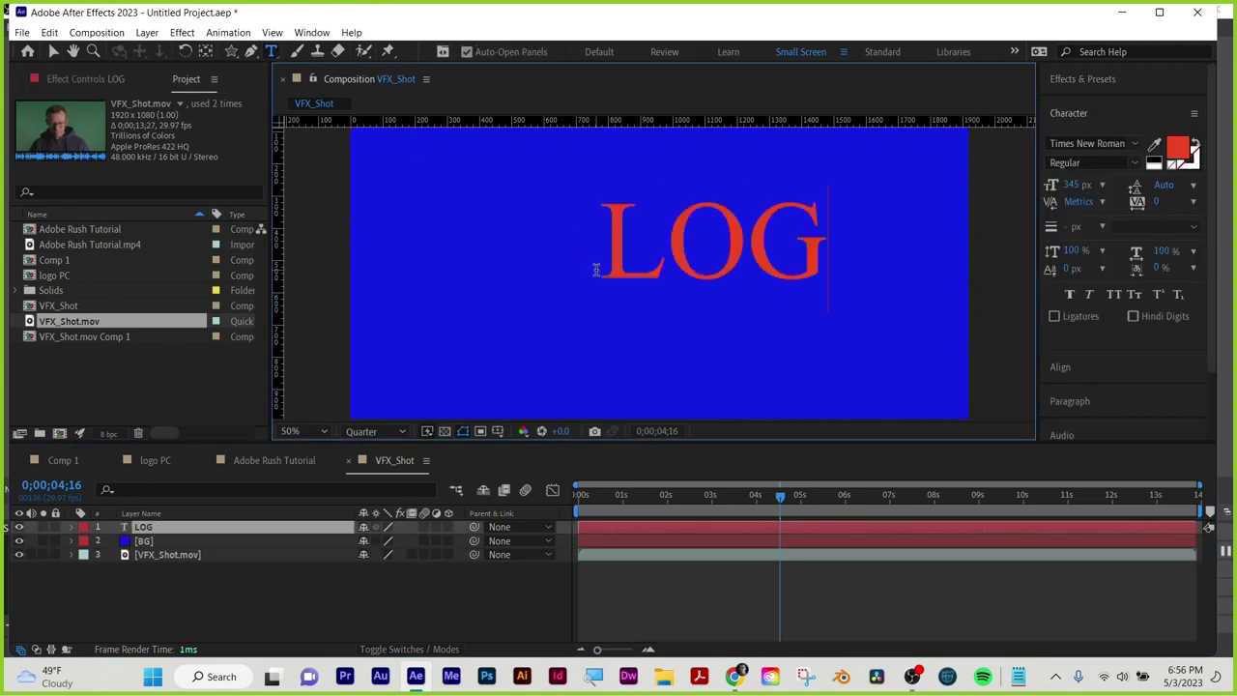
{"action": "type", "text": "\\"}
{"action": "key", "text": "BackSpace"}
{"action": "key", "text": "BackSpace"}
{"action": "key", "text": "BackSpace"}
{"action": "key", "text": "BackSpace"}
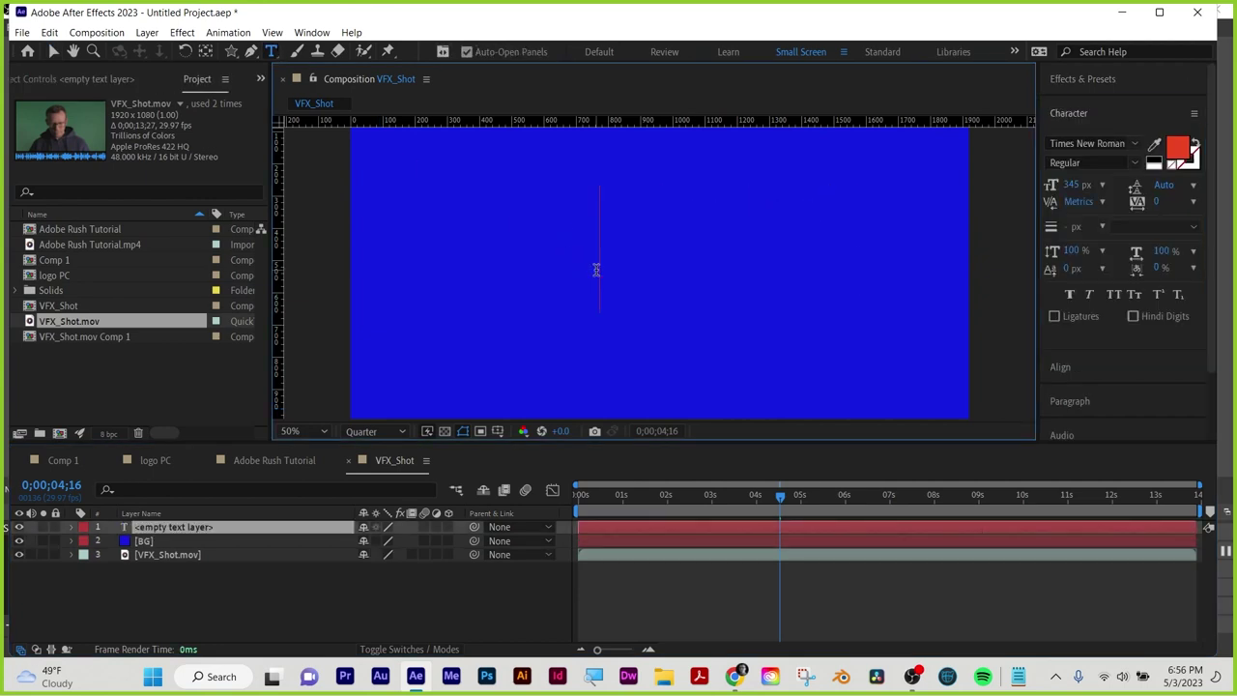
{"action": "left_click", "coordinate": [183, 528]}
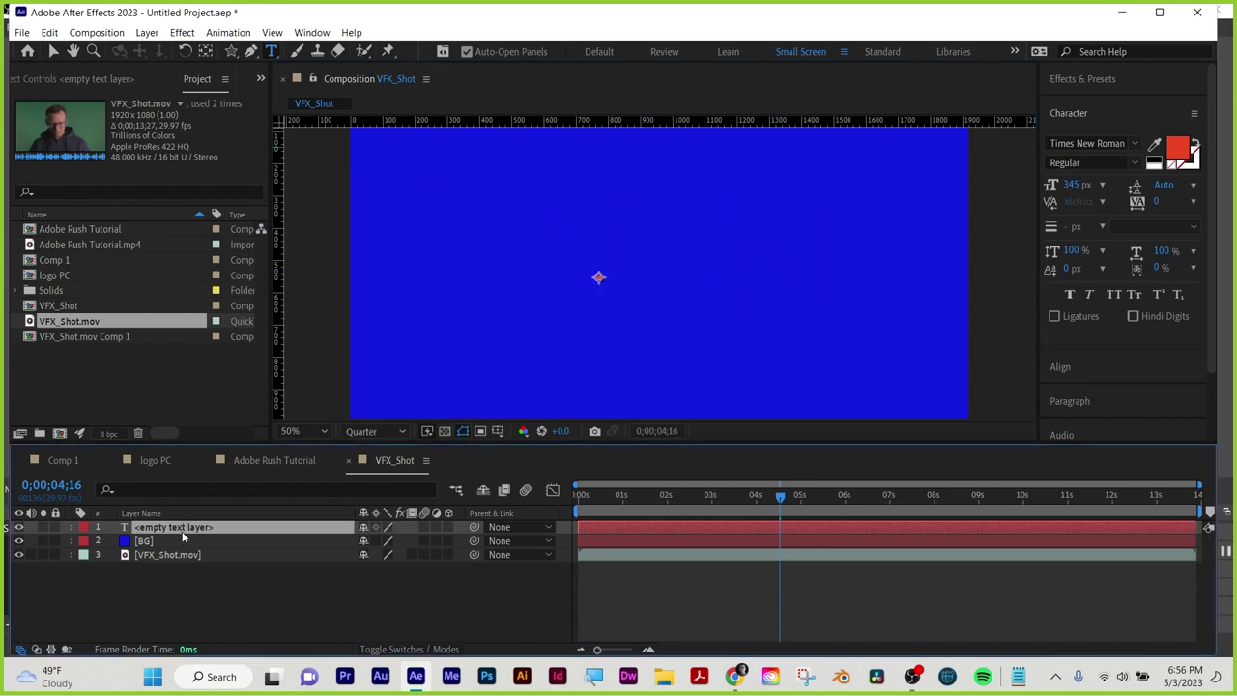
{"action": "key", "text": "Delete"}
Draw a red circle about 355 px across near the middle of the composition on a new shape layer, with its anchor point centred
{"action": "left_click_drag", "start_coordinate": [238, 55], "coordinate": [305, 87]}
{"action": "mouse_move", "coordinate": [591, 226]}
{"action": "left_mouse_down"}
{"action": "mouse_move", "coordinate": [651, 270]}
{"action": "mouse_move", "coordinate": [703, 341]}
{"action": "left_mouse_up"}
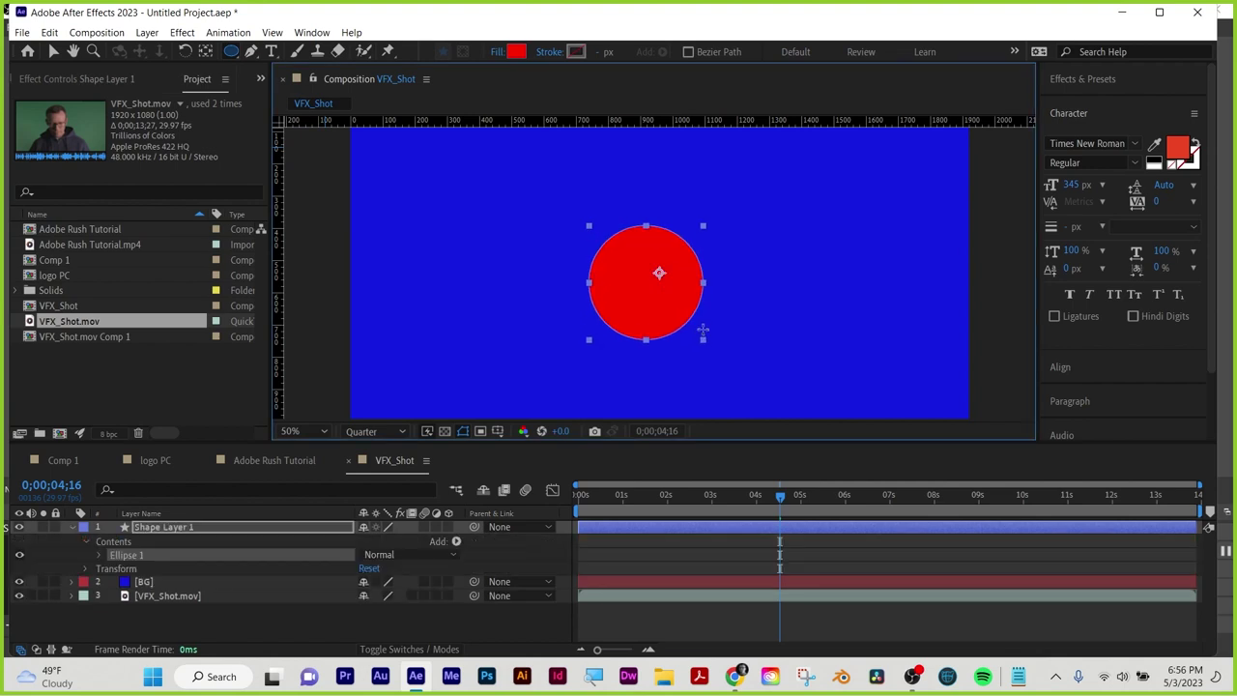
{"action": "left_click", "coordinate": [70, 526]}
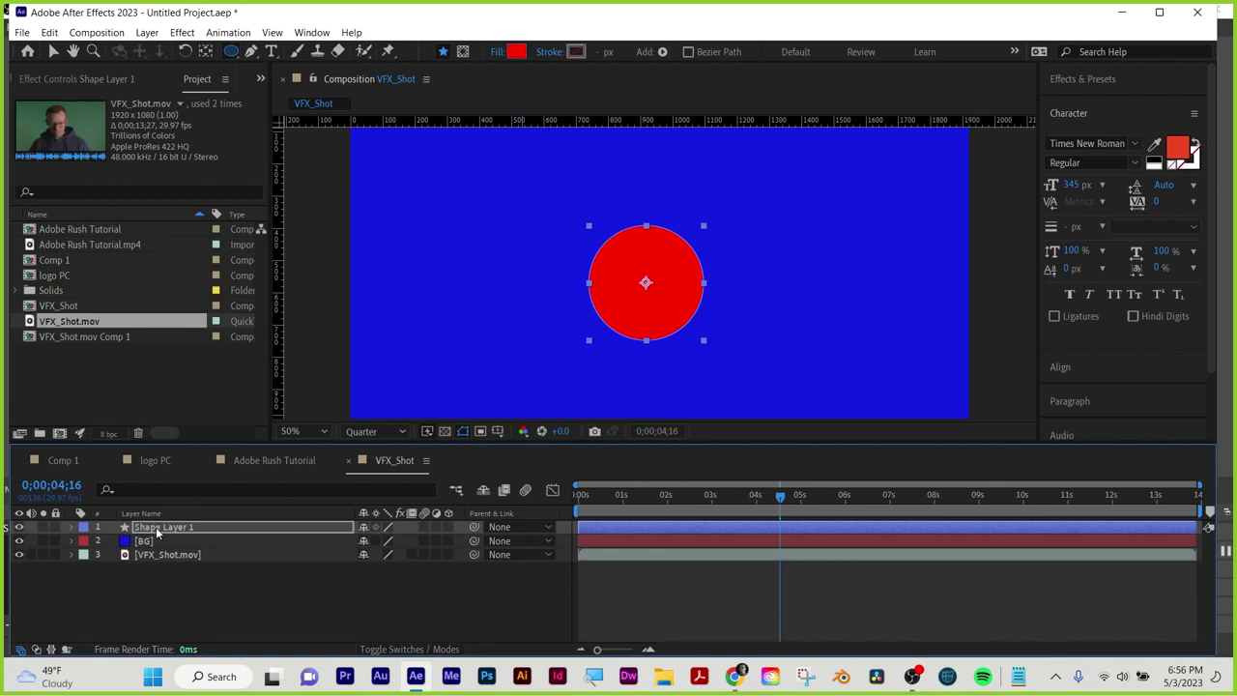
{"action": "left_click", "coordinate": [158, 530]}
{"action": "left_click", "coordinate": [615, 275]}
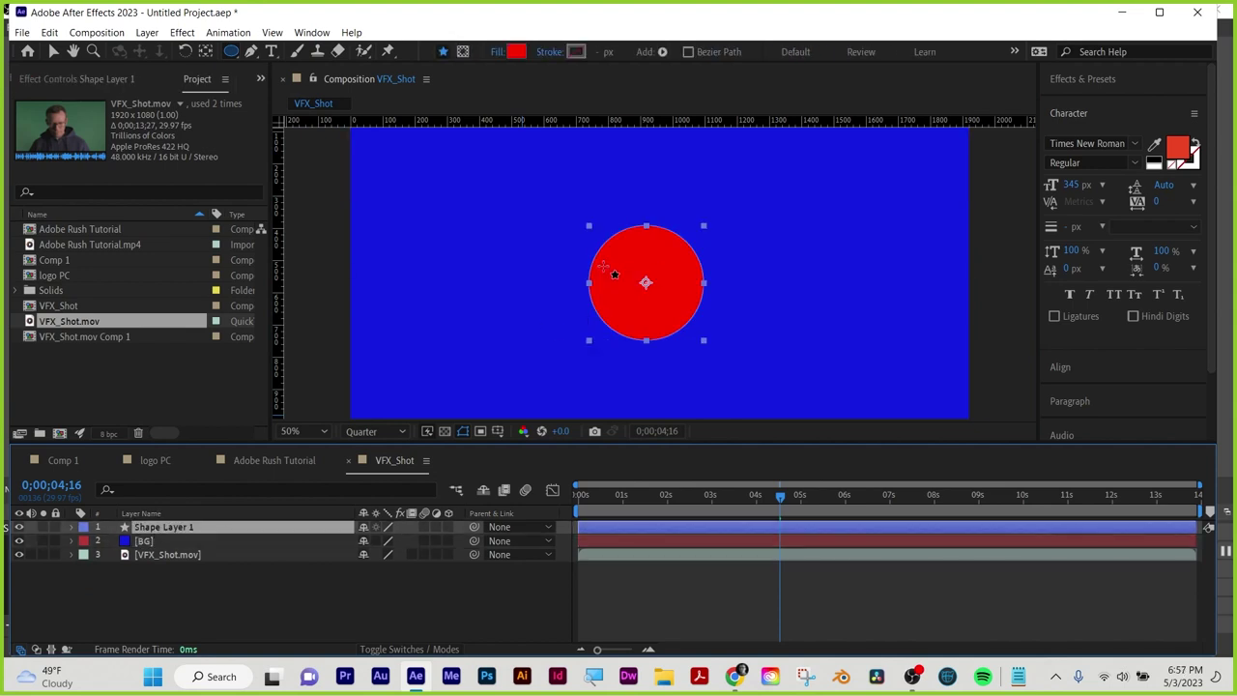
{"action": "left_click", "coordinate": [55, 52]}
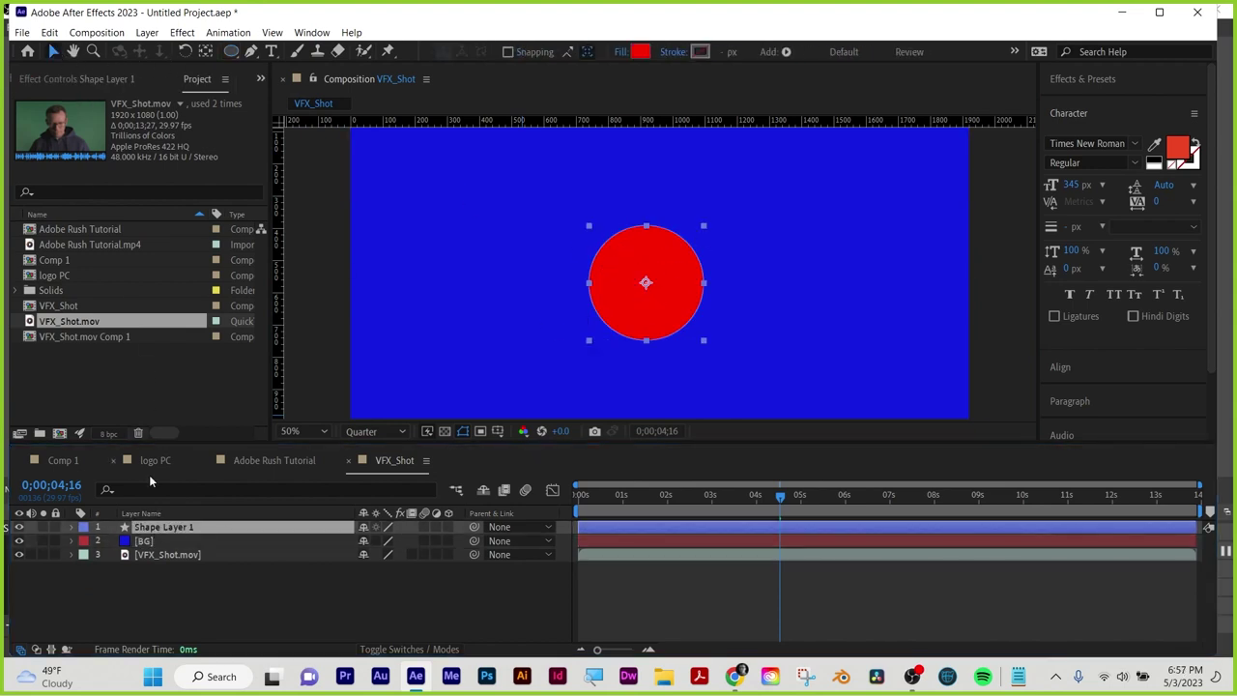
Set Shape Layer 1 as the BG layer's track matte and invert the matte
{"action": "left_click", "coordinate": [150, 541]}
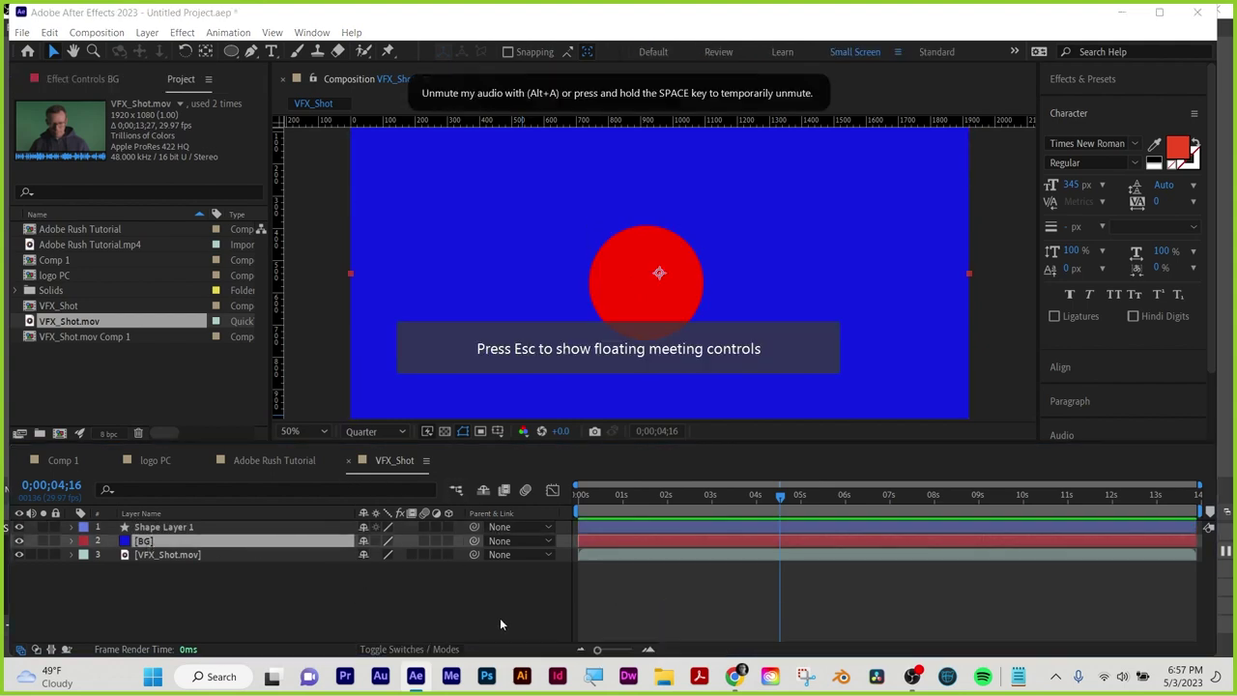
{"action": "left_click", "coordinate": [407, 648]}
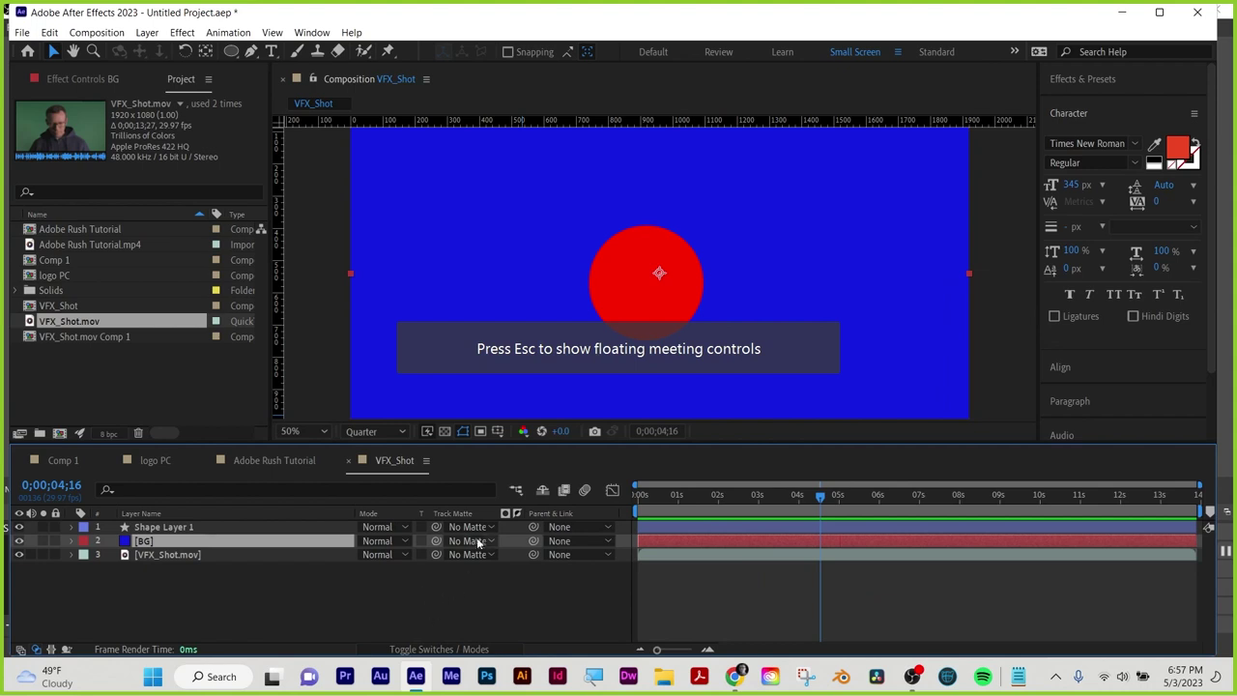
{"action": "left_click", "coordinate": [472, 542]}
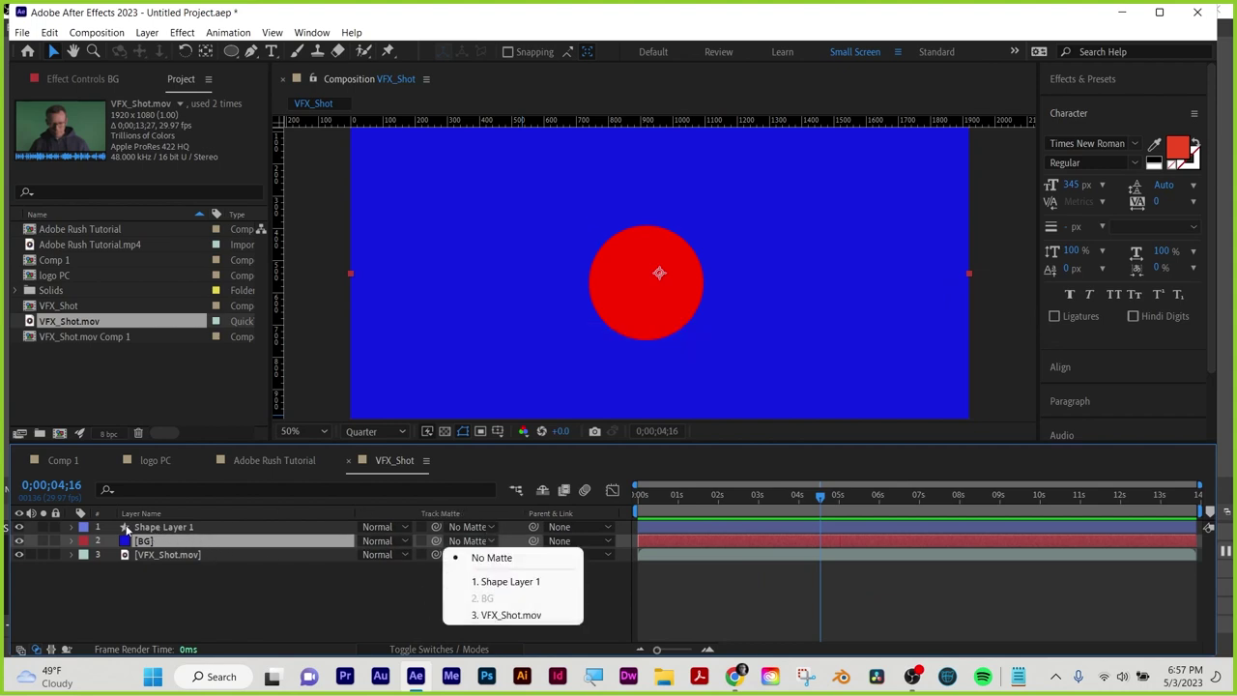
{"action": "left_click", "coordinate": [503, 581]}
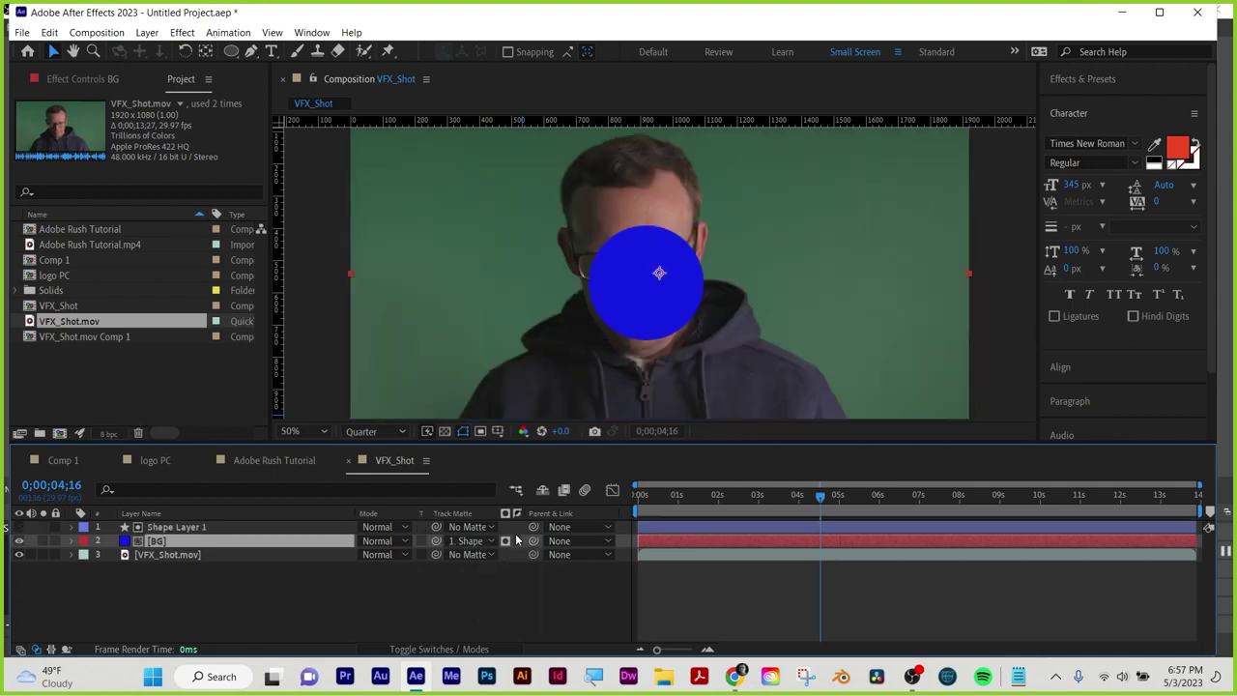
{"action": "left_click", "coordinate": [505, 542]}
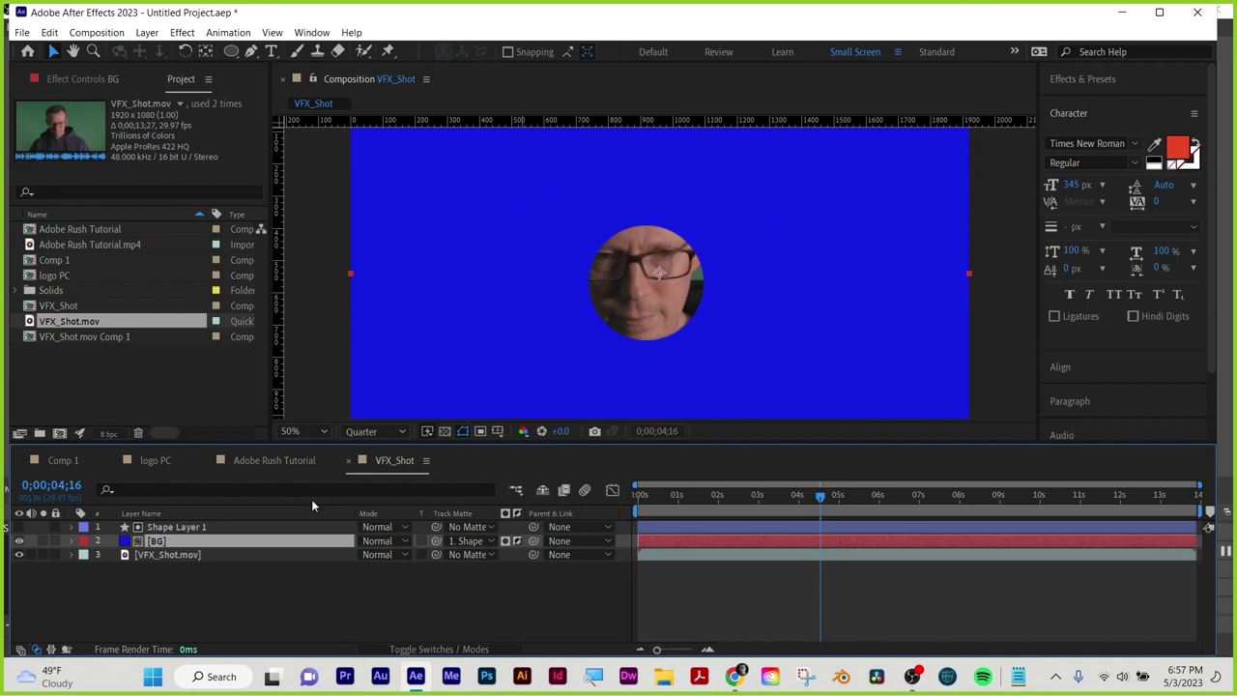
{"action": "left_click", "coordinate": [180, 528]}
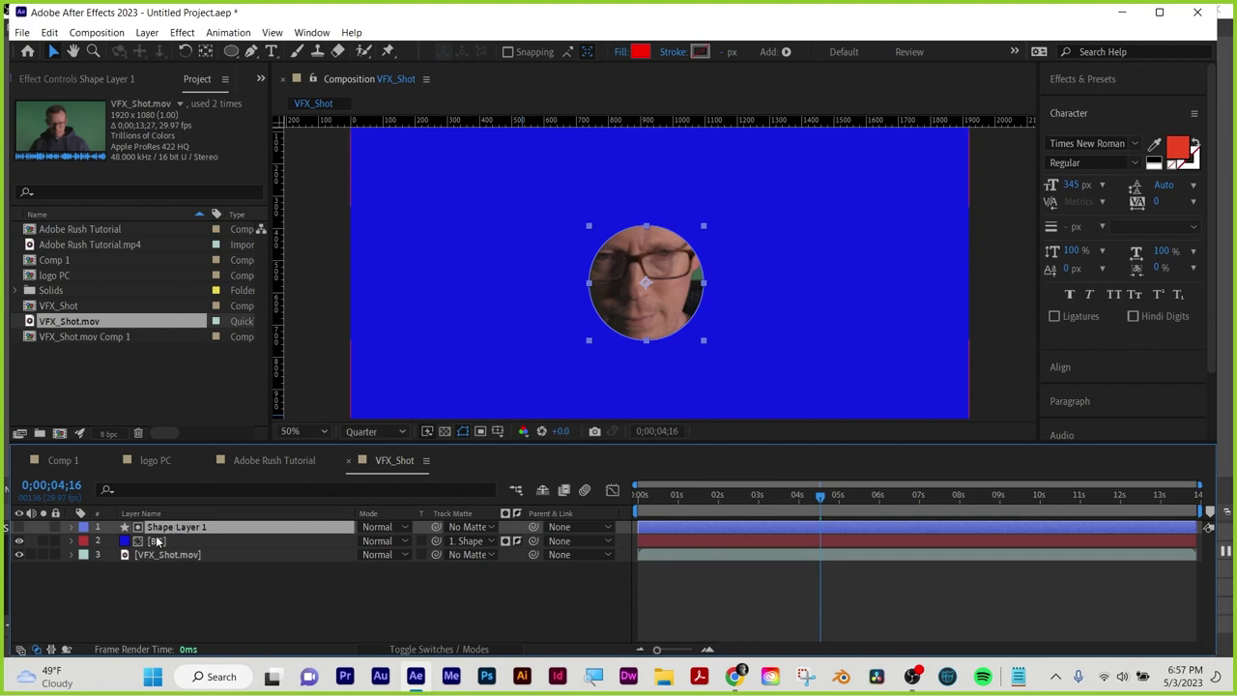
{"action": "left_click", "coordinate": [157, 541]}
{"action": "left_click", "coordinate": [166, 555]}
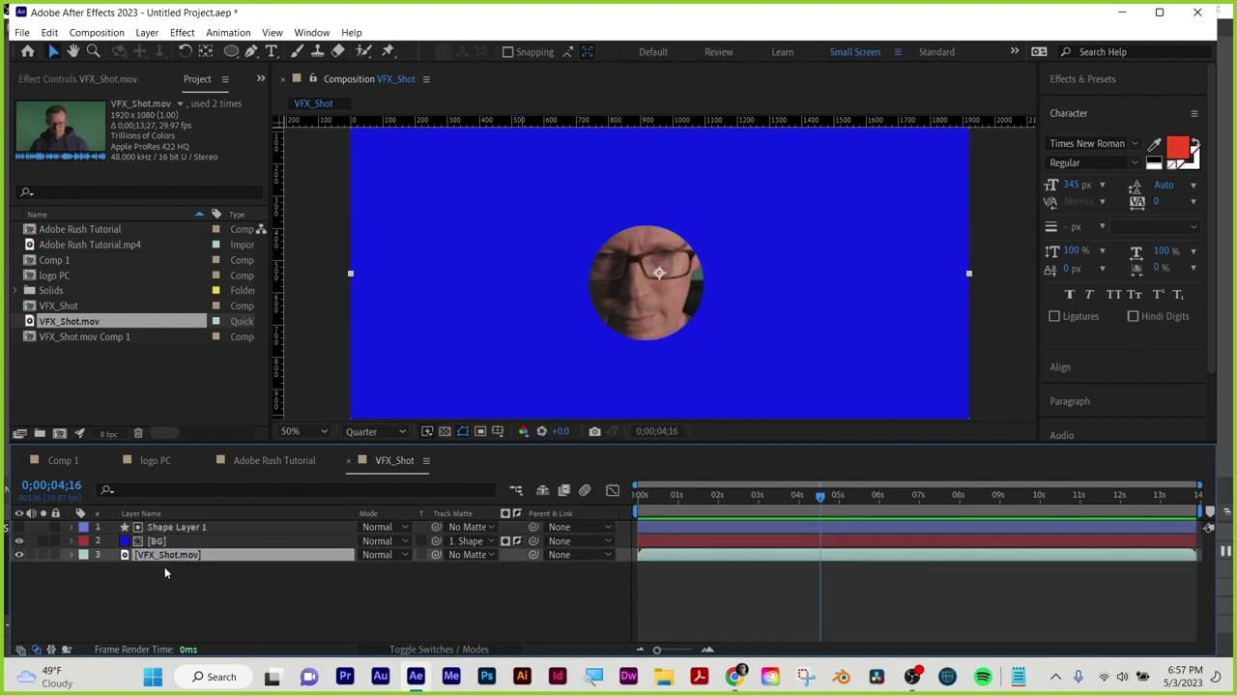
Keyframe Shape Layer 1's scale from 100% at the composition's start to an enlargement that fills the frame at about three seconds
{"action": "left_click", "coordinate": [641, 496]}
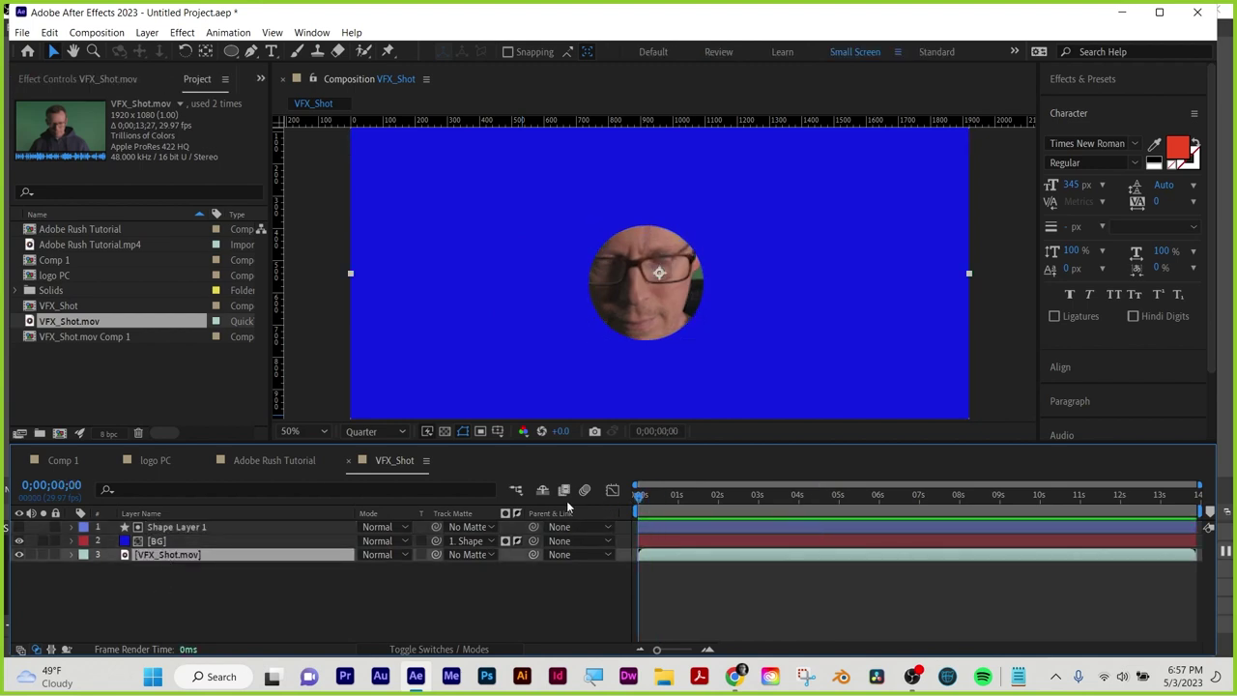
{"action": "left_click", "coordinate": [172, 527]}
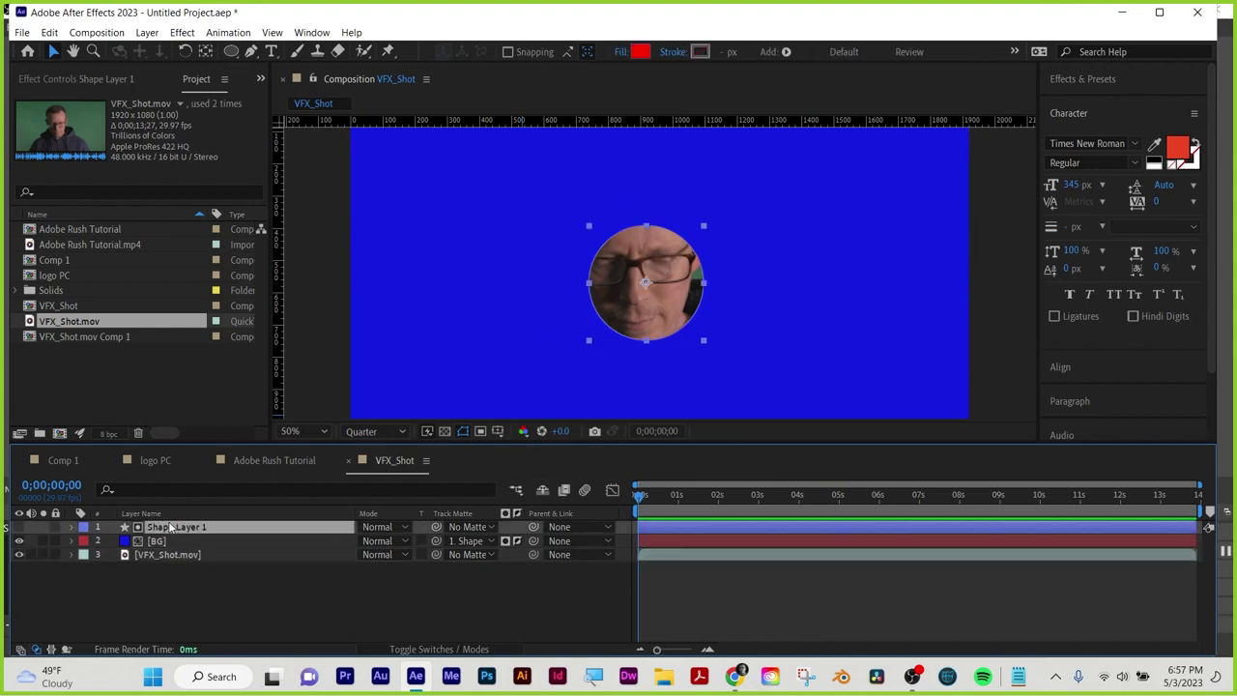
{"action": "key", "text": "s"}
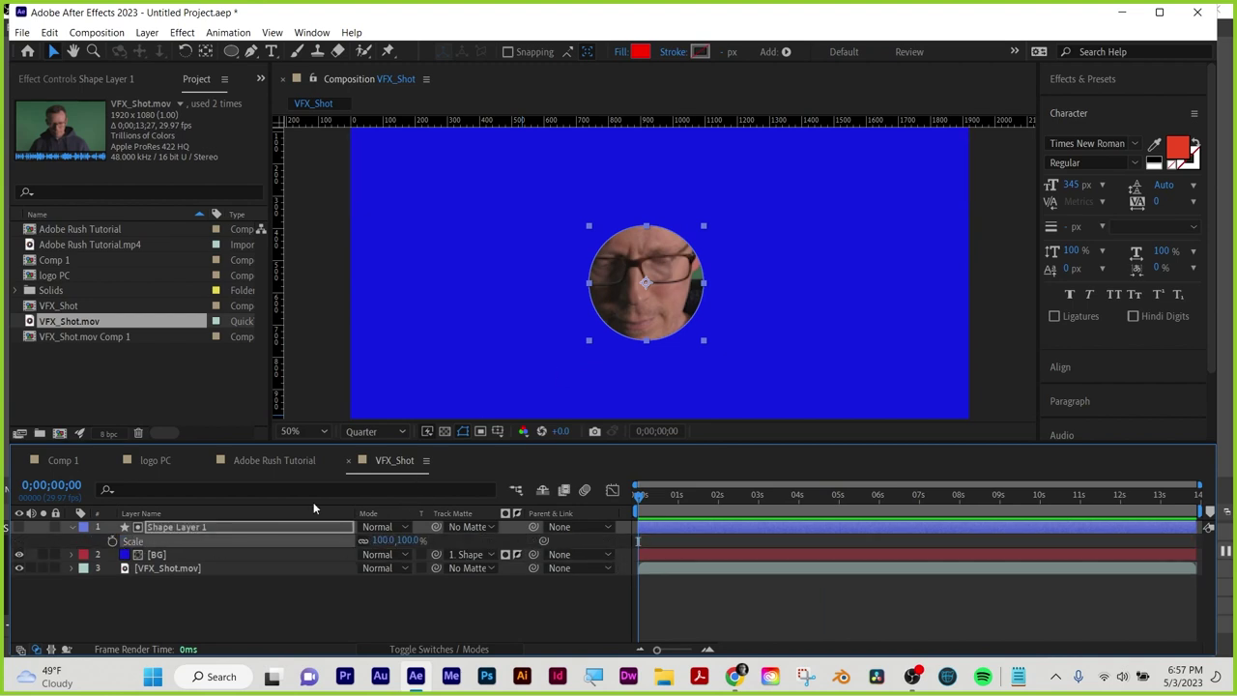
{"action": "left_click", "coordinate": [112, 541]}
{"action": "left_click_drag", "start_coordinate": [640, 495], "coordinate": [756, 495]}
{"action": "left_click_drag", "start_coordinate": [408, 544], "coordinate": [986, 531]}
Preview the growing circular matte reveal from the composition's start
{"action": "left_click_drag", "start_coordinate": [759, 498], "coordinate": [605, 497]}
{"action": "key", "text": "space"}
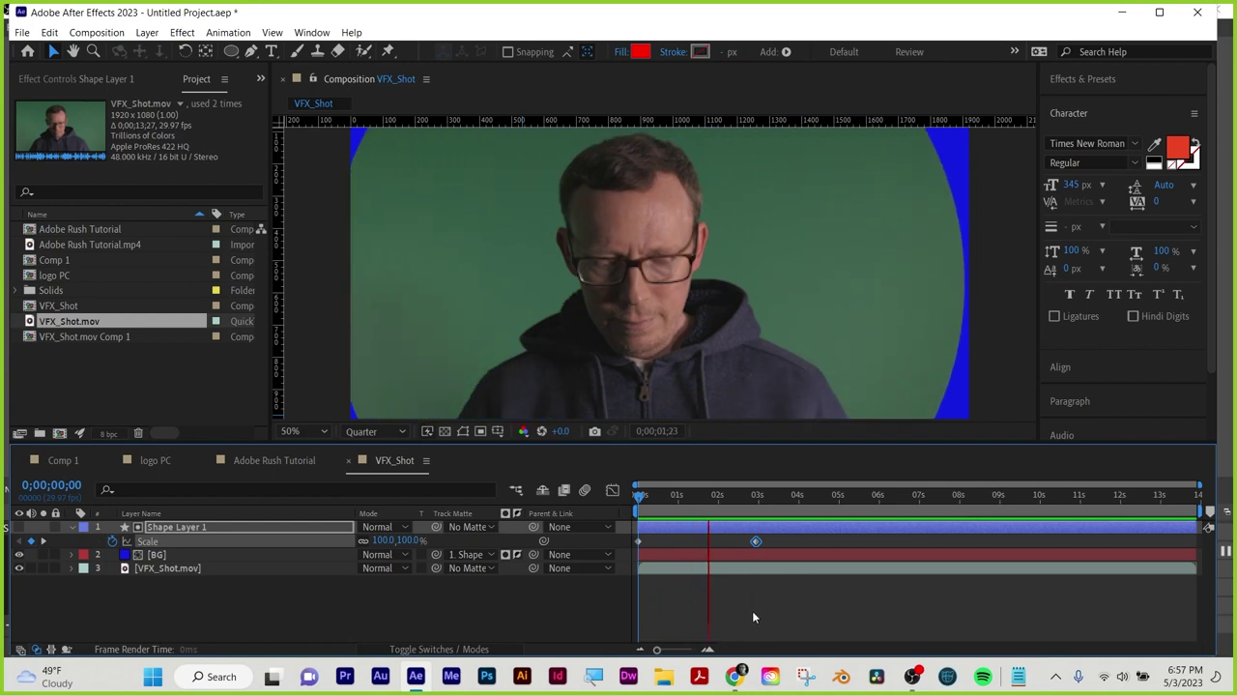
{"action": "left_click", "coordinate": [732, 510]}
{"action": "left_click_drag", "start_coordinate": [732, 511], "coordinate": [610, 505]}
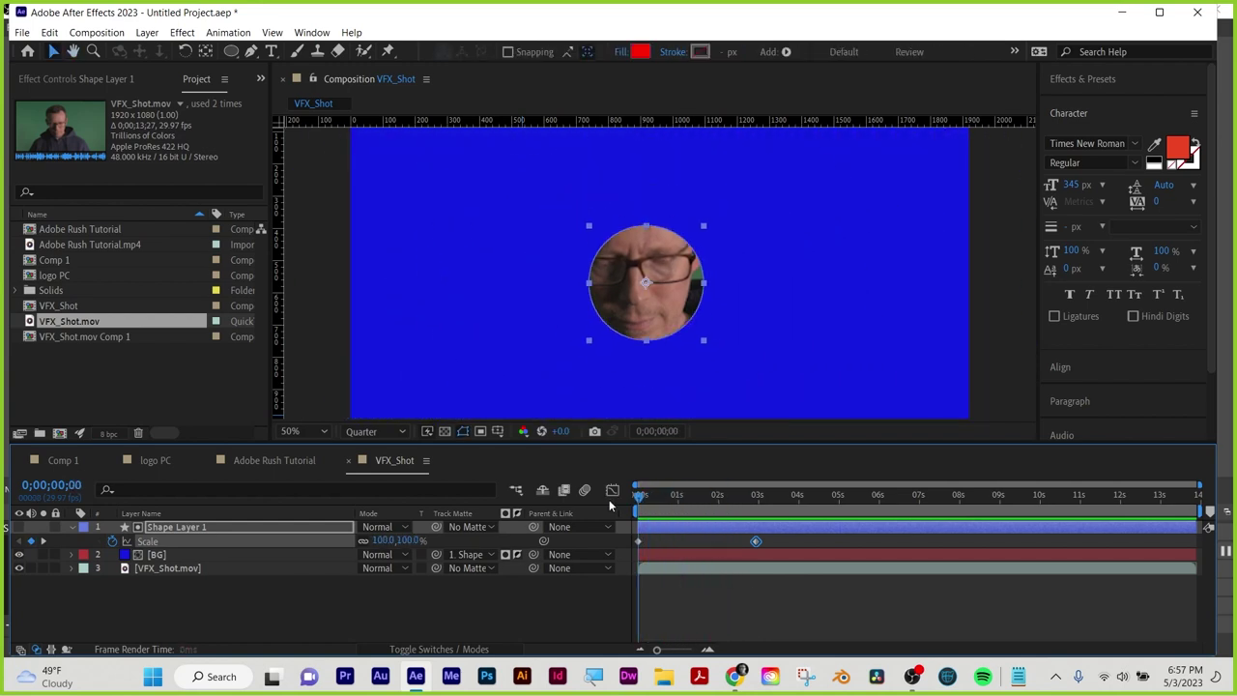
{"action": "key", "text": "space"}
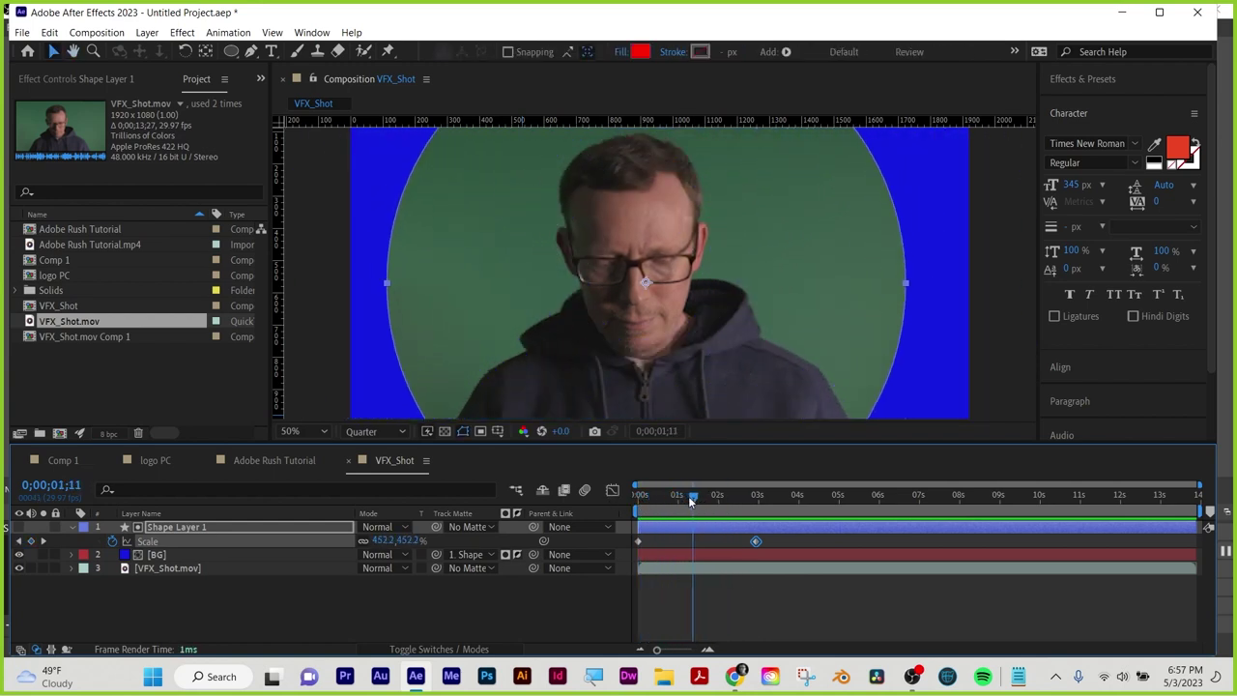
{"action": "key", "text": "space"}
Keyframe the VFX_Shot.mov layer's scale from 86% at the composition's start to 100% at 0;00;01;08
{"action": "left_click", "coordinate": [651, 569]}
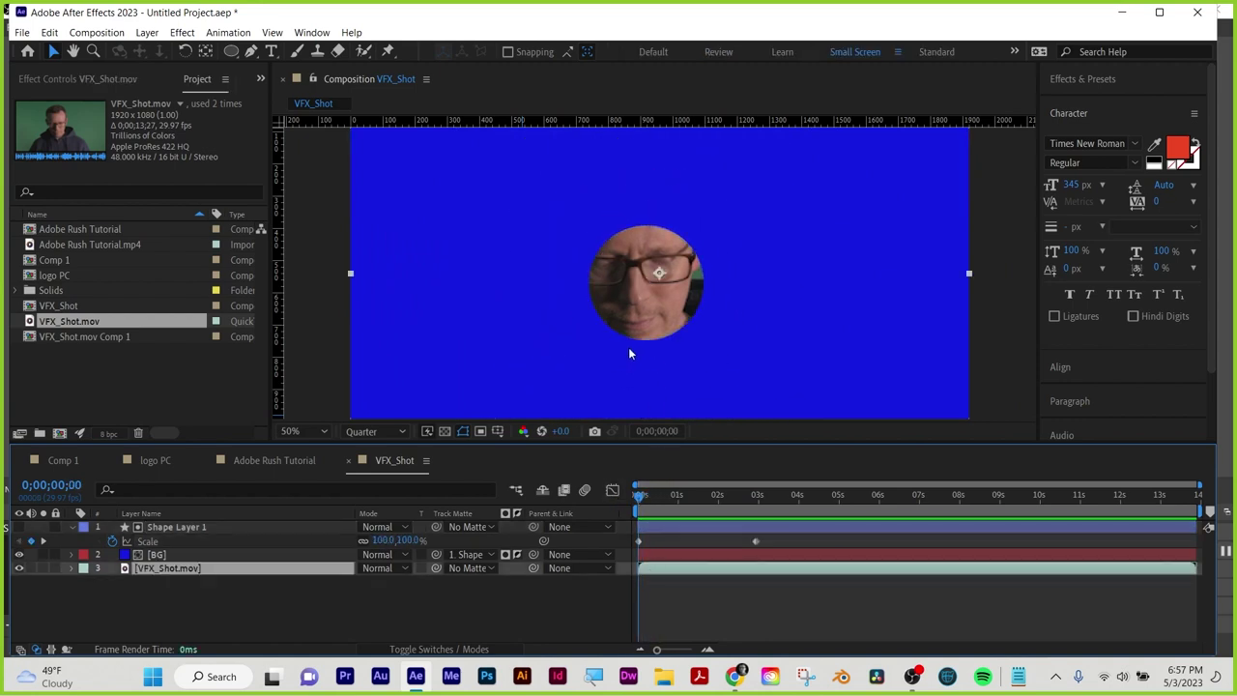
{"action": "key", "text": "s"}
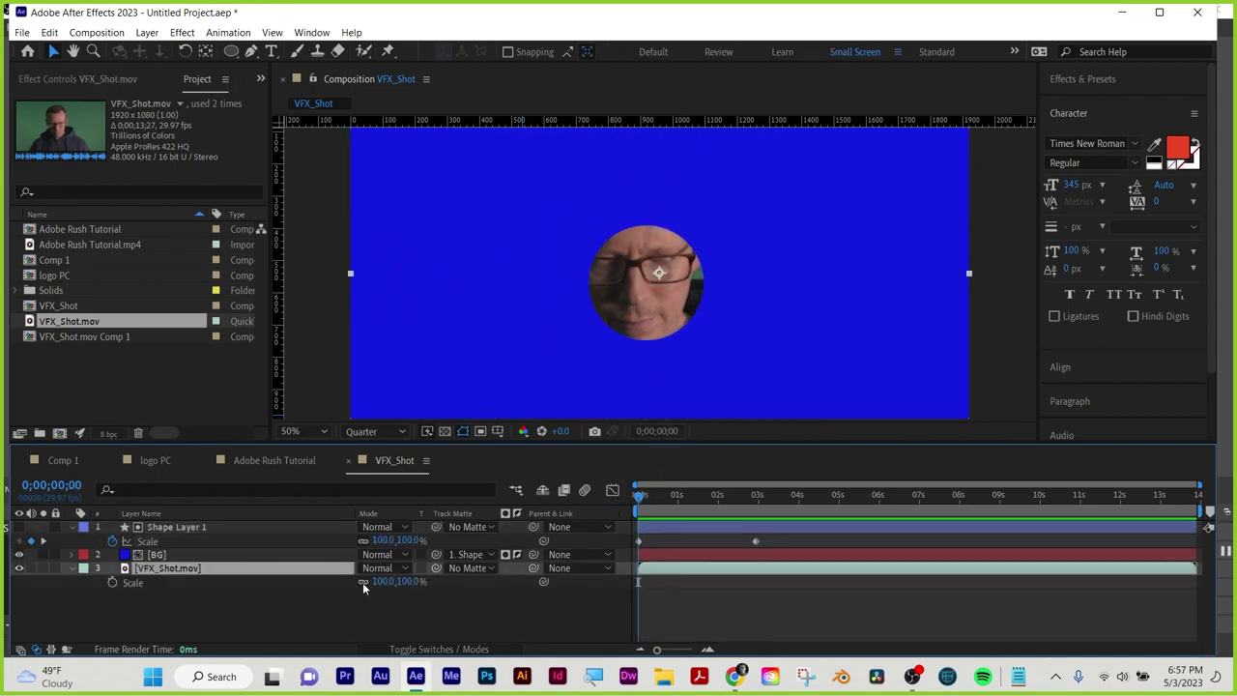
{"action": "left_click_drag", "start_coordinate": [382, 582], "coordinate": [365, 583]}
{"action": "left_click", "coordinate": [170, 584]}
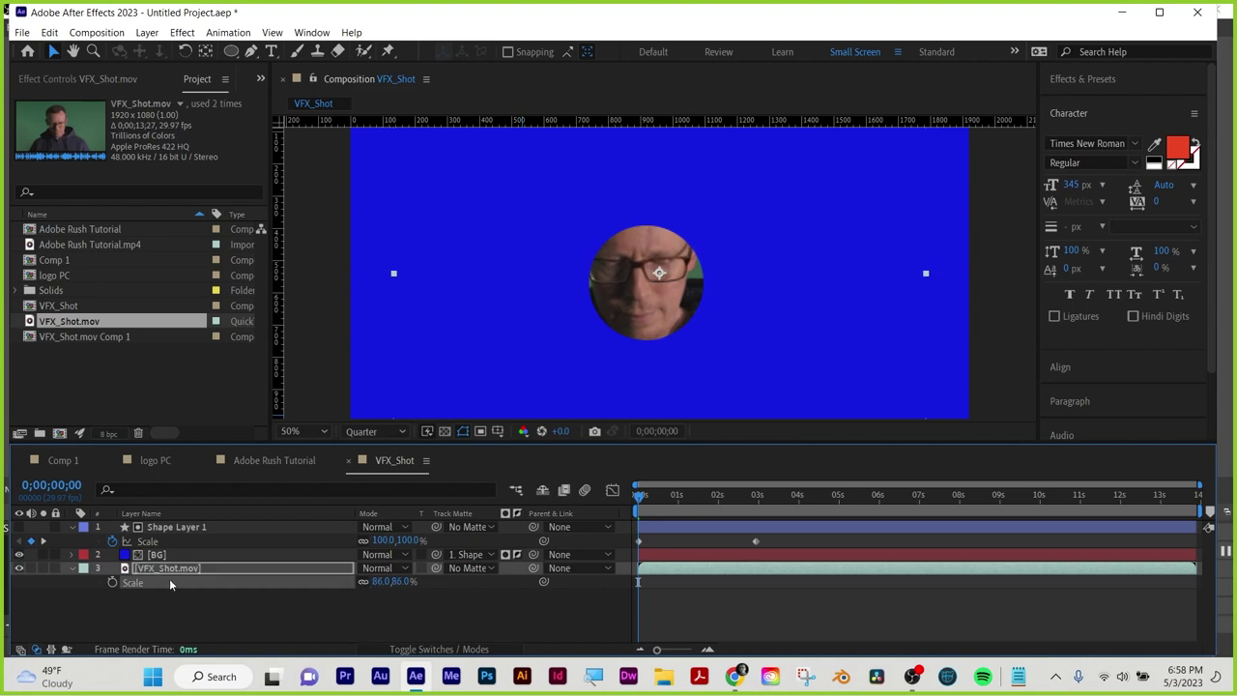
{"action": "left_click", "coordinate": [113, 583]}
{"action": "left_click_drag", "start_coordinate": [642, 496], "coordinate": [690, 492]}
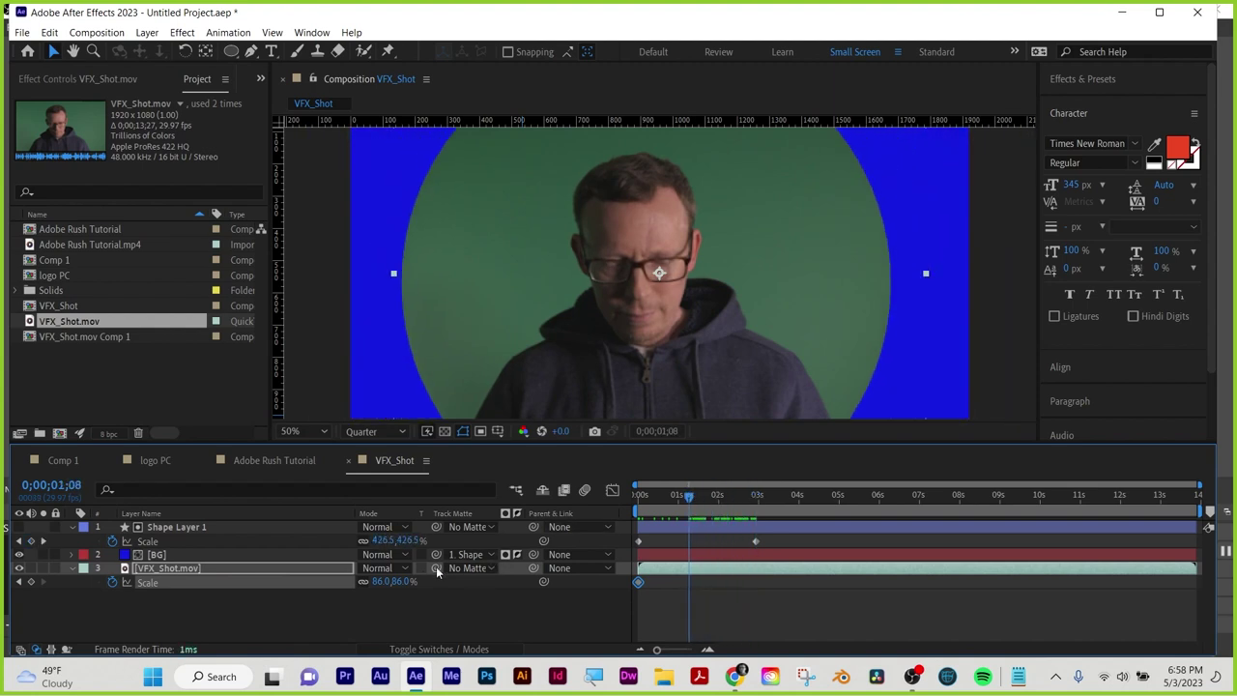
{"action": "left_click", "coordinate": [398, 581]}
{"action": "type", "text": "100"}
{"action": "key", "text": "Return"}
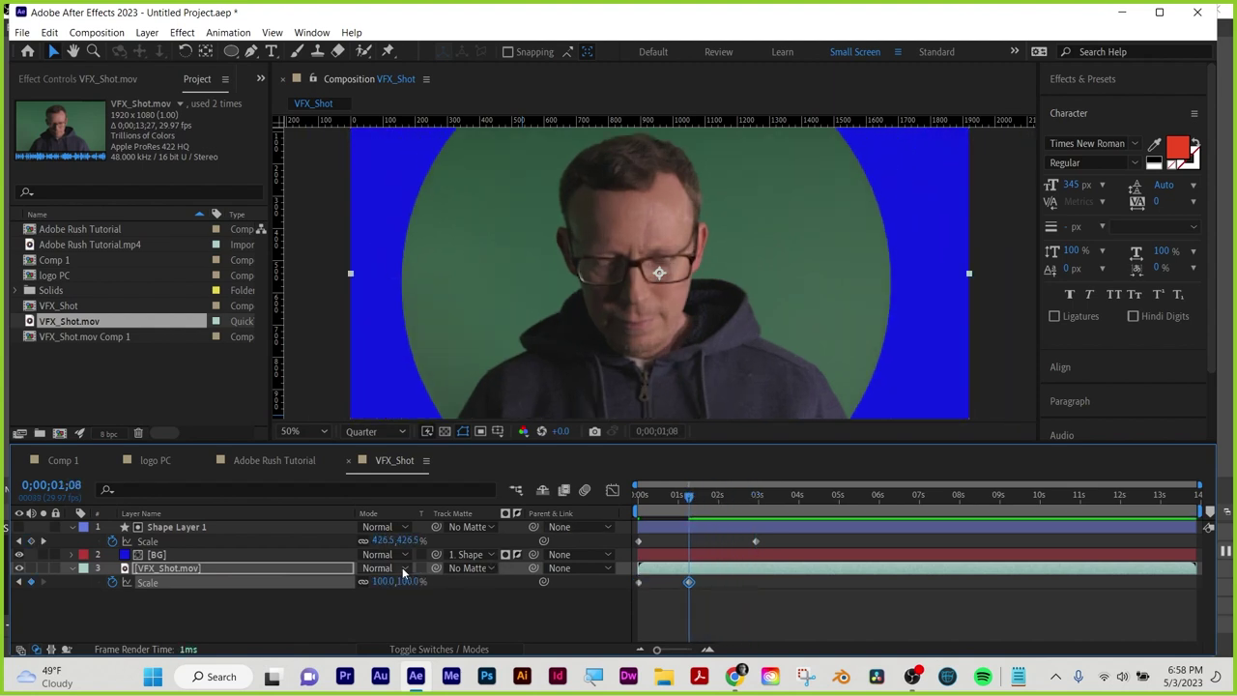
Preview the circular reveal together with the footage's scale-up from the composition's start
{"action": "left_click_drag", "start_coordinate": [692, 504], "coordinate": [604, 517]}
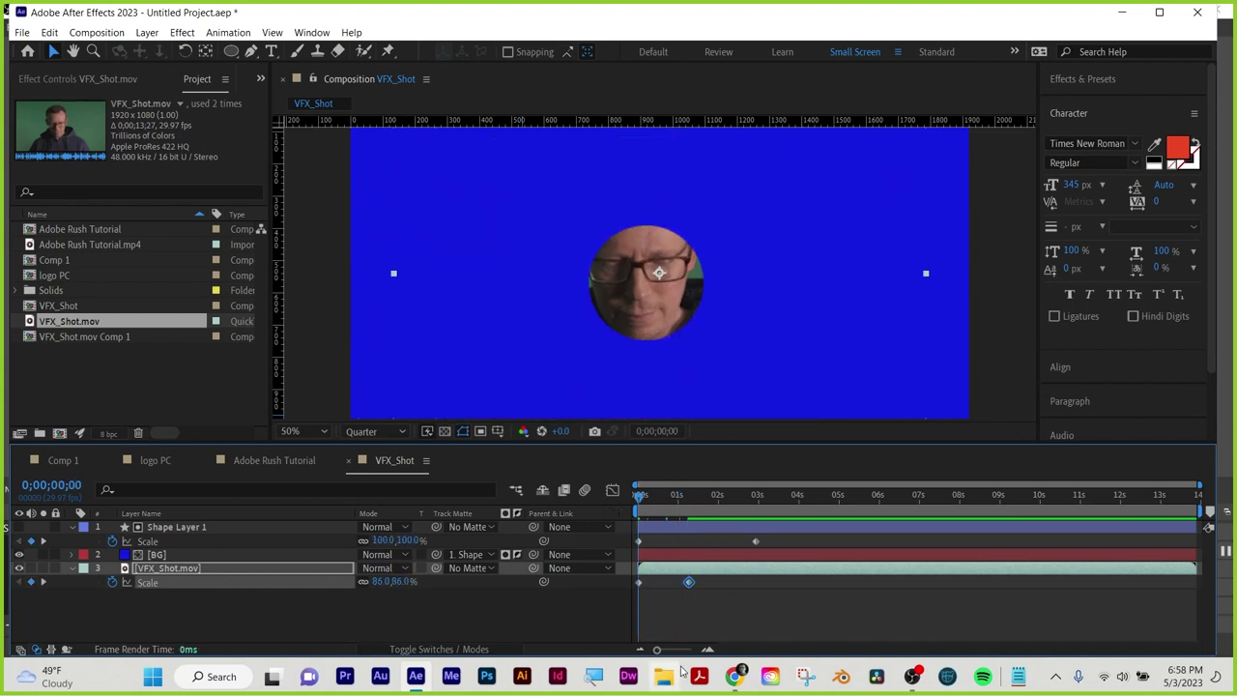
{"action": "key", "text": "space"}
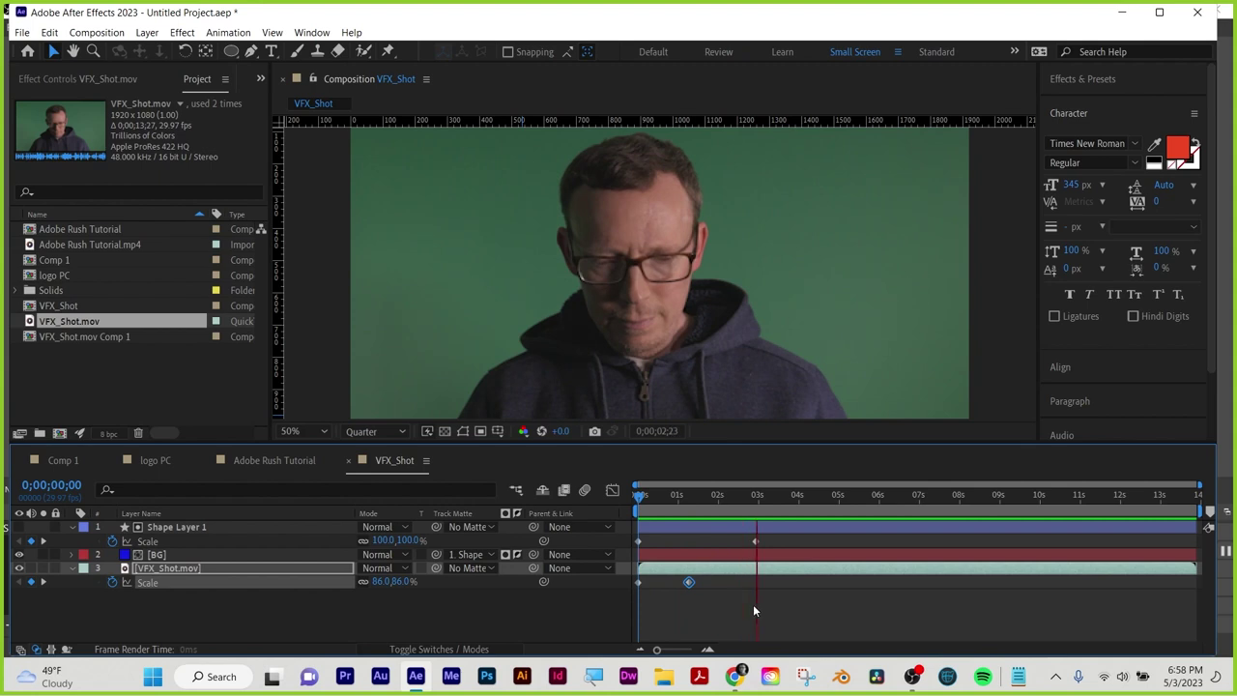
{"action": "key", "text": "space"}
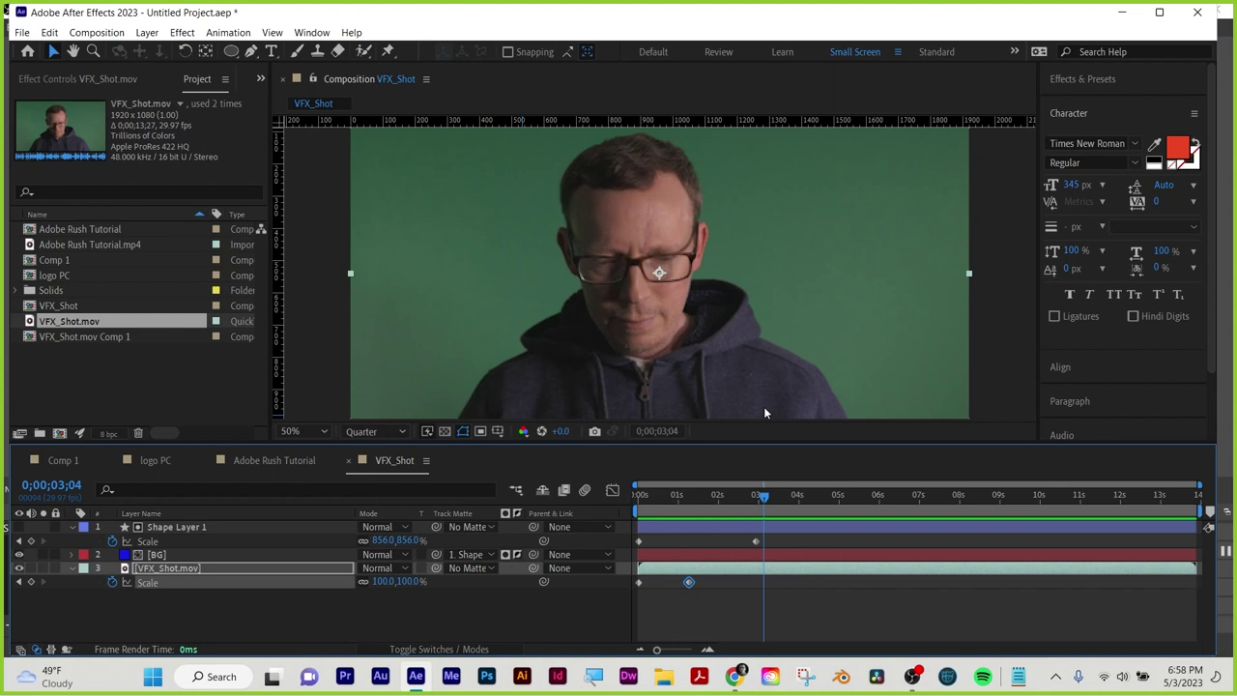
Delete all layers from the VFX_Shot composition
{"action": "key", "text": "comma"}
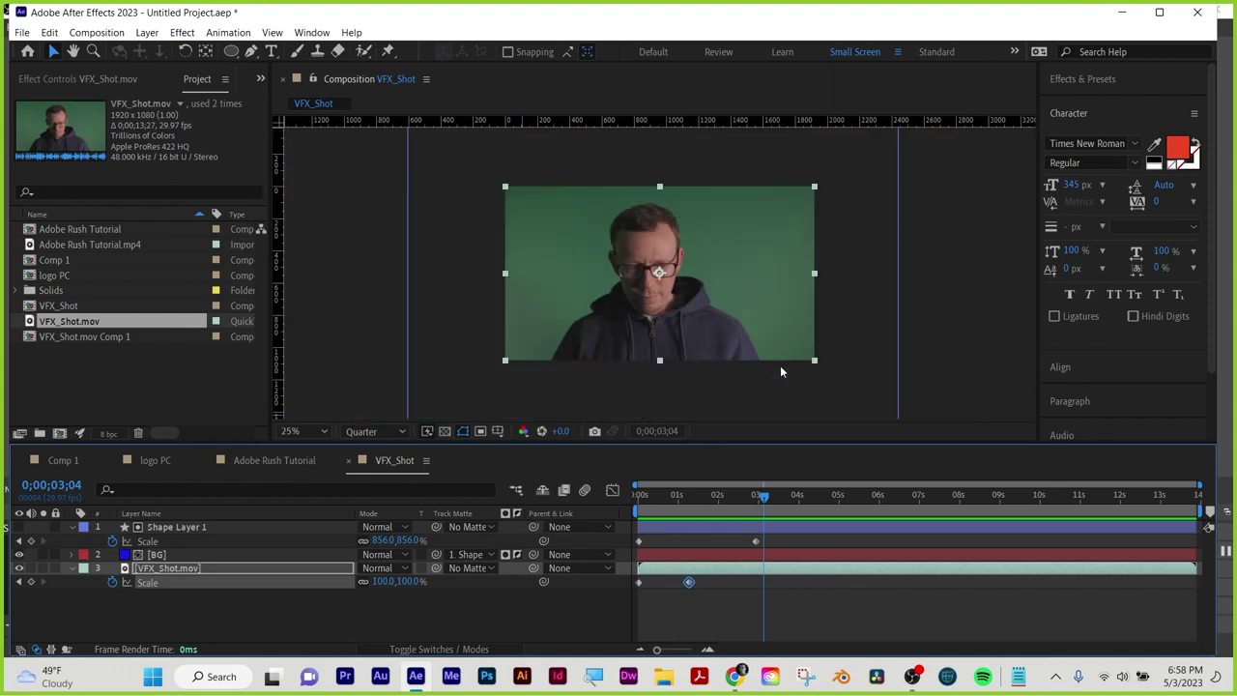
{"action": "left_click", "coordinate": [807, 615]}
{"action": "left_click_drag", "start_coordinate": [104, 614], "coordinate": [141, 528]}
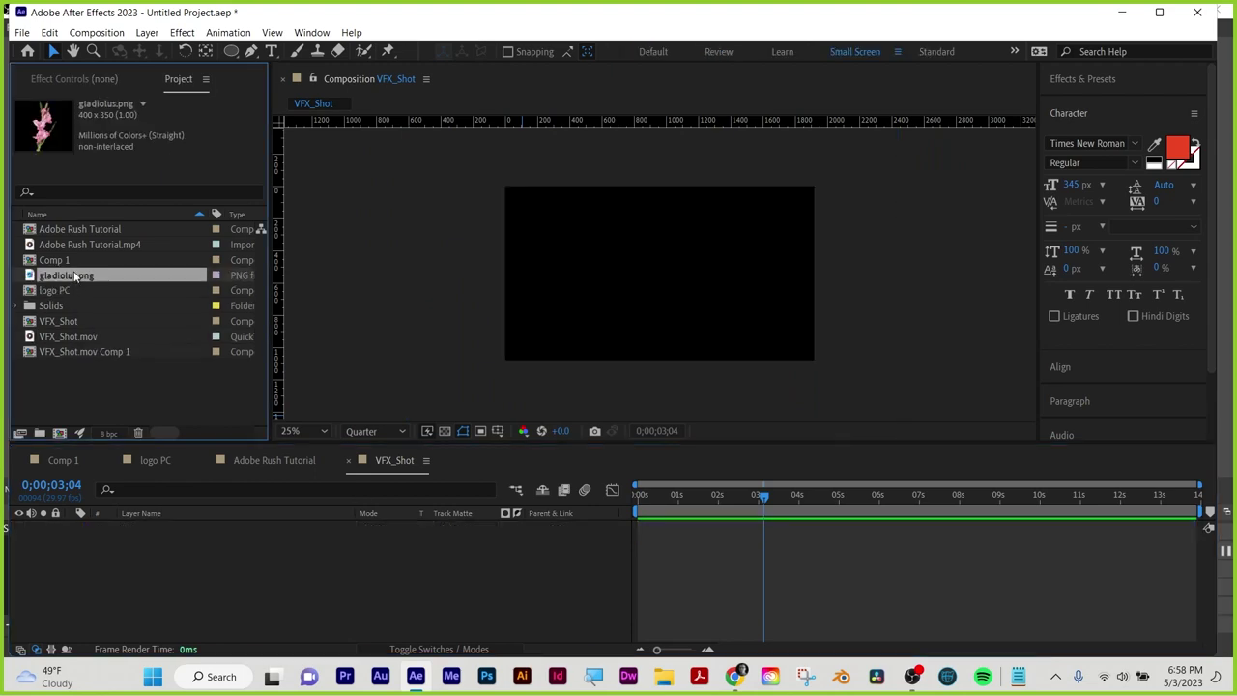
Create the composition Comp 2 with the HD 1920x1080 24 fps preset and add gladiolus.png to it
{"action": "left_click", "coordinate": [59, 434]}
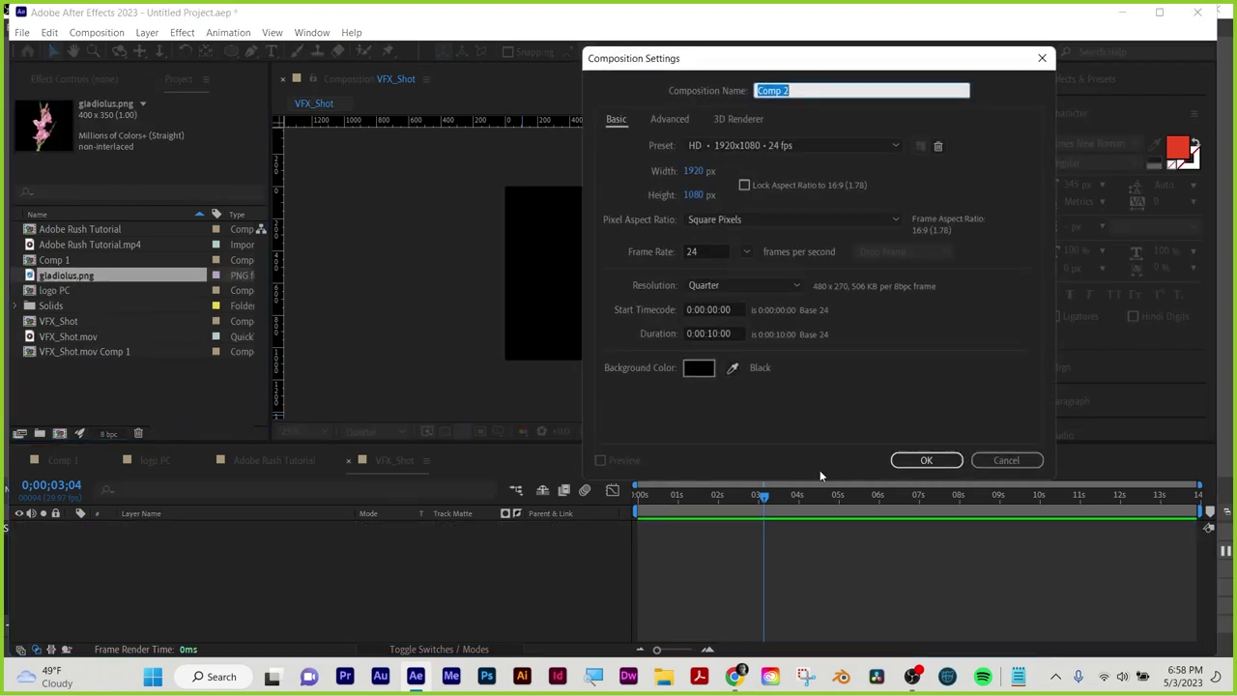
{"action": "left_click", "coordinate": [952, 460]}
{"action": "left_click_drag", "start_coordinate": [43, 291], "coordinate": [164, 554]}
{"action": "key", "text": "period"}
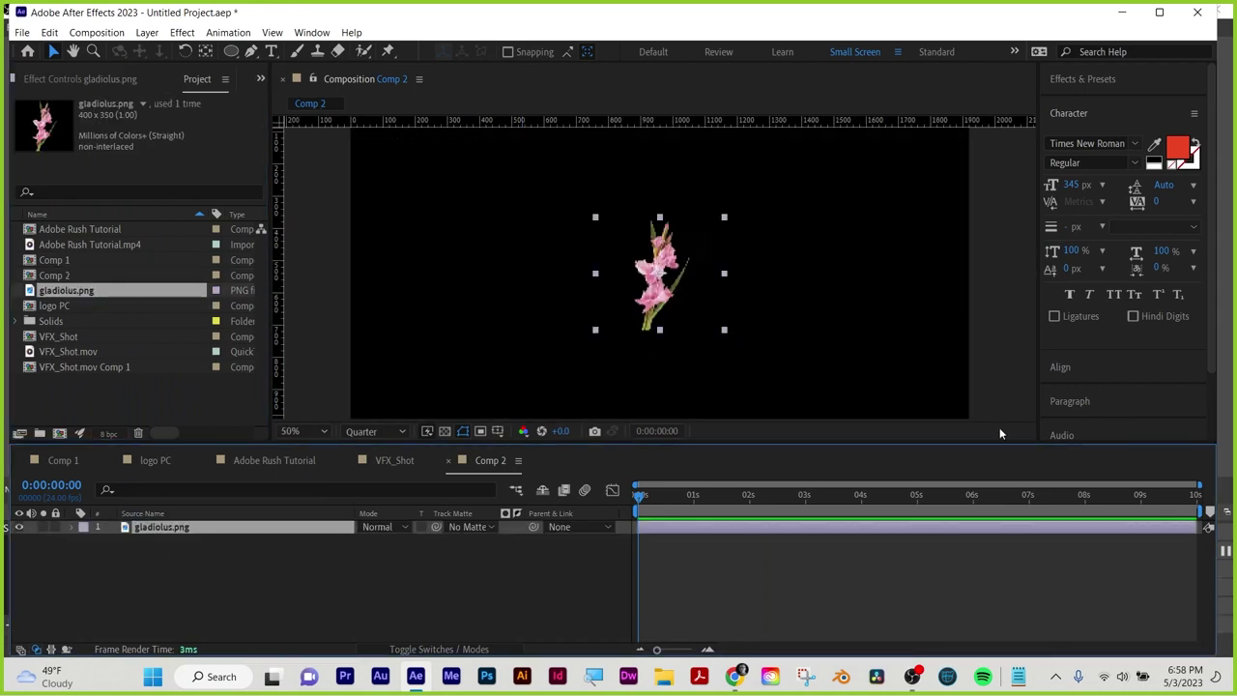
Enlarge the composition view and set its preview resolution to Full
{"action": "left_click_drag", "start_coordinate": [967, 445], "coordinate": [967, 540]}
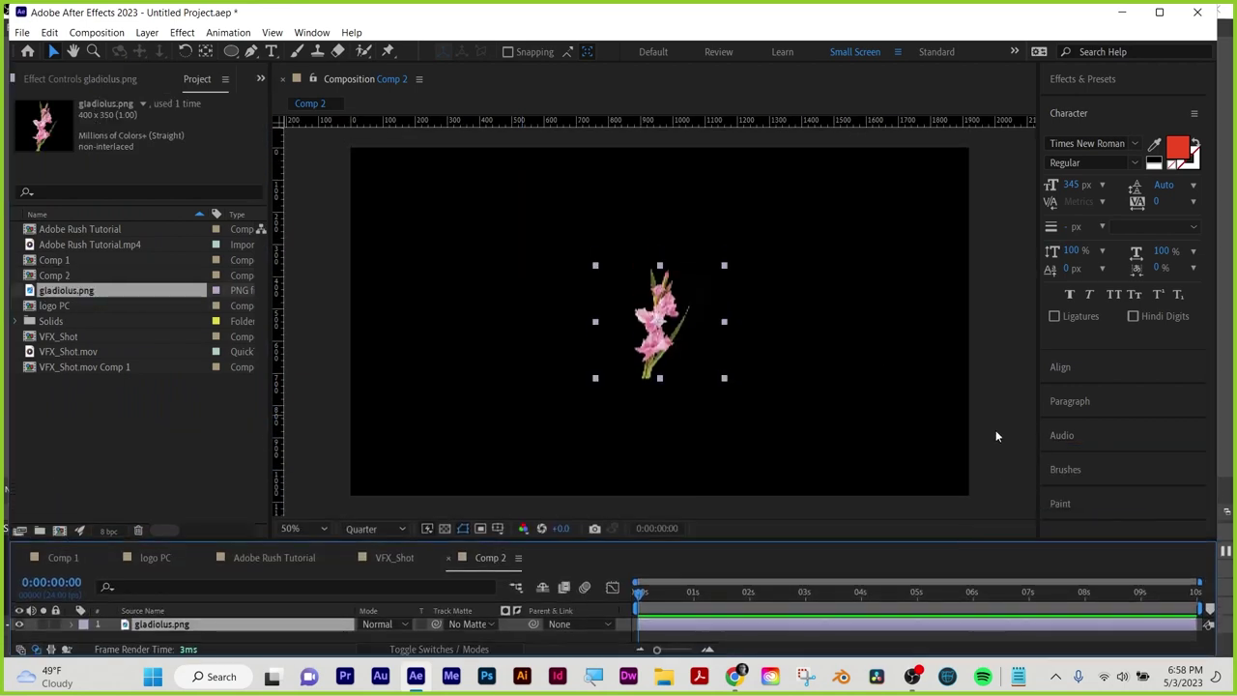
{"action": "left_click", "coordinate": [372, 527]}
{"action": "left_click", "coordinate": [369, 567]}
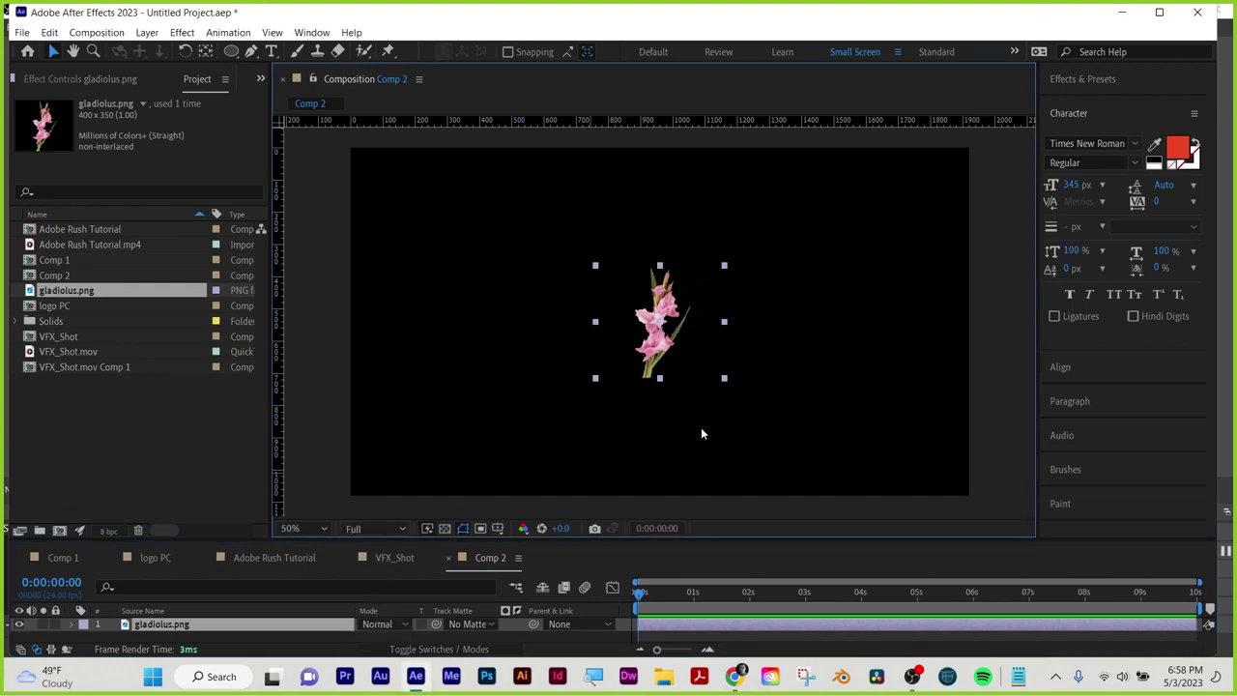
Find the CC Bender effect by searching for "bend" and apply it to the gladiolus layer
{"action": "left_click", "coordinate": [1101, 81]}
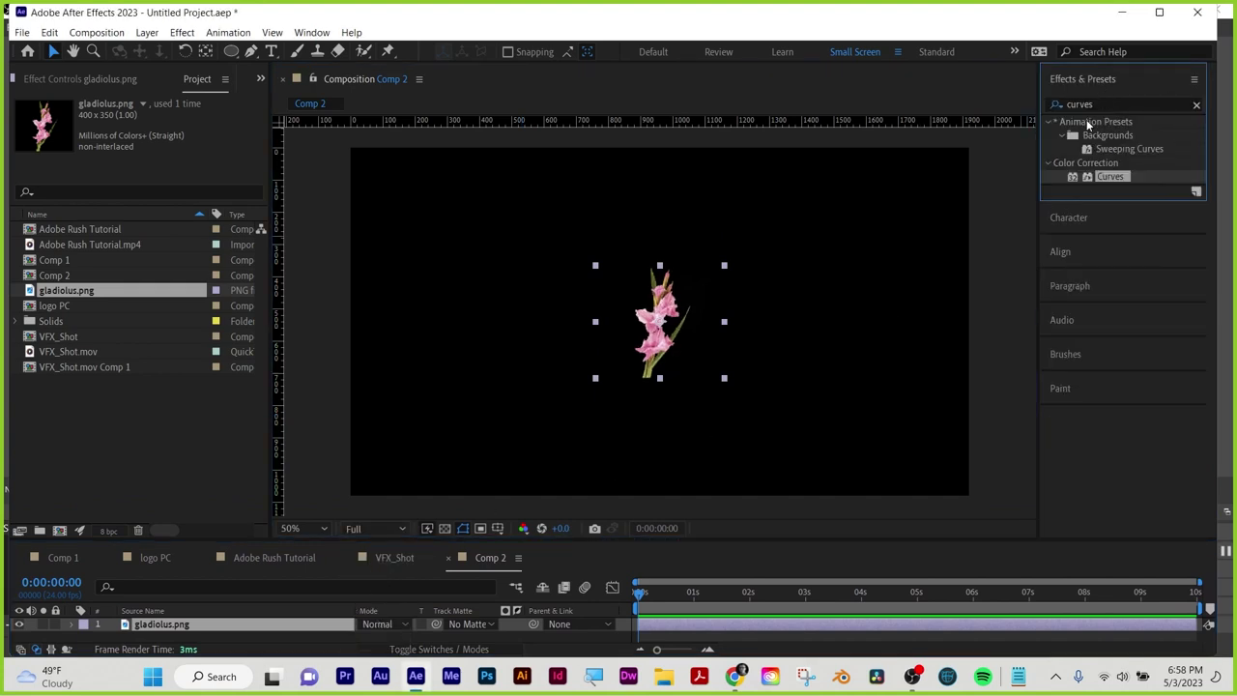
{"action": "left_click", "coordinate": [1091, 104]}
{"action": "type", "text": "bend"}
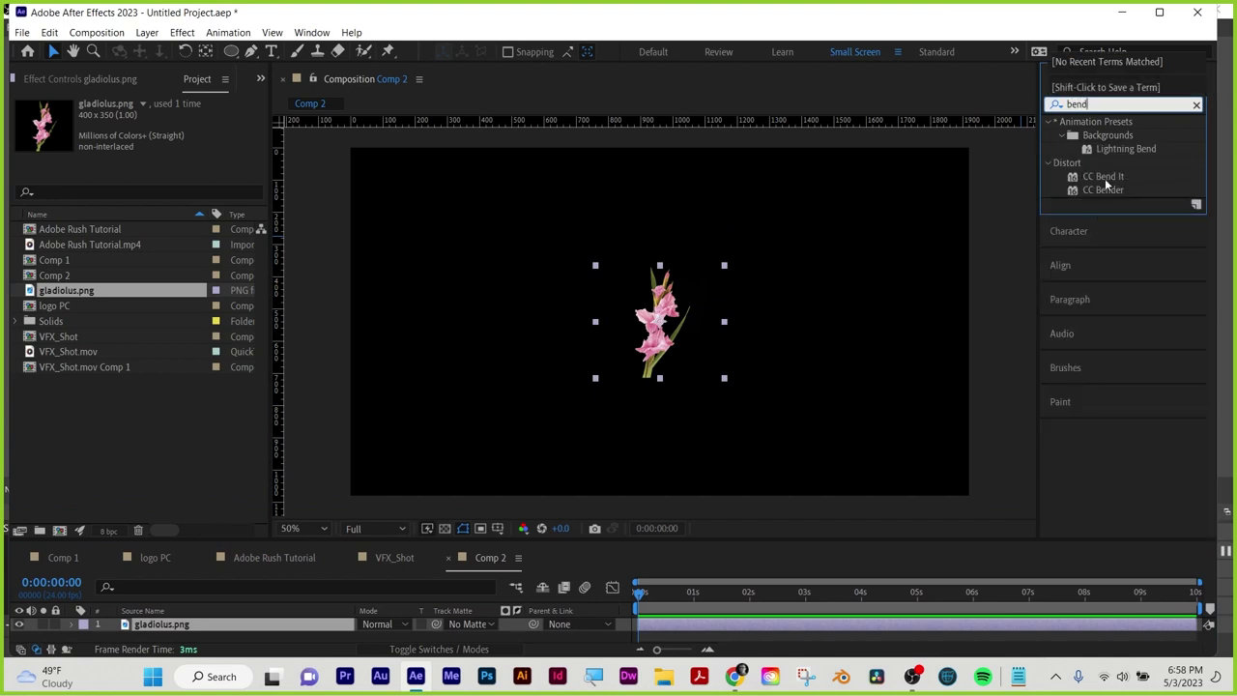
{"action": "left_click", "coordinate": [1104, 191]}
{"action": "left_click_drag", "start_coordinate": [1104, 192], "coordinate": [781, 630]}
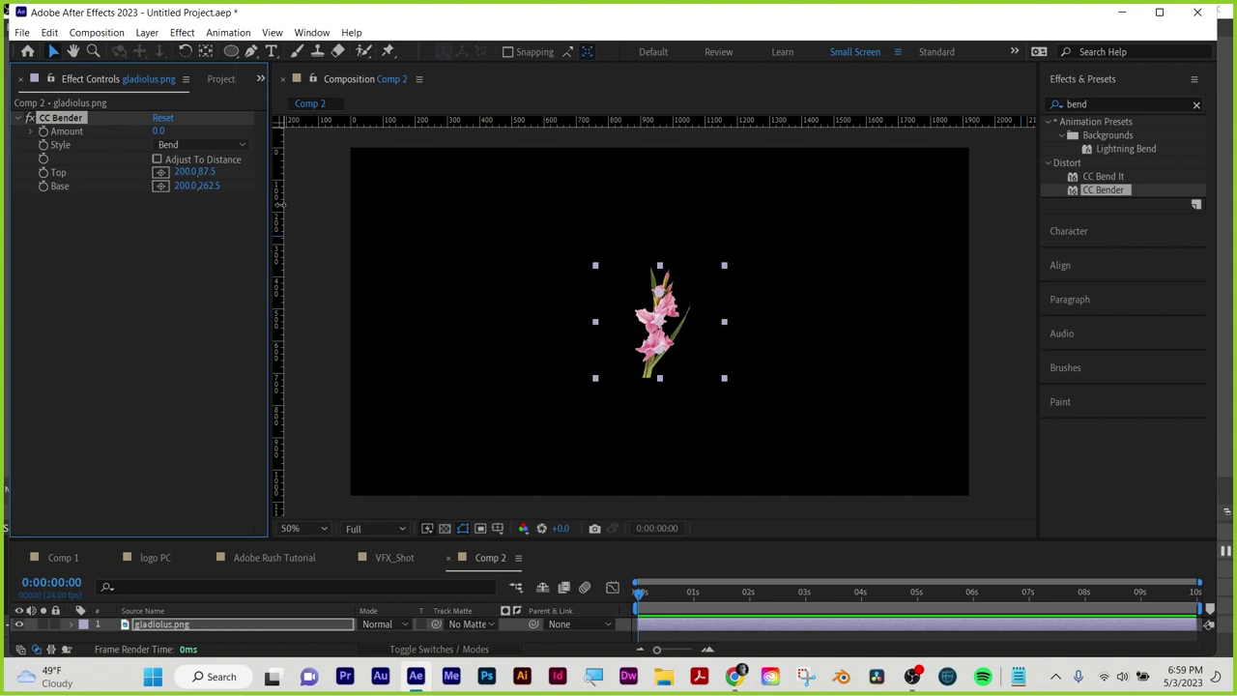
Place CC Bender's base at the stem's foot and its top at the flower's upper tip, with an amount of -13
{"action": "left_click", "coordinate": [159, 185]}
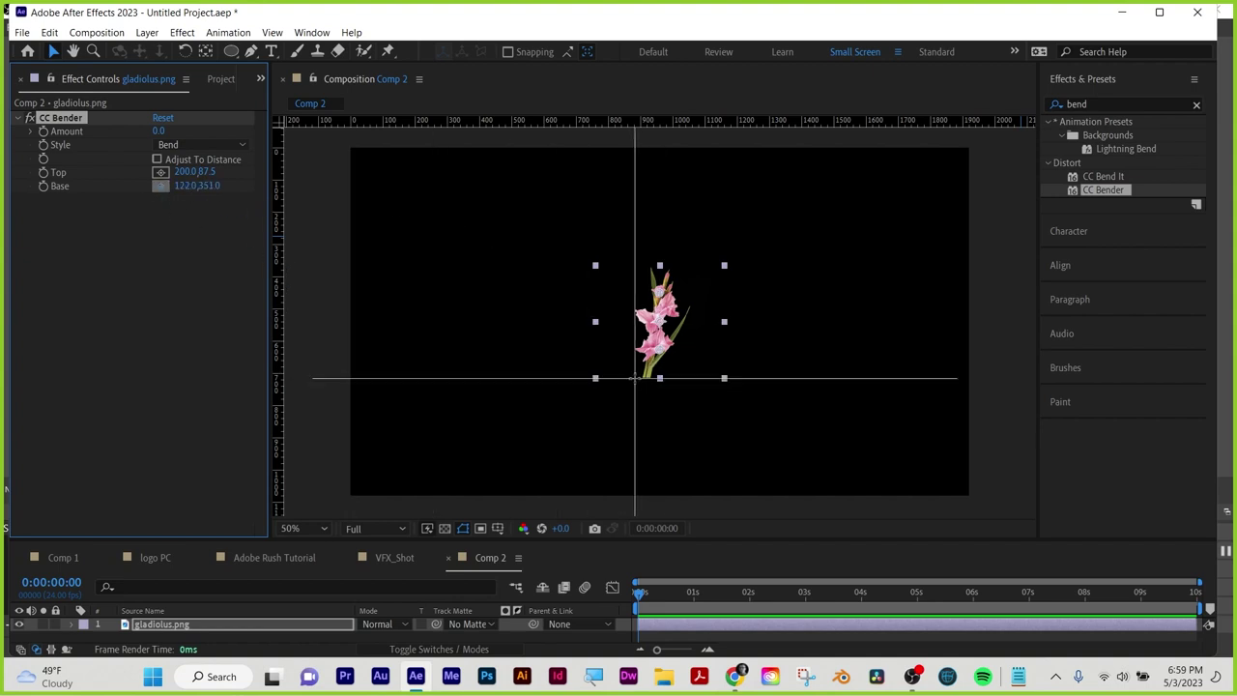
{"action": "left_click", "coordinate": [645, 378]}
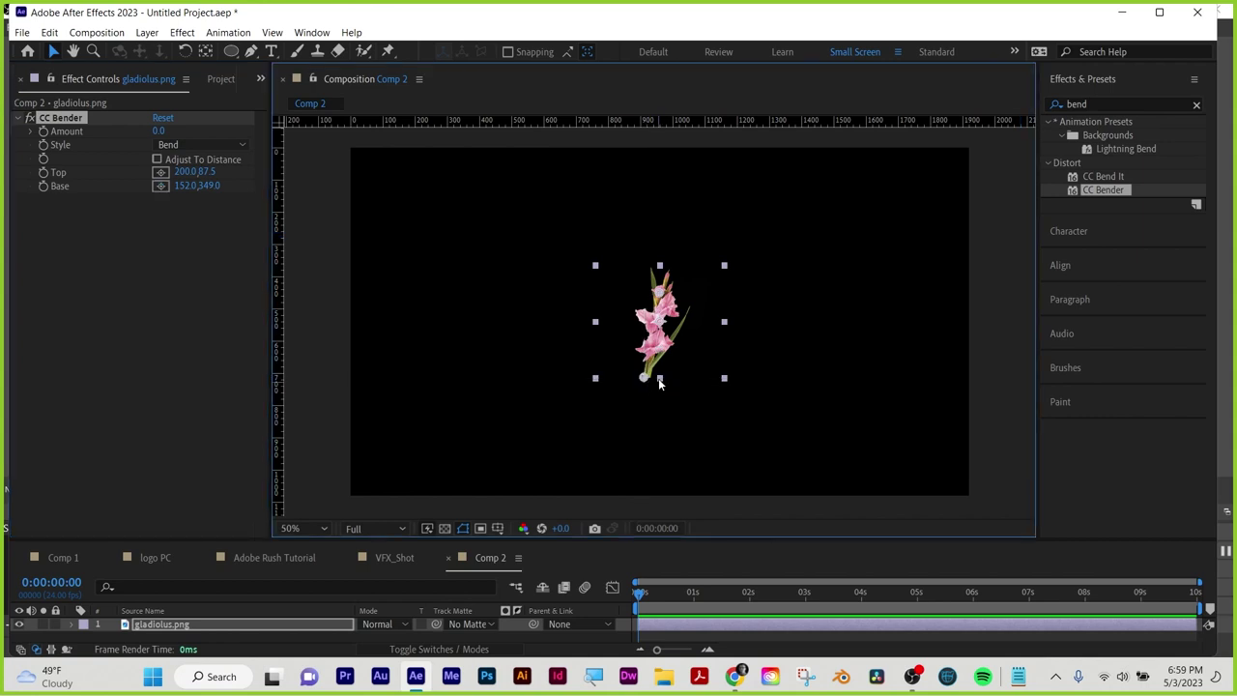
{"action": "left_click", "coordinate": [161, 172]}
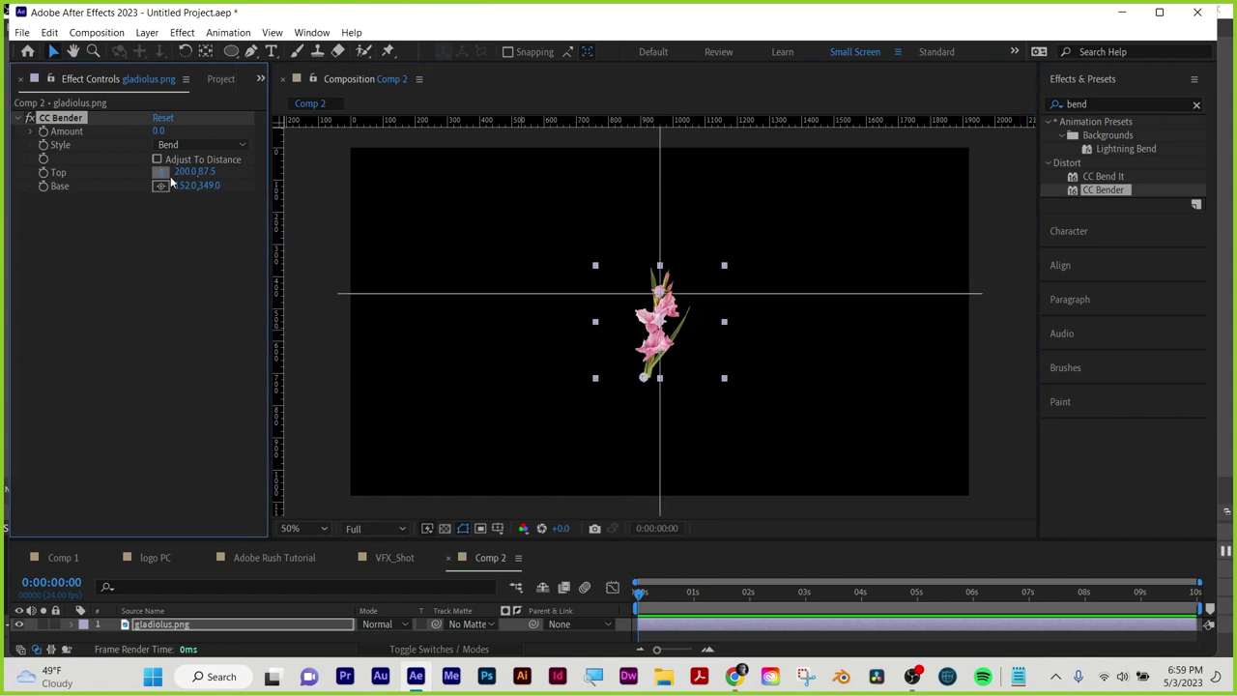
{"action": "left_click", "coordinate": [651, 266]}
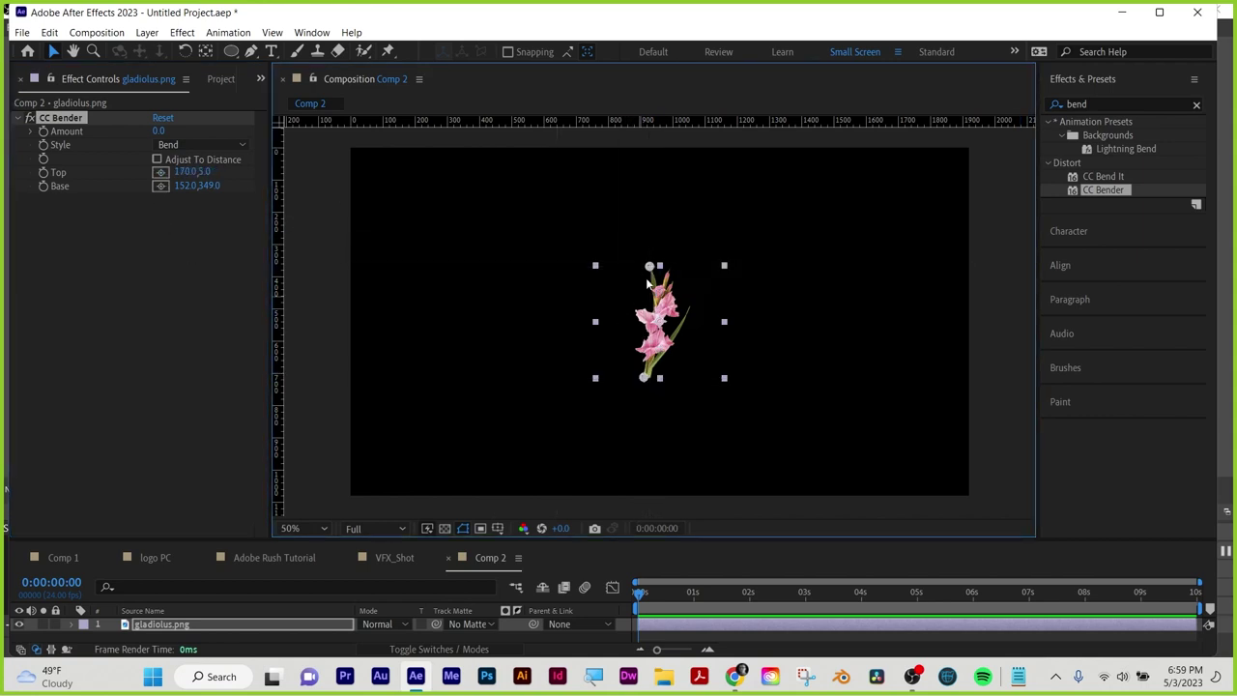
{"action": "left_click_drag", "start_coordinate": [161, 132], "coordinate": [136, 131]}
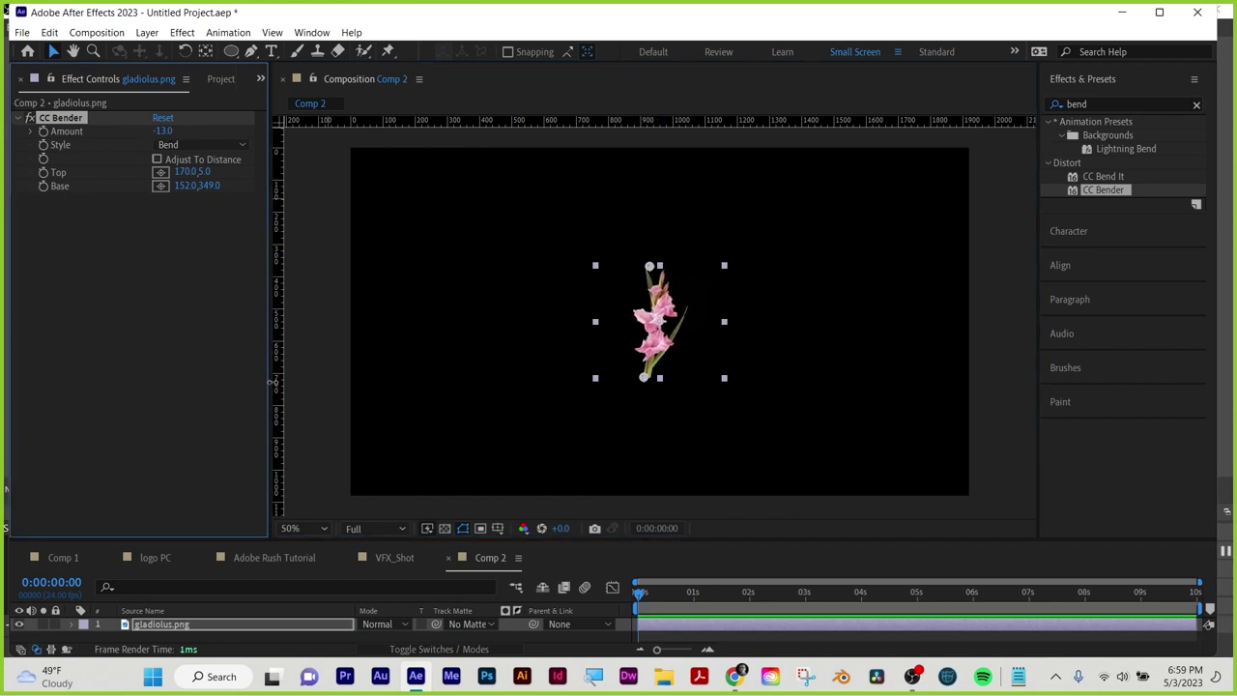
{"action": "left_click", "coordinate": [304, 528]}
{"action": "left_click", "coordinate": [329, 415]}
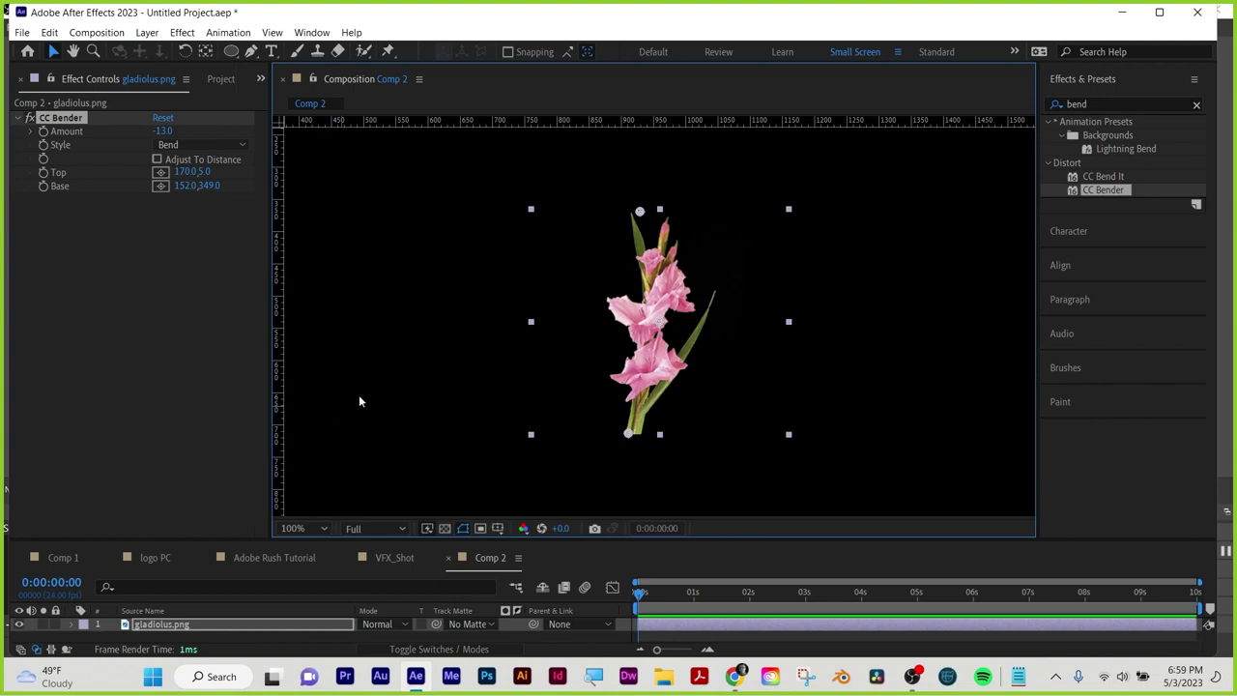
Drive CC Bender's Amount with the expression wiggle(2,15) and preview the swaying flower
{"action": "left_click", "coordinate": [43, 131], "text": "alt"}
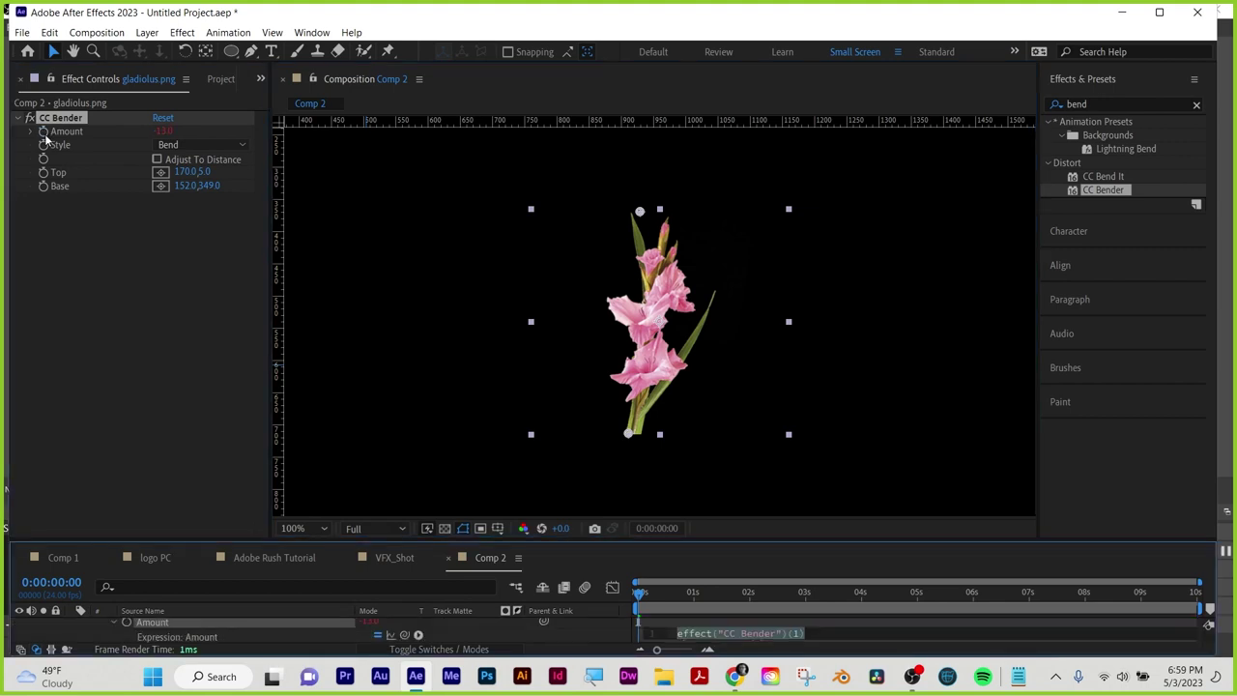
{"action": "type", "text": "wi"}
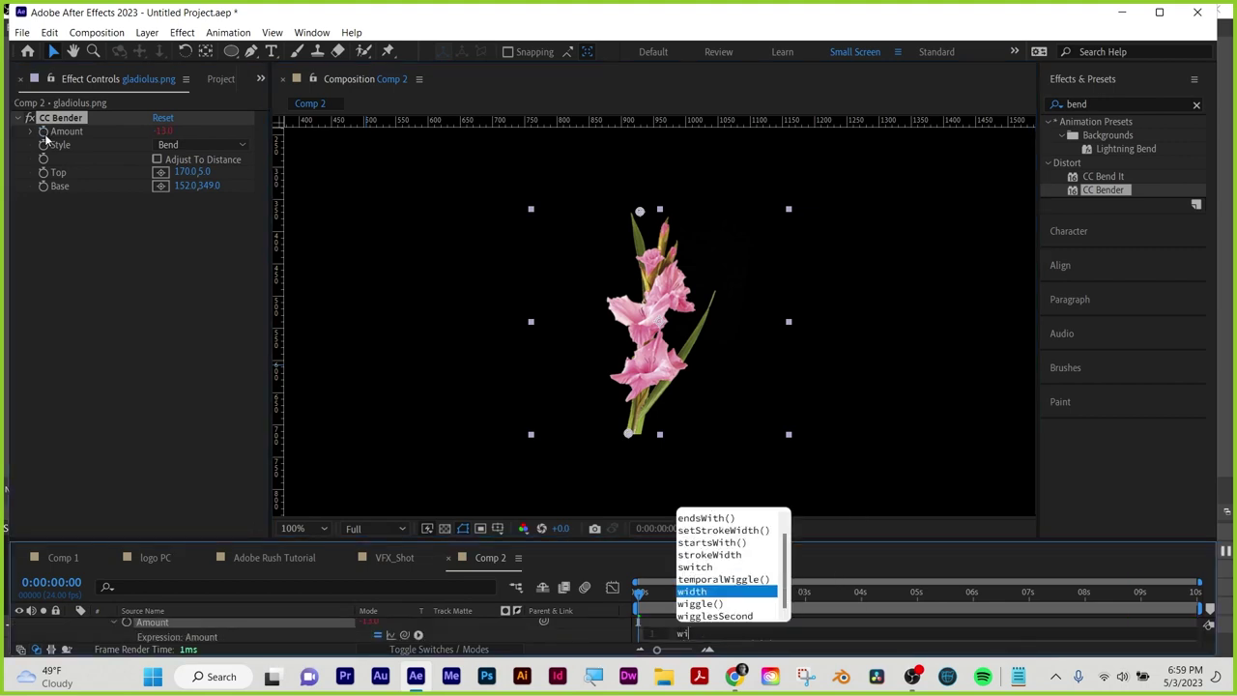
{"action": "left_click", "coordinate": [715, 605]}
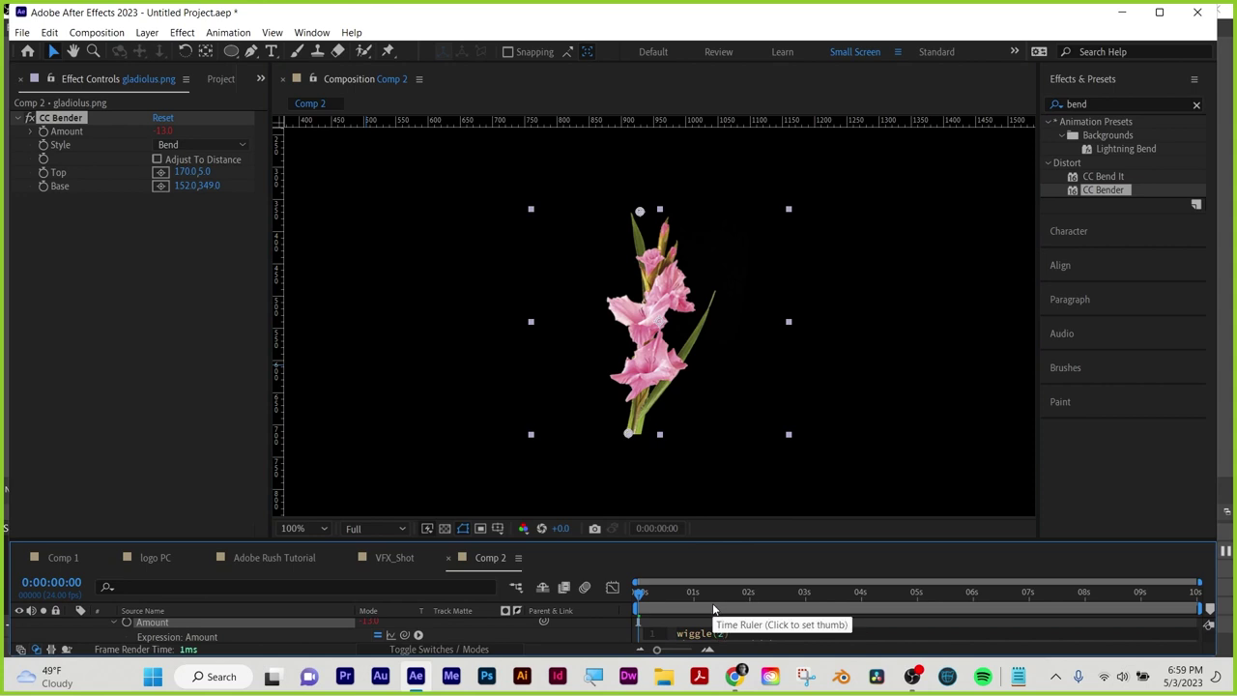
{"action": "type", "text": "2,15"}
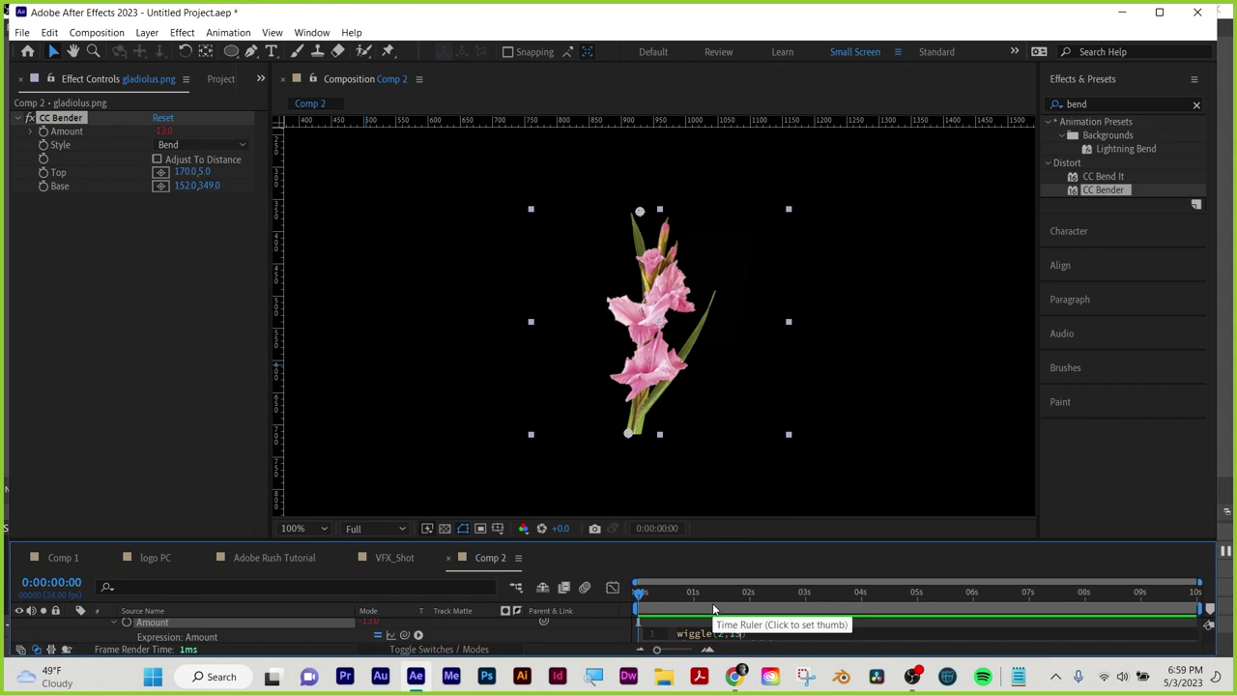
{"action": "left_click", "coordinate": [756, 625]}
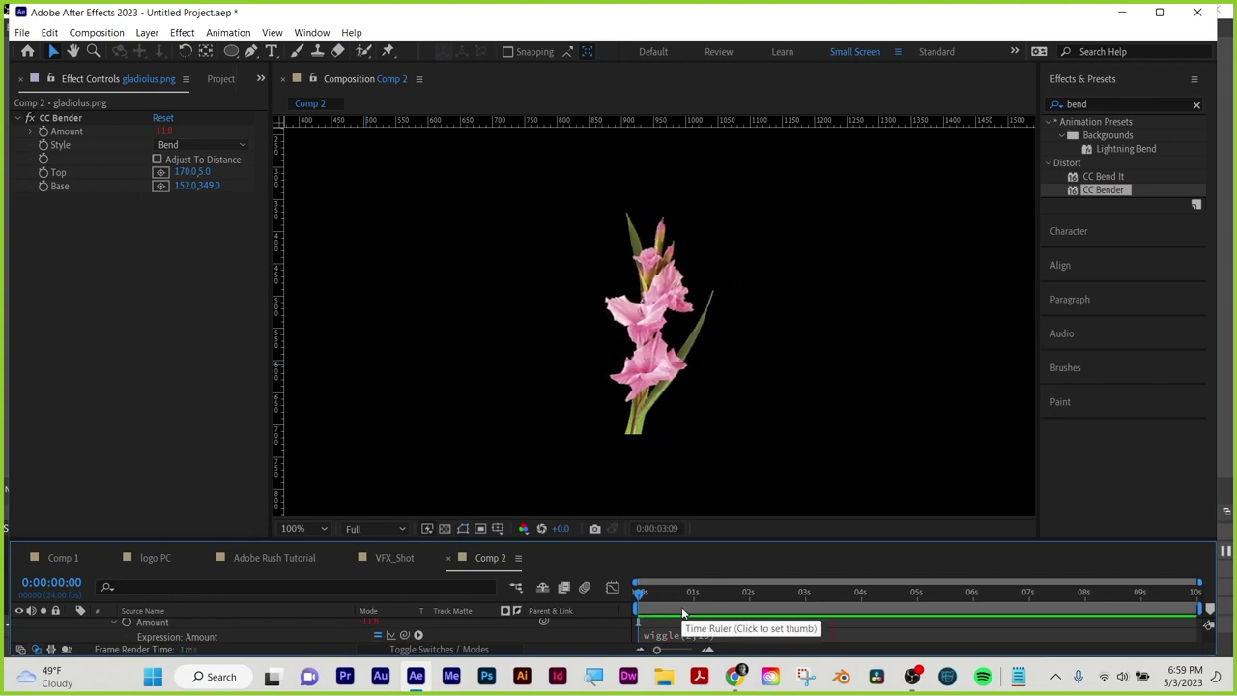
{"action": "key", "text": "space"}
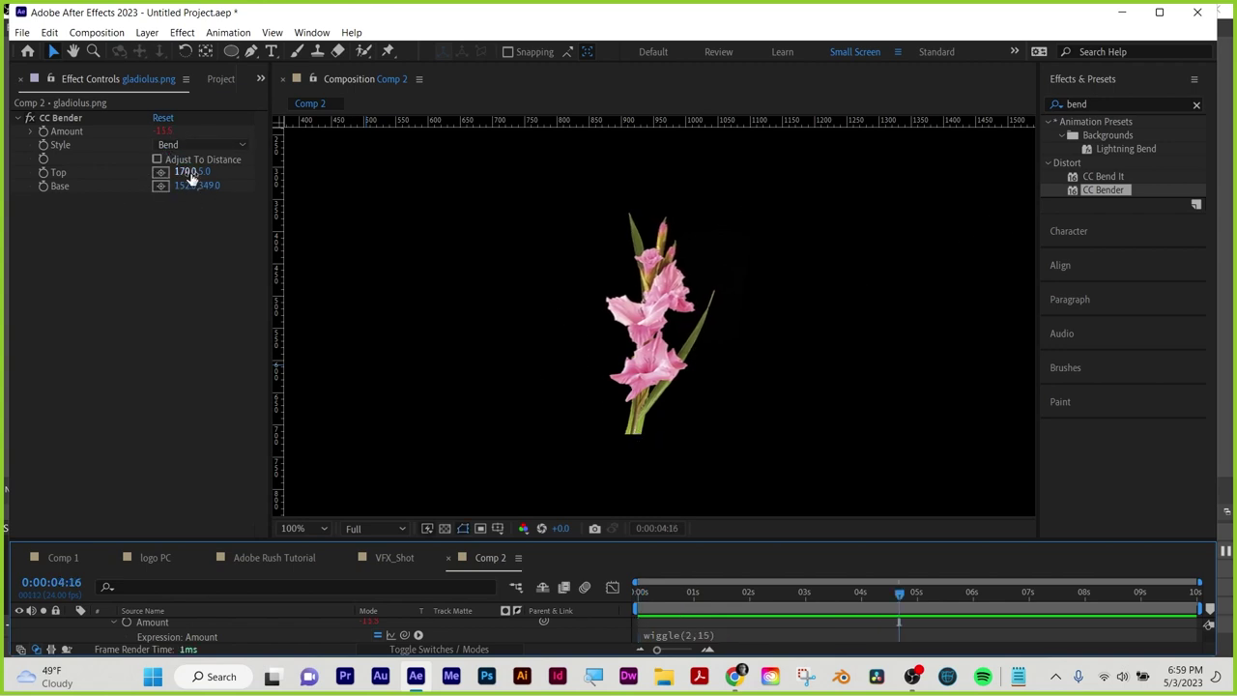
Delete the CC Bender effect from the gladiolus layer
{"action": "left_click", "coordinate": [73, 122]}
{"action": "left_click", "coordinate": [61, 118]}
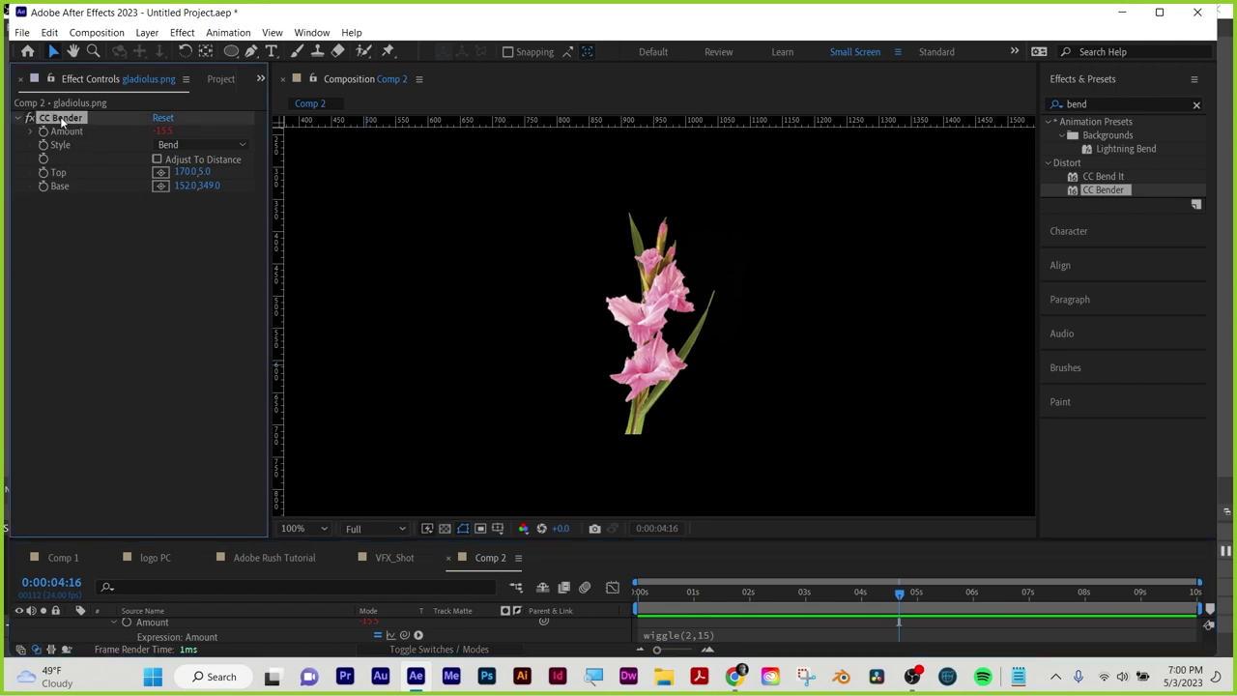
{"action": "key", "text": "Delete"}
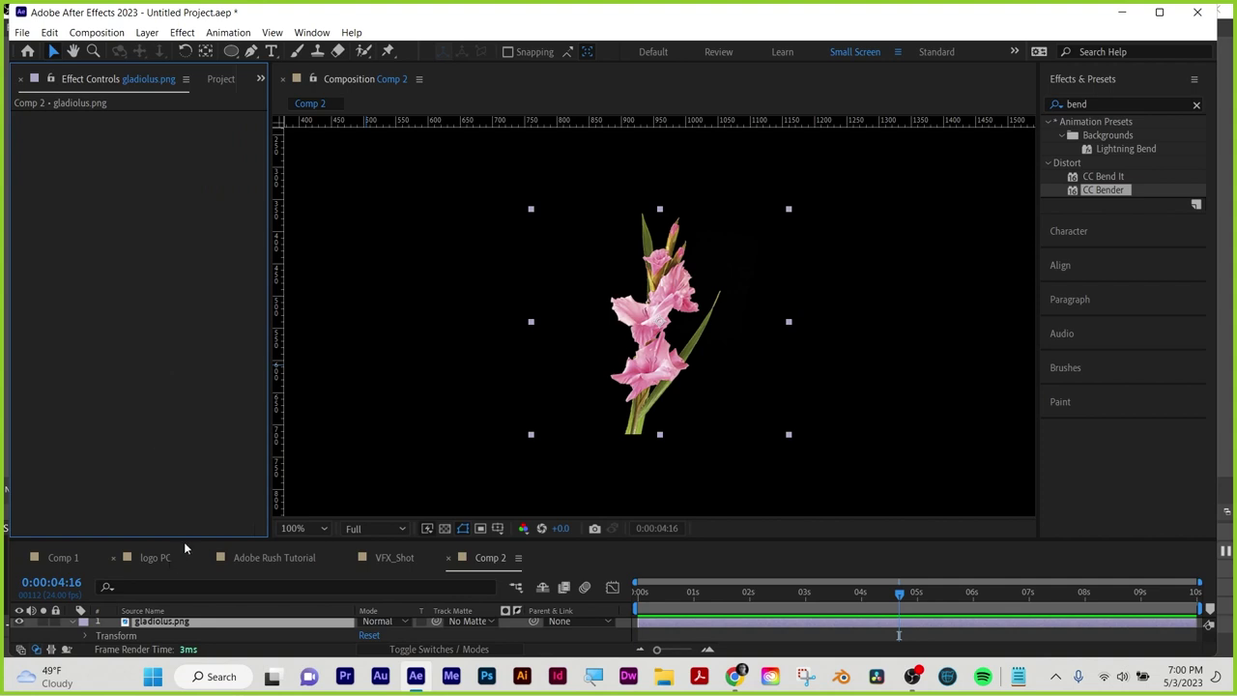
Enlarge the timeline, show the gladiolus layer's rotation property and try turning the flower about its current anchor point
{"action": "left_click_drag", "start_coordinate": [185, 540], "coordinate": [180, 447]}
{"action": "left_click", "coordinate": [166, 496]}
{"action": "key", "text": "r"}
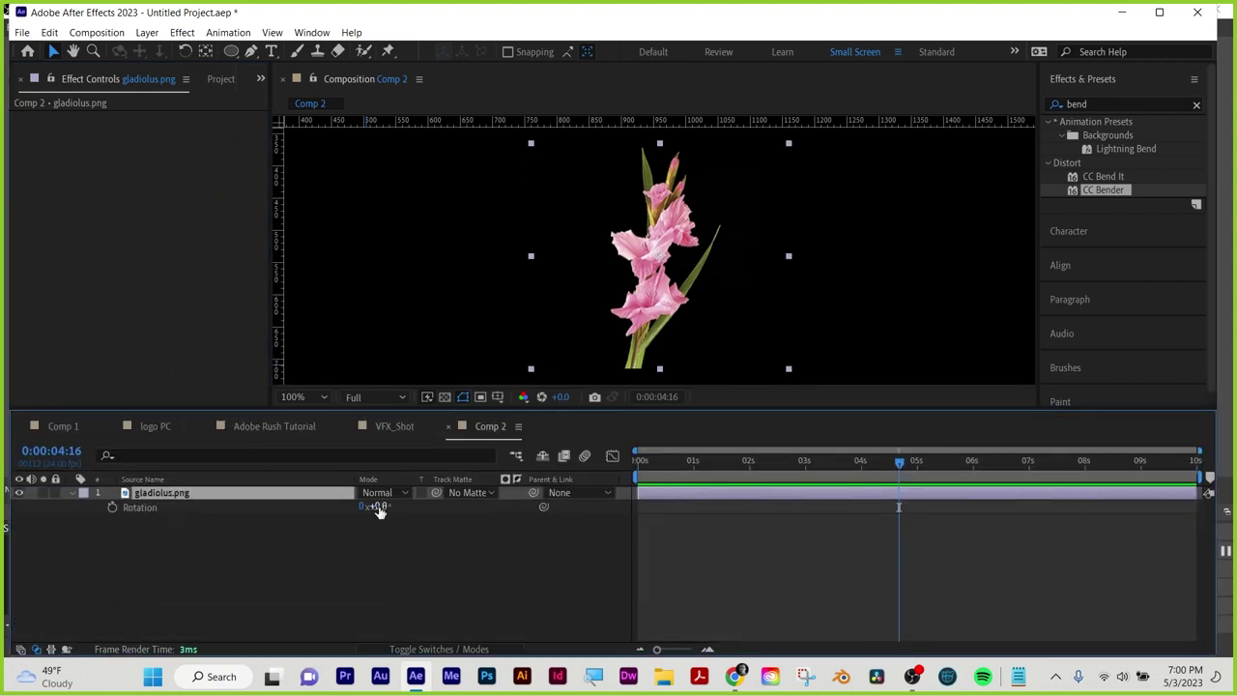
{"action": "mouse_move", "coordinate": [375, 505]}
{"action": "left_mouse_down"}
{"action": "mouse_move", "coordinate": [319, 506]}
{"action": "mouse_move", "coordinate": [389, 506]}
{"action": "mouse_move", "coordinate": [360, 510]}
{"action": "left_mouse_up"}
Keyframe the gladiolus layer's rotation from 0 at the start to three full turns at 0:00:01:23 and preview the spin
{"action": "left_click", "coordinate": [640, 462]}
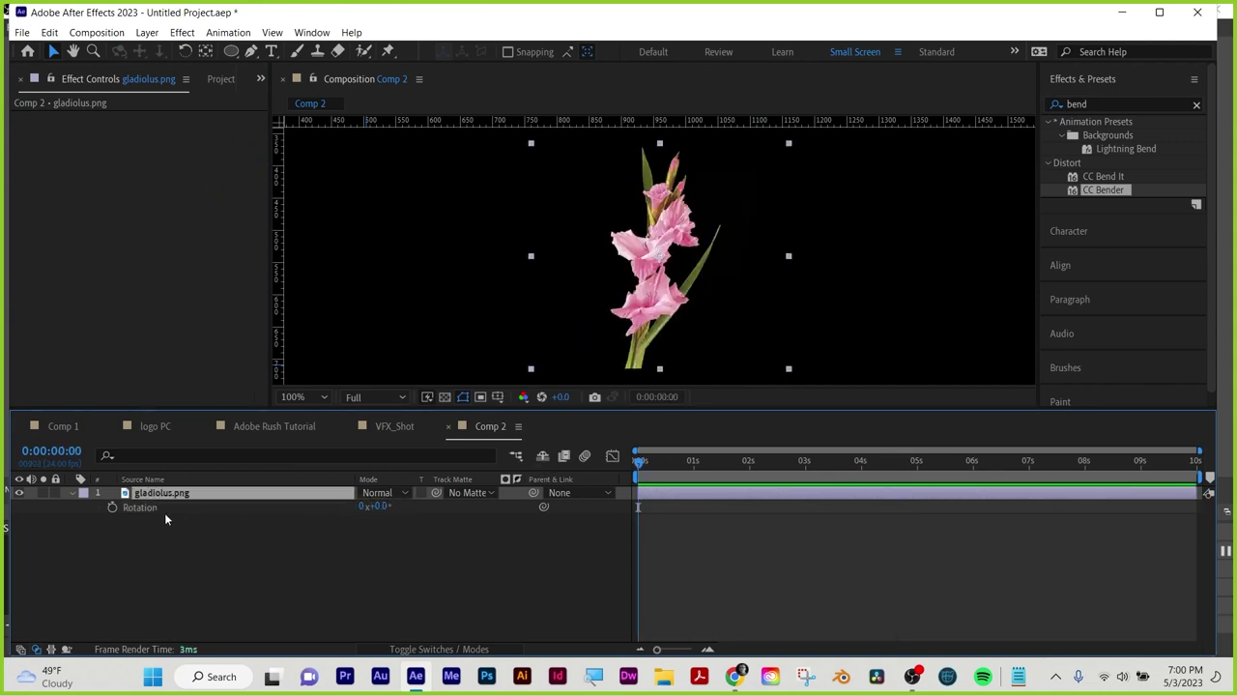
{"action": "left_click", "coordinate": [112, 507]}
{"action": "left_click_drag", "start_coordinate": [640, 462], "coordinate": [753, 467]}
{"action": "left_click", "coordinate": [363, 506]}
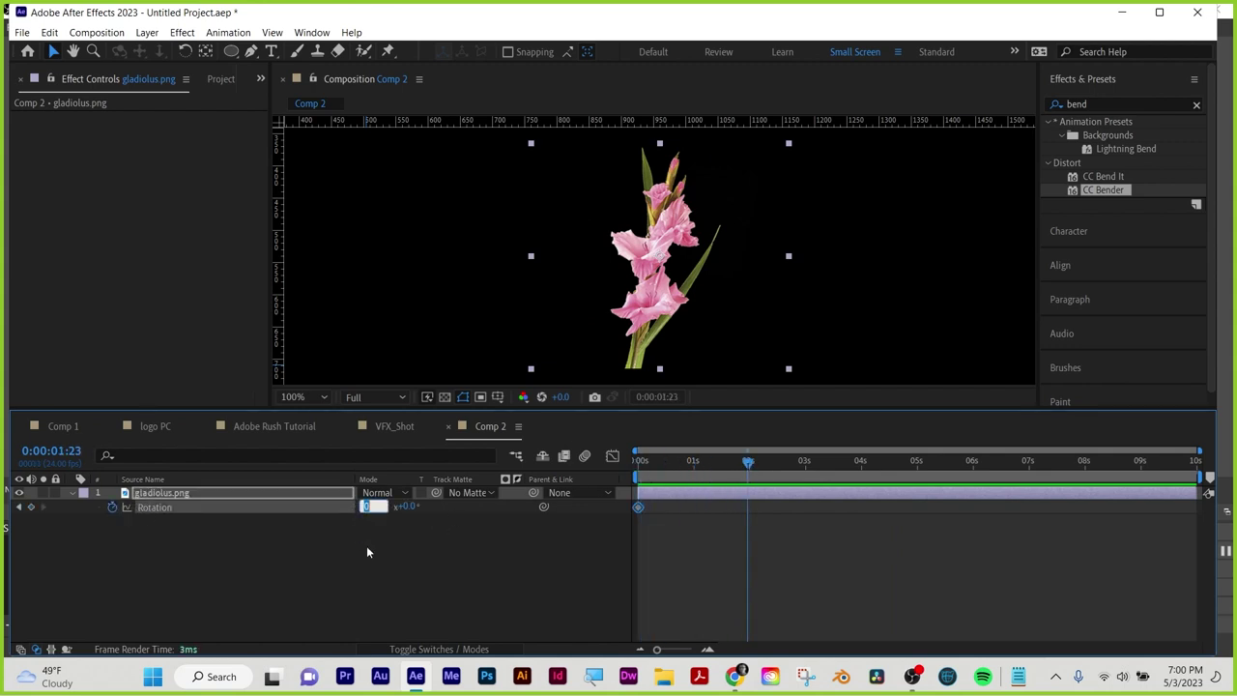
{"action": "type", "text": "3"}
{"action": "key", "text": "Return"}
{"action": "left_click_drag", "start_coordinate": [657, 460], "coordinate": [638, 460]}
{"action": "key", "text": "space"}
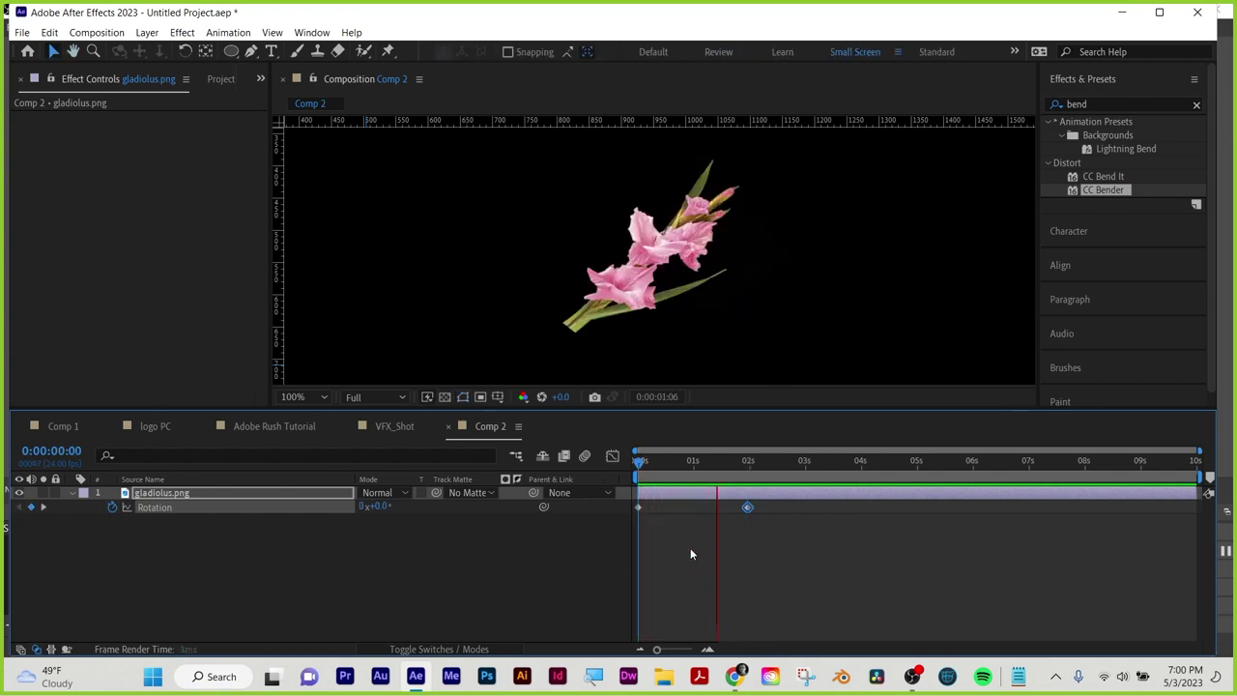
Stop the spin preview and delete the gladiolus layer from the composition
{"action": "key", "text": "space"}
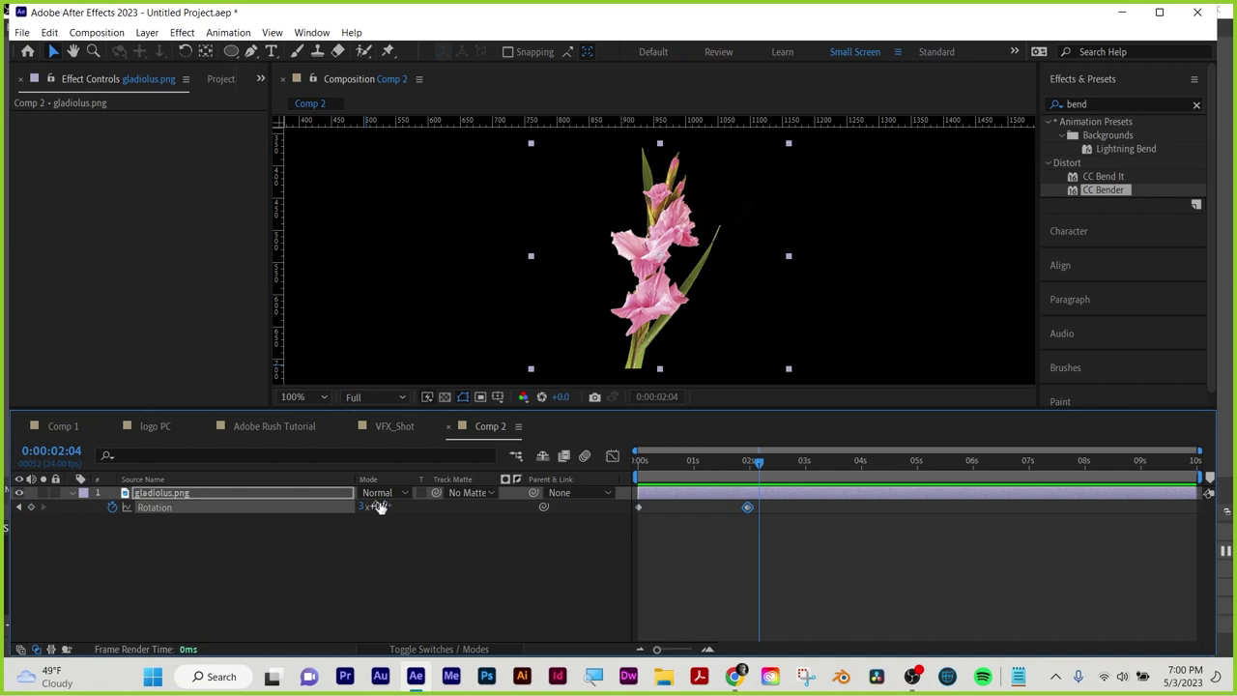
{"action": "left_click", "coordinate": [254, 494]}
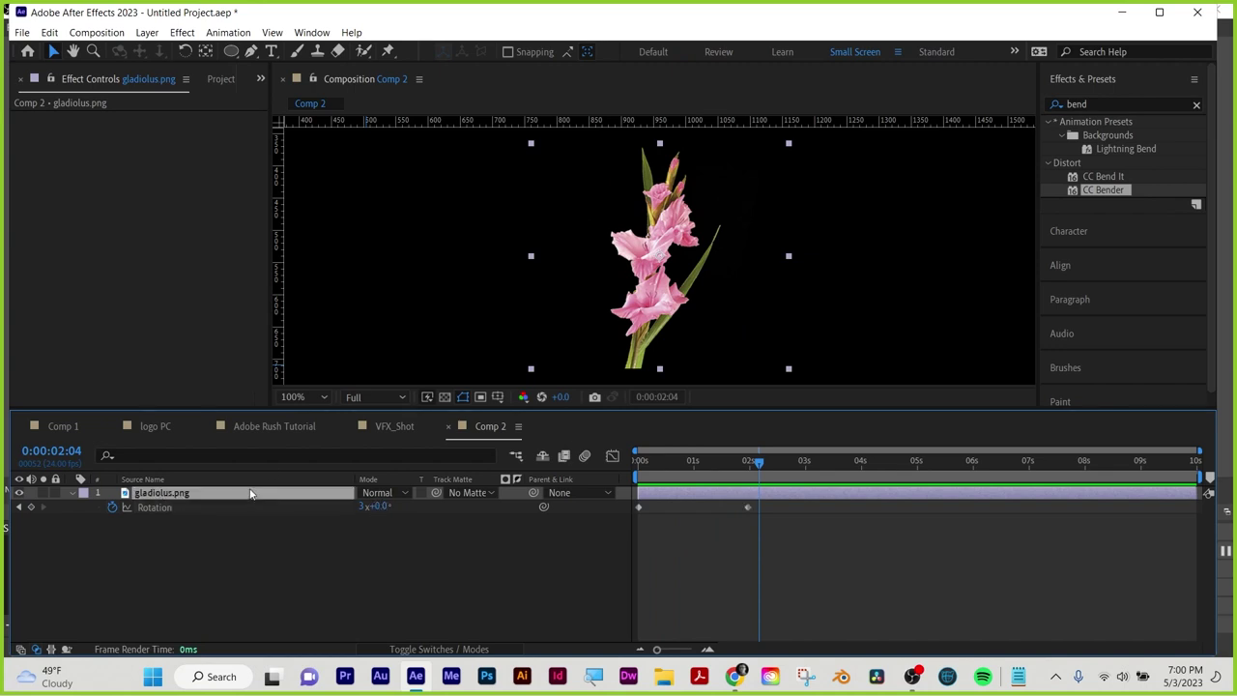
{"action": "key", "text": "Delete"}
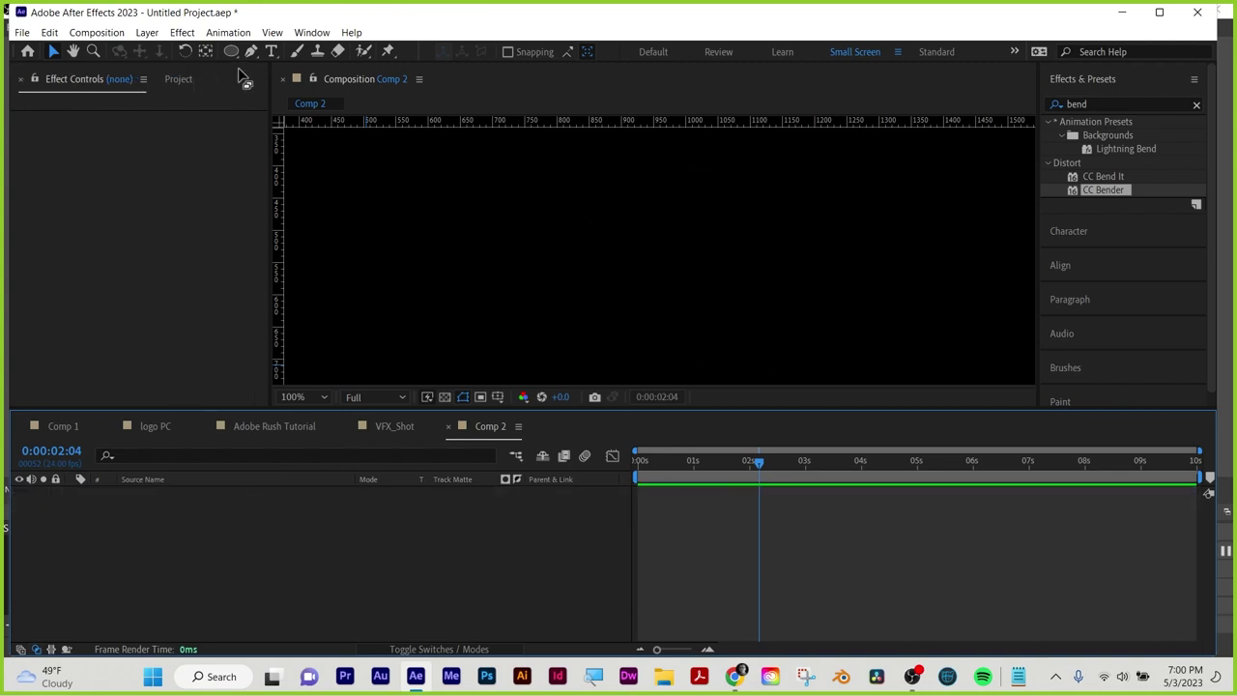
Add a text layer reading LOGO to the empty composition
{"action": "left_click", "coordinate": [274, 54]}
{"action": "left_click", "coordinate": [553, 257]}
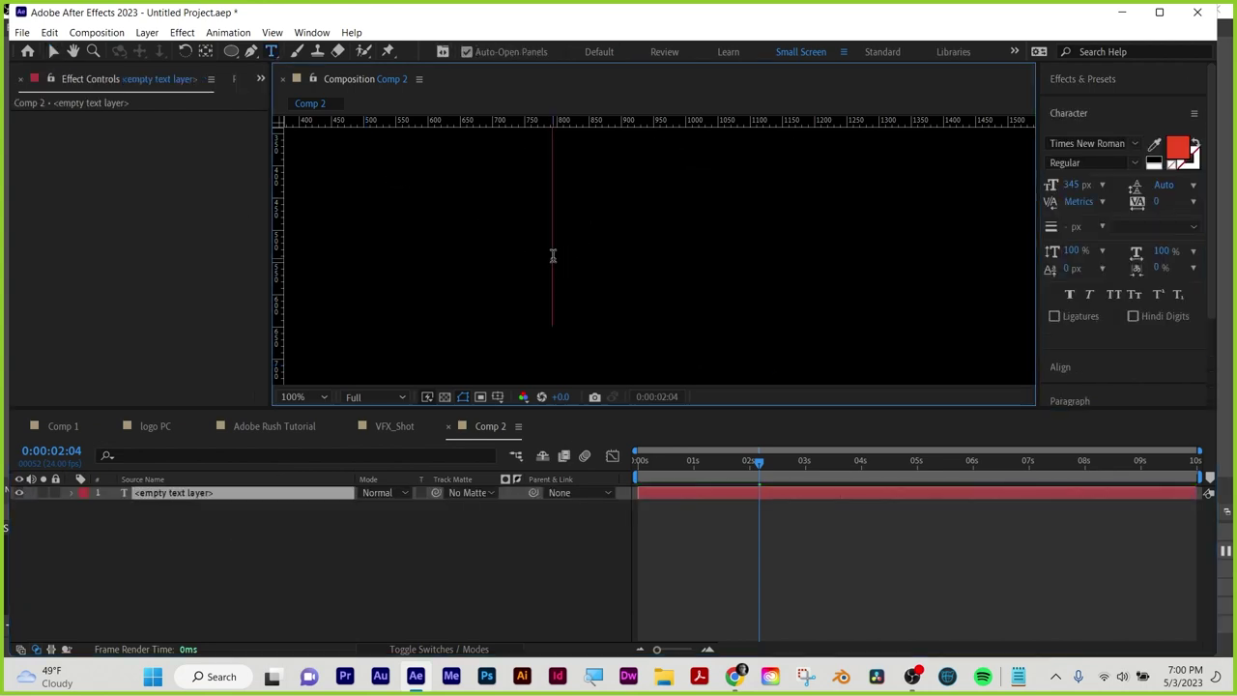
{"action": "type", "text": "TEXT"}
{"action": "key", "text": "BackSpace"}
{"action": "key", "text": "BackSpace"}
{"action": "key", "text": "BackSpace"}
{"action": "key", "text": "BackSpace"}
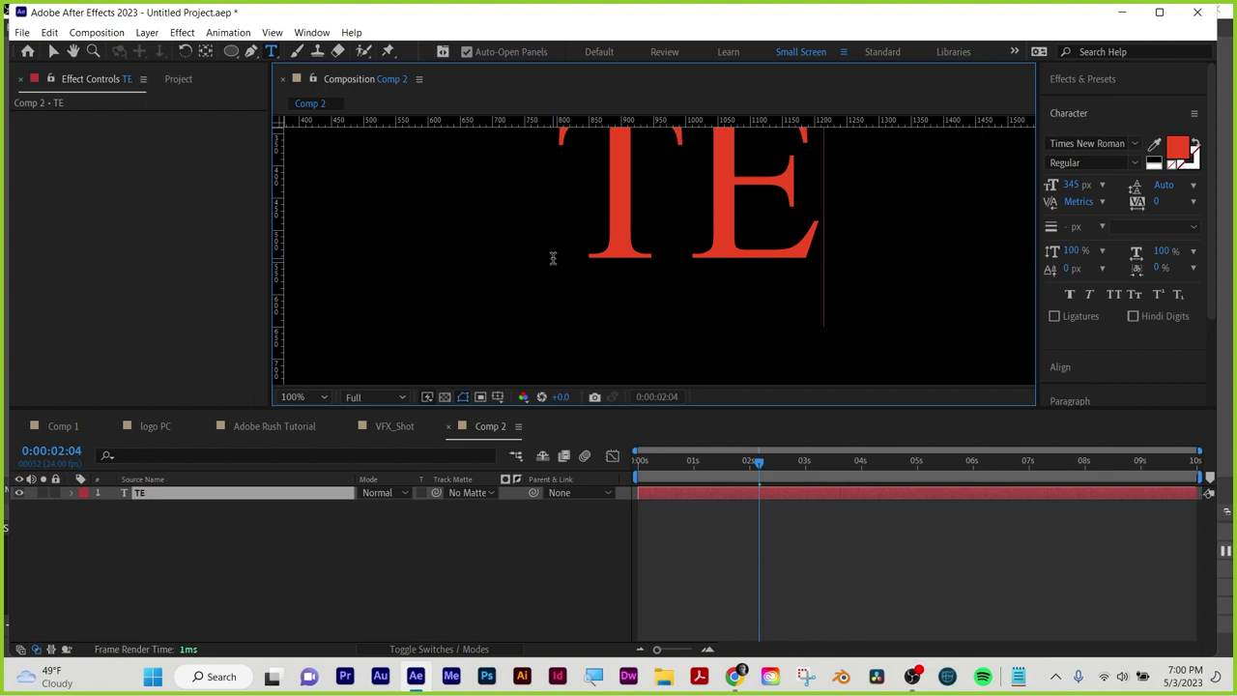
{"action": "type", "text": "LOGO"}
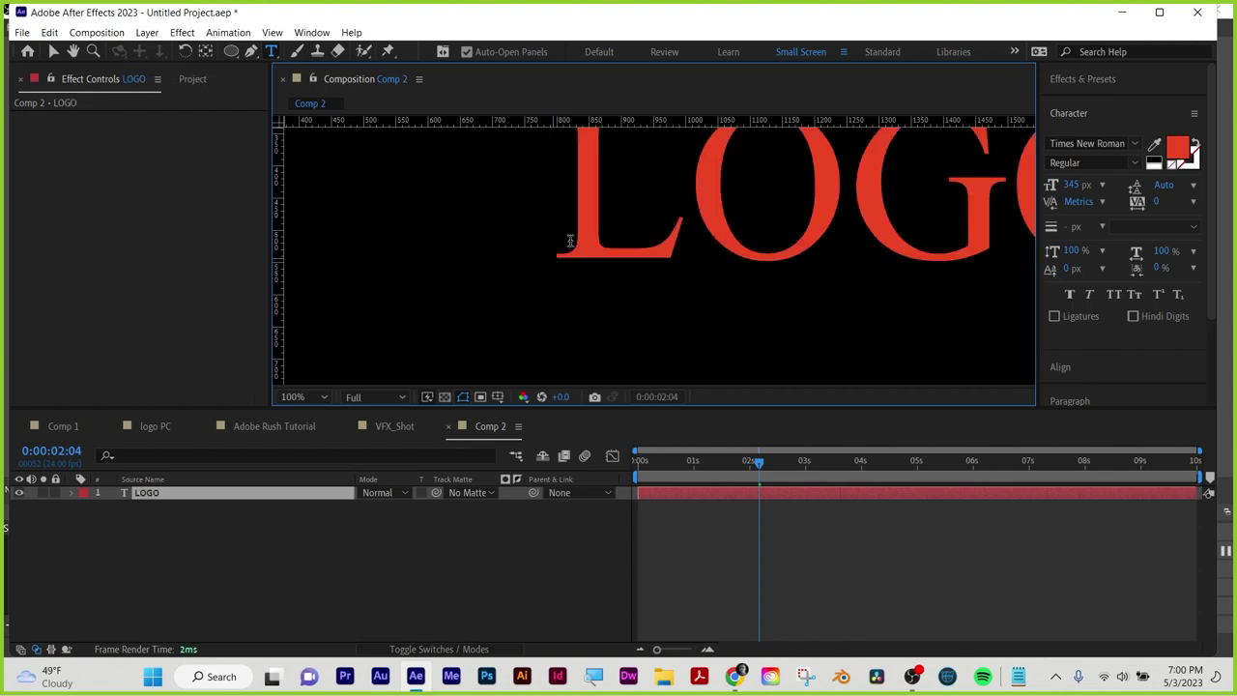
{"action": "left_click", "coordinate": [53, 51]}
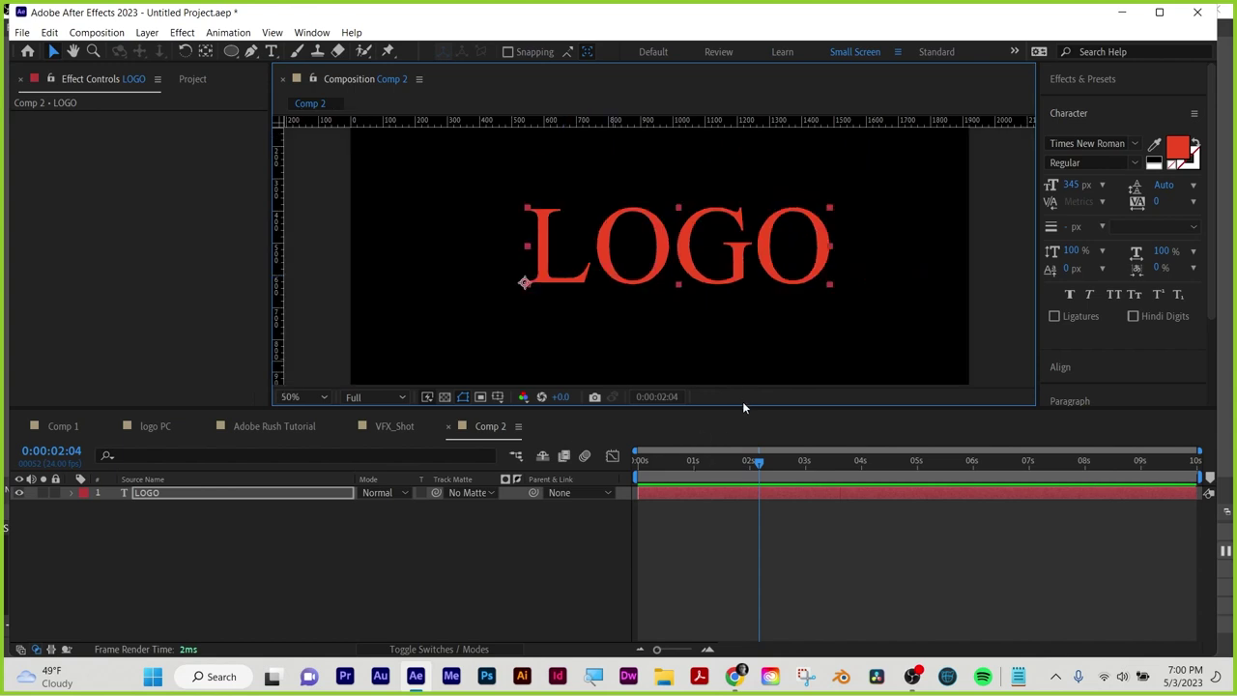
Enlarge the composition view, move the LOGO text to the middle of the frame and return to the timeline's start with nothing selected
{"action": "left_click_drag", "start_coordinate": [742, 406], "coordinate": [742, 482]}
{"action": "left_click_drag", "start_coordinate": [732, 320], "coordinate": [687, 313]}
{"action": "left_click", "coordinate": [584, 538]}
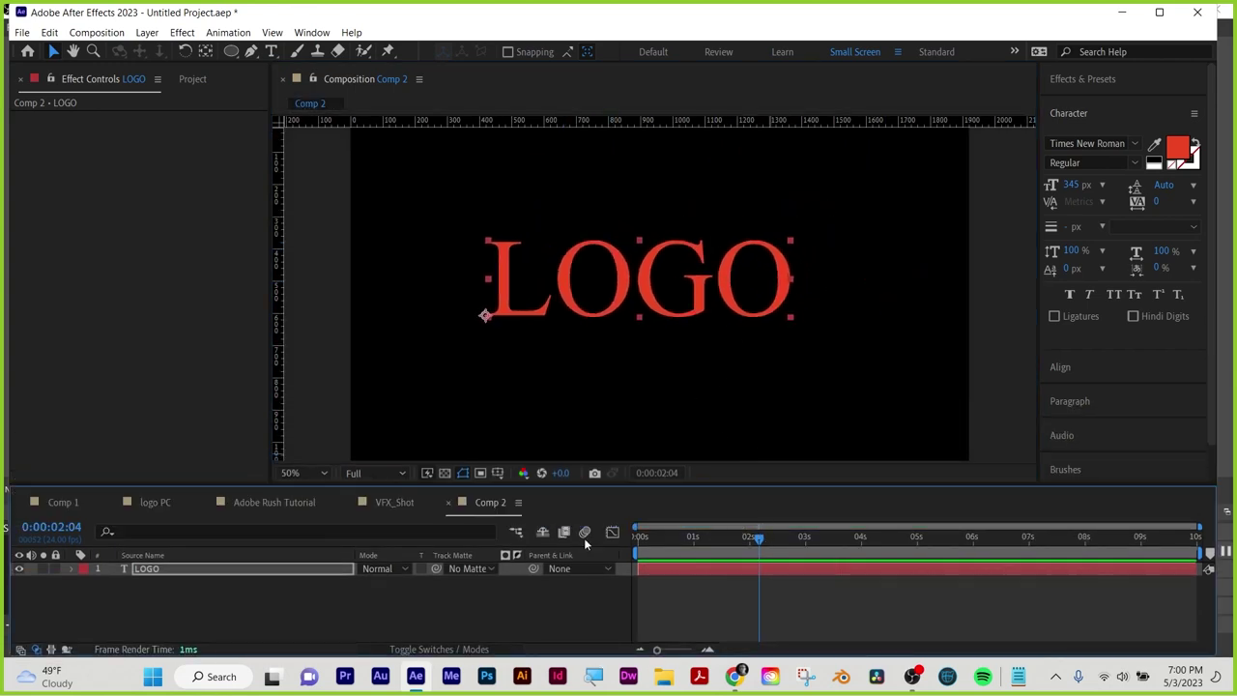
{"action": "key", "text": "Home"}
{"action": "key", "text": "ctrl+shift+a"}
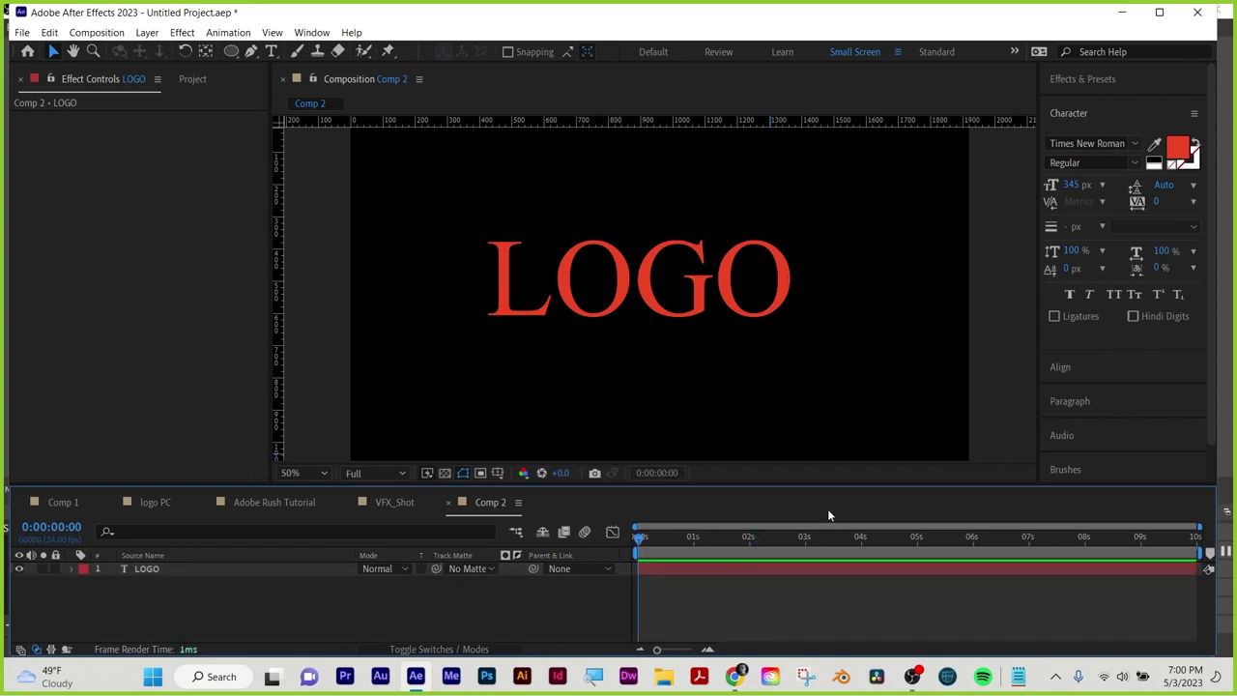
Create a blue 1920 x 1080 px solid layer above the LOGO text
{"action": "left_click", "coordinate": [182, 33]}
{"action": "mouse_move", "coordinate": [158, 41]}
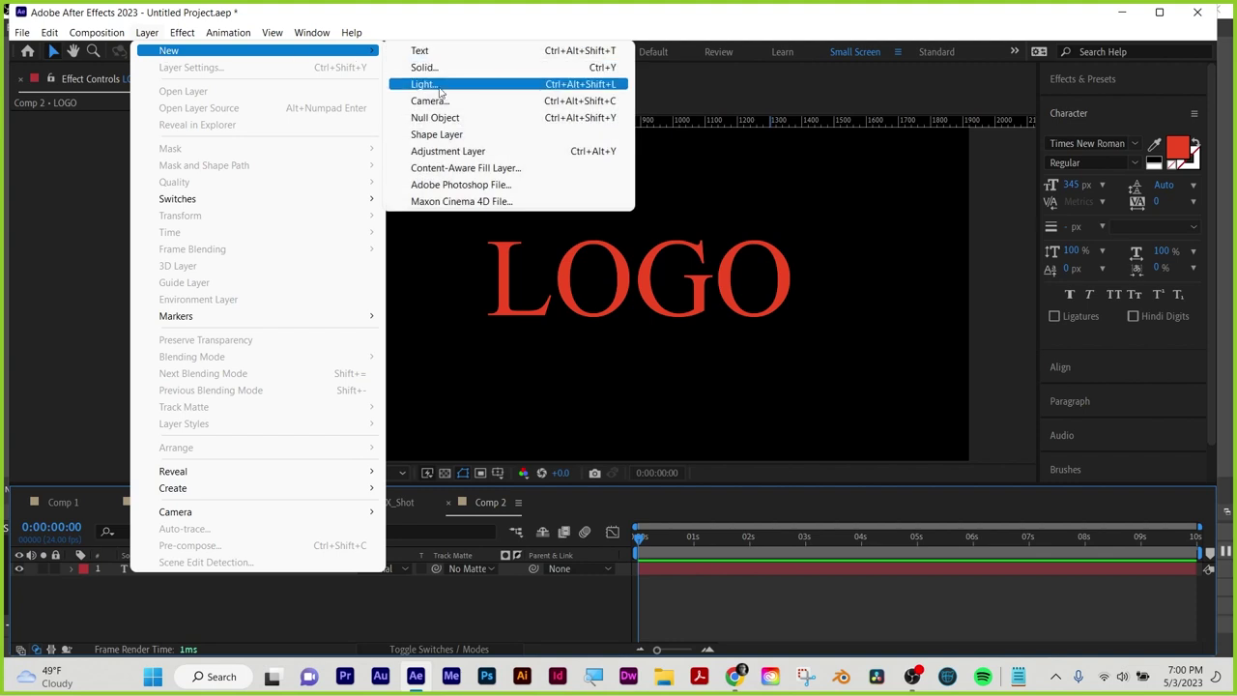
{"action": "left_click", "coordinate": [423, 67]}
{"action": "left_click", "coordinate": [921, 479]}
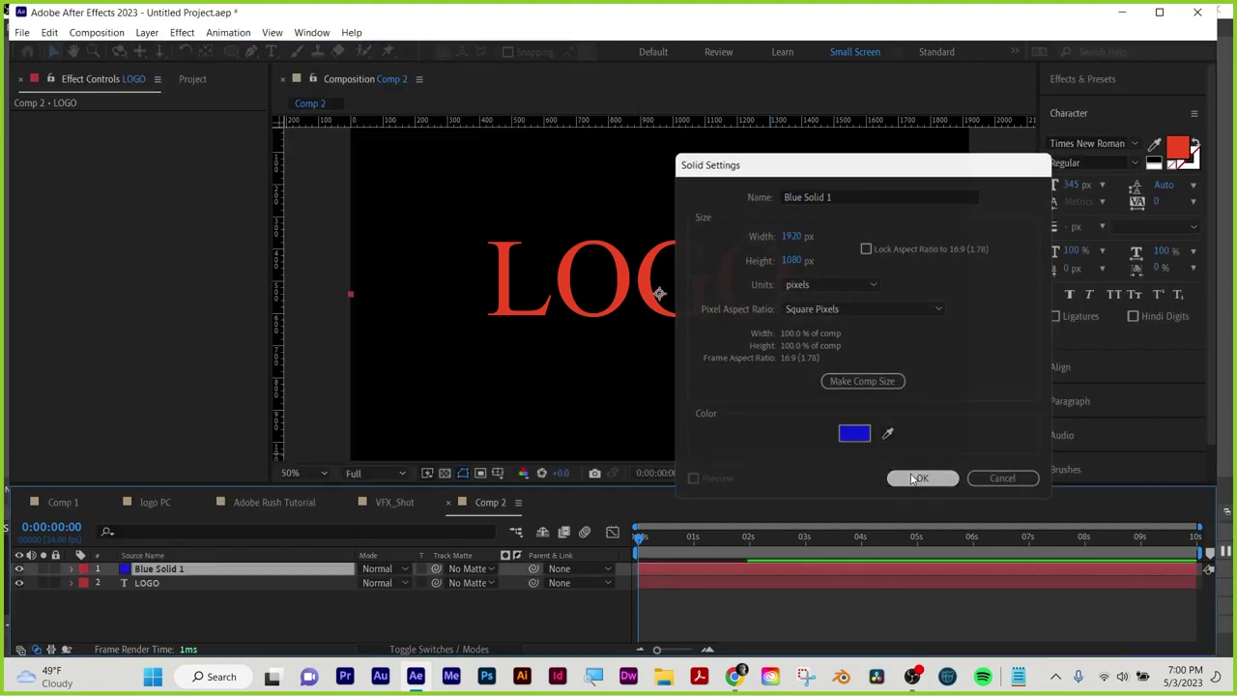
Search the effects for noise and apply Fractal Noise to the blue solid
{"action": "left_click", "coordinate": [1110, 80]}
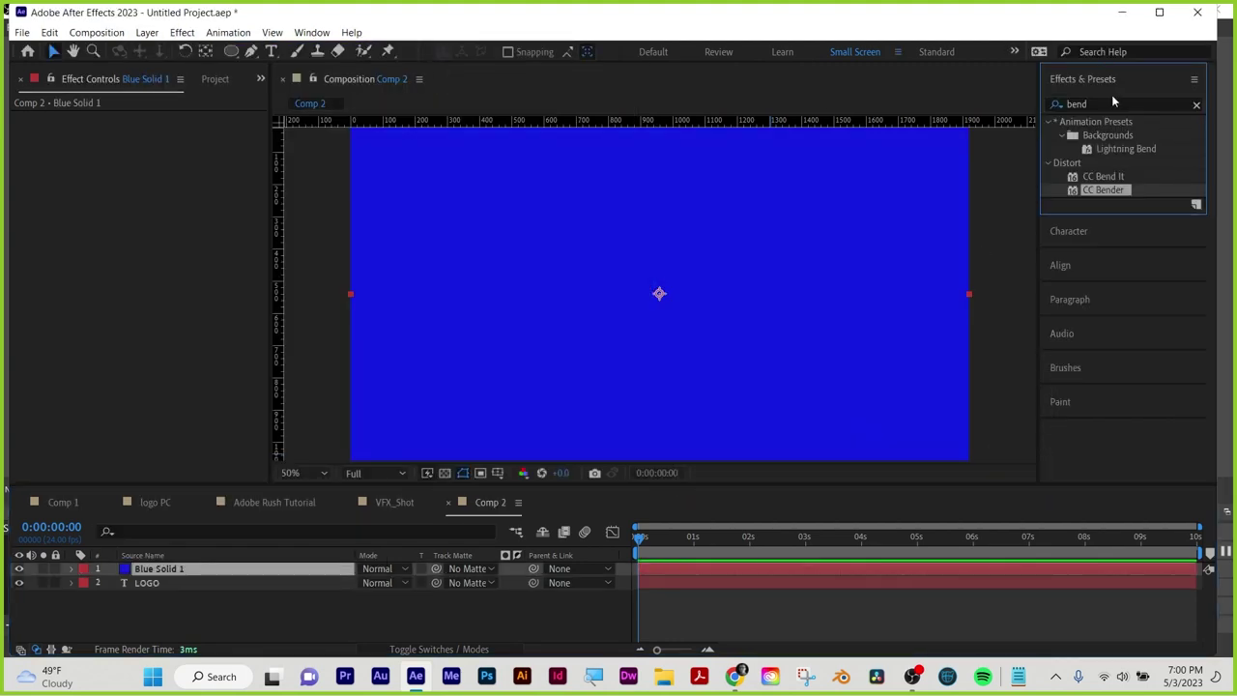
{"action": "left_click", "coordinate": [1113, 100]}
{"action": "double_click", "coordinate": [1112, 101]}
{"action": "type", "text": "noise"}
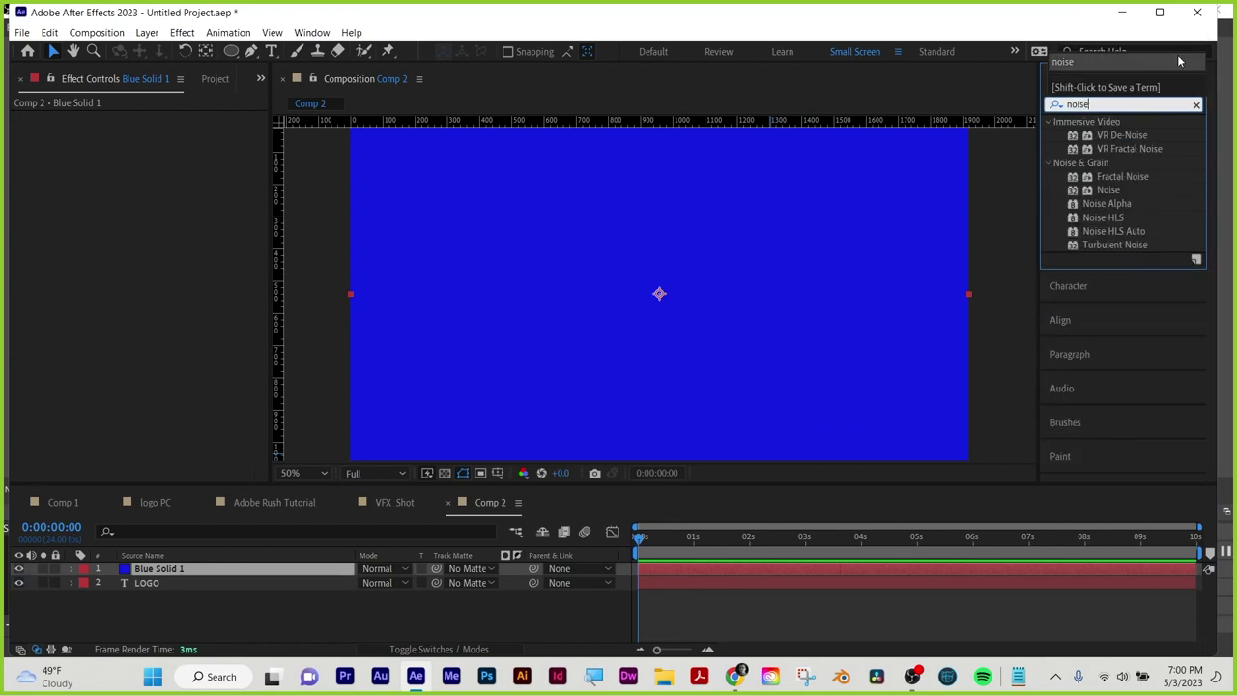
{"action": "left_click_drag", "start_coordinate": [1119, 178], "coordinate": [755, 568]}
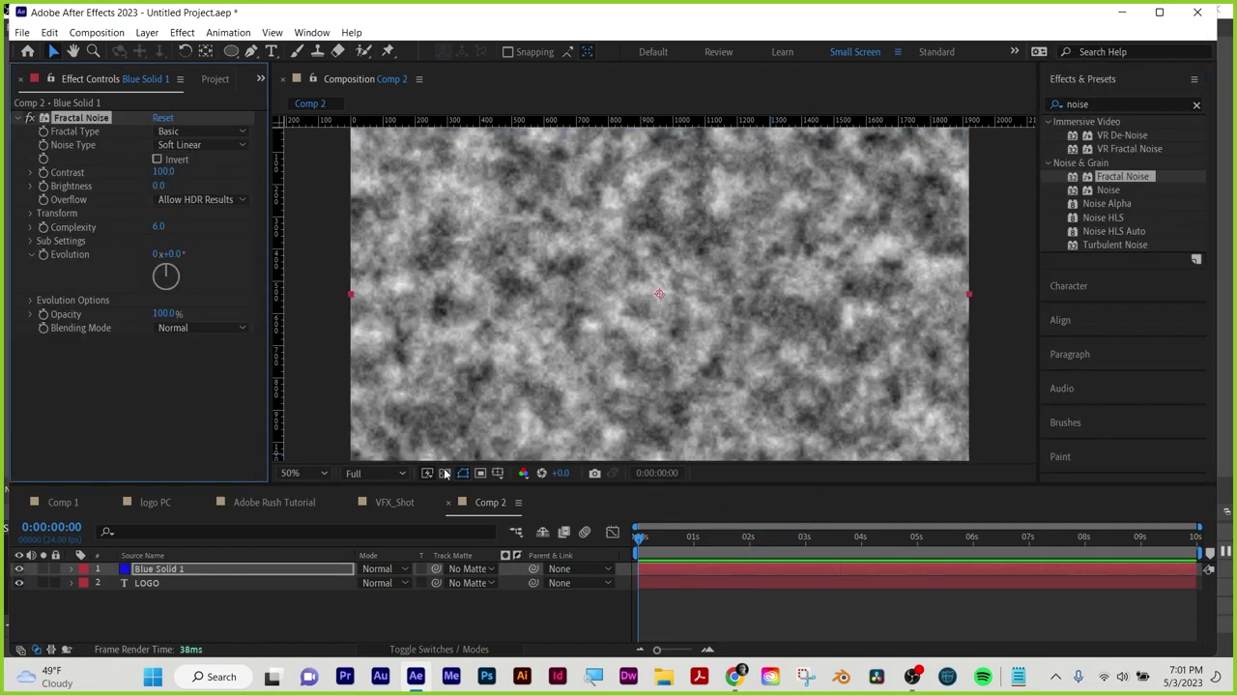
{"action": "left_click", "coordinate": [658, 549]}
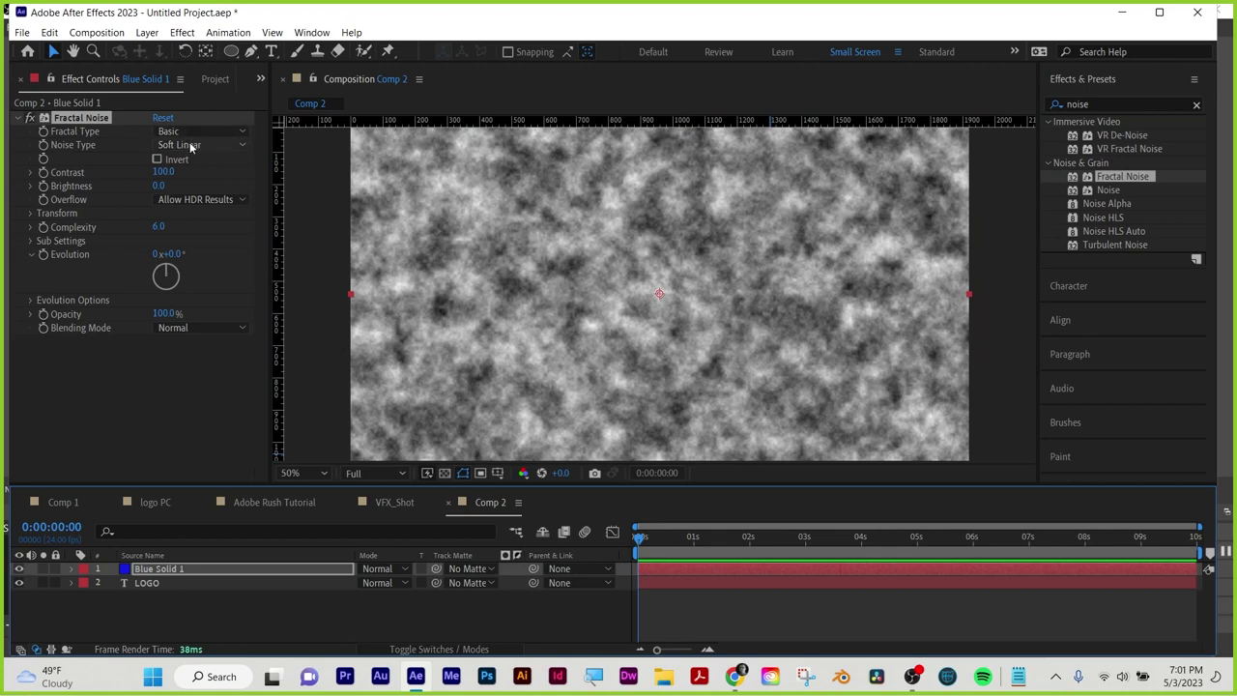
Raise the Fractal Noise contrast to 320
{"action": "left_click", "coordinate": [171, 172]}
{"action": "left_click_drag", "start_coordinate": [171, 172], "coordinate": [592, 287]}
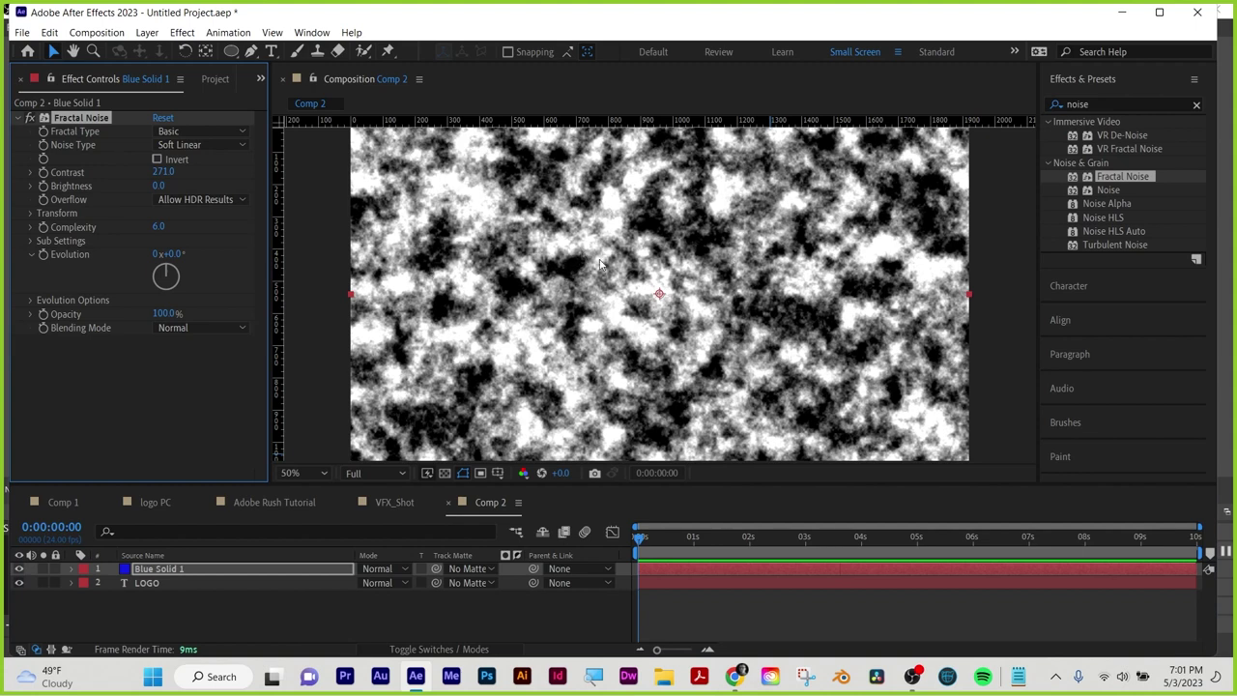
{"action": "left_click_drag", "start_coordinate": [162, 172], "coordinate": [290, 193]}
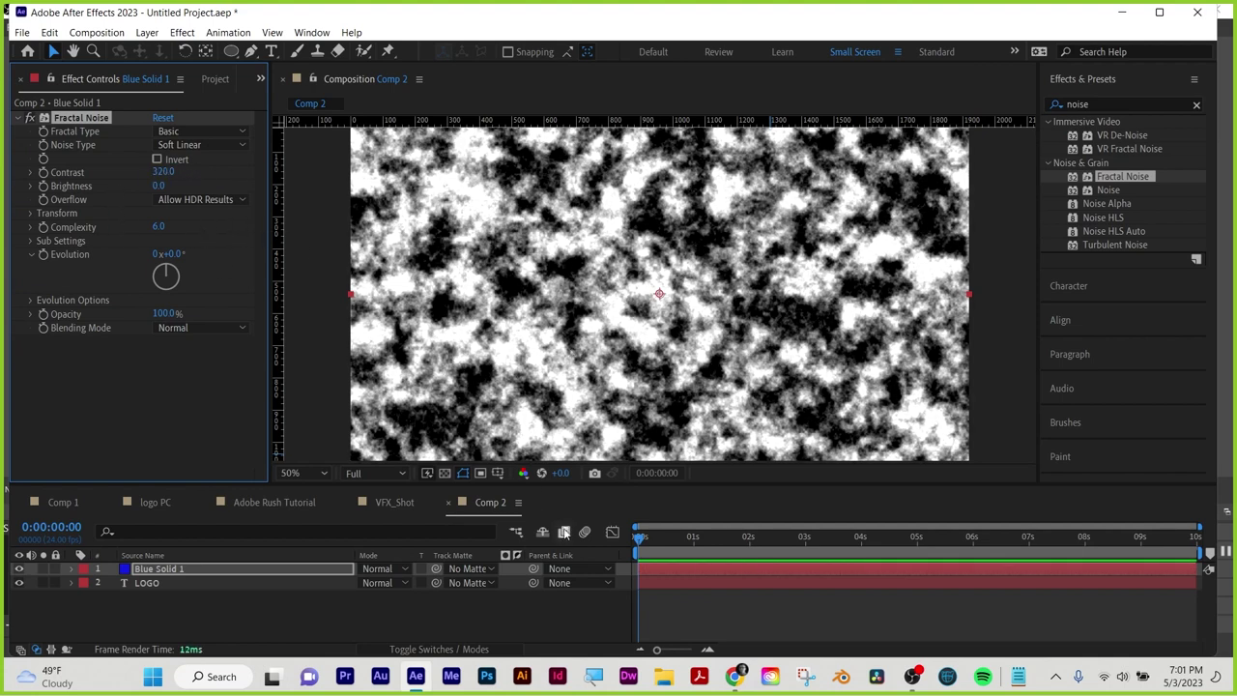
Drive the Fractal Noise Evolution with the expression time*200 and scrub the first frames to check it
{"action": "left_click", "coordinate": [44, 254], "text": "alt"}
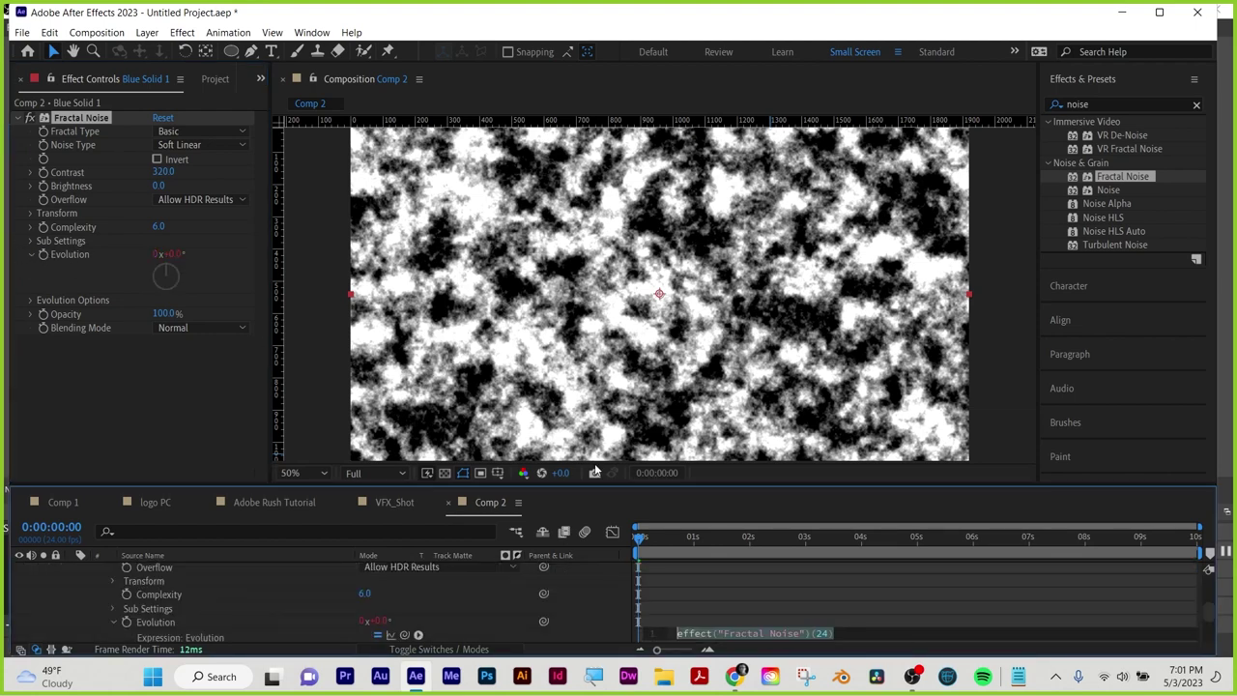
{"action": "type", "text": "time*"}
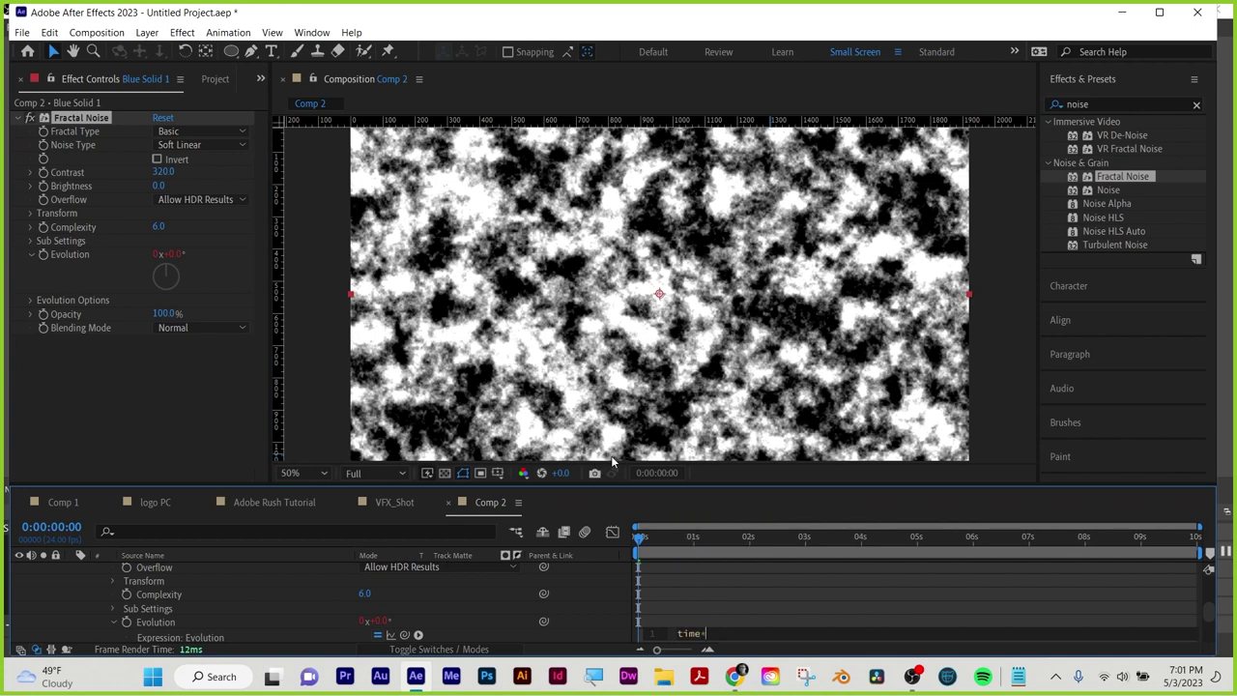
{"action": "type", "text": "2"}
{"action": "key", "text": "KP_Enter"}
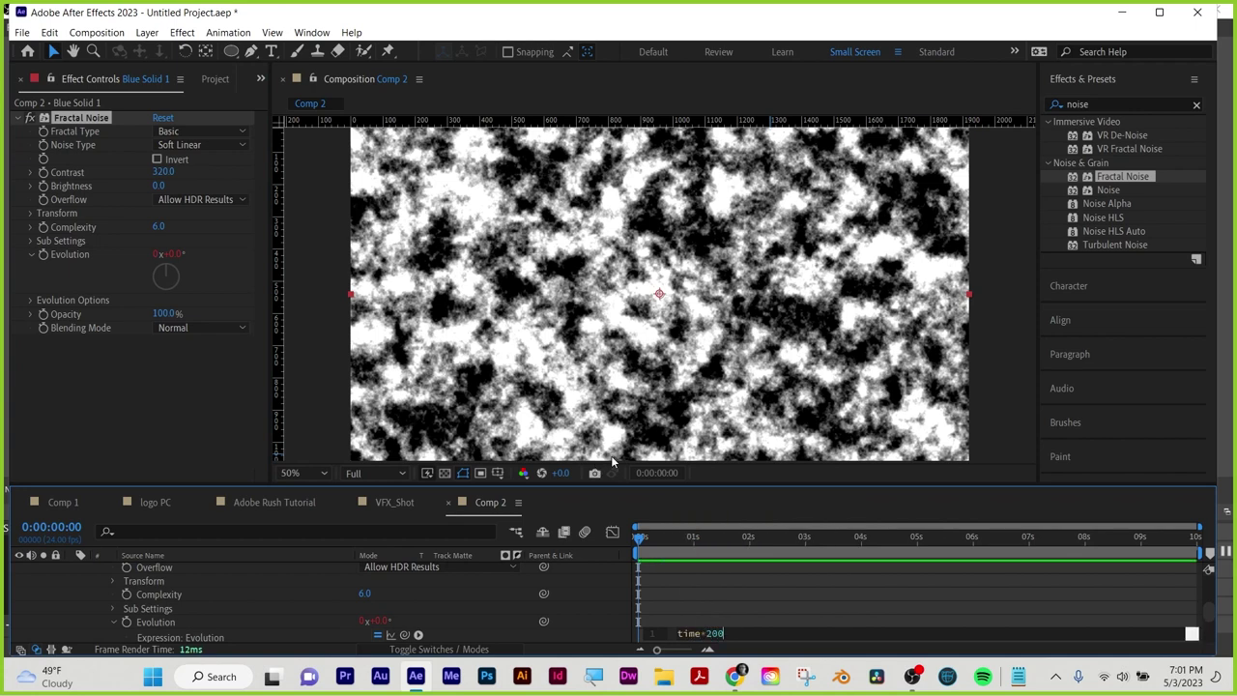
{"action": "left_click_drag", "start_coordinate": [640, 539], "coordinate": [642, 566]}
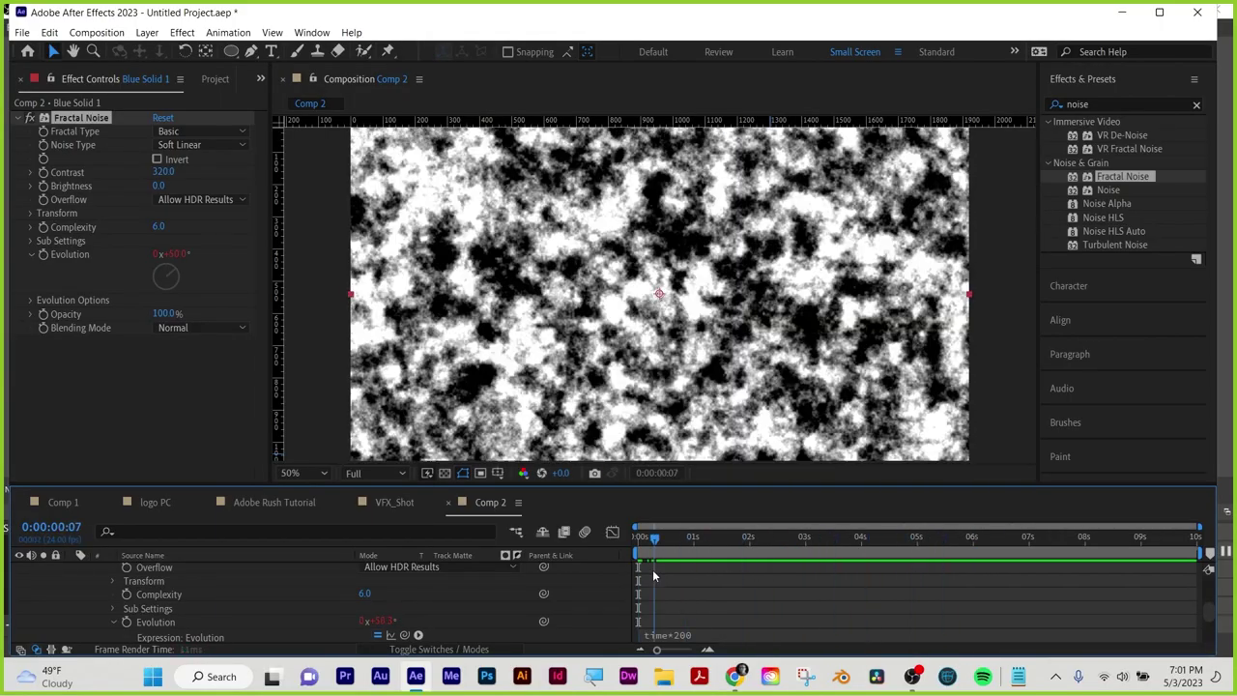
Set the Fractal Noise transform scale to 106 and turn off Uniform Scaling
{"action": "left_click", "coordinate": [31, 213]}
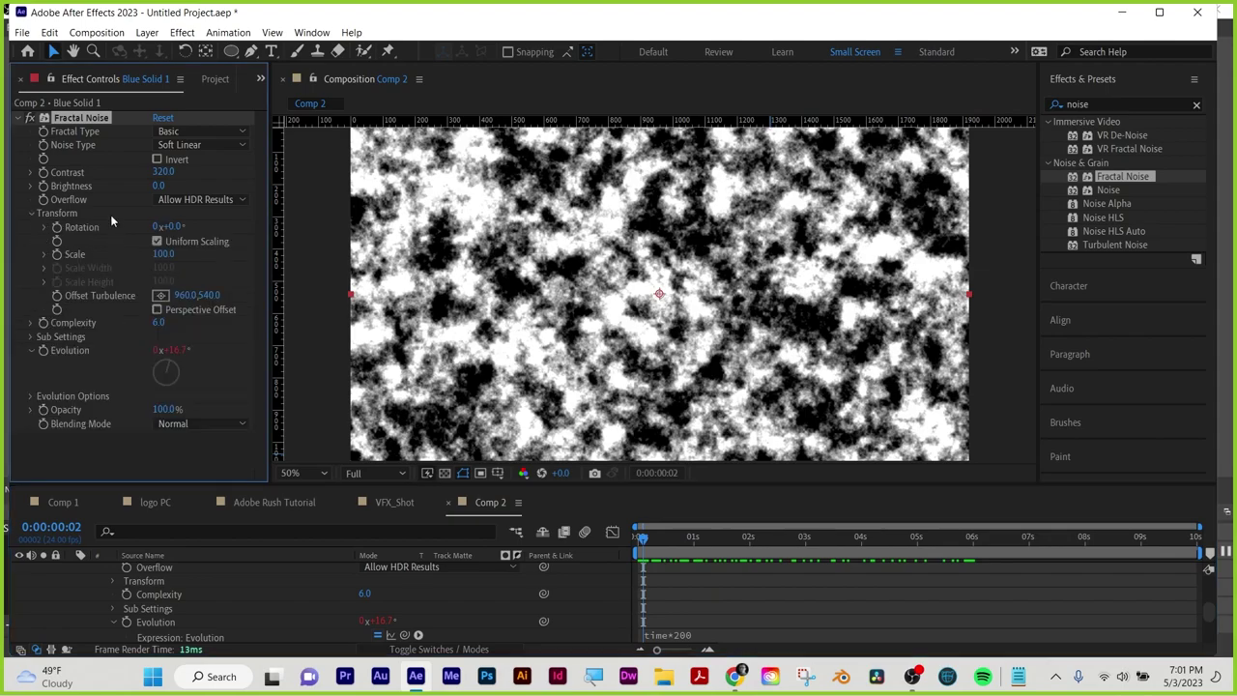
{"action": "left_click_drag", "start_coordinate": [162, 253], "coordinate": [183, 280]}
{"action": "left_click", "coordinate": [158, 242]}
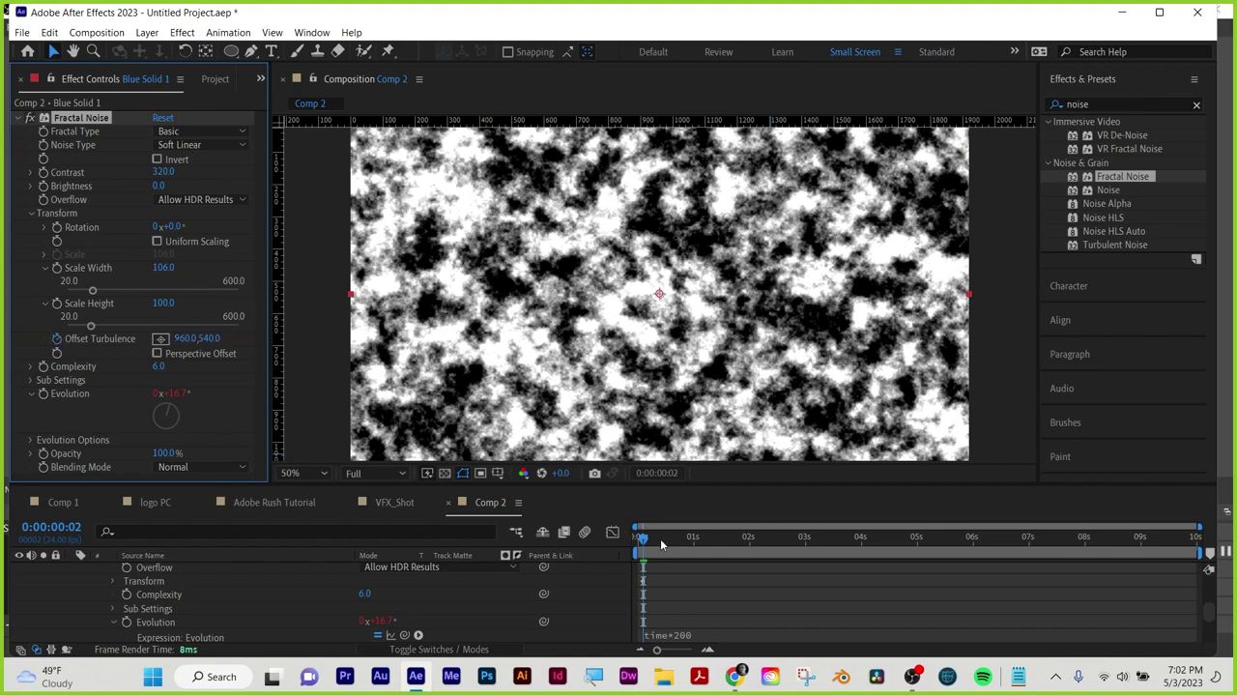
Keyframe the Fractal Noise Offset Turbulence to 960, -2000 at 0:00:09:23 and preview the moving noise from the start
{"action": "left_click_drag", "start_coordinate": [660, 539], "coordinate": [1198, 541]}
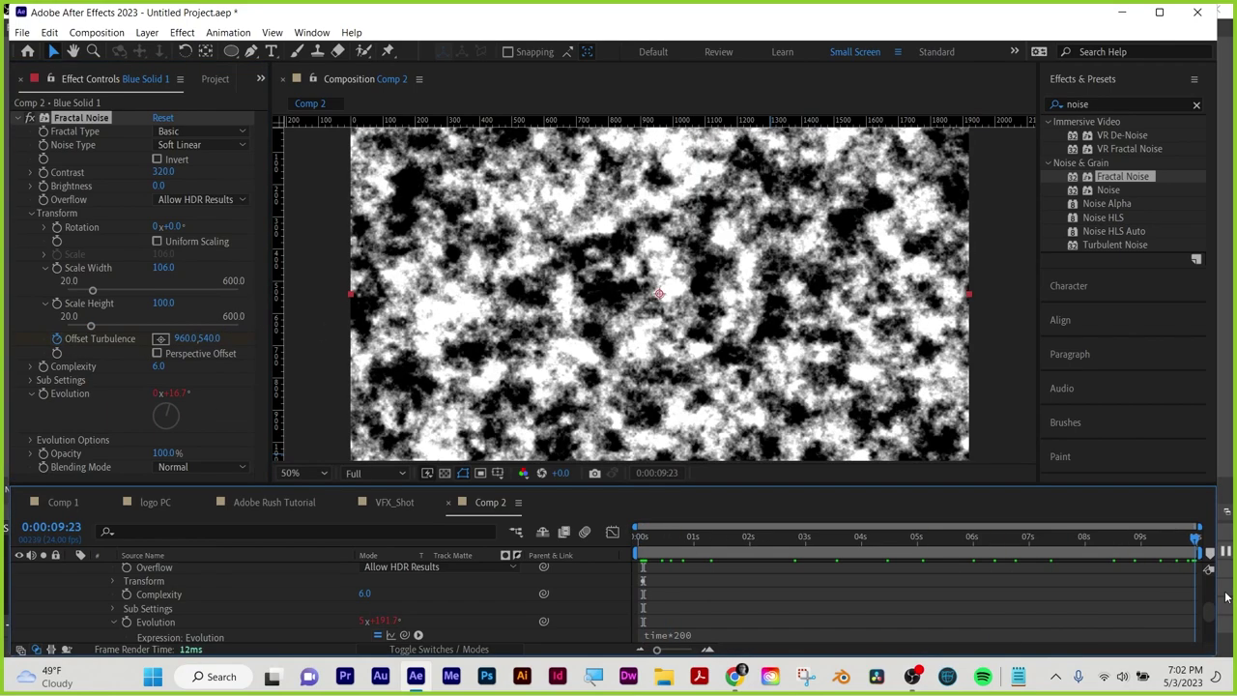
{"action": "mouse_move", "coordinate": [211, 343]}
{"action": "left_mouse_down"}
{"action": "mouse_move", "coordinate": [193, 356]}
{"action": "mouse_move", "coordinate": [202, 344]}
{"action": "mouse_move", "coordinate": [186, 340]}
{"action": "mouse_move", "coordinate": [212, 337]}
{"action": "left_mouse_up"}
{"action": "left_click", "coordinate": [212, 337]}
{"action": "type", "text": "-20"}
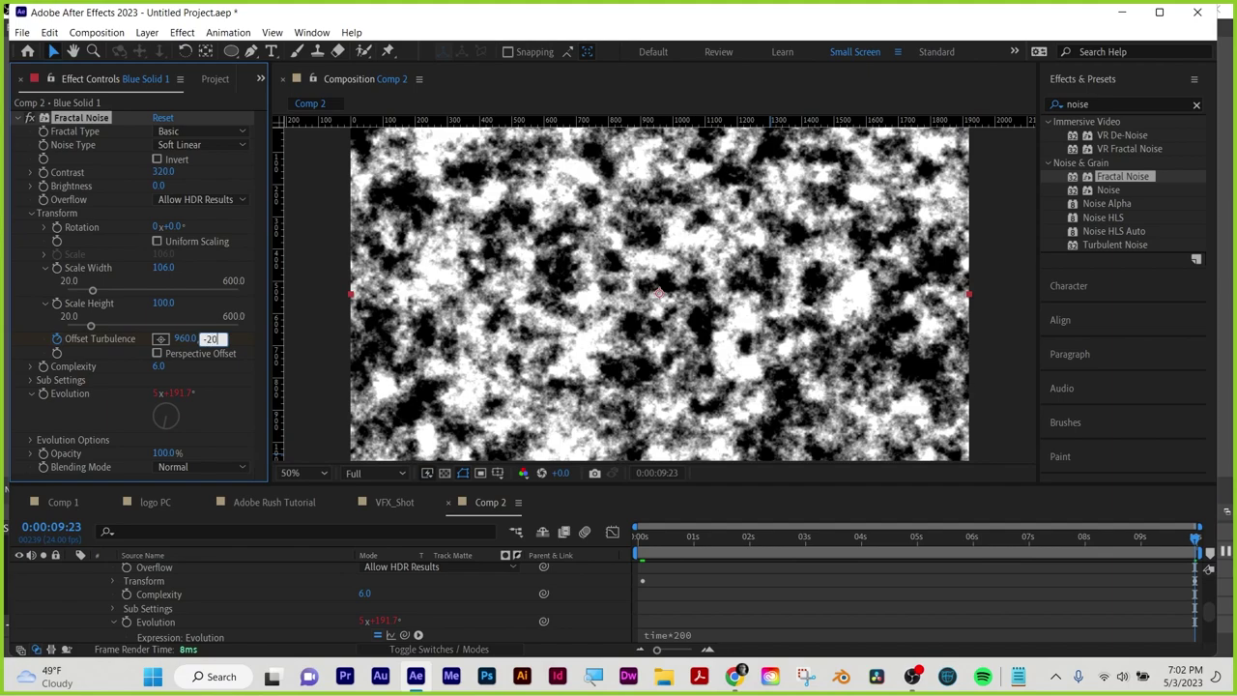
{"action": "type", "text": "00"}
{"action": "key", "text": "Return"}
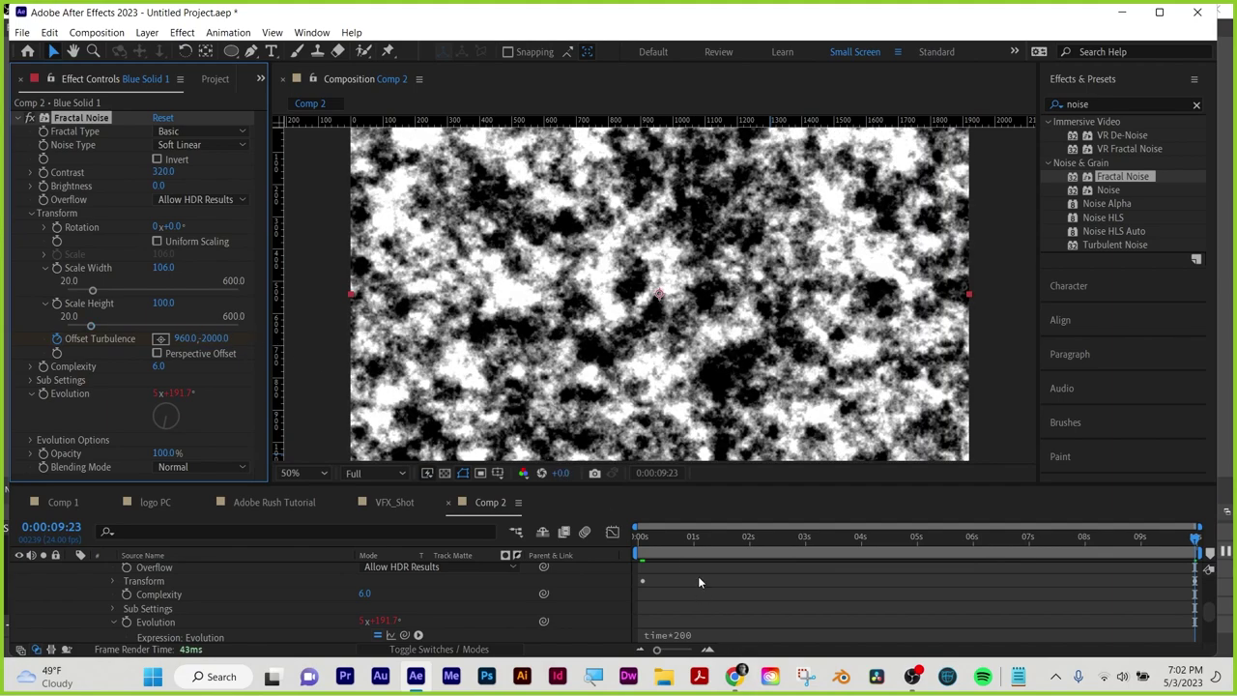
{"action": "left_click", "coordinate": [569, 544]}
{"action": "key", "text": "Home"}
{"action": "key", "text": "space"}
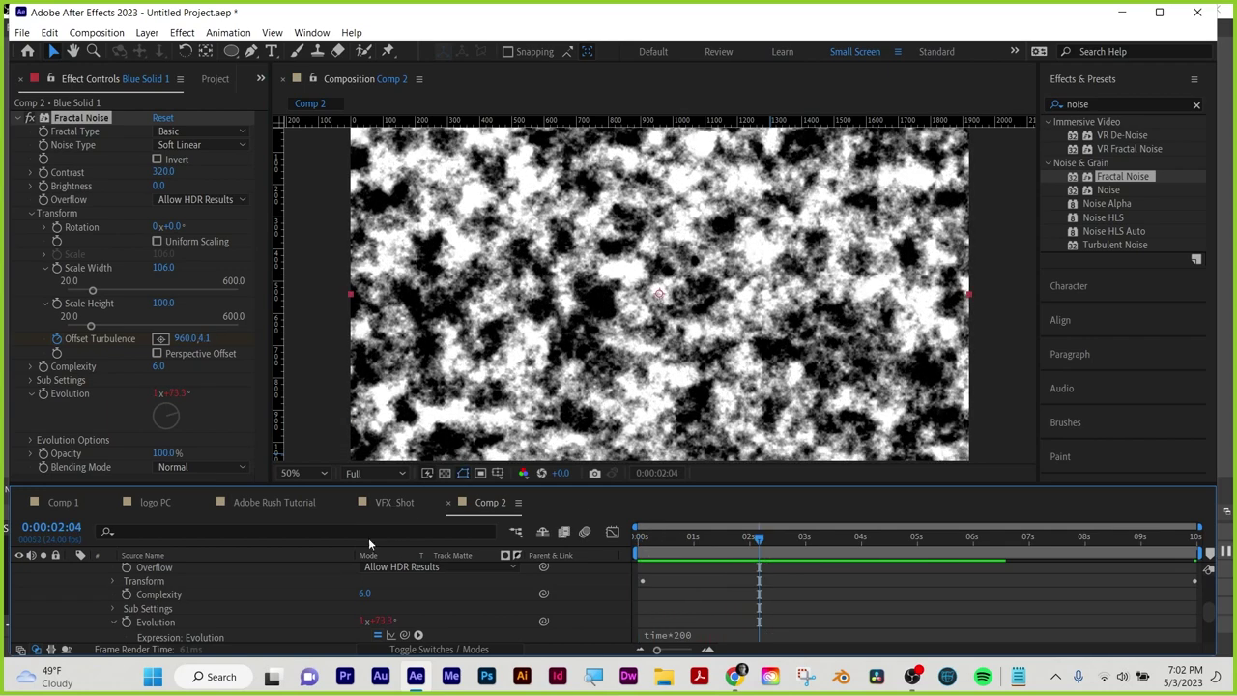
Collapse the properties of the blue solid layer and hide the layer
{"action": "scroll", "coordinate": [226, 588], "scroll_direction": "up", "scroll_amount": 5}
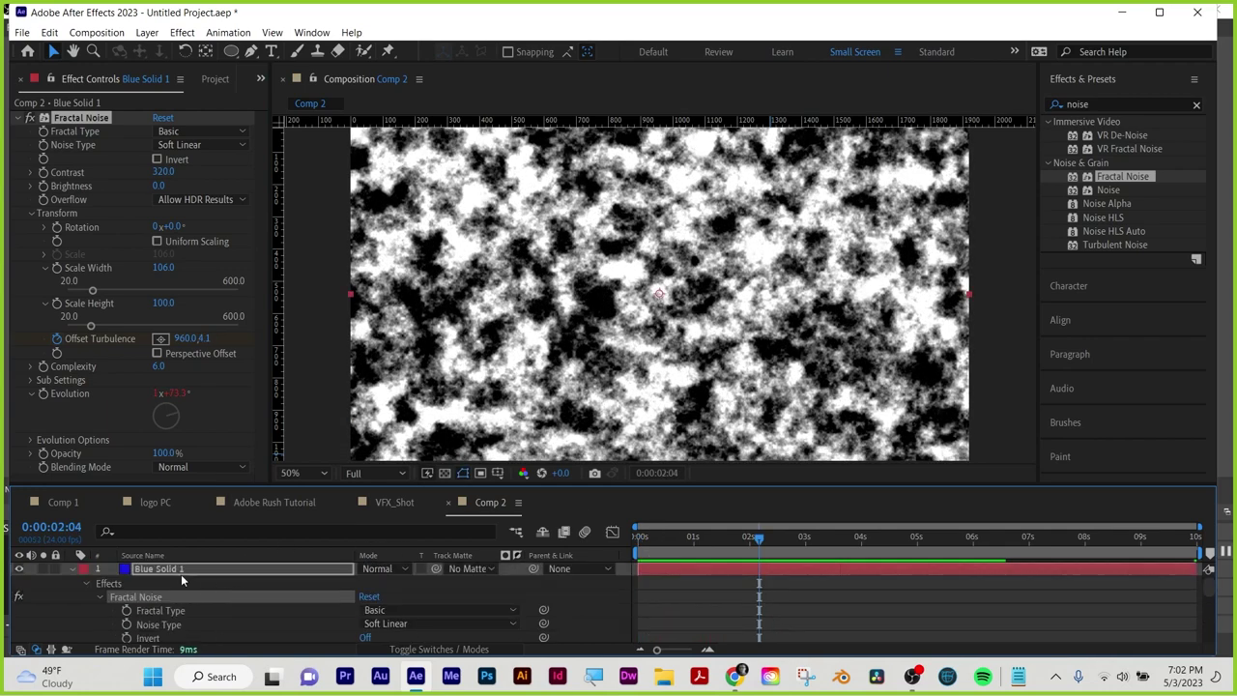
{"action": "left_click", "coordinate": [69, 570]}
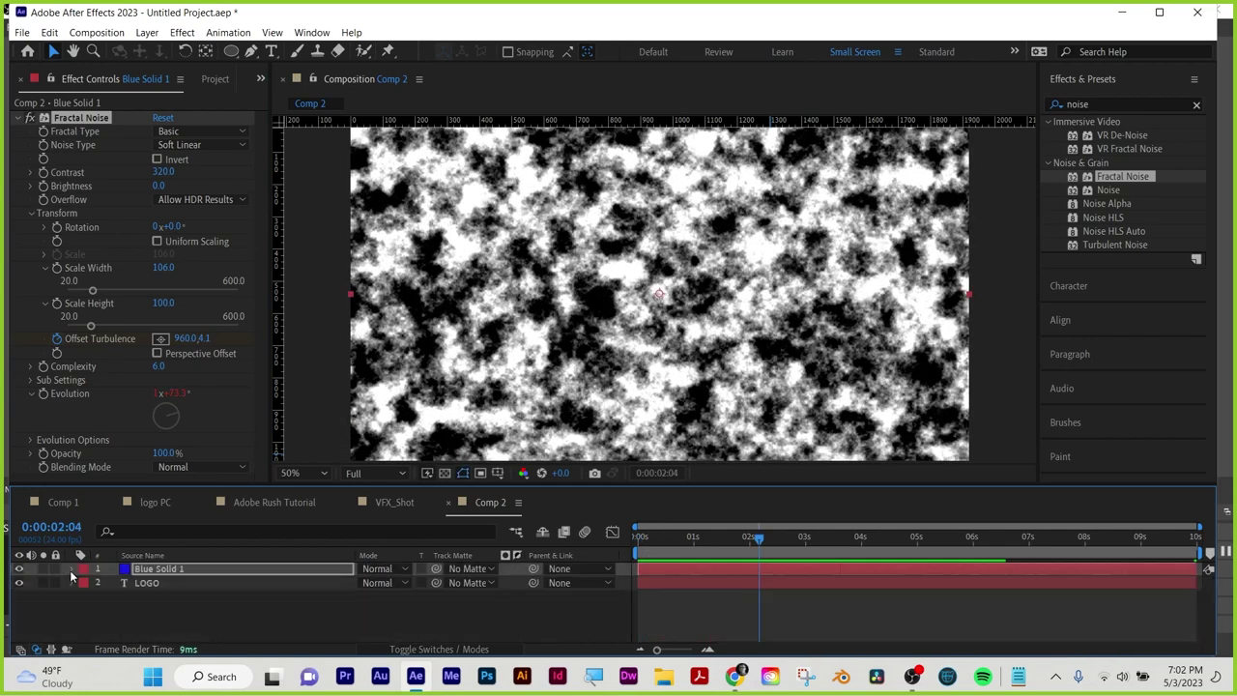
{"action": "left_click", "coordinate": [19, 569]}
Search the effects for displ and apply Displacement Map to the LOGO text layer
{"action": "left_click", "coordinate": [143, 586]}
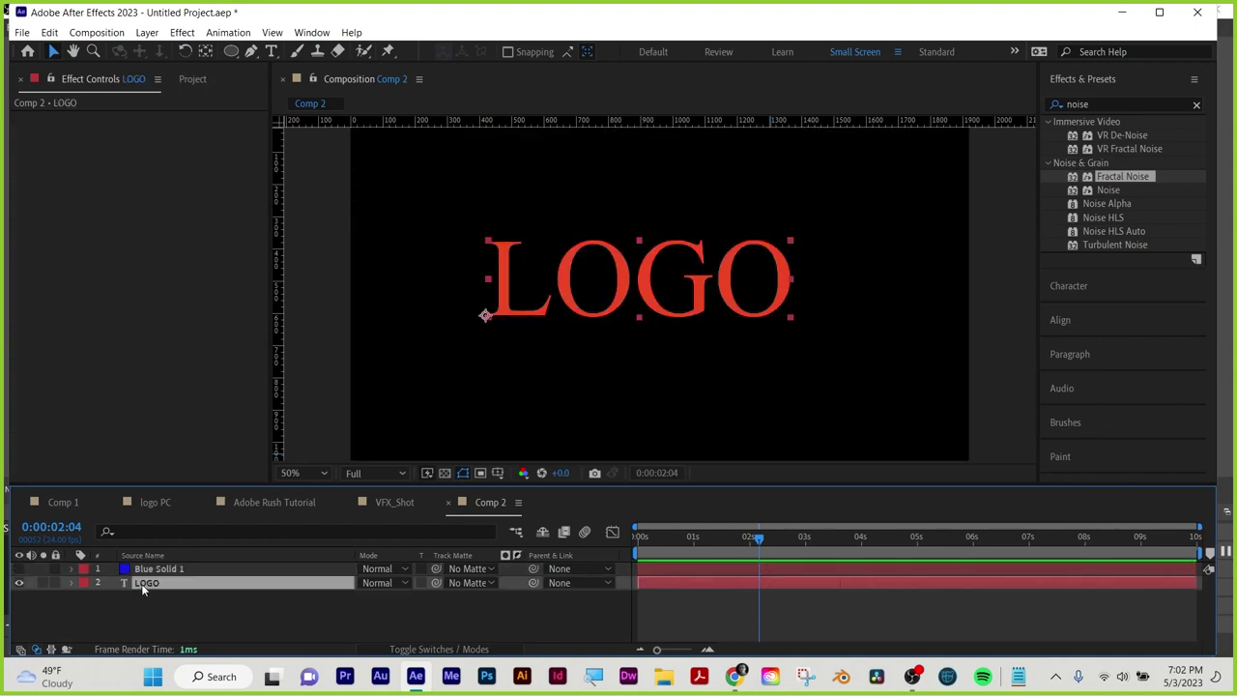
{"action": "left_click", "coordinate": [1103, 102]}
{"action": "double_click", "coordinate": [1106, 102]}
{"action": "type", "text": "displ"}
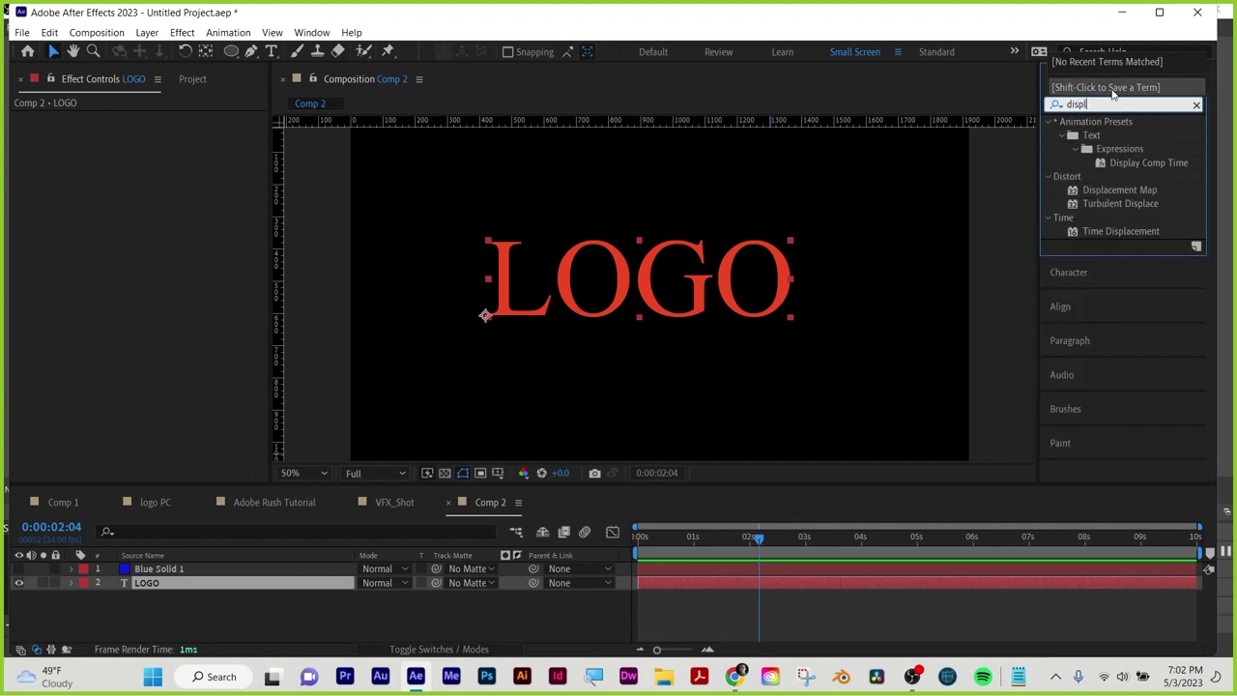
{"action": "left_click_drag", "start_coordinate": [1116, 190], "coordinate": [804, 584]}
Use Blue Solid 1 with Effects & Masks as the displacement map layer, with maximum displacement 12 horizontally and -6 vertically
{"action": "left_click", "coordinate": [176, 133]}
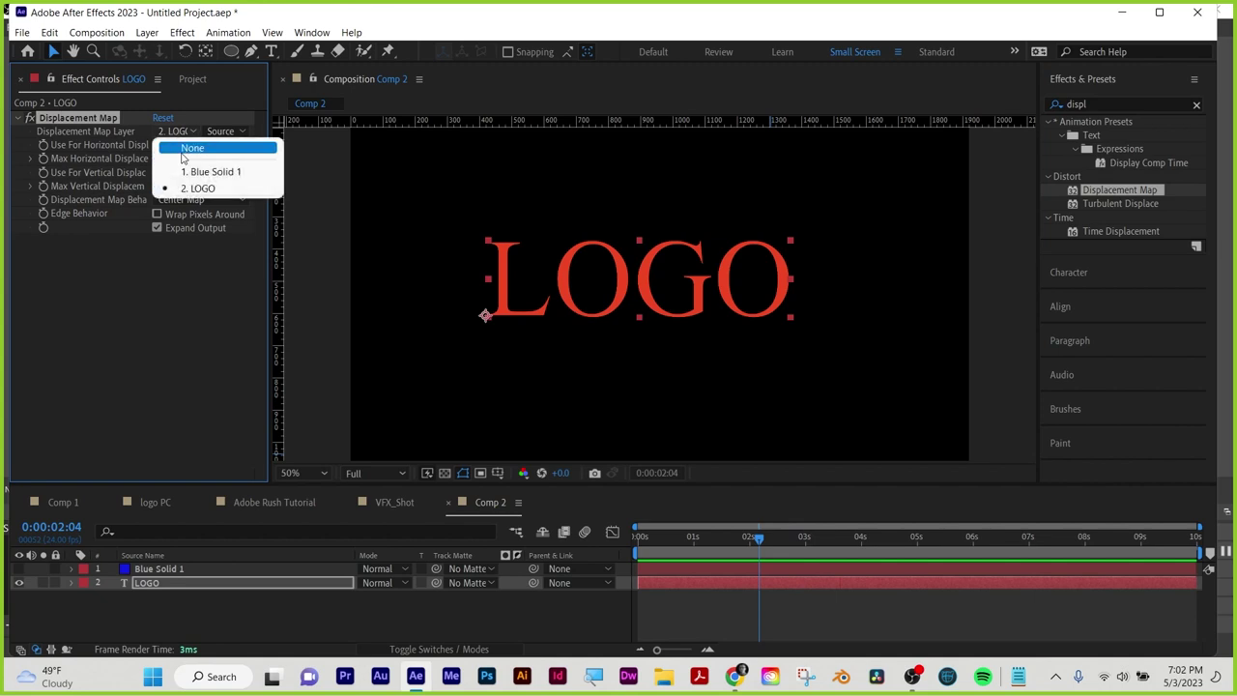
{"action": "left_click", "coordinate": [199, 169]}
{"action": "left_click", "coordinate": [215, 134]}
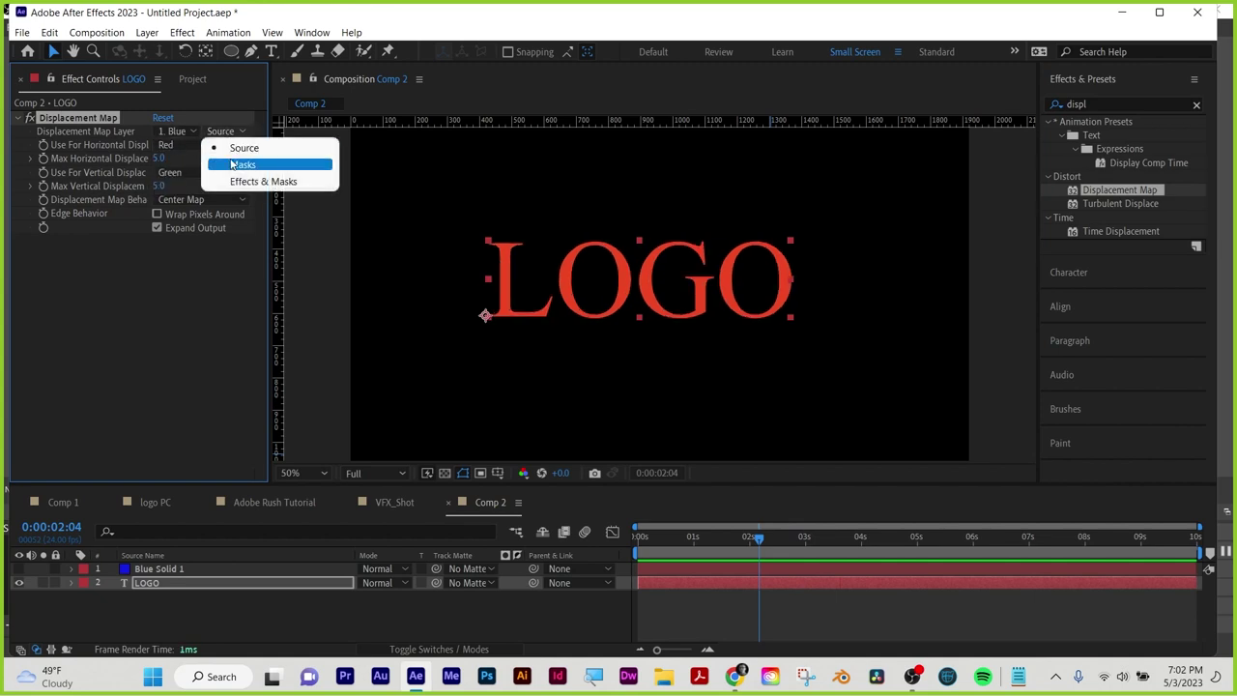
{"action": "left_click", "coordinate": [237, 181]}
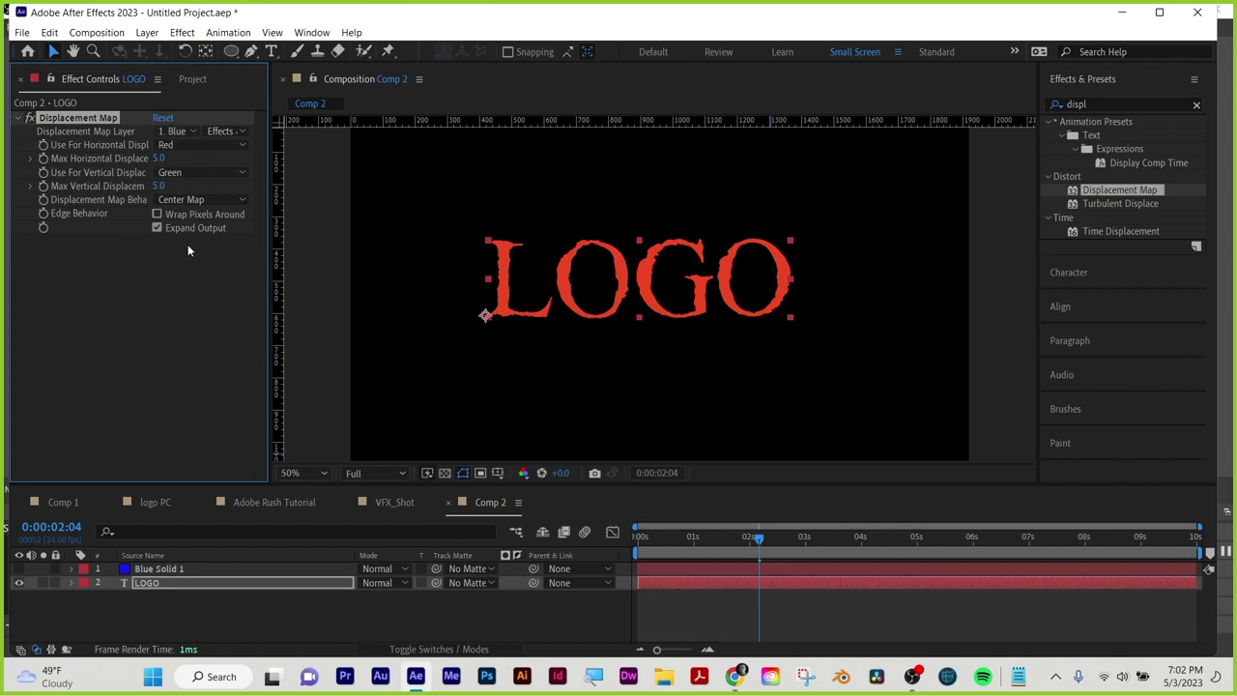
{"action": "mouse_move", "coordinate": [165, 168]}
{"action": "left_mouse_down"}
{"action": "mouse_move", "coordinate": [177, 168]}
{"action": "mouse_move", "coordinate": [152, 185]}
{"action": "left_mouse_up"}
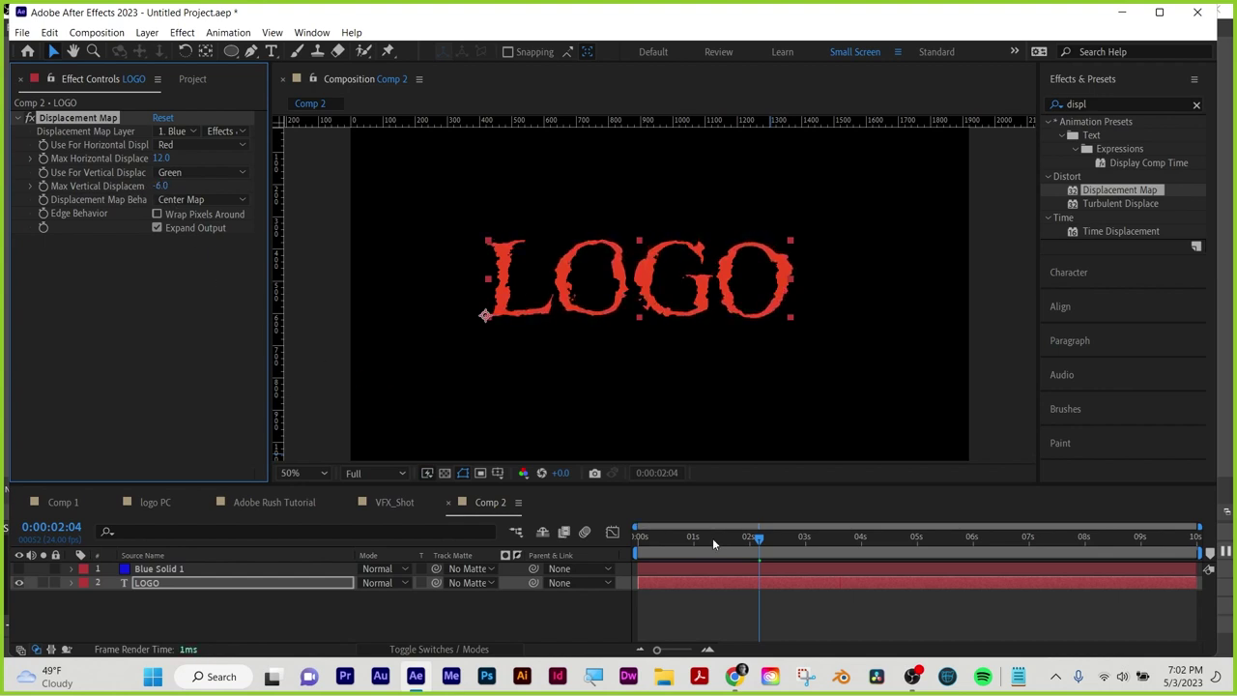
Preview the displaced LOGO animation and delete both the Blue Solid 1 and LOGO layers
{"action": "key", "text": "space"}
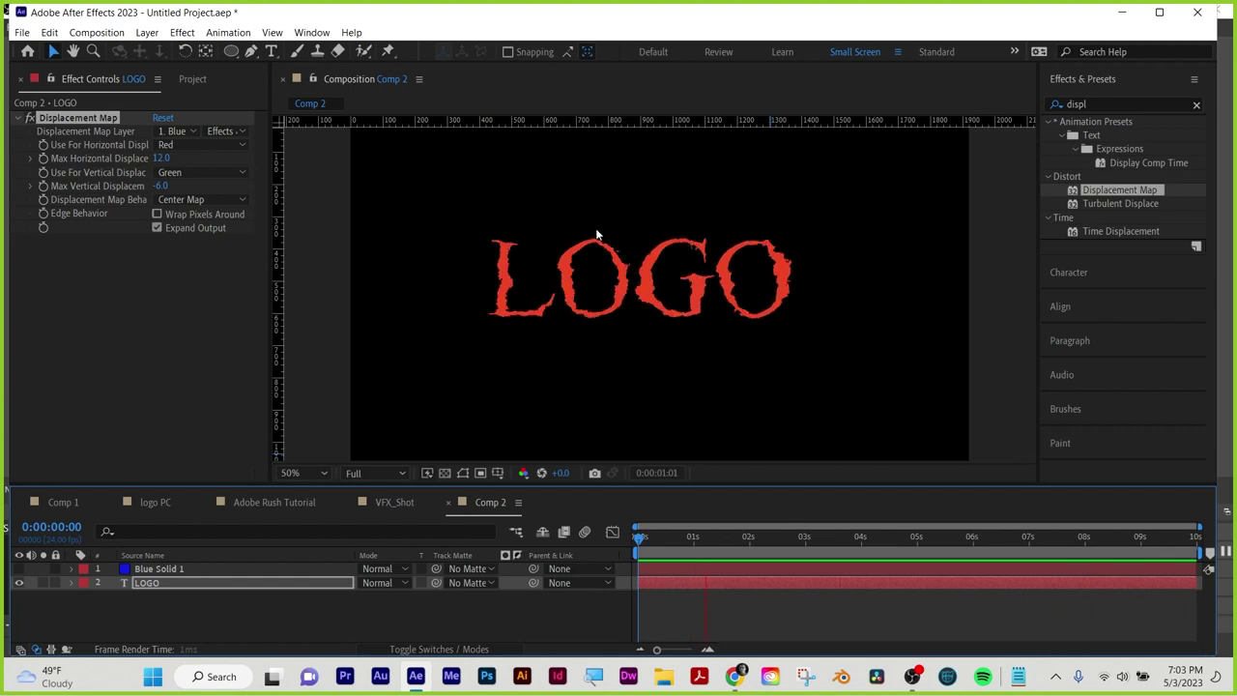
{"action": "left_click_drag", "start_coordinate": [103, 630], "coordinate": [164, 559]}
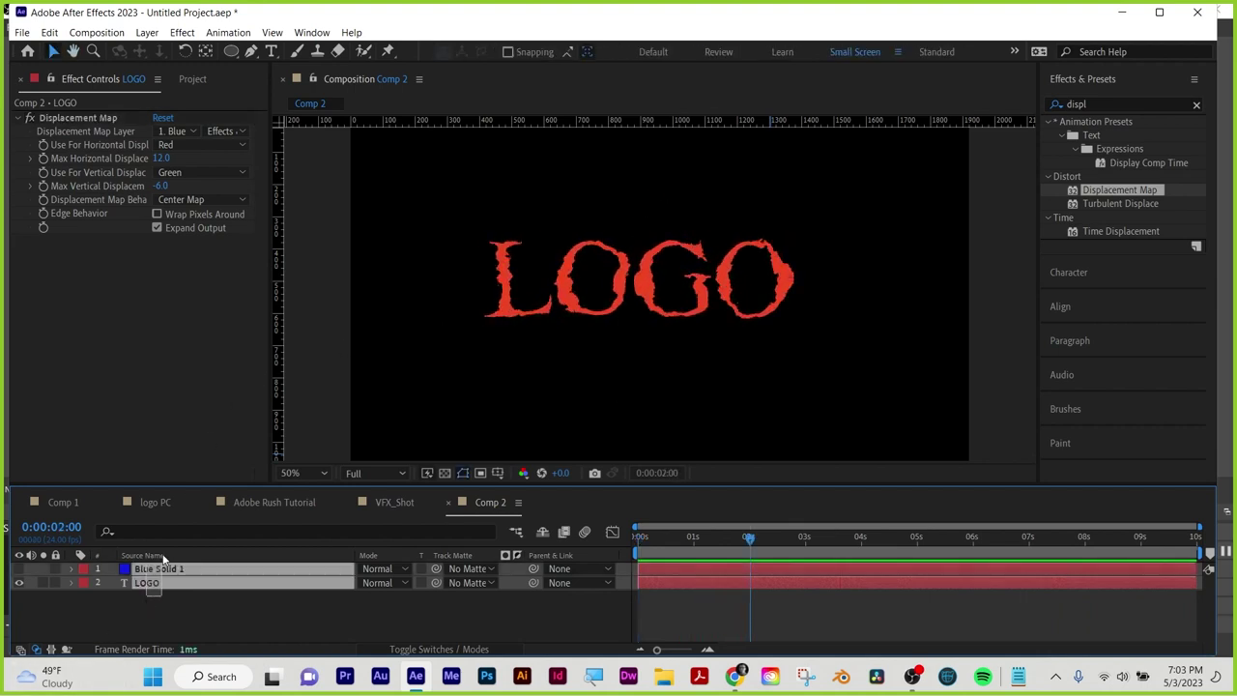
{"action": "key", "text": "Delete"}
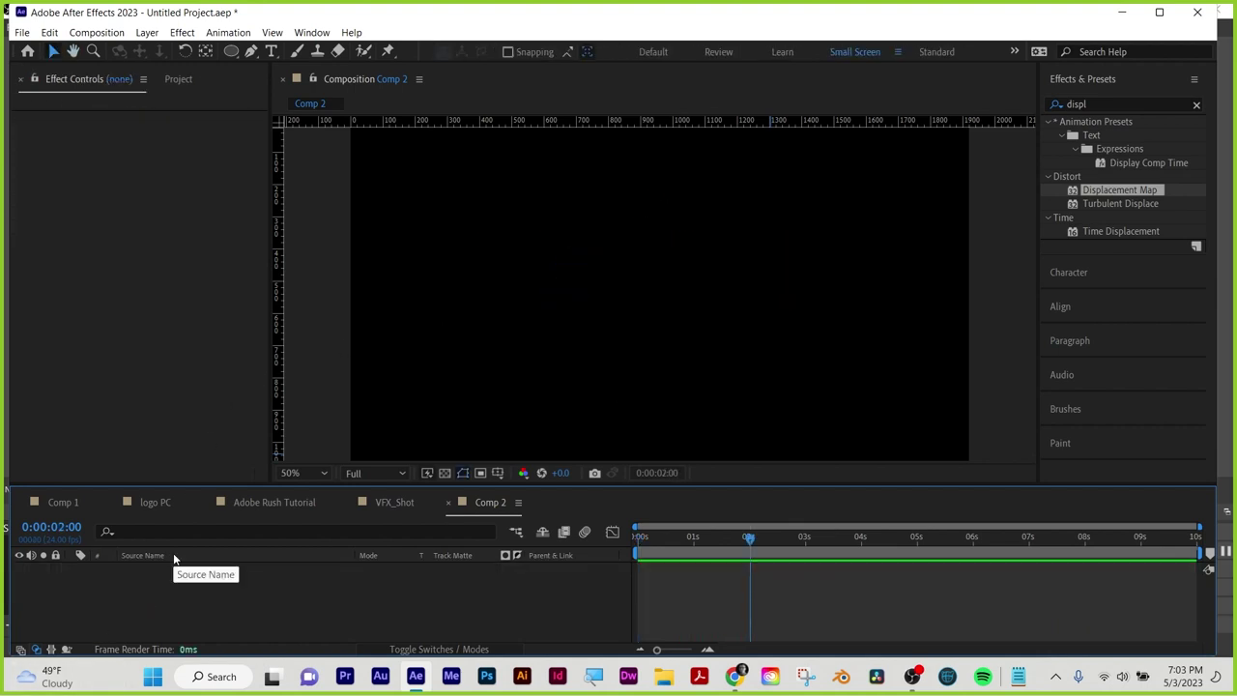
Draw a red circle about 475 px wide with the Ellipse tool and move it up and left of the composition's centre
{"action": "left_click", "coordinate": [231, 51]}
{"action": "mouse_move", "coordinate": [593, 237]}
{"action": "left_mouse_down"}
{"action": "mouse_move", "coordinate": [720, 379]}
{"action": "mouse_move", "coordinate": [747, 390]}
{"action": "left_mouse_up"}
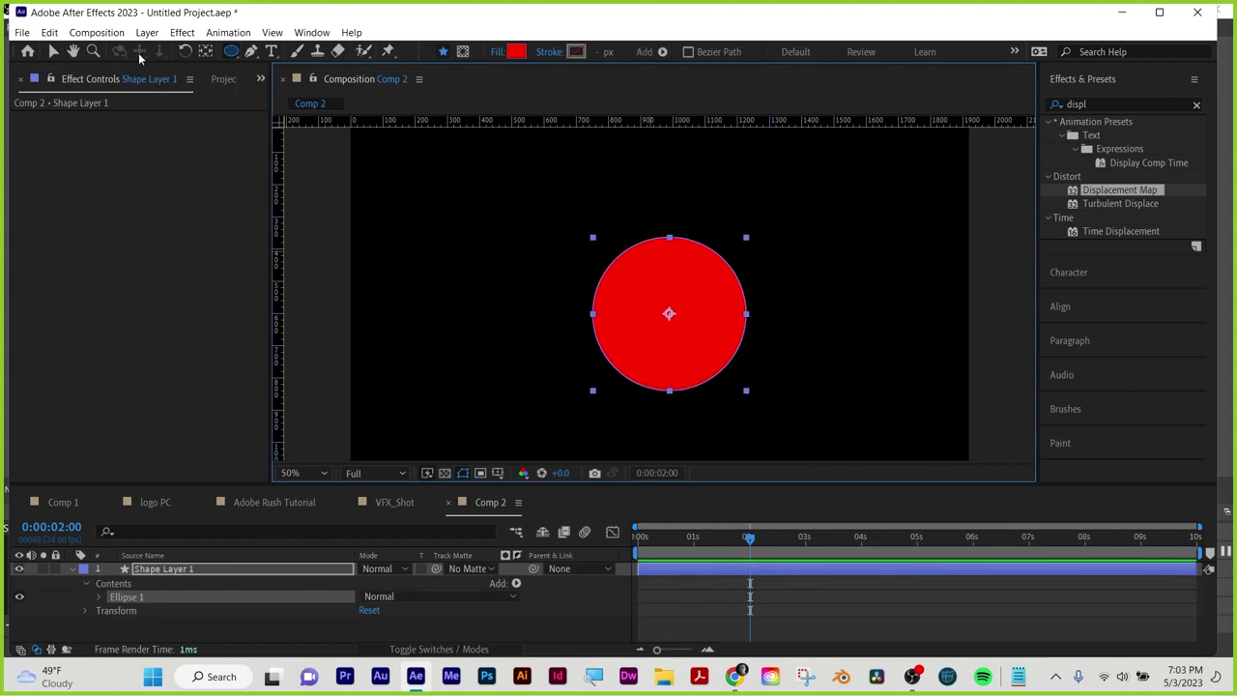
{"action": "left_click", "coordinate": [50, 52]}
{"action": "left_click_drag", "start_coordinate": [686, 308], "coordinate": [620, 280]}
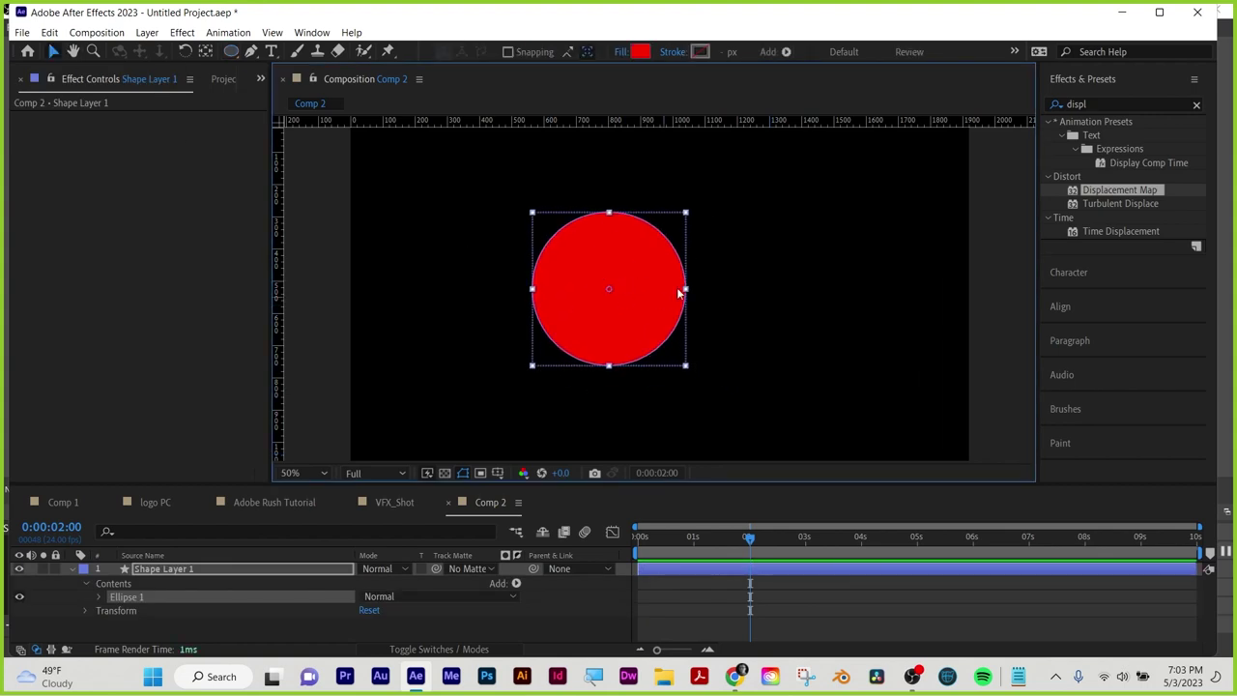
Search the effects for rough and apply Roughen Edges to the circle's shape layer
{"action": "left_click", "coordinate": [1109, 104]}
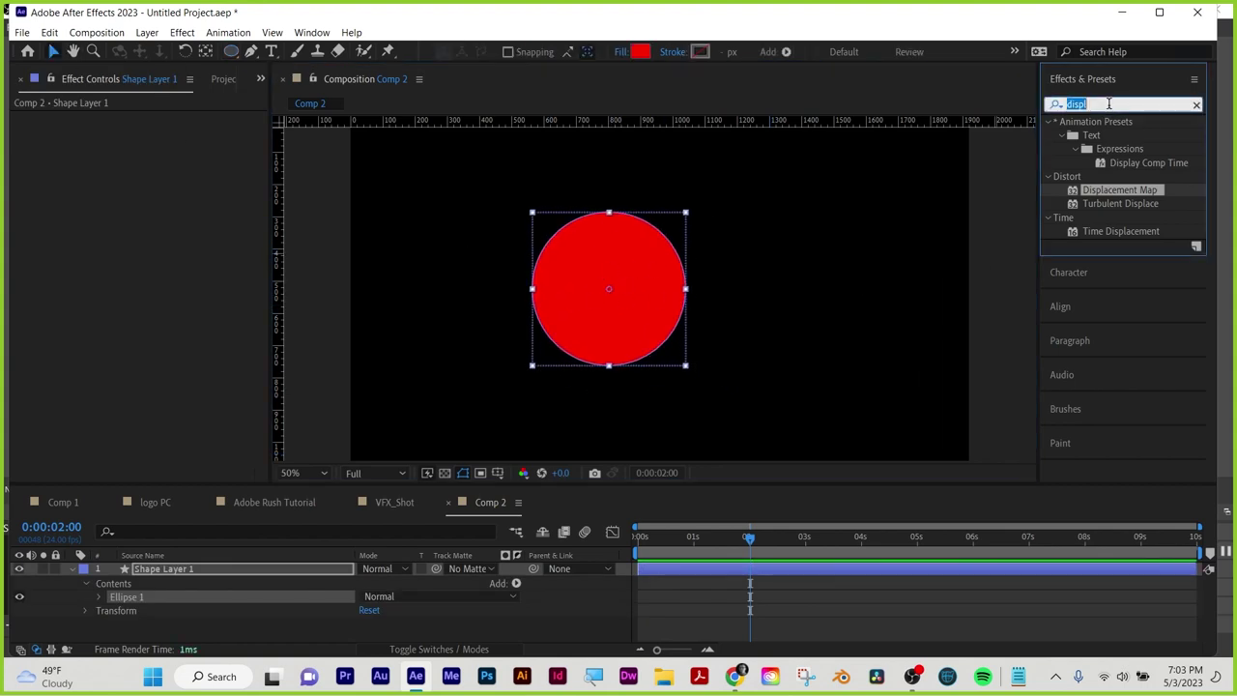
{"action": "type", "text": "rough"}
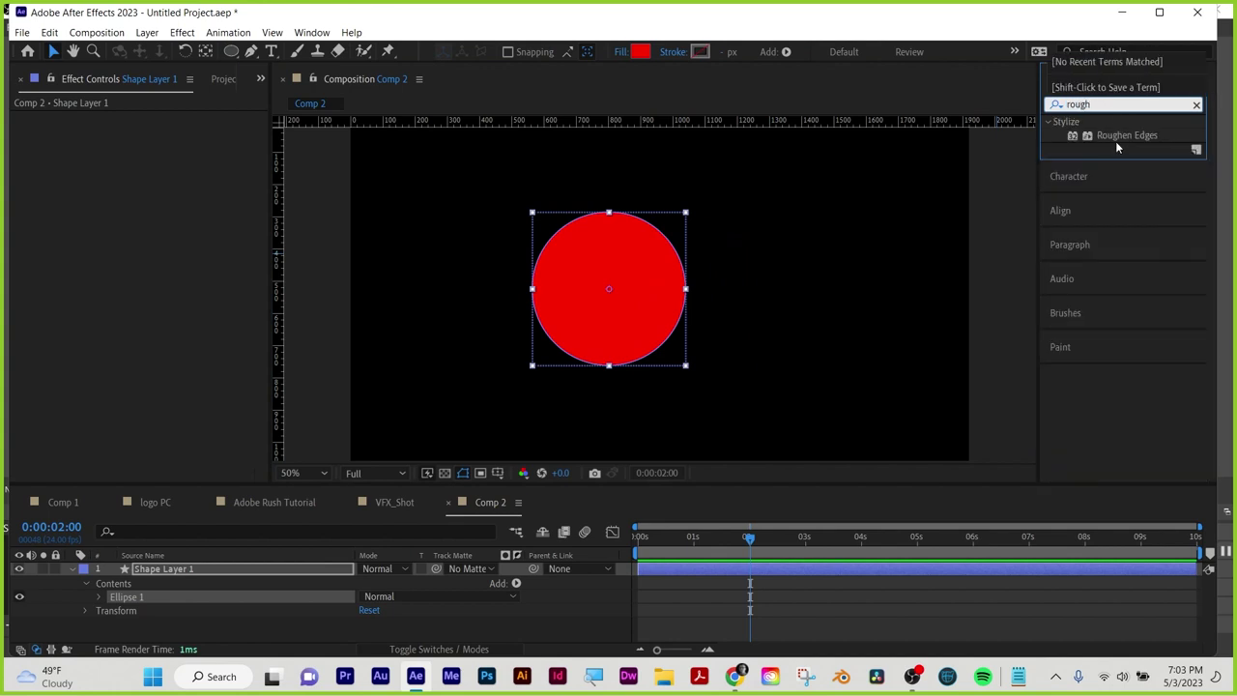
{"action": "left_click_drag", "start_coordinate": [1121, 136], "coordinate": [744, 570]}
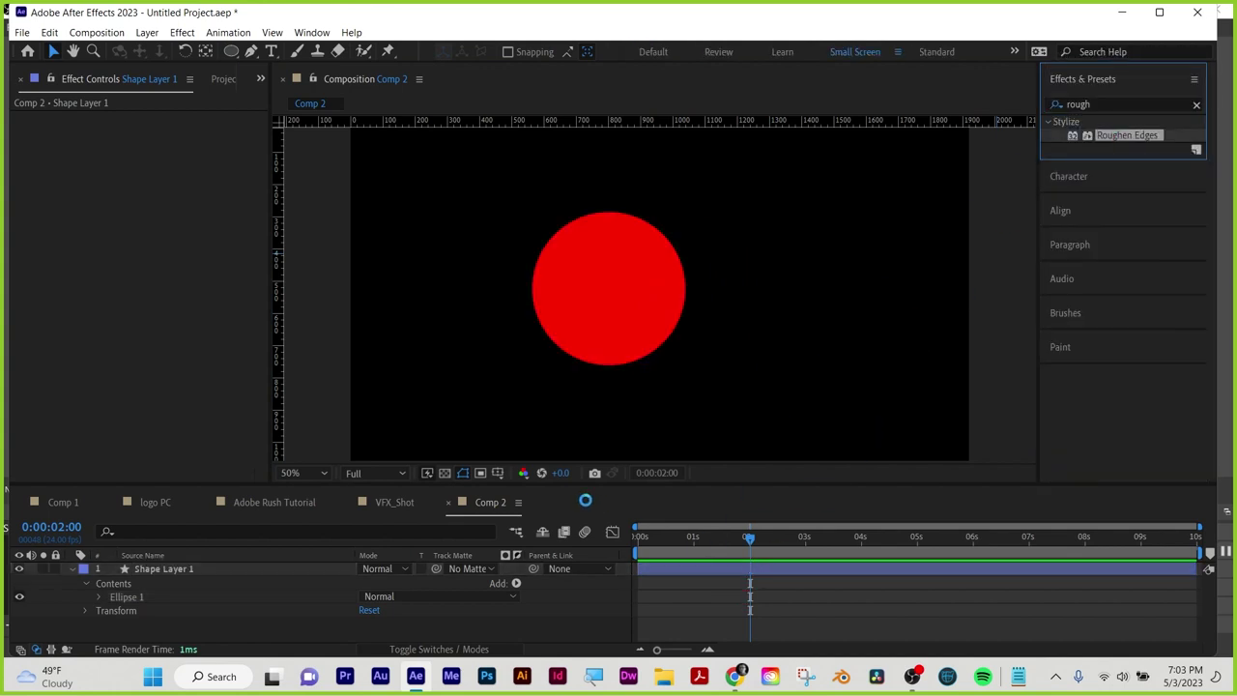
Set the Roughen Edges border to 50.10 and hide the shape path outline in the composition view
{"action": "left_click_drag", "start_coordinate": [161, 157], "coordinate": [300, 163]}
{"action": "left_click_drag", "start_coordinate": [491, 185], "coordinate": [584, 279]}
{"action": "scroll", "coordinate": [605, 324], "scroll_direction": "up", "scroll_amount": 2}
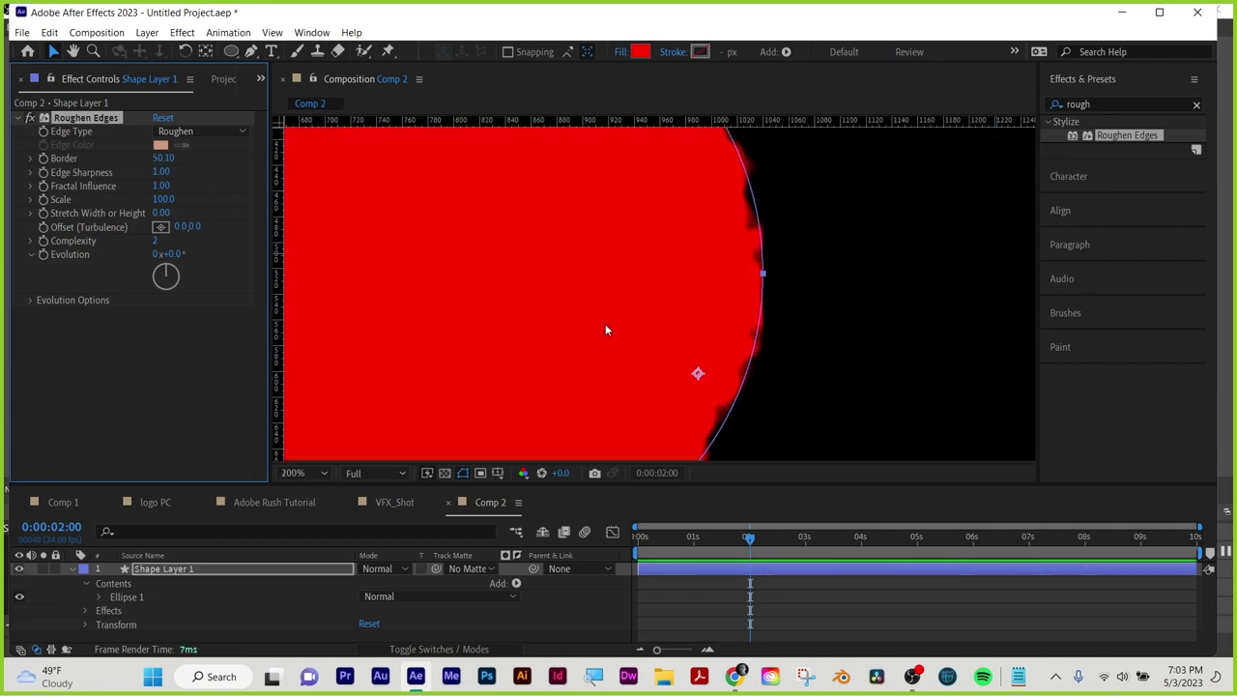
{"action": "scroll", "coordinate": [588, 264], "scroll_direction": "down", "scroll_amount": 1}
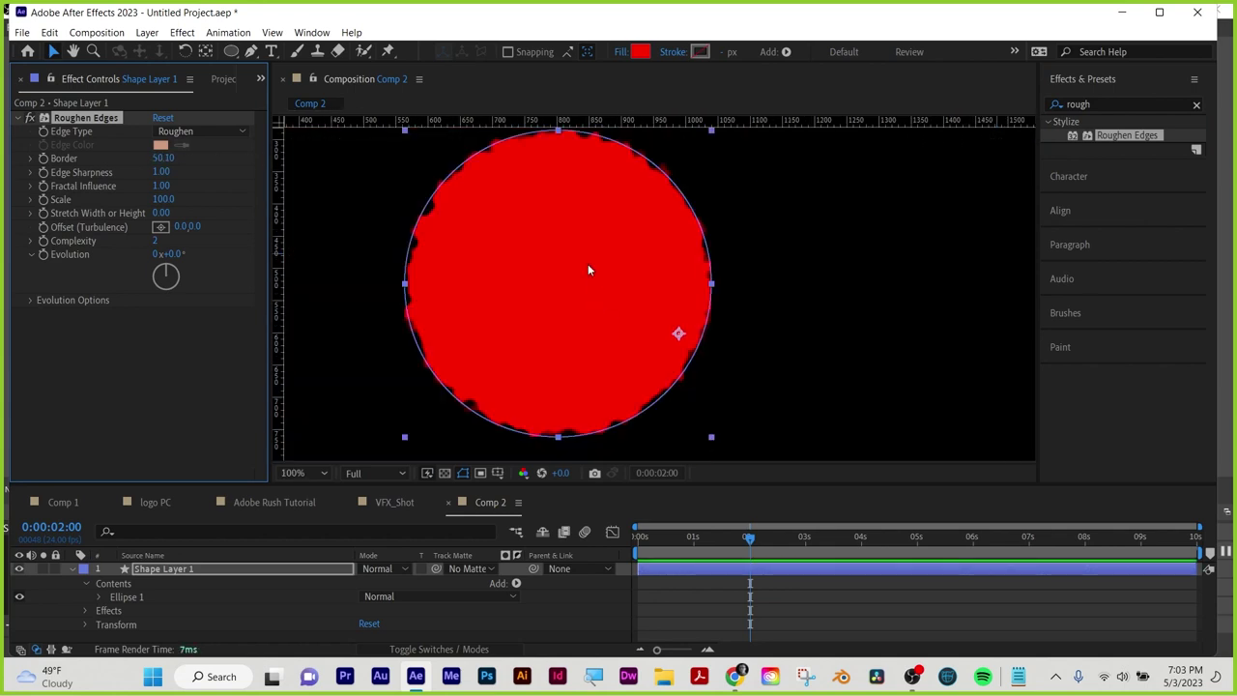
{"action": "left_click", "coordinate": [464, 470]}
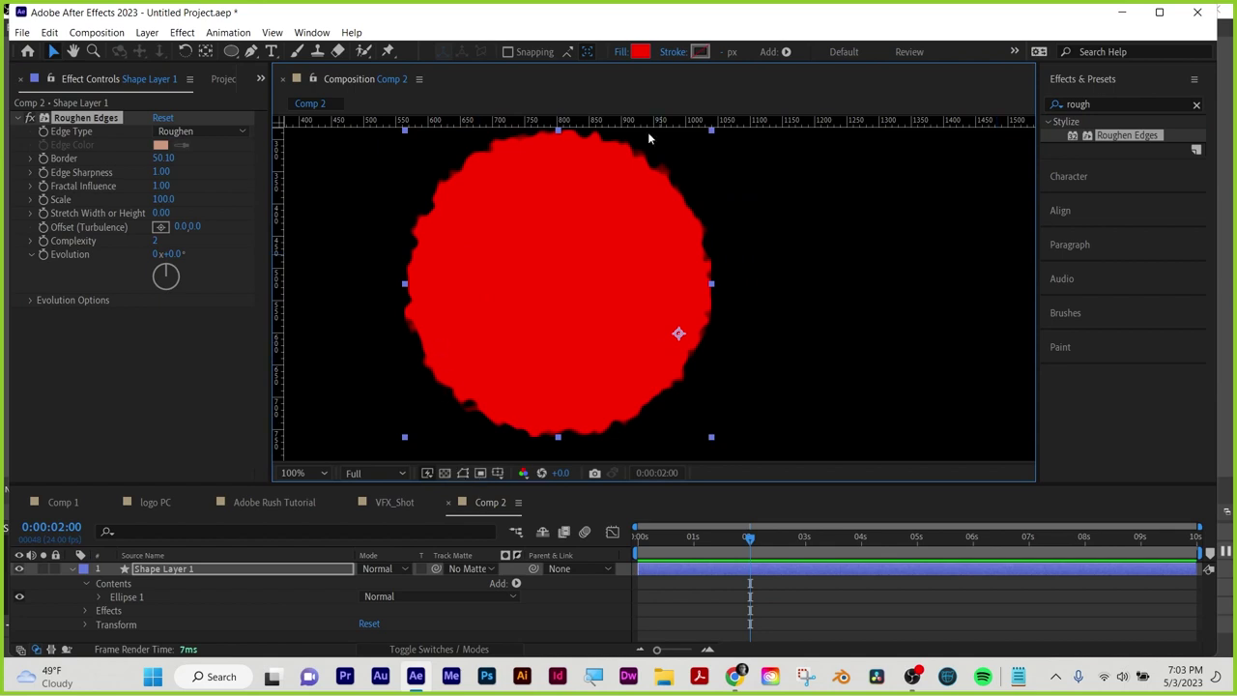
Set Roughen Edges to border 63.30, edge type Spiky and edge sharpness 8.38
{"action": "left_click_drag", "start_coordinate": [162, 156], "coordinate": [295, 159]}
{"action": "left_click", "coordinate": [237, 131]}
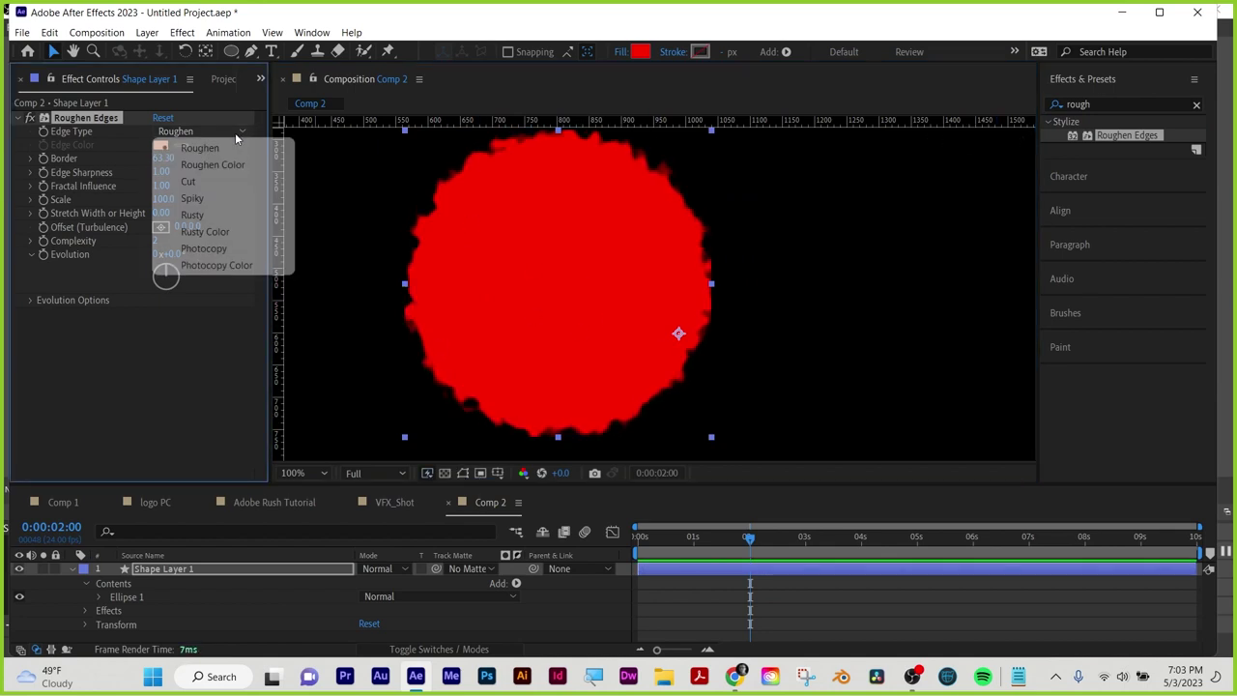
{"action": "left_click", "coordinate": [211, 198]}
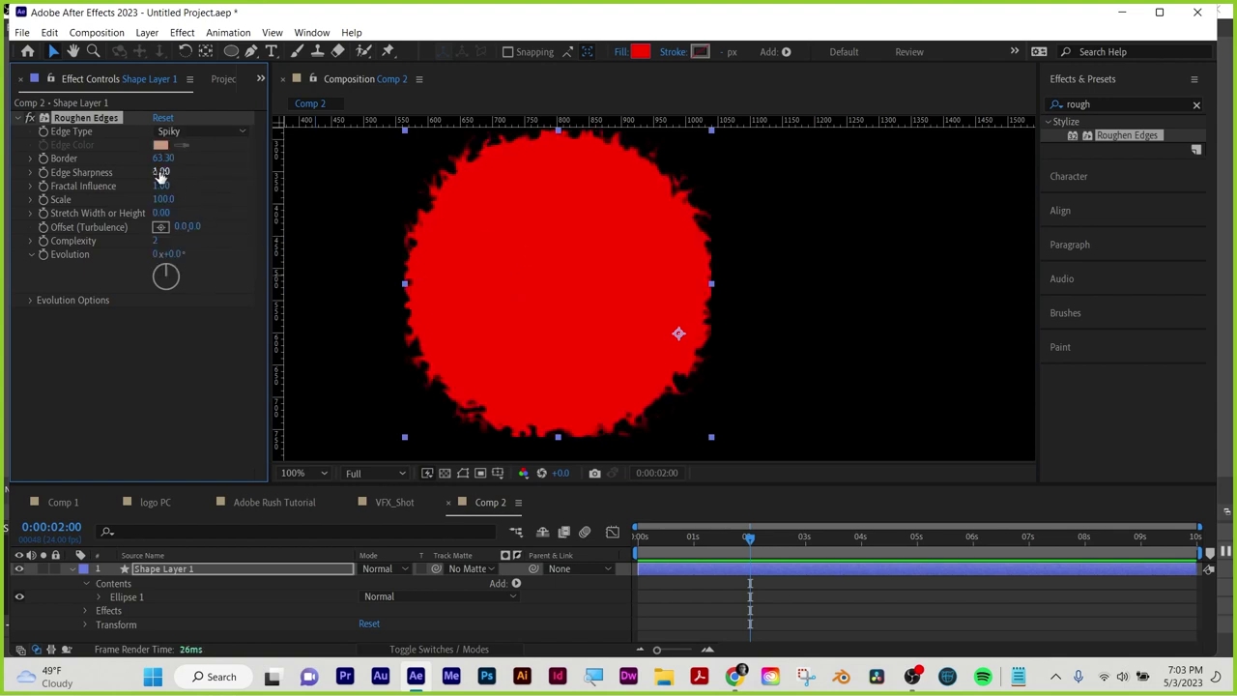
{"action": "left_click_drag", "start_coordinate": [162, 174], "coordinate": [635, 207]}
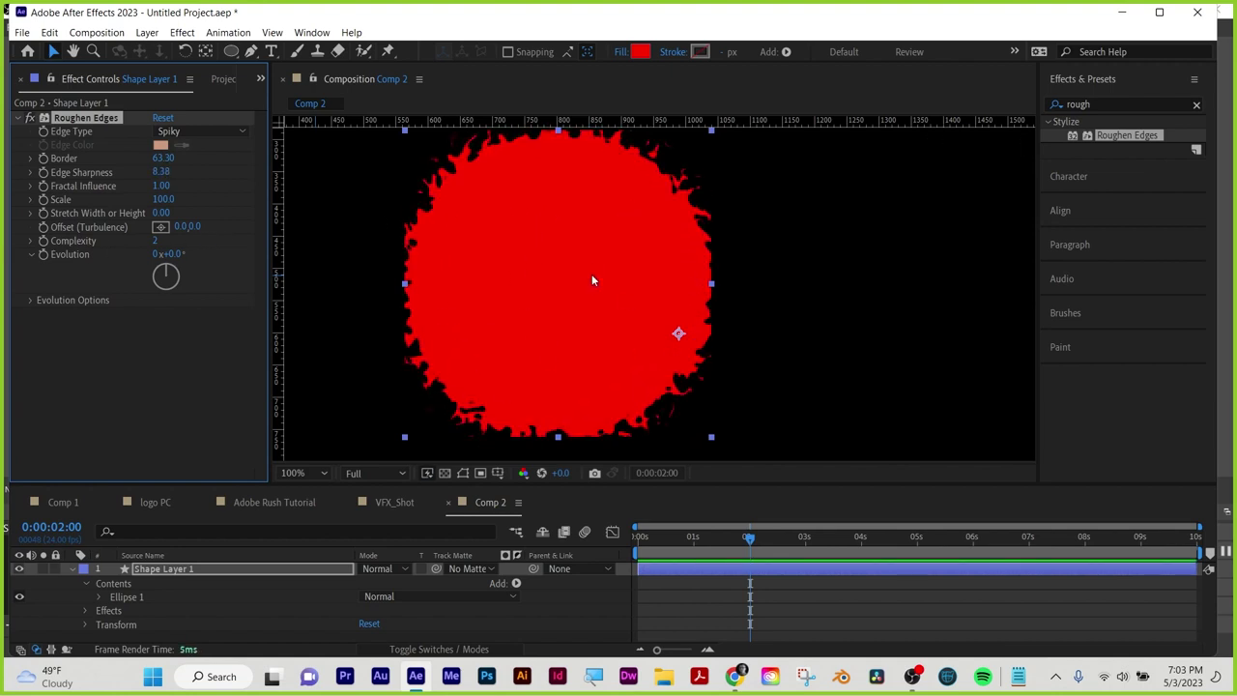
Move the roughened circle further left at the start of the timeline and delete its shape layer
{"action": "scroll", "coordinate": [592, 281], "scroll_direction": "down", "scroll_amount": 2}
{"action": "scroll", "coordinate": [646, 330], "scroll_direction": "up", "scroll_amount": 2}
{"action": "left_click_drag", "start_coordinate": [749, 538], "coordinate": [617, 535]}
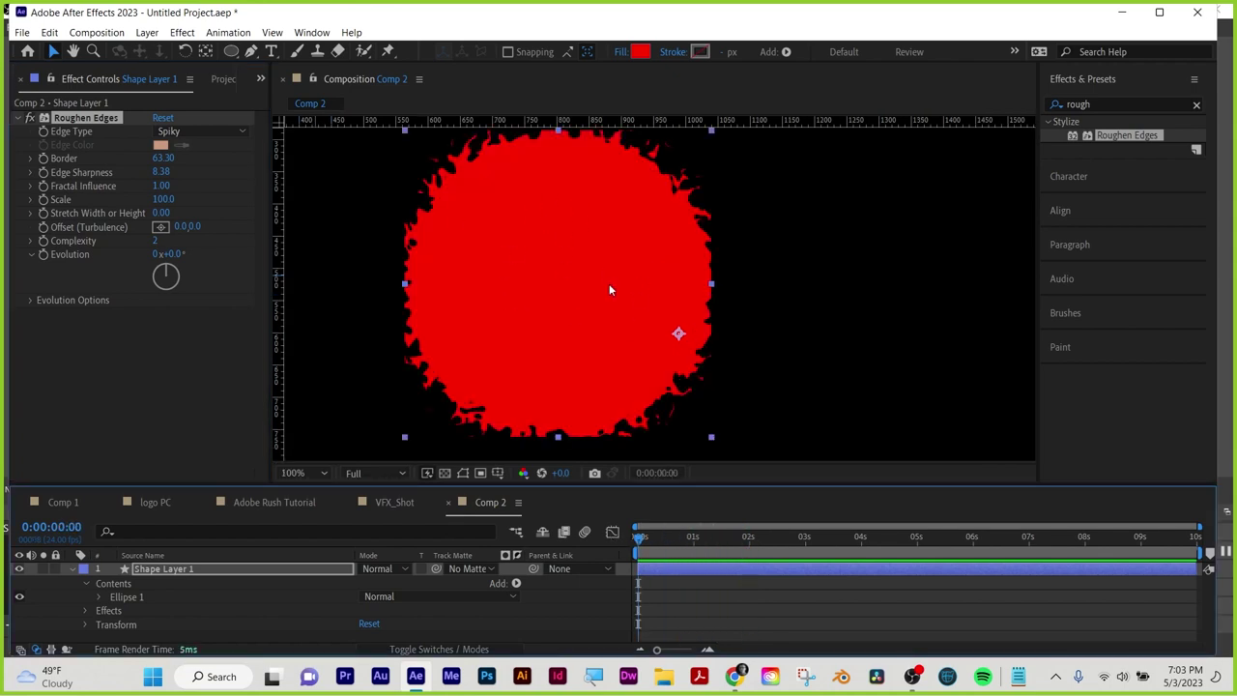
{"action": "scroll", "coordinate": [609, 284], "scroll_direction": "down", "scroll_amount": 2}
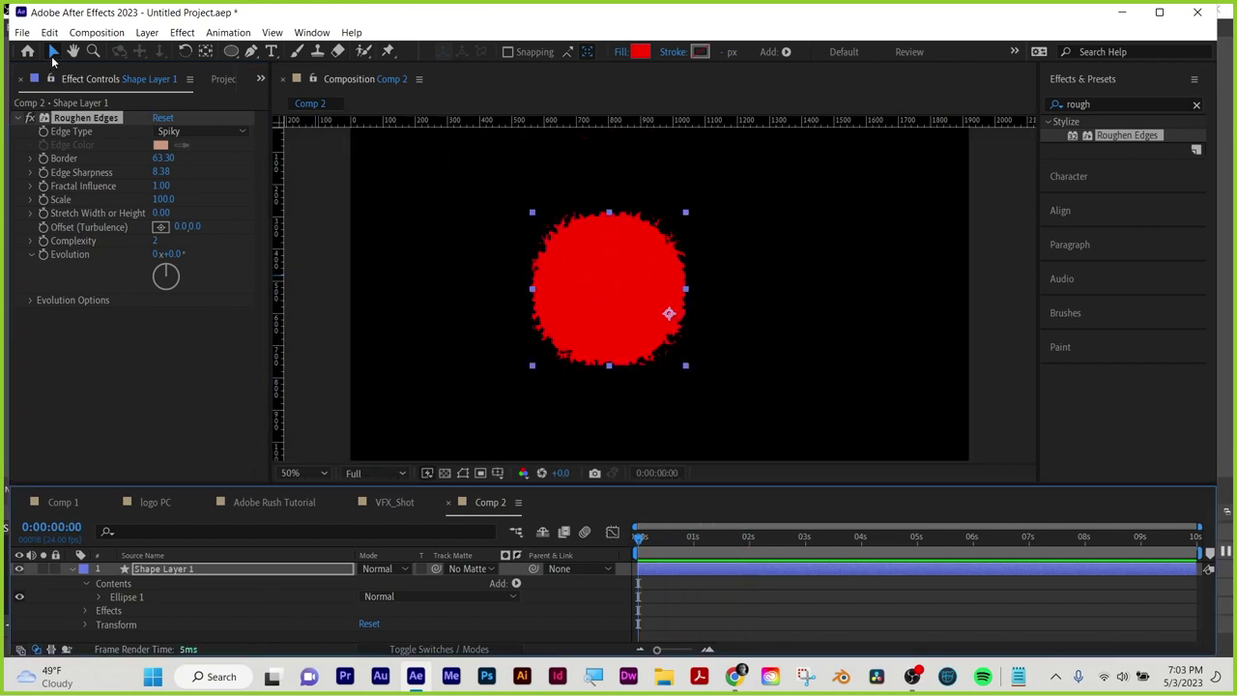
{"action": "left_click_drag", "start_coordinate": [602, 292], "coordinate": [526, 286]}
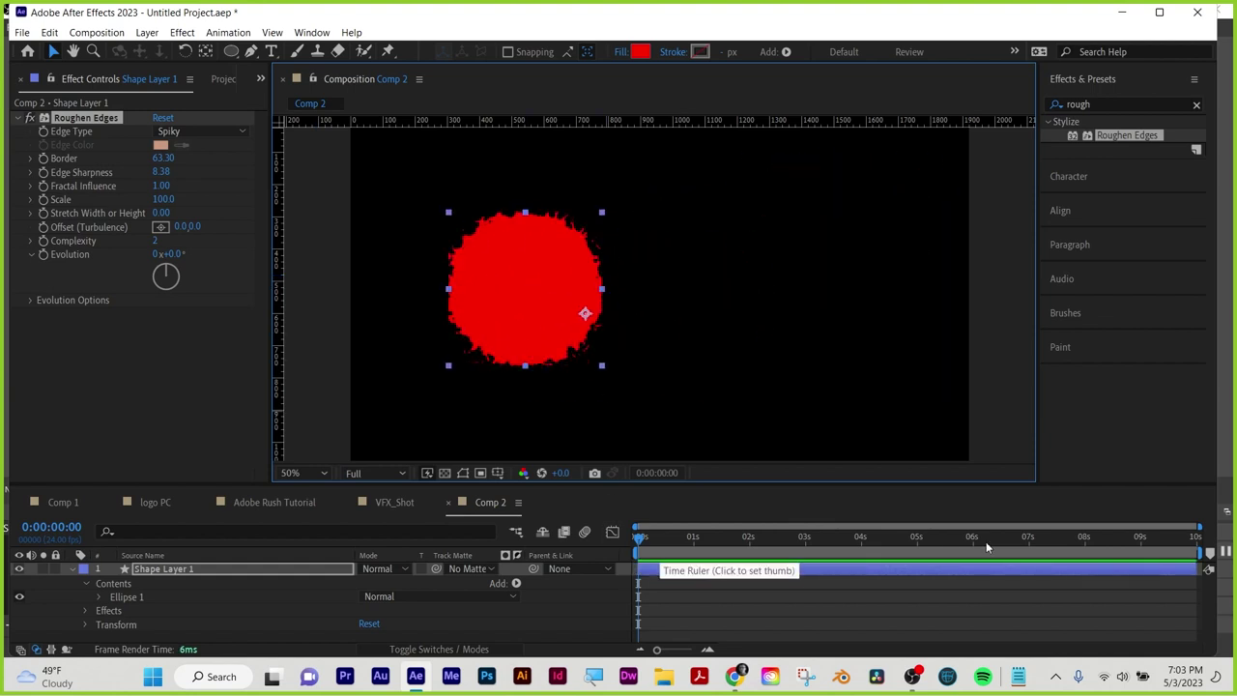
{"action": "left_click", "coordinate": [221, 570]}
{"action": "key", "text": "Delete"}
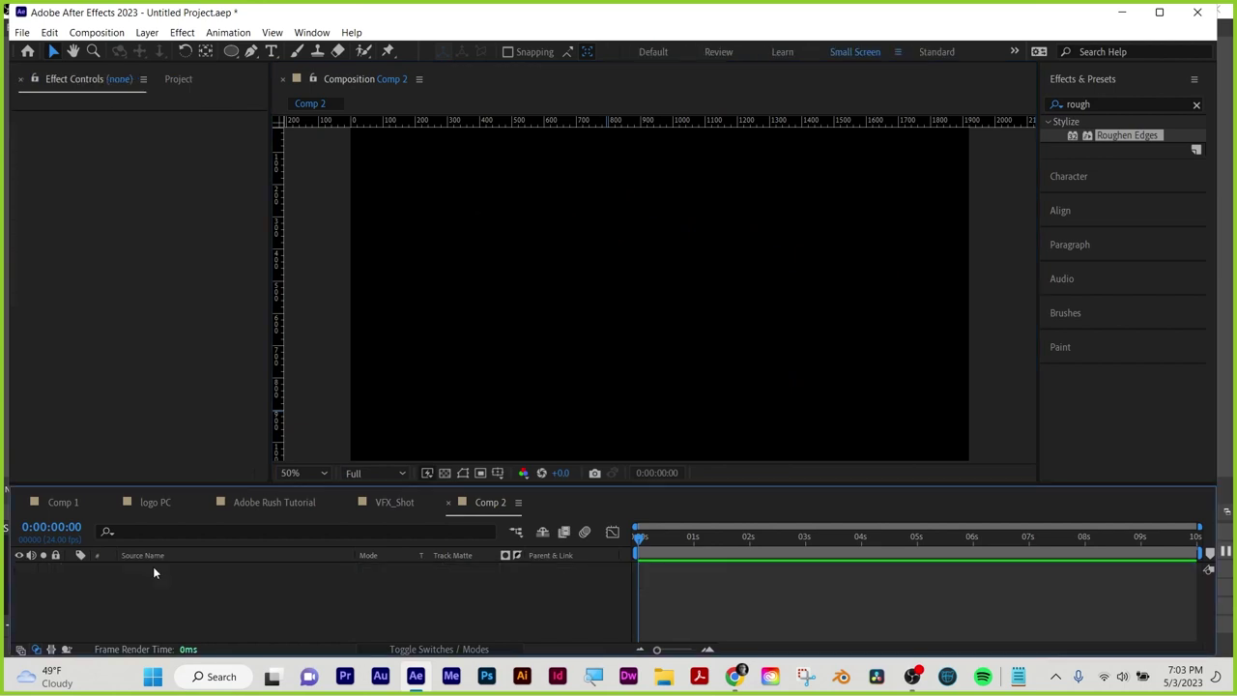
Add a text layer with the letter A and move it left toward the composition's centre
{"action": "left_click", "coordinate": [175, 80]}
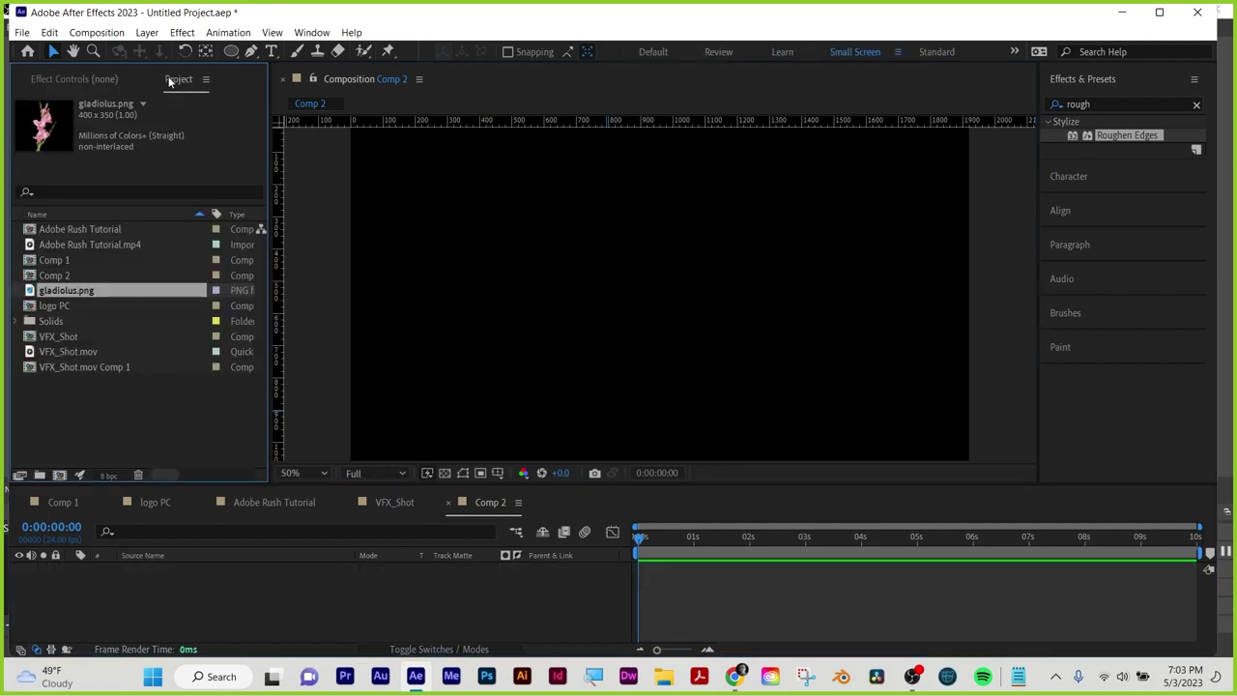
{"action": "left_click", "coordinate": [272, 50]}
{"action": "left_click", "coordinate": [660, 330]}
{"action": "type", "text": "A"}
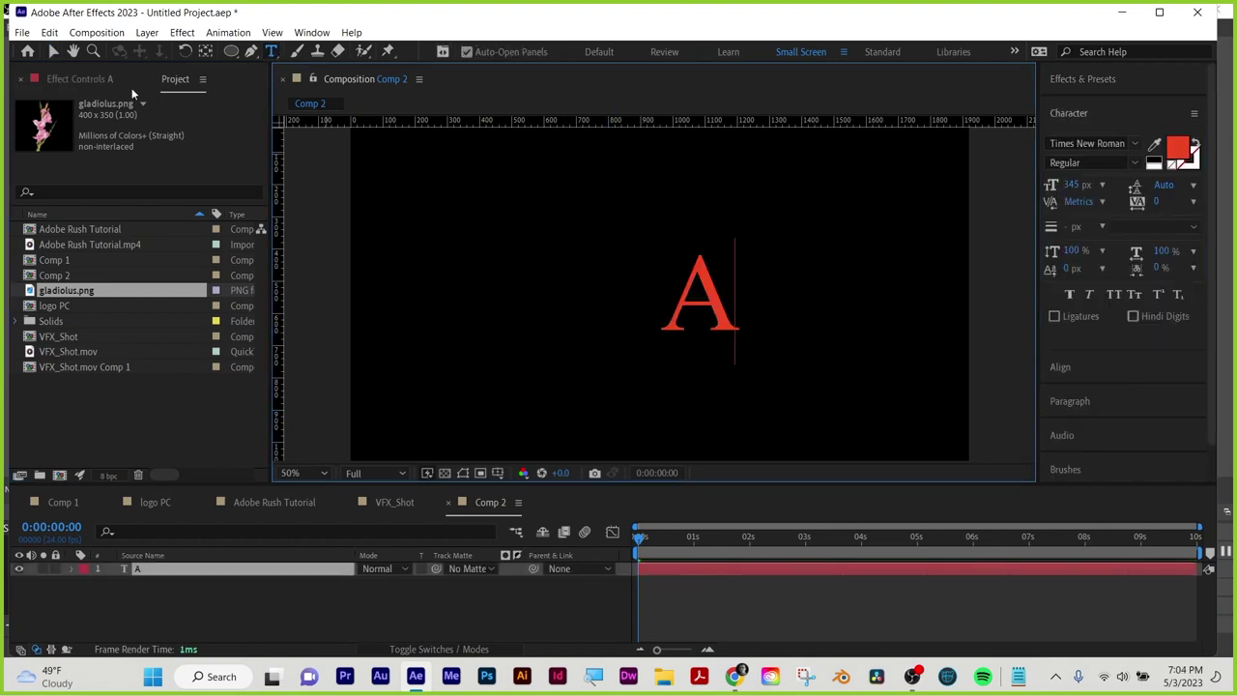
{"action": "left_click", "coordinate": [53, 50]}
{"action": "left_click_drag", "start_coordinate": [698, 298], "coordinate": [620, 298]}
Enlarge the letter A to a font size of 811 px and centre it in the composition
{"action": "left_click_drag", "start_coordinate": [1081, 187], "coordinate": [1145, 187]}
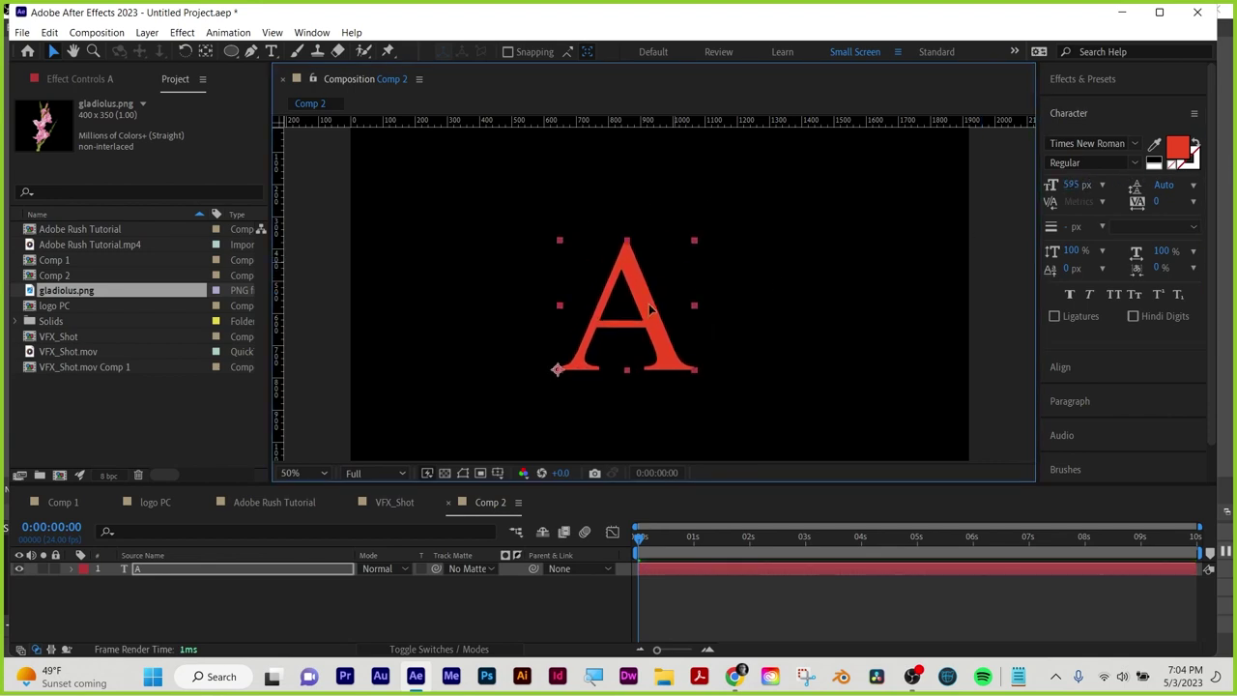
{"action": "left_click_drag", "start_coordinate": [1071, 184], "coordinate": [1232, 172]}
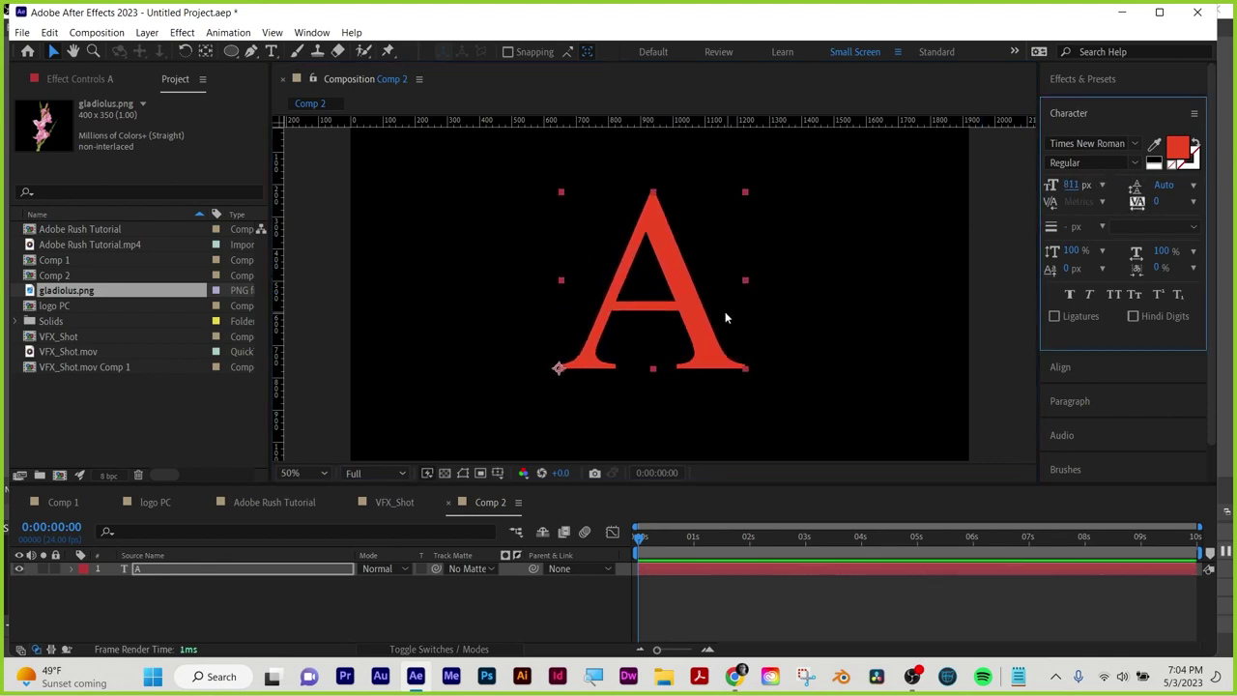
{"action": "key", "text": "comma"}
{"action": "left_click_drag", "start_coordinate": [670, 305], "coordinate": [668, 312]}
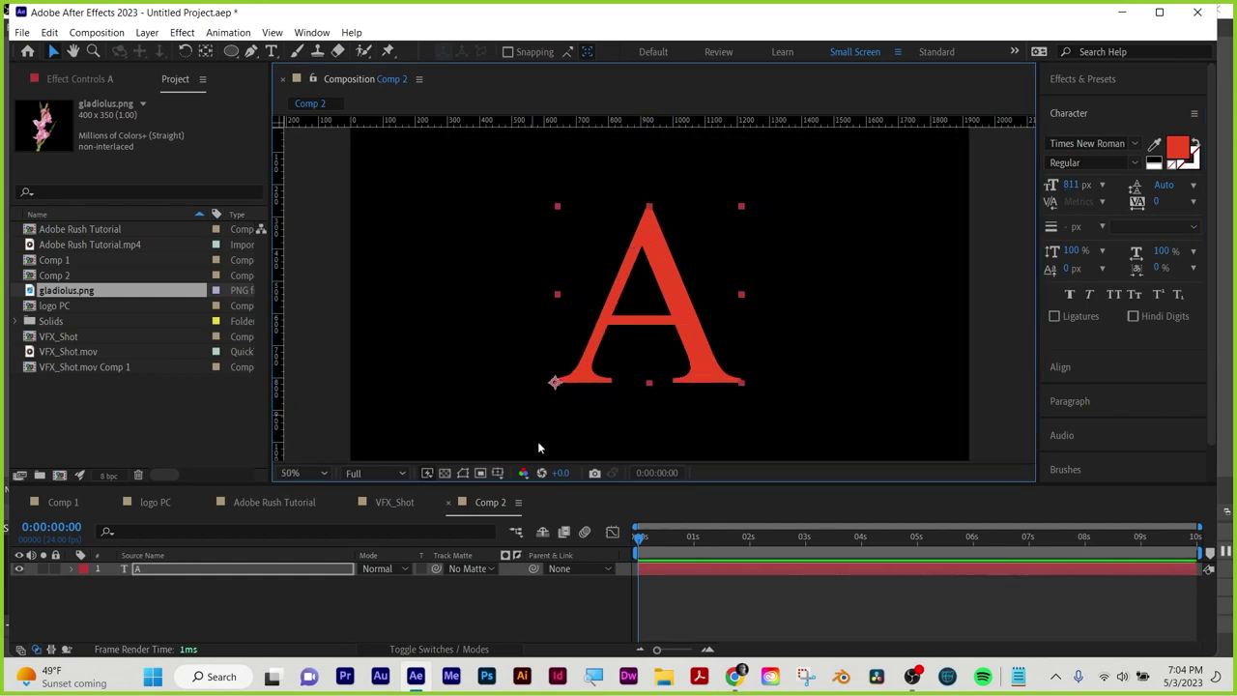
Show the transparency grid behind the letter A and turn it off again
{"action": "left_click", "coordinate": [447, 473]}
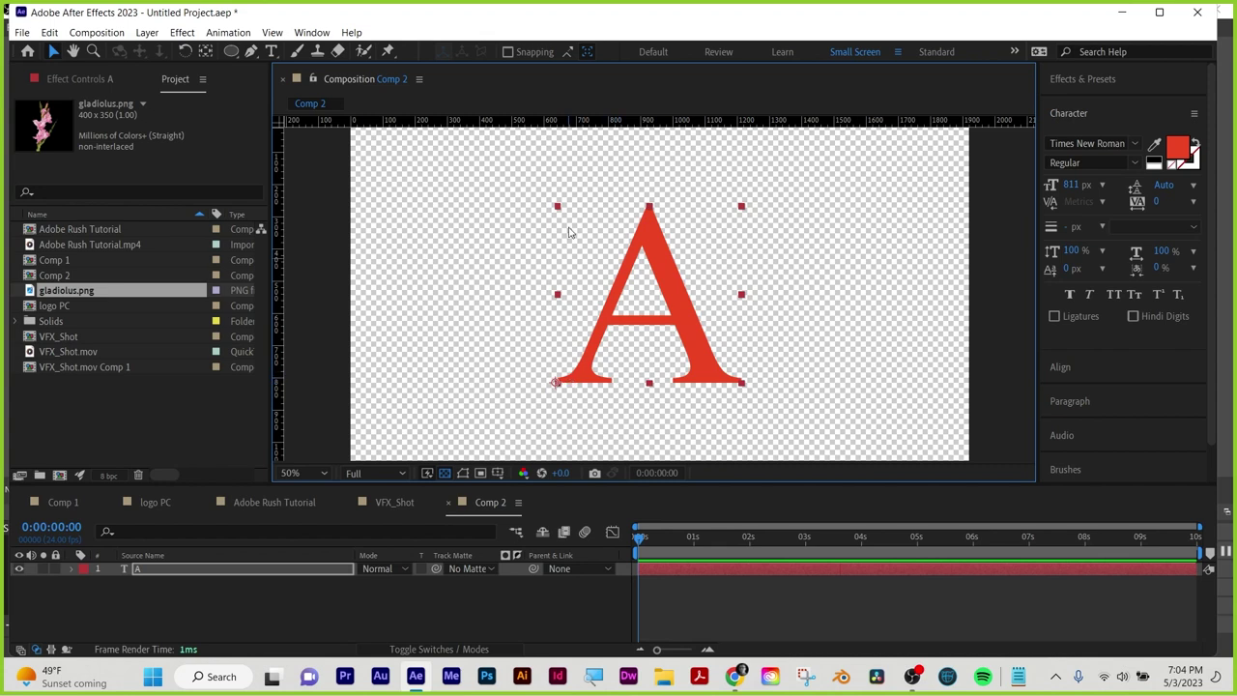
{"action": "left_click", "coordinate": [446, 474]}
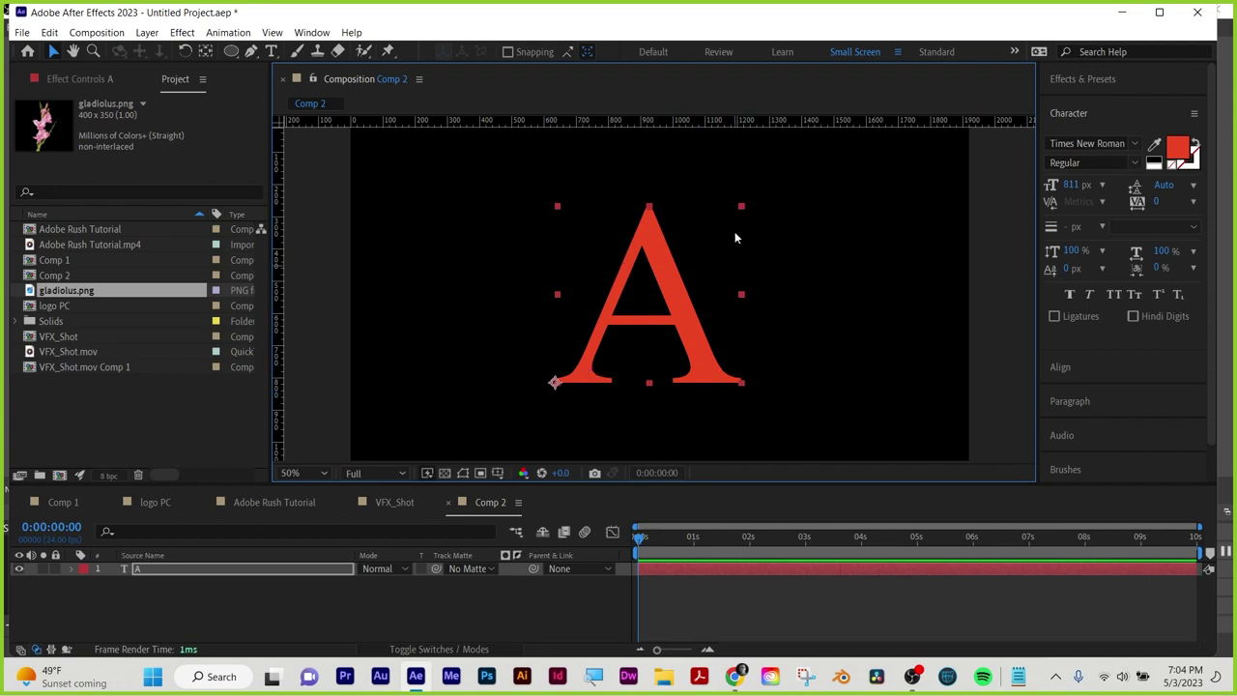
Search the effects for cc light, apply CC Light Rays to the A layer and place its center at 938, 272 on the letter's apex
{"action": "left_click", "coordinate": [148, 572]}
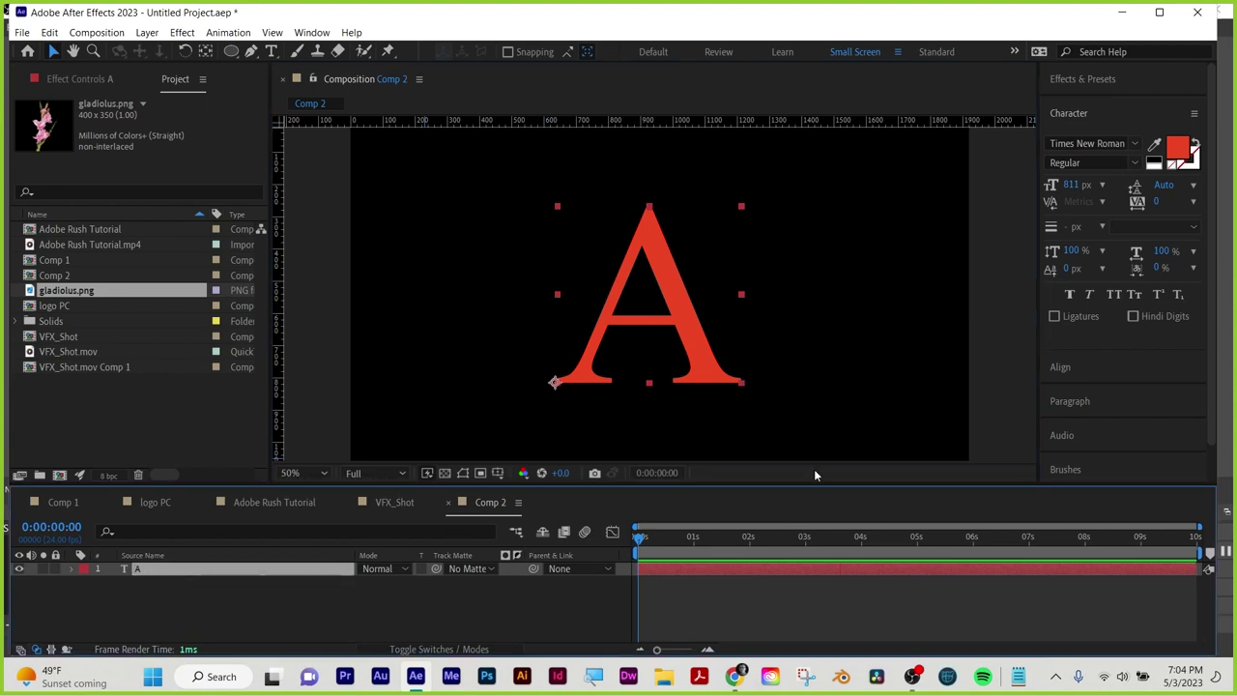
{"action": "left_click", "coordinate": [1083, 78]}
{"action": "left_click", "coordinate": [1098, 103]}
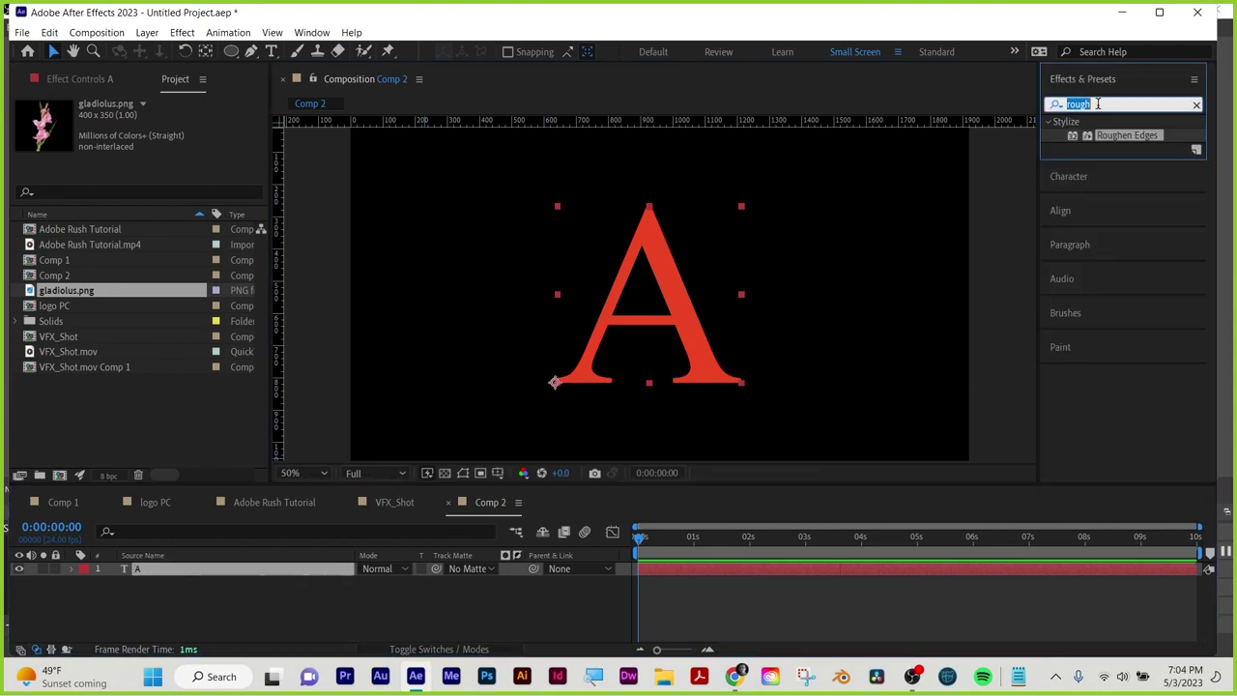
{"action": "type", "text": "cc light"}
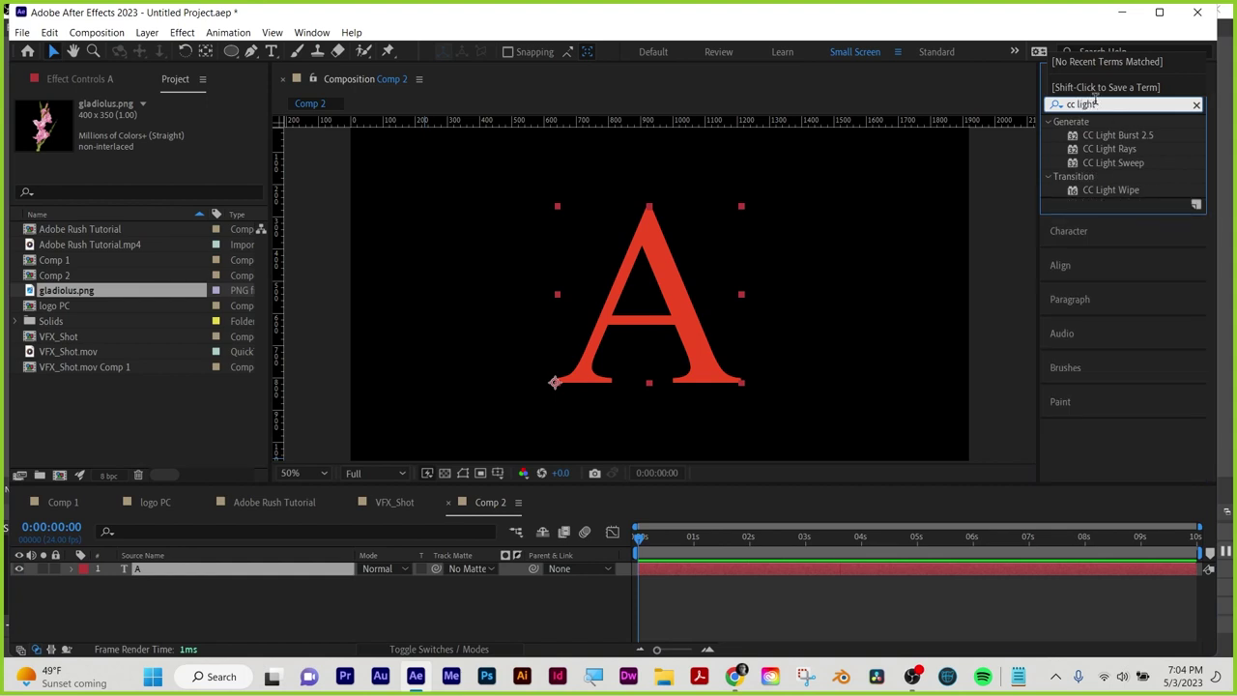
{"action": "left_click_drag", "start_coordinate": [1109, 149], "coordinate": [743, 561]}
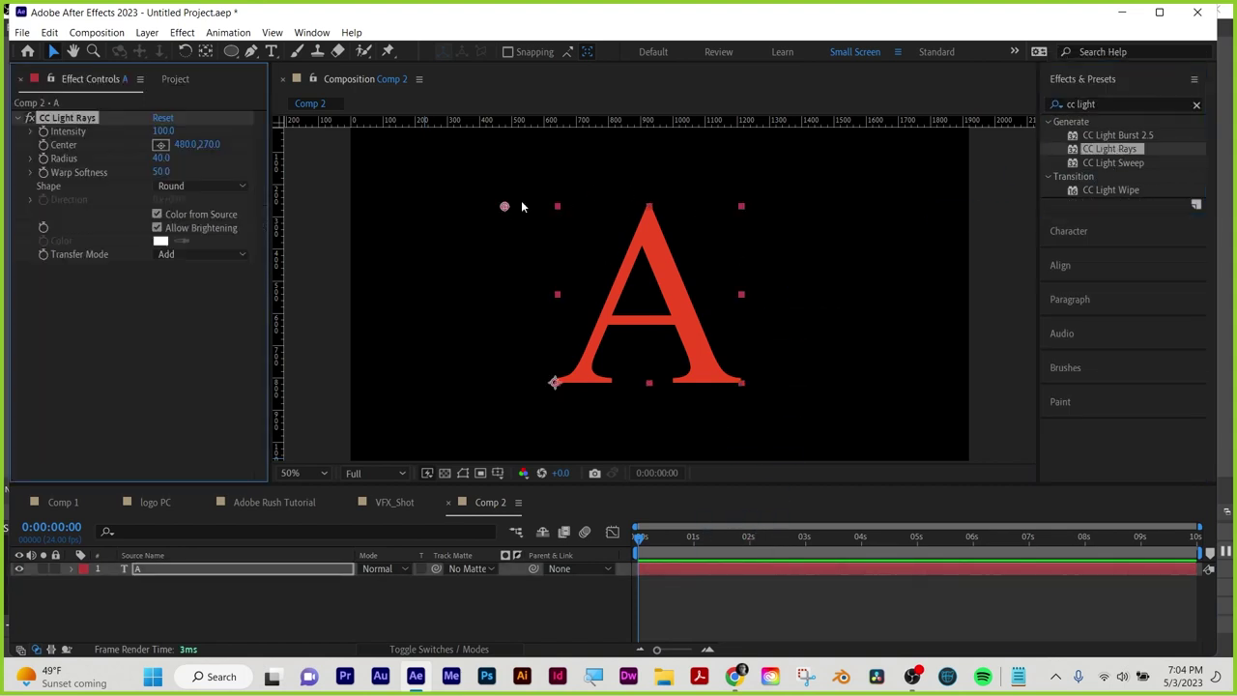
{"action": "left_click_drag", "start_coordinate": [504, 207], "coordinate": [652, 207]}
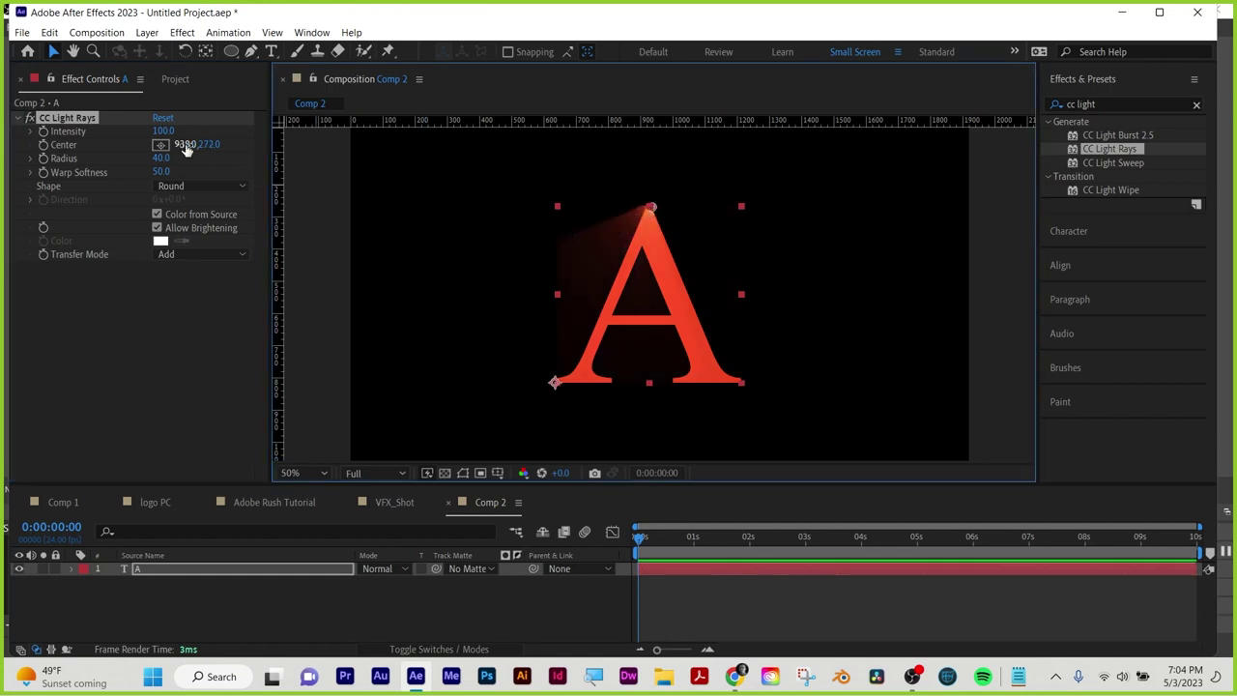
Switch the project colour depth to 32 bits per channel and inspect the light rays around the letter's apex
{"action": "left_click", "coordinate": [179, 80]}
{"action": "left_click", "coordinate": [109, 79]}
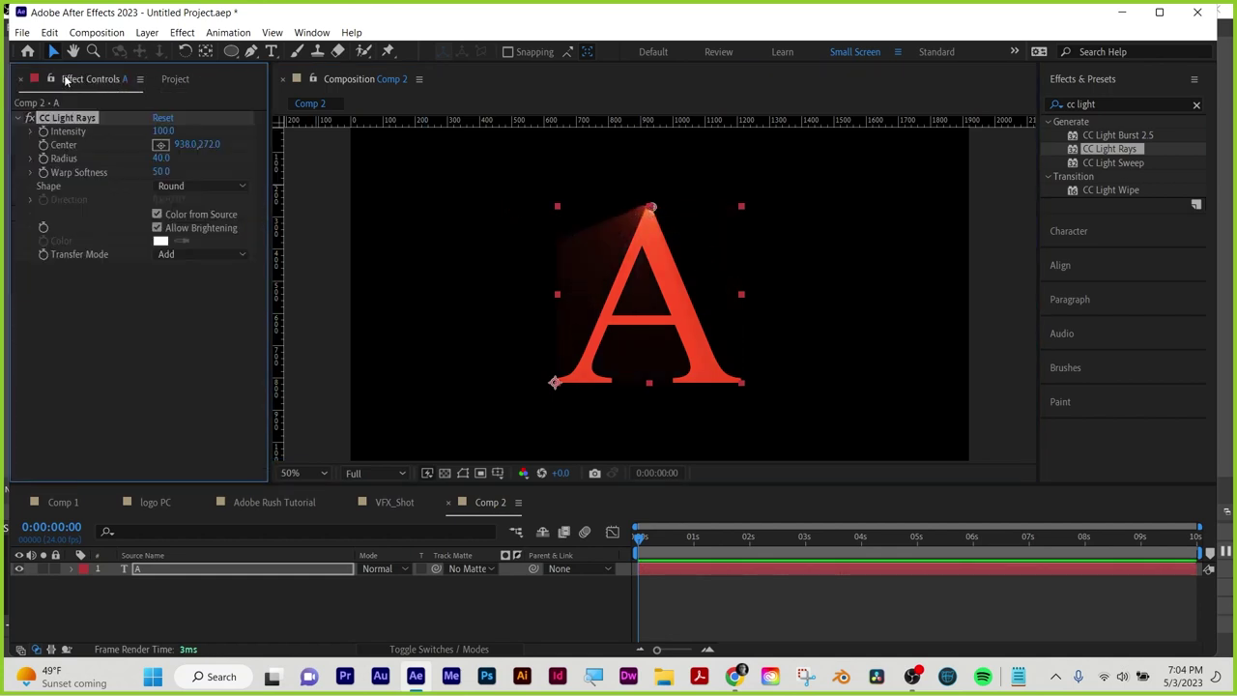
{"action": "left_click", "coordinate": [172, 81]}
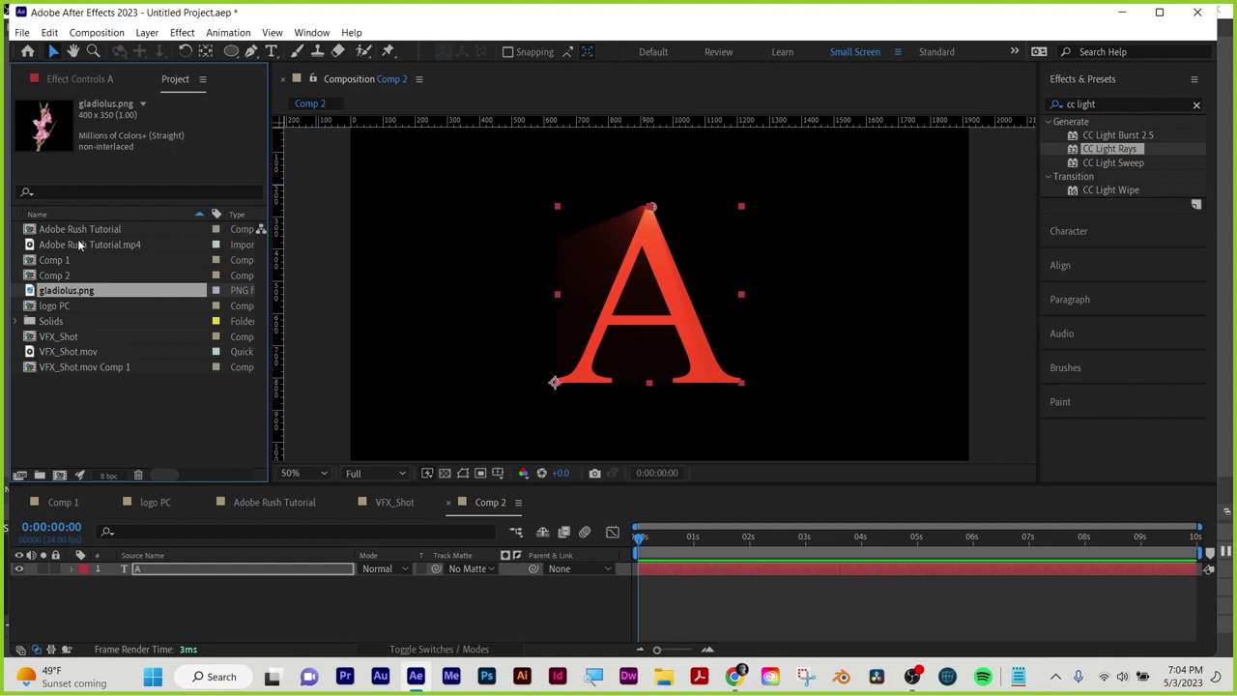
{"action": "left_click", "coordinate": [109, 475], "text": "alt"}
{"action": "left_click", "coordinate": [106, 478], "text": "alt"}
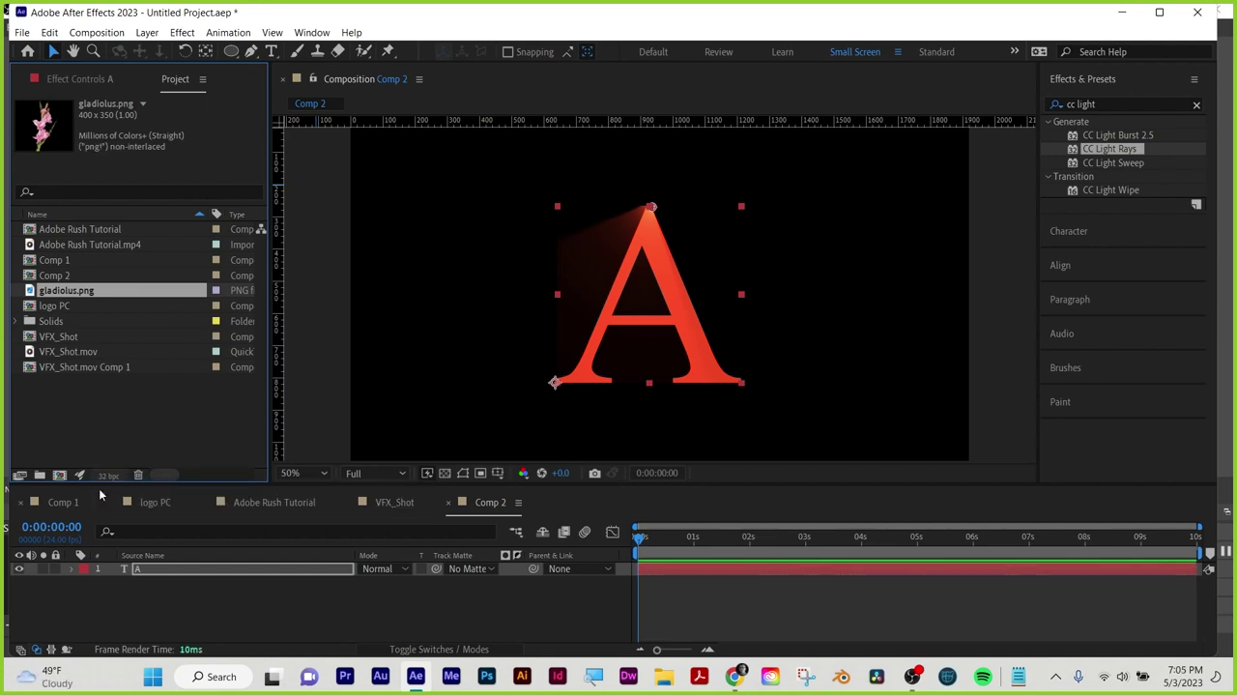
{"action": "left_click", "coordinate": [105, 476], "text": "alt"}
{"action": "left_click", "coordinate": [107, 476], "text": "alt"}
{"action": "left_click", "coordinate": [107, 476], "text": "alt"}
{"action": "key", "text": "slash"}
{"action": "left_click_drag", "start_coordinate": [638, 199], "coordinate": [641, 264]}
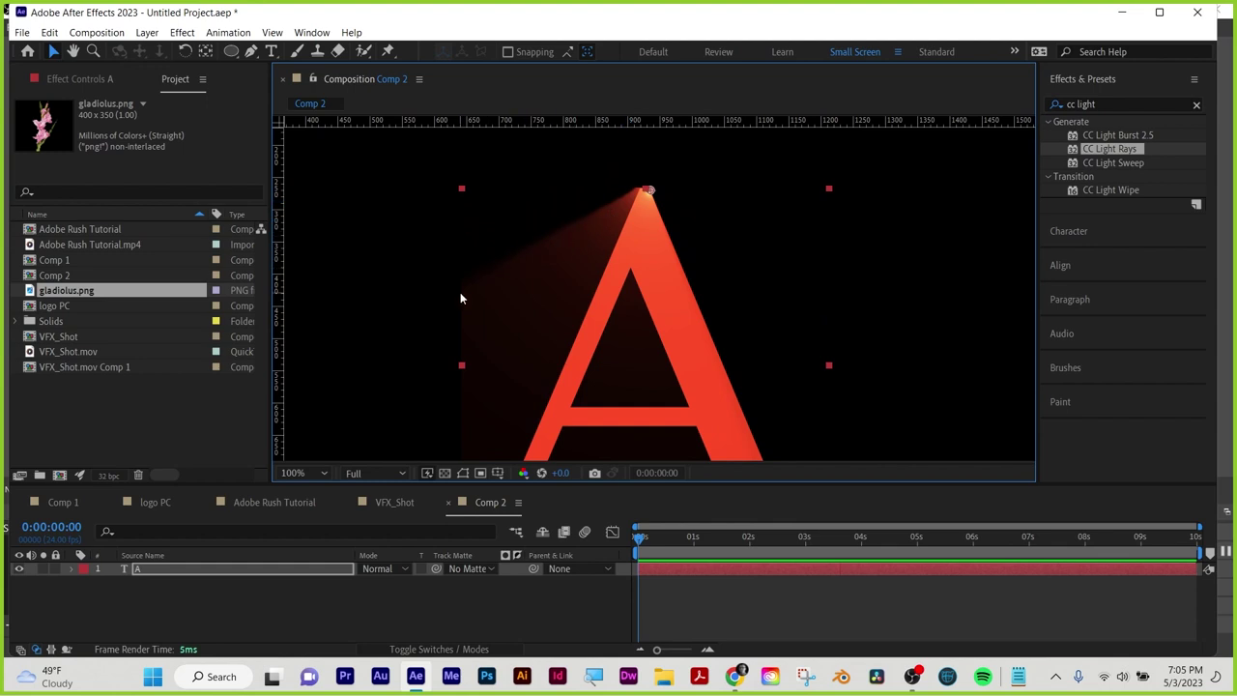
{"action": "key", "text": "comma"}
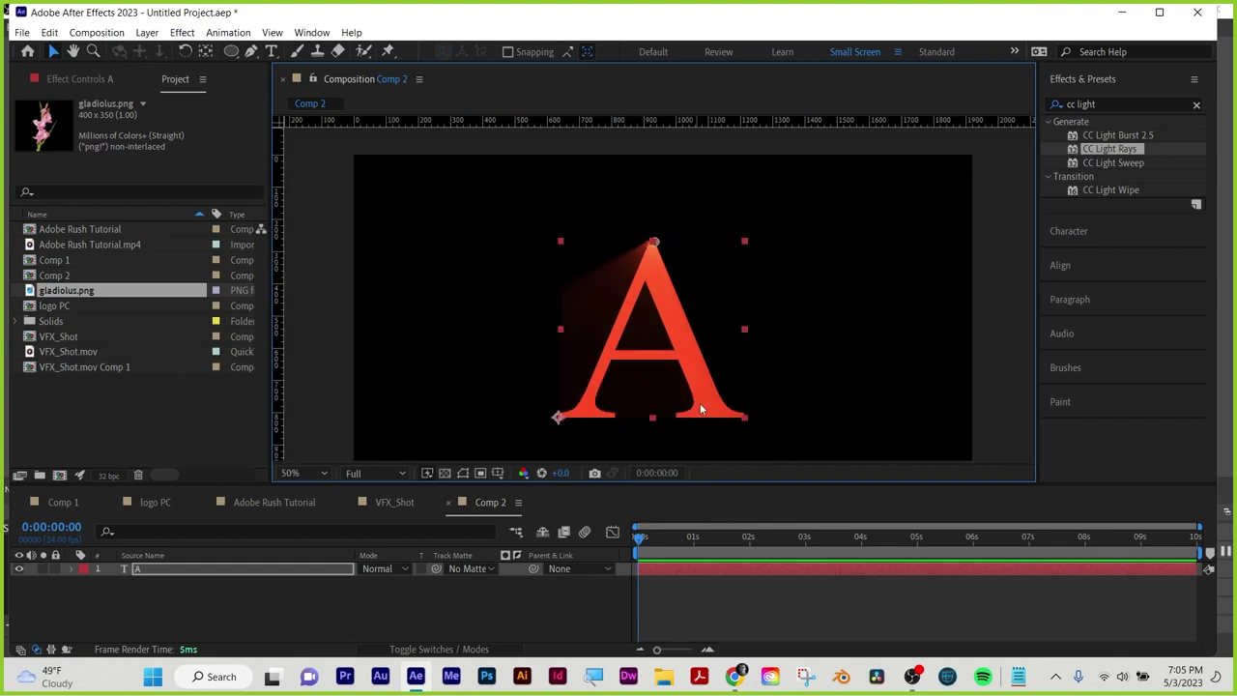
Remove the CC Light Rays effect from the A layer
{"action": "left_click_drag", "start_coordinate": [718, 392], "coordinate": [710, 436]}
{"action": "key", "text": "v"}
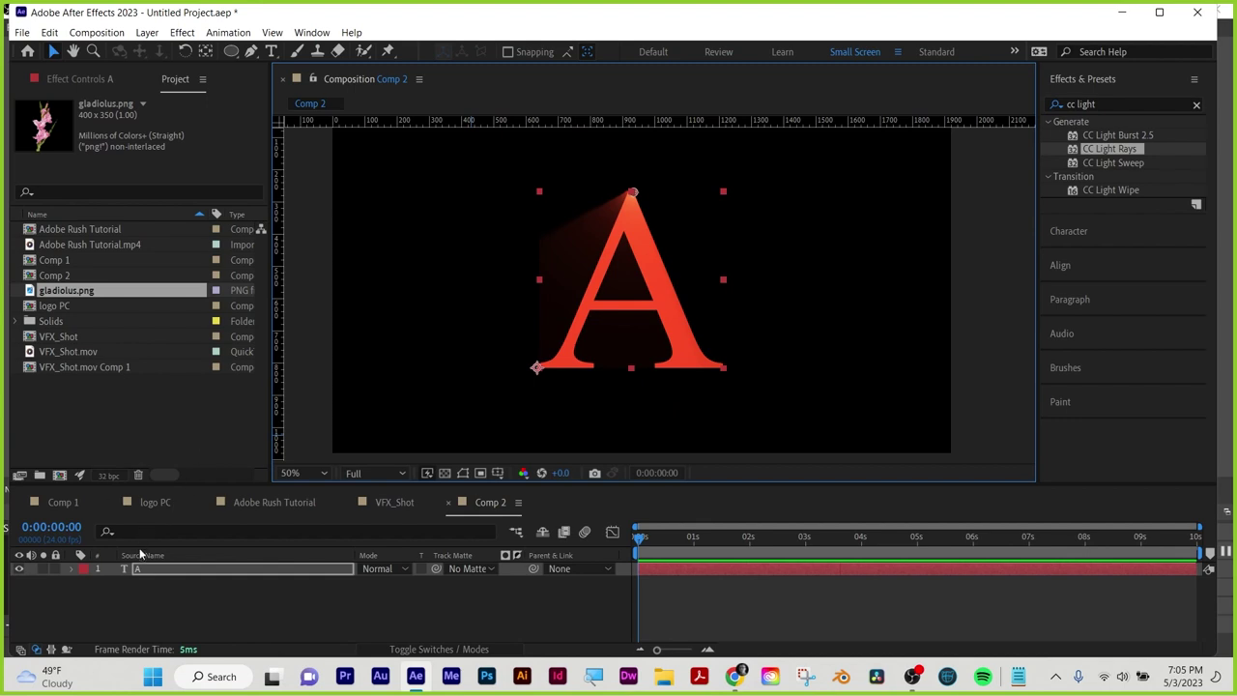
{"action": "left_click", "coordinate": [83, 78]}
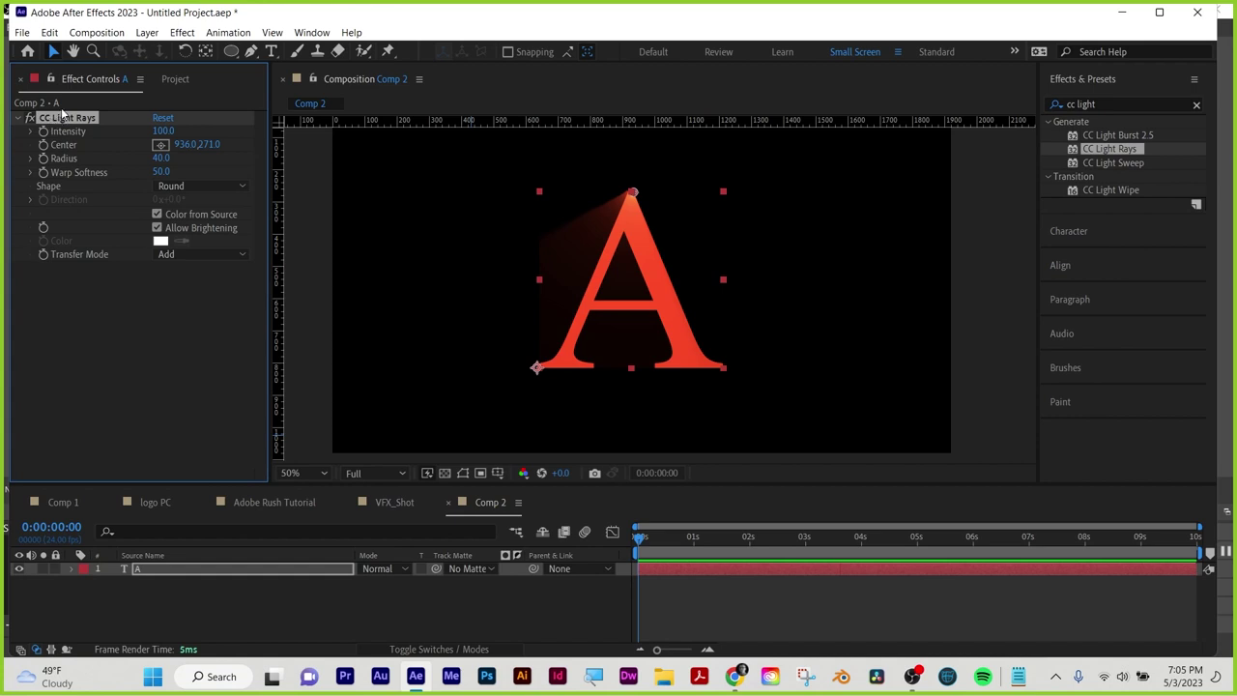
{"action": "key", "text": "Delete"}
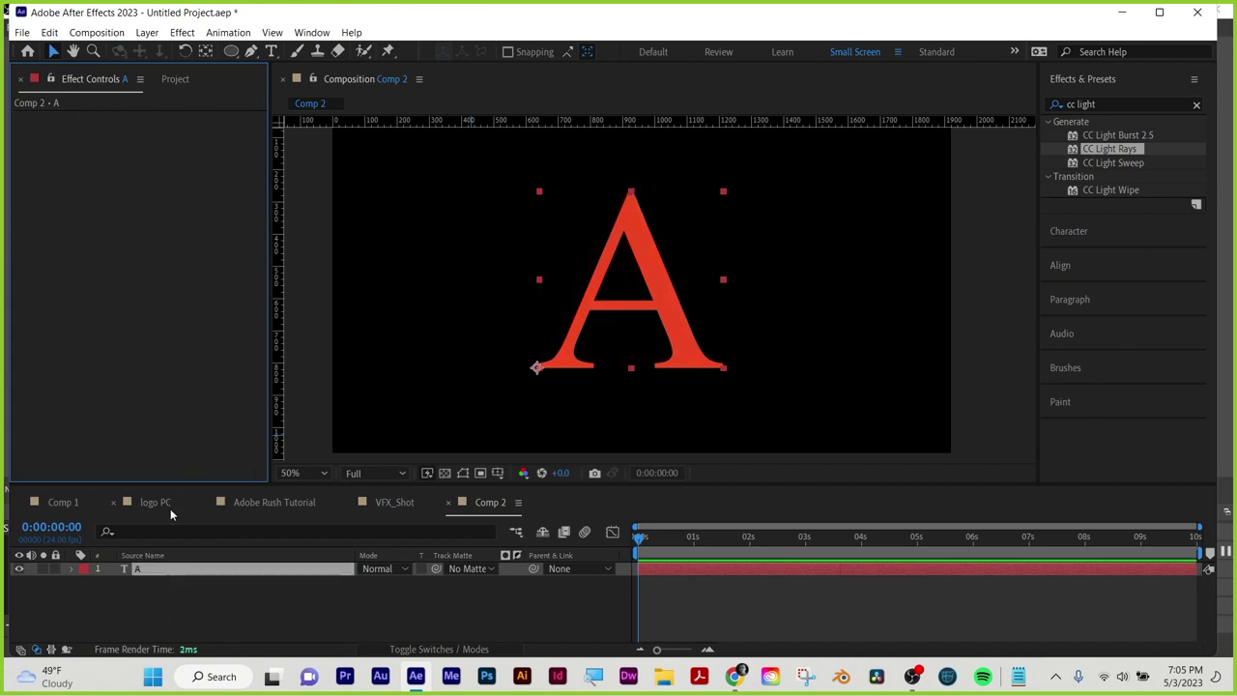
Pre-compose the A layer as "a PC", moving all attributes into the new composition
{"action": "right_click", "coordinate": [159, 571]}
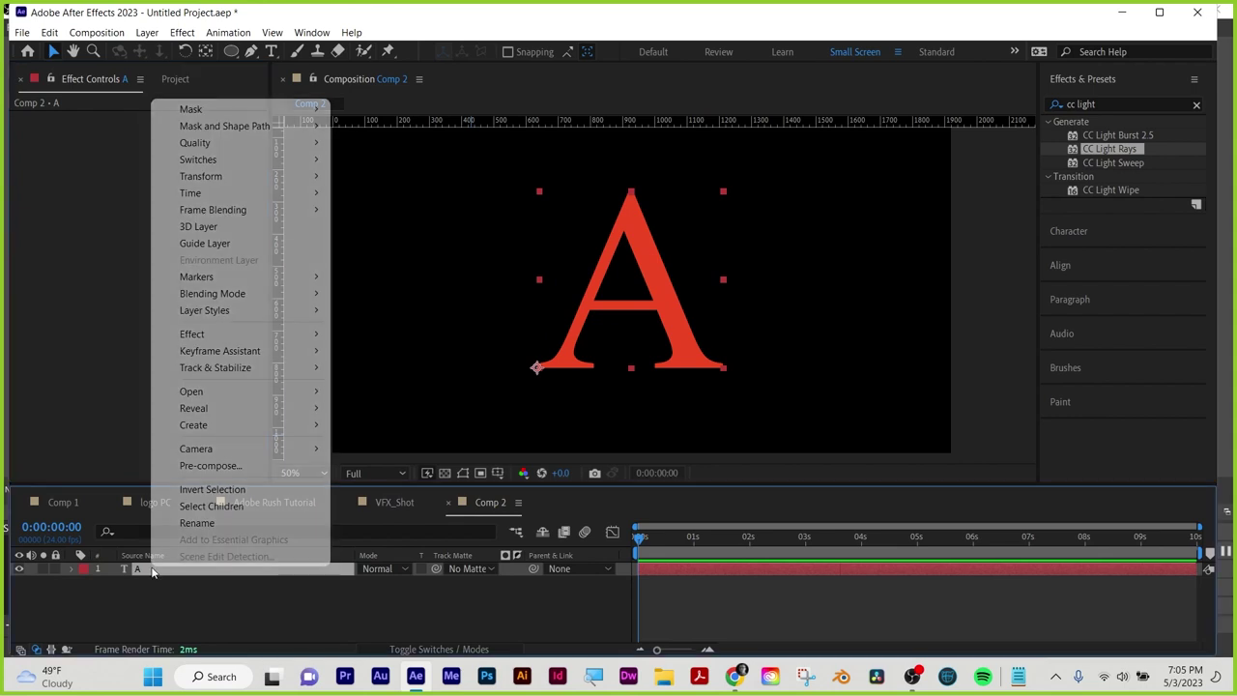
{"action": "left_click", "coordinate": [203, 466]}
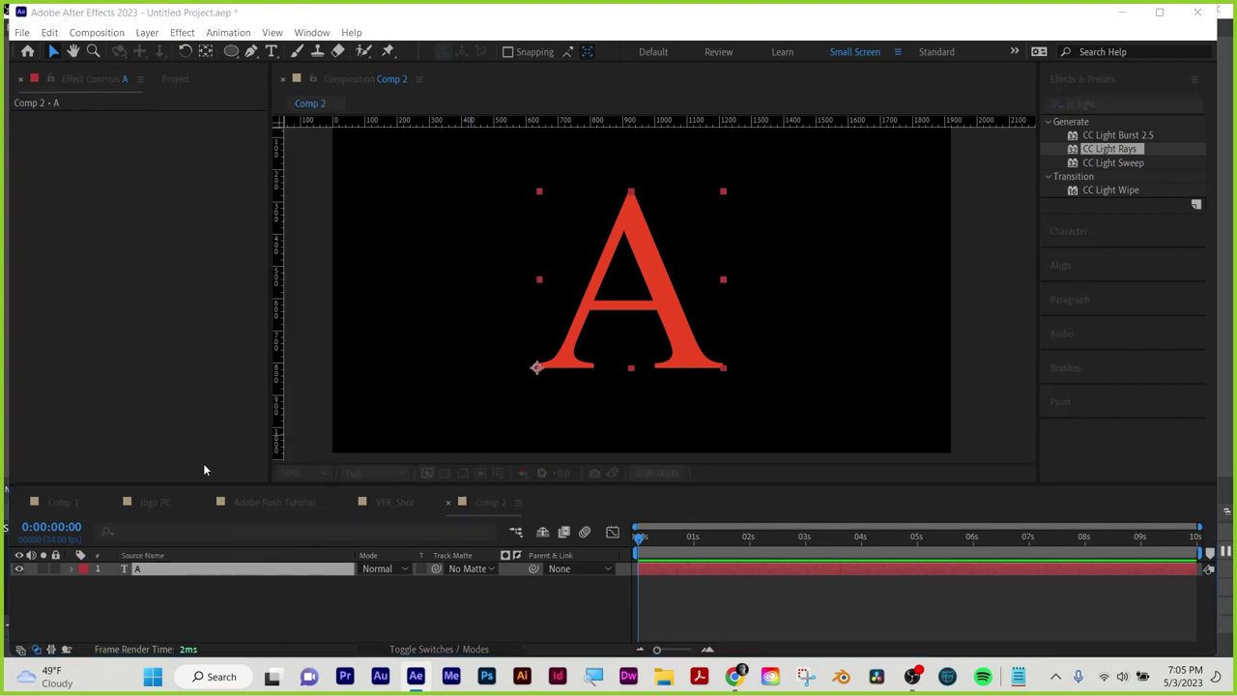
{"action": "type", "text": "a PC"}
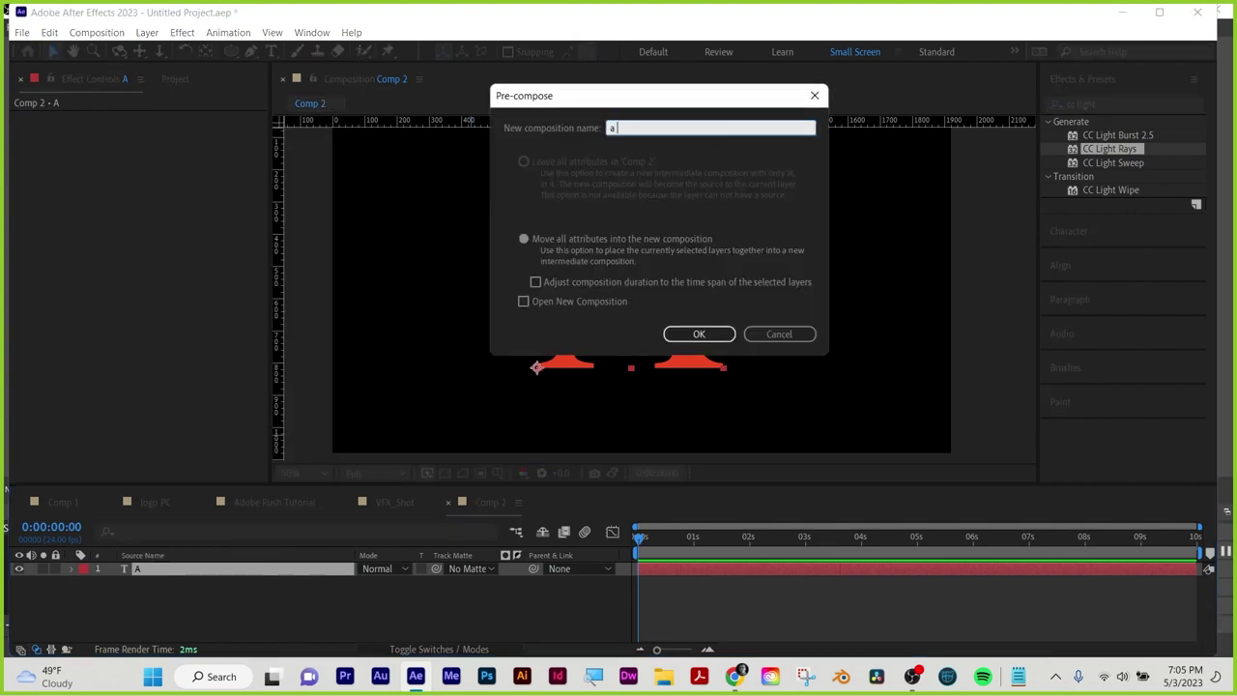
{"action": "left_click", "coordinate": [523, 239]}
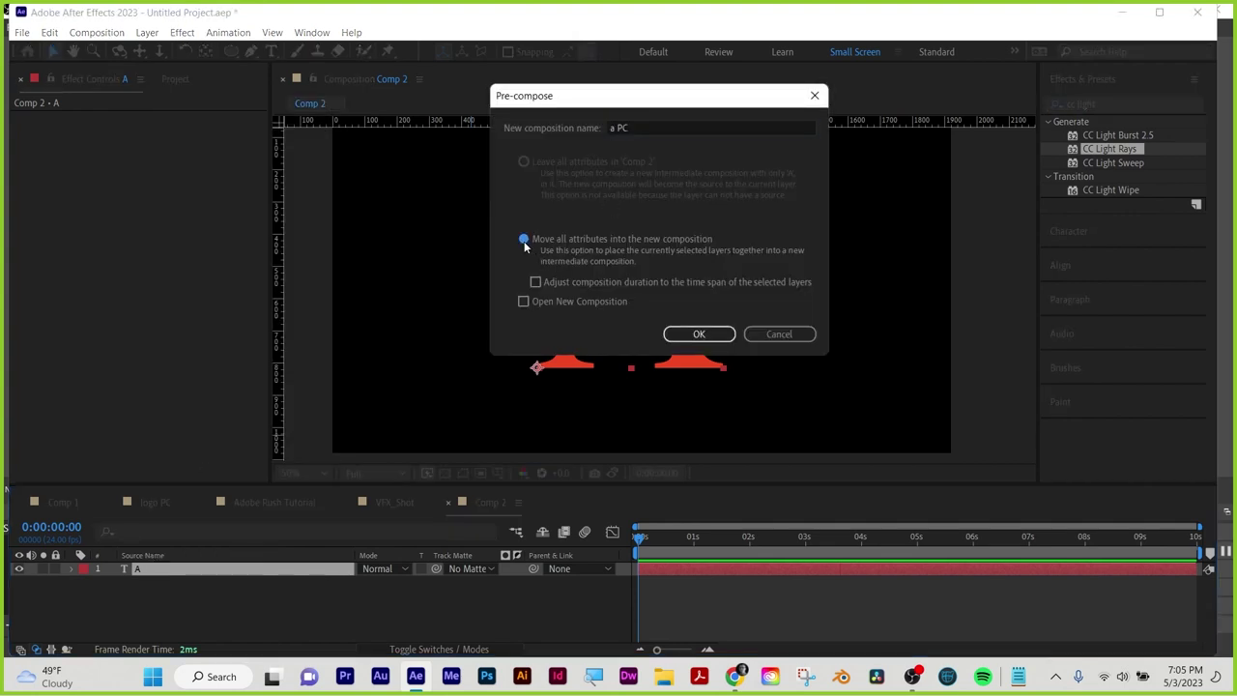
{"action": "left_click", "coordinate": [703, 334]}
{"action": "scroll", "coordinate": [512, 286], "scroll_direction": "down", "scroll_amount": 1}
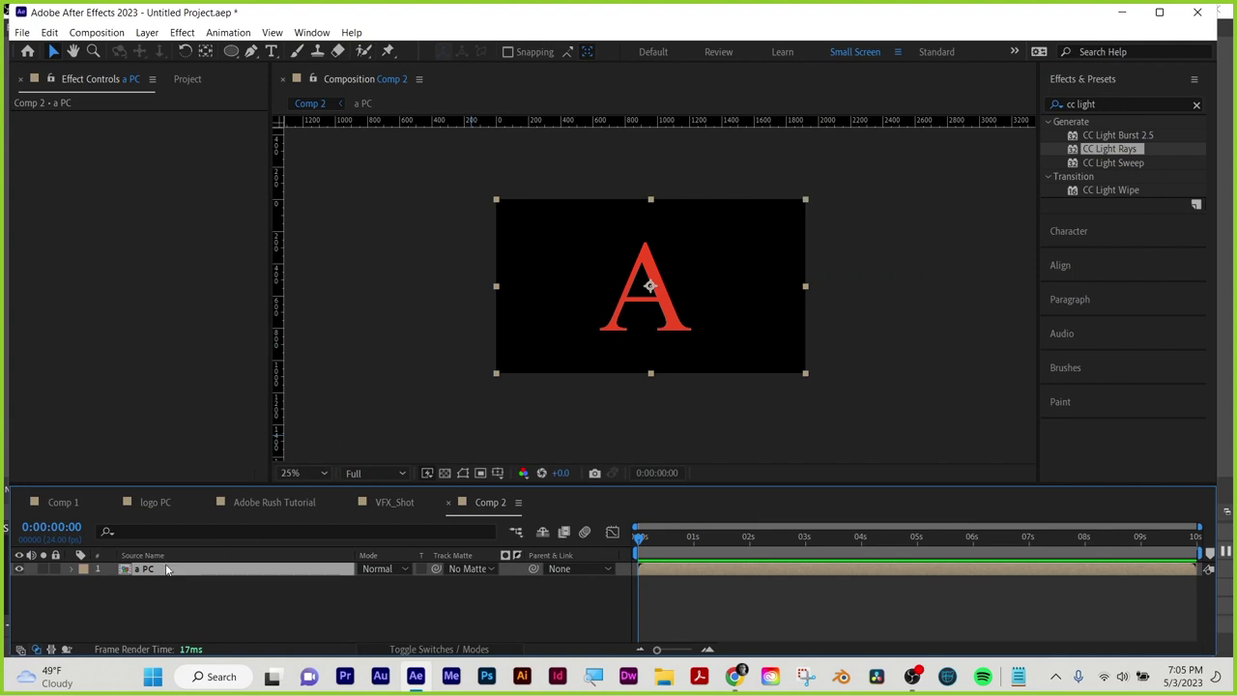
Put CC Light Rays with its center at 936, 271 on the a PC layer and set its intensity to 298
{"action": "left_click_drag", "start_coordinate": [165, 569], "coordinate": [166, 569]}
{"action": "key", "text": "period"}
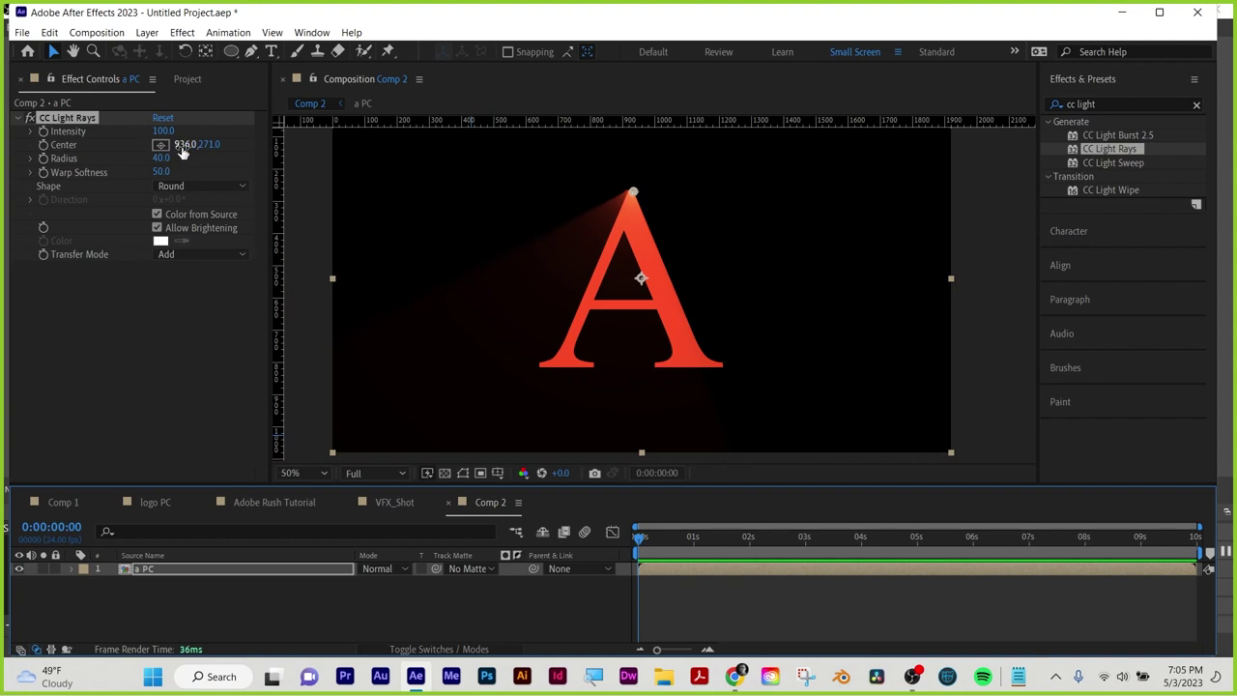
{"action": "left_click_drag", "start_coordinate": [160, 132], "coordinate": [351, 124]}
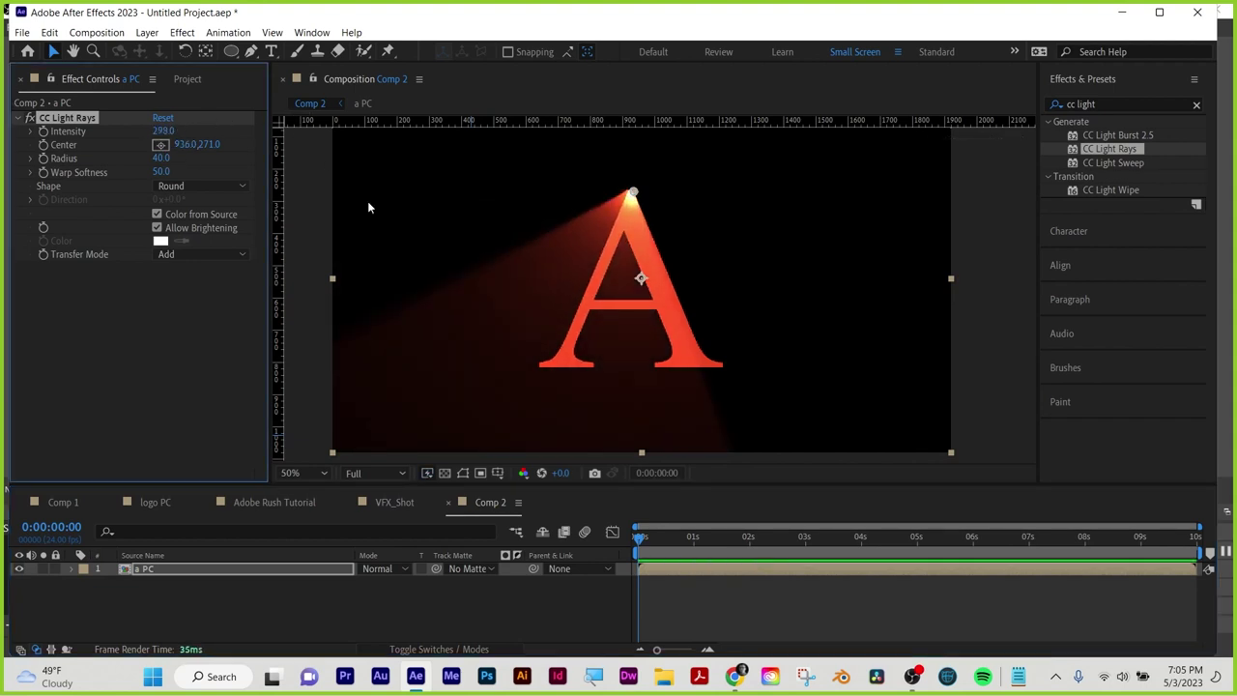
Keyframe the light rays' center from 920, 271 at the start to 1144, 771 on the letter's foot at 0:00:01:01
{"action": "key", "text": "comma"}
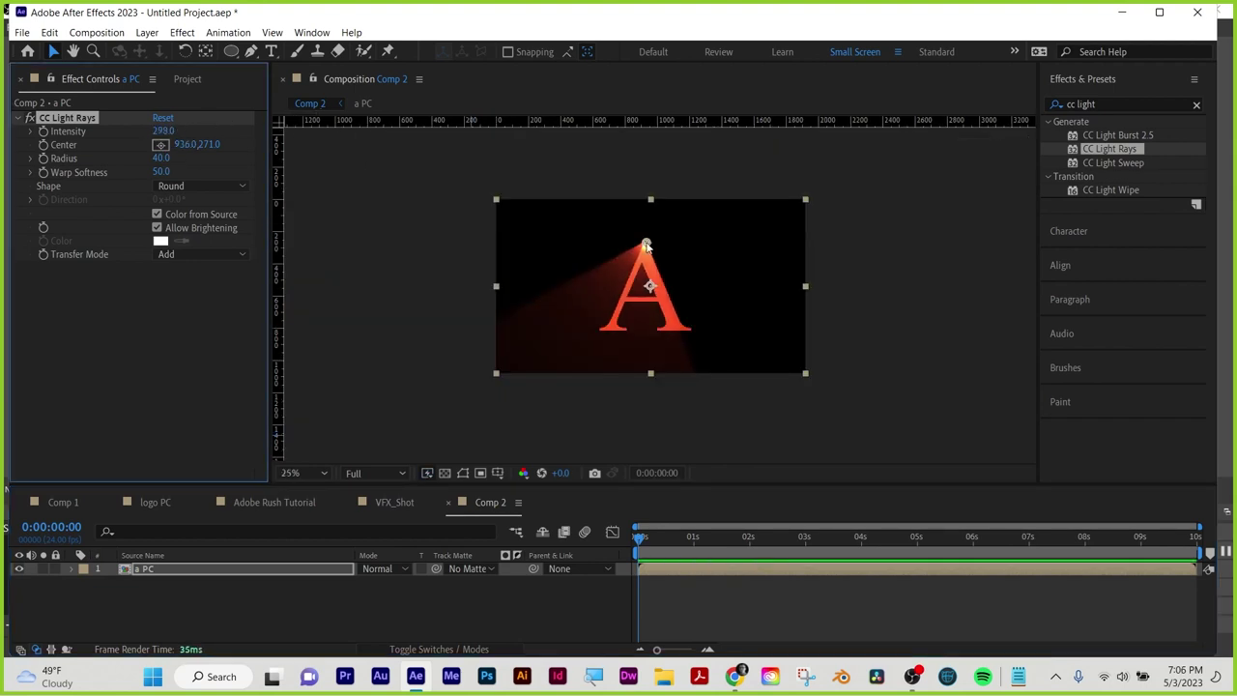
{"action": "left_click_drag", "start_coordinate": [645, 246], "coordinate": [644, 244]}
{"action": "left_click", "coordinate": [44, 145]}
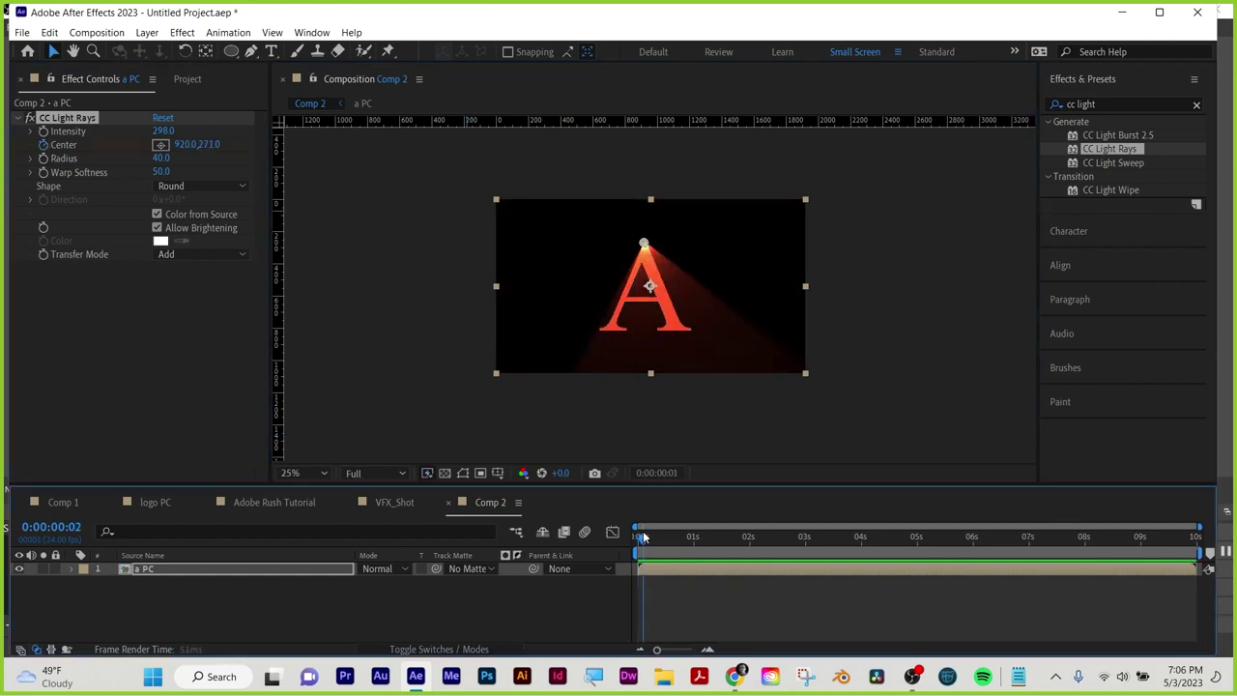
{"action": "left_click_drag", "start_coordinate": [643, 533], "coordinate": [695, 536]}
{"action": "left_click_drag", "start_coordinate": [643, 243], "coordinate": [681, 323]}
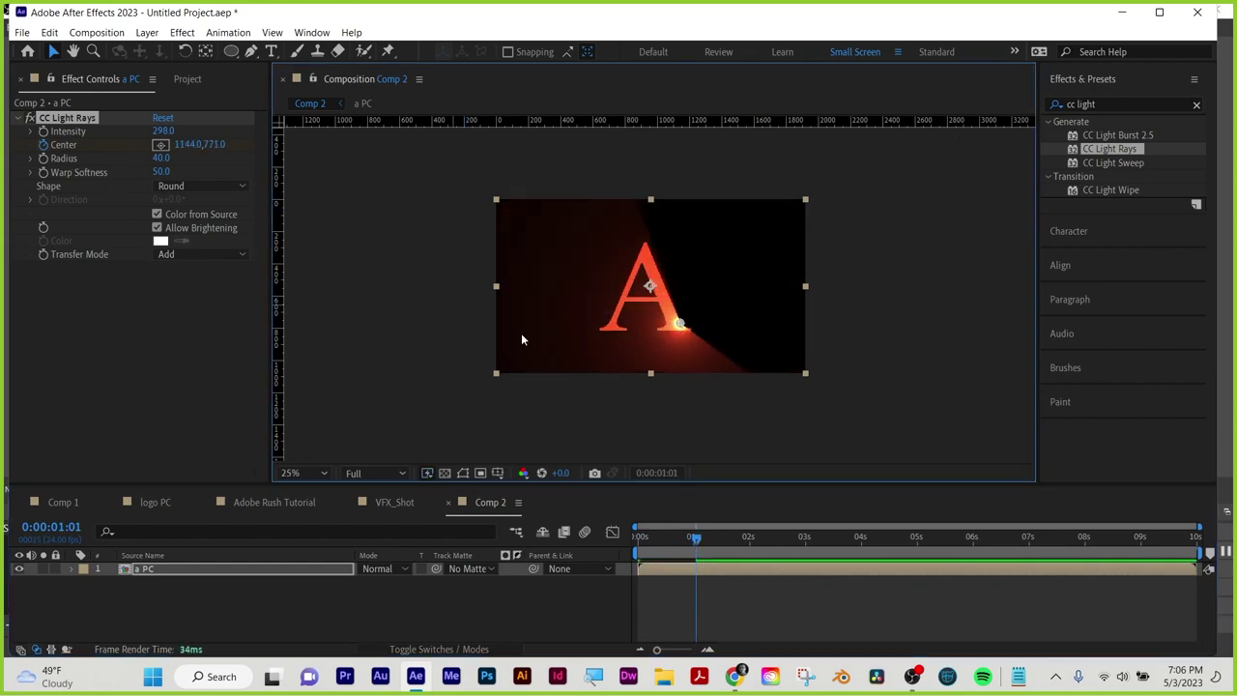
Preview the moving light rays from the start of the composition and examine the glow on the letter
{"action": "left_click_drag", "start_coordinate": [696, 537], "coordinate": [612, 552]}
{"action": "key", "text": "space"}
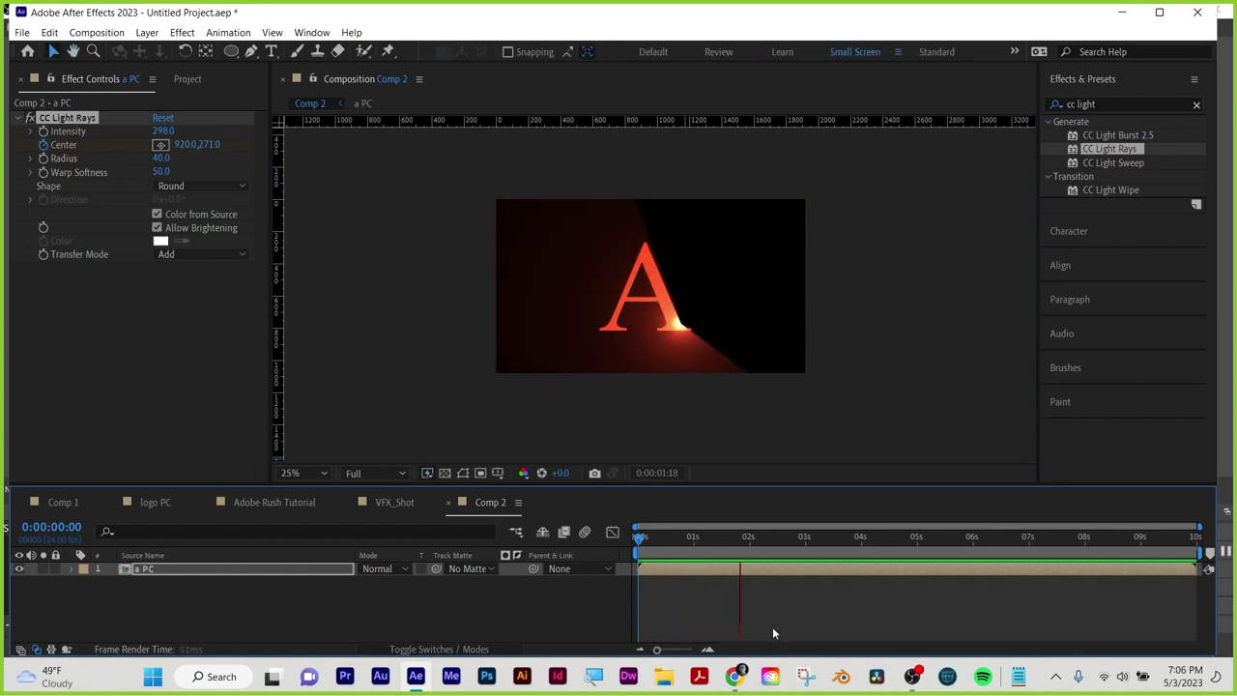
{"action": "key", "text": "space"}
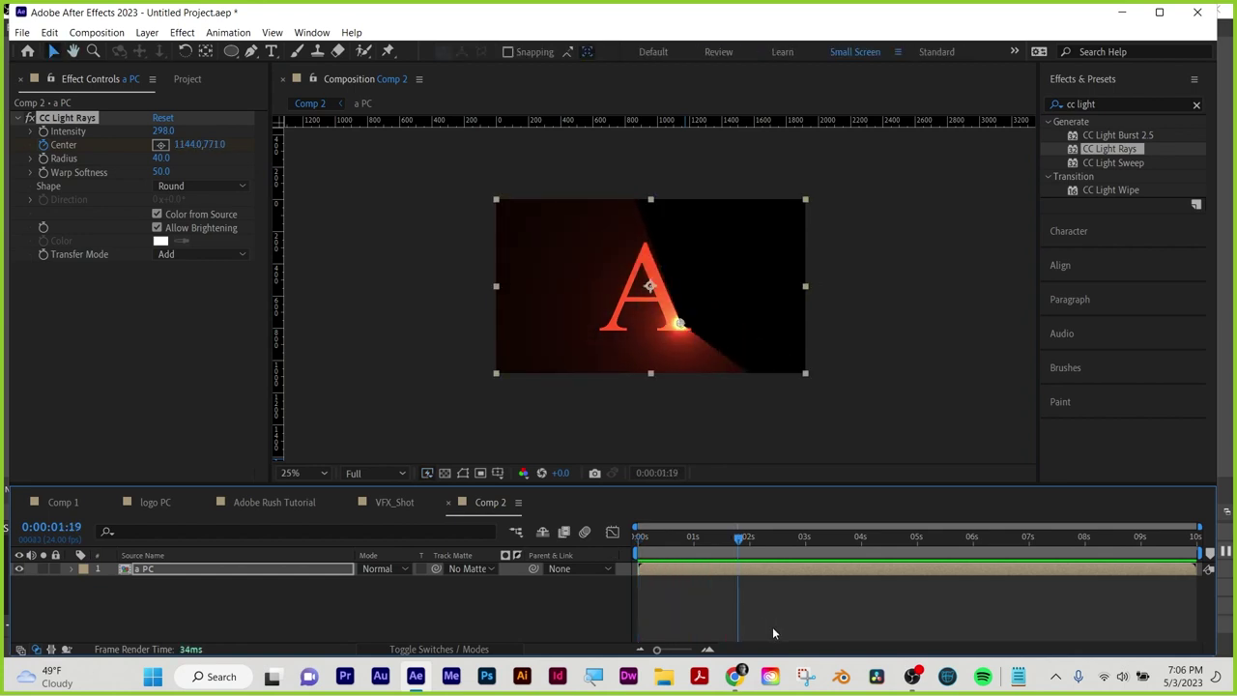
{"action": "key", "text": "period"}
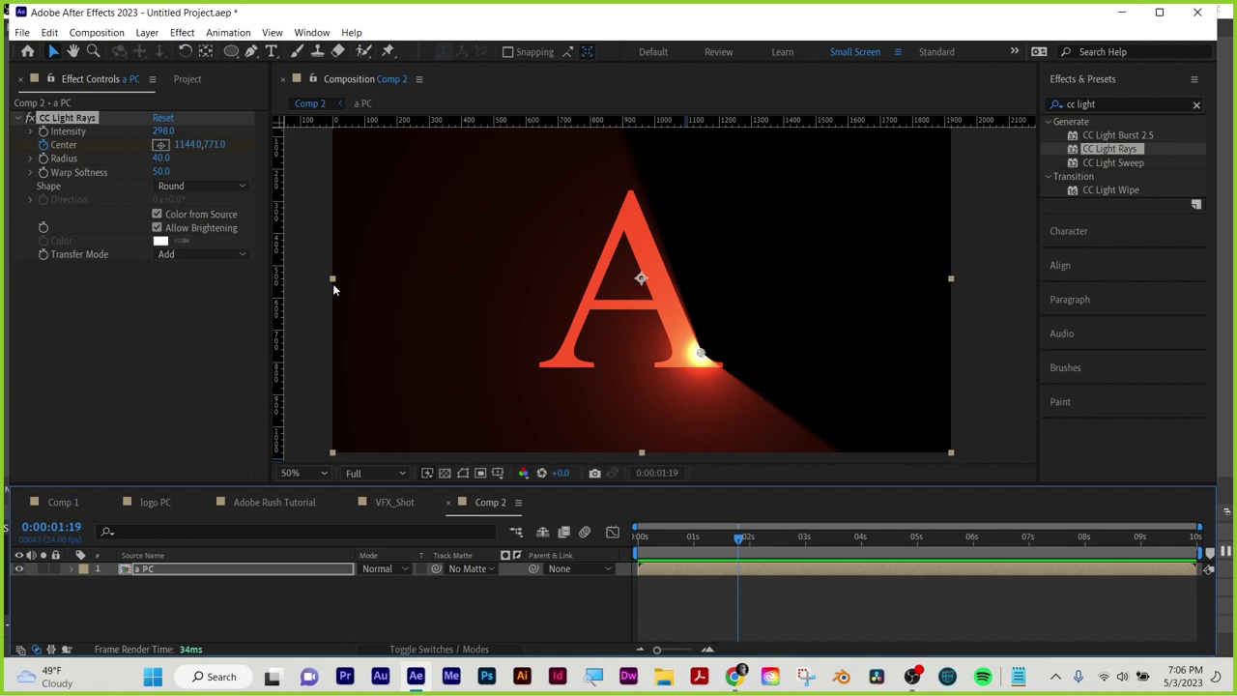
Delete the a PC layer and create a blue 1920 x 1080 px solid named particles
{"action": "key", "text": "Delete"}
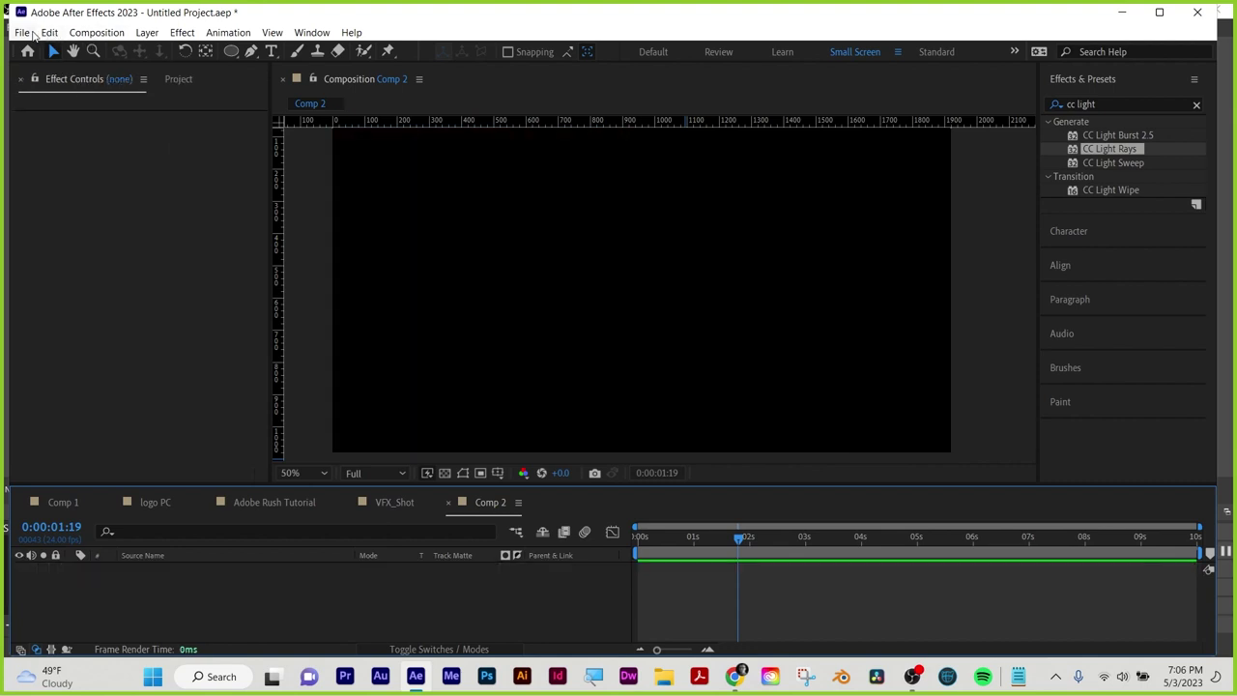
{"action": "left_click", "coordinate": [147, 32]}
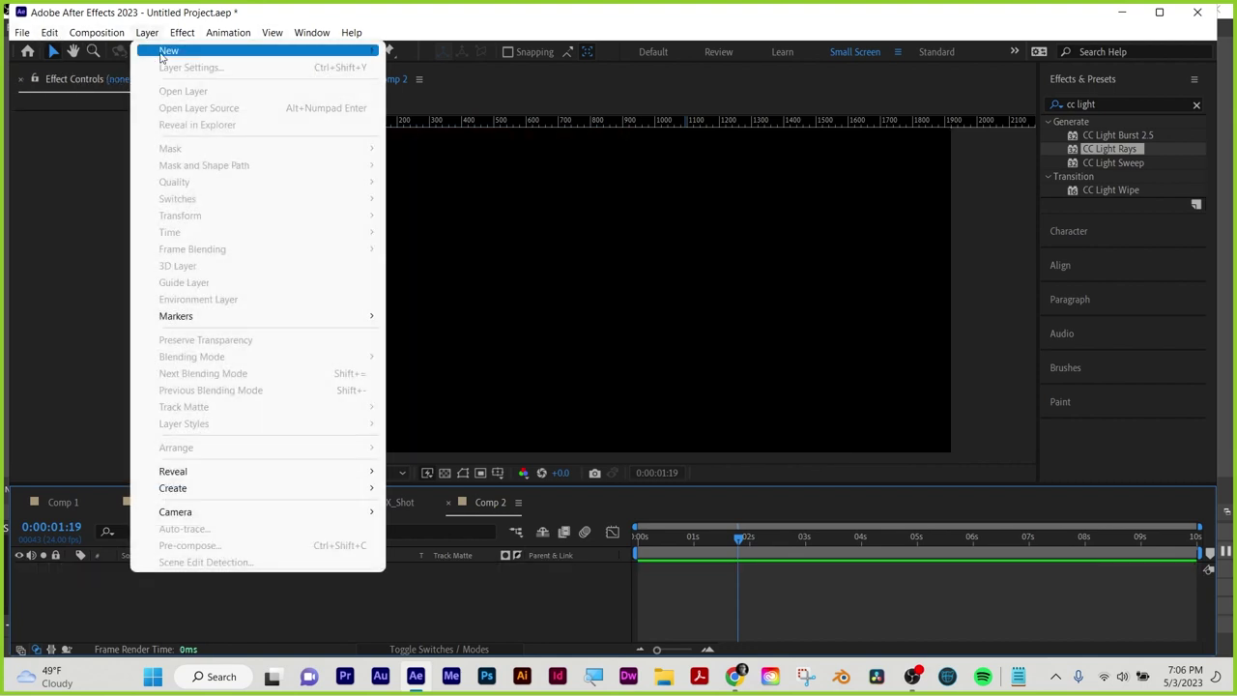
{"action": "mouse_move", "coordinate": [296, 53]}
{"action": "left_click", "coordinate": [443, 68]}
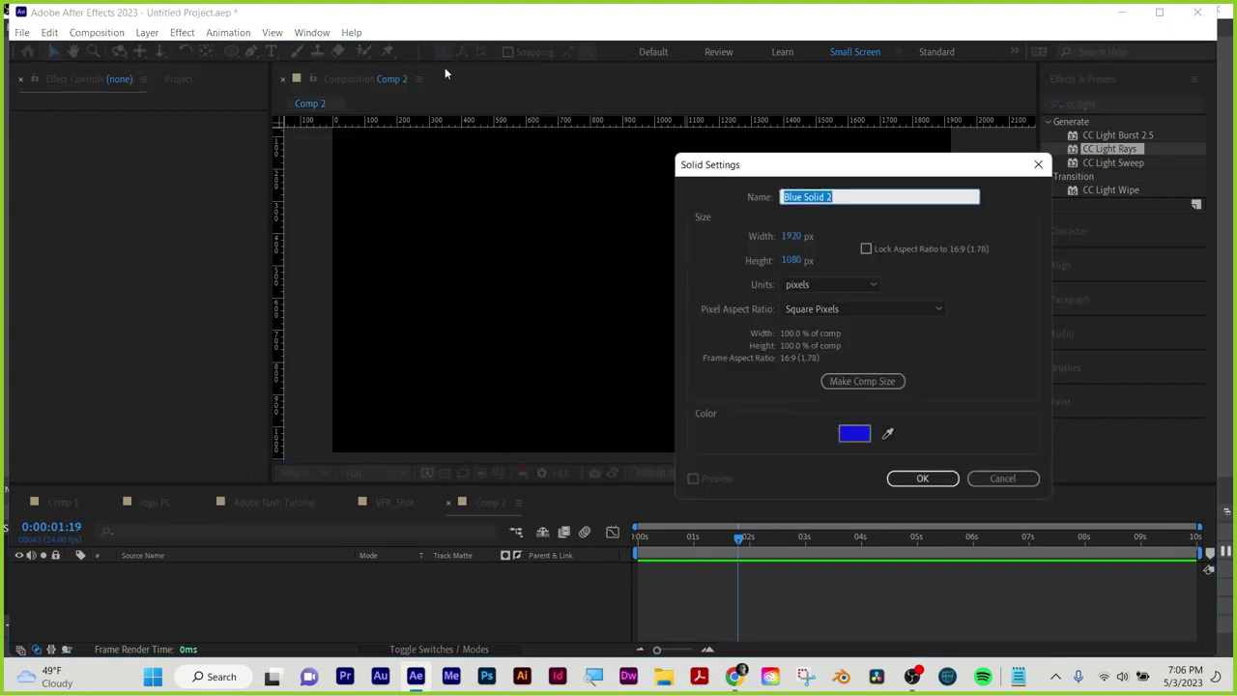
{"action": "type", "text": "particles"}
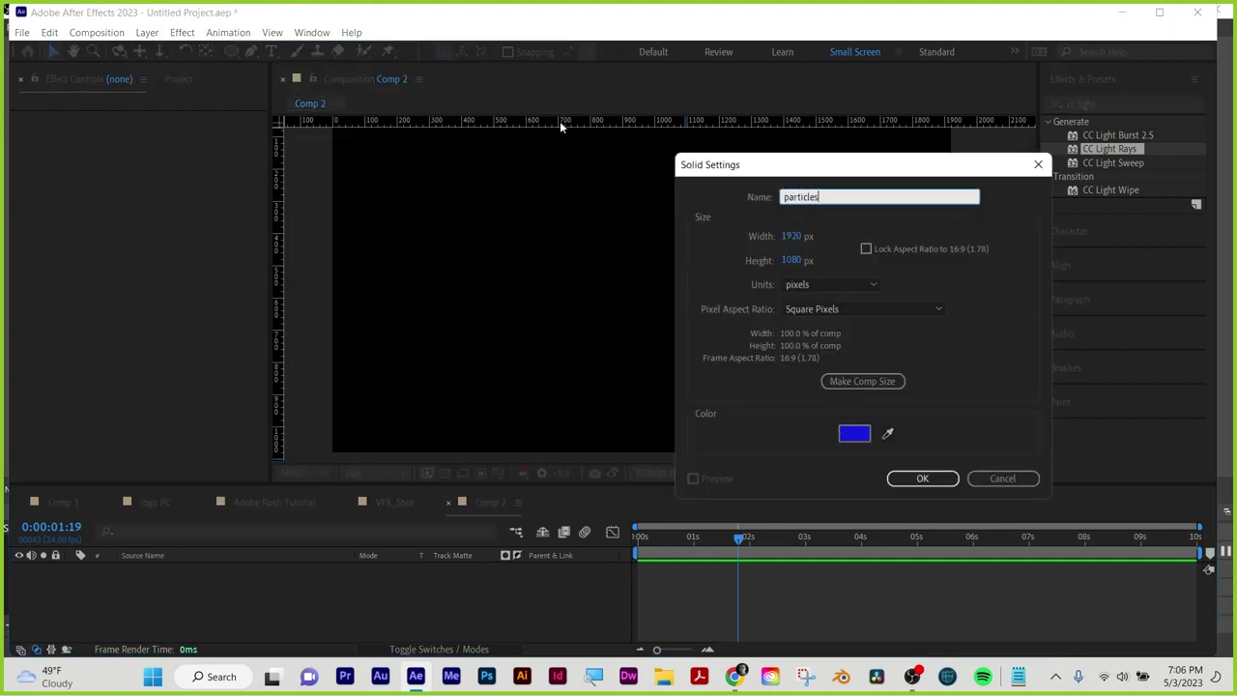
{"action": "left_click", "coordinate": [904, 480]}
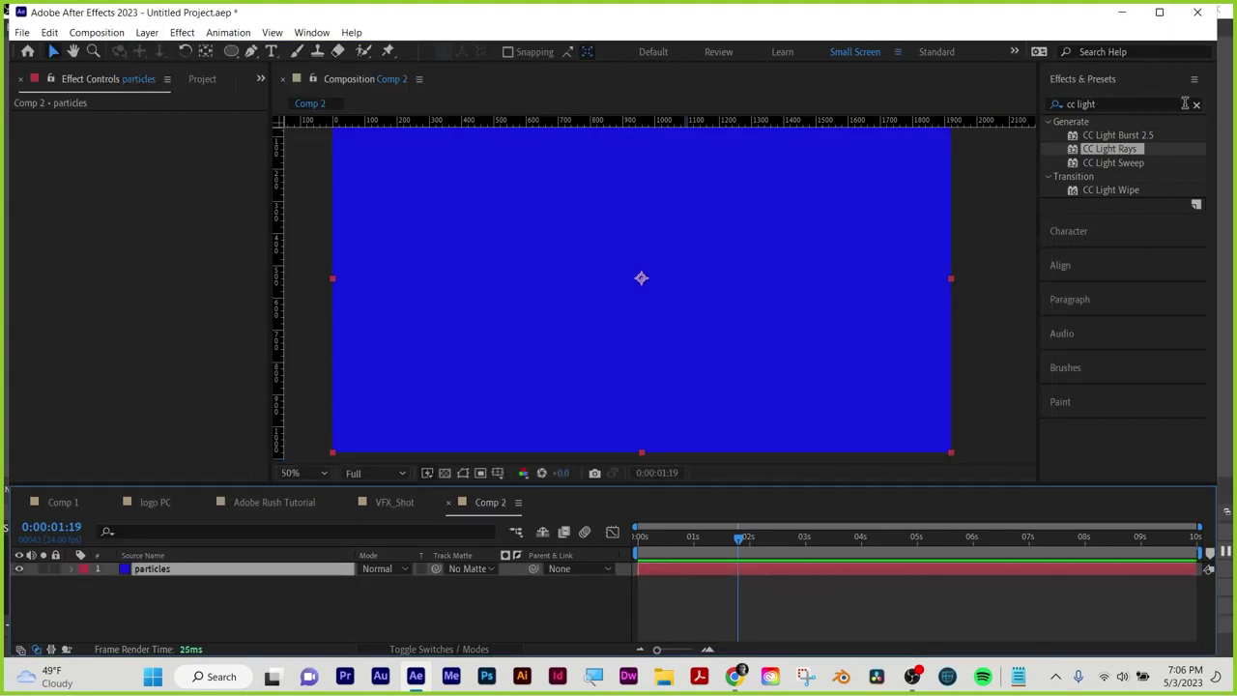
Search the effects for part and apply CC Particle World to the particles layer
{"action": "left_click", "coordinate": [1196, 107]}
{"action": "left_click", "coordinate": [1154, 101]}
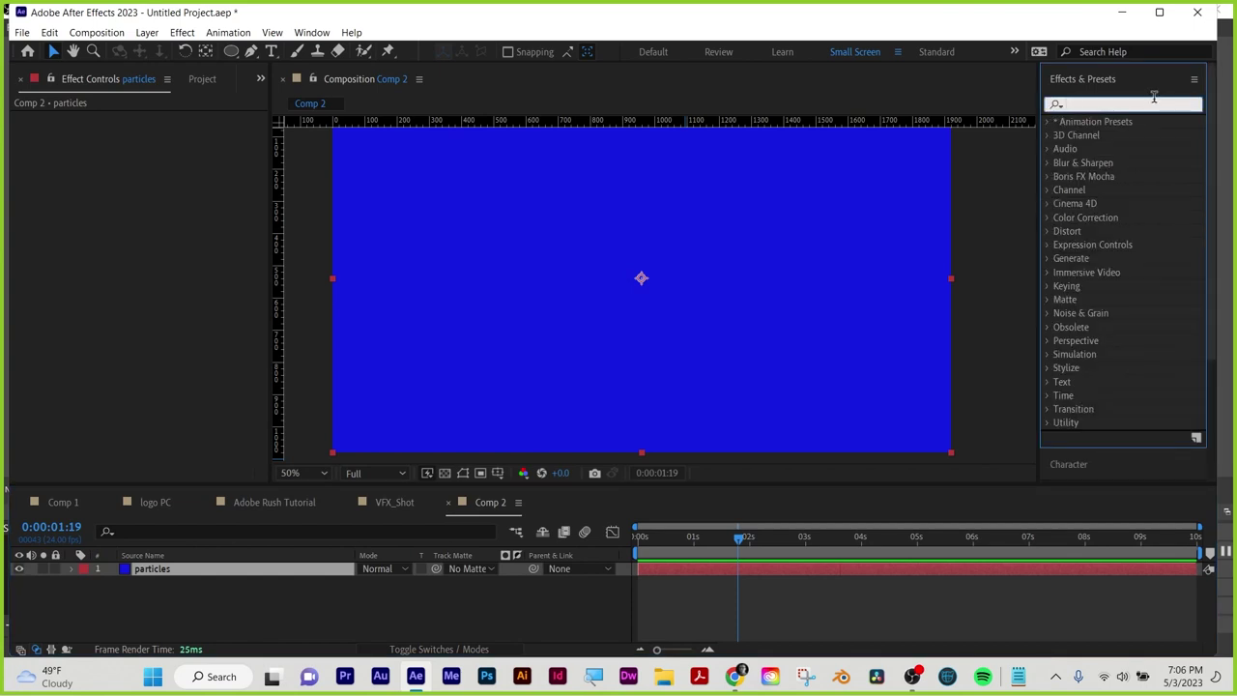
{"action": "type", "text": "part"}
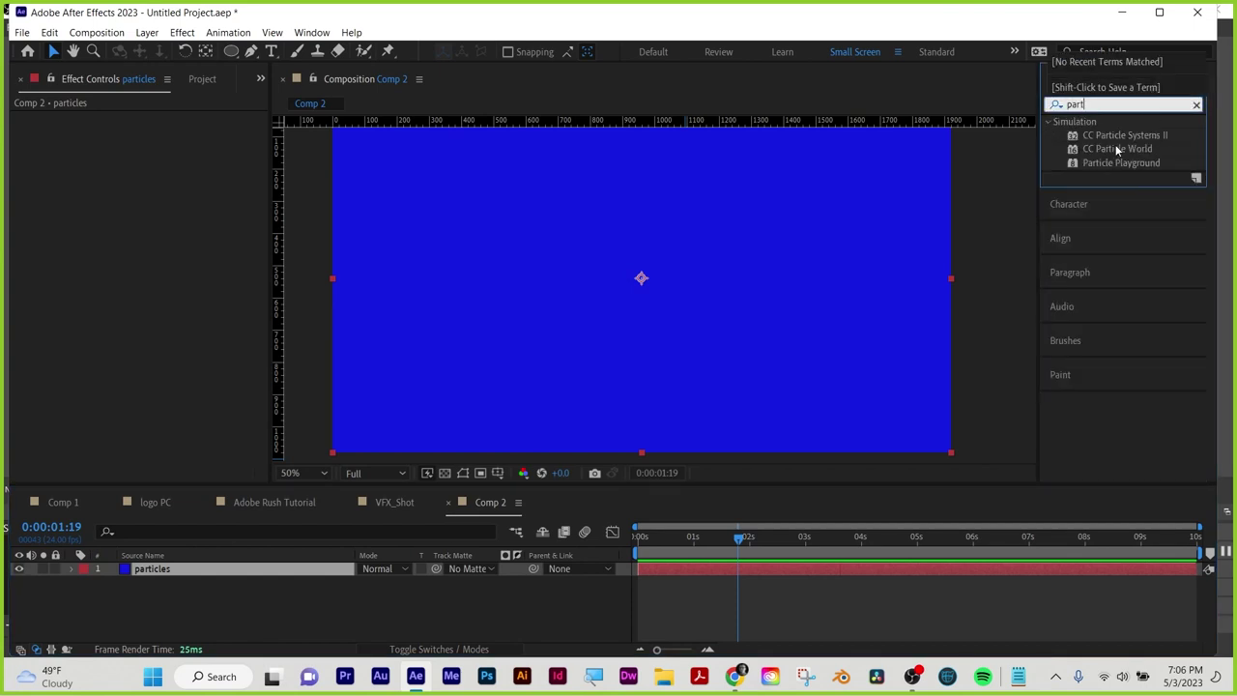
{"action": "left_click", "coordinate": [1116, 149]}
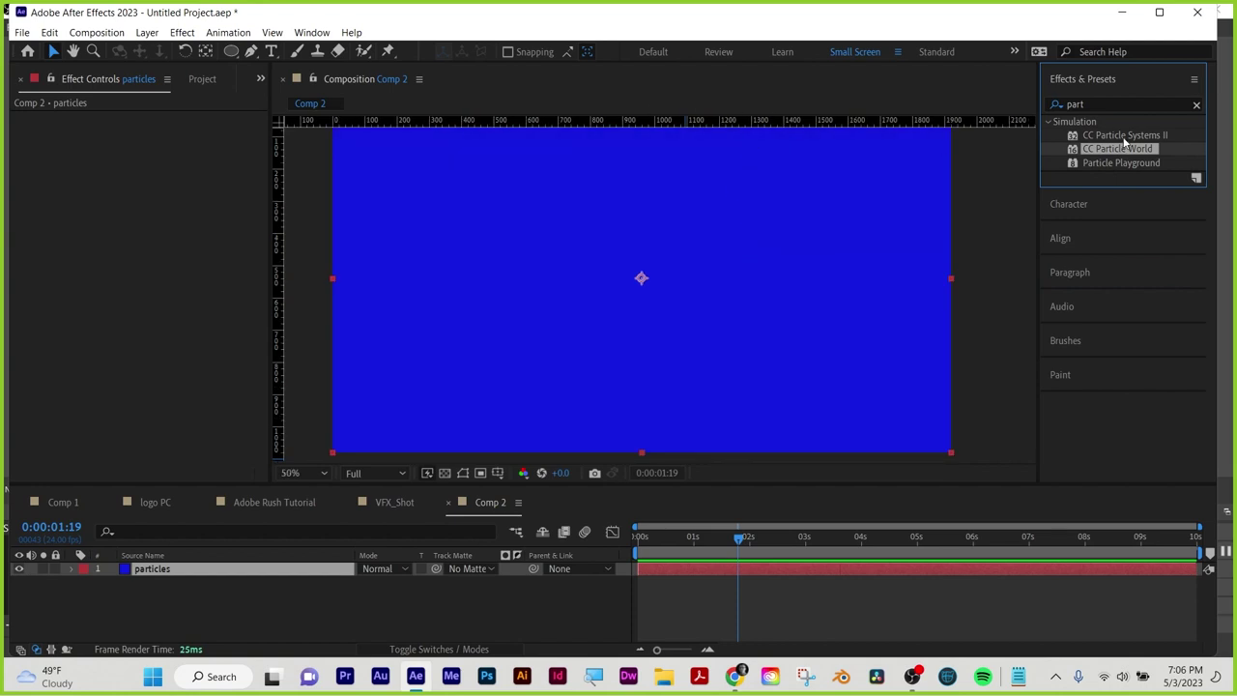
{"action": "left_click_drag", "start_coordinate": [1124, 142], "coordinate": [872, 563]}
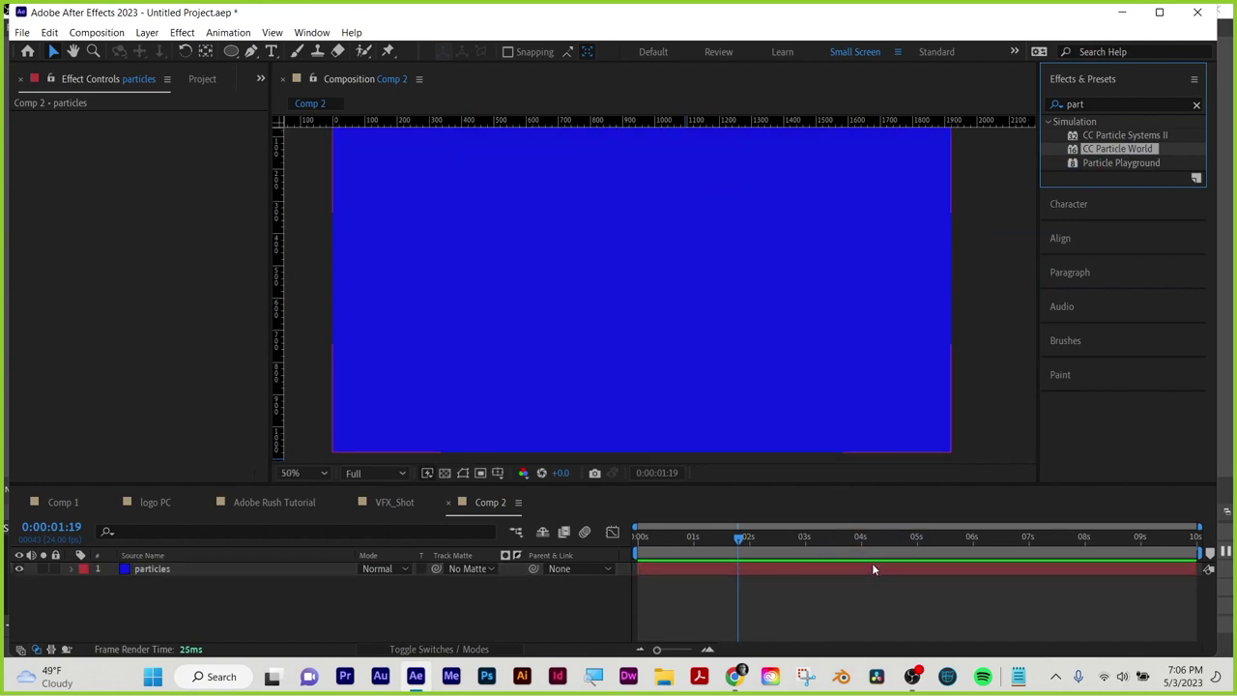
{"action": "left_click", "coordinate": [1118, 137]}
{"action": "left_click_drag", "start_coordinate": [1119, 146], "coordinate": [864, 571]}
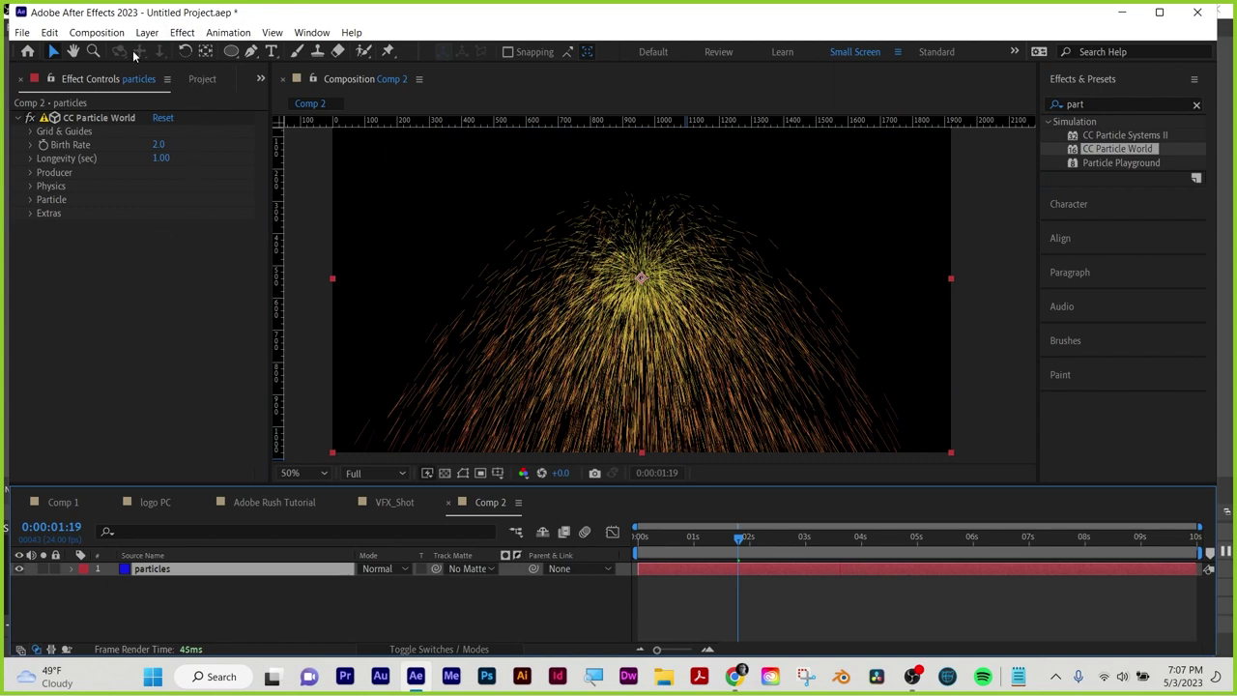
Switch the project colour depth to 8 bits per channel and return to the CC Particle World settings
{"action": "left_click", "coordinate": [210, 84]}
{"action": "left_click", "coordinate": [108, 474], "text": "alt"}
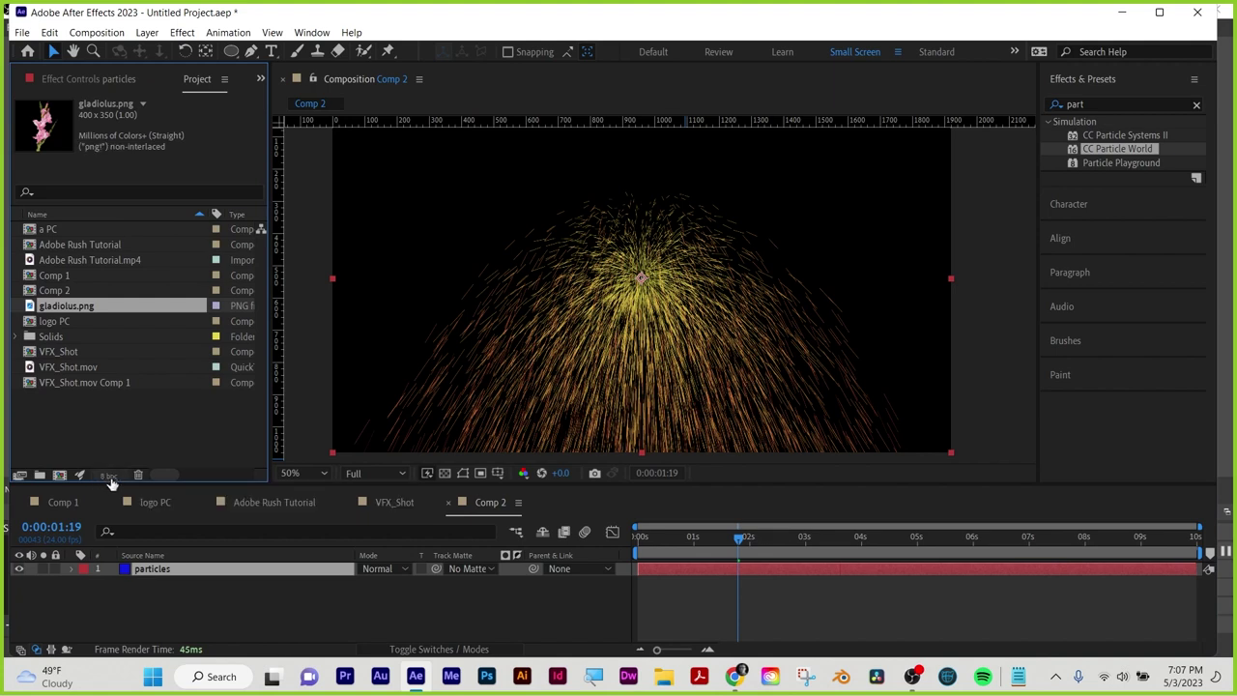
{"action": "left_click", "coordinate": [84, 79]}
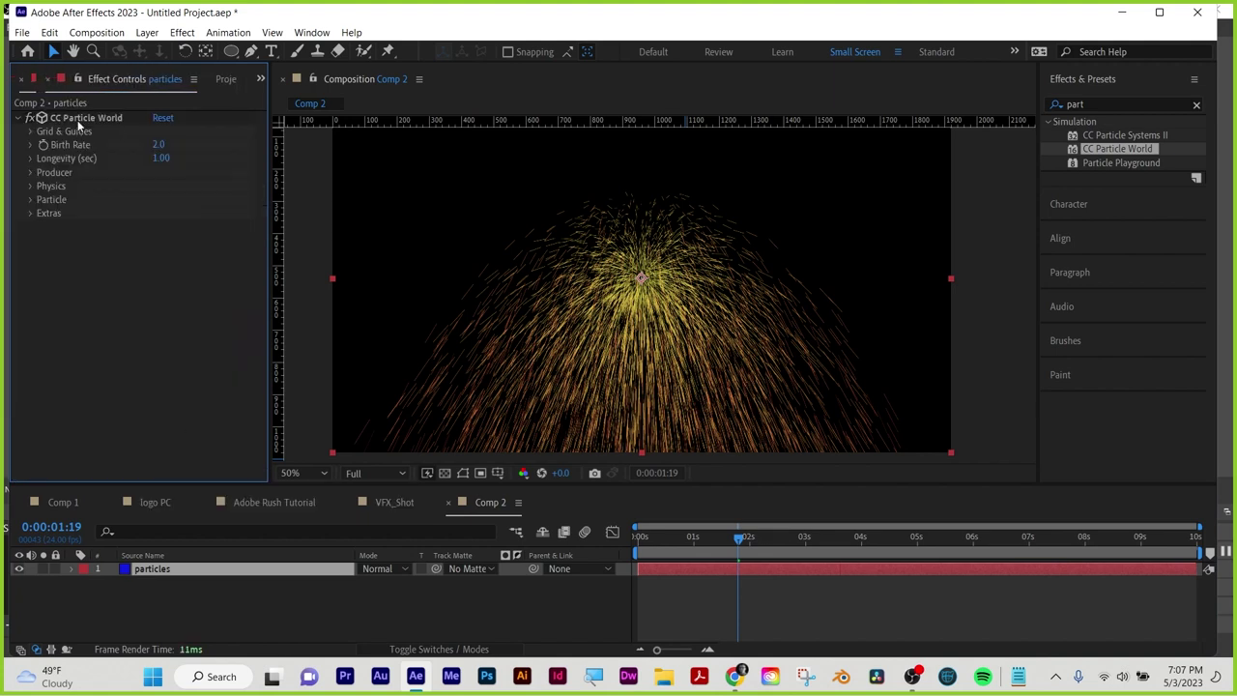
{"action": "left_click", "coordinate": [225, 81]}
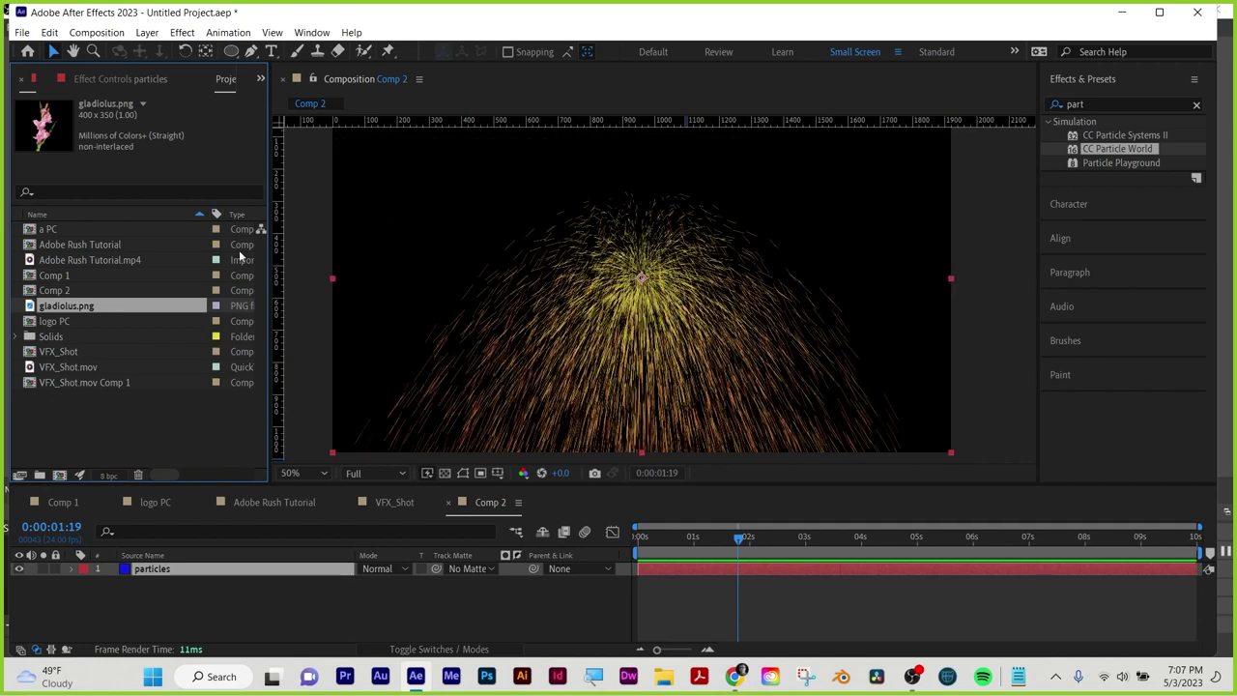
{"action": "left_click", "coordinate": [59, 474]}
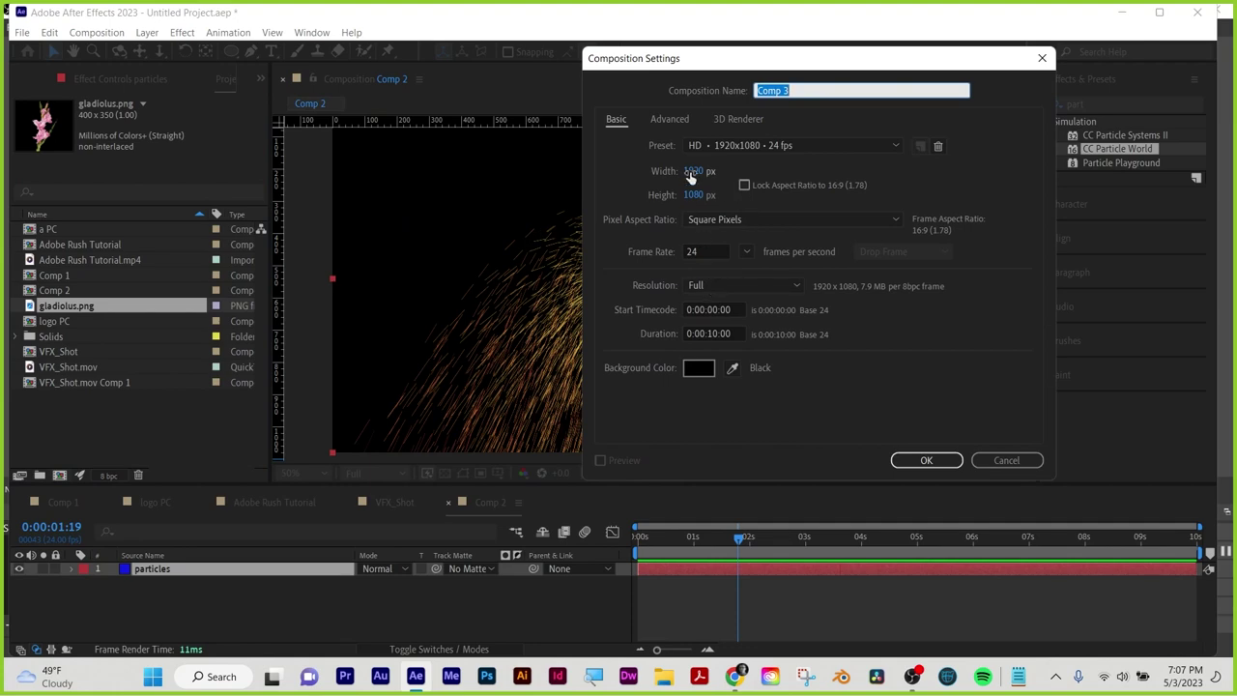
{"action": "left_click", "coordinate": [1006, 460]}
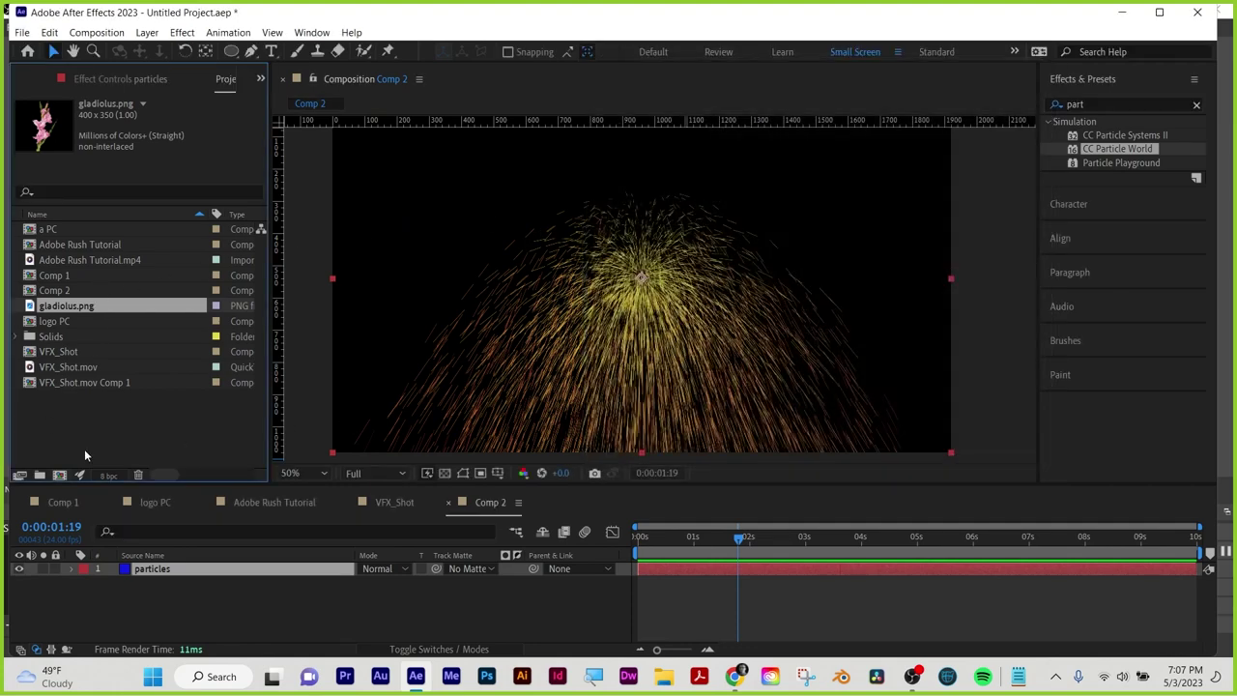
{"action": "left_click", "coordinate": [100, 31]}
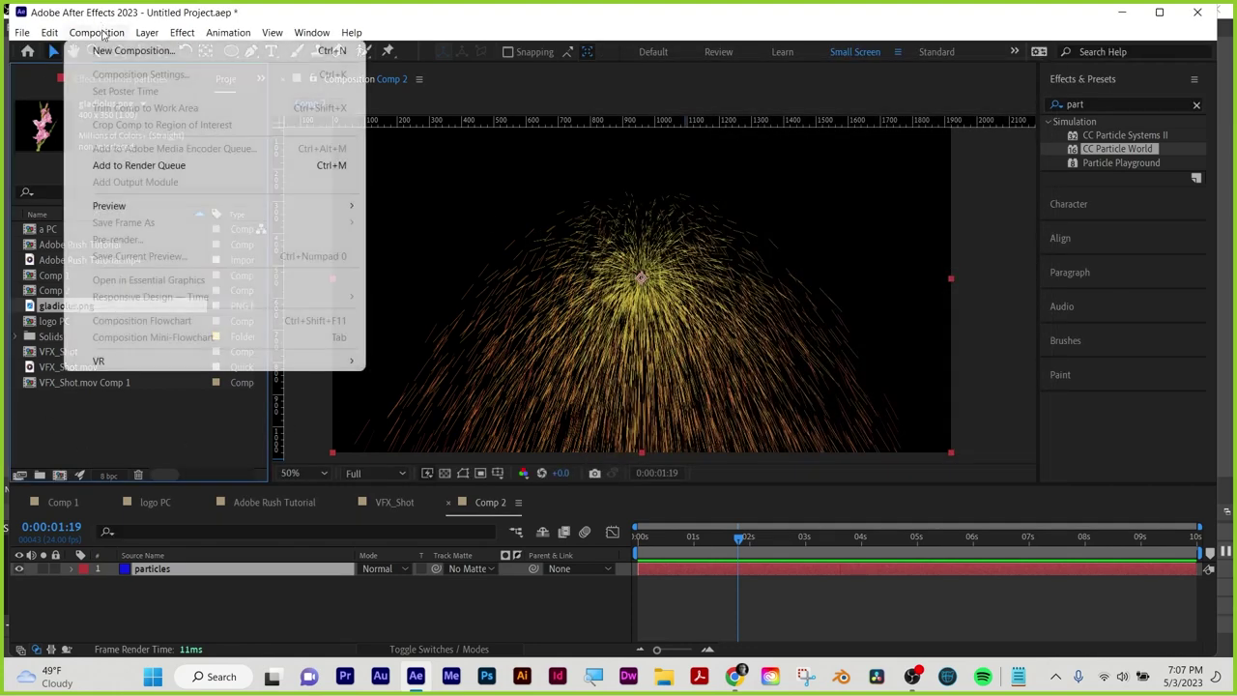
{"action": "left_click", "coordinate": [100, 32]}
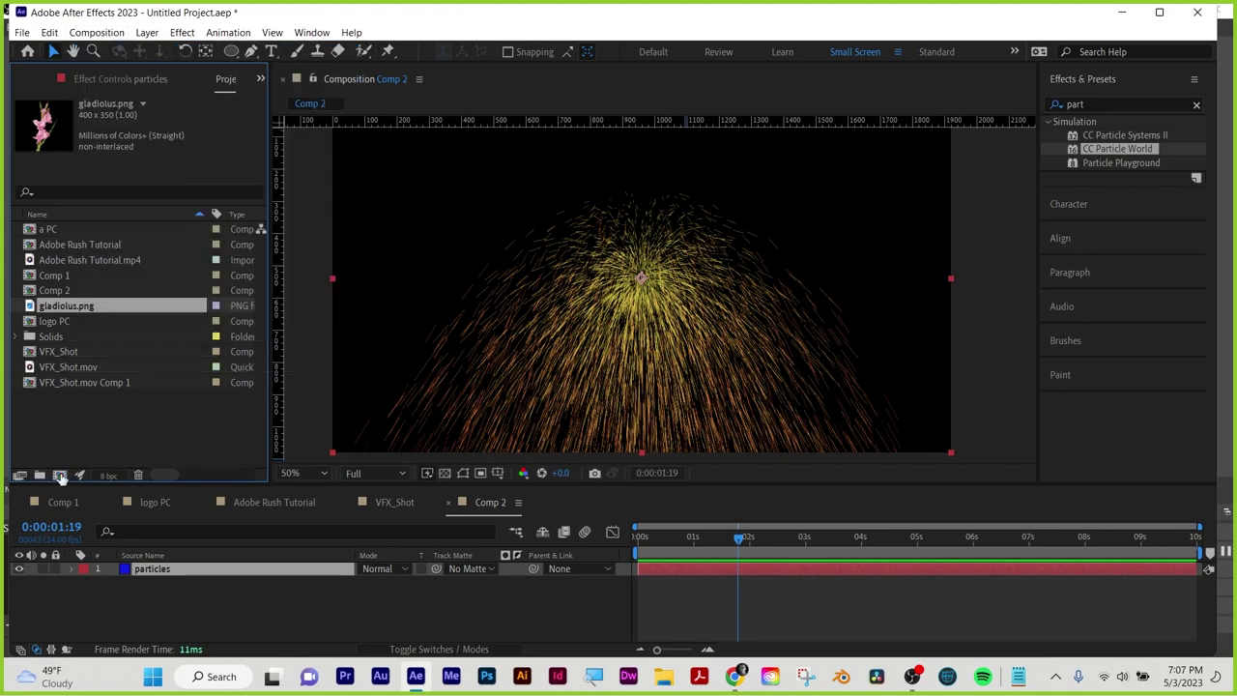
Create a 200 x 200 px composition named flower particle
{"action": "left_click", "coordinate": [59, 474]}
{"action": "left_click", "coordinate": [721, 171]}
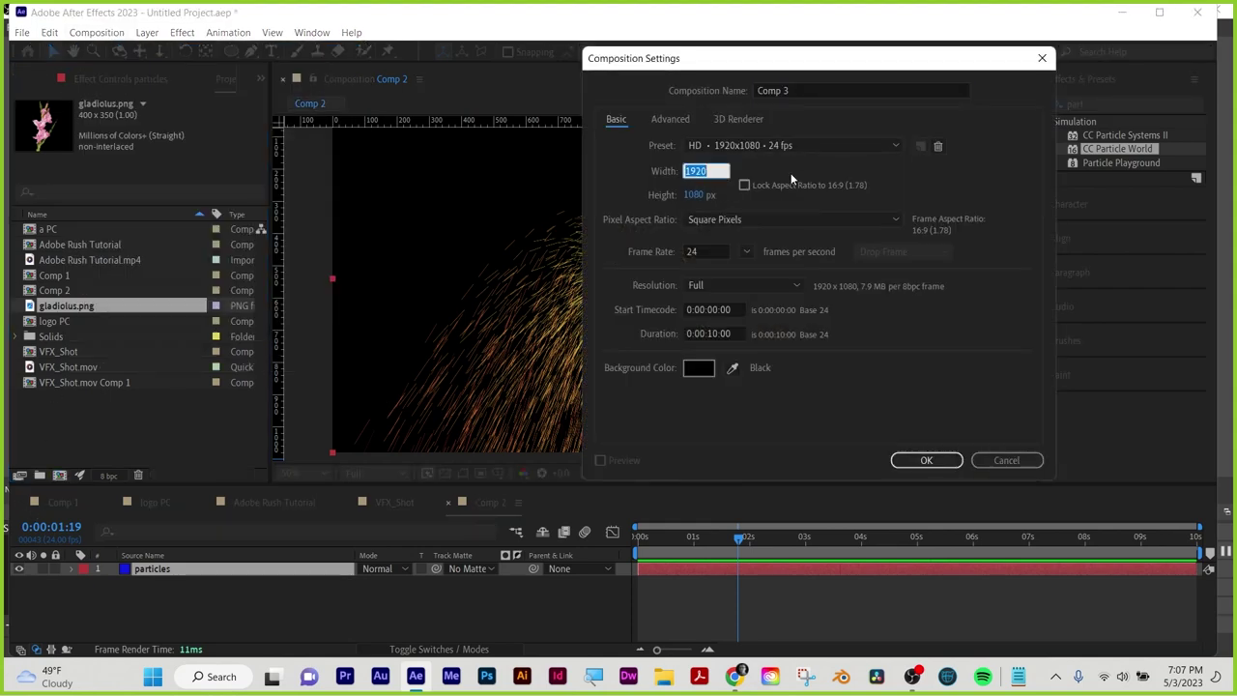
{"action": "type", "text": "200"}
{"action": "key", "text": "Tab"}
{"action": "type", "text": "0"}
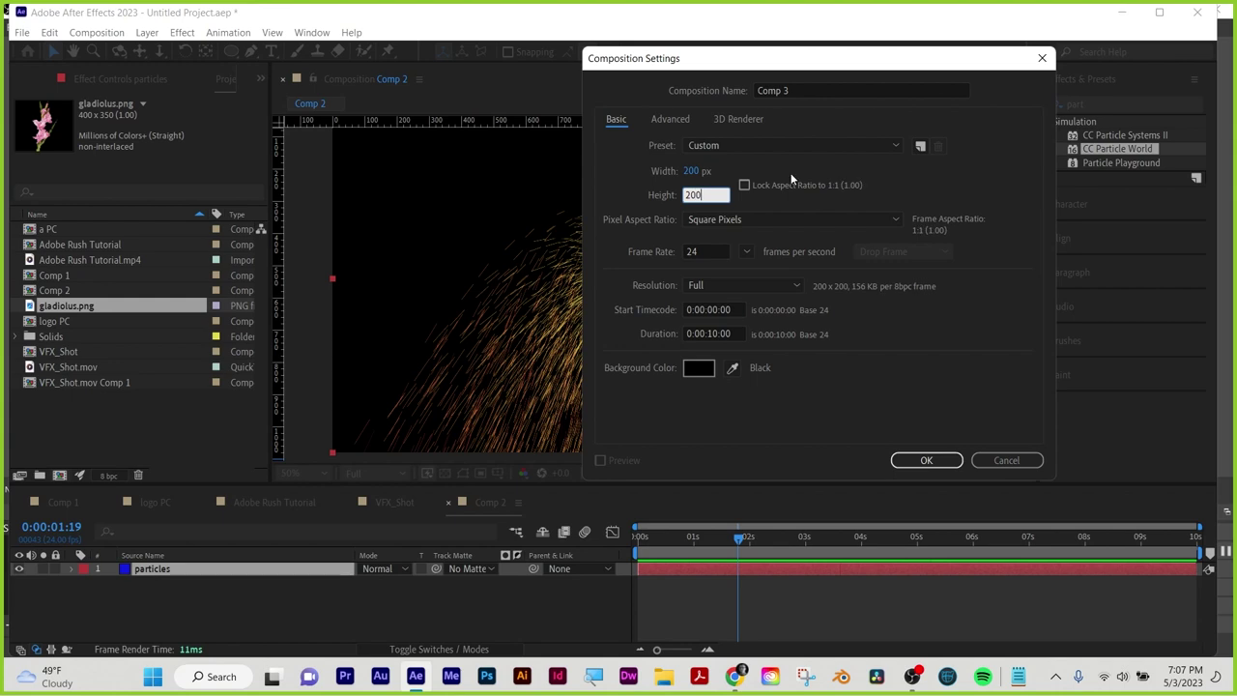
{"action": "left_click", "coordinate": [802, 90]}
{"action": "key", "text": "BackSpace"}
{"action": "type", "text": "flower particle"}
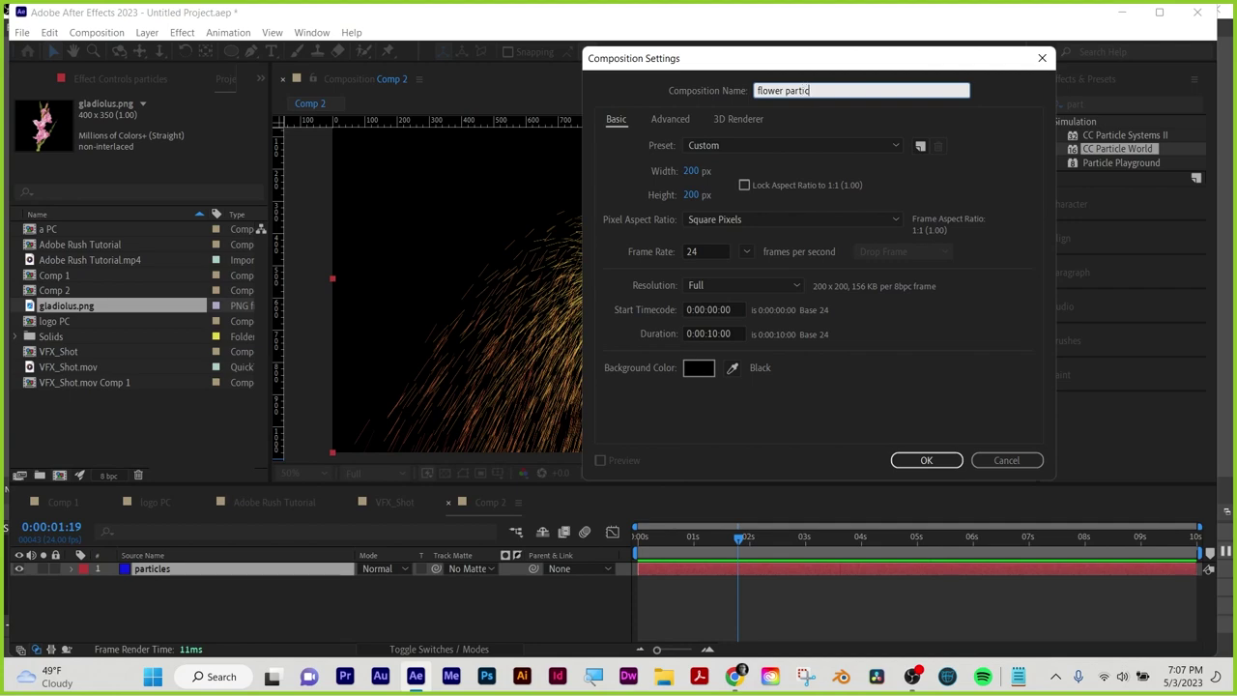
{"action": "left_click", "coordinate": [934, 462]}
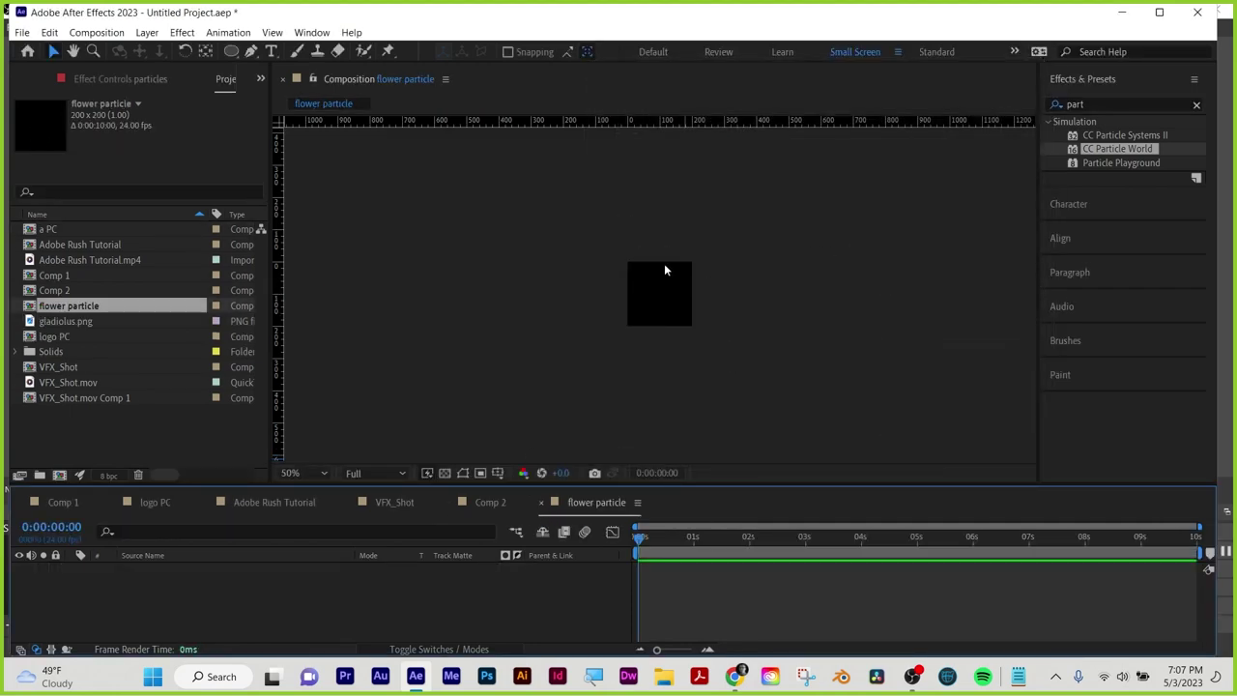
Add gladiolus.png to the flower particle composition and scale it to 46% so the whole flower fits the frame
{"action": "left_click_drag", "start_coordinate": [60, 320], "coordinate": [230, 577]}
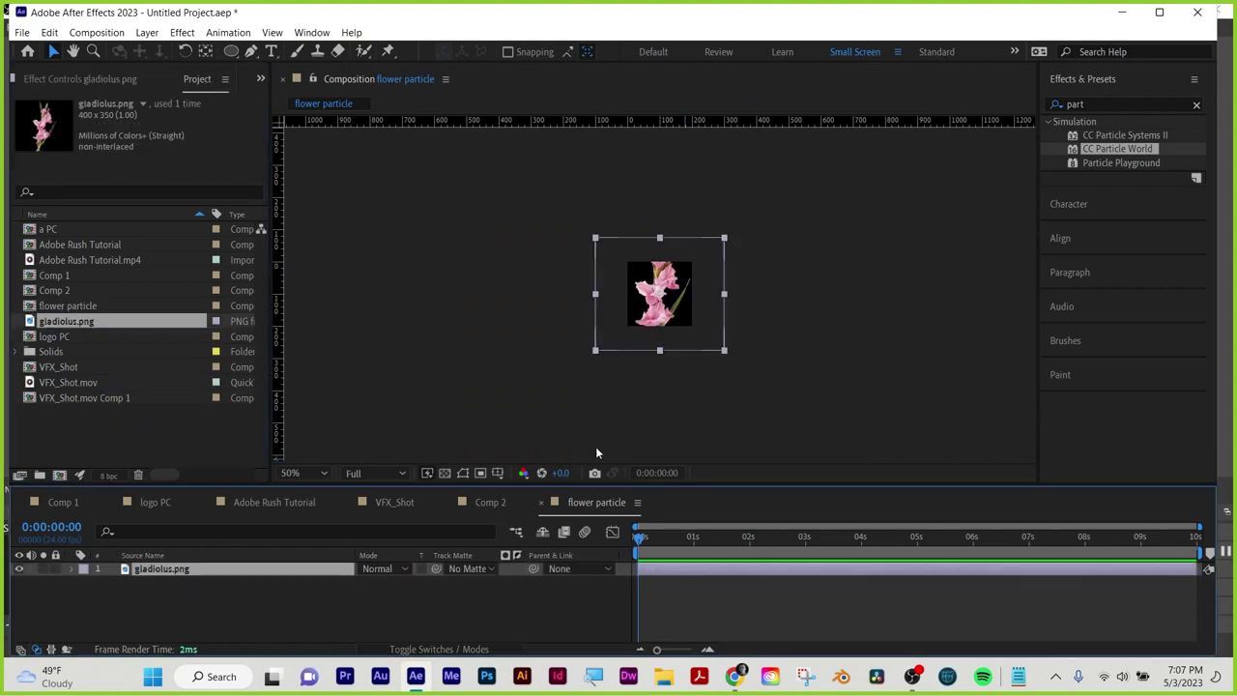
{"action": "key", "text": "s"}
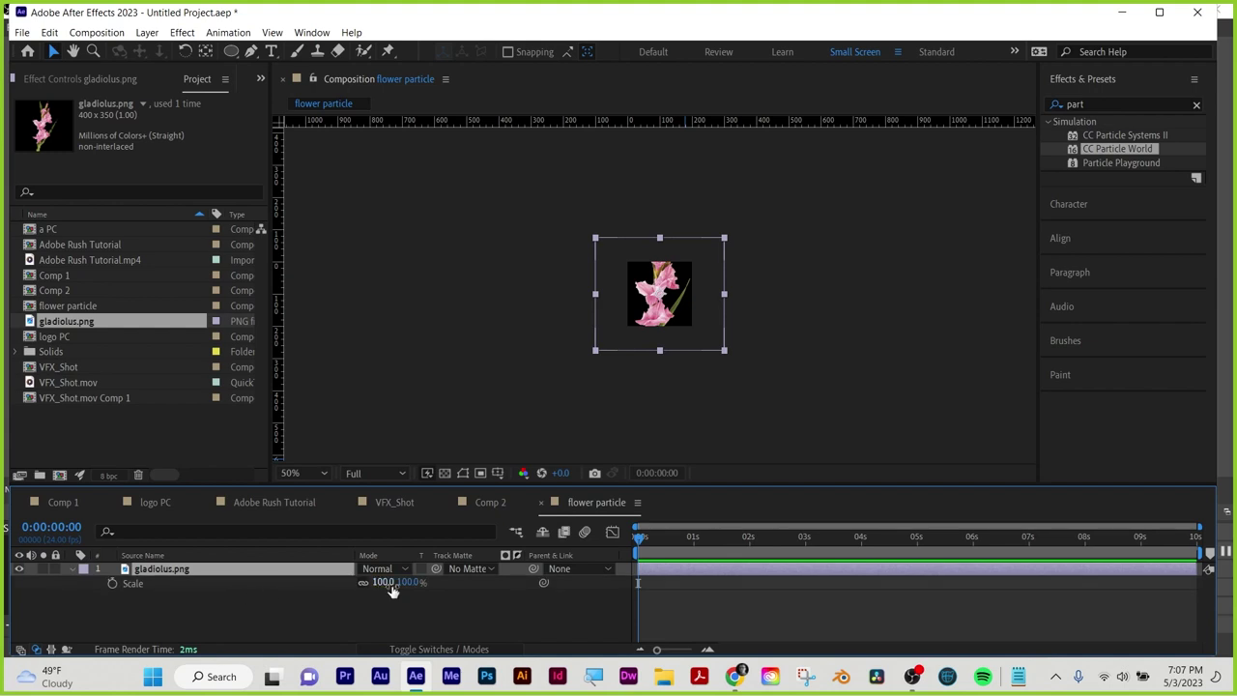
{"action": "left_click_drag", "start_coordinate": [379, 583], "coordinate": [327, 583]}
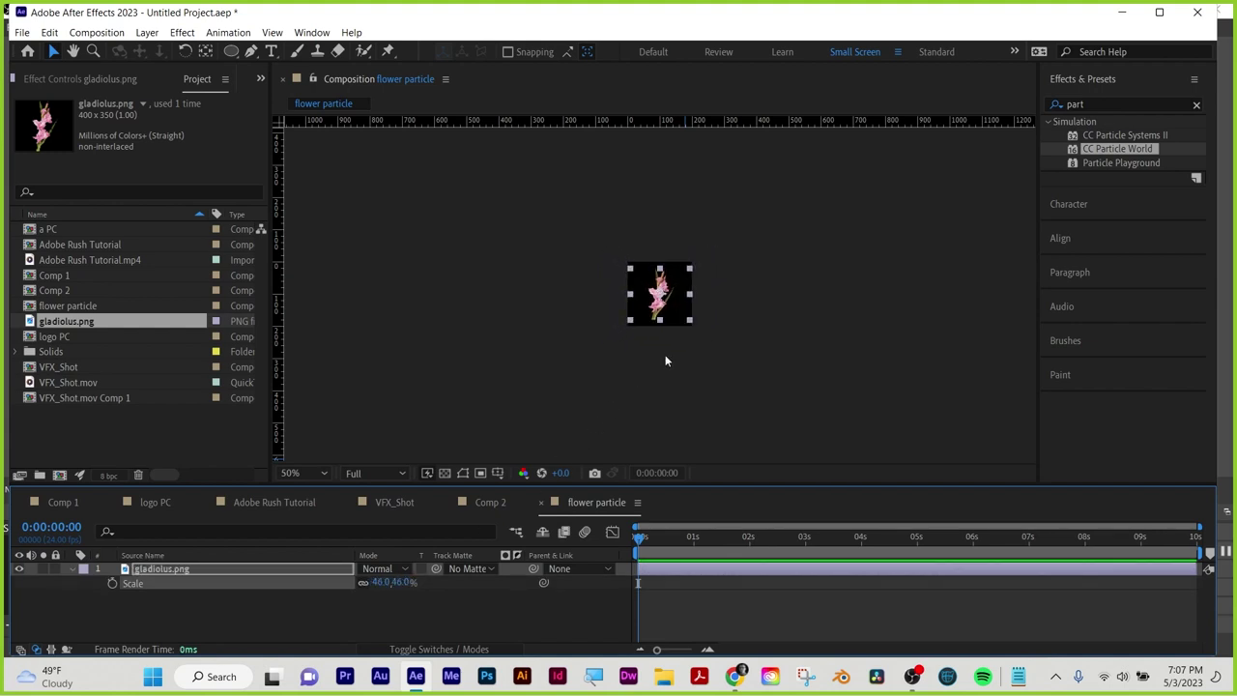
{"action": "key", "text": "period"}
{"action": "key", "text": "period"}
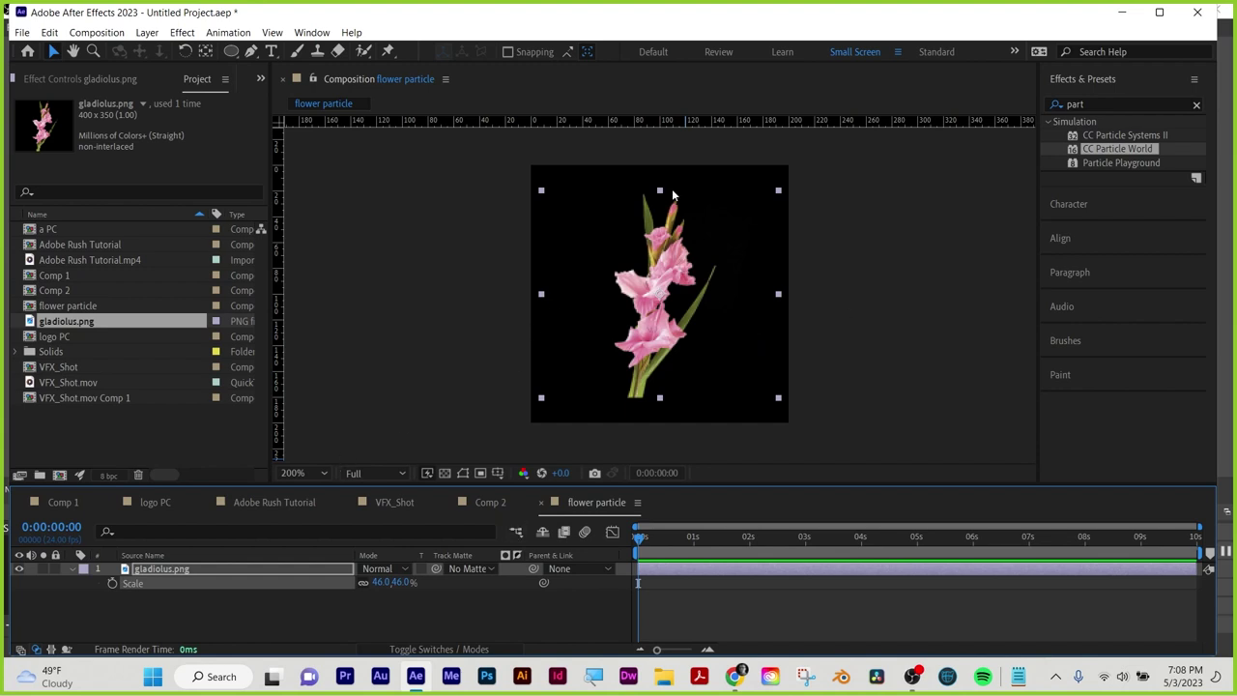
Add the flower particle composition to Comp 2 beneath the particles layer and hide it
{"action": "left_click", "coordinate": [493, 503]}
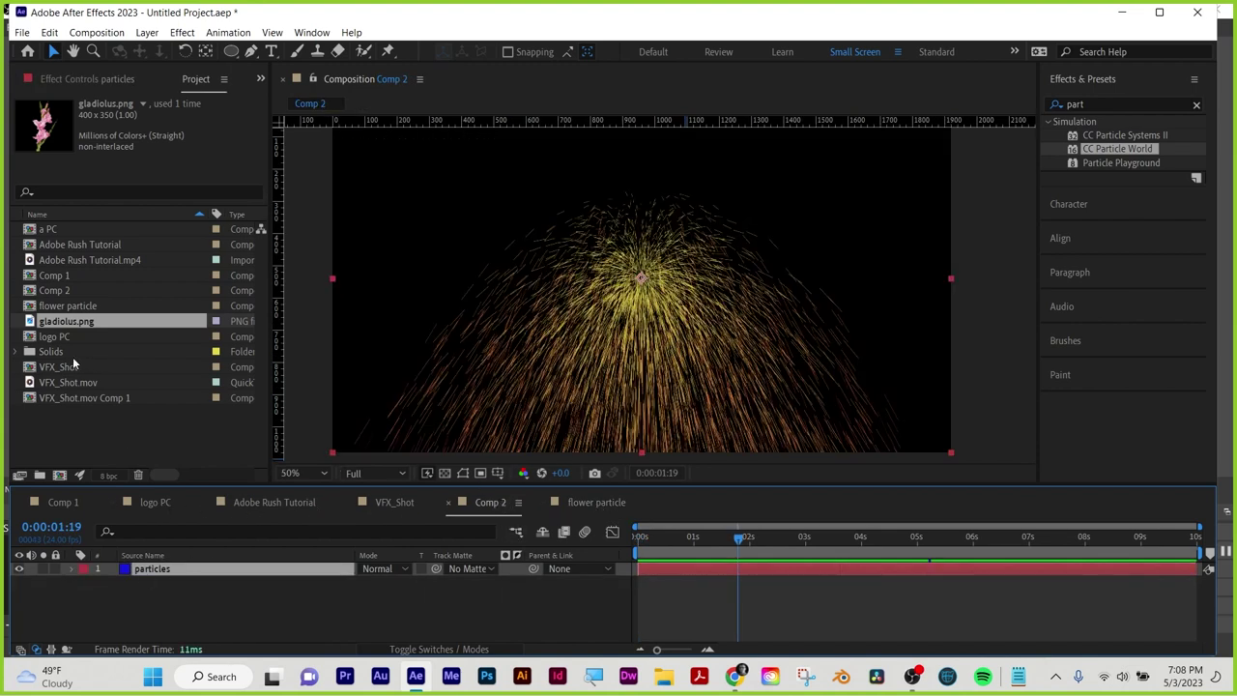
{"action": "left_click", "coordinate": [66, 305]}
{"action": "left_click_drag", "start_coordinate": [67, 306], "coordinate": [127, 599]}
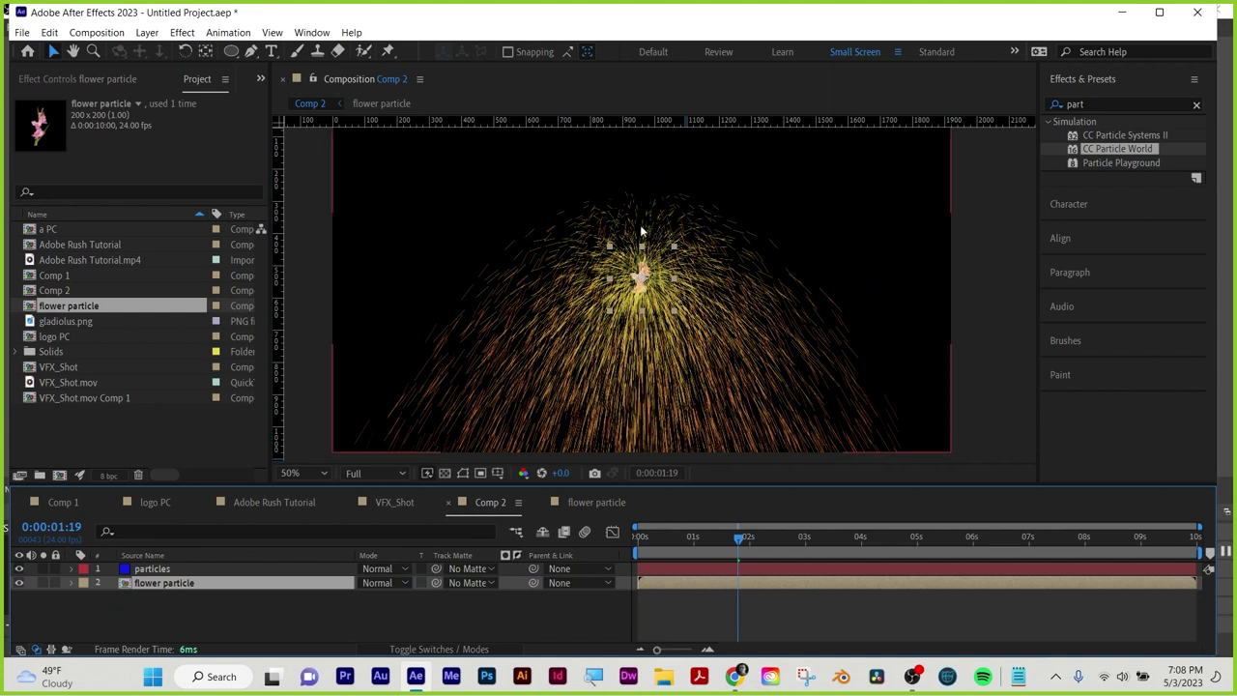
{"action": "left_click", "coordinate": [151, 569]}
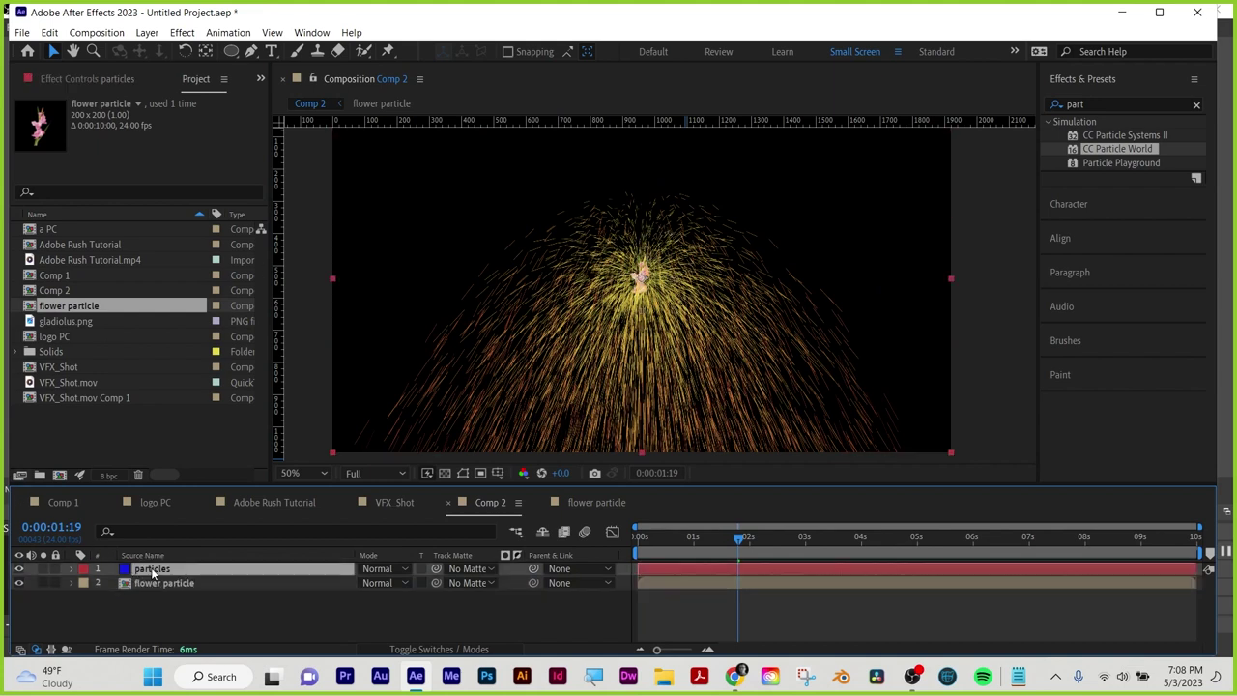
{"action": "left_click", "coordinate": [610, 500]}
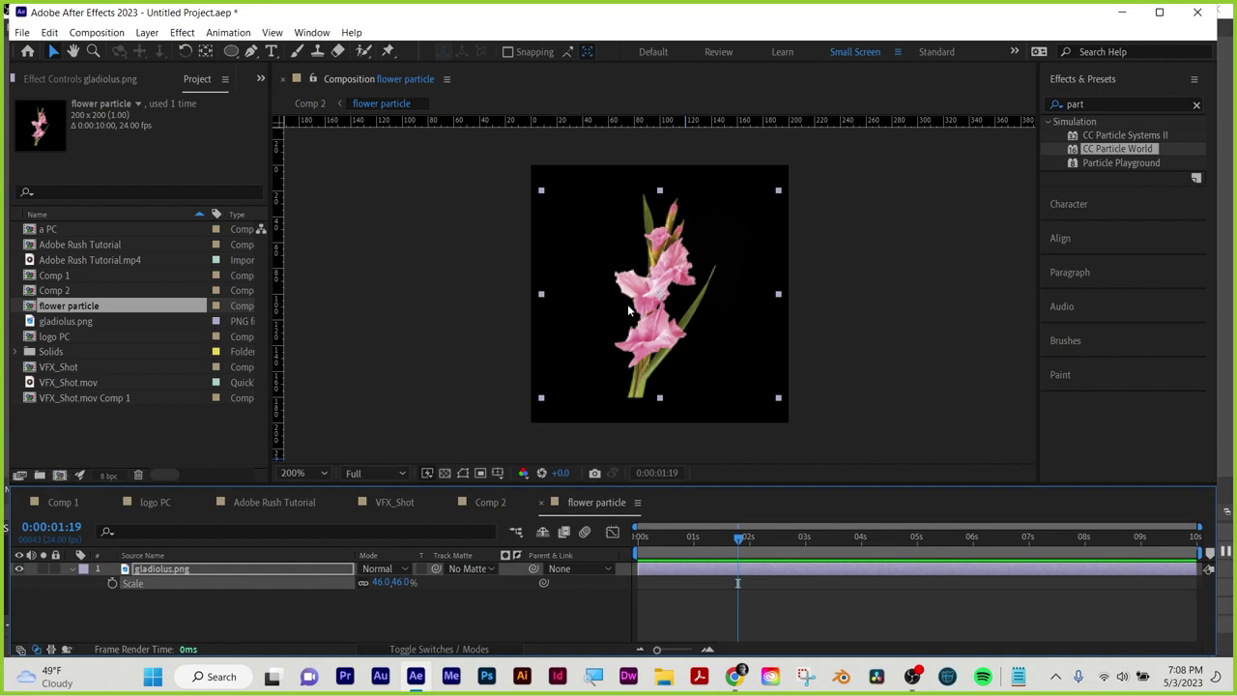
{"action": "left_click", "coordinate": [491, 503]}
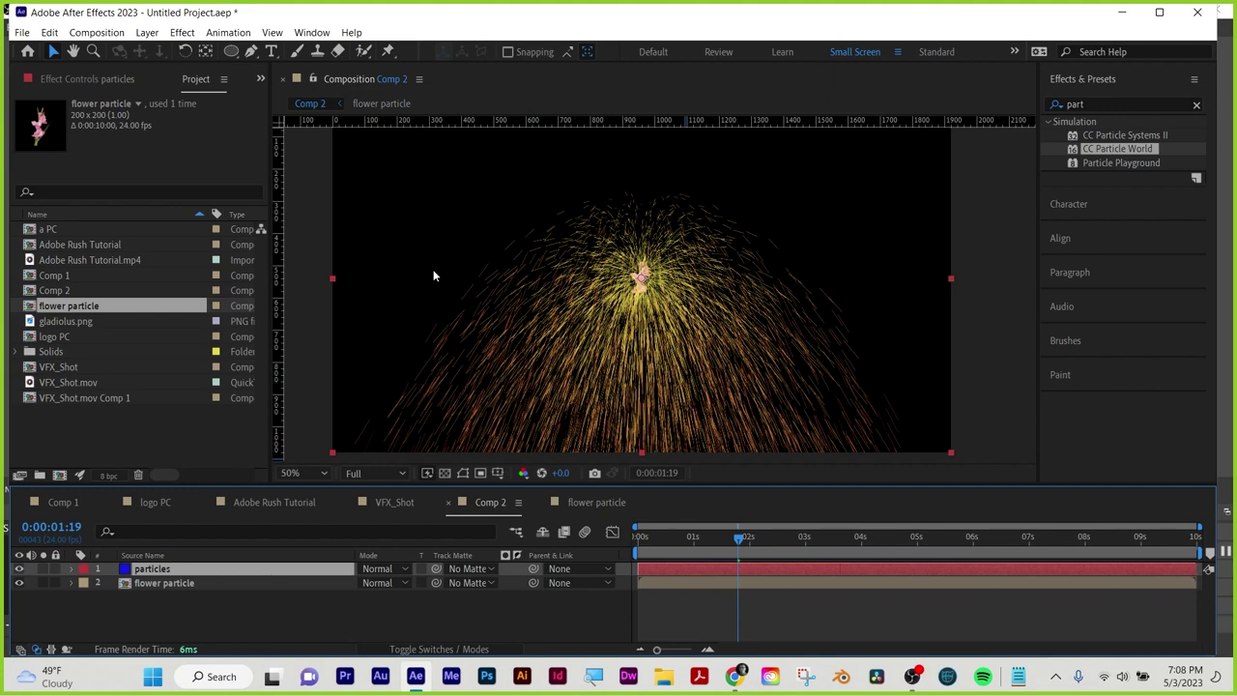
{"action": "left_click", "coordinate": [146, 584]}
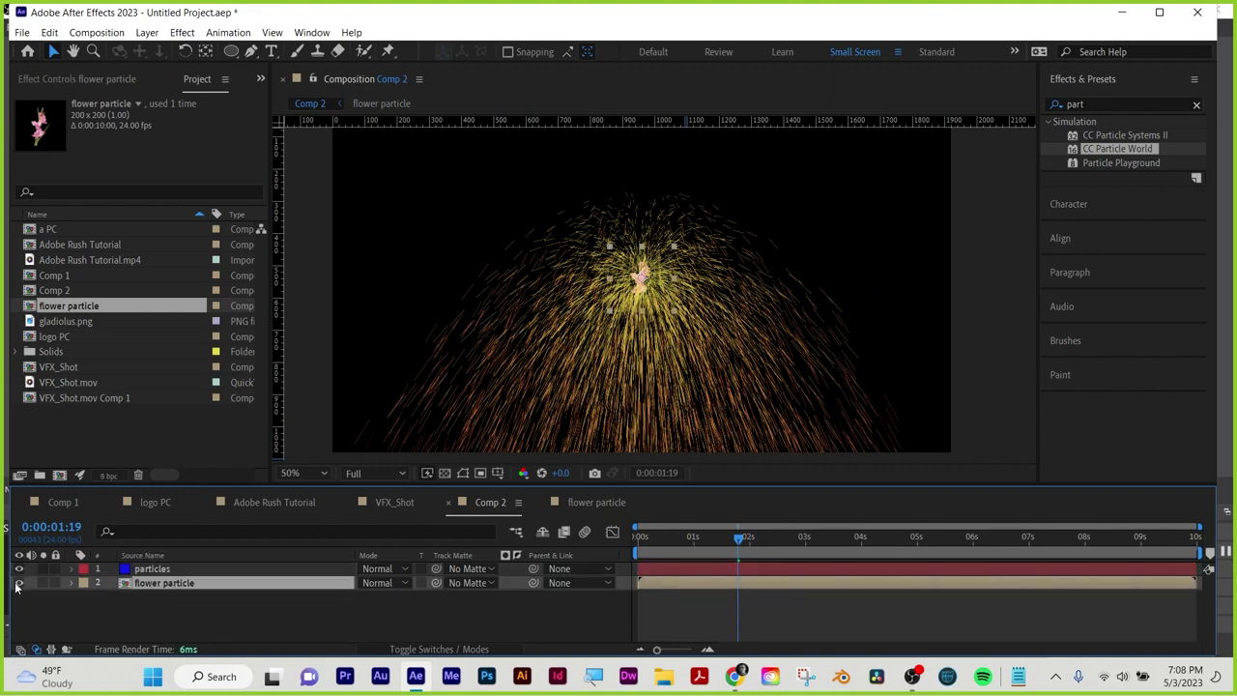
{"action": "left_click", "coordinate": [19, 583]}
Preview the particles layer's explosive CC Particle World animation from the start, with the preview resolution lowered to Quarter
{"action": "left_click", "coordinate": [150, 569]}
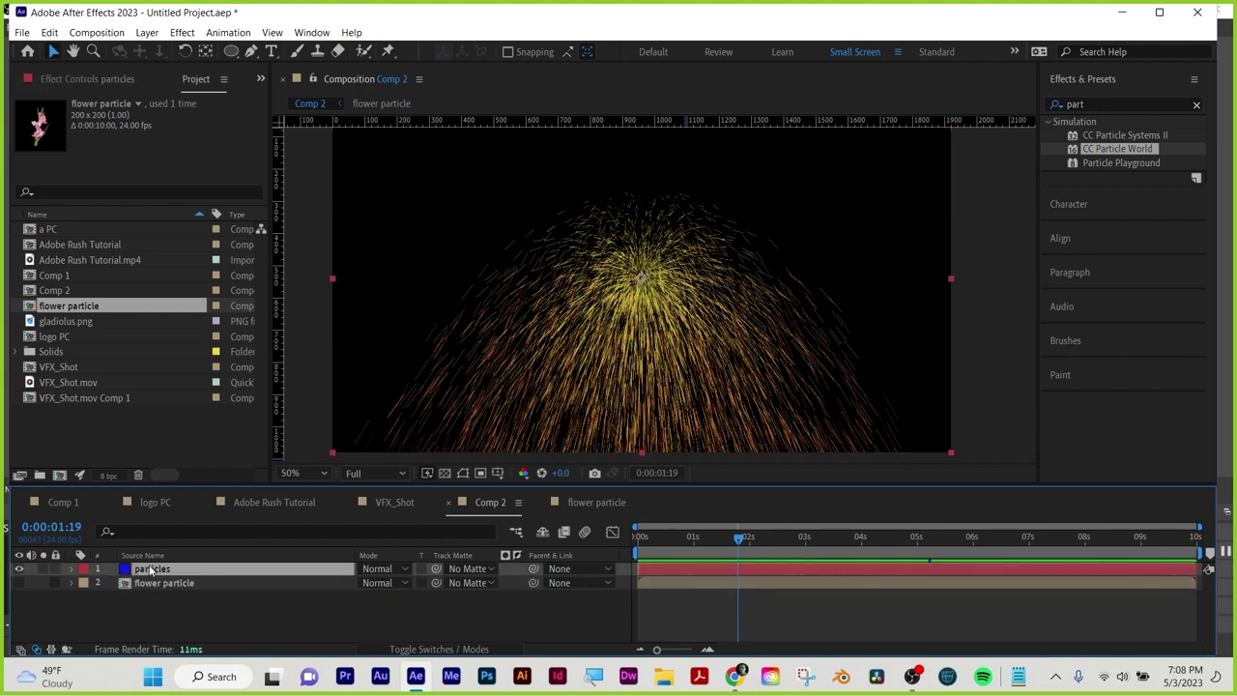
{"action": "left_click", "coordinate": [88, 79]}
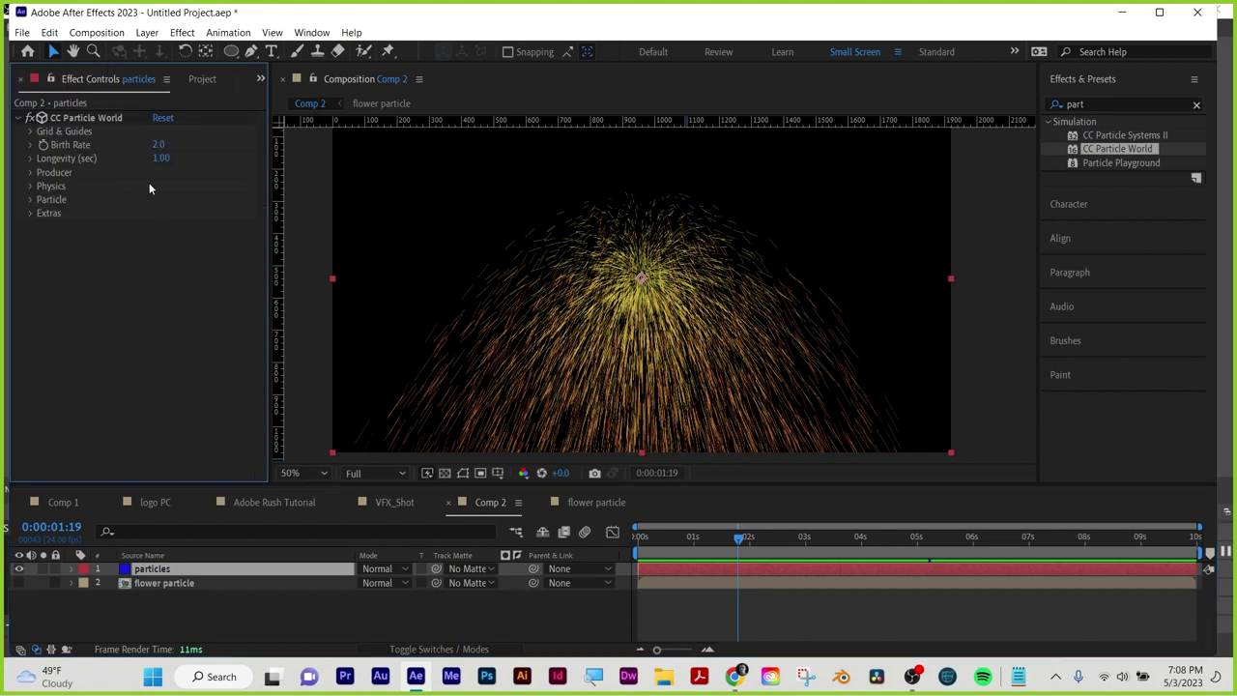
{"action": "left_click", "coordinate": [30, 174]}
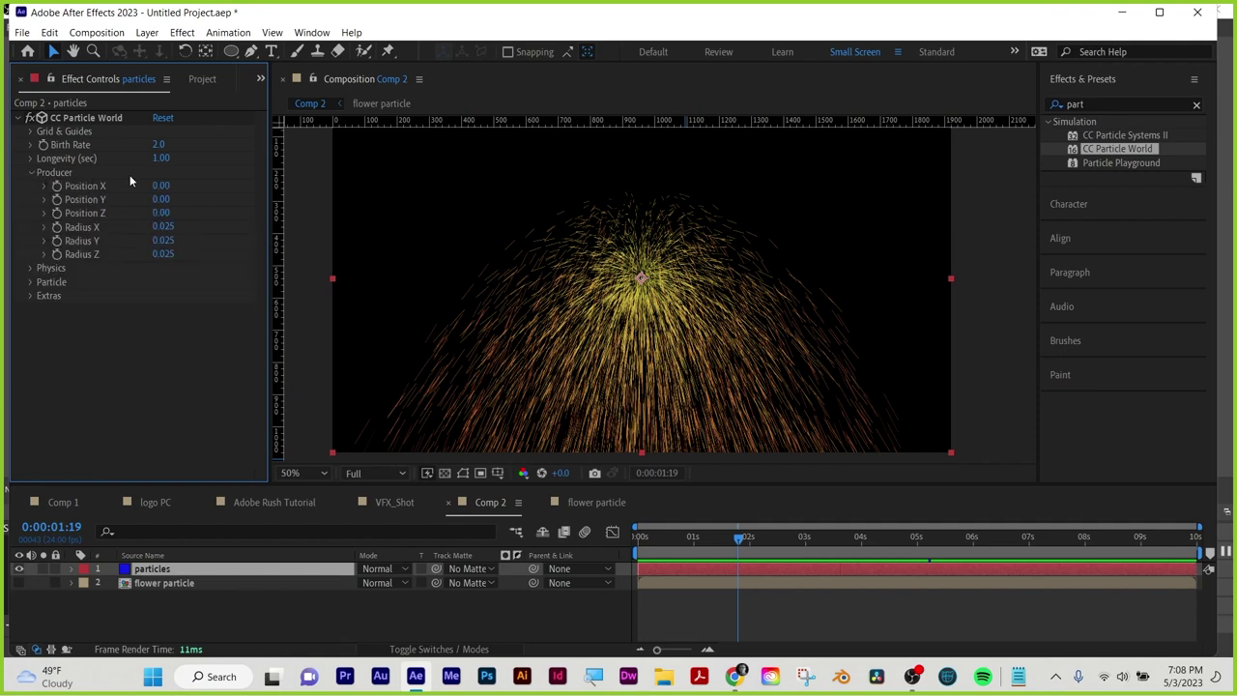
{"action": "left_click", "coordinate": [31, 173]}
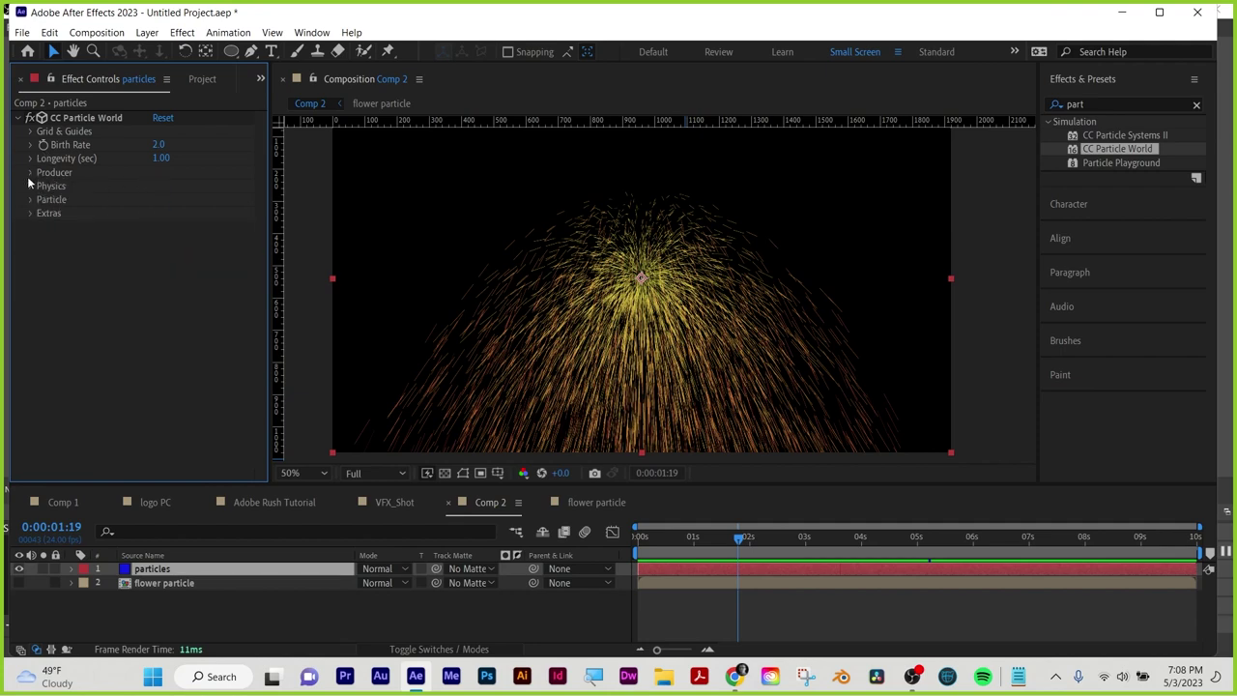
{"action": "left_click", "coordinate": [31, 186]}
{"action": "key", "text": "Home"}
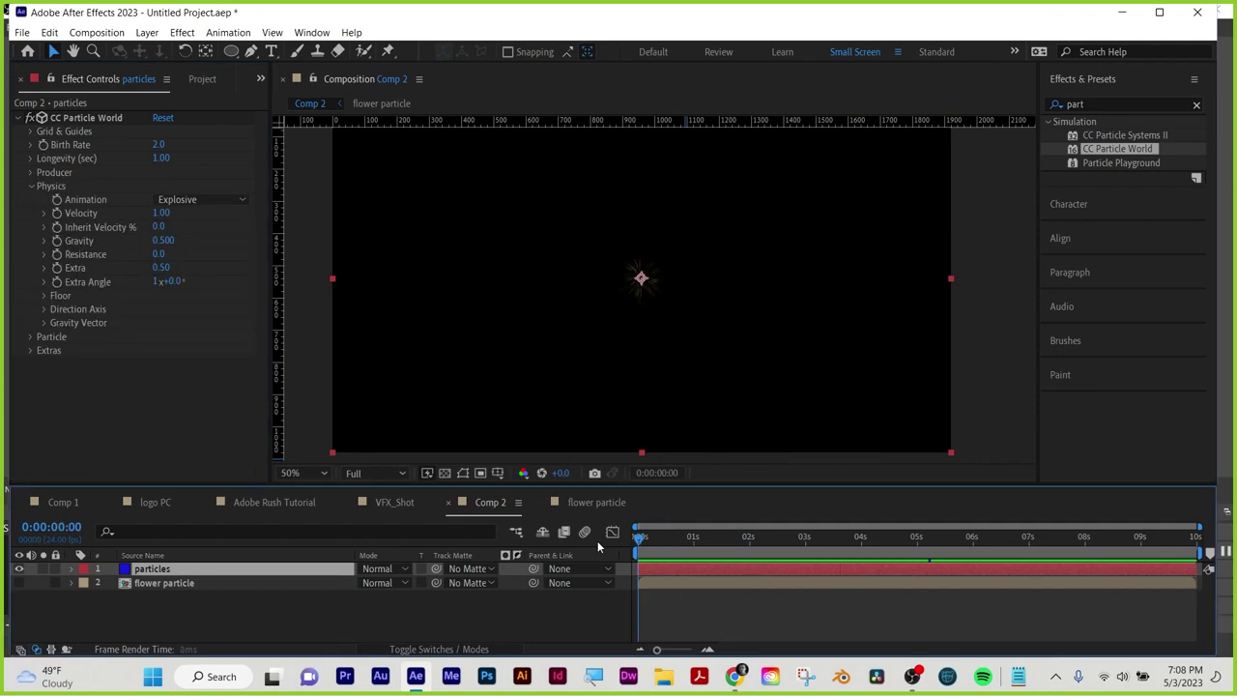
{"action": "key", "text": "space"}
{"action": "left_click", "coordinate": [367, 473]}
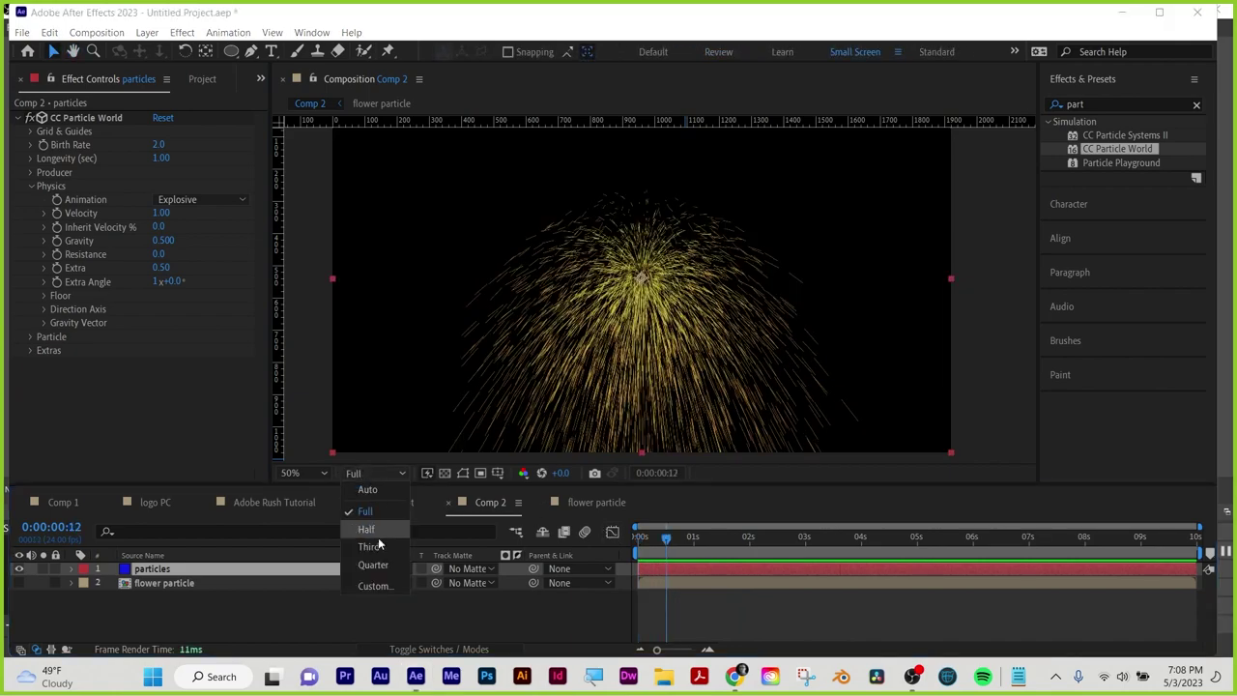
{"action": "left_click", "coordinate": [375, 566]}
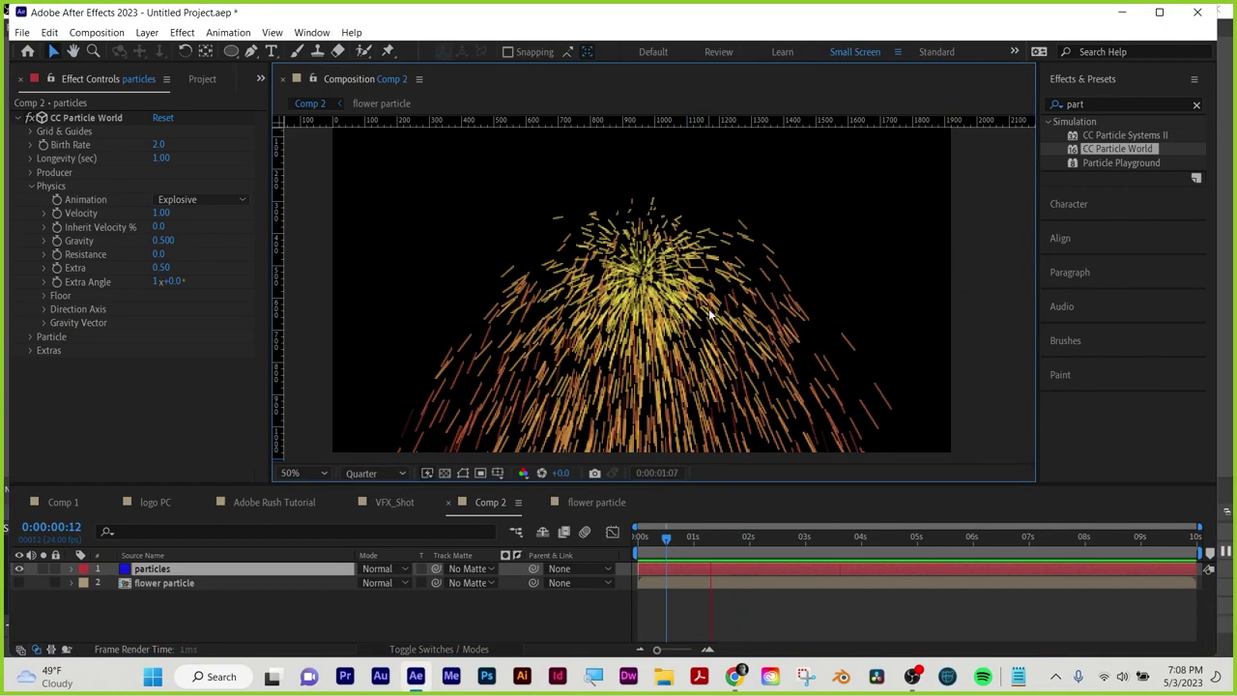
{"action": "key", "text": "space"}
Try the Viscouse physics animation on the particles and preview it
{"action": "left_click", "coordinate": [201, 200]}
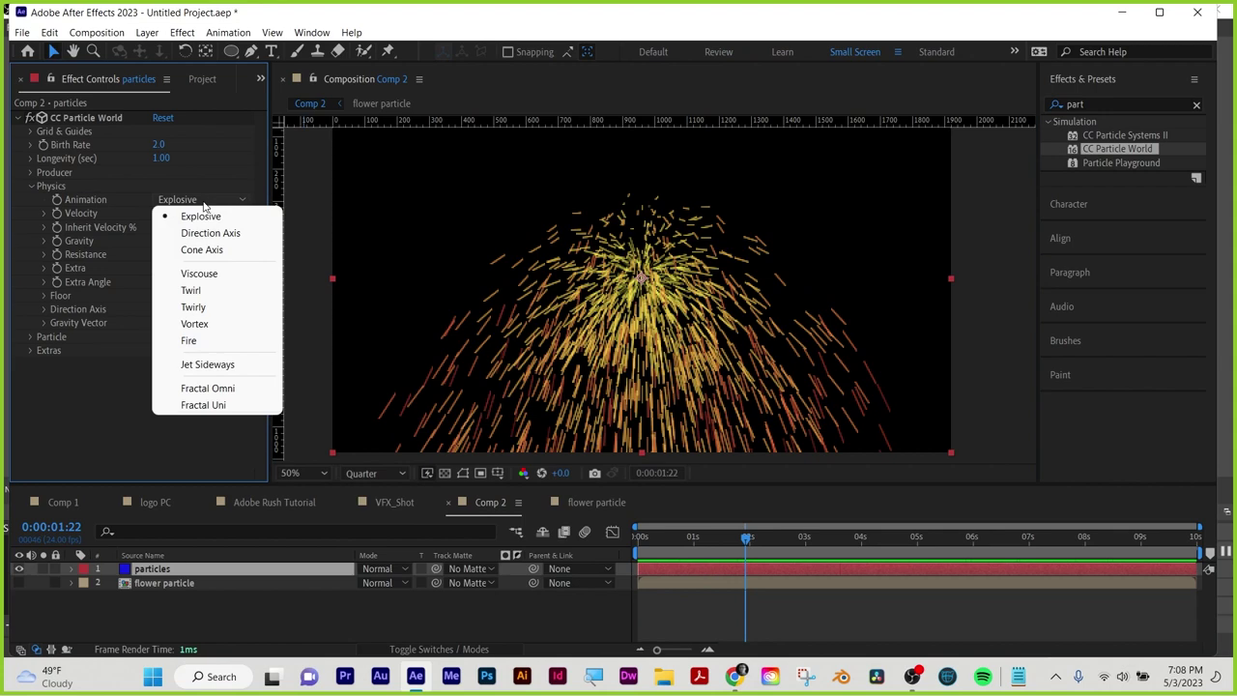
{"action": "left_click", "coordinate": [196, 274]}
{"action": "key", "text": "space"}
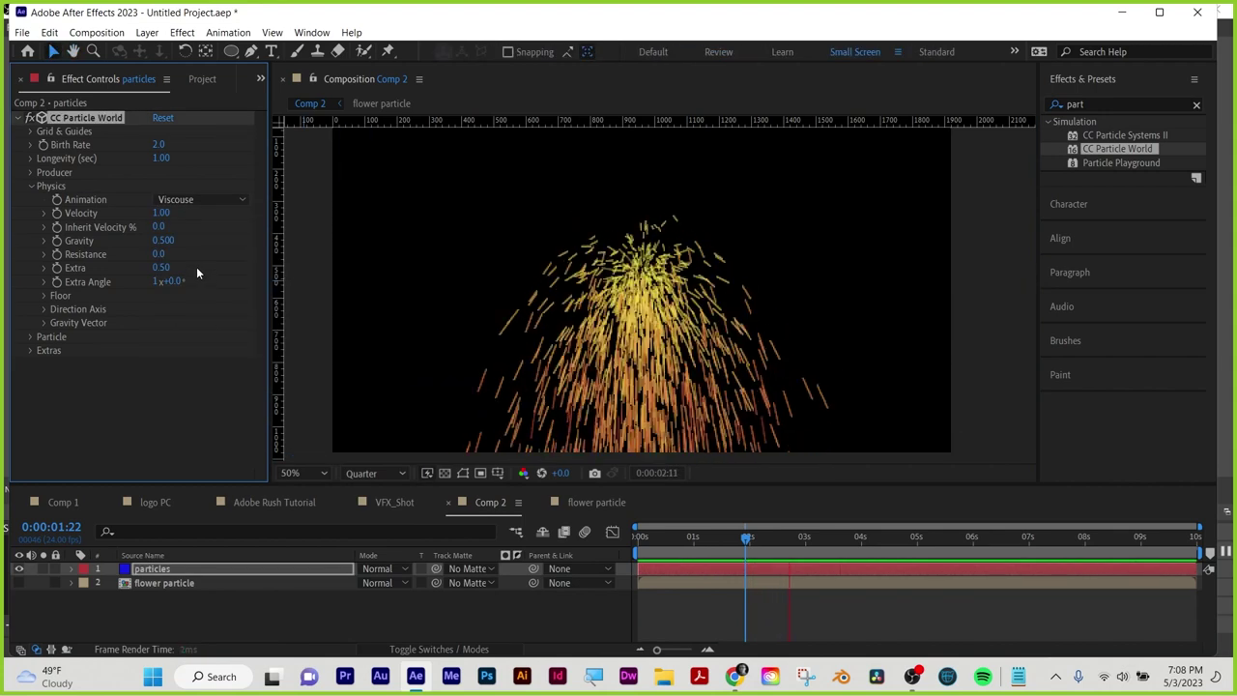
{"action": "key", "text": "space"}
Set the particle physics animation to Direction Axis and reduce the velocity to 0.13
{"action": "left_click", "coordinate": [200, 202]}
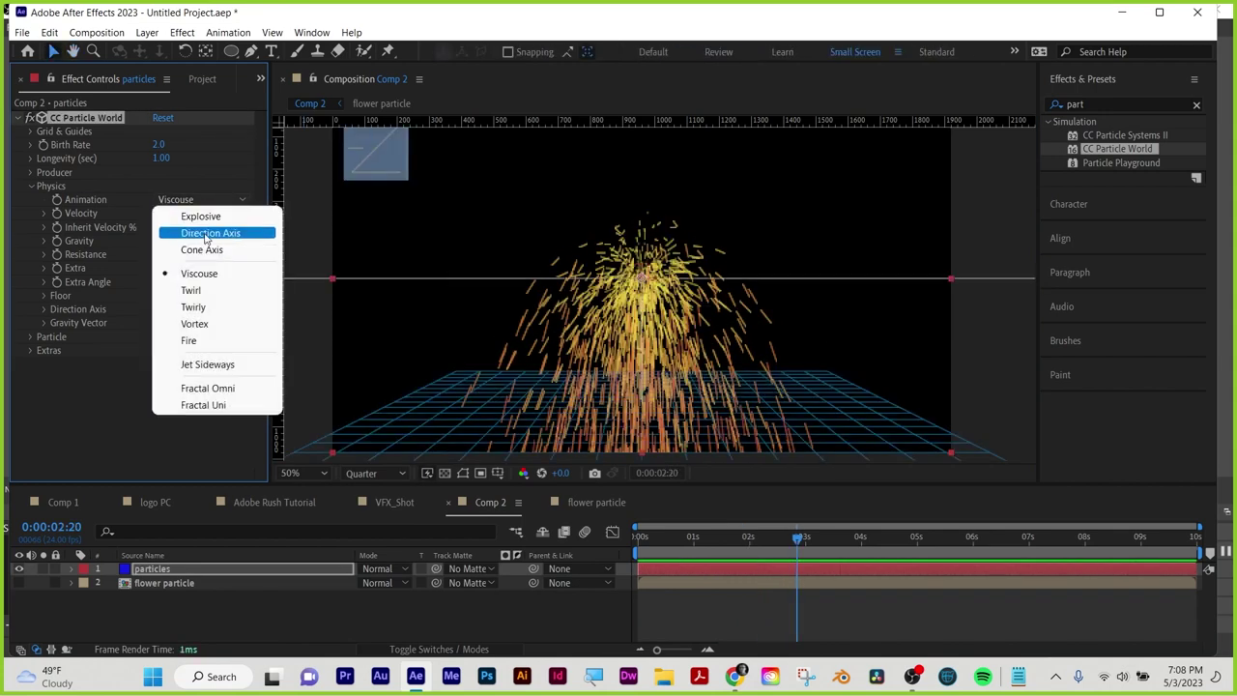
{"action": "left_click", "coordinate": [204, 233]}
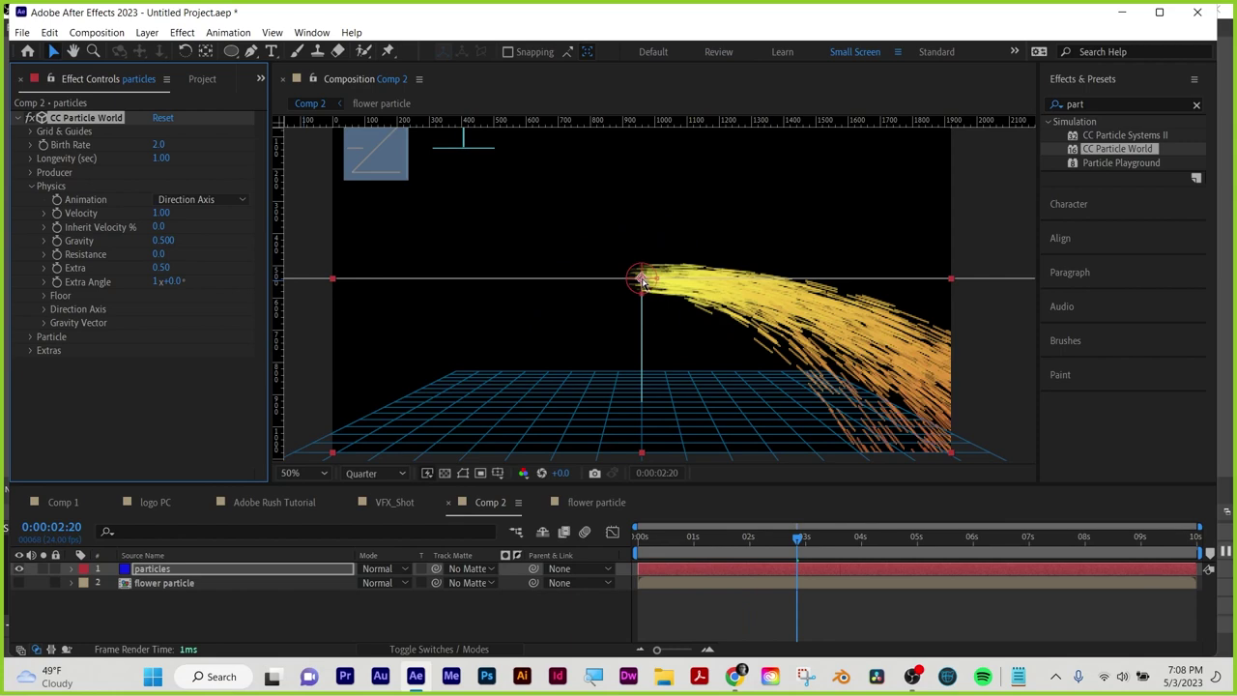
{"action": "left_click_drag", "start_coordinate": [795, 536], "coordinate": [653, 538]}
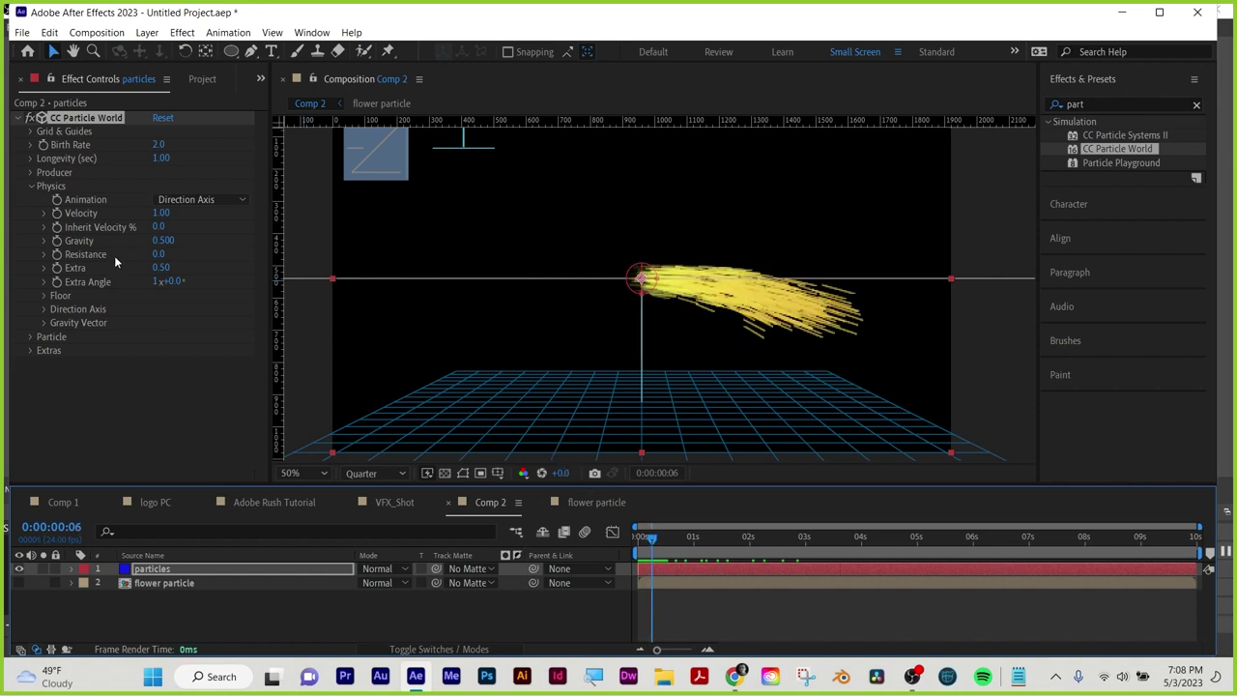
{"action": "left_click_drag", "start_coordinate": [161, 214], "coordinate": [106, 225]}
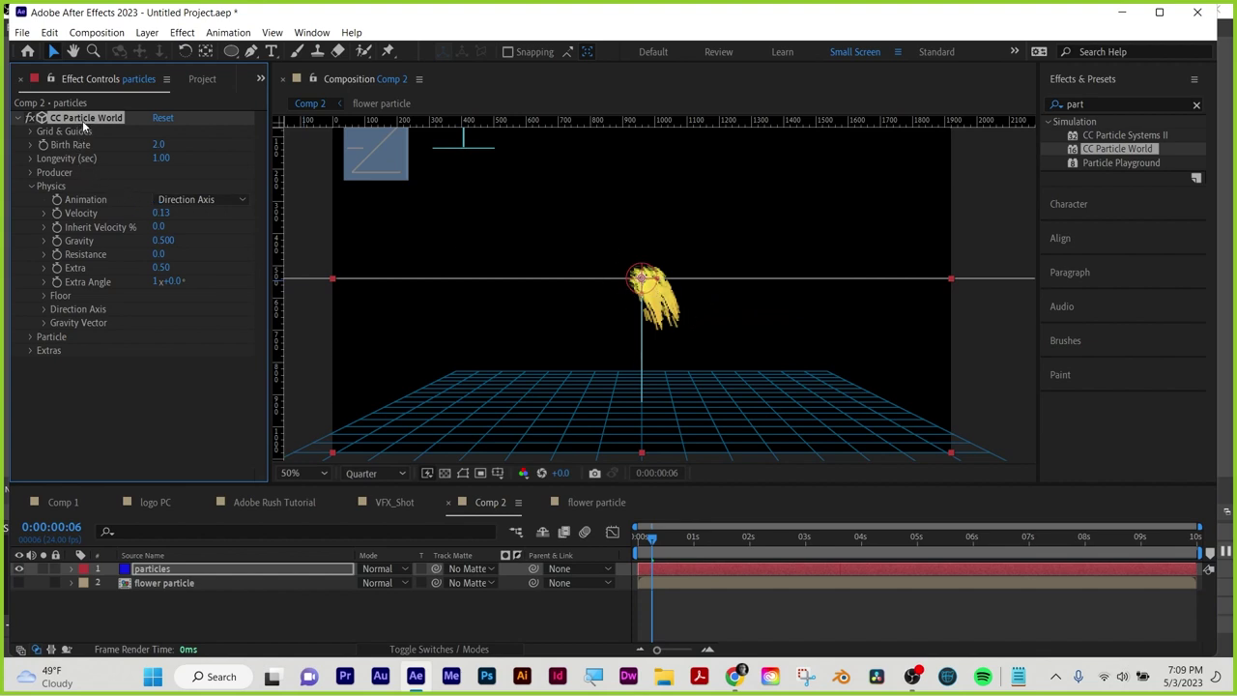
Spread the particle producer with Position X -0.01, Radius X 1.345, Radius Y 0.020 and Radius Z 2.295
{"action": "left_click", "coordinate": [30, 173]}
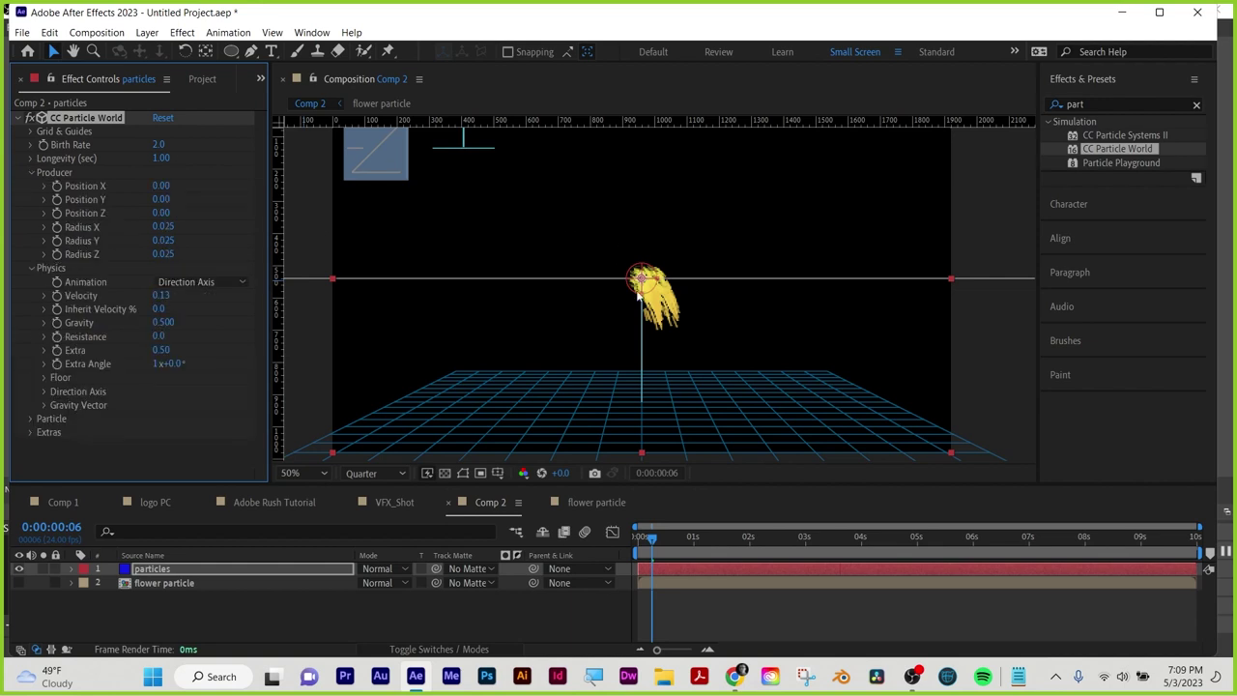
{"action": "left_click_drag", "start_coordinate": [160, 184], "coordinate": [104, 185]}
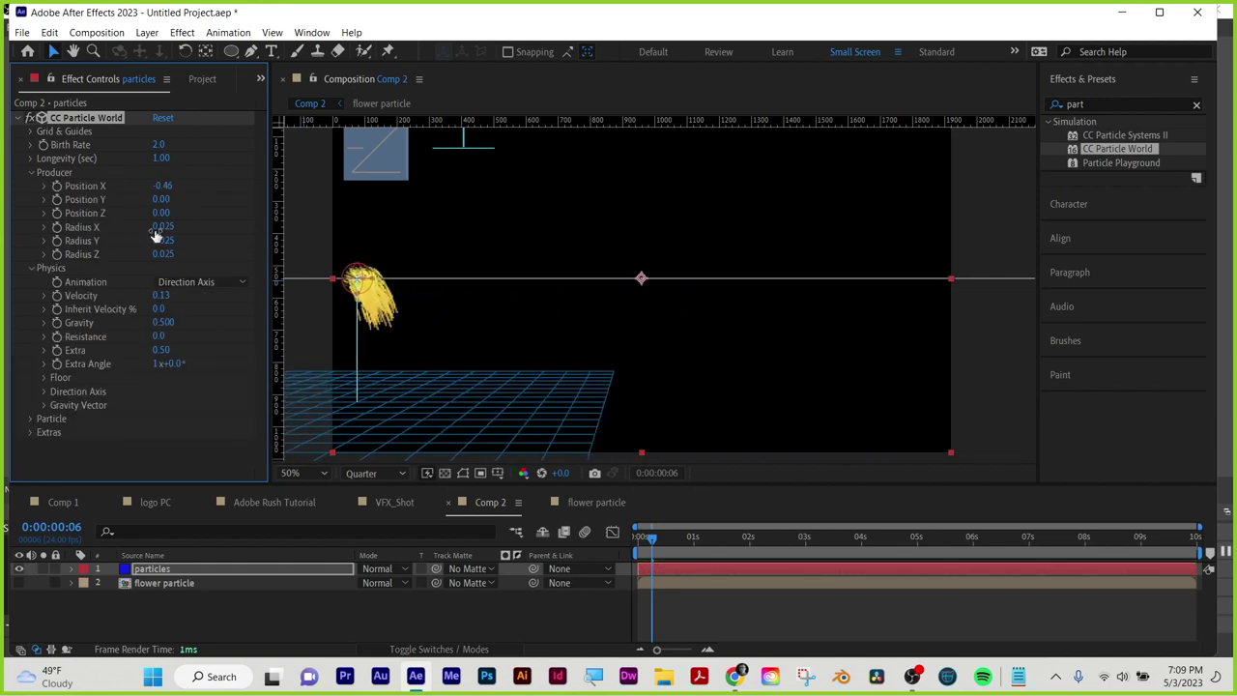
{"action": "left_click_drag", "start_coordinate": [154, 236], "coordinate": [261, 225]}
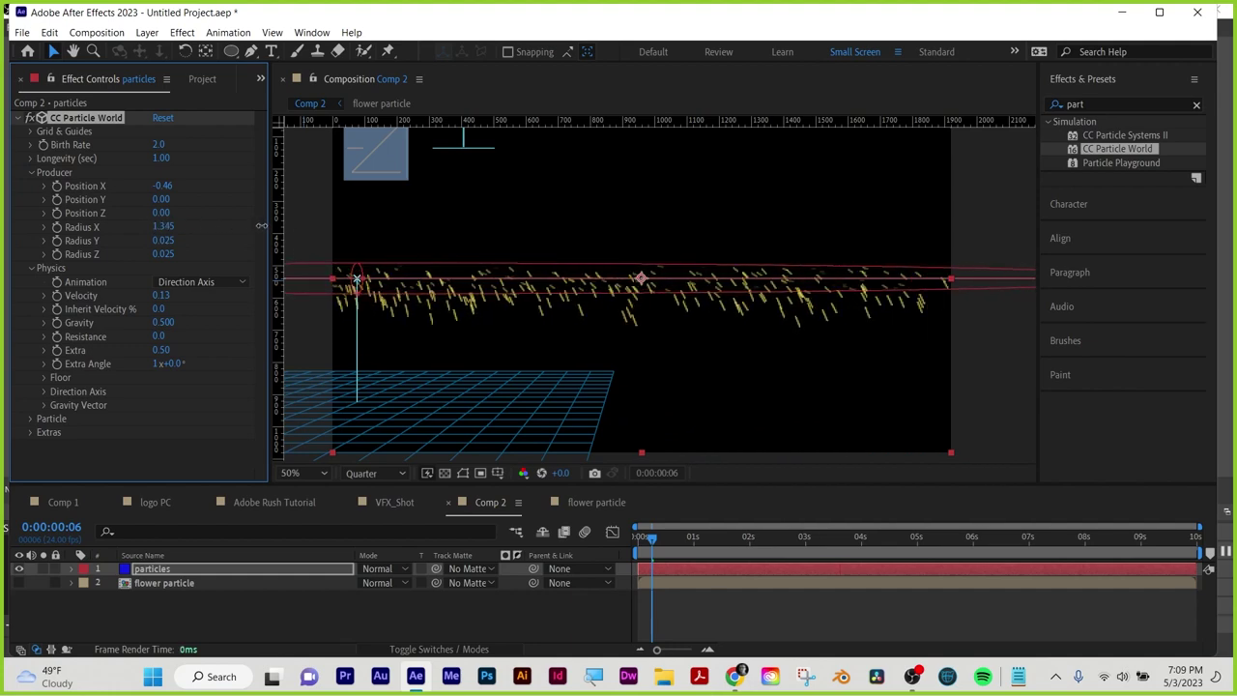
{"action": "left_click_drag", "start_coordinate": [162, 240], "coordinate": [429, 298]}
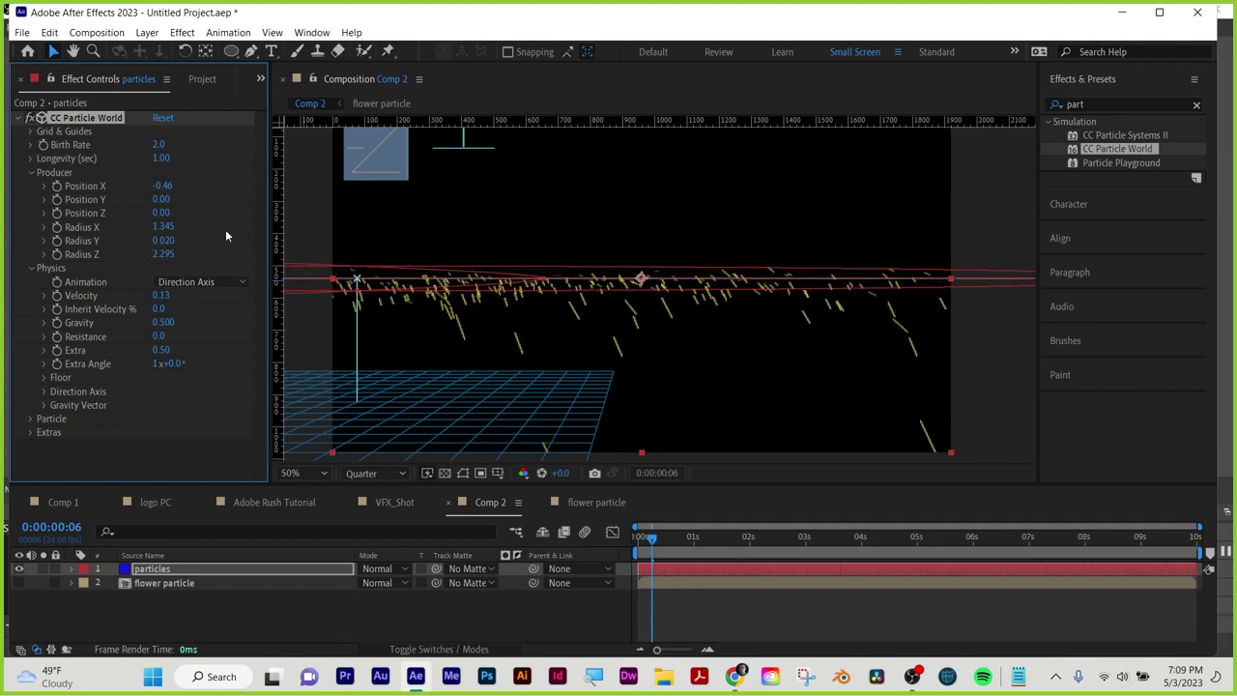
{"action": "left_click_drag", "start_coordinate": [162, 186], "coordinate": [200, 190]}
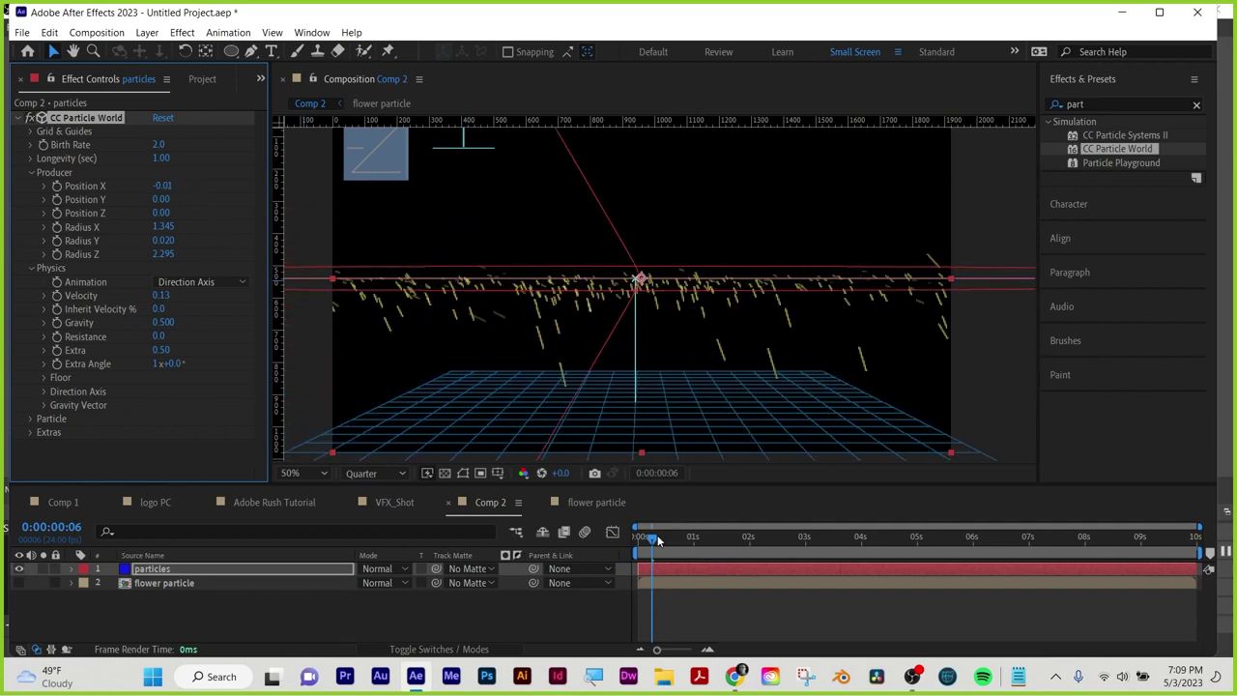
Check the particles at 0:00:02:02 and set the birth rate to 2.6 and the longevity to 8.47 seconds
{"action": "left_click_drag", "start_coordinate": [640, 538], "coordinate": [755, 542]}
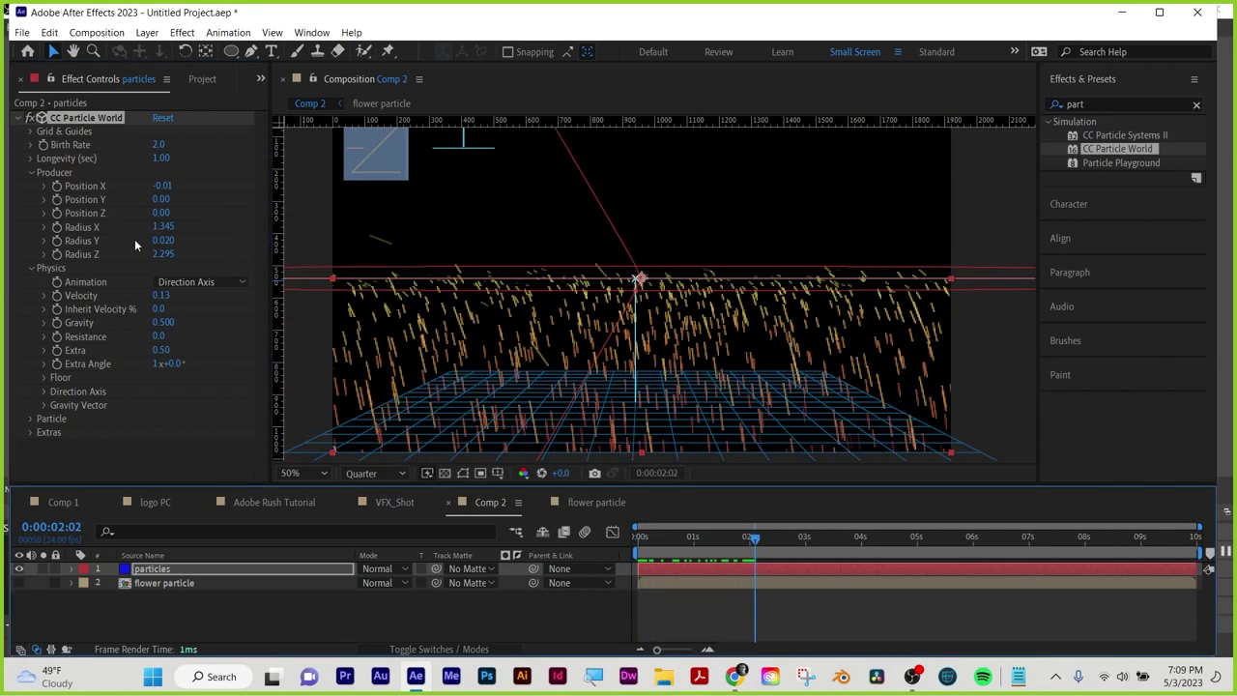
{"action": "left_click", "coordinate": [159, 145]}
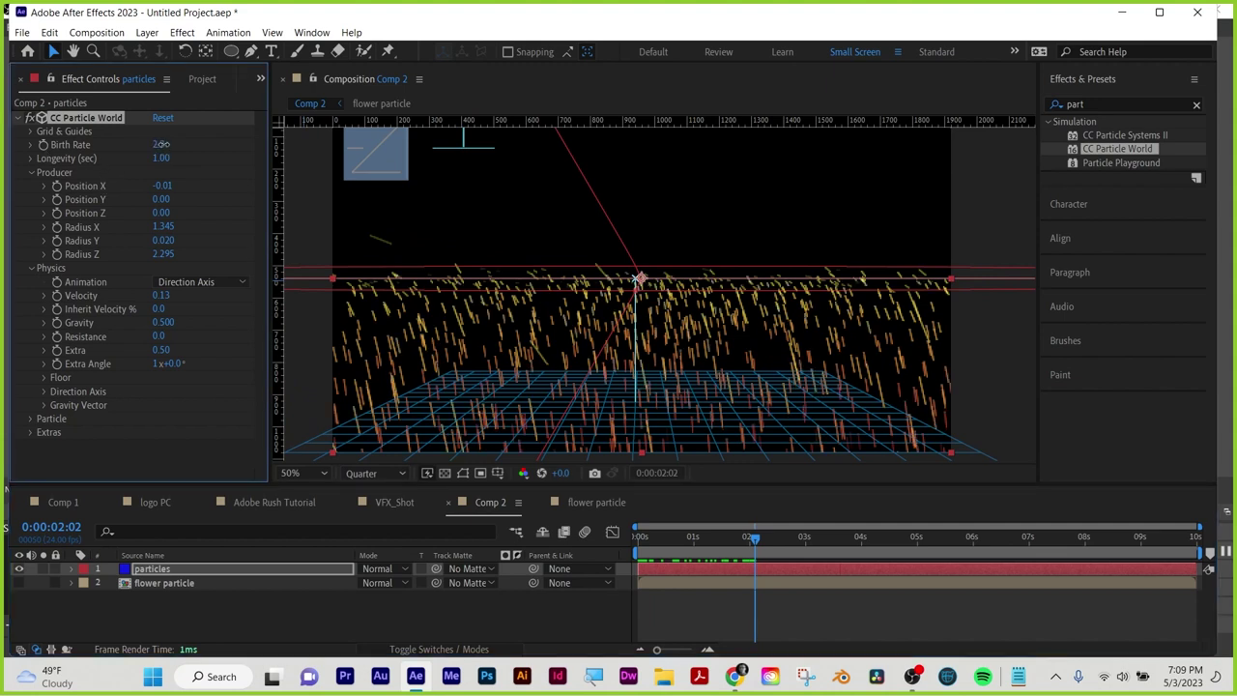
{"action": "type", "text": "2.6"}
{"action": "key", "text": "Return"}
{"action": "left_click_drag", "start_coordinate": [169, 158], "coordinate": [760, 159]}
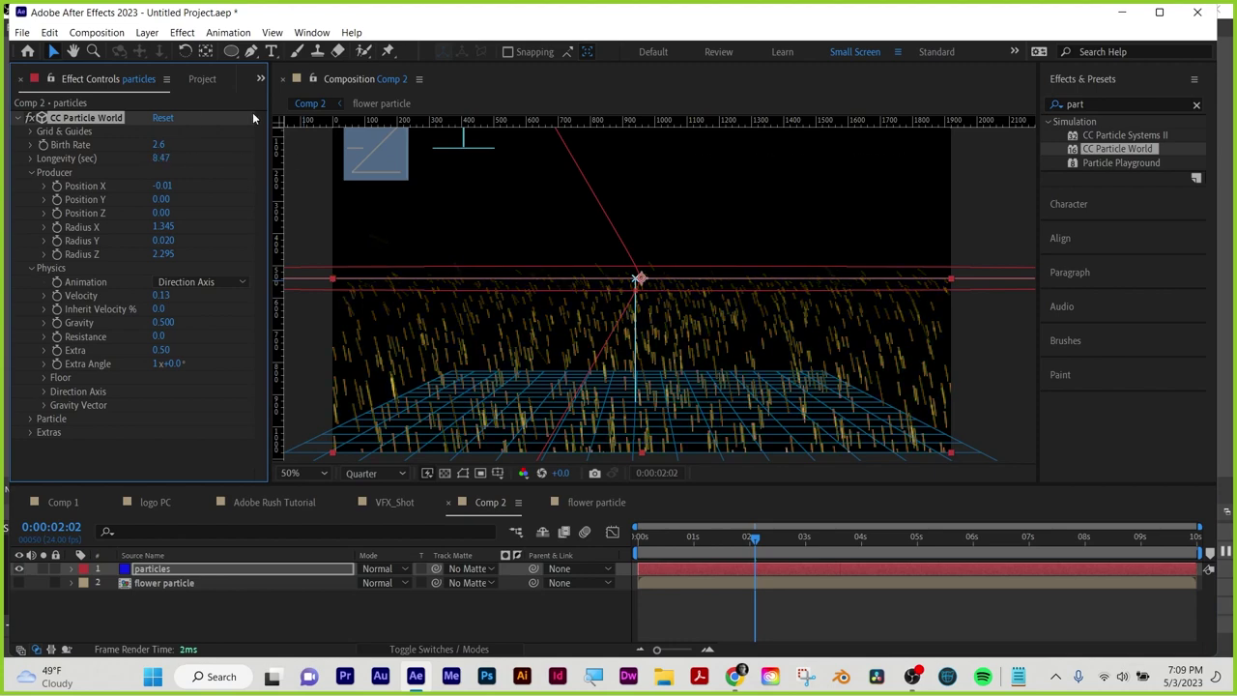
Raise the particle birth rate to 4.6 and preview the denser fall
{"action": "left_click_drag", "start_coordinate": [158, 144], "coordinate": [172, 144]}
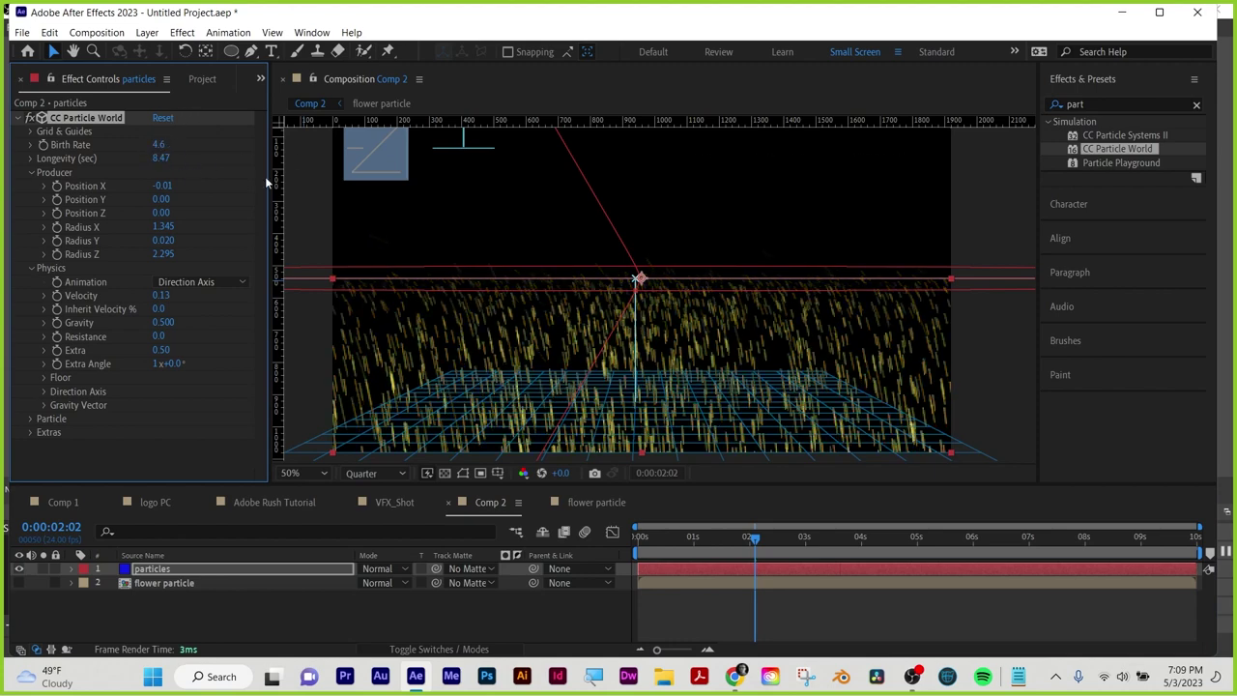
{"action": "key", "text": "space"}
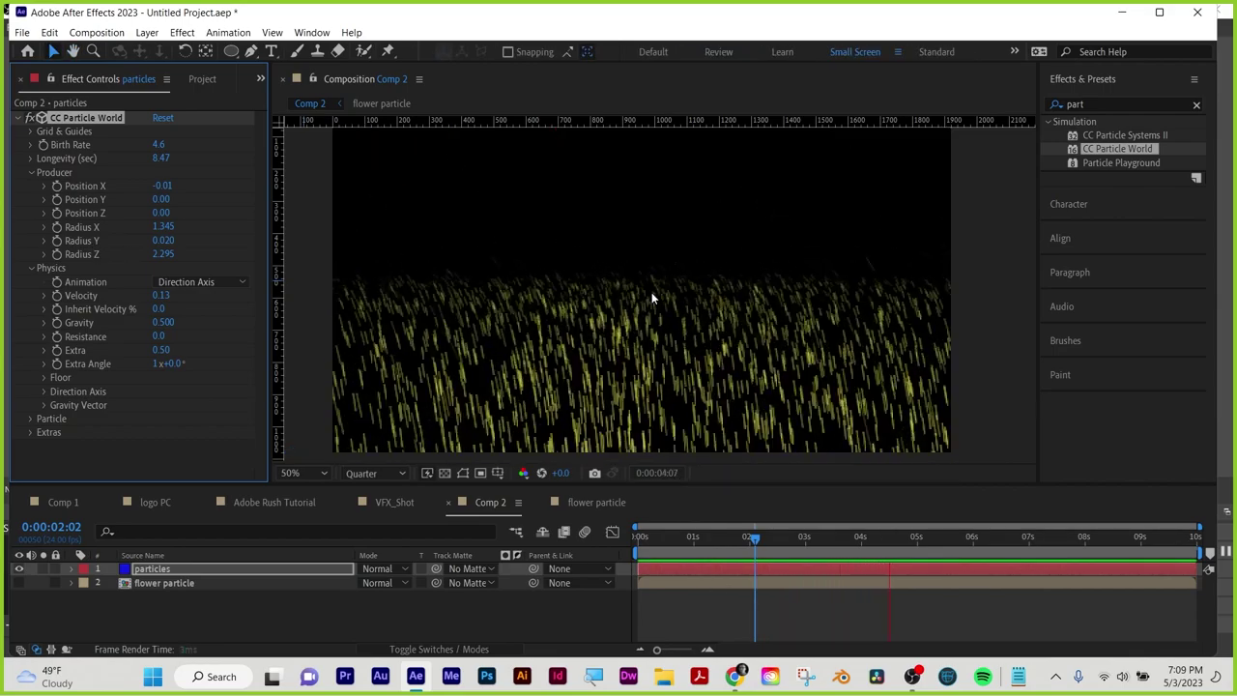
{"action": "key", "text": "space"}
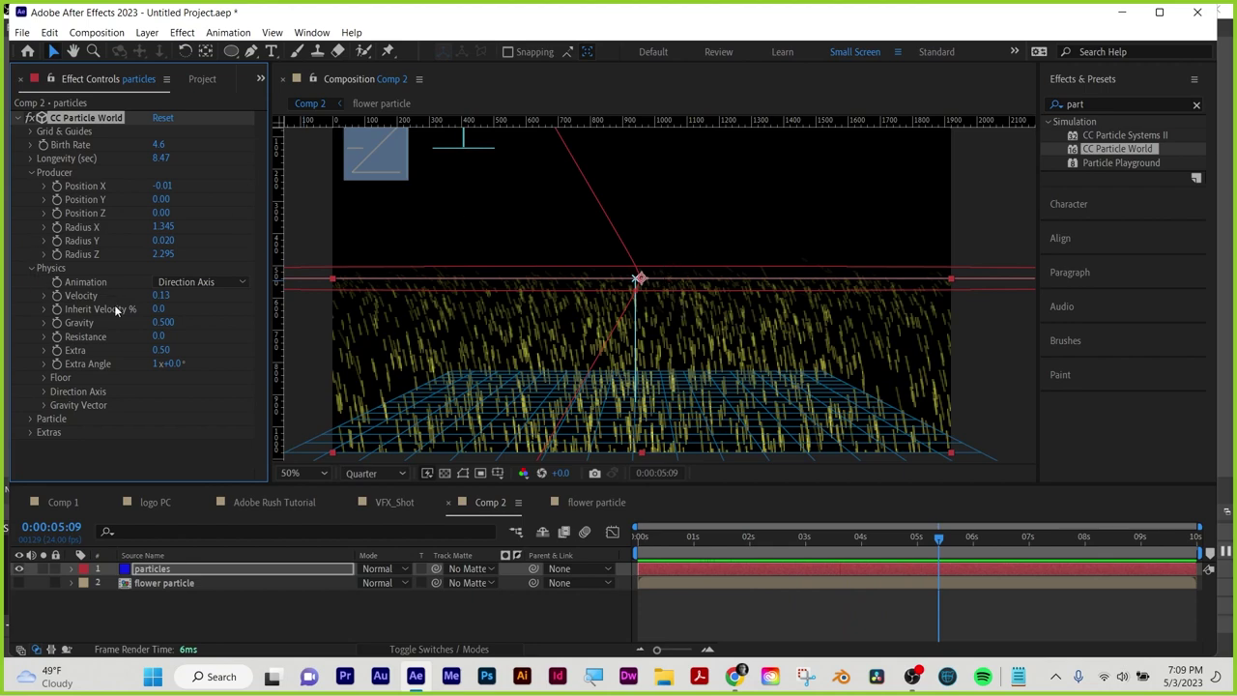
Set the particle physics gravity to 0 and preview the motion
{"action": "left_click", "coordinate": [163, 322]}
{"action": "type", "text": "0"}
{"action": "key", "text": "Return"}
{"action": "key", "text": "space"}
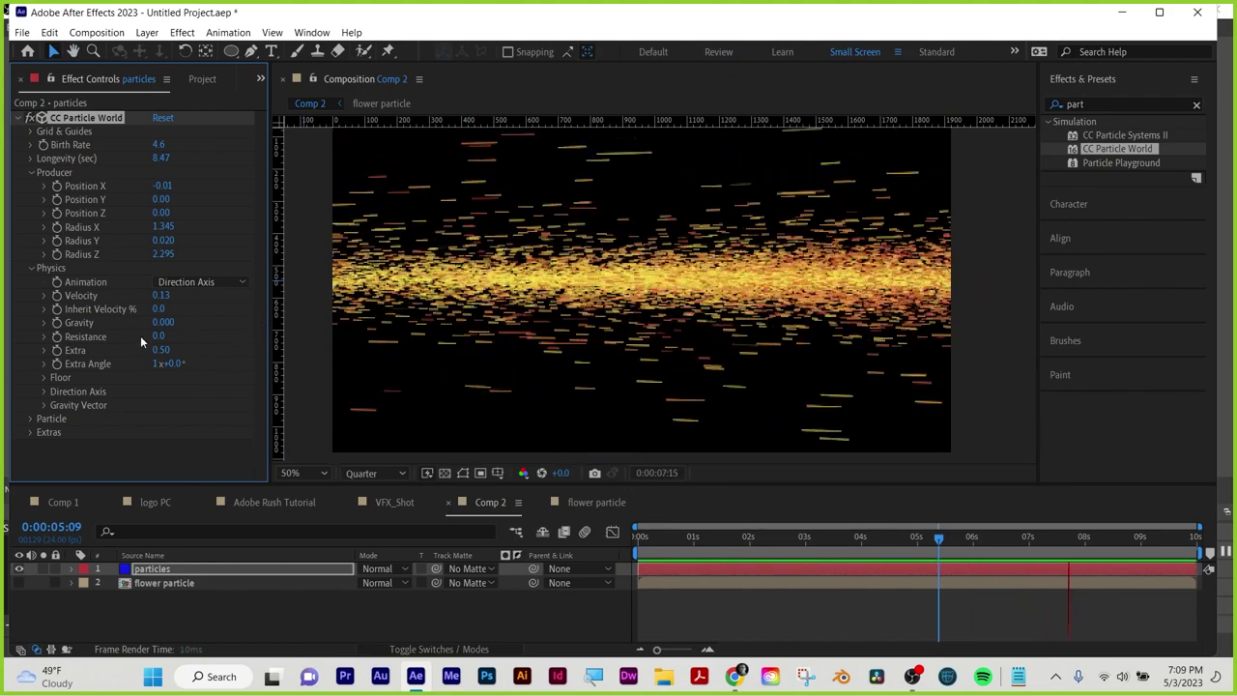
{"action": "key", "text": "space"}
Raise the particle physics resistance to 50.0 and preview the animation
{"action": "left_click_drag", "start_coordinate": [155, 337], "coordinate": [544, 312]}
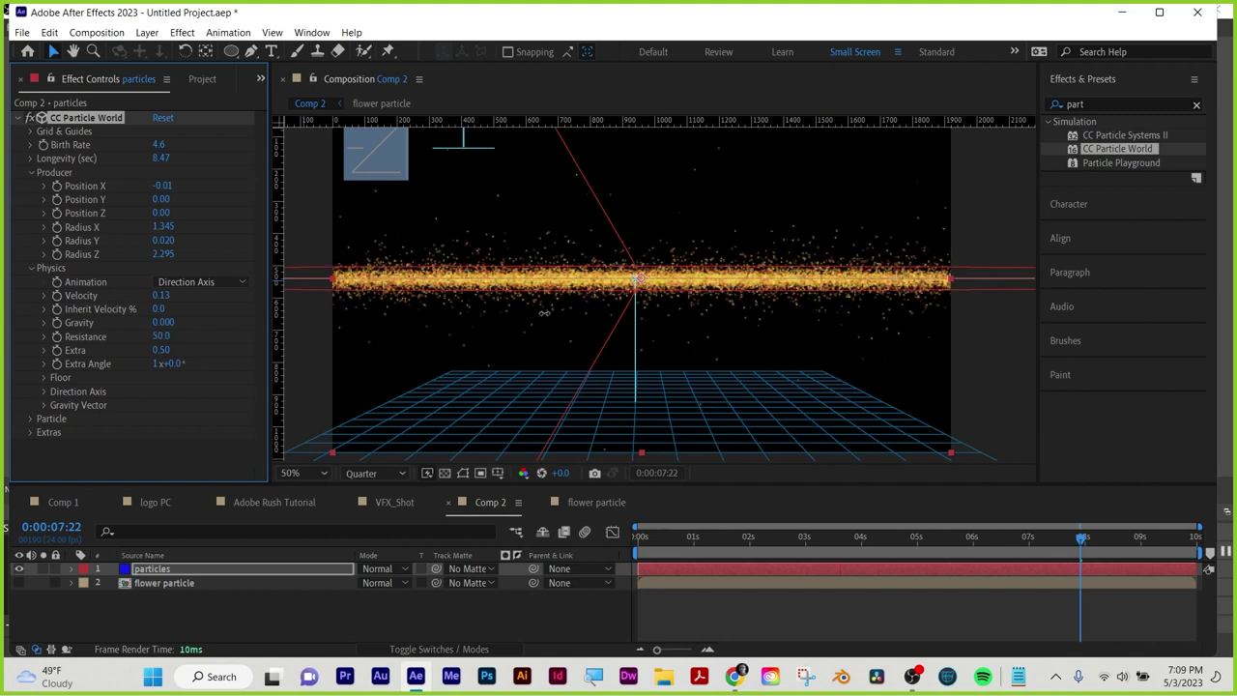
{"action": "key", "text": "space"}
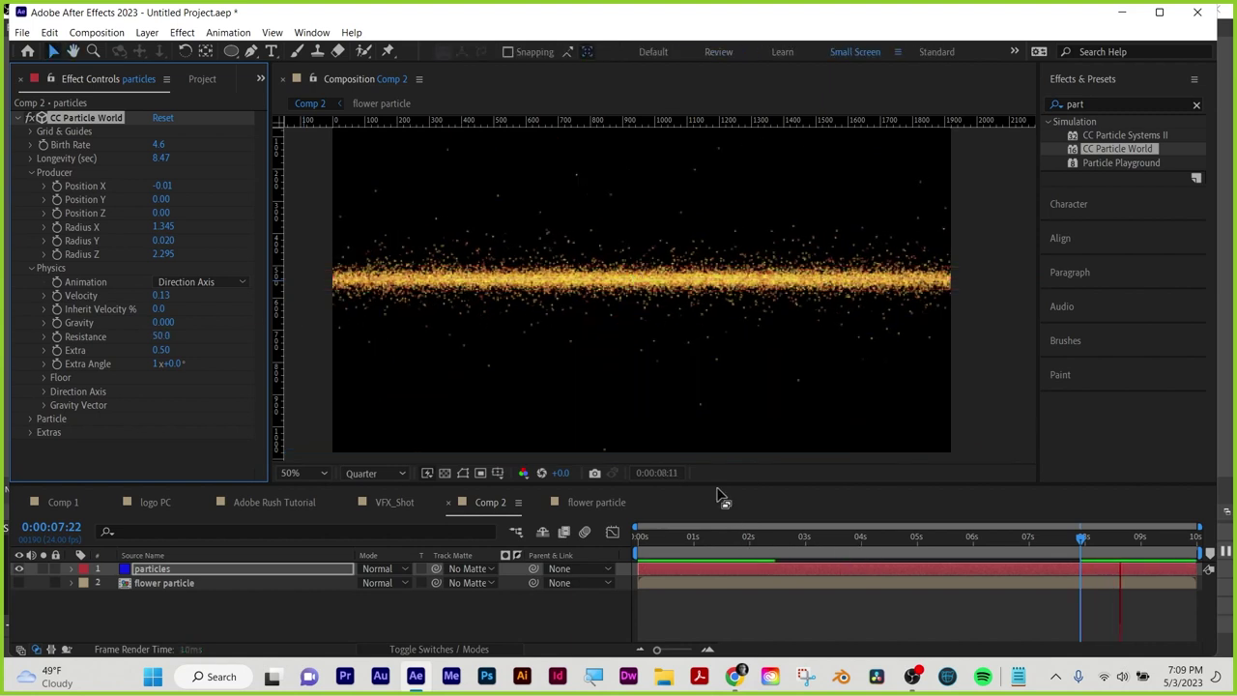
{"action": "key", "text": "space"}
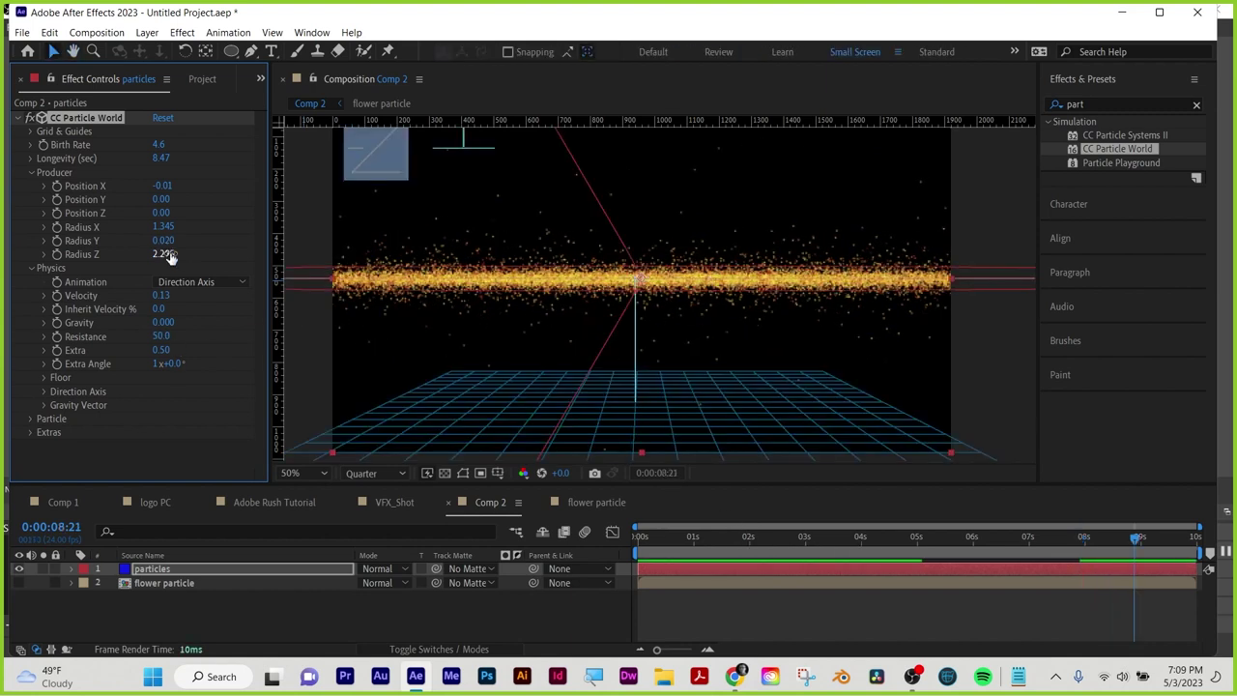
Widen and shift the particle producer with Radius Z 3.025, Radius X 2.285, Position X -0.24 and Position Y 0.18
{"action": "mouse_move", "coordinate": [164, 254]}
{"action": "left_mouse_down"}
{"action": "mouse_move", "coordinate": [218, 251]}
{"action": "mouse_move", "coordinate": [175, 239]}
{"action": "mouse_move", "coordinate": [222, 239]}
{"action": "mouse_move", "coordinate": [166, 240]}
{"action": "left_mouse_up"}
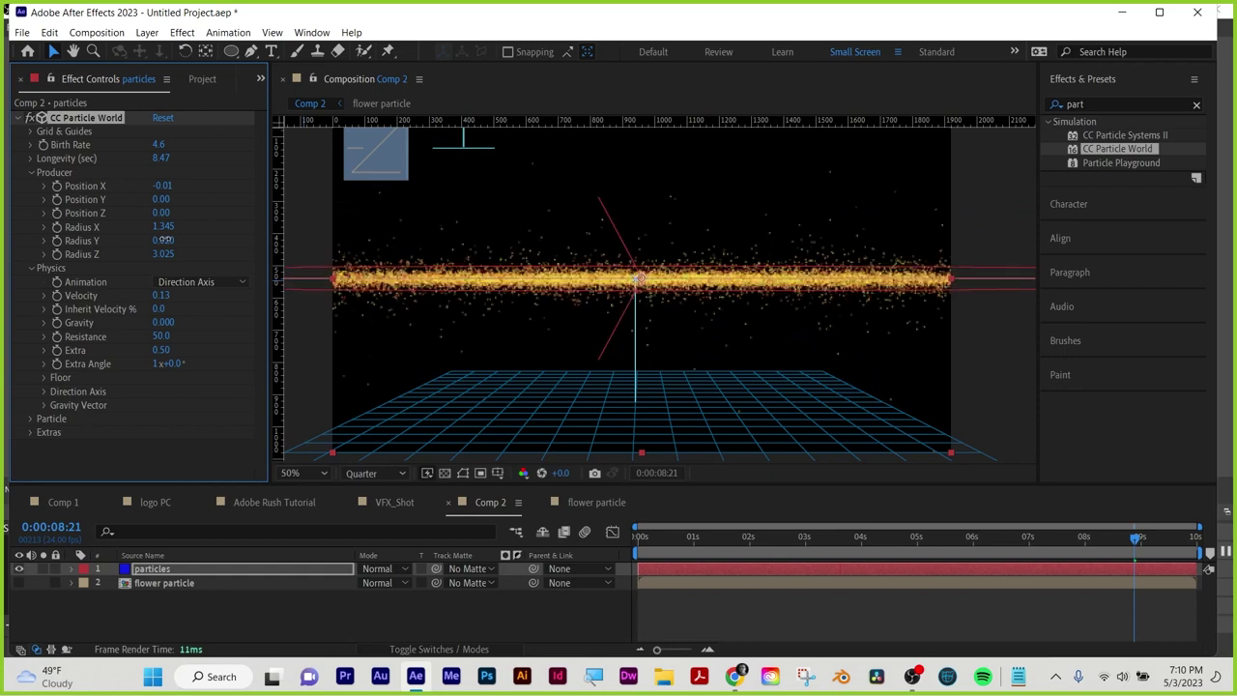
{"action": "left_click_drag", "start_coordinate": [165, 226], "coordinate": [262, 253]}
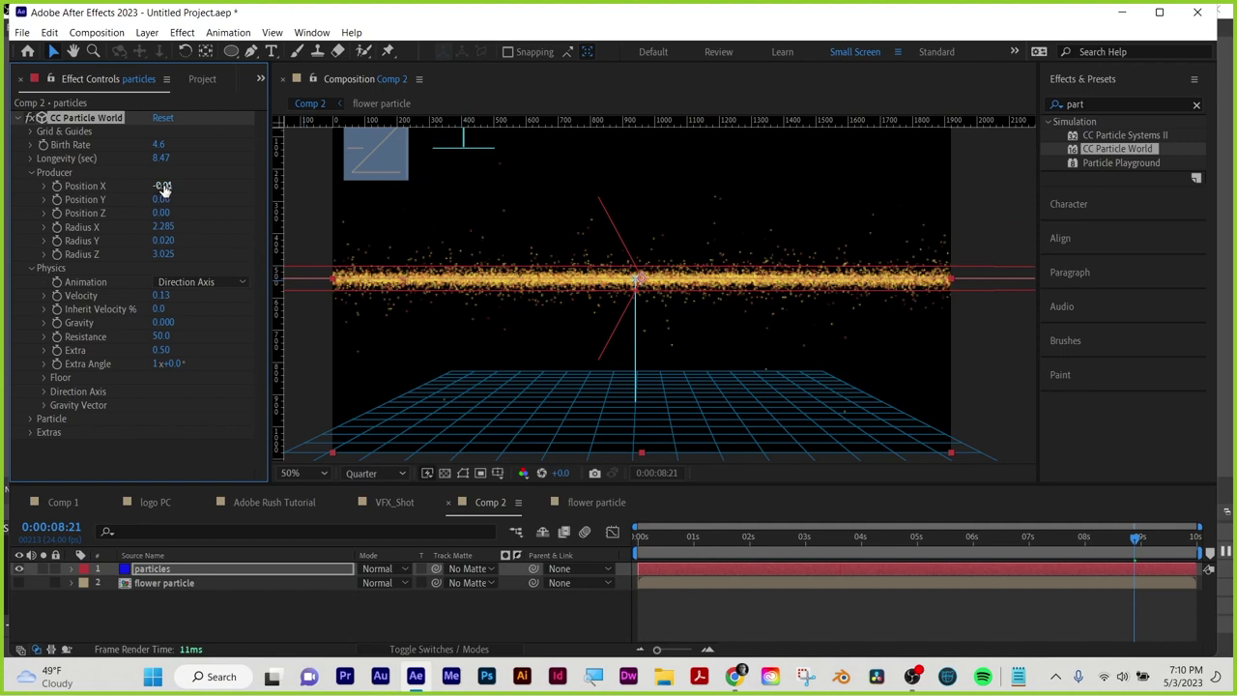
{"action": "mouse_move", "coordinate": [161, 186]}
{"action": "left_mouse_down"}
{"action": "mouse_move", "coordinate": [137, 191]}
{"action": "mouse_move", "coordinate": [177, 198]}
{"action": "left_mouse_up"}
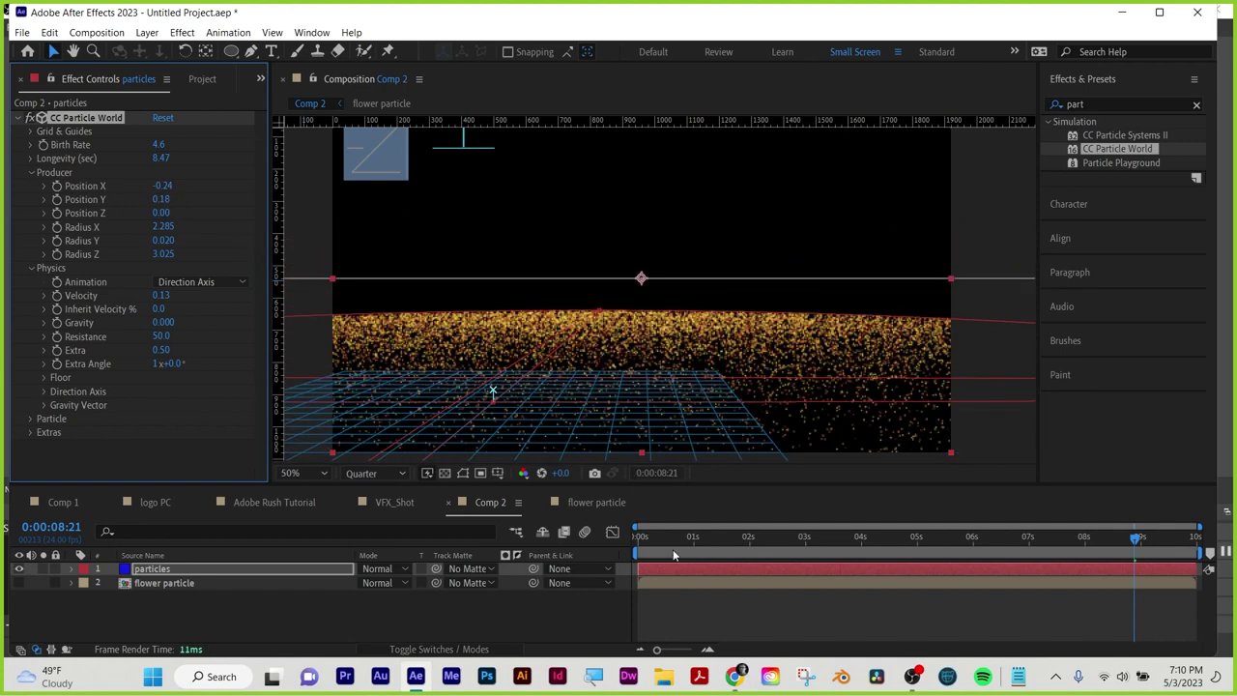
Shift the particles layer earlier so the frame is already filled at the start, extend it past the composition's end, and check 0:00:03:11
{"action": "left_click_drag", "start_coordinate": [629, 538], "coordinate": [1060, 540]}
{"action": "key", "text": "Home"}
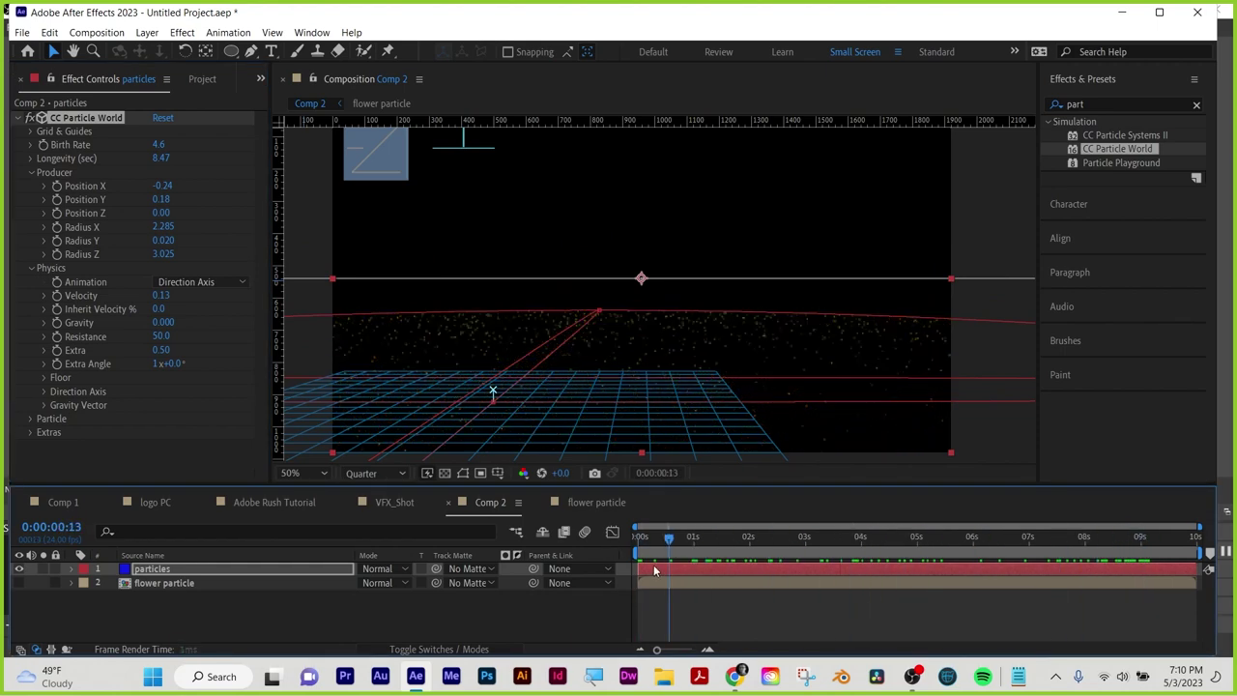
{"action": "left_click_drag", "start_coordinate": [895, 569], "coordinate": [677, 568]}
{"action": "left_click_drag", "start_coordinate": [985, 569], "coordinate": [1233, 575]}
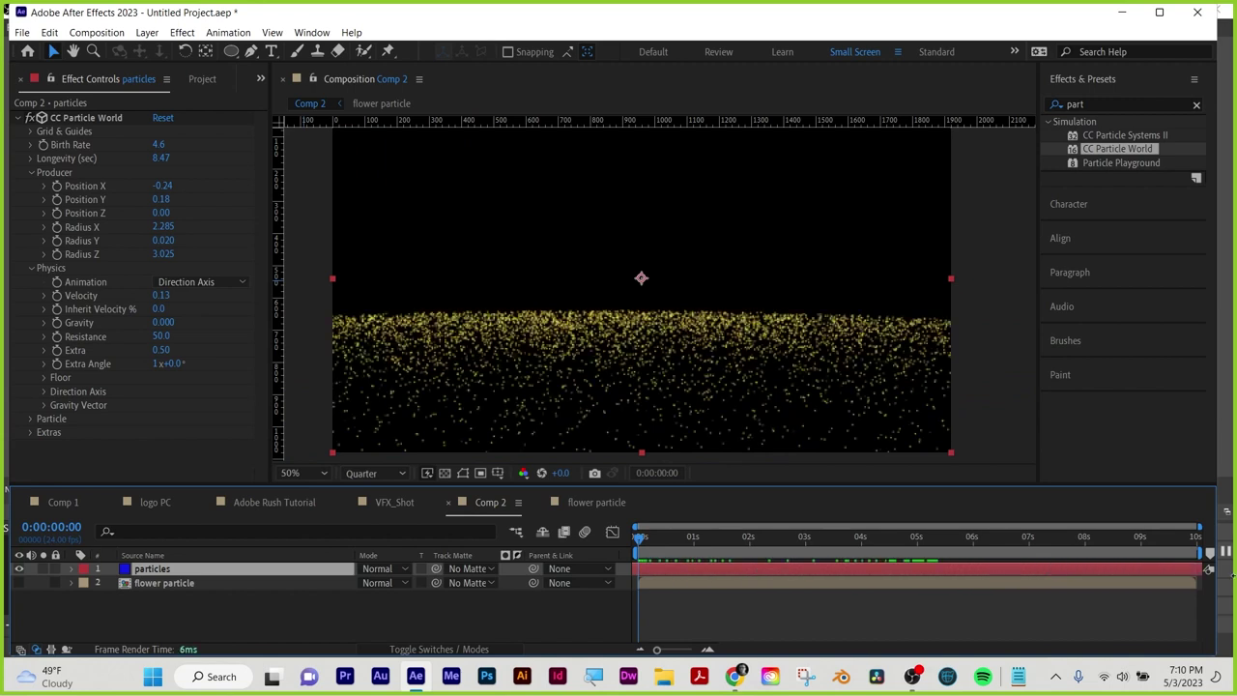
{"action": "left_click", "coordinate": [830, 545]}
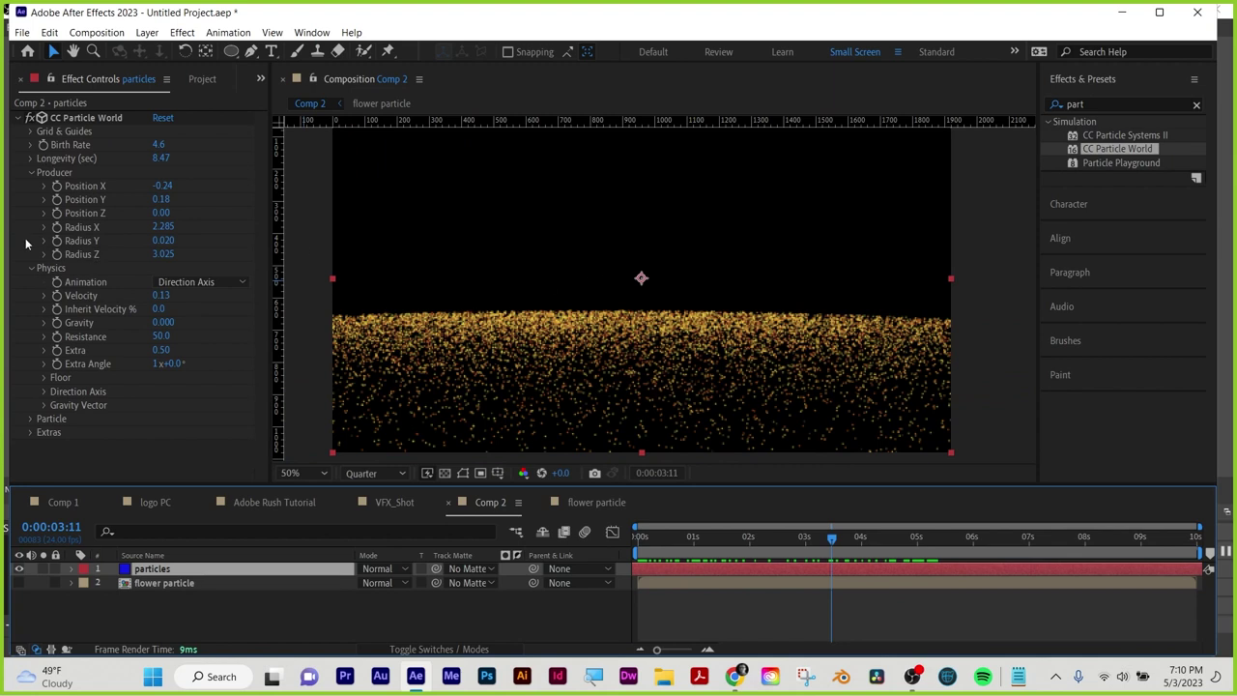
Redraw the particle Opacity Map at full opacity across the particles' whole life
{"action": "left_click", "coordinate": [31, 173]}
{"action": "left_click", "coordinate": [32, 186]}
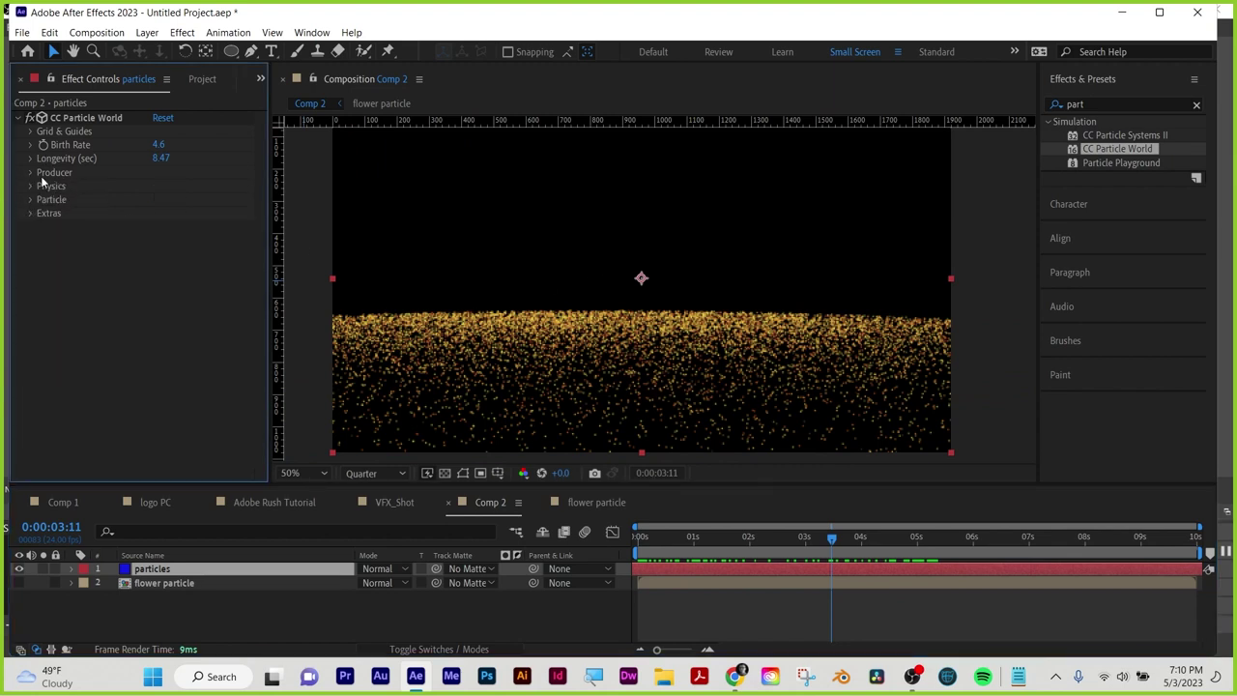
{"action": "left_click", "coordinate": [31, 200]}
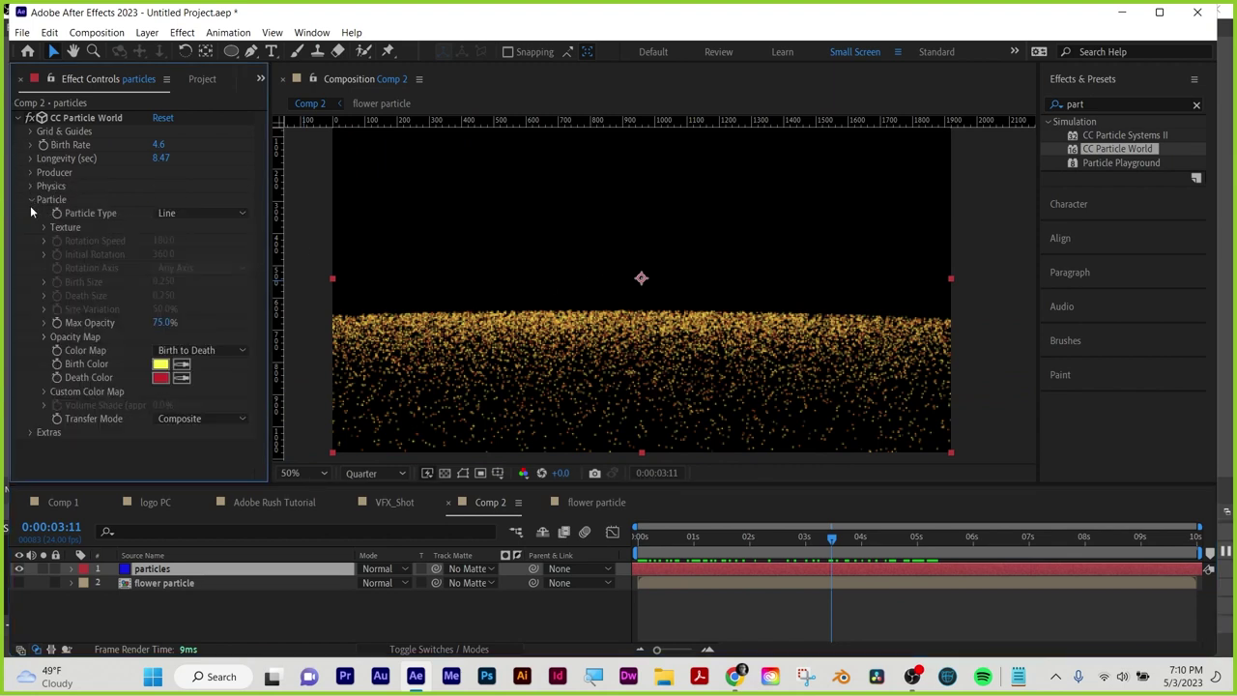
{"action": "left_click", "coordinate": [44, 336]}
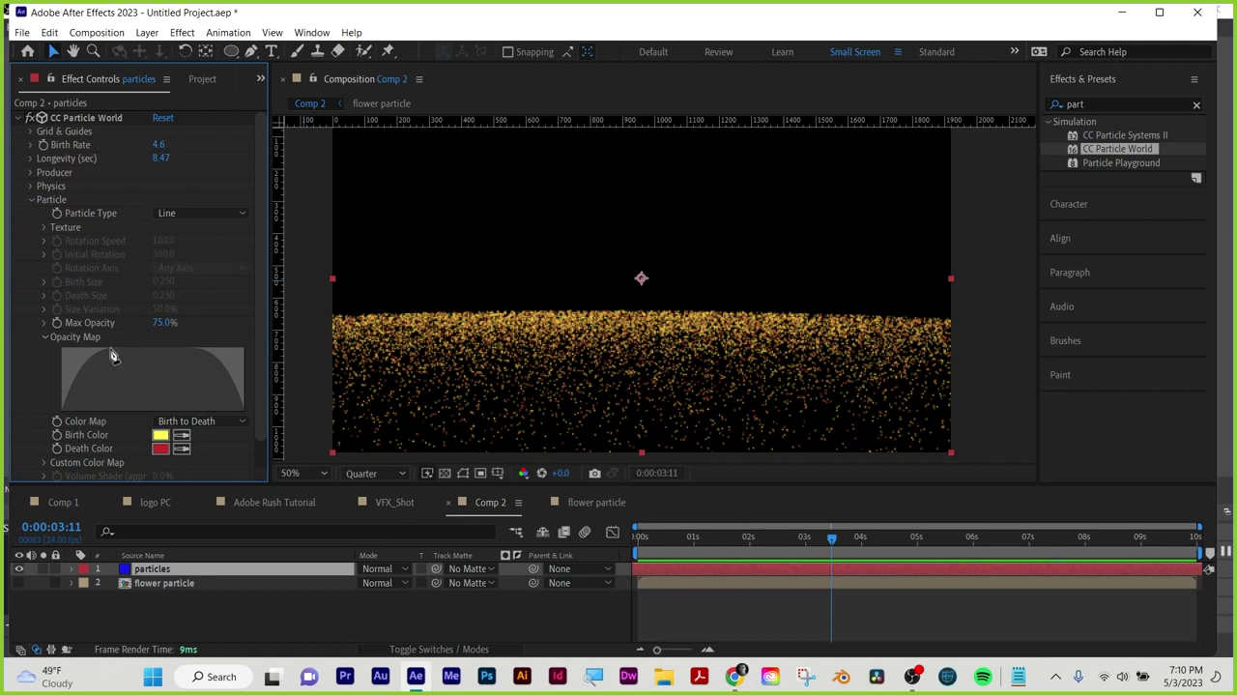
{"action": "mouse_move", "coordinate": [53, 345]}
{"action": "left_mouse_down"}
{"action": "mouse_move", "coordinate": [112, 352]}
{"action": "mouse_move", "coordinate": [40, 346]}
{"action": "mouse_move", "coordinate": [297, 345]}
{"action": "left_mouse_up"}
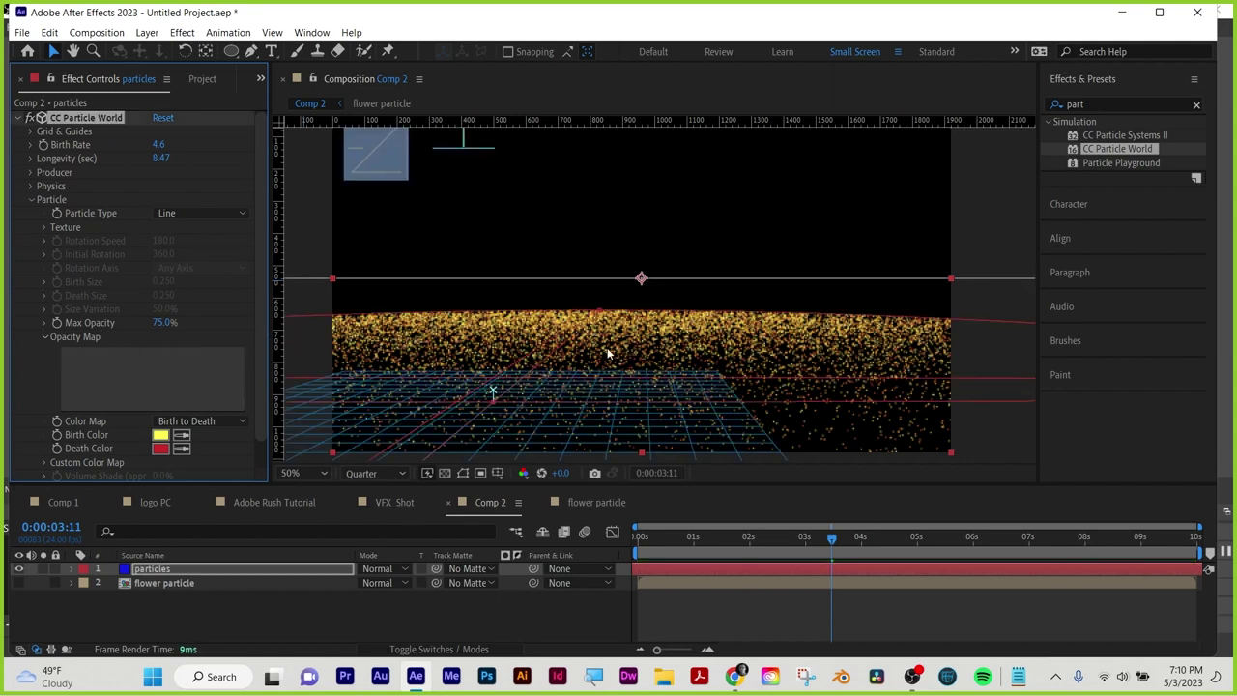
Preview the particles from the start, raise their Max Opacity to 100%, and check the frame at 0:00:01:00
{"action": "left_click_drag", "start_coordinate": [672, 534], "coordinate": [603, 539]}
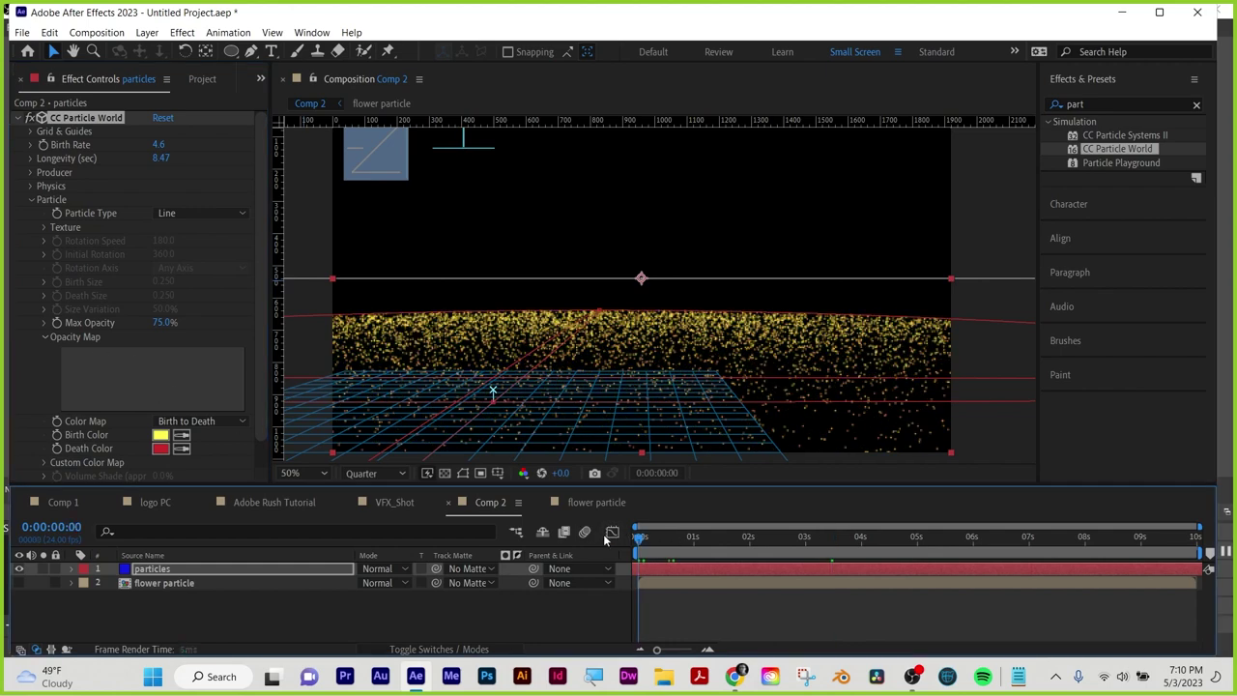
{"action": "key", "text": "space"}
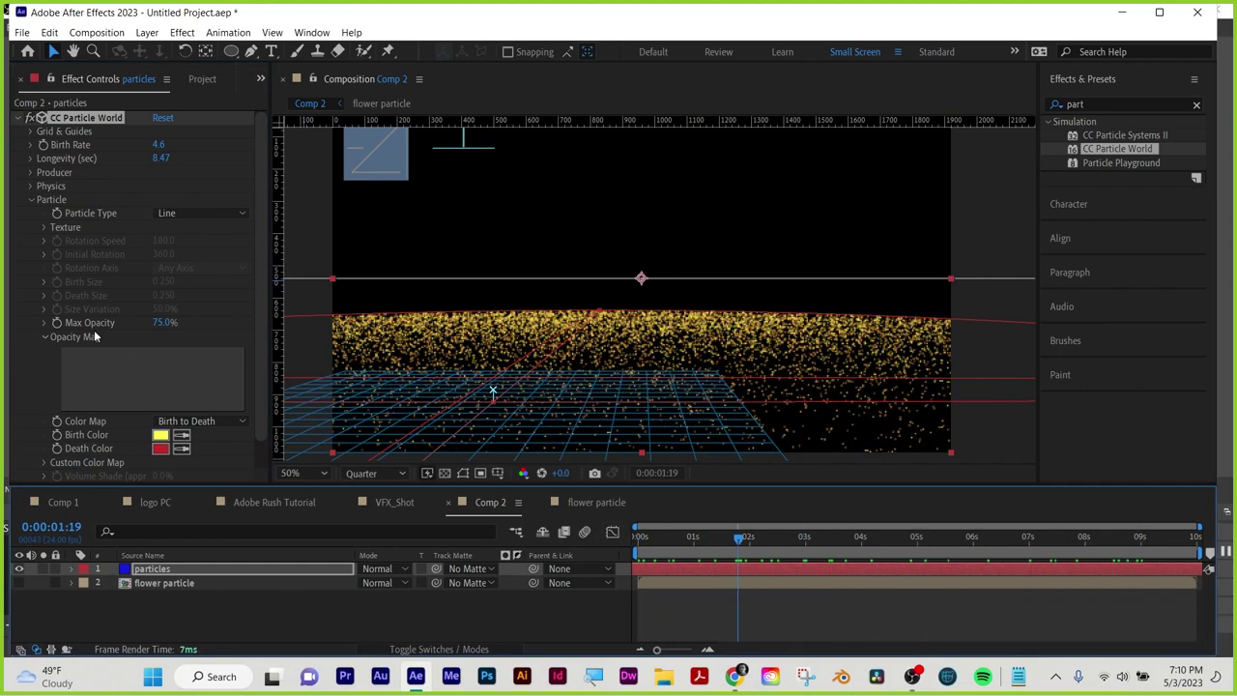
{"action": "left_click_drag", "start_coordinate": [163, 323], "coordinate": [317, 321]}
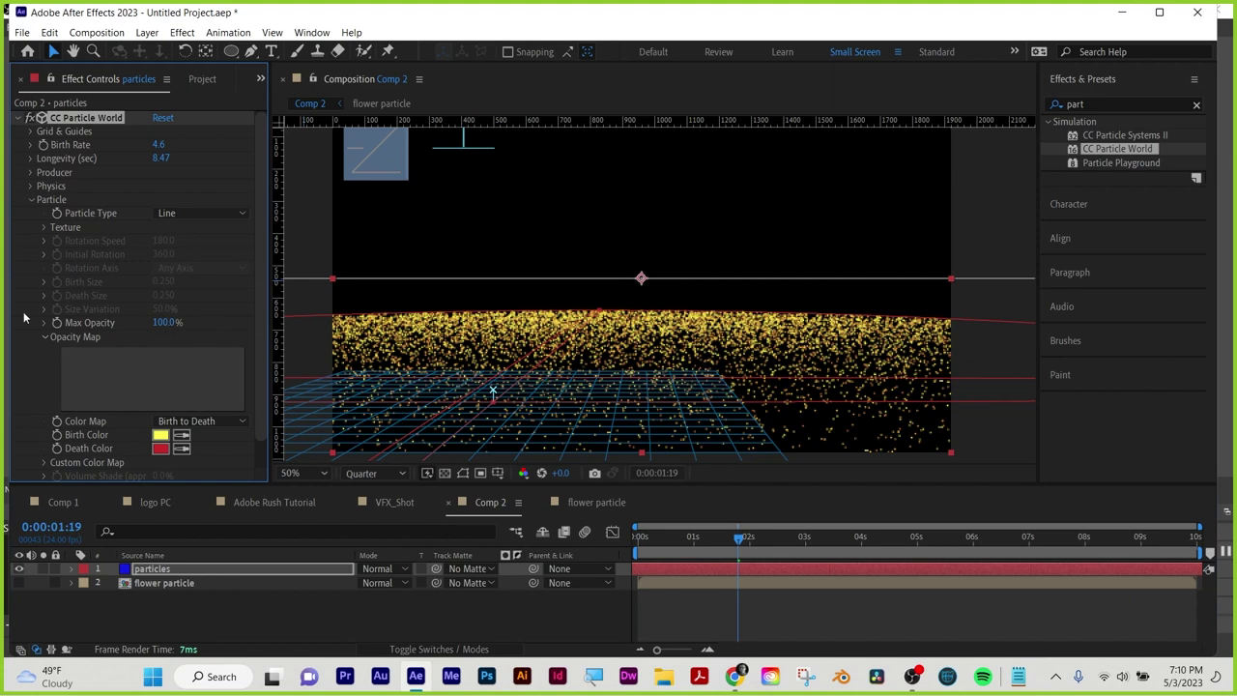
{"action": "left_click", "coordinate": [30, 200]}
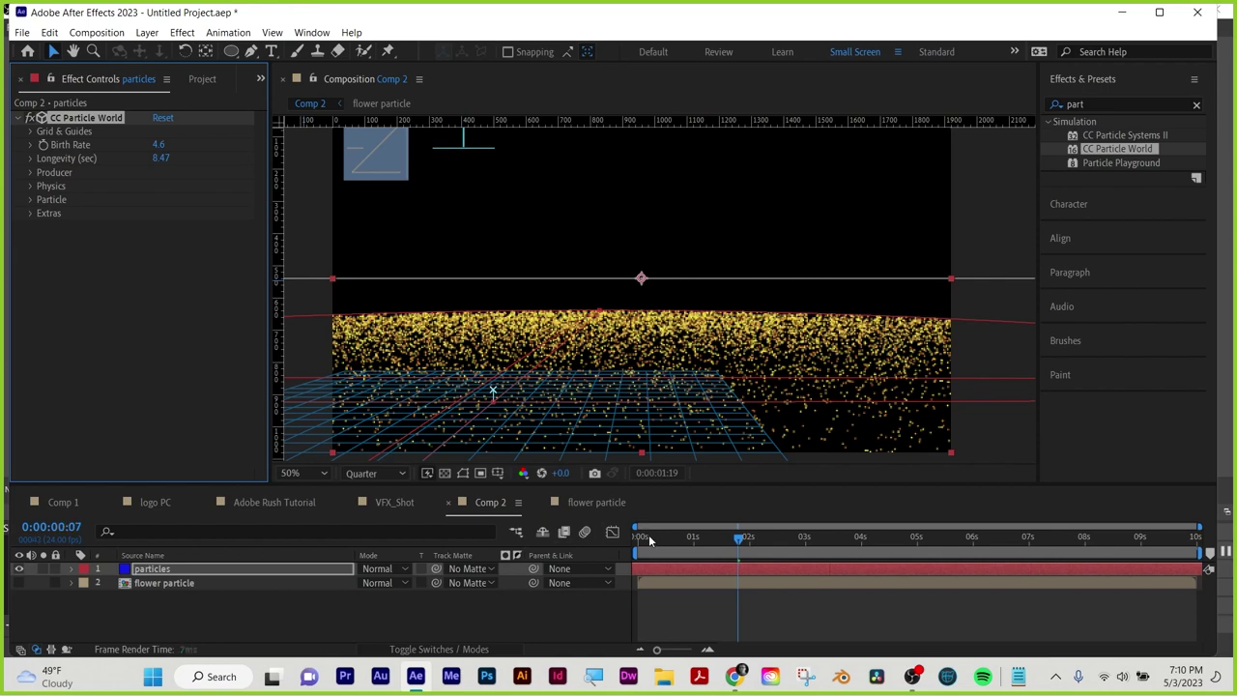
{"action": "left_click", "coordinate": [693, 538]}
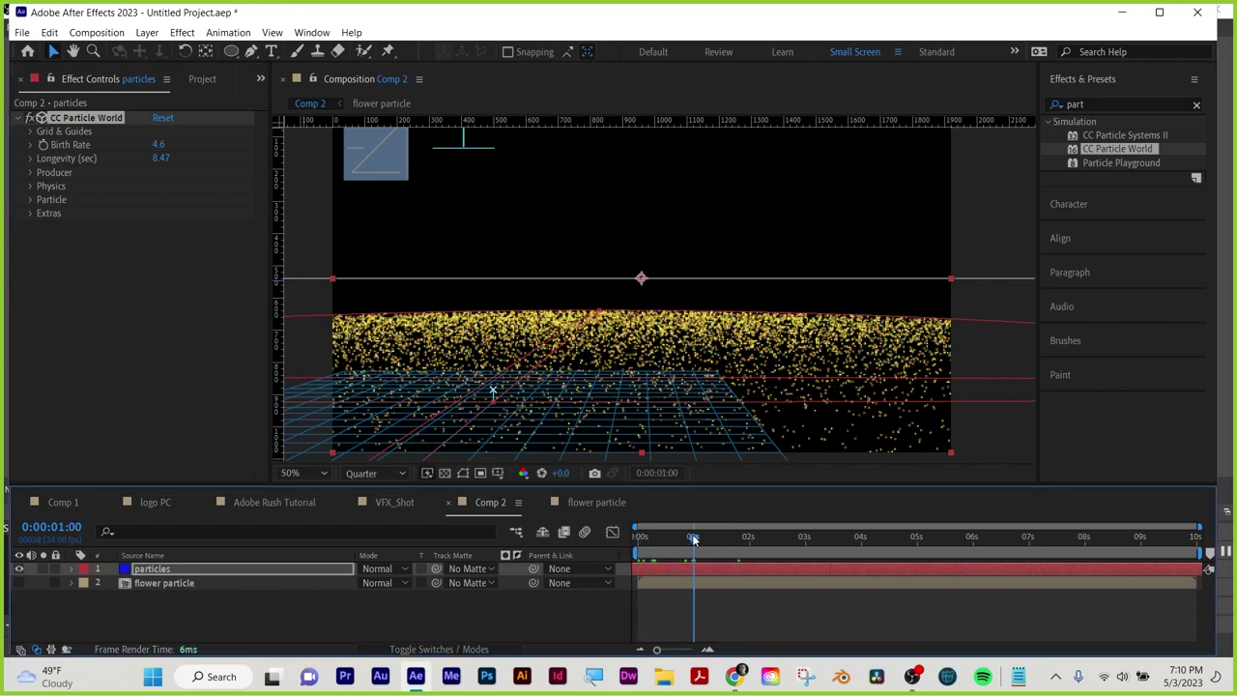
Try Shaded Sphere as the particle type and settle on Textured Square
{"action": "left_click", "coordinate": [30, 199]}
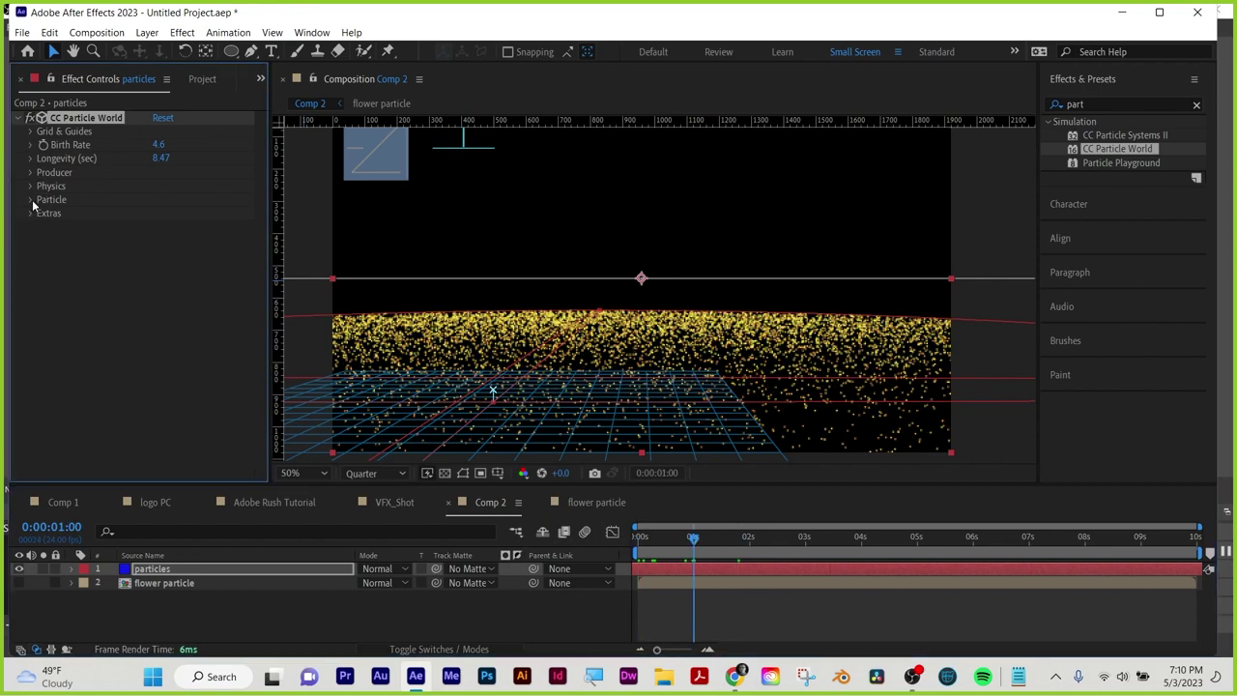
{"action": "left_click", "coordinate": [220, 200]}
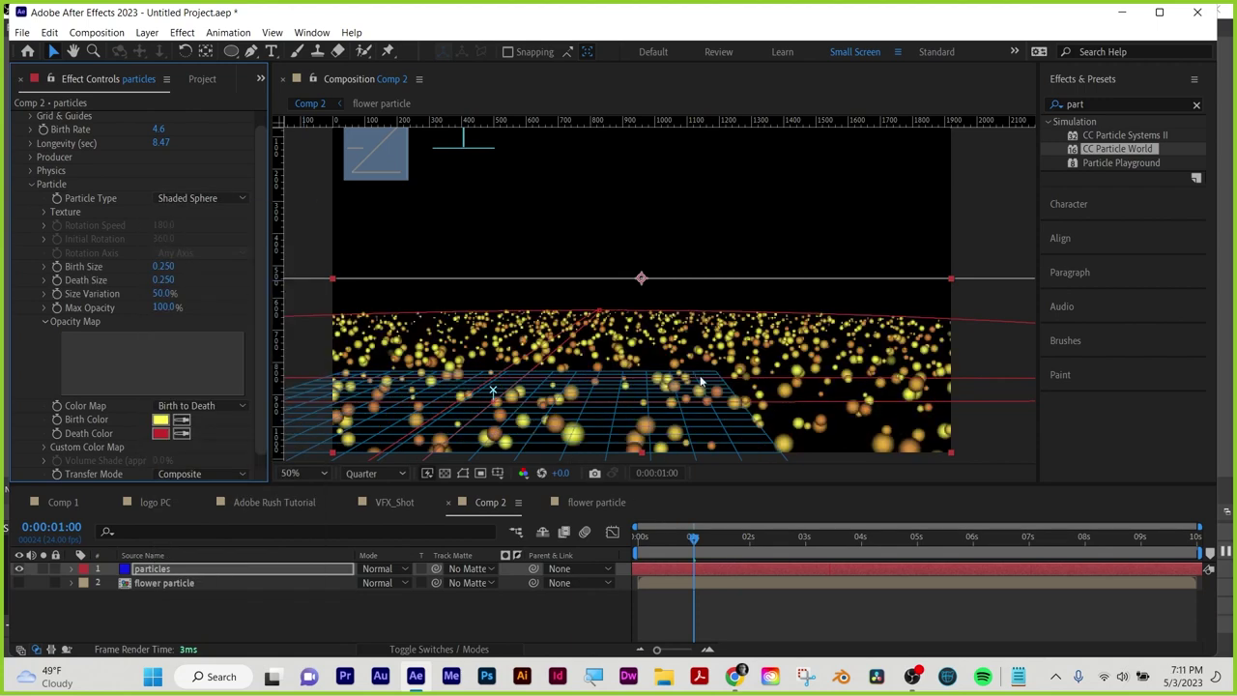
{"action": "left_click", "coordinate": [193, 200]}
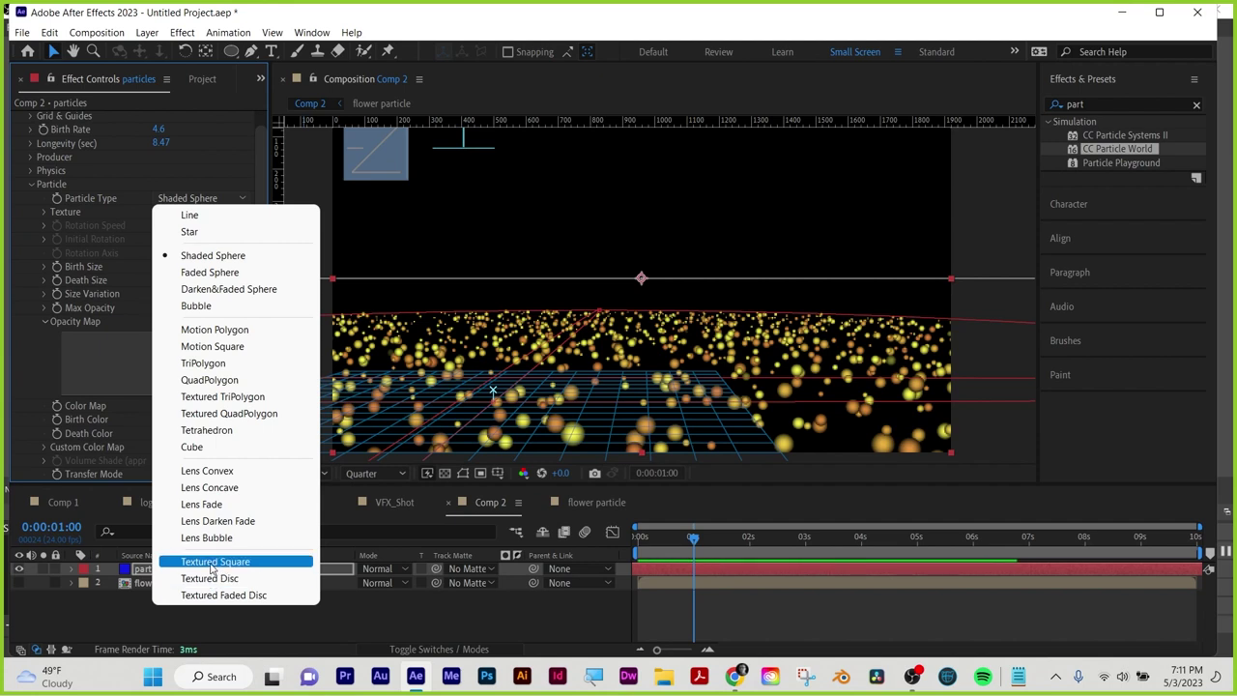
{"action": "left_click", "coordinate": [206, 562]}
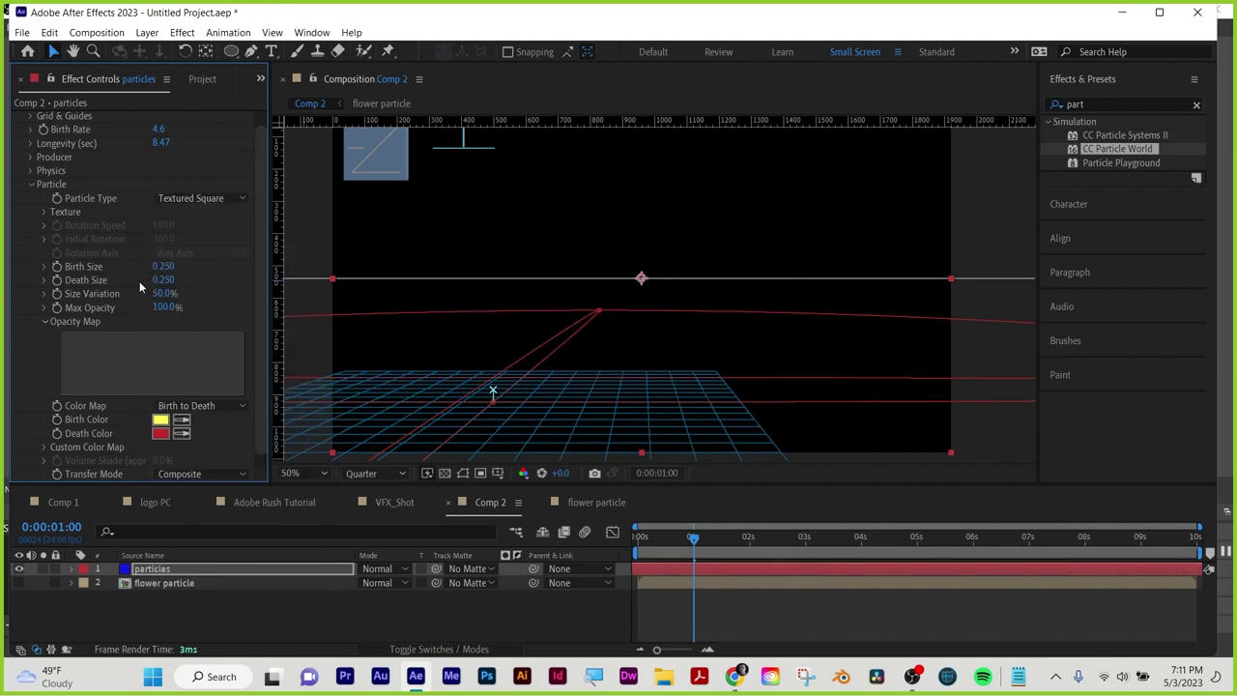
Use the flower particle layer with Effects & Masks as the particle texture
{"action": "left_click", "coordinate": [43, 211]}
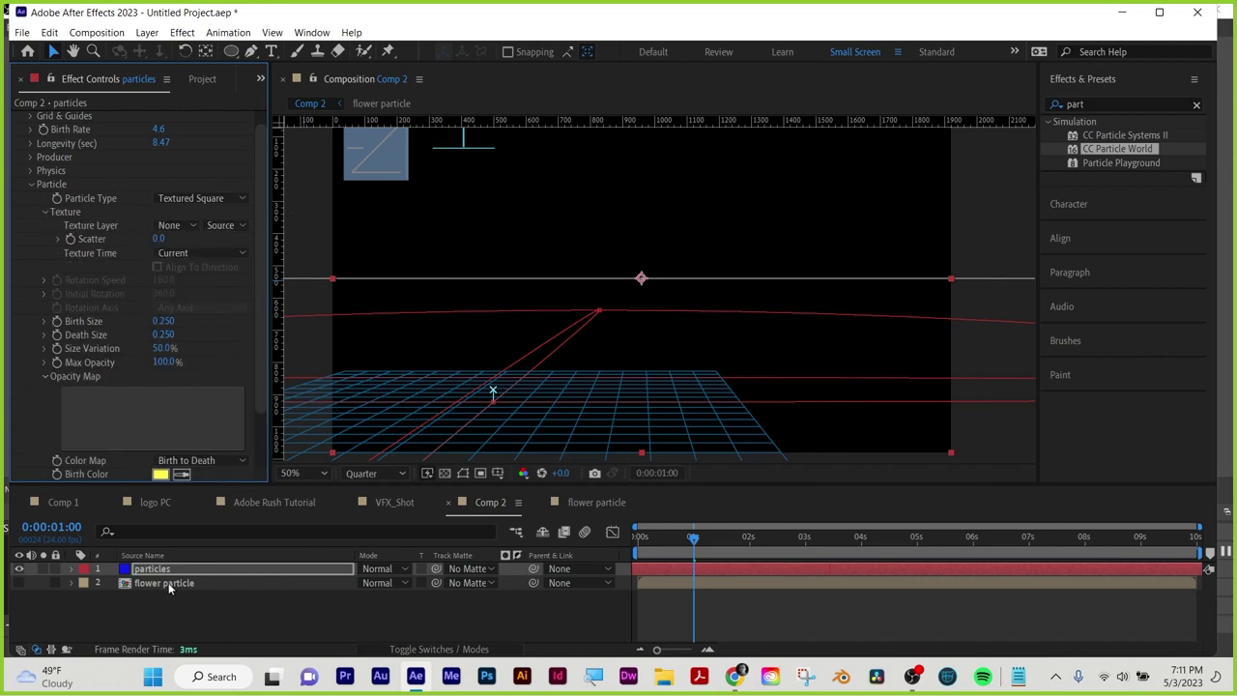
{"action": "left_click", "coordinate": [174, 225]}
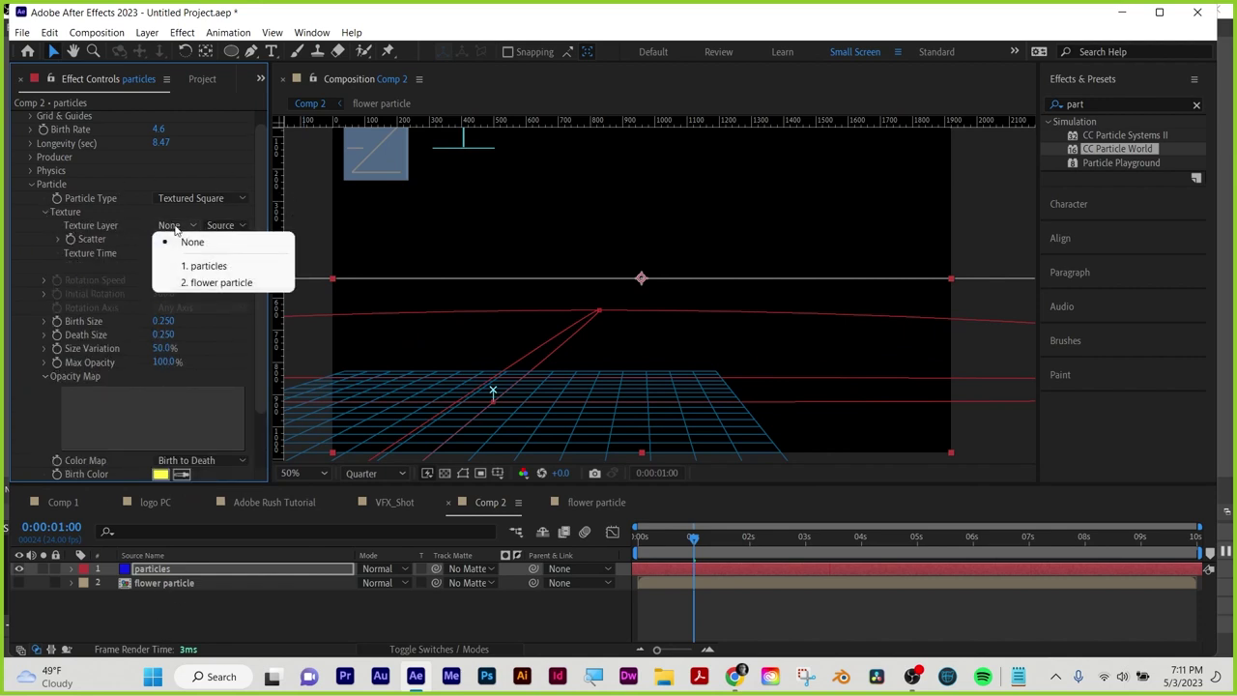
{"action": "left_click", "coordinate": [191, 284]}
{"action": "left_click", "coordinate": [222, 225]}
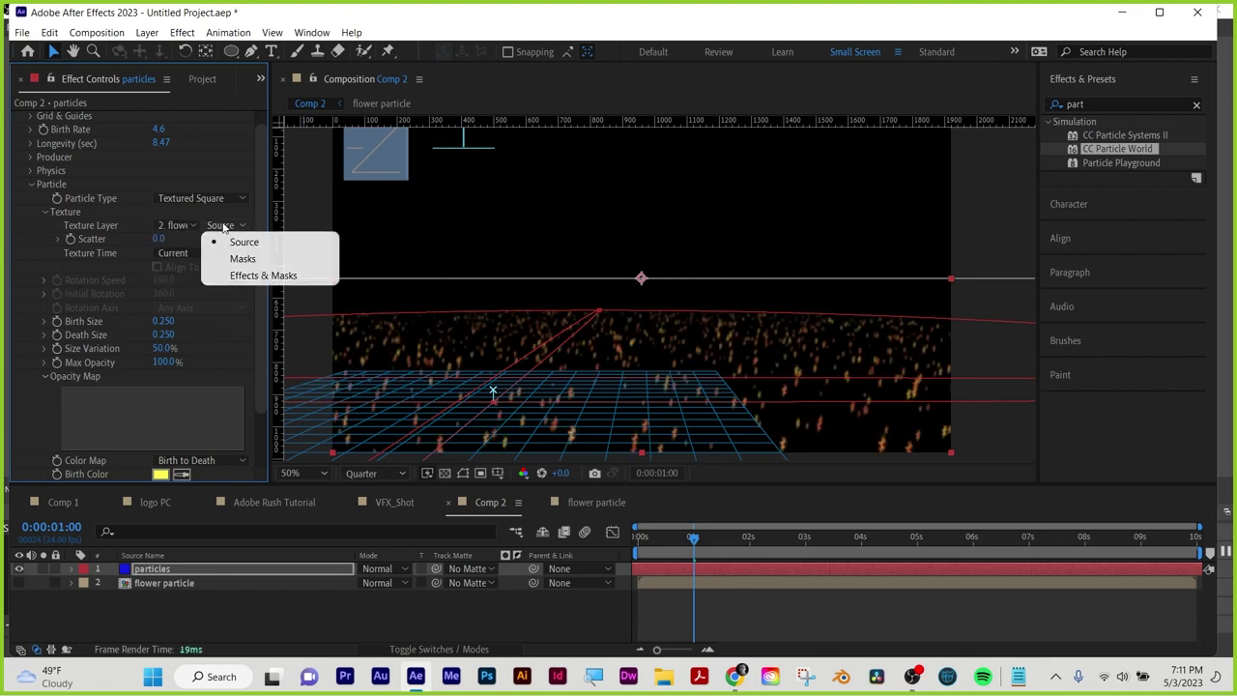
{"action": "left_click", "coordinate": [229, 275]}
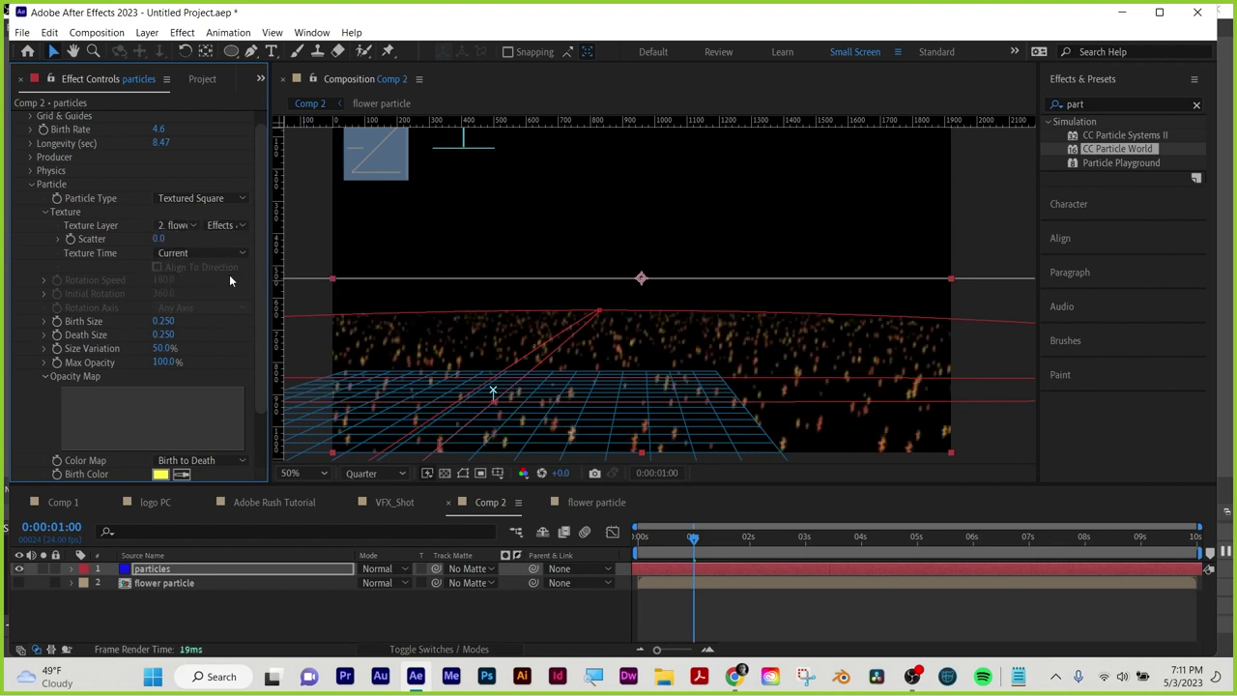
Enlarge the flower particles to a Birth Size of 1.180 and a Death Size of 1.300
{"action": "left_click_drag", "start_coordinate": [167, 321], "coordinate": [195, 330]}
{"action": "left_click", "coordinate": [163, 335]}
{"action": "type", "text": "0.75"}
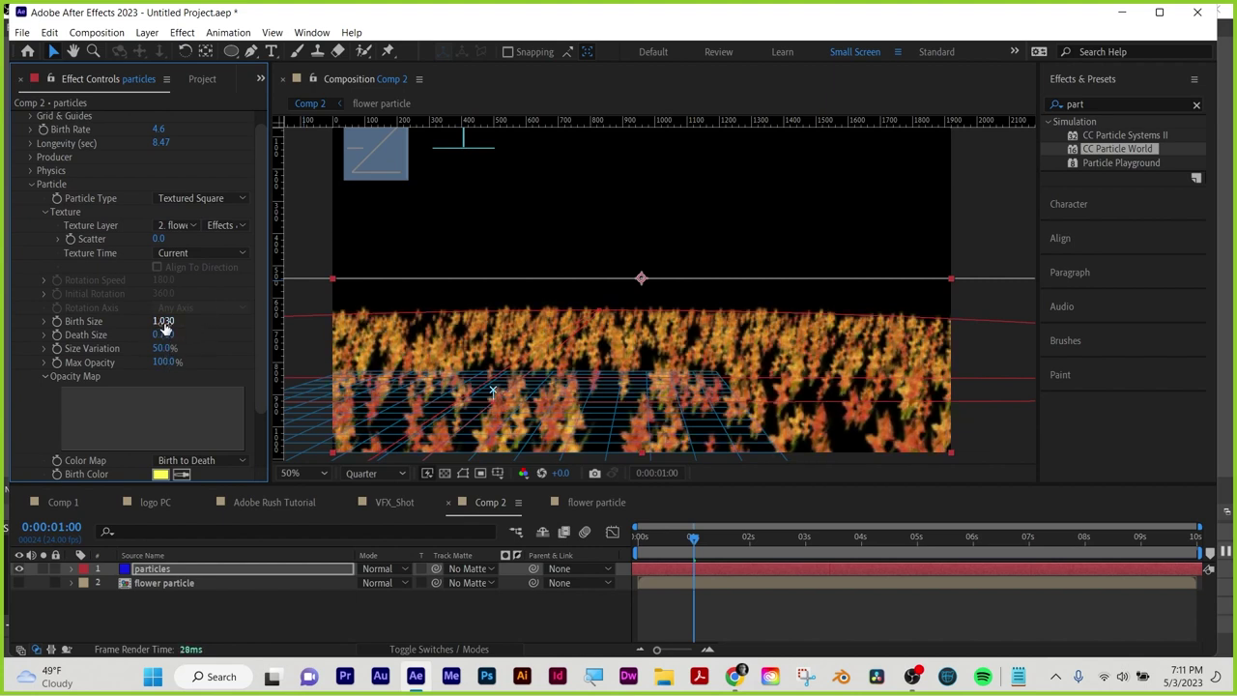
{"action": "key", "text": "Return"}
{"action": "left_click_drag", "start_coordinate": [163, 325], "coordinate": [200, 328]}
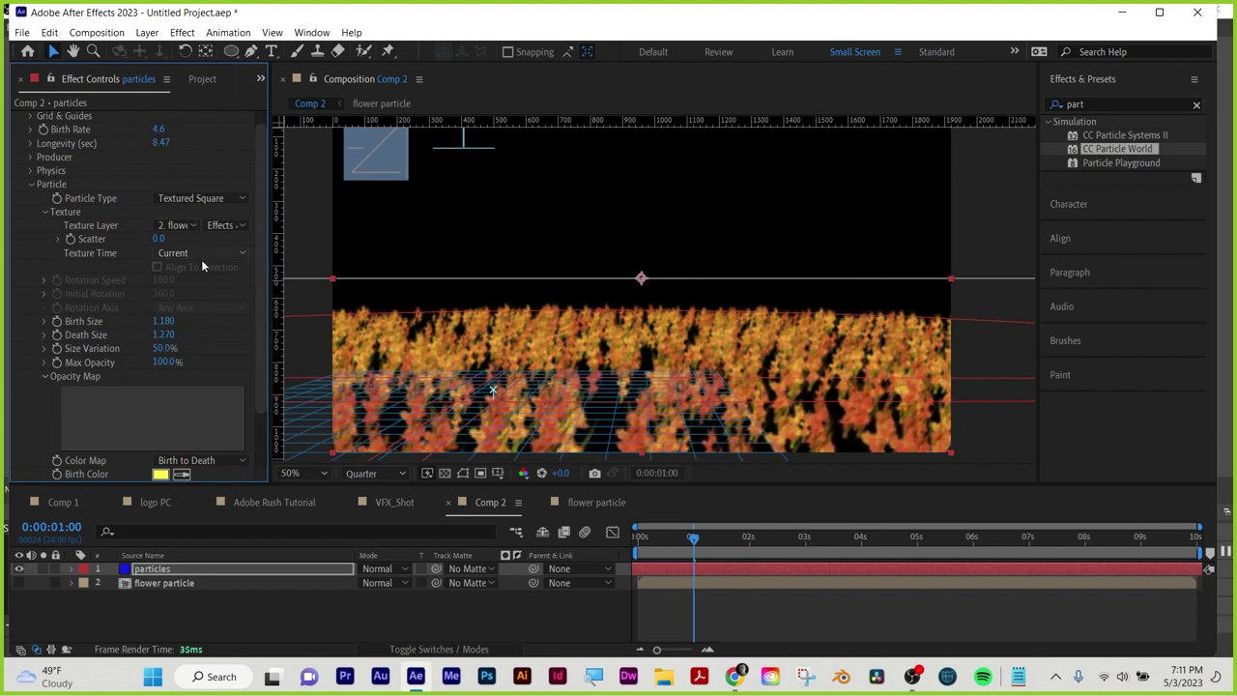
{"action": "left_click_drag", "start_coordinate": [165, 334], "coordinate": [166, 333]}
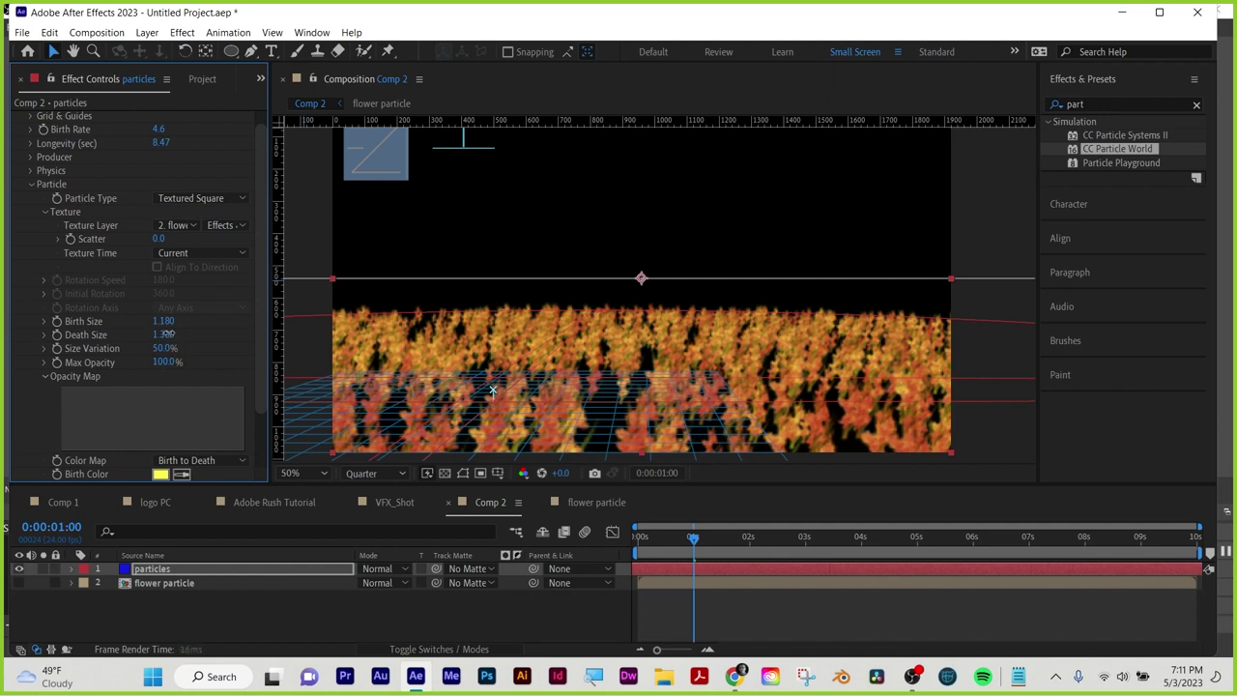
Try a particle Birth Size of 4 and reduce it to 2.5
{"action": "left_click", "coordinate": [165, 321]}
{"action": "type", "text": "4"}
{"action": "key", "text": "Return"}
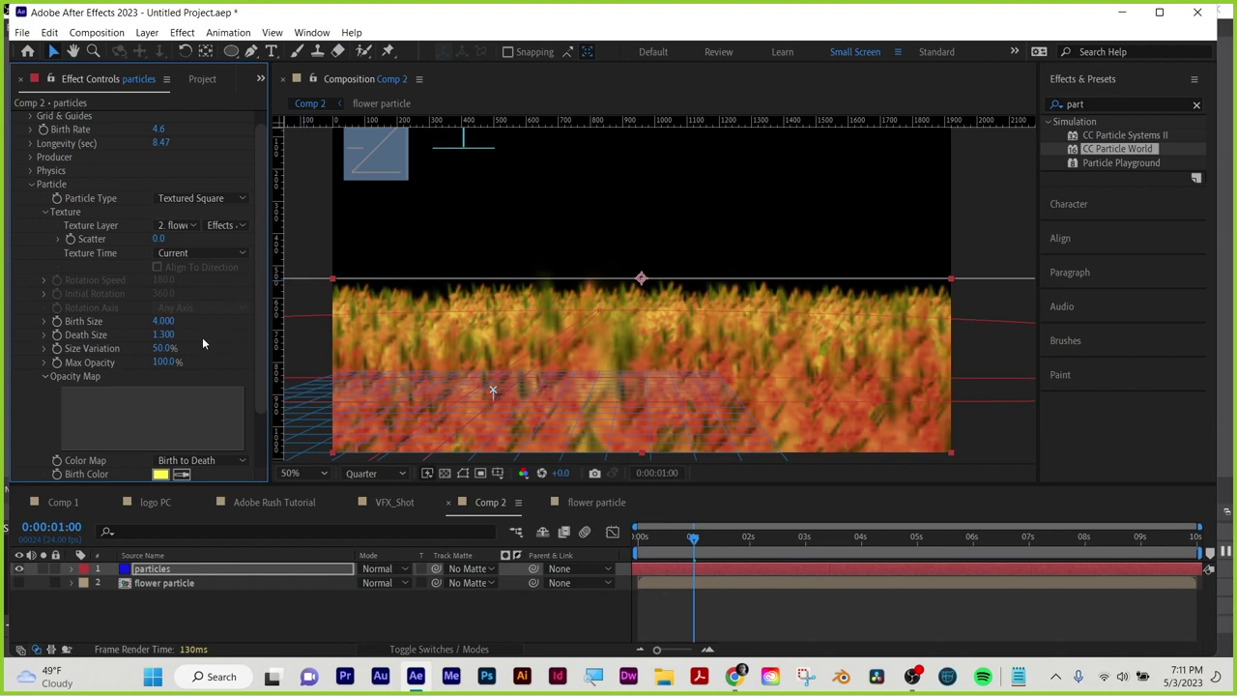
{"action": "left_click", "coordinate": [170, 321]}
{"action": "type", "text": "2.5"}
{"action": "key", "text": "Return"}
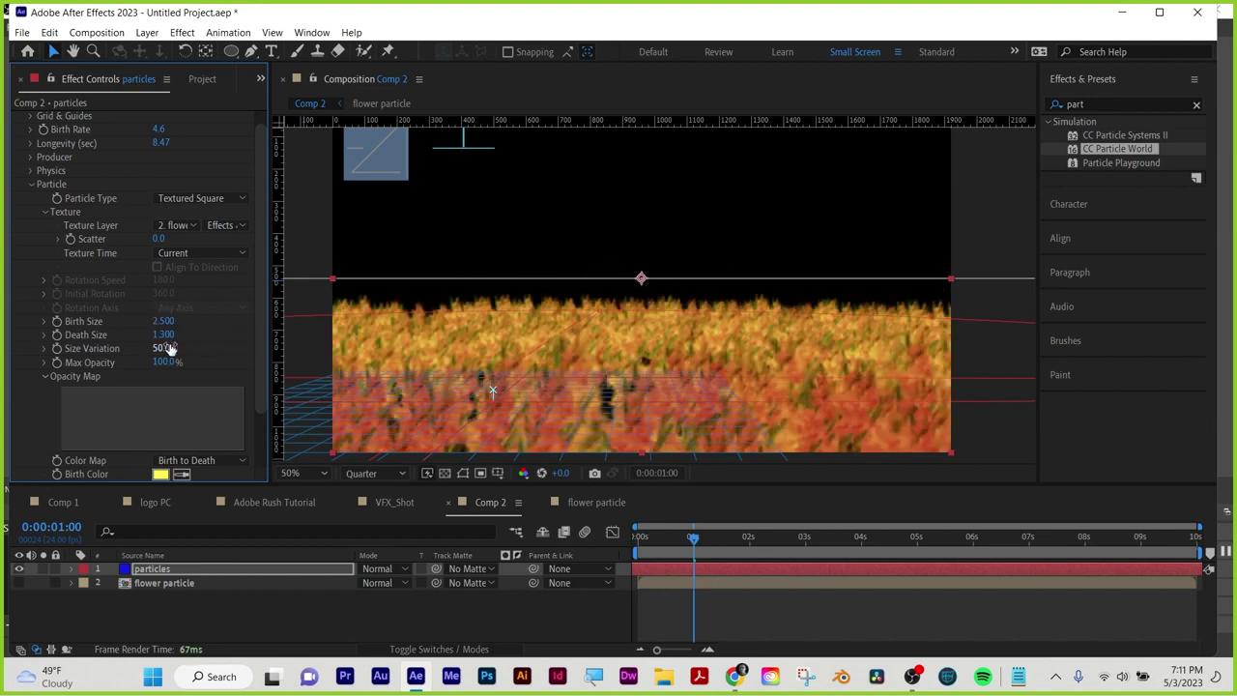
Set the particles' Death Size to 2.5 and check the flower field at about 0:00:02:09
{"action": "left_click", "coordinate": [164, 335]}
{"action": "type", "text": "2.5"}
{"action": "key", "text": "Return"}
{"action": "left_click_drag", "start_coordinate": [690, 540], "coordinate": [771, 540]}
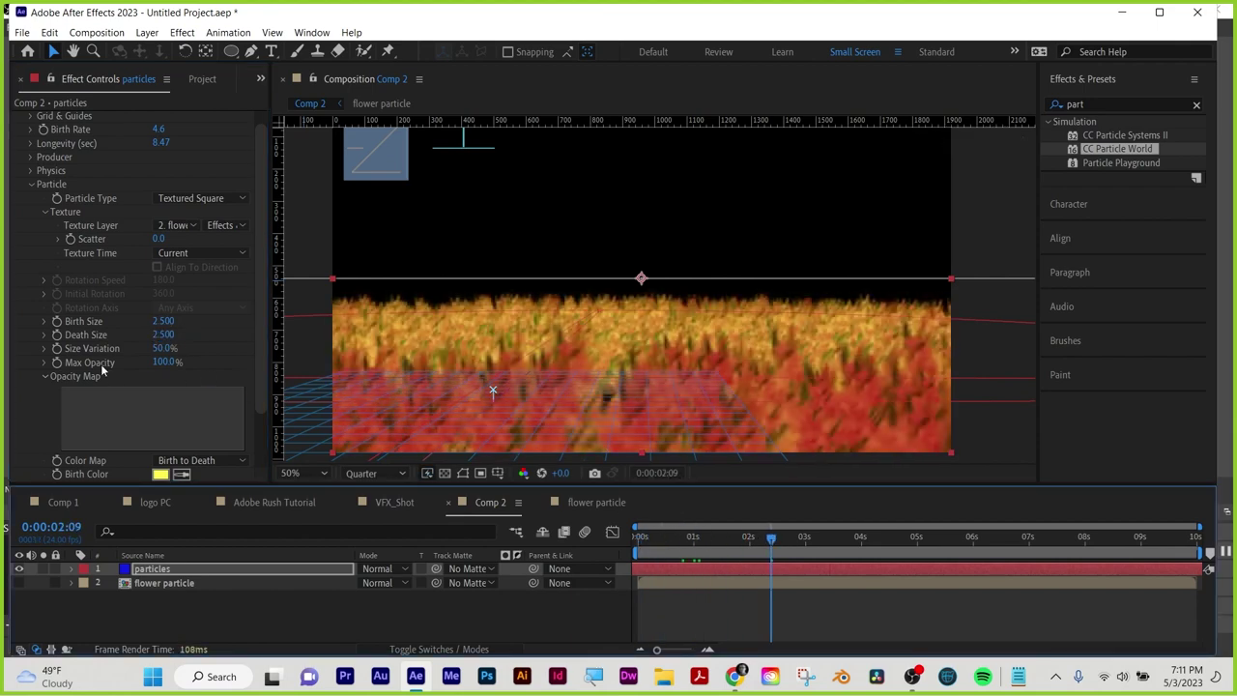
Change the particles' Birth Color to white, FFFFFF
{"action": "scroll", "coordinate": [140, 329], "scroll_direction": "down", "scroll_amount": 2}
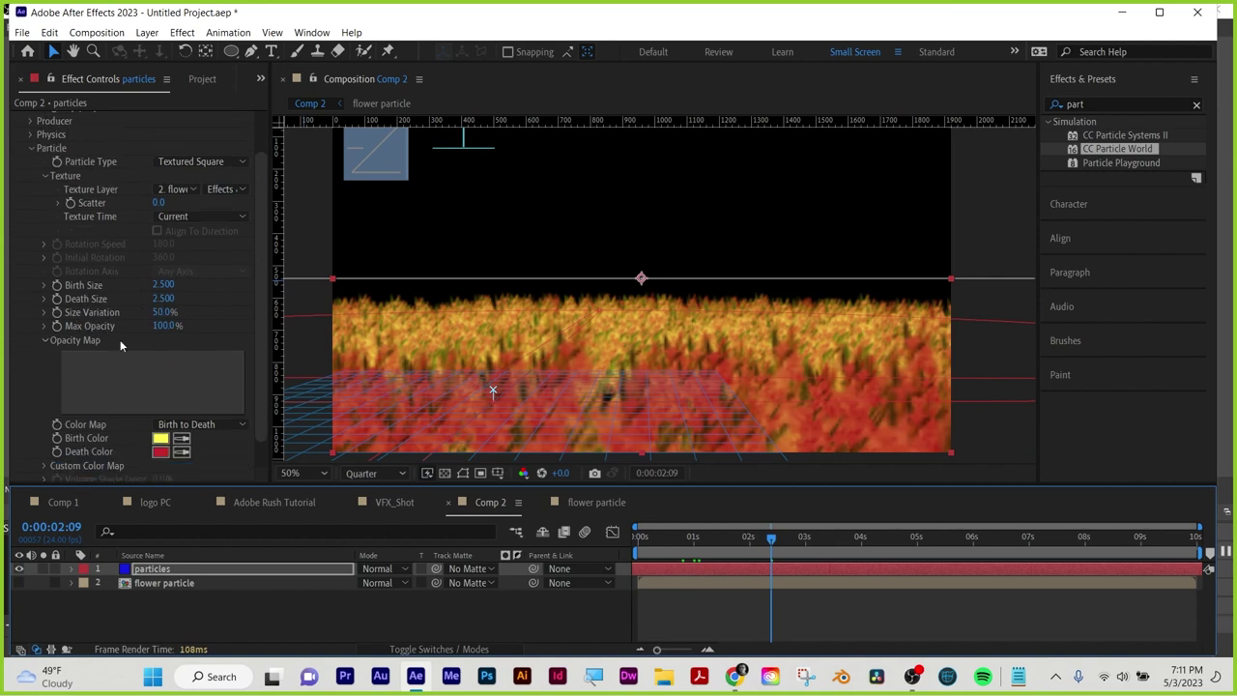
{"action": "scroll", "coordinate": [220, 311], "scroll_direction": "down", "scroll_amount": 2}
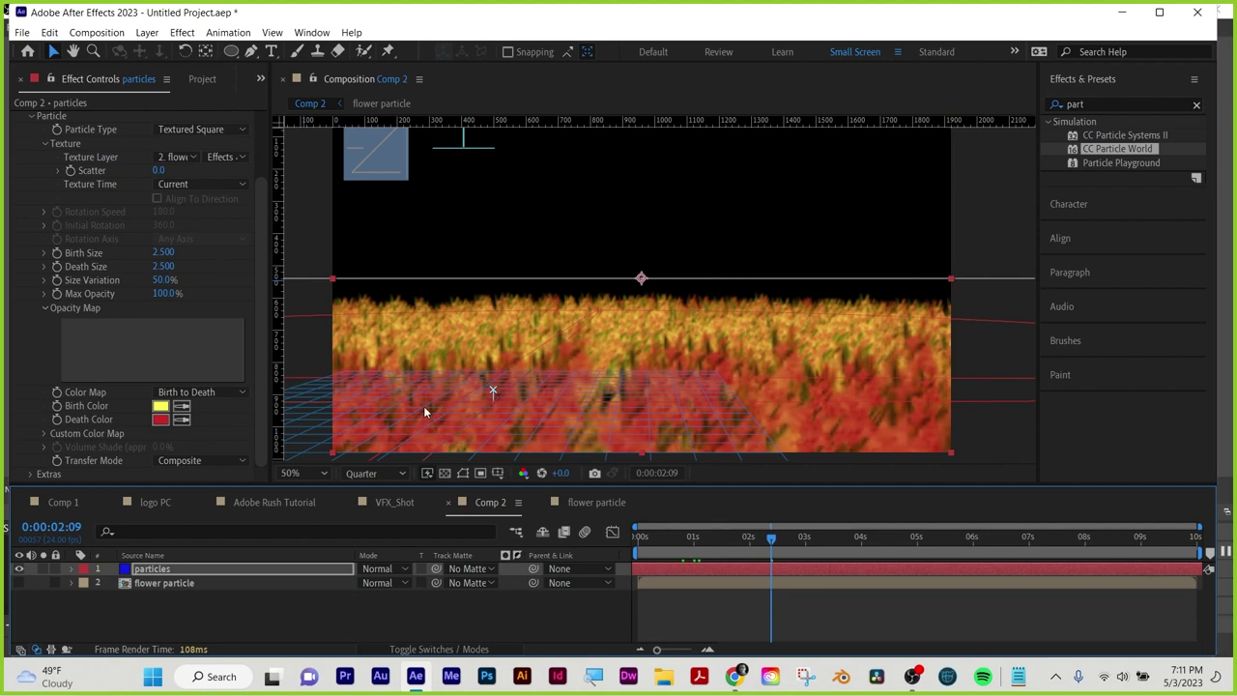
{"action": "left_click", "coordinate": [160, 406]}
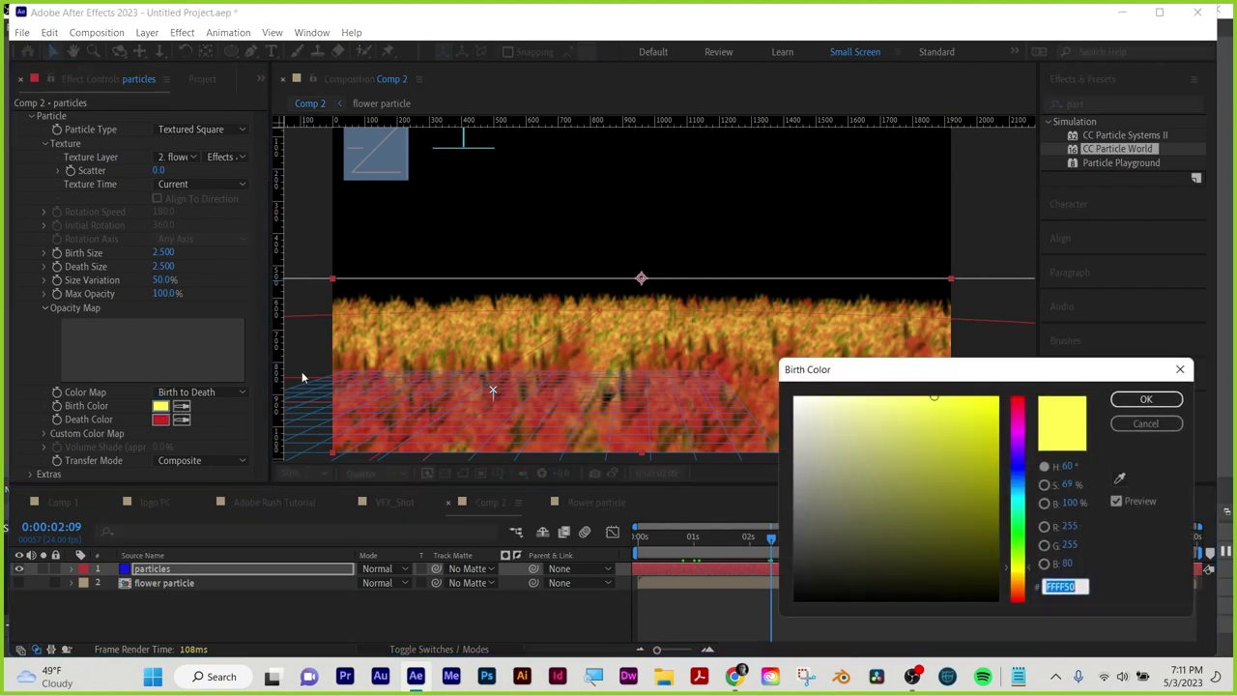
{"action": "left_click", "coordinate": [795, 397]}
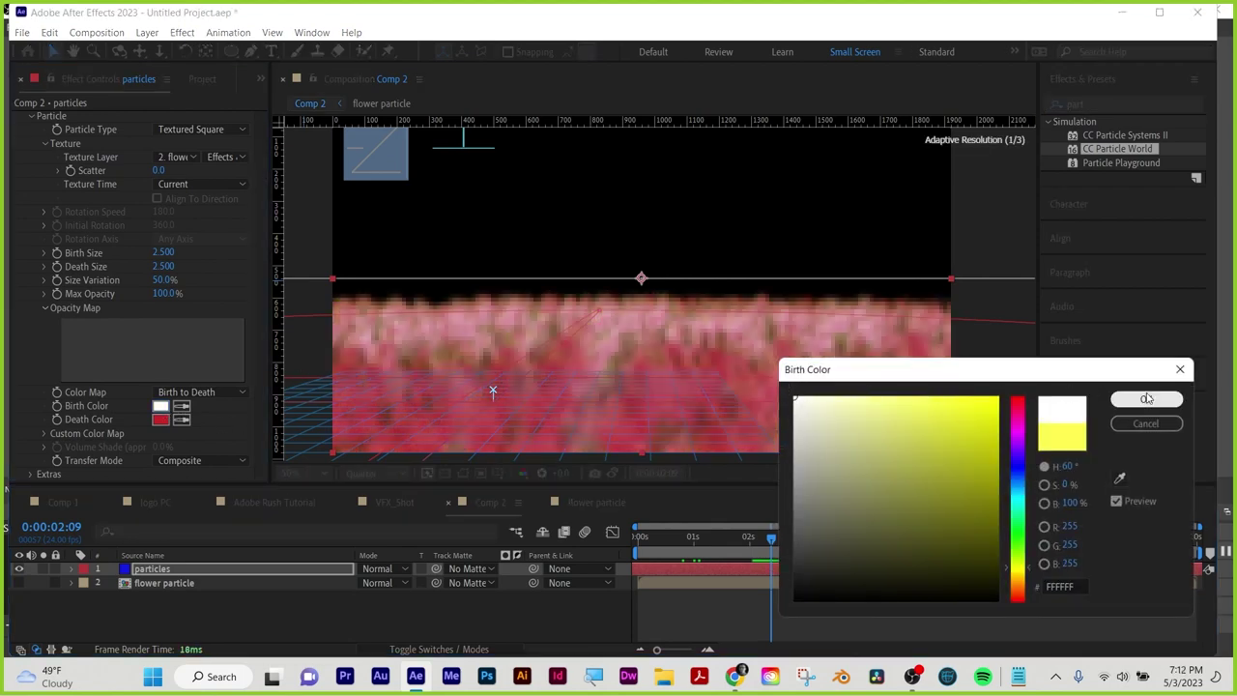
{"action": "left_click", "coordinate": [1147, 398]}
Change the particles' Death Color to near-white FCFBFB and preview the flower field from the start
{"action": "left_click", "coordinate": [161, 420]}
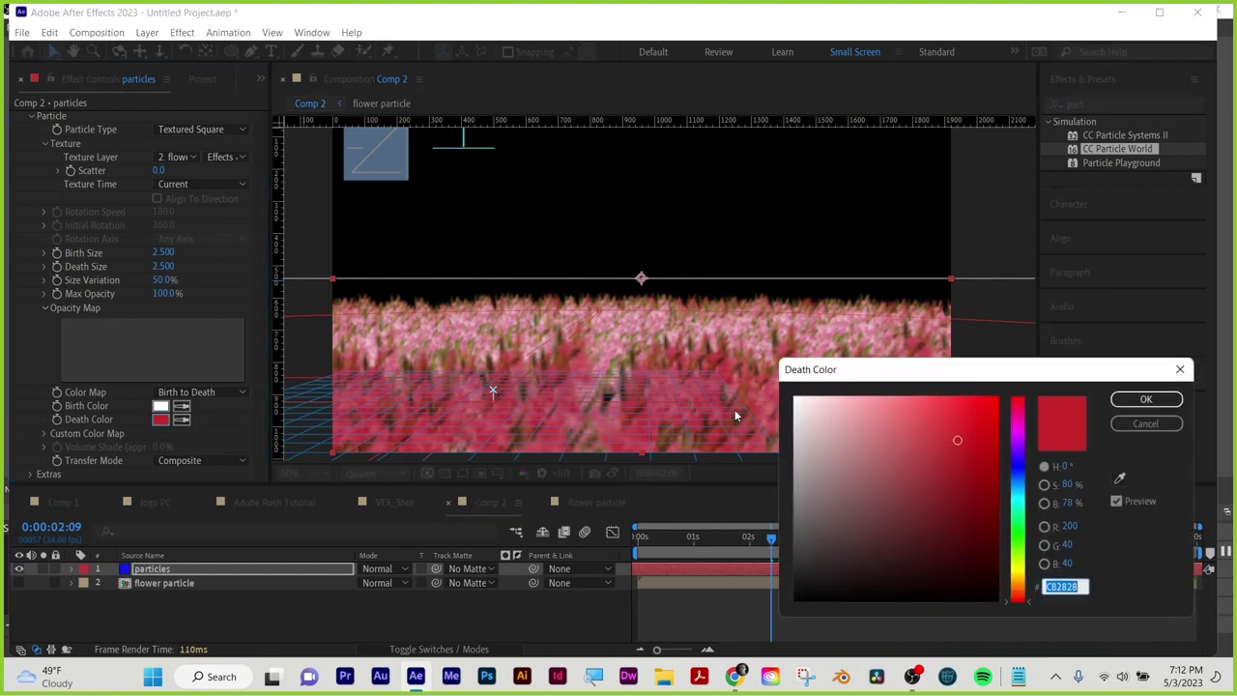
{"action": "left_click", "coordinate": [795, 397]}
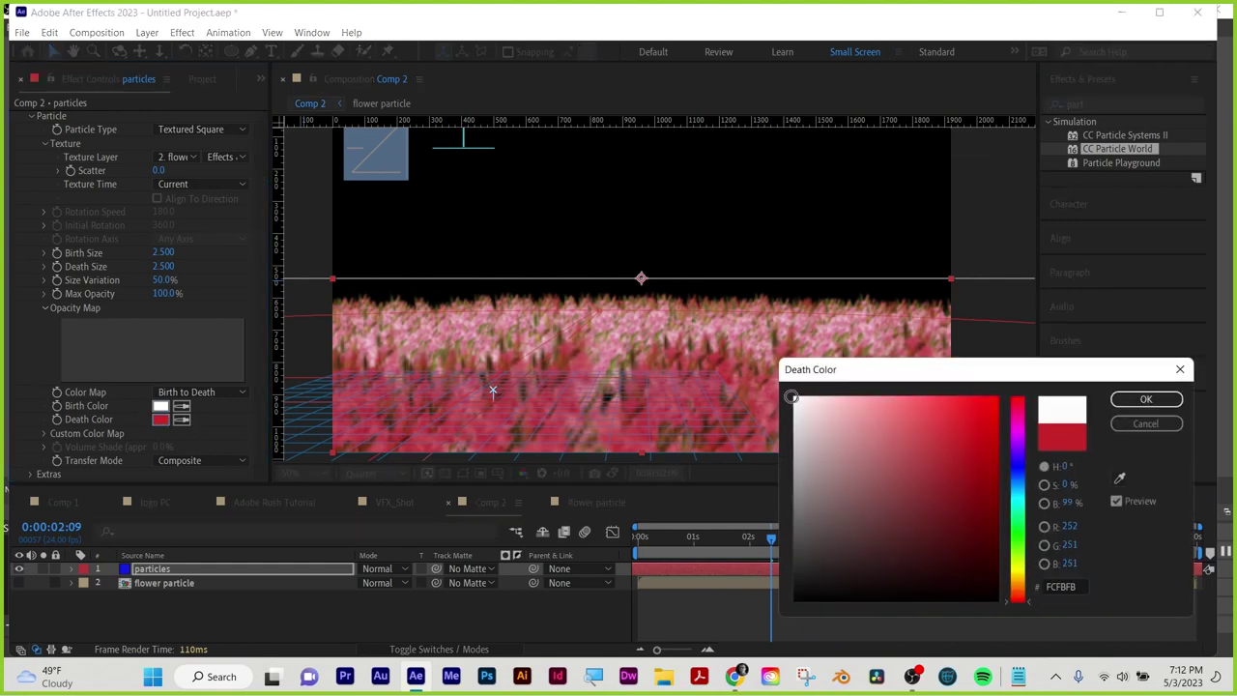
{"action": "left_click", "coordinate": [1146, 400]}
{"action": "key", "text": "Home"}
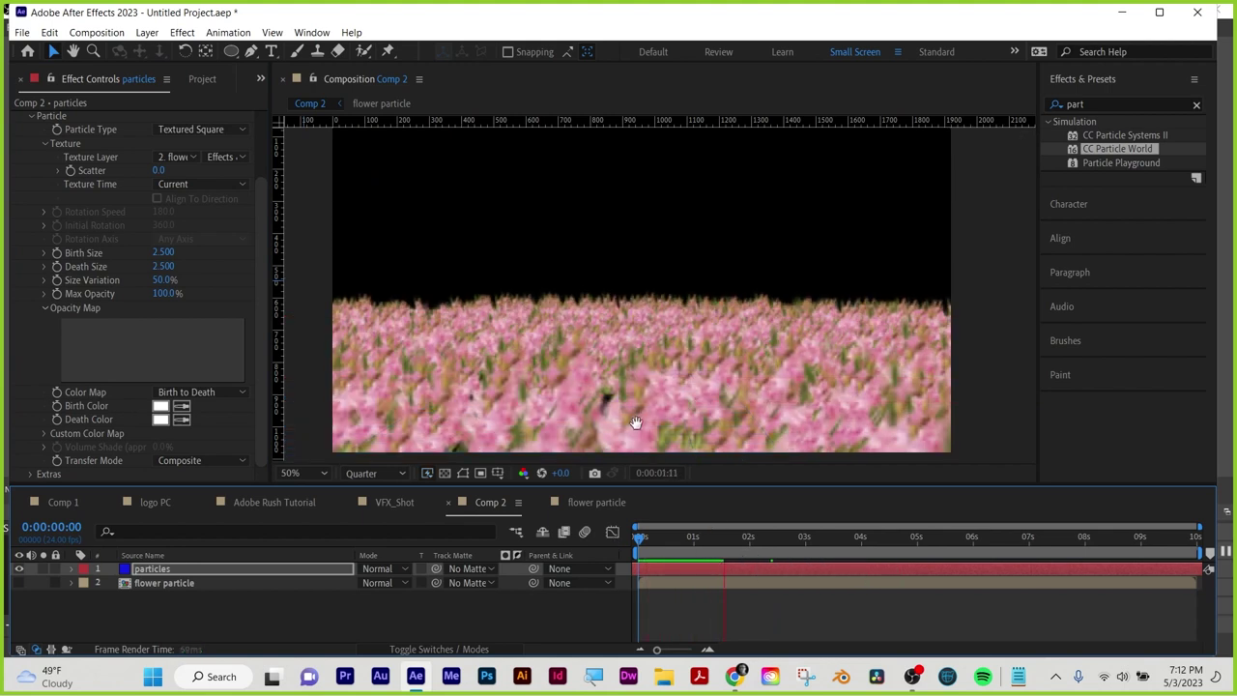
{"action": "key", "text": "space"}
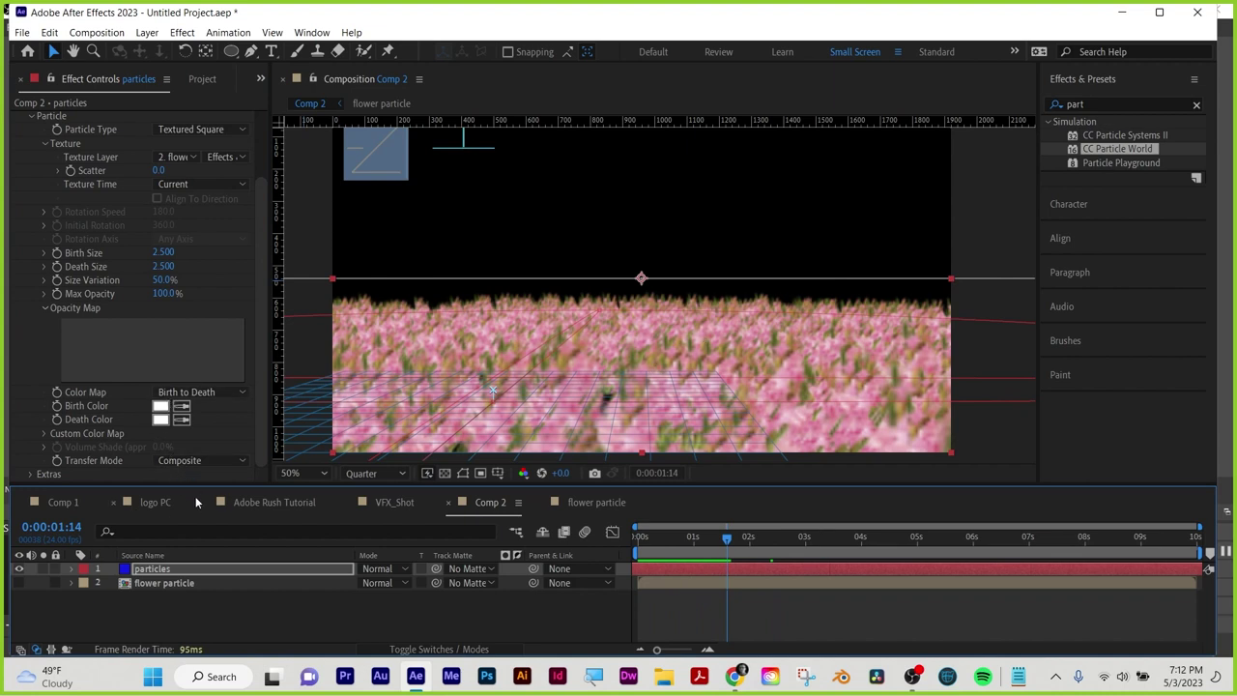
Try Screen and Add as the particles' Transfer Mode and return to Composite
{"action": "left_click", "coordinate": [199, 462]}
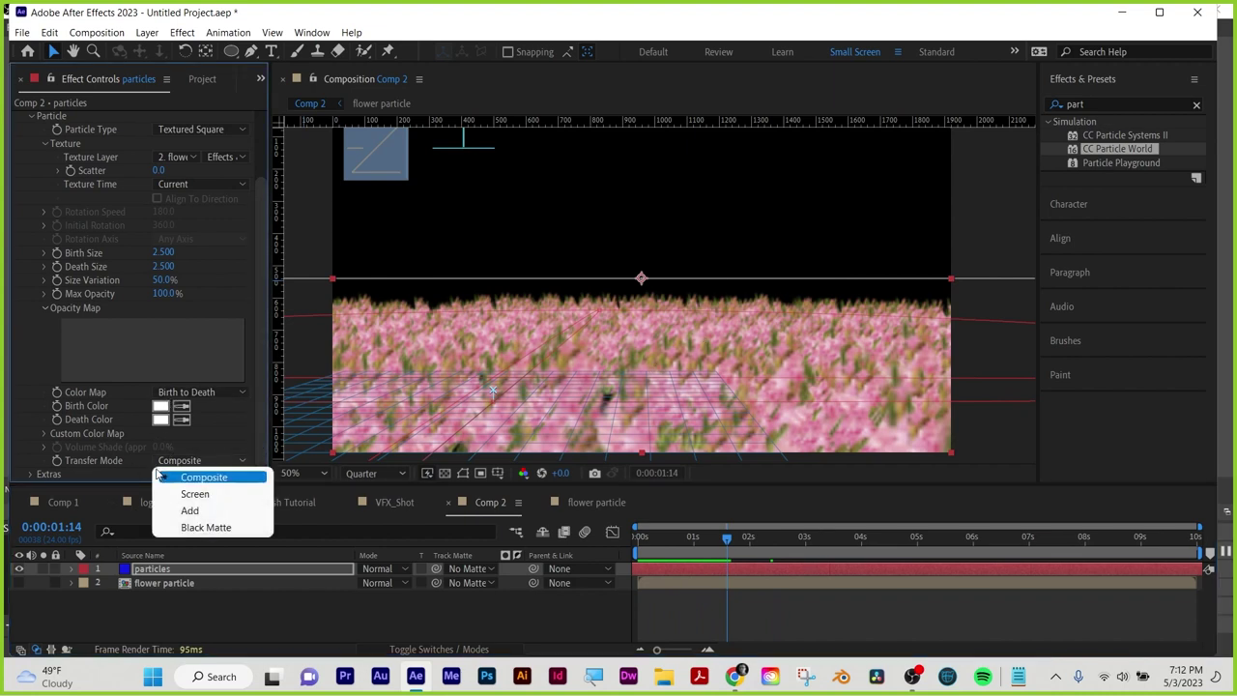
{"action": "left_click", "coordinate": [185, 495]}
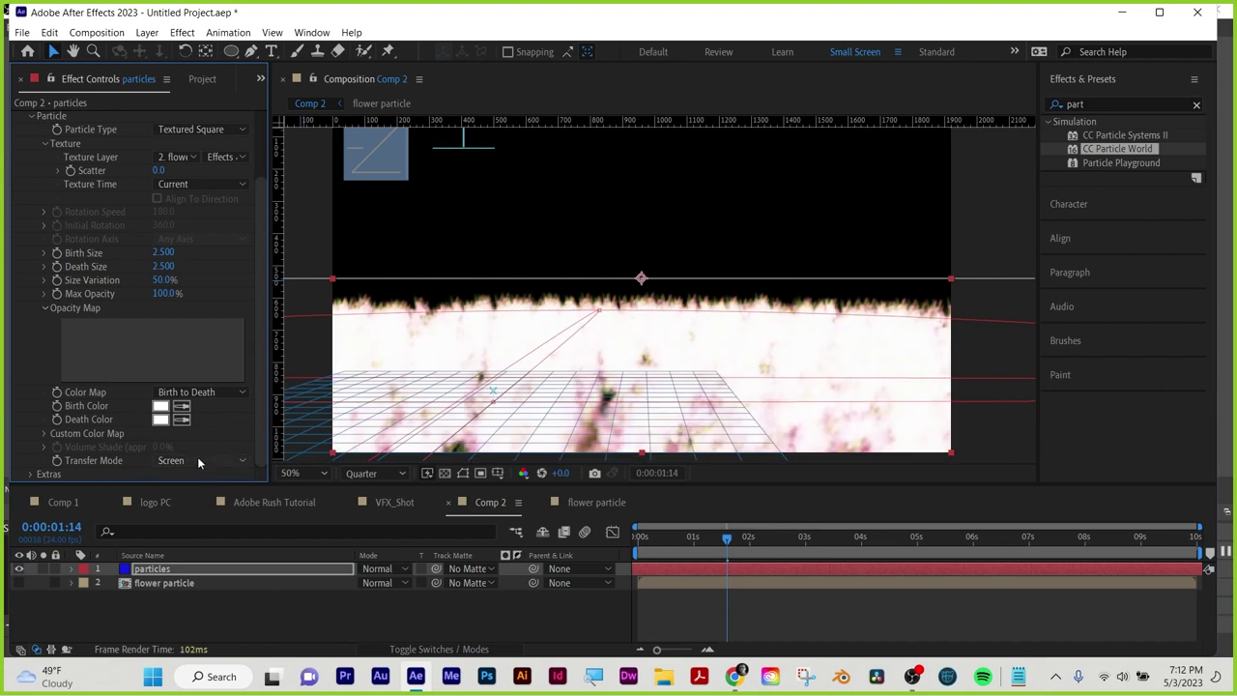
{"action": "left_click", "coordinate": [198, 460]}
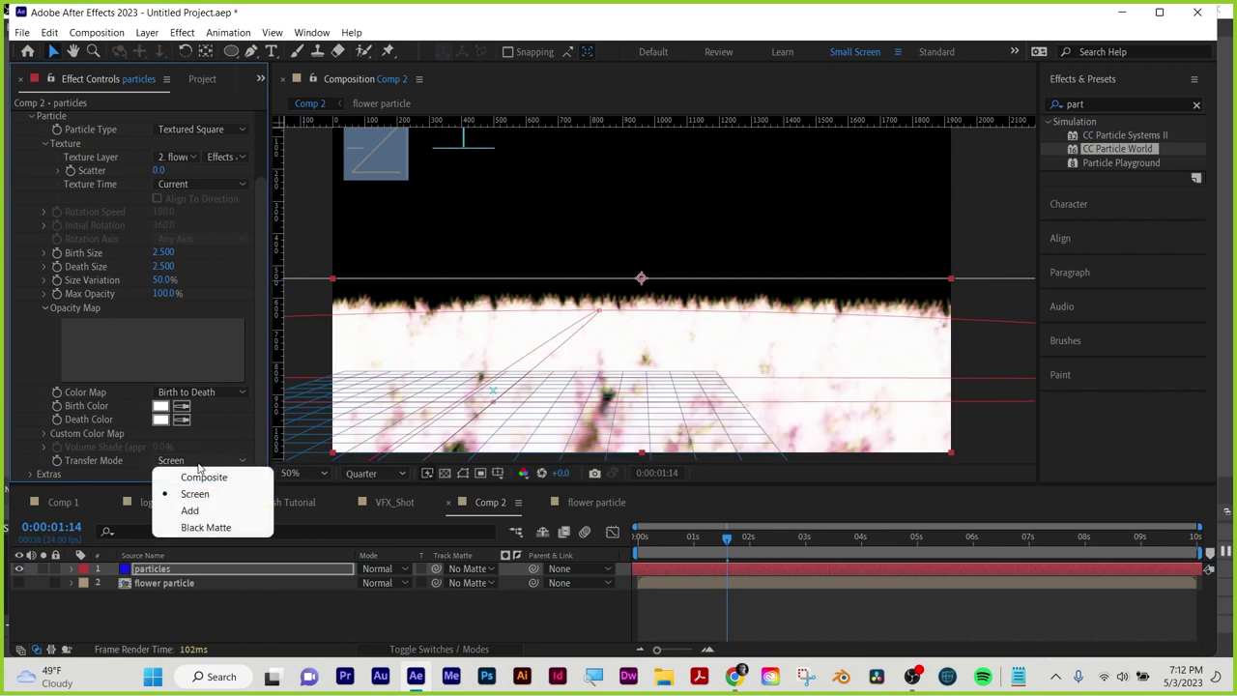
{"action": "left_click", "coordinate": [193, 511]}
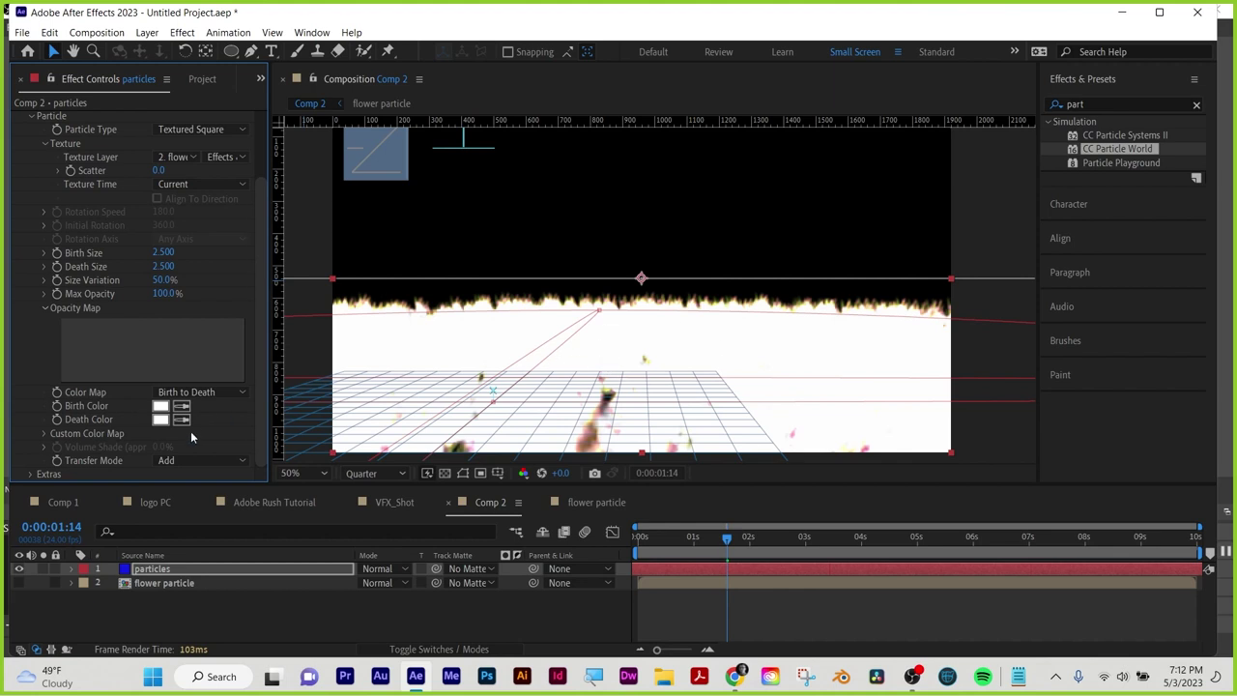
{"action": "left_click", "coordinate": [203, 460]}
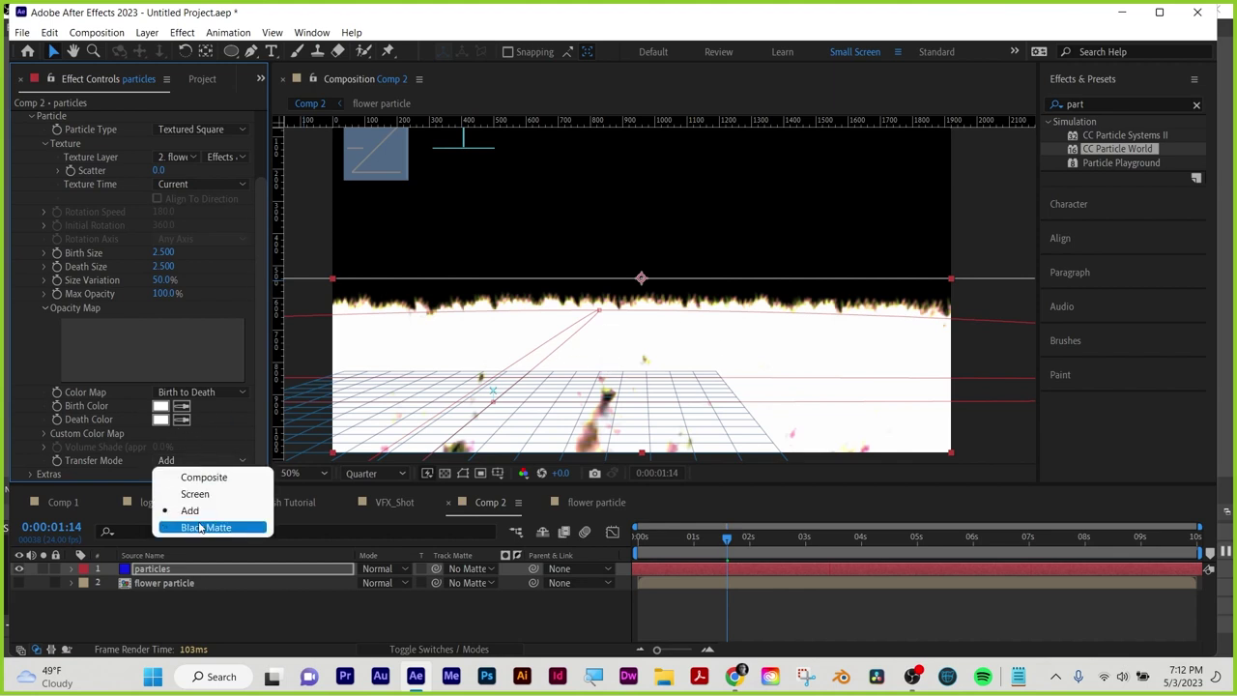
{"action": "left_click", "coordinate": [211, 476]}
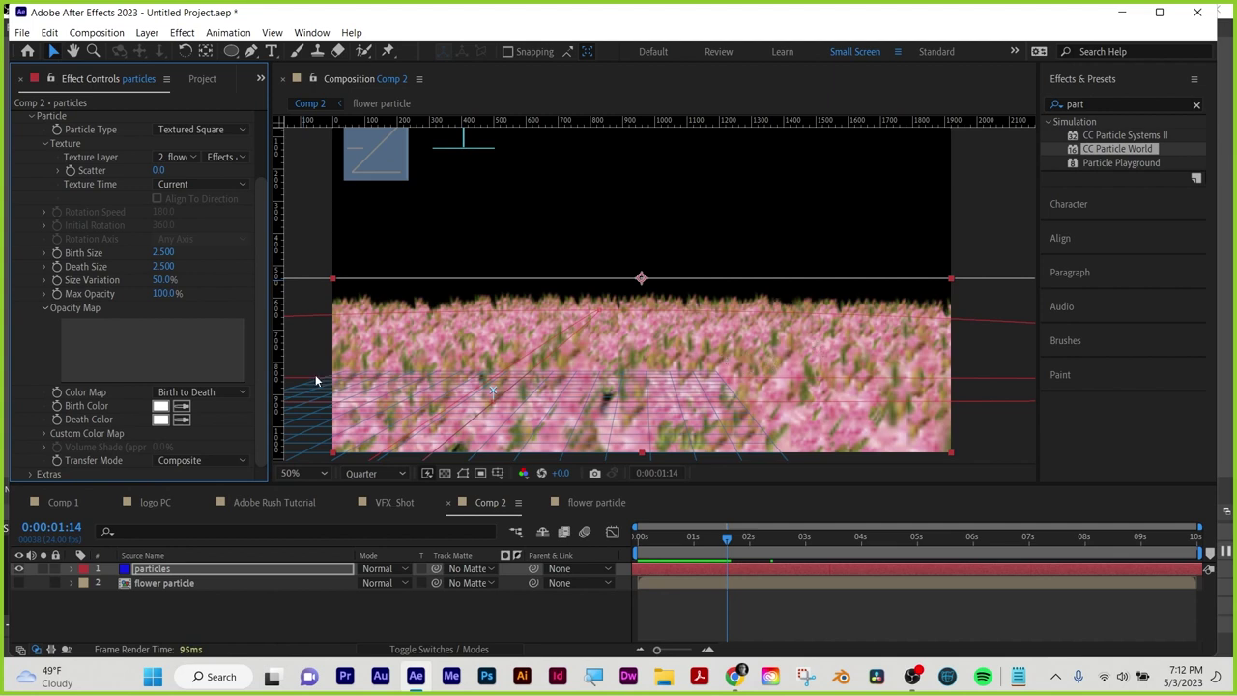
{"action": "left_click", "coordinate": [210, 462]}
{"action": "left_click", "coordinate": [212, 473]}
Play back the flower field from the start to examine how the particles move
{"action": "left_click_drag", "start_coordinate": [166, 298], "coordinate": [521, 327]}
{"action": "key", "text": "space"}
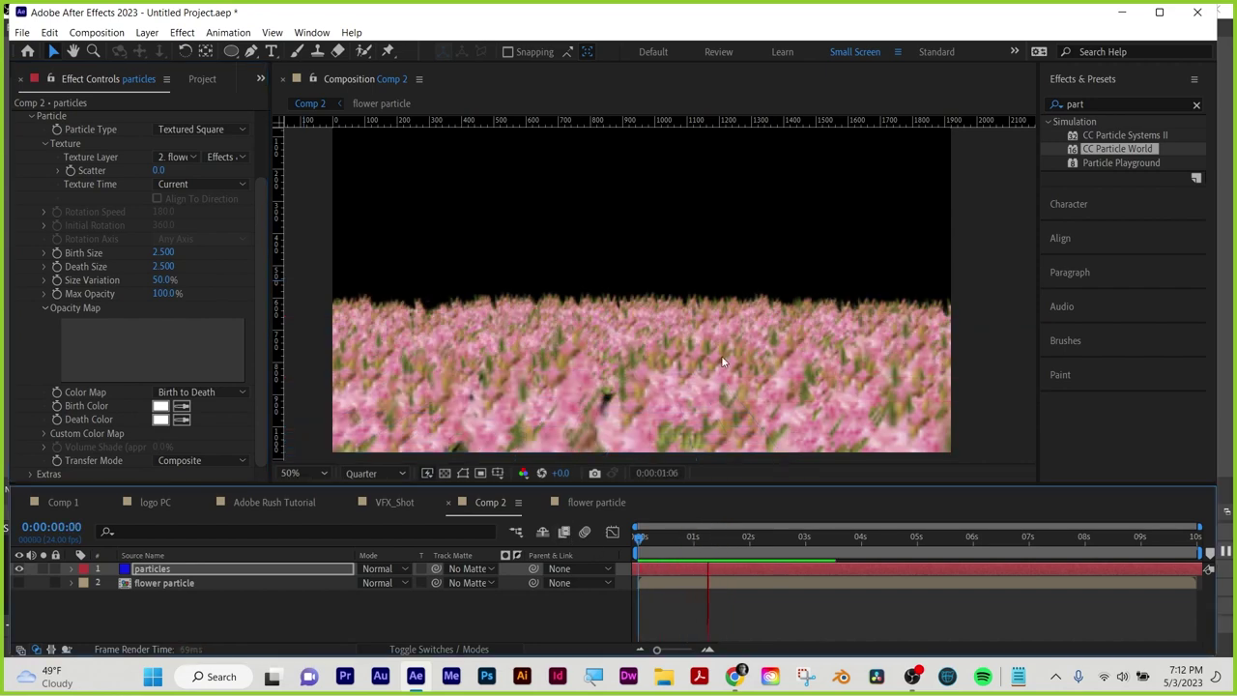
{"action": "key", "text": "space"}
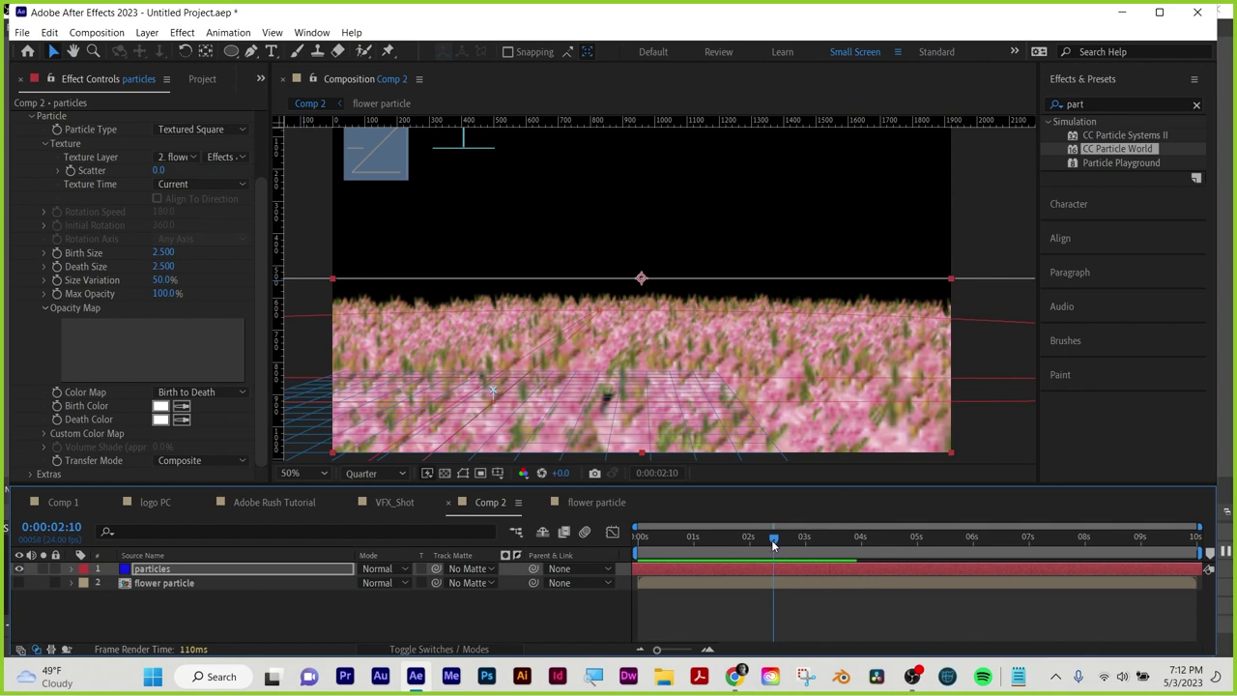
{"action": "key", "text": "space"}
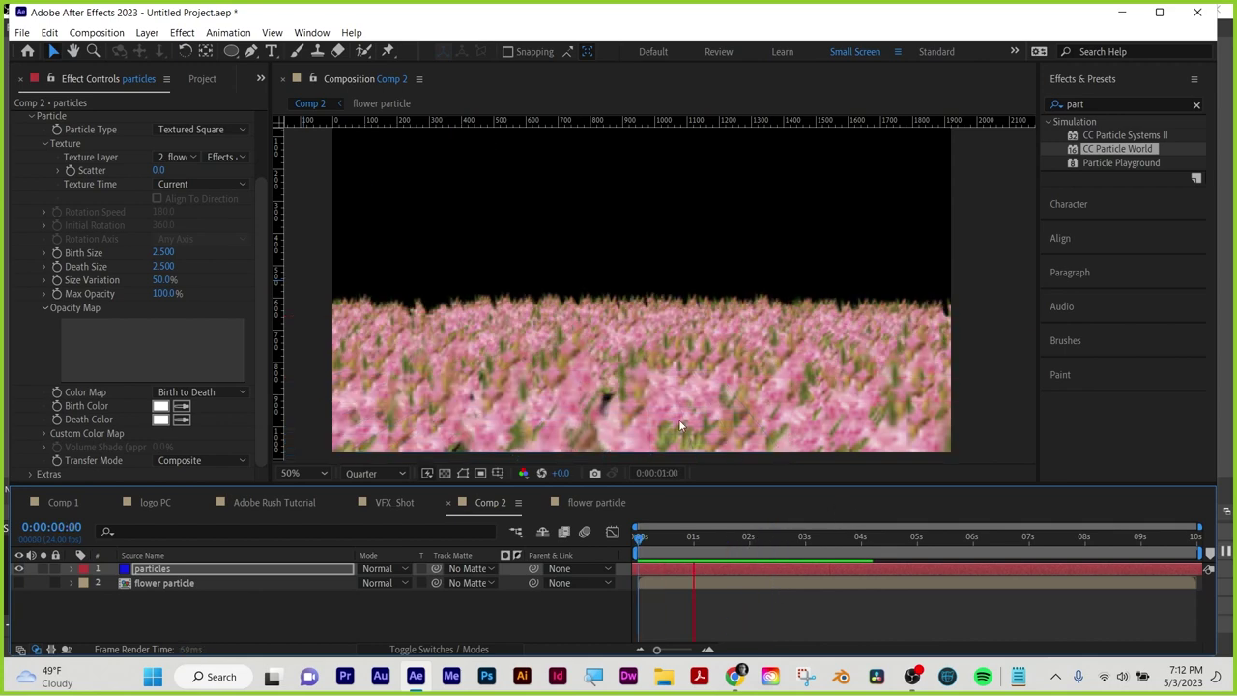
{"action": "key", "text": "space"}
Thin out the flower field by setting the particle Birth Rate to 1, and deselect the layer
{"action": "scroll", "coordinate": [165, 160], "scroll_direction": "up", "scroll_amount": 2}
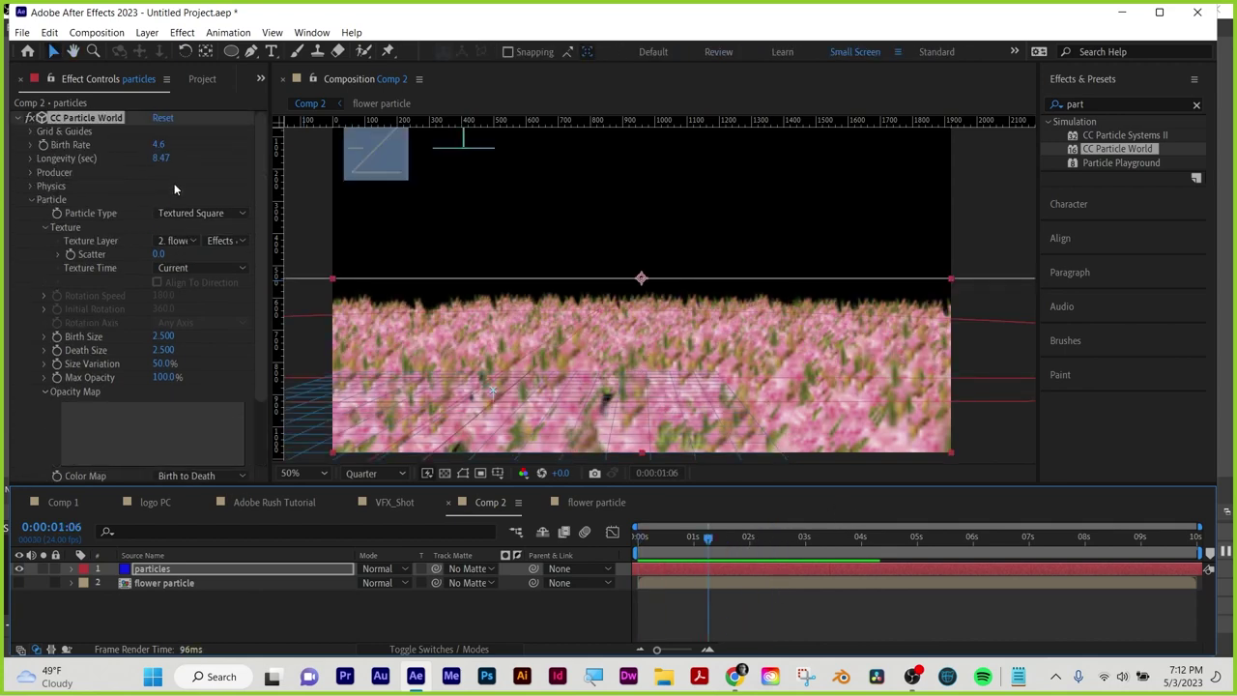
{"action": "left_click", "coordinate": [160, 145]}
{"action": "type", "text": "1"}
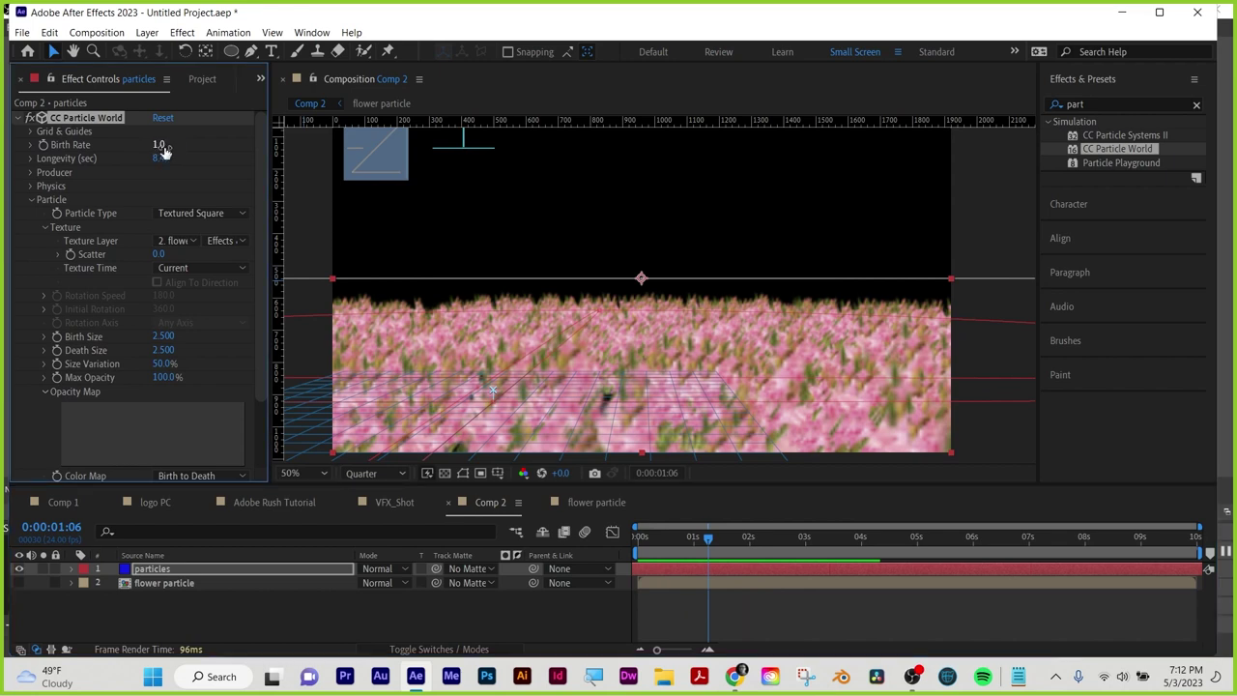
{"action": "key", "text": "Return"}
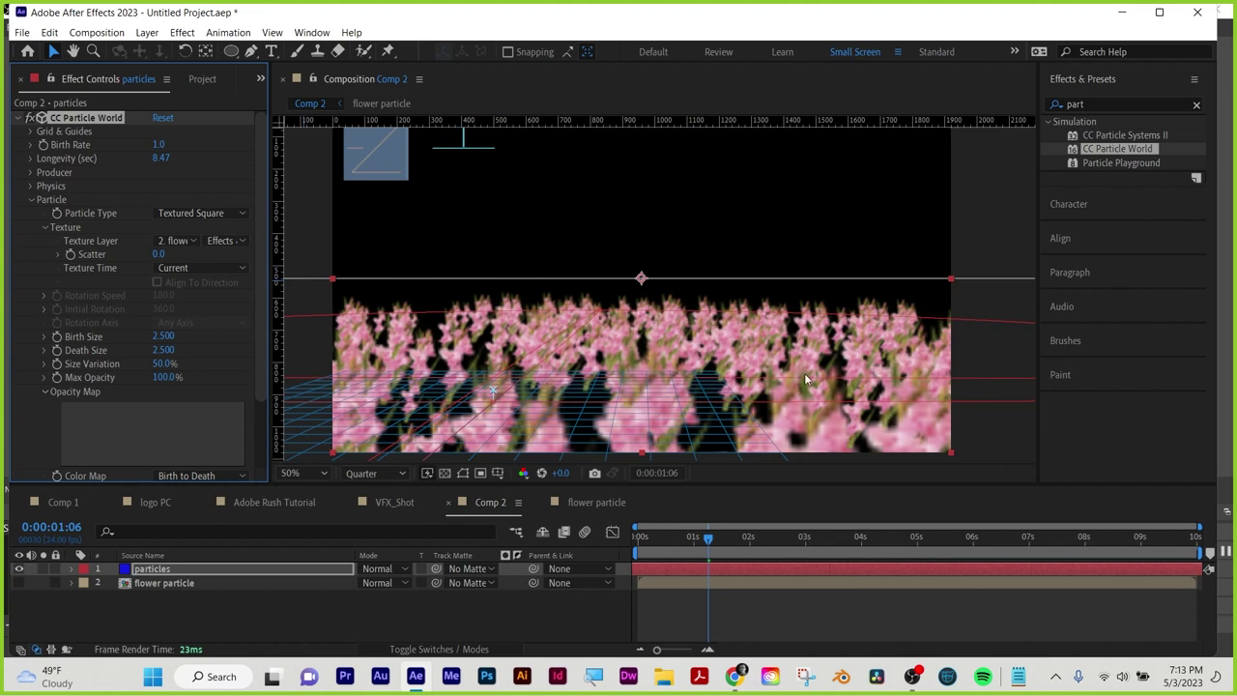
{"action": "left_click", "coordinate": [880, 629]}
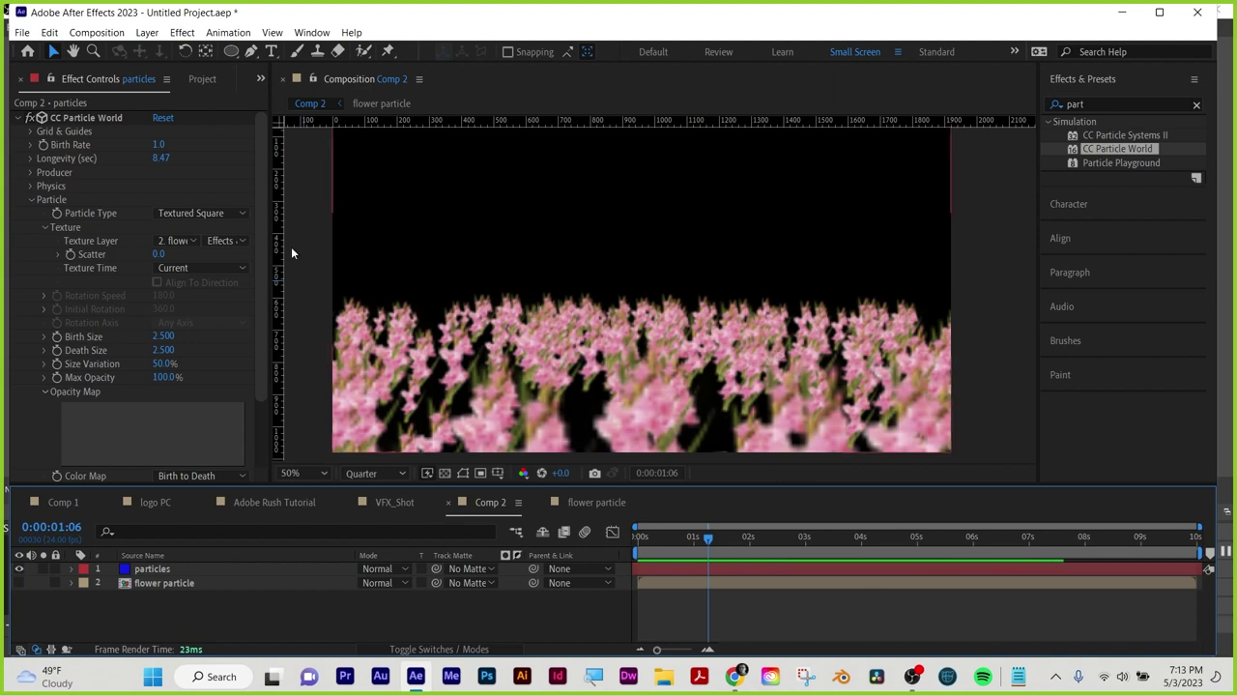
Compare Textured Disc and Textured Square as the particle type and settle on Textured Faded Disc
{"action": "left_click", "coordinate": [195, 212]}
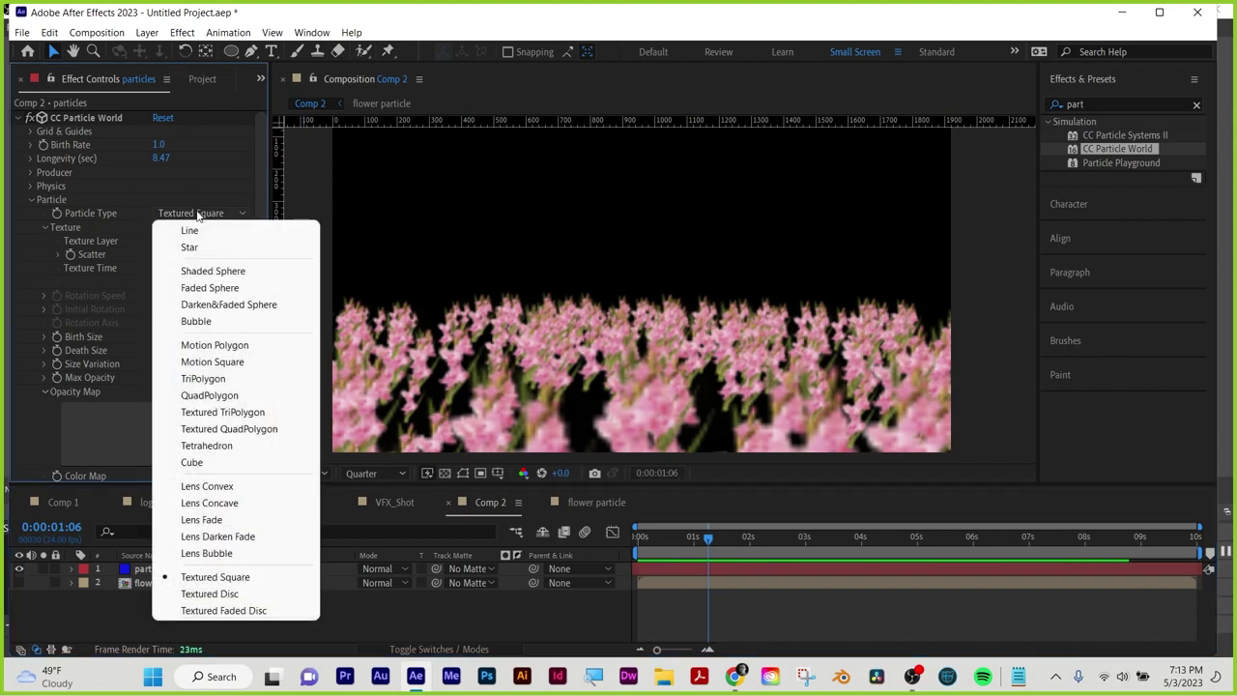
{"action": "left_click", "coordinate": [232, 596]}
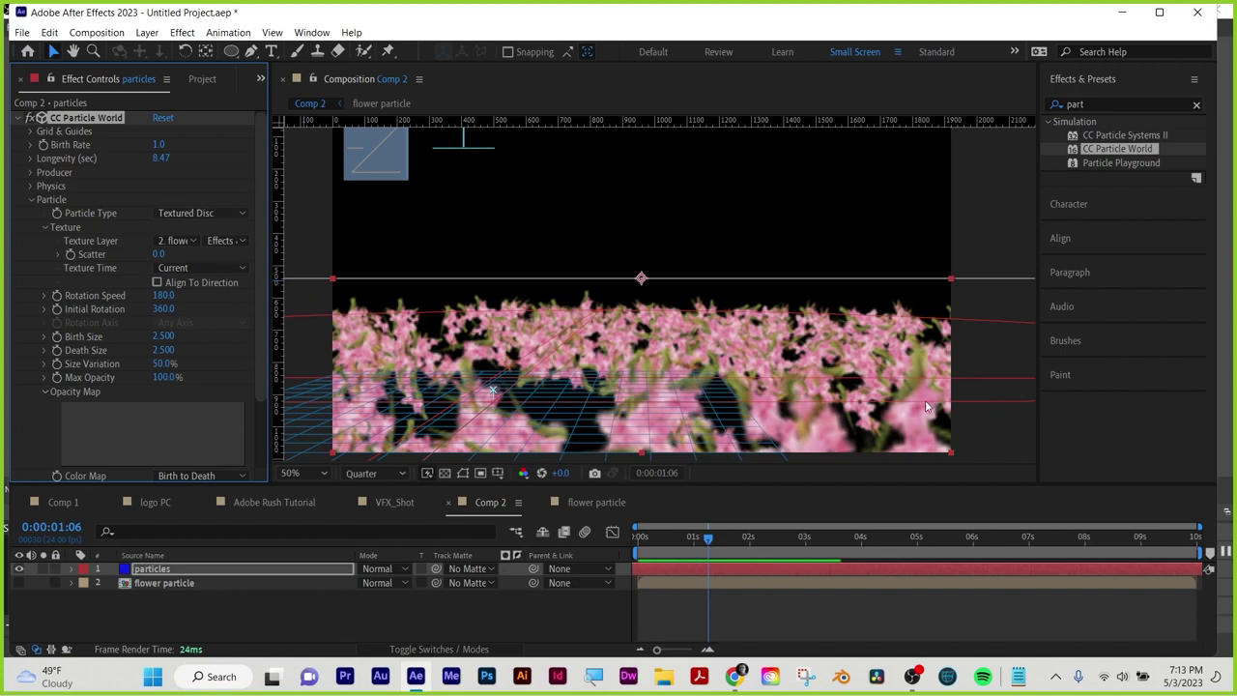
{"action": "left_click", "coordinate": [201, 213]}
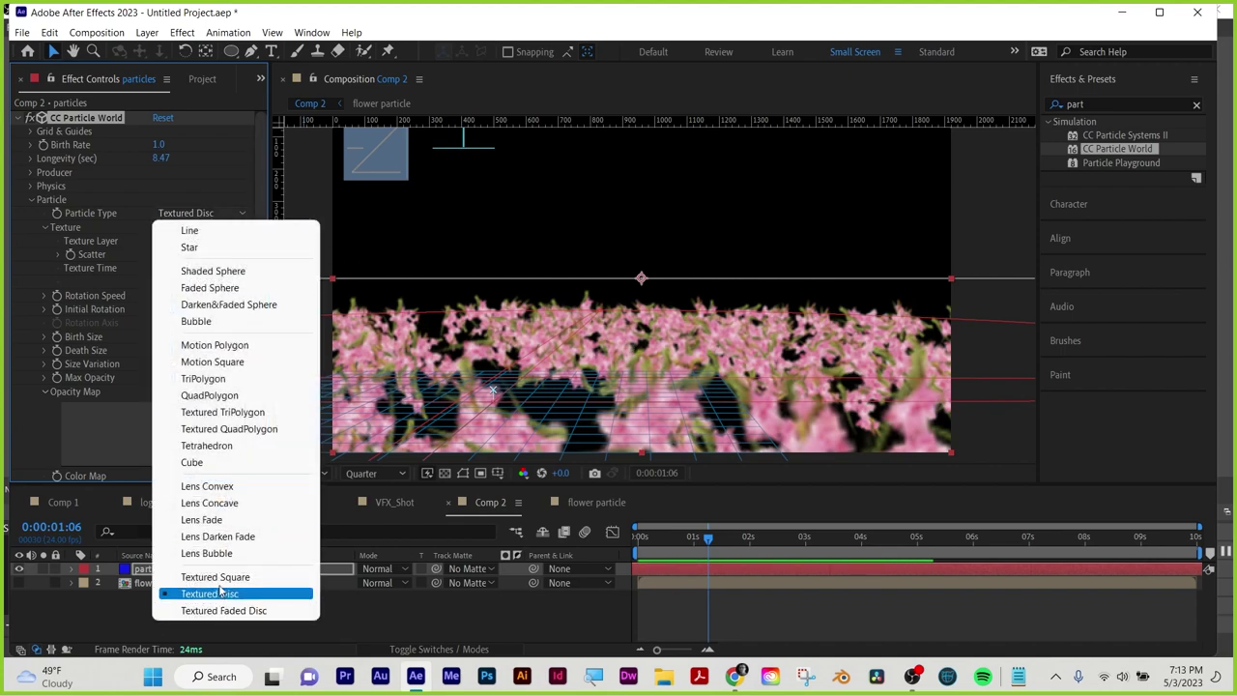
{"action": "left_click", "coordinate": [220, 578]}
{"action": "left_click", "coordinate": [204, 214]}
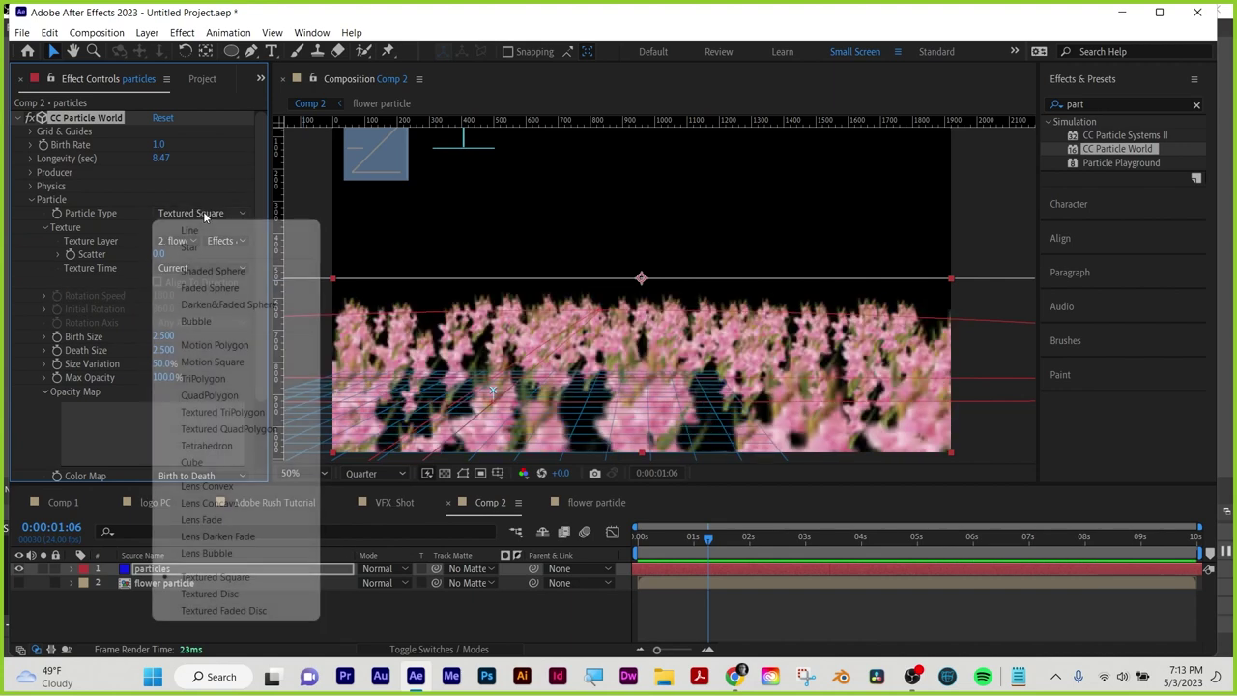
{"action": "left_click", "coordinate": [332, 604]}
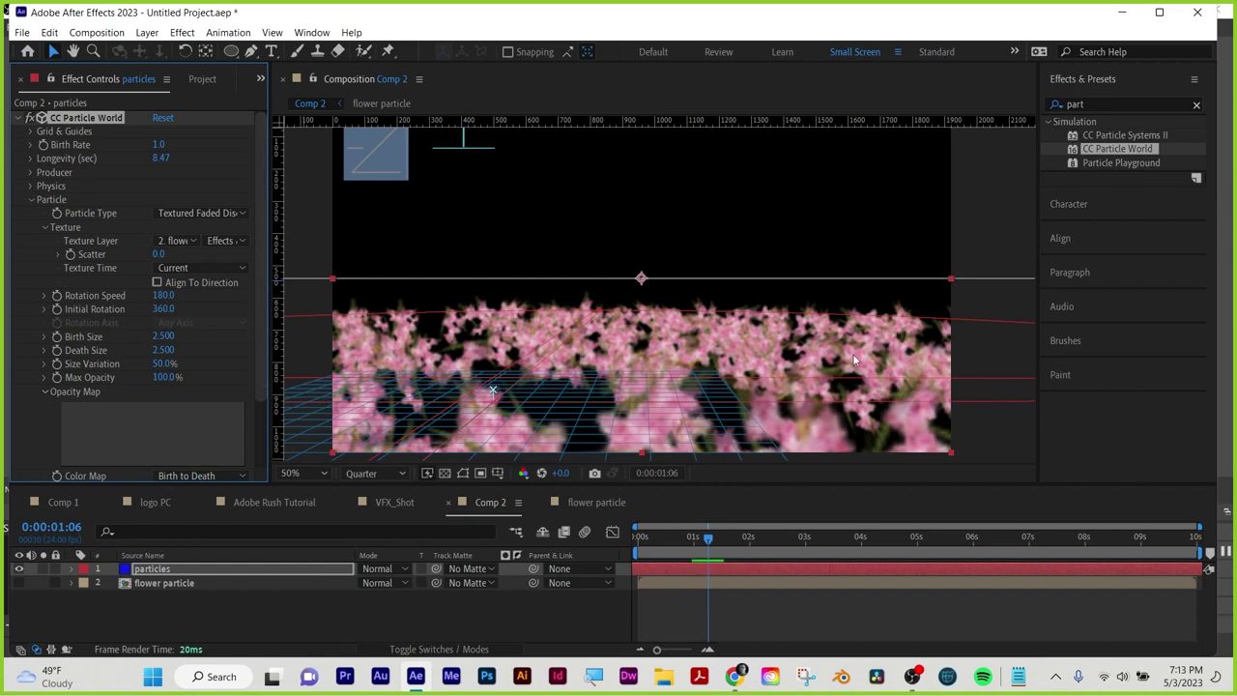
{"action": "left_click", "coordinate": [203, 213]}
{"action": "left_click", "coordinate": [232, 607]}
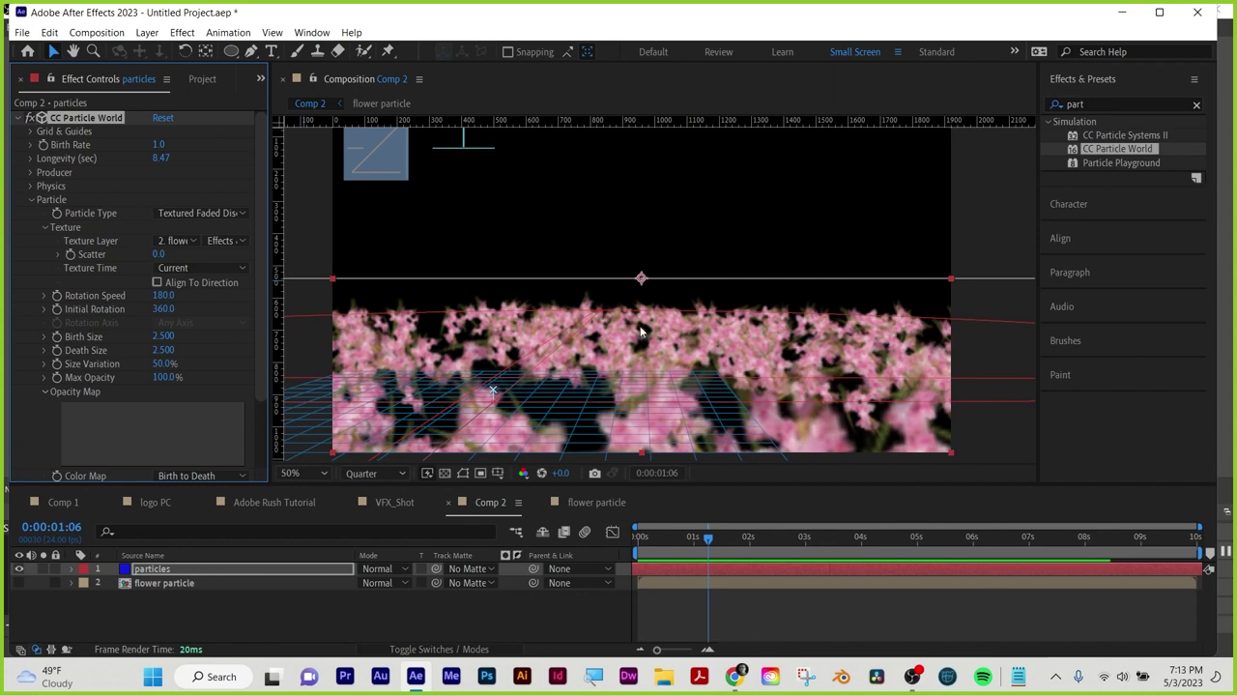
Try a different particle Rotation Speed and undo the change
{"action": "left_click_drag", "start_coordinate": [162, 295], "coordinate": [237, 292]}
{"action": "key", "text": "ctrl+z"}
Try a higher Extra value in the particle Physics settings, and set both Extra and Extra Angle to 0
{"action": "left_click", "coordinate": [35, 199]}
{"action": "left_click", "coordinate": [34, 188]}
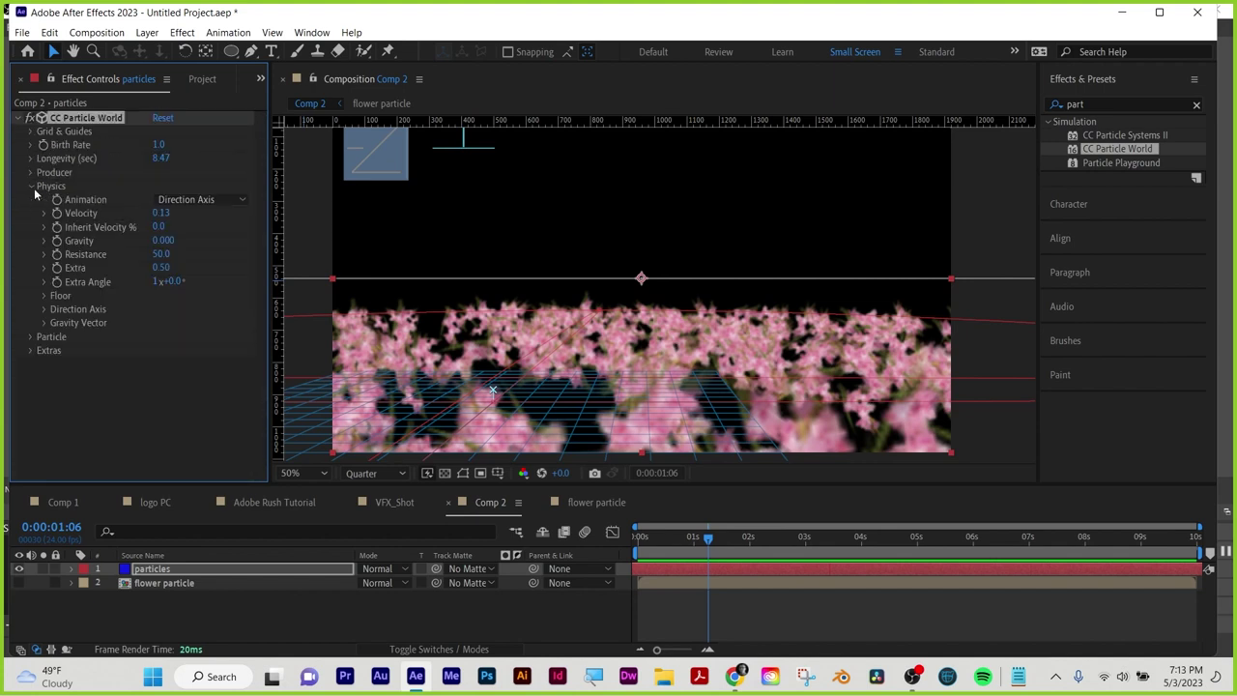
{"action": "left_click", "coordinate": [162, 267]}
{"action": "key", "text": "Return"}
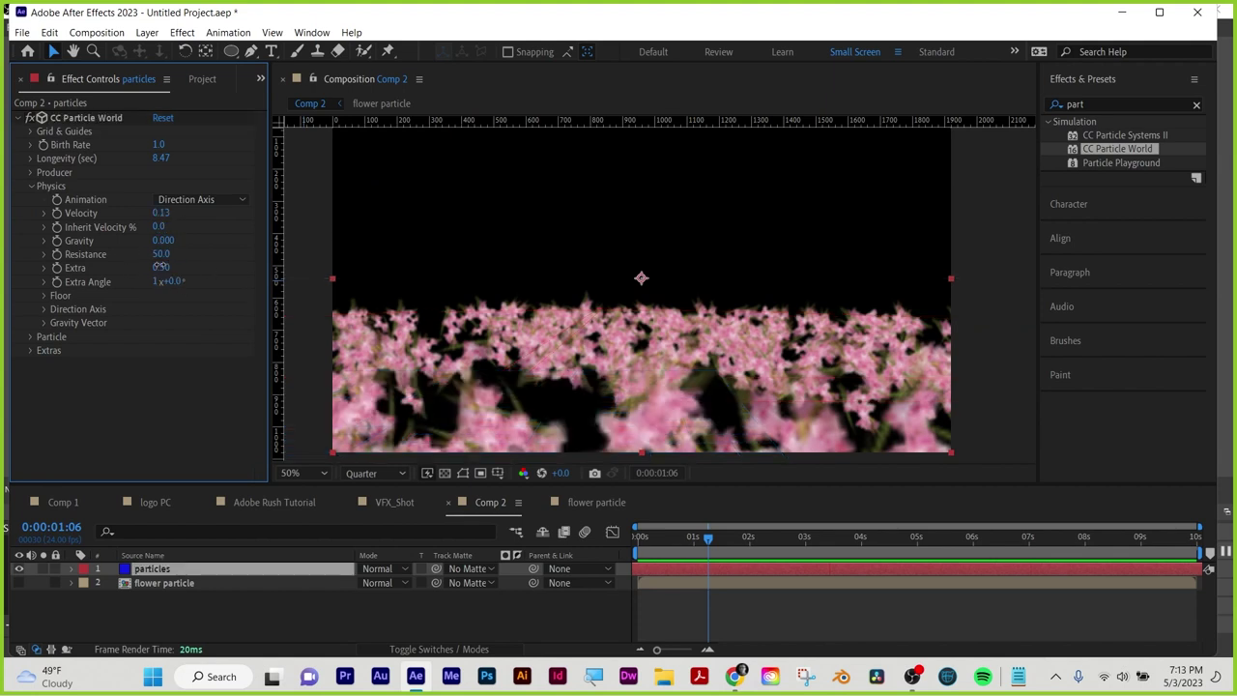
{"action": "left_click_drag", "start_coordinate": [161, 267], "coordinate": [328, 279]}
{"action": "left_click", "coordinate": [163, 266]}
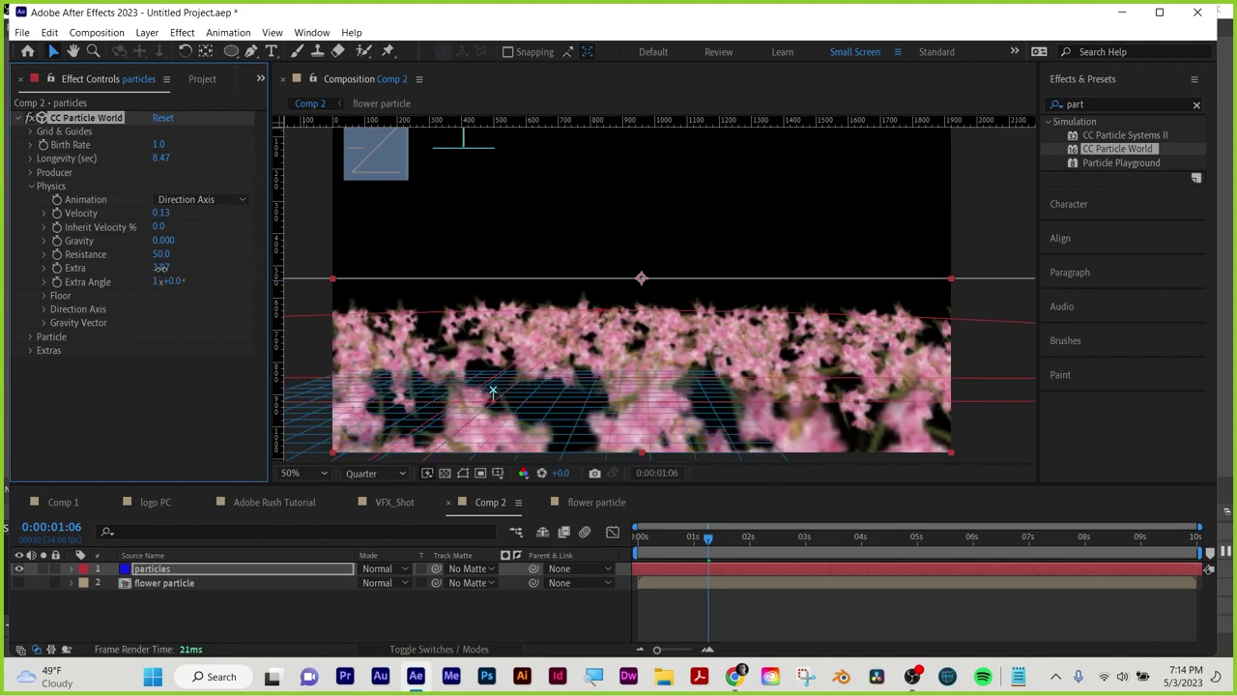
{"action": "type", "text": "0"}
{"action": "key", "text": "Return"}
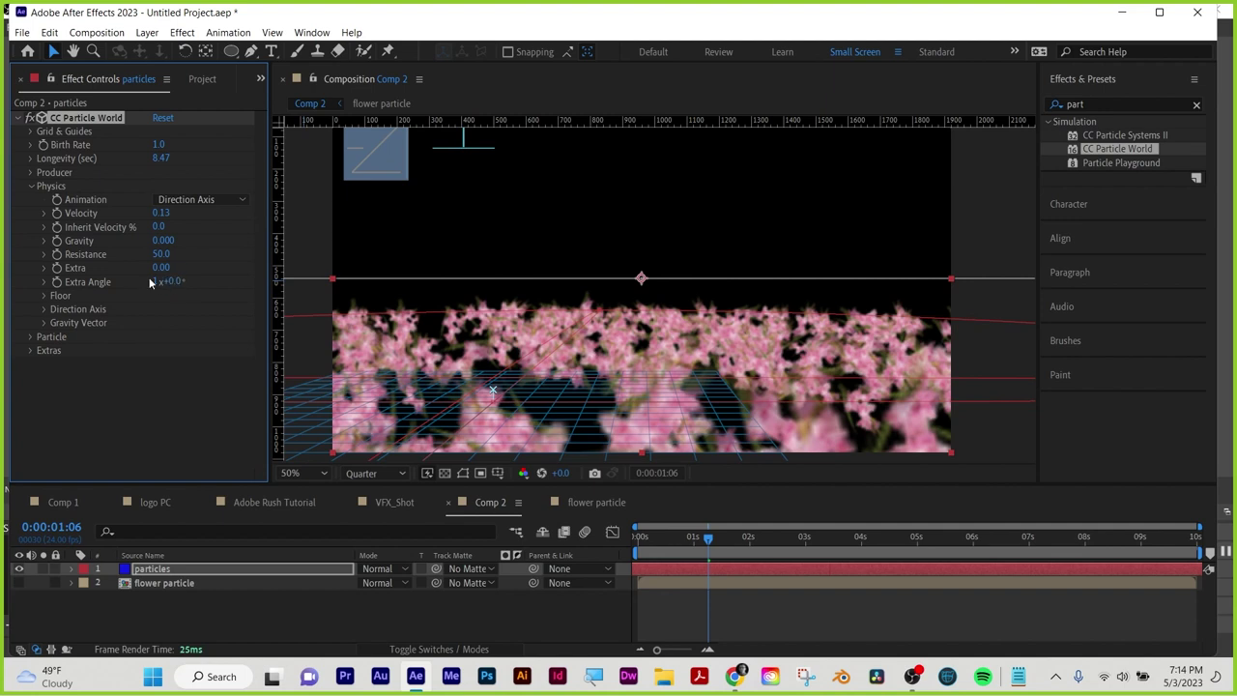
{"action": "left_click", "coordinate": [158, 280]}
{"action": "type", "text": "0"}
Rotate the effect camera in Extras to -2° on X and 20° on Y
{"action": "left_click", "coordinate": [29, 351]}
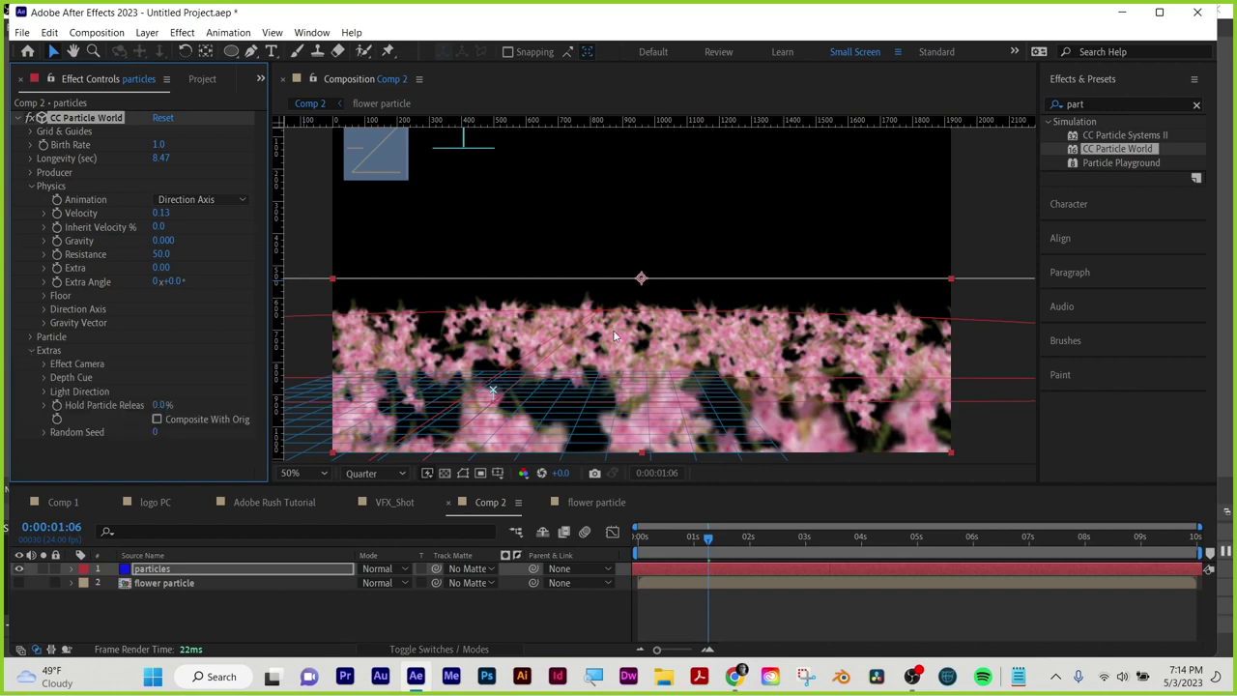
{"action": "left_click", "coordinate": [44, 363]}
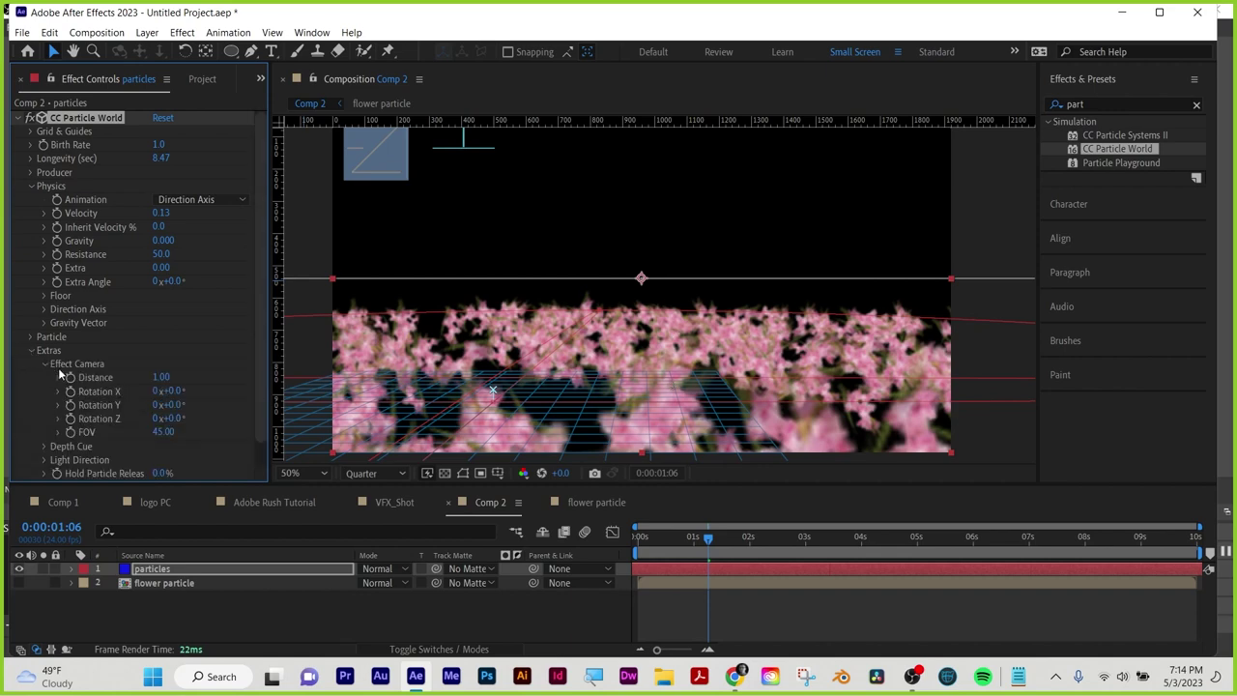
{"action": "mouse_move", "coordinate": [172, 393]}
{"action": "left_mouse_down"}
{"action": "mouse_move", "coordinate": [145, 392]}
{"action": "mouse_move", "coordinate": [193, 405]}
{"action": "left_mouse_up"}
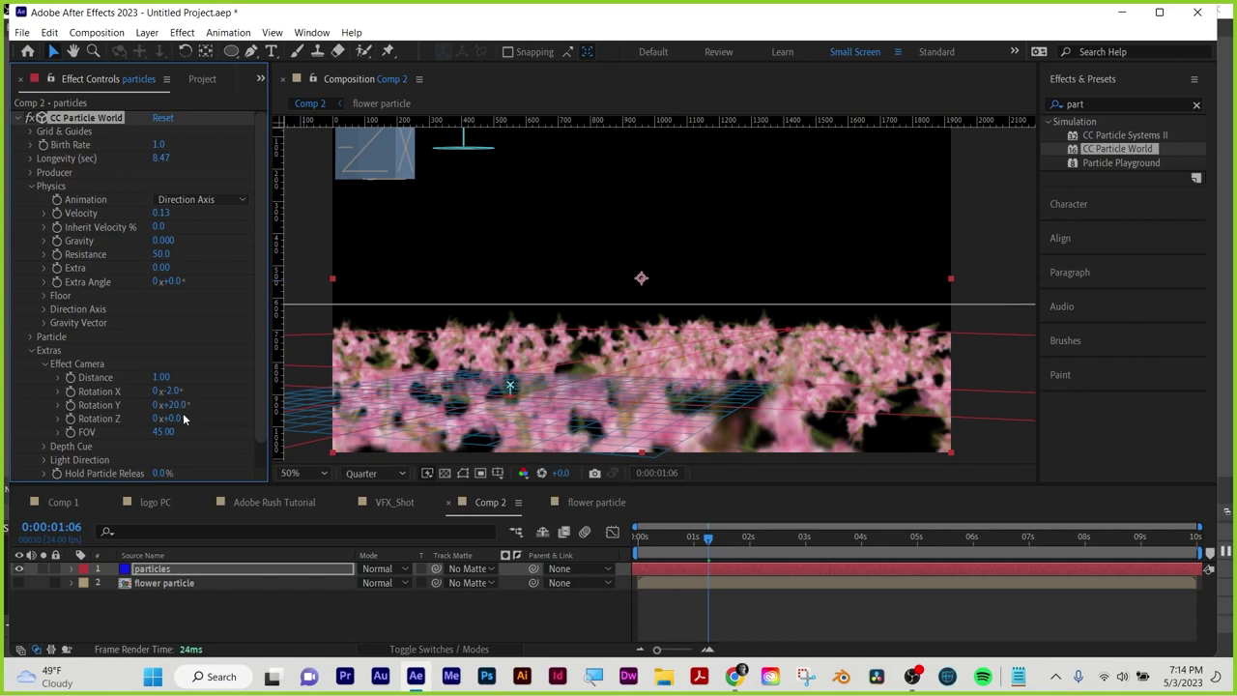
Set the effect camera's Rotation Z to 3° and its FOV to 105.80
{"action": "mouse_move", "coordinate": [184, 418]}
{"action": "left_mouse_down"}
{"action": "mouse_move", "coordinate": [222, 418]}
{"action": "mouse_move", "coordinate": [116, 434]}
{"action": "mouse_move", "coordinate": [193, 434]}
{"action": "left_mouse_up"}
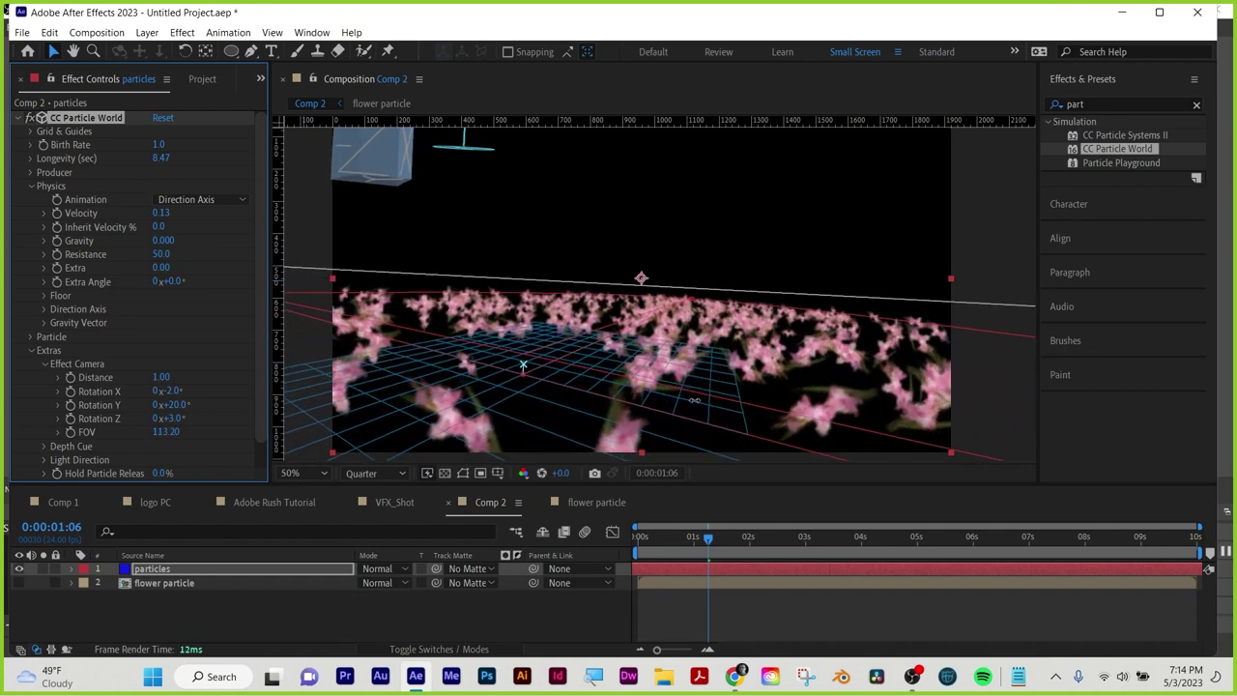
{"action": "left_click_drag", "start_coordinate": [694, 399], "coordinate": [611, 399]}
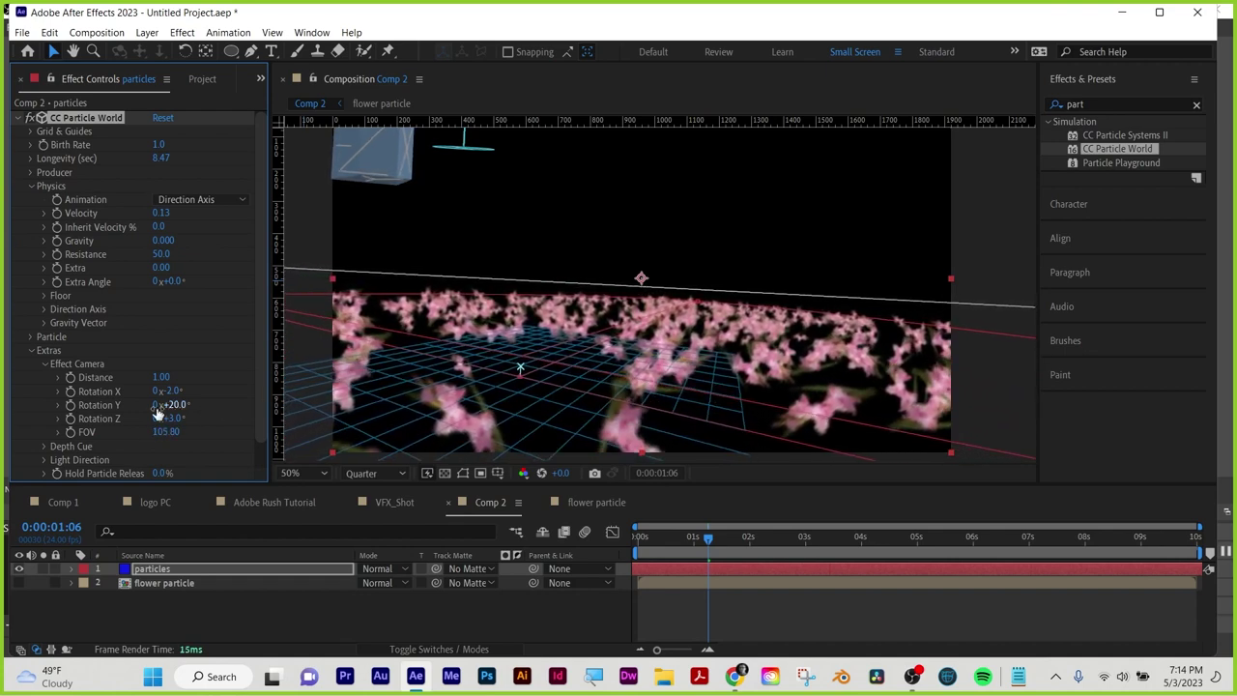
Set the Depth Cue type to Fade in the particle Extras, with a Distance of 1.75
{"action": "left_click", "coordinate": [42, 447]}
{"action": "left_click", "coordinate": [183, 447]}
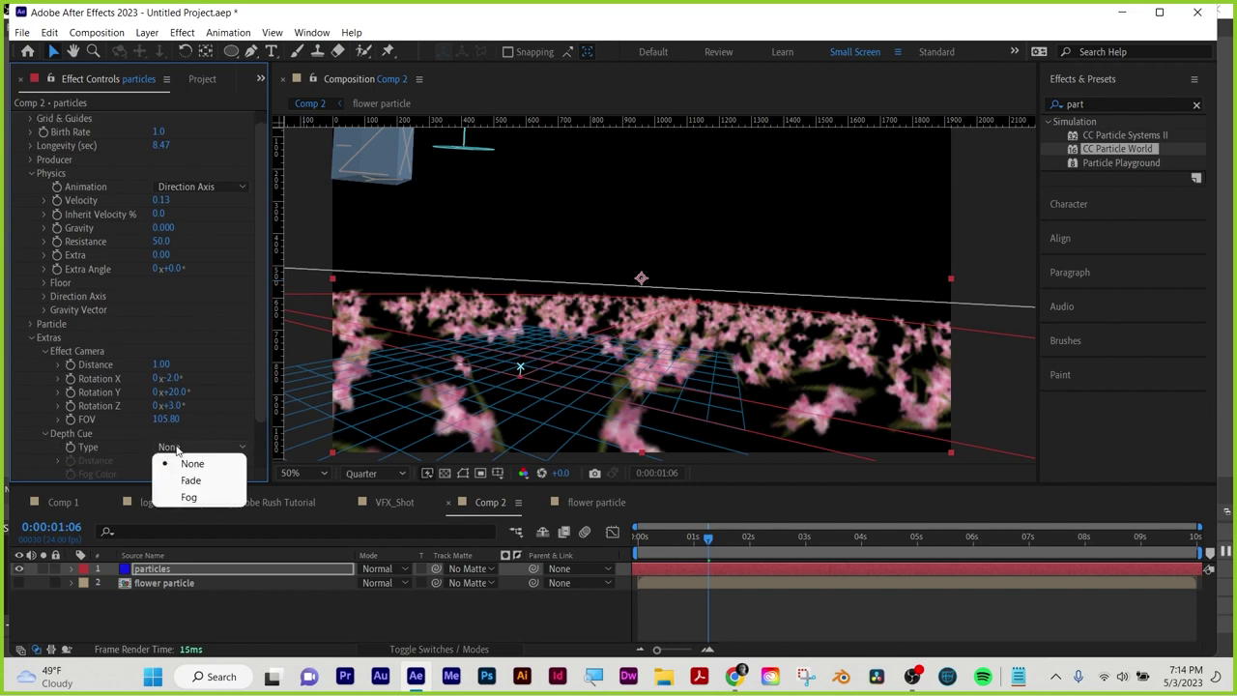
{"action": "left_click", "coordinate": [189, 481]}
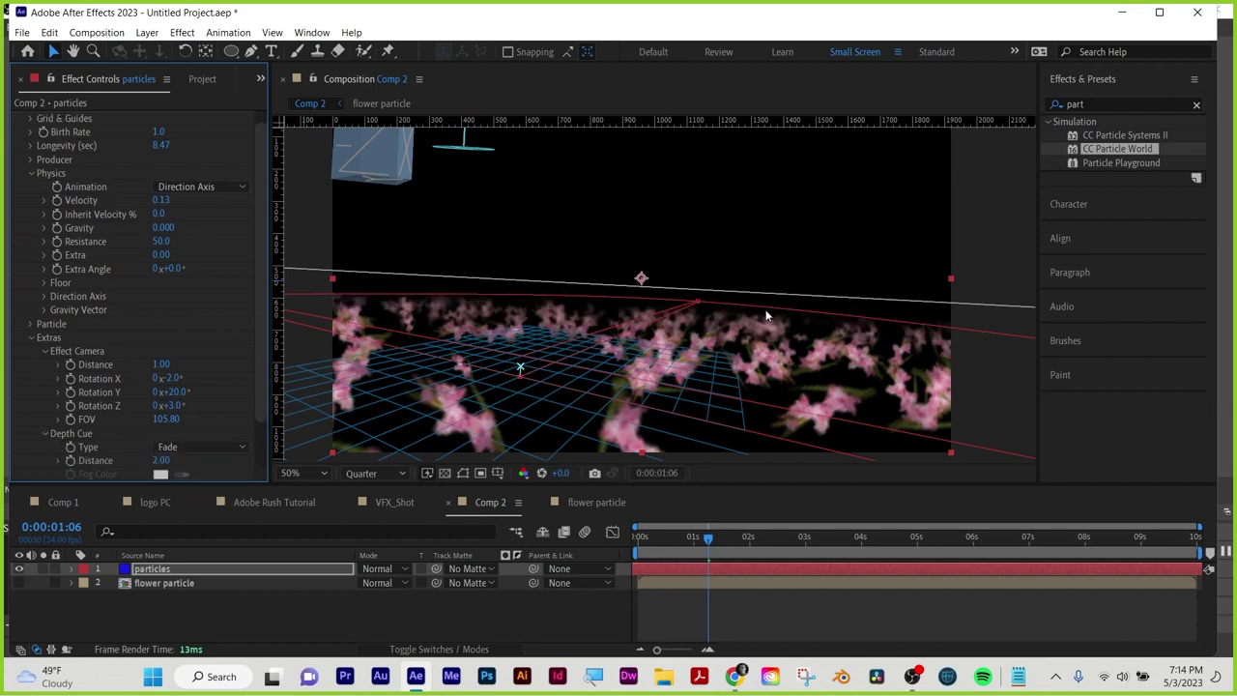
{"action": "scroll", "coordinate": [207, 417], "scroll_direction": "down", "scroll_amount": 1}
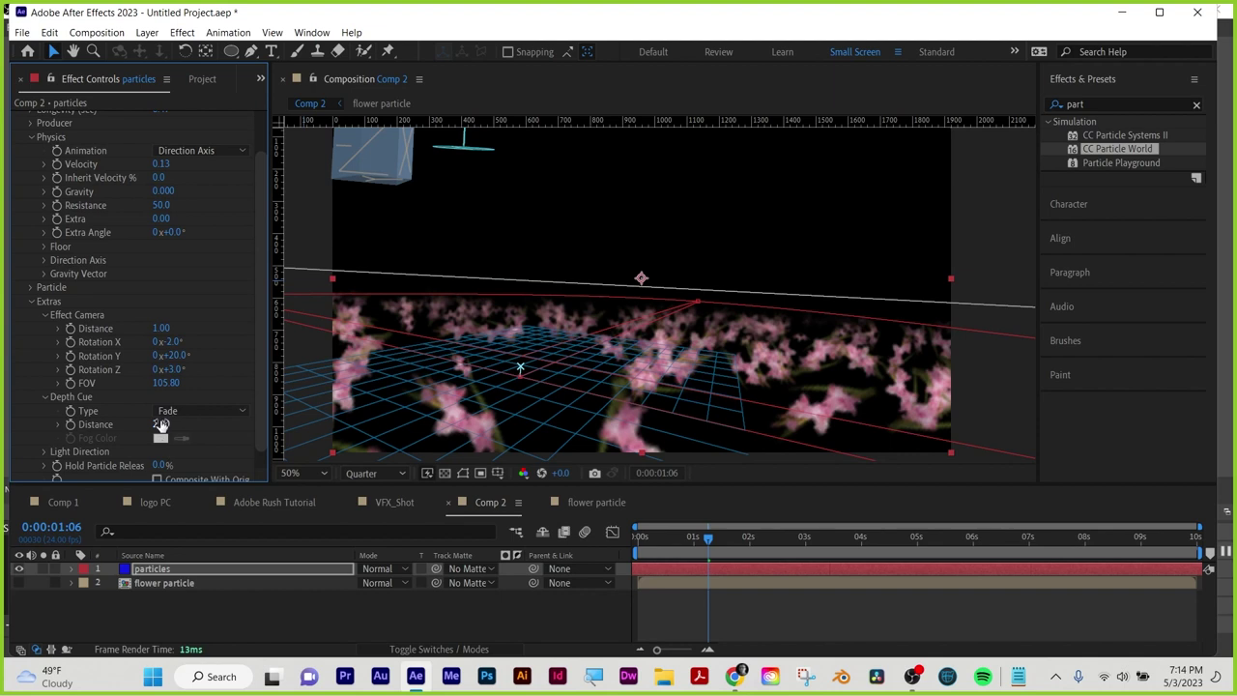
{"action": "mouse_move", "coordinate": [160, 424]}
{"action": "left_mouse_down"}
{"action": "mouse_move", "coordinate": [284, 421]}
{"action": "mouse_move", "coordinate": [142, 421]}
{"action": "left_mouse_up"}
{"action": "scroll", "coordinate": [204, 182], "scroll_direction": "up", "scroll_amount": 2}
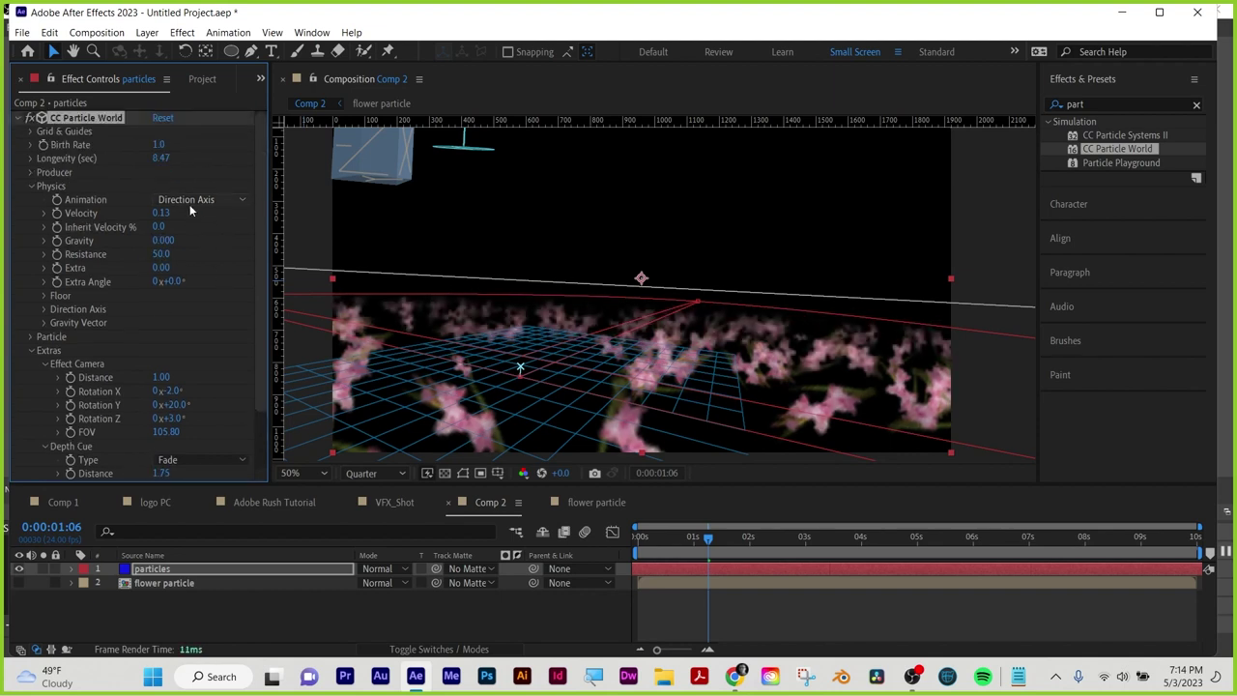
{"action": "left_click", "coordinate": [190, 204]}
{"action": "left_click", "coordinate": [207, 173]}
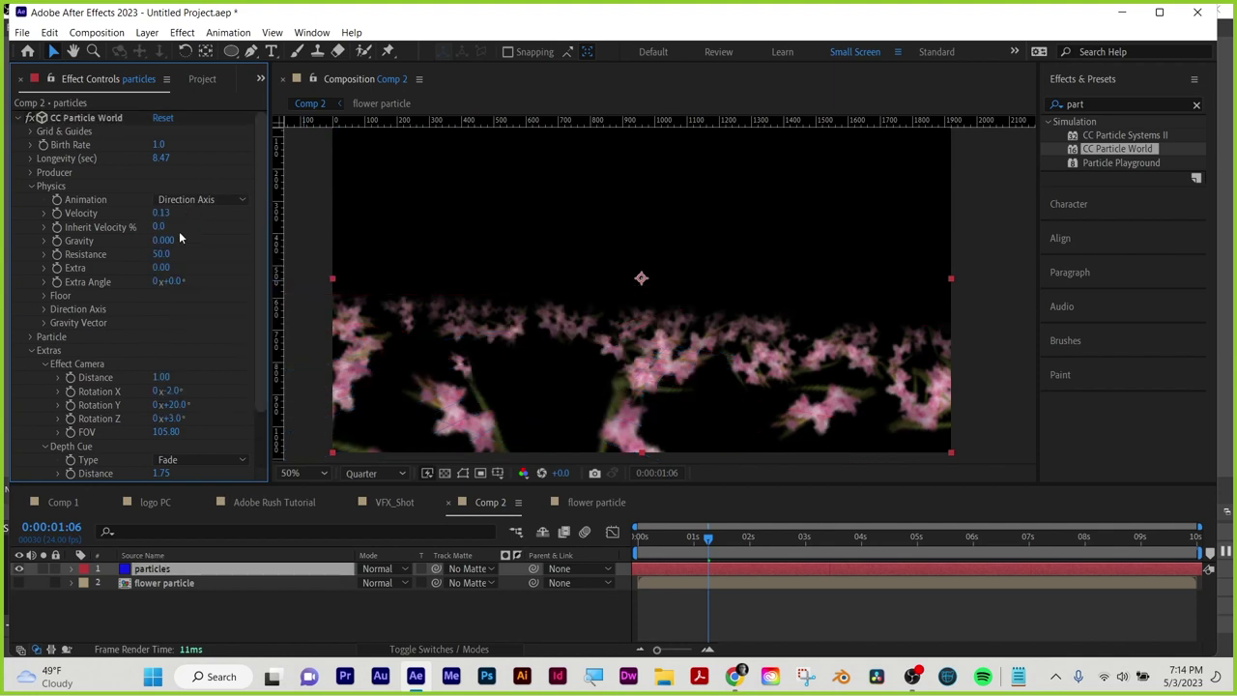
Change the particle type to Textured Square and raise the Birth Rate to 5.3 to fill in the flower field
{"action": "scroll", "coordinate": [83, 352], "scroll_direction": "down", "scroll_amount": 2}
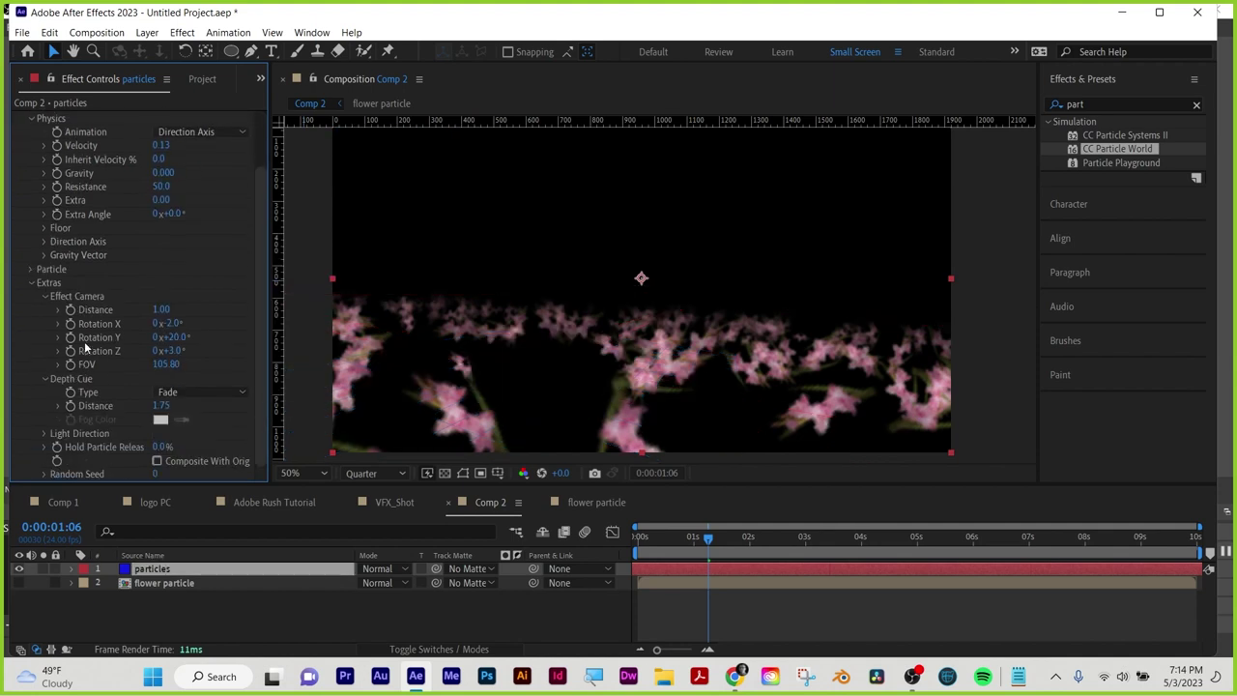
{"action": "scroll", "coordinate": [82, 314], "scroll_direction": "up", "scroll_amount": 2}
{"action": "left_click", "coordinate": [30, 185]}
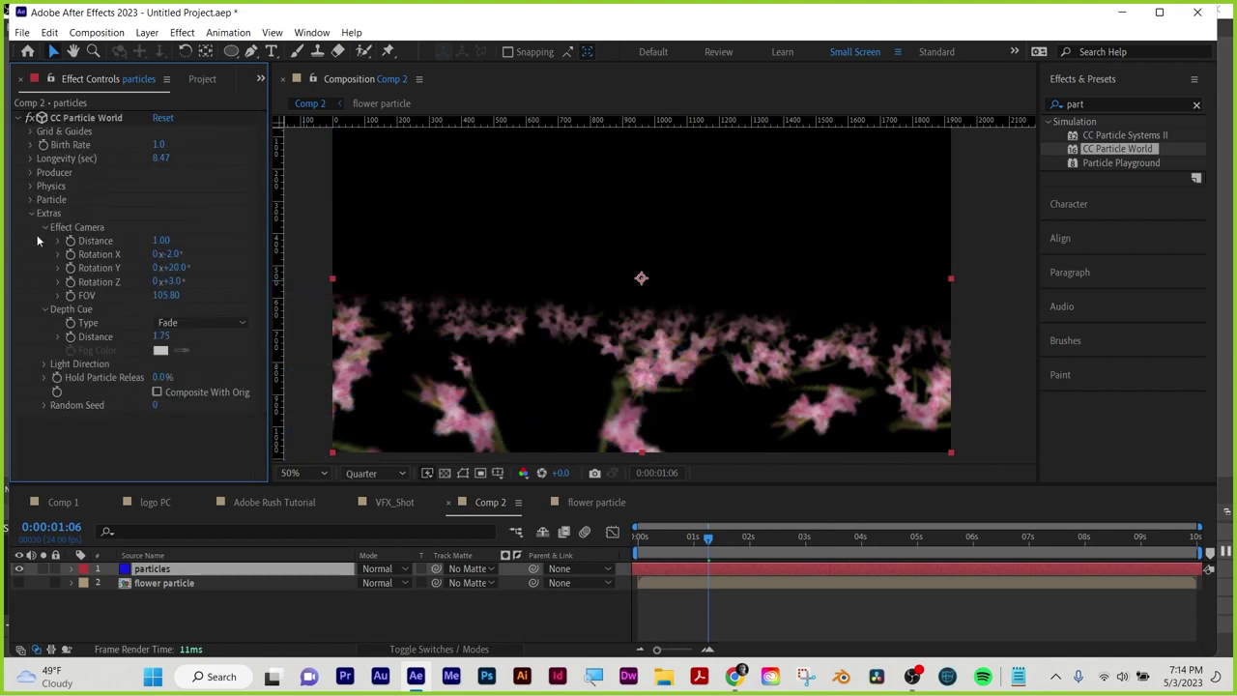
{"action": "left_click", "coordinate": [31, 213]}
{"action": "left_click", "coordinate": [31, 199]}
{"action": "scroll", "coordinate": [58, 213], "scroll_direction": "down", "scroll_amount": 2}
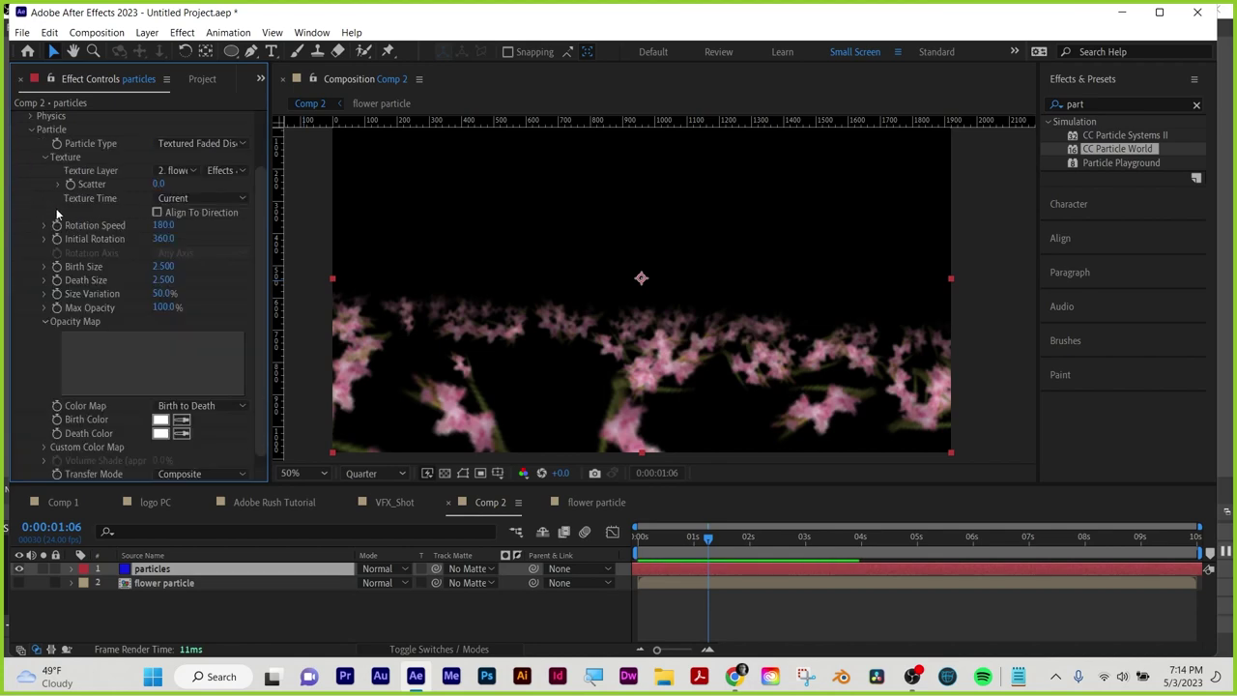
{"action": "left_click", "coordinate": [188, 148]}
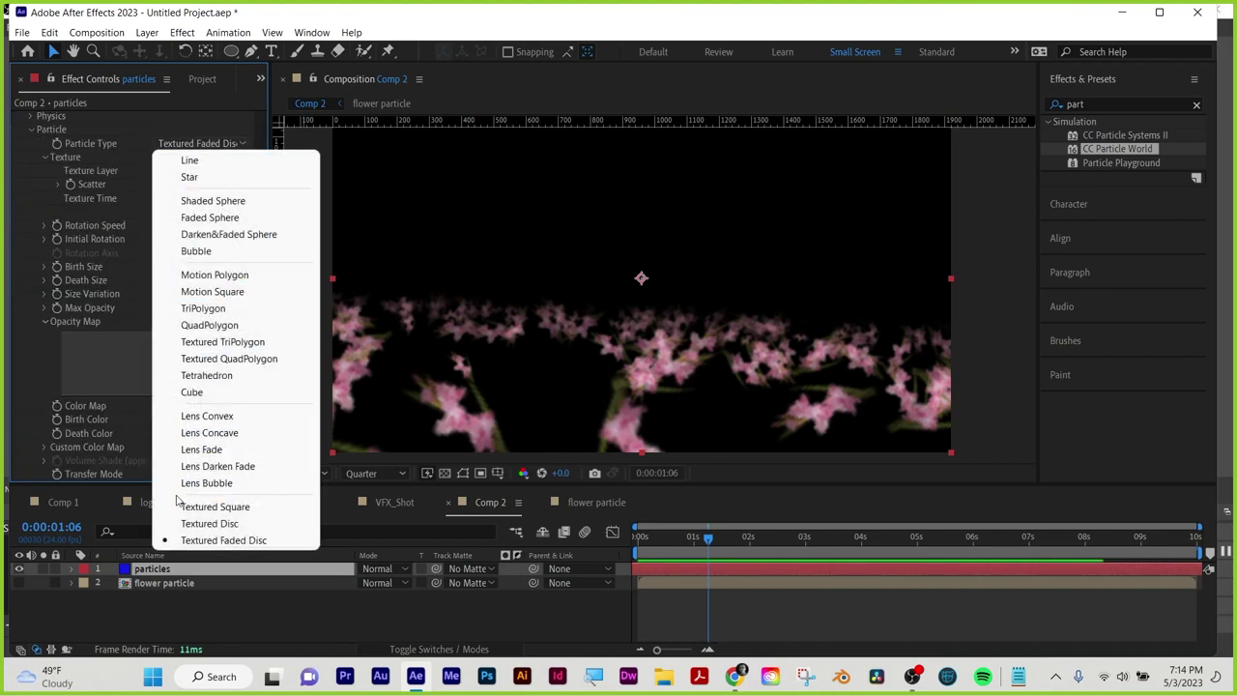
{"action": "left_click", "coordinate": [208, 505]}
{"action": "scroll", "coordinate": [151, 211], "scroll_direction": "up", "scroll_amount": 2}
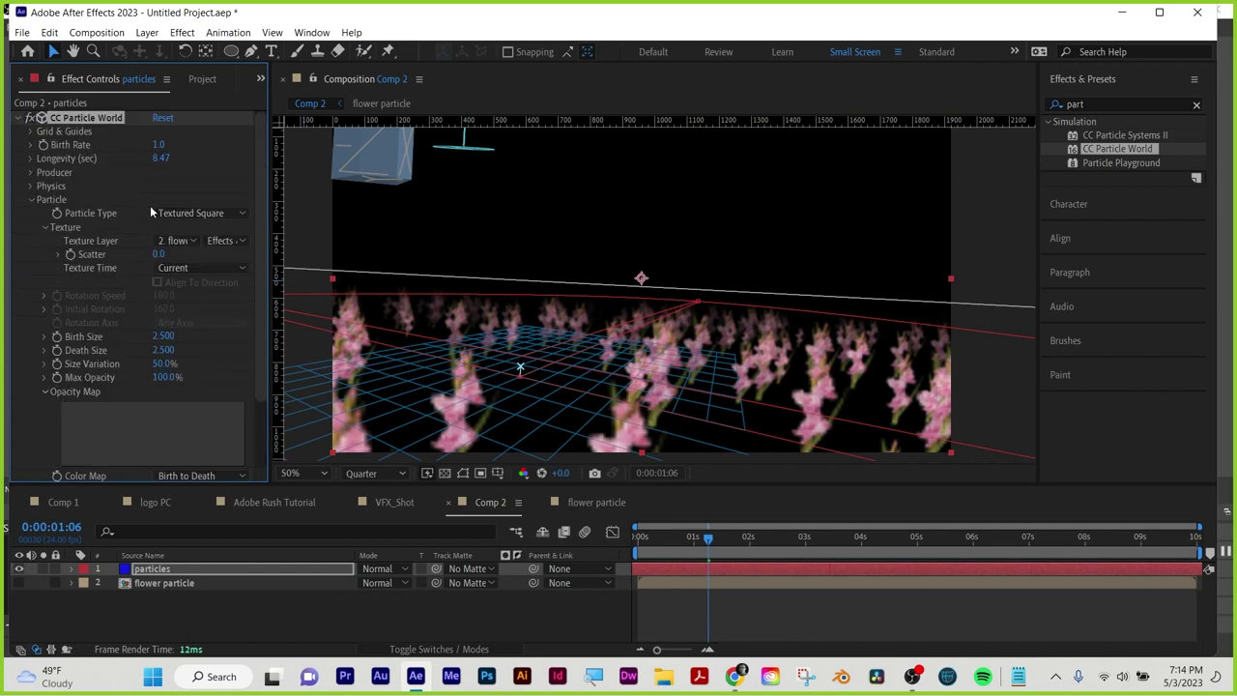
{"action": "left_click_drag", "start_coordinate": [159, 144], "coordinate": [178, 163]}
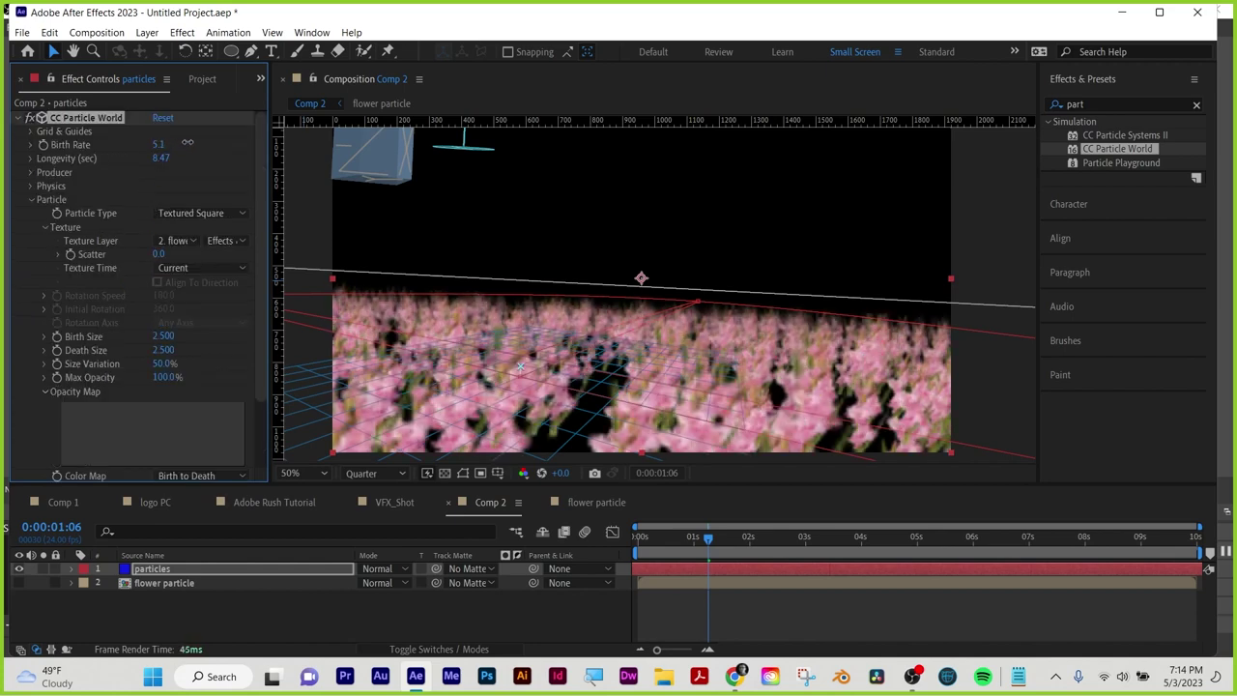
{"action": "left_click", "coordinate": [783, 625]}
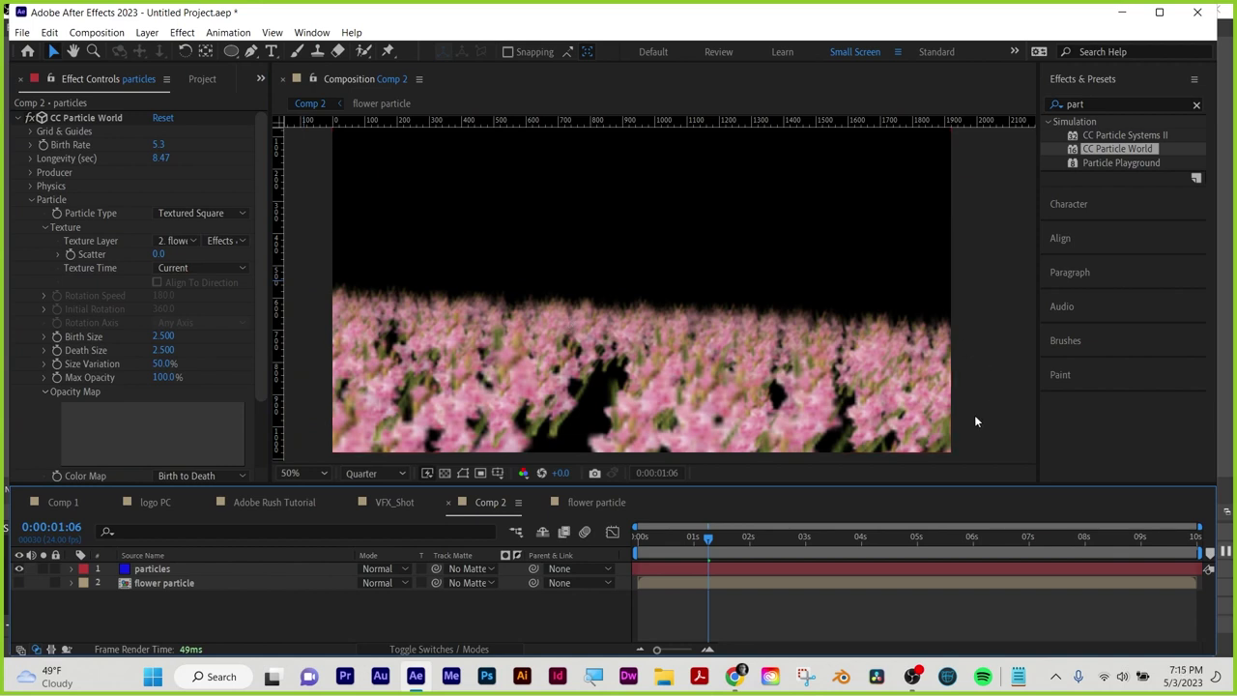
Preview the flower field animation in Comp 2 from the start of the timeline
{"action": "key", "text": "Home"}
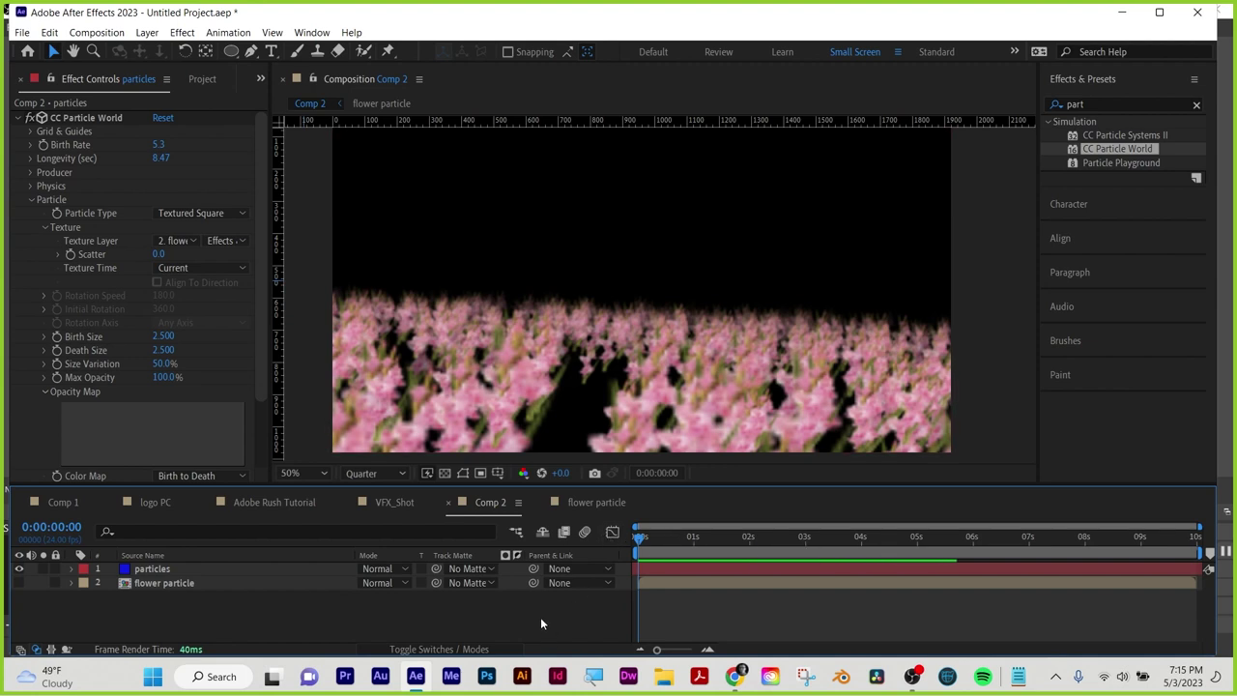
{"action": "key", "text": "space"}
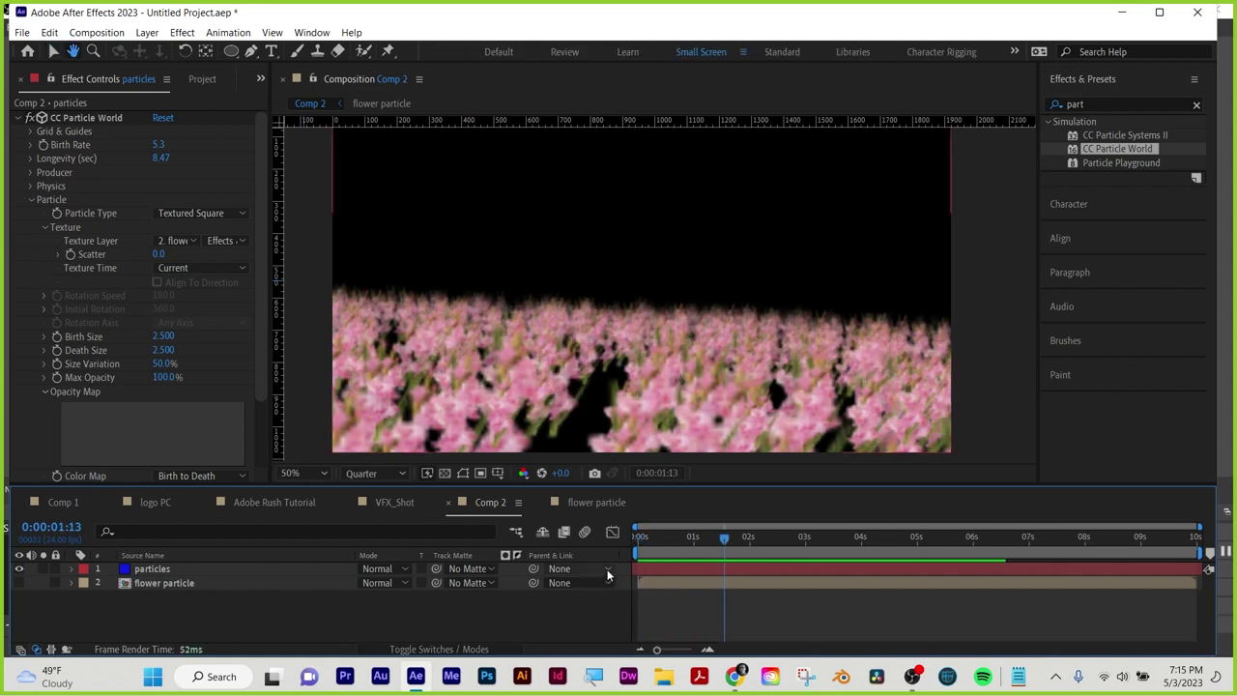
{"action": "key", "text": "space"}
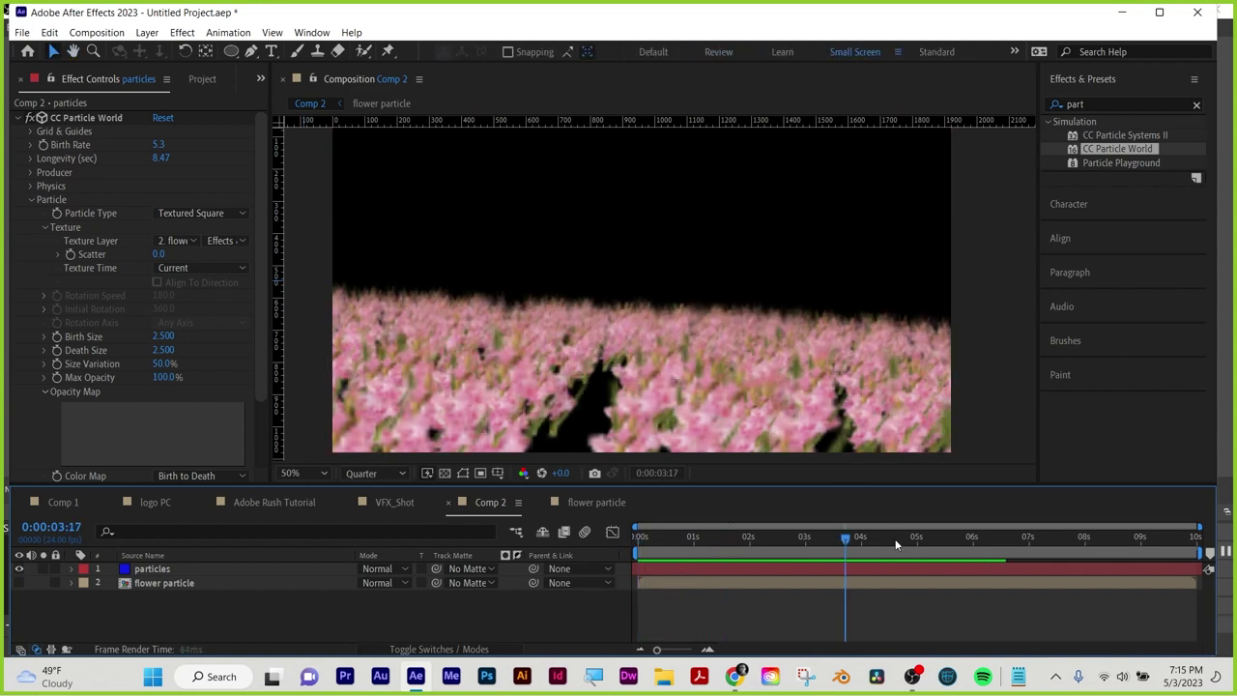
{"action": "key", "text": "space"}
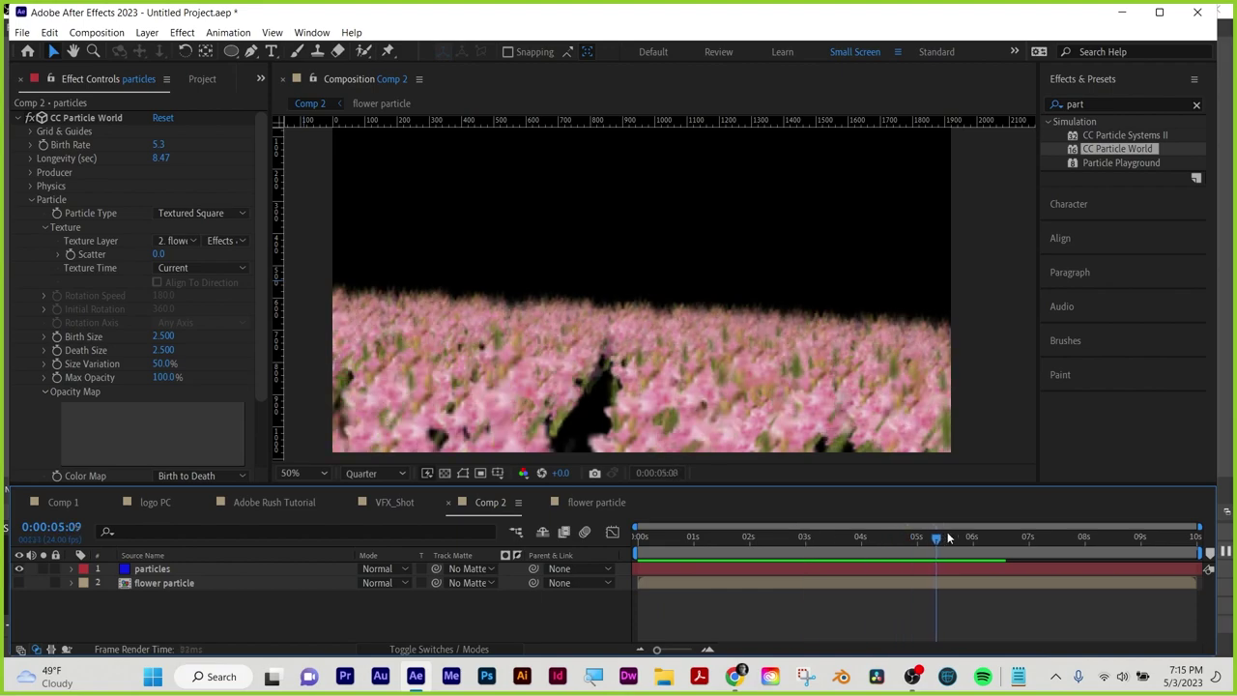